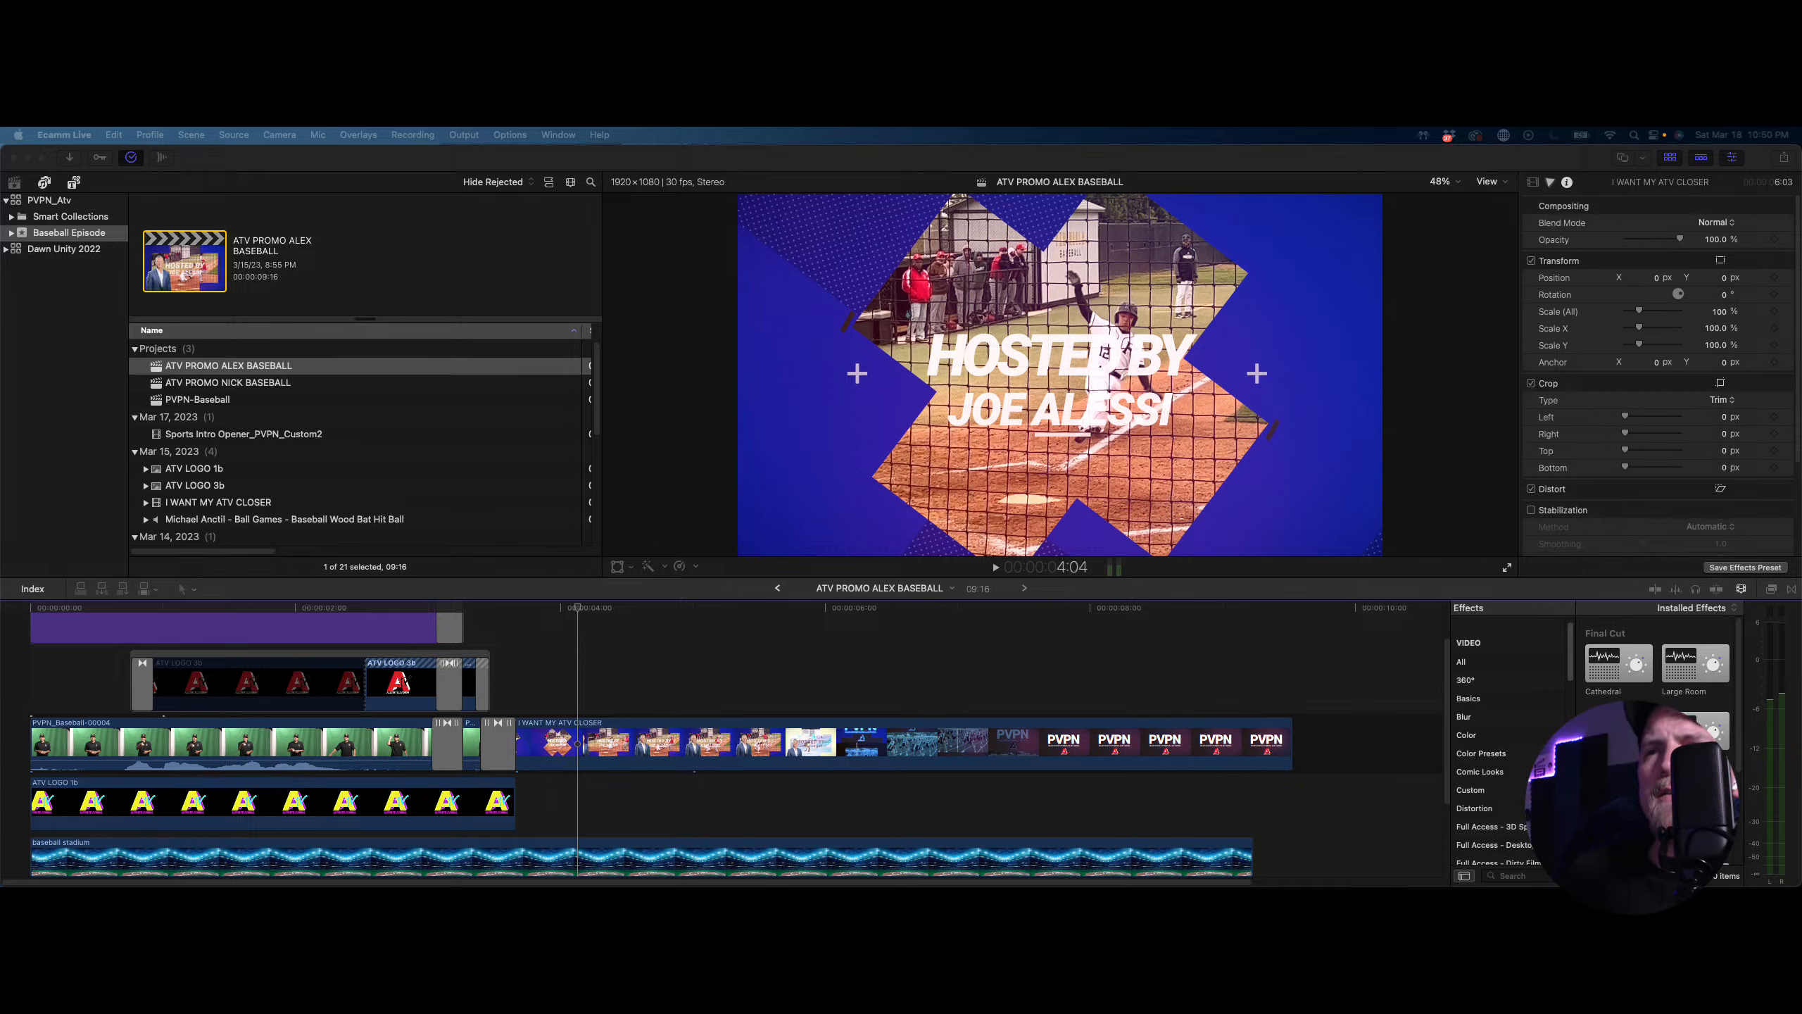
Scrub briefly through the start of the closer clip and close the Background Tasks window
left_click(560, 614)
left_click_drag(563, 614, 581, 614)
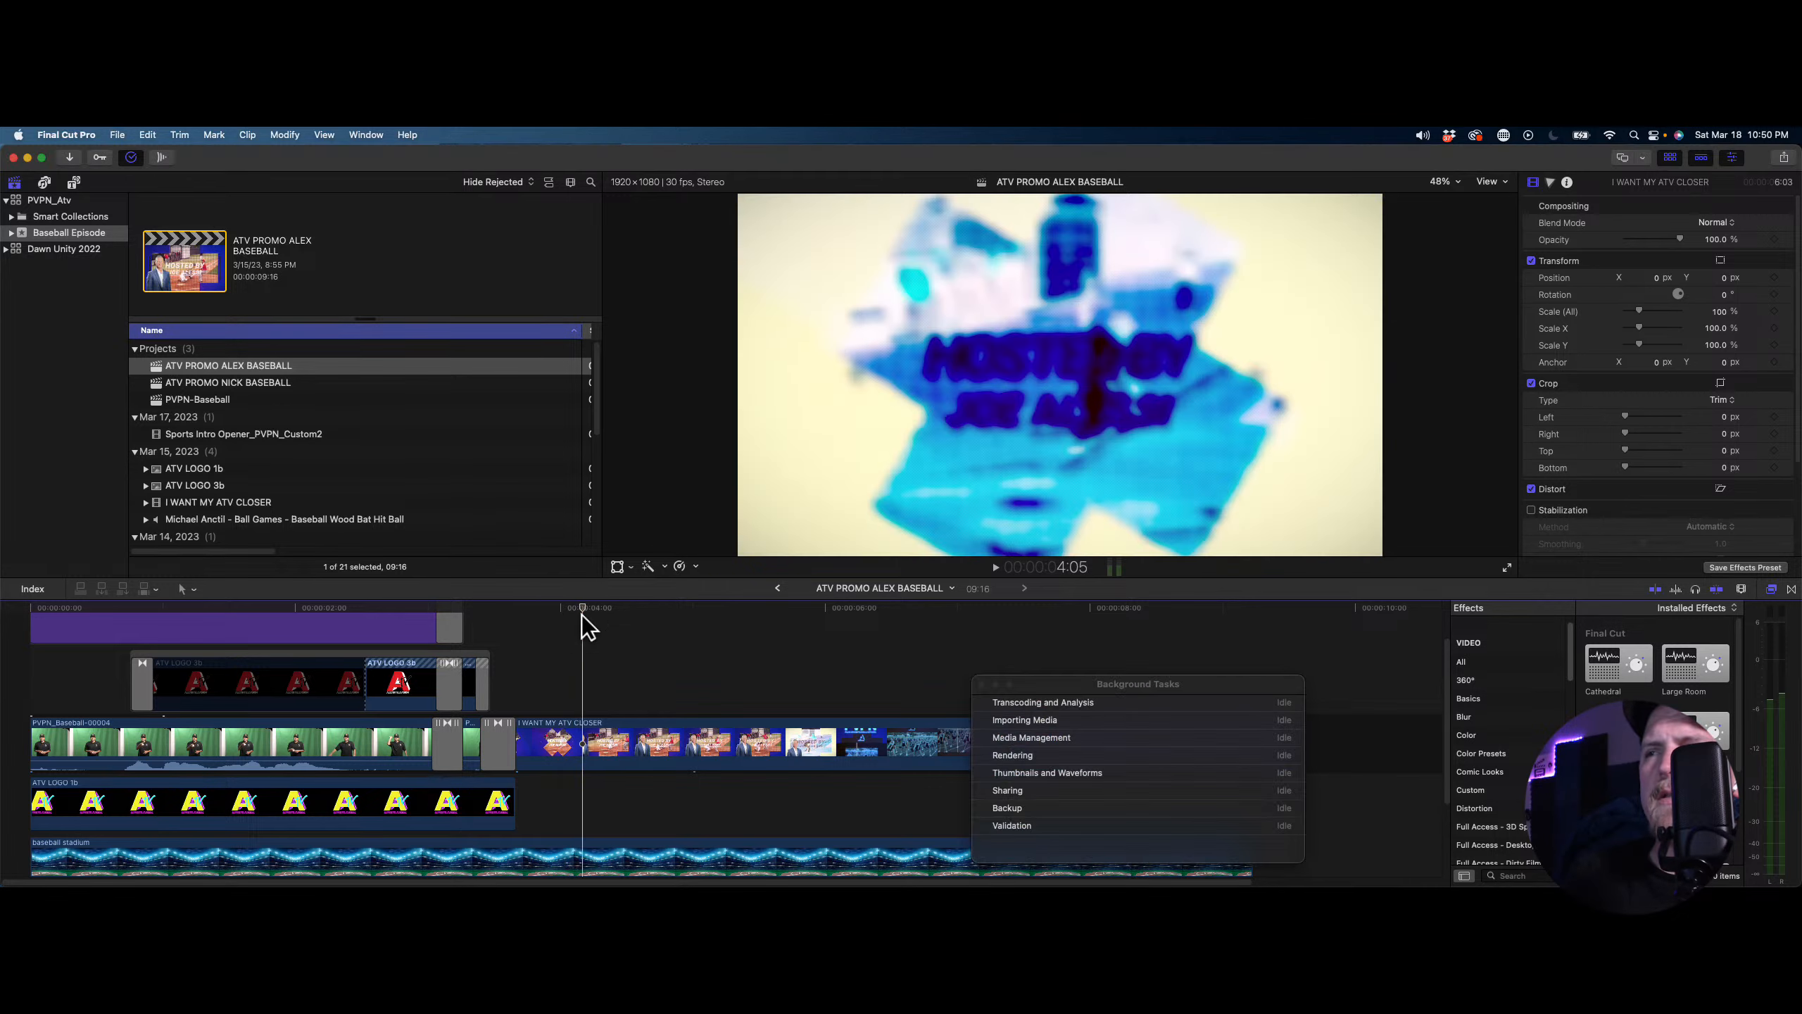
left_click(981, 684)
Return the playhead to the start of the baseball promo timeline and play it through to the PVPN closing logo
key("Home")
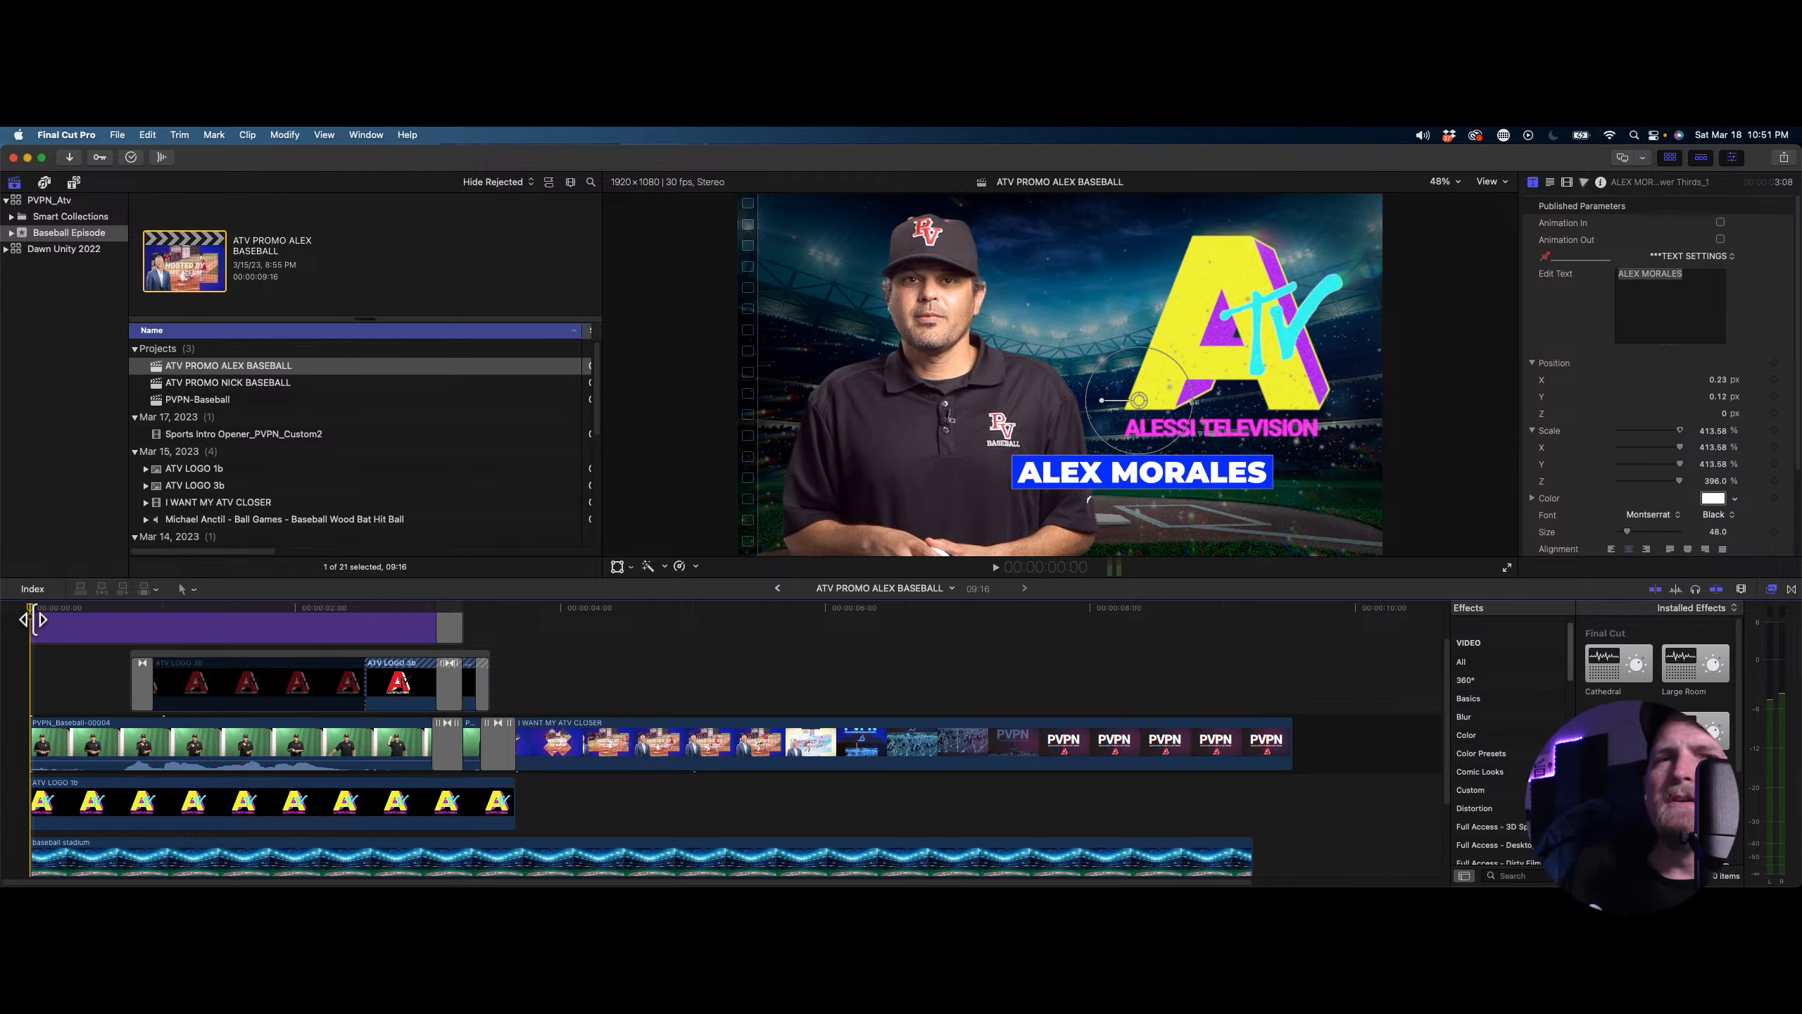
left_click(31, 605)
left_click(57, 608)
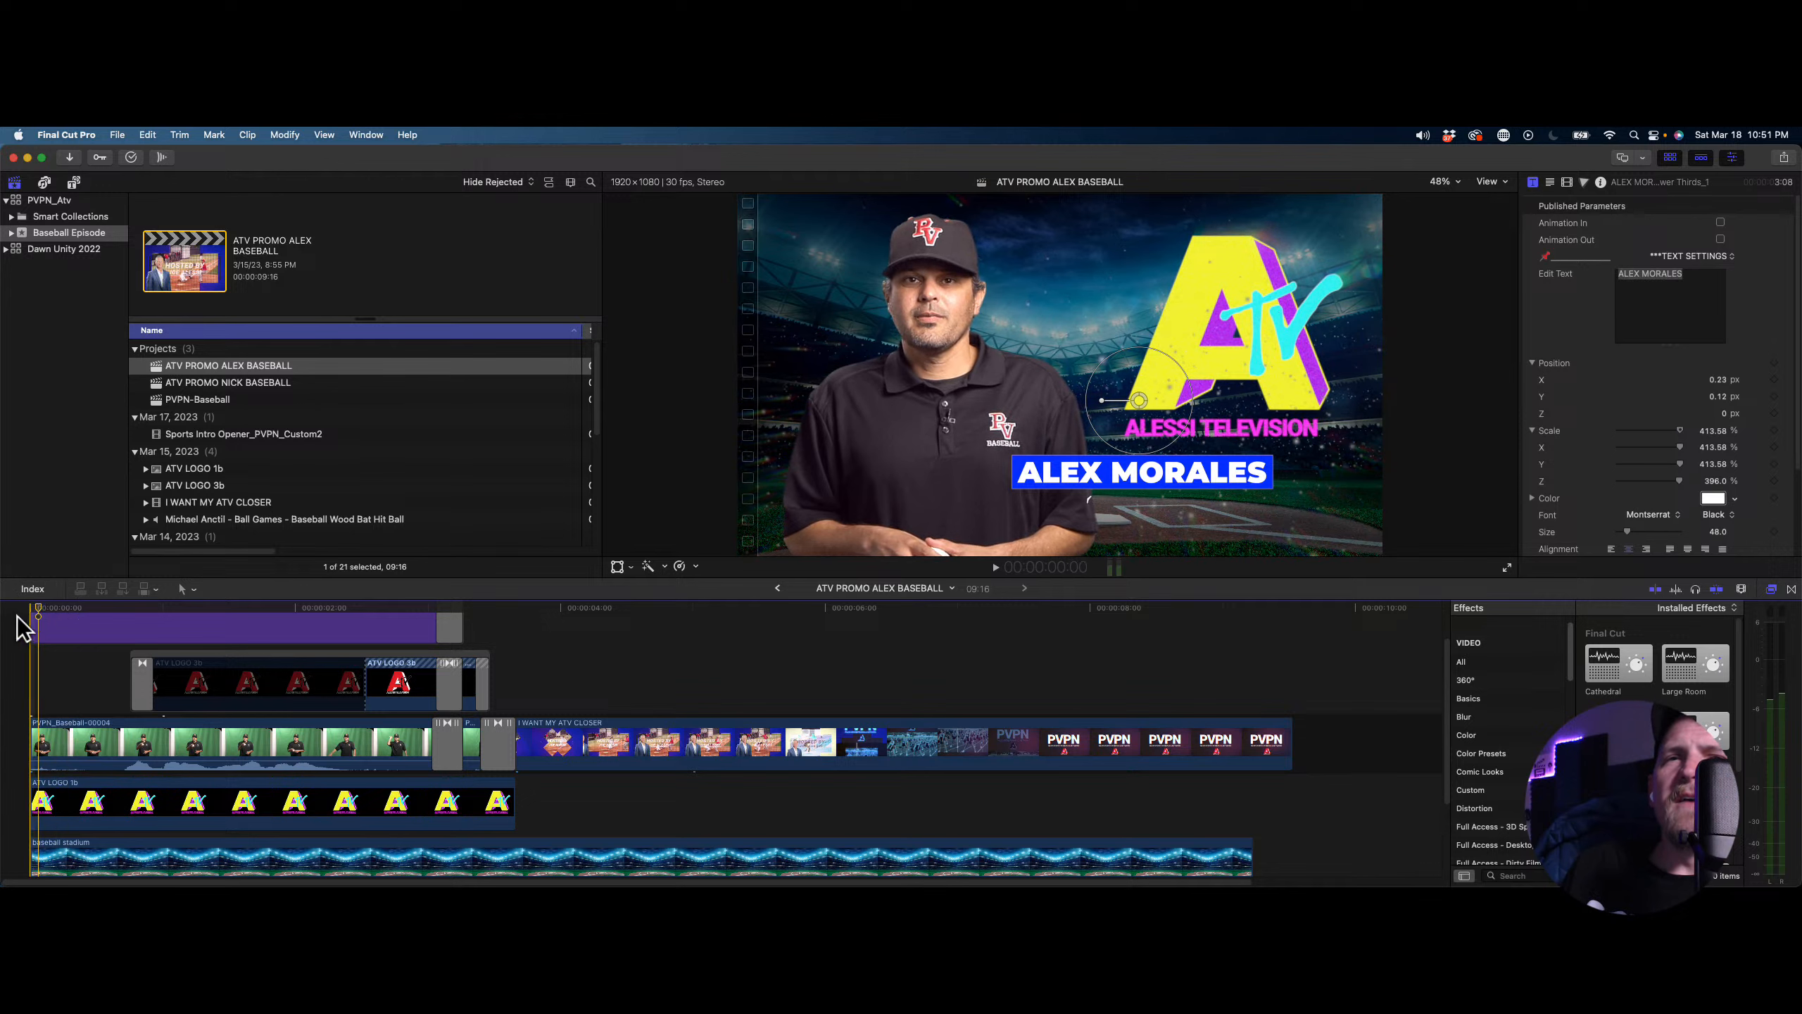
left_click_drag(40, 605, 7, 639)
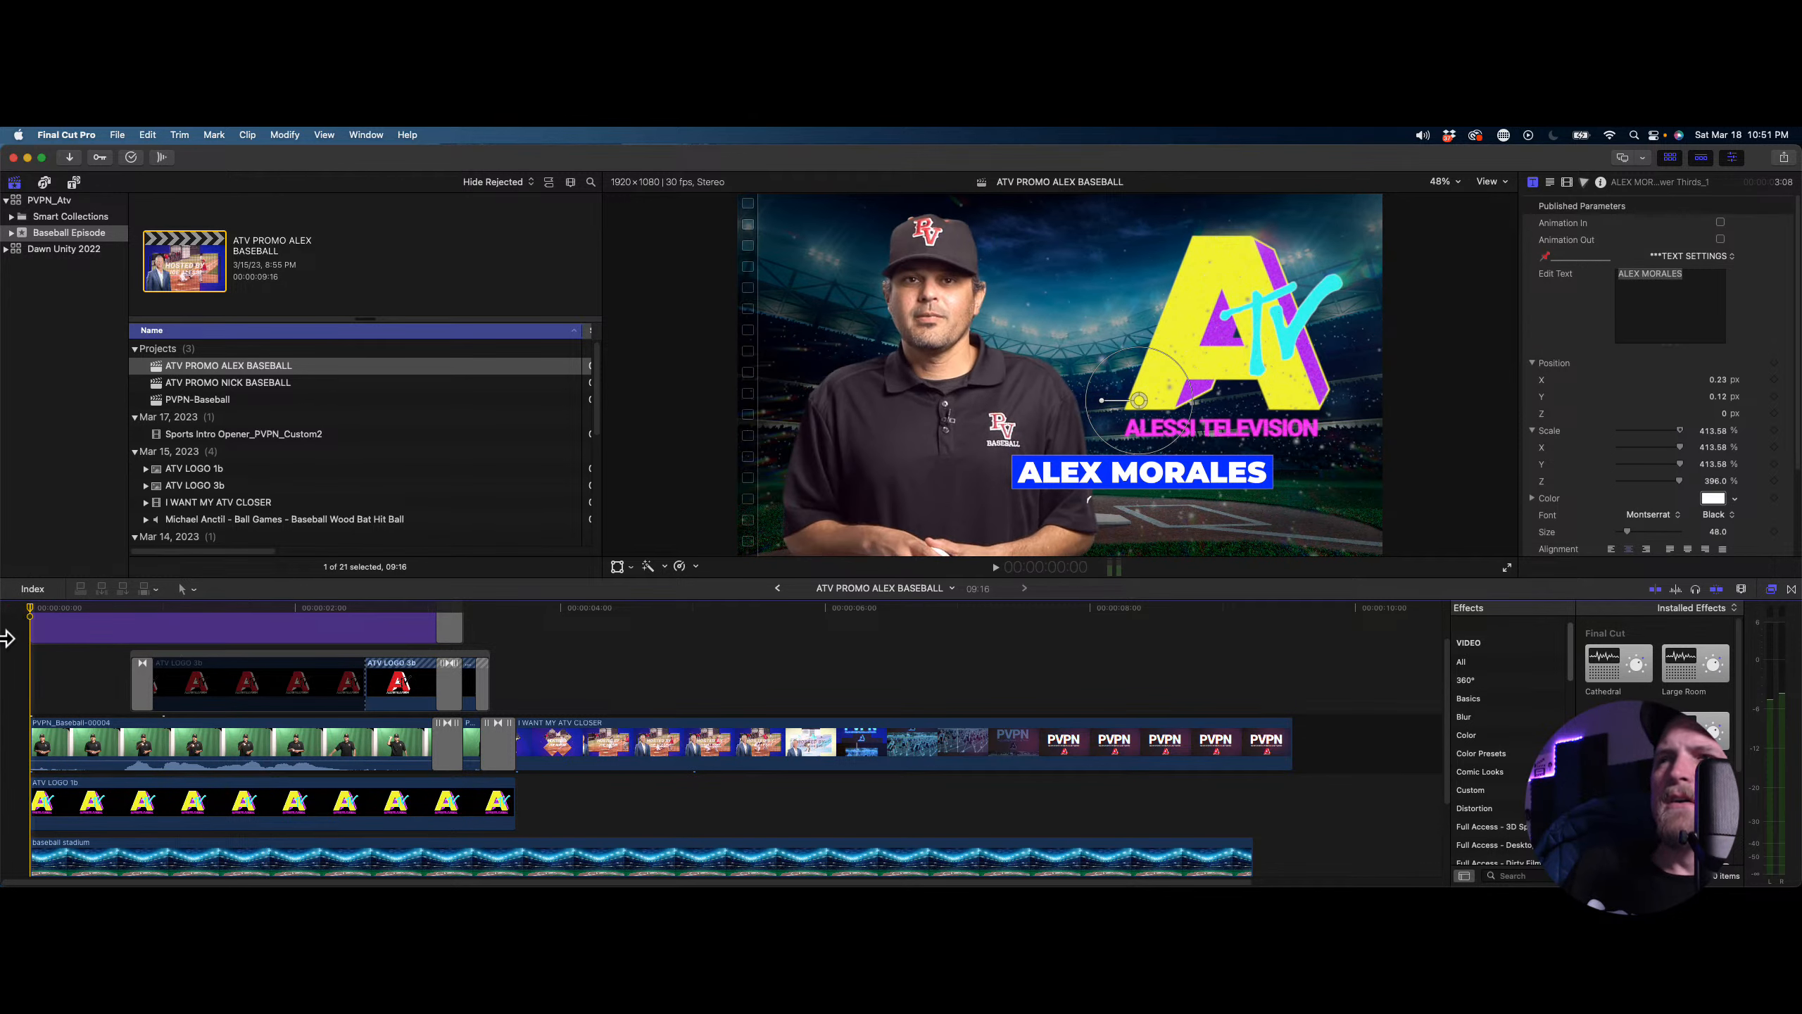
key("space")
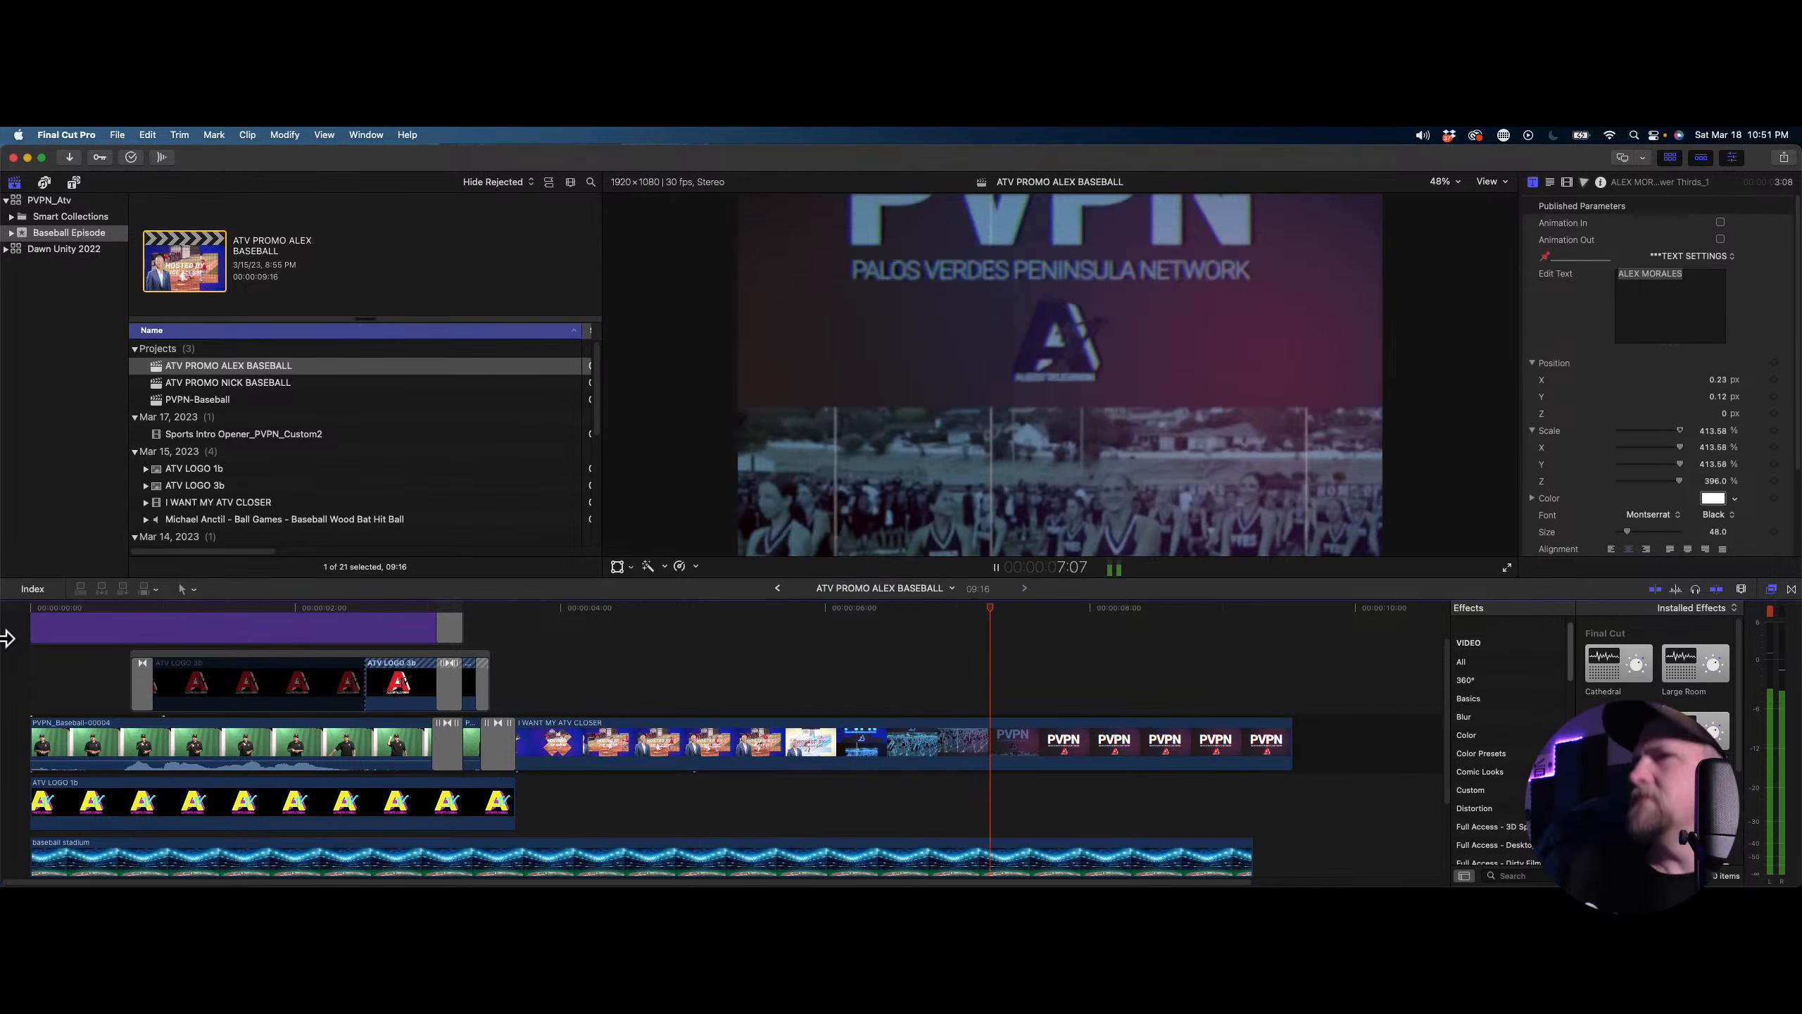
key("space")
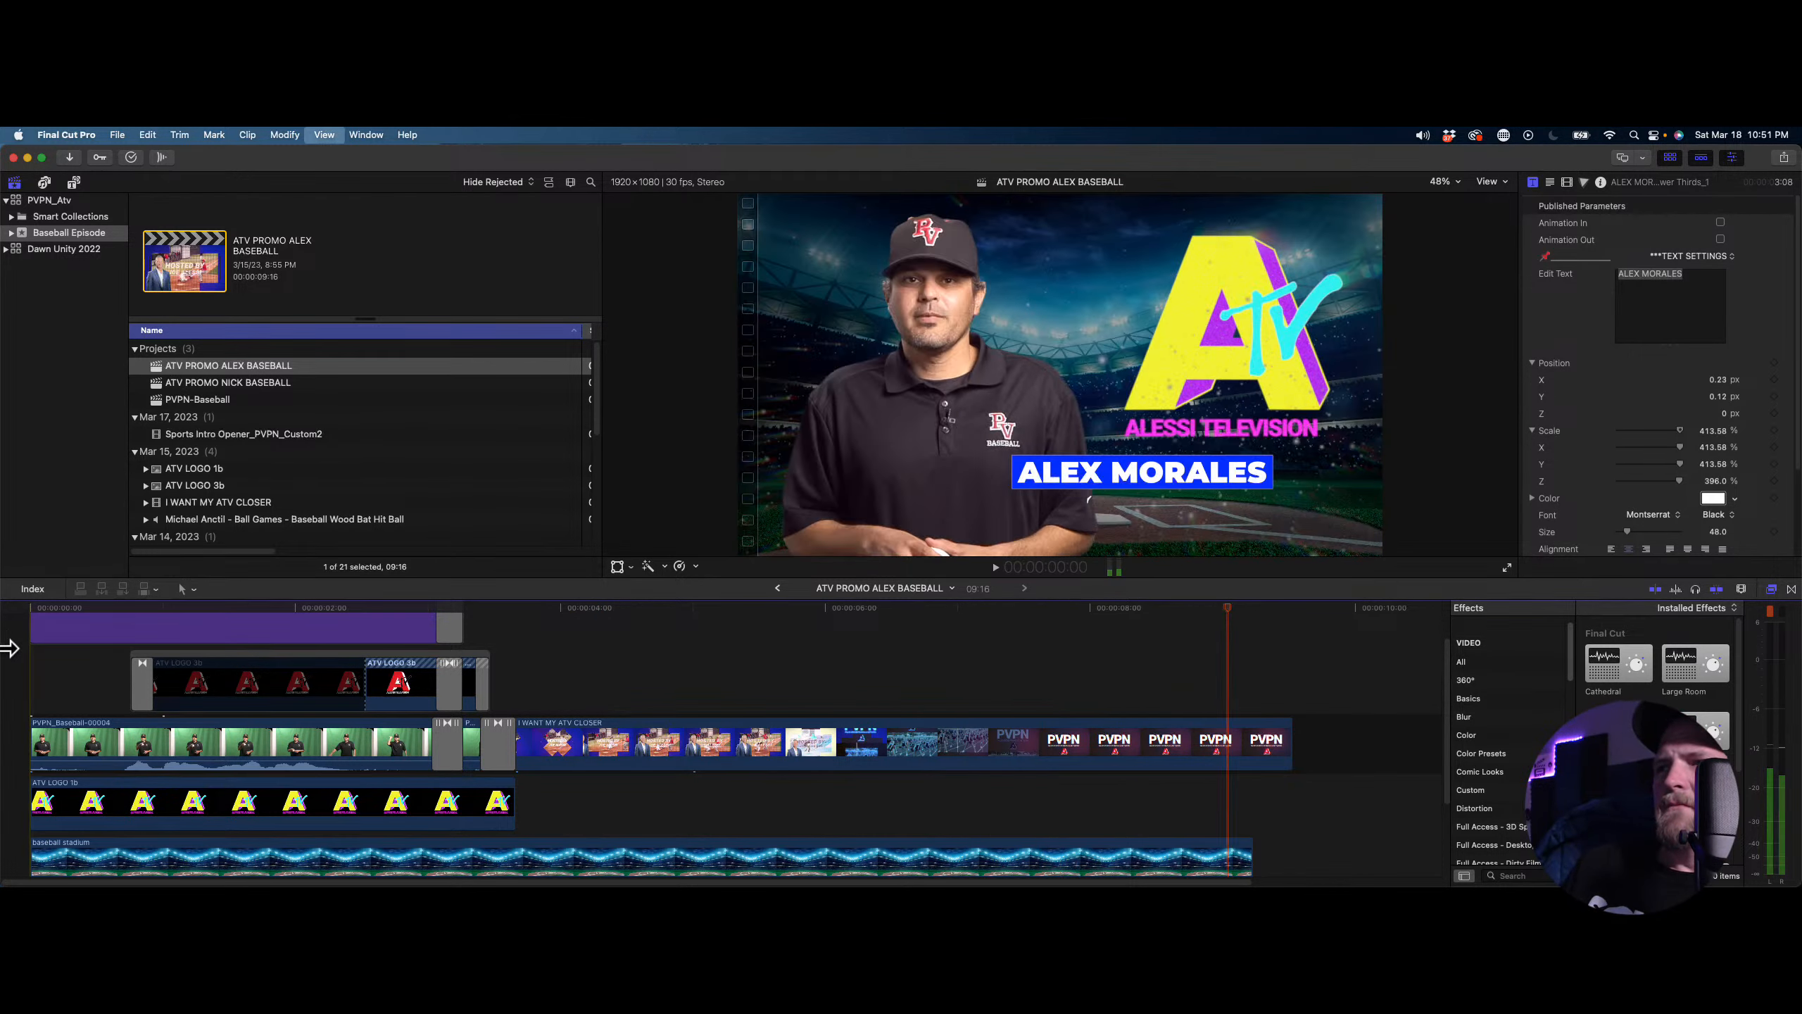
left_click_drag(1291, 757, 1233, 813)
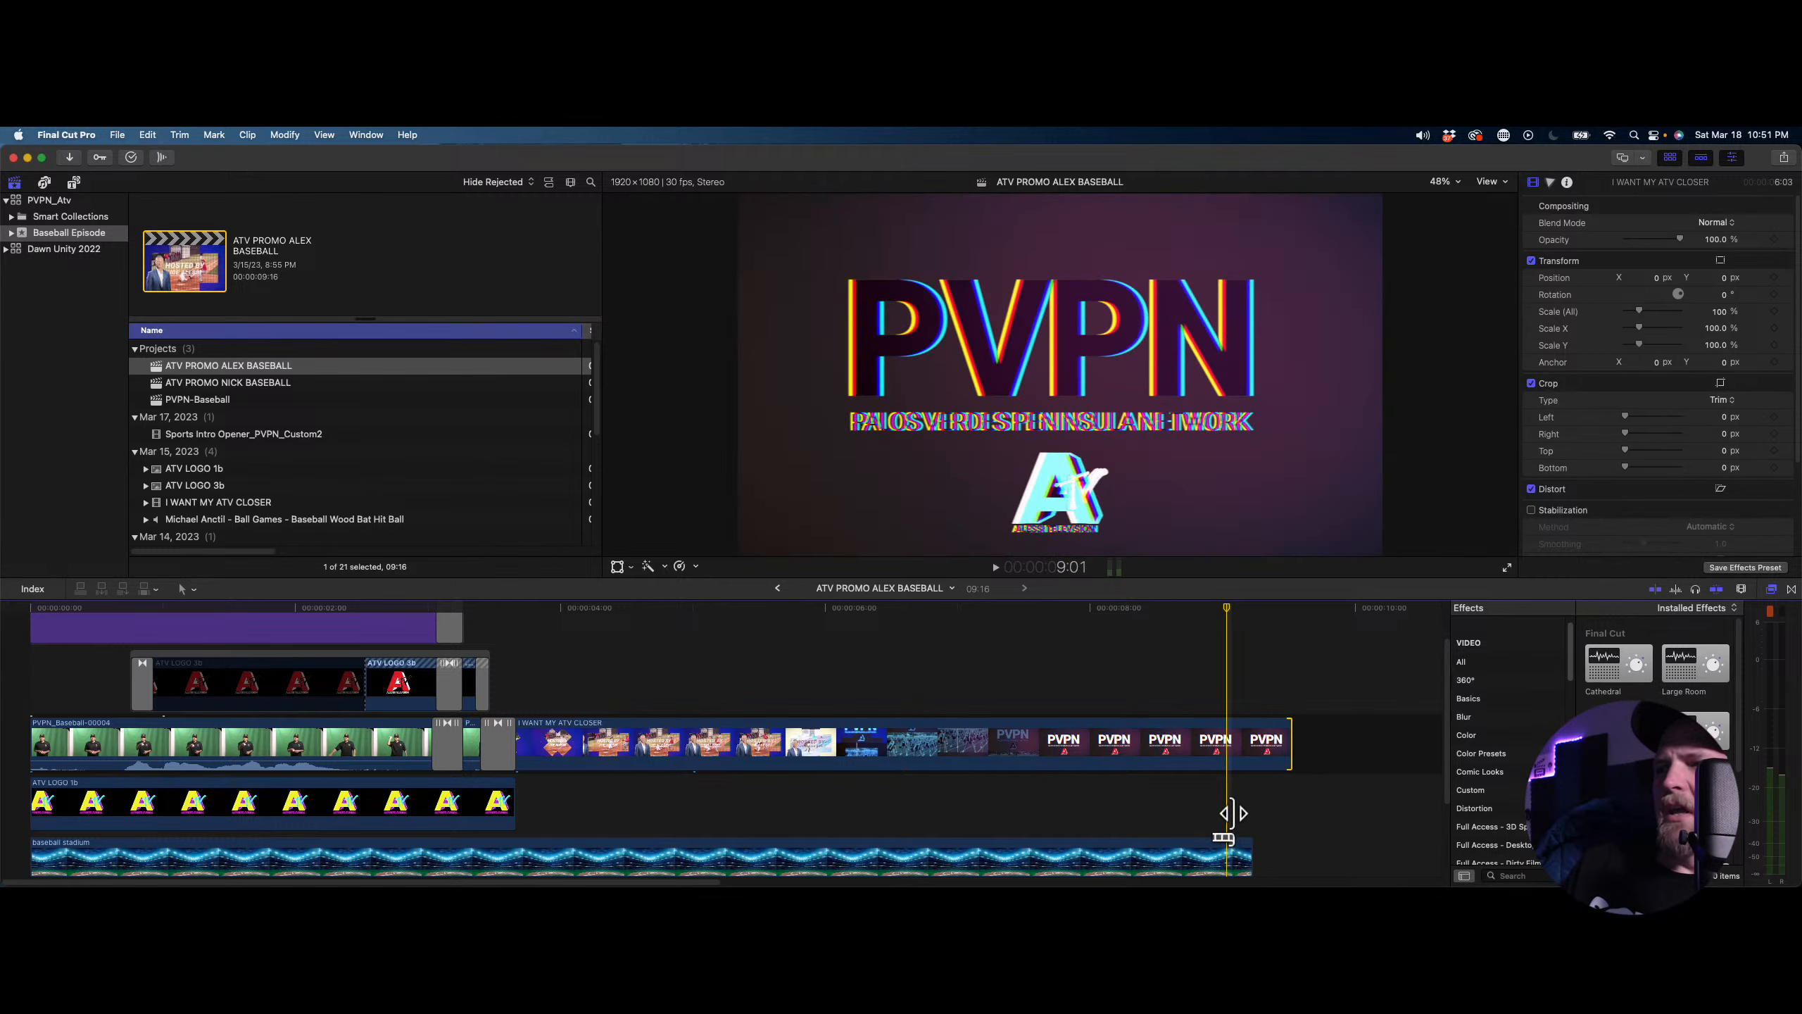
scroll(1228, 801, "down", 3)
scroll(1189, 754, "up", 5)
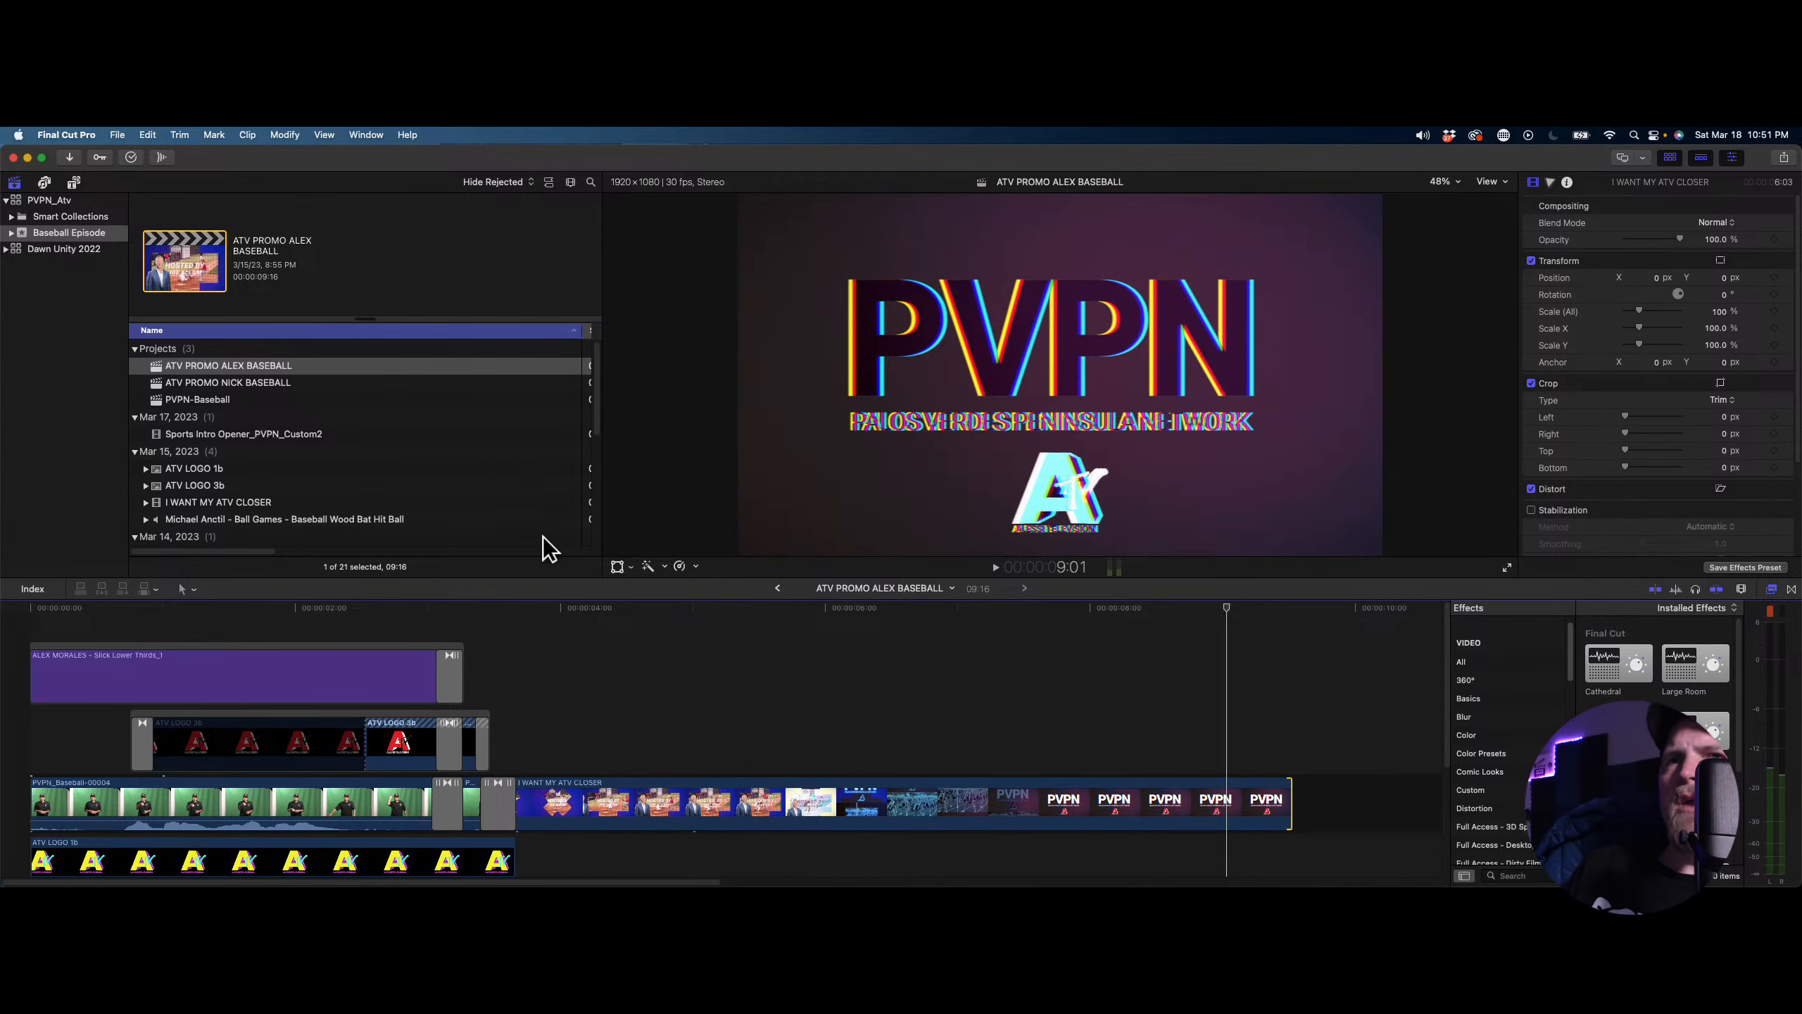
key("super+Tab")
left_click(524, 552)
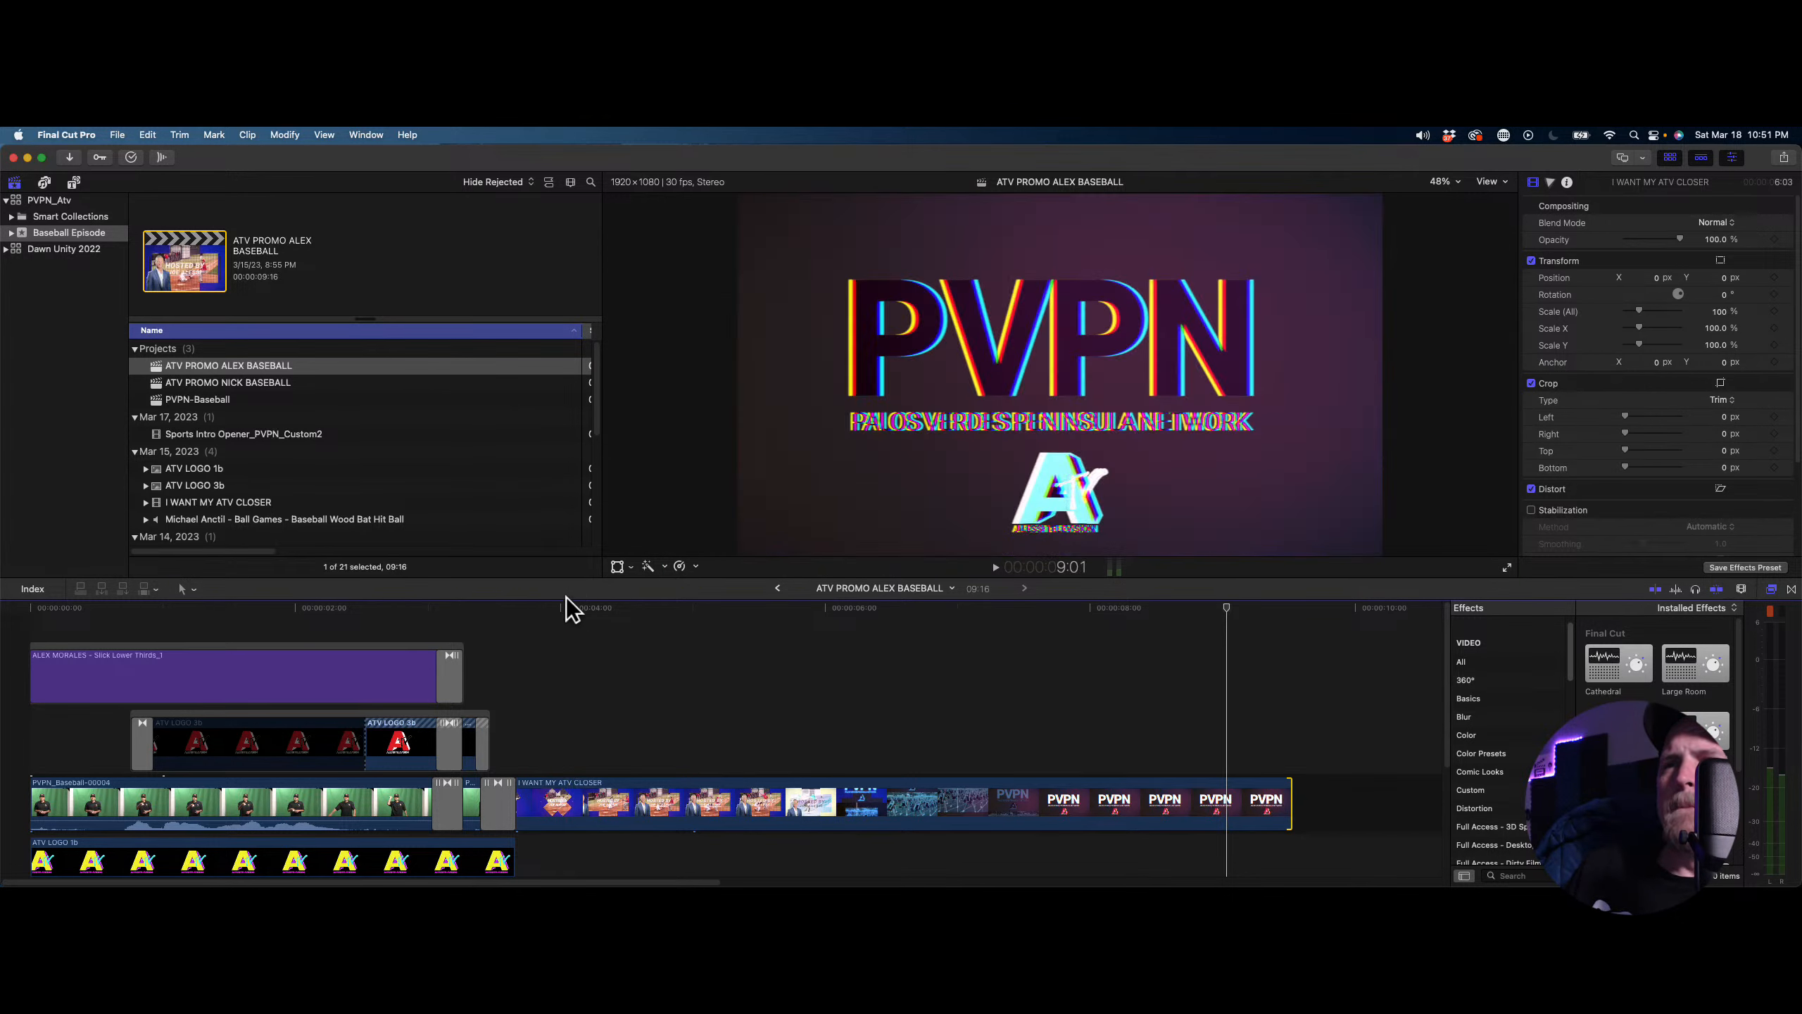
left_click(566, 625)
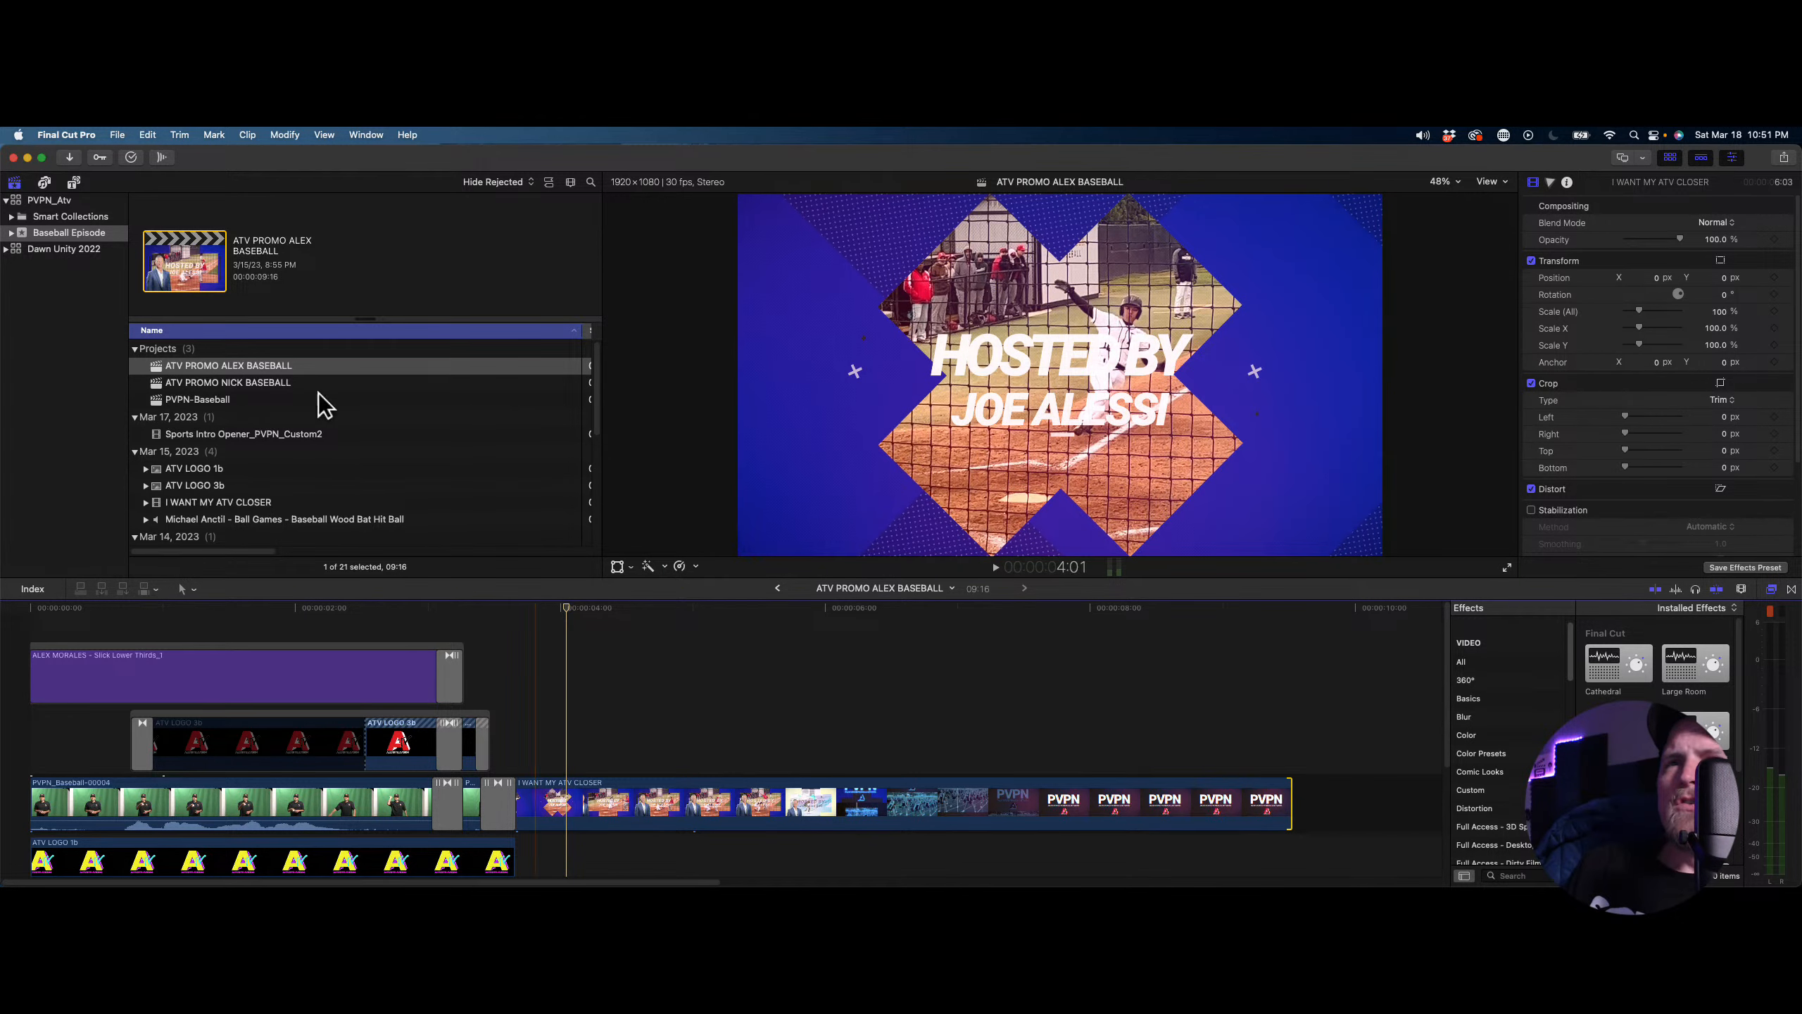
Close the PVPN_Atv and Dawn Unity 2022 libraries
left_click(21, 200)
right_click(21, 200)
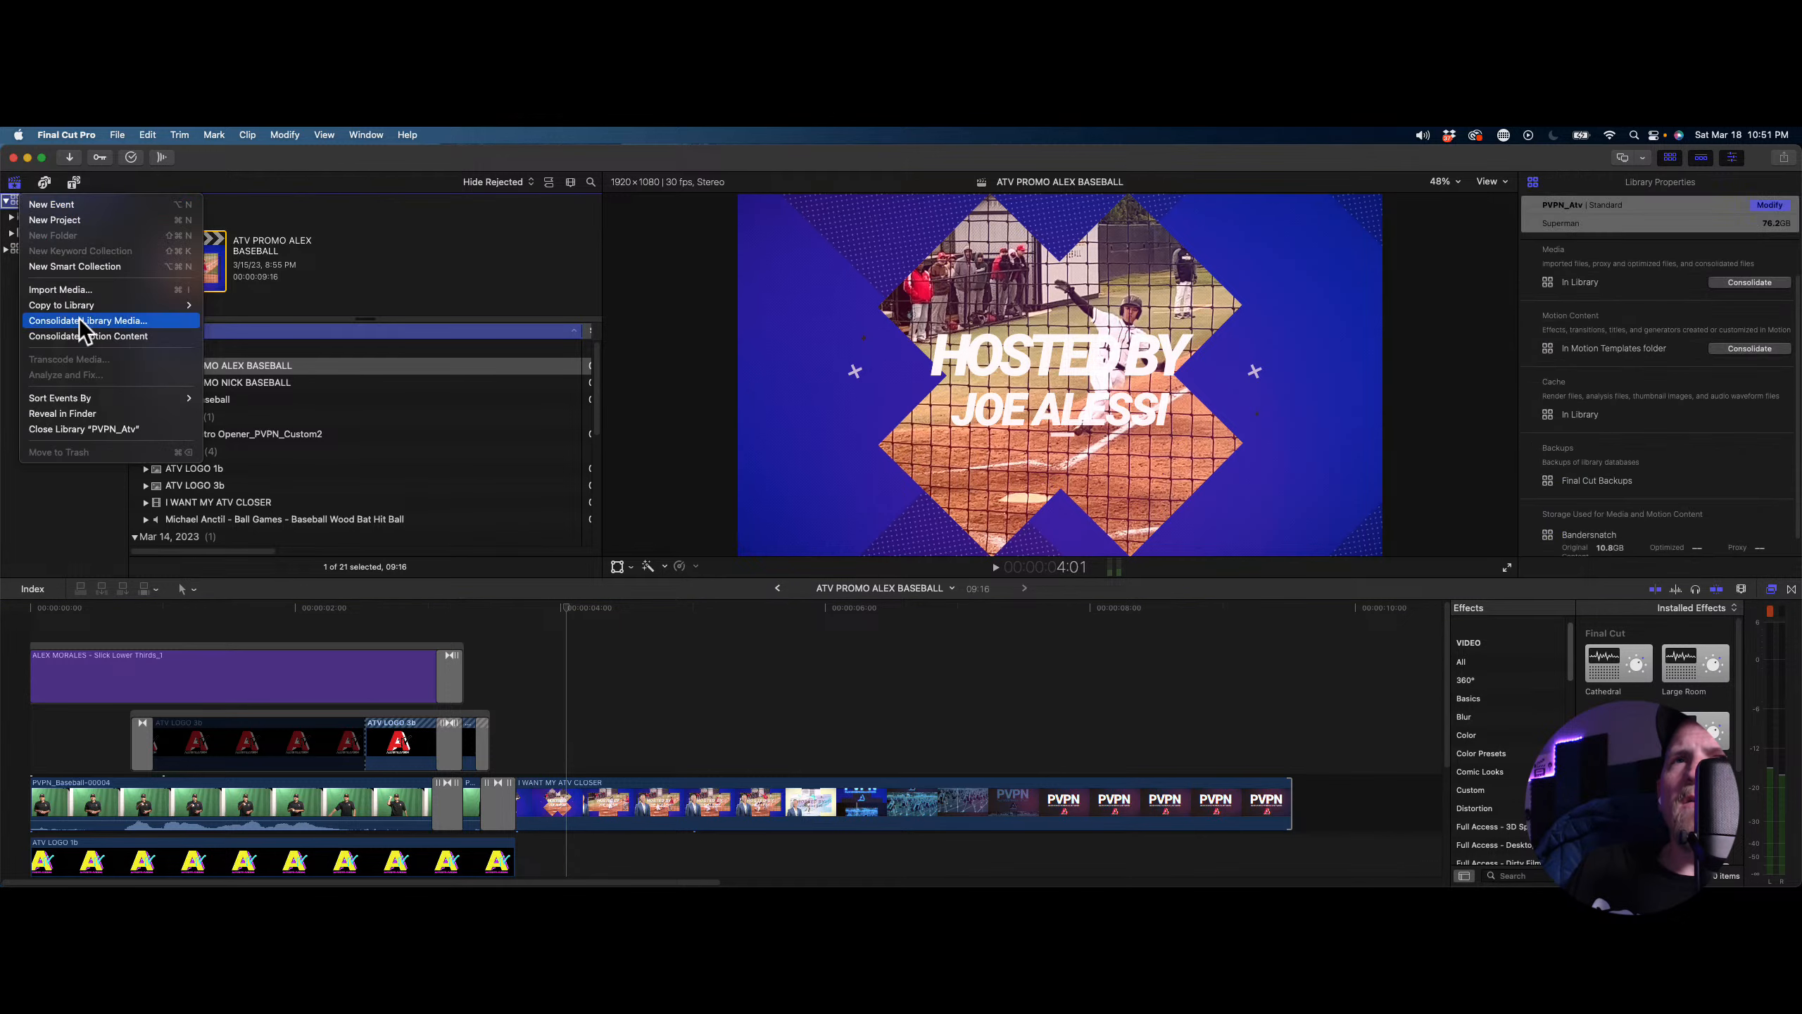
left_click(83, 431)
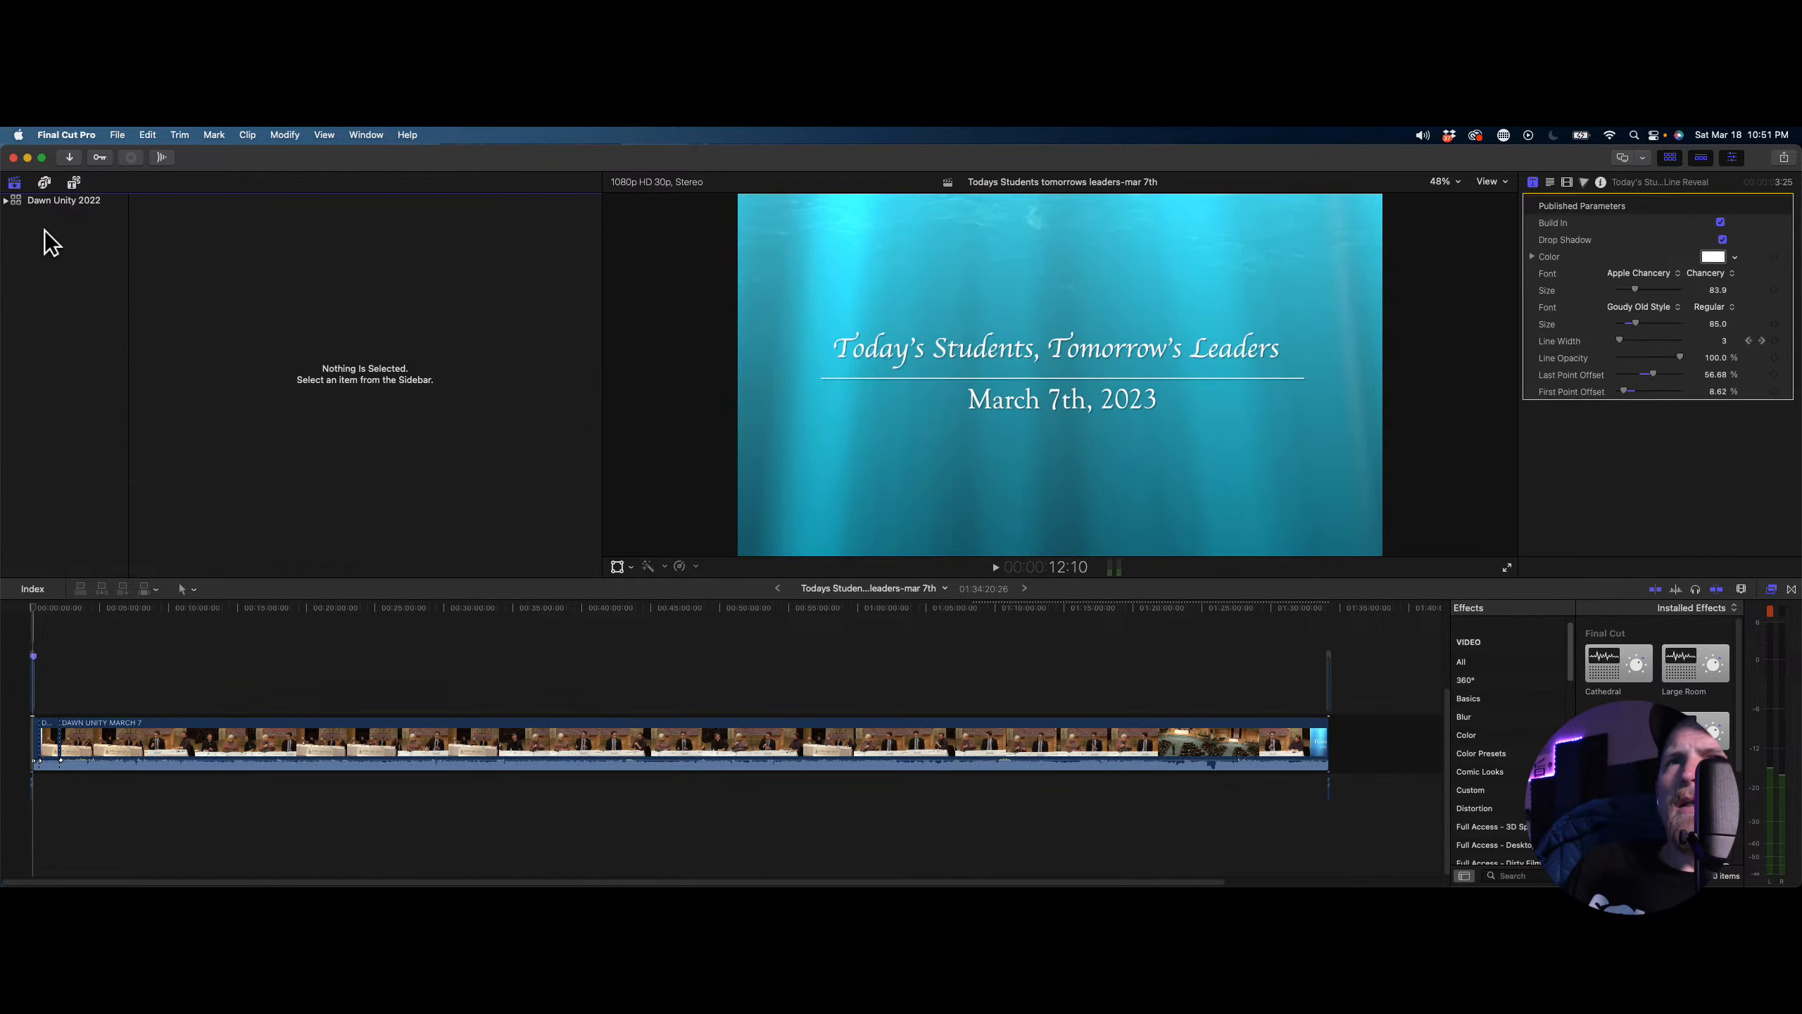
right_click(53, 203)
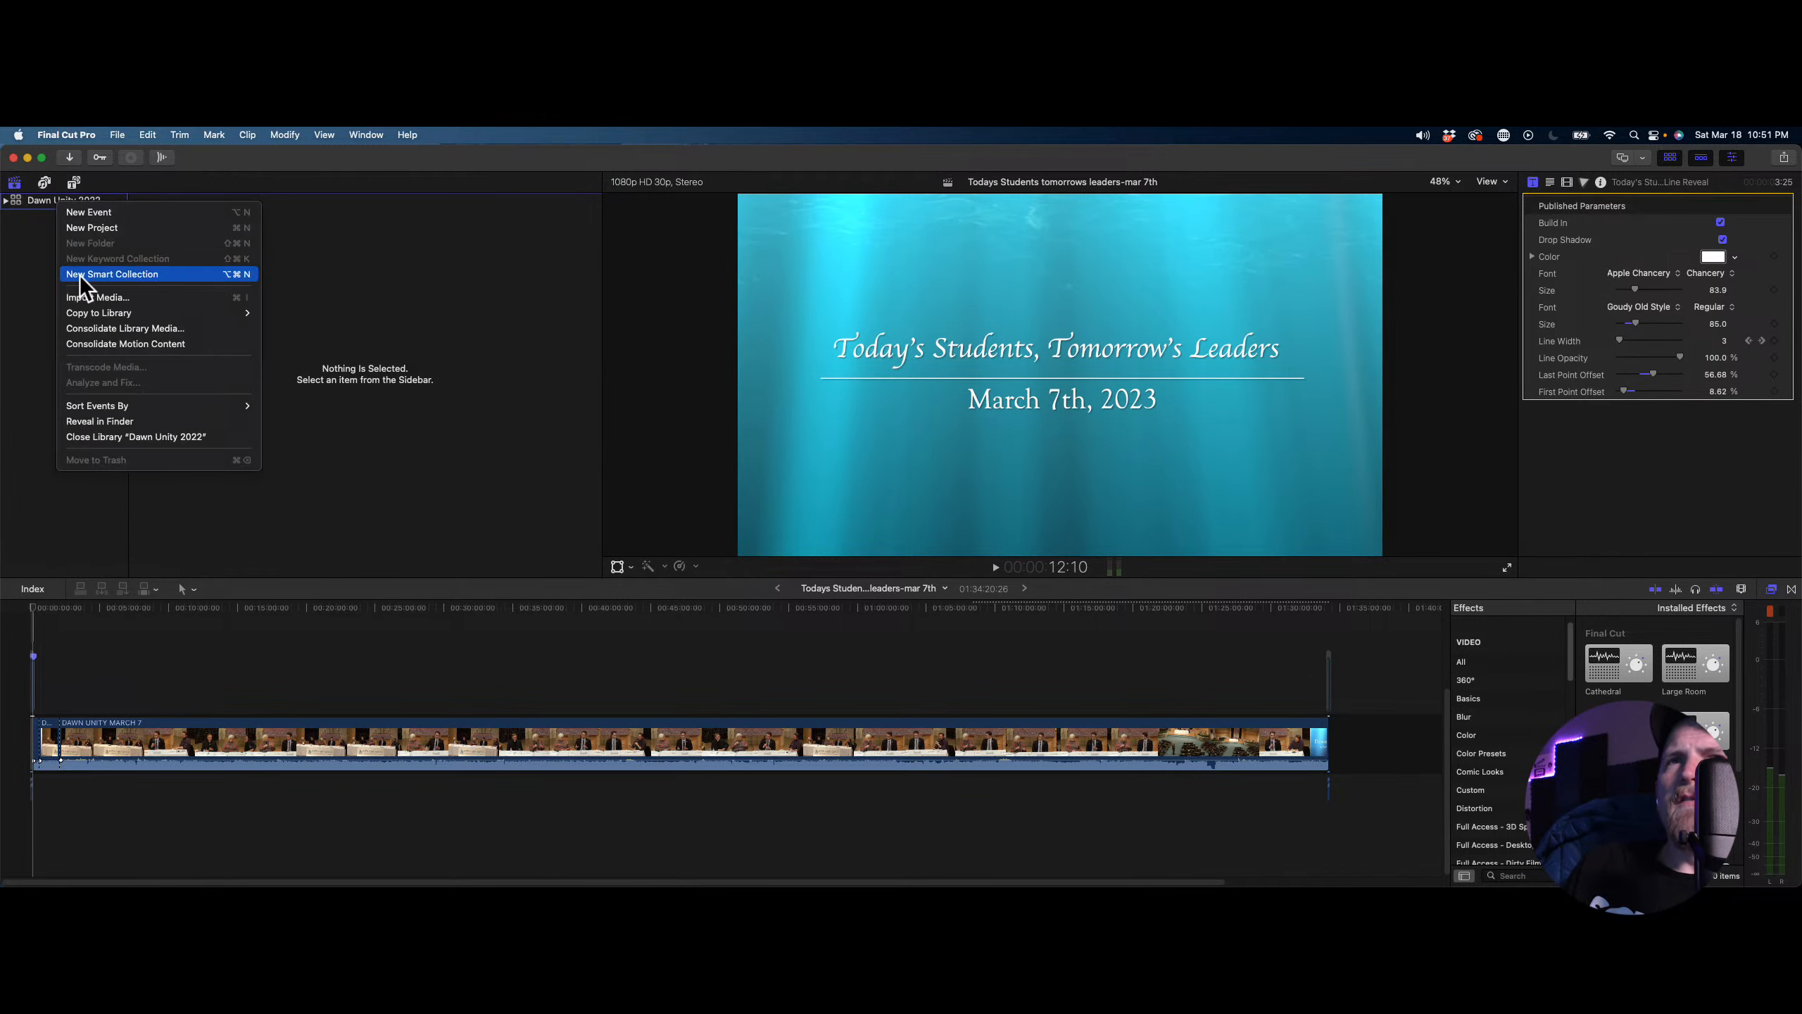
left_click(116, 436)
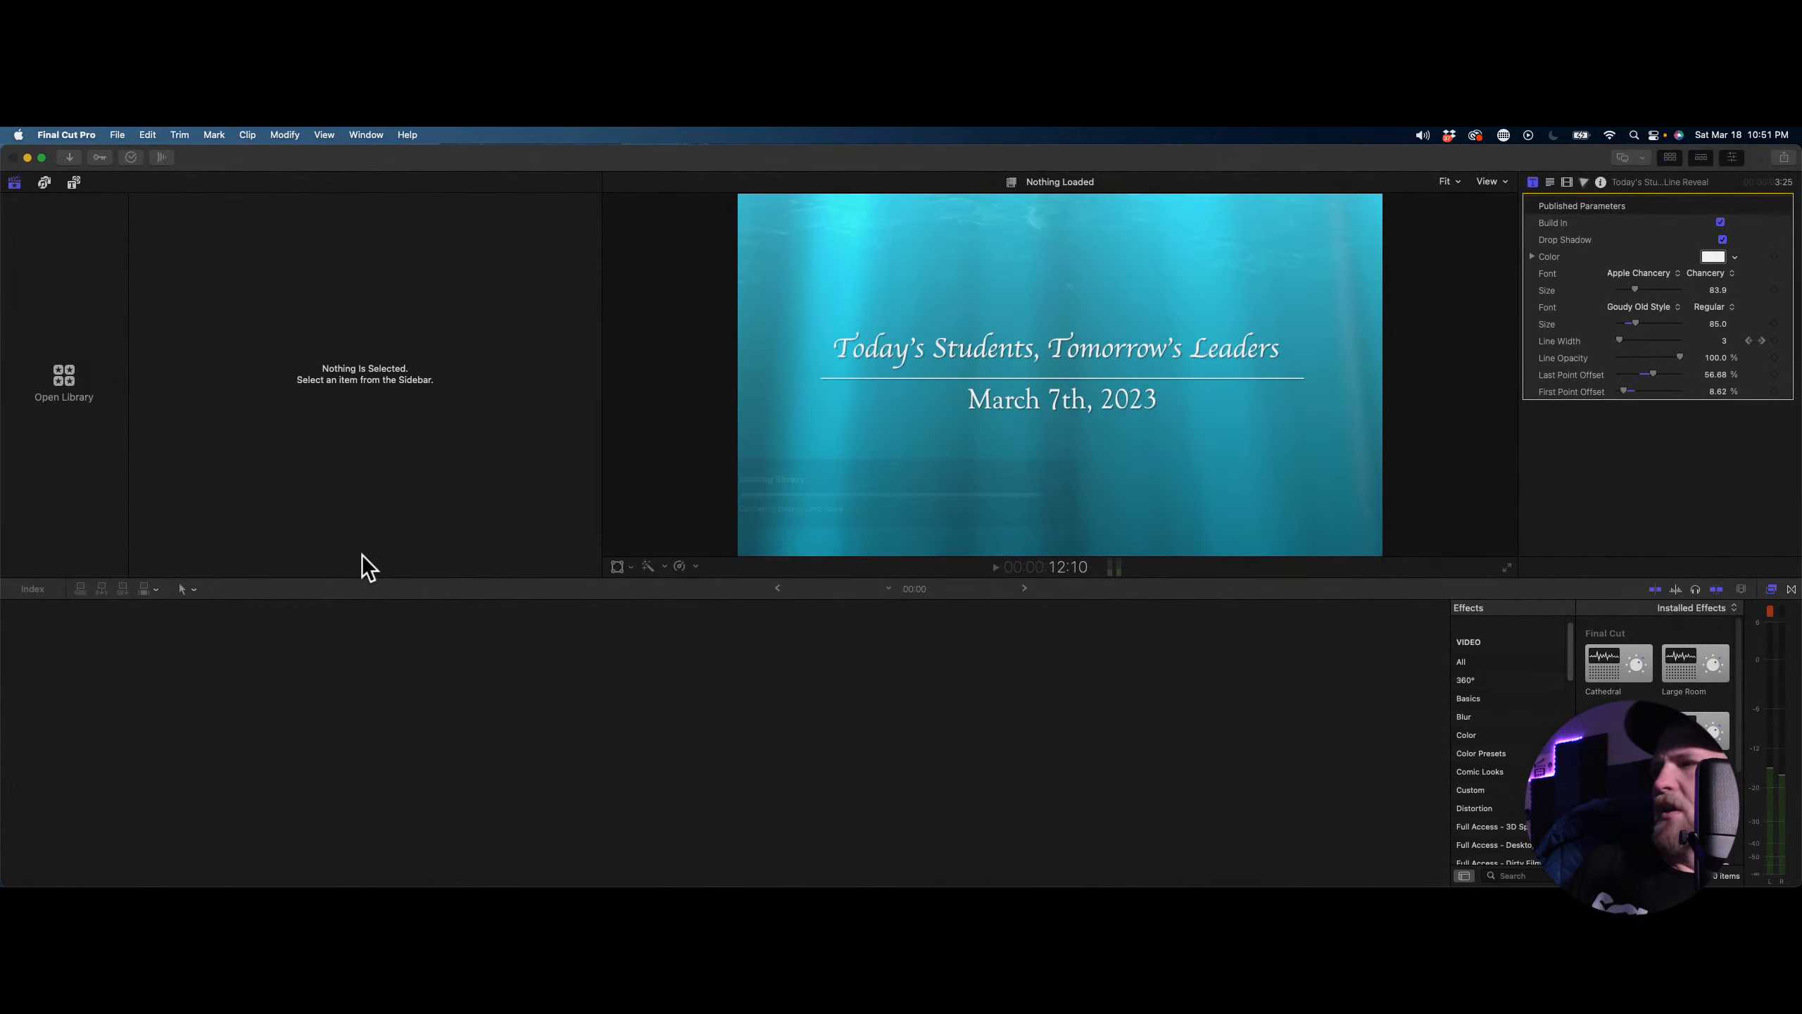
Open the REMAX ESTATES library and select the event containing the Real estate vs stocks project
left_click(62, 376)
left_click(514, 422)
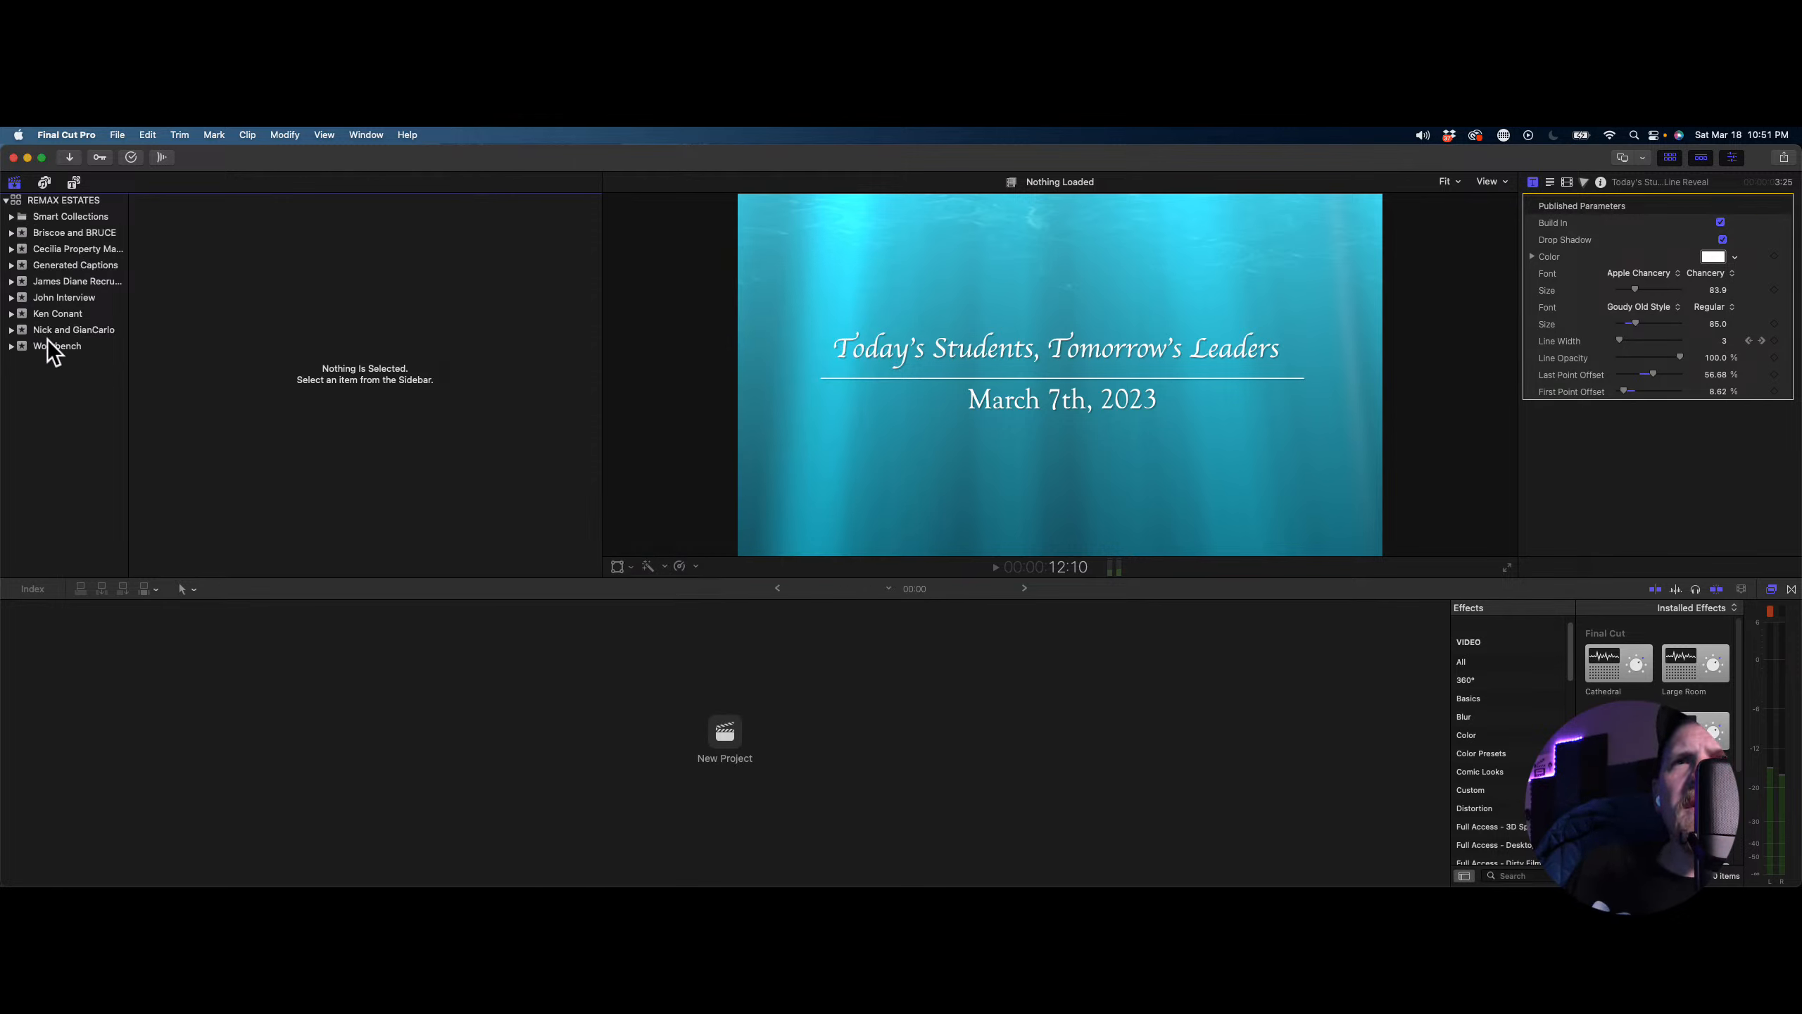
left_click(48, 326)
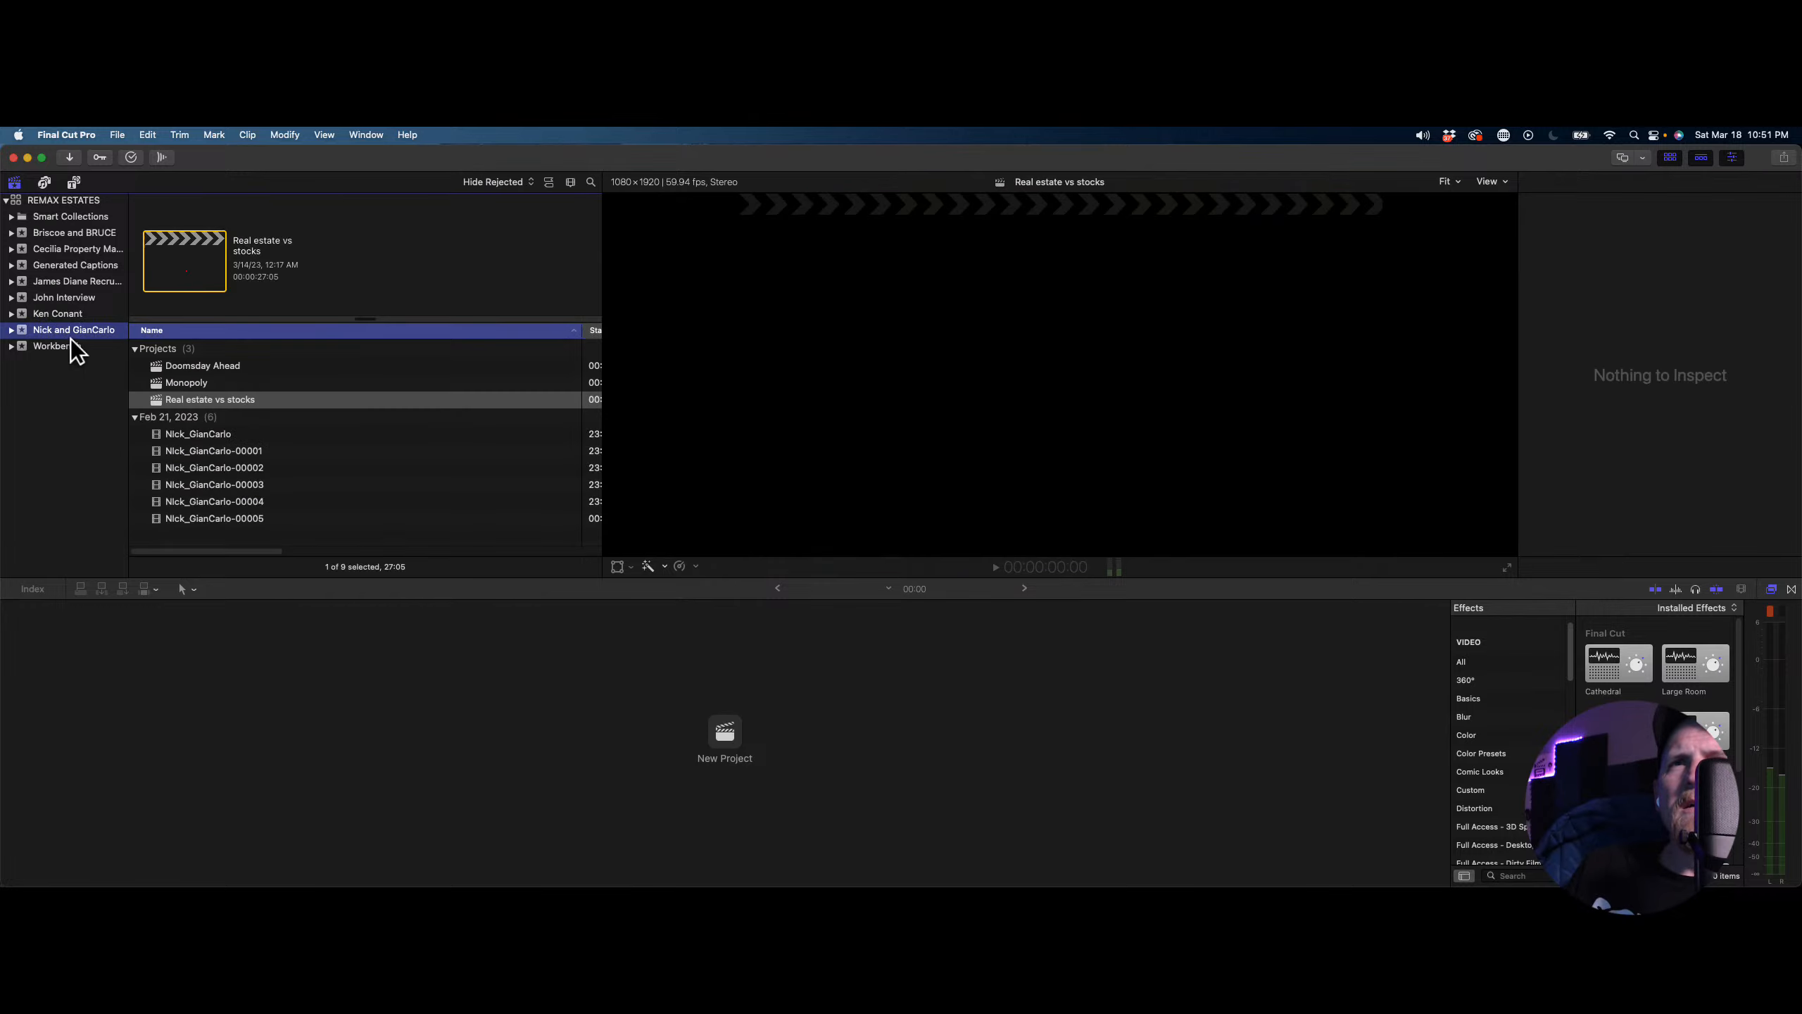
Switch to Finder, reposition its window and go back from the EXPORTS folder to ATV_PVPN
key("super+Tab")
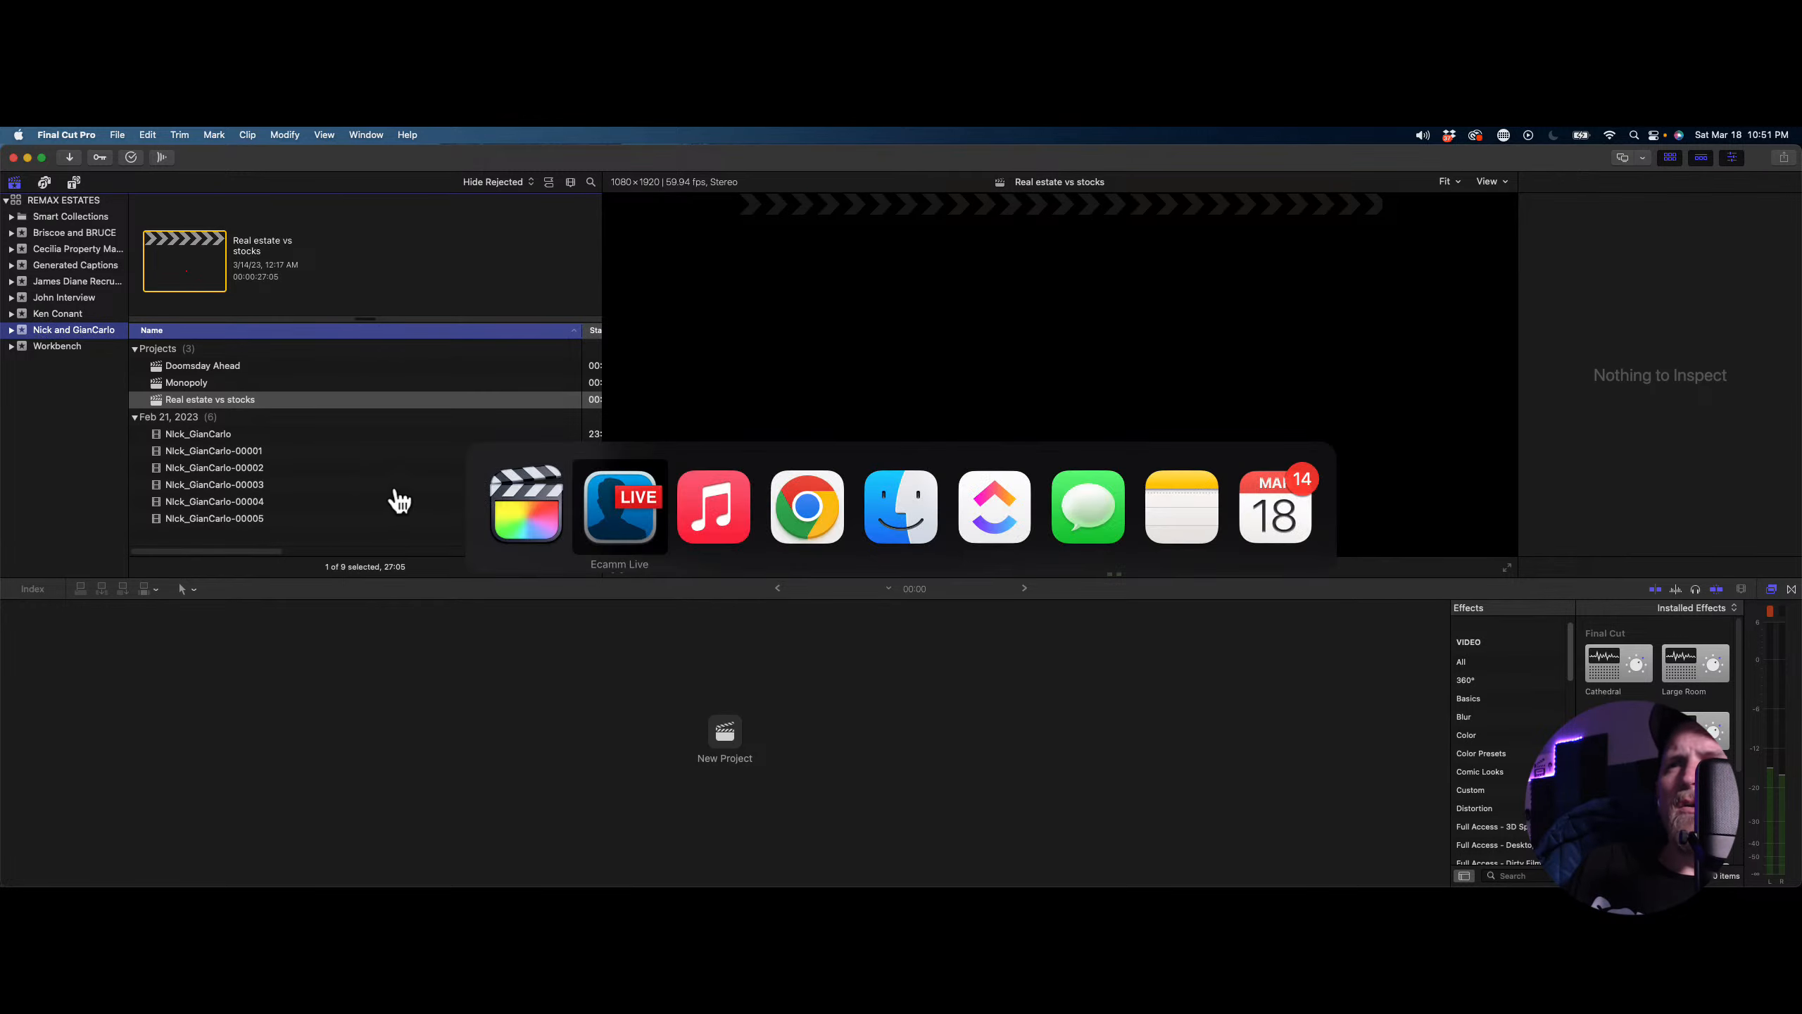
key("super+Tab")
key("super+Tab")
key("super+Tab")
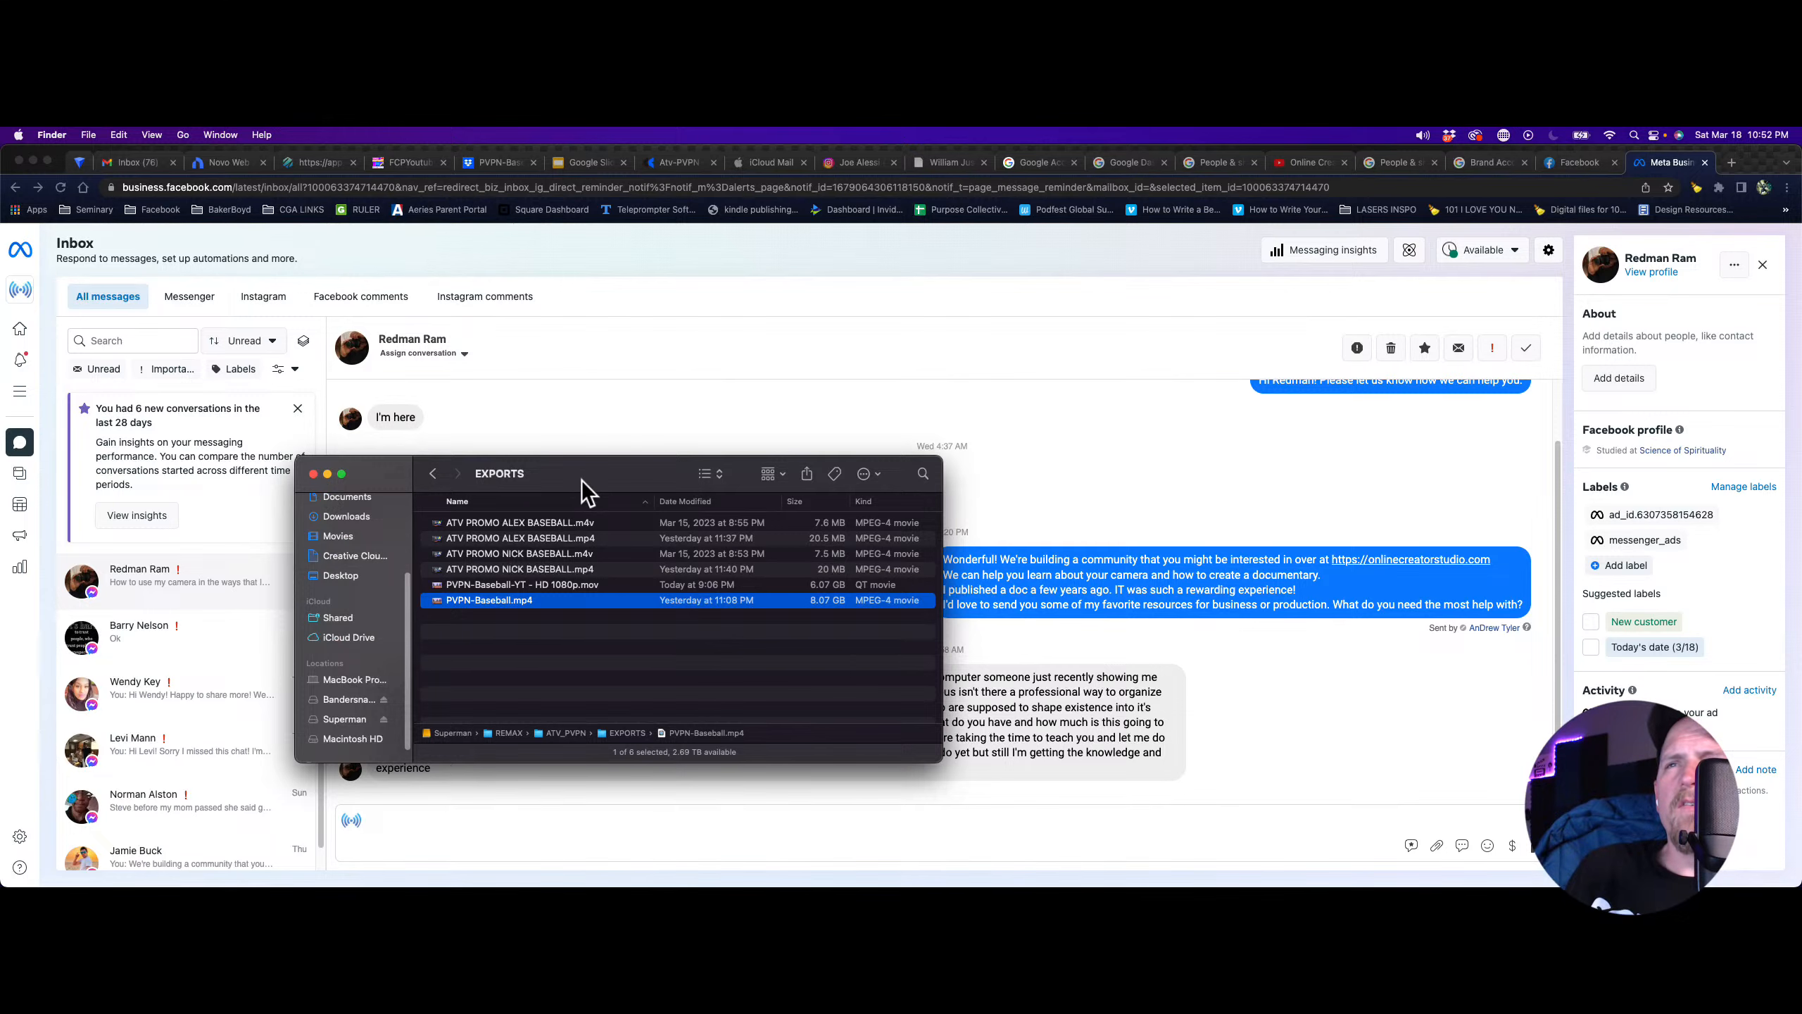
left_click_drag(581, 480, 879, 422)
left_click(540, 415)
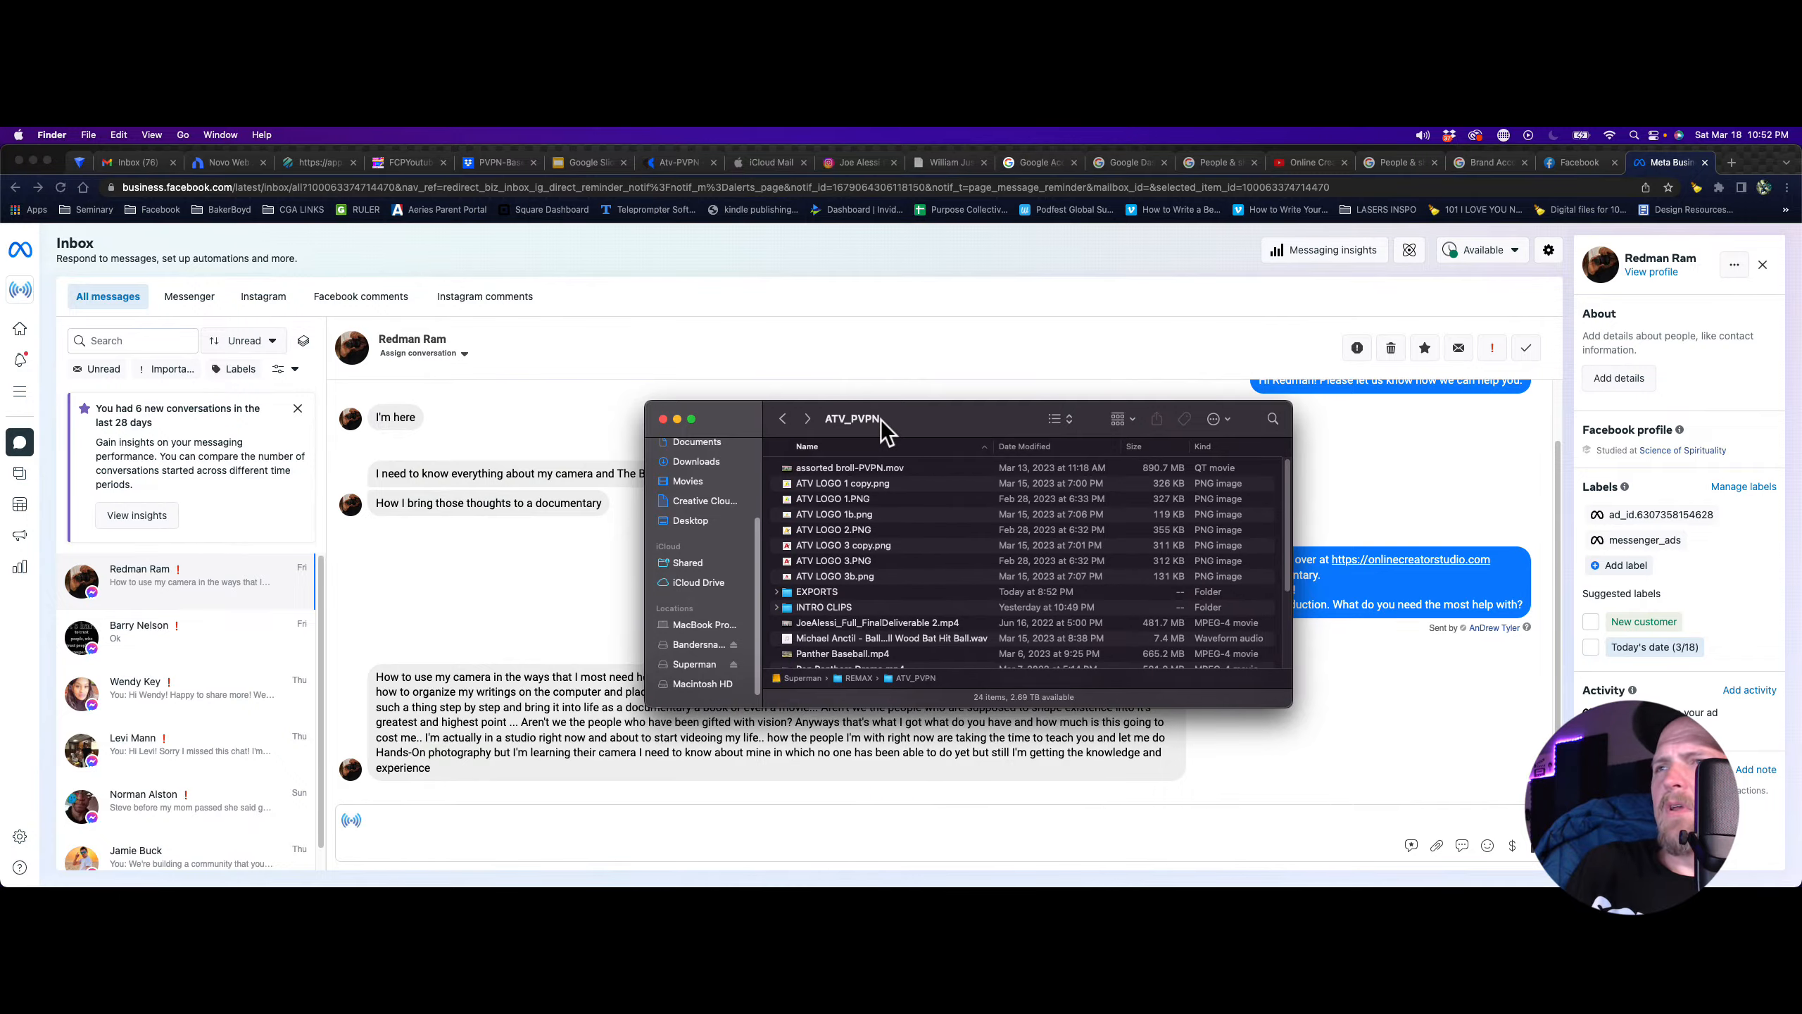
Move the Finder window onto the Final Cut Pro desktop and open the REMAX folder on the Superman drive
key("ctrl+Up")
left_click_drag(781, 721, 1087, 194)
left_click(1087, 192)
left_click_drag(901, 434, 814, 436)
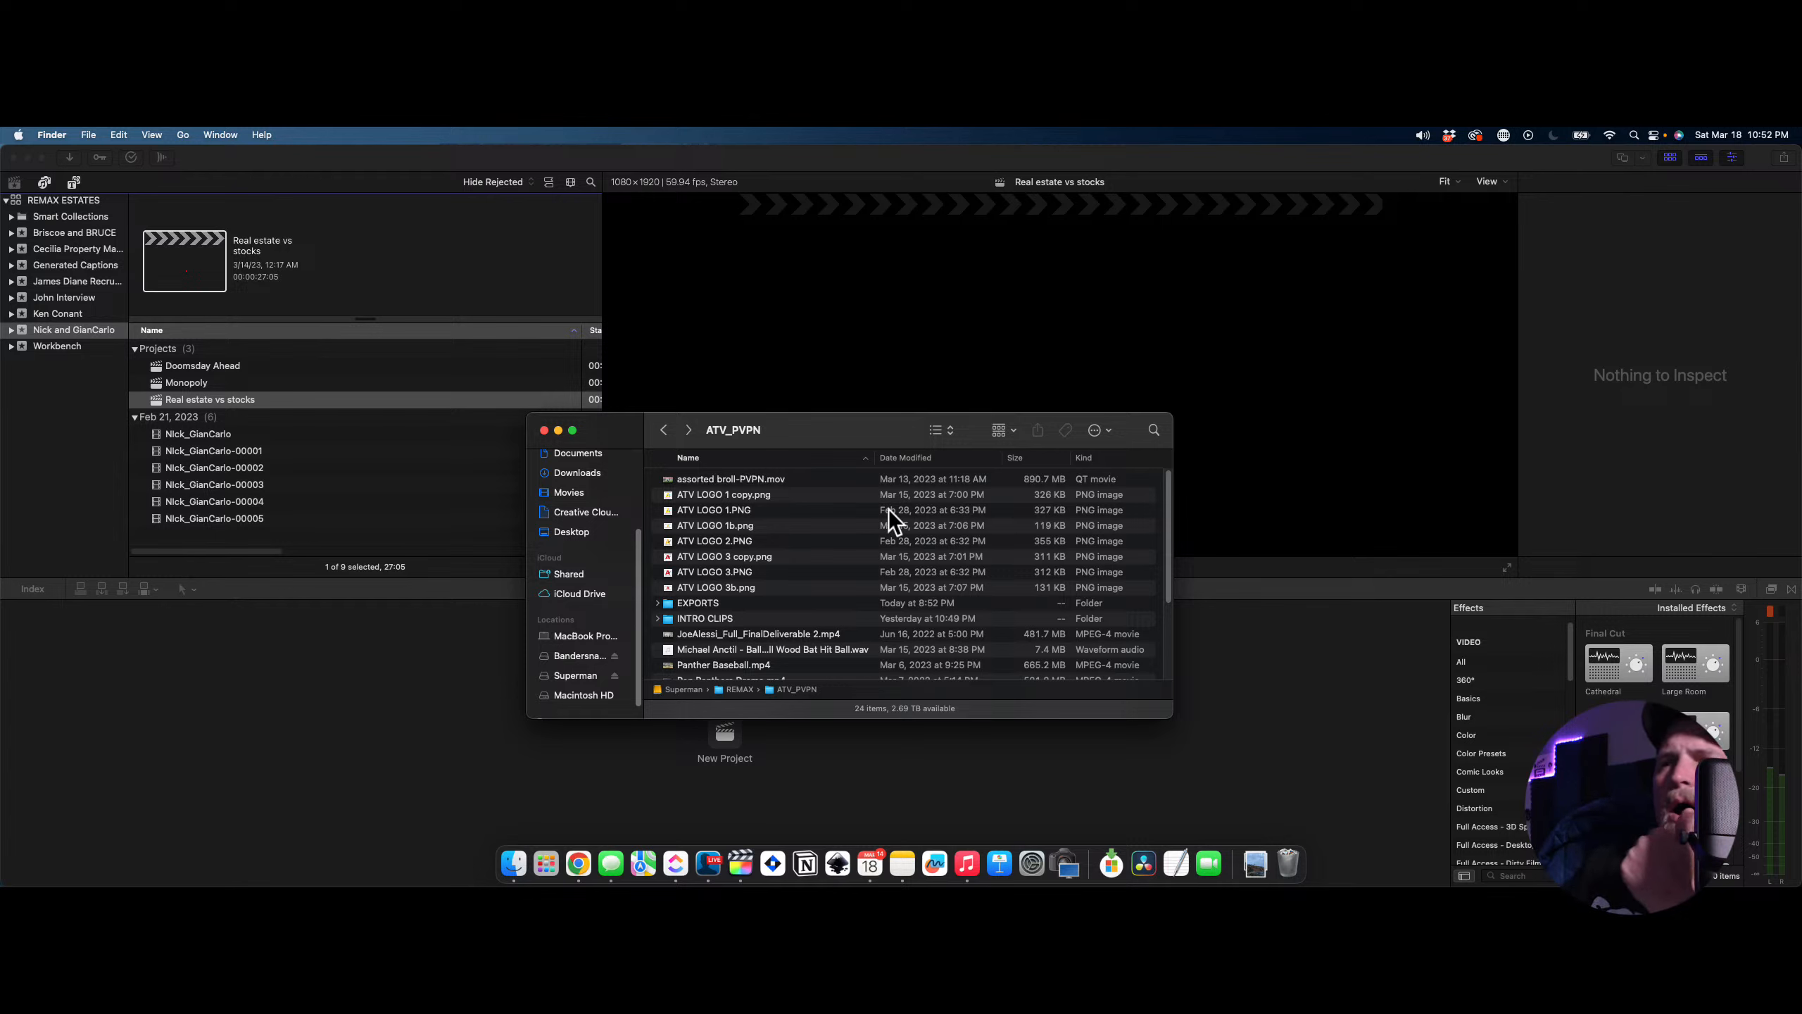
left_click(589, 678)
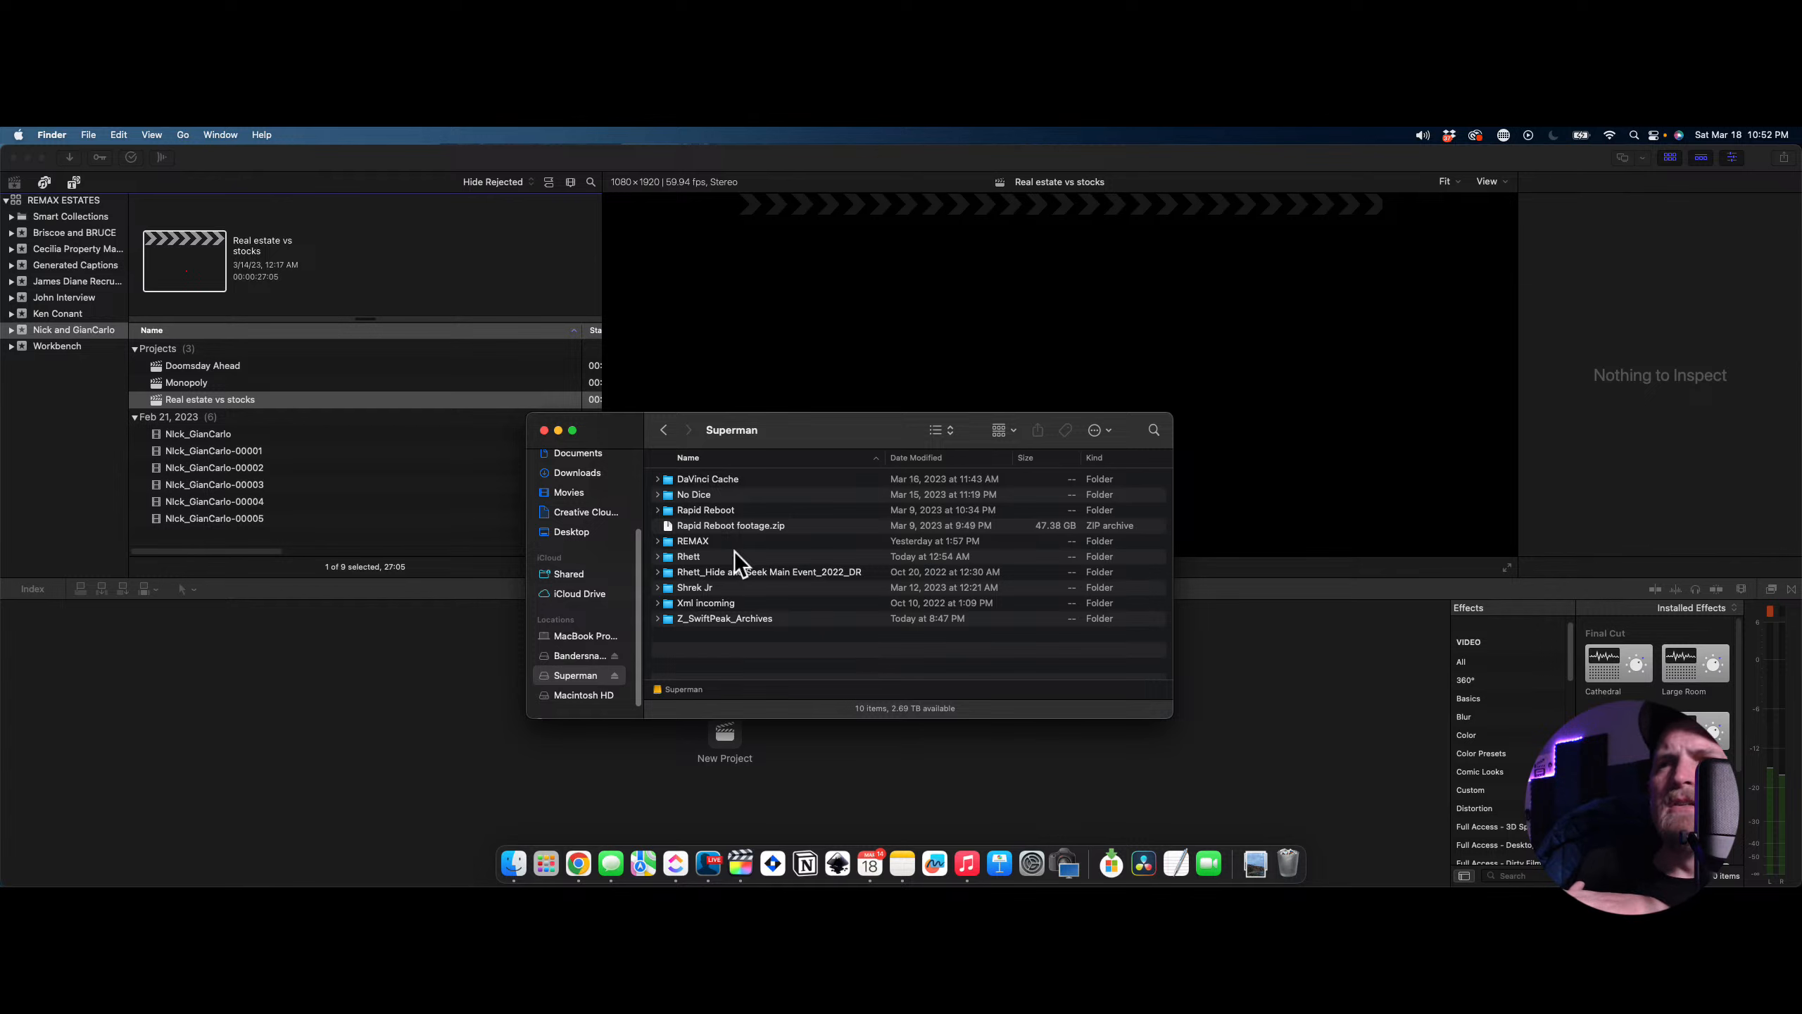
double_click(726, 541)
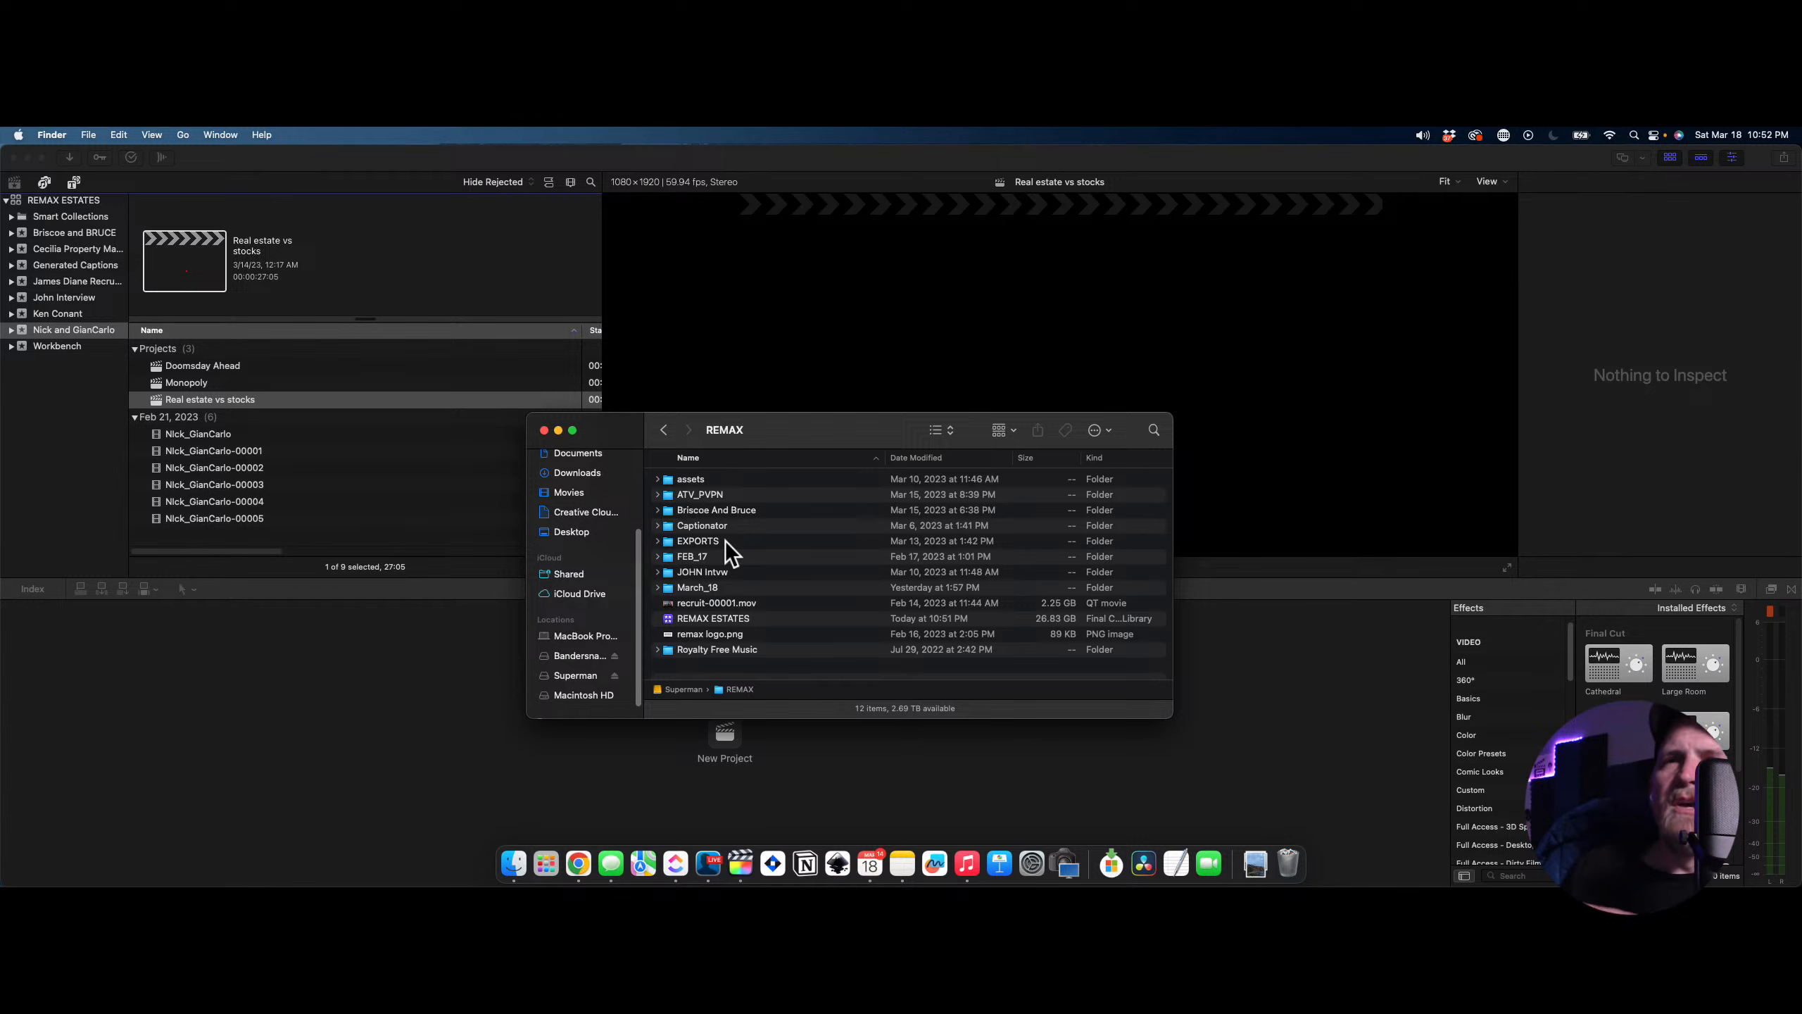
Switch to Final Cut Pro and check the file storage option in the Import settings
left_click(75, 395)
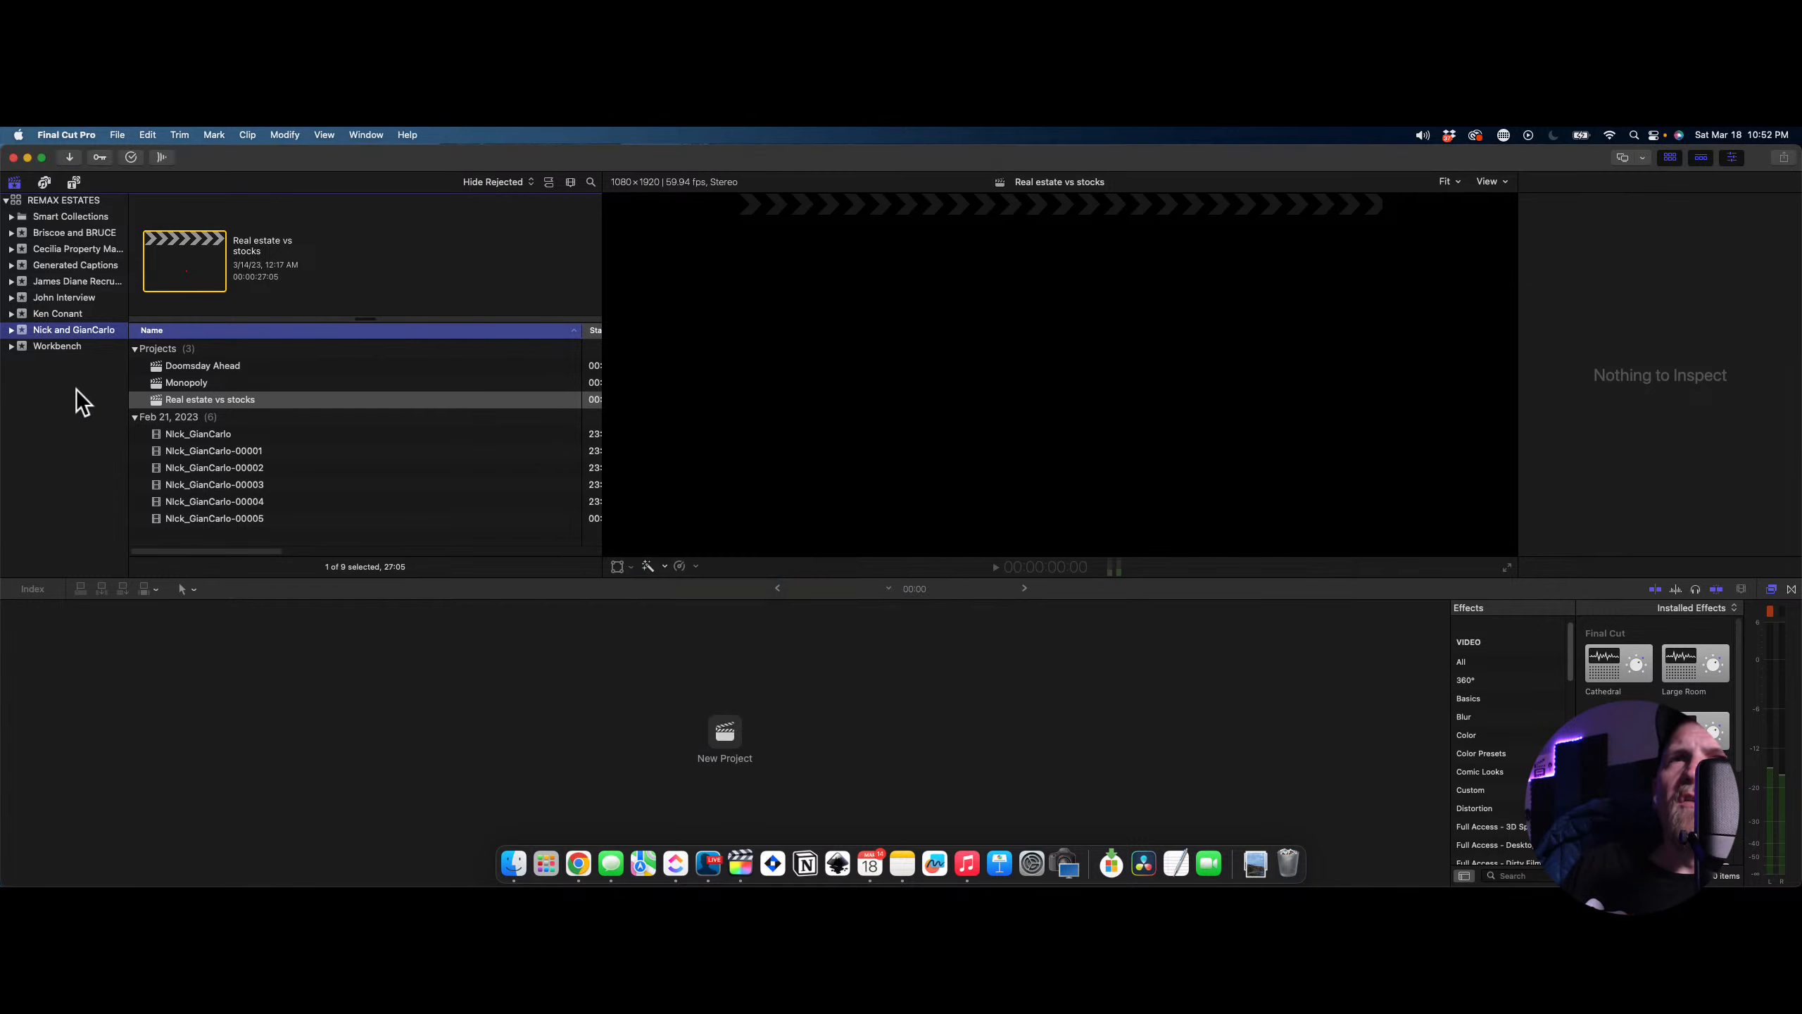
left_click(86, 135)
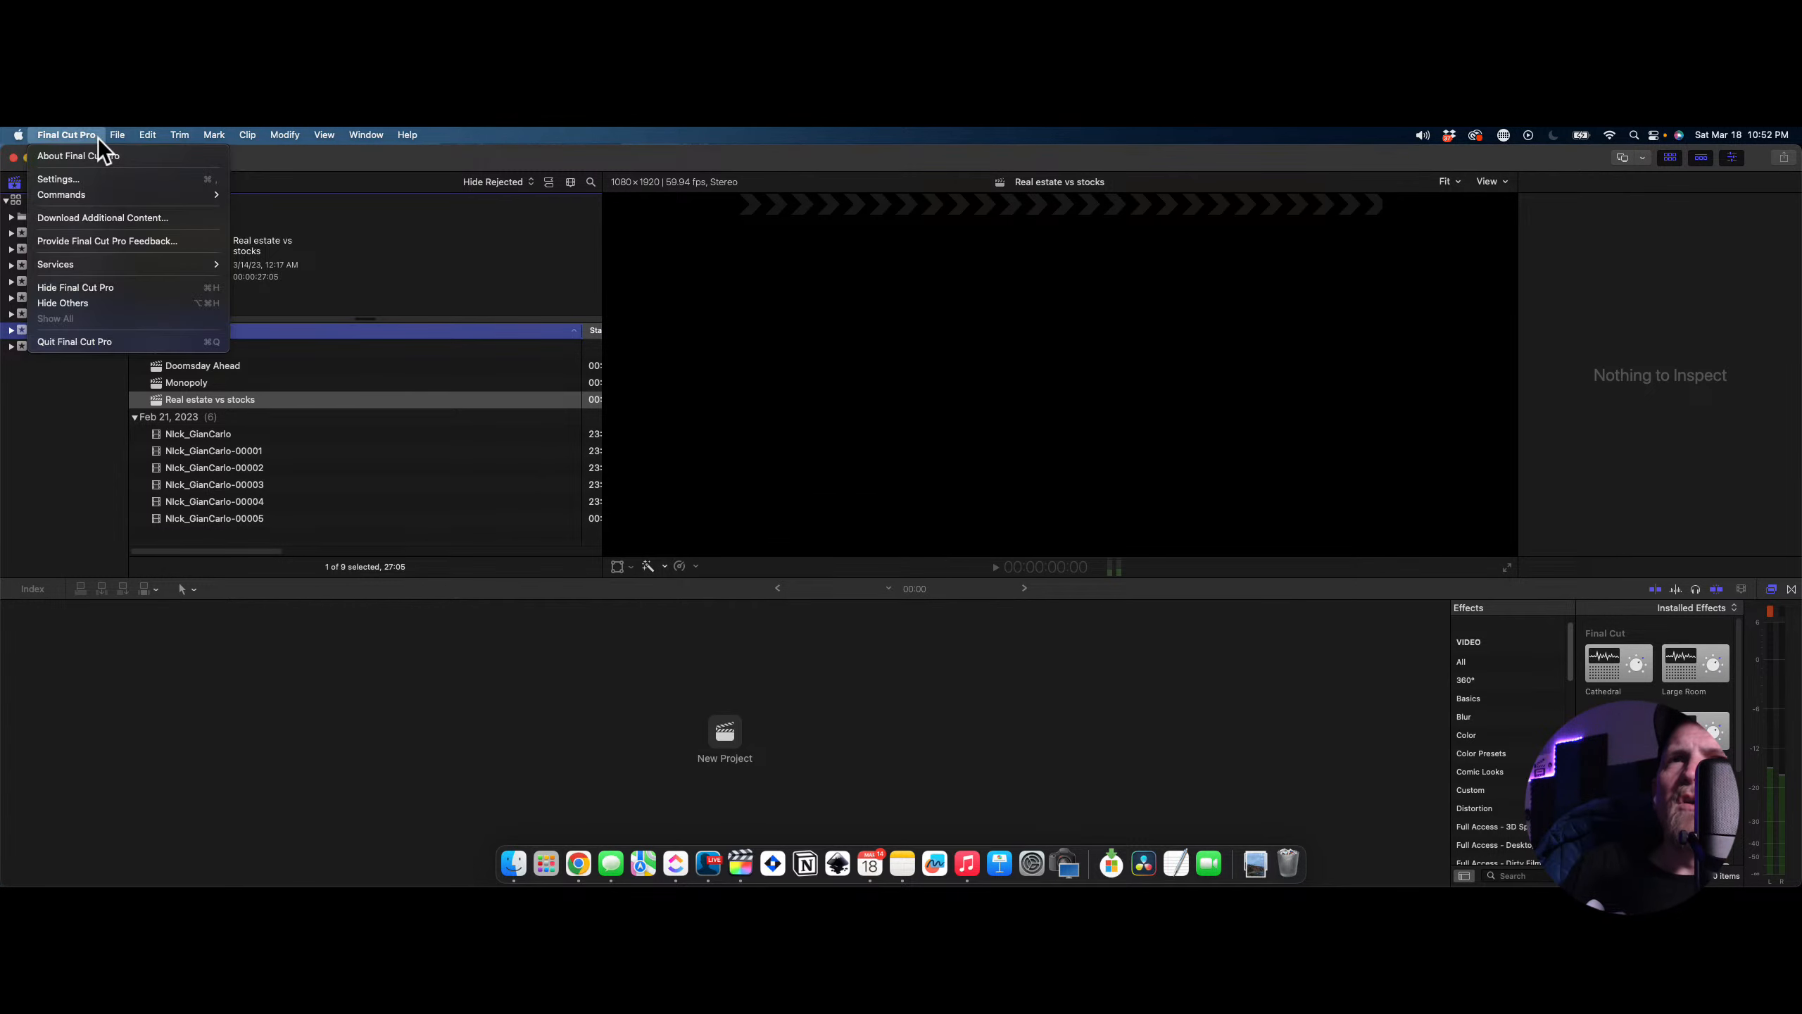
left_click(77, 180)
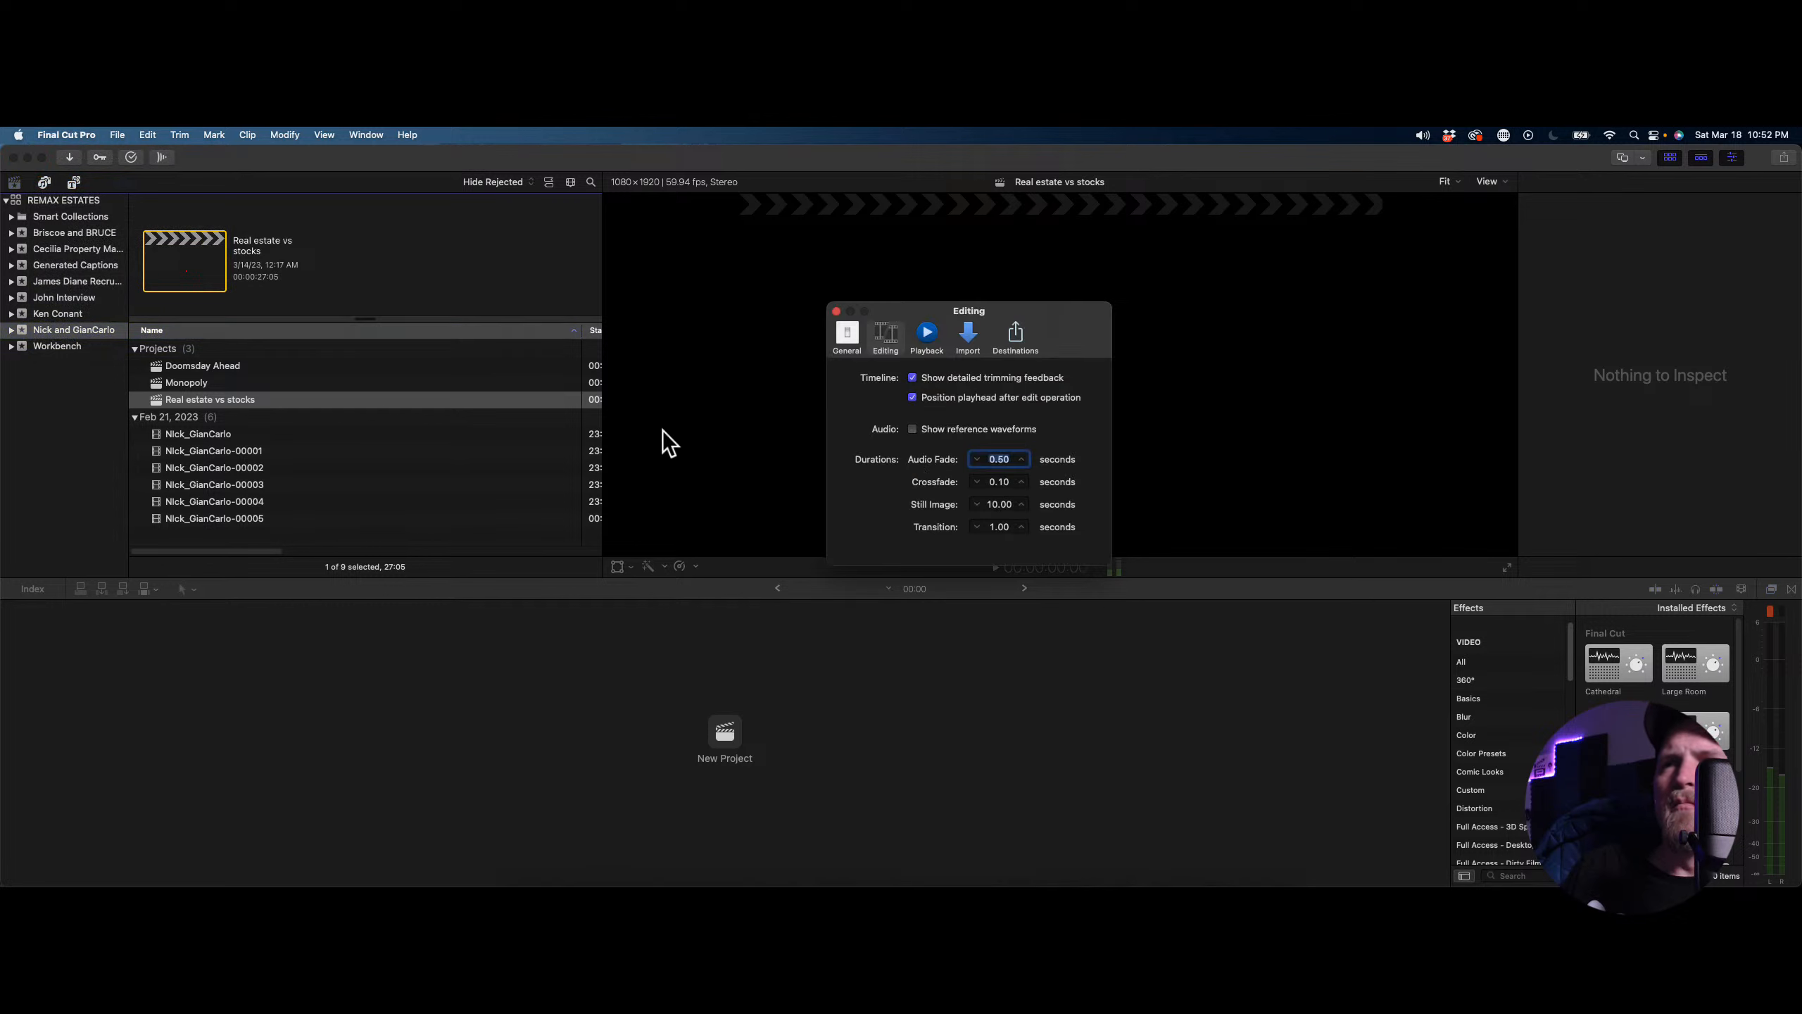
left_click(969, 337)
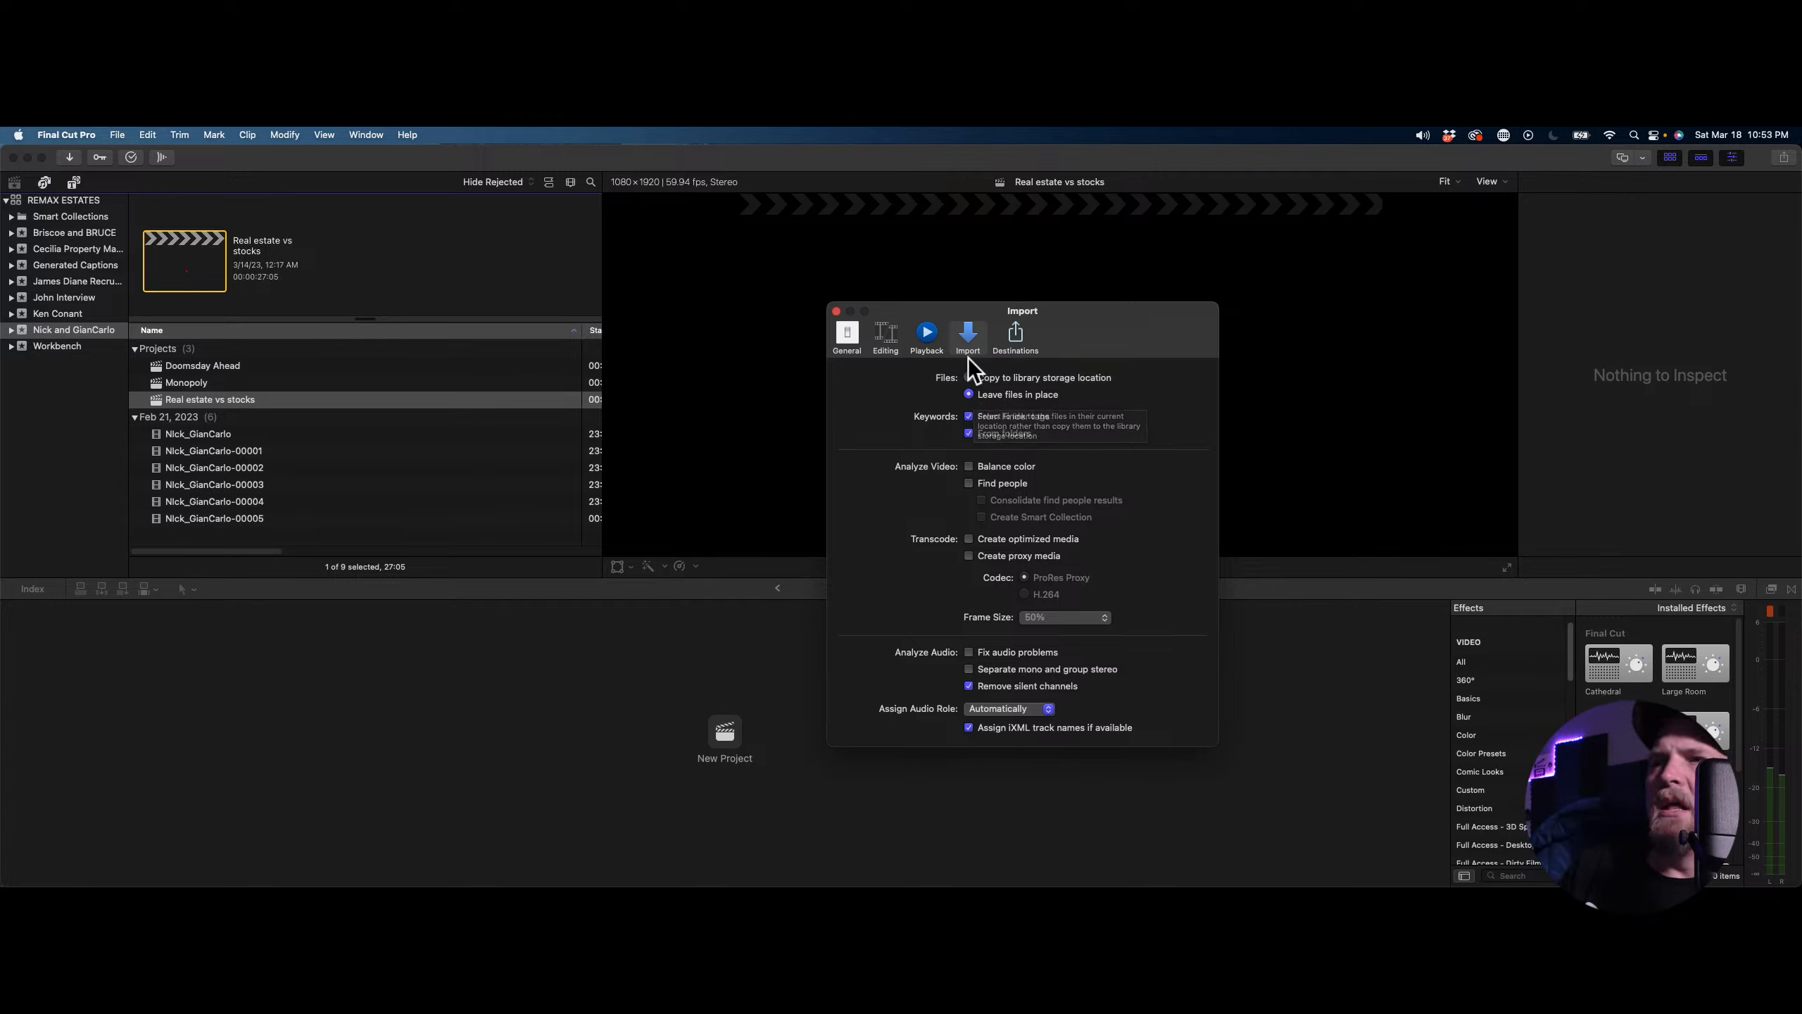
left_click(837, 313)
Switch to Finder, reposition its window and open the March_18 footage folder inside REMAX
key("super+Tab")
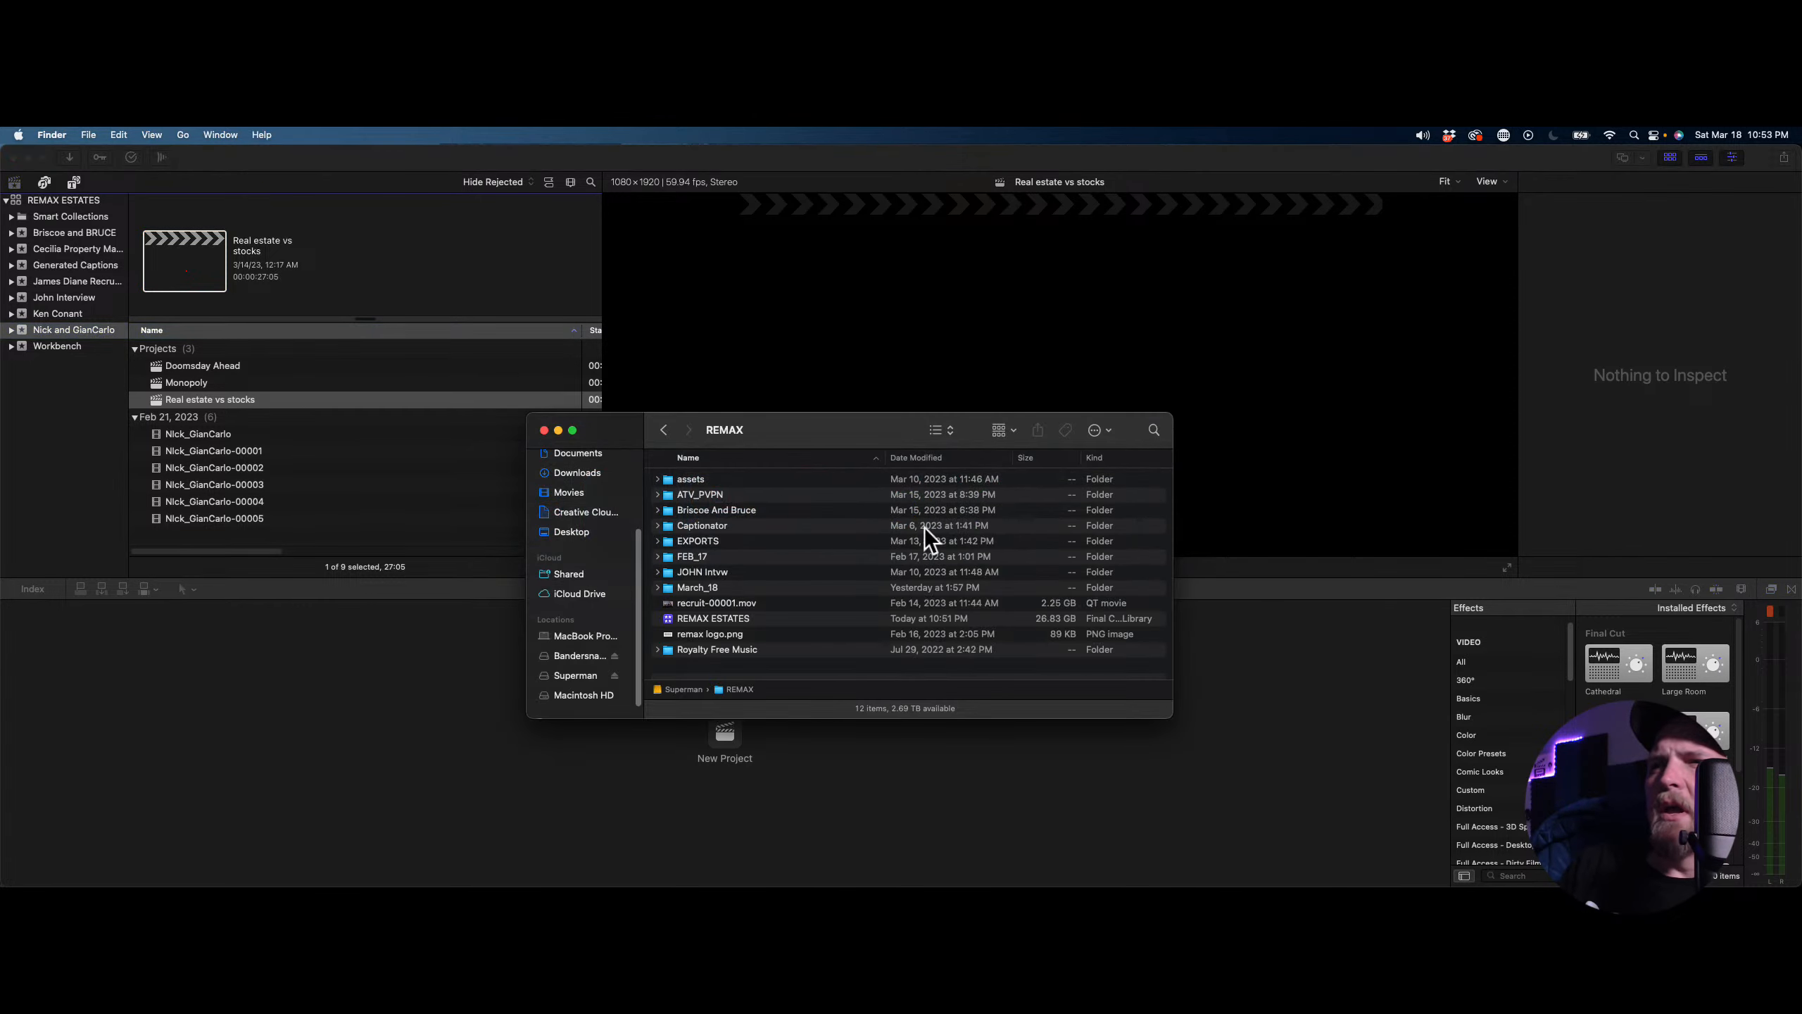
left_click_drag(861, 428, 933, 407)
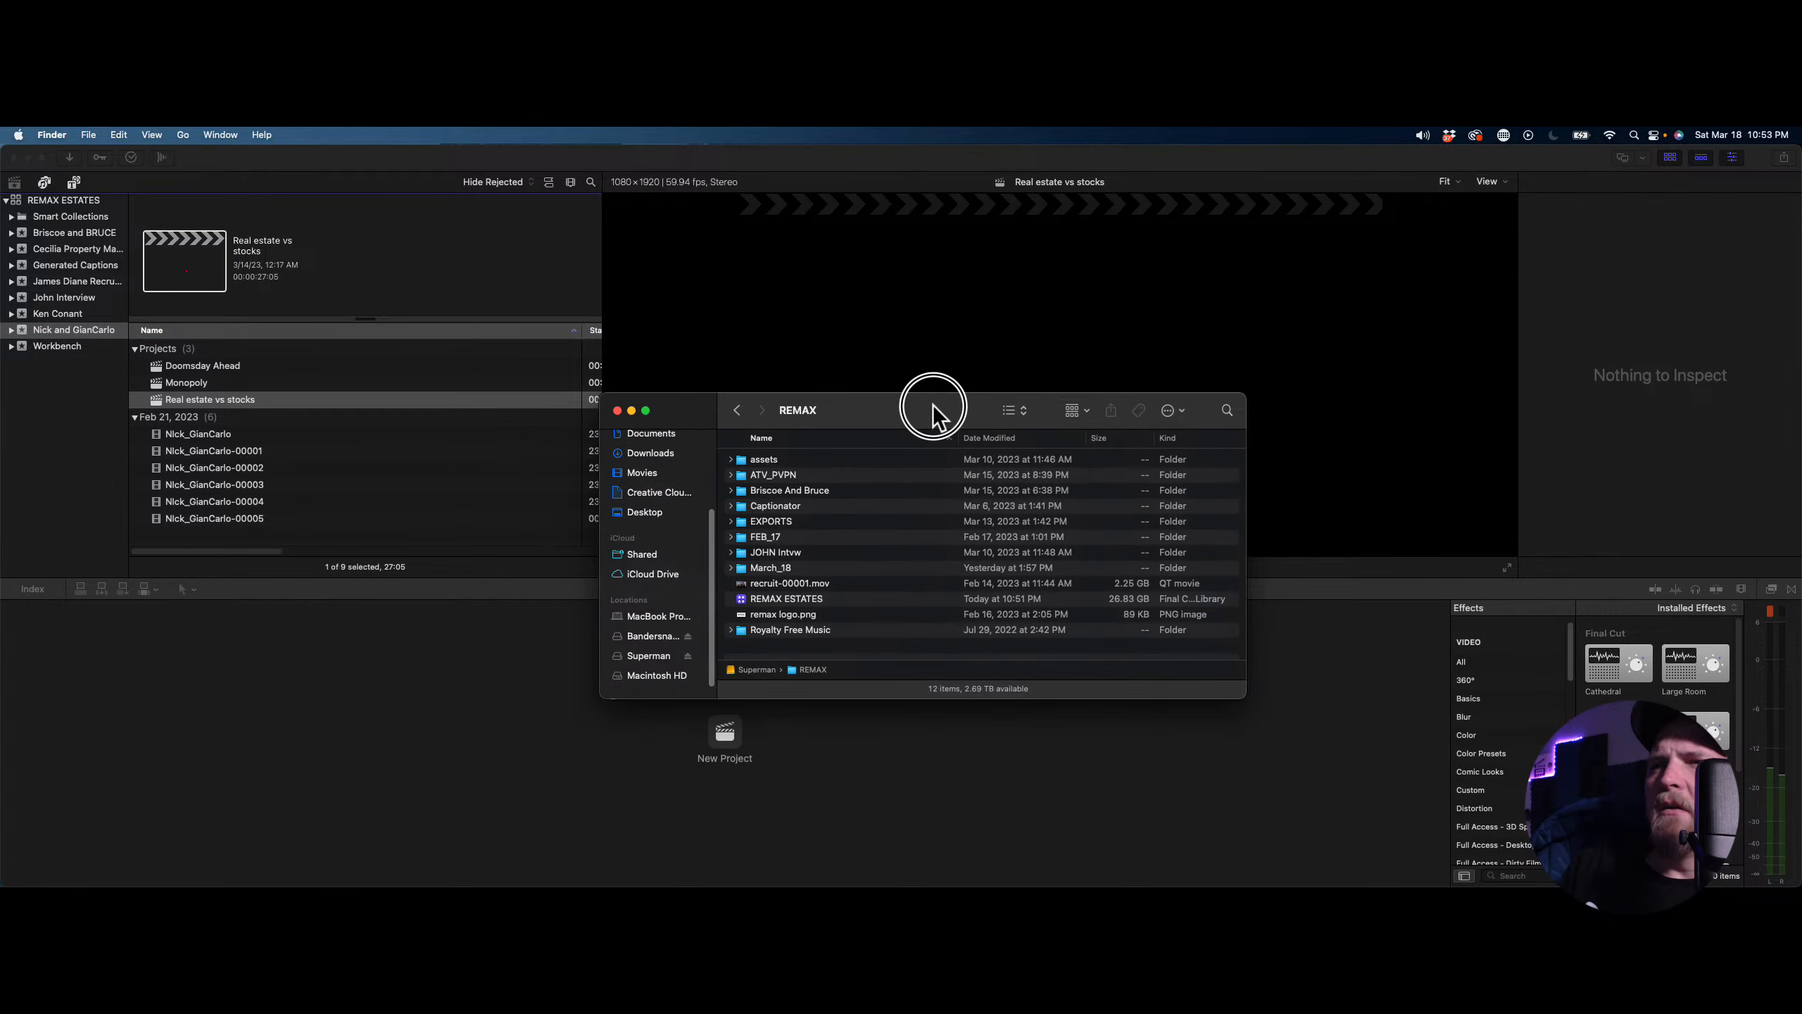
double_click(788, 569)
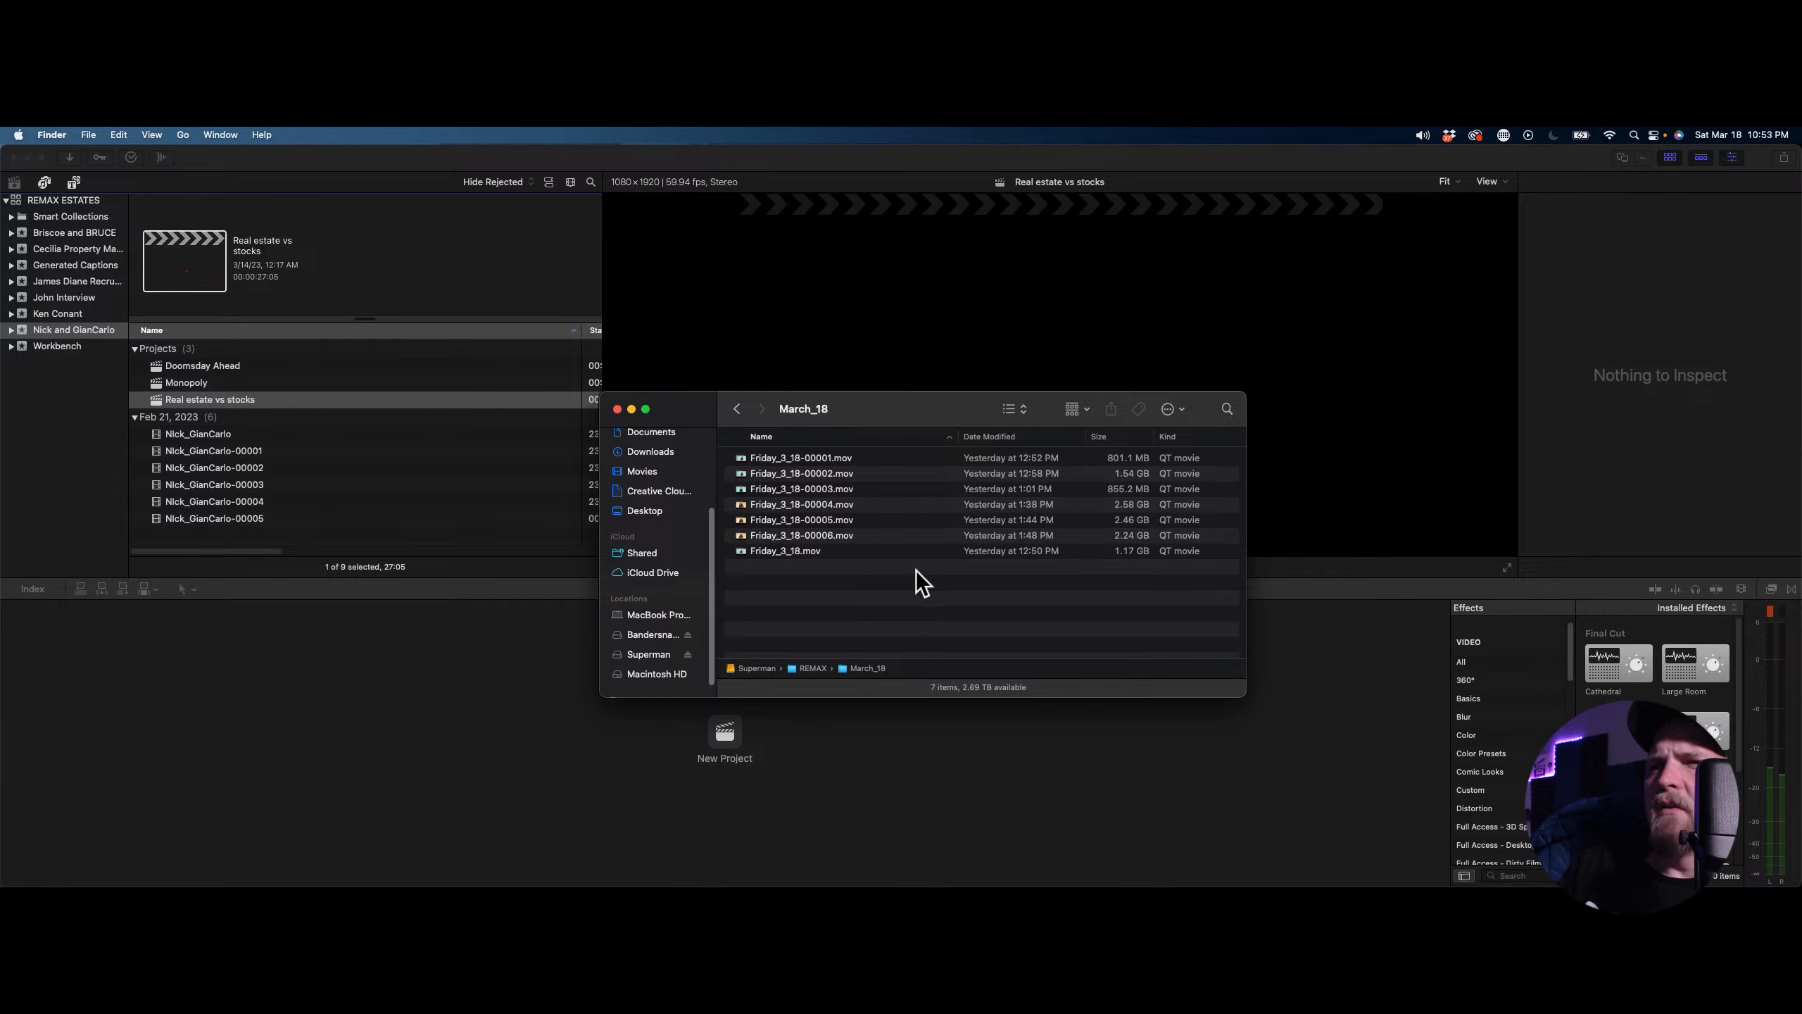
left_click_drag(917, 568, 850, 462)
left_click(919, 596)
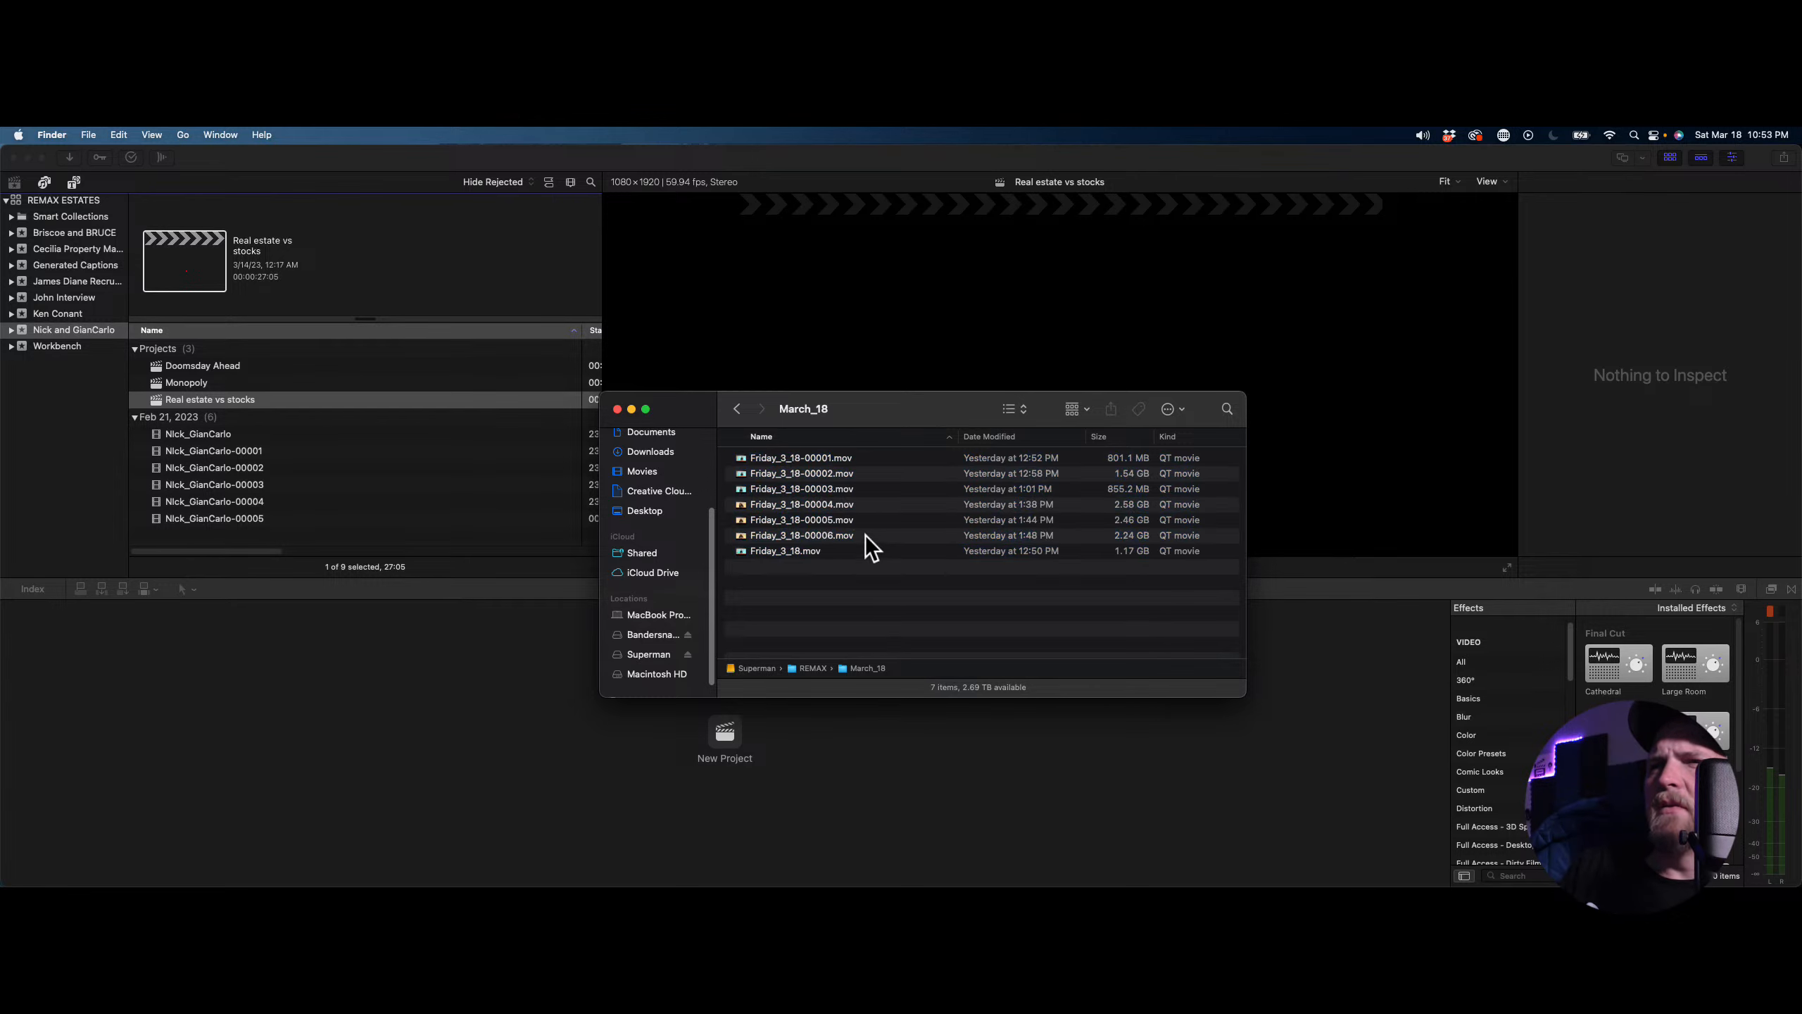
Preview the clips Friday_3_18-00001.mov through Friday_3_18-00003.mov
left_click(865, 469)
key("Up")
key("space")
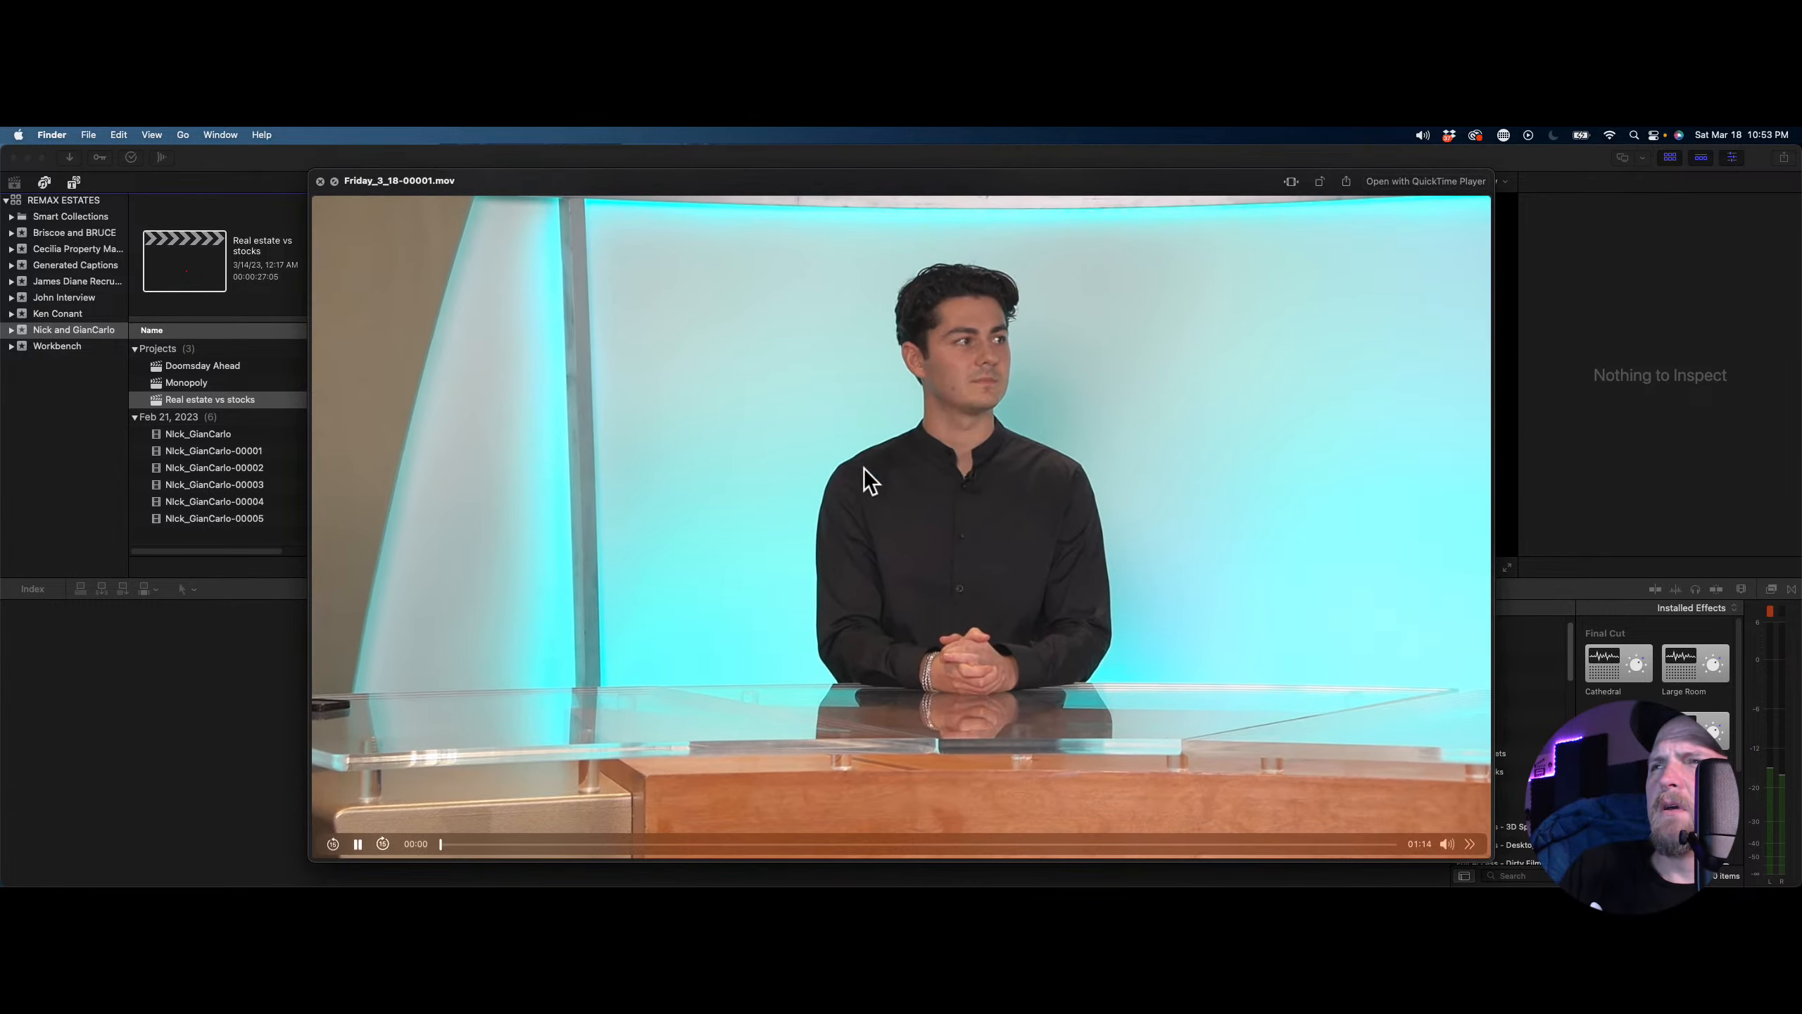
key("Down")
key("Down")
key("space")
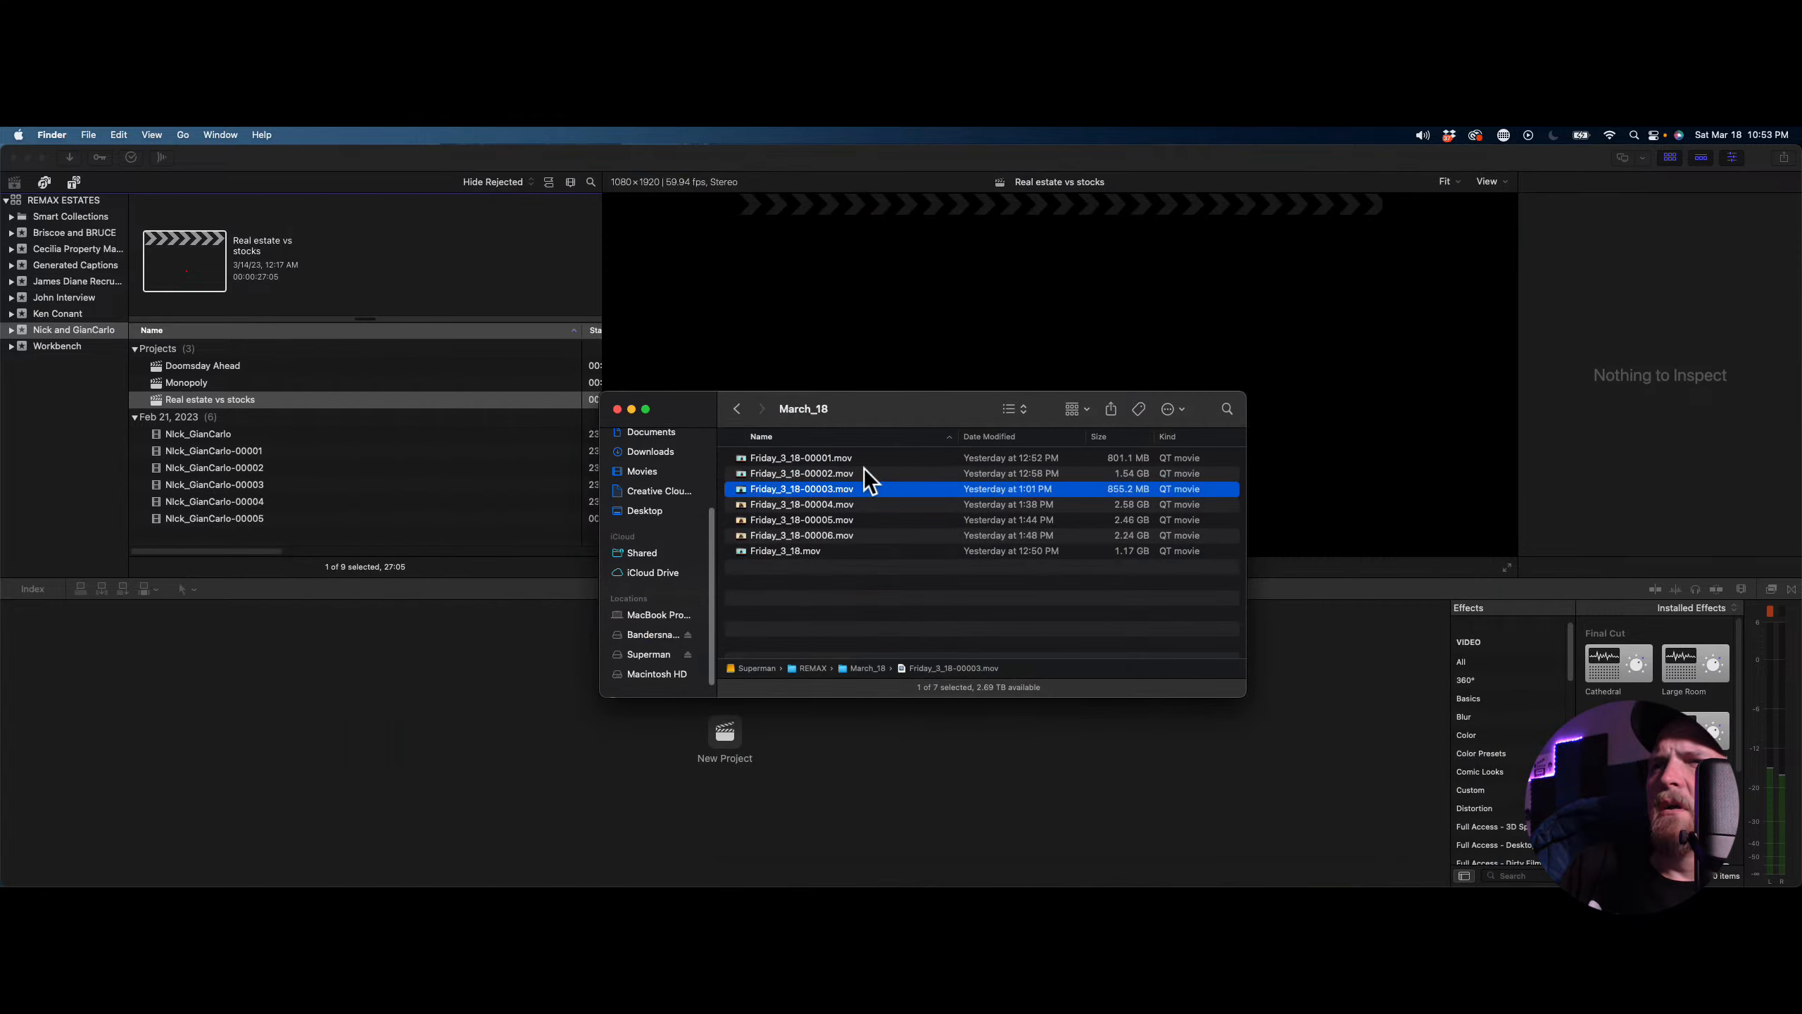
Import Friday_3_18-00001.mov, 00002.mov and 00003.mov together into the open event of the REMAX ESTATES library
key("shift+Up")
key("shift+Up")
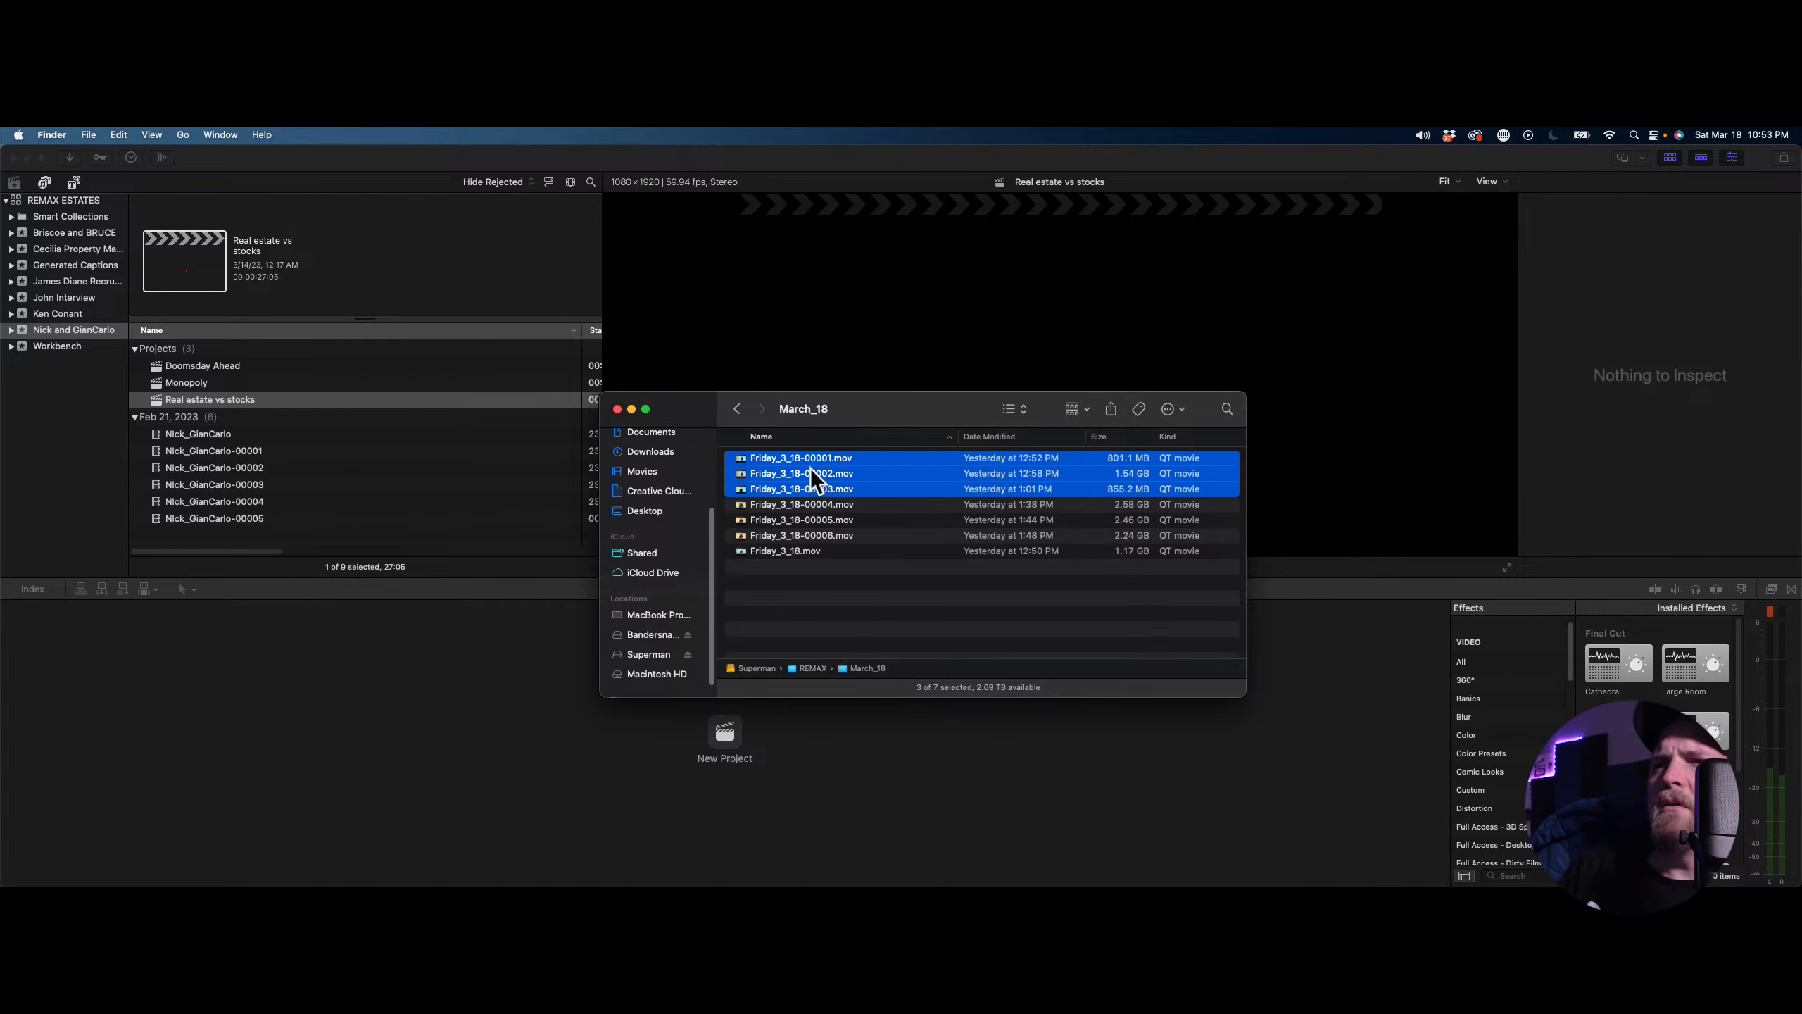
left_click_drag(814, 480, 425, 469)
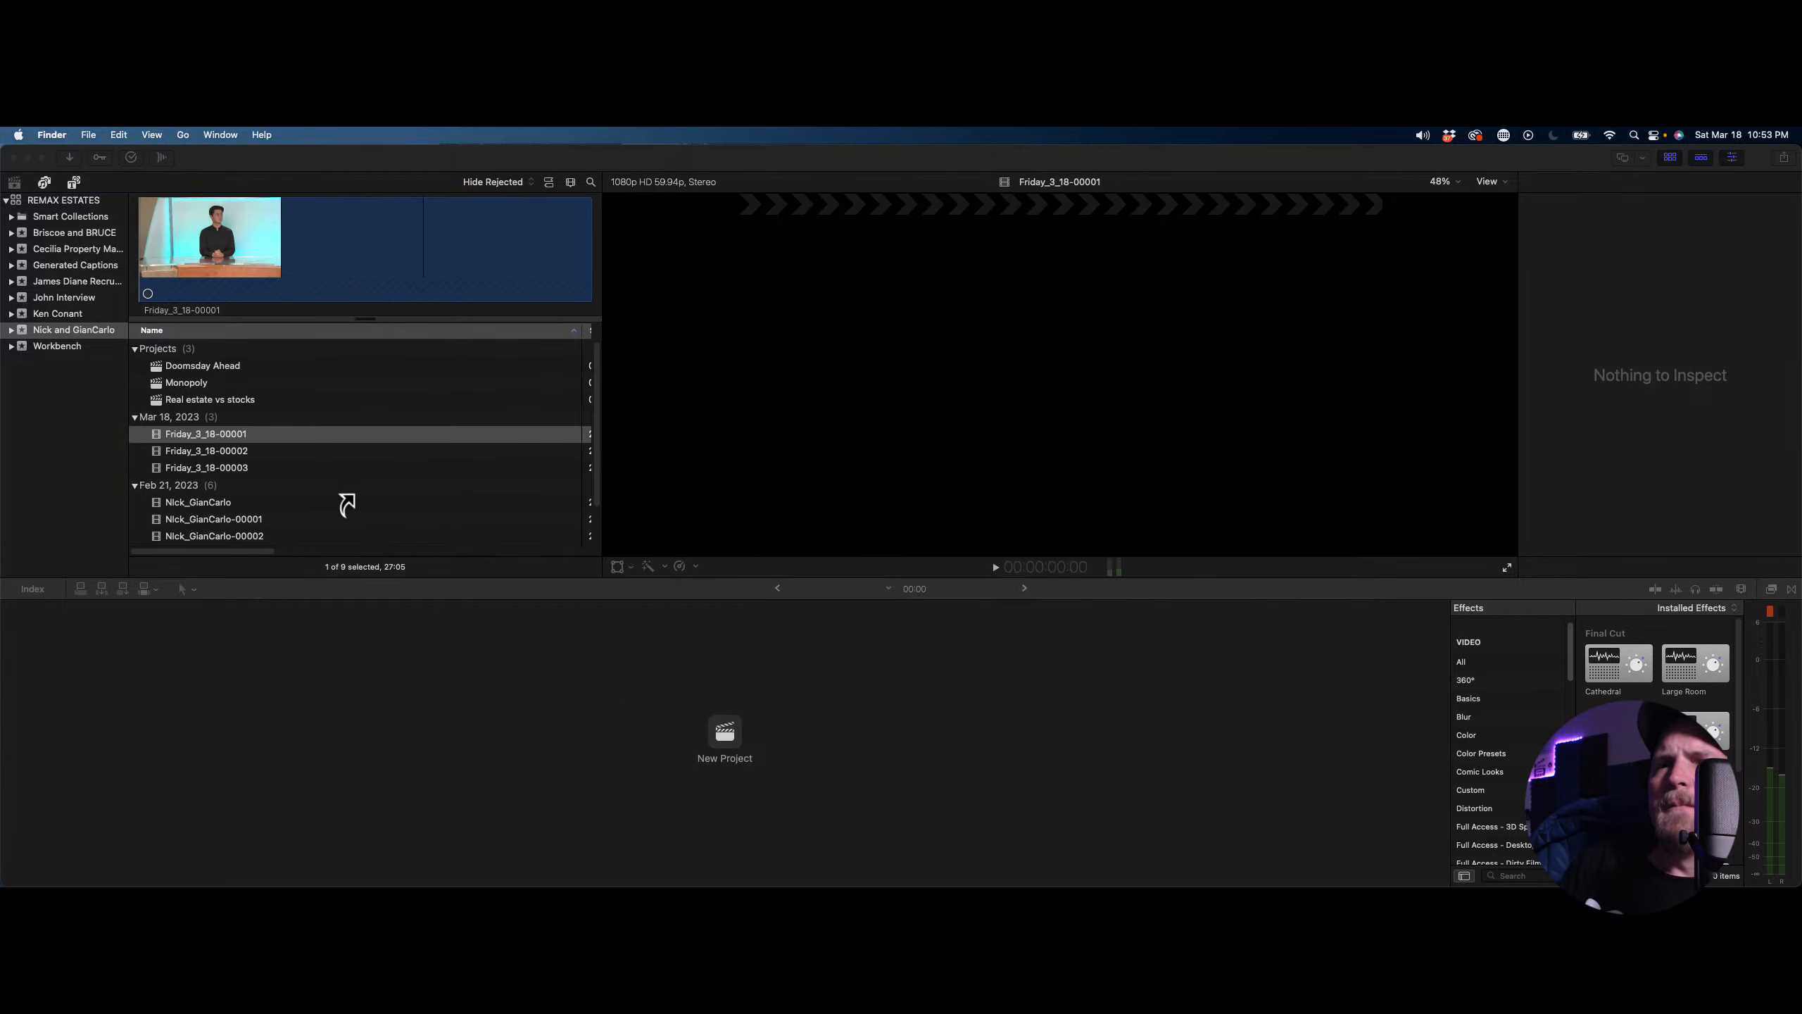
scroll(347, 454, "right", 4)
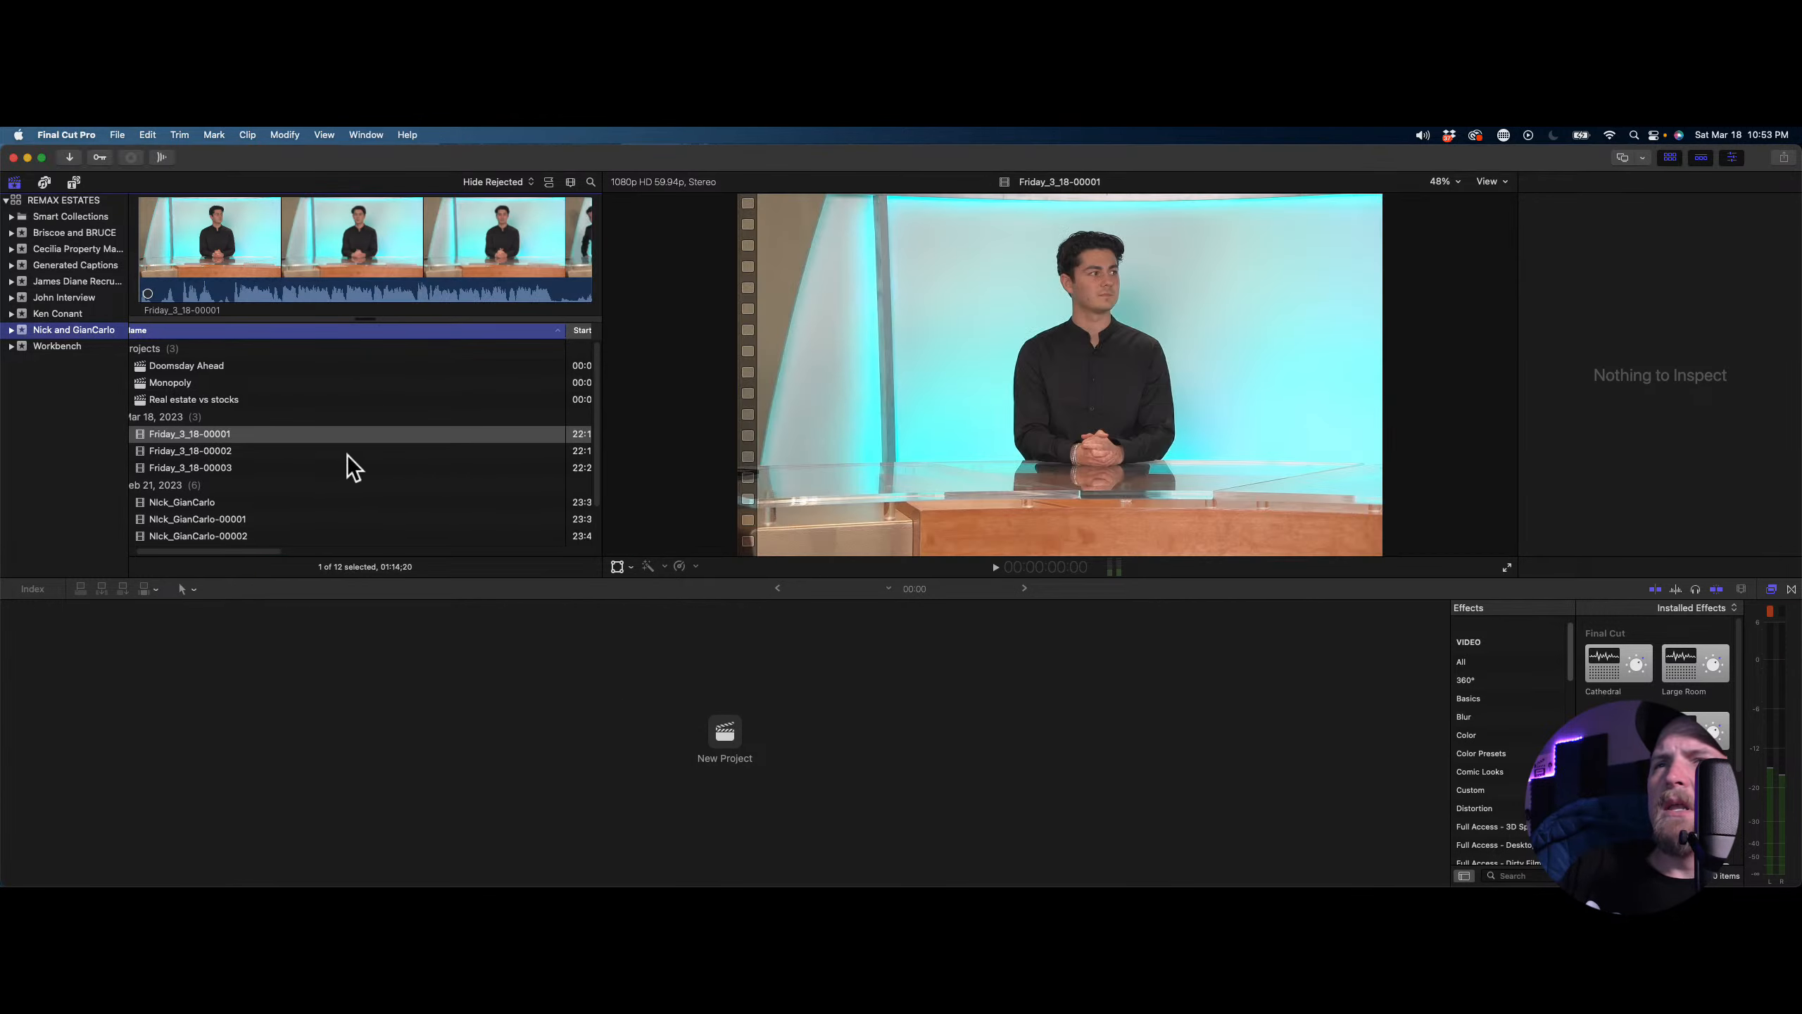
Start a new project in the event holding the imported clips and choose the Vertical video format
scroll(350, 471, "right", 5)
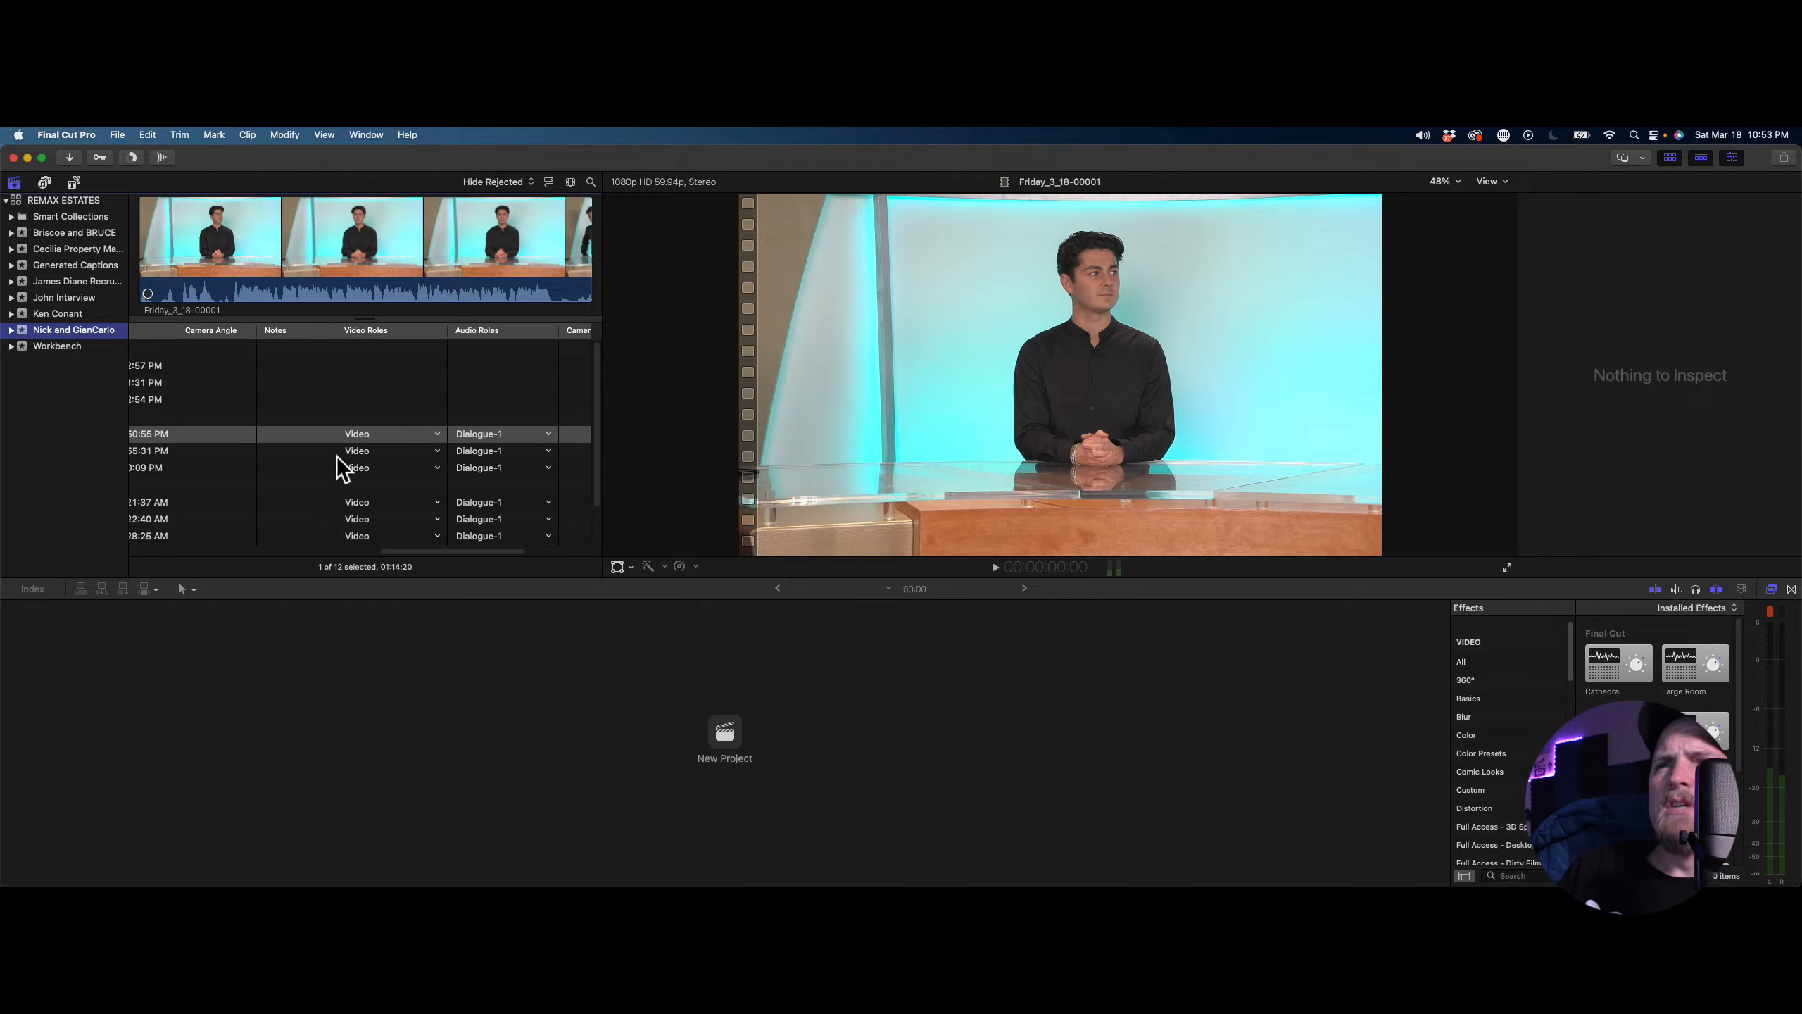
scroll(313, 458, "left", 9)
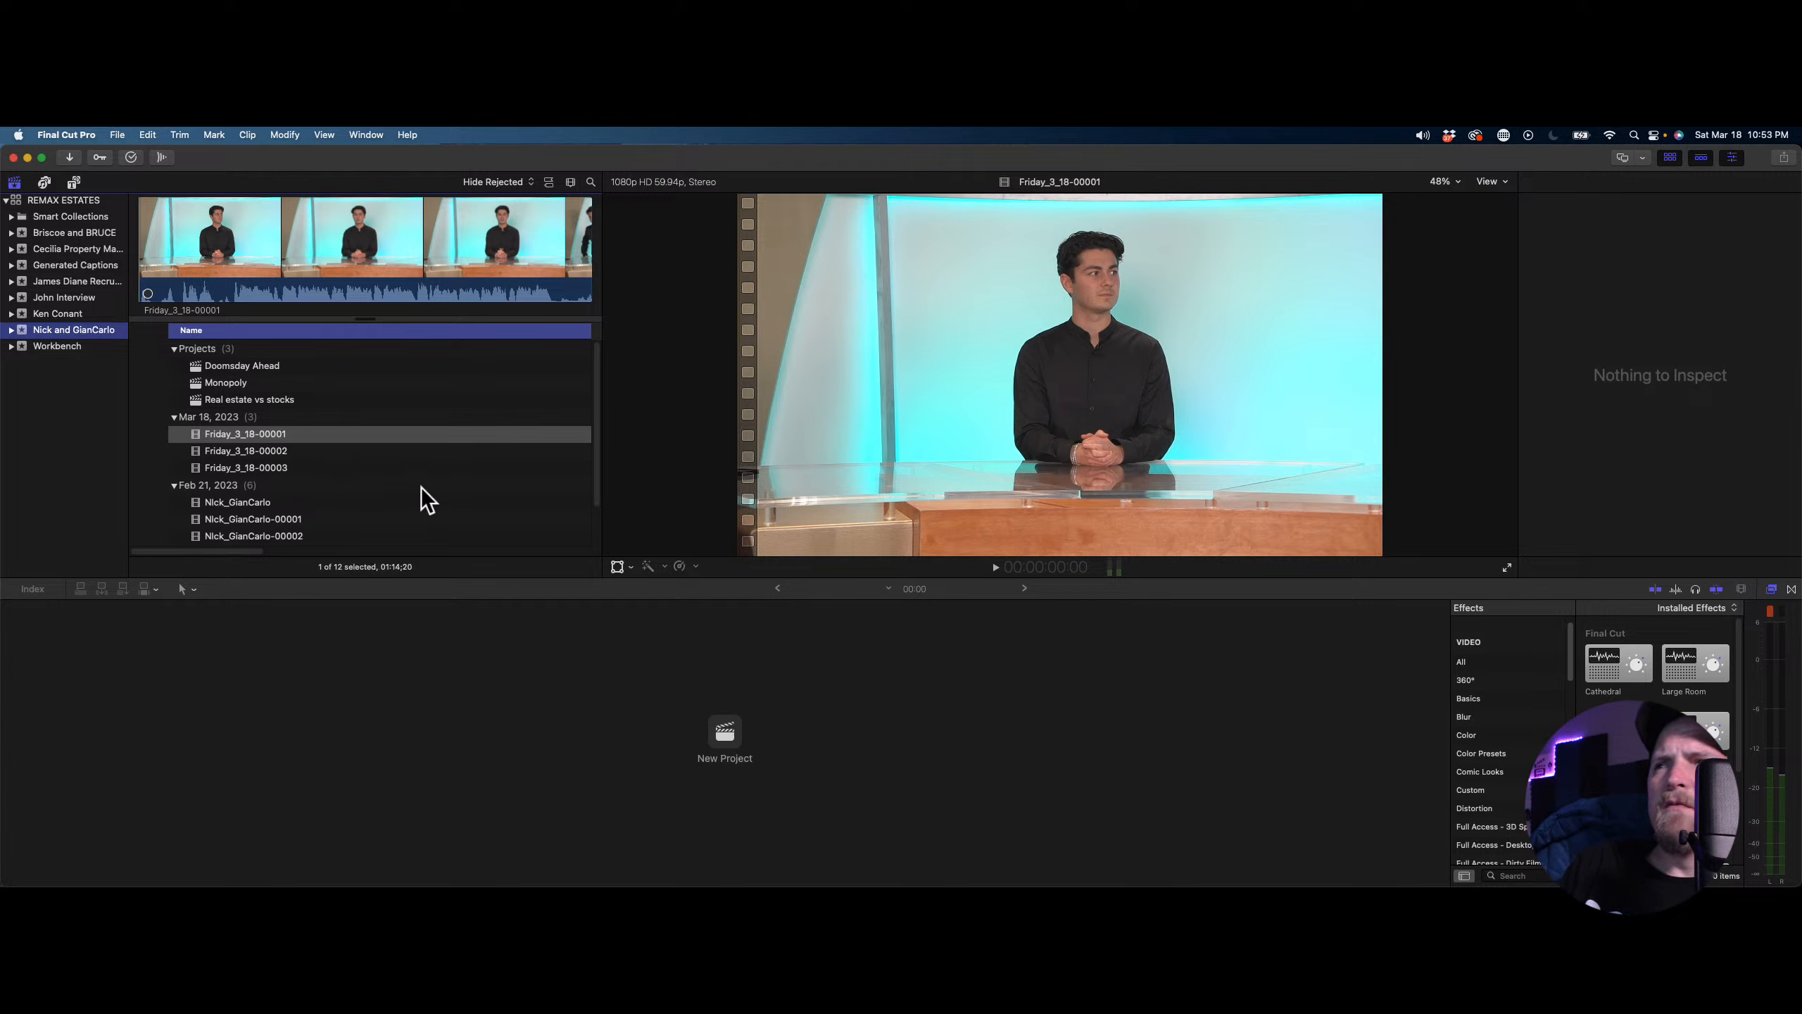
left_click(725, 731)
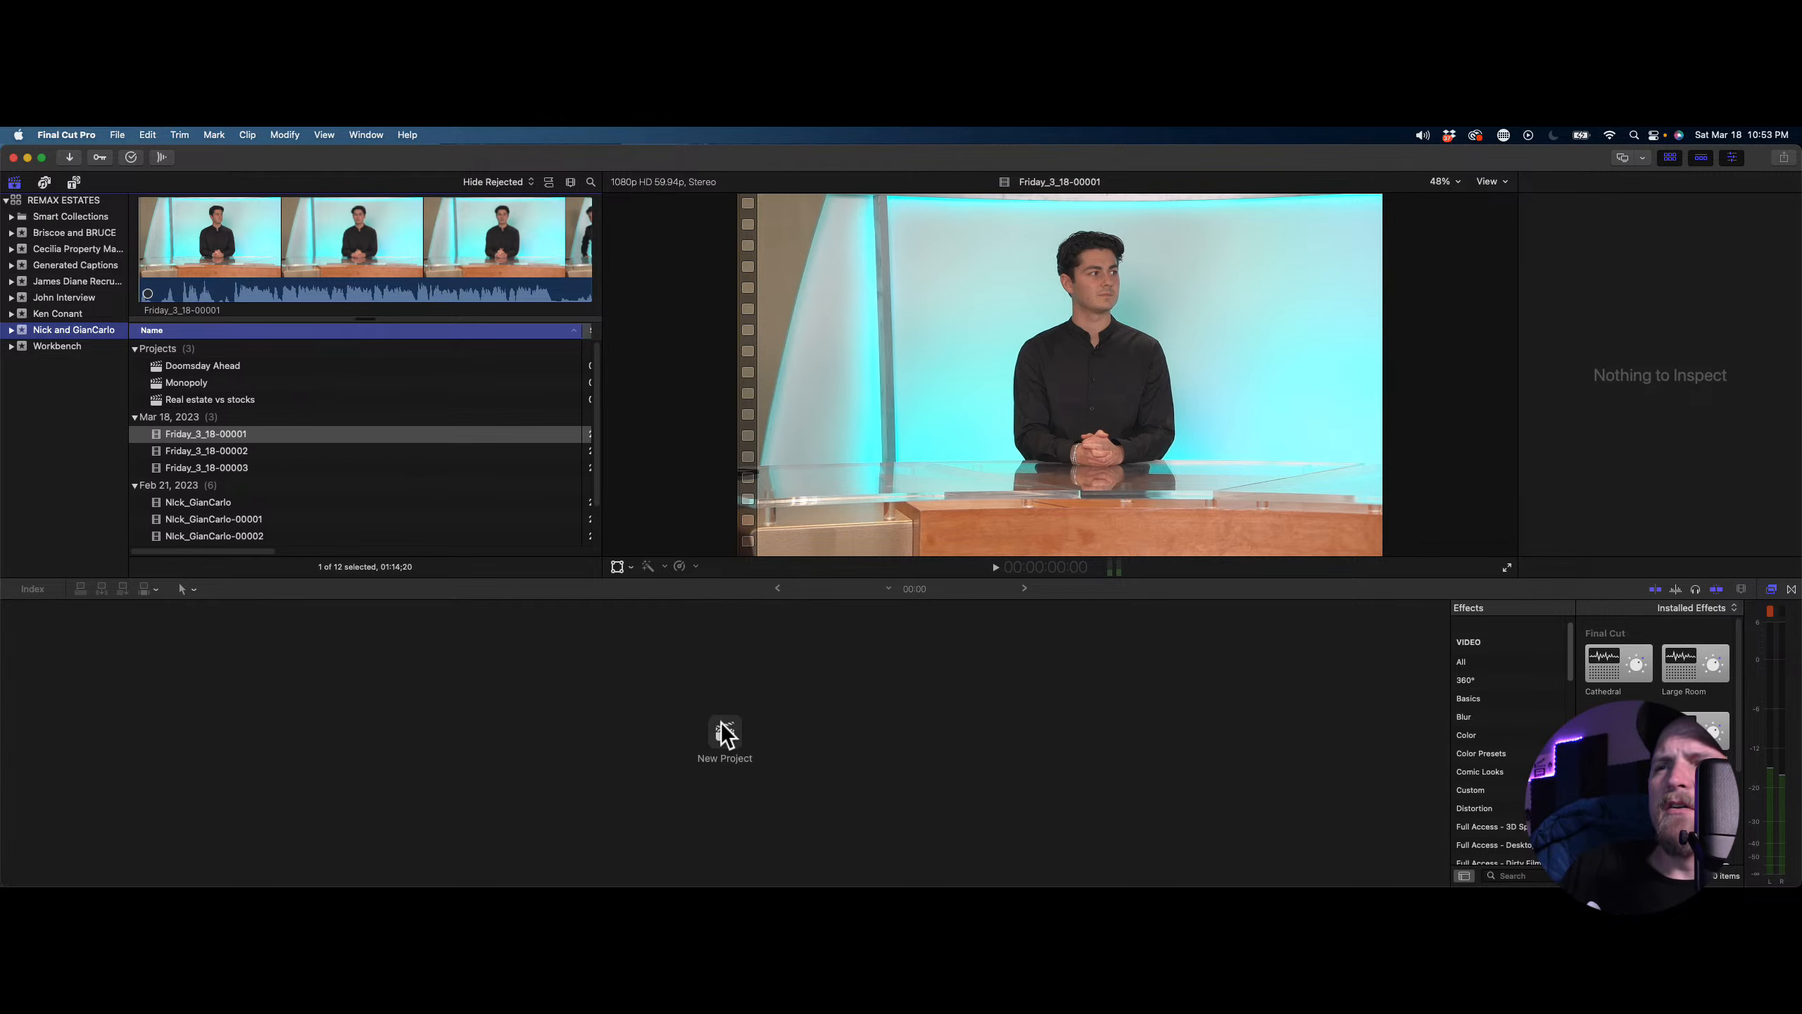
left_click_drag(854, 467, 861, 627)
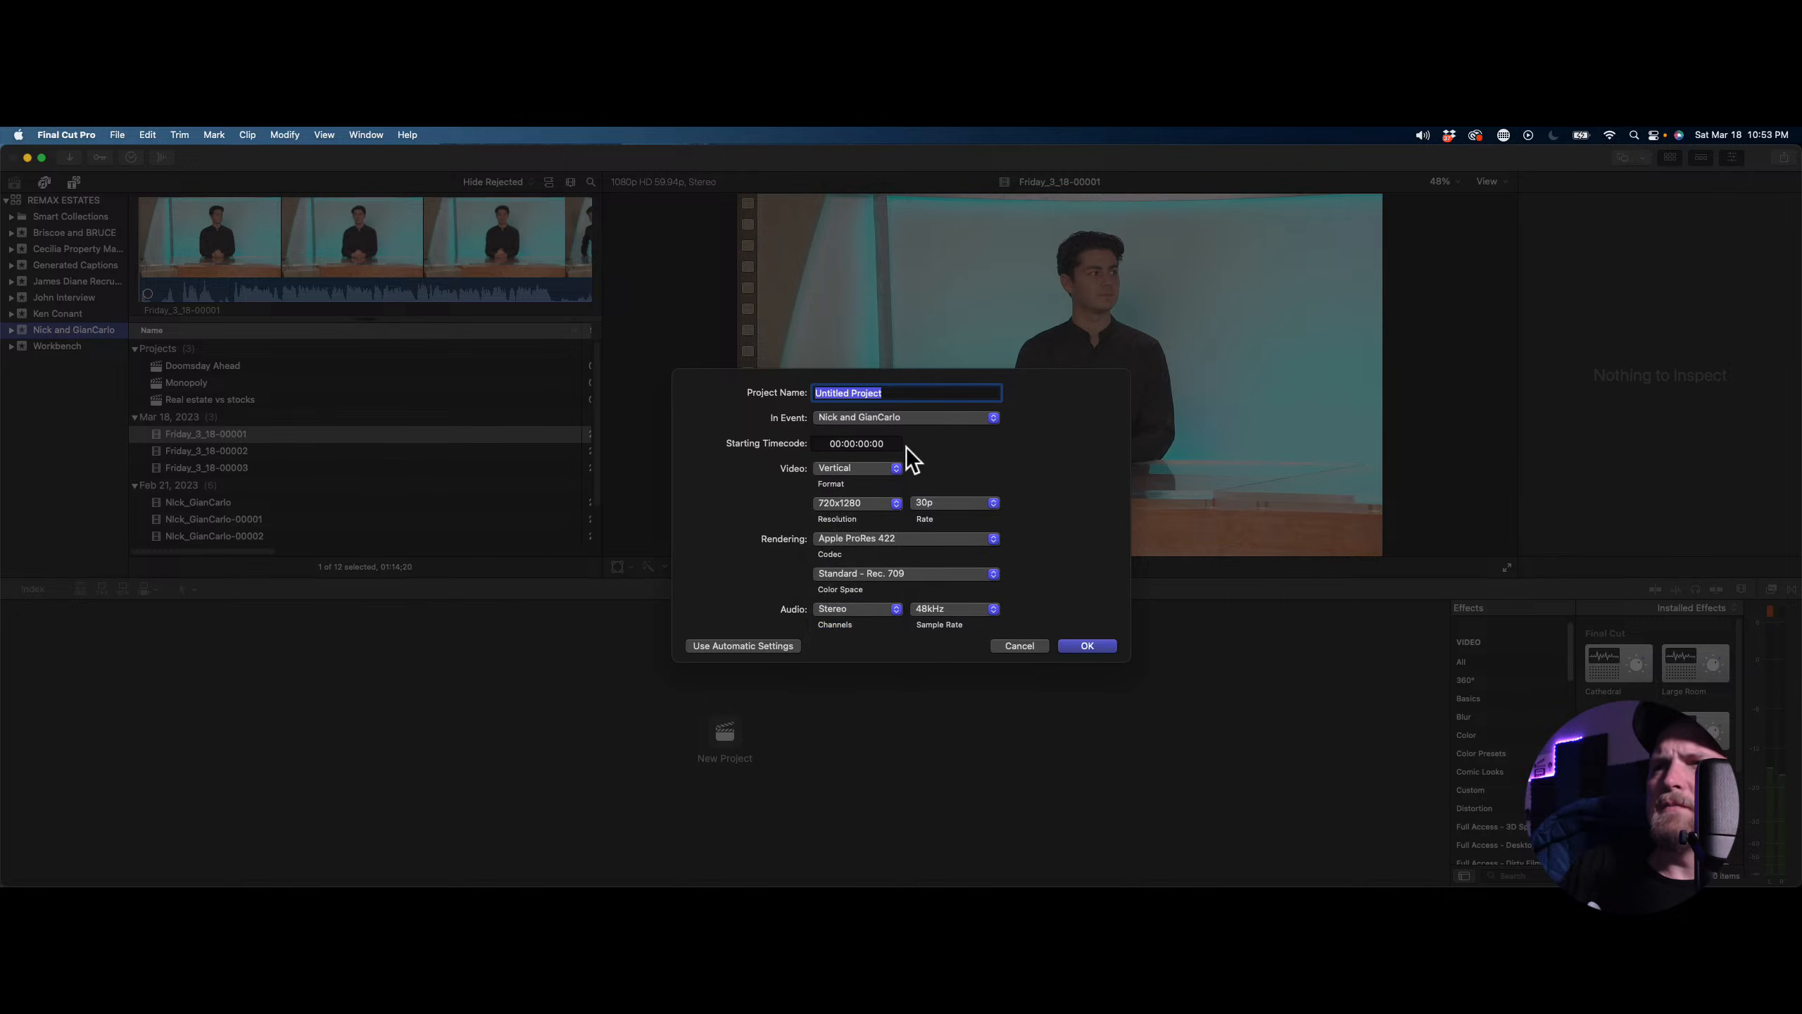
Switch to ClickUp, open the BEWARE video task in Client Projects and start its time tracker
key("super+Tab")
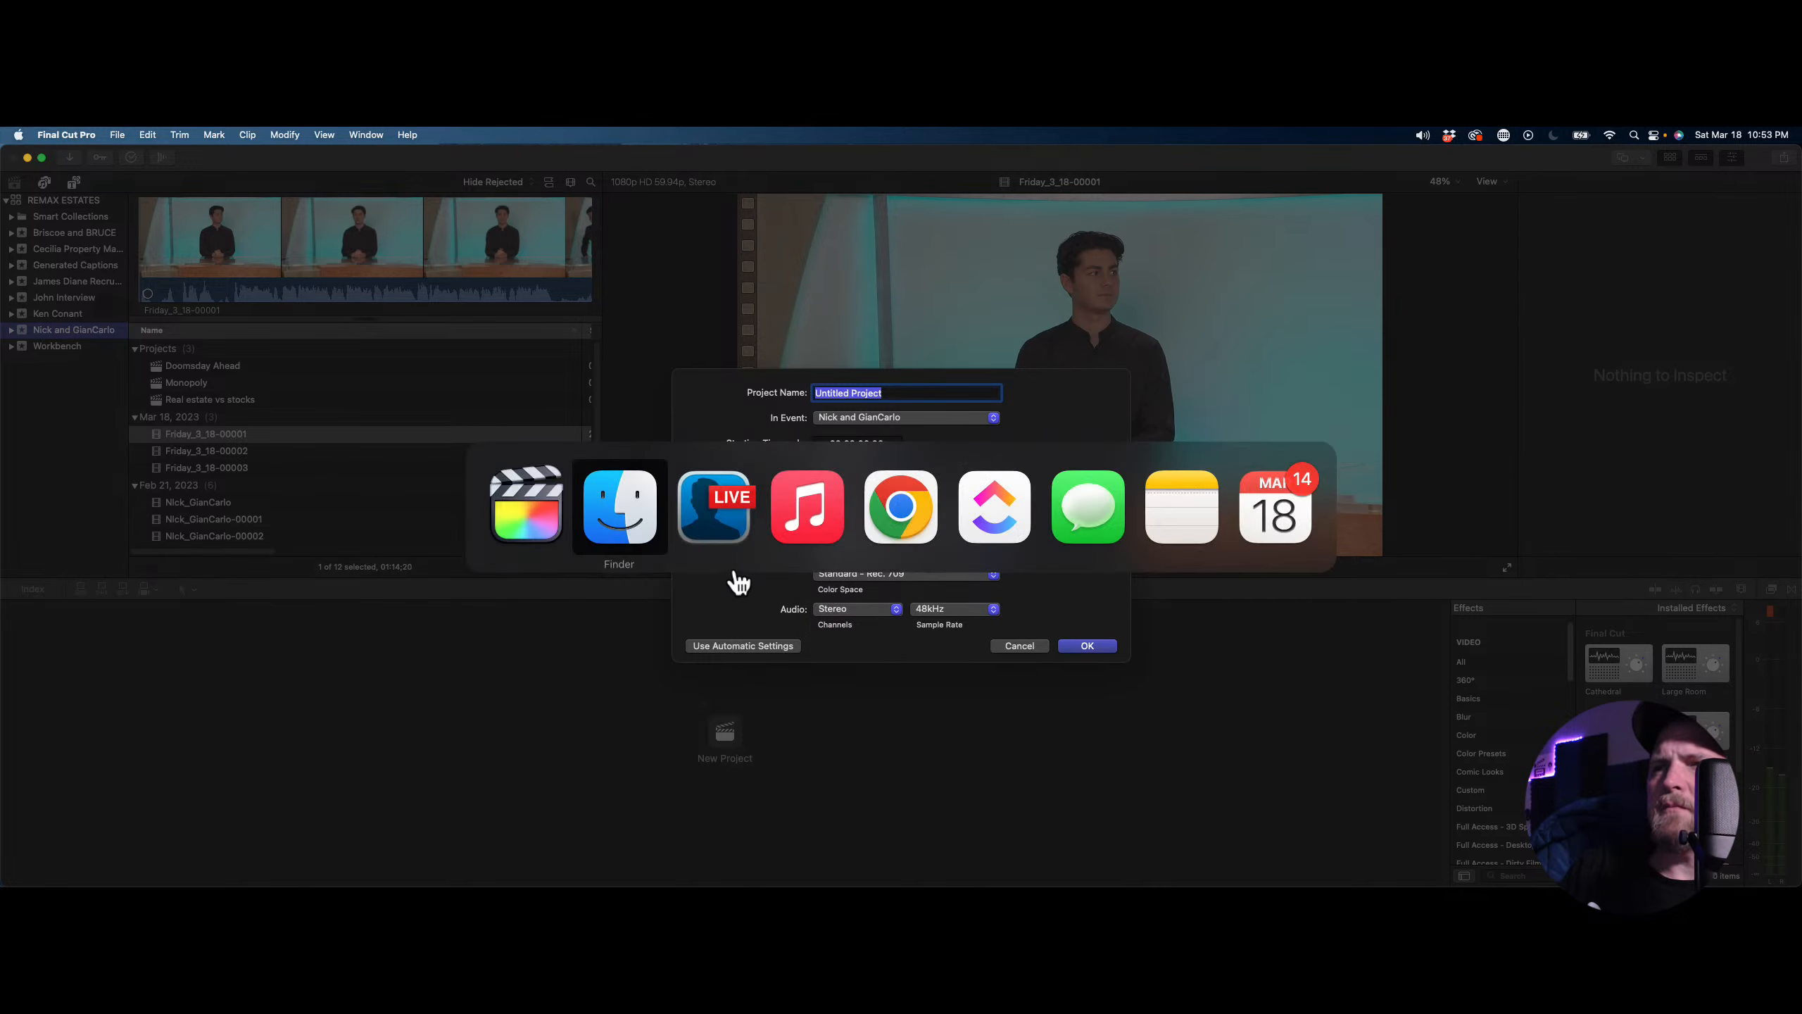
left_click(994, 511)
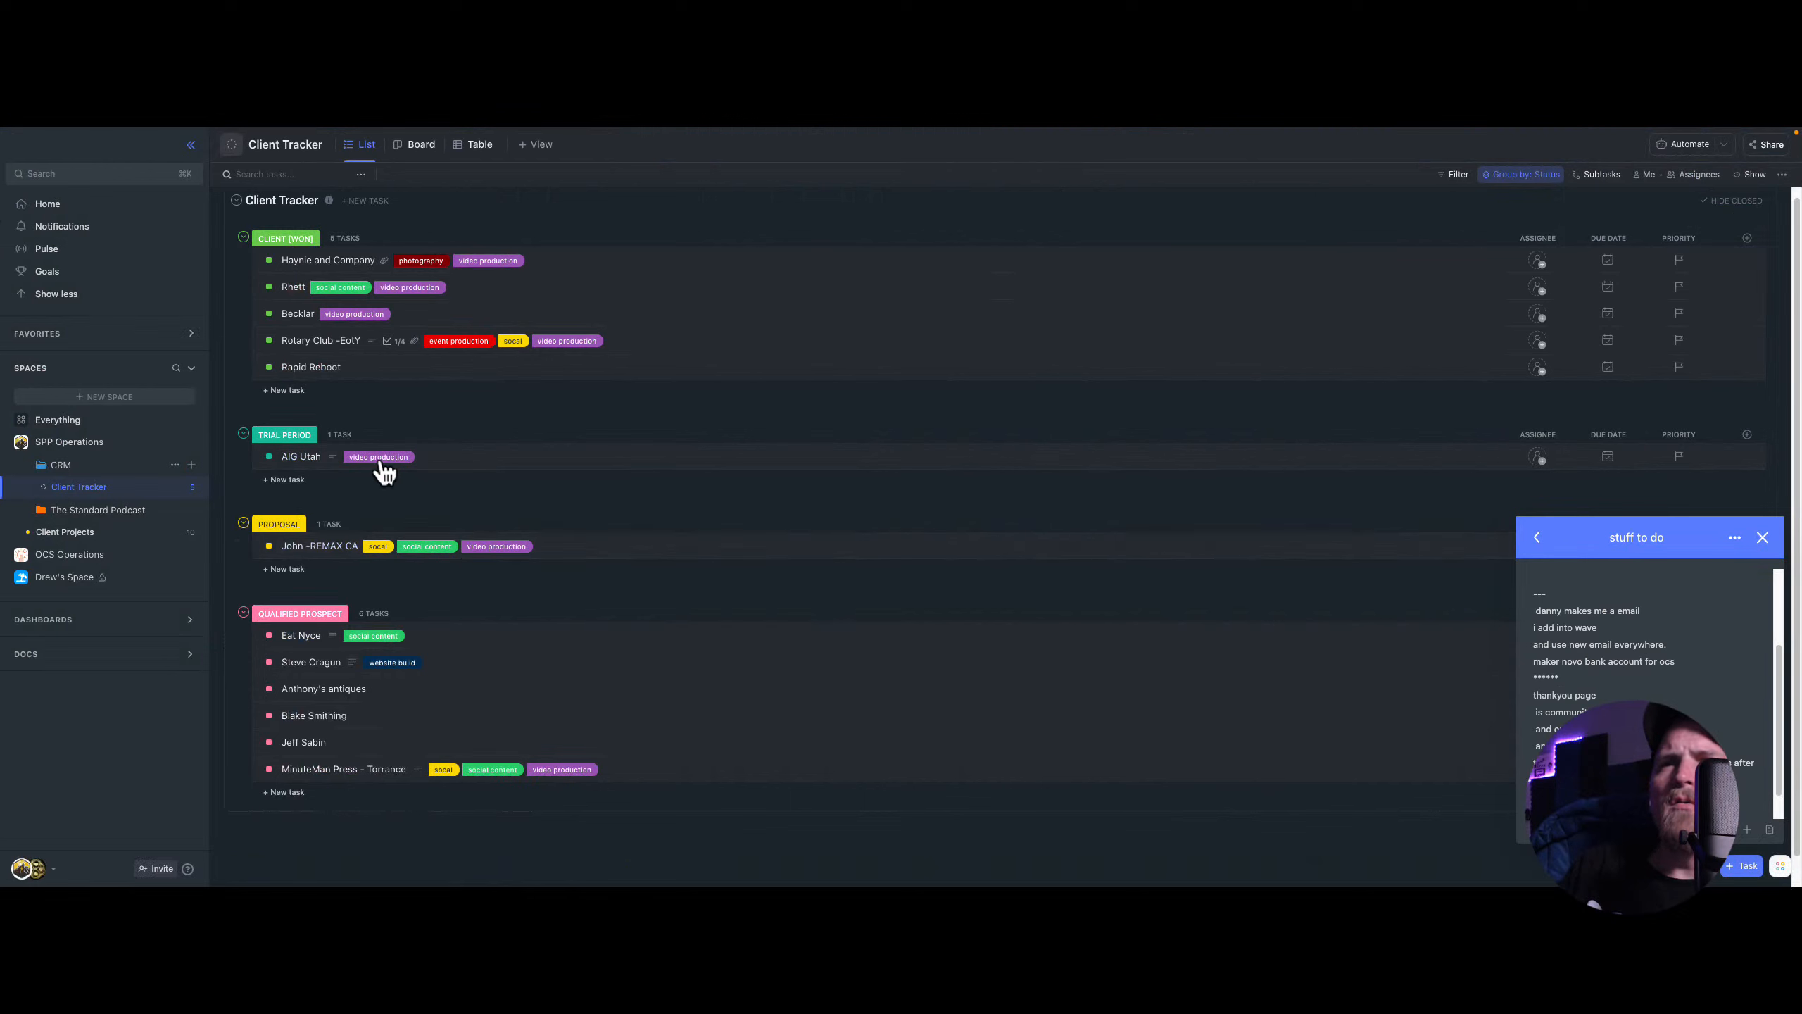
left_click(113, 534)
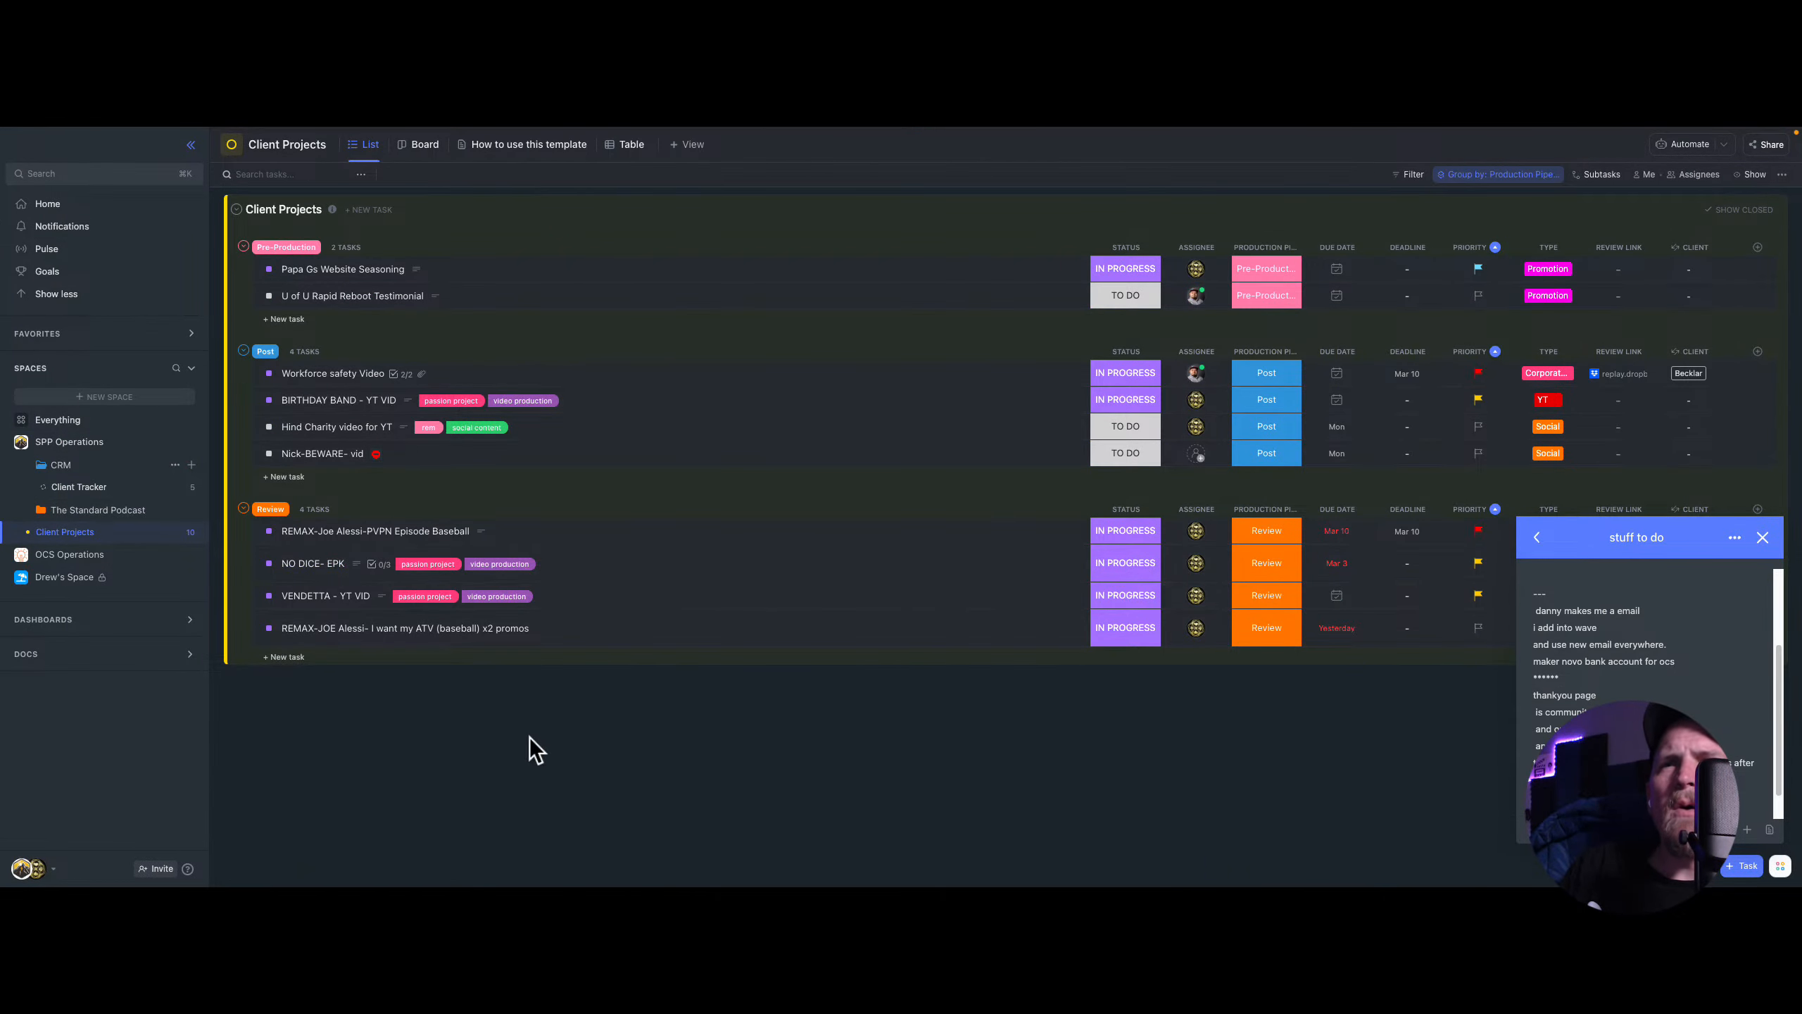
left_click(471, 454)
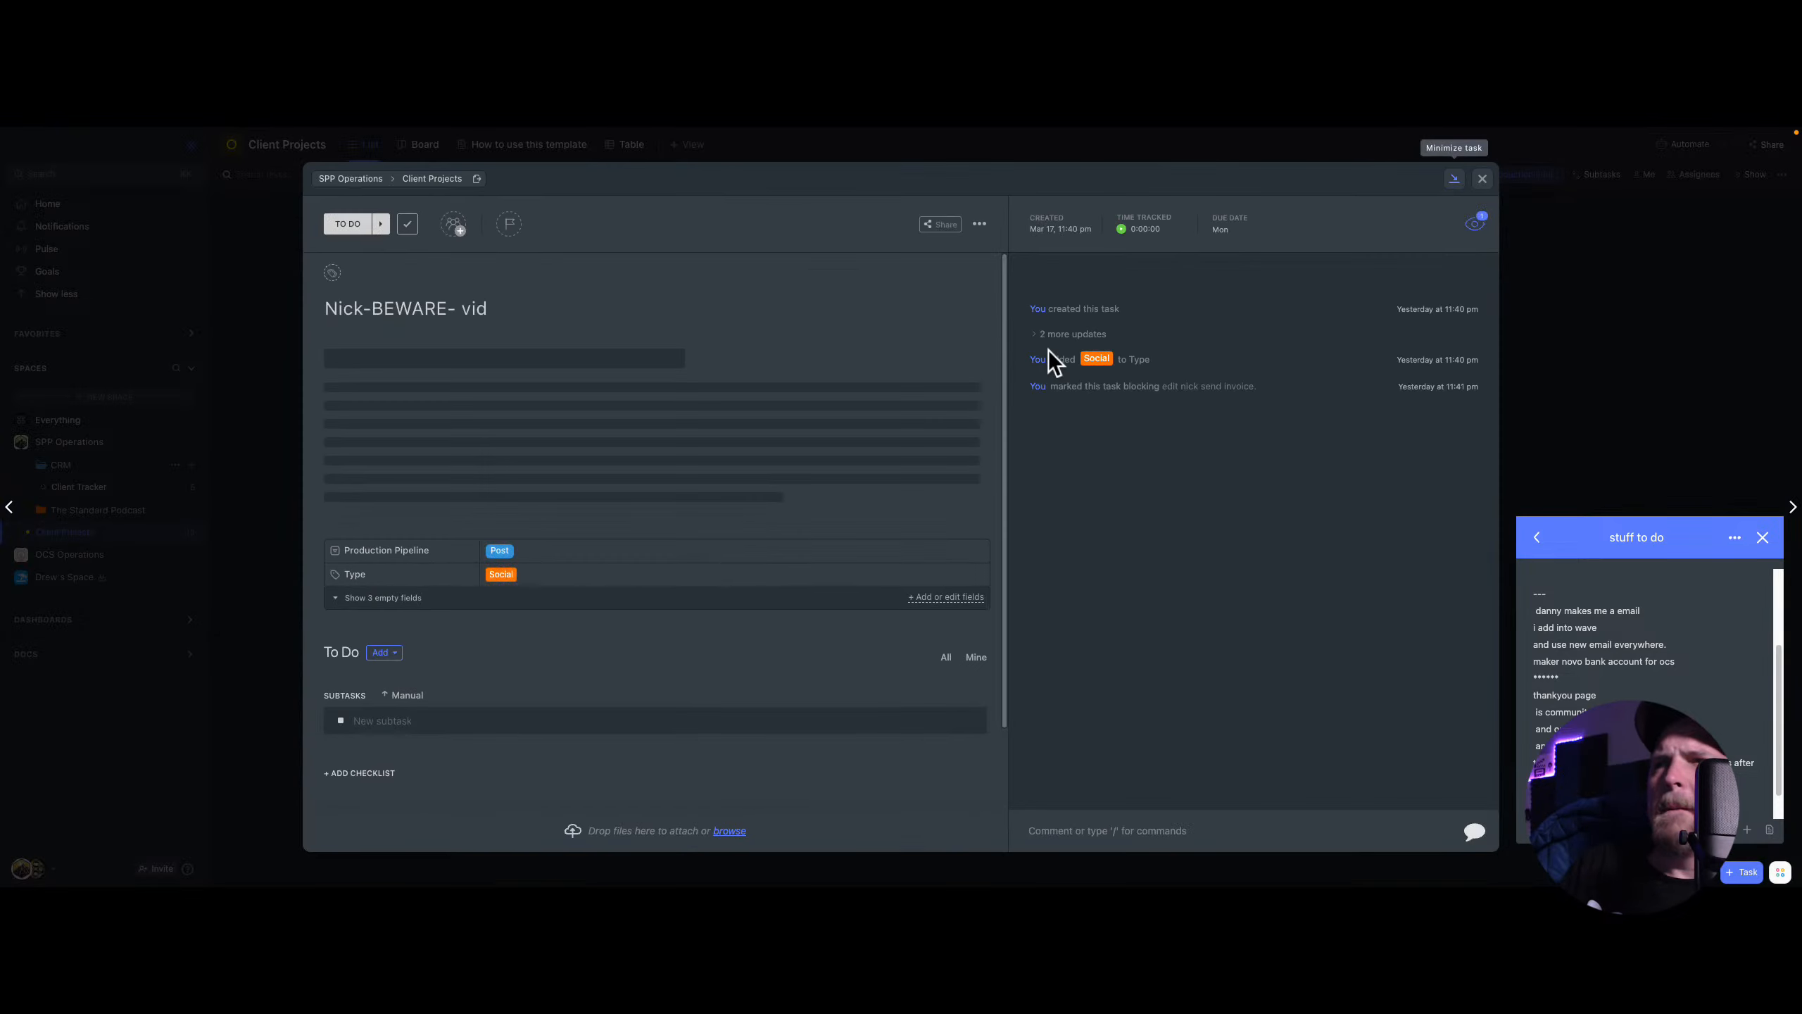
left_click(1121, 229)
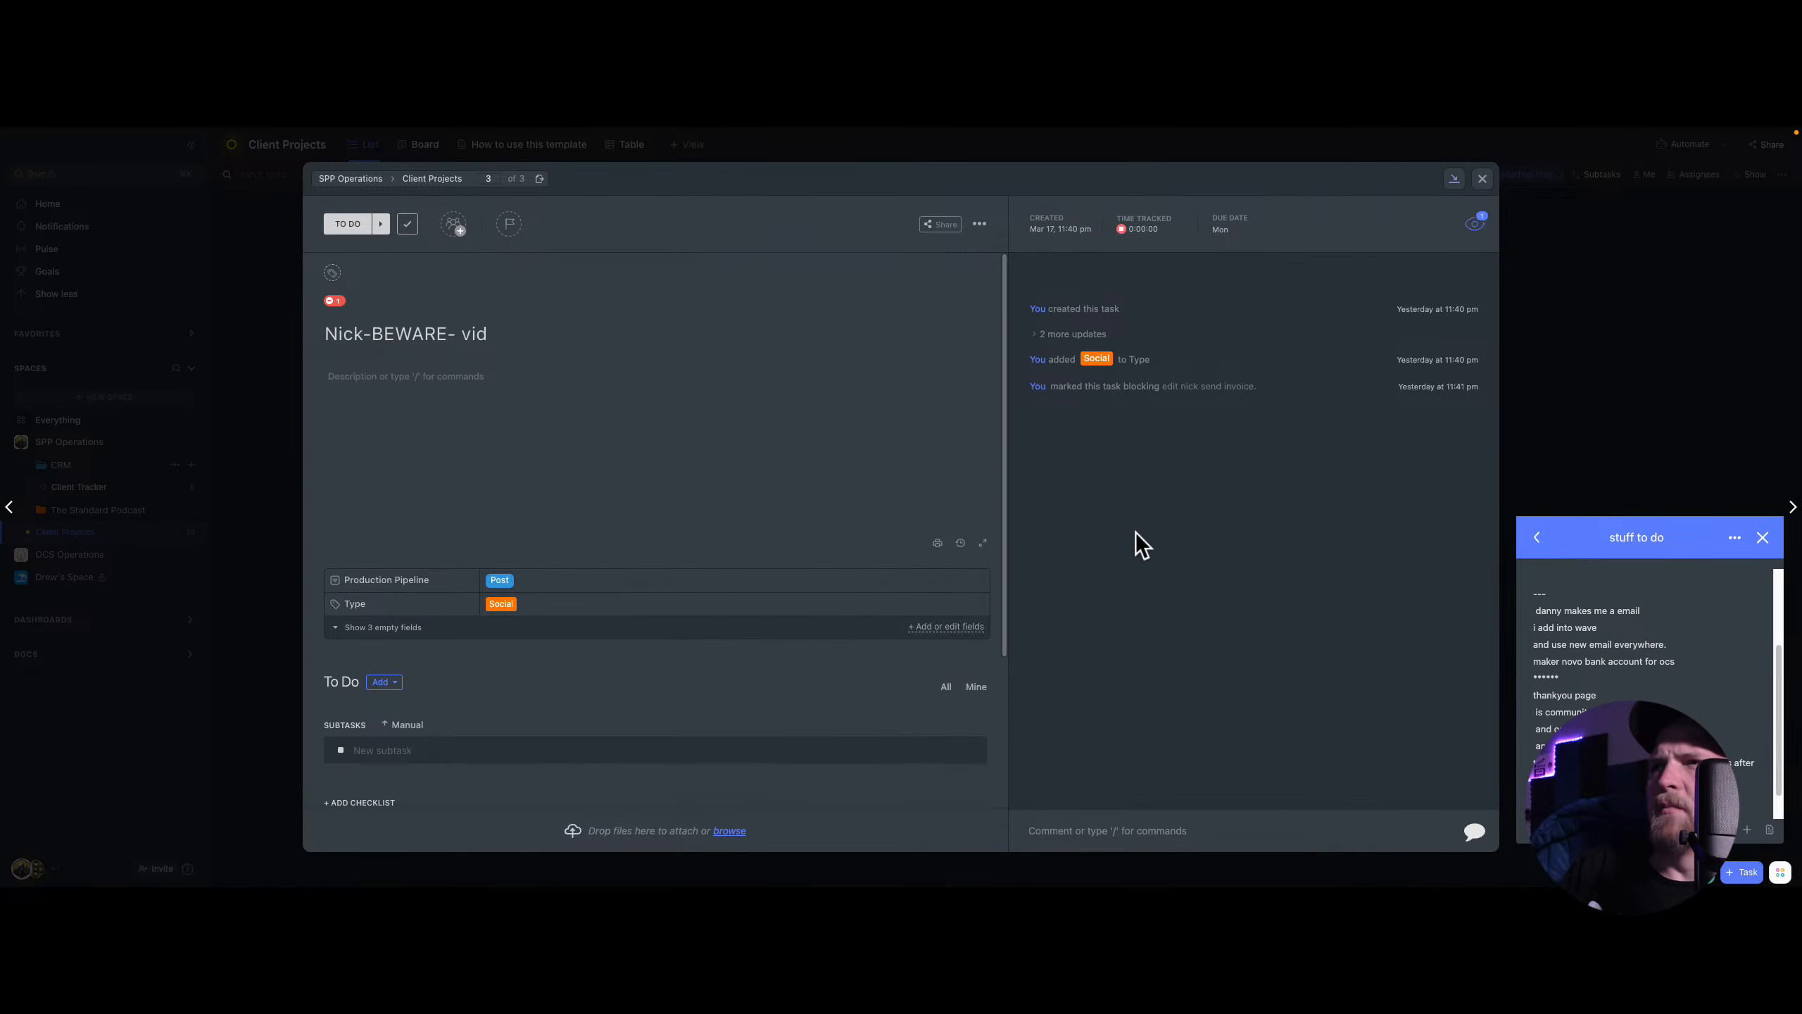
Return to Final Cut Pro and create the project named Beware with a resolution of 1080x1920
key("ctrl+Right")
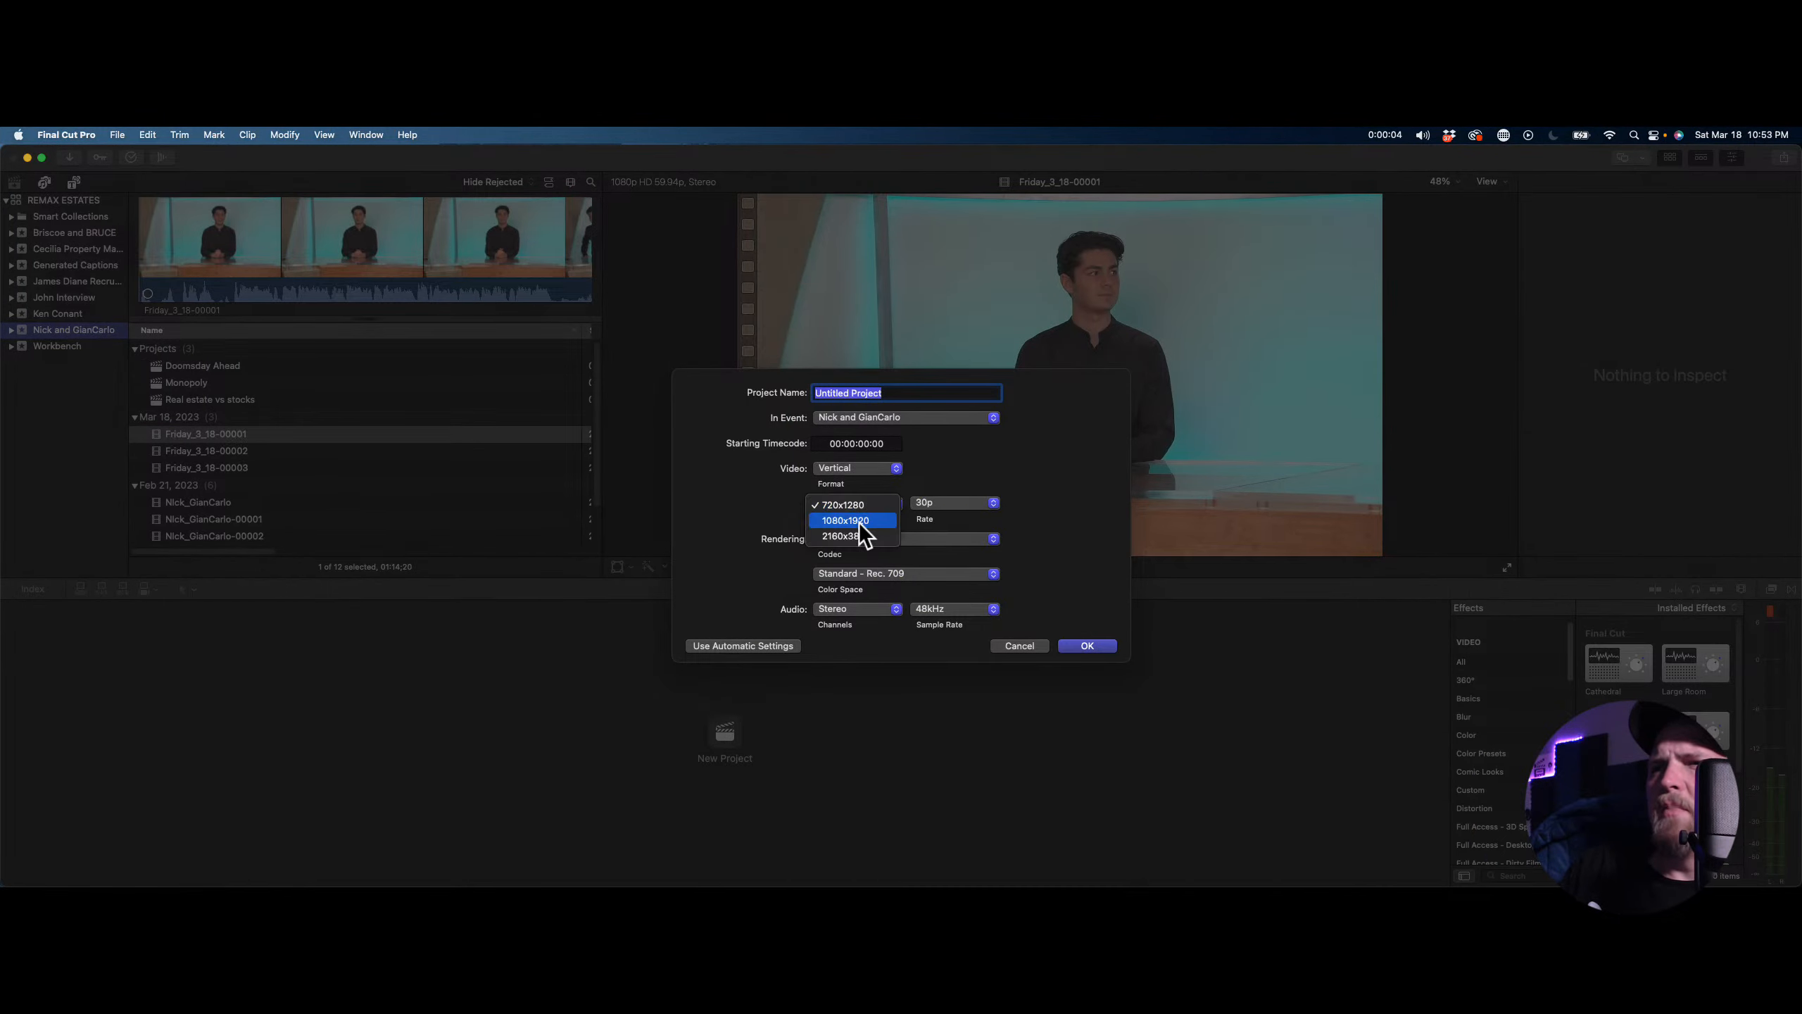
left_click(859, 521)
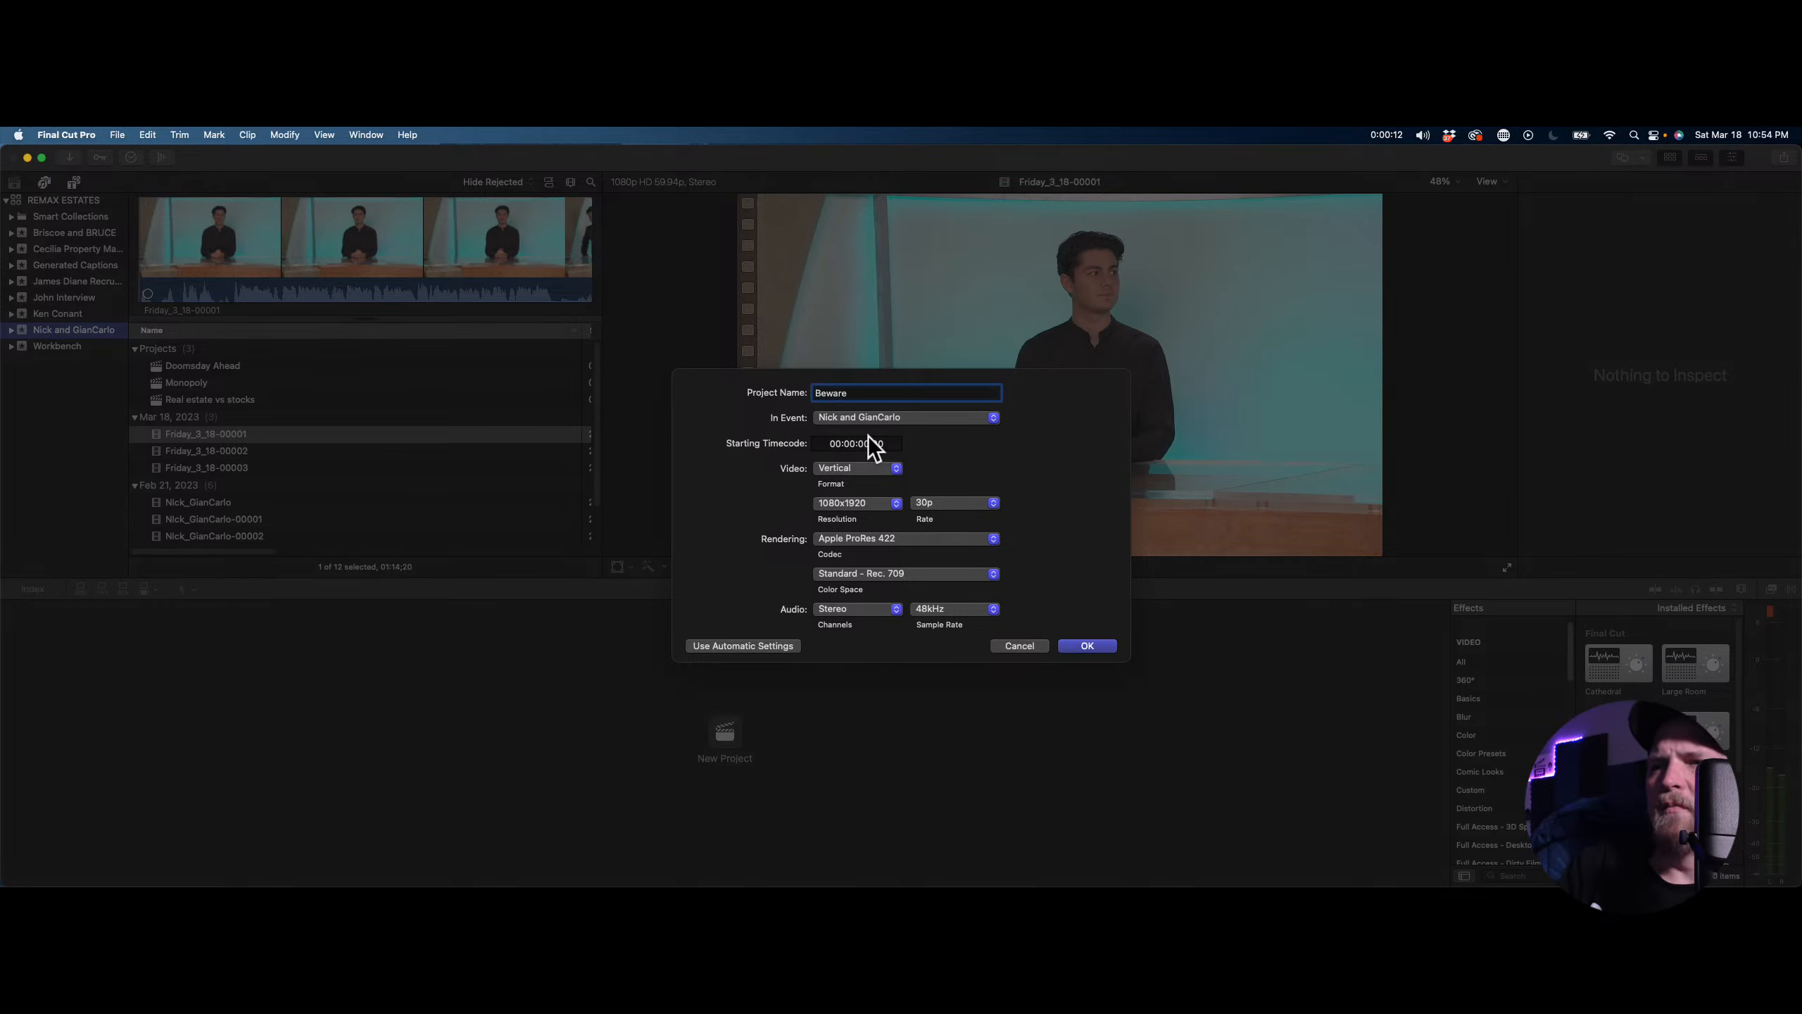
left_click(1081, 647)
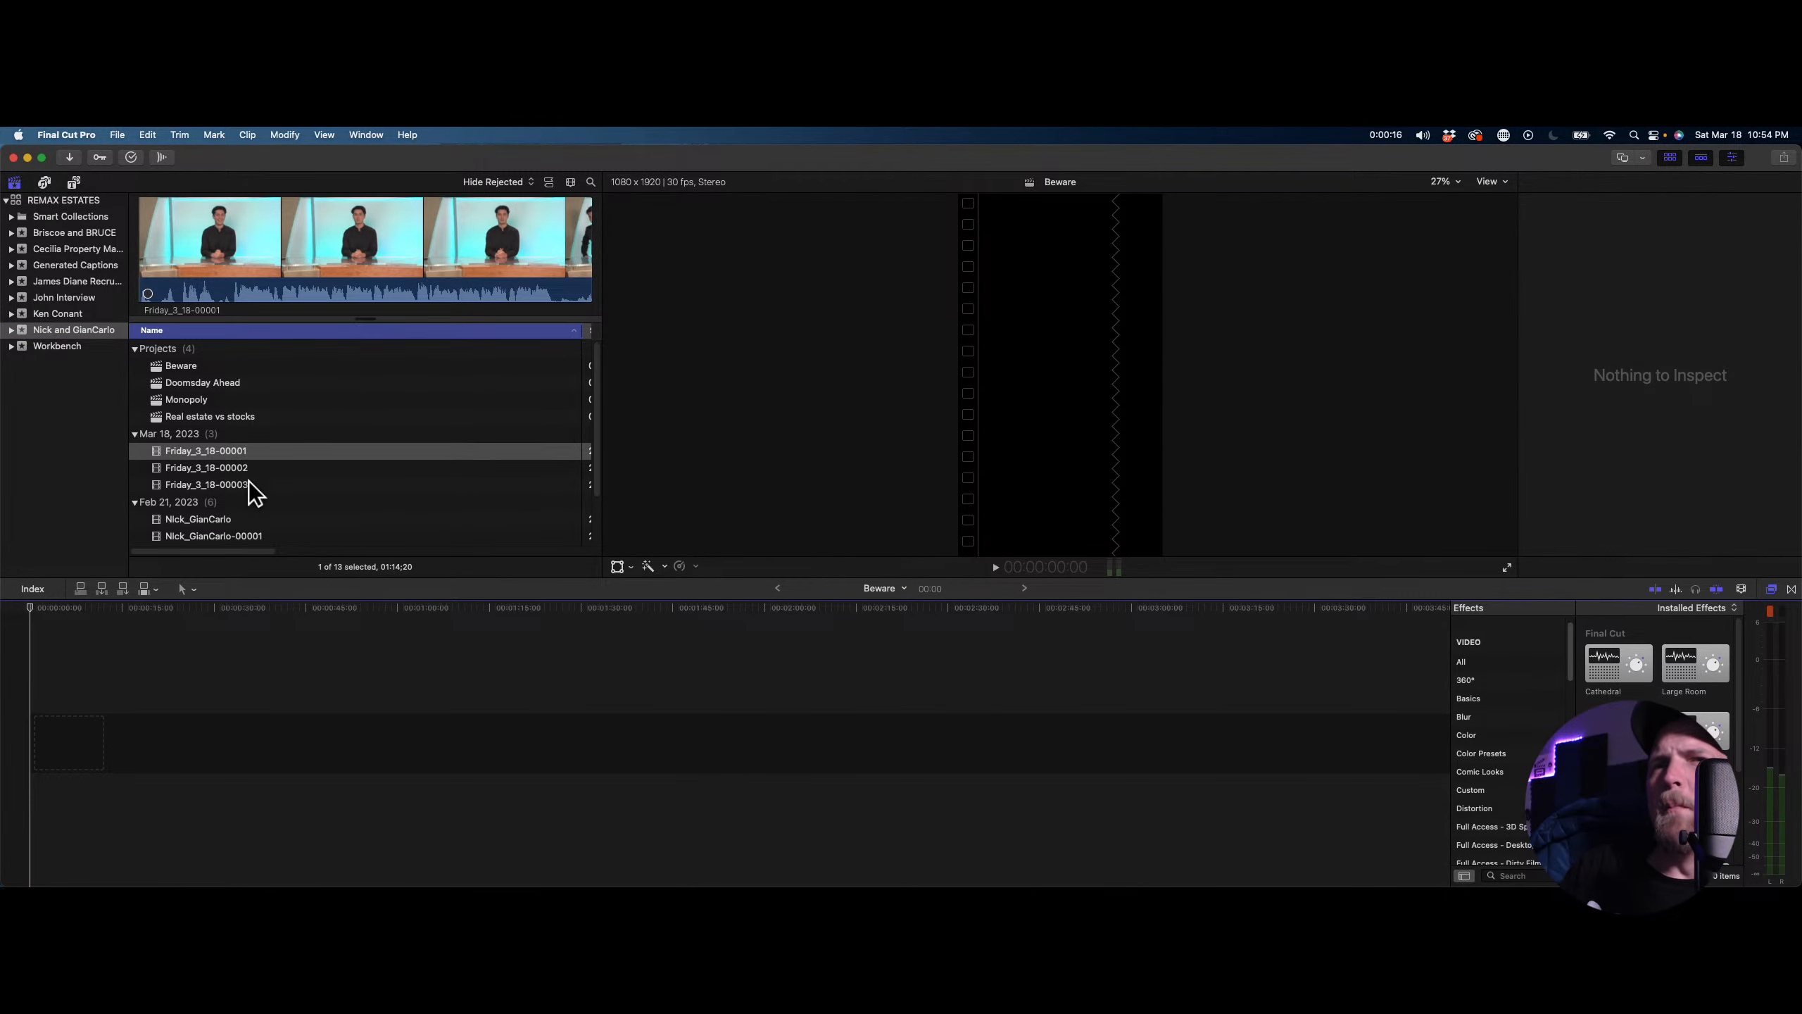
Play several parts of Friday_3_18-00001 in the browser to find the usable take
left_click(171, 250)
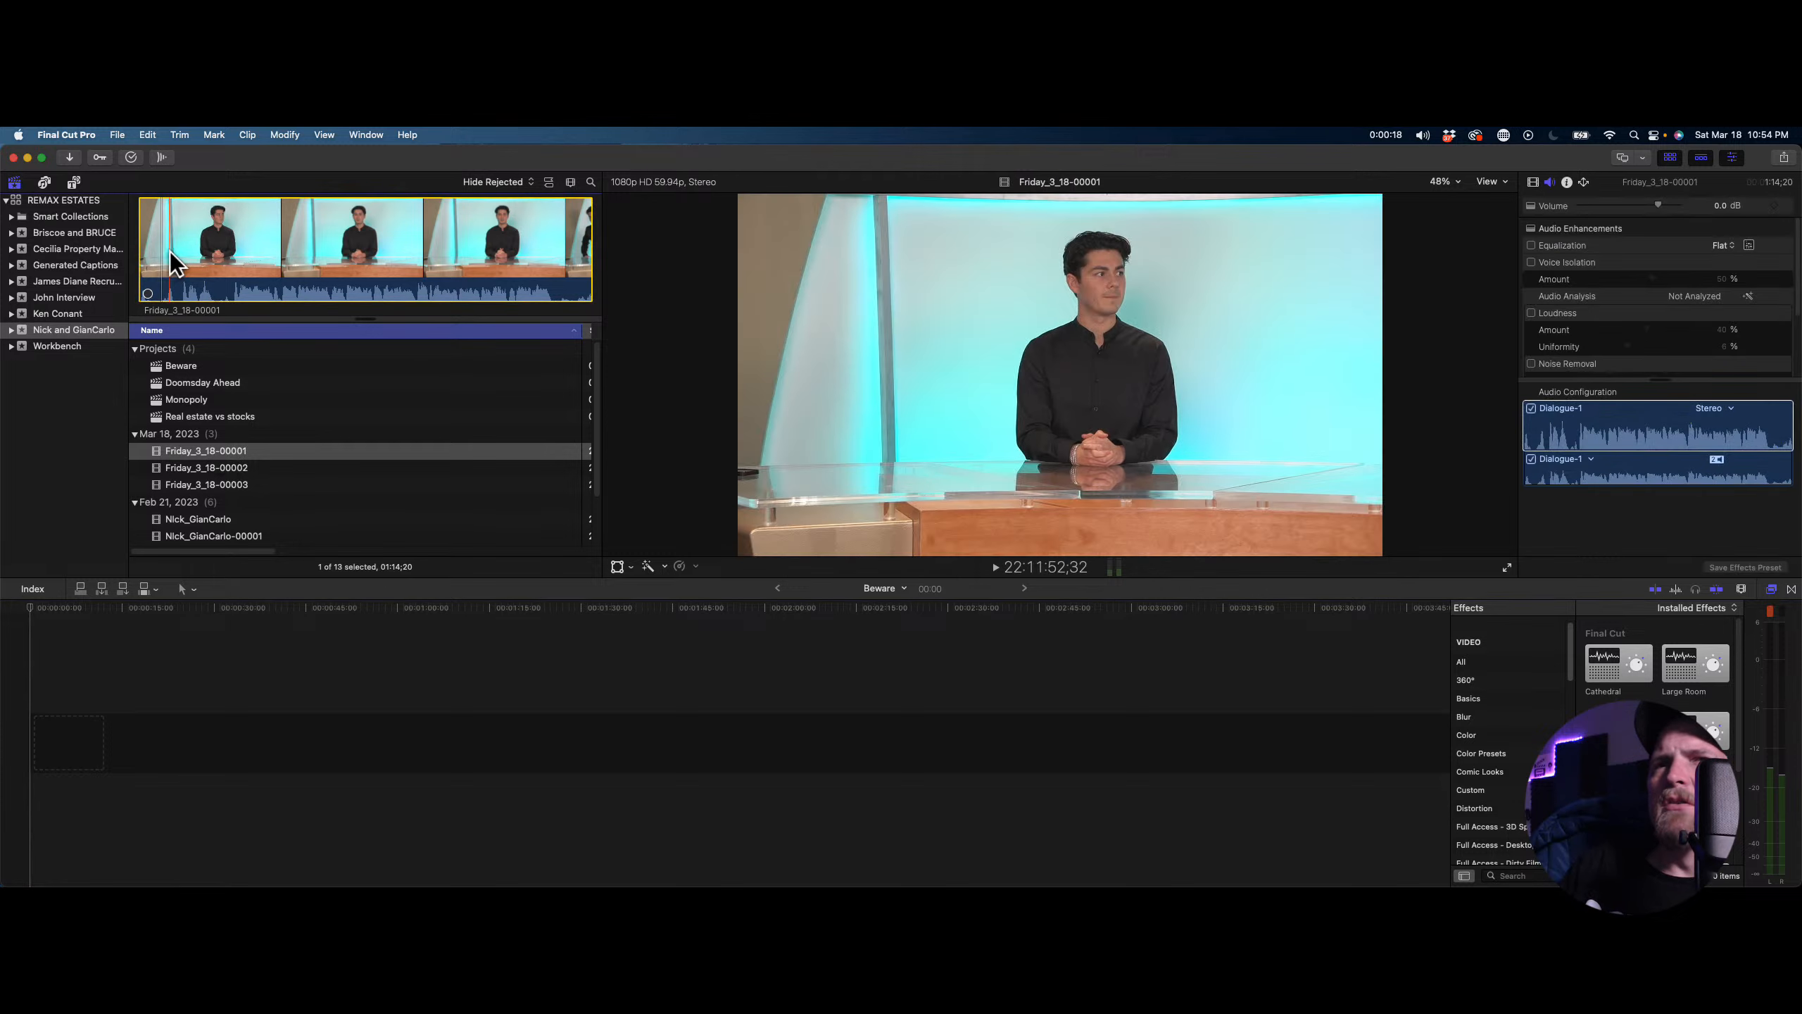
key("space")
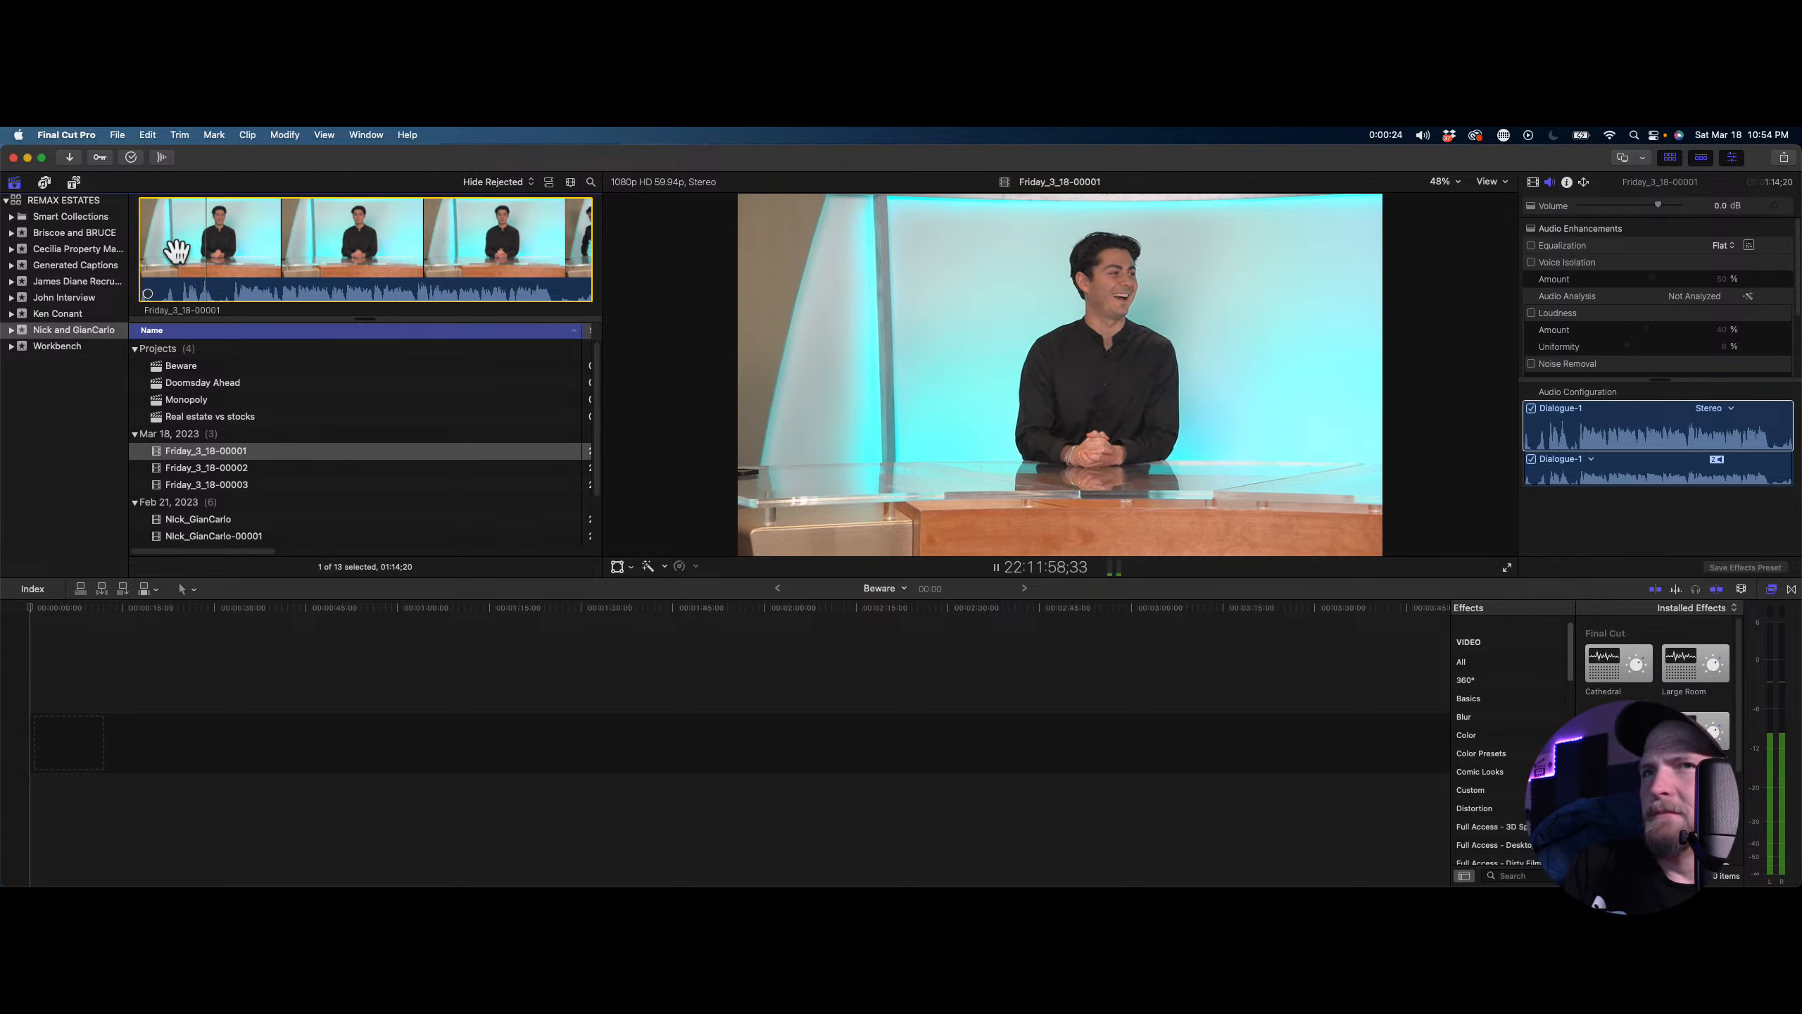
key("space")
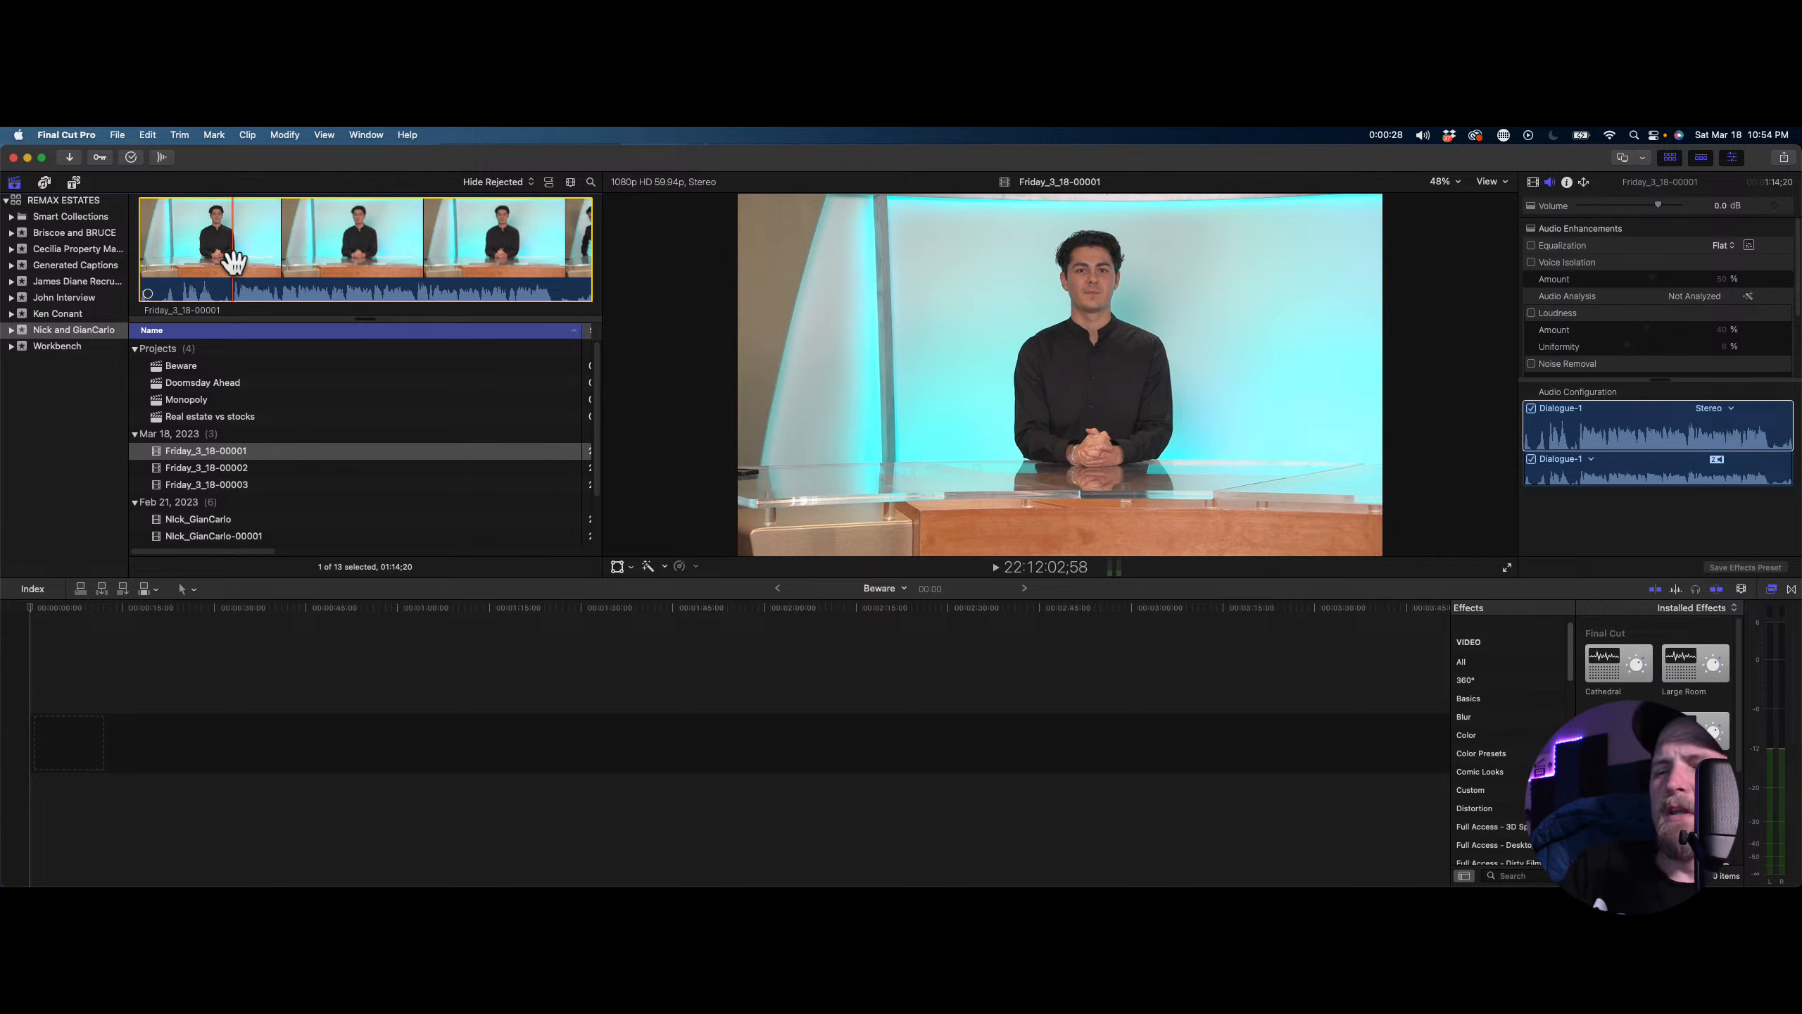
key("space")
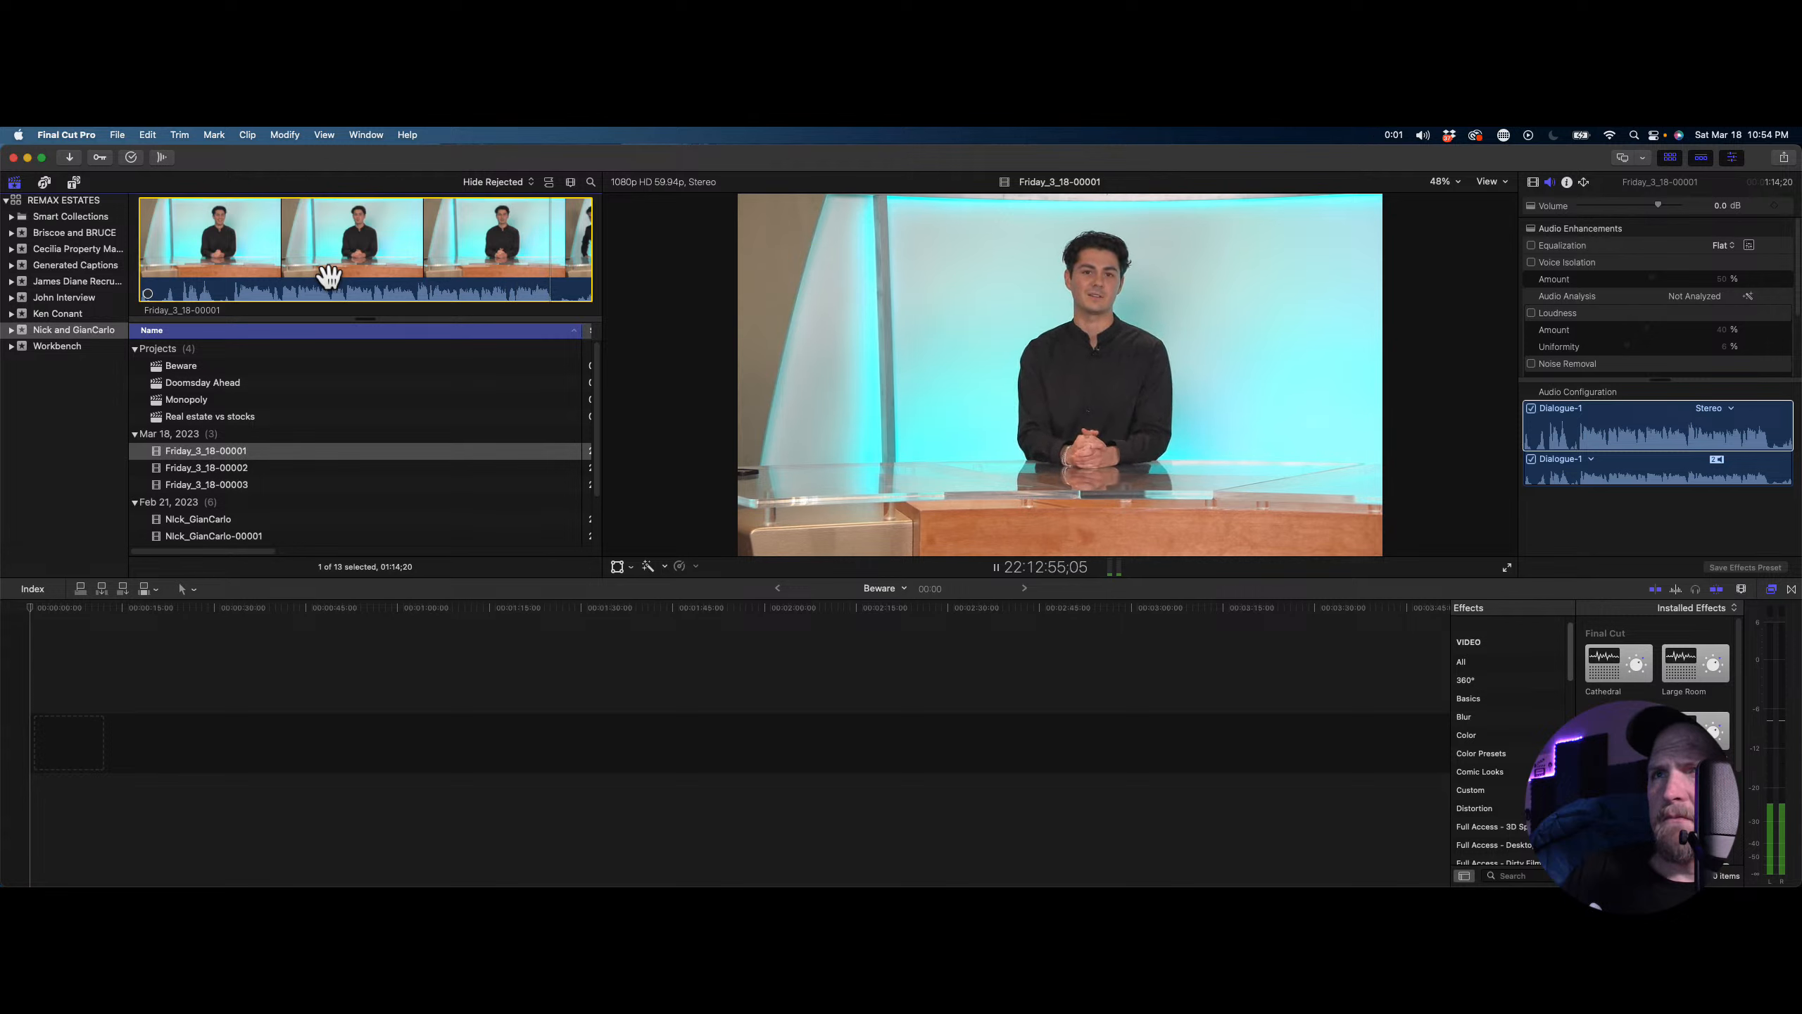
left_click(509, 257)
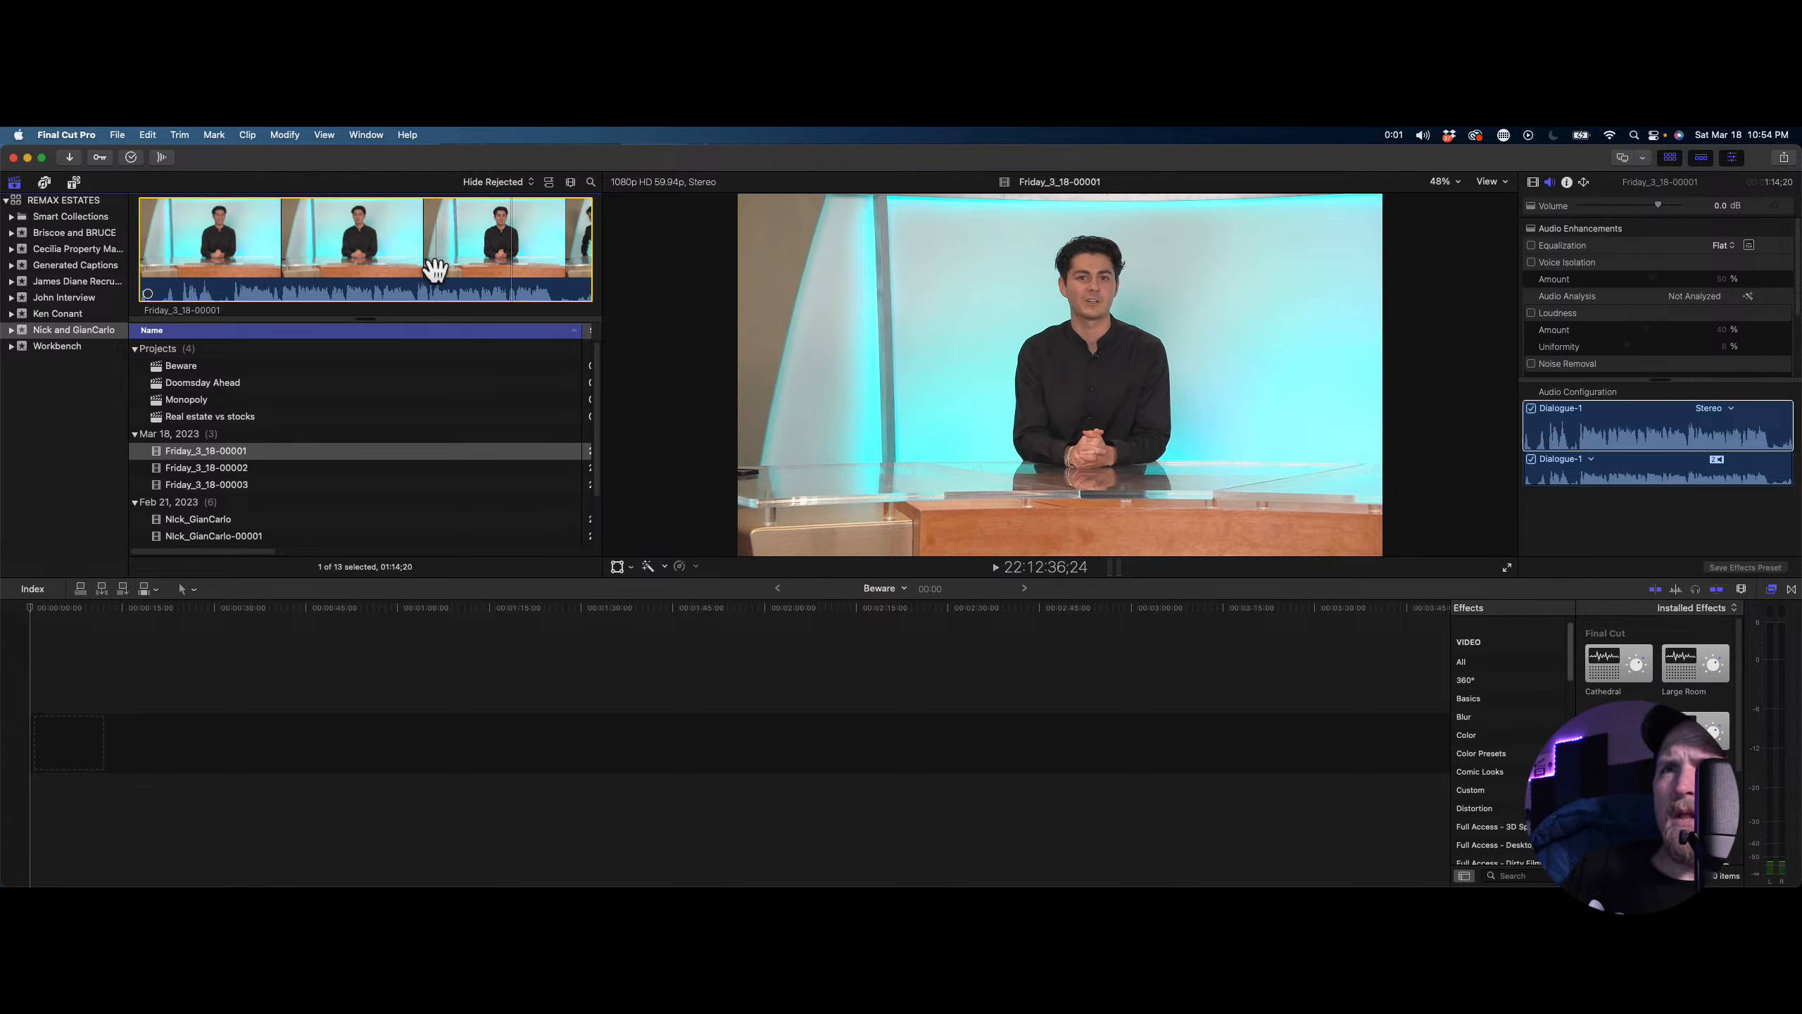
Play parts of Friday_3_18-00002 and Friday_3_18-00003 to review their takes
left_click(276, 468)
left_click(298, 250)
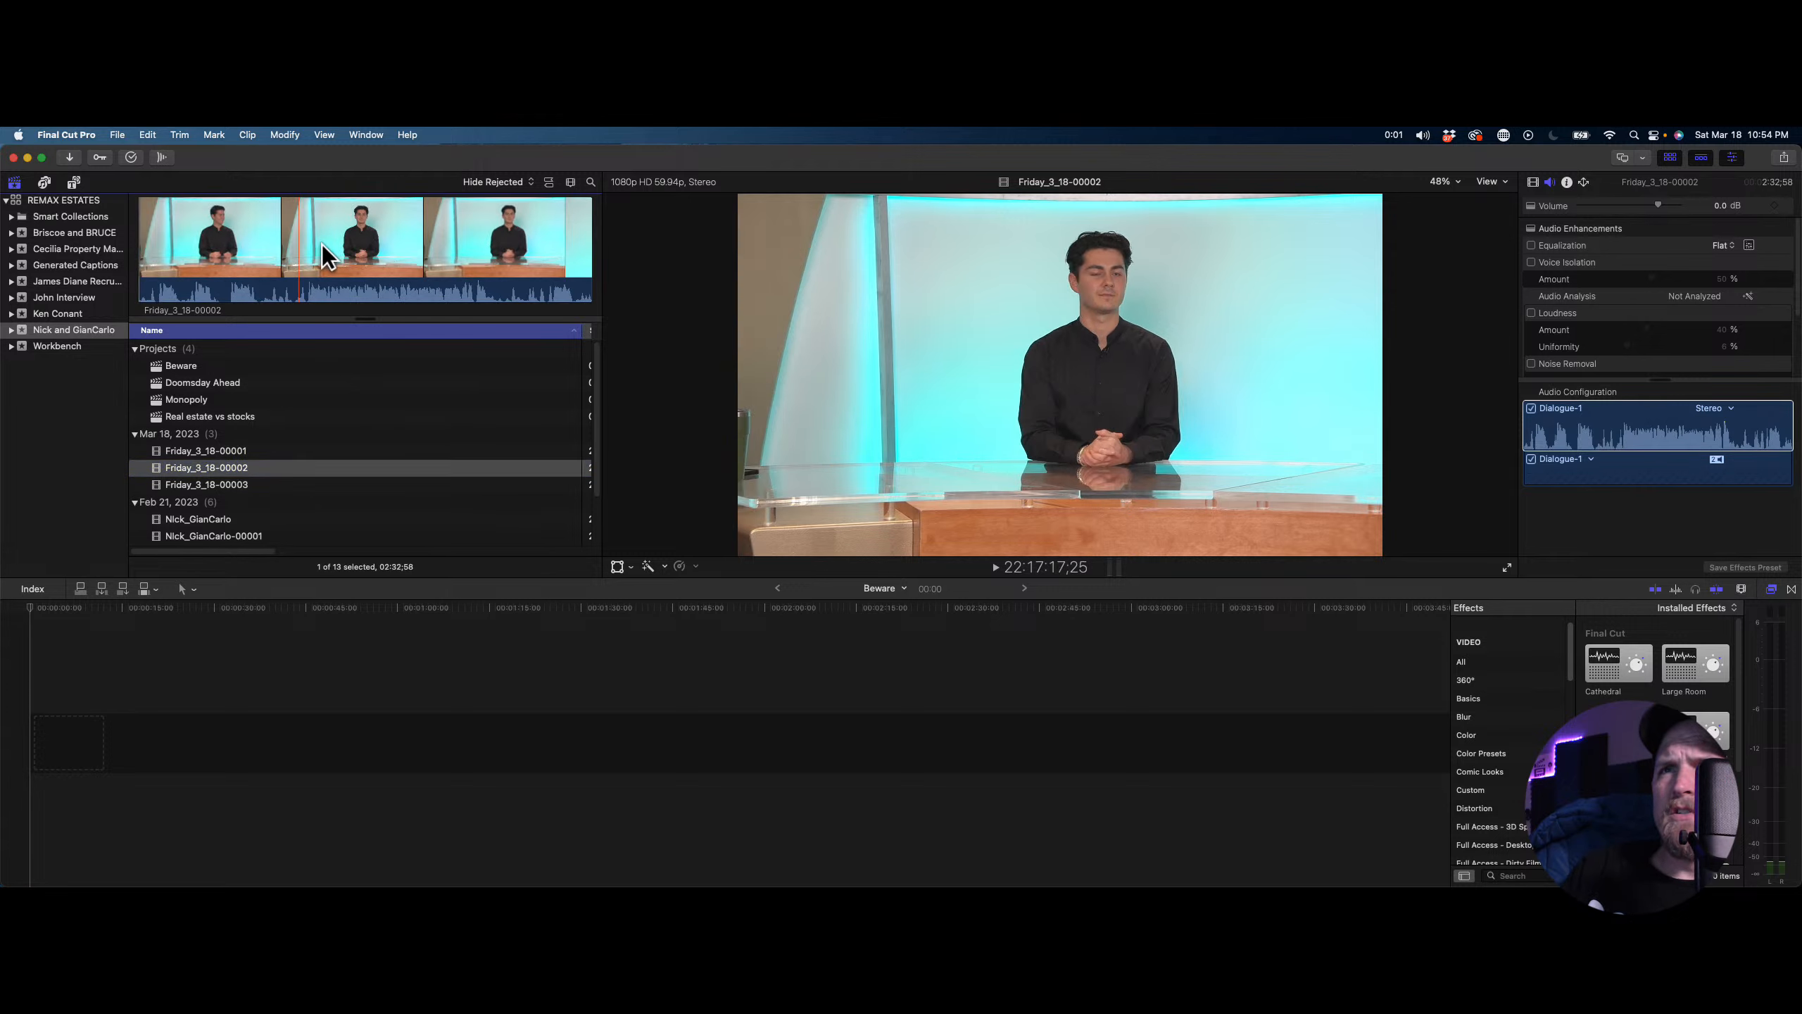
key("space")
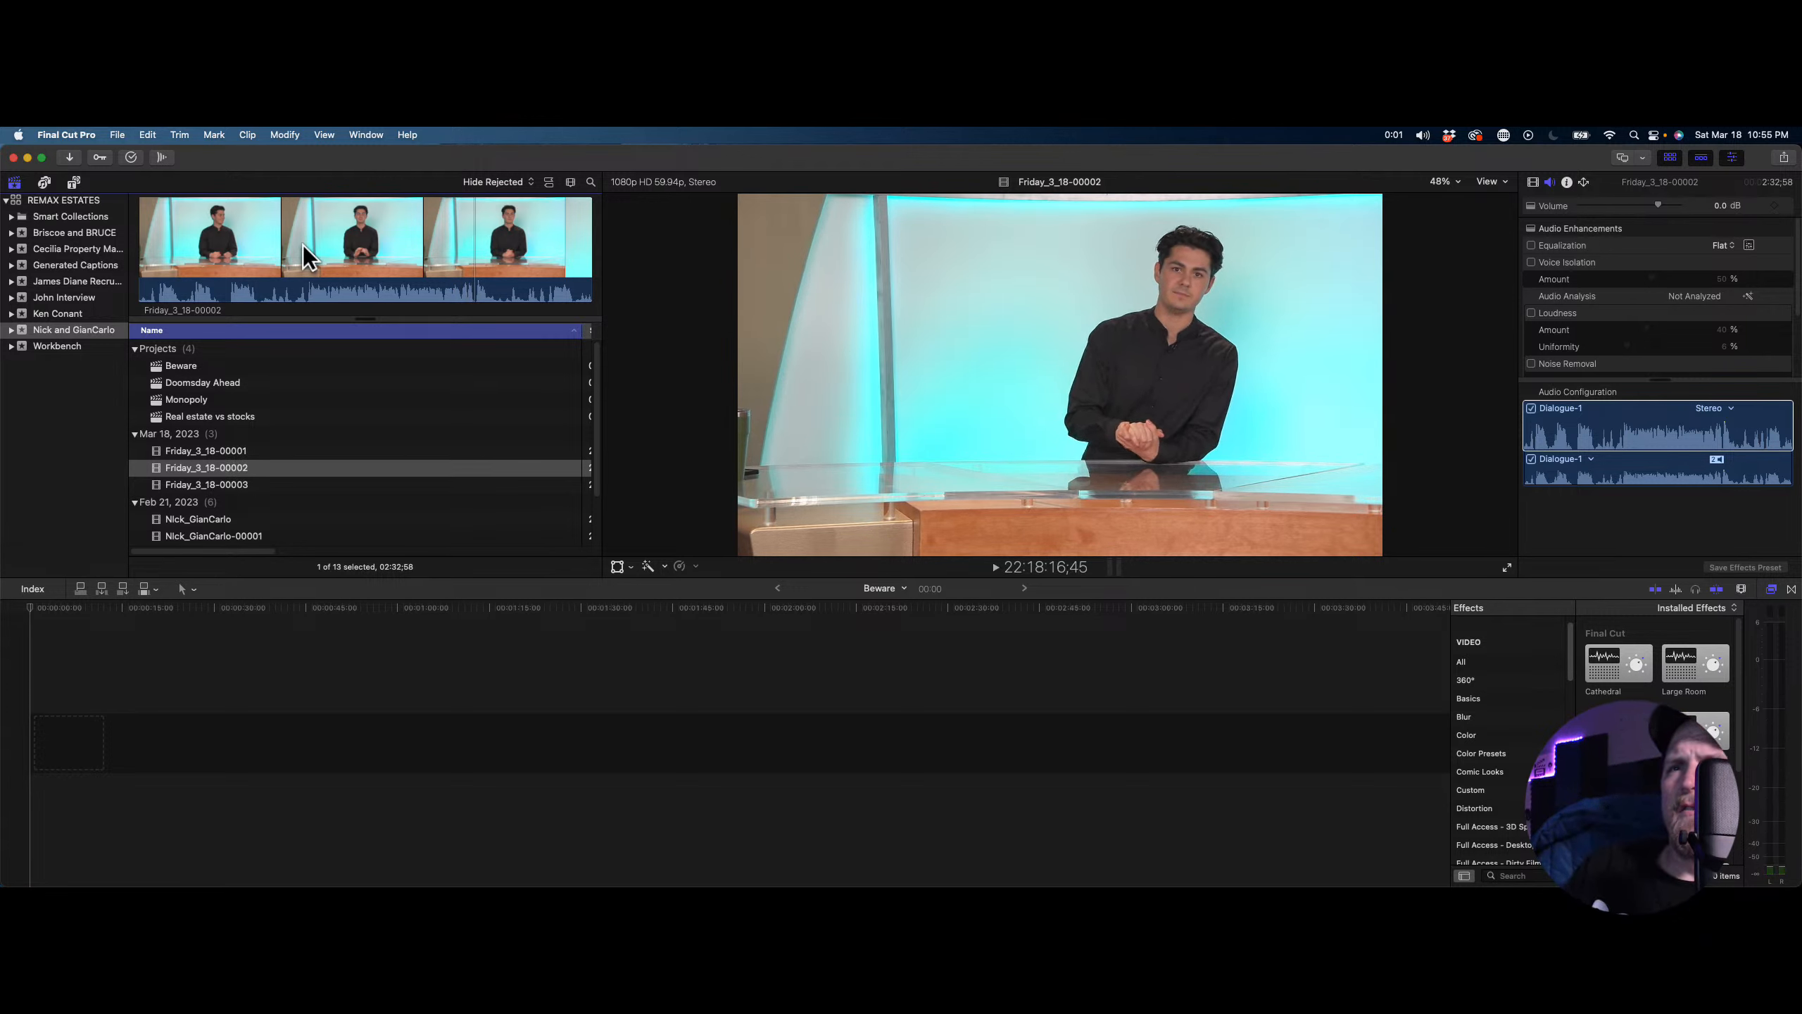
key("space")
left_click(231, 486)
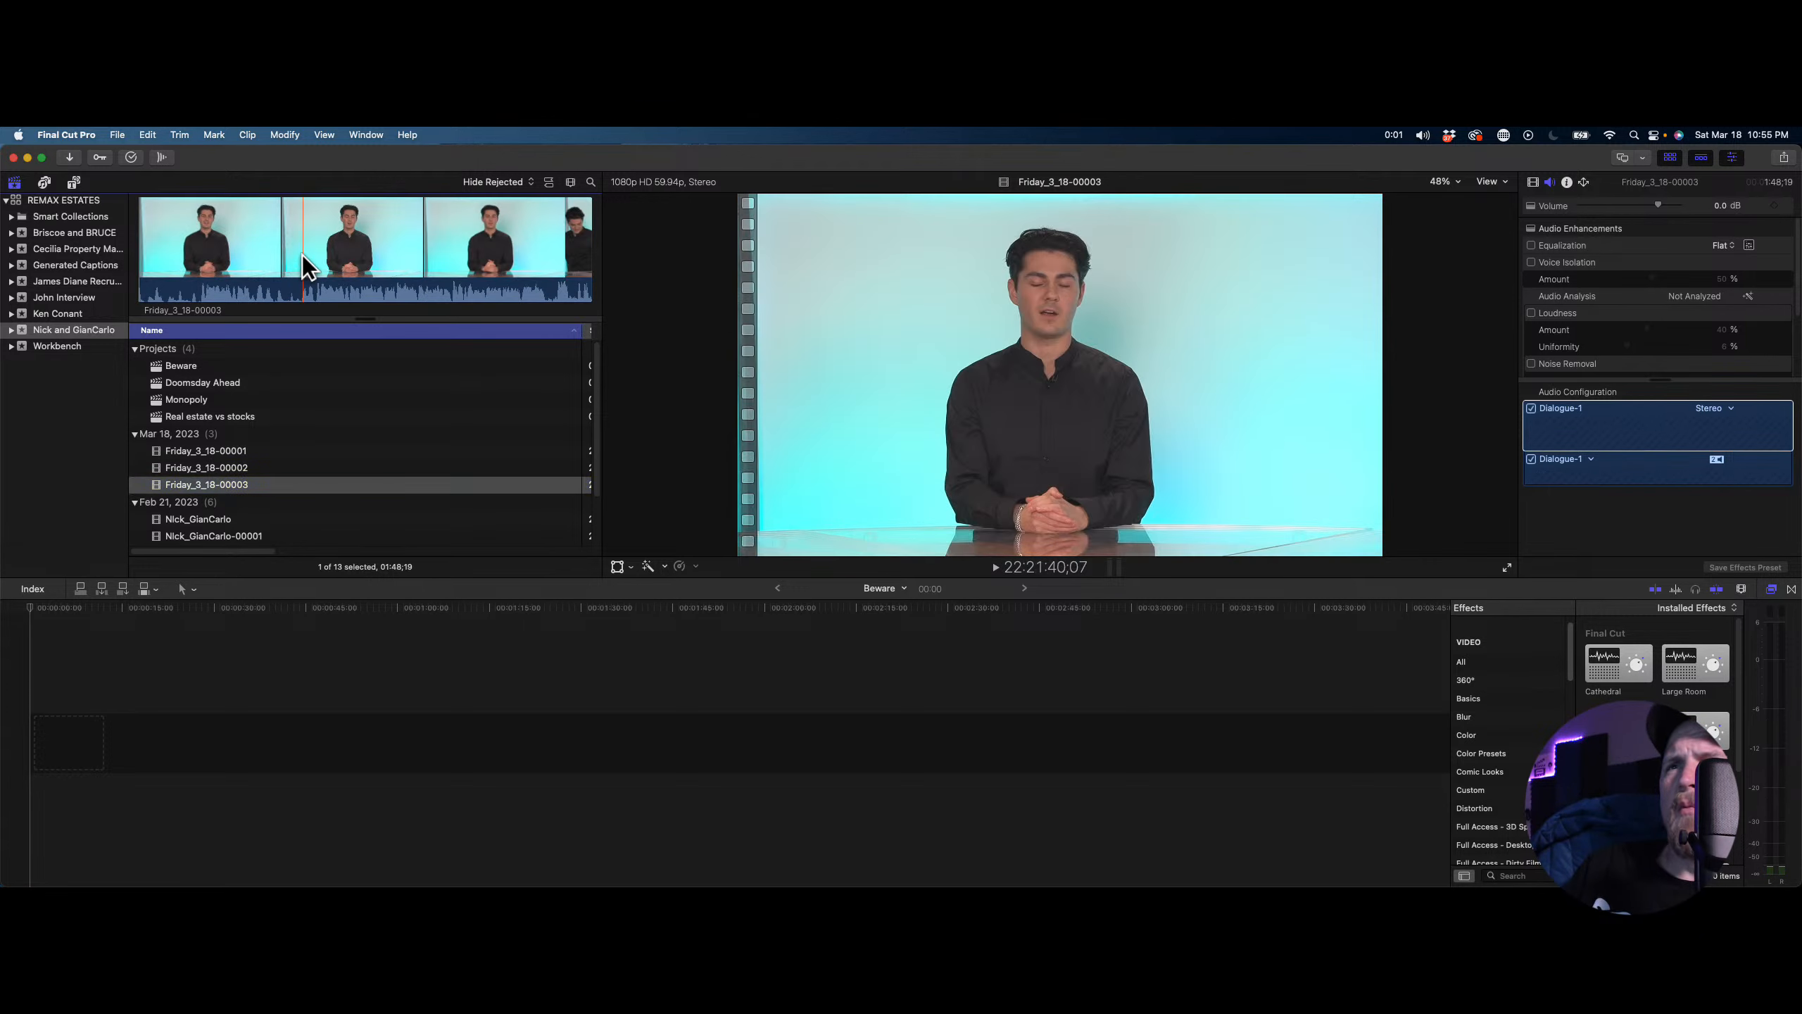
key("space")
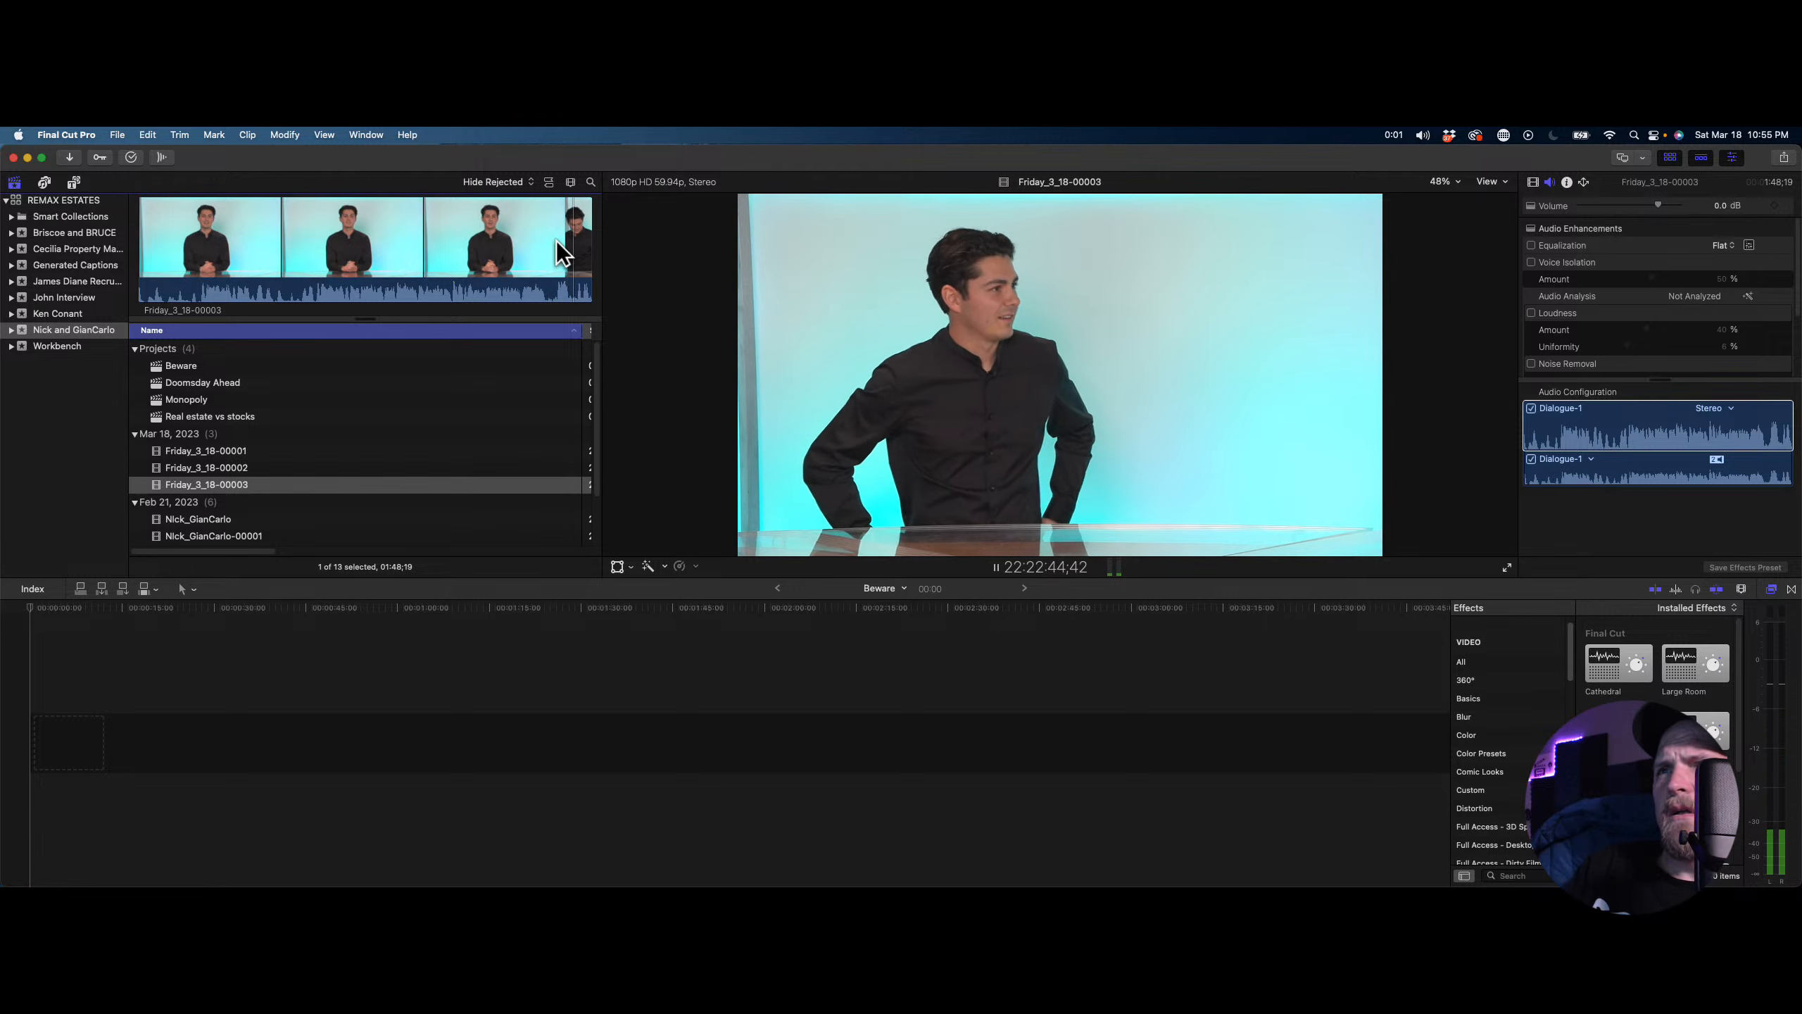
key("space")
Mark a range of about 52 seconds in Friday_3_18-00001 and add it to the Beware timeline
left_click(311, 451)
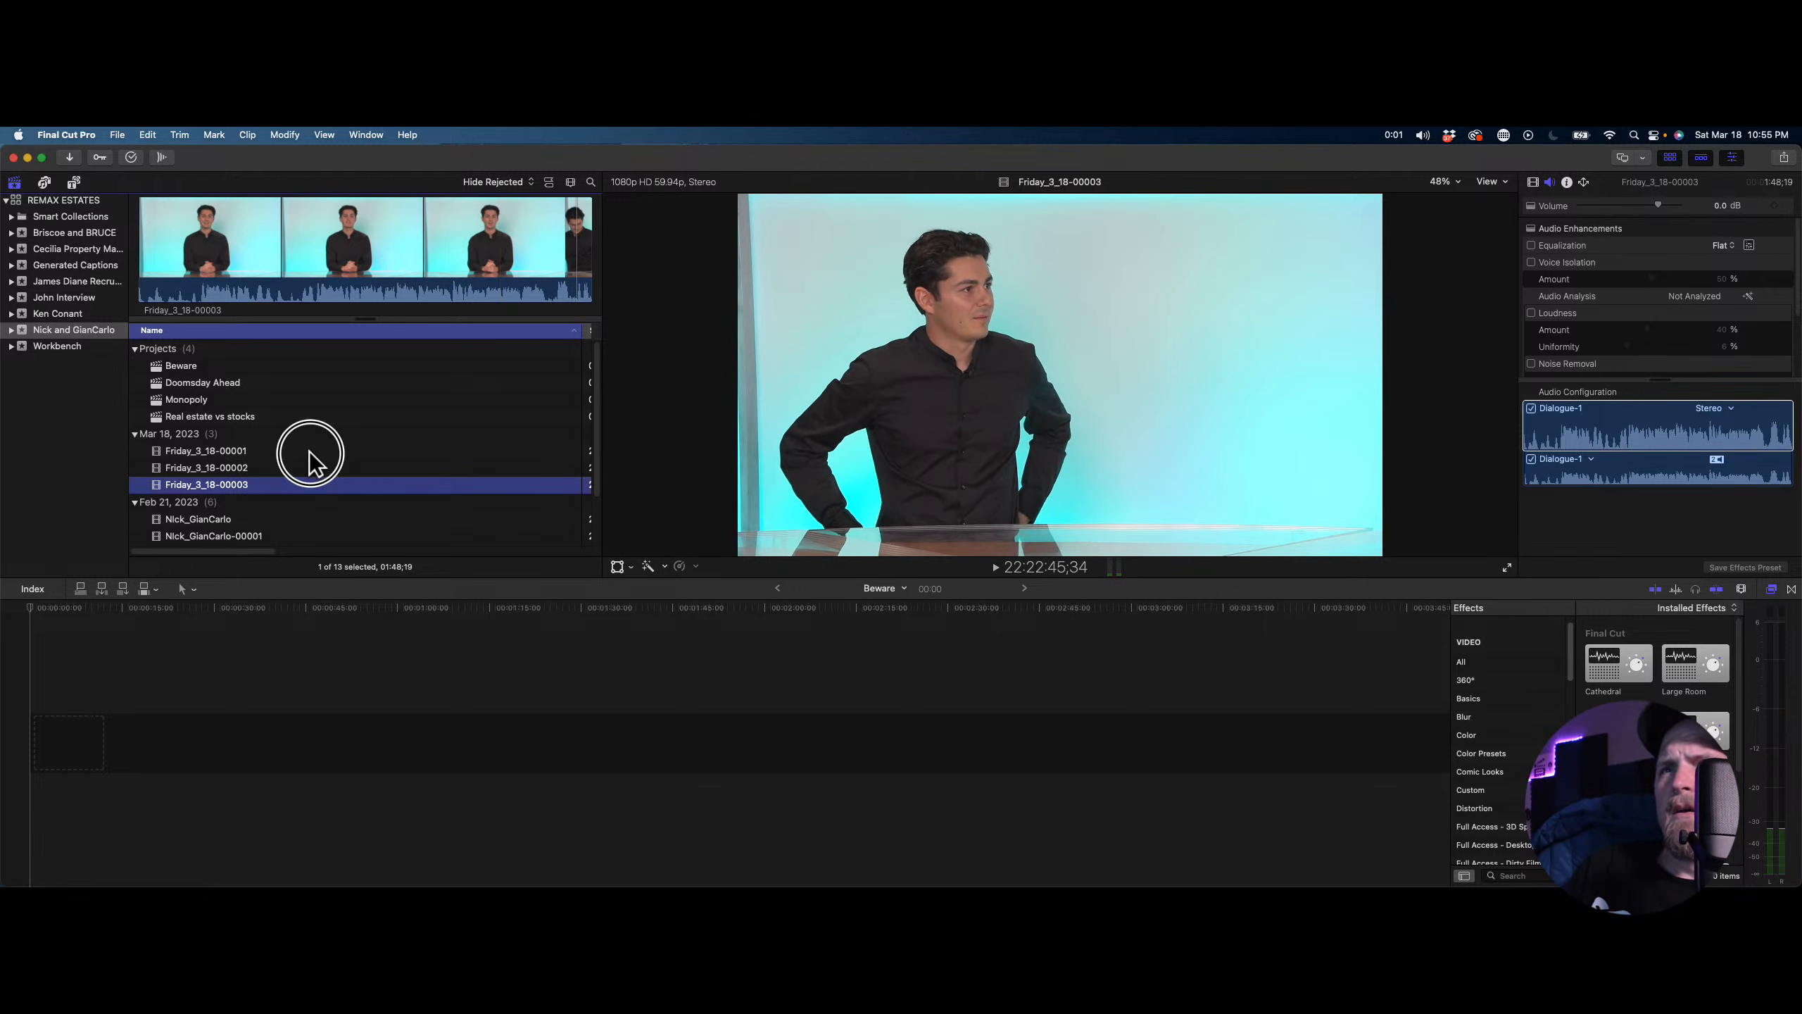
left_click(230, 261)
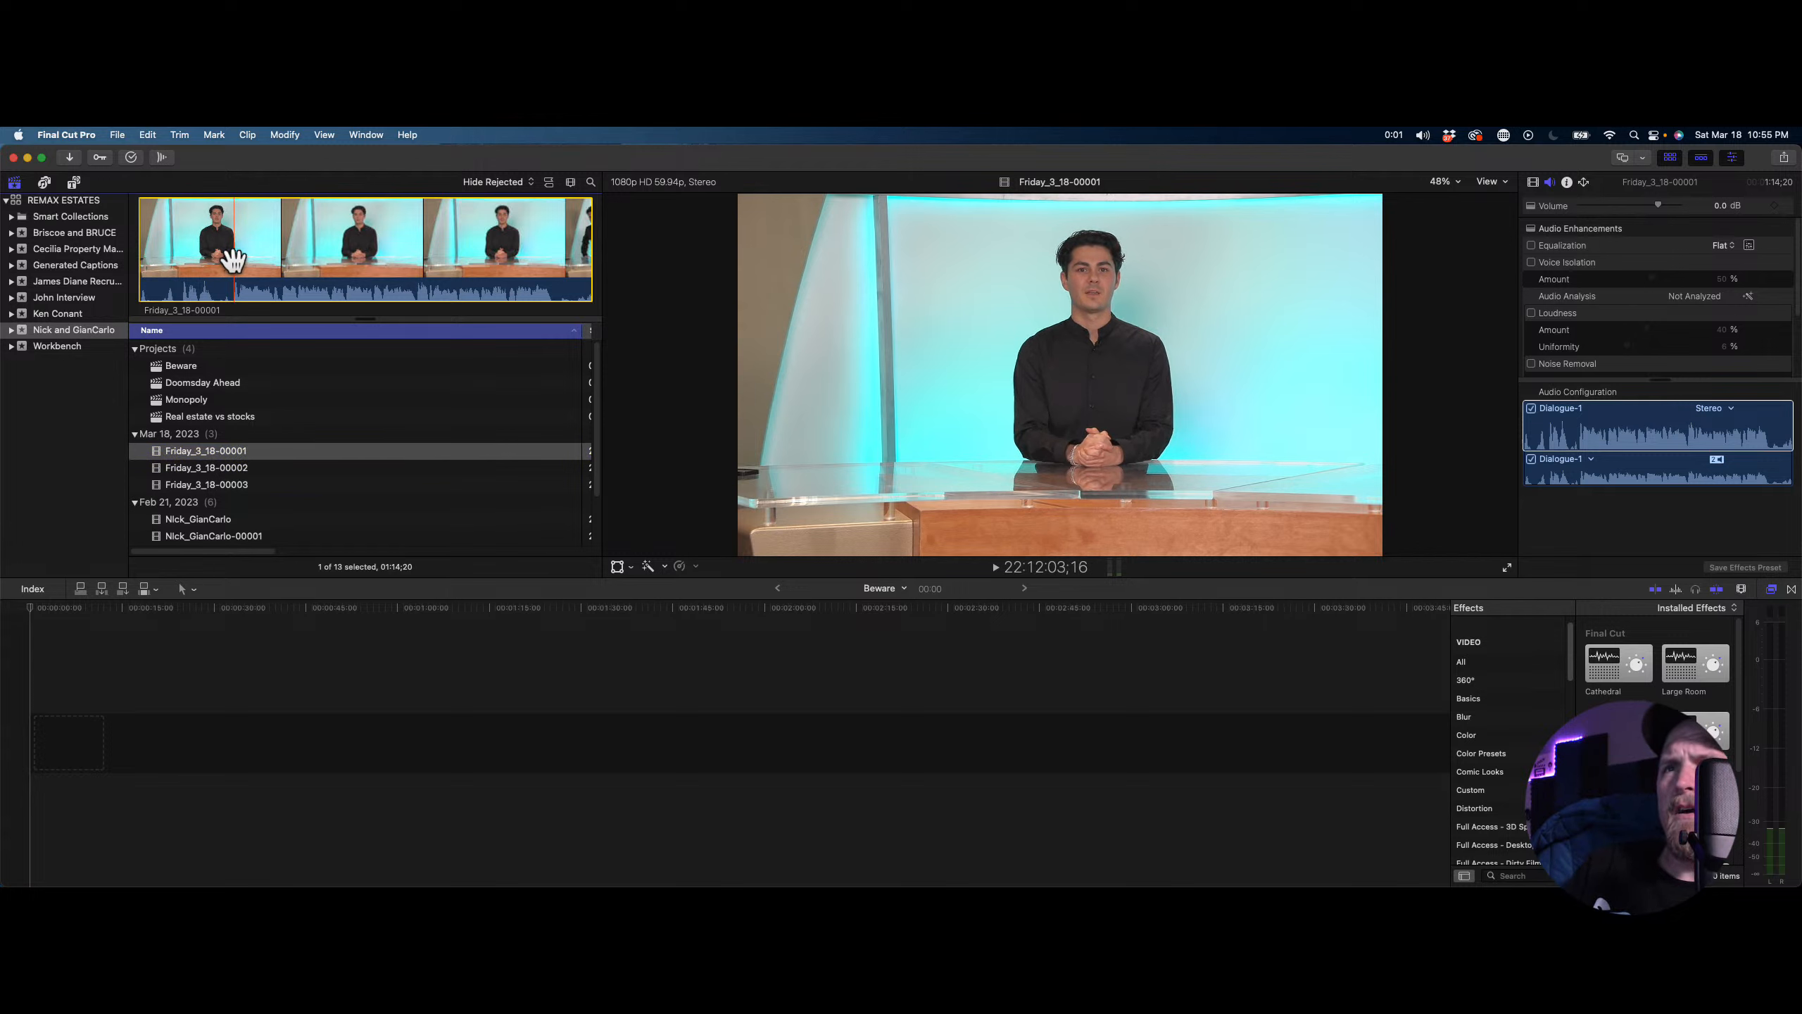
key("i")
key("o")
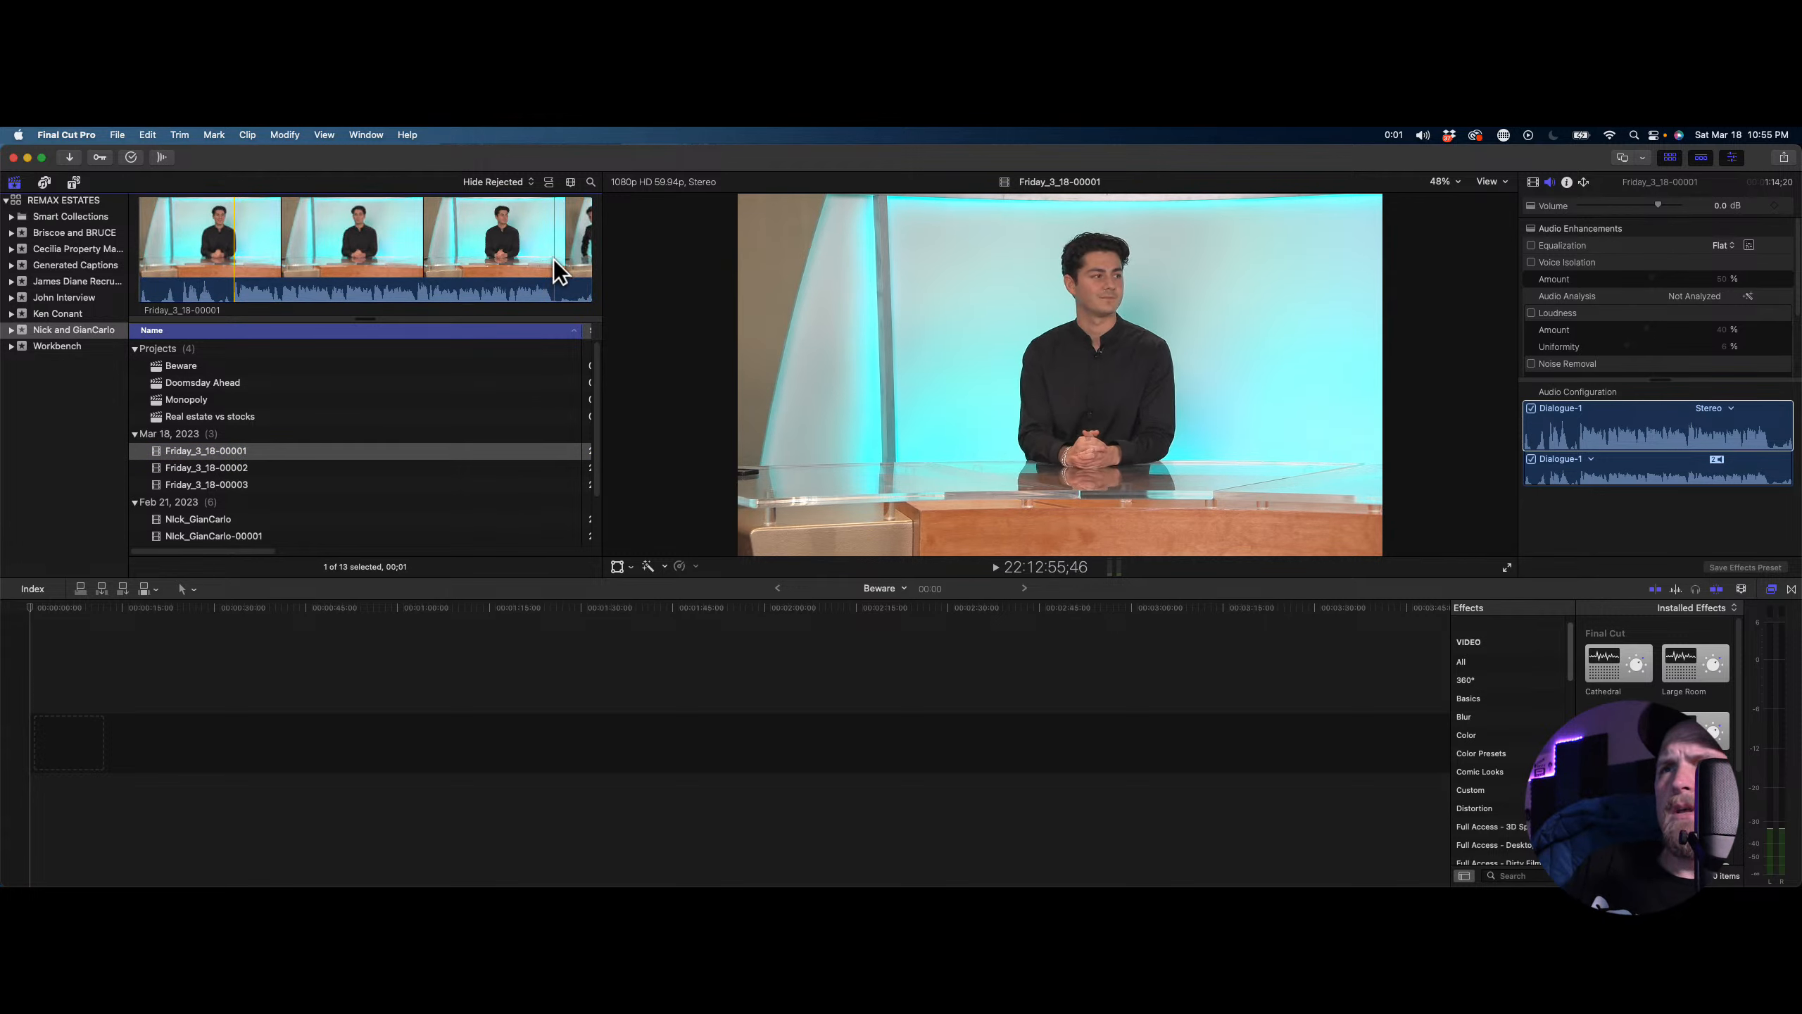
key("o")
left_click_drag(552, 259, 309, 687)
Try None as the Spatial Conform type of the timeline clip, then set it to Fill
left_click(217, 683)
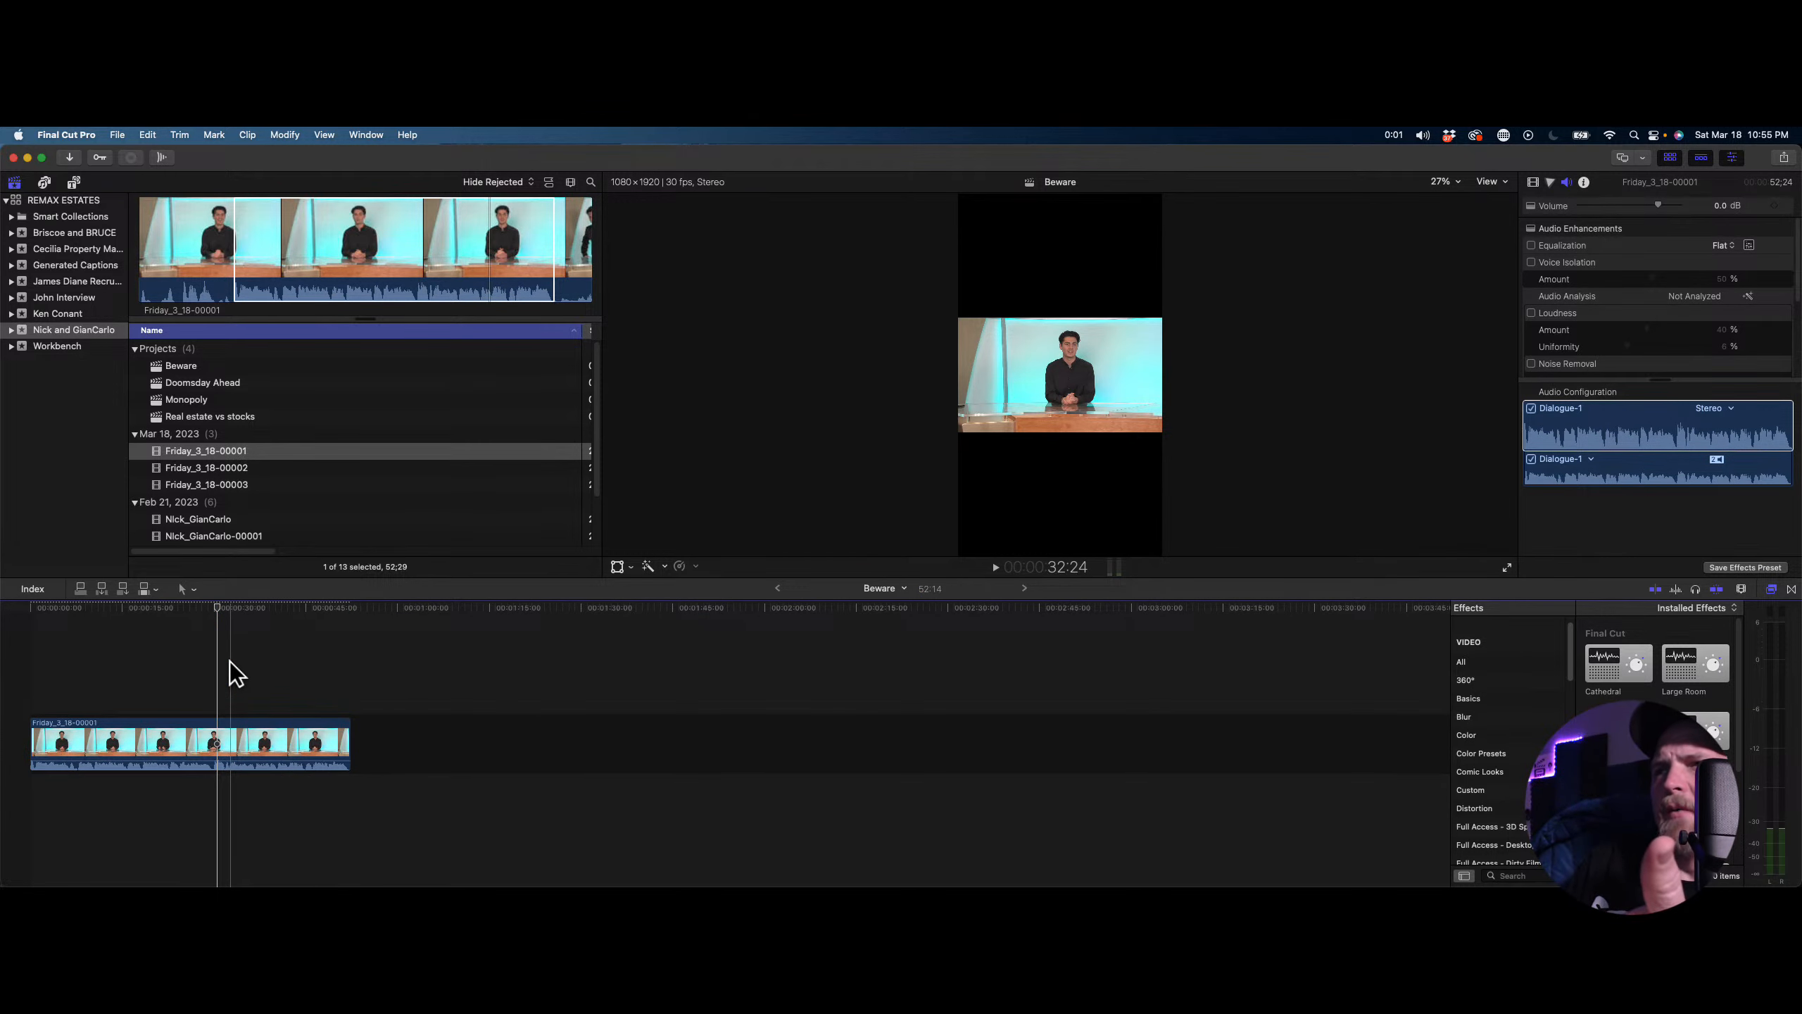
left_click(237, 679)
left_click(241, 745)
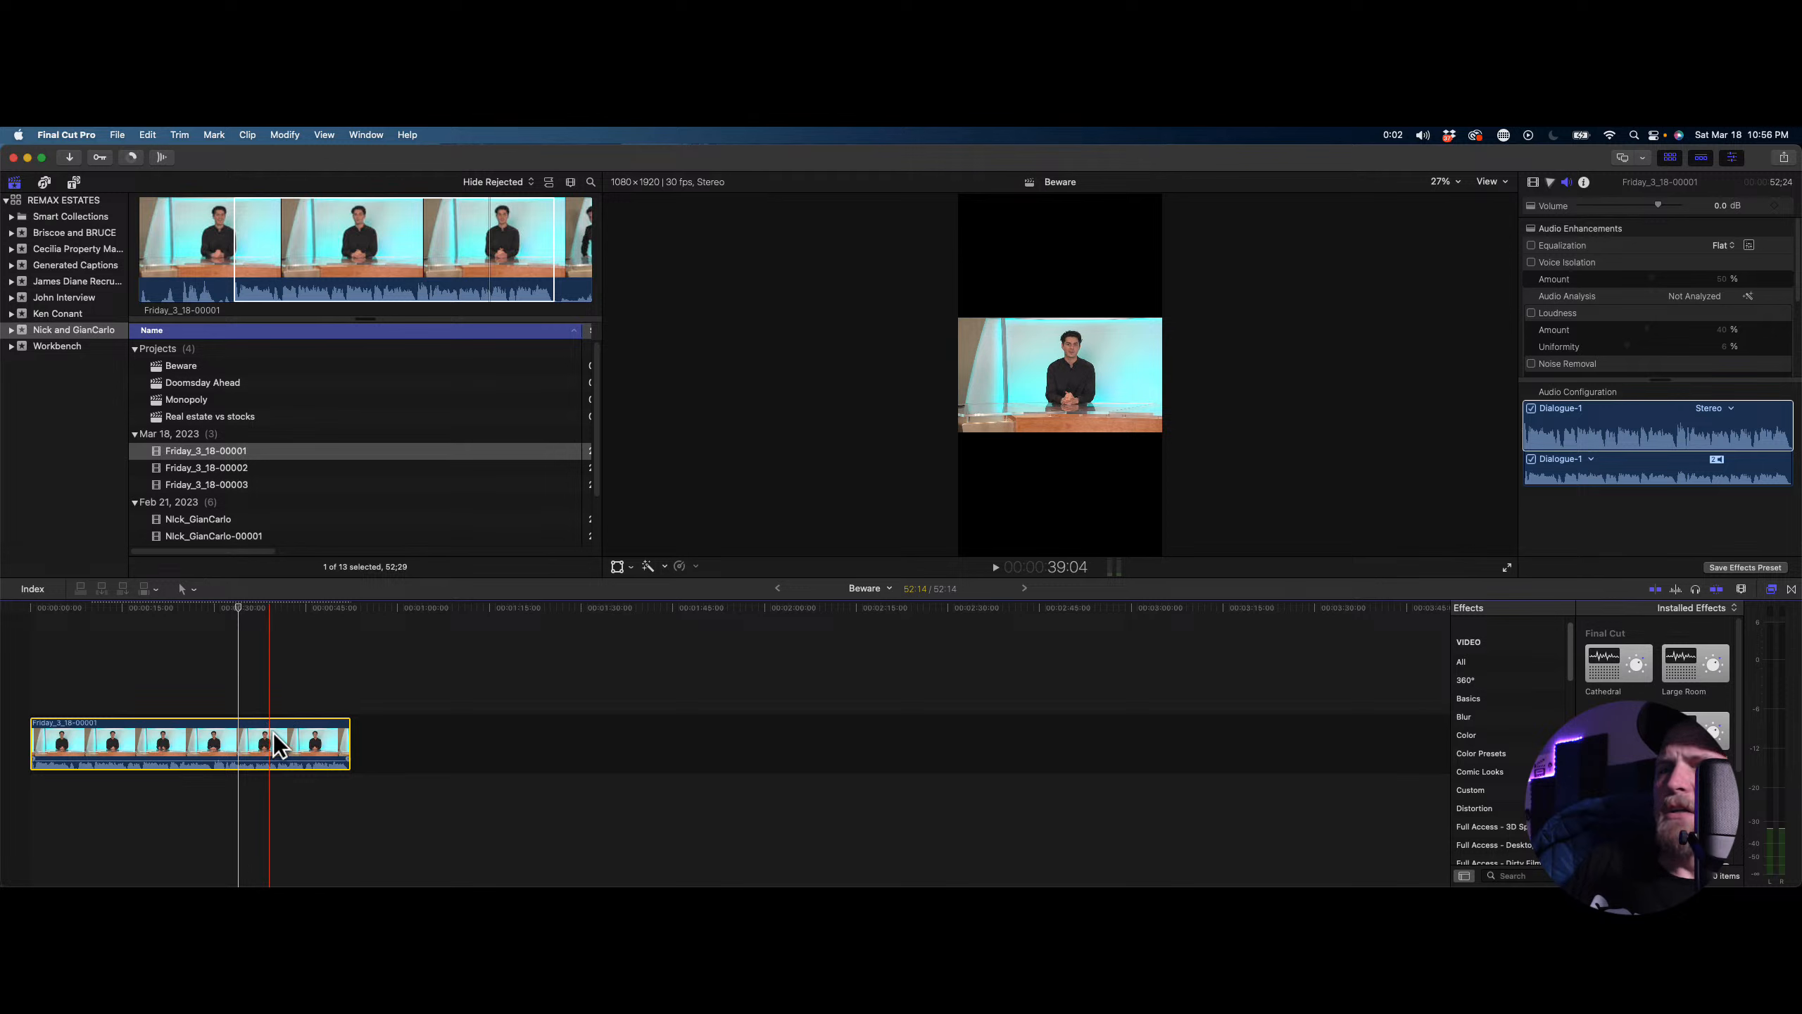
left_click(1680, 387)
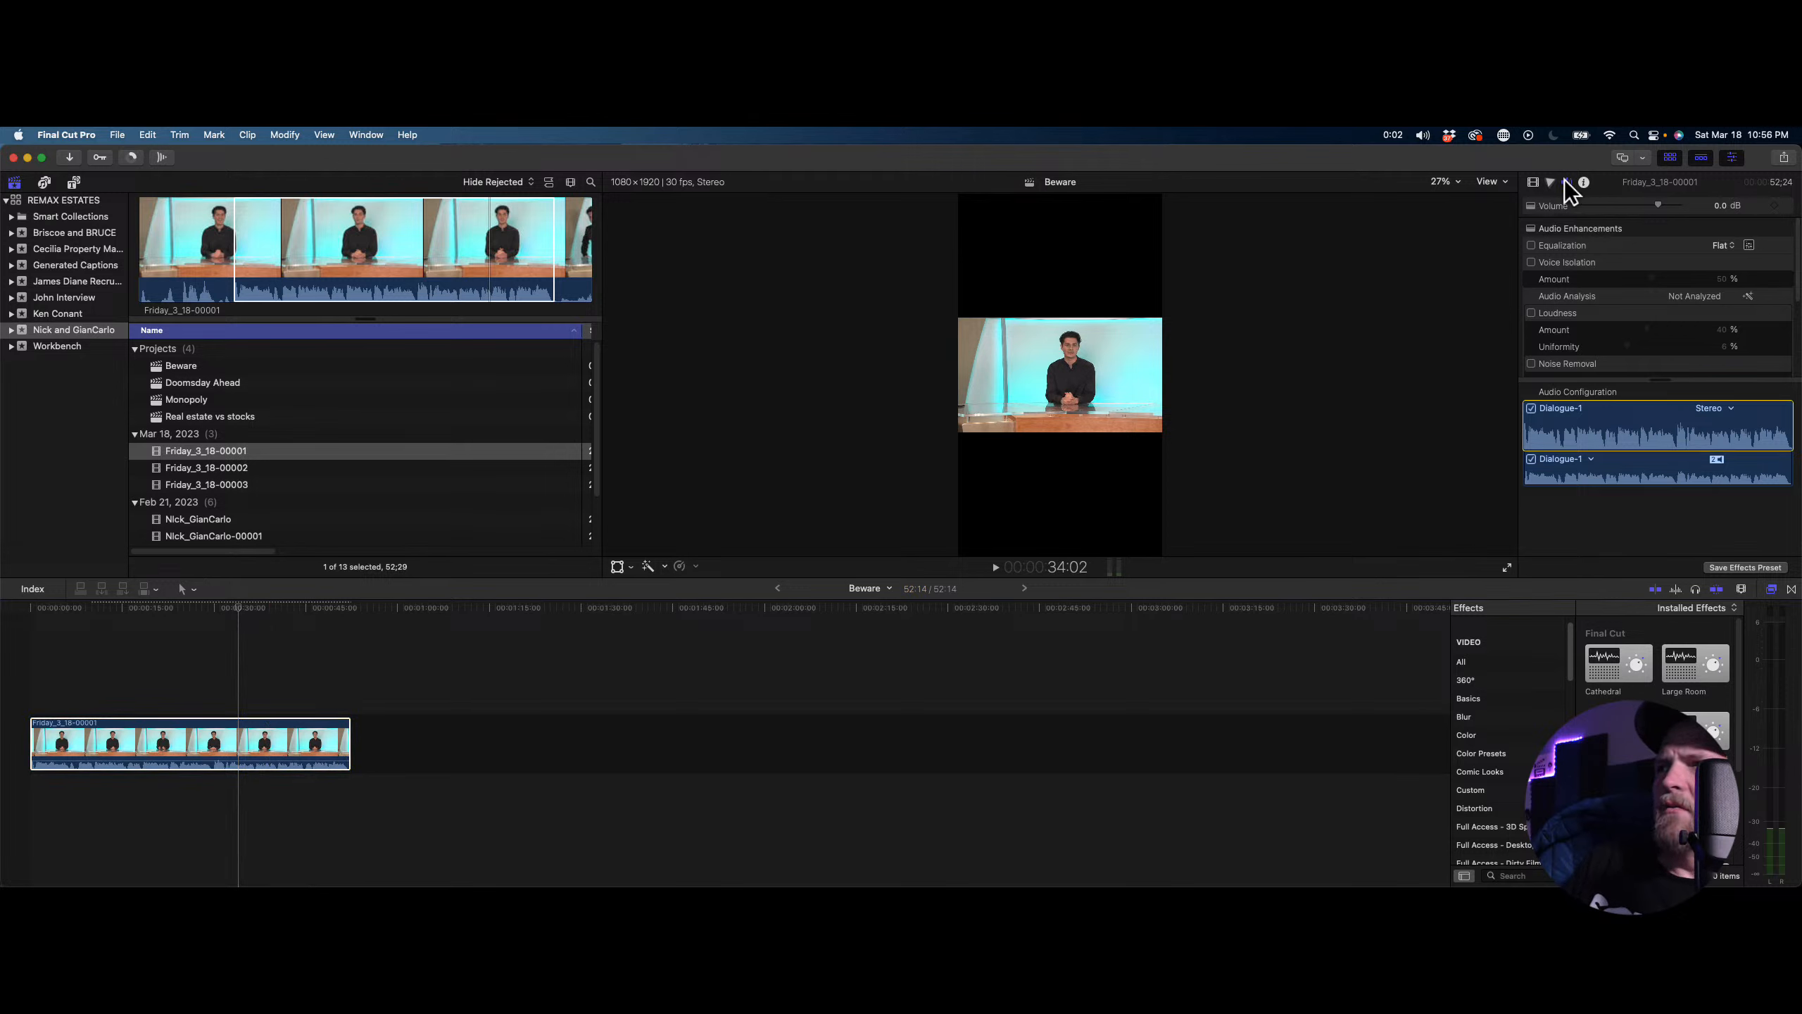
left_click(1533, 182)
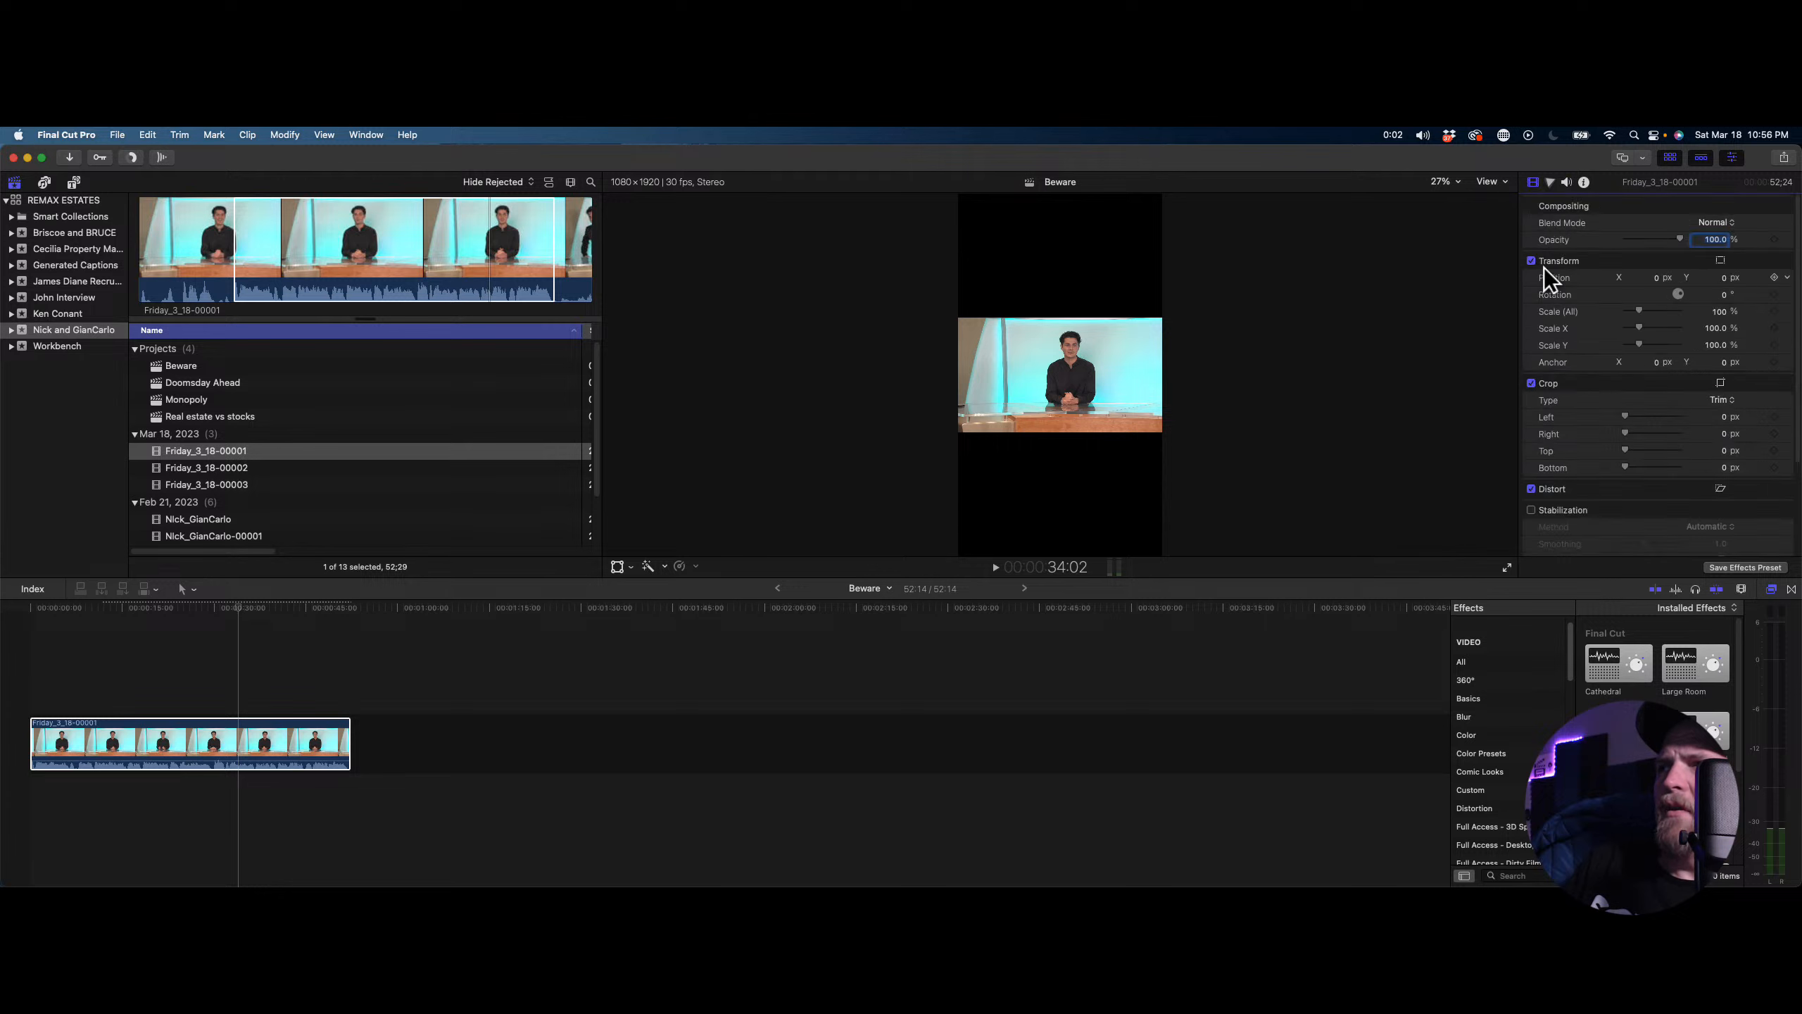
scroll(1577, 385, "down", 5)
left_click(1730, 498)
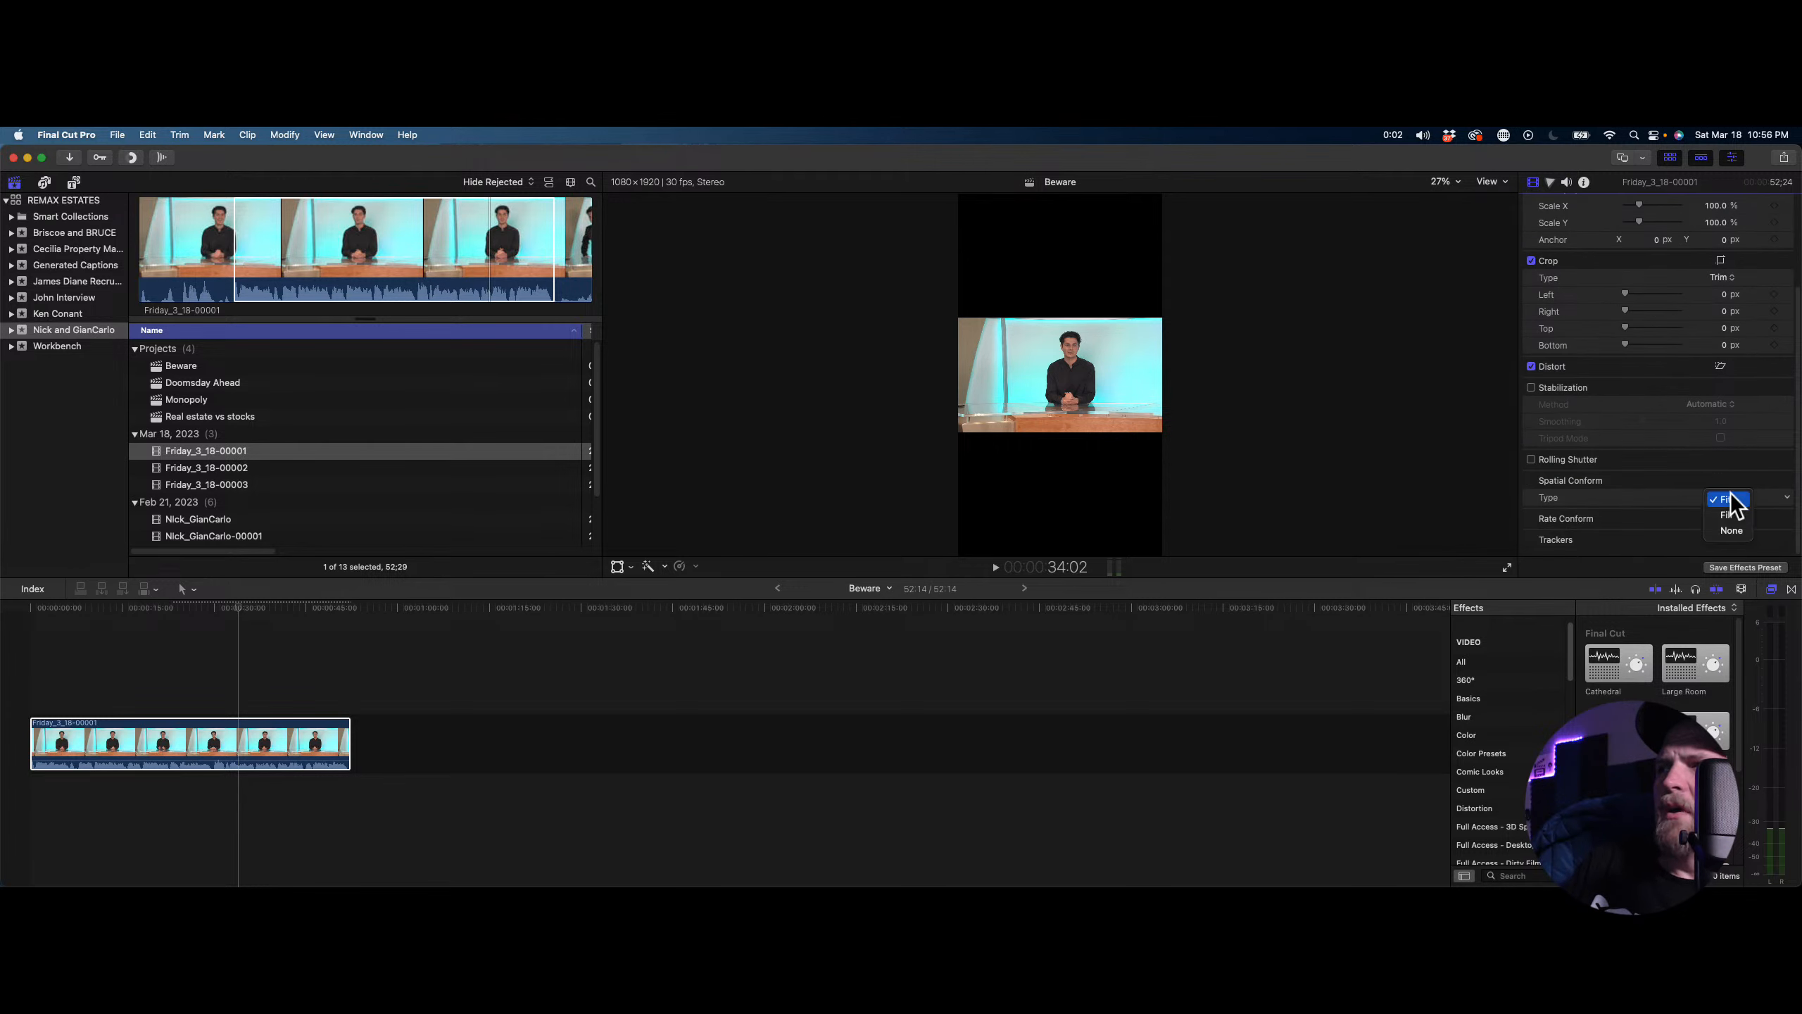
left_click(1726, 538)
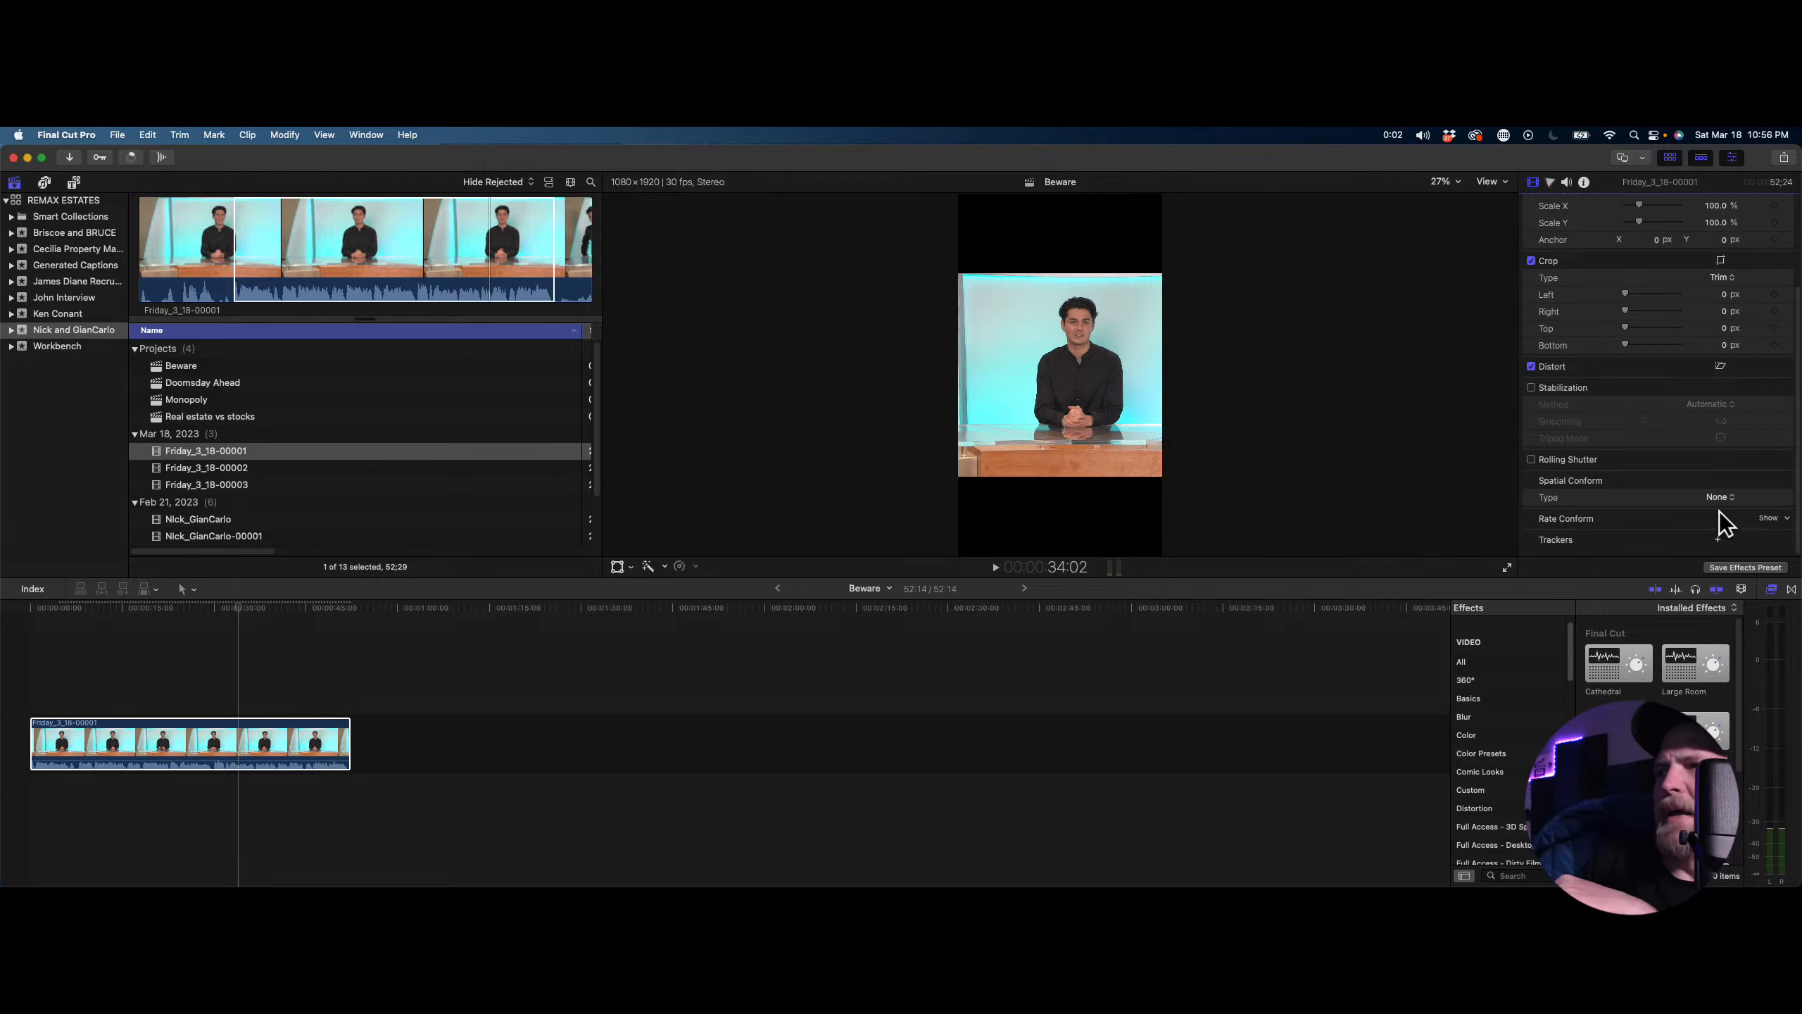
left_click(1721, 498)
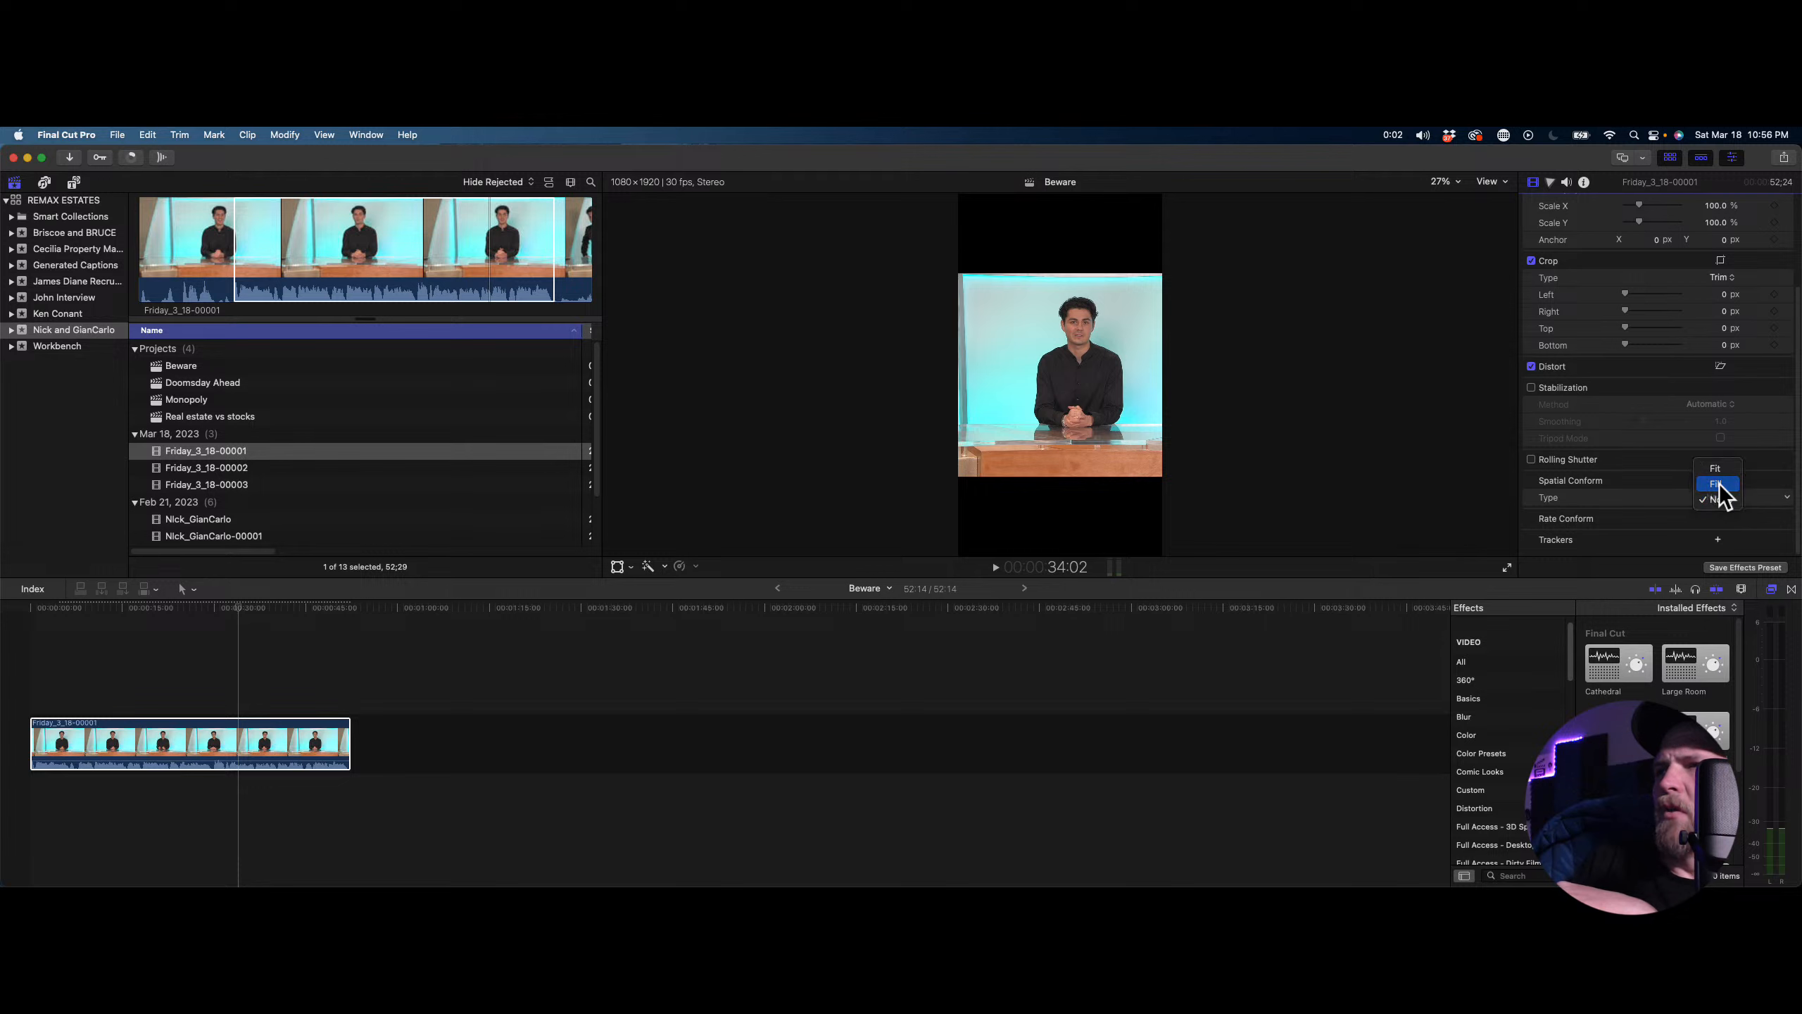
left_click(1718, 485)
Reframe the speaker in the vertical frame with position about X -184.3 px, Y -65.3 px and scale 116%
scroll(1600, 349, "up", 4)
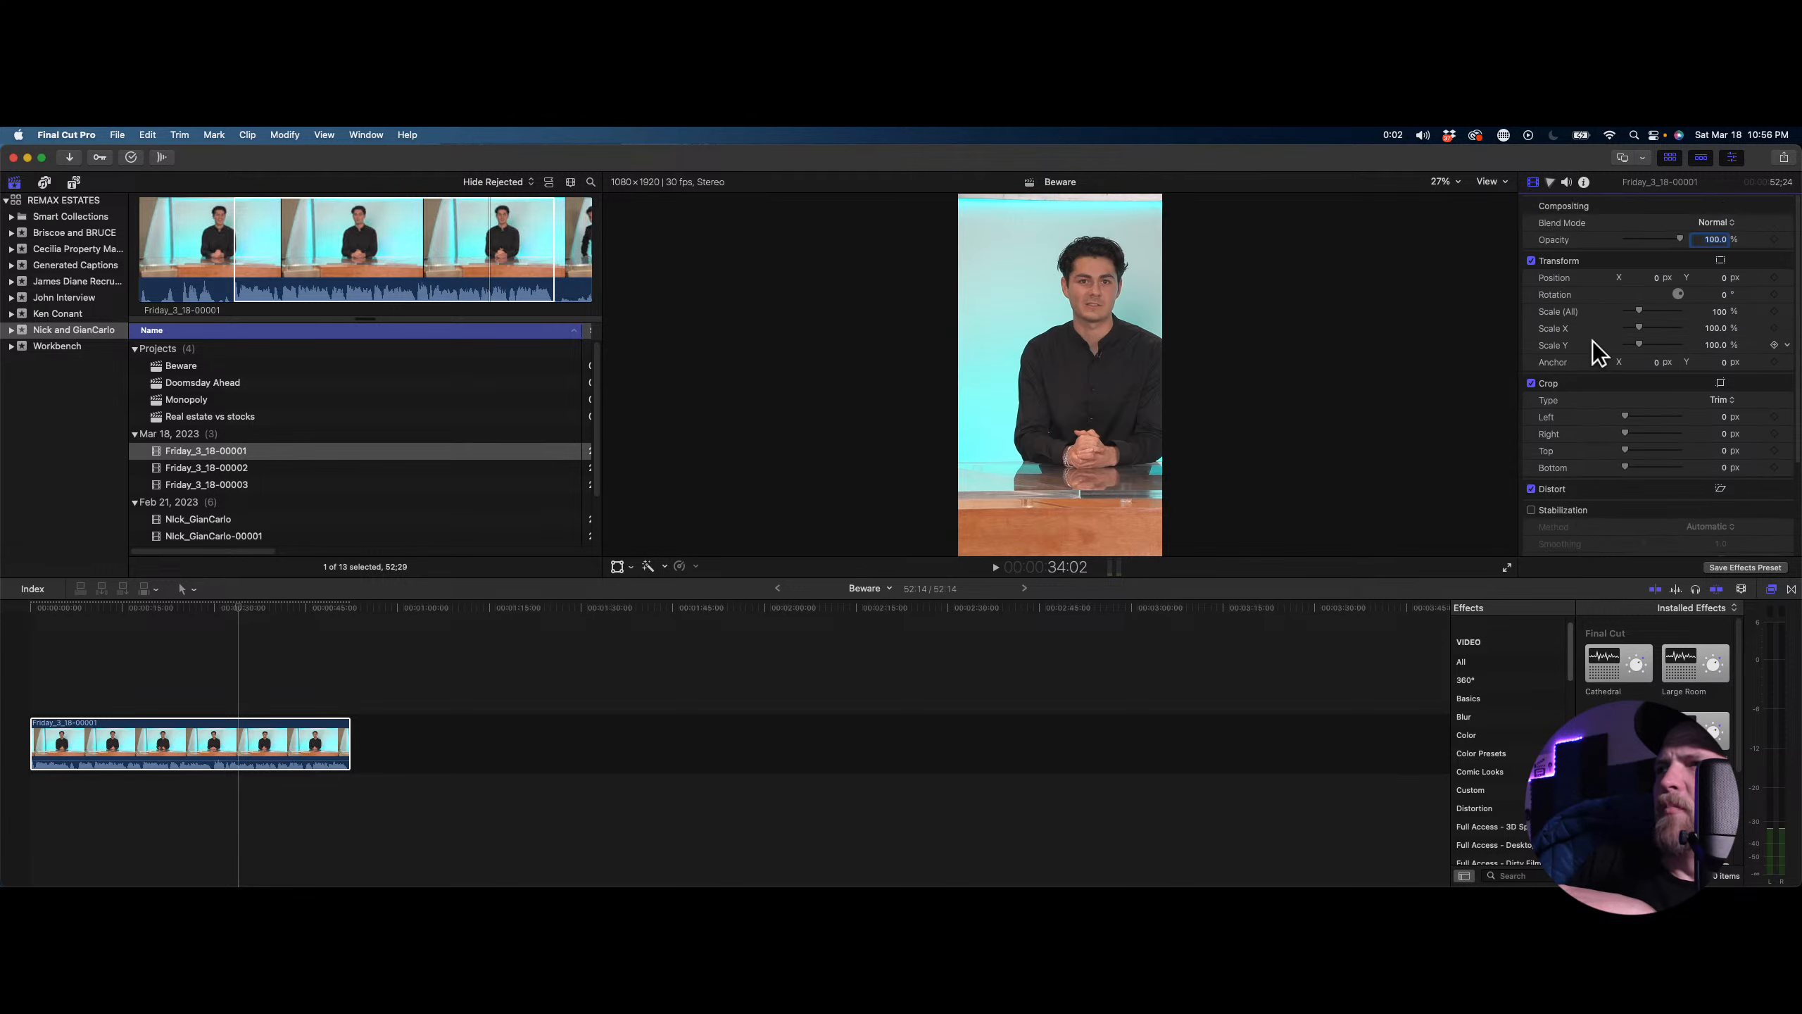
left_click_drag(1657, 276, 1658, 276)
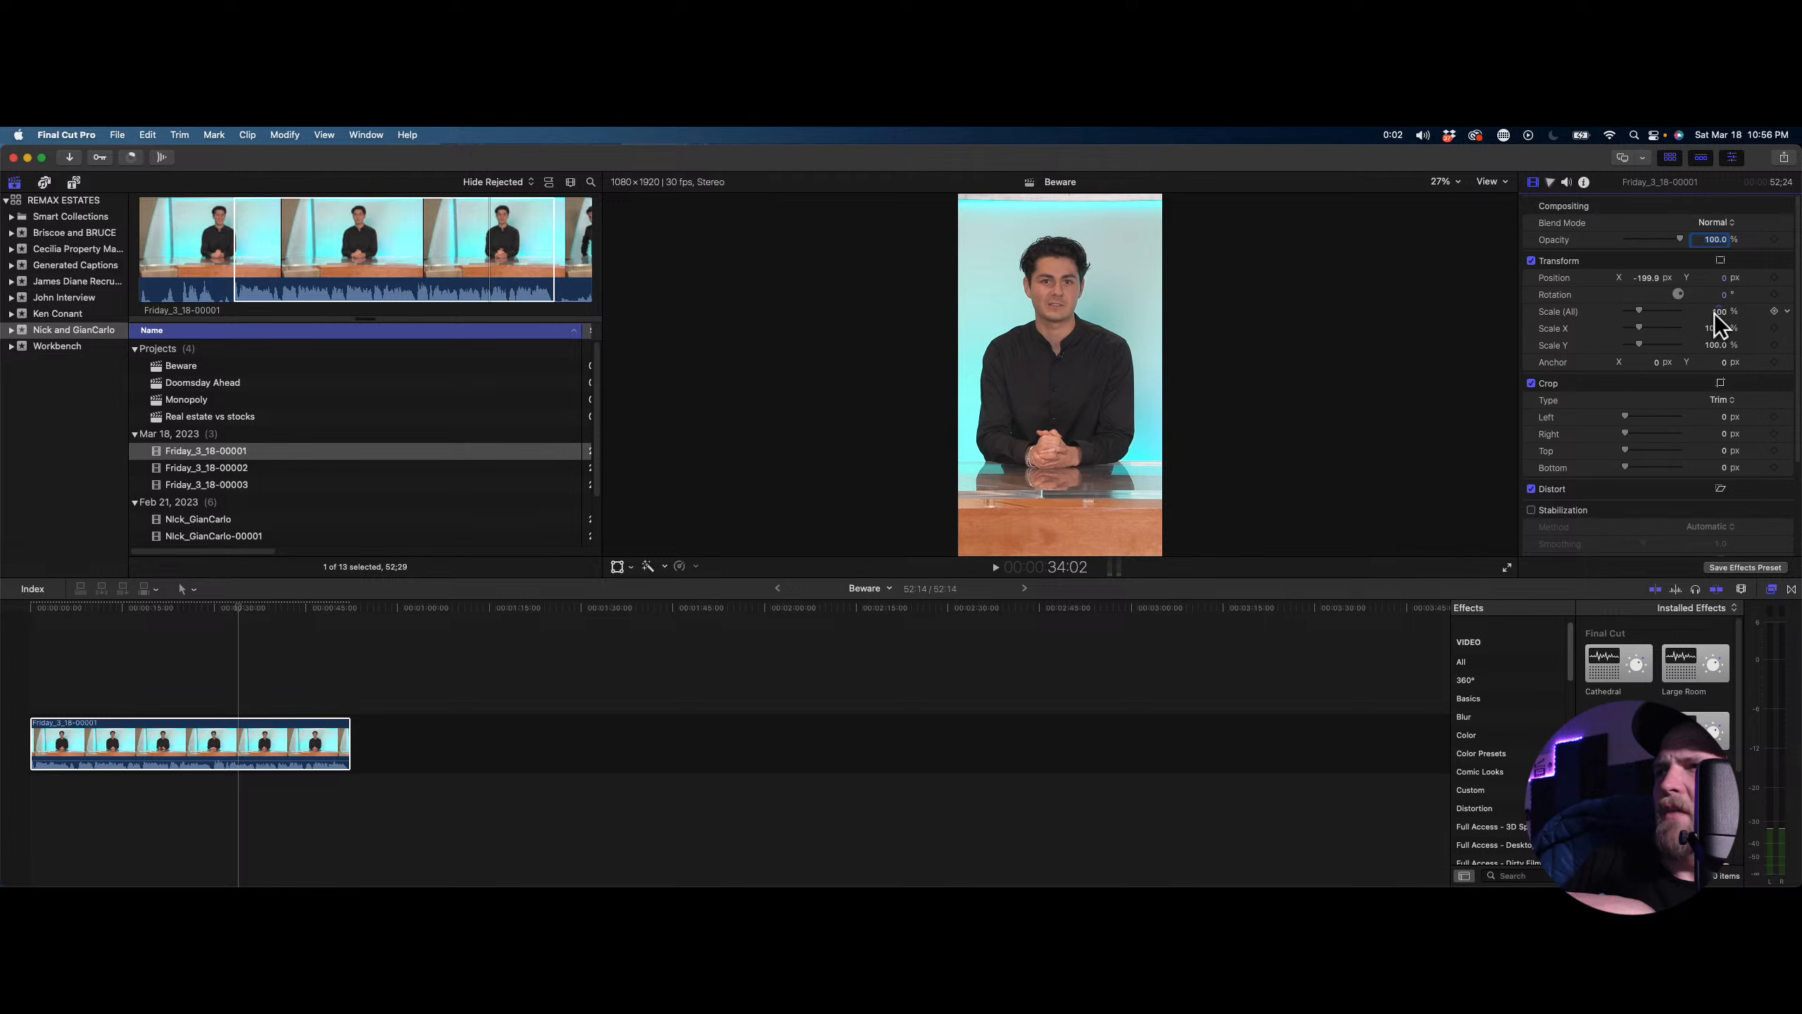
left_click_drag(1719, 313, 1722, 274)
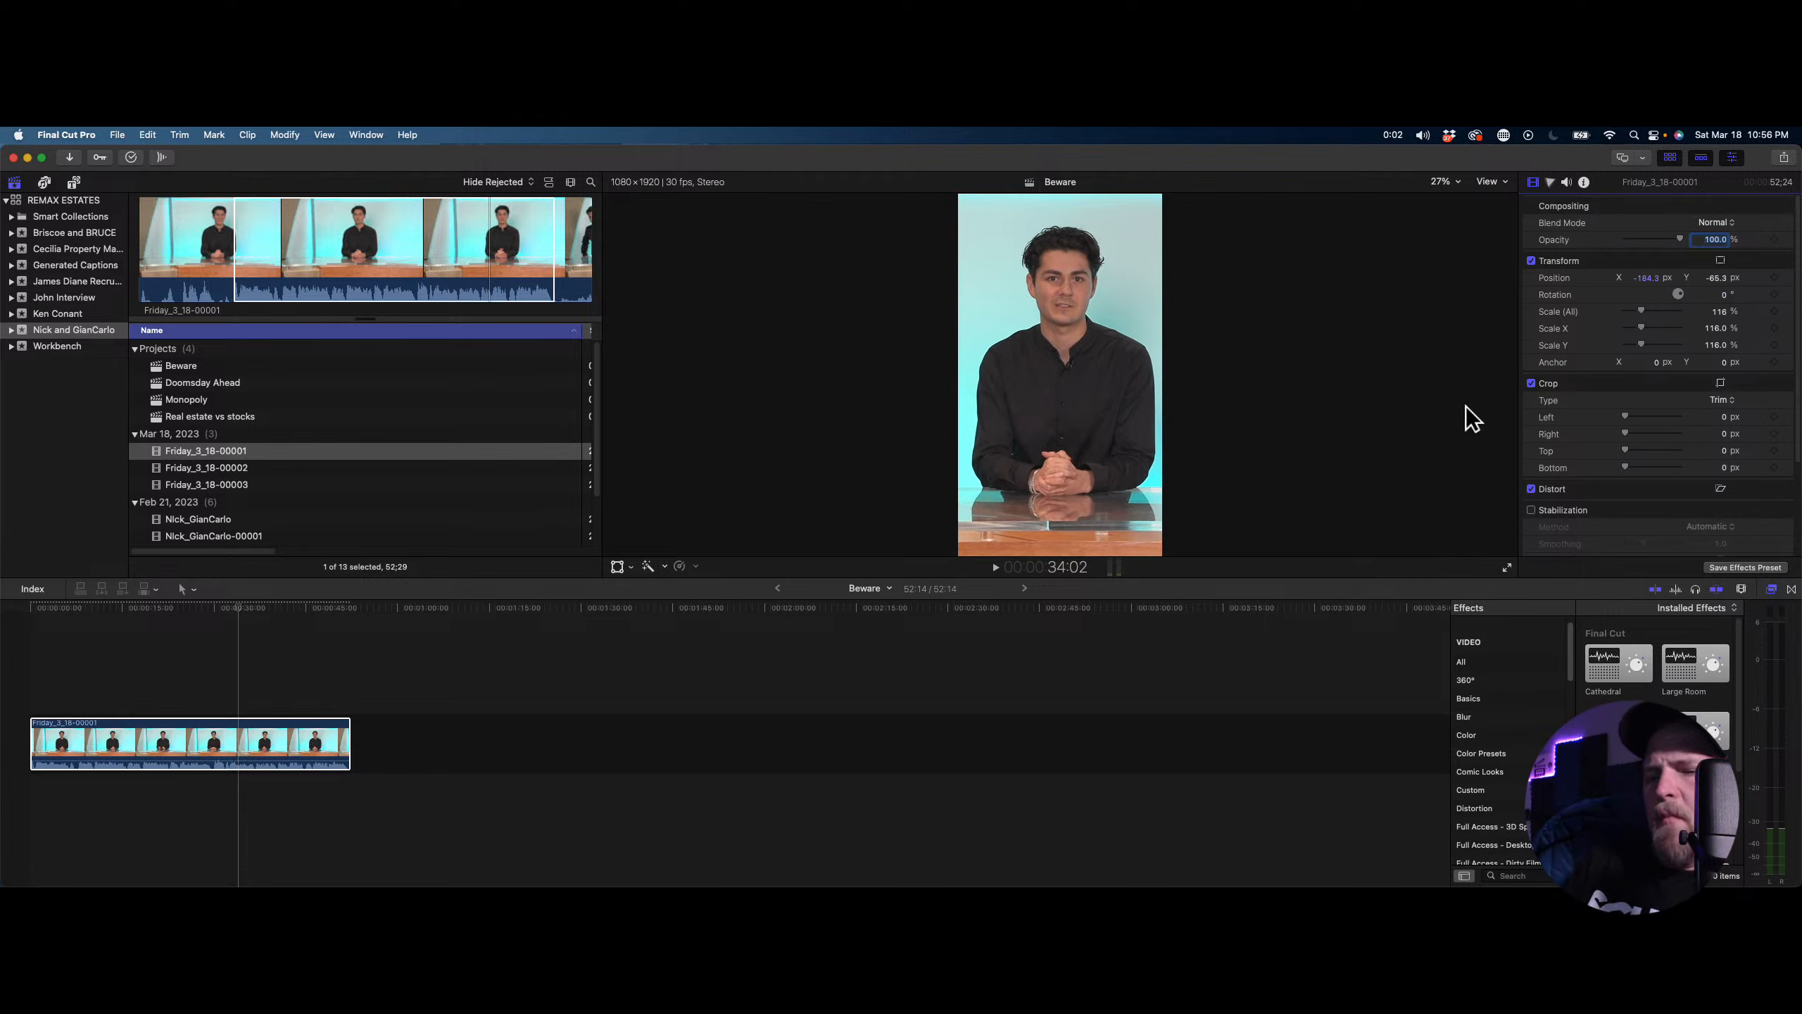
Switch to Finder and look through the 5-day-course folder inside Dropbox's OCS folder for the overlay safety zone image
key("super+Tab")
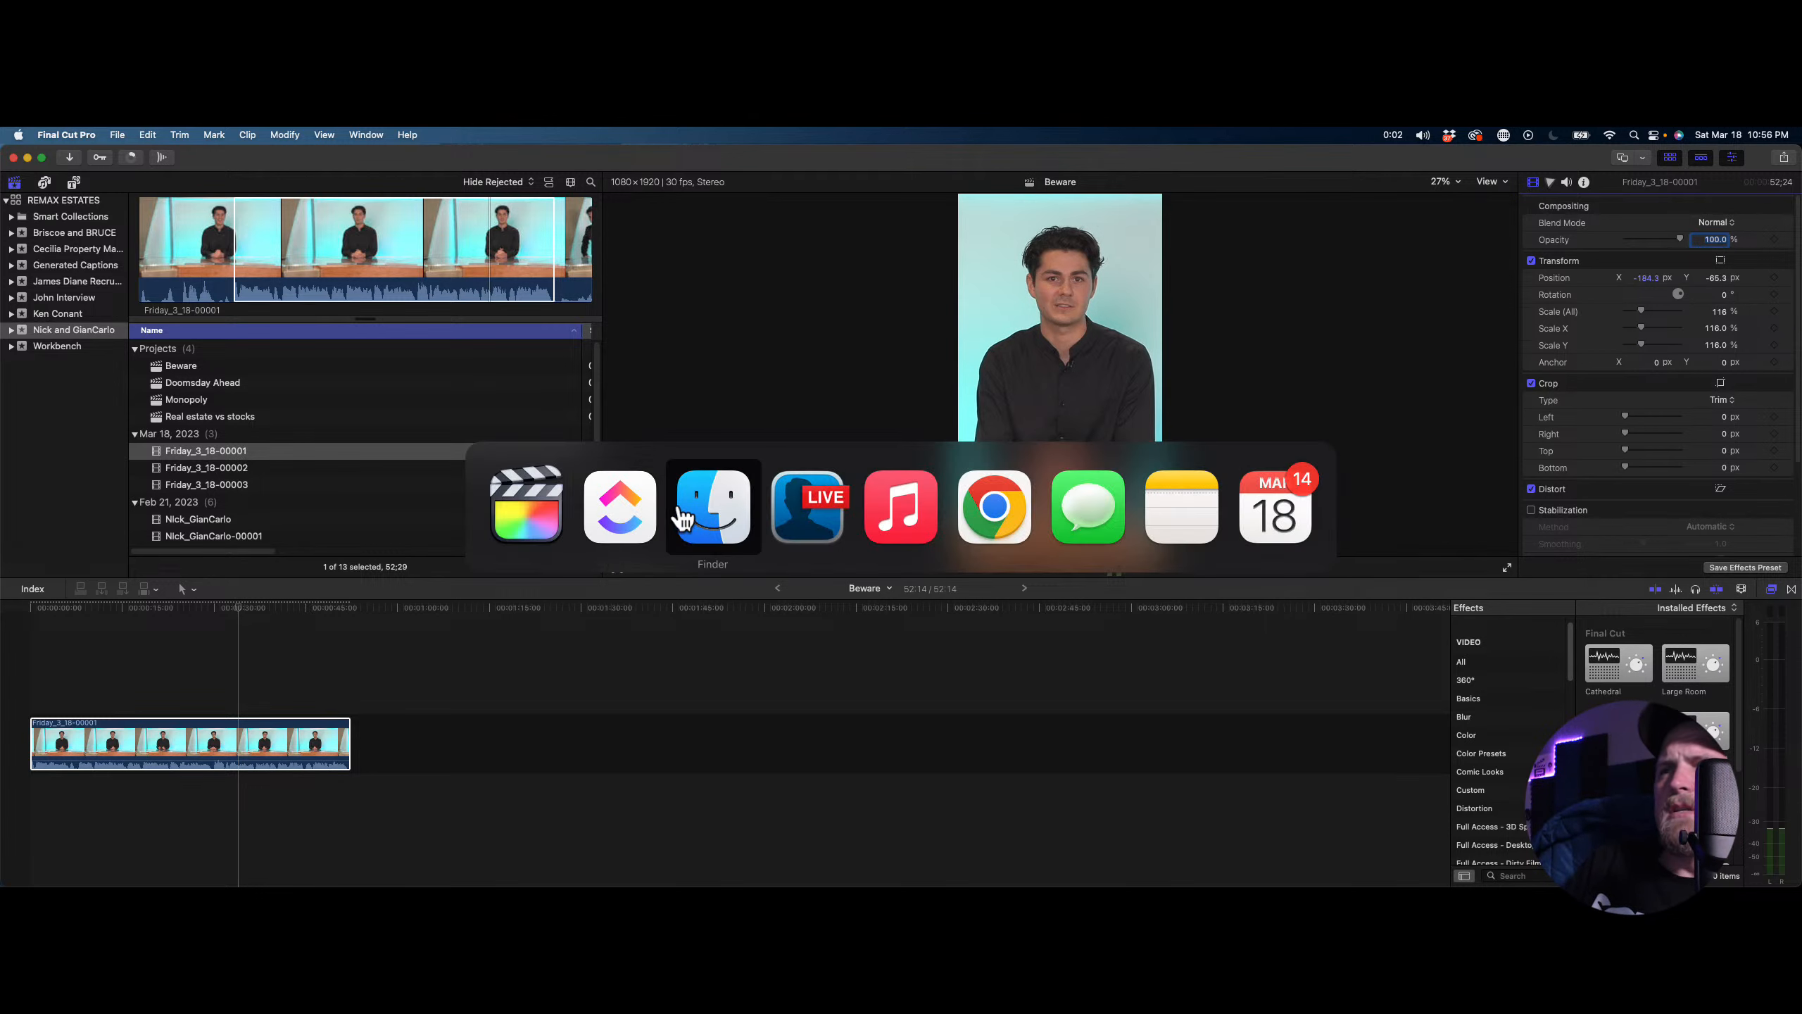
left_click(683, 518)
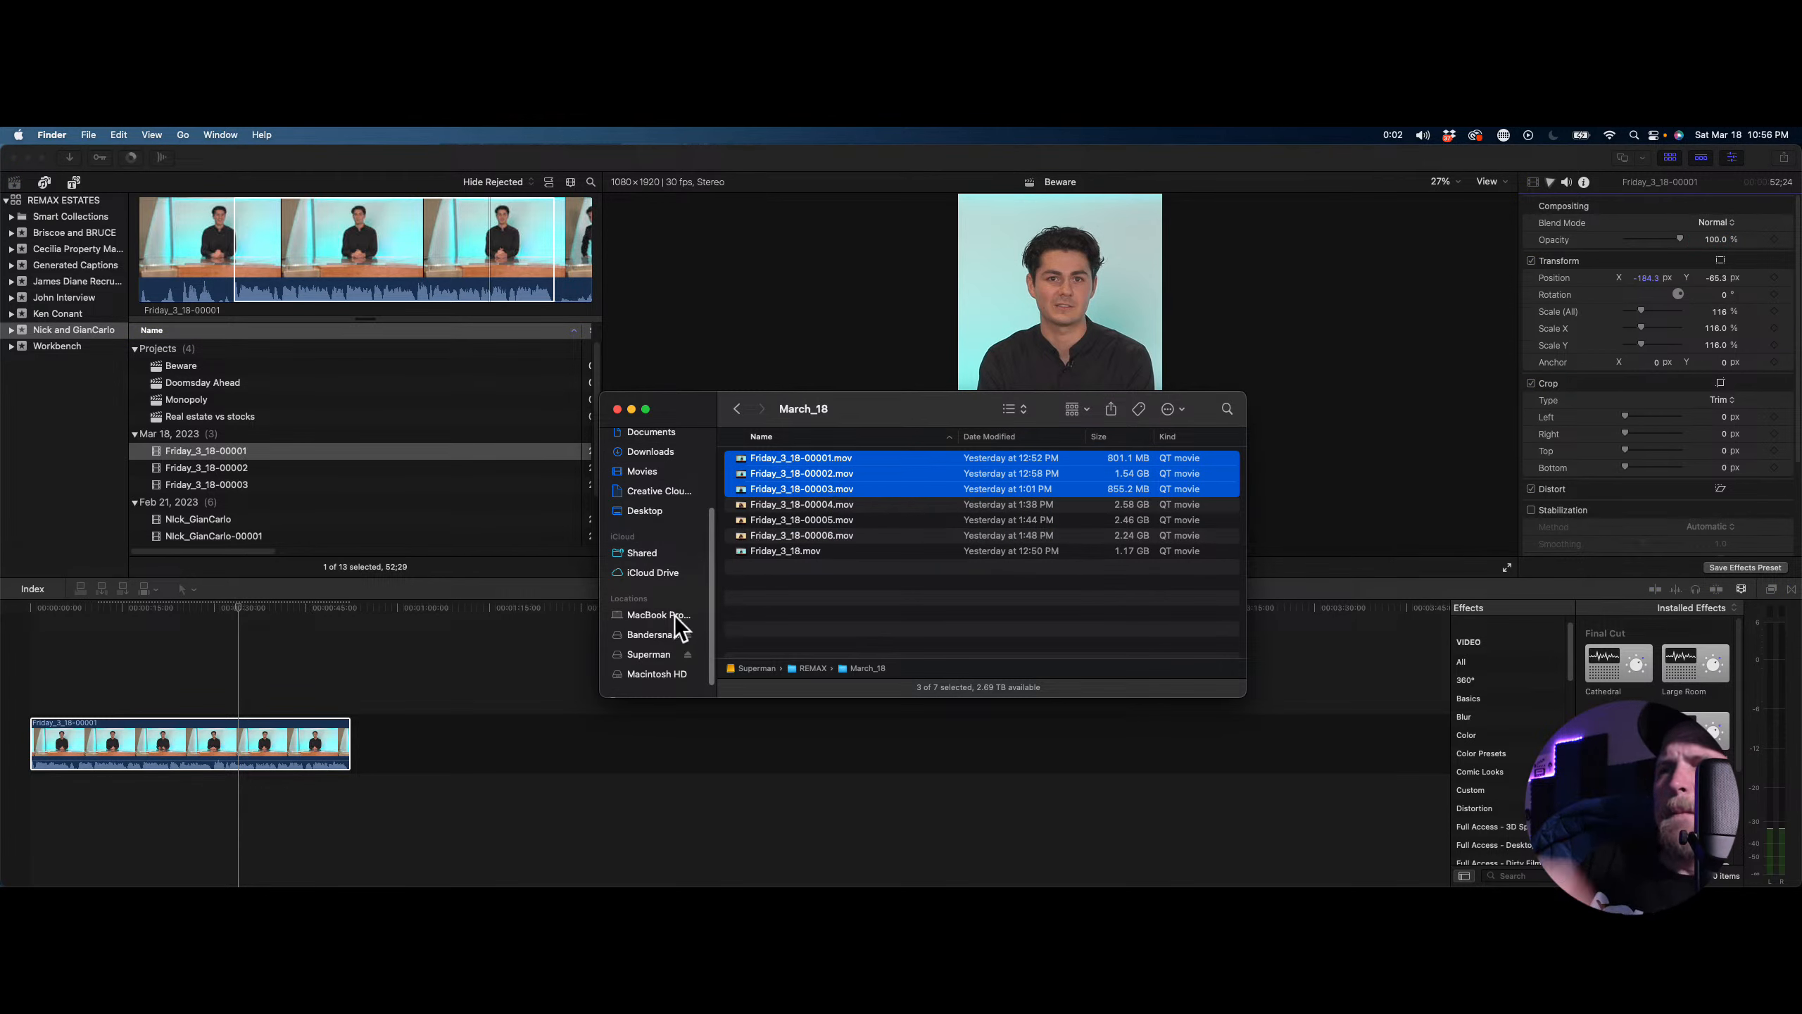
scroll(660, 642, "up", 2)
scroll(647, 497, "up", 3)
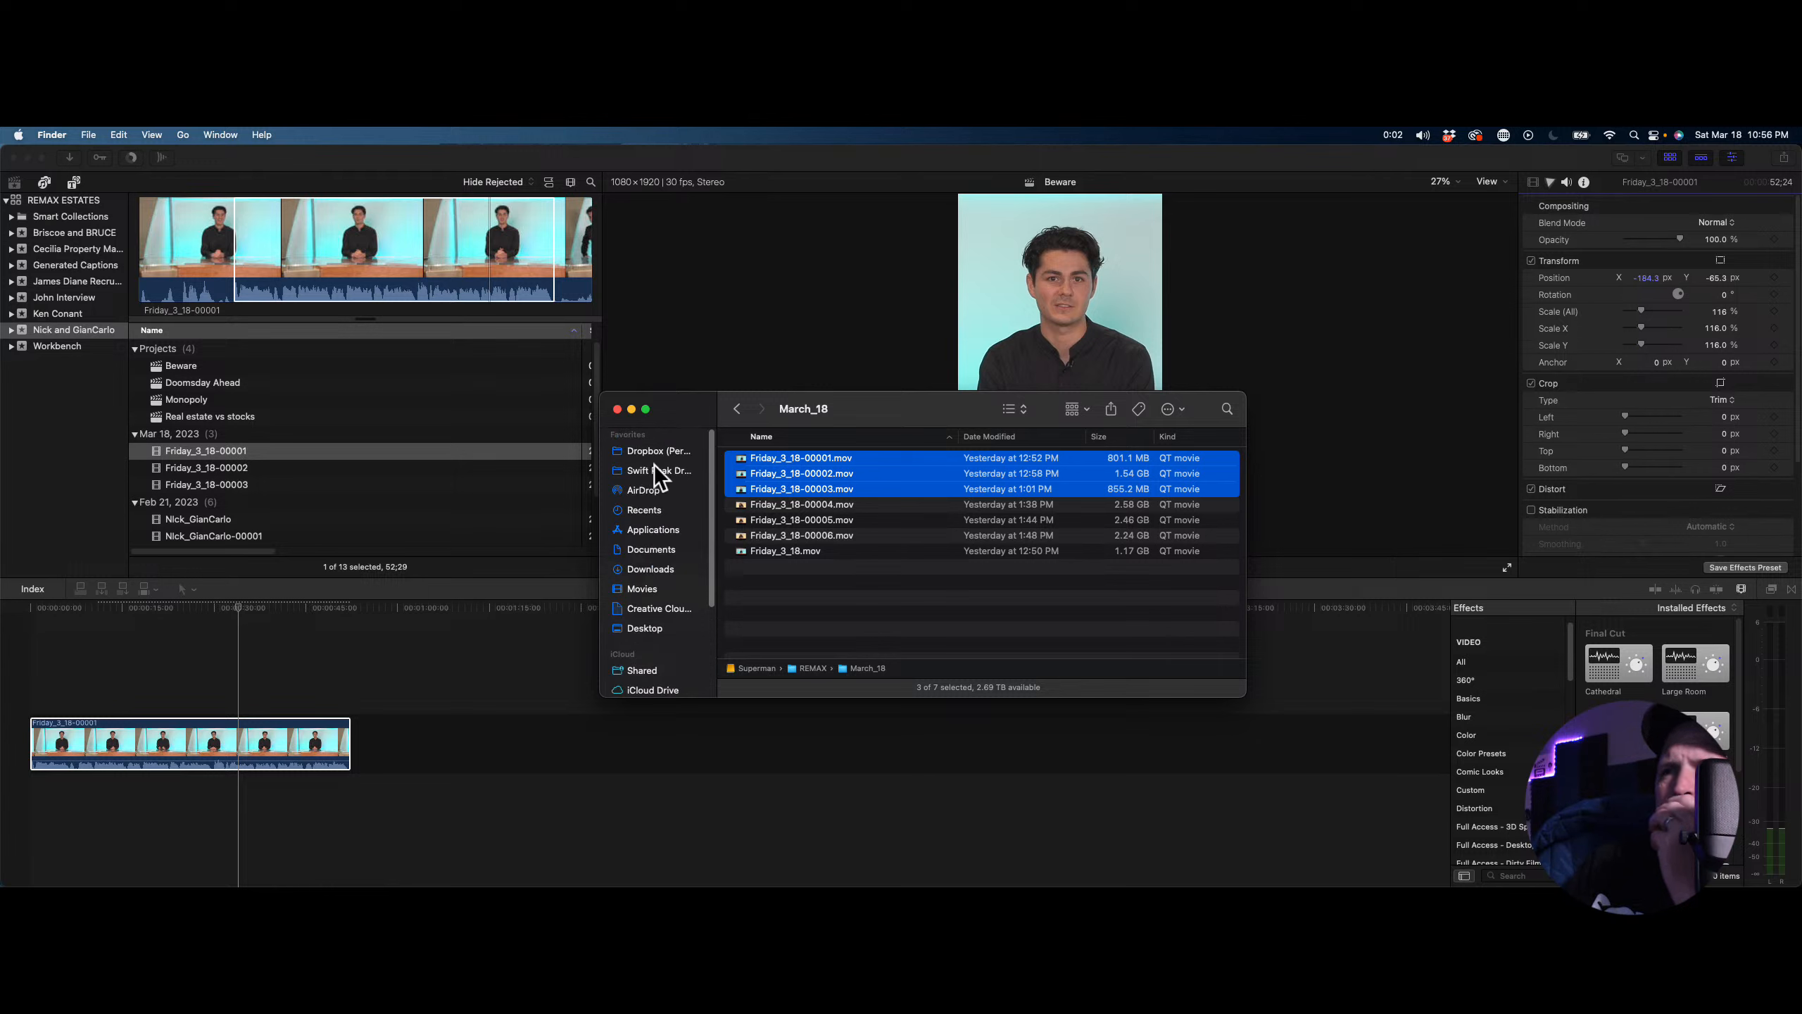
left_click(656, 451)
double_click(802, 490)
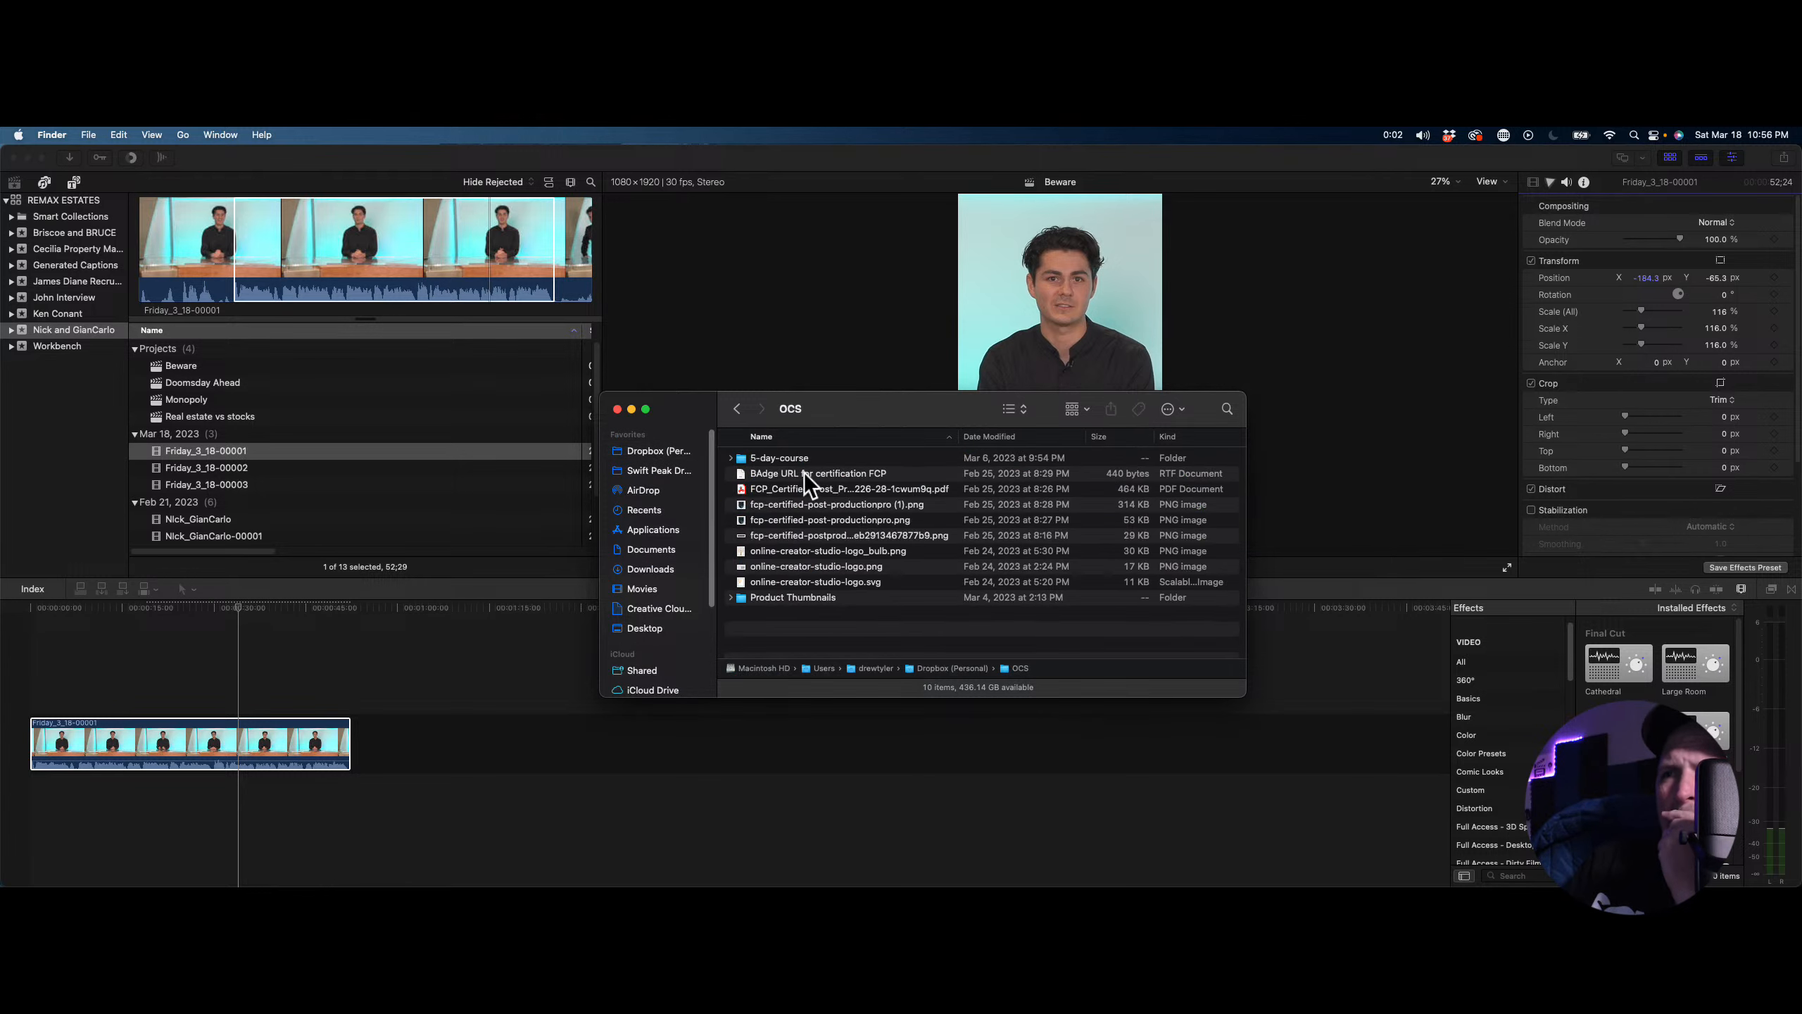
double_click(805, 459)
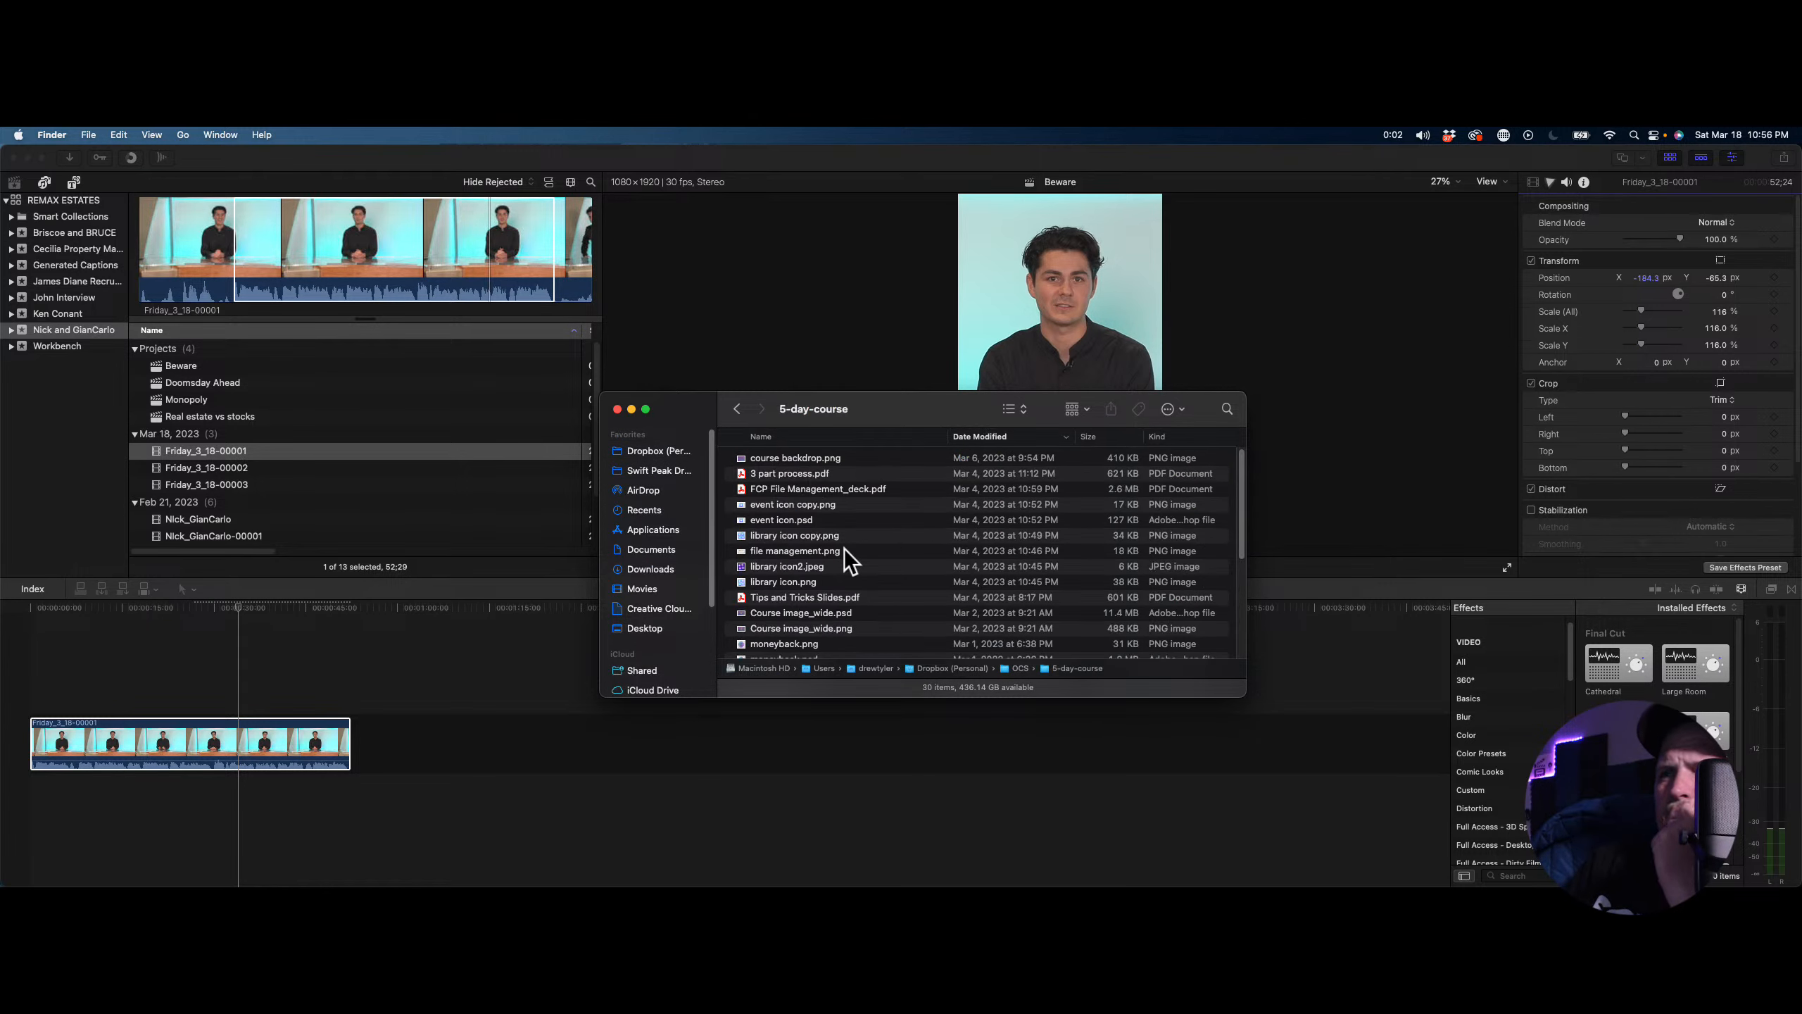
scroll(845, 552, "down", 5)
scroll(849, 526, "up", 3)
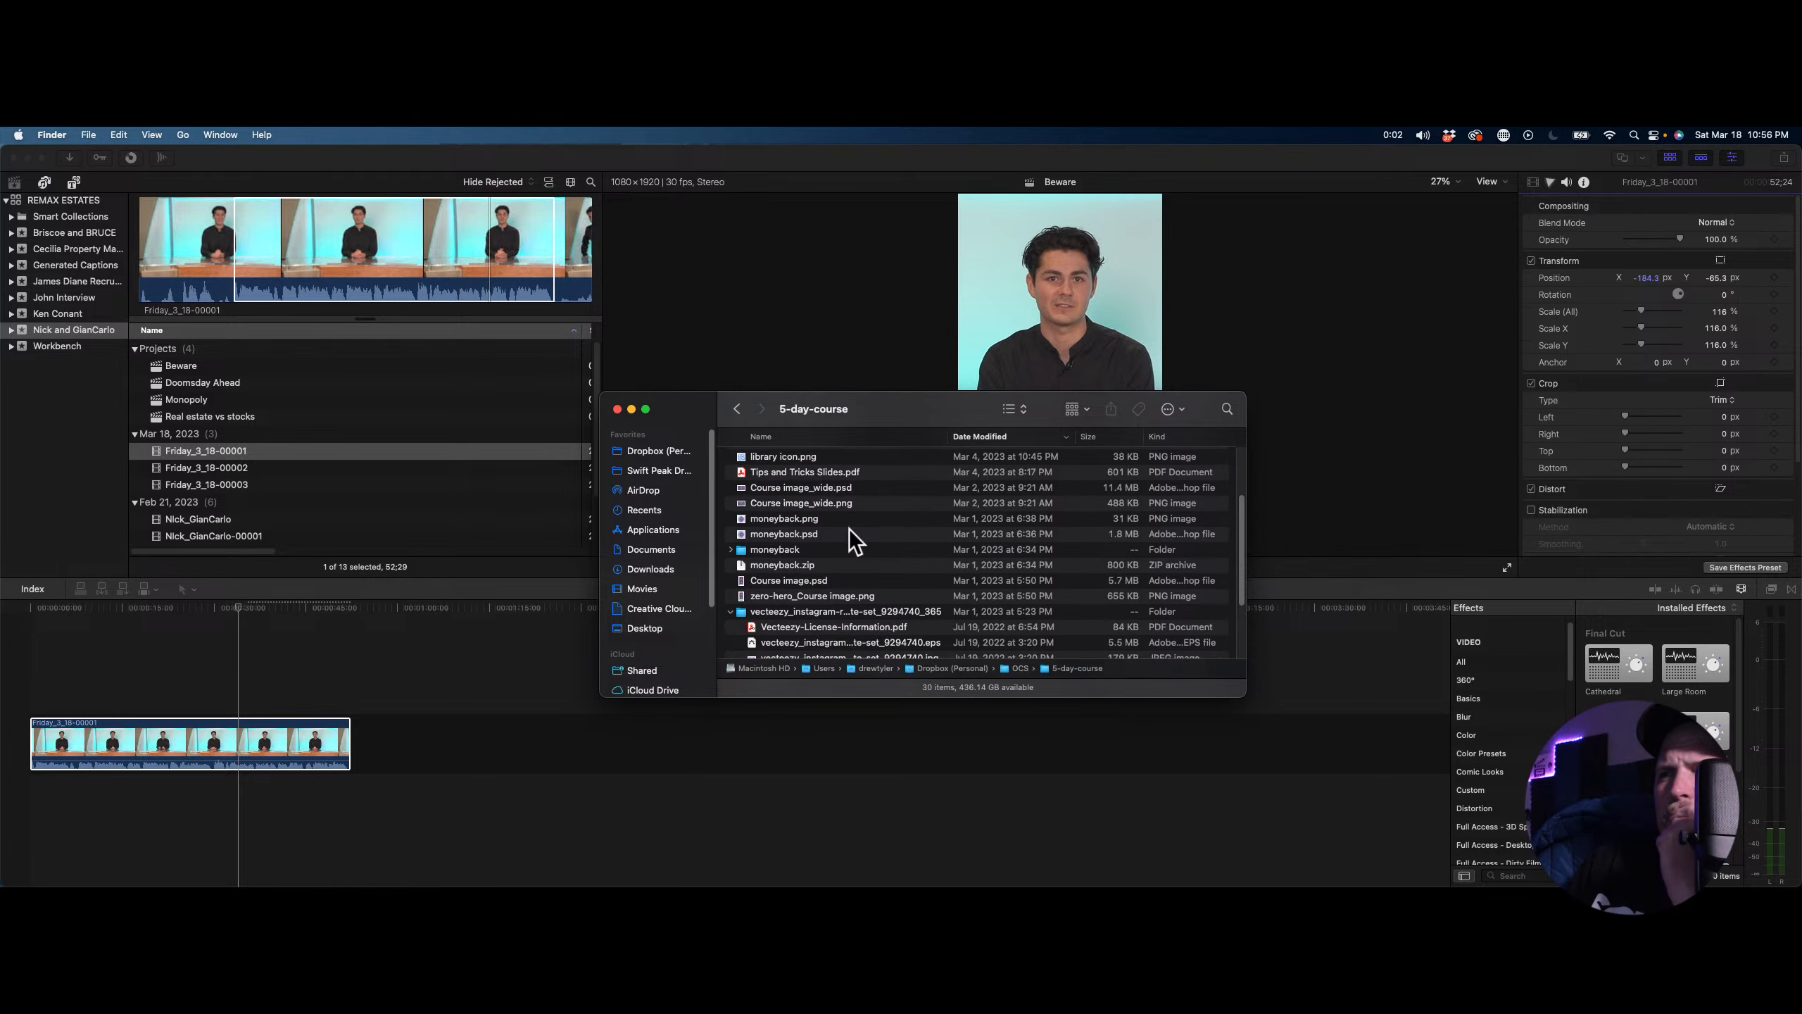
scroll(855, 540, "up", 3)
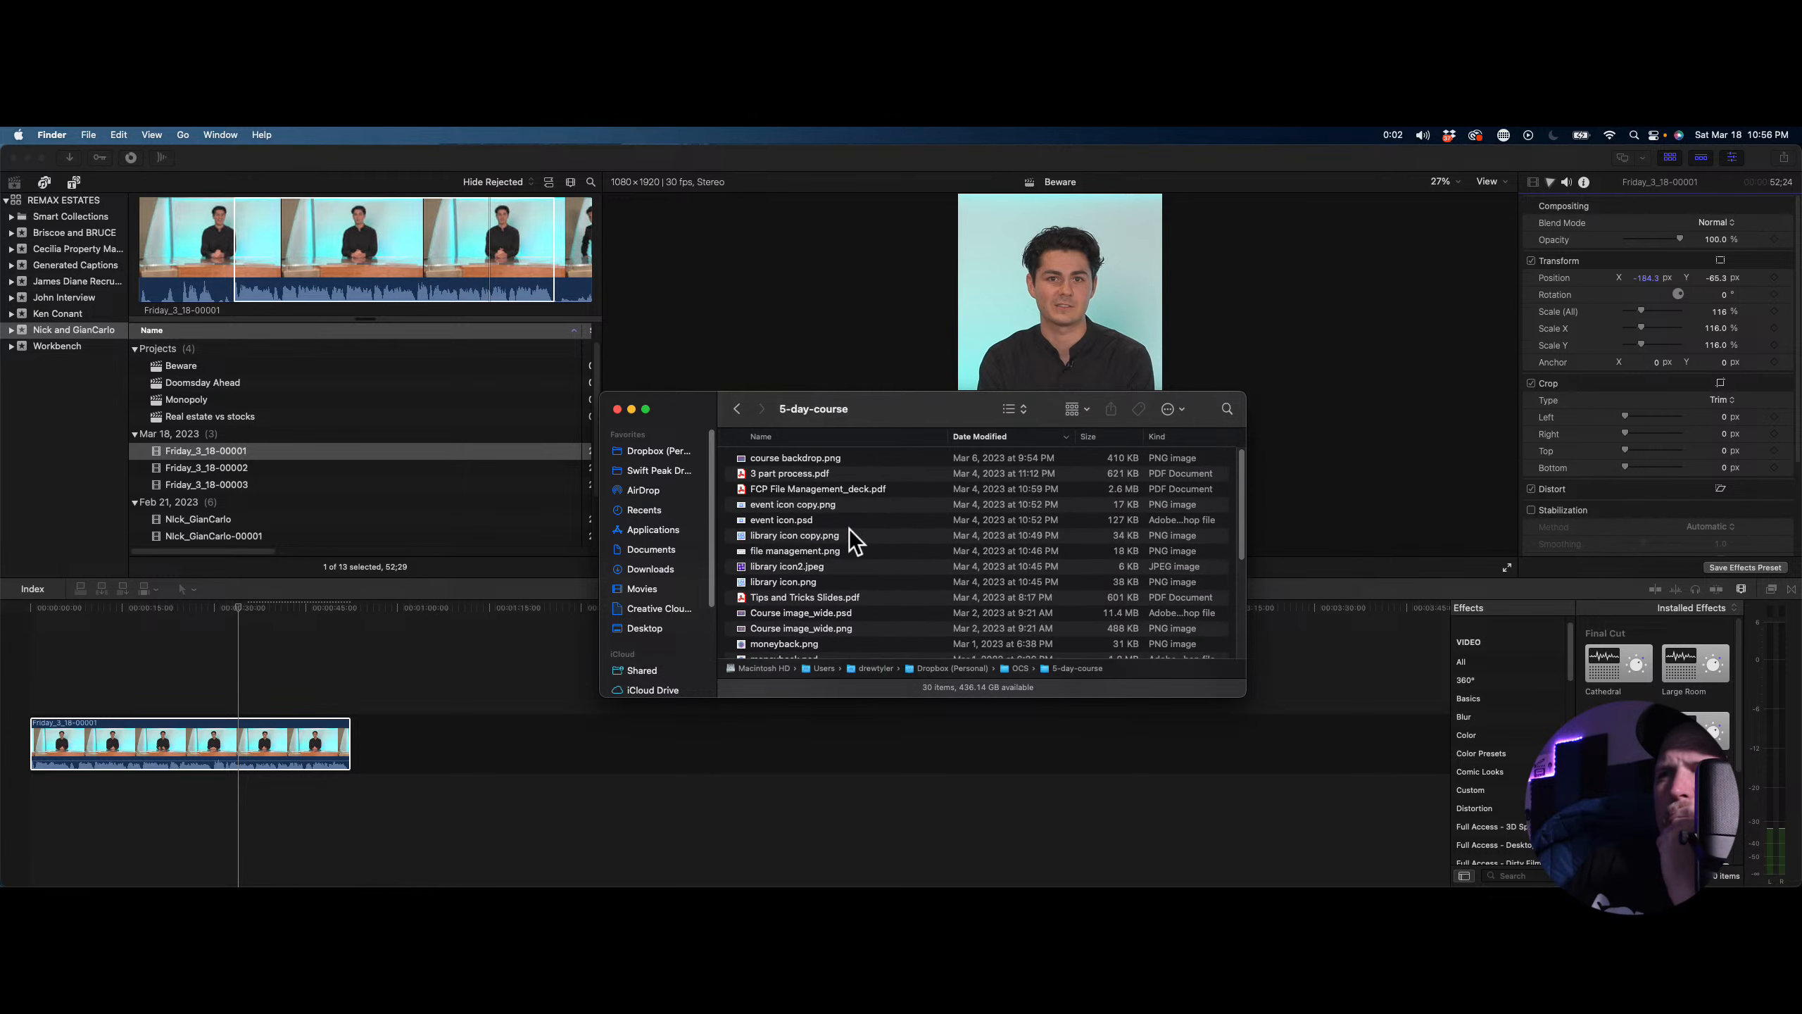
scroll(849, 530, "down", 5)
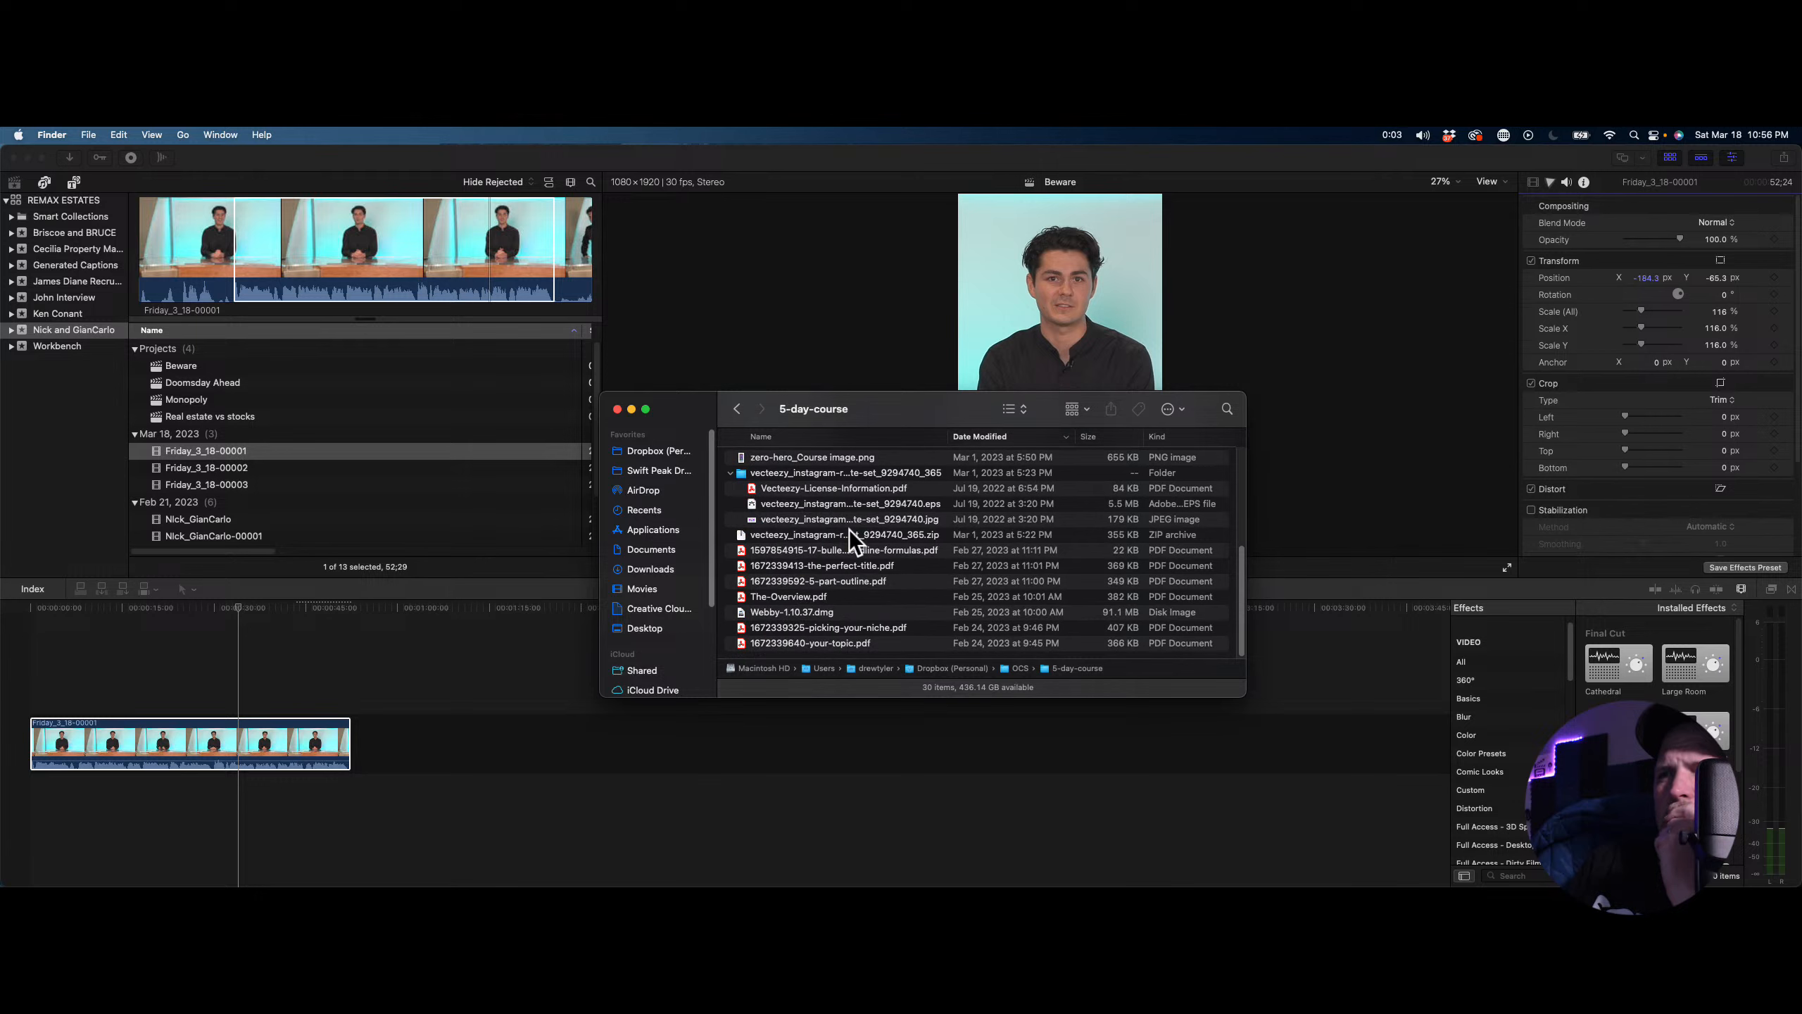
scroll(849, 530, "up", 5)
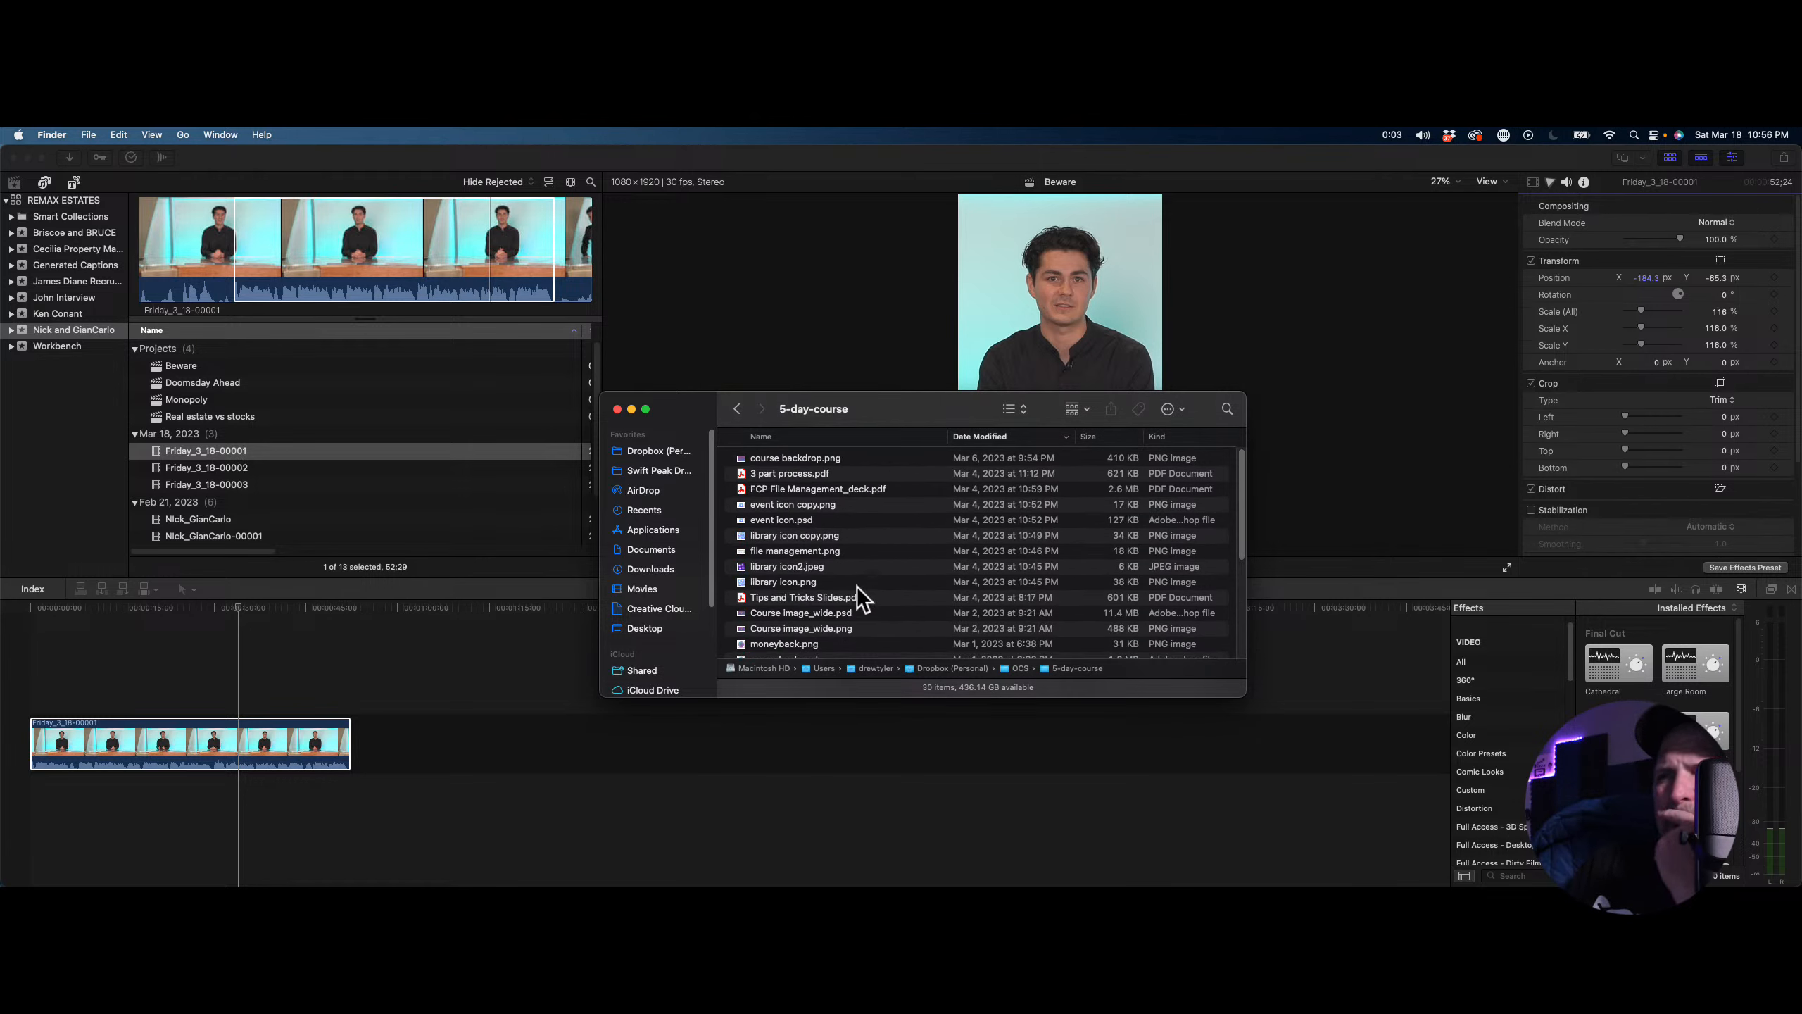
scroll(857, 587, "down", 3)
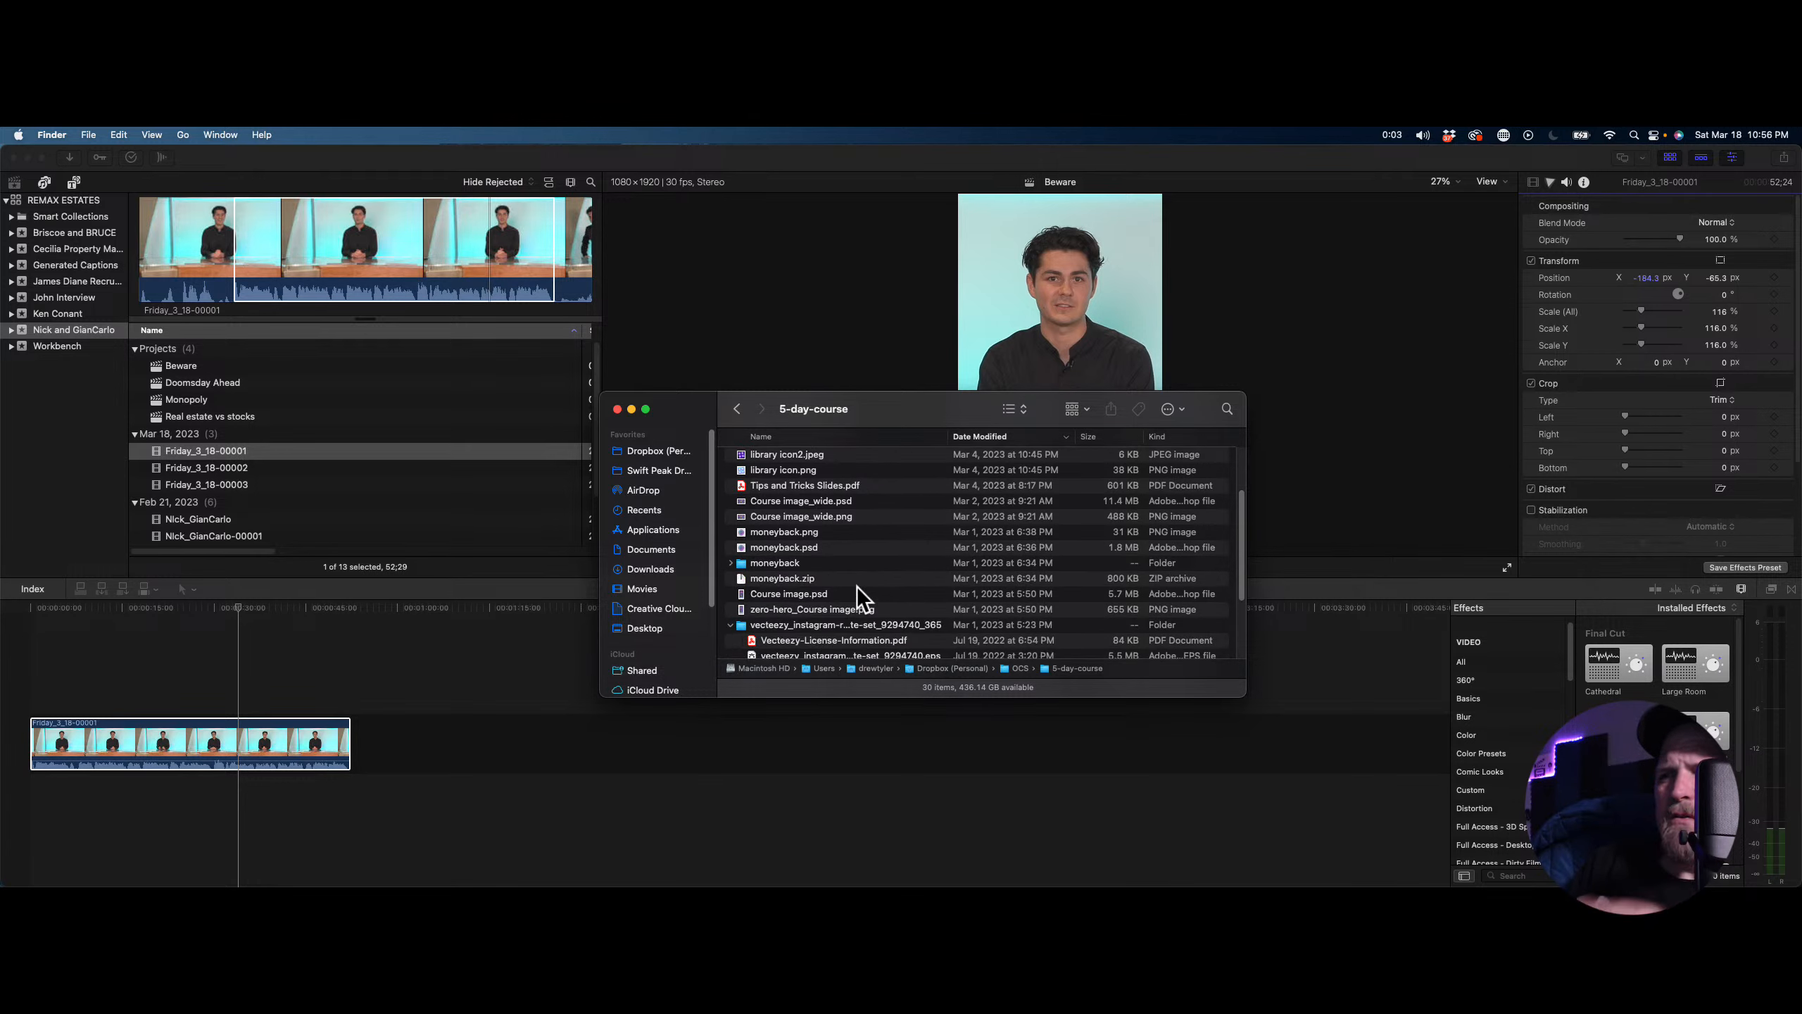
scroll(856, 587, "down", 4)
scroll(855, 585, "up", 6)
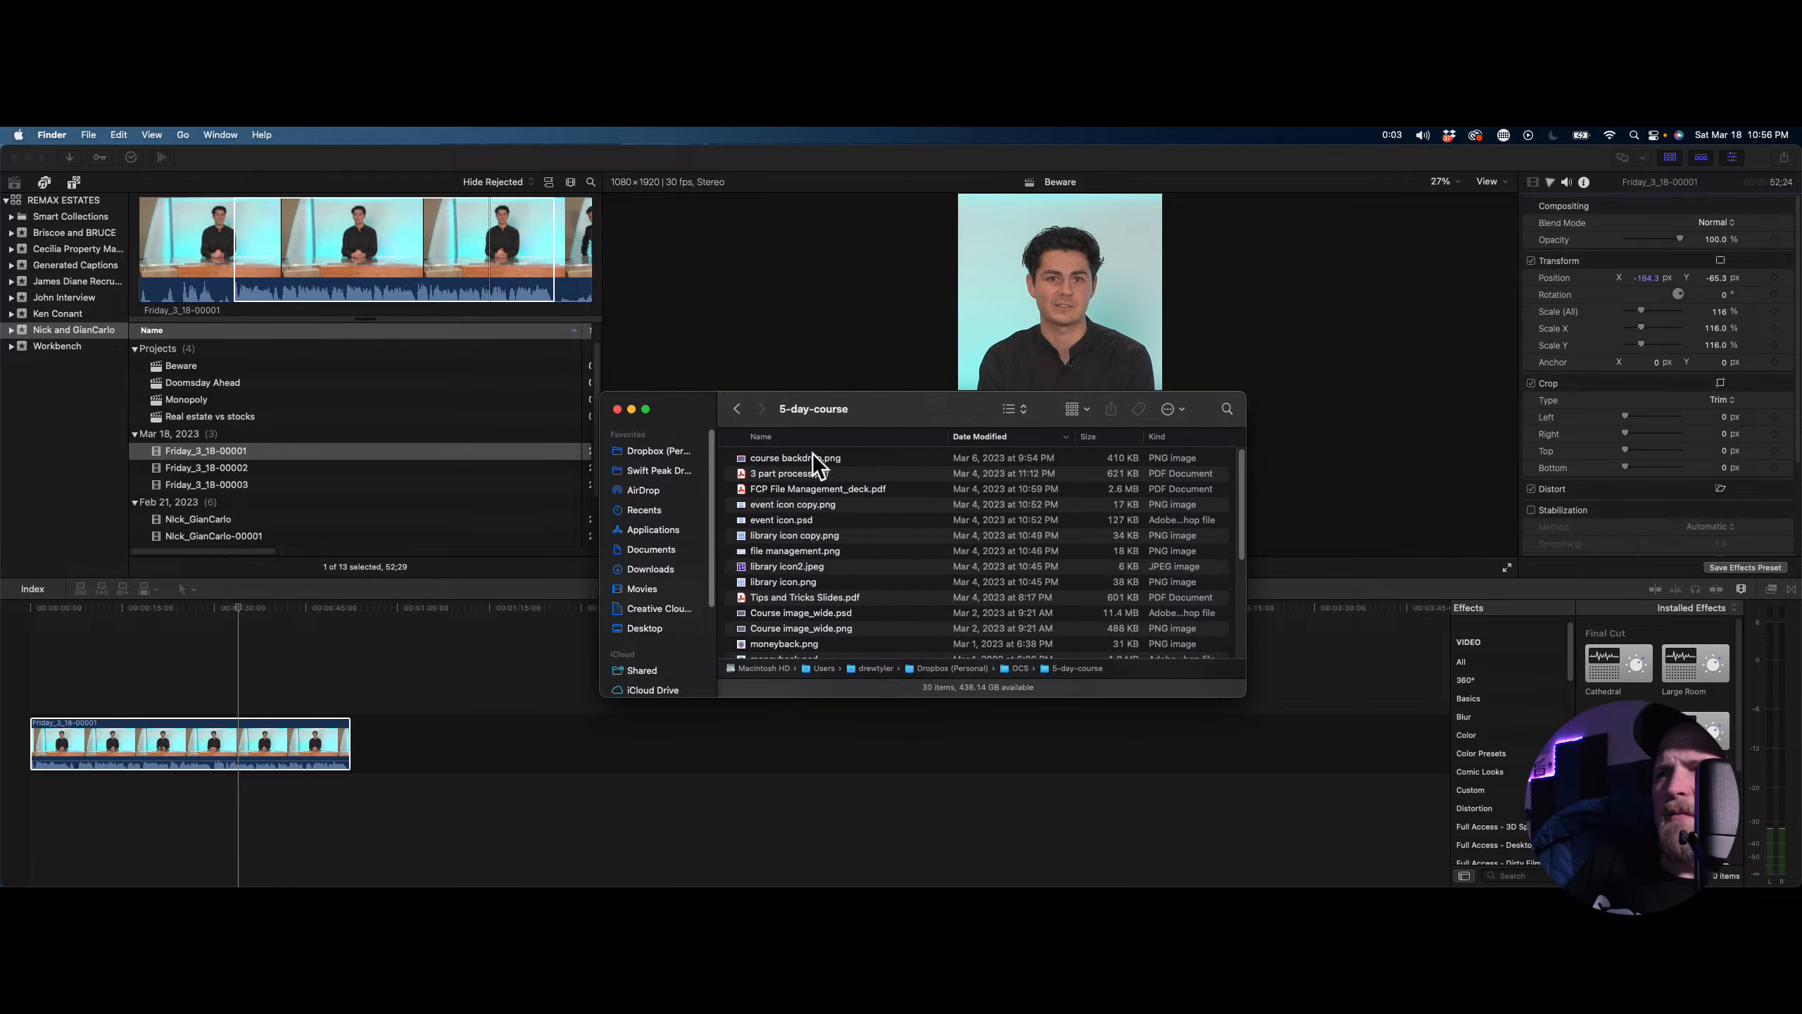
Check the Product Thumbnails folder in OCS and the Superman drive for the overlay safety zone image
left_click(738, 410)
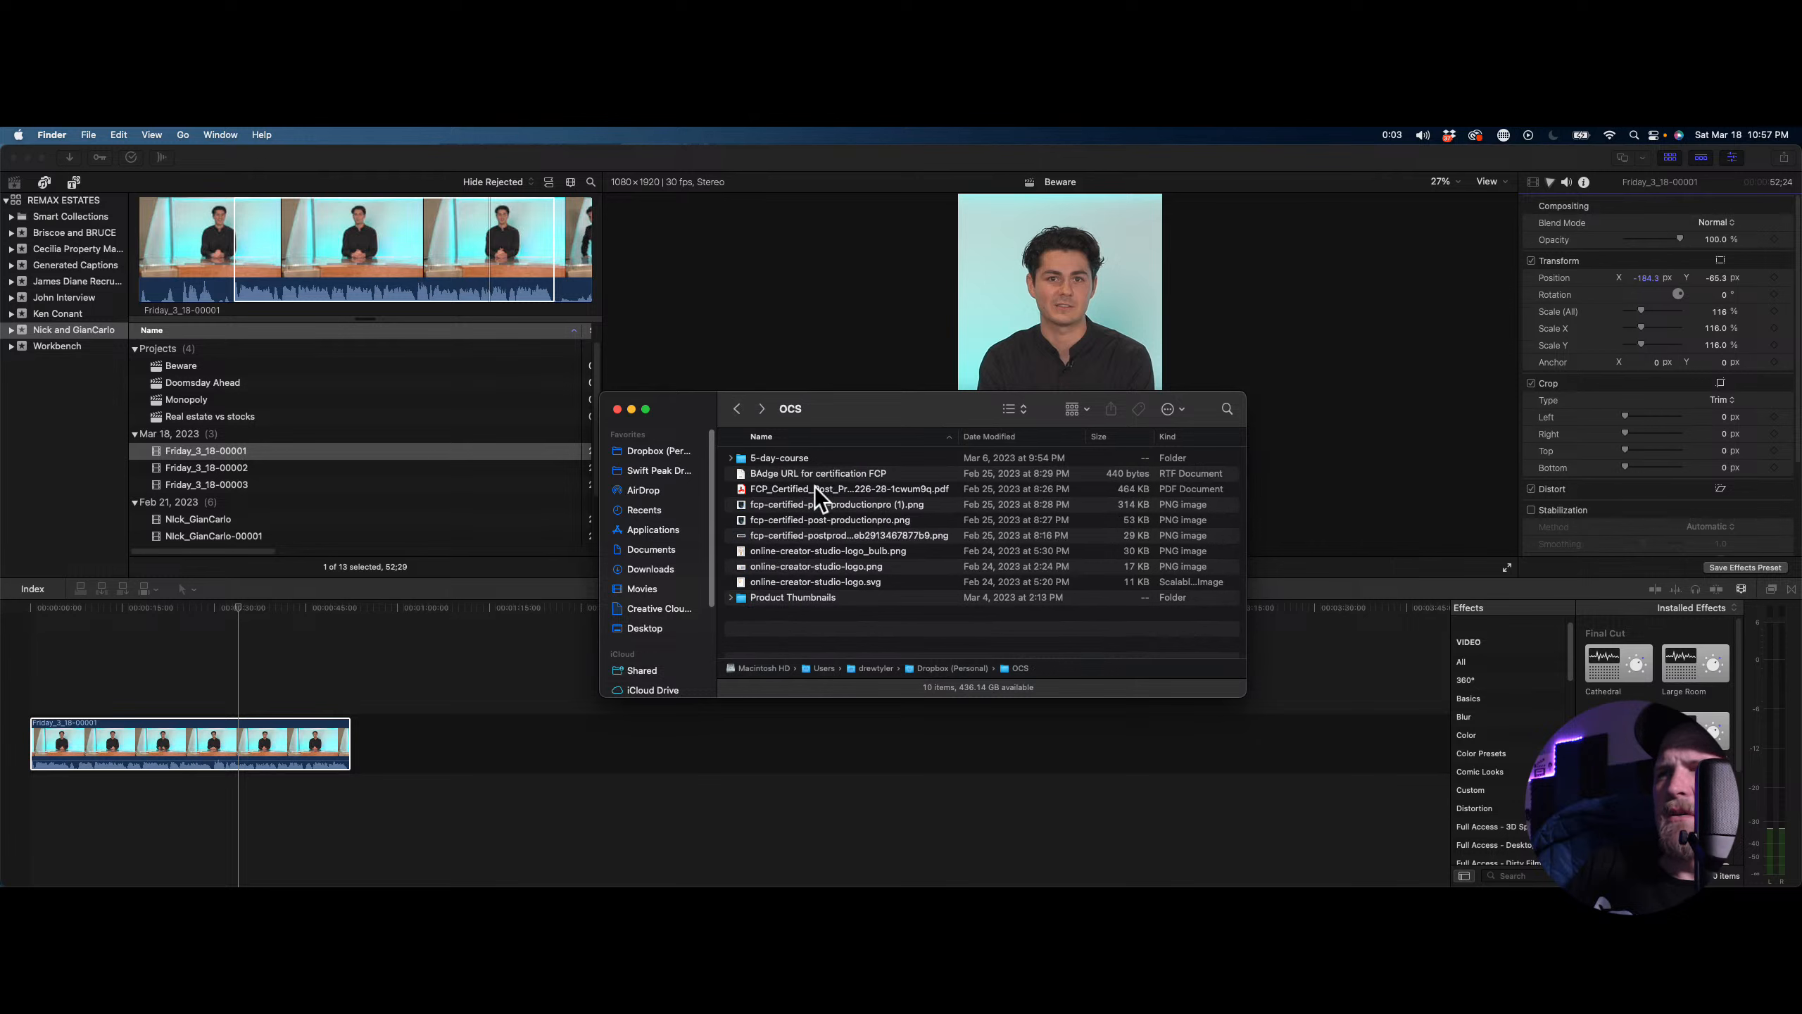
double_click(816, 598)
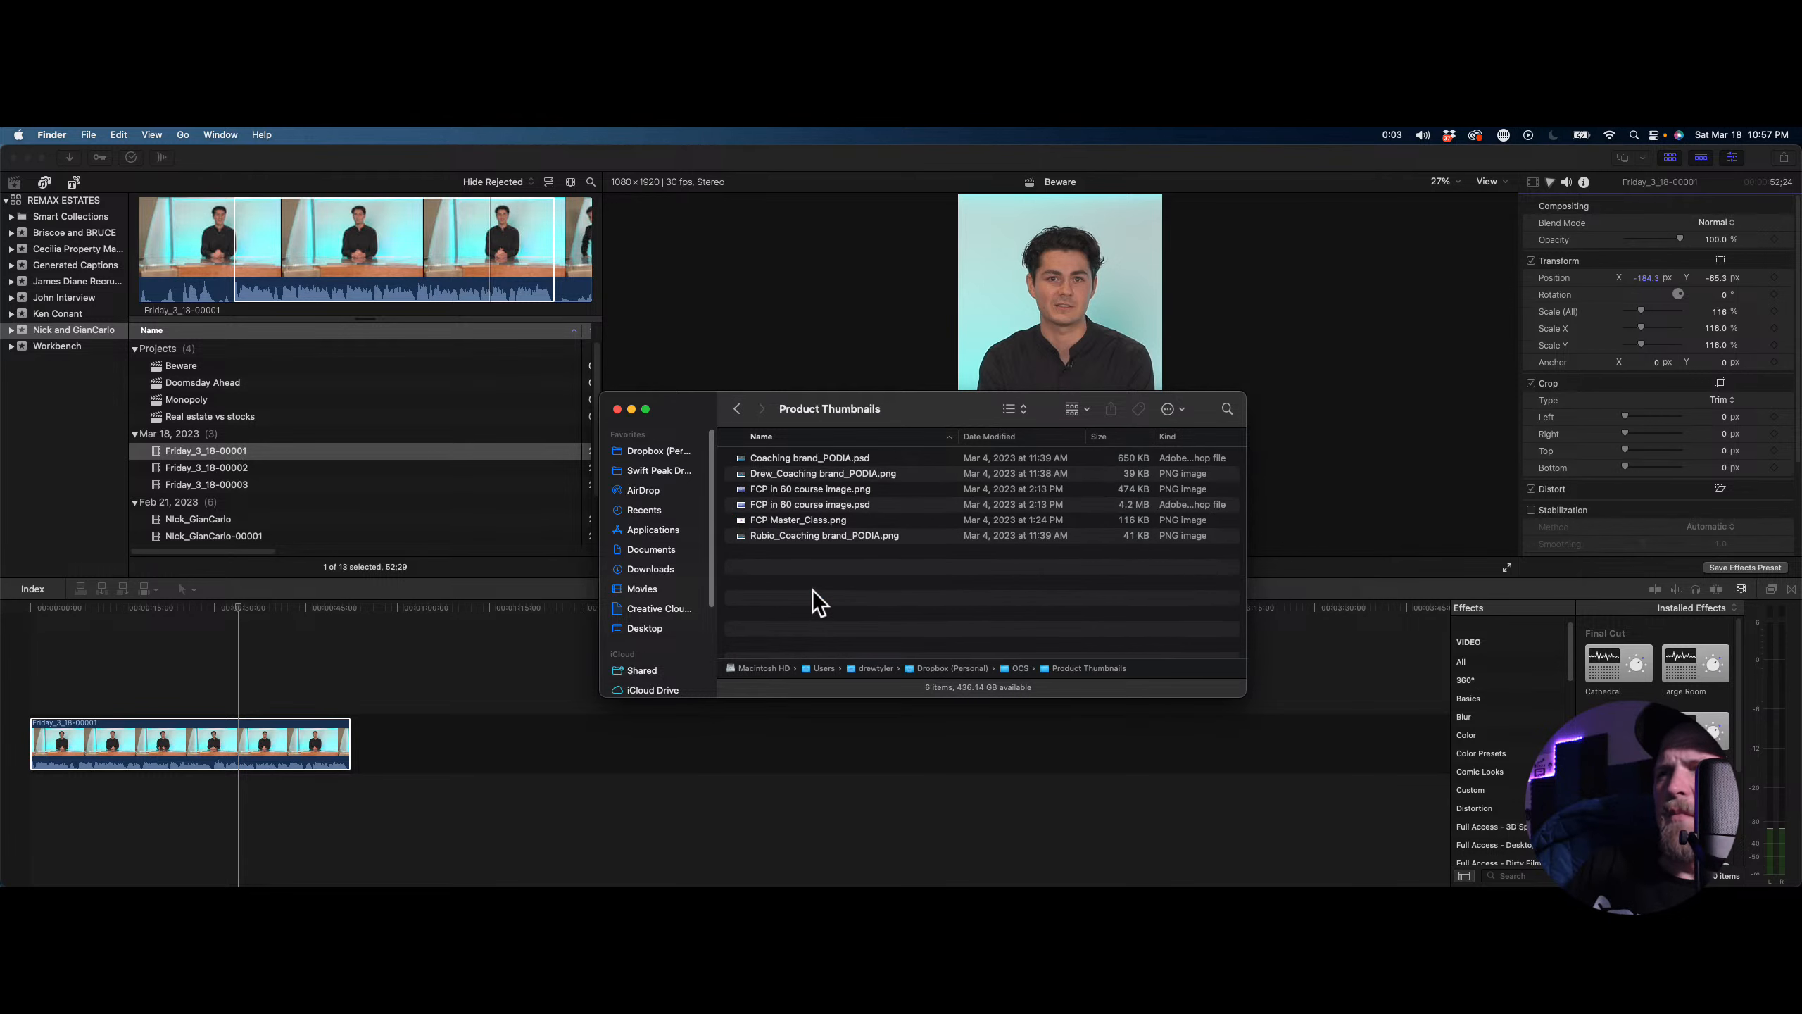
left_click(738, 410)
scroll(657, 637, "down", 5)
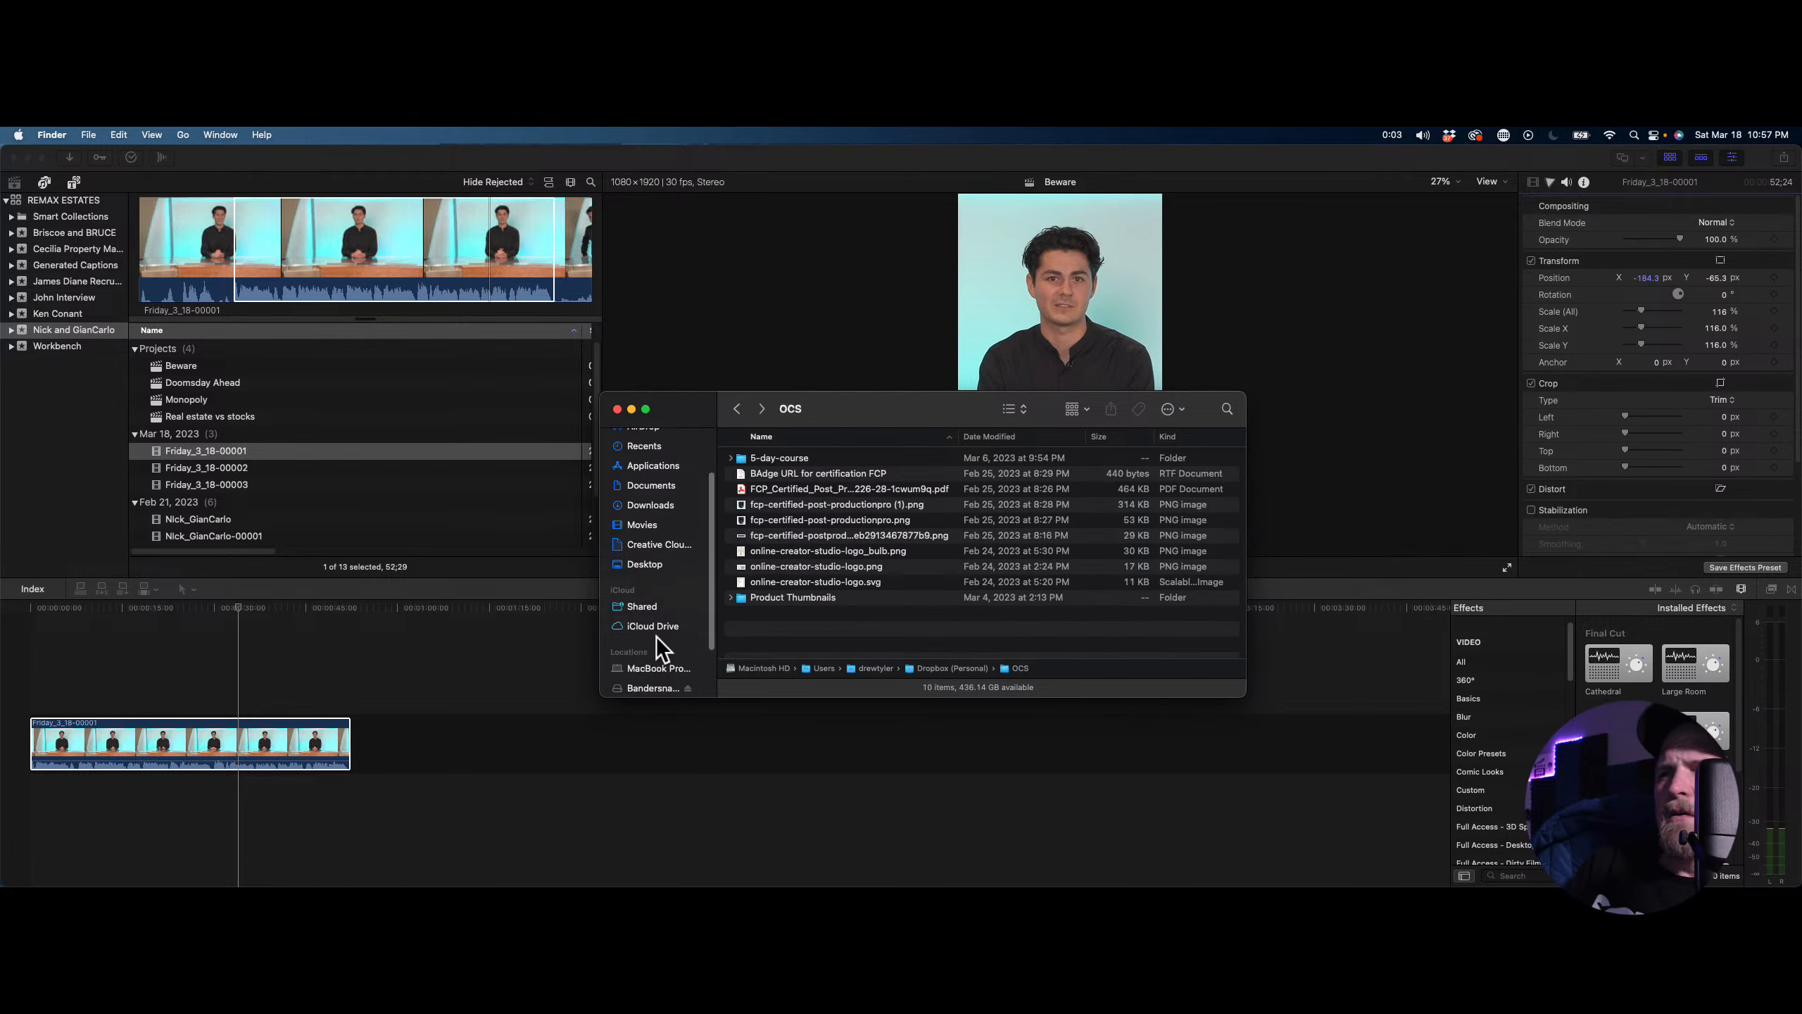
left_click(649, 639)
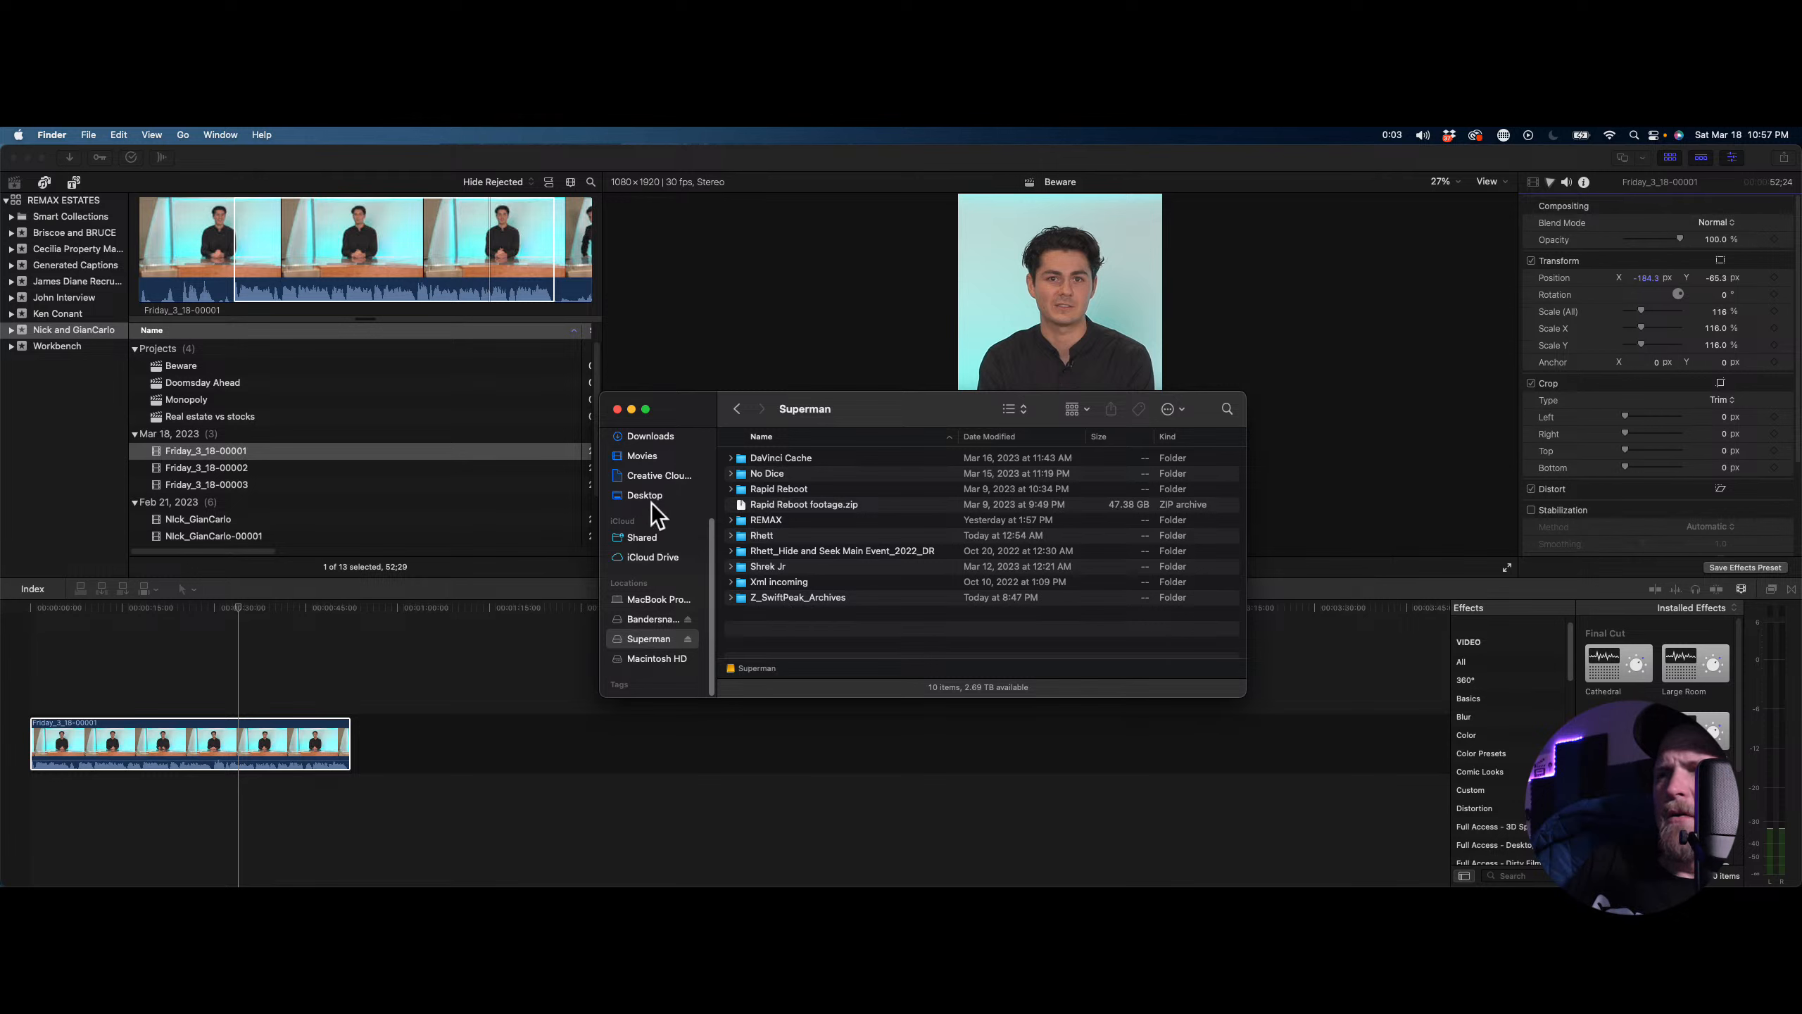
Sort the Movies folder by date modified and look through its ZeroHero Course folder
scroll(648, 490, "up", 1)
left_click(644, 466)
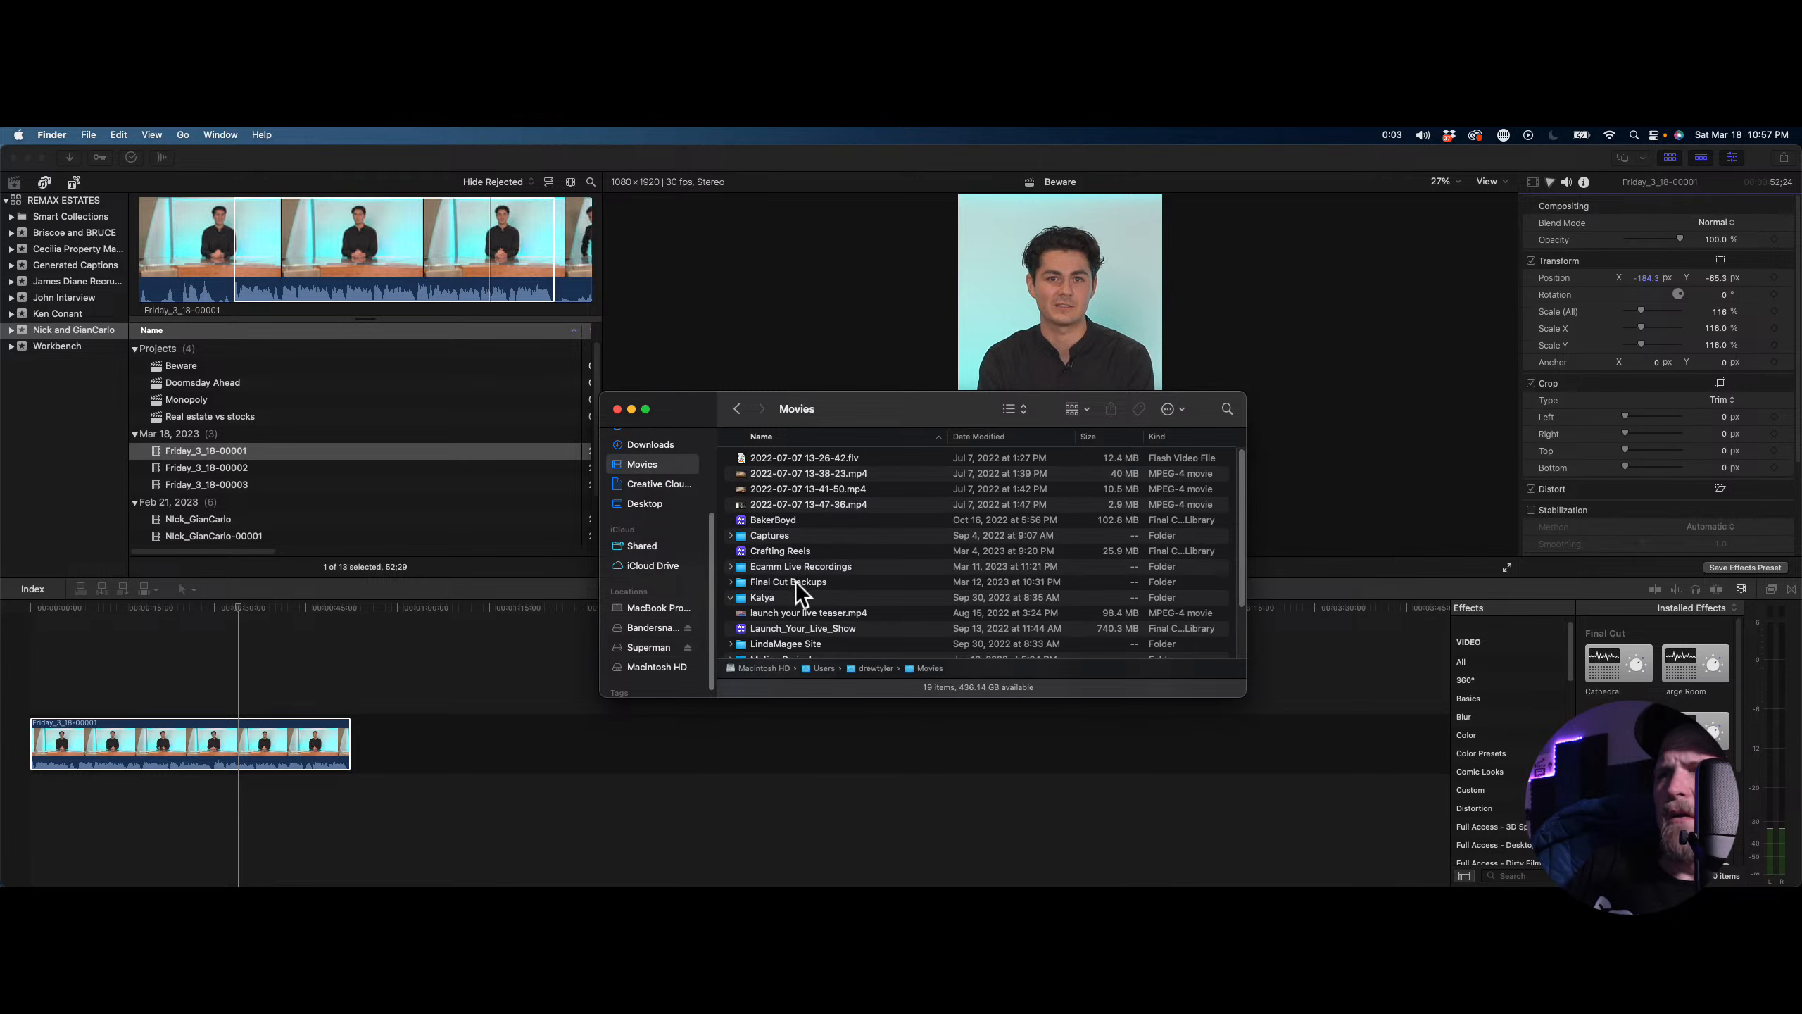
scroll(796, 584, "down", 2)
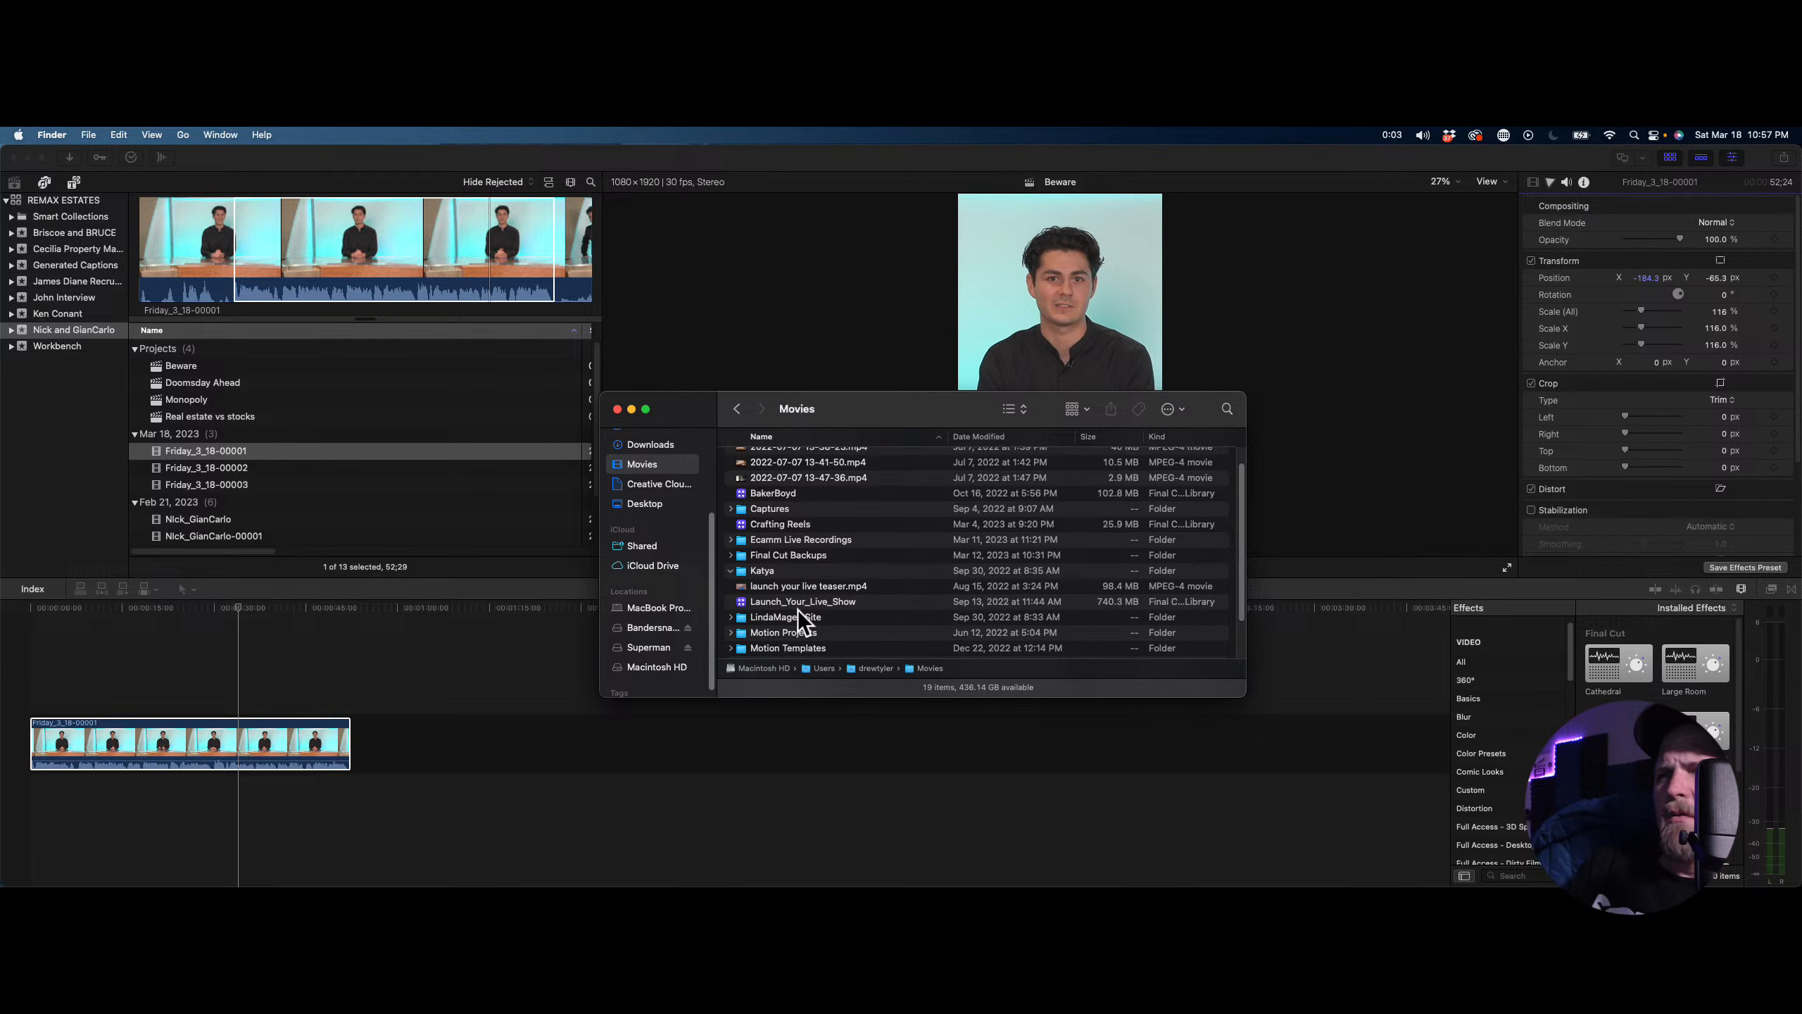
scroll(794, 561, "down", 2)
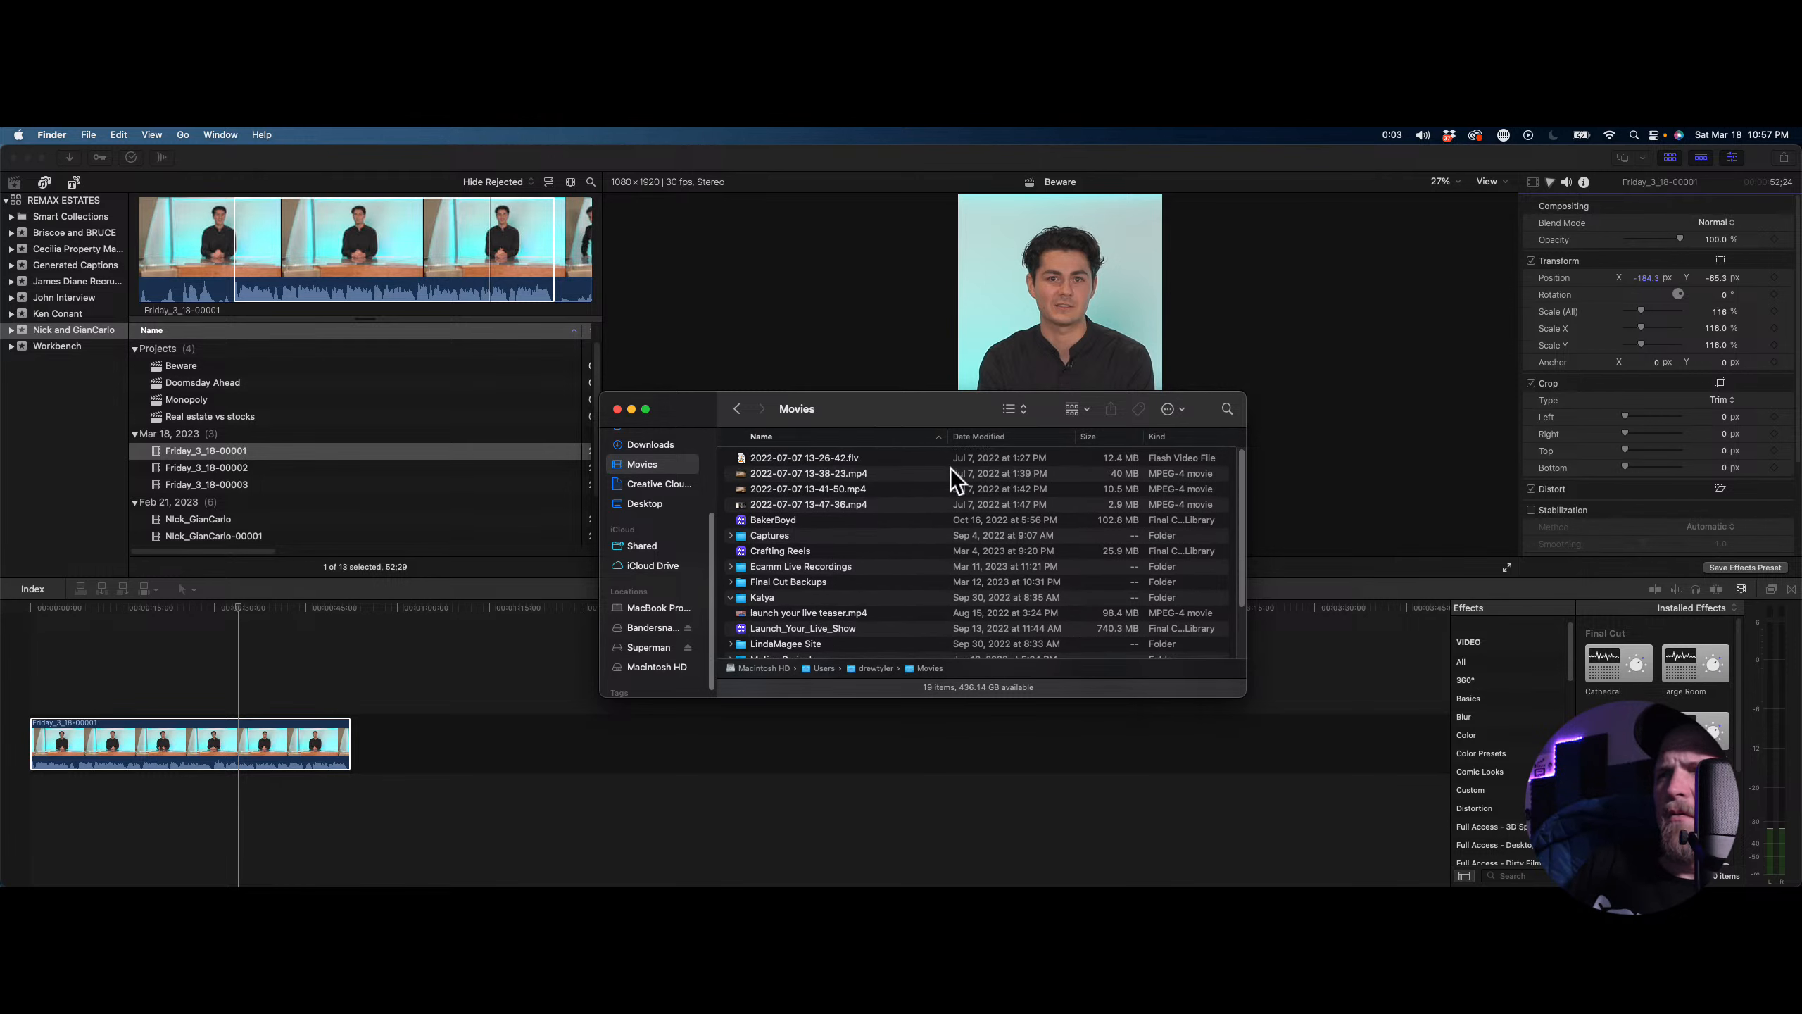
left_click(997, 436)
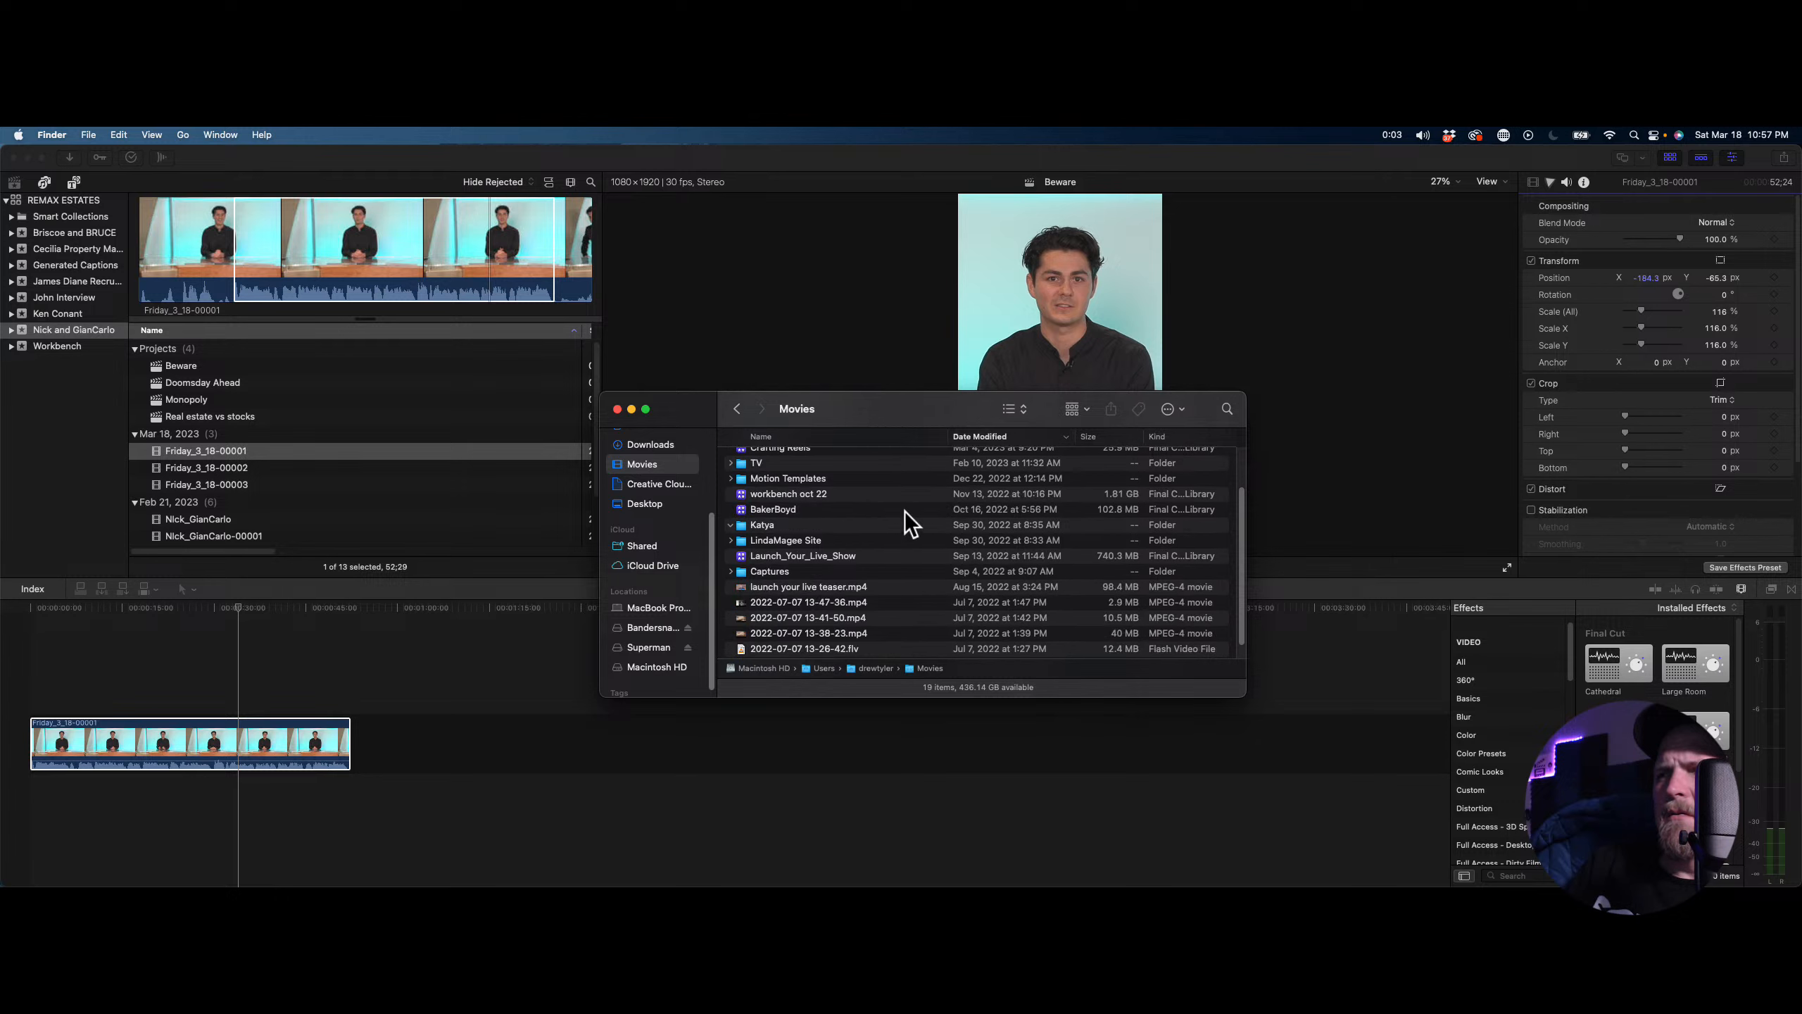
double_click(798, 457)
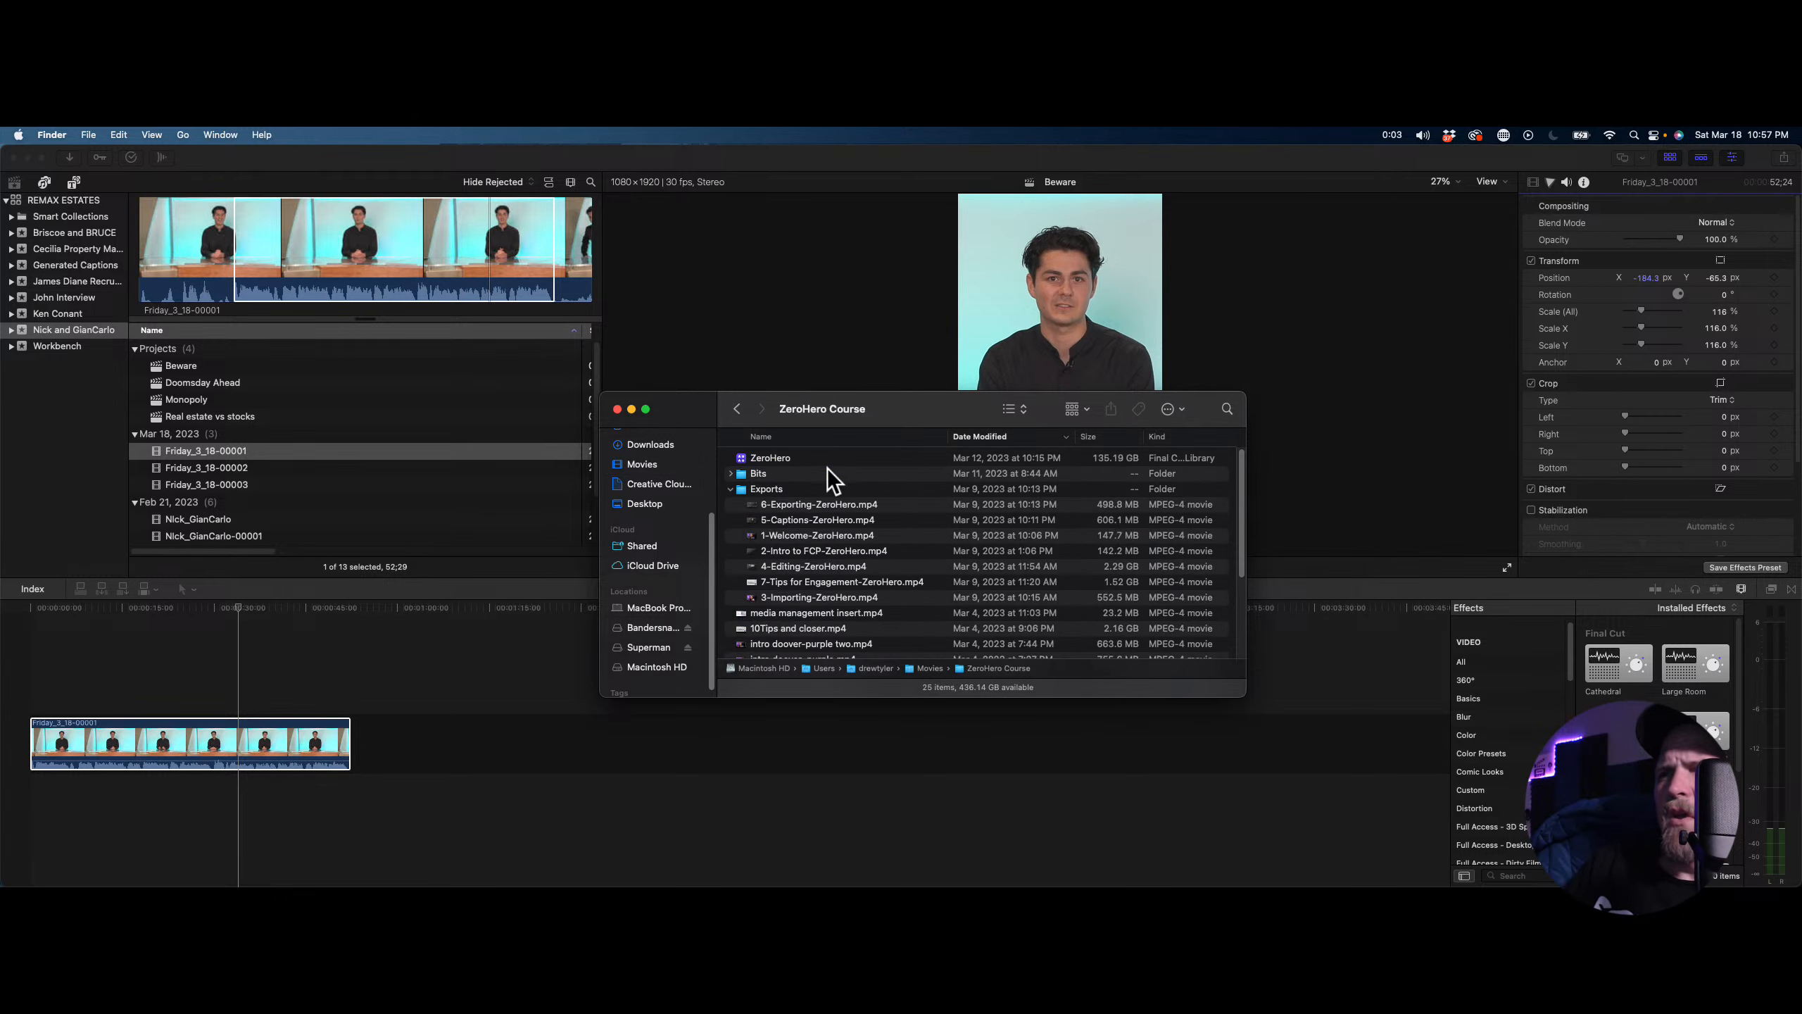
scroll(830, 491, "down", 6)
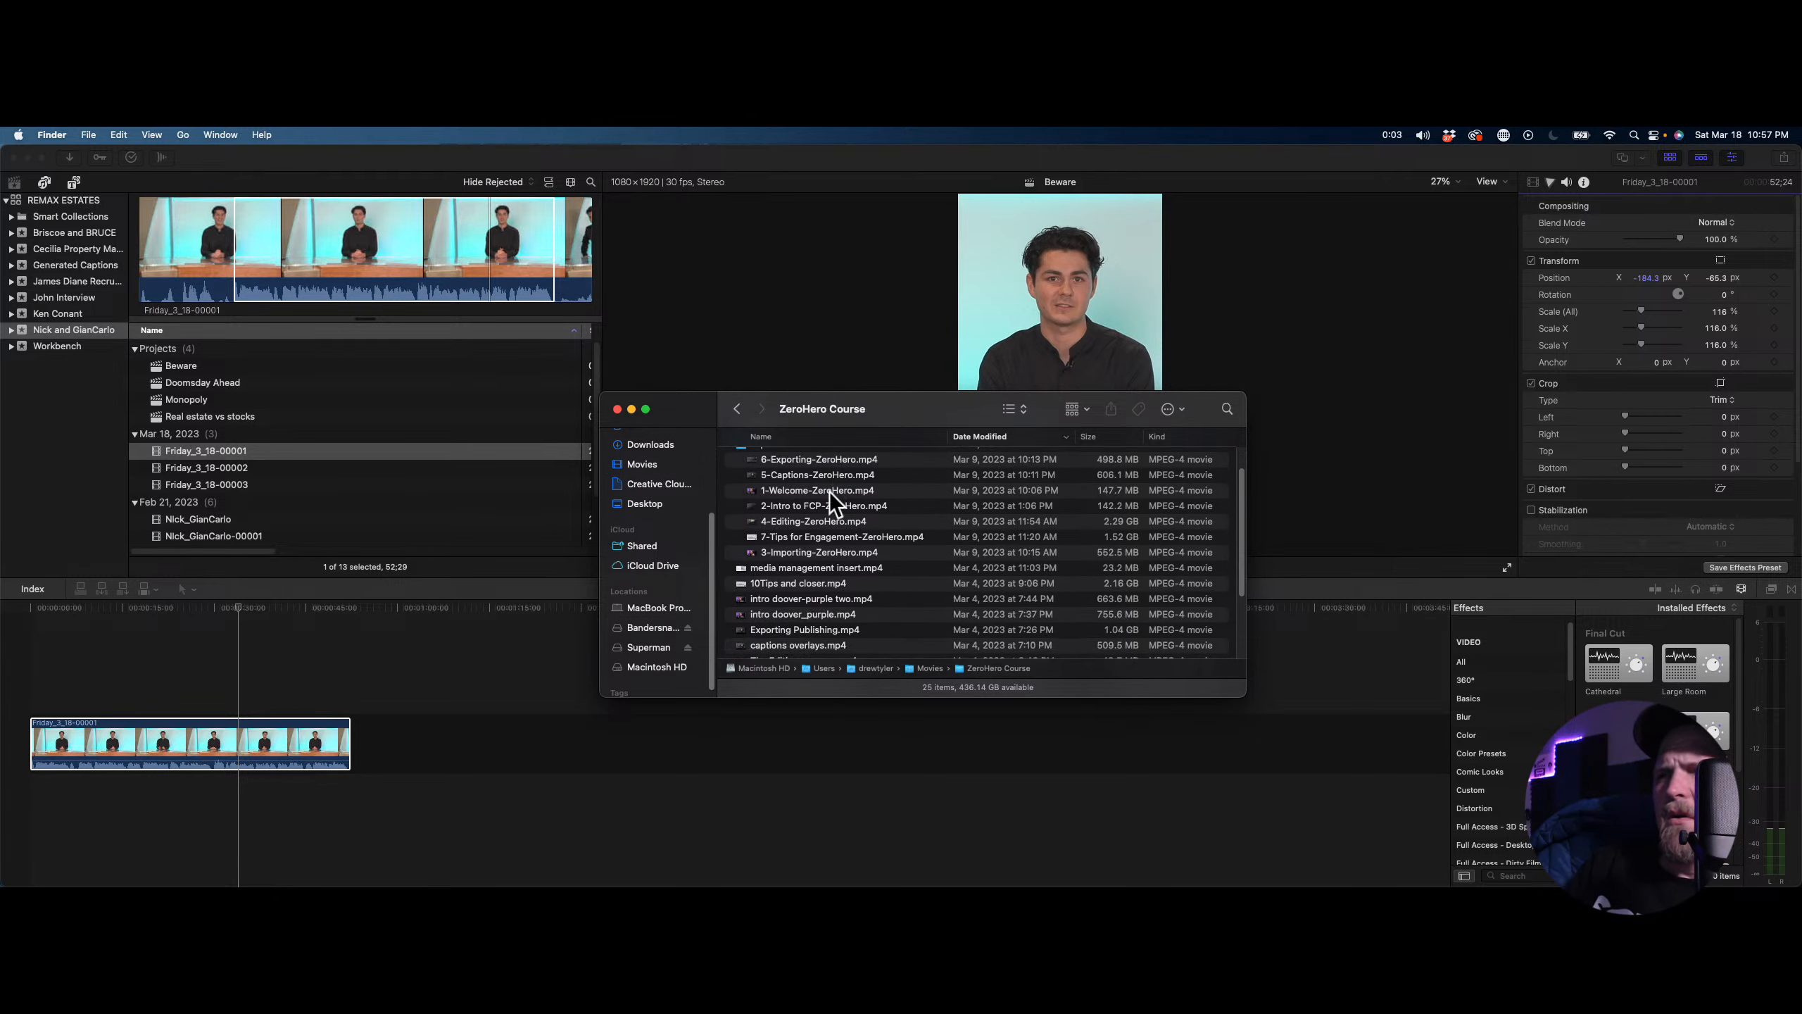
scroll(829, 490, "up", 6)
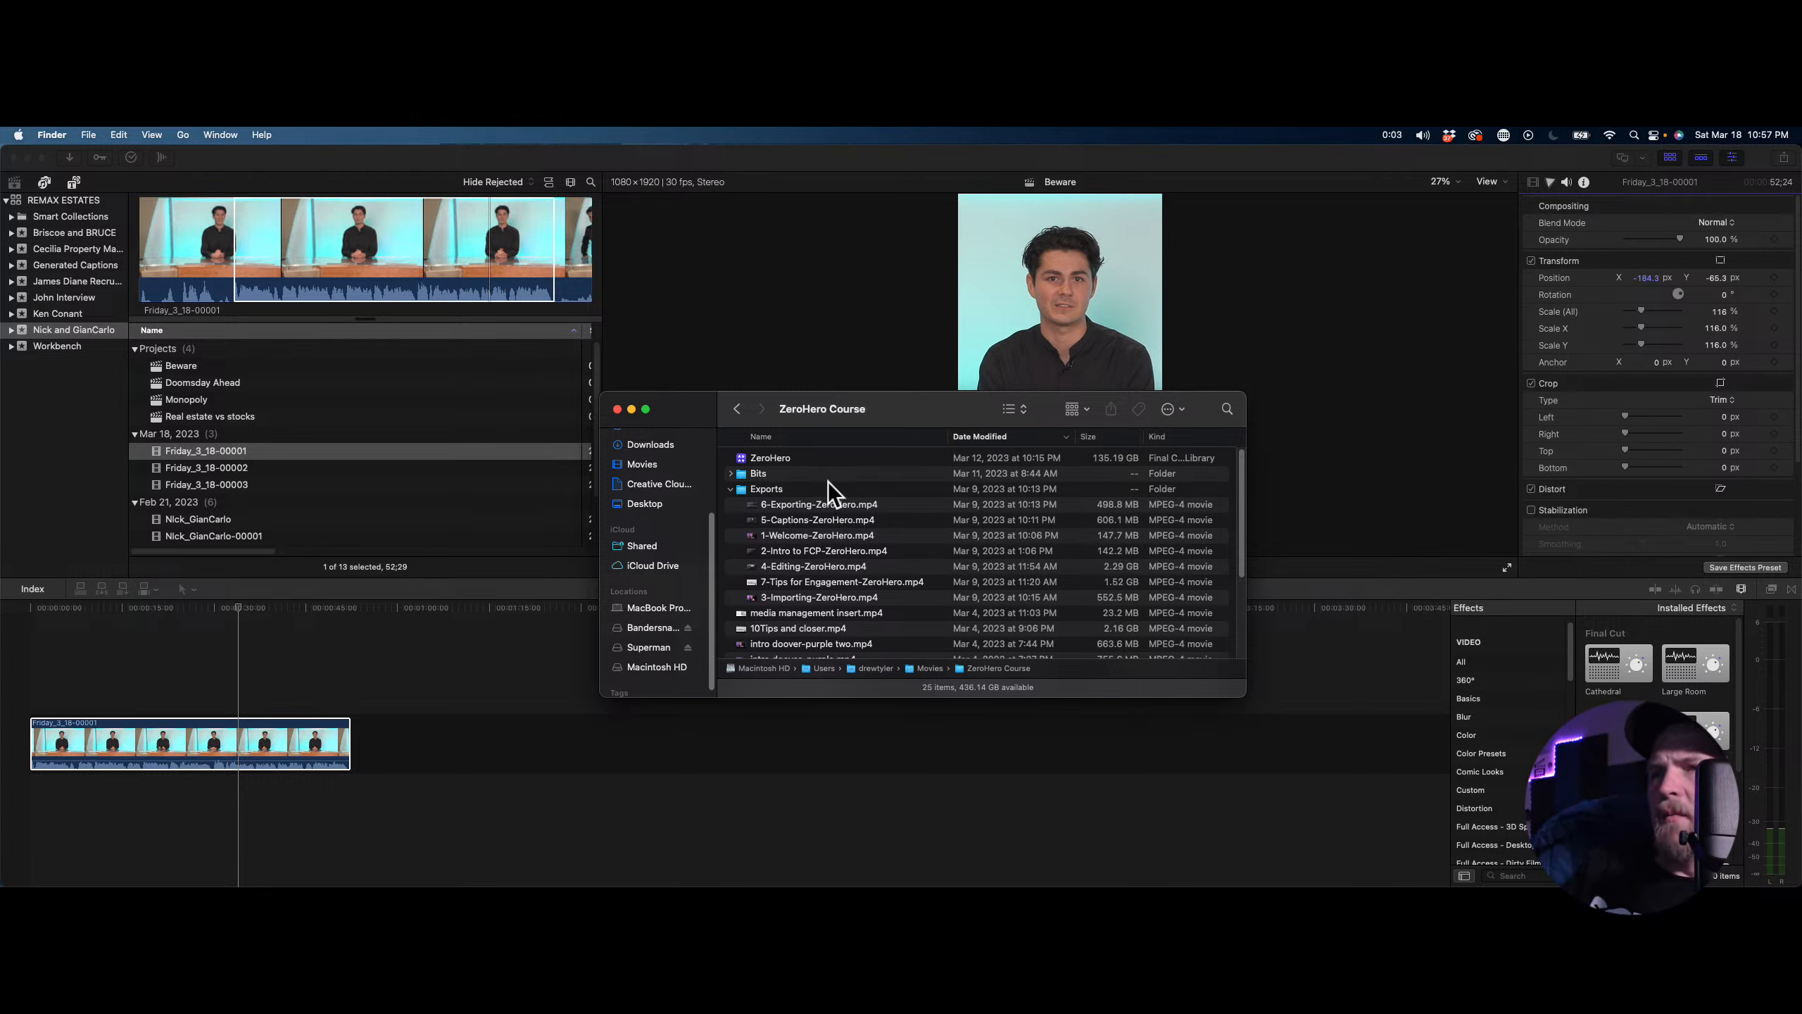
Preview ZtH_Instagram(overlays safety zone).png from the Bits folder and place it above the Beware timeline clip at about 34 seconds
left_click(780, 485)
key("Up")
key("Up")
key("Down")
key("Right")
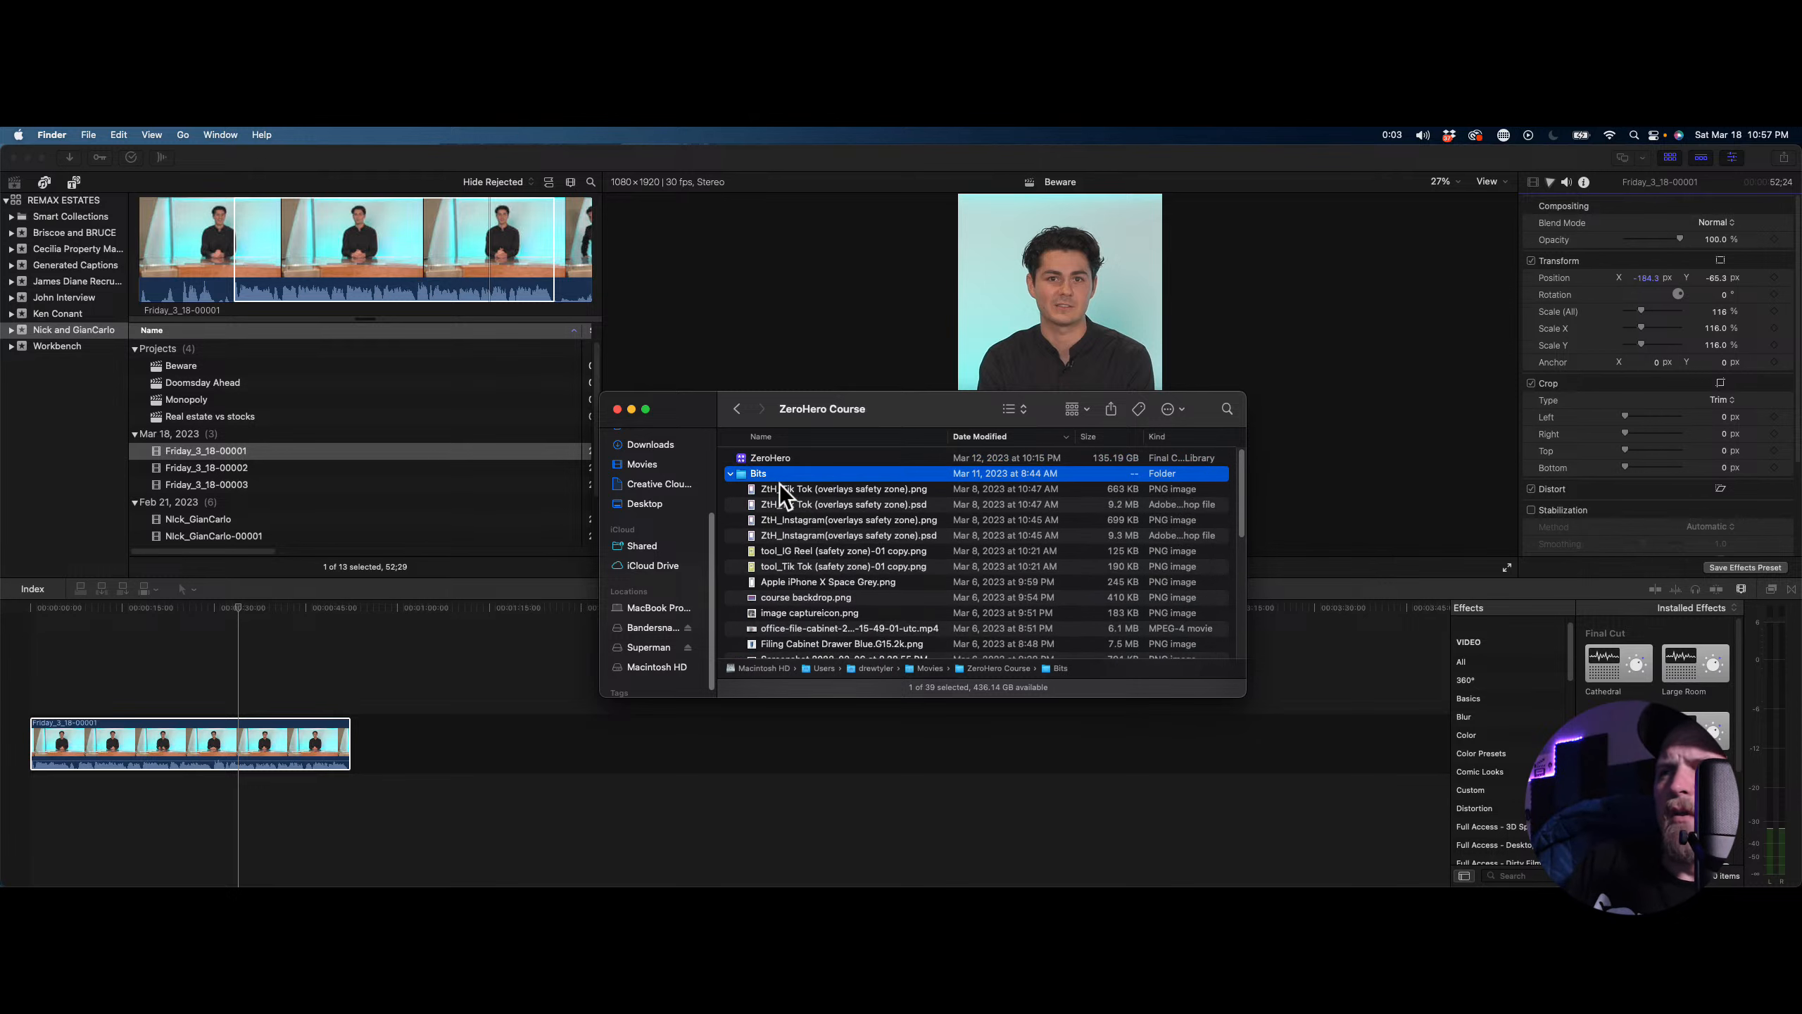
key("Down")
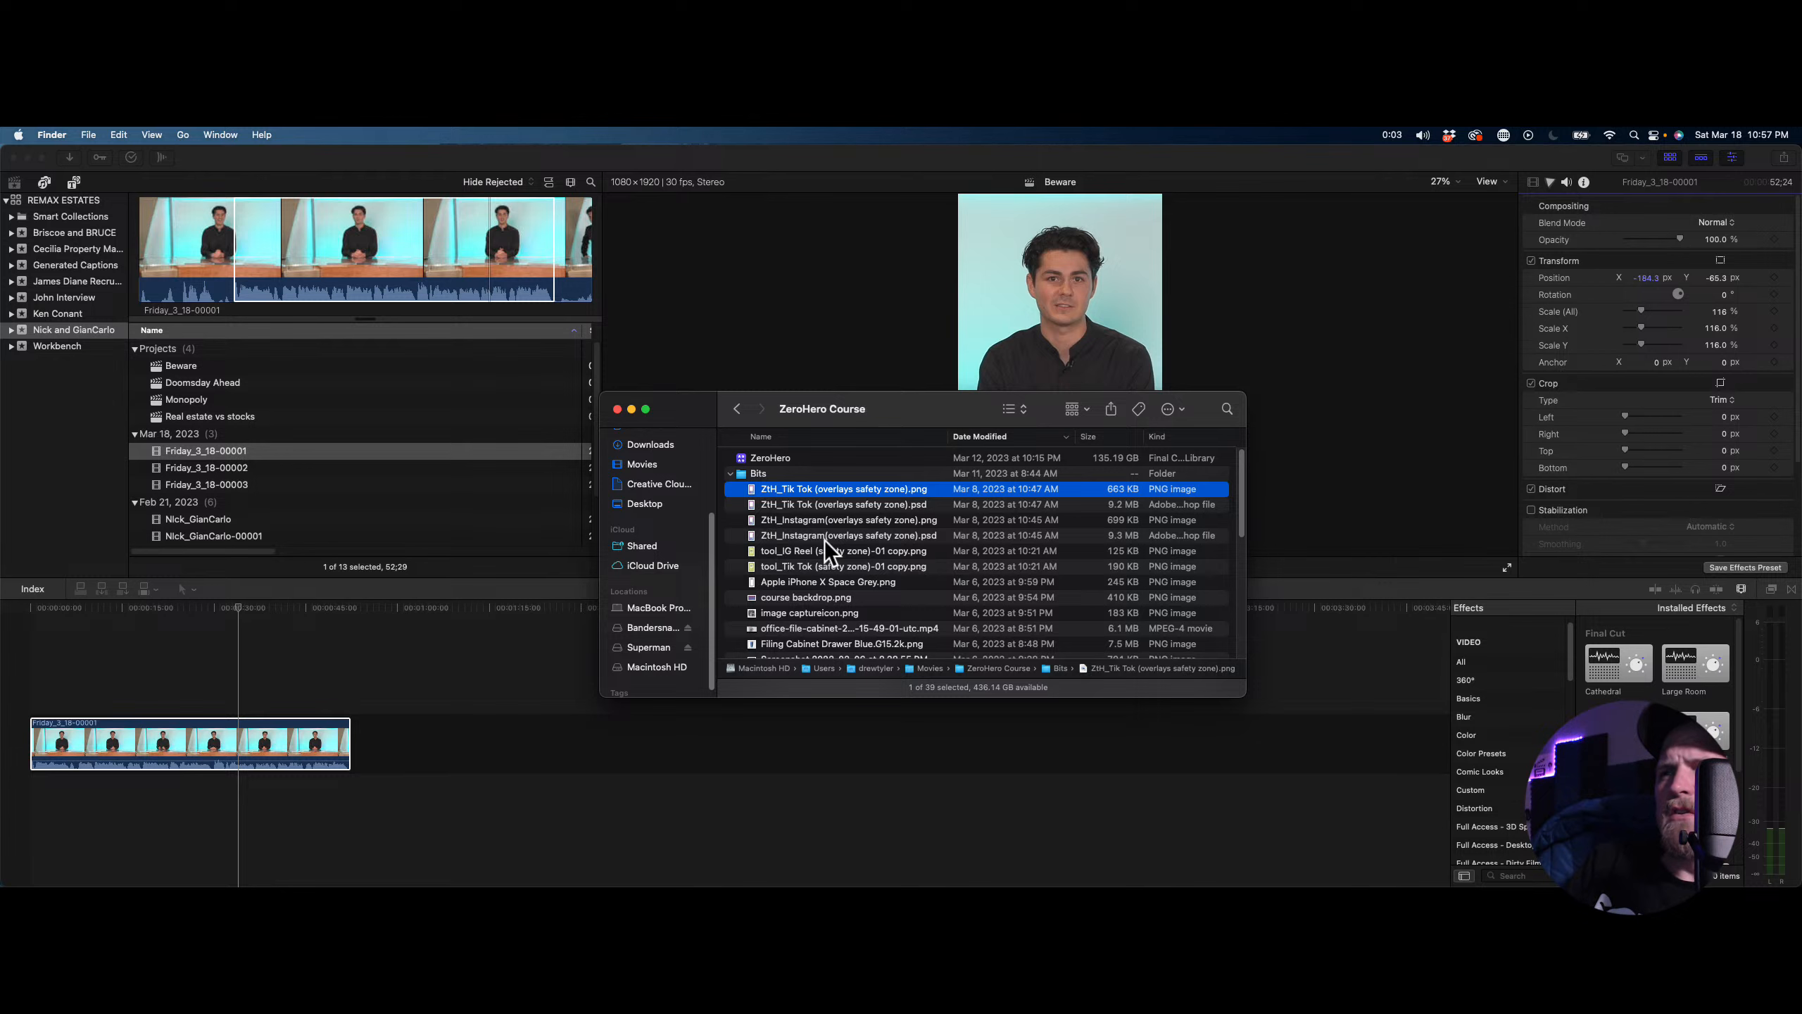
key("Down")
key("Down")
key("space")
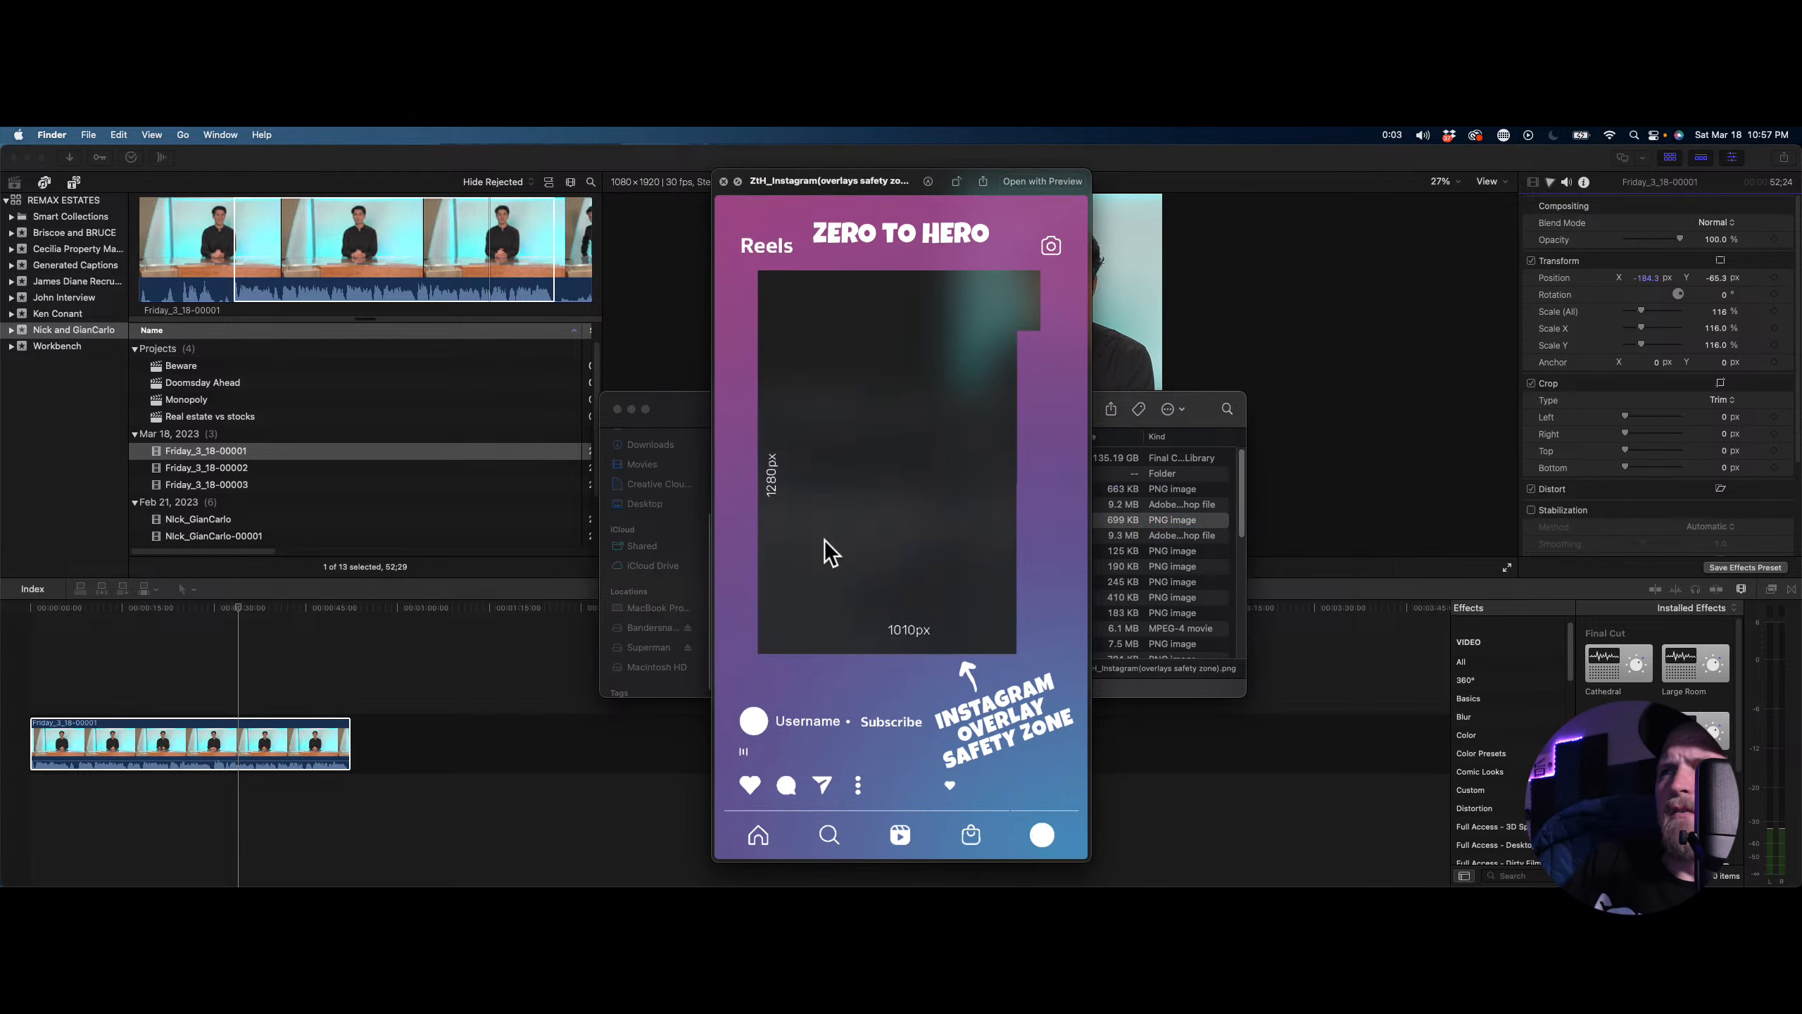
key("space")
left_click_drag(817, 524, 239, 674)
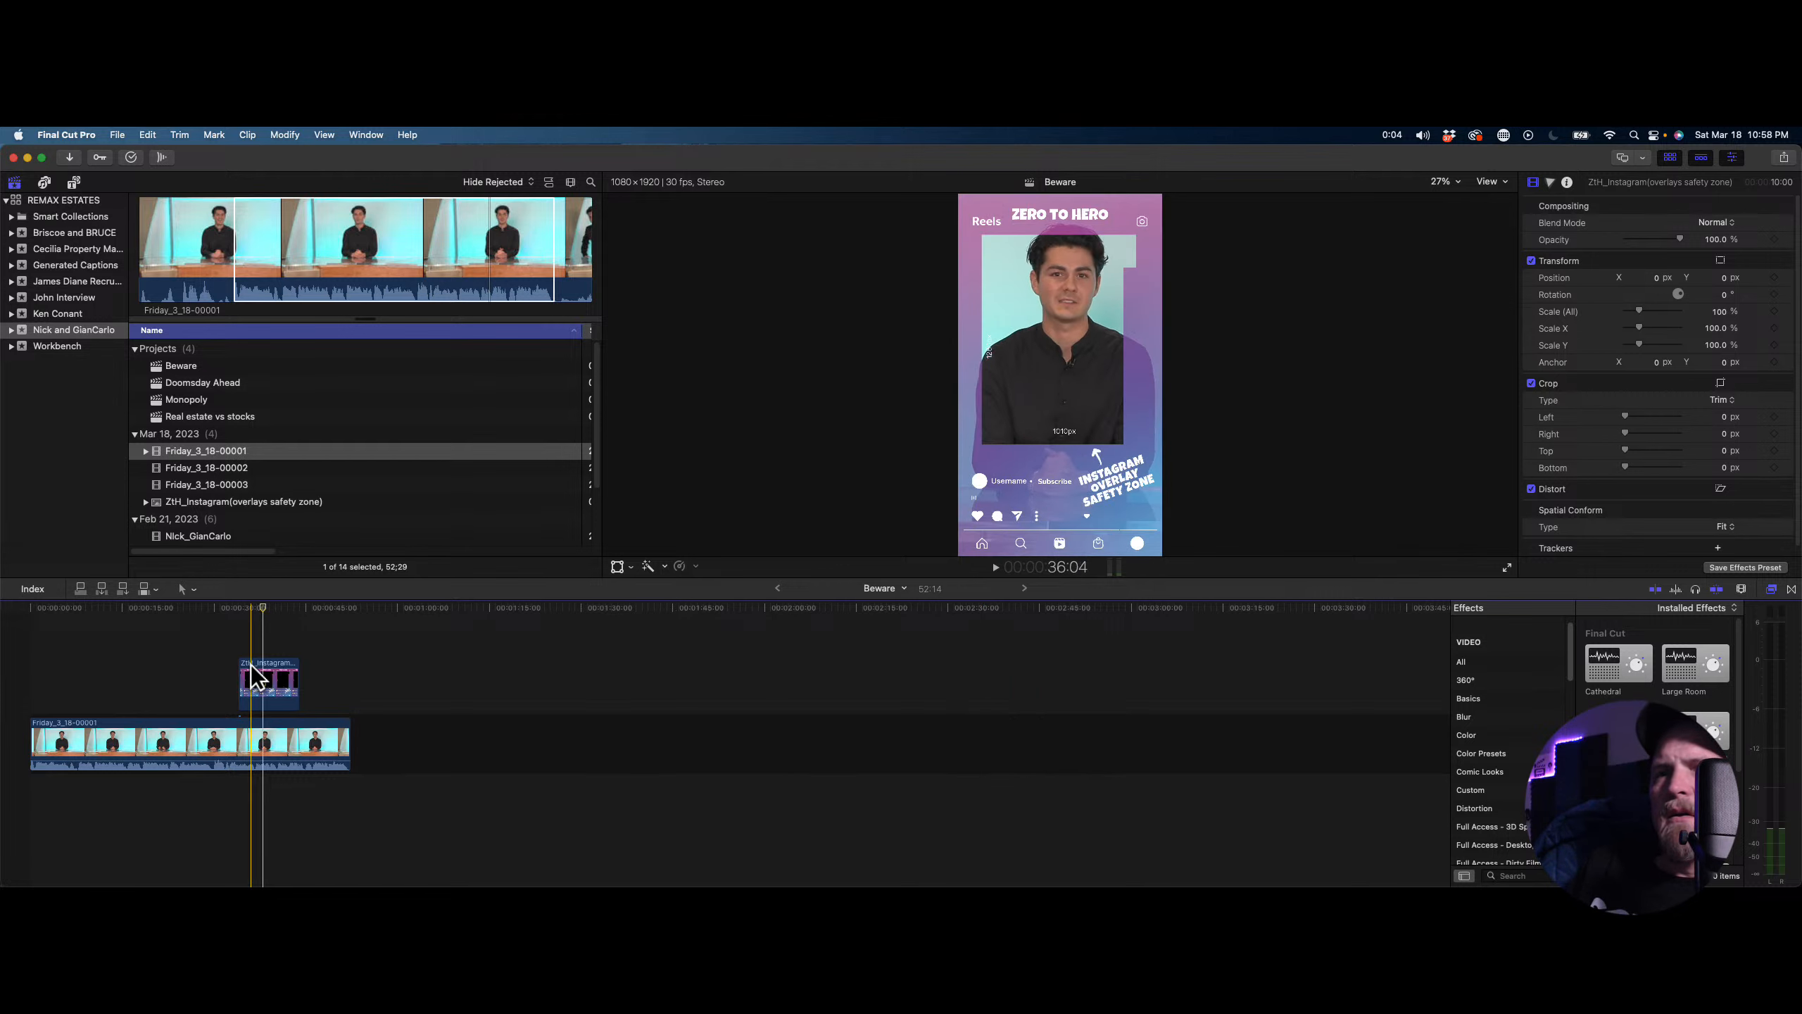
Check the speaker's framing against the Instagram safety zone overlay, and disable the overlay clip
left_click(254, 637)
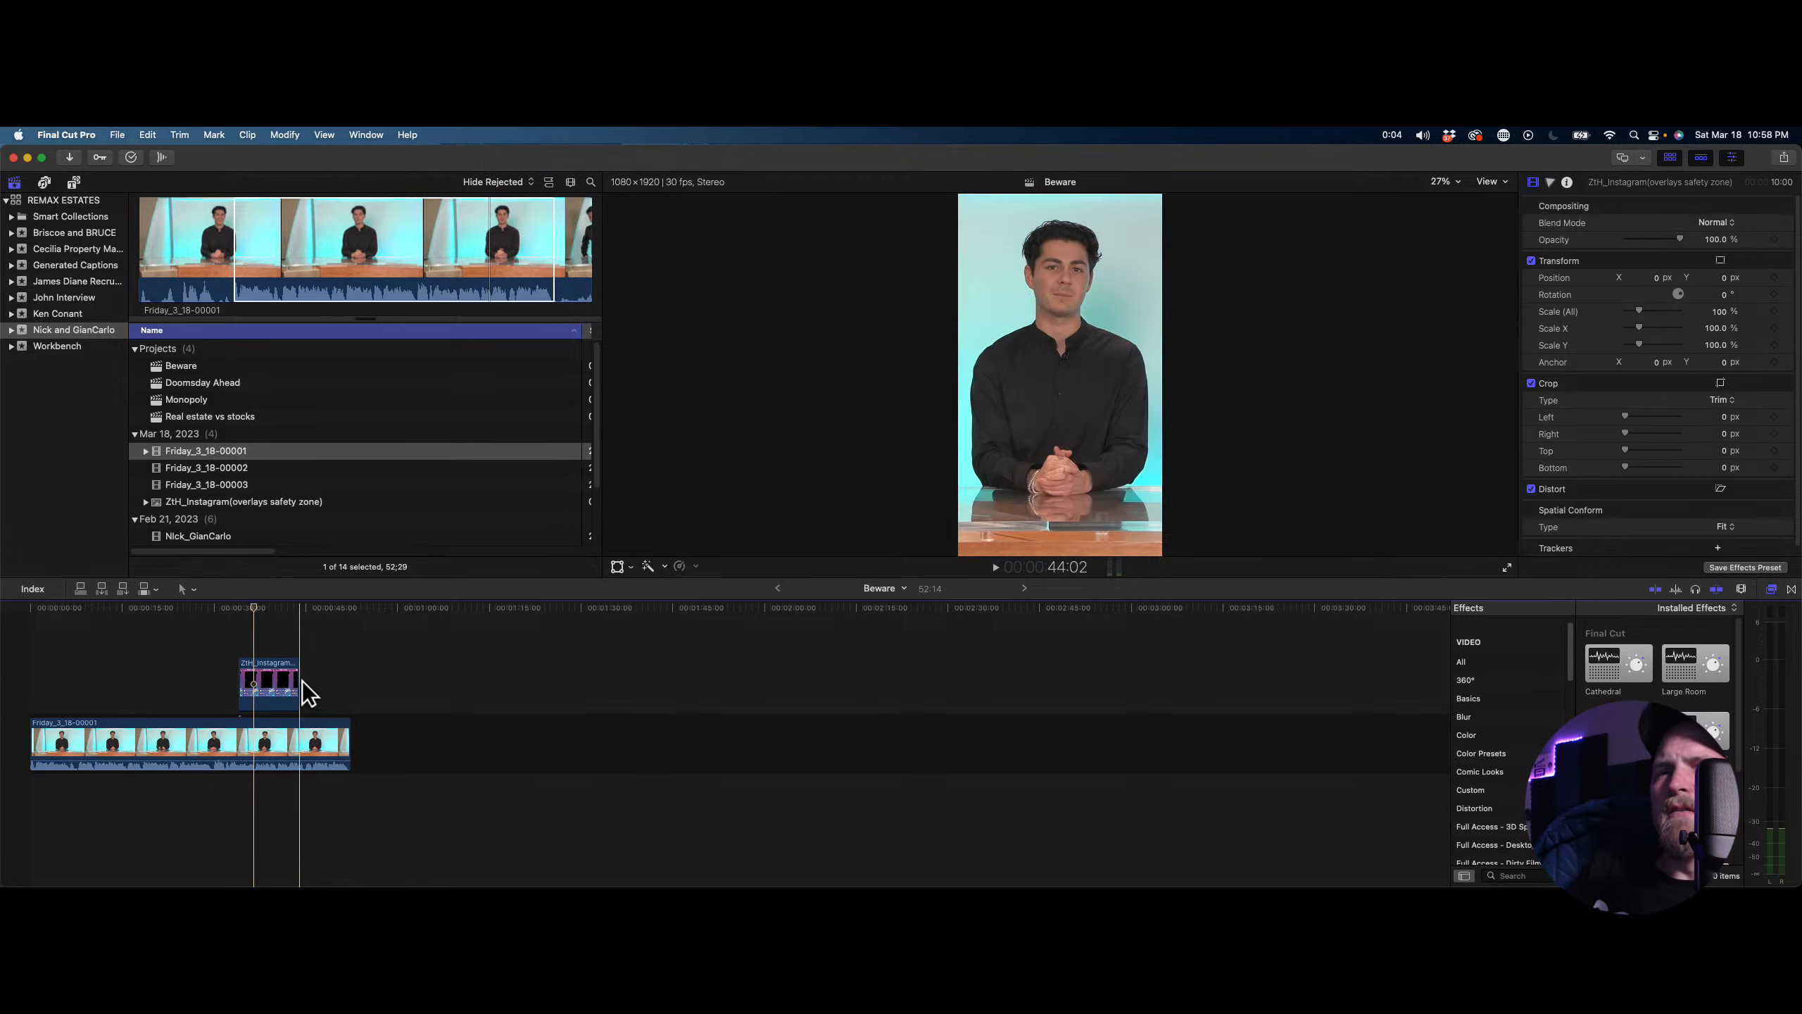
left_click(280, 685)
key("v")
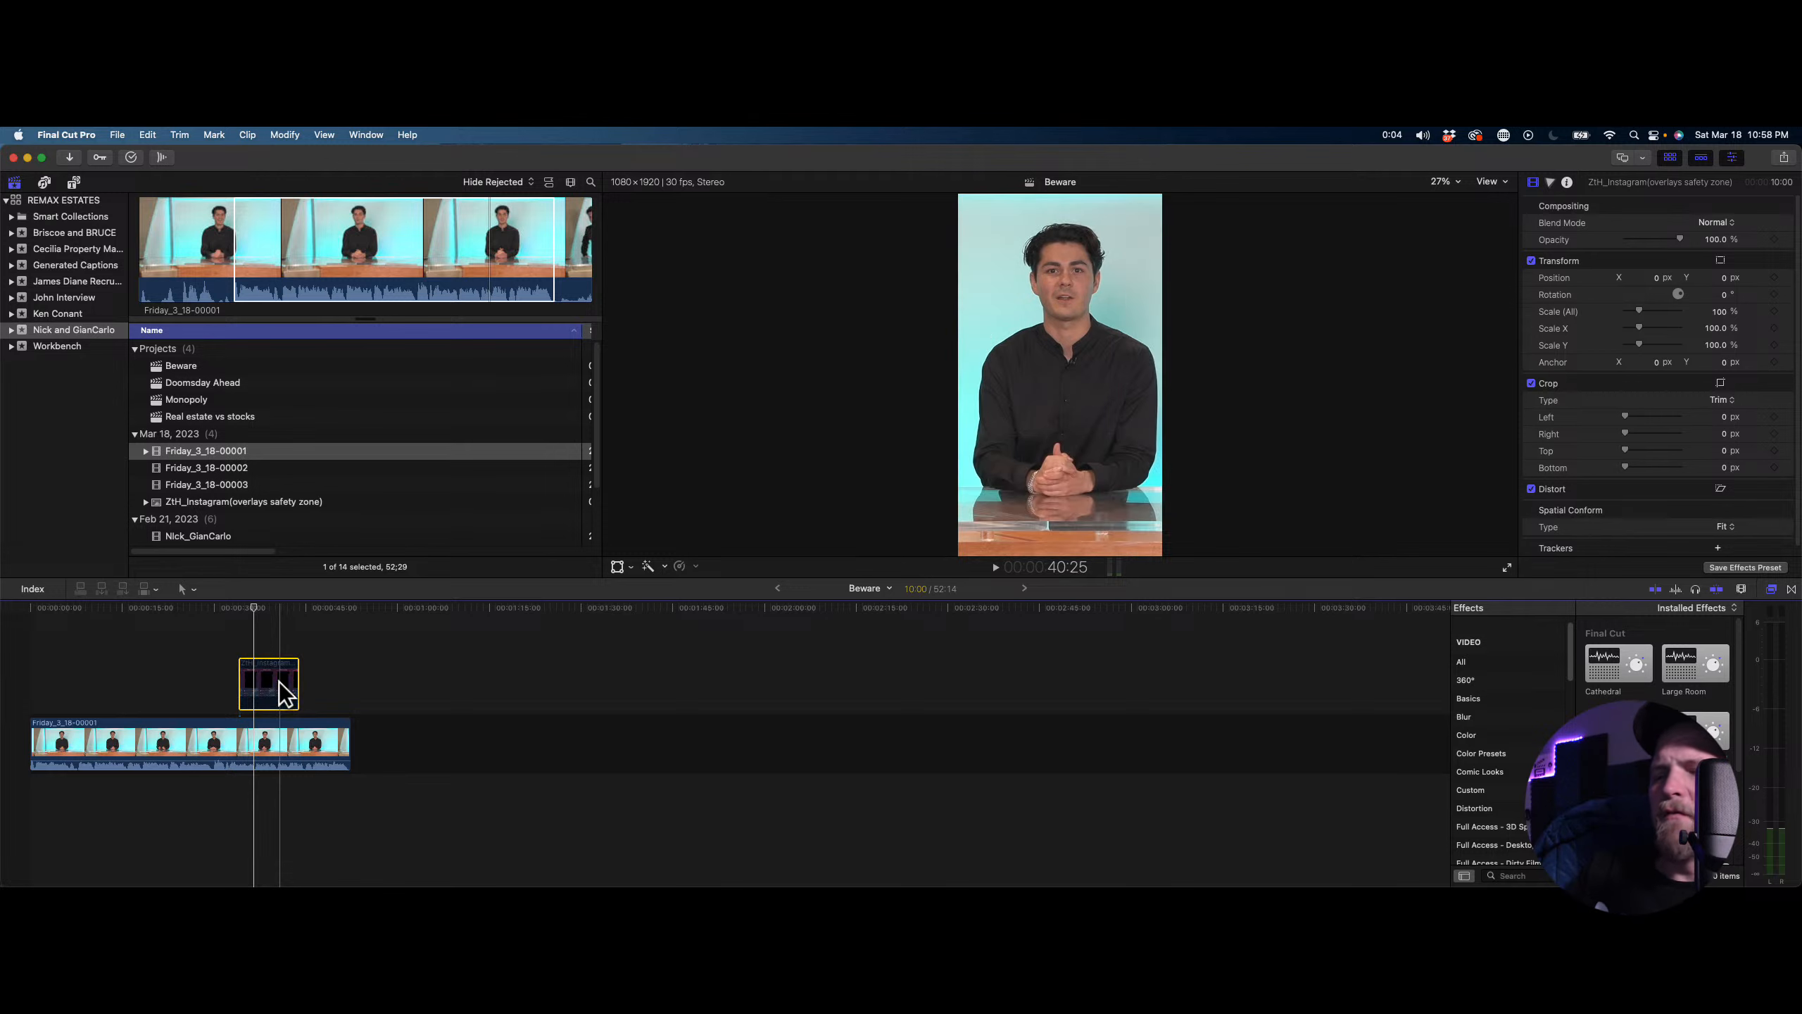
key("v")
Play the last part of the timeline and trim the end of the Friday_3_18-00001 clip to about 45 seconds
key("Home")
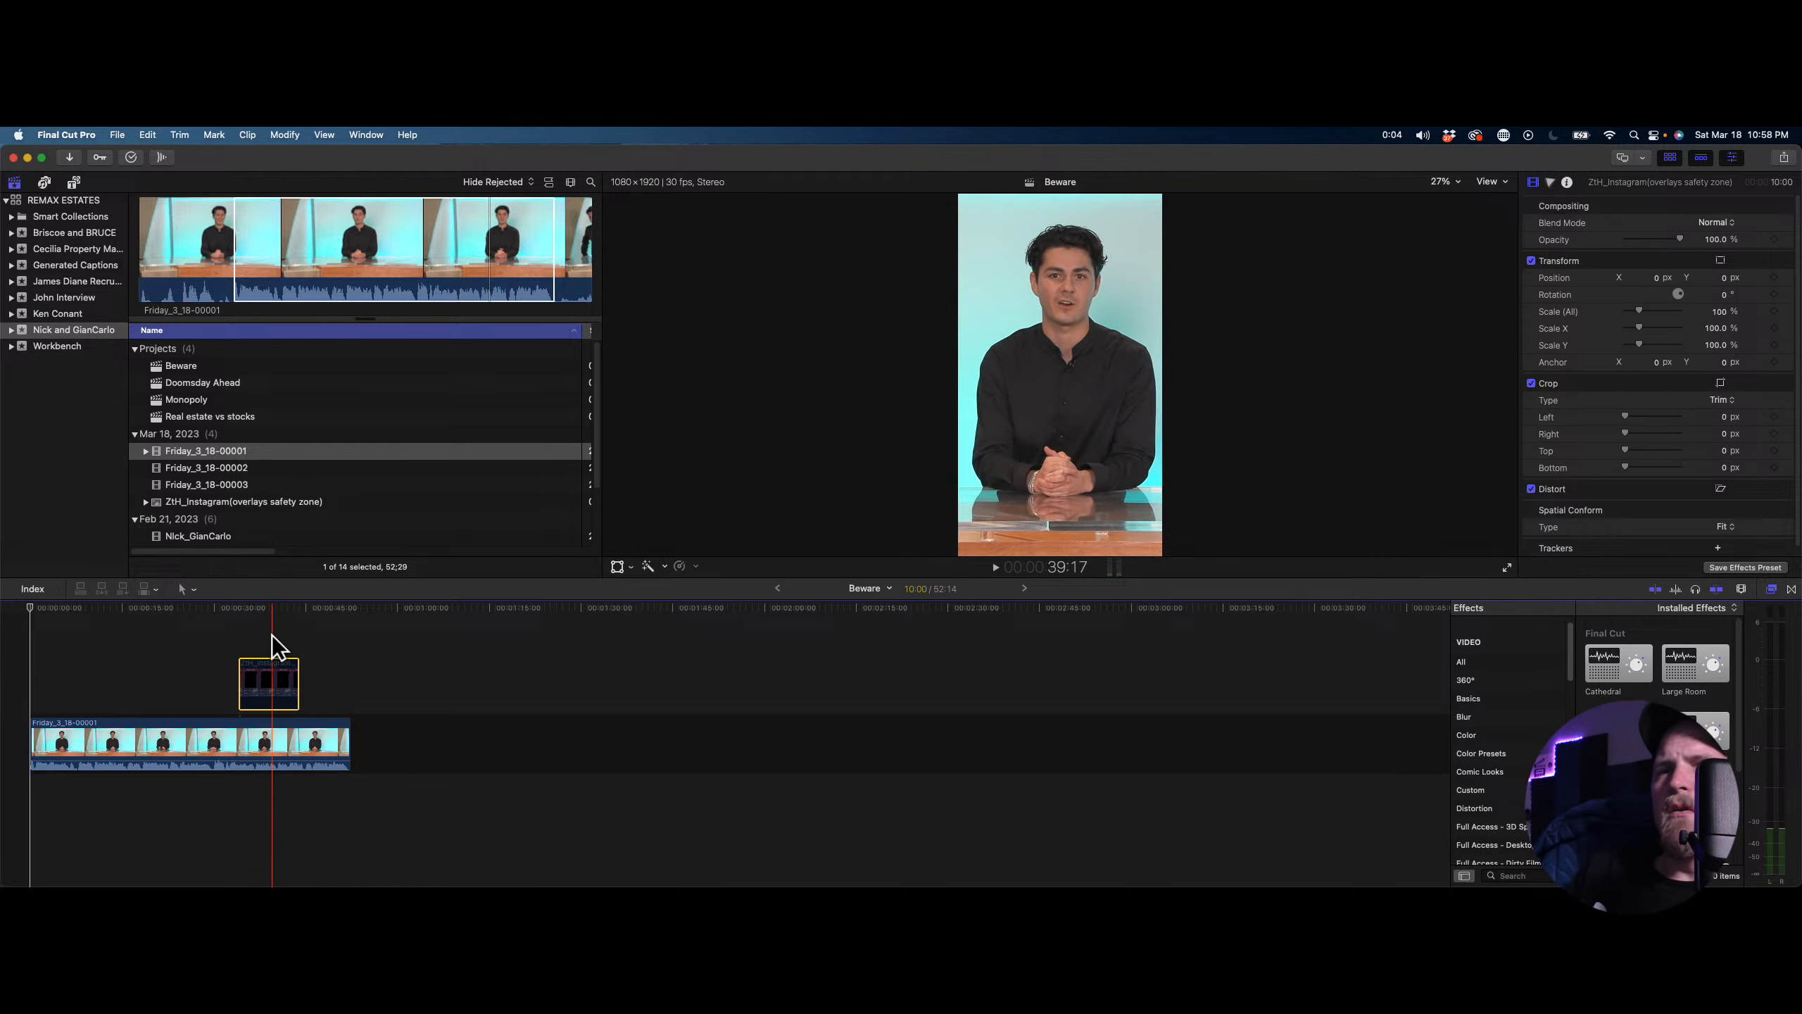
key("space")
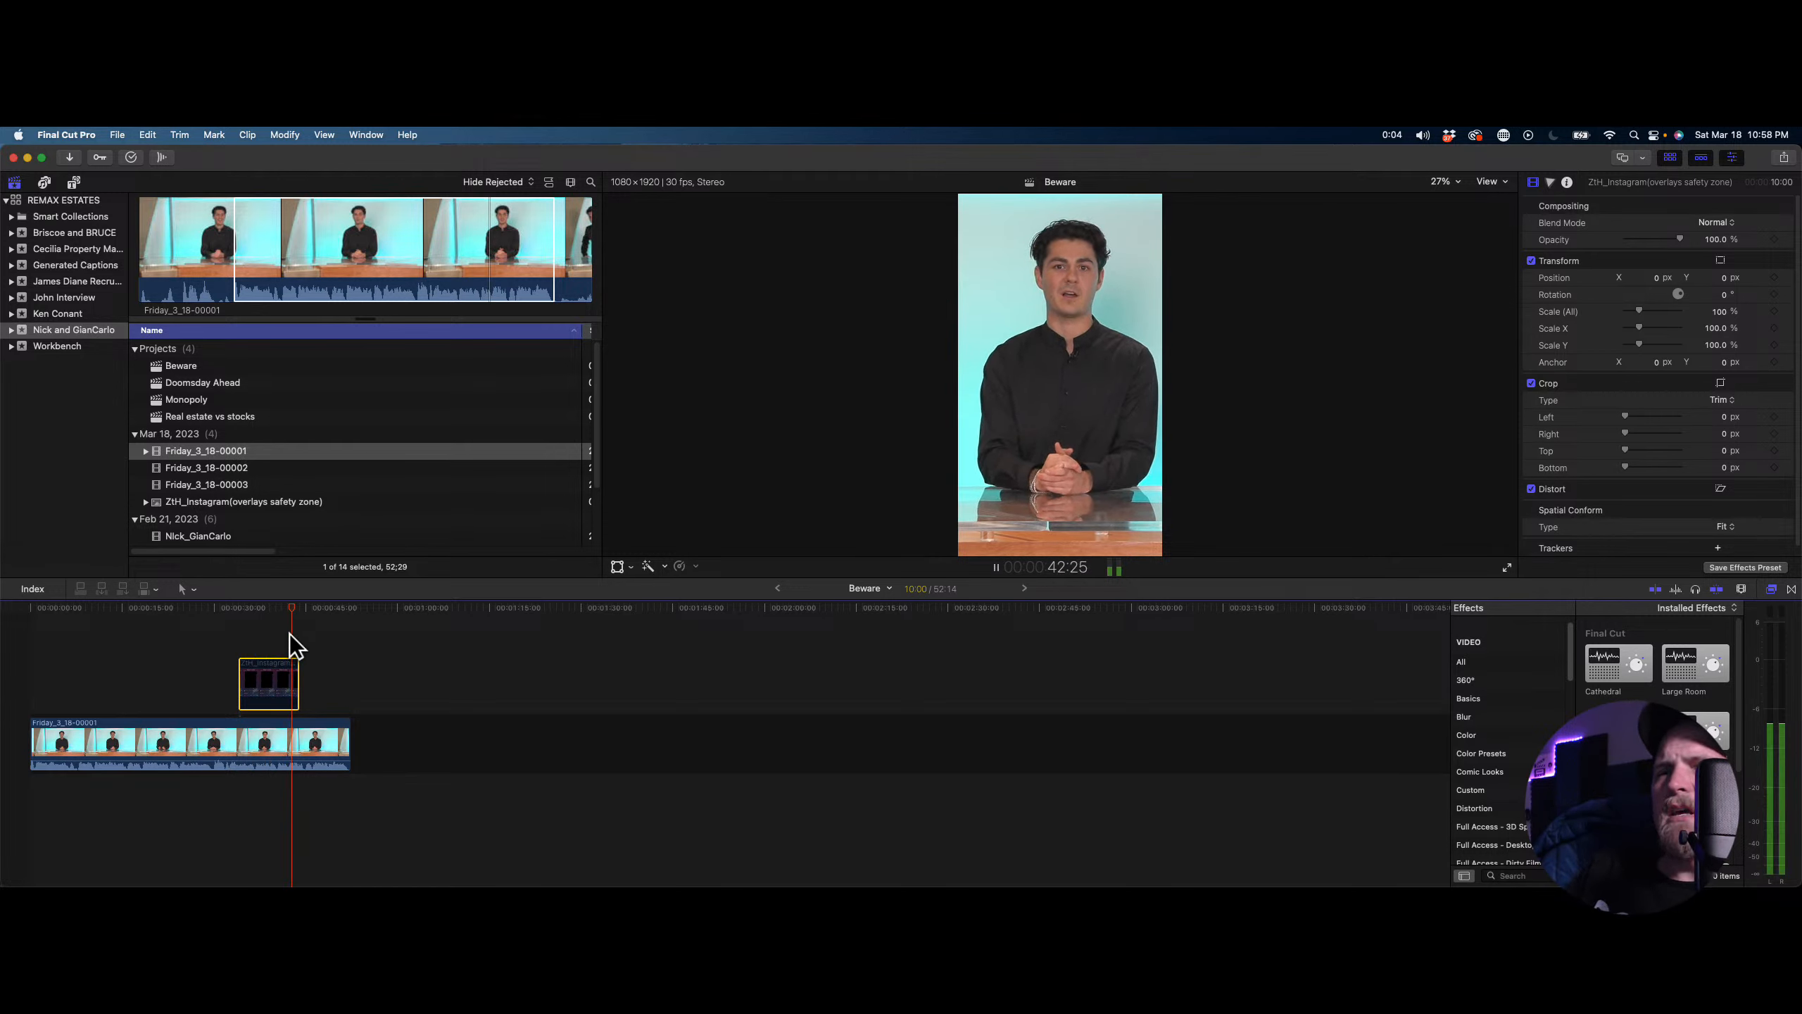
key("space")
key("shift+z")
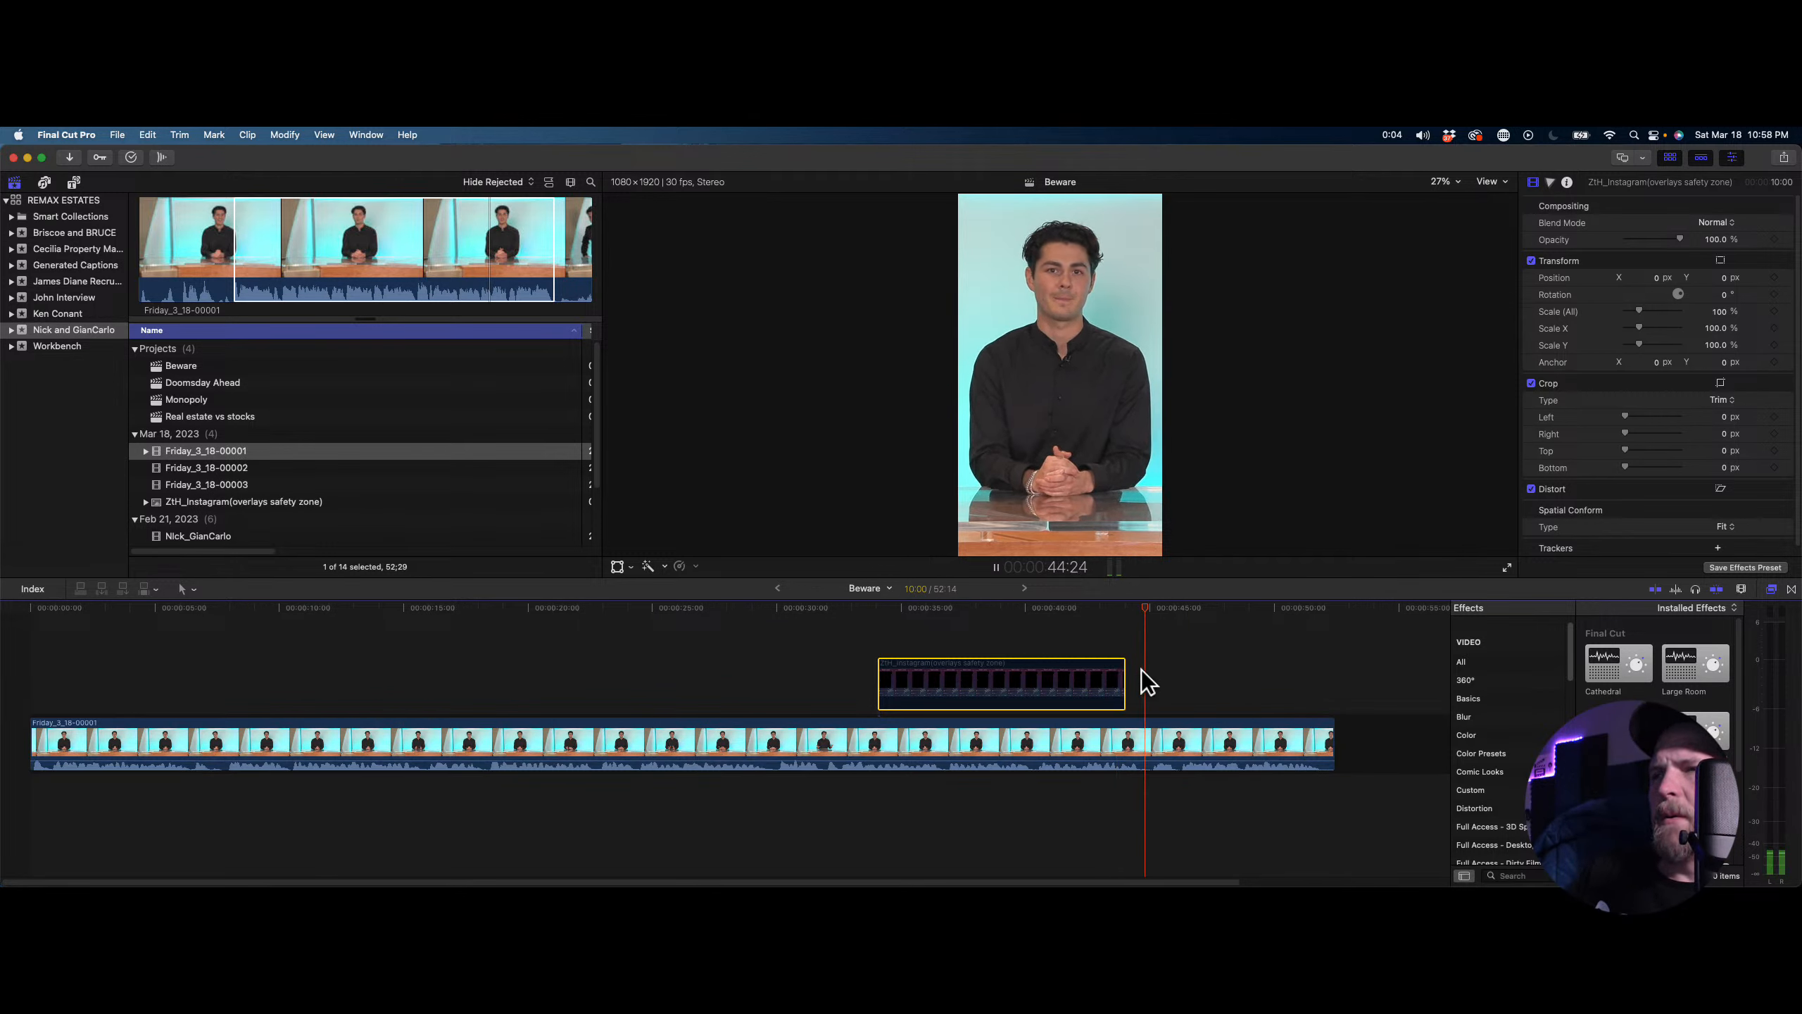
key("space")
key("space")
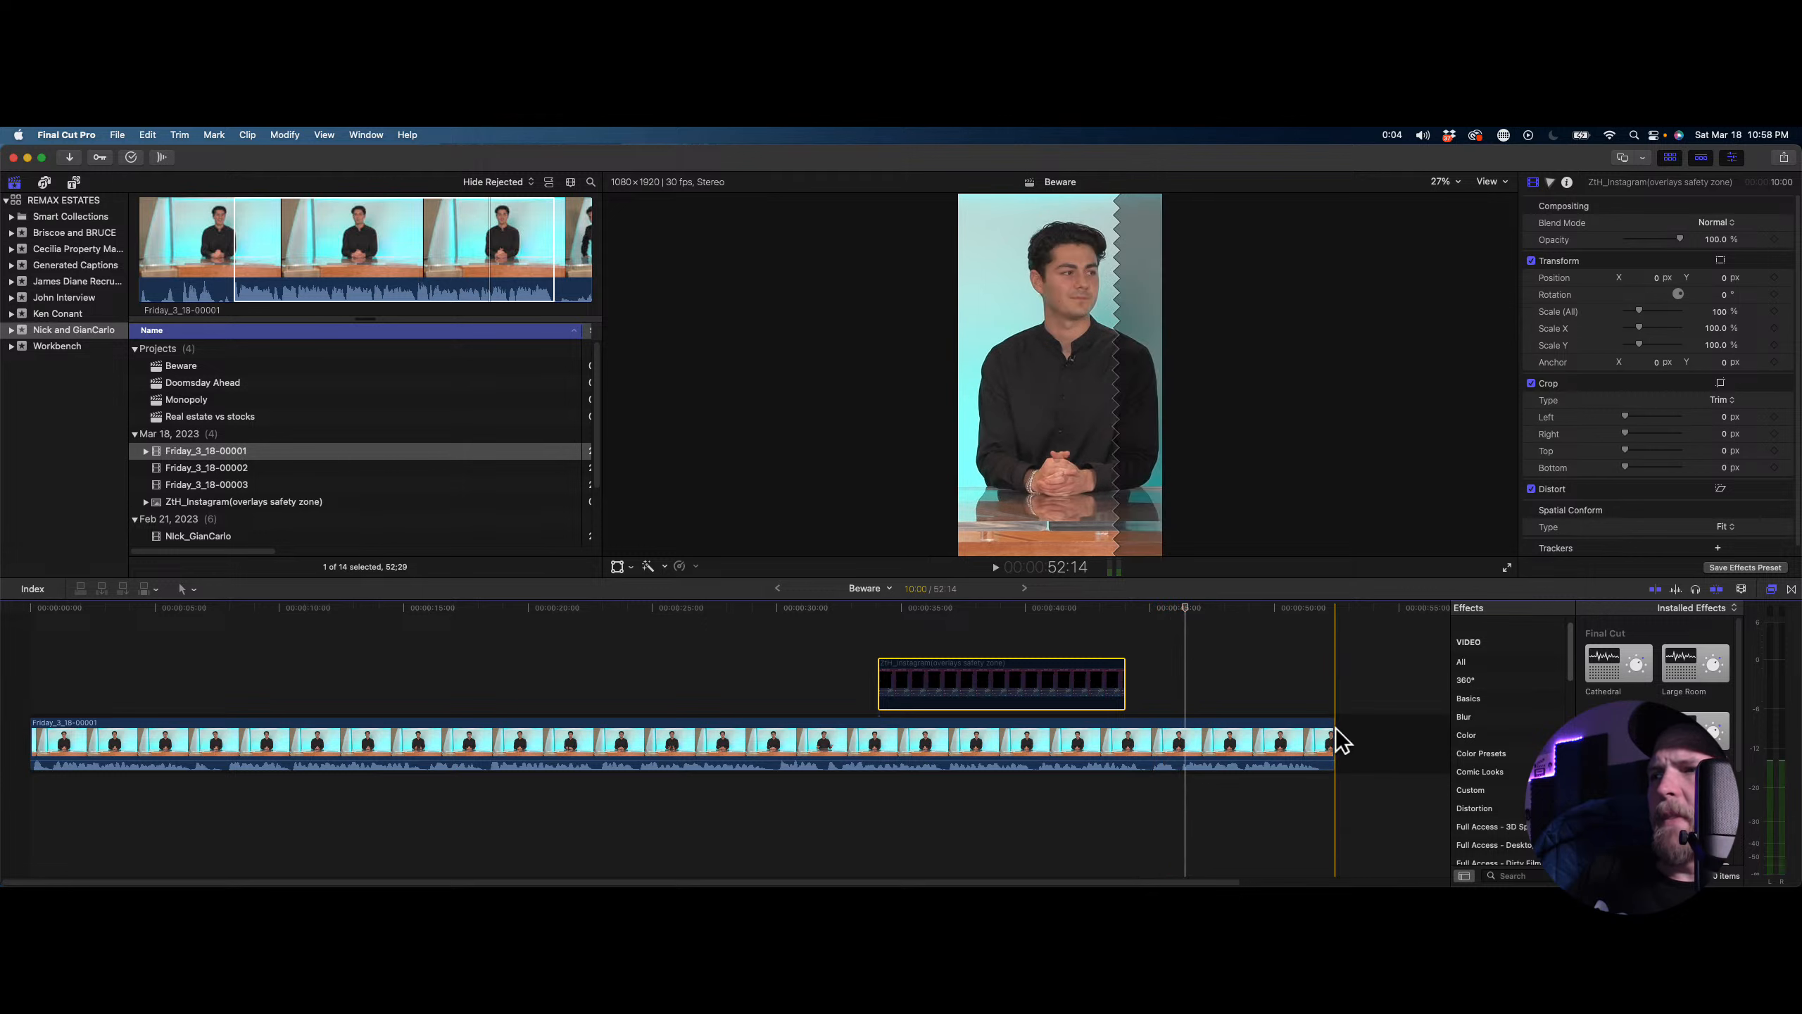
left_click_drag(1334, 742, 1144, 751)
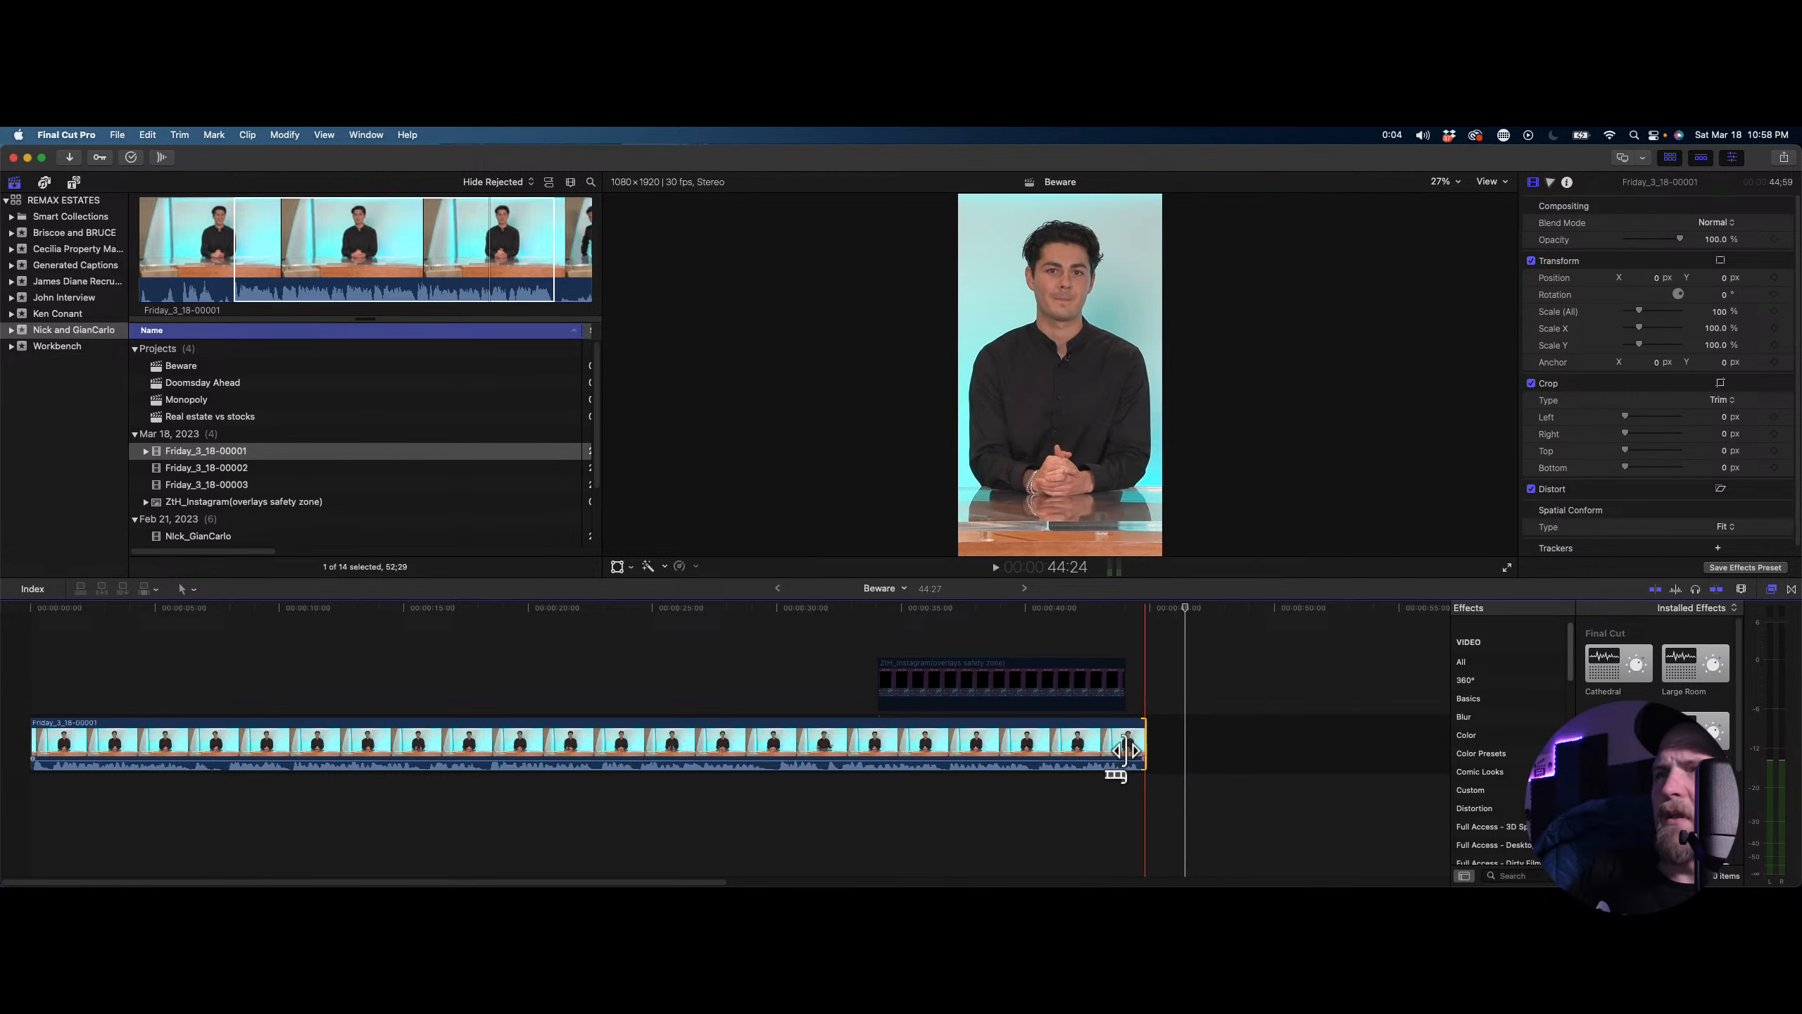
Mark a range of about 6.6 seconds near the end of Friday_3_18-00002 and append it to the end of the Beware timeline
left_click(357, 473)
left_click(536, 265)
key("space")
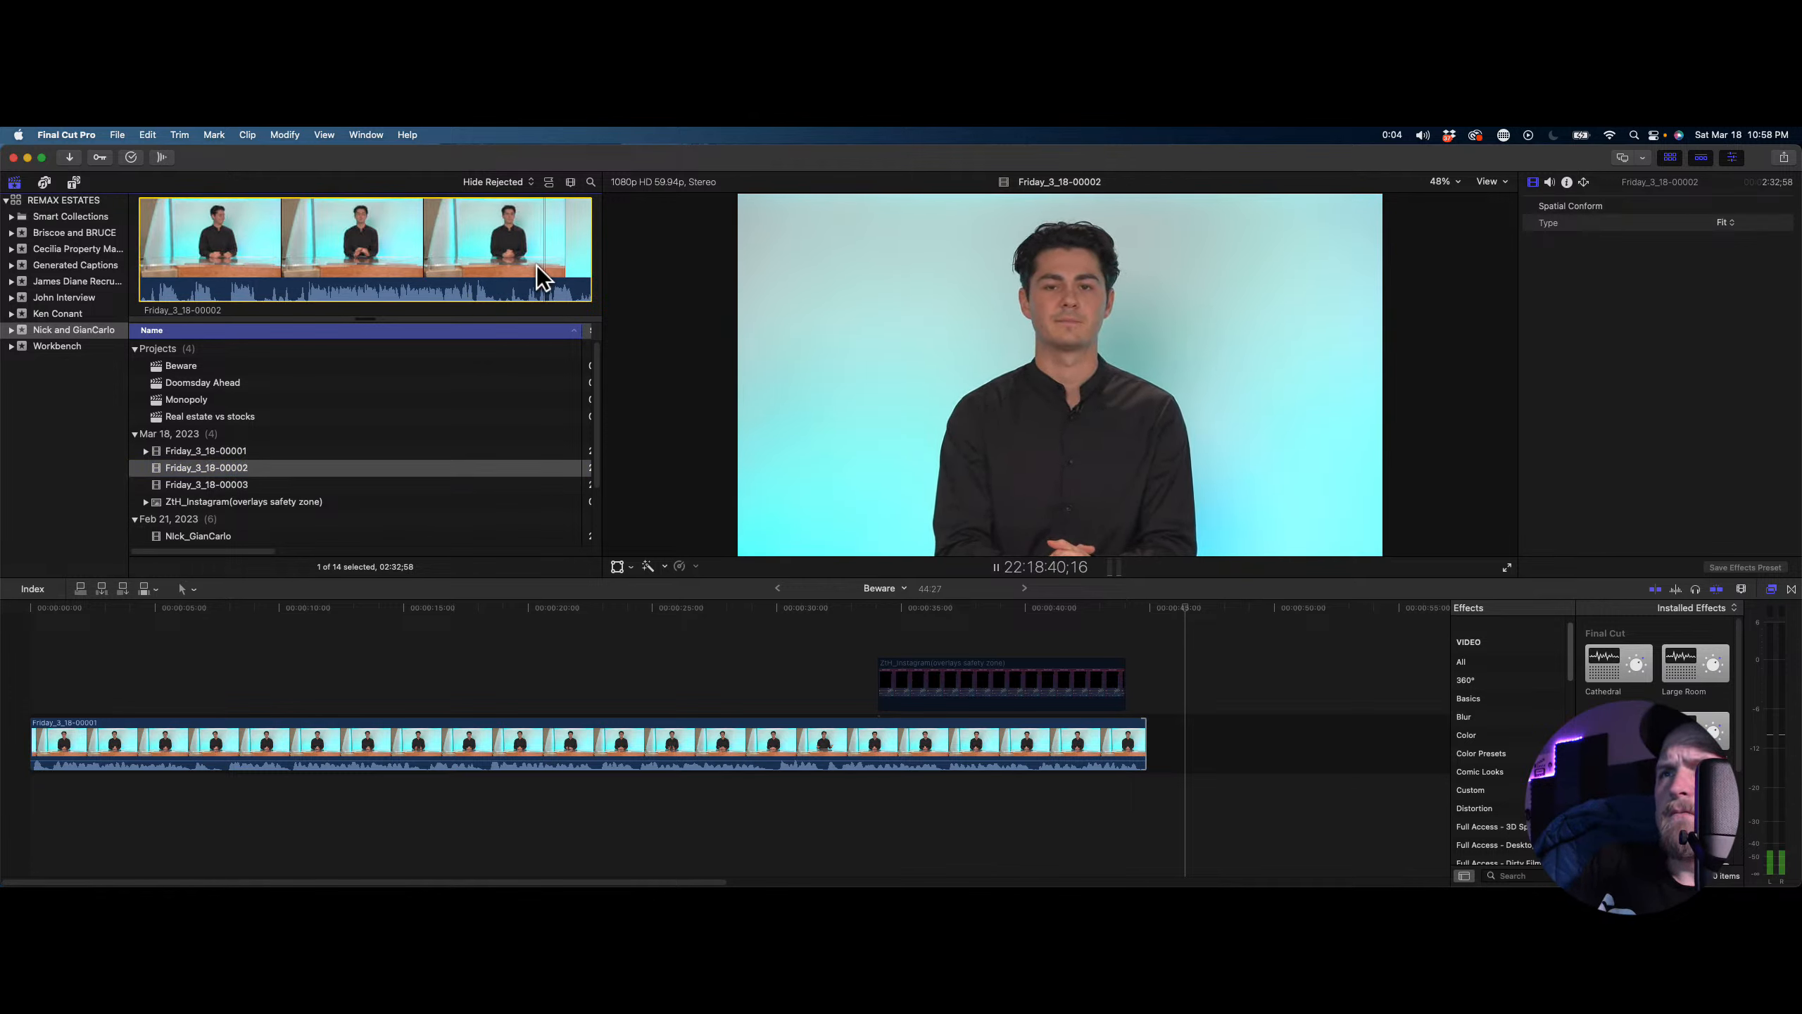
key("i")
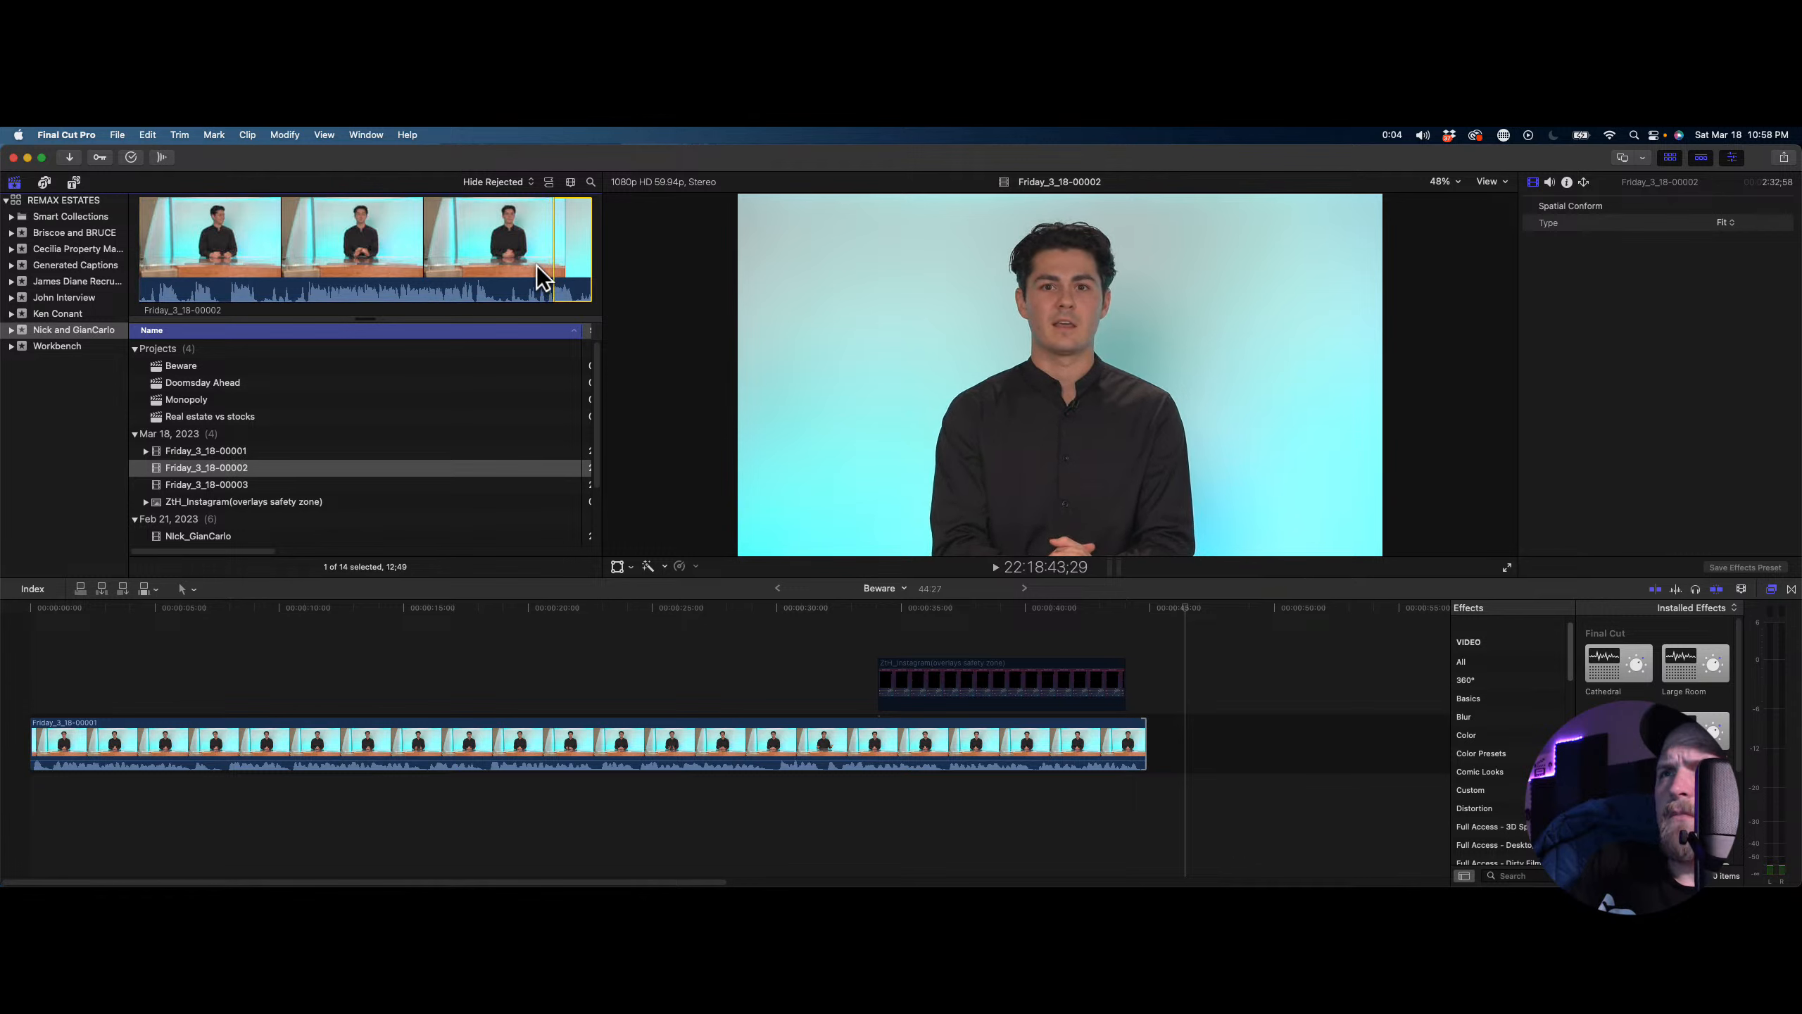
key("space")
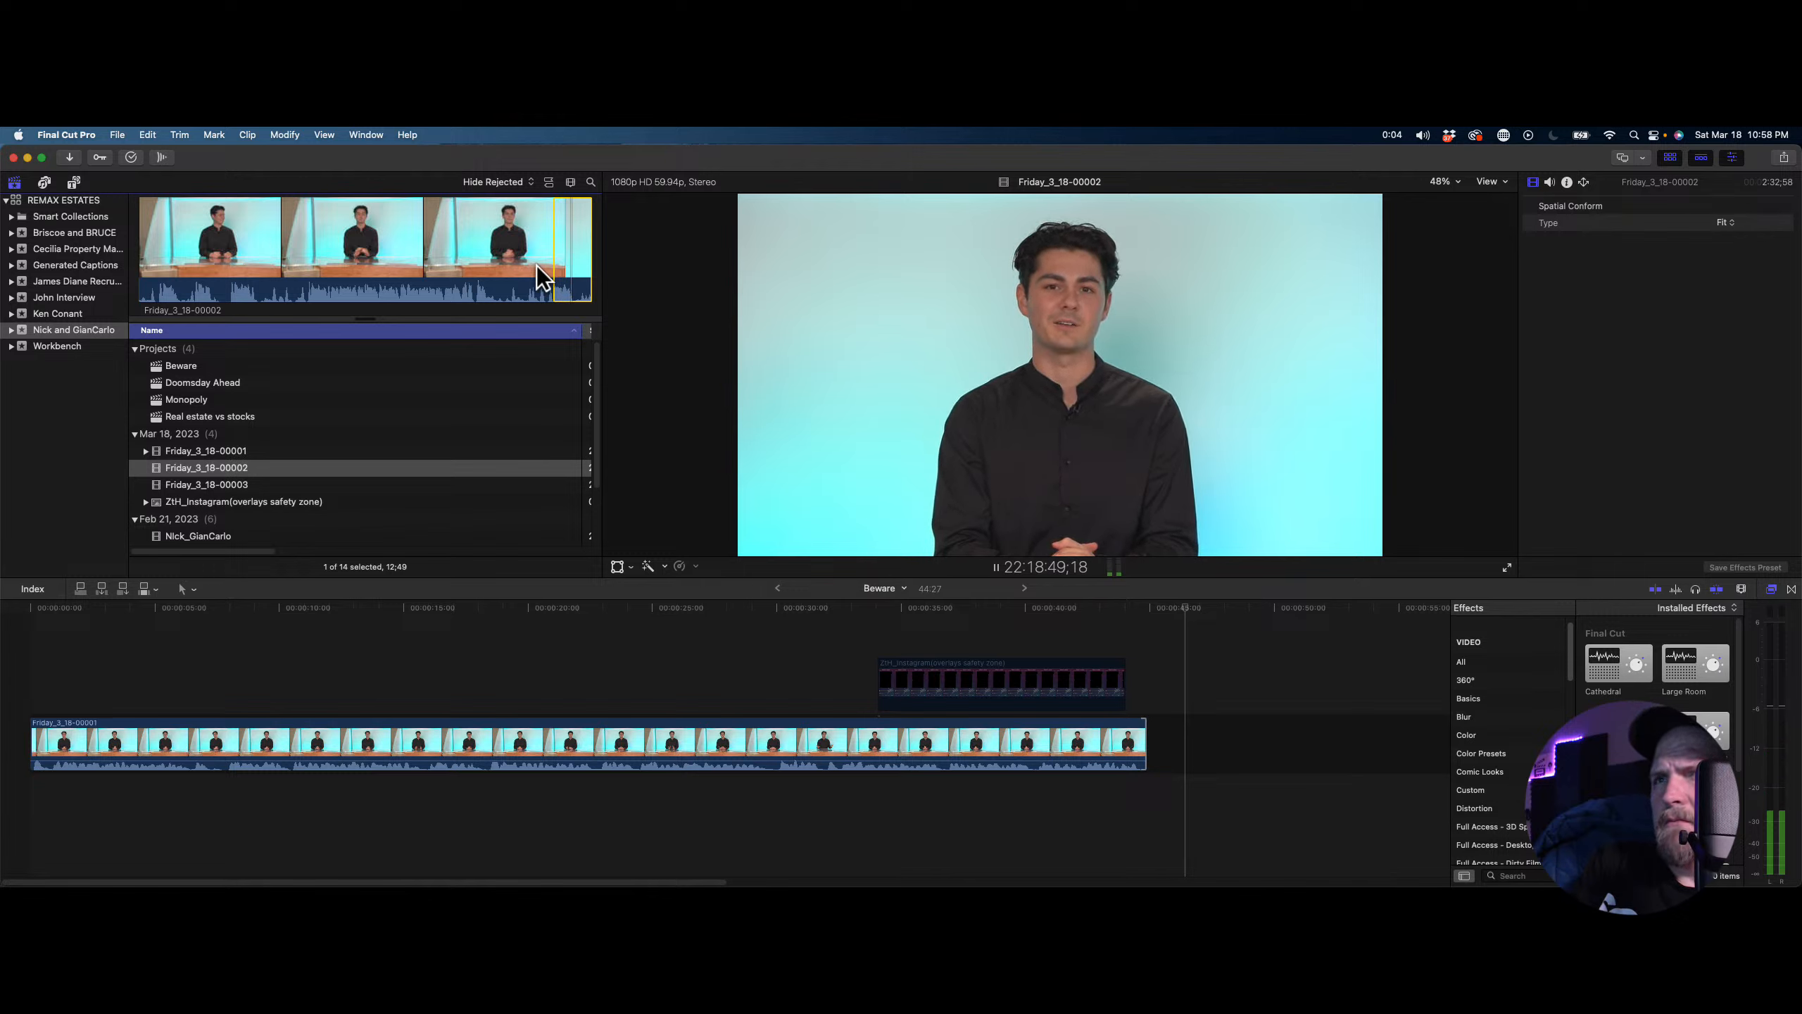
key("o")
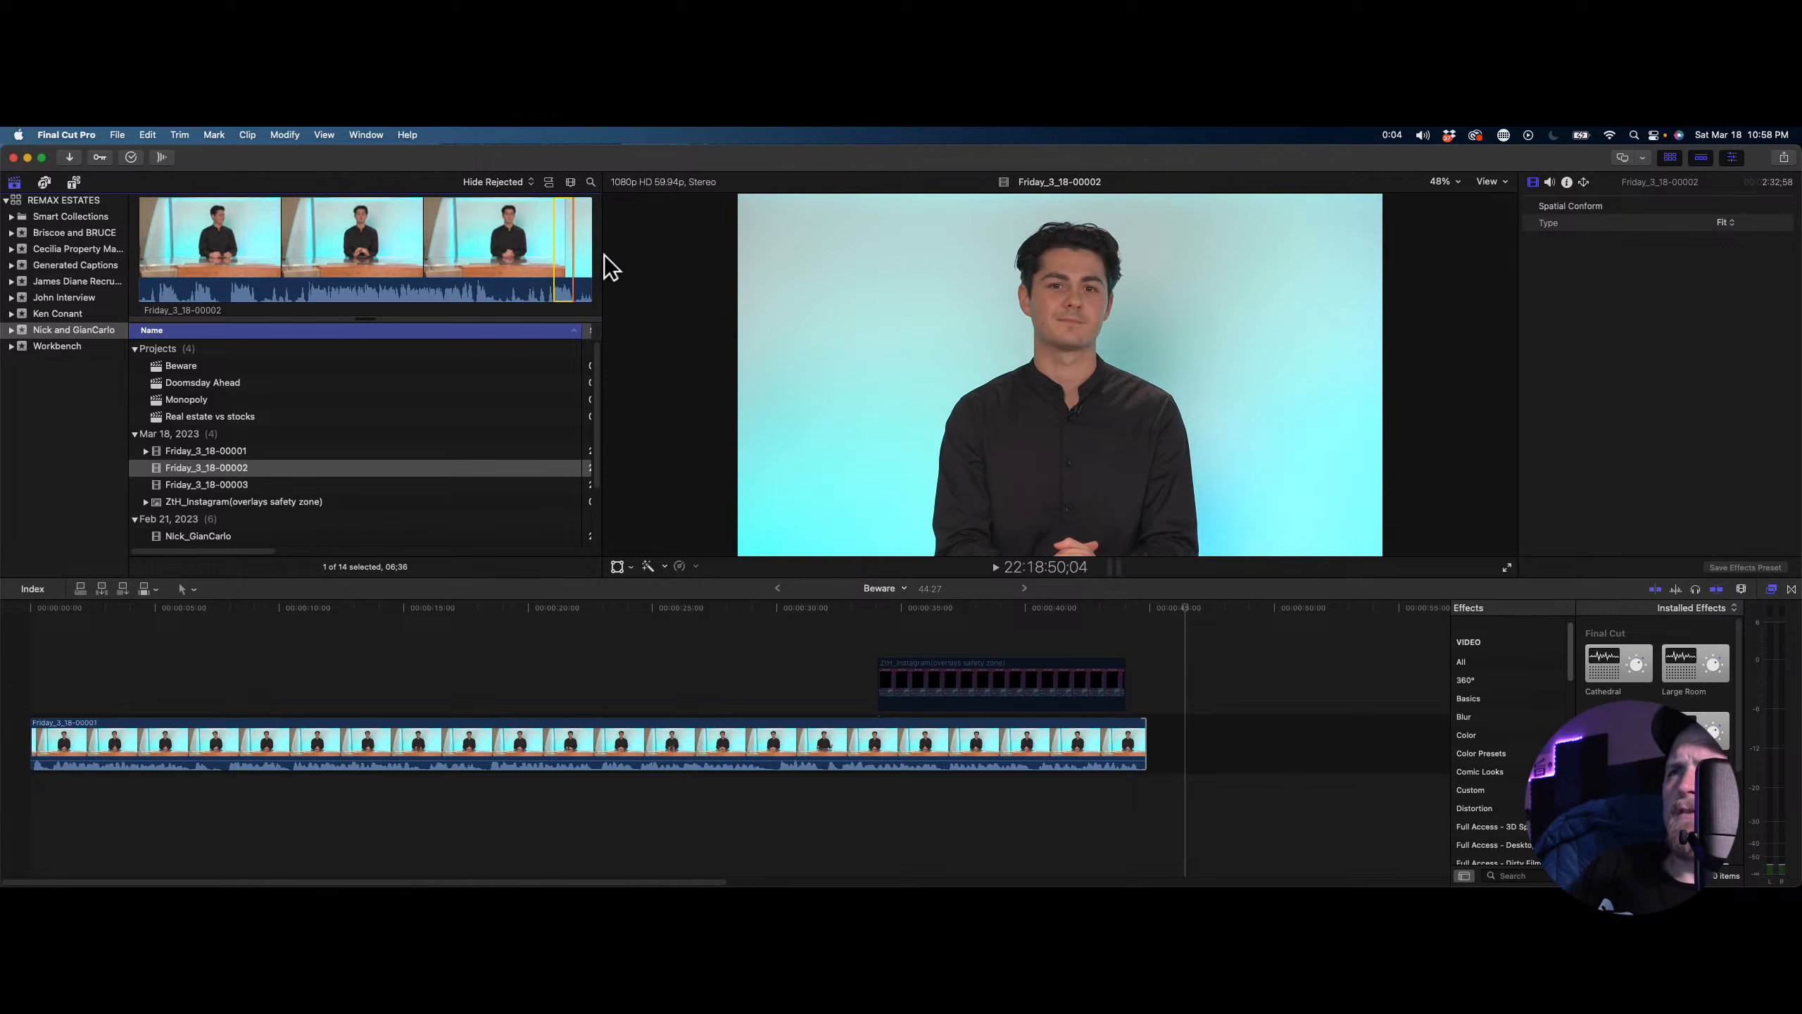
left_click_drag(567, 260, 1151, 722)
Play across the new cut and set the Friday_3_18-00002 clip's Spatial Conform type to Fill
key("space")
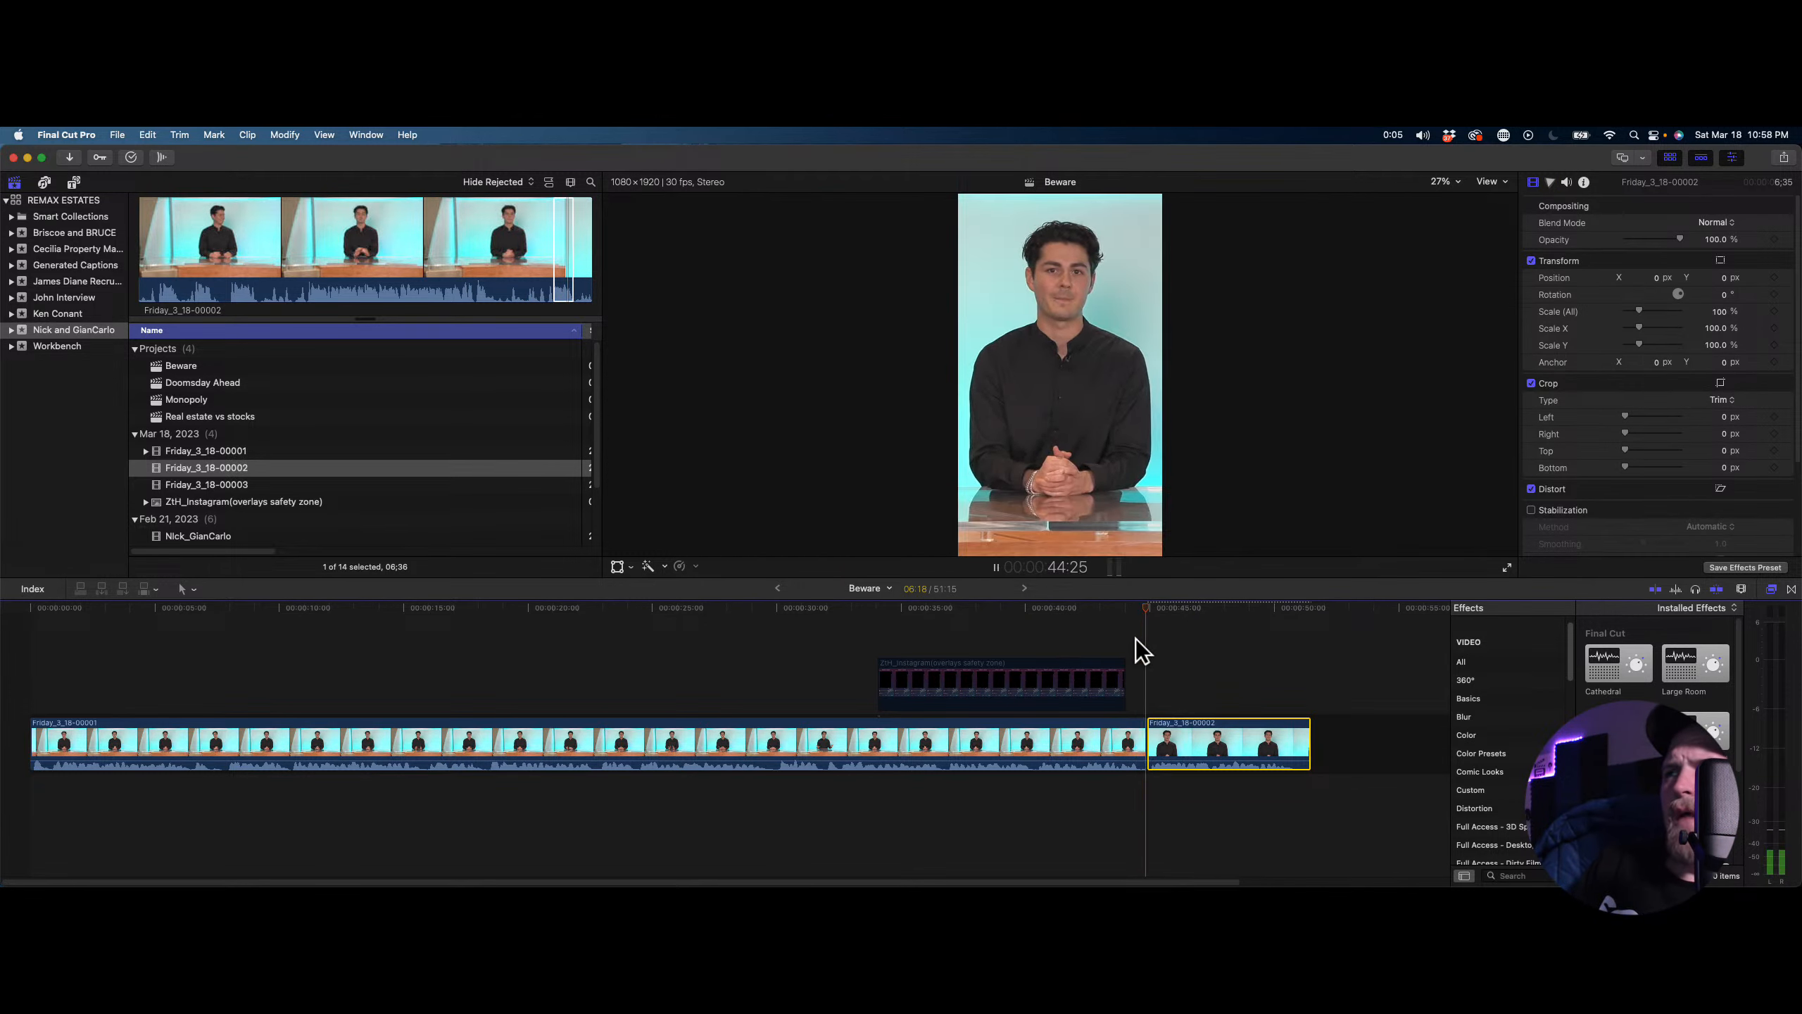
key("space")
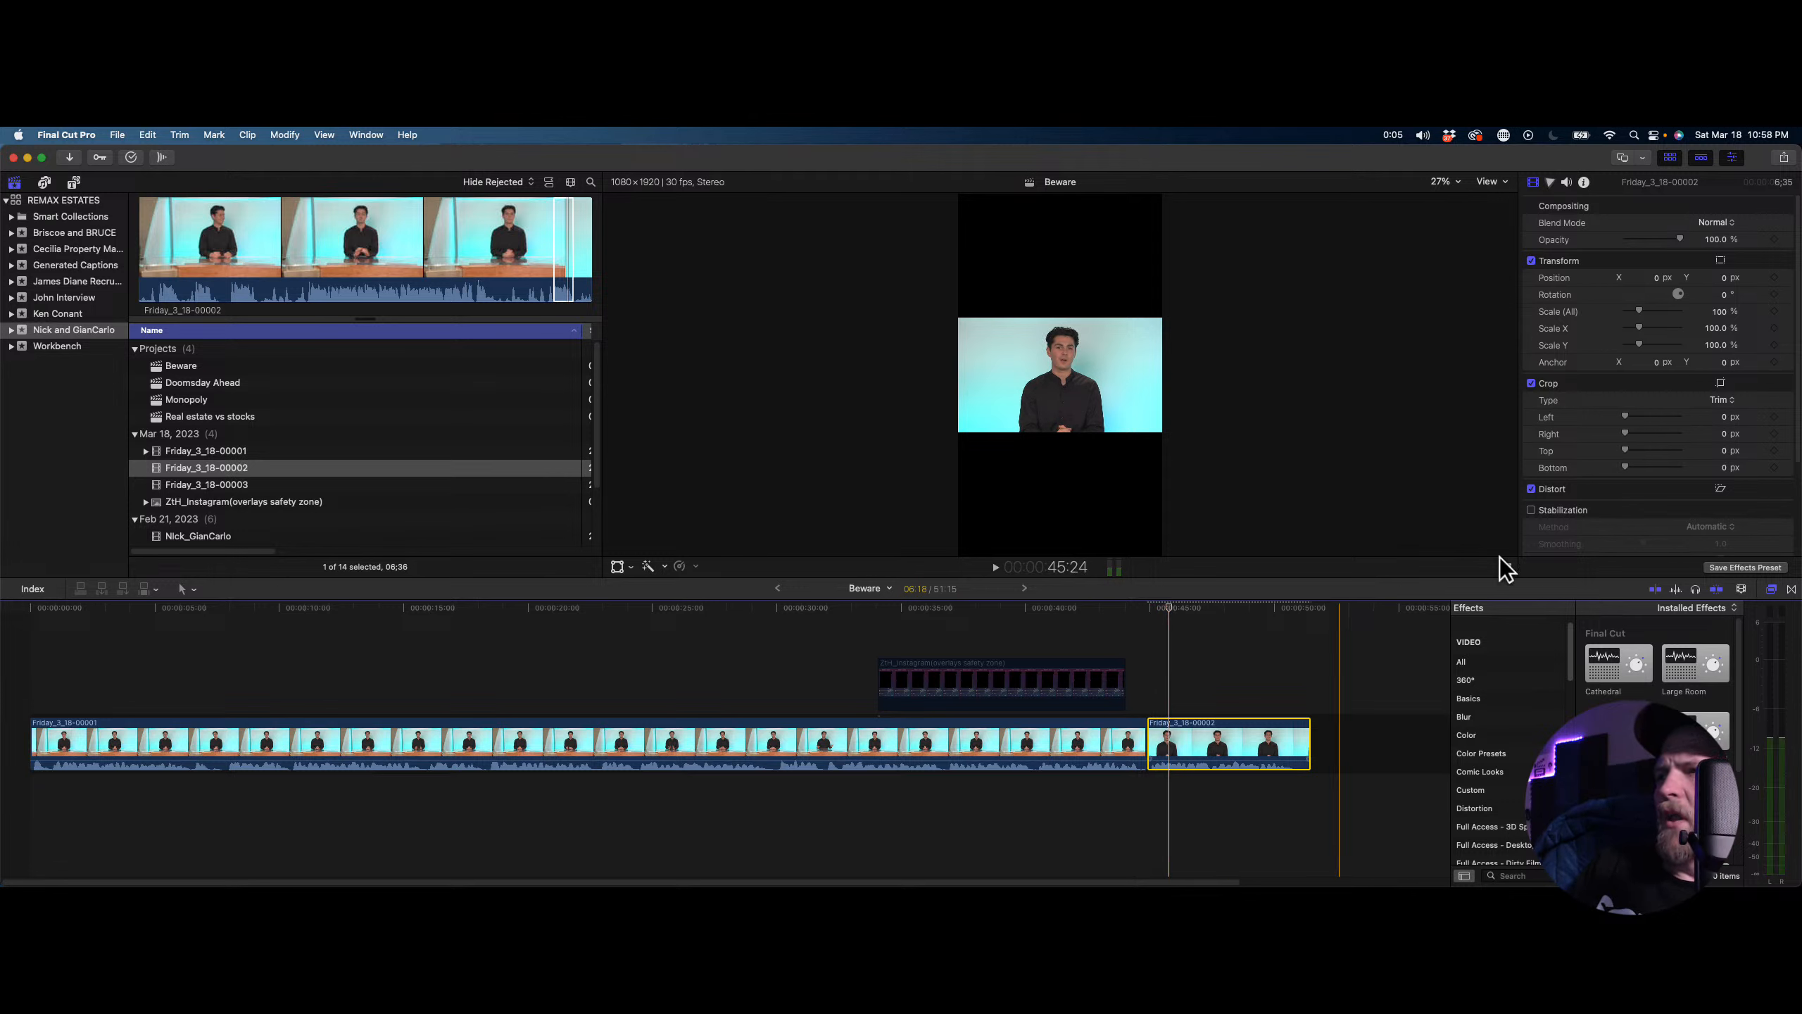
scroll(1627, 422, "down", 1)
scroll(1628, 432, "down", 5)
left_click(1724, 501)
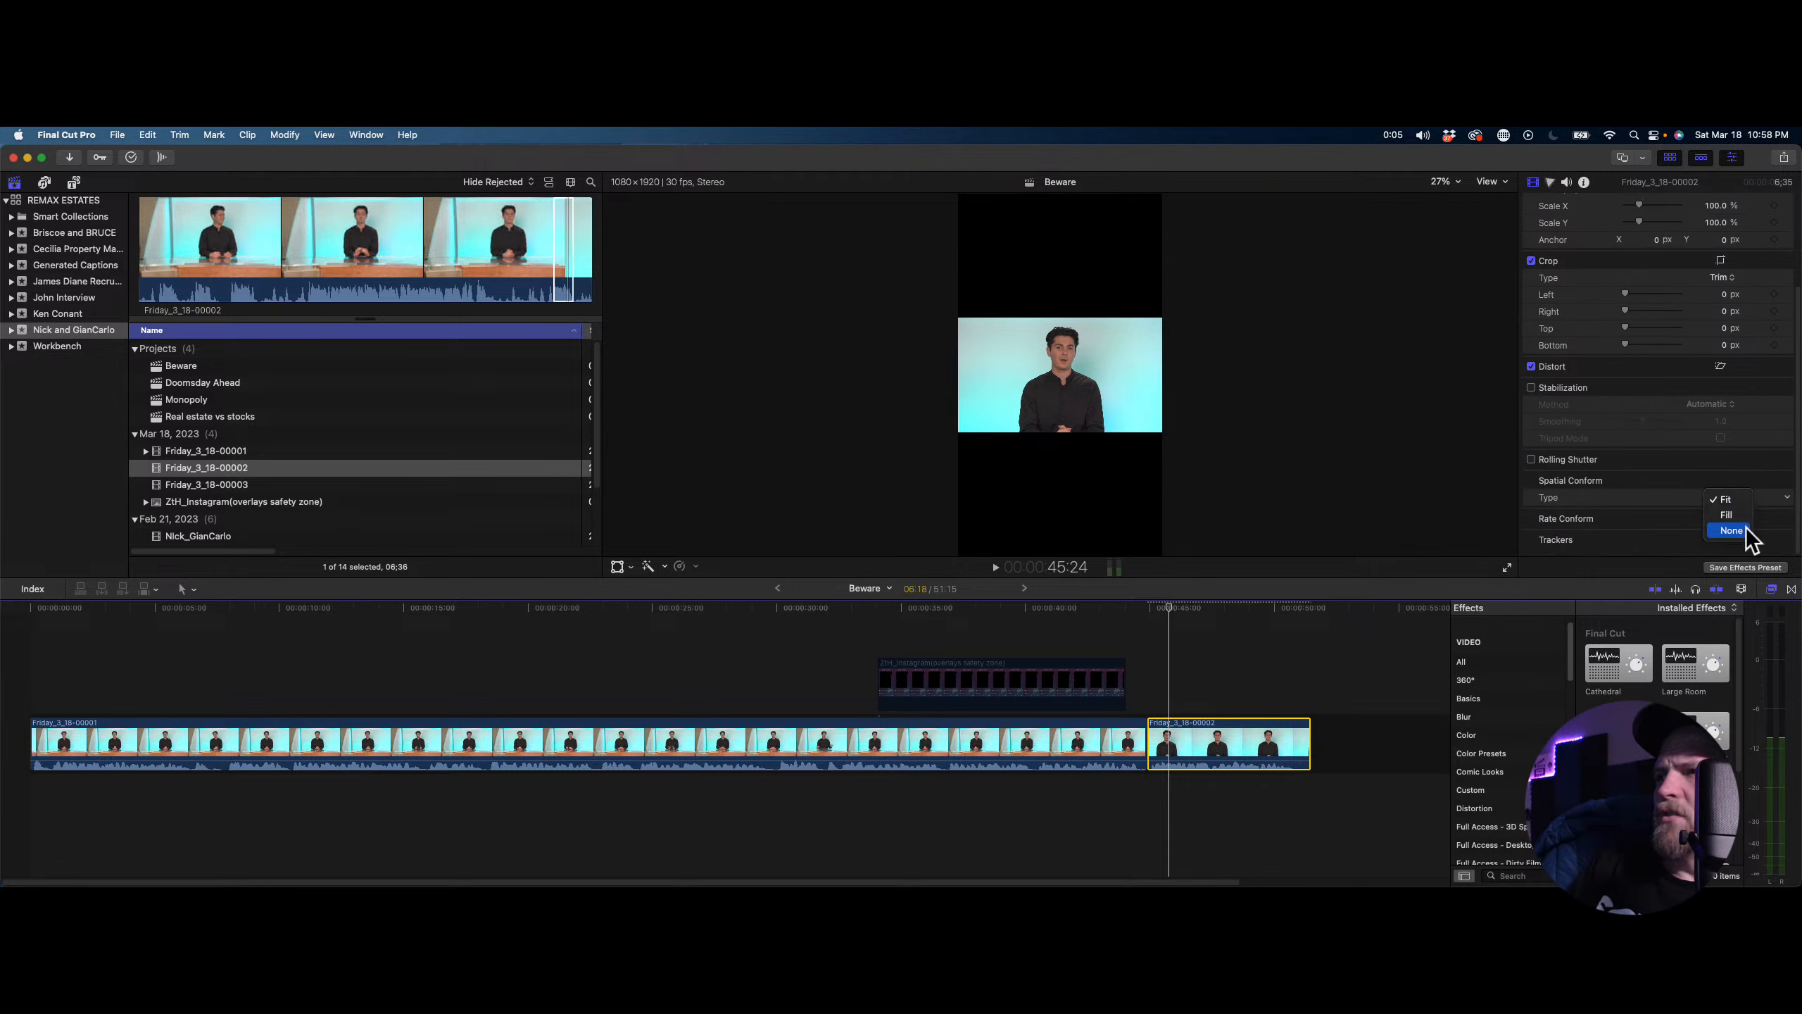
left_click(1735, 521)
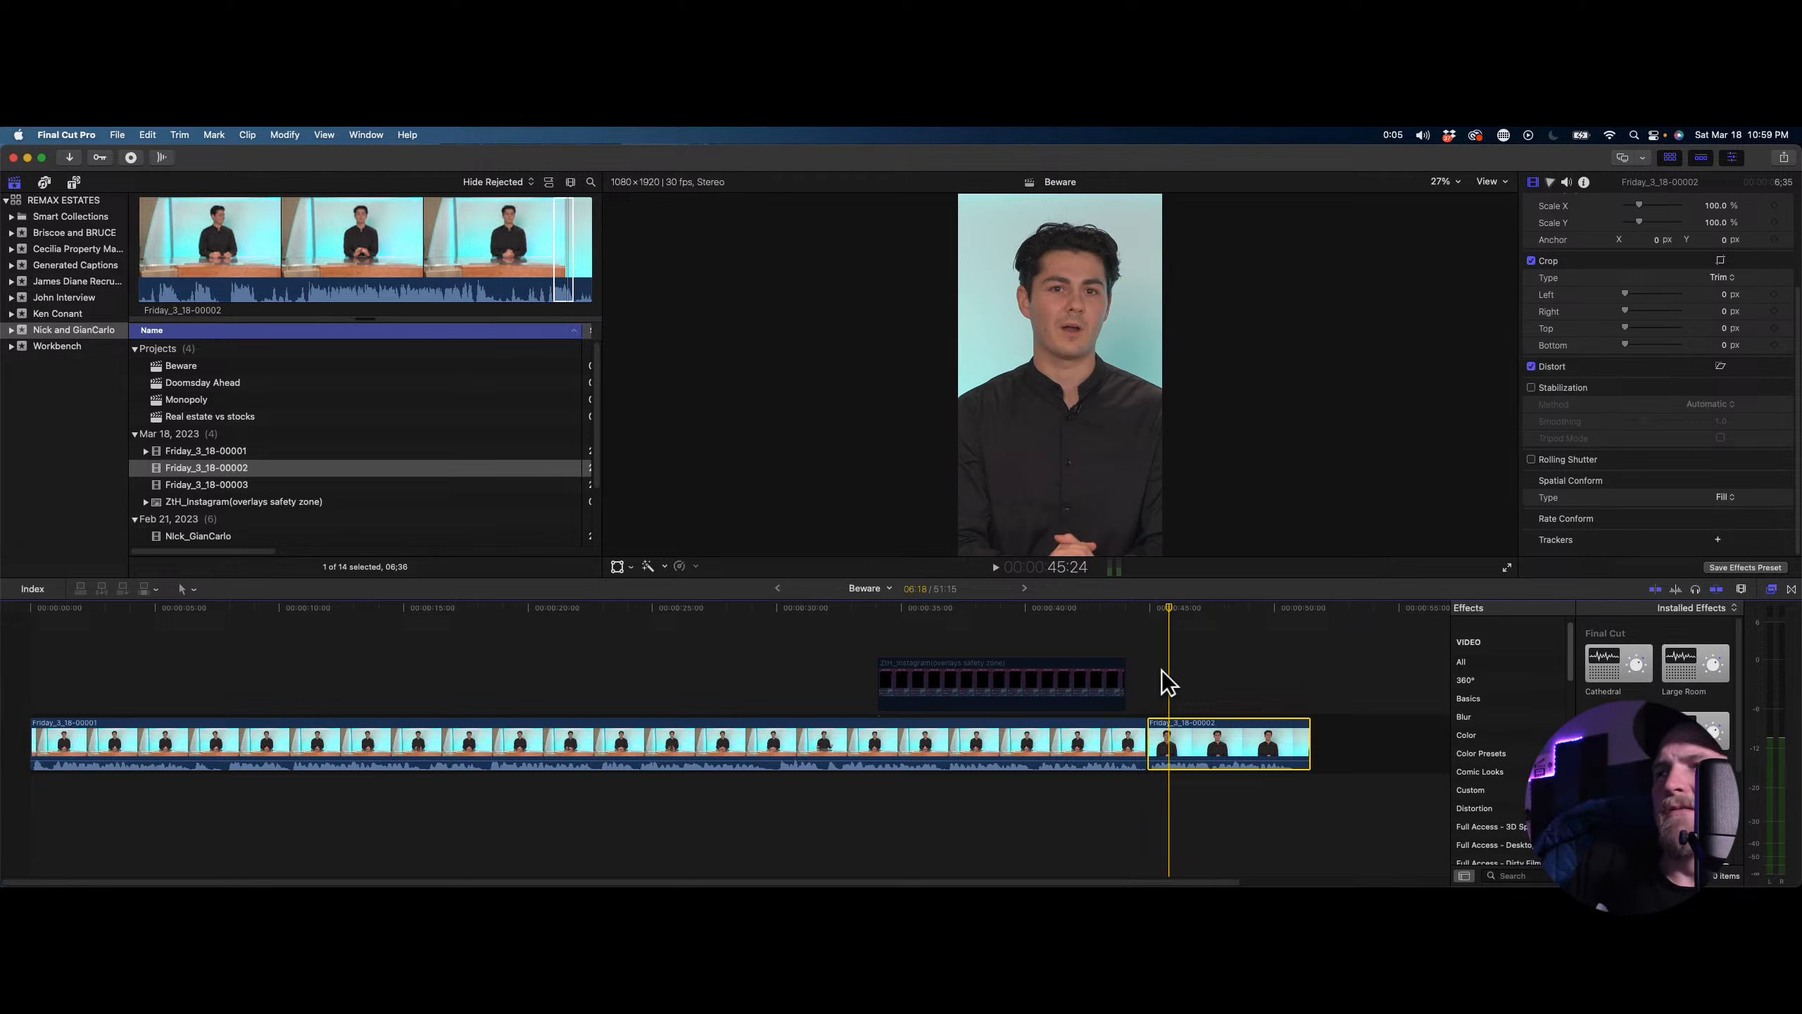
Move the disabled safety zone overlay clip earlier so that it starts at about 27 seconds
left_click(1078, 688)
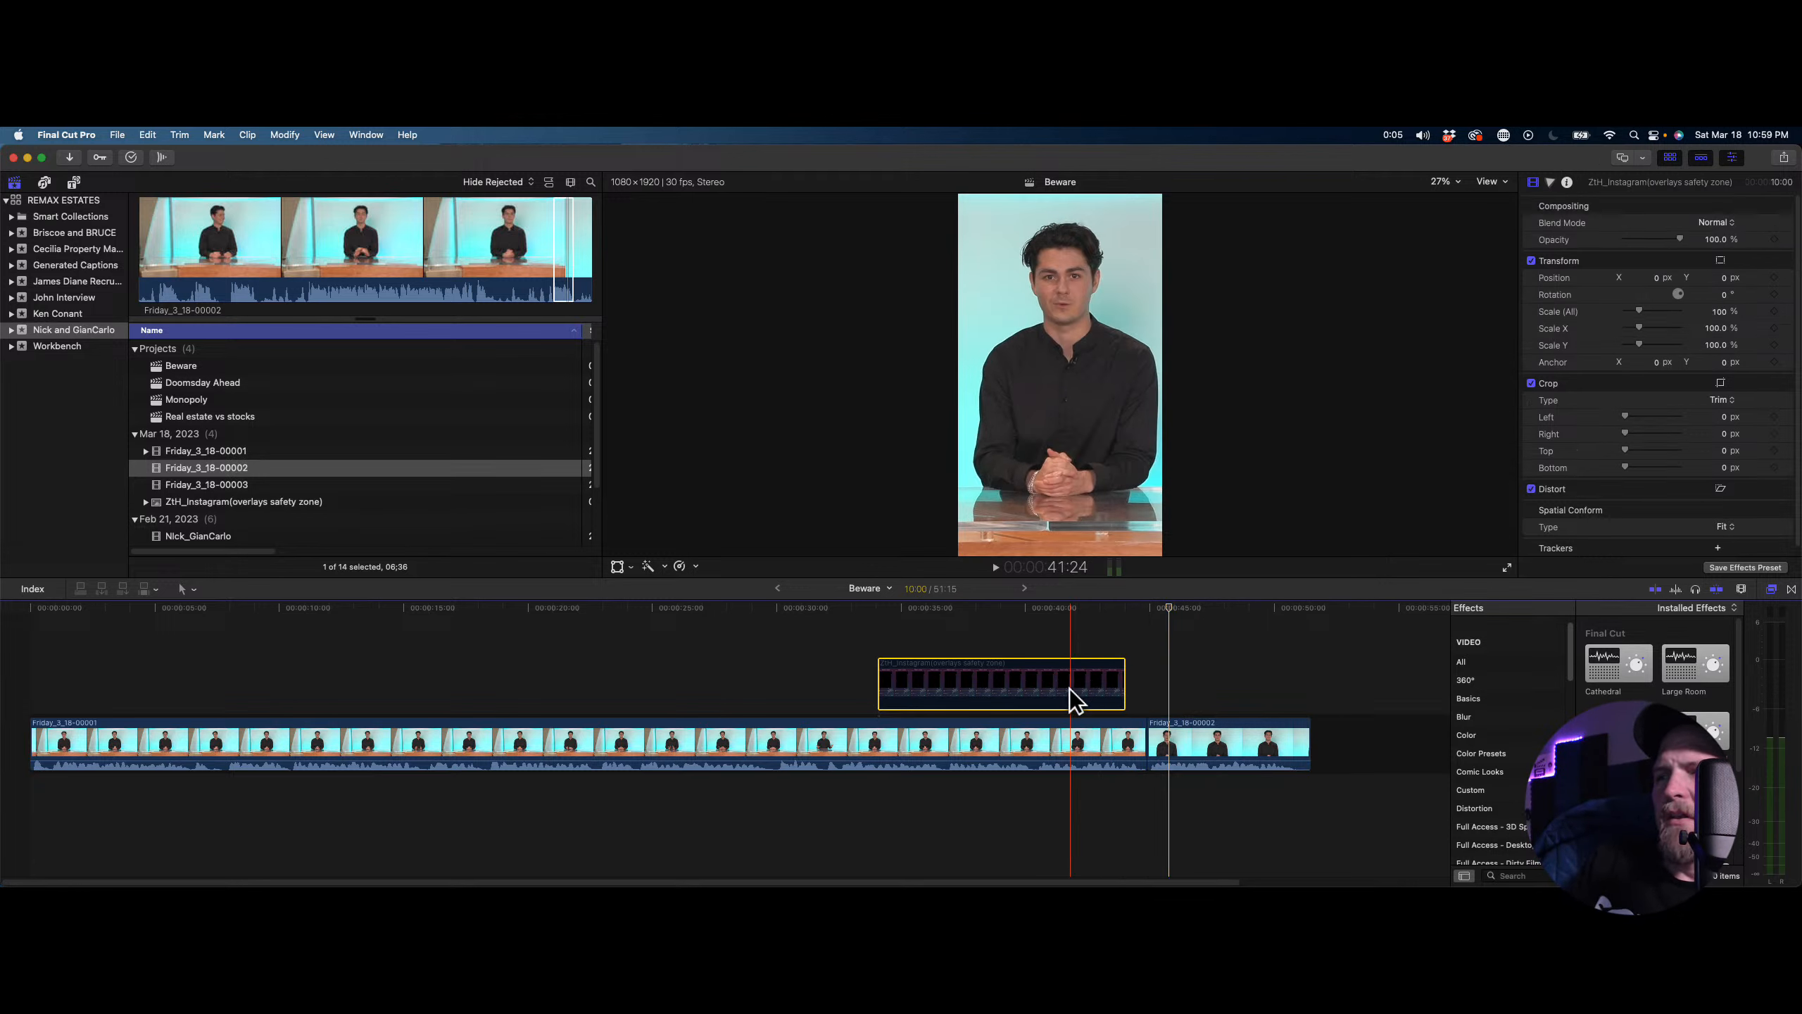
left_click_drag(1070, 689, 893, 682)
left_click(1080, 682)
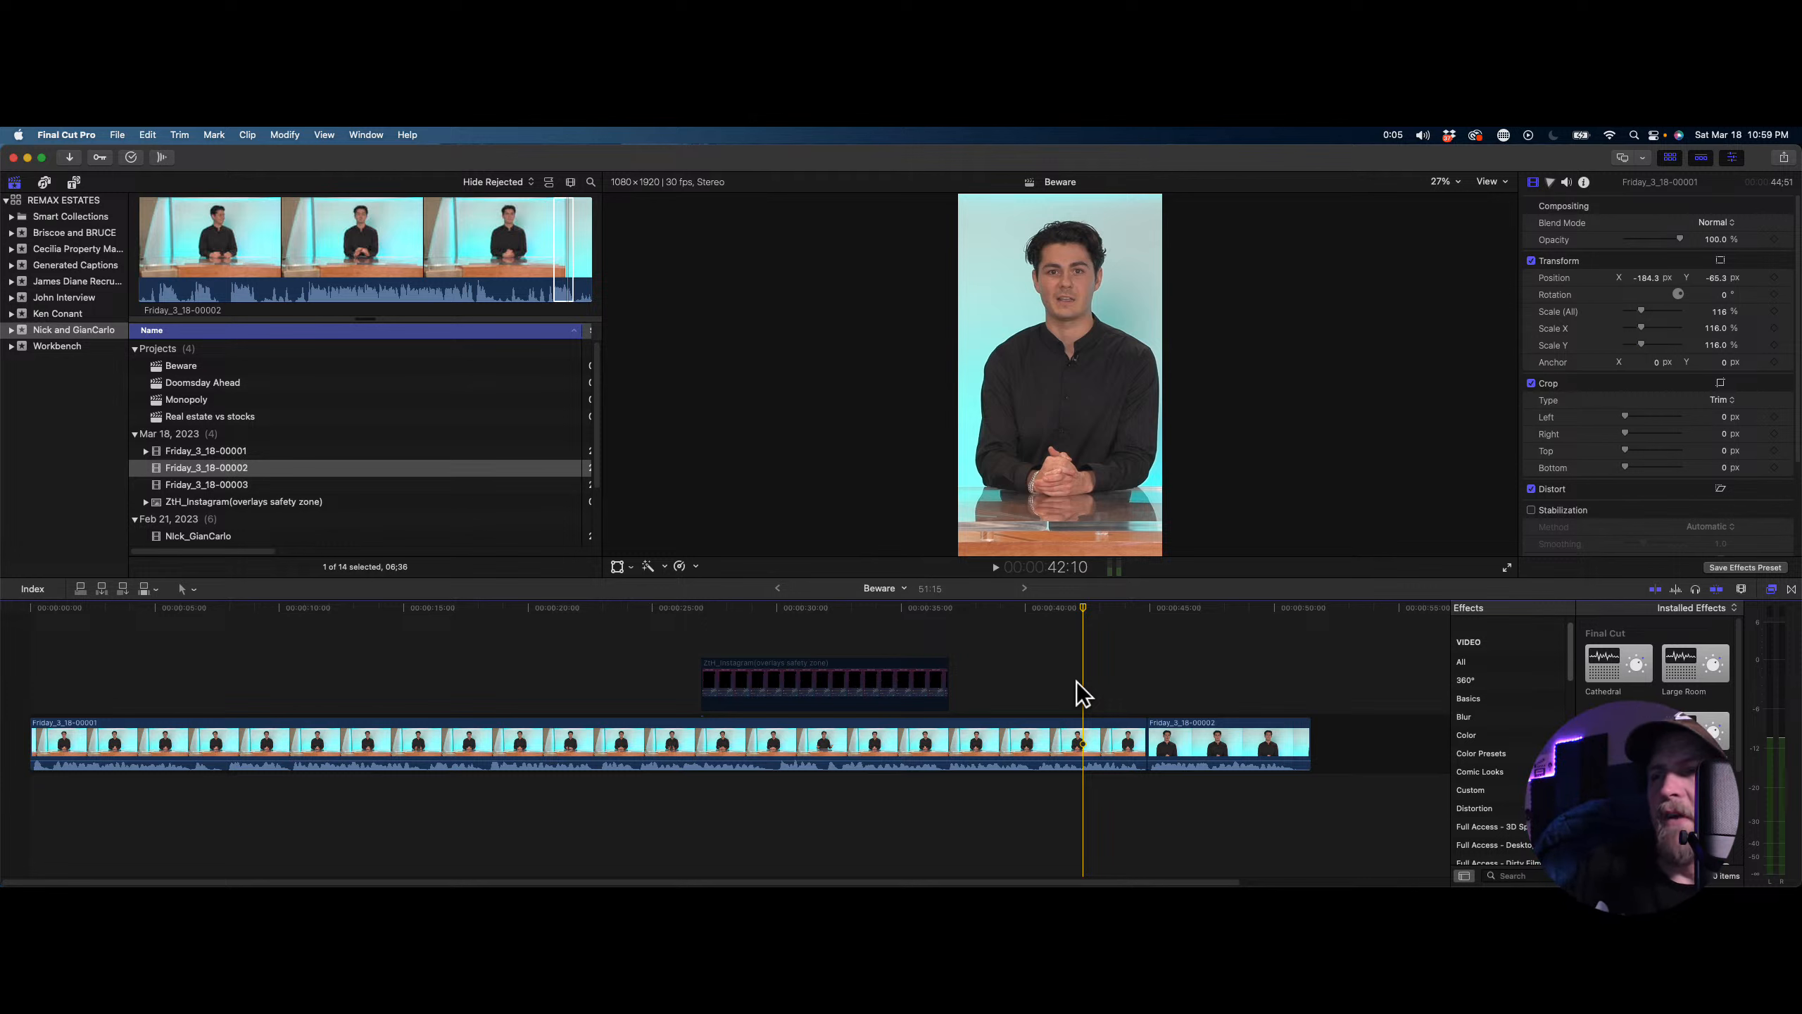
Play the cut between the two speaker clips and trim a few frames off both sides of it
left_click(1107, 628)
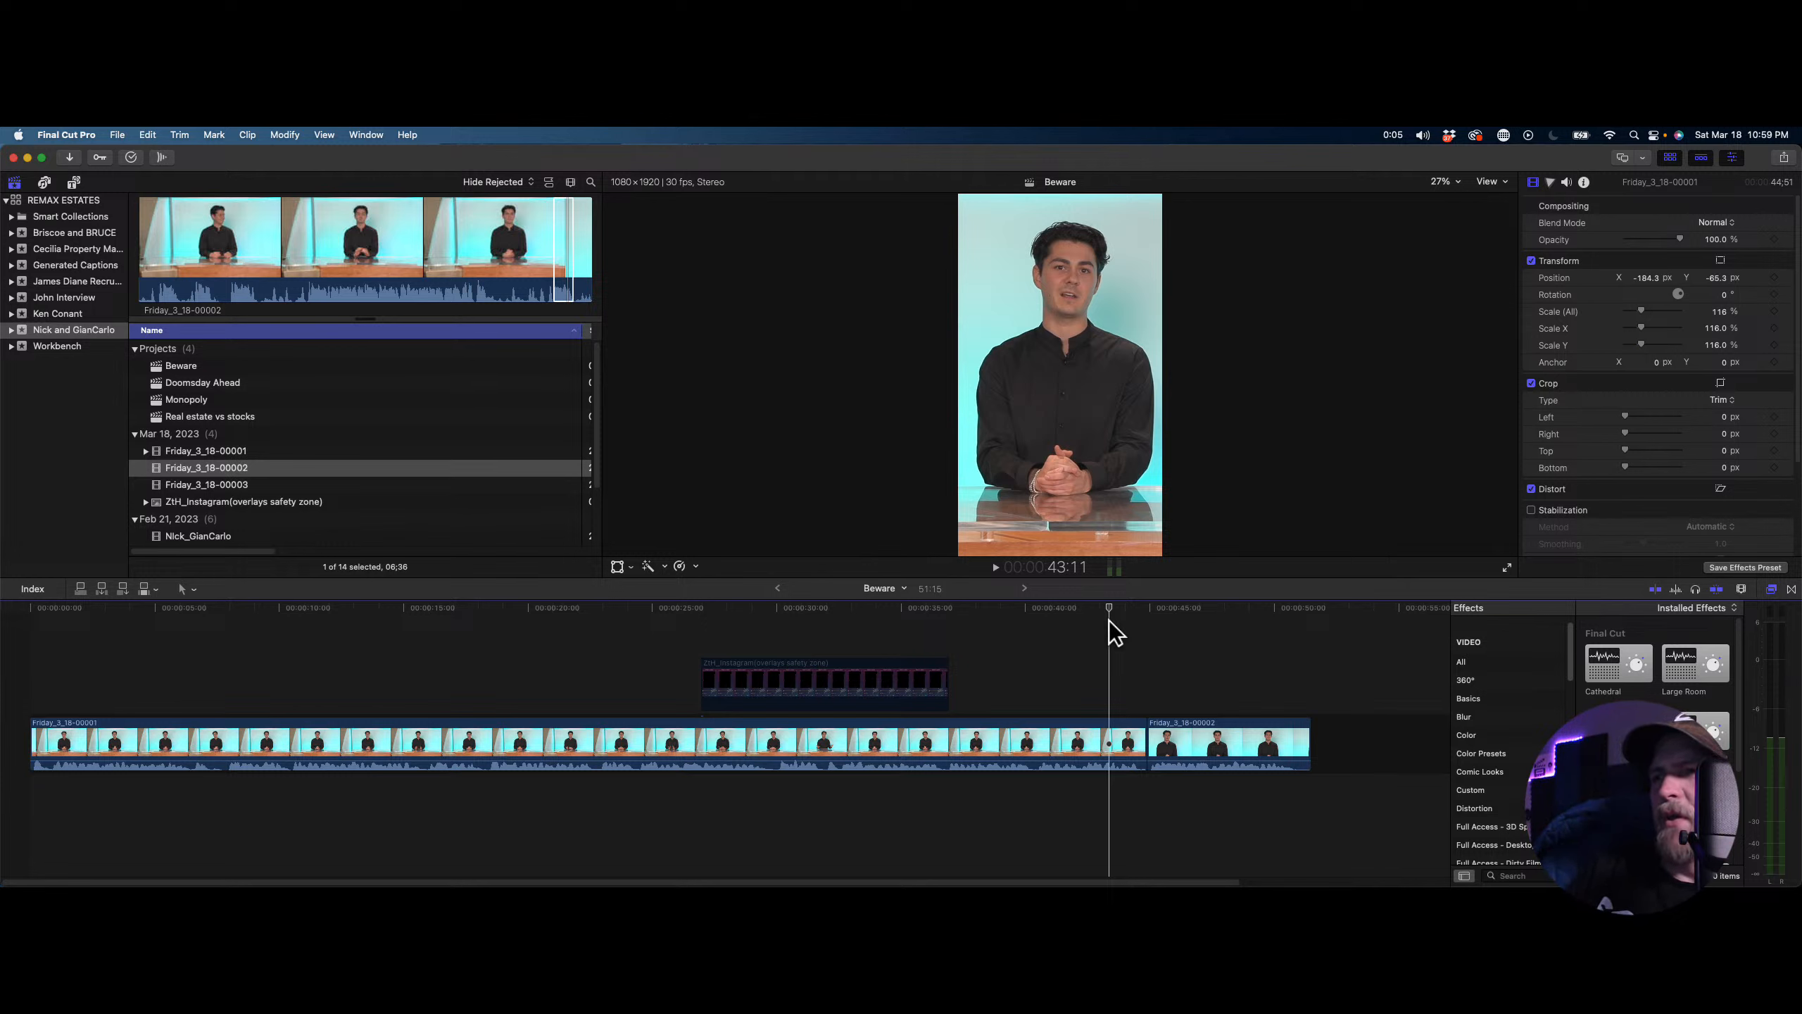
key("space")
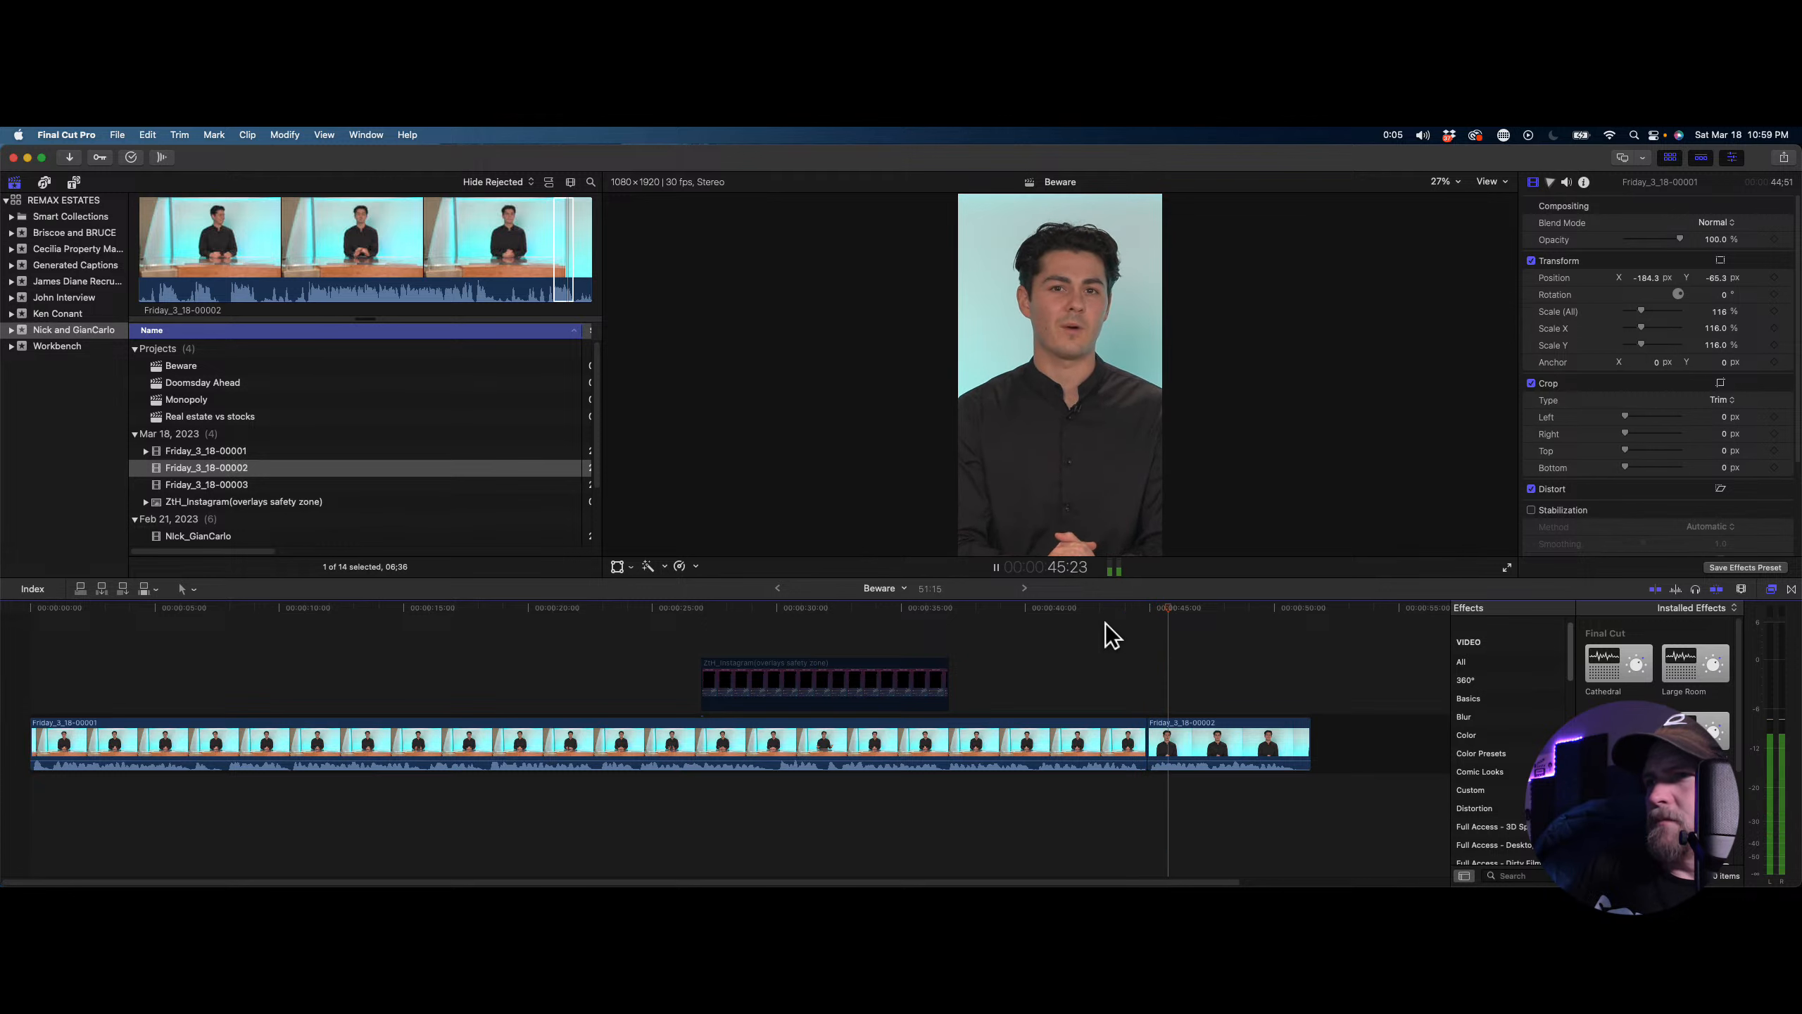
key("space")
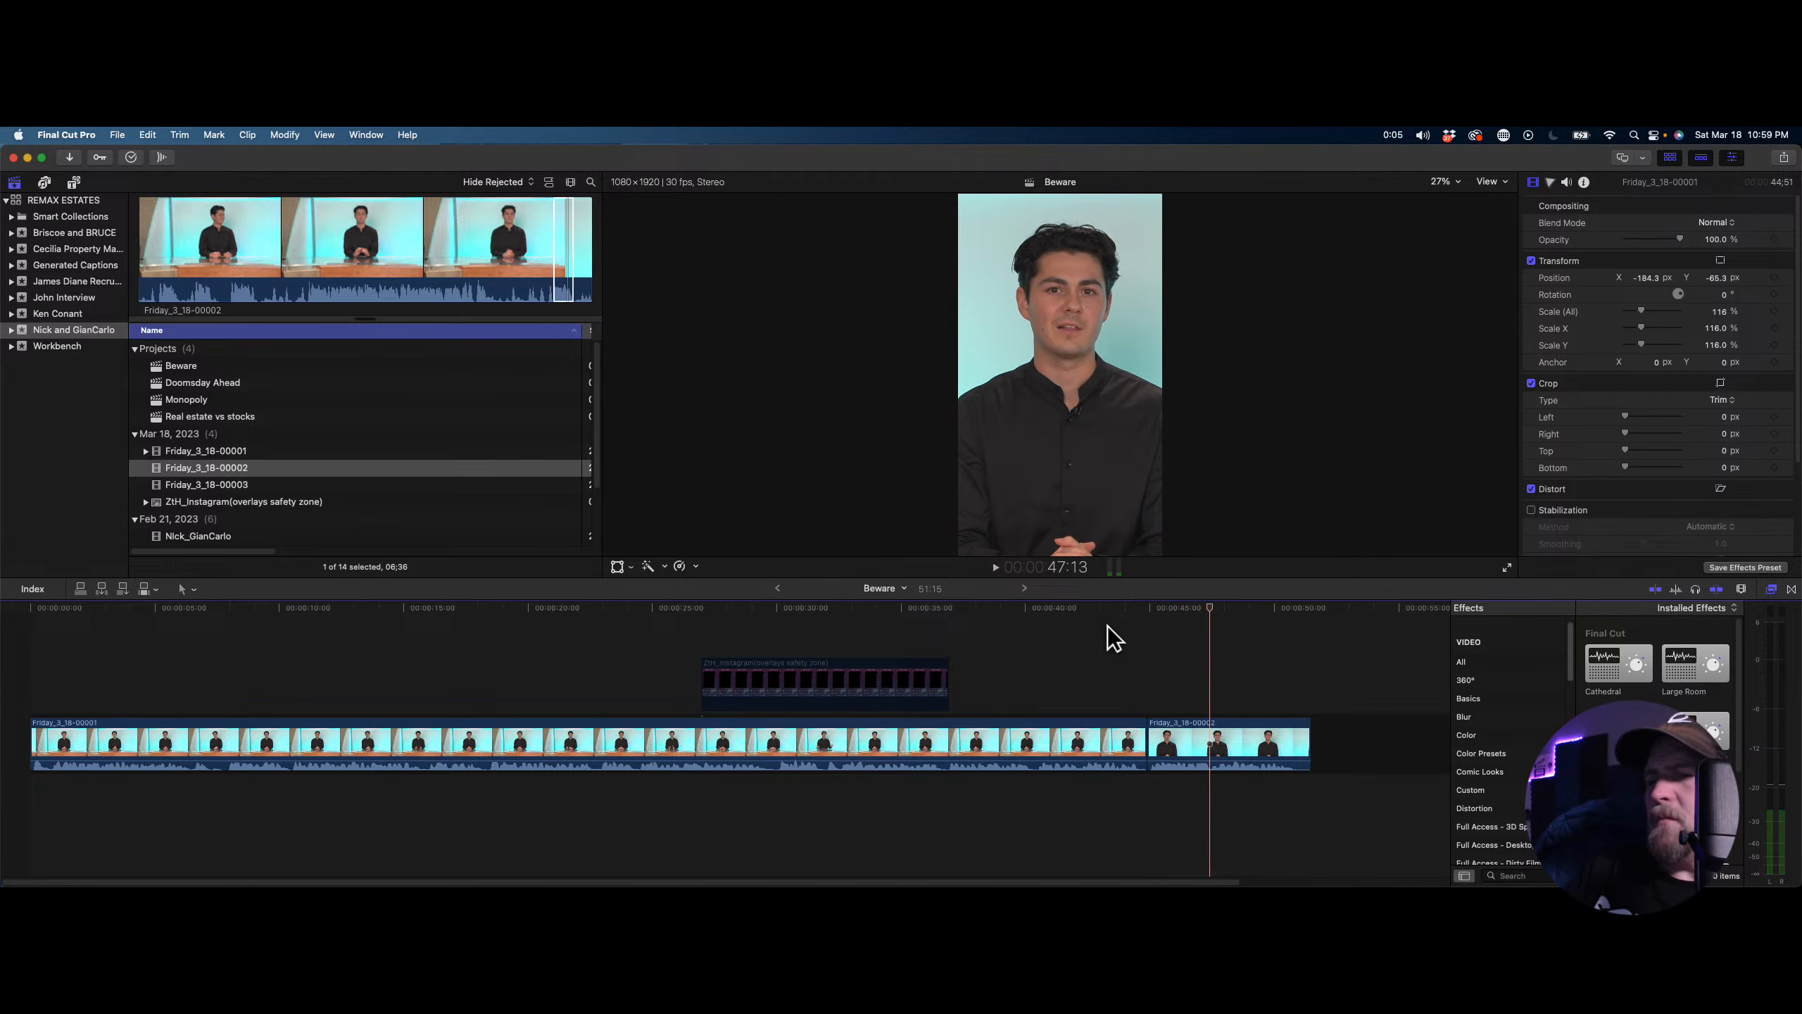
key("super+equal")
key("super+equal")
key("super+equal")
scroll(966, 671, "right", 1)
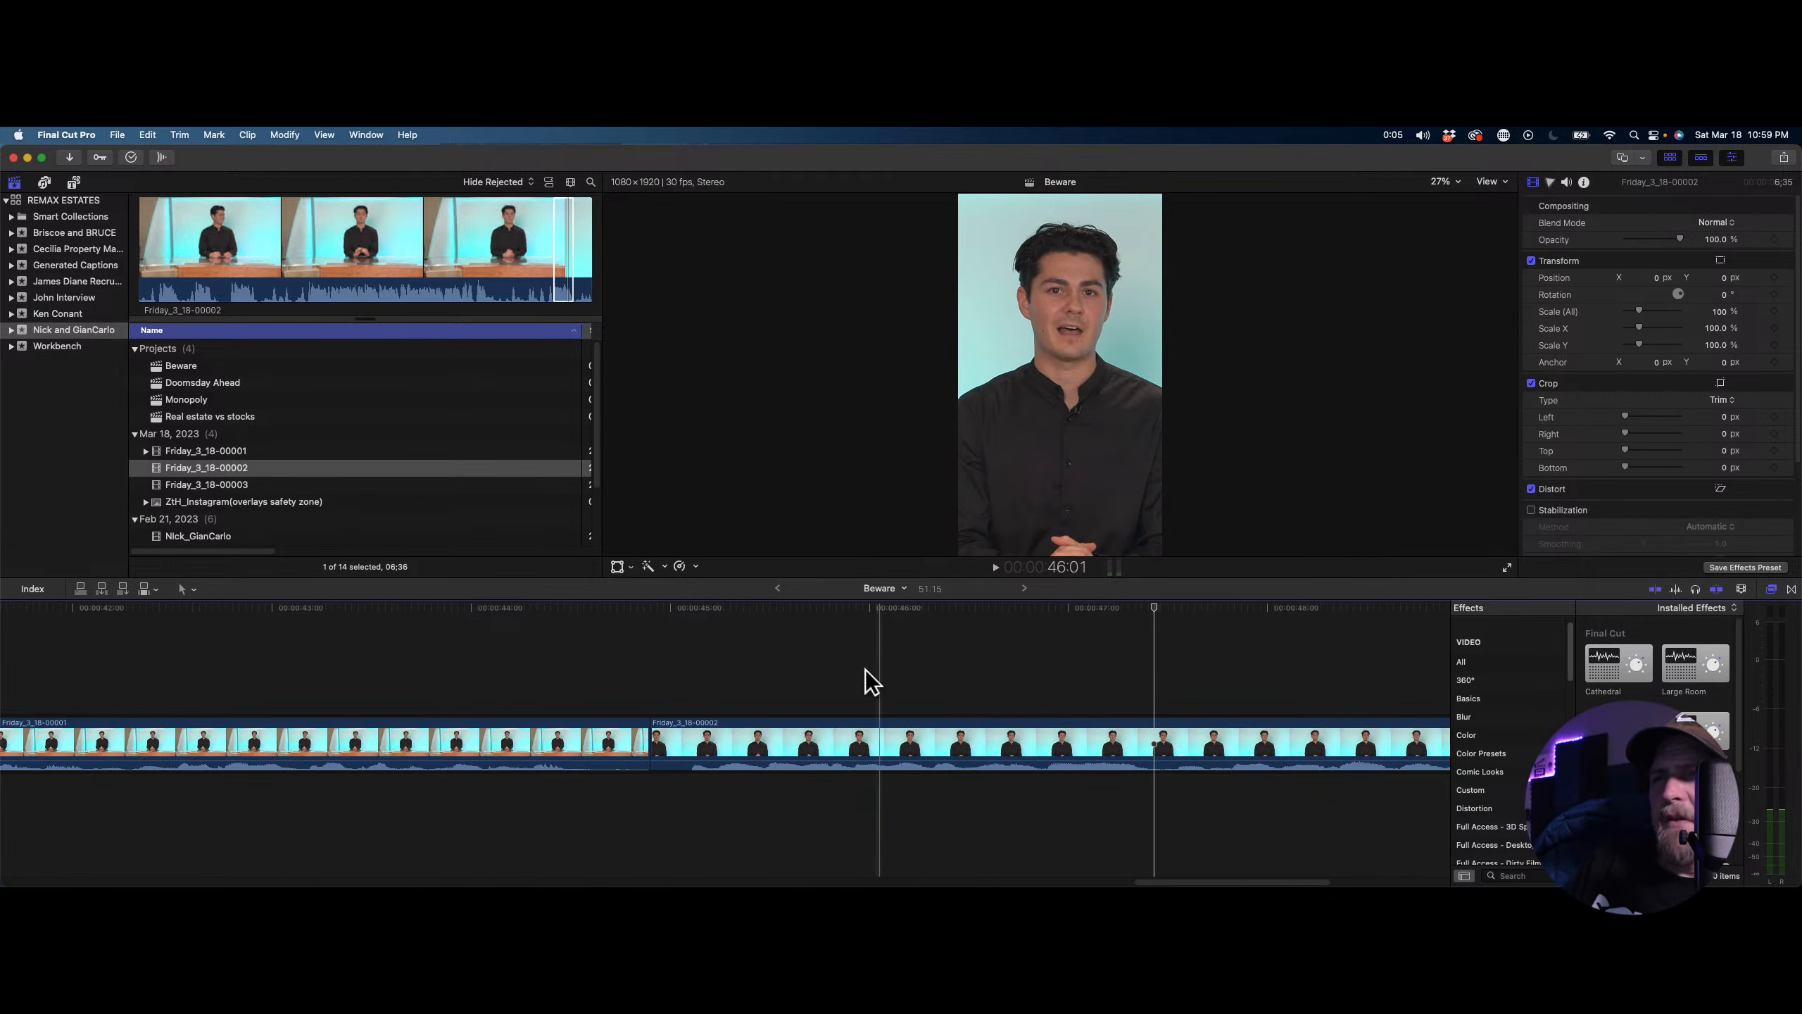
key("space")
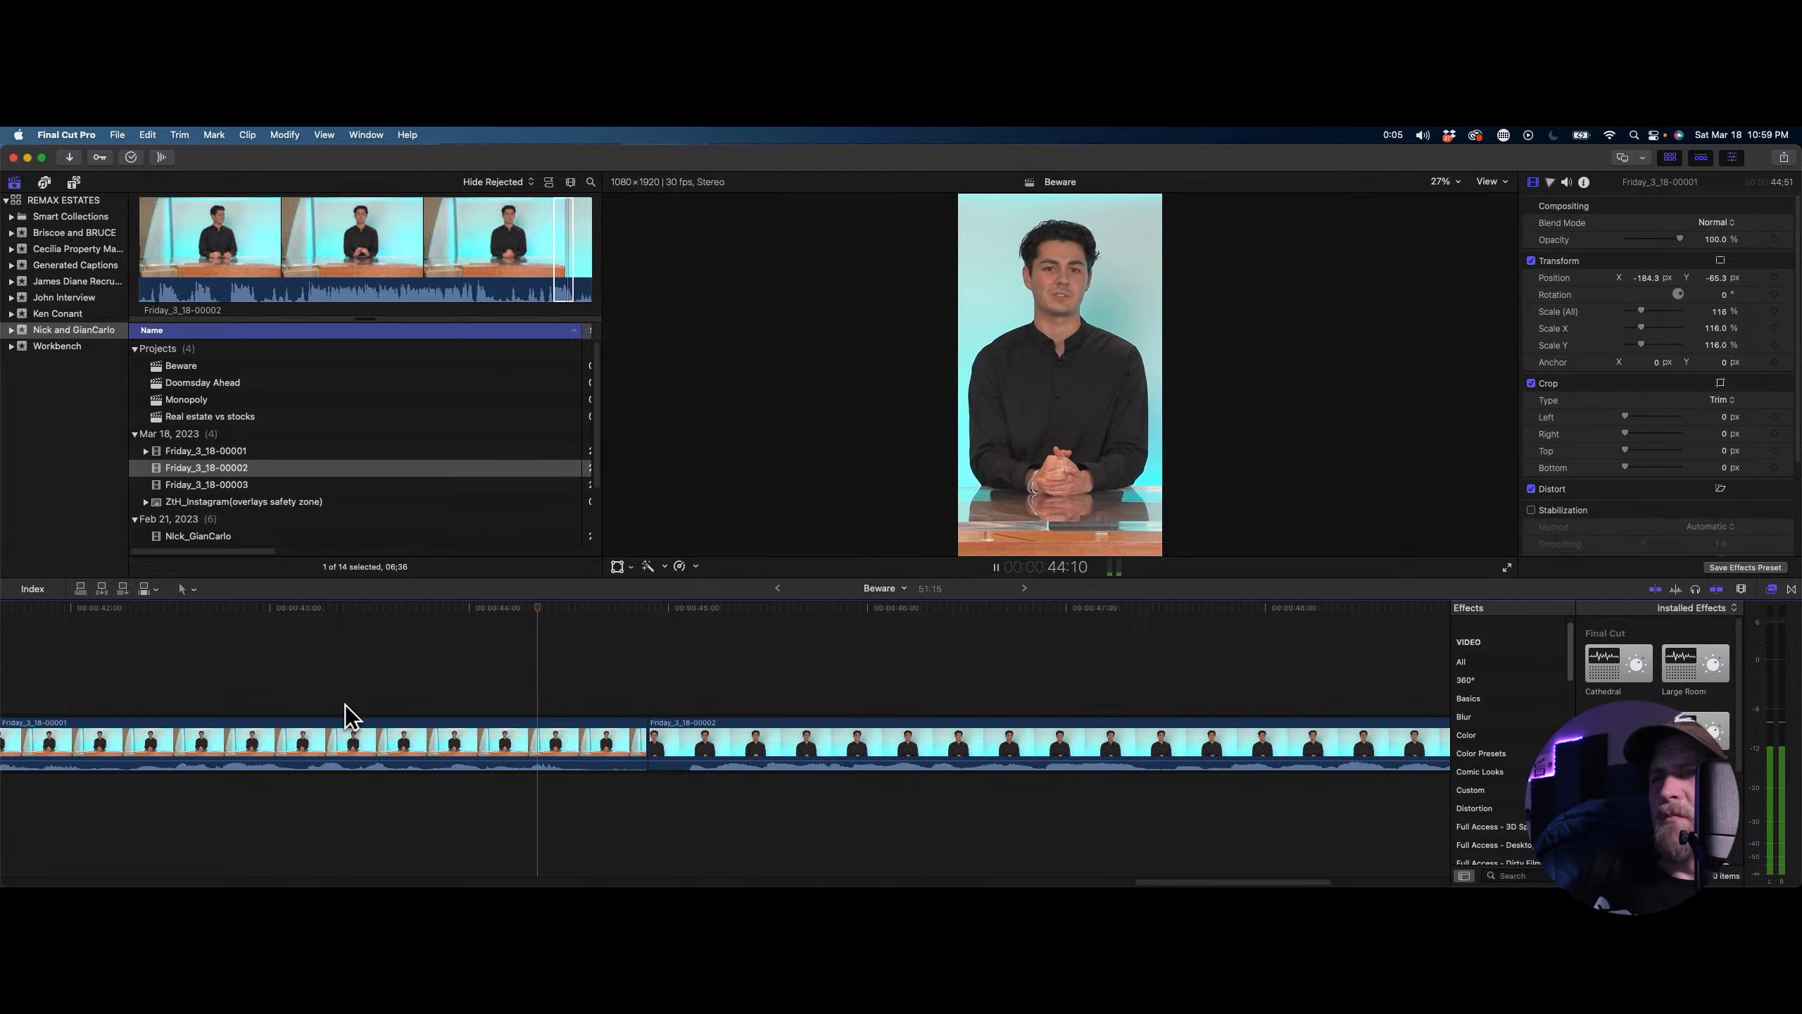
key("space")
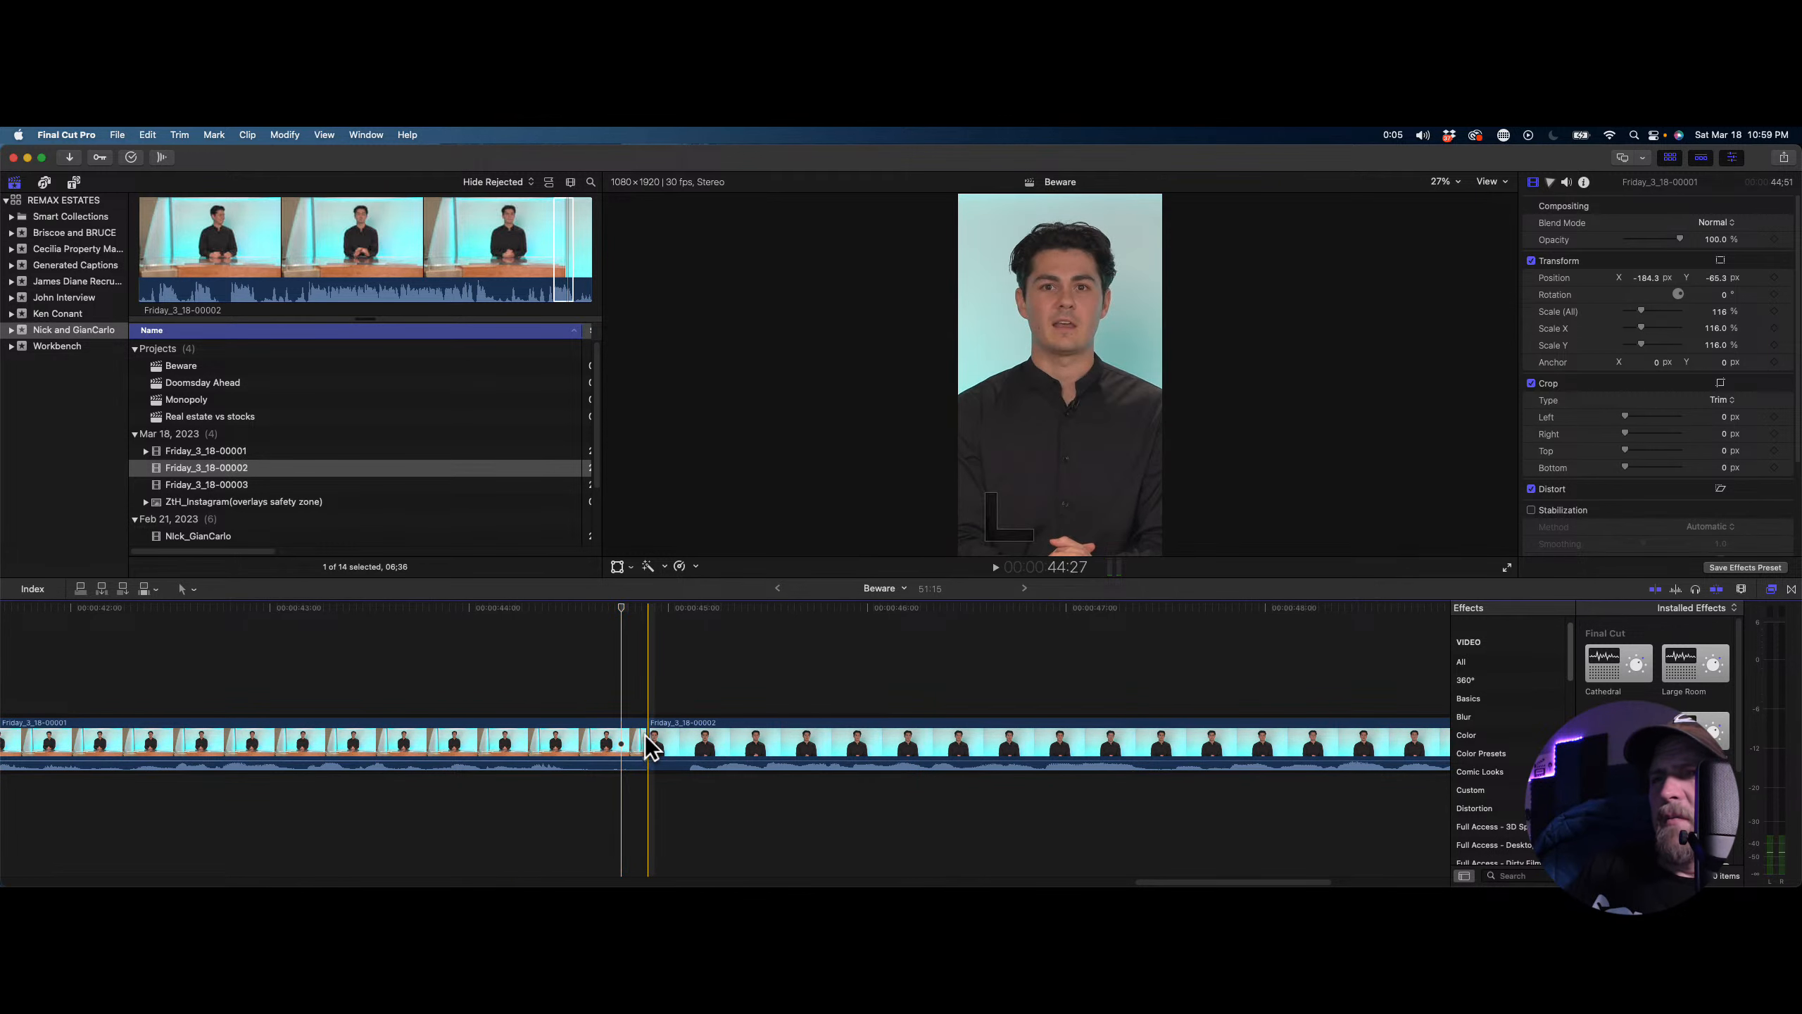
mouse_move(648, 742)
left_mouse_down()
mouse_move(623, 743)
mouse_move(655, 741)
left_mouse_up()
left_click_drag(663, 742, 664, 742)
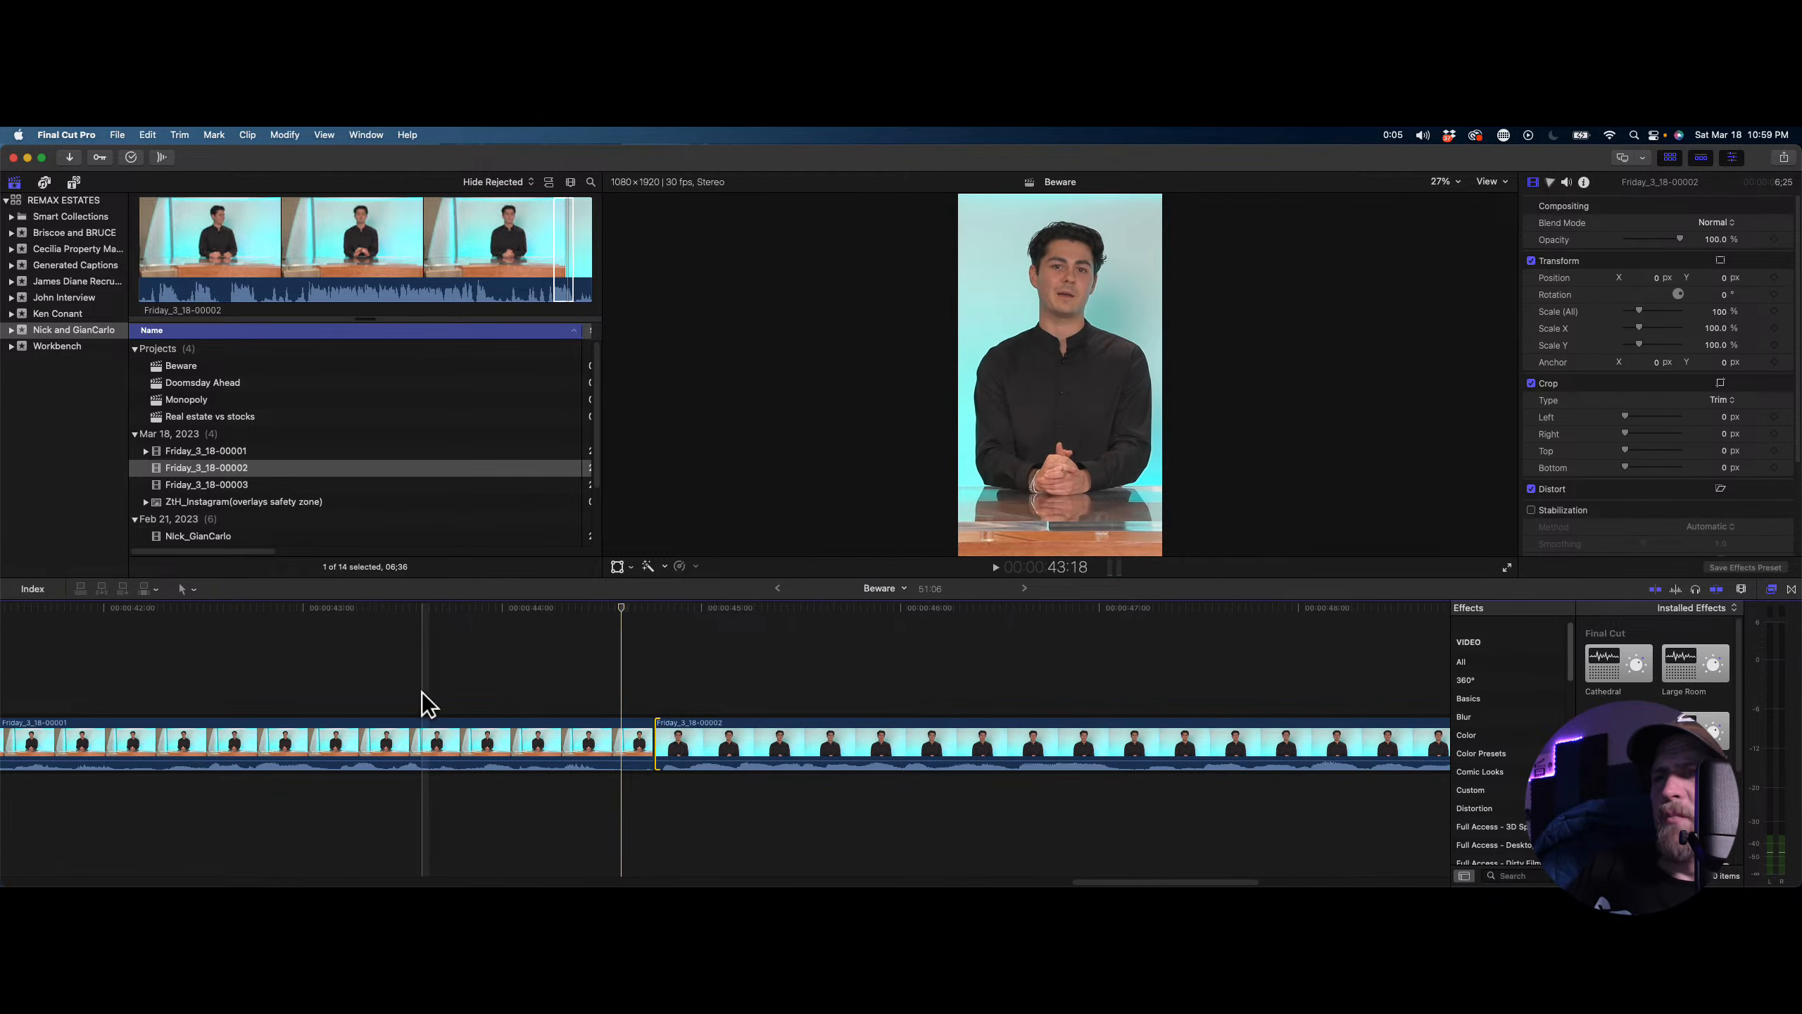
Play from the cut through the ending and trim the end of Friday_3_18-00002 to about 50:29 on the timeline
key("space")
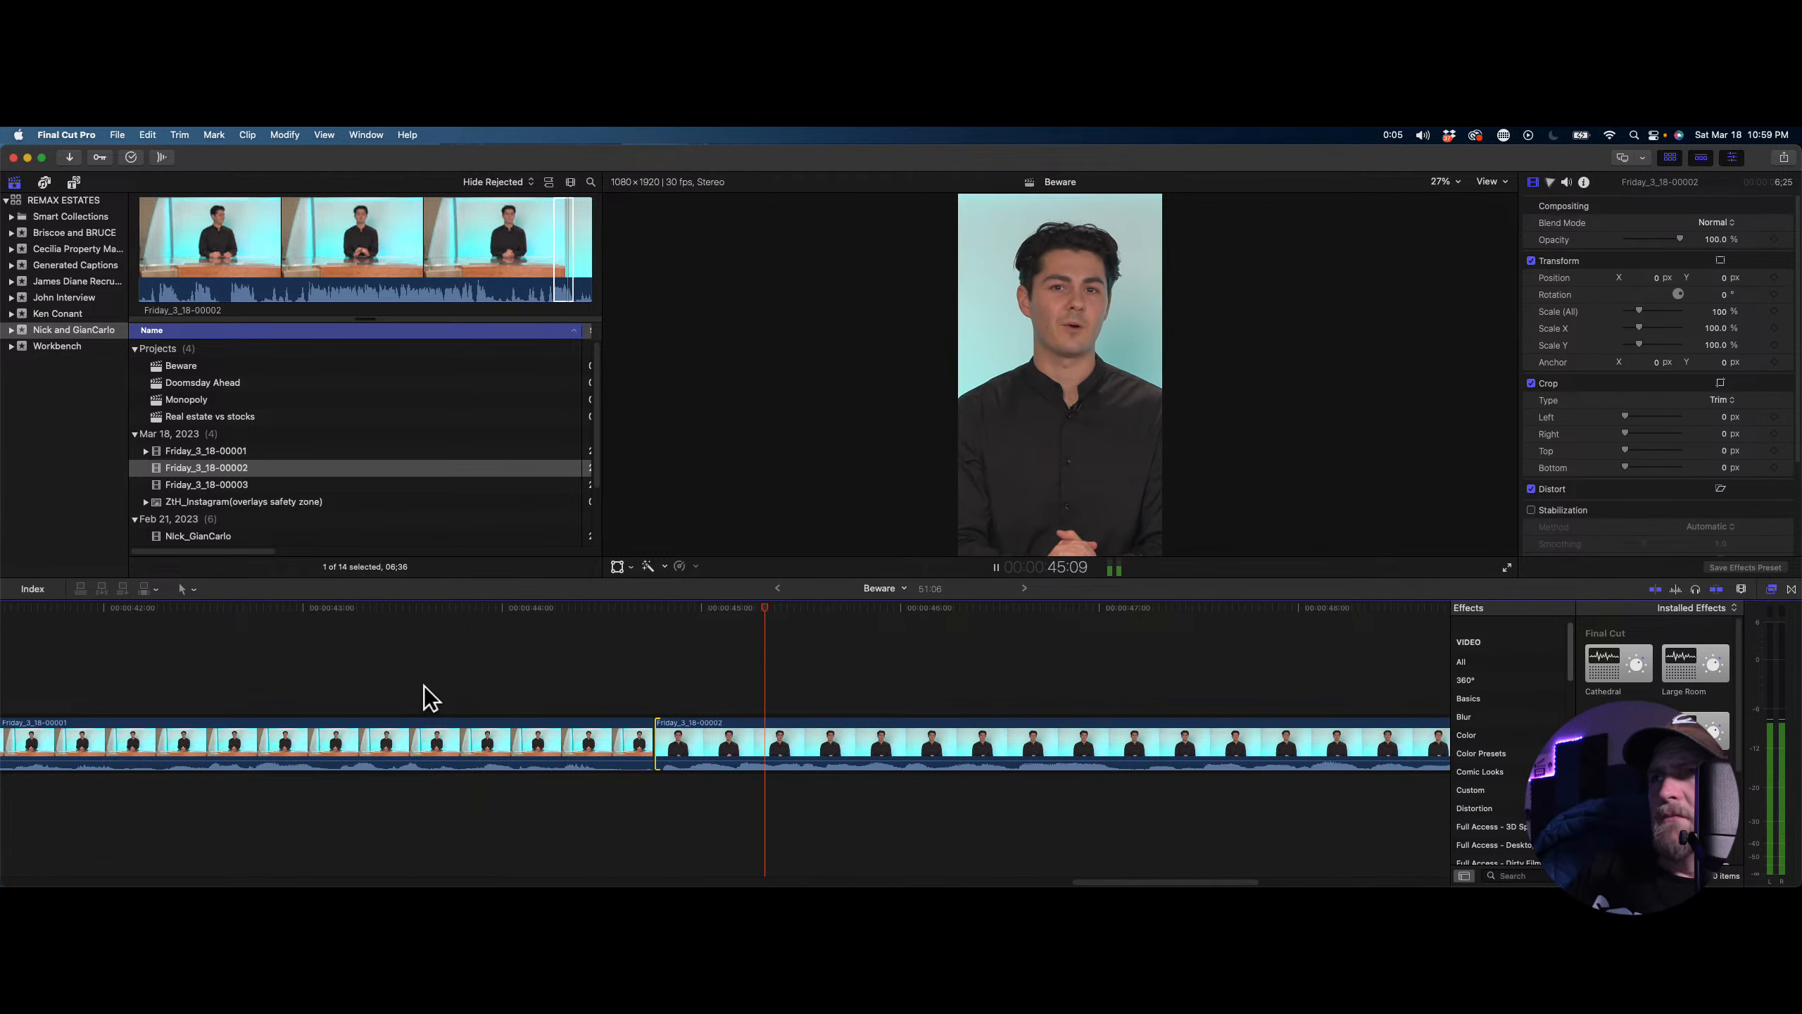
key("shift+z")
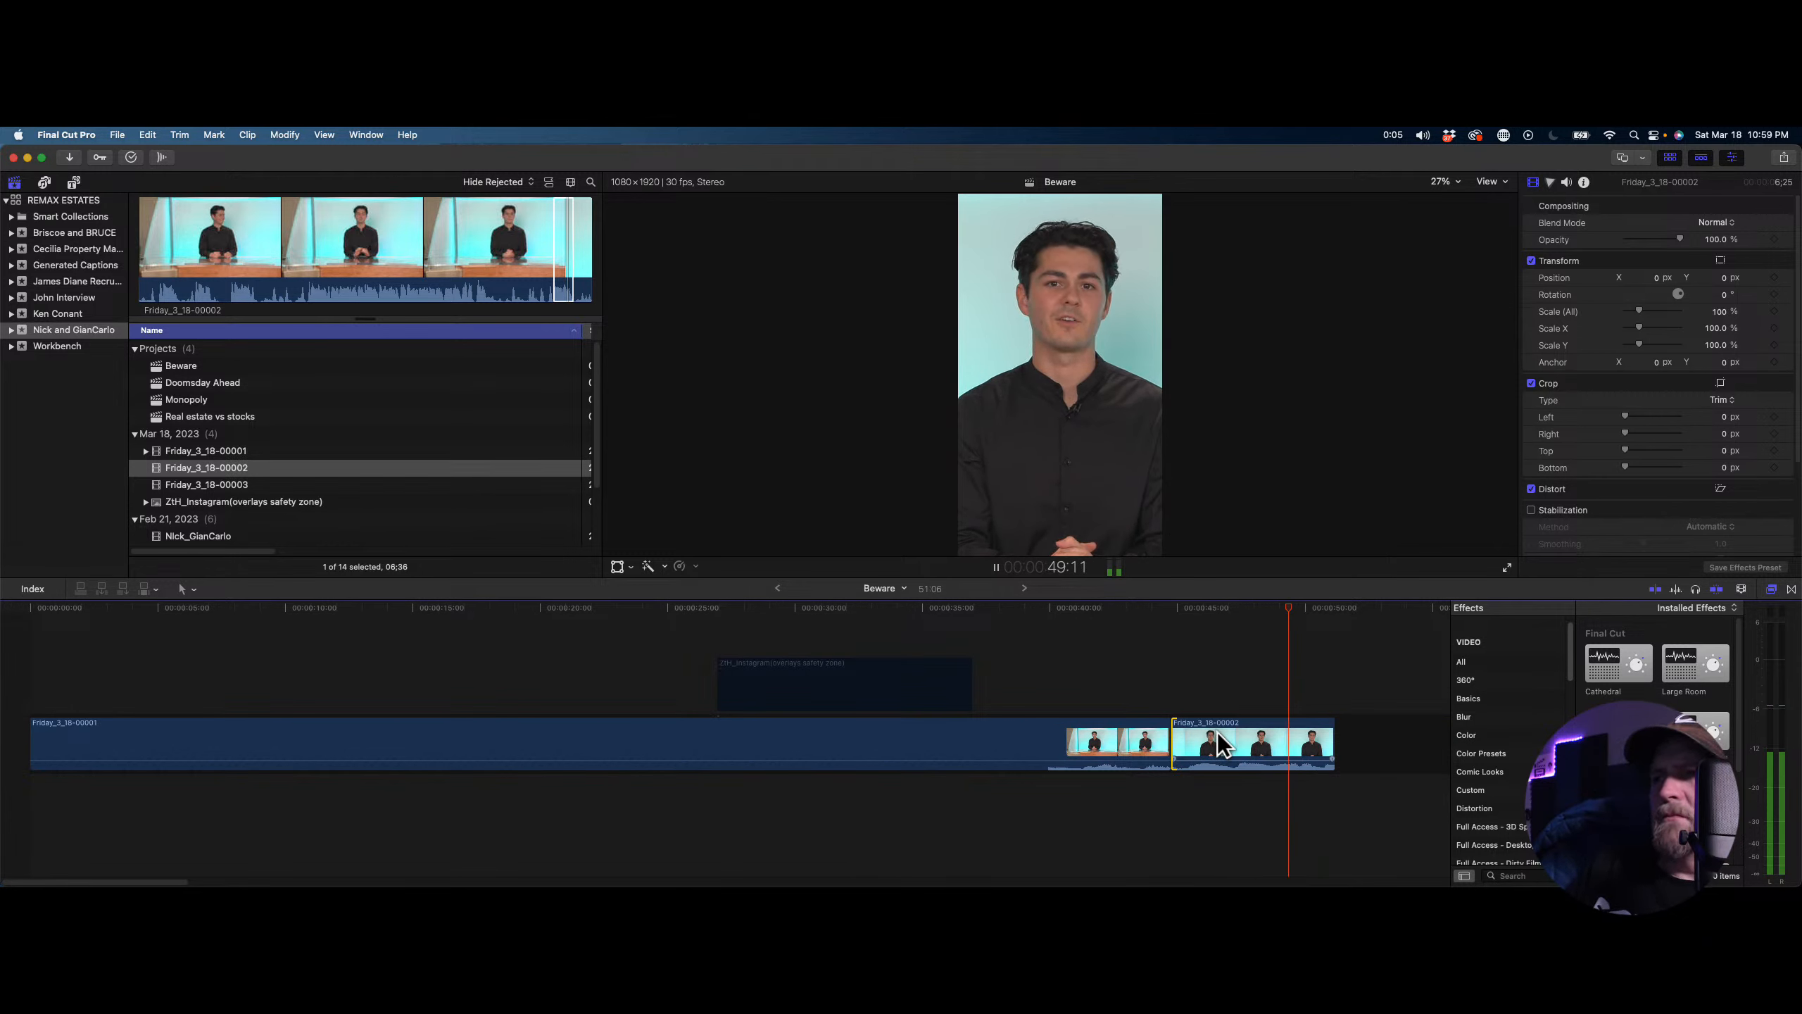
key("space")
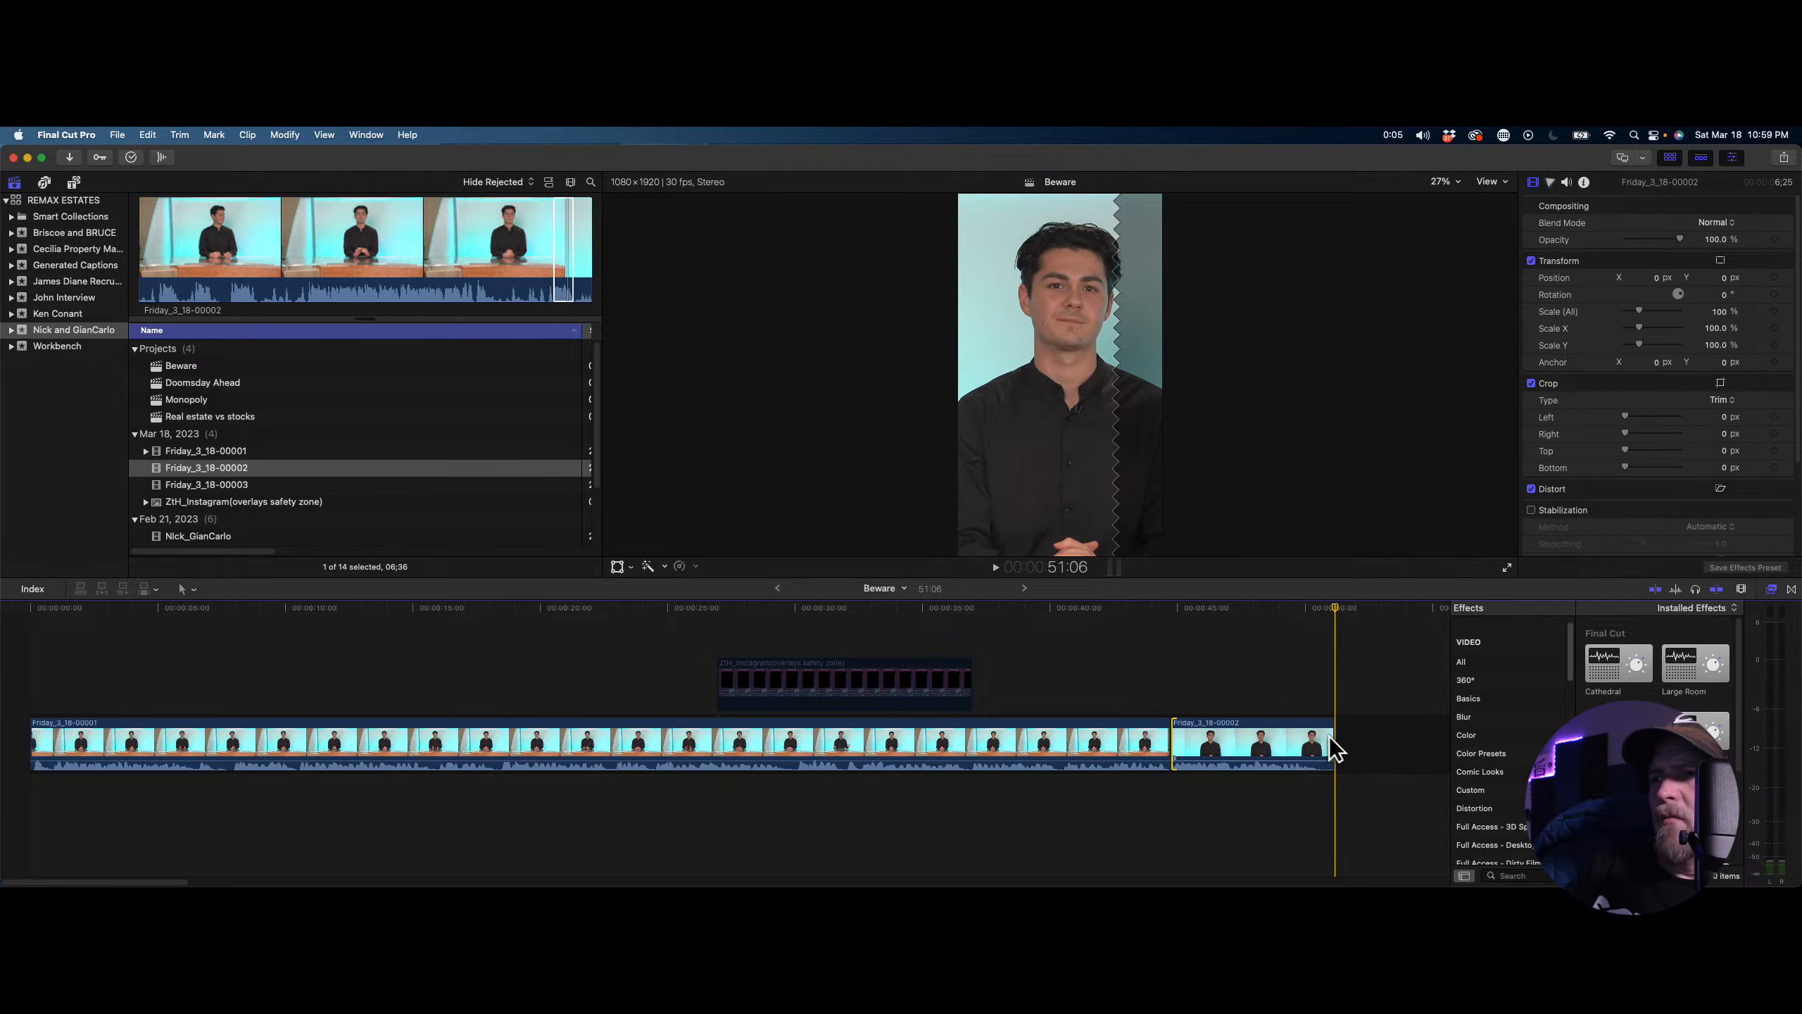
left_click_drag(1329, 742, 1323, 738)
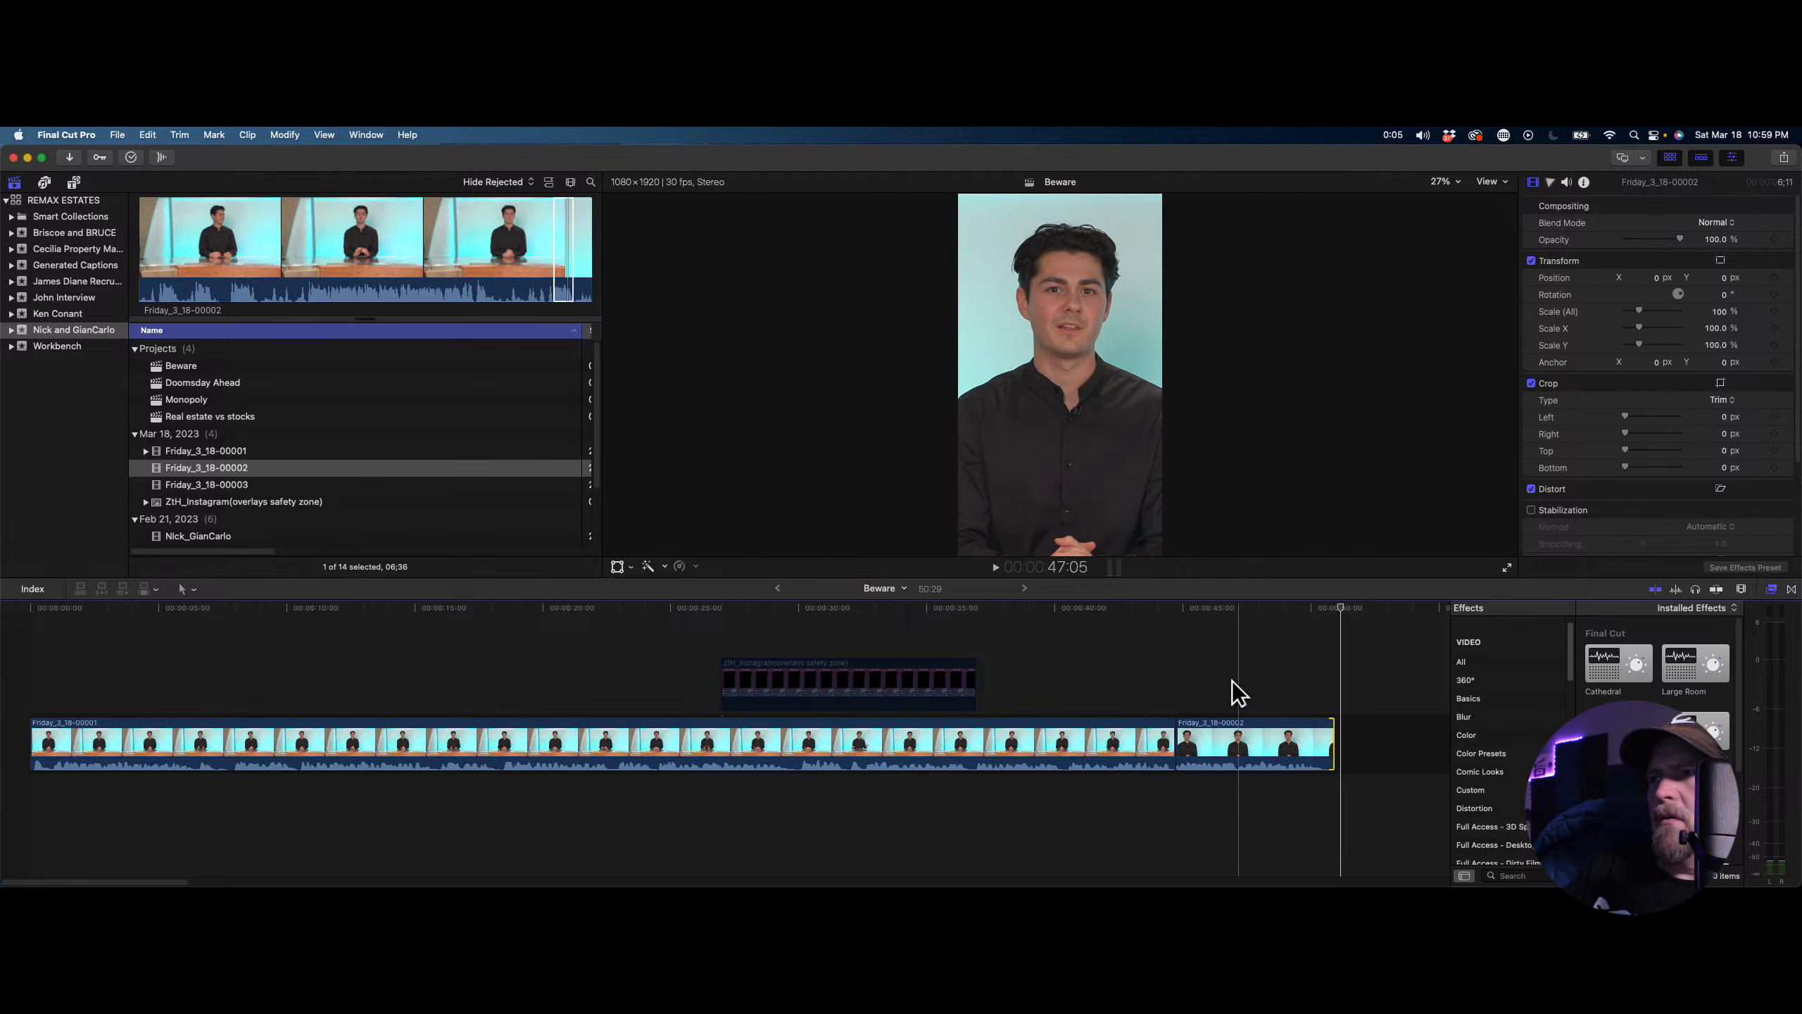
Apply Voice Isolation at 61% to both speaker clips and raise their volume to 2.9 dB
left_click(1284, 684)
left_click_drag(1221, 690, 1130, 747)
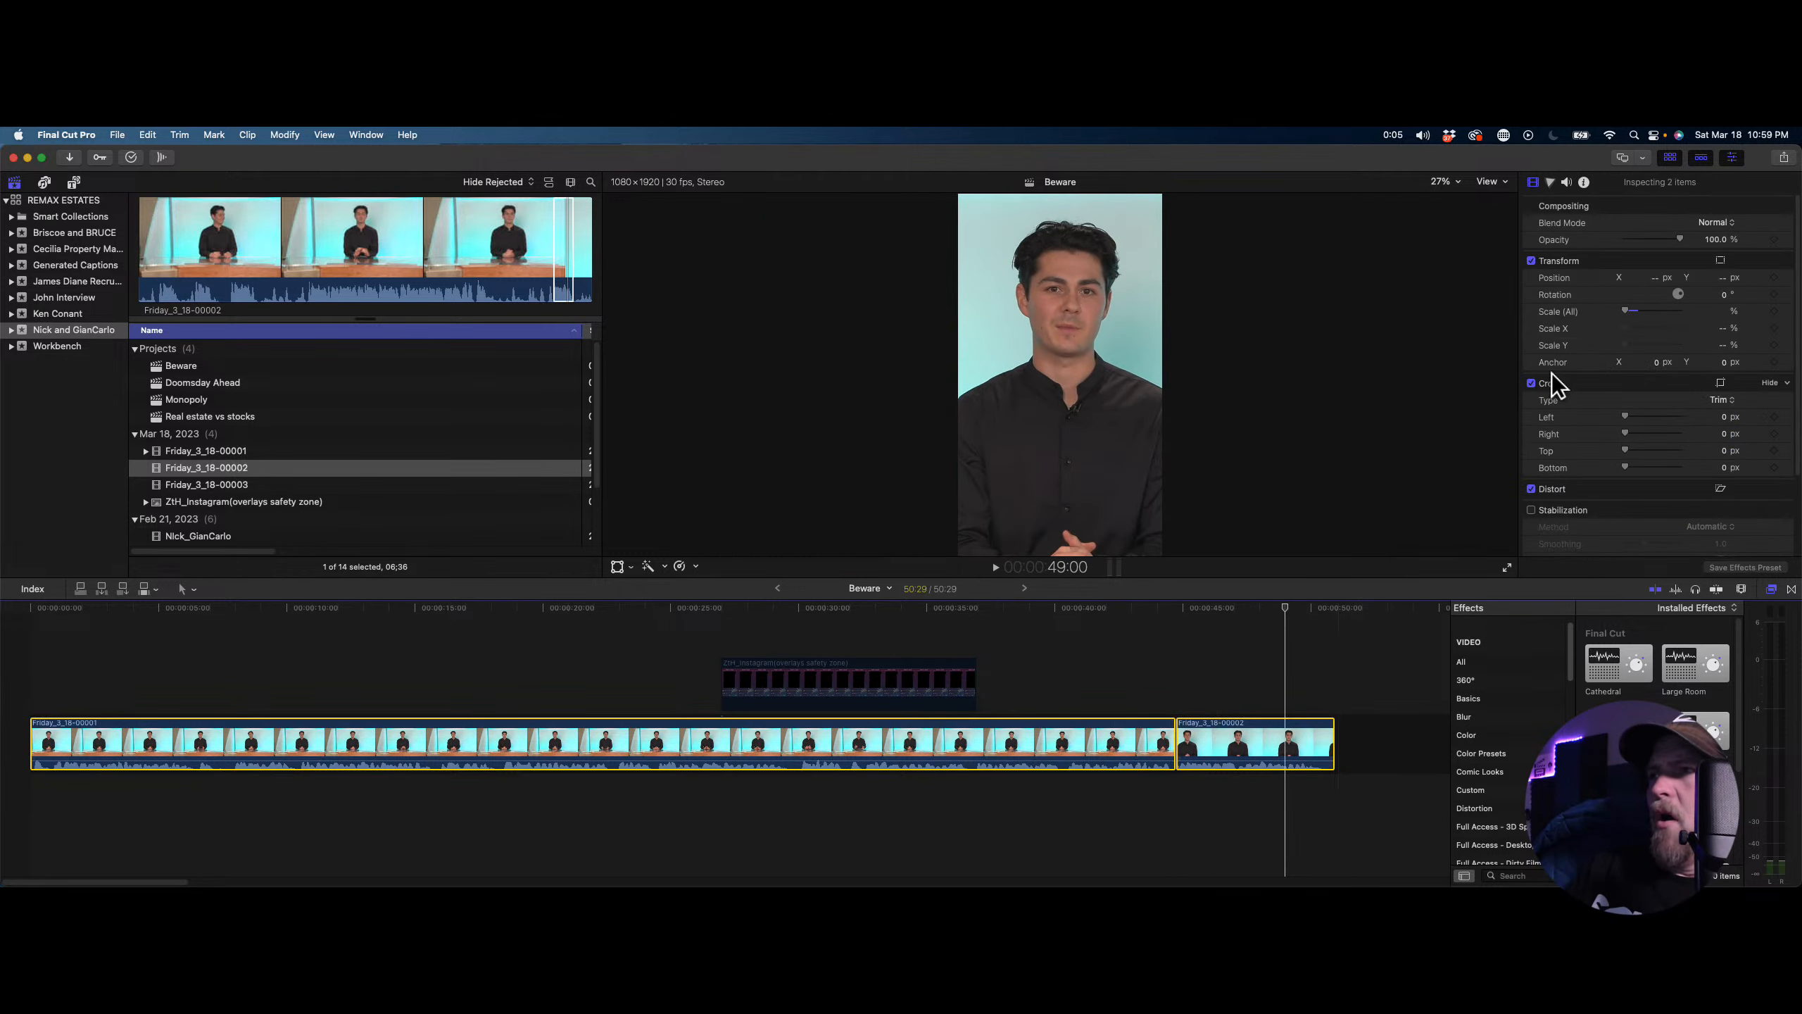
left_click(1567, 181)
left_click(1531, 262)
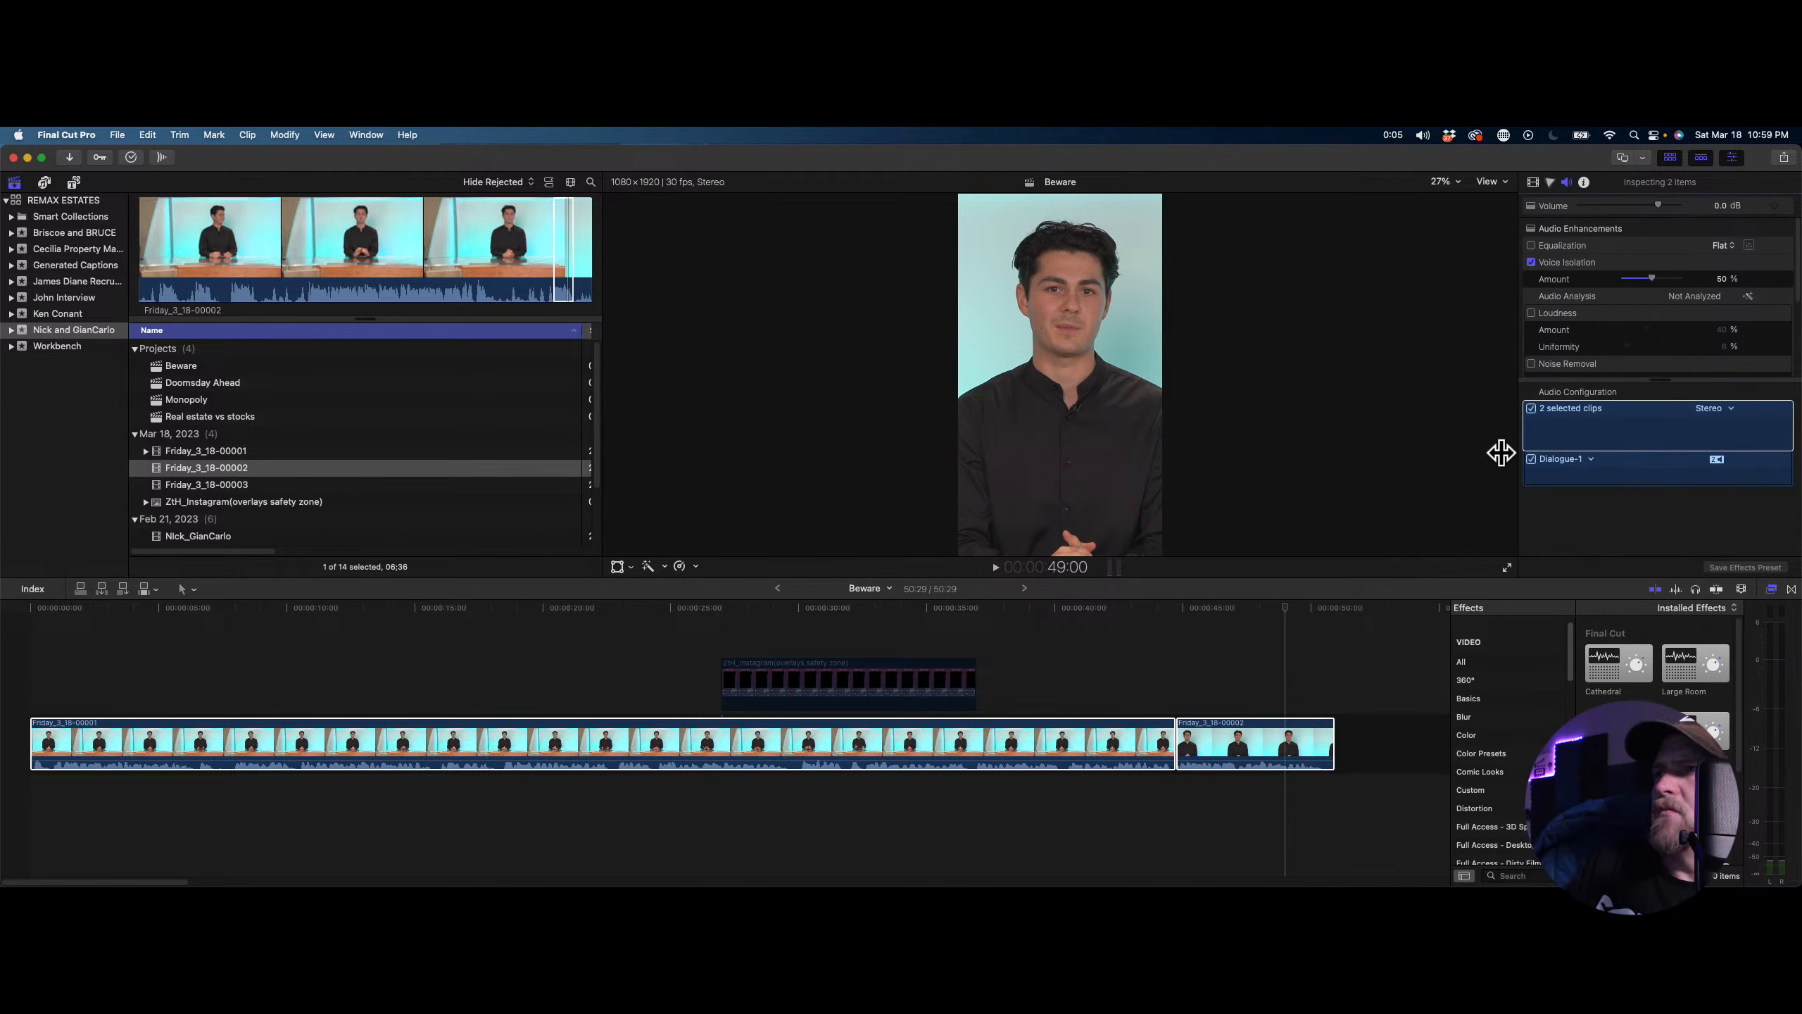
left_click(1657, 278)
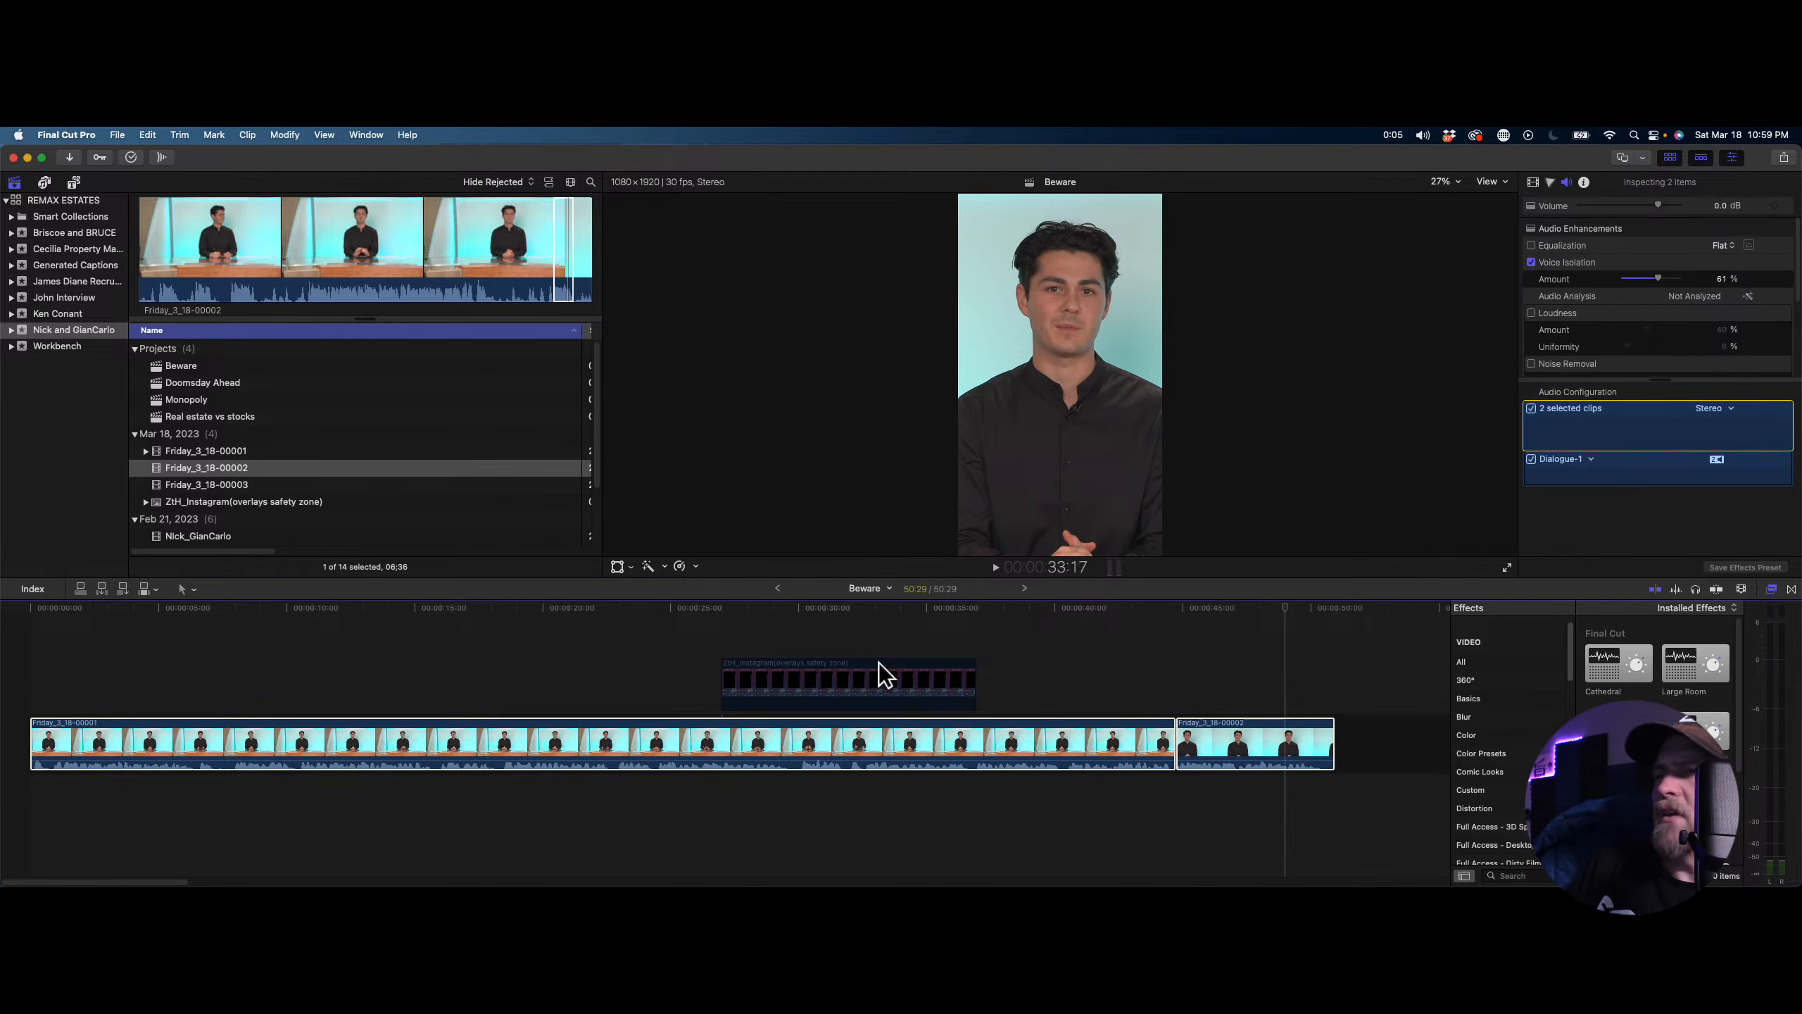
left_click_drag(1658, 204, 1665, 205)
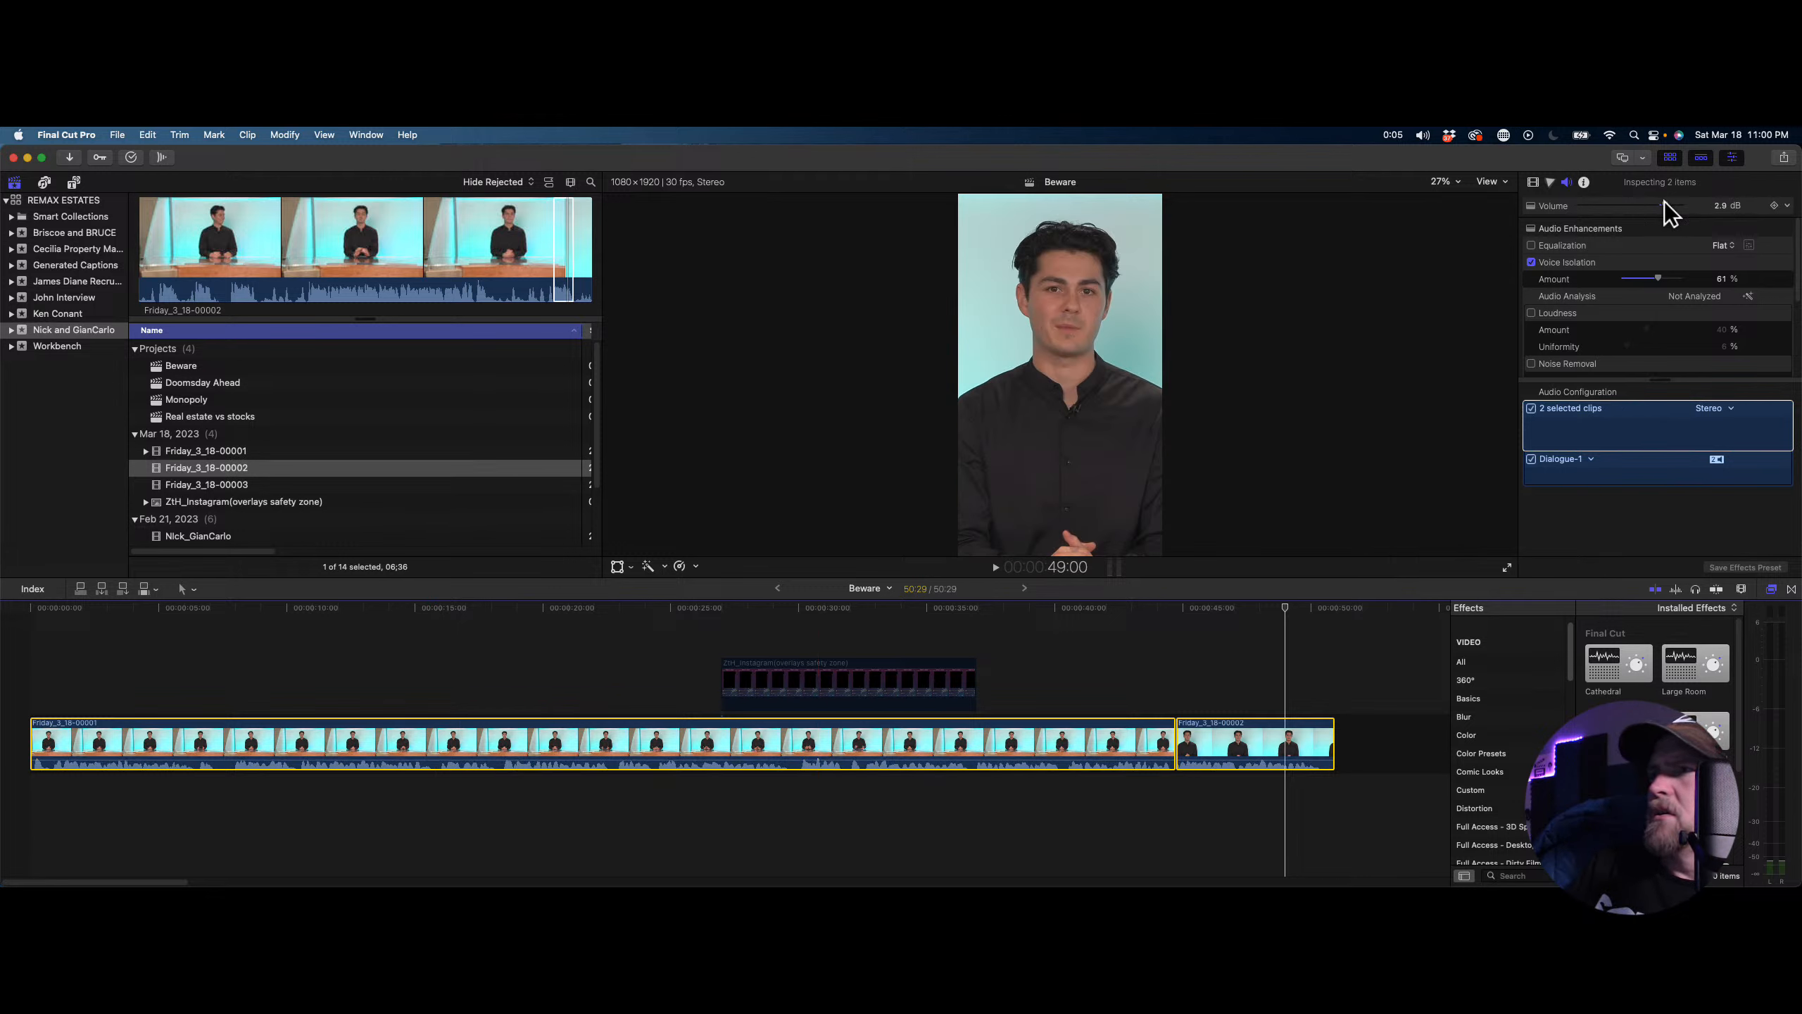
Play several parts of the timeline through to the ending to check the adjusted audio
key("space")
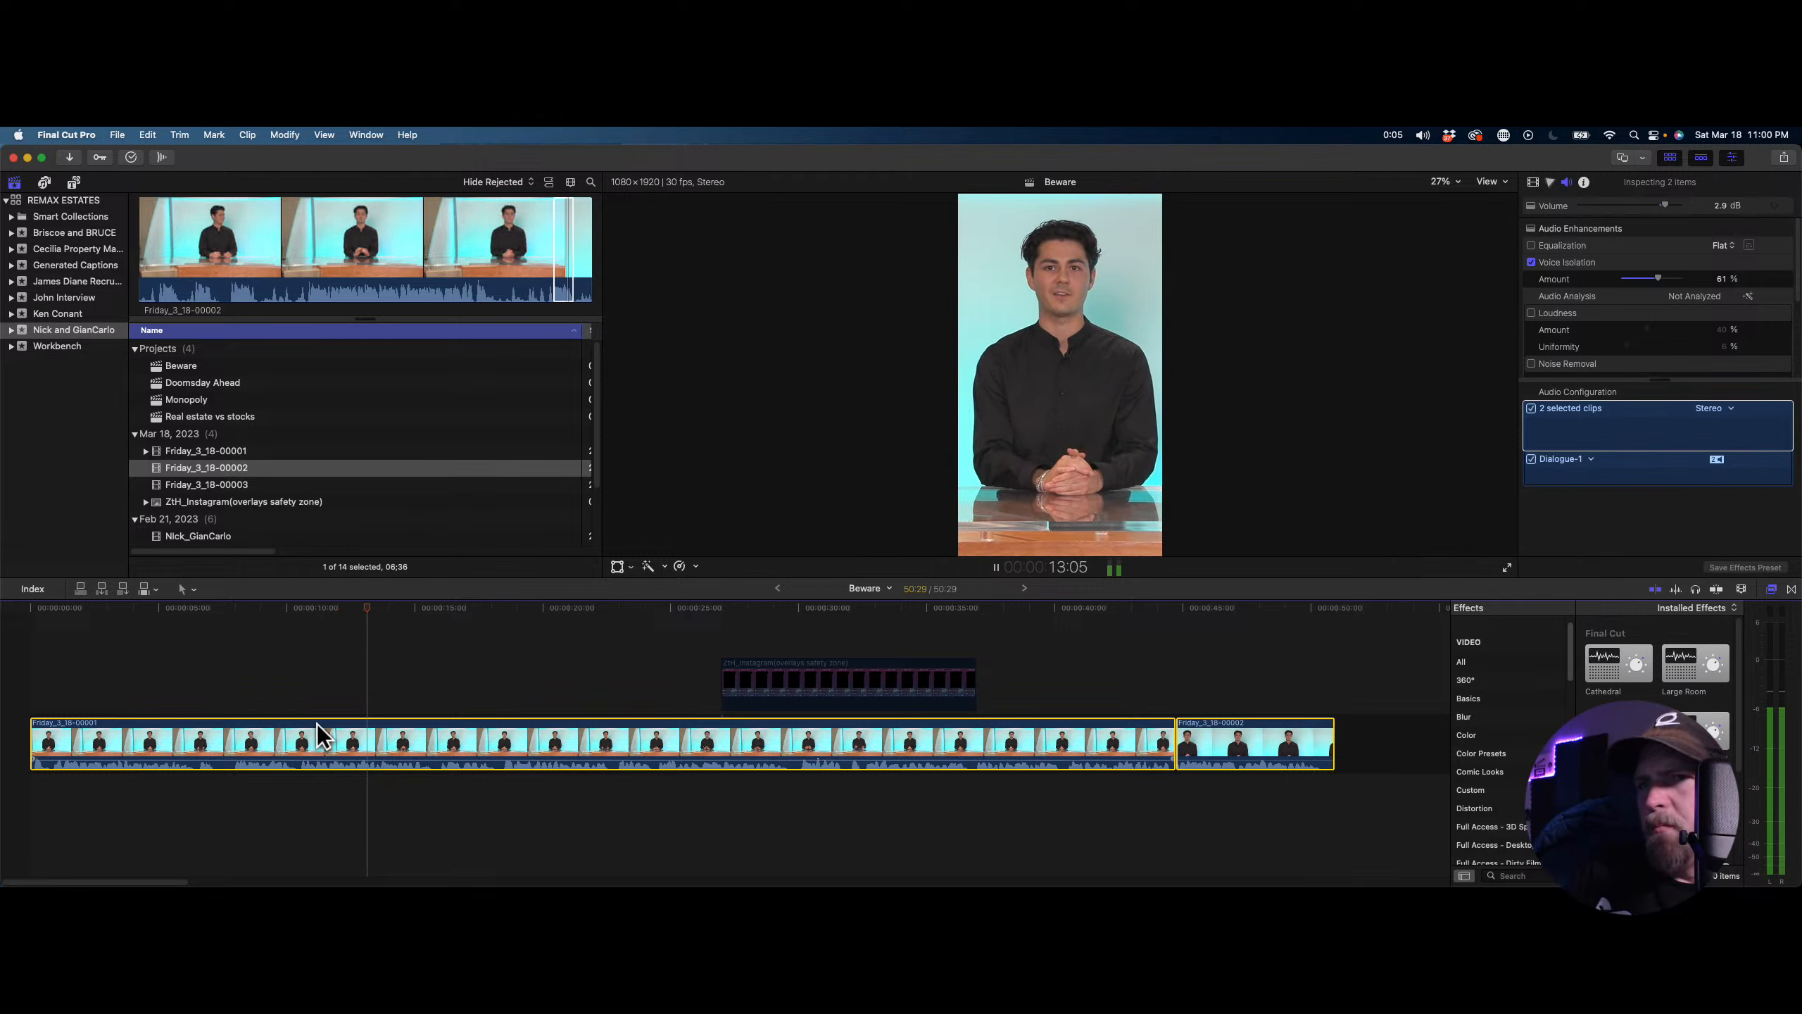
key("space")
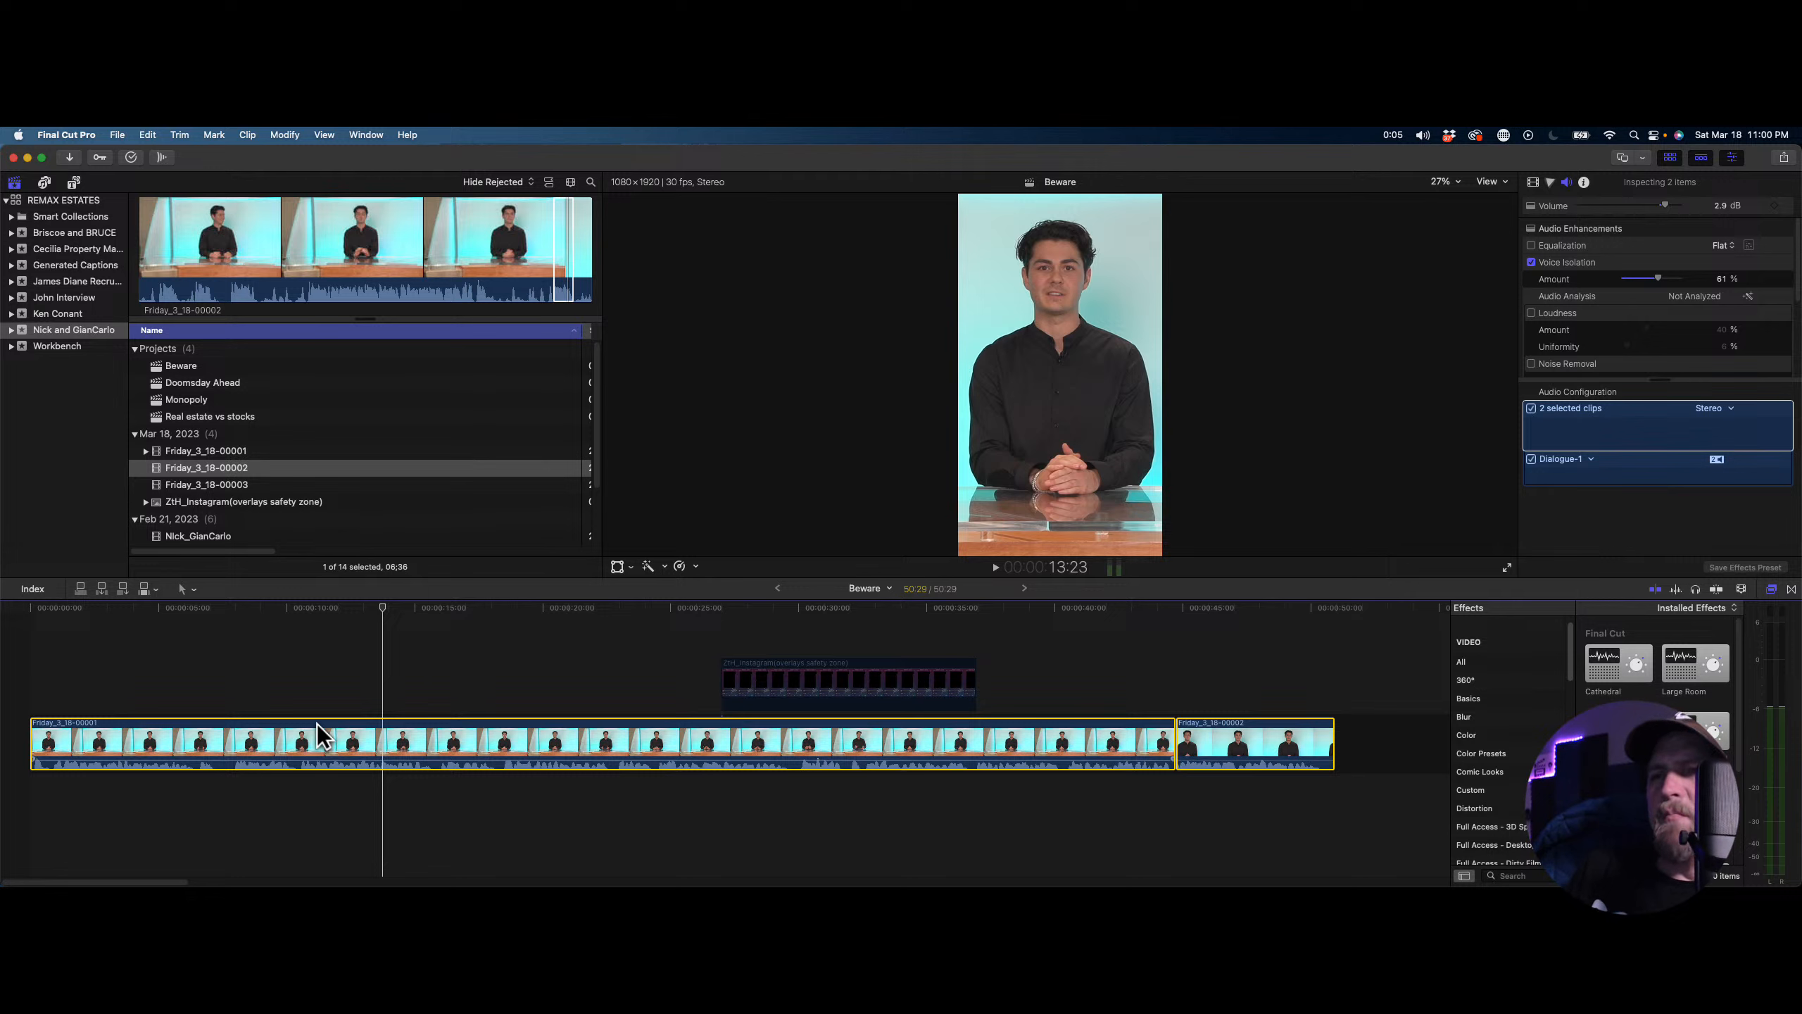
key("space")
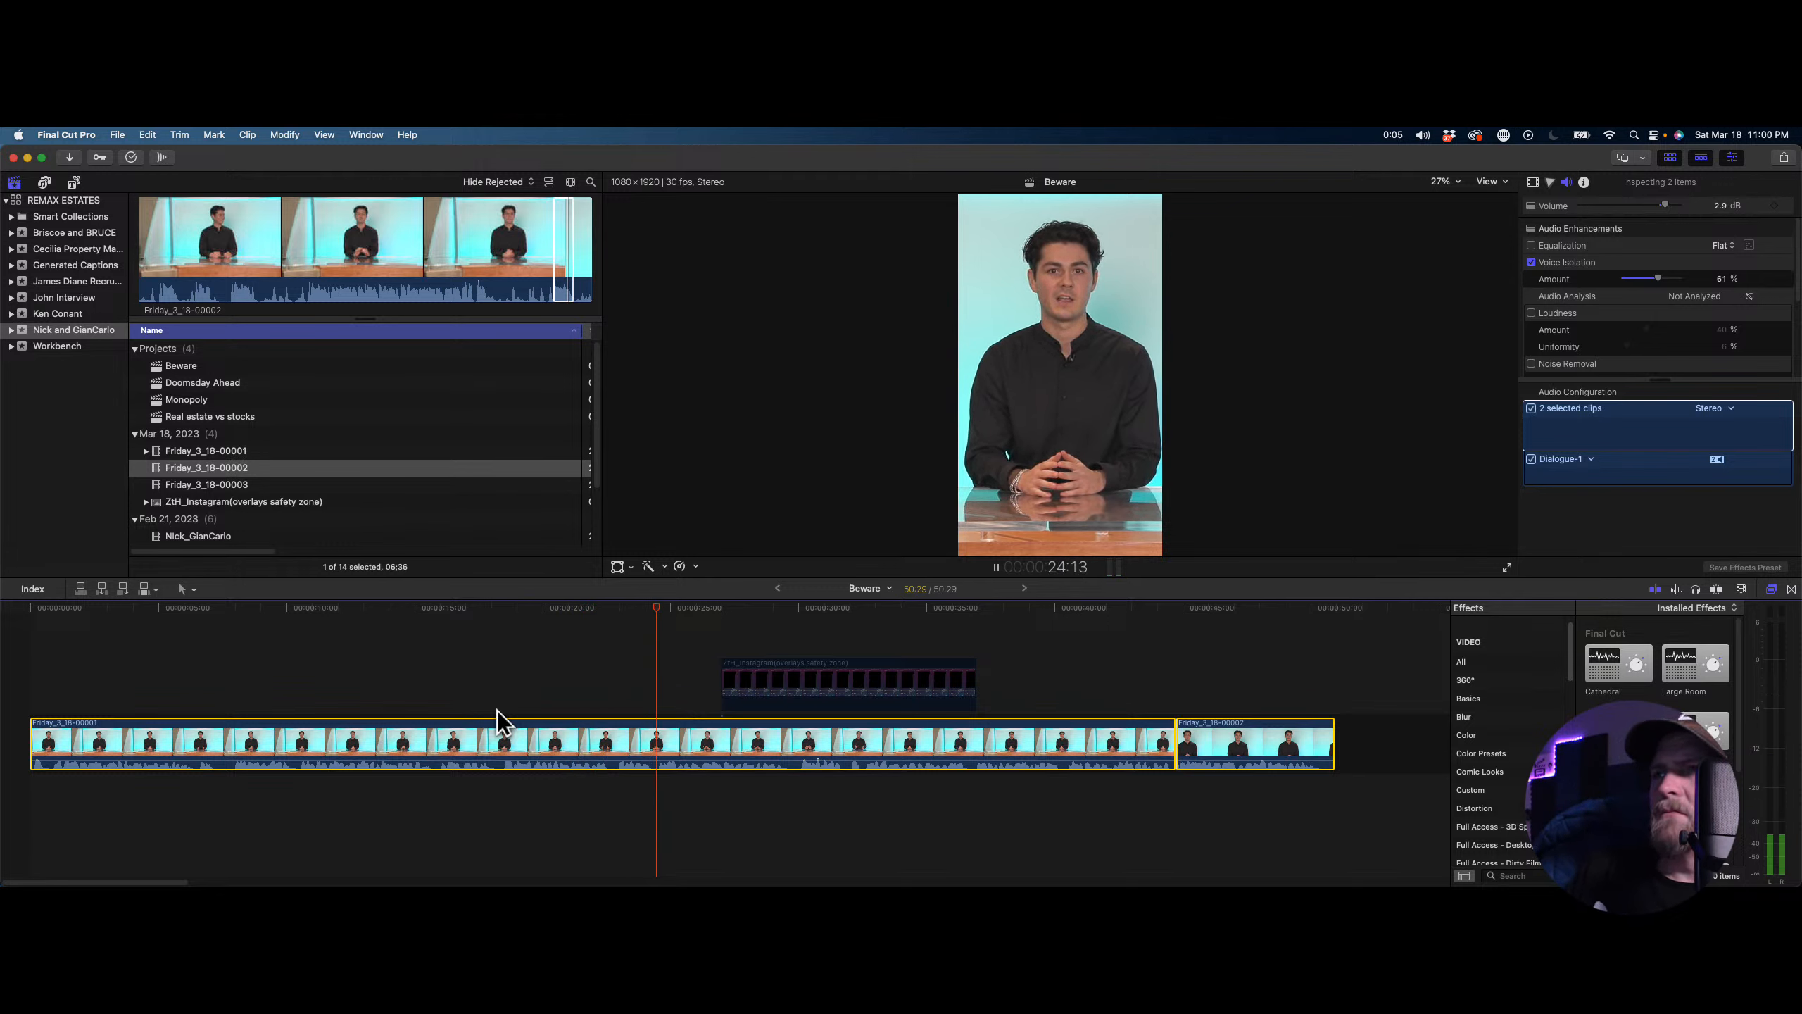
left_click(1150, 649)
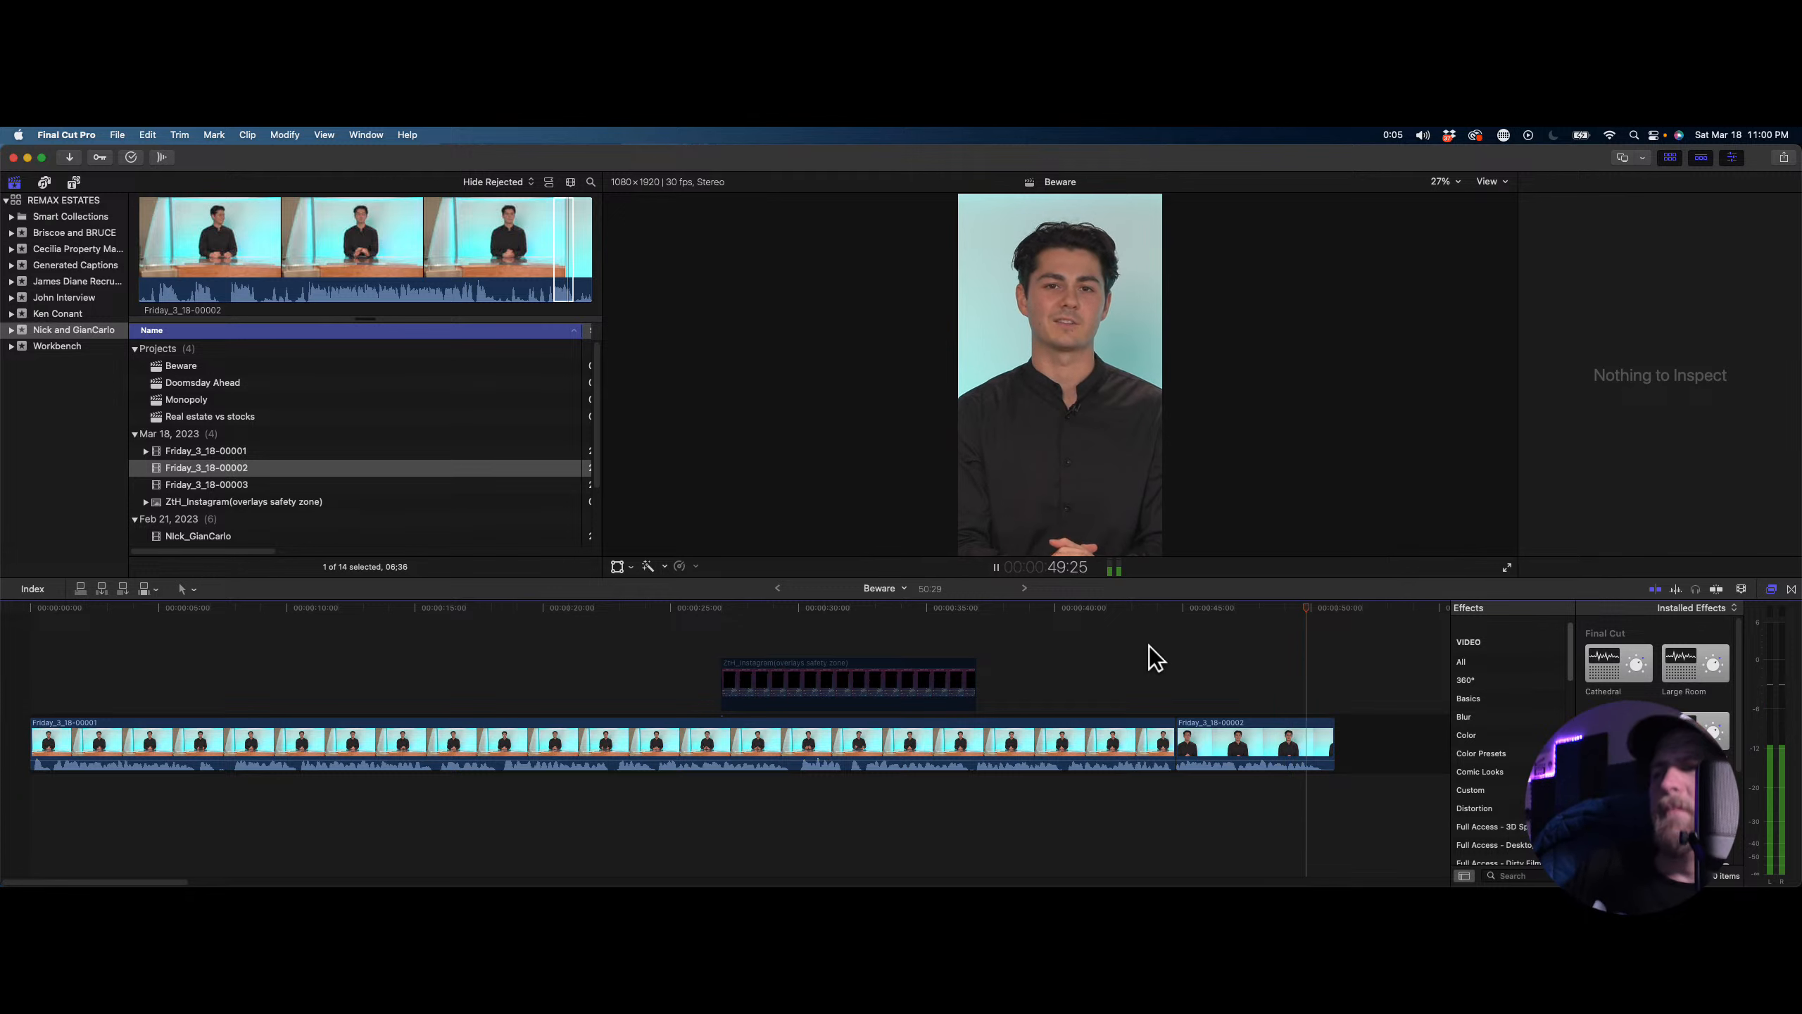
key("space")
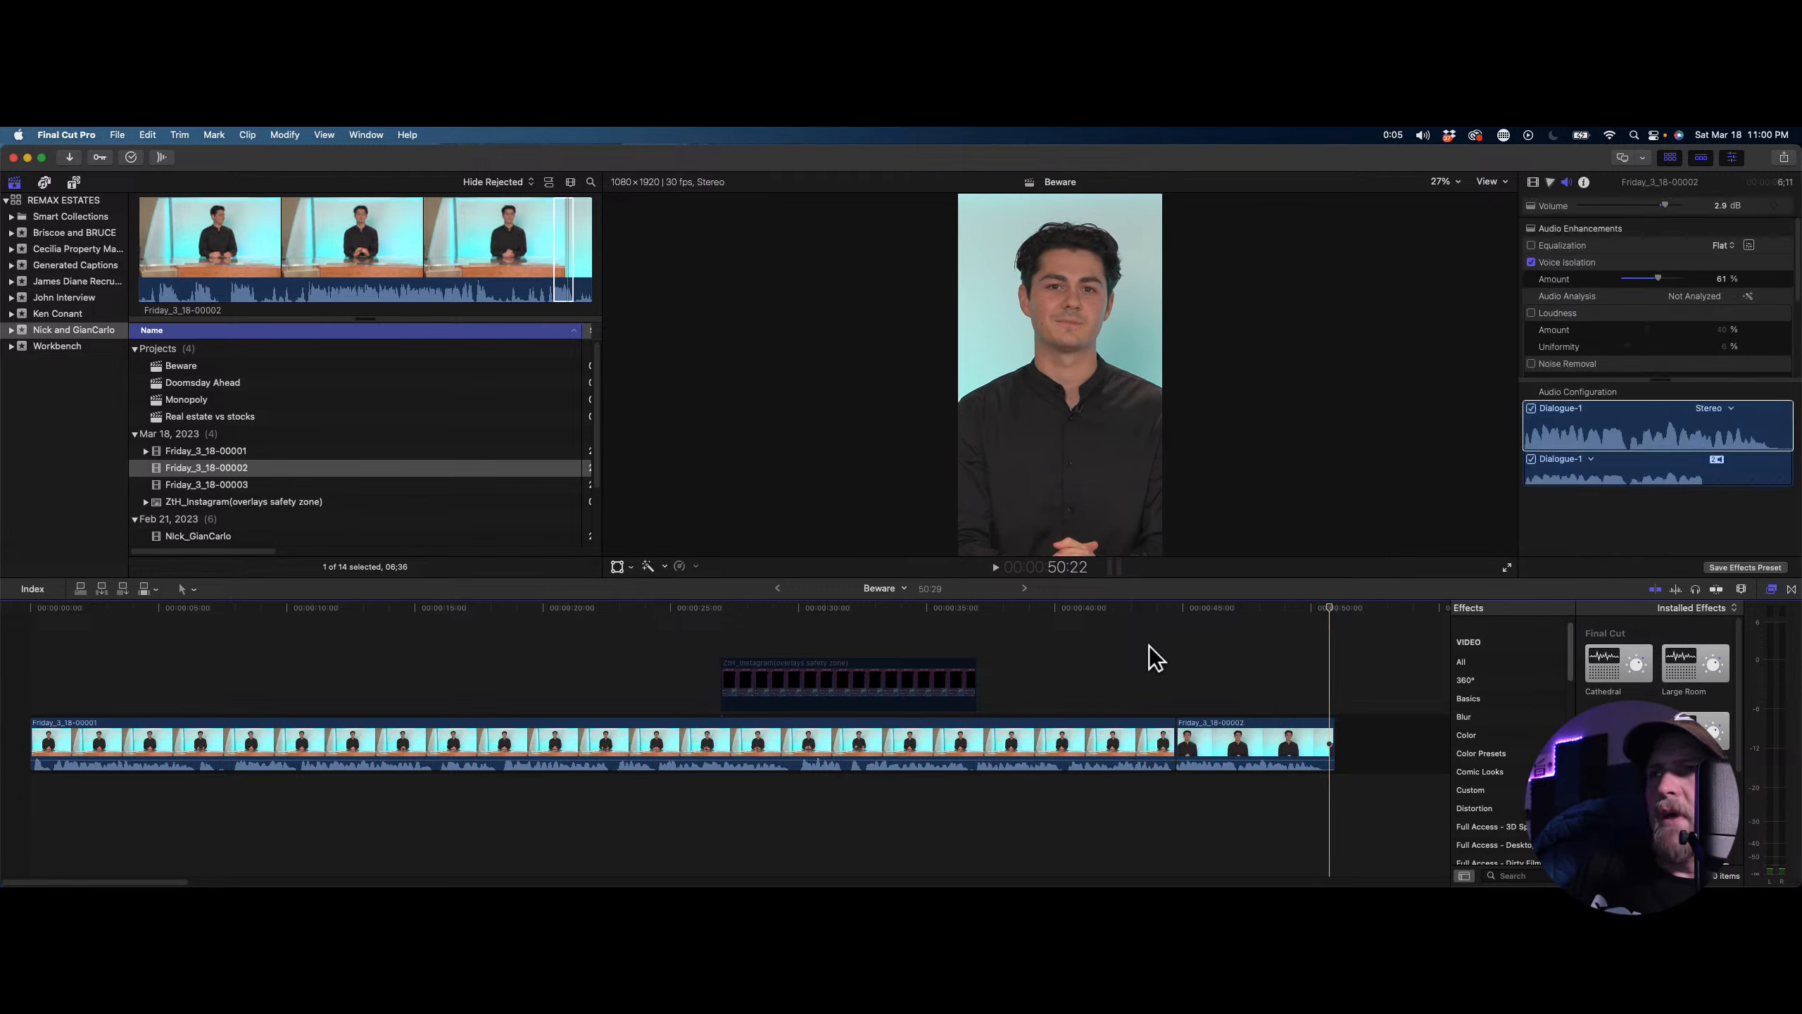
Toggle the safety zone overlay above the second clip to check its framing, and move the disabled overlay back to about 13 seconds
left_click_drag(901, 675, 1231, 650)
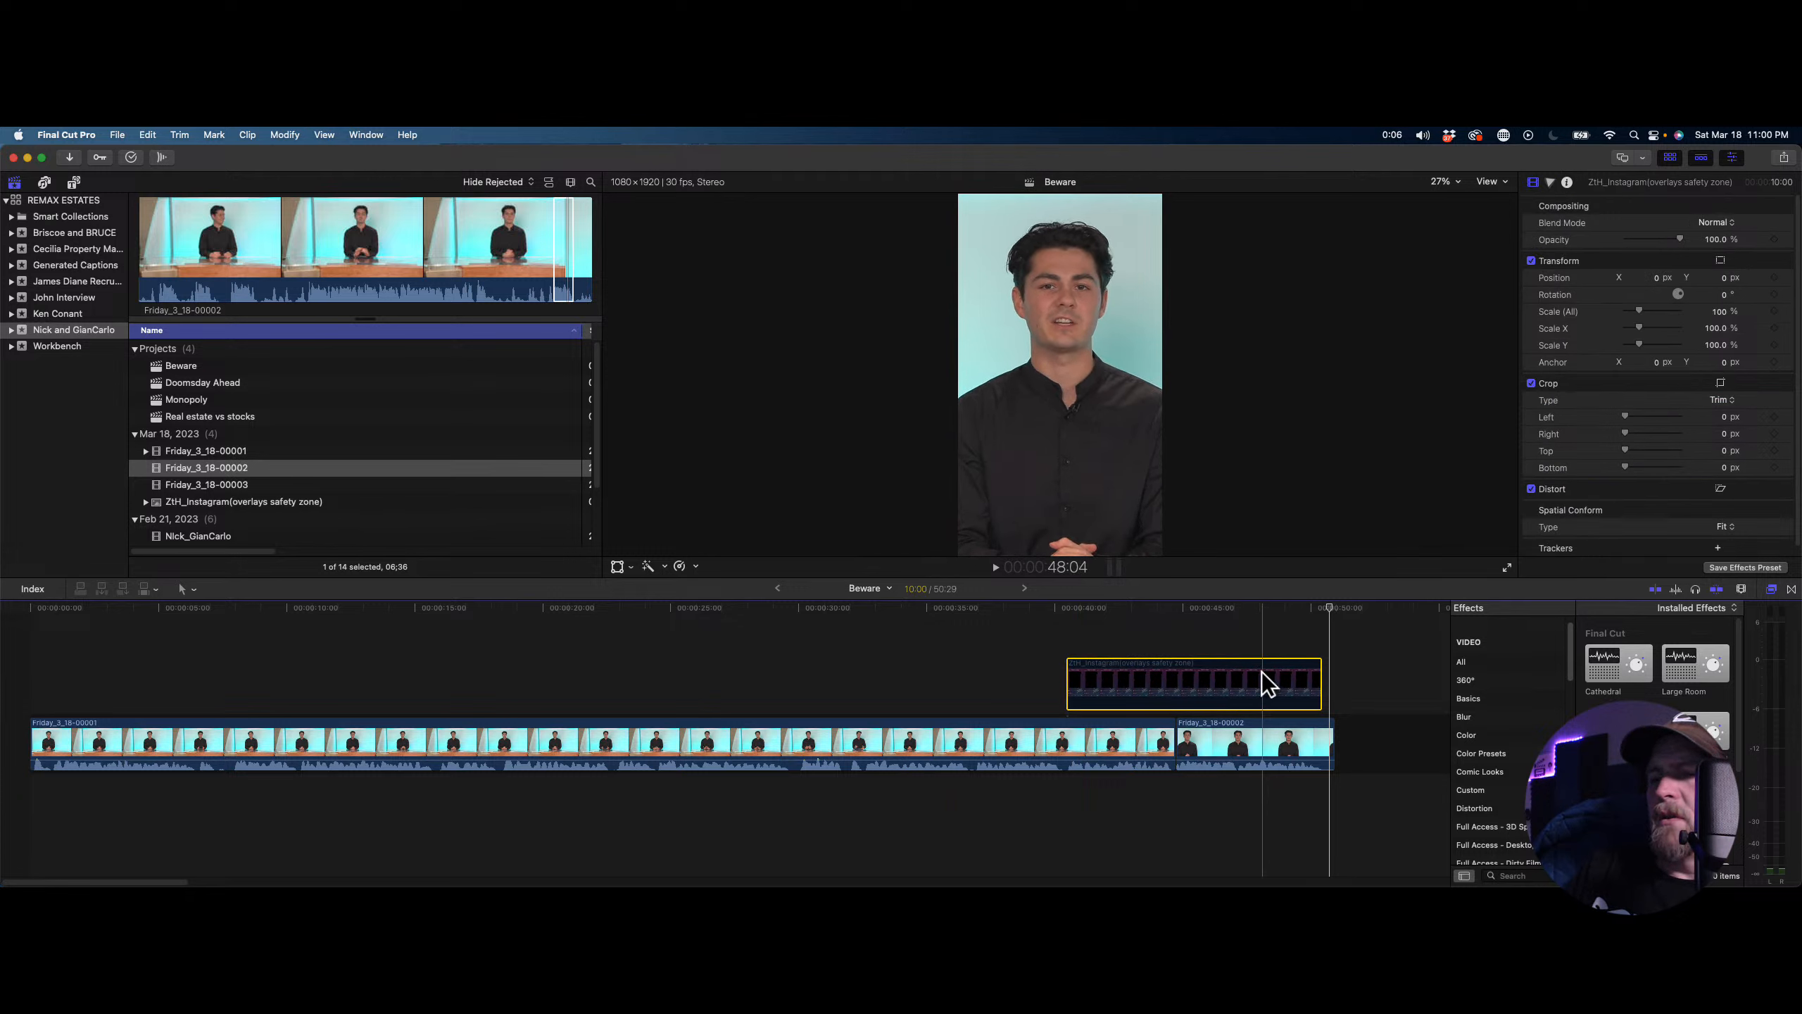
key("v")
key("v")
key("v")
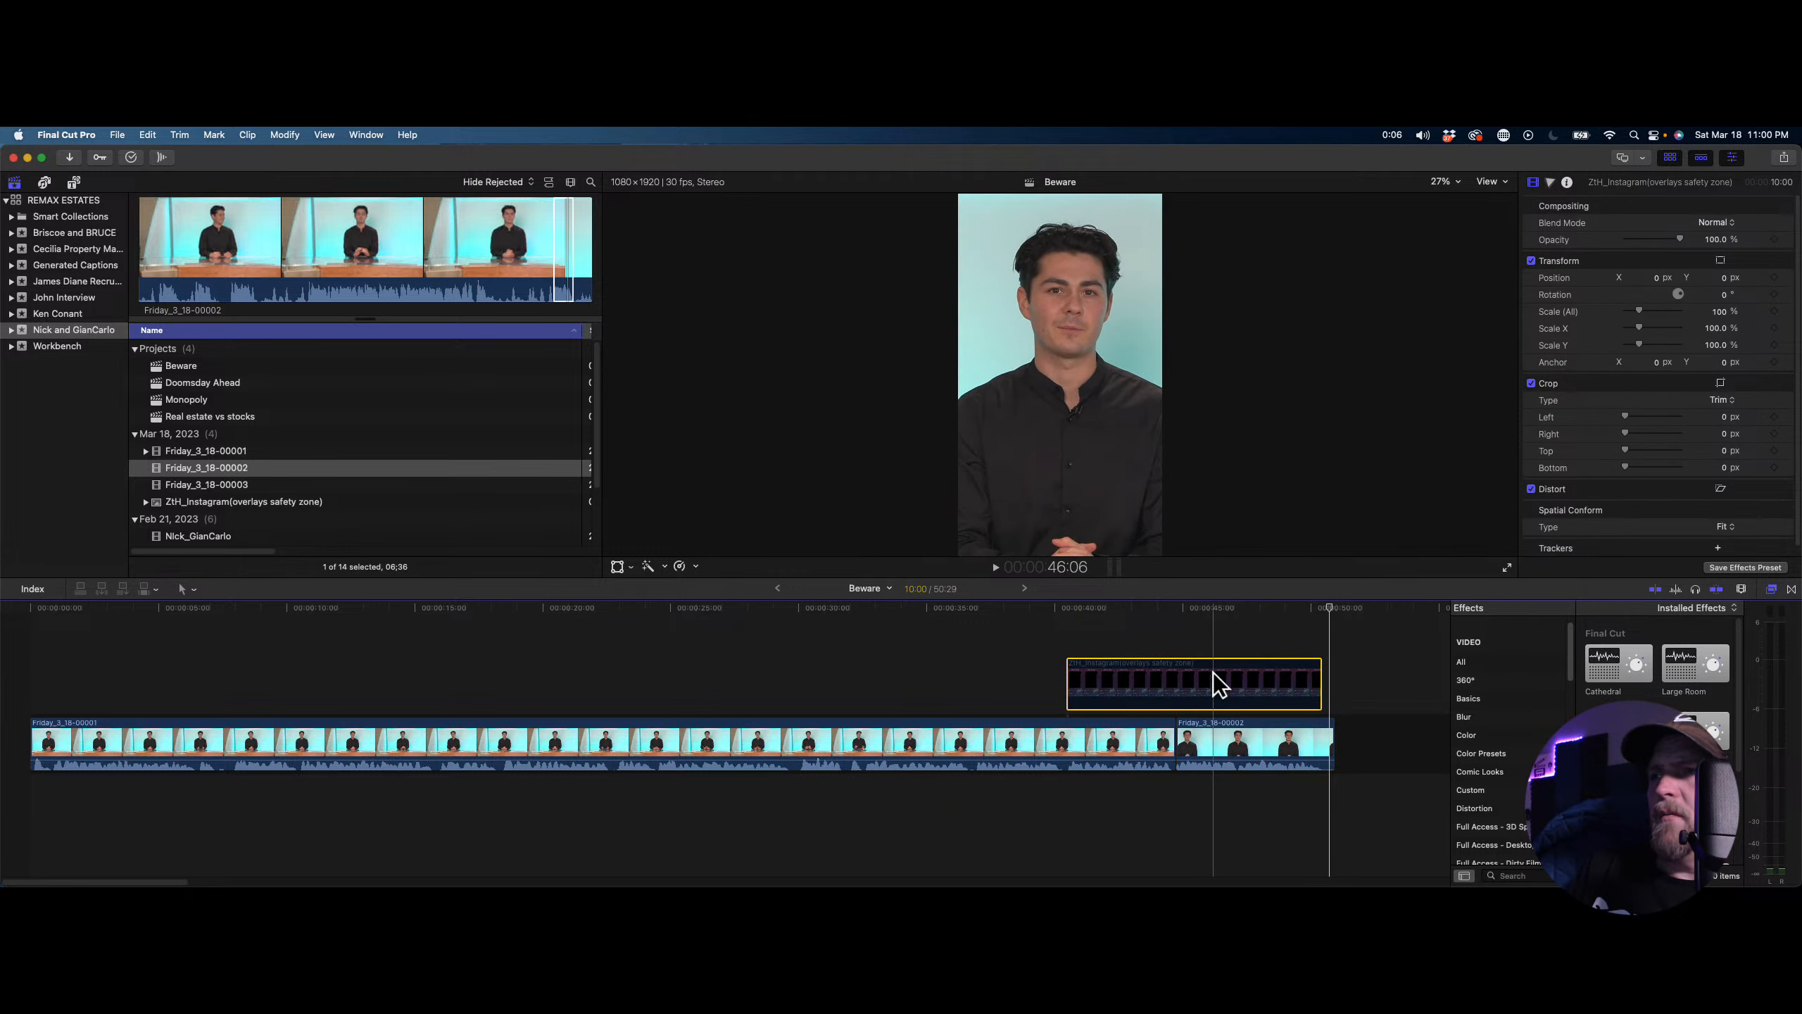
left_click_drag(1219, 692, 508, 692)
left_click(714, 681)
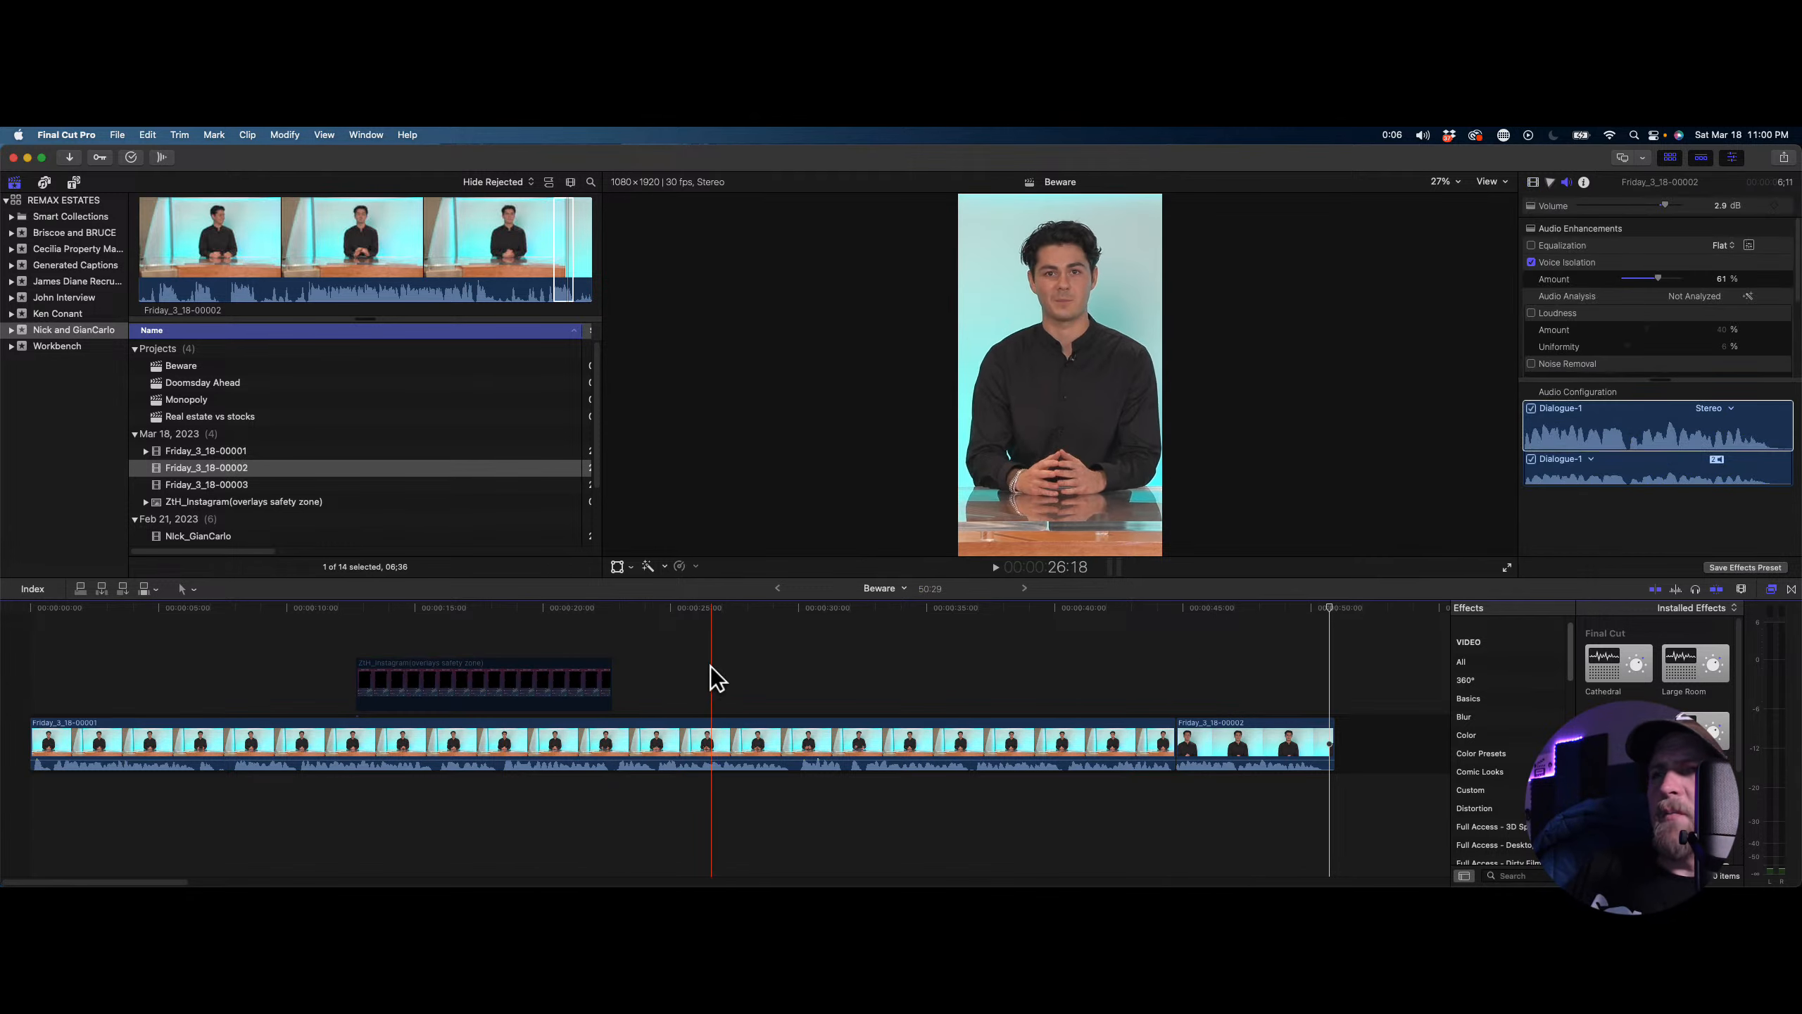
Play the opening of the Beware timeline and shift Friday_3_18-00001 horizontally to a Position X of about -204.6 px
key("Home")
key("space")
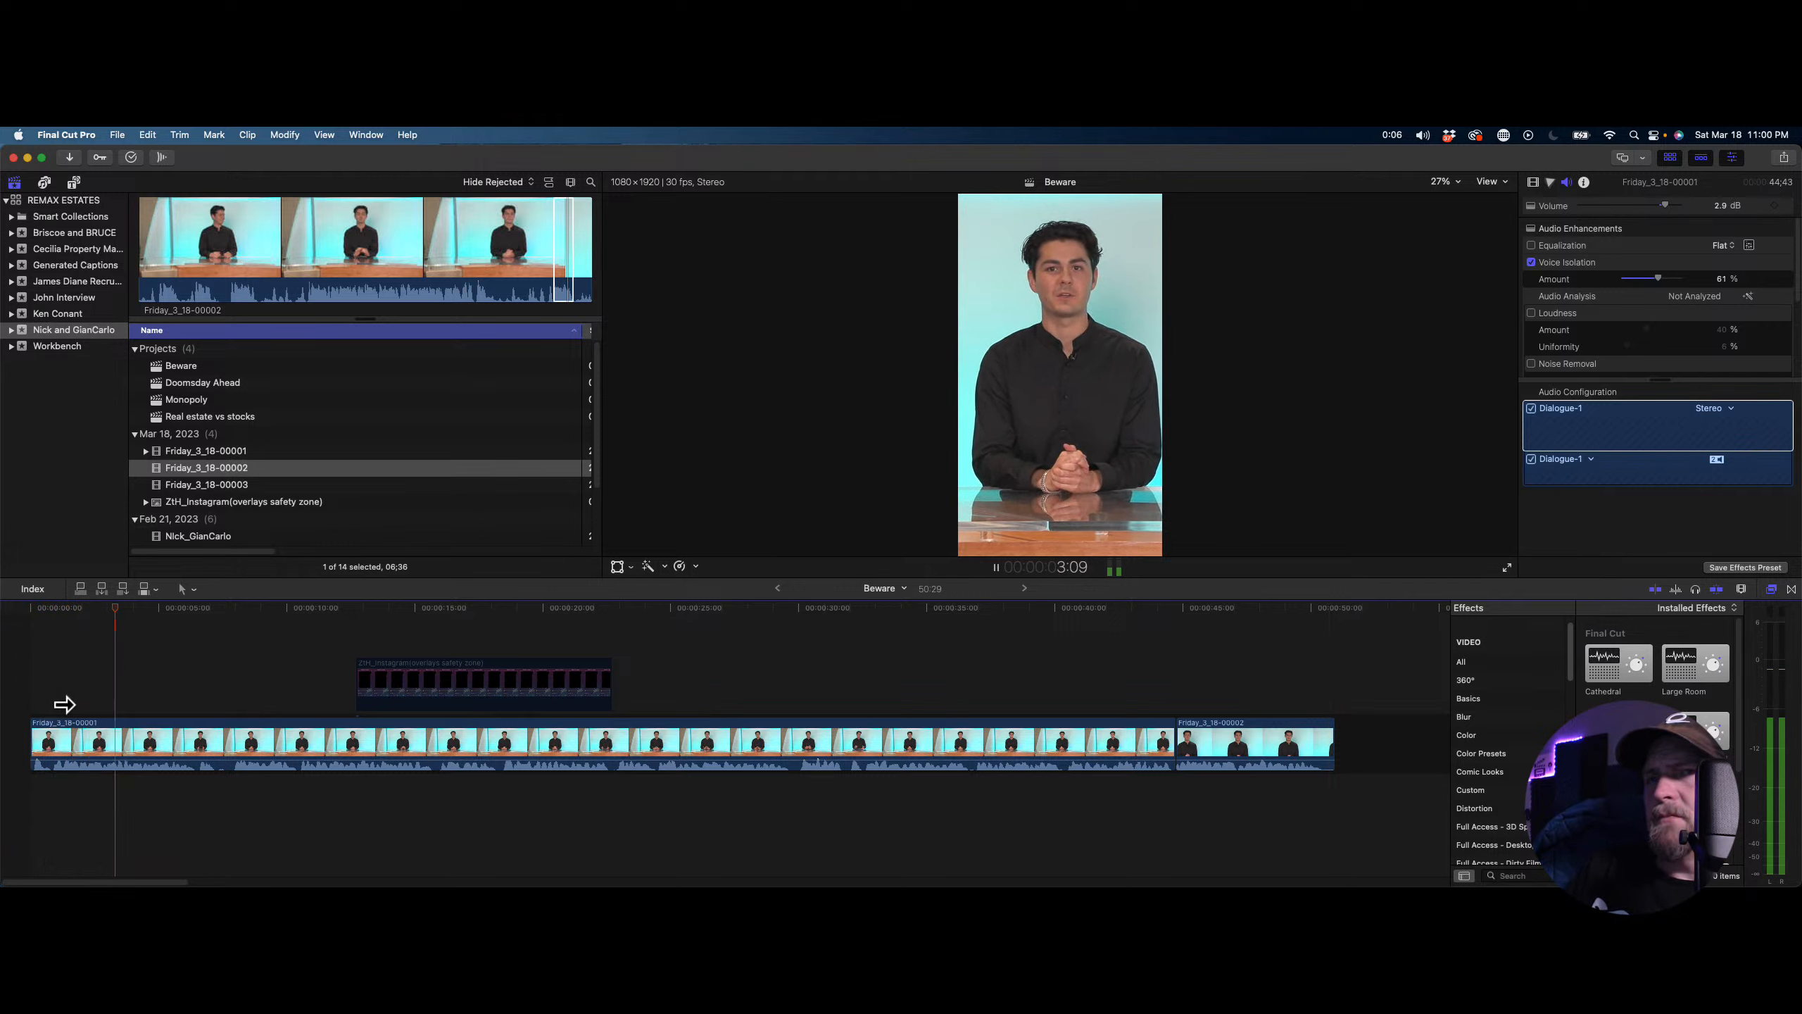
left_click(254, 722)
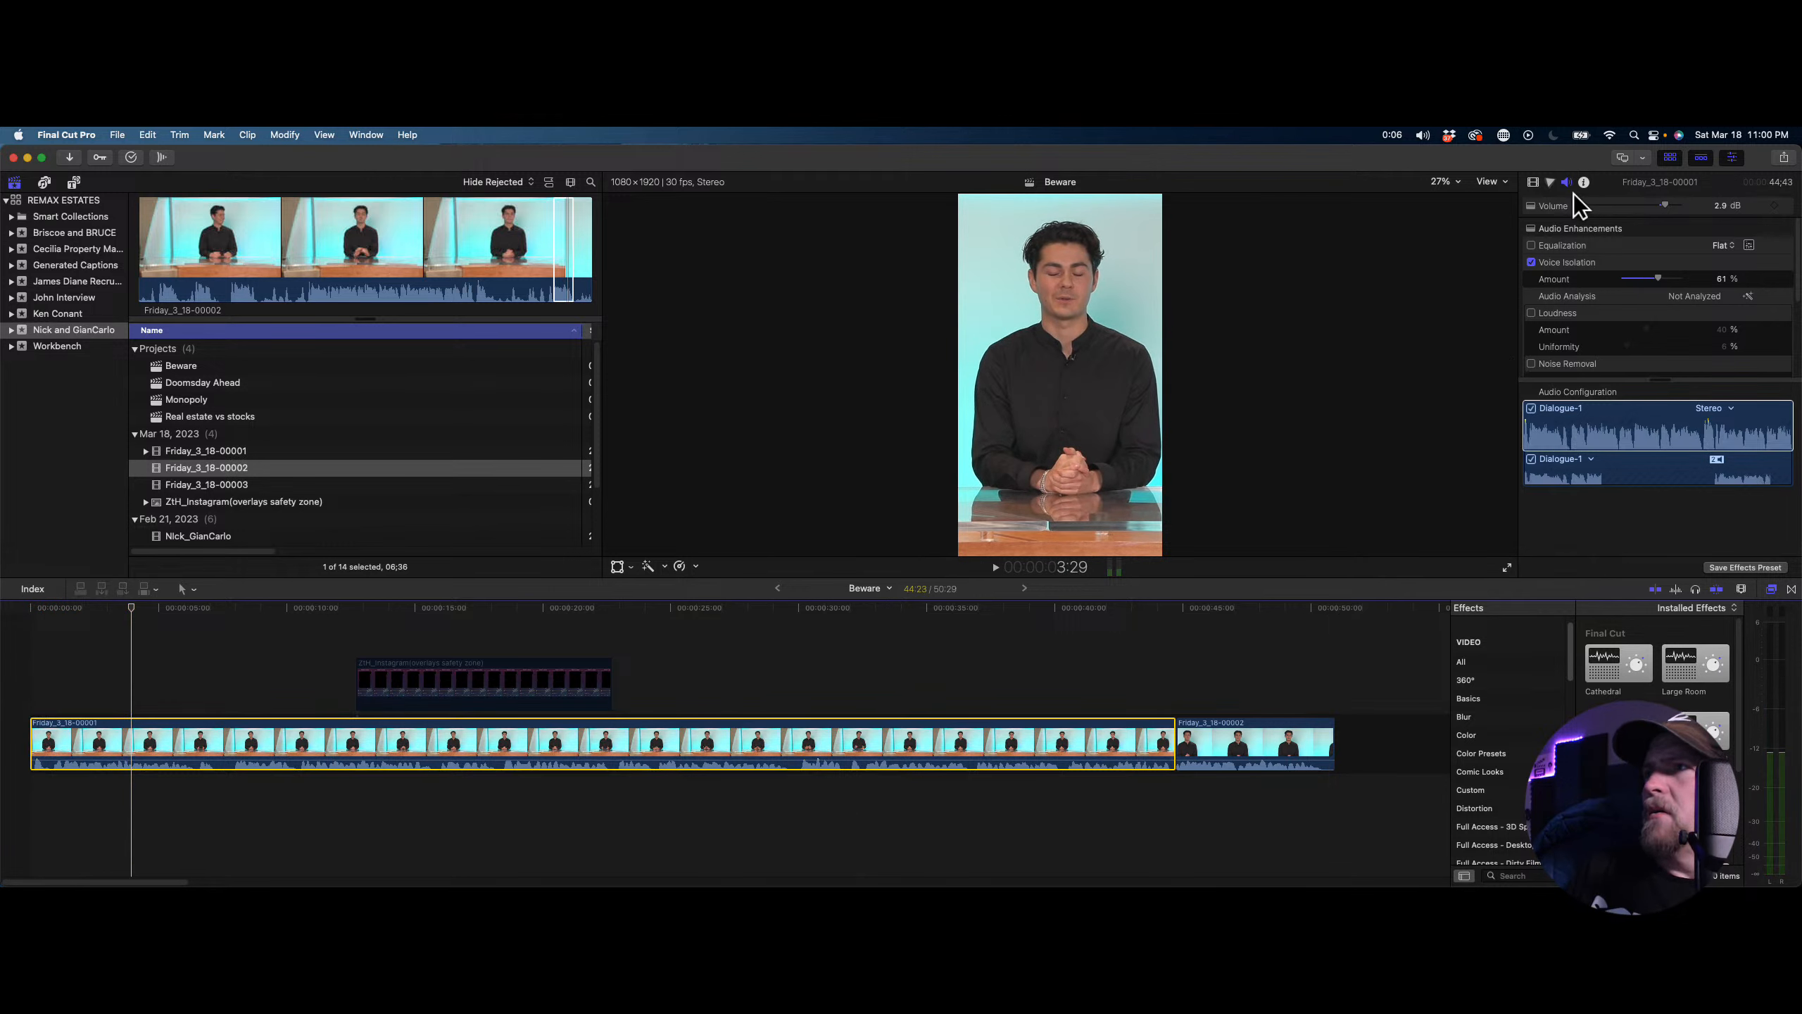
left_click(1533, 182)
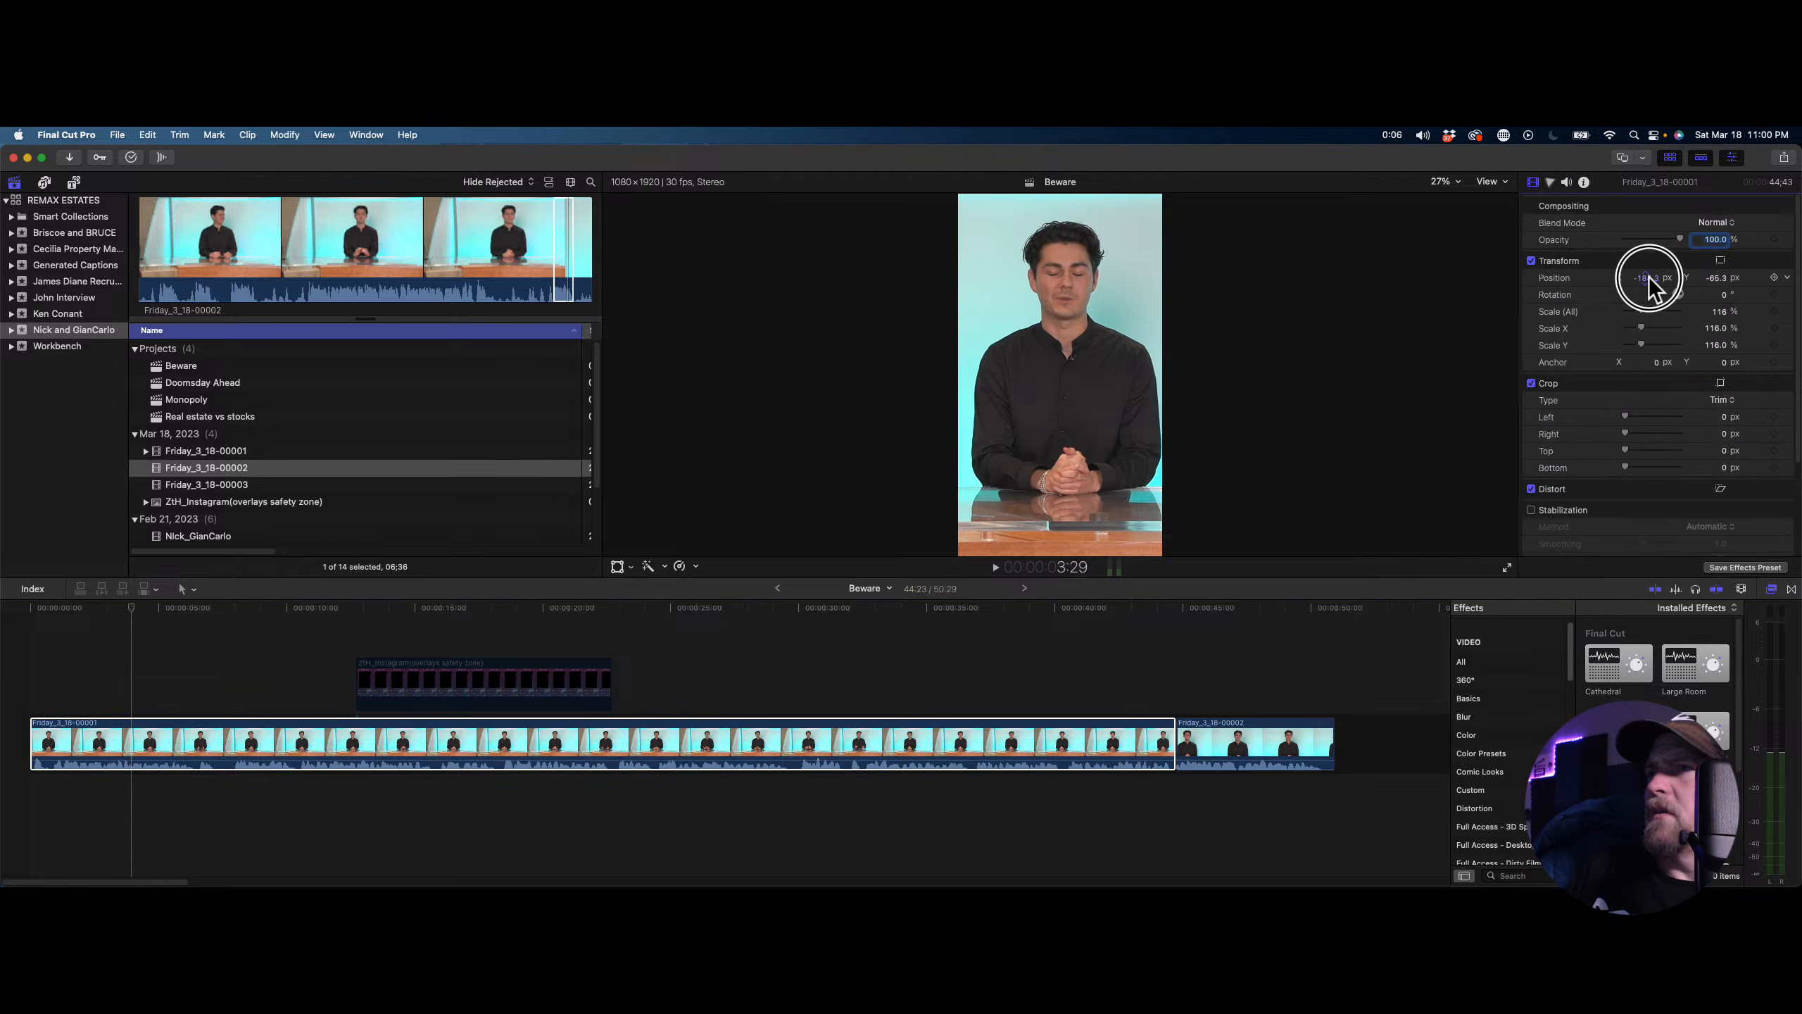
left_click_drag(1649, 276, 1650, 276)
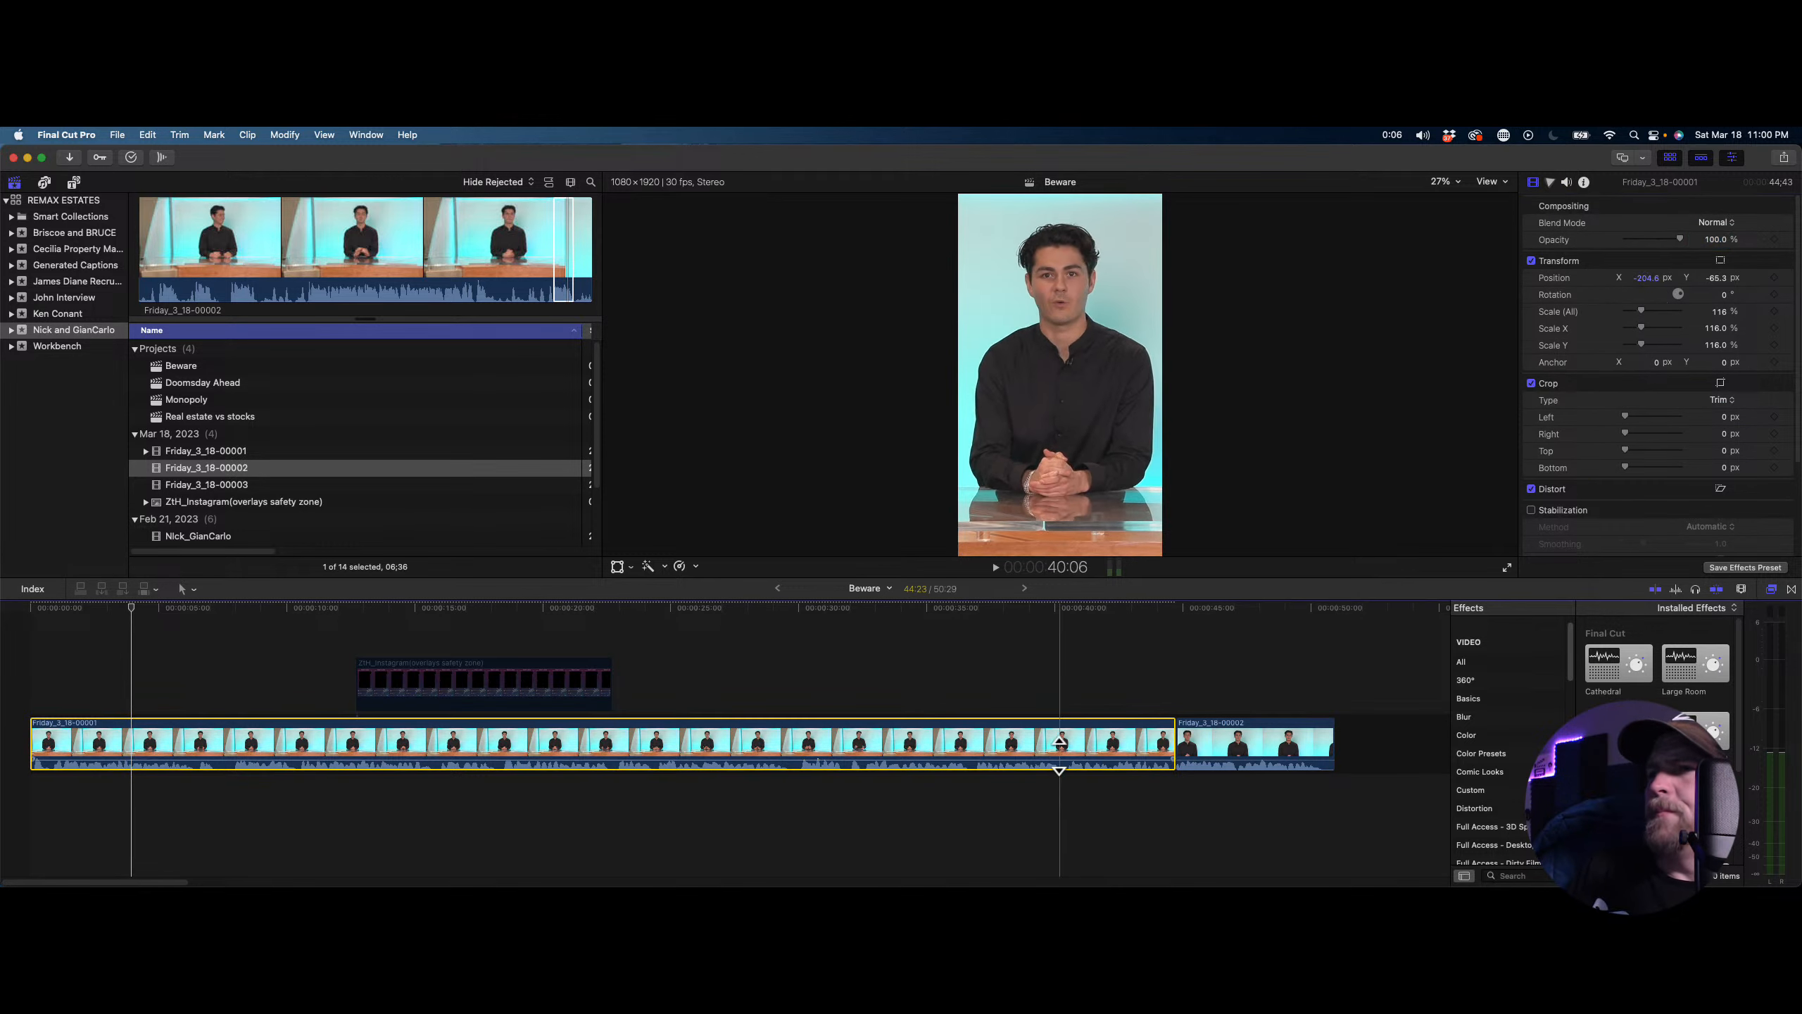
left_click(1054, 699)
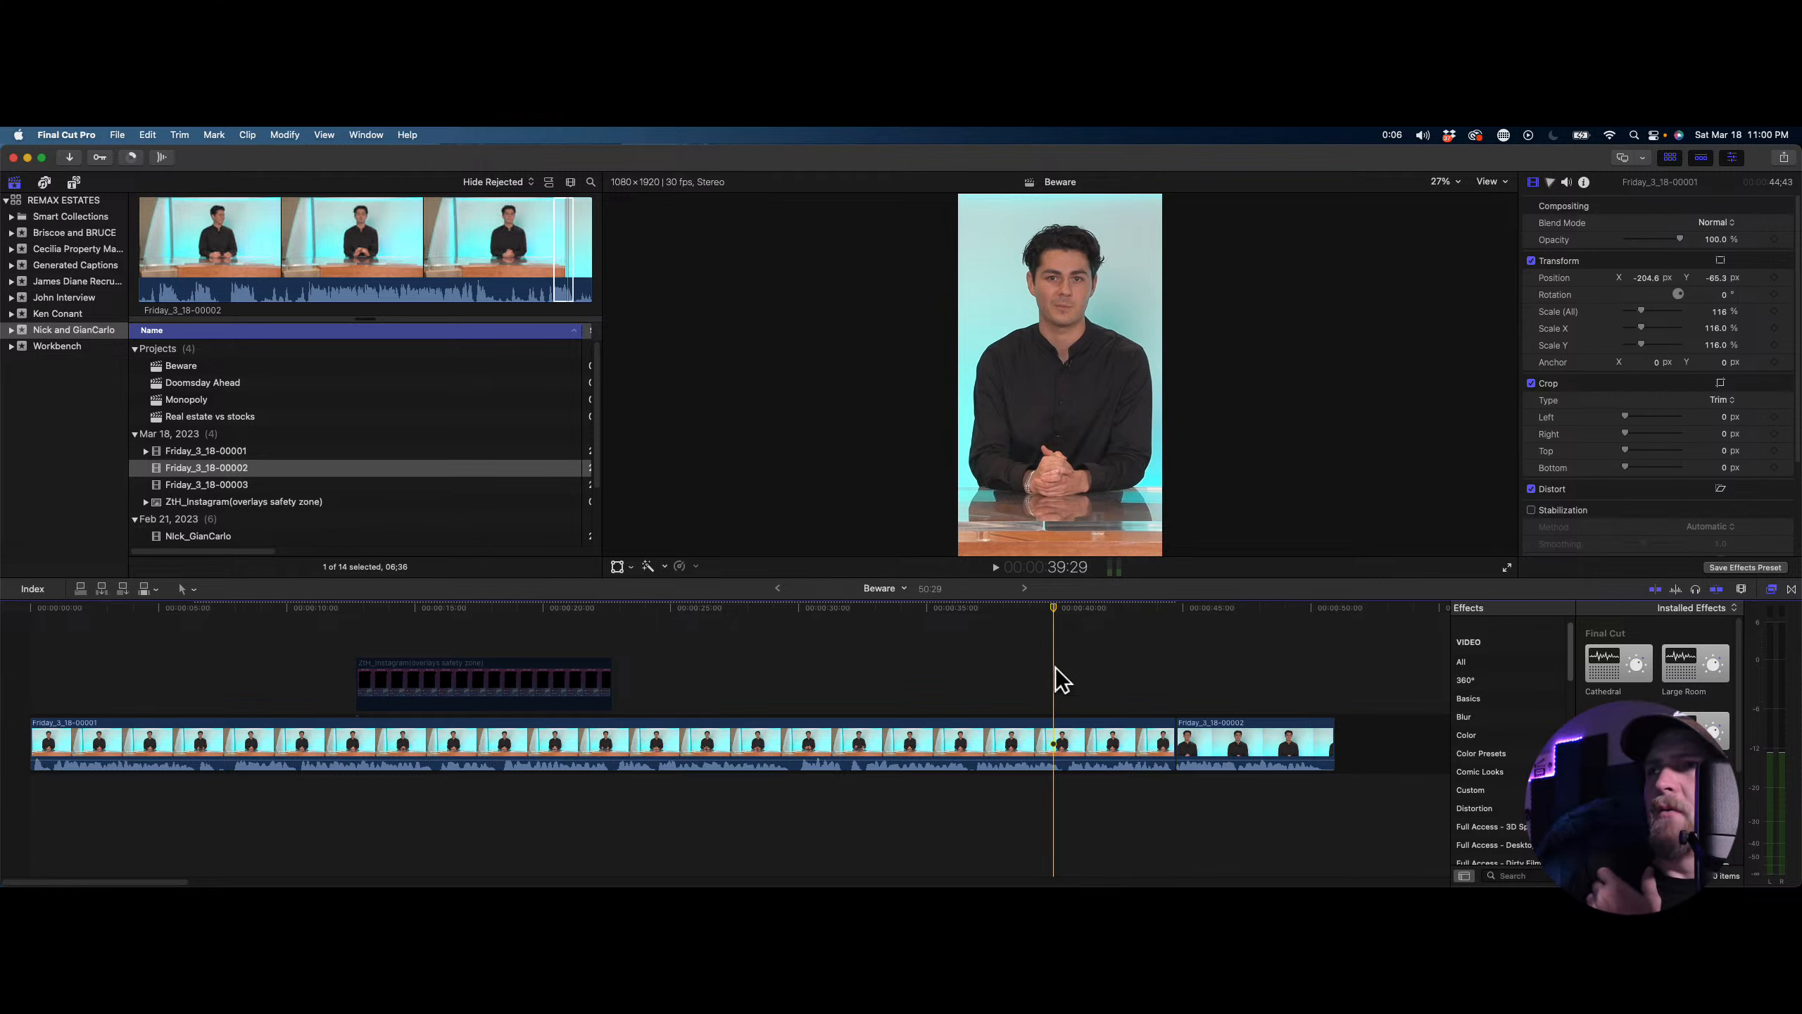
Share the Beware project to Captionator for captioning
left_click(1784, 158)
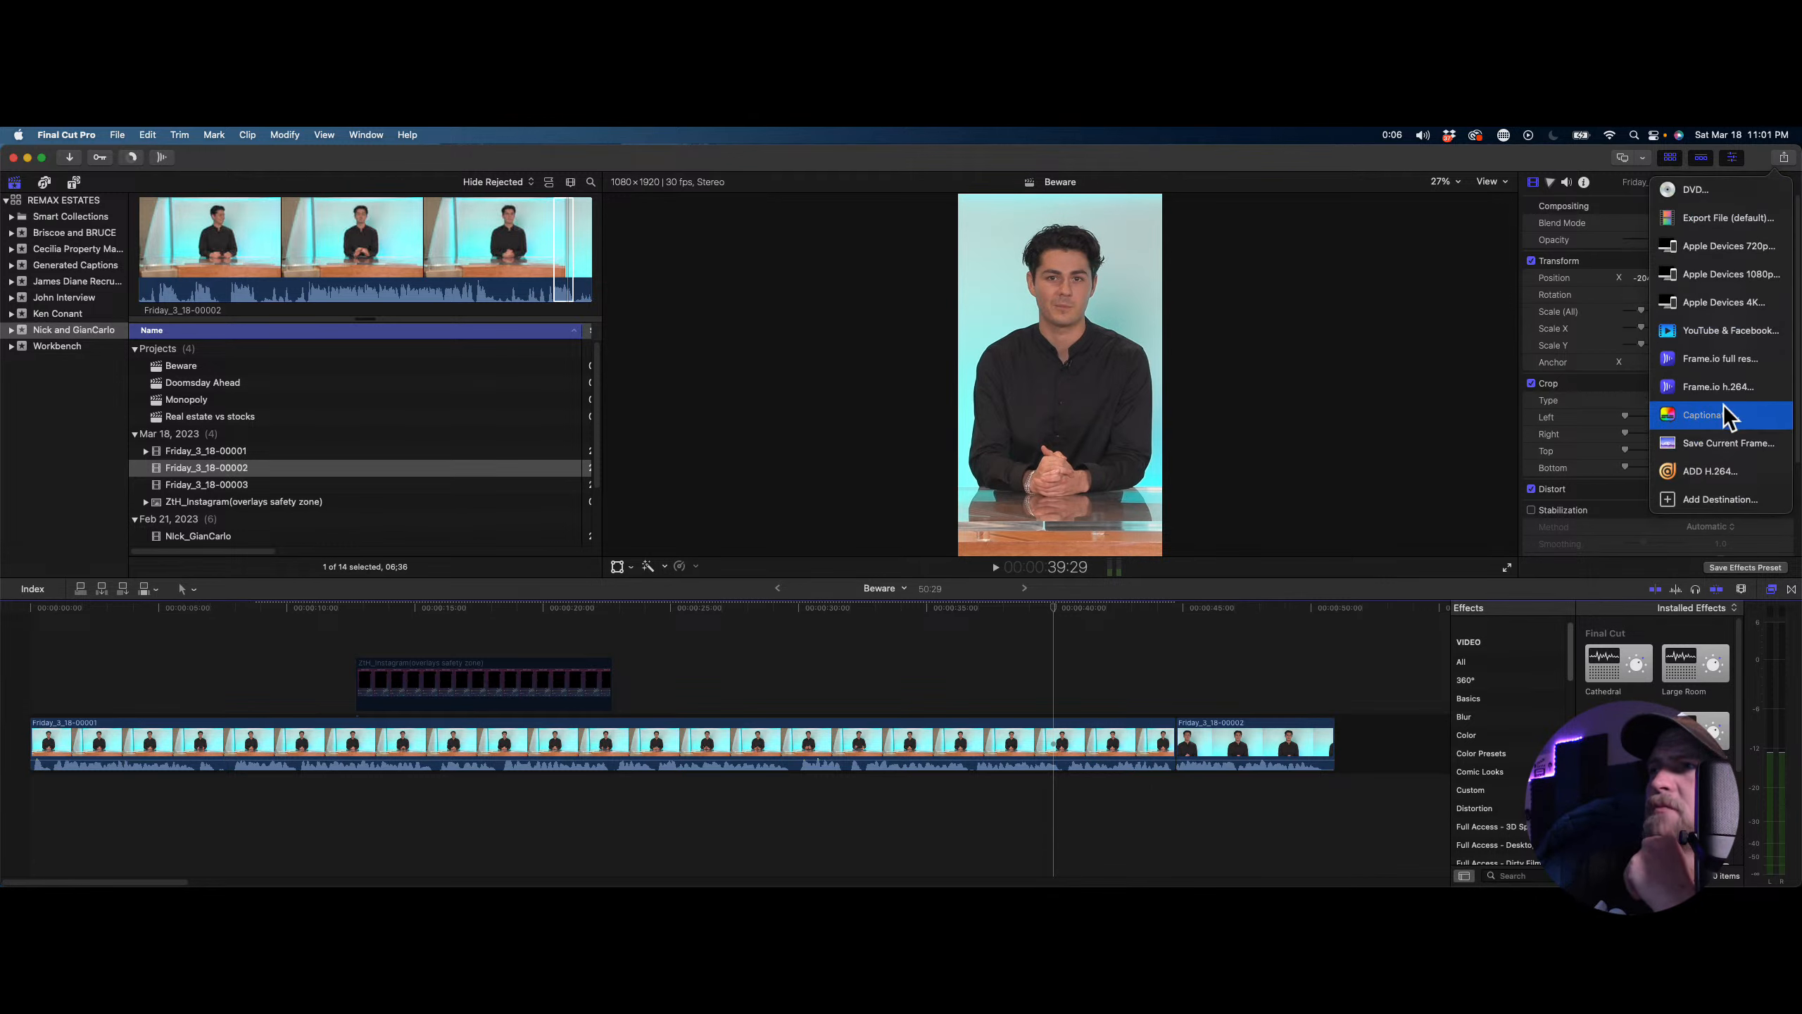
left_click(1710, 416)
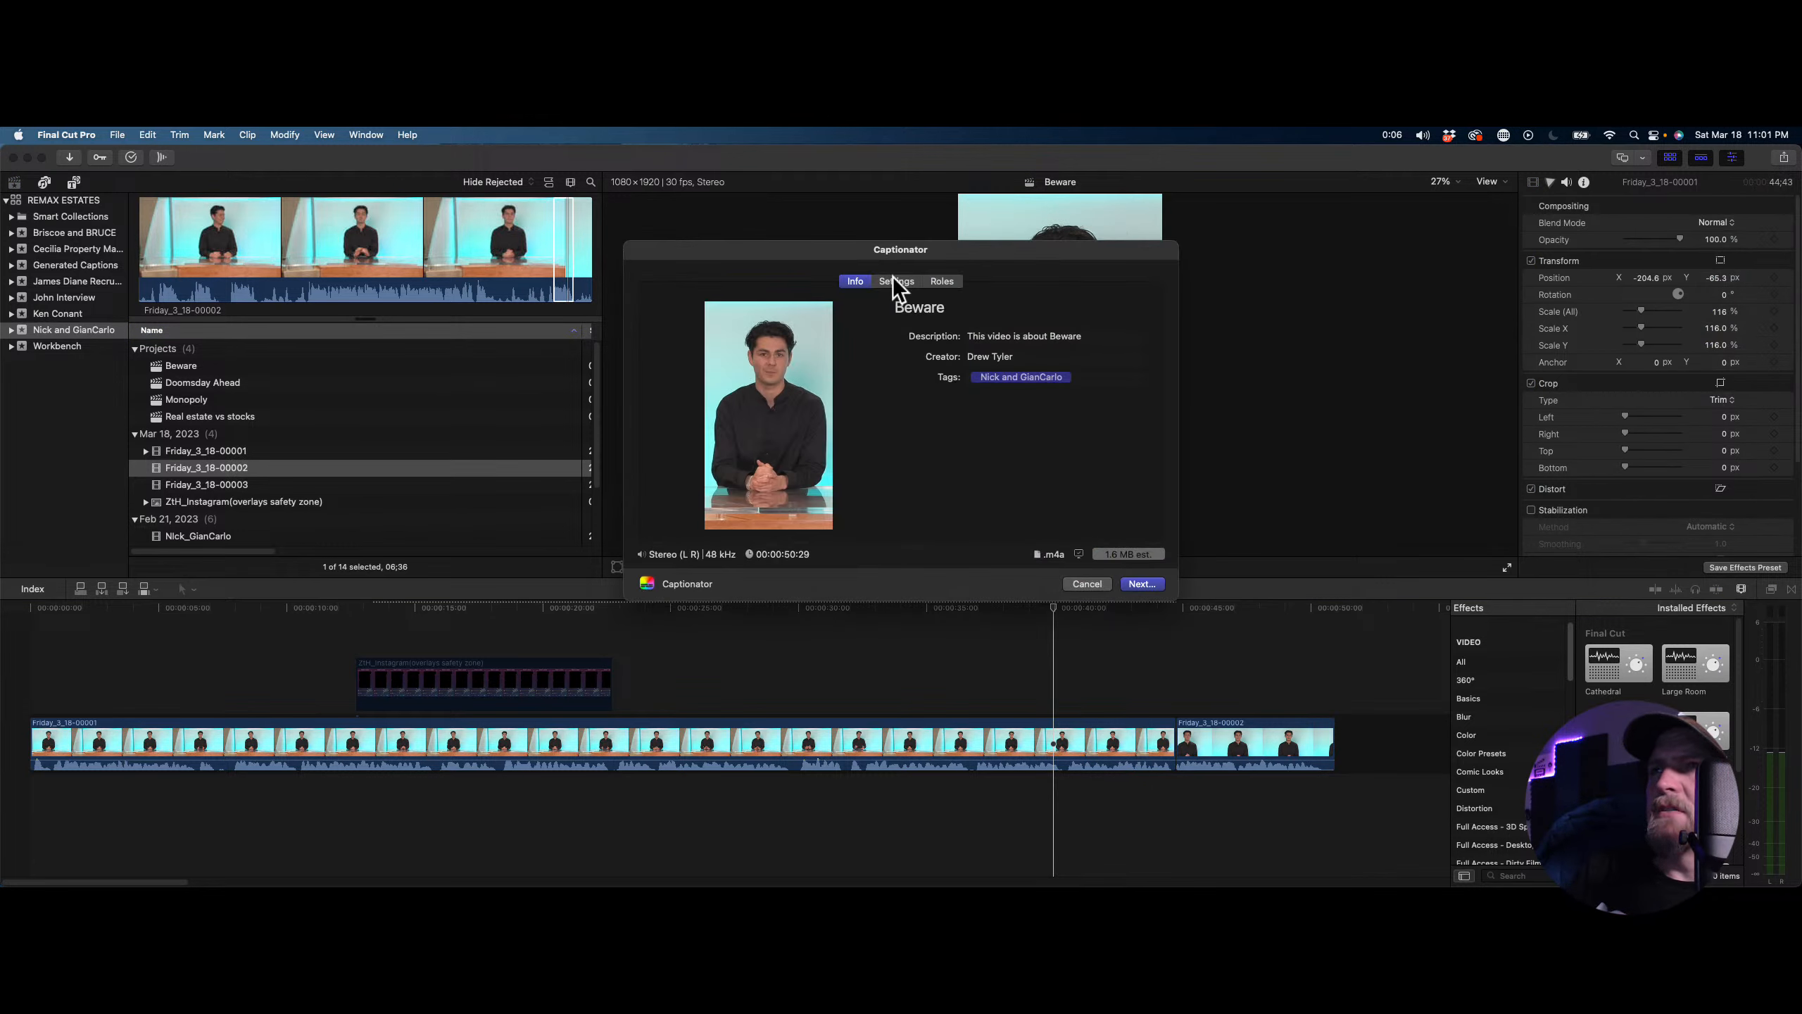
left_click(1133, 584)
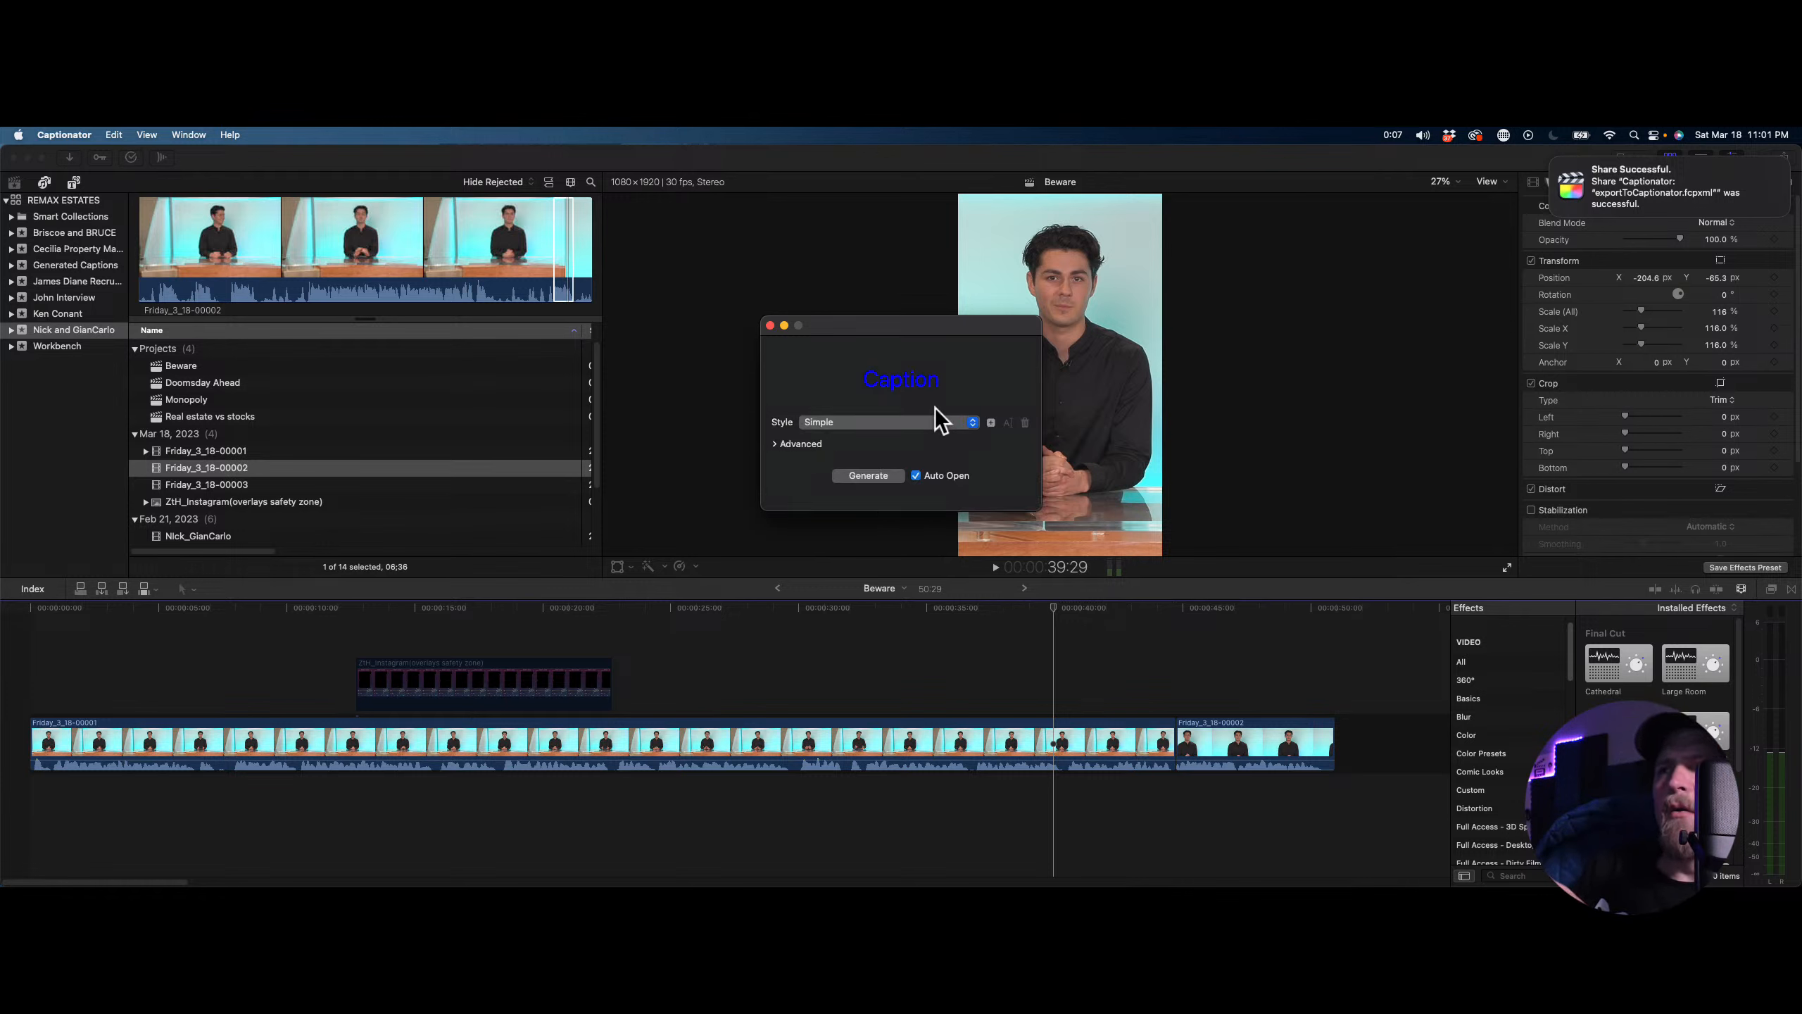
Select the REMAX caption style and show its advanced settings
left_click(948, 424)
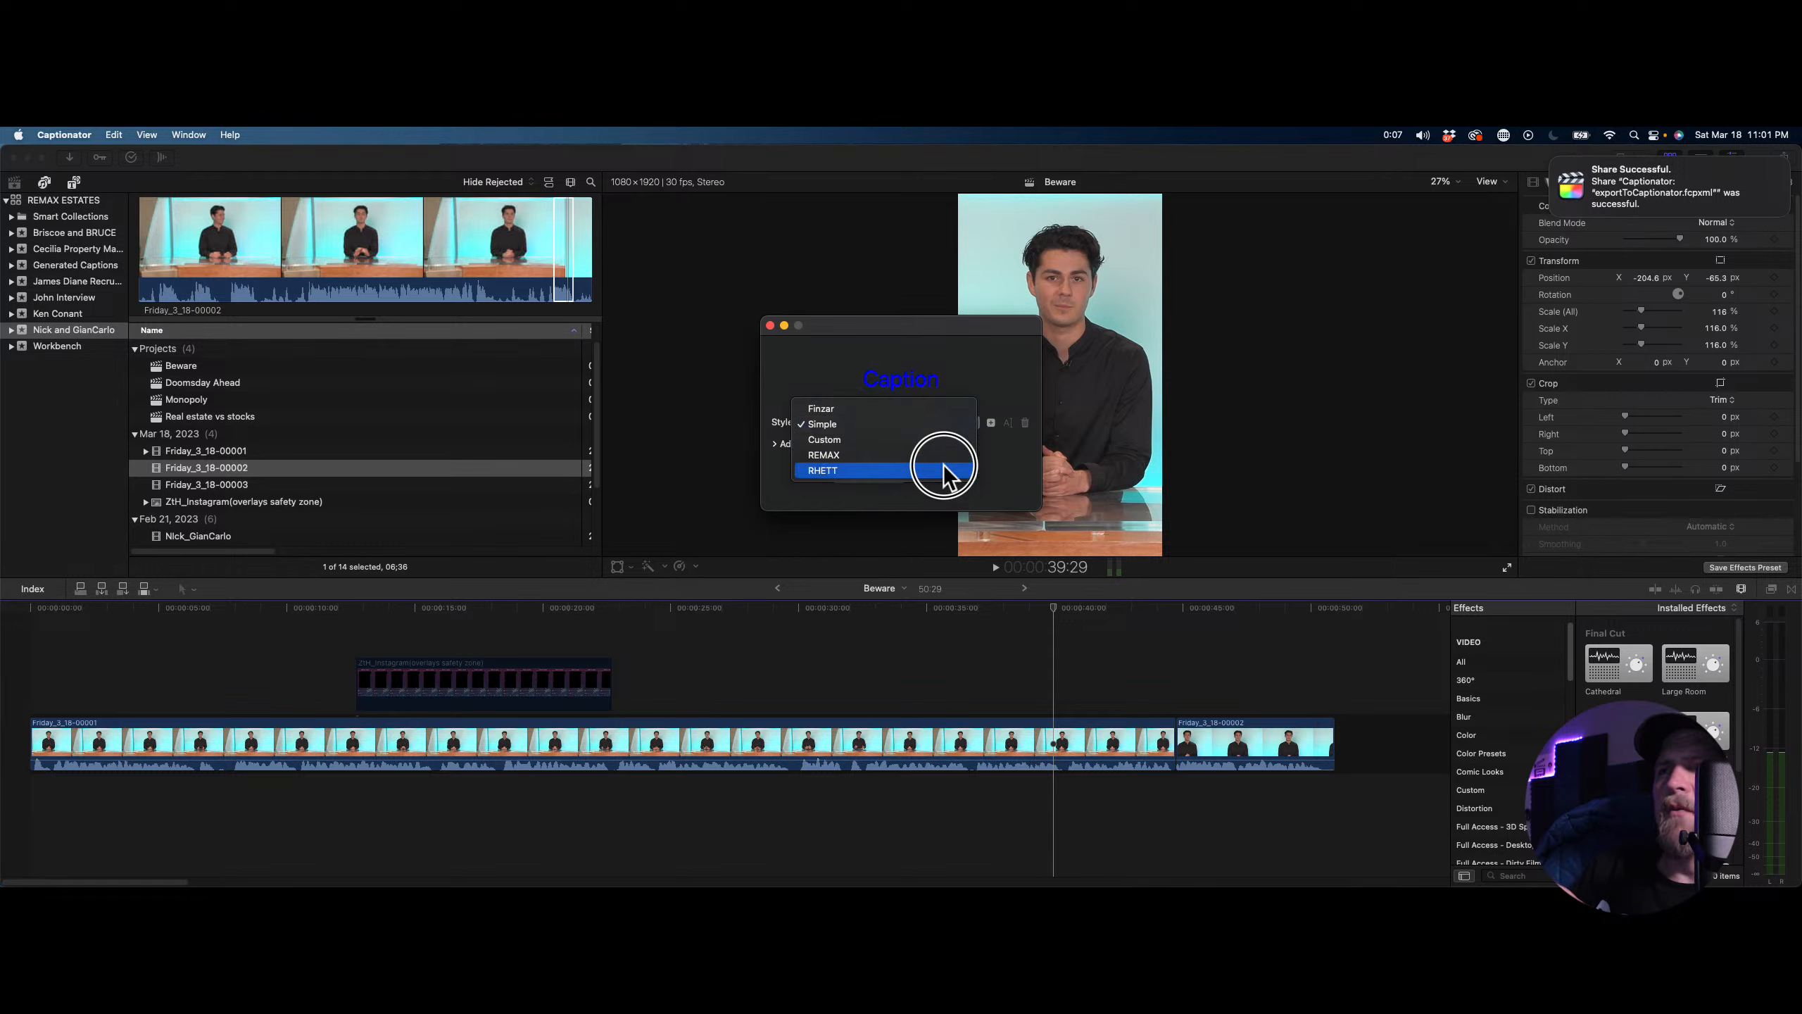
left_click(946, 456)
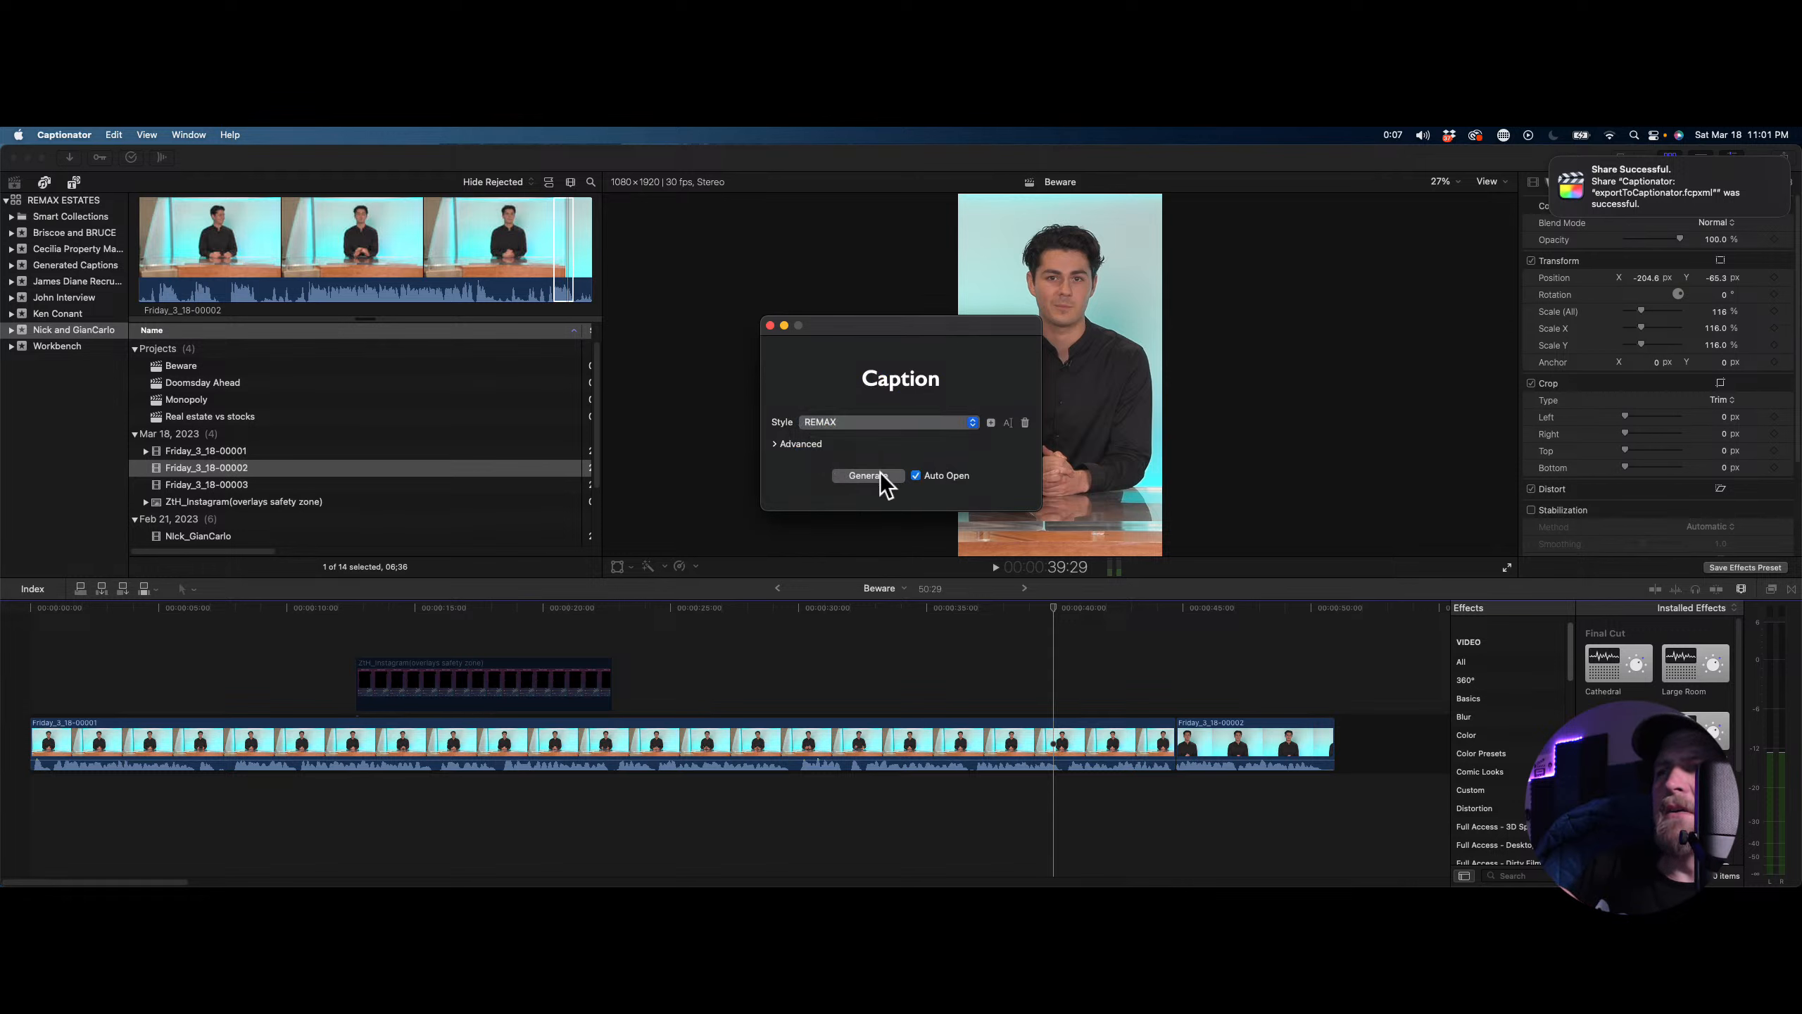
left_click(774, 443)
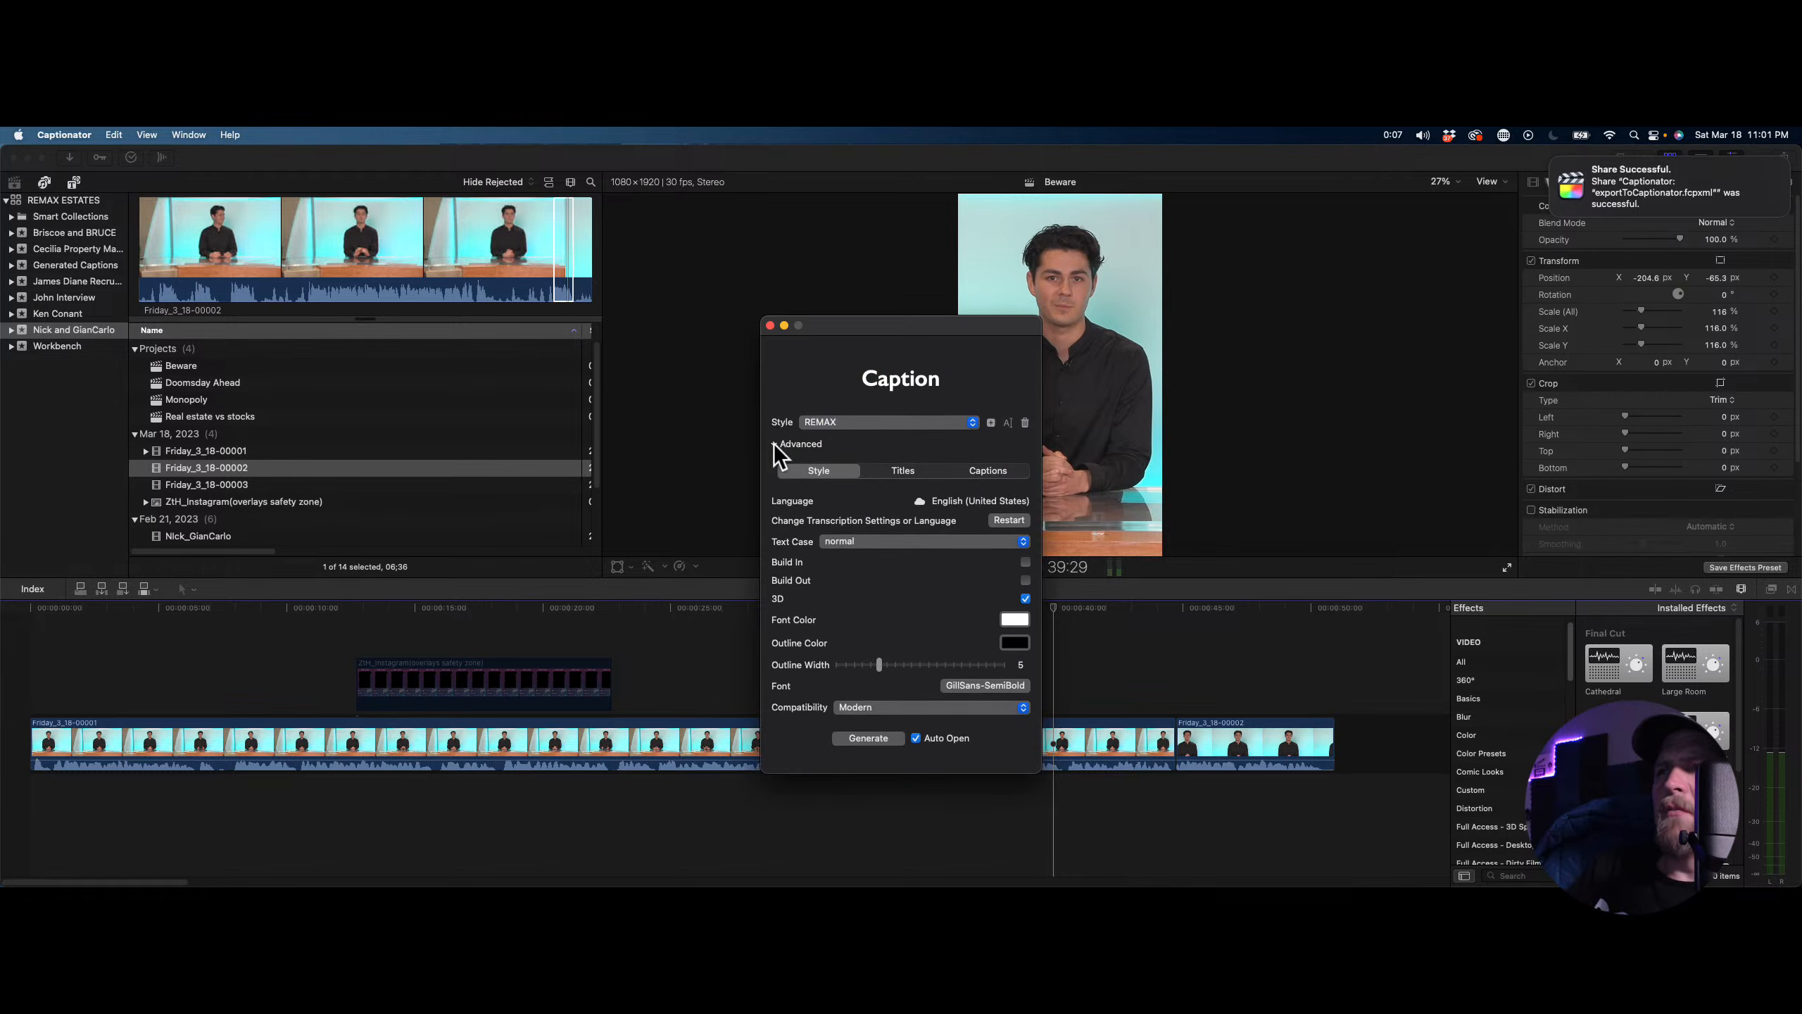
Open the Monopoly project in Final Cut Pro and skim to about 17:51 to examine its caption styling
left_click(675, 431)
left_click(269, 400)
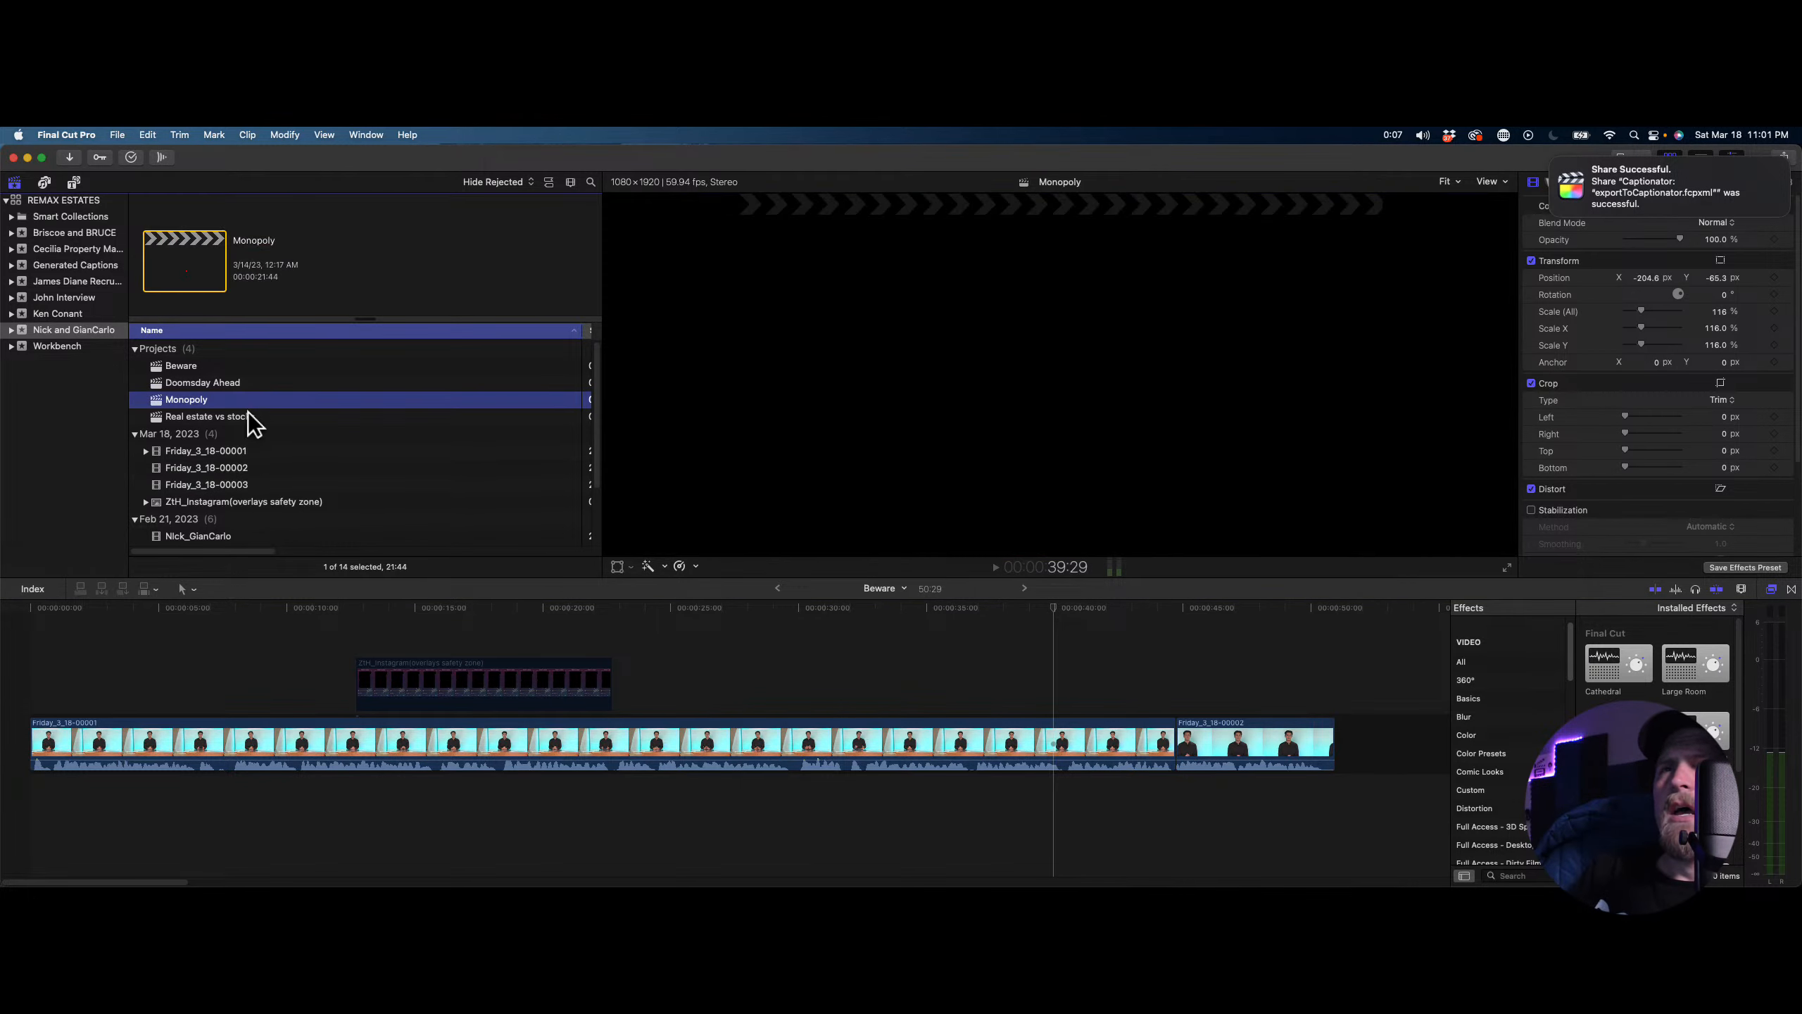
left_click(152, 387)
left_click(153, 401)
double_click(153, 402)
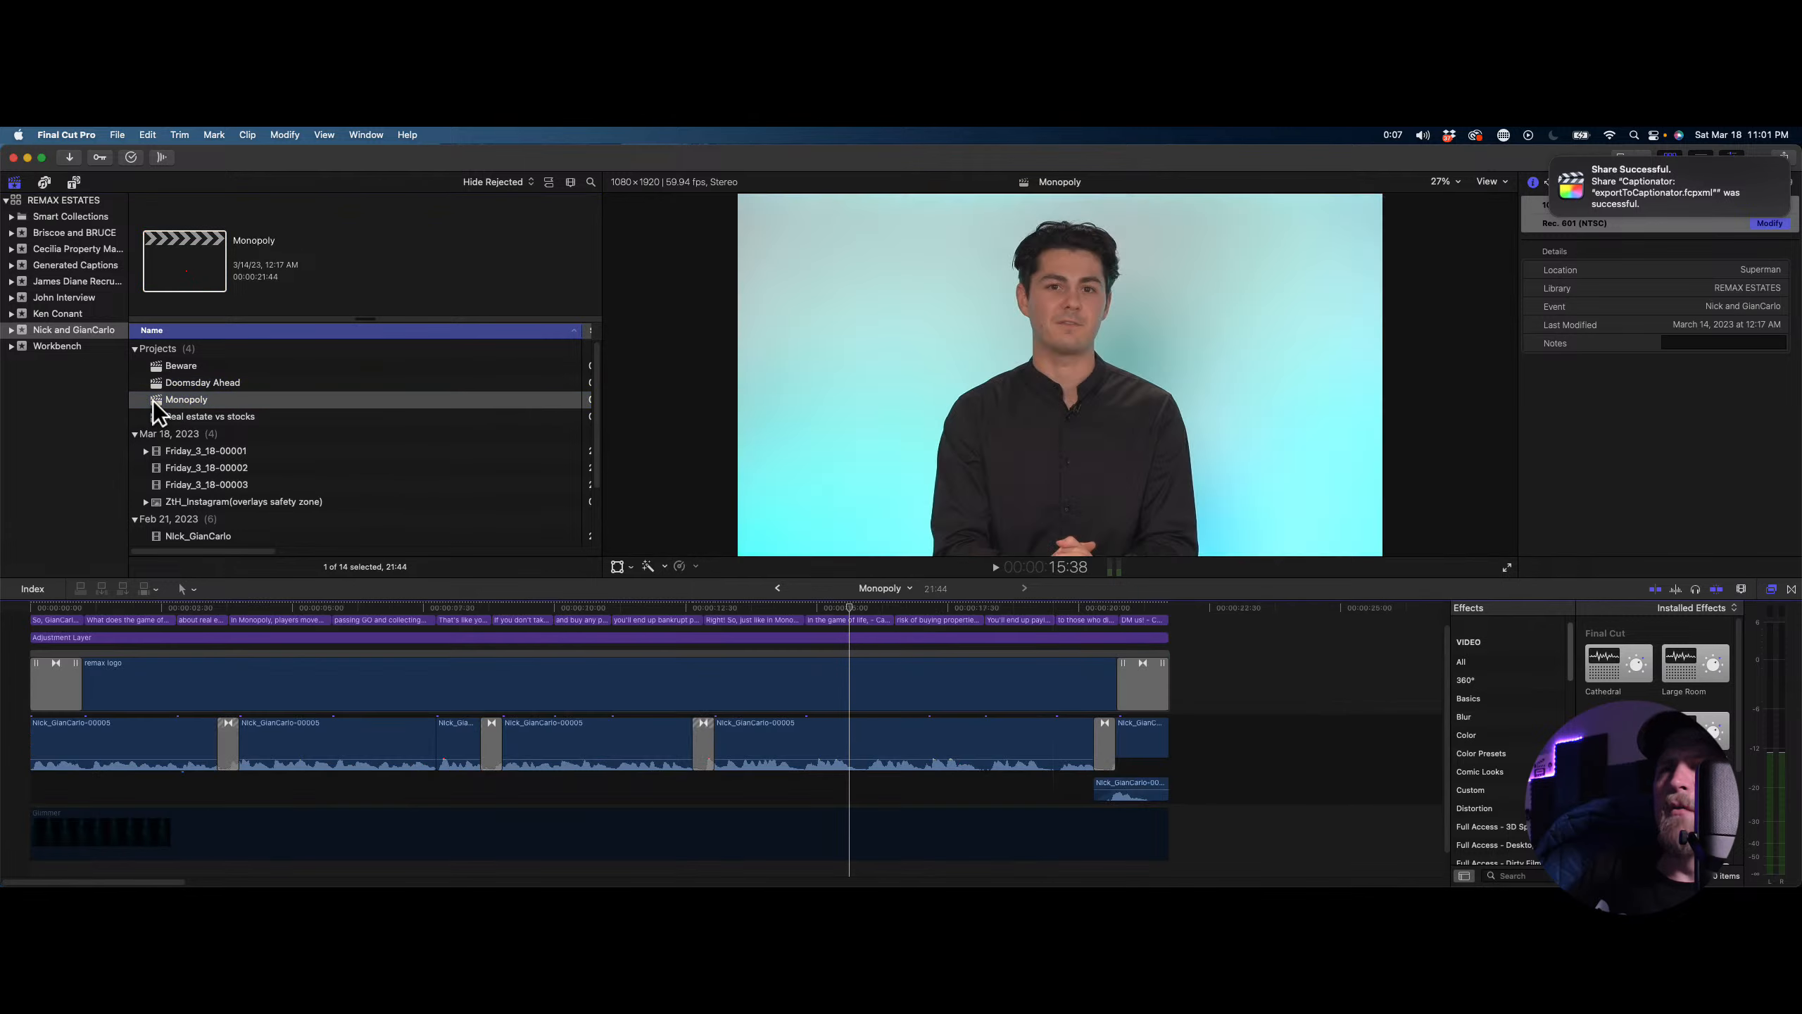
left_click(351, 607)
left_click_drag(351, 608, 966, 565)
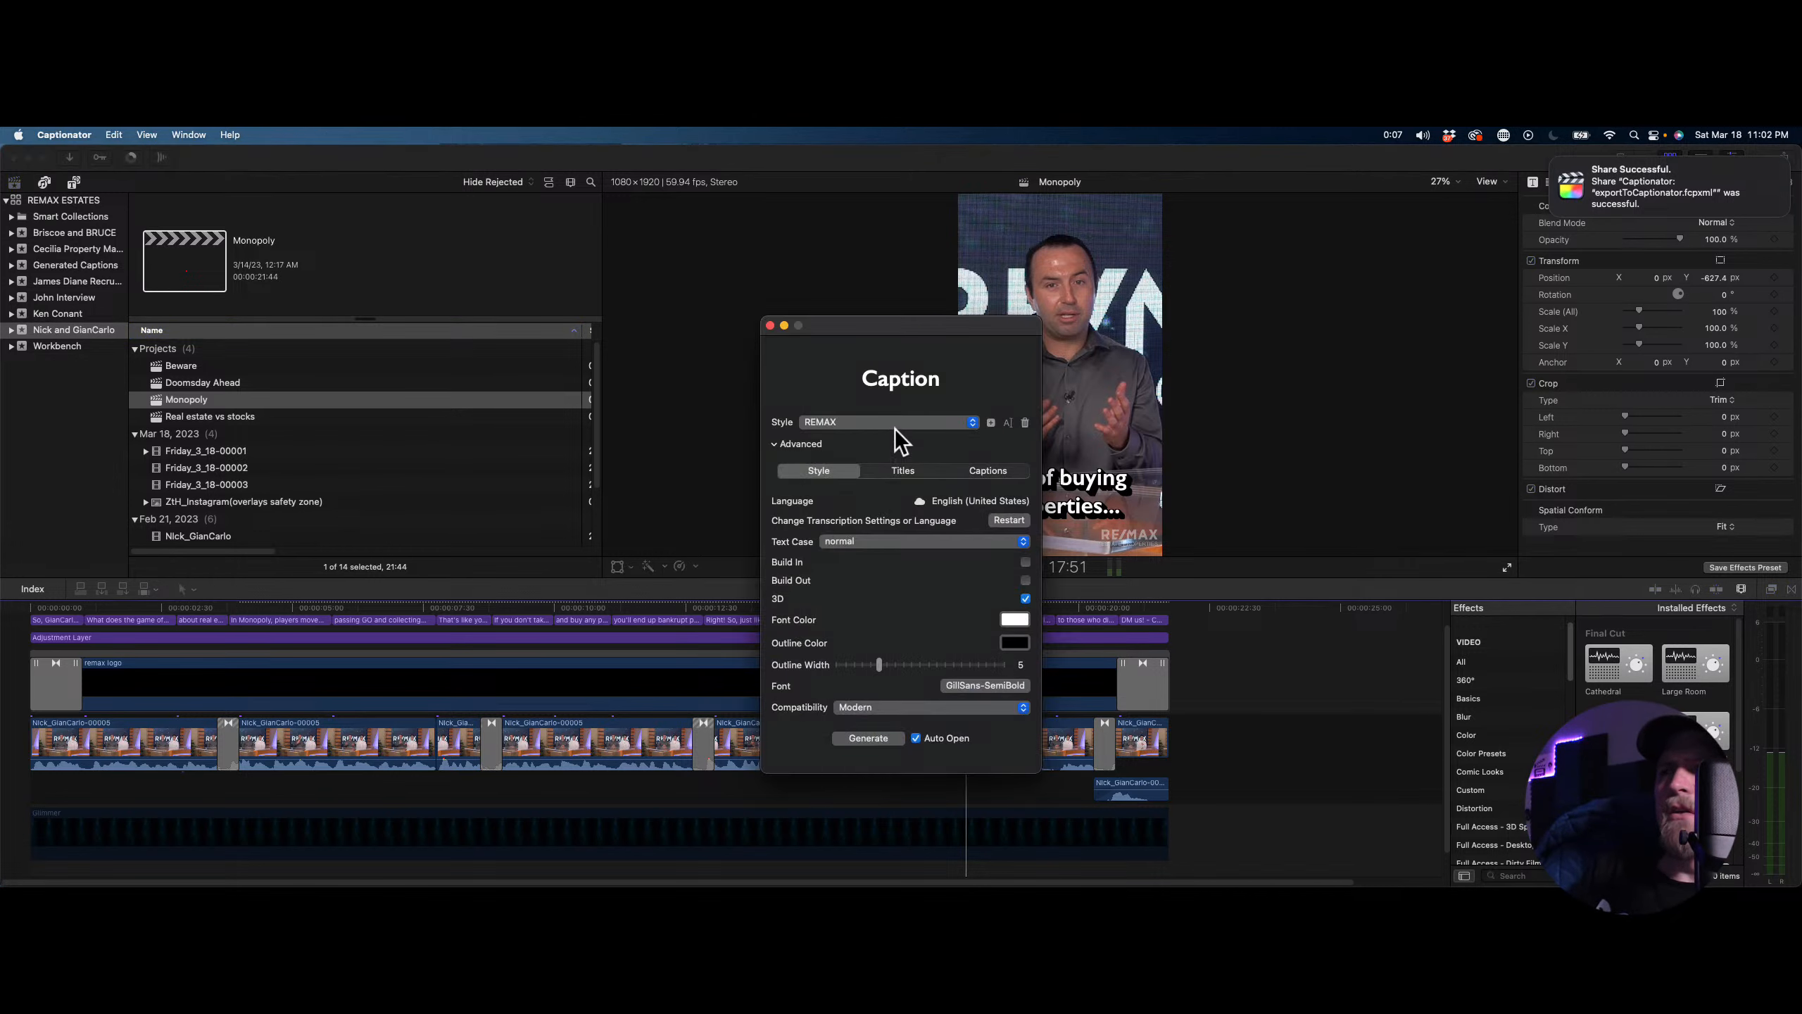
Switch the Captionator style to RHETT and review its title and caption length settings
left_click(896, 424)
left_click(890, 437)
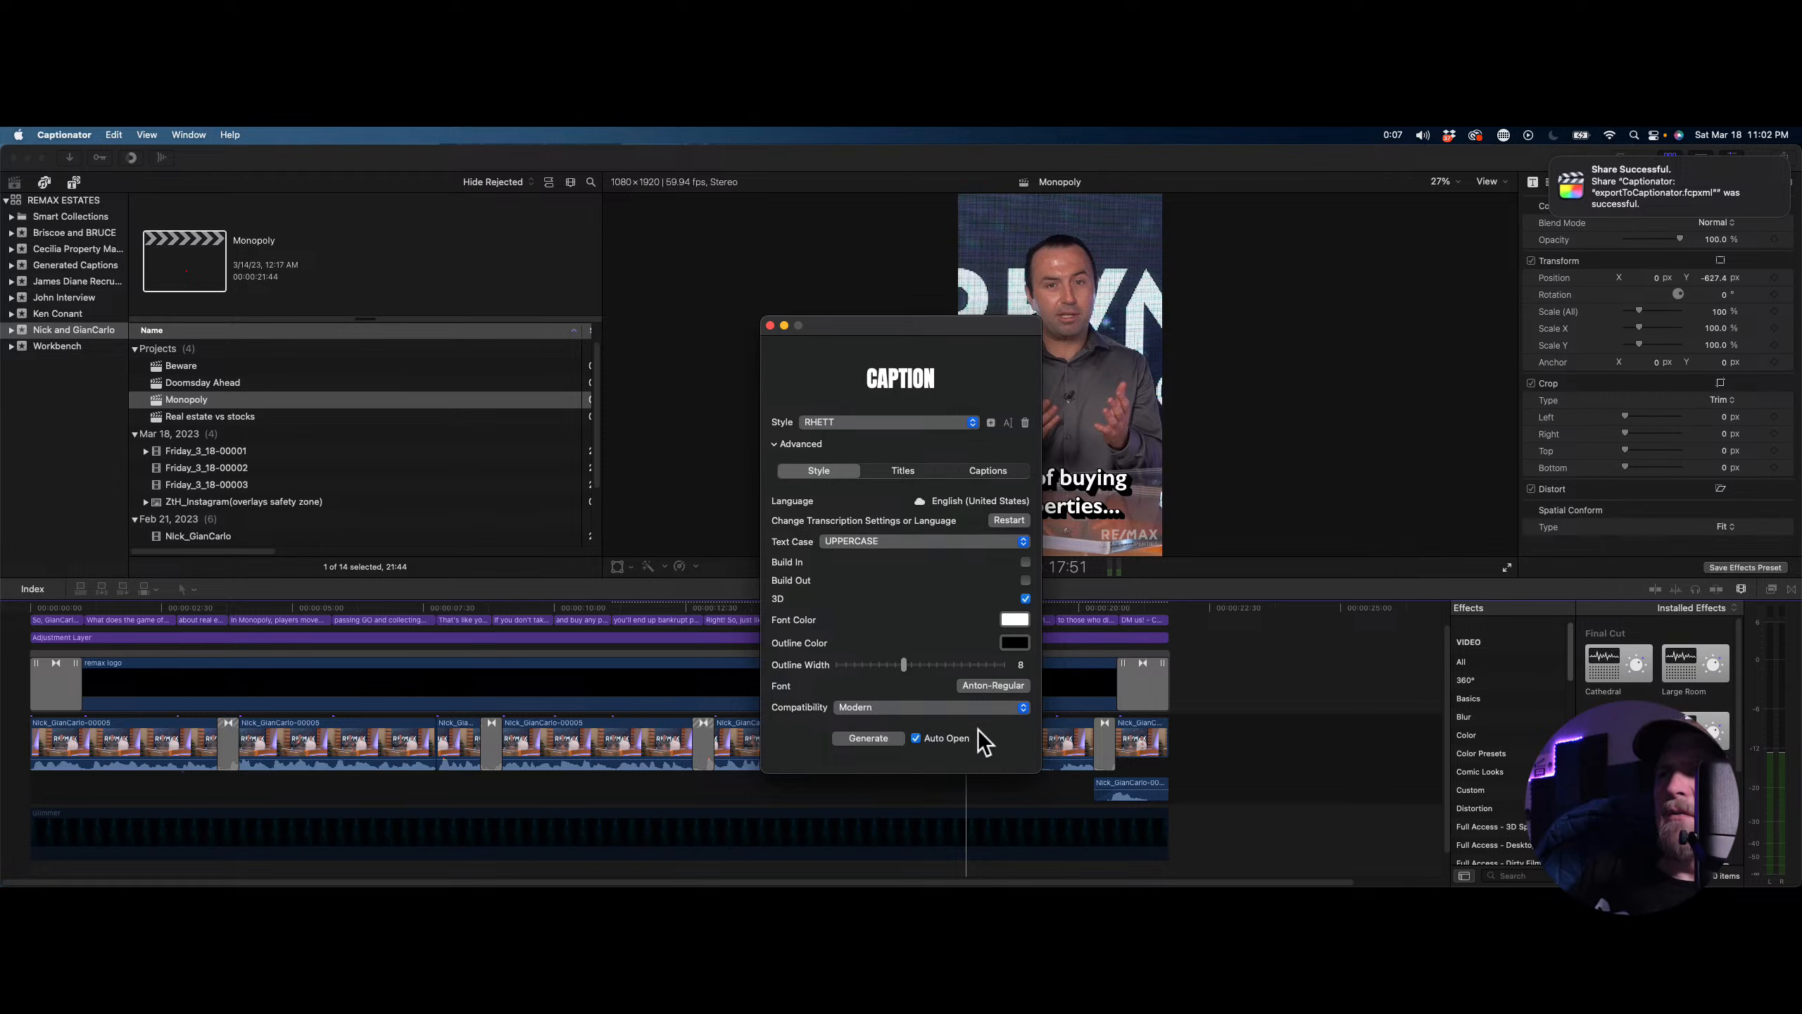
left_click(907, 472)
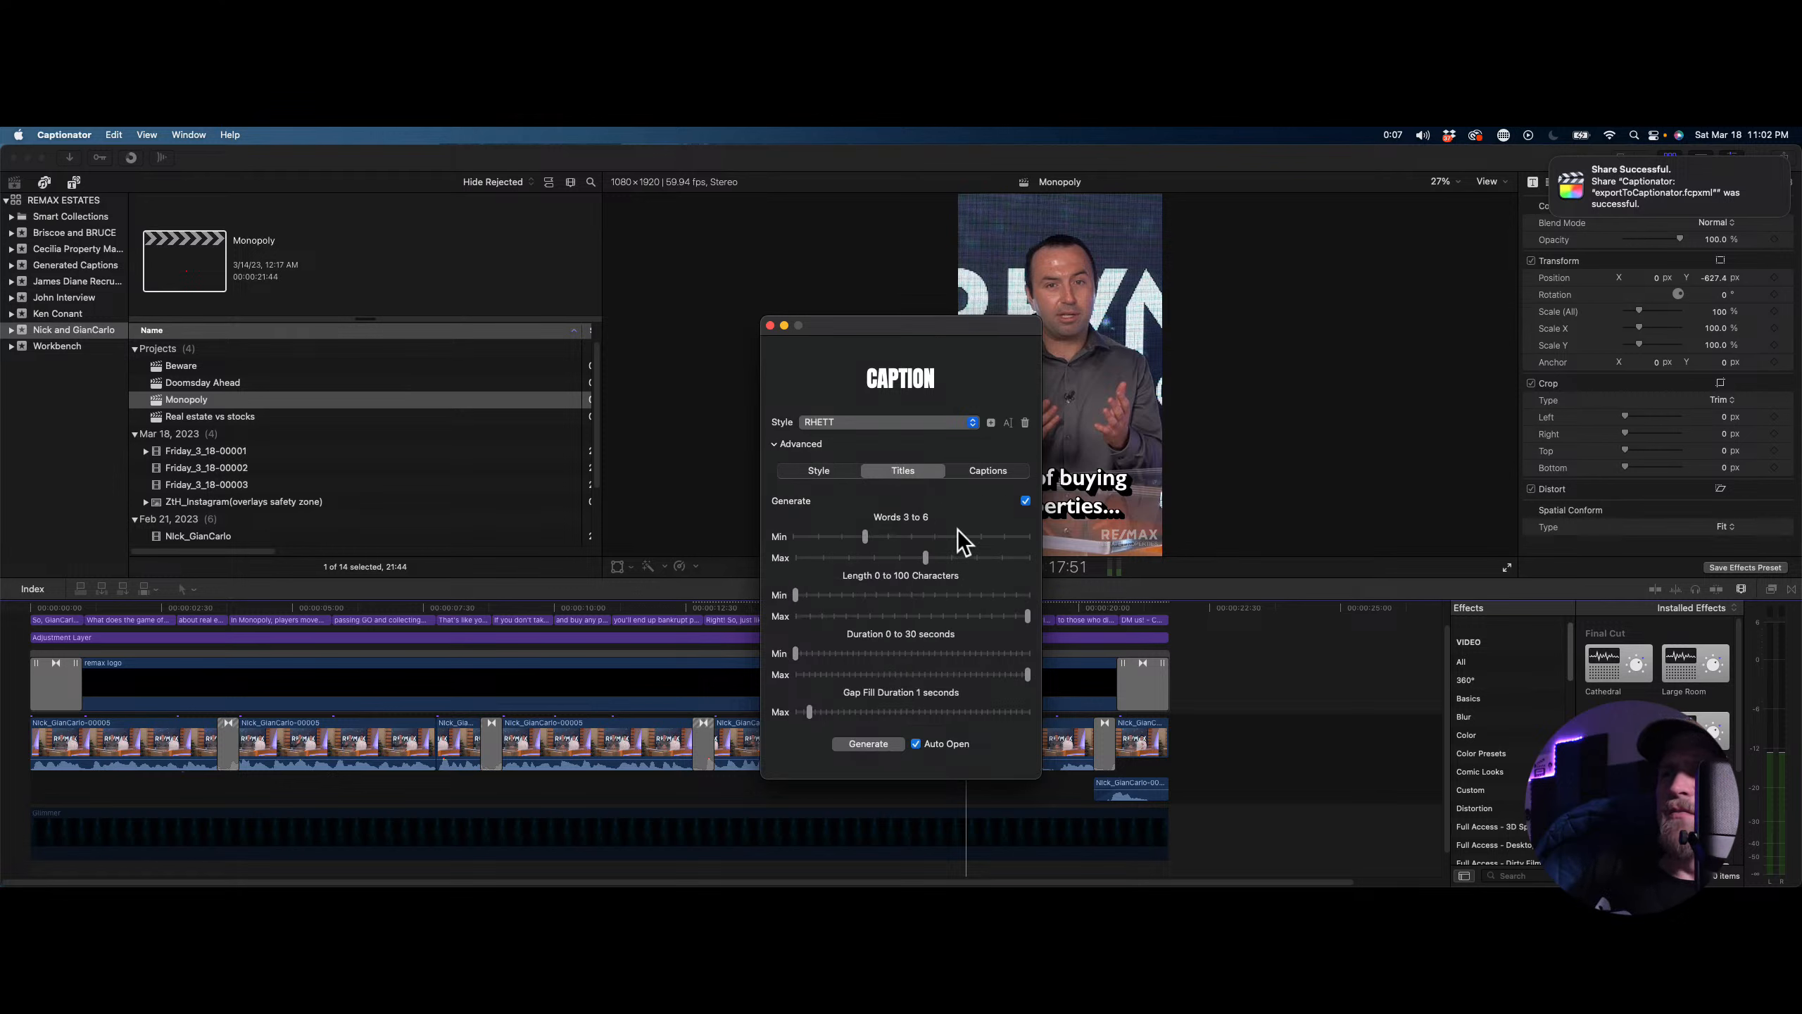
left_click(974, 473)
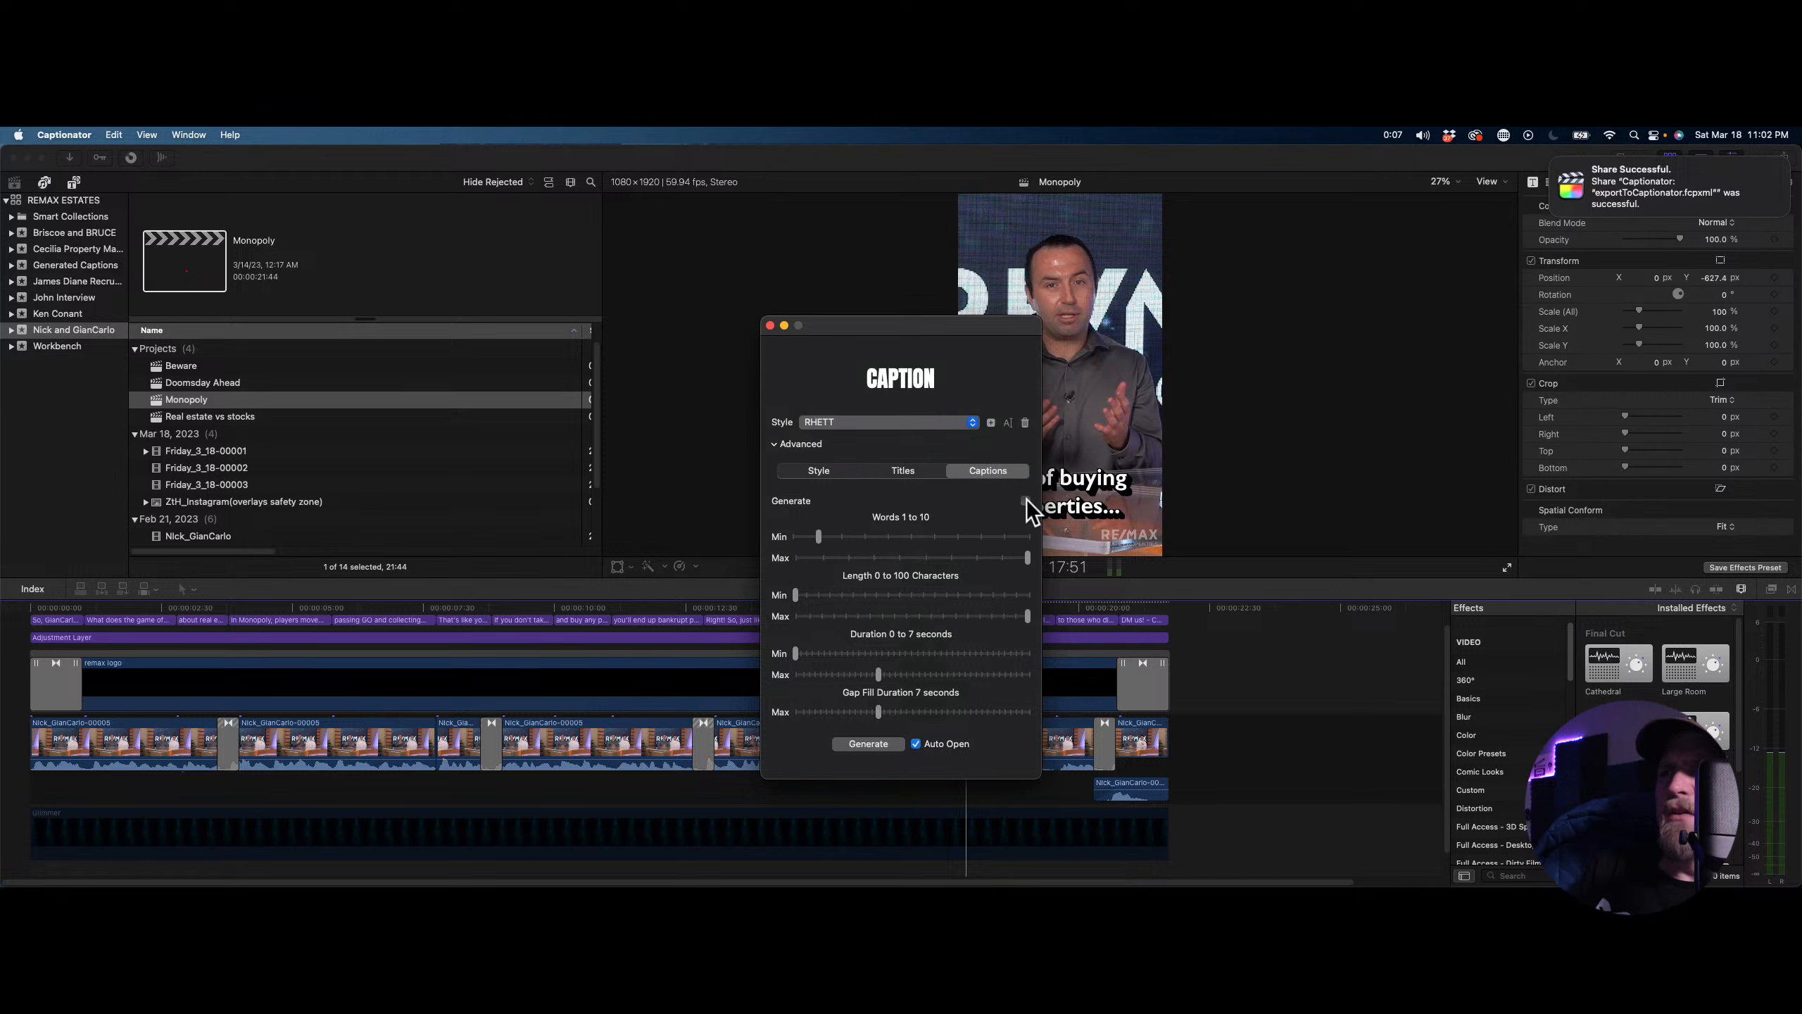
left_click(916, 475)
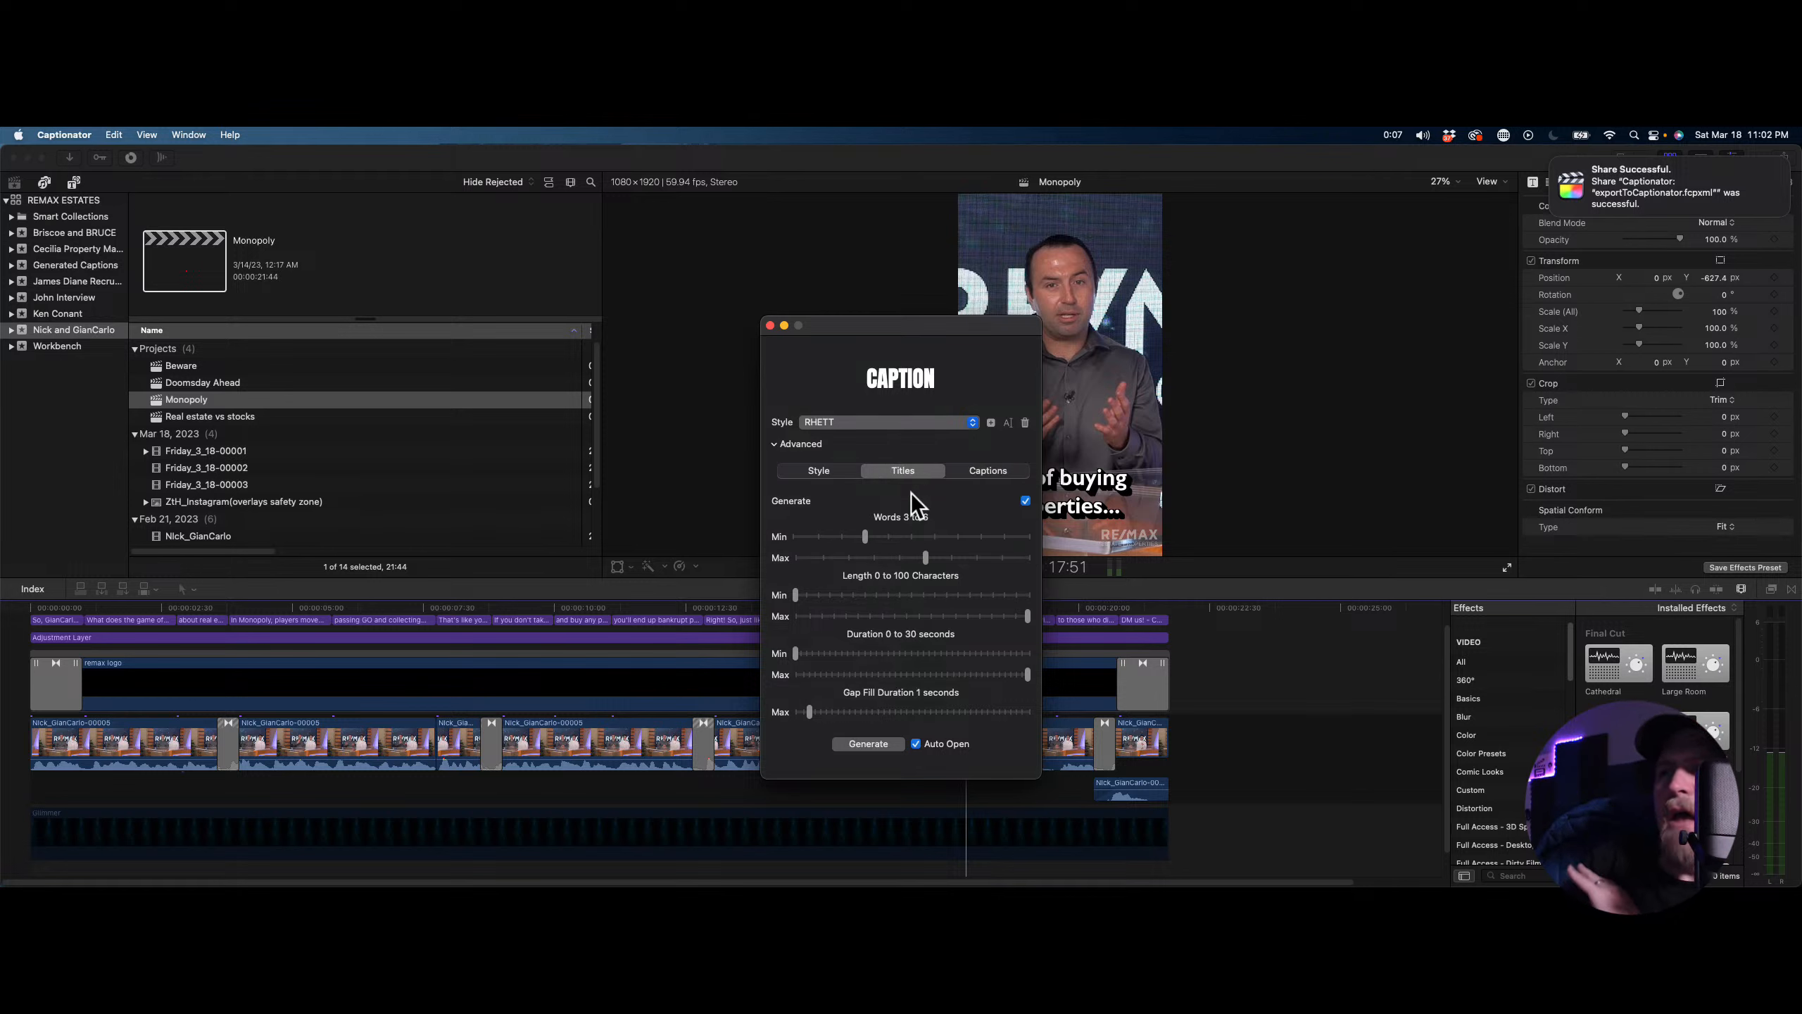
Generate and save the captions XML in the Captionator folder, and import it into the REMAX ESTATES library, replacing matching items
left_click(869, 743)
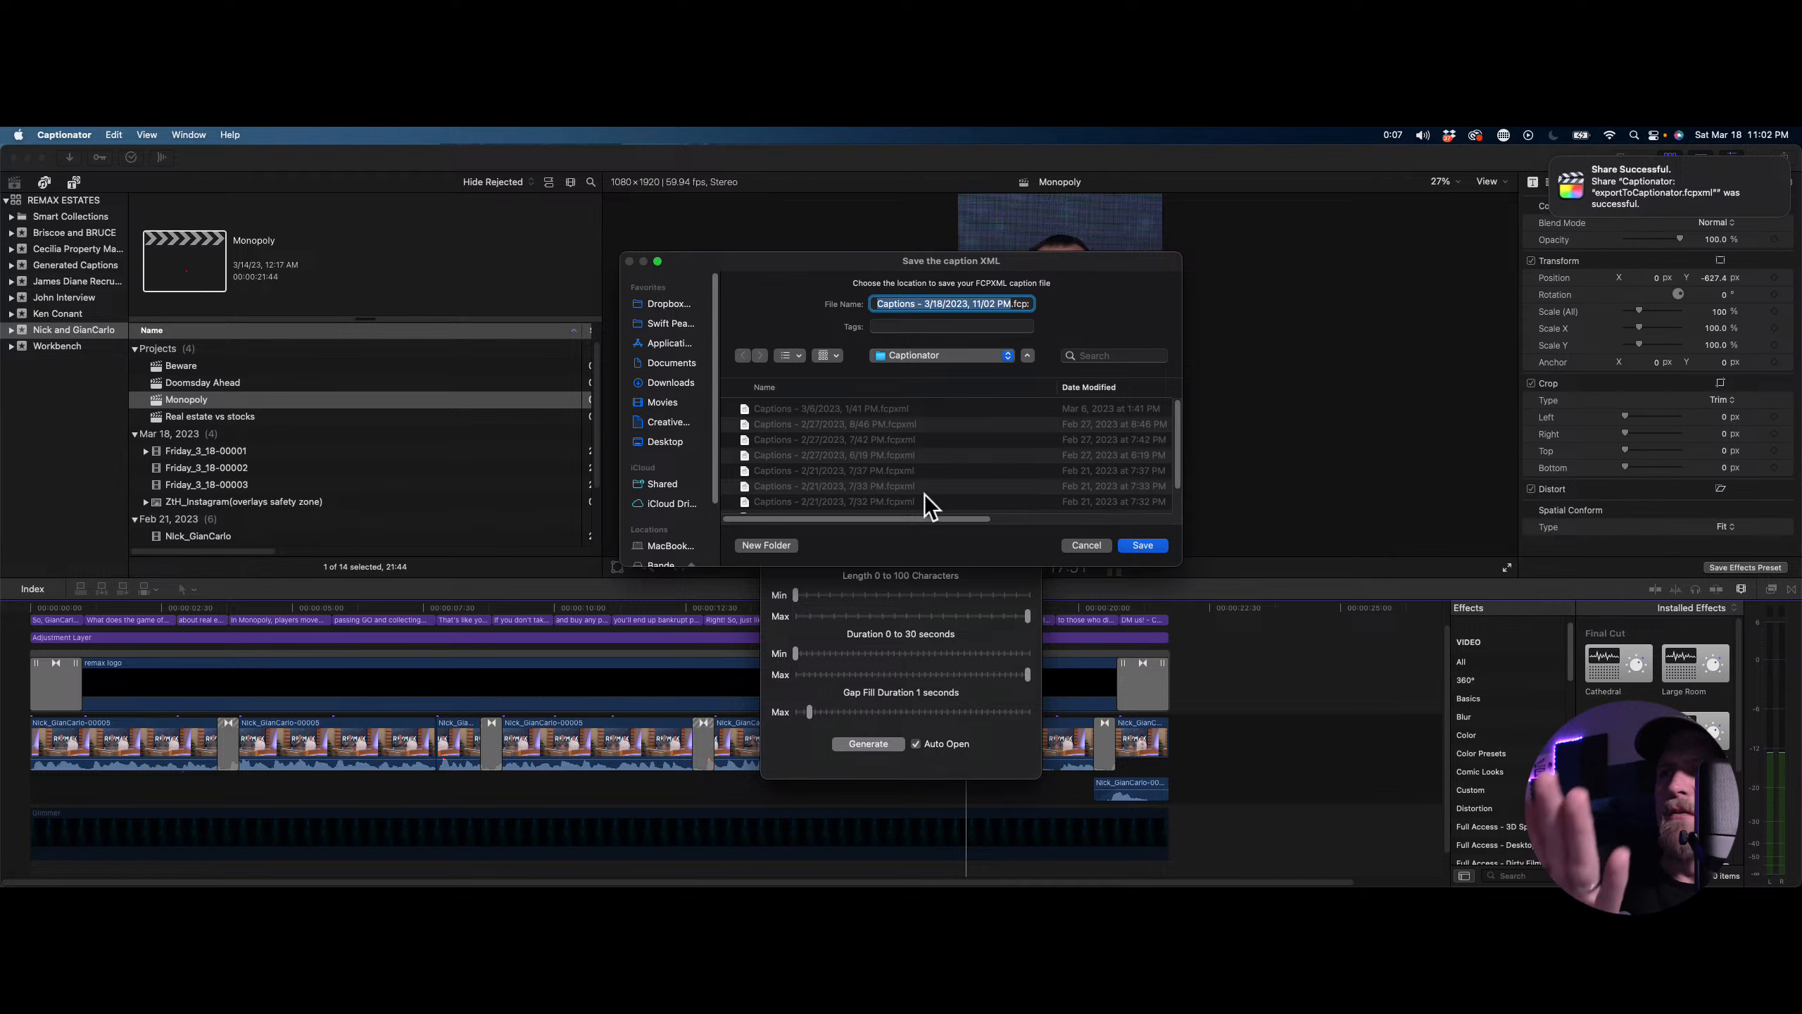
left_click(1141, 545)
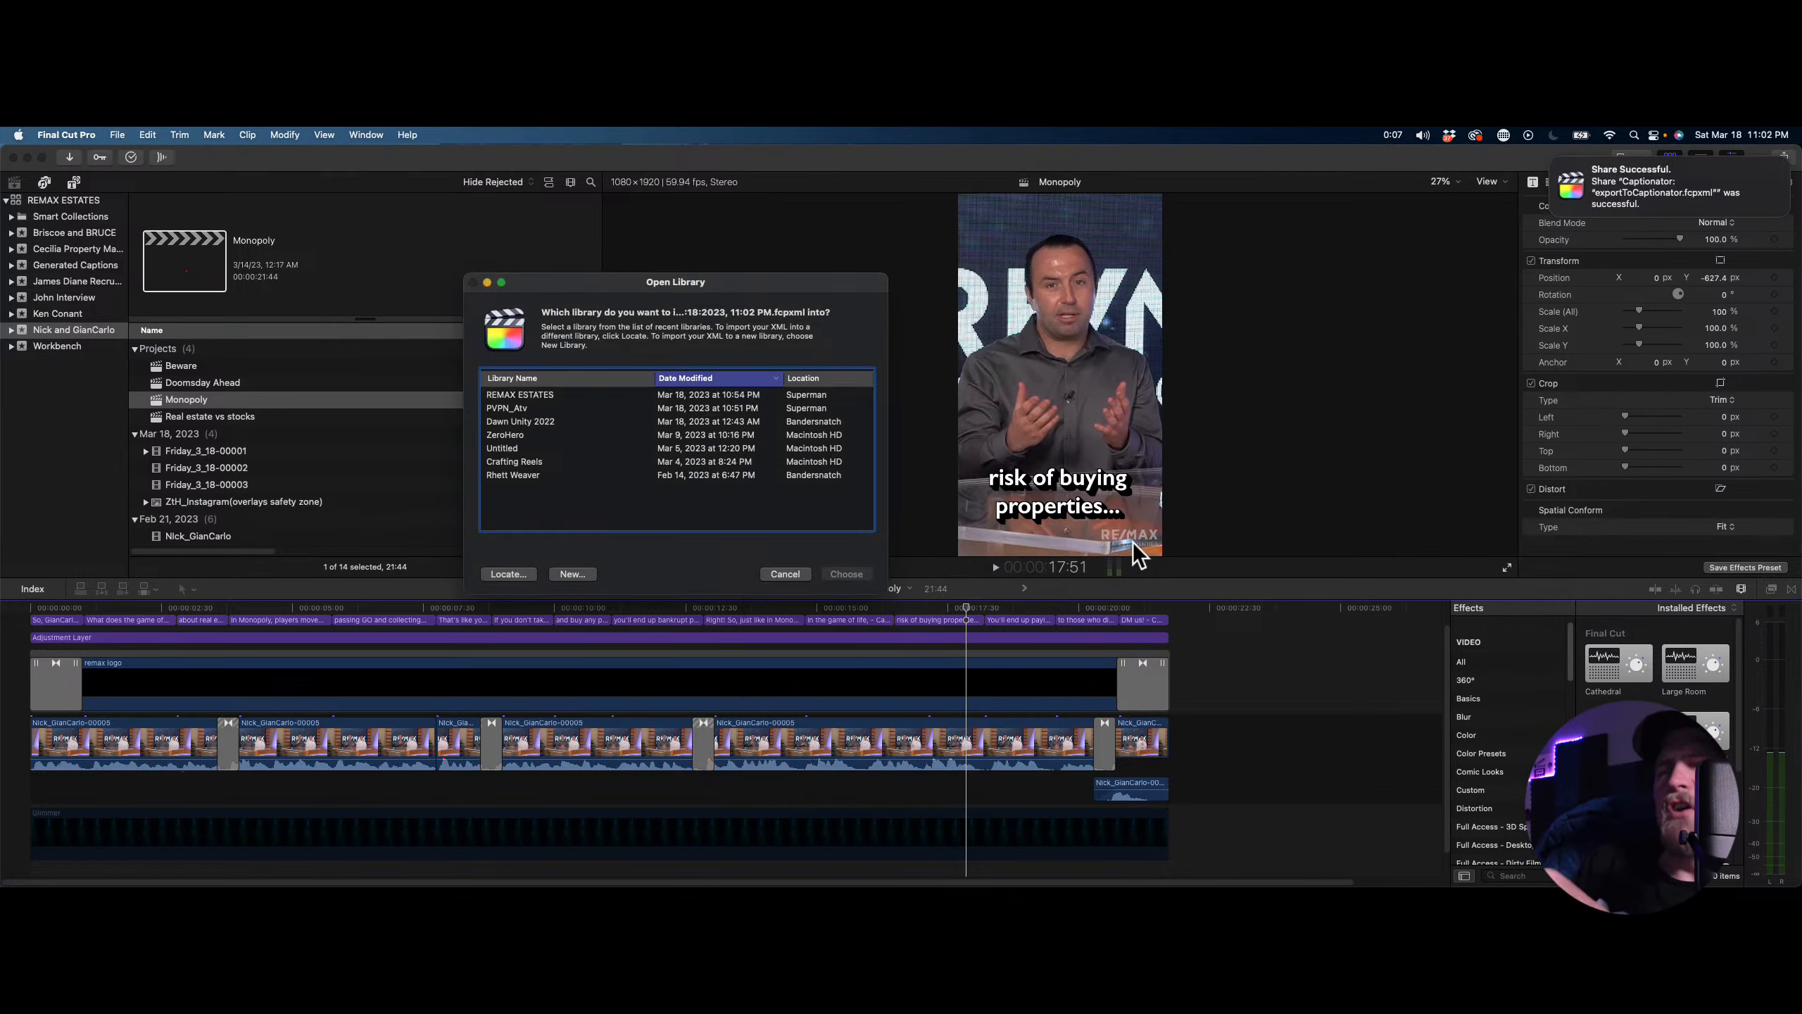
left_click(528, 395)
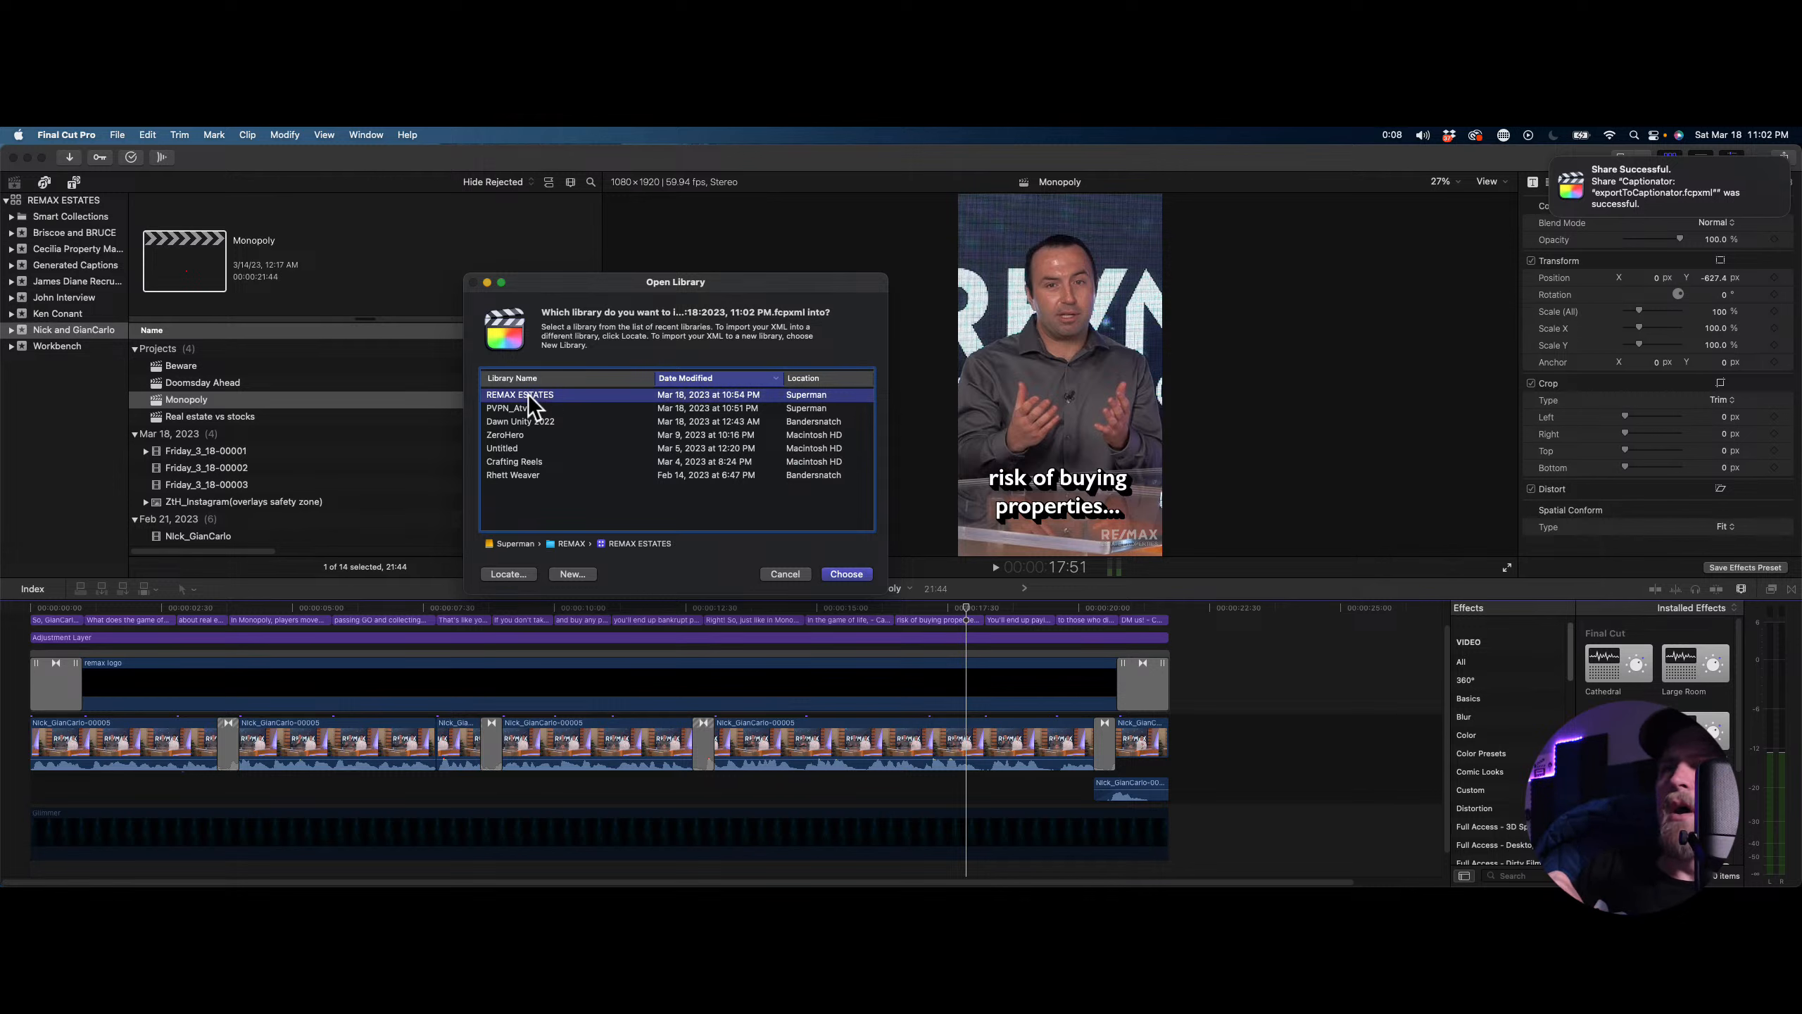
left_click(846, 575)
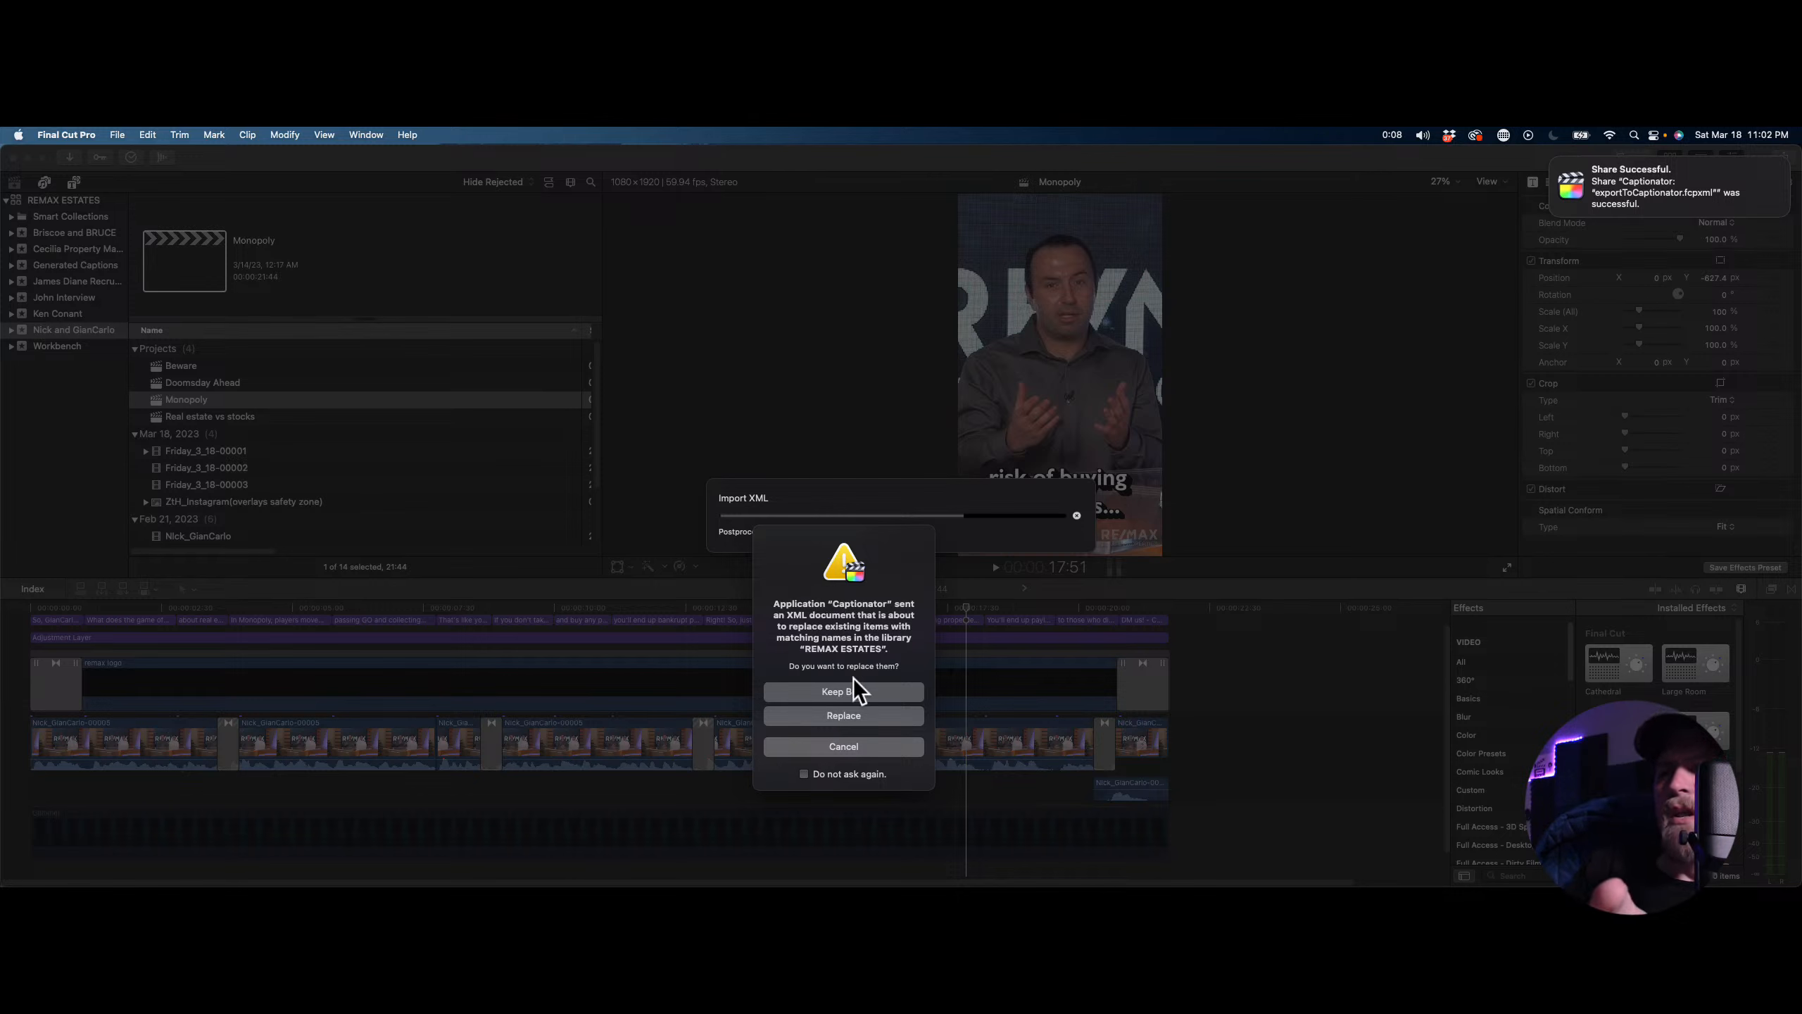
left_click(843, 714)
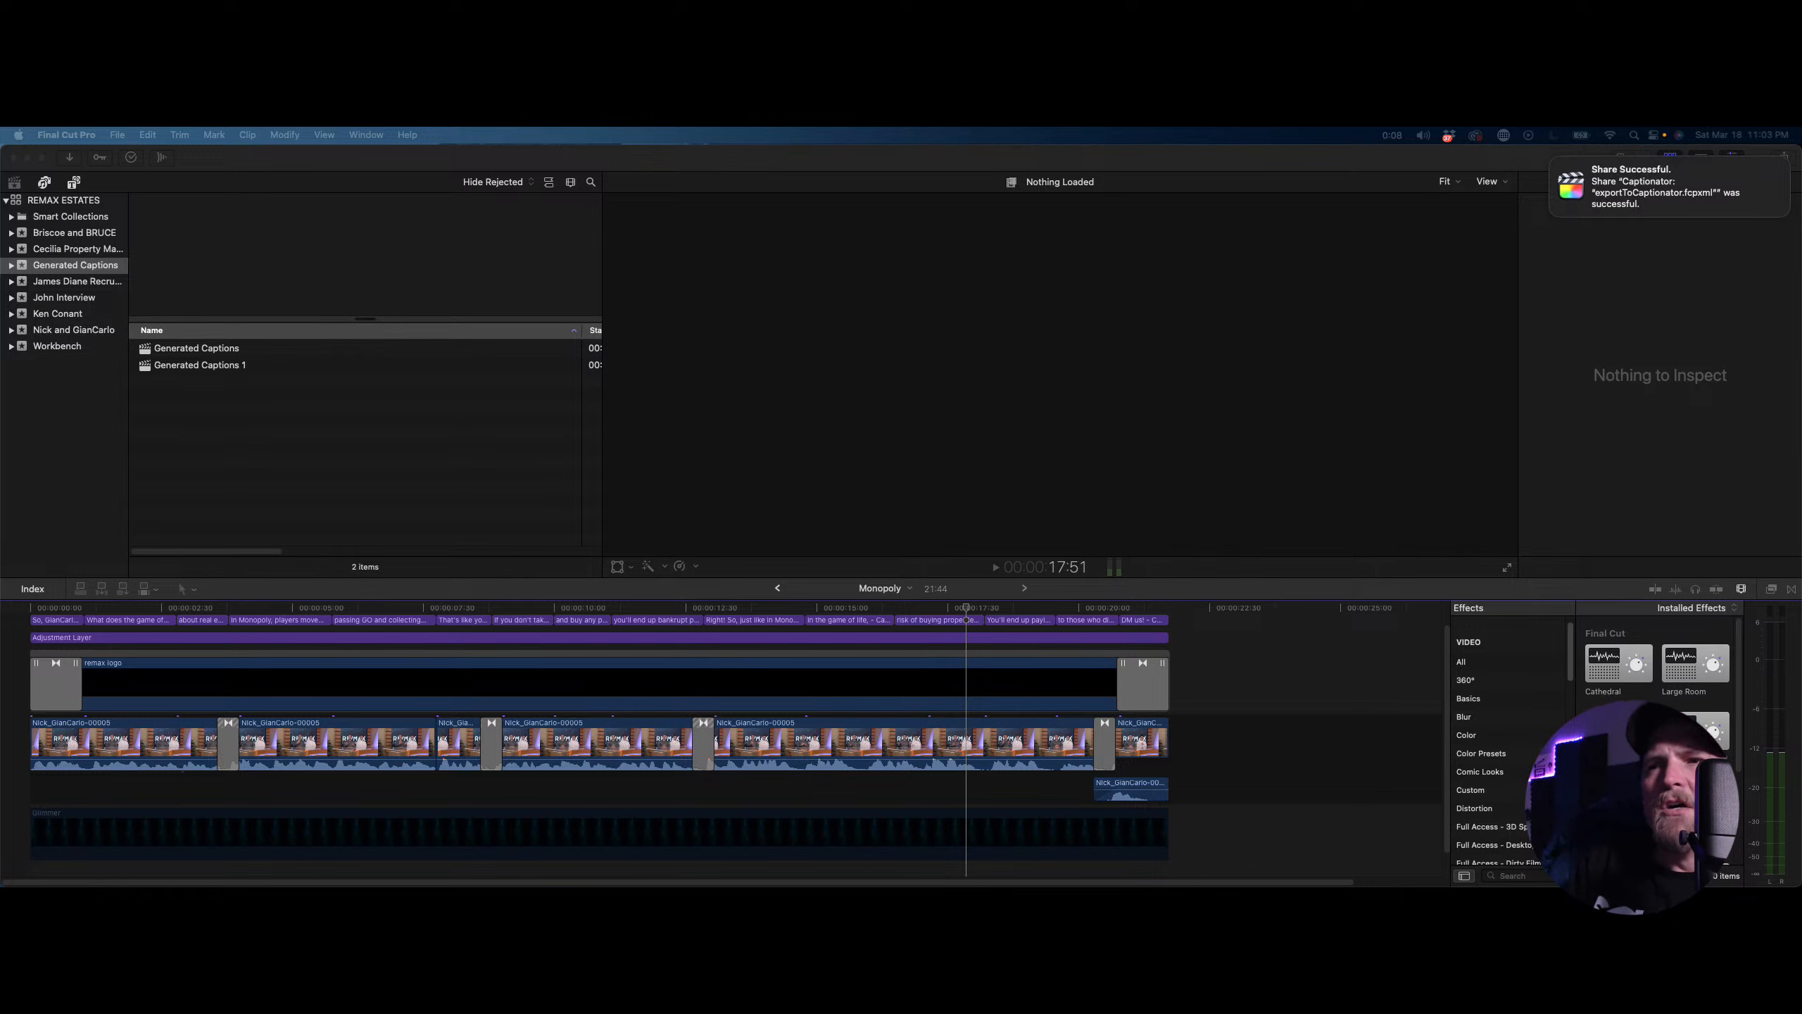
left_click(887, 572)
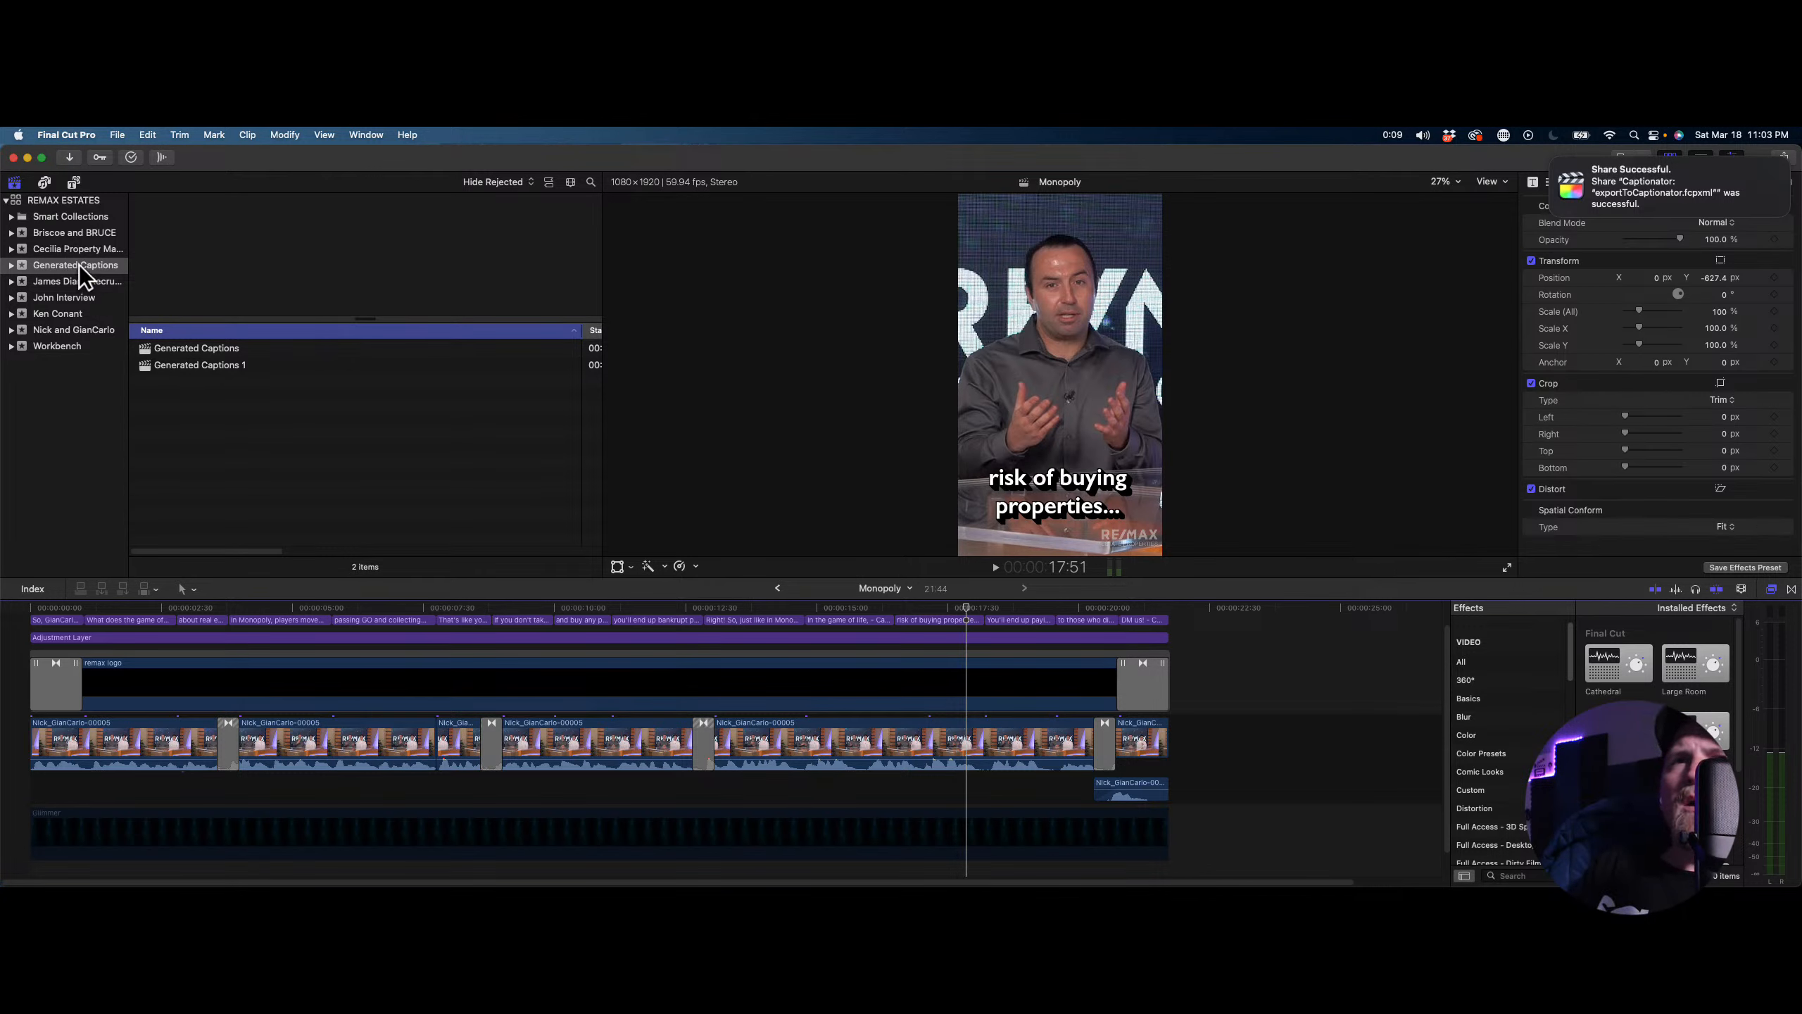
Reopen the Beware project from its event and place the playhead at 38:02
left_click(73, 331)
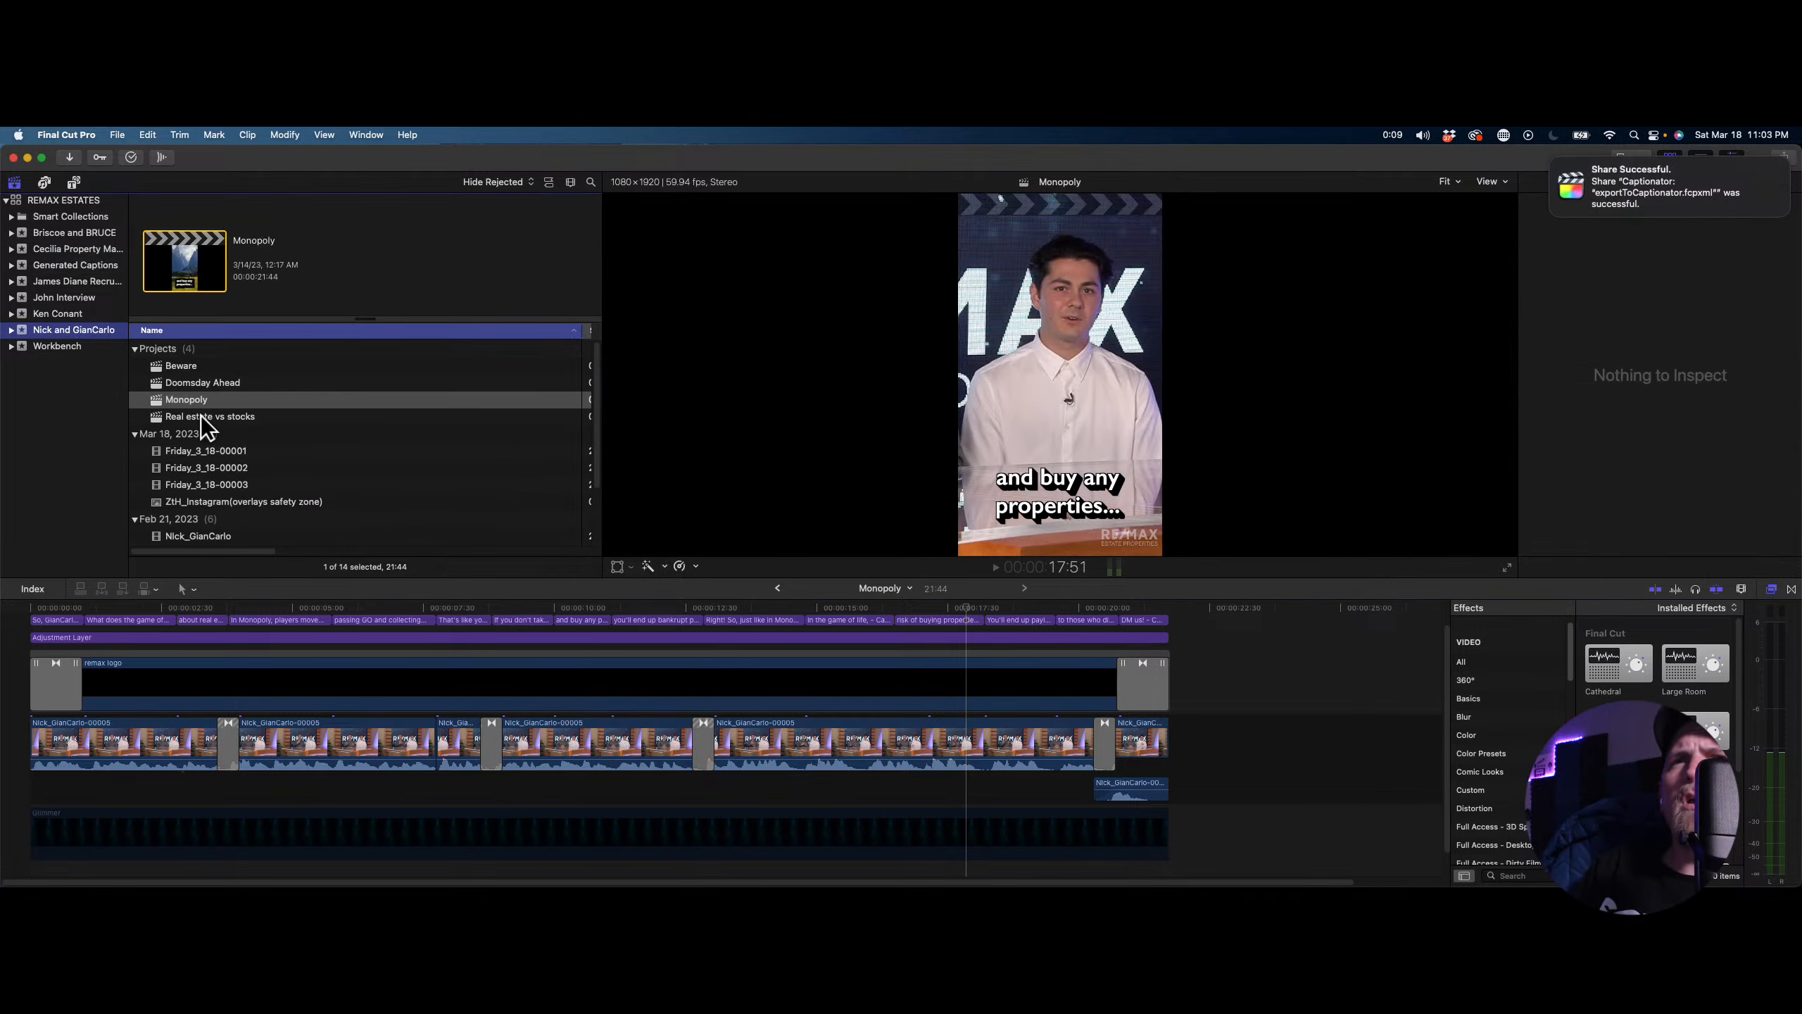
double_click(173, 366)
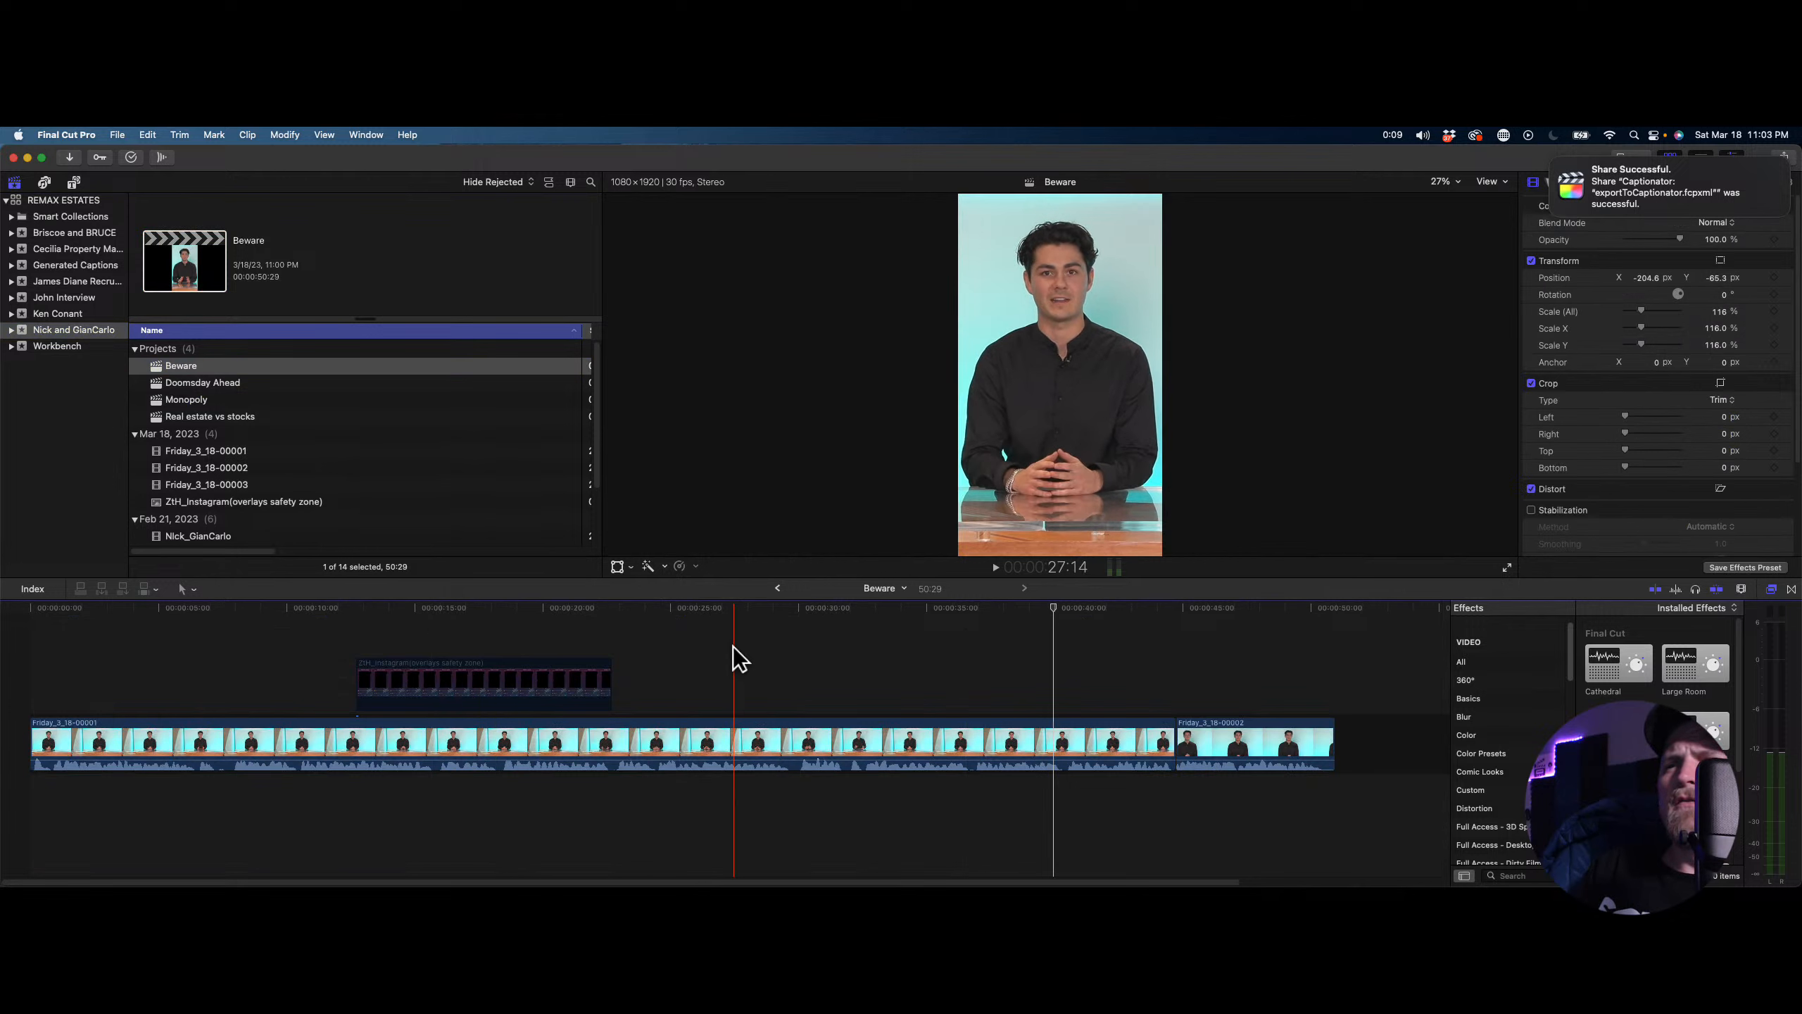
left_click(1005, 678)
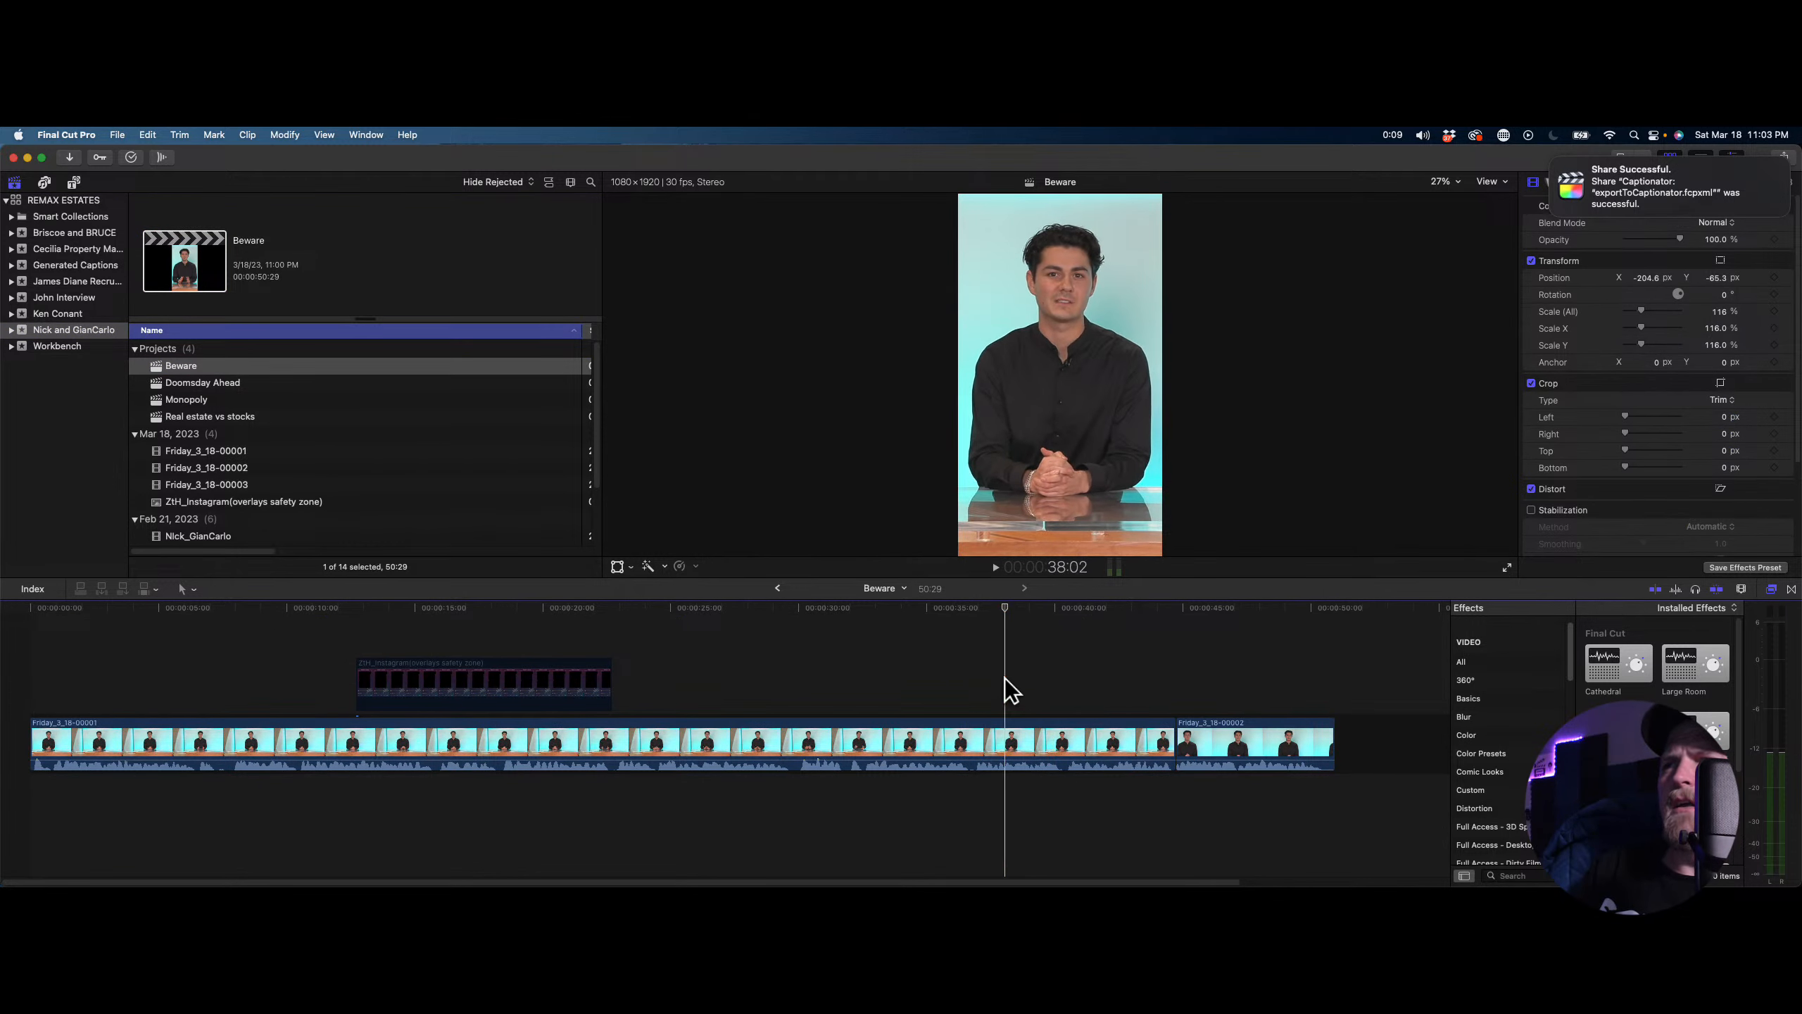
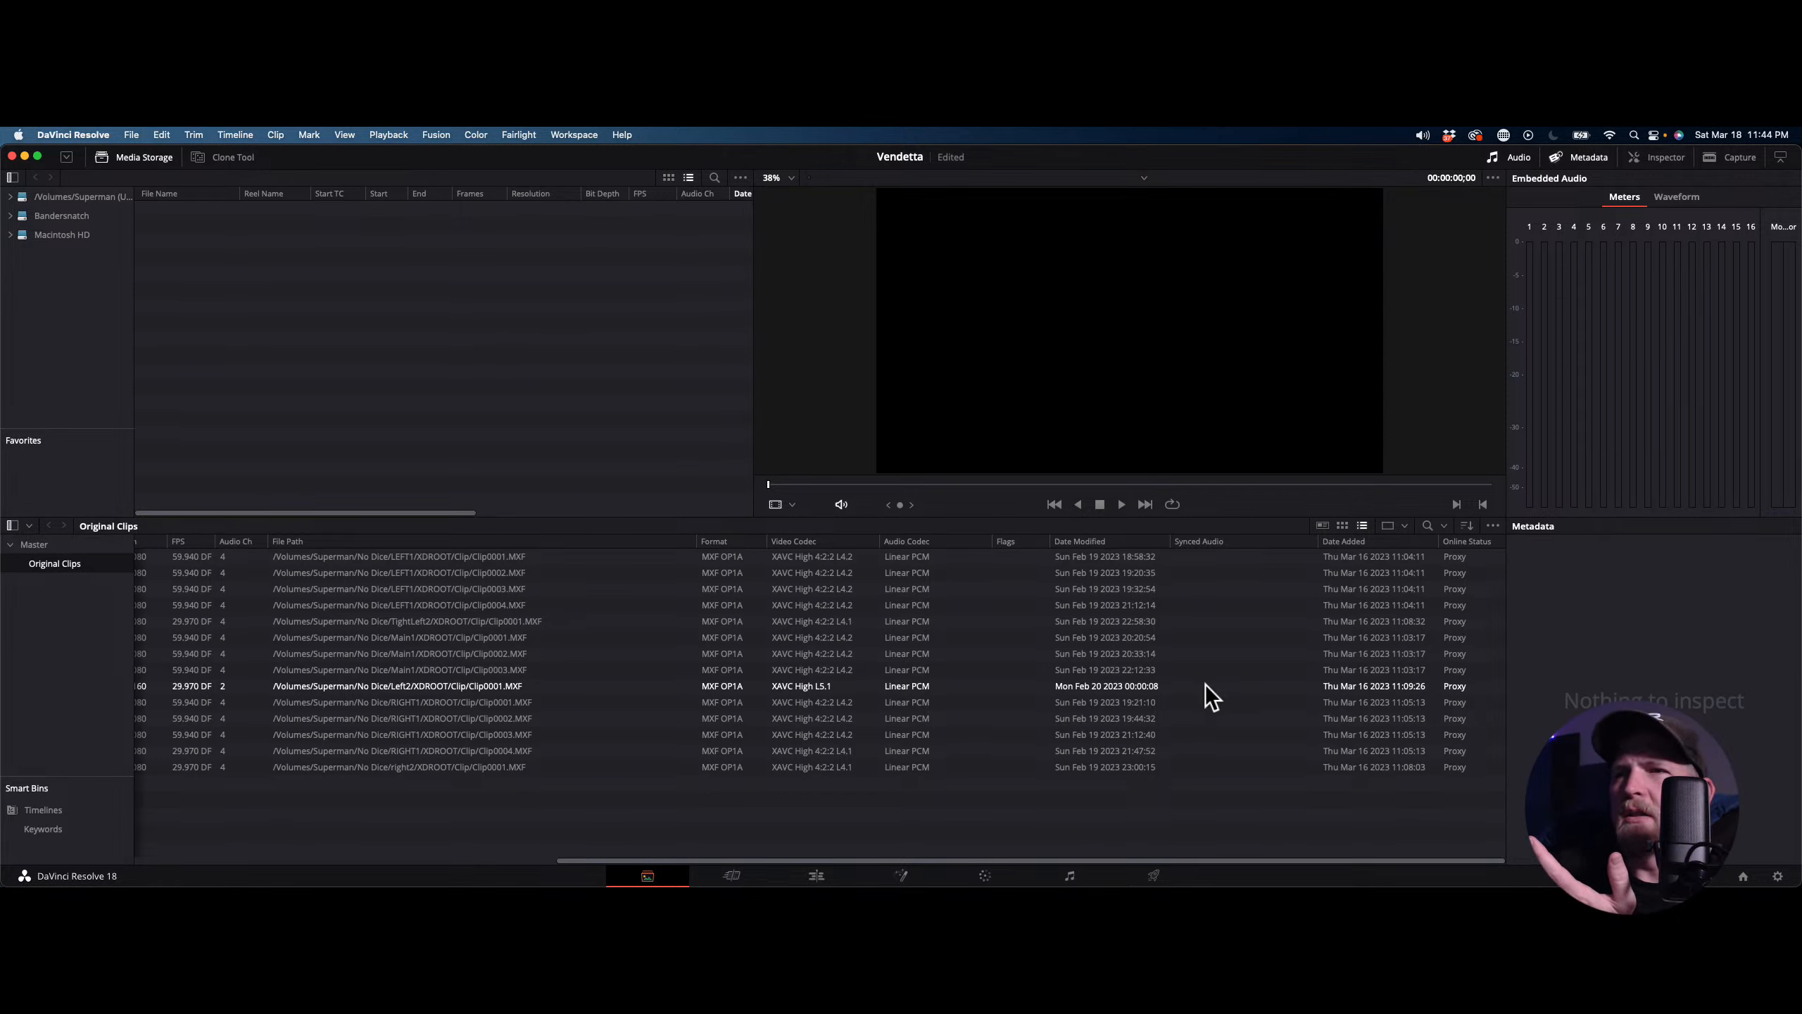
left_click(1308, 696)
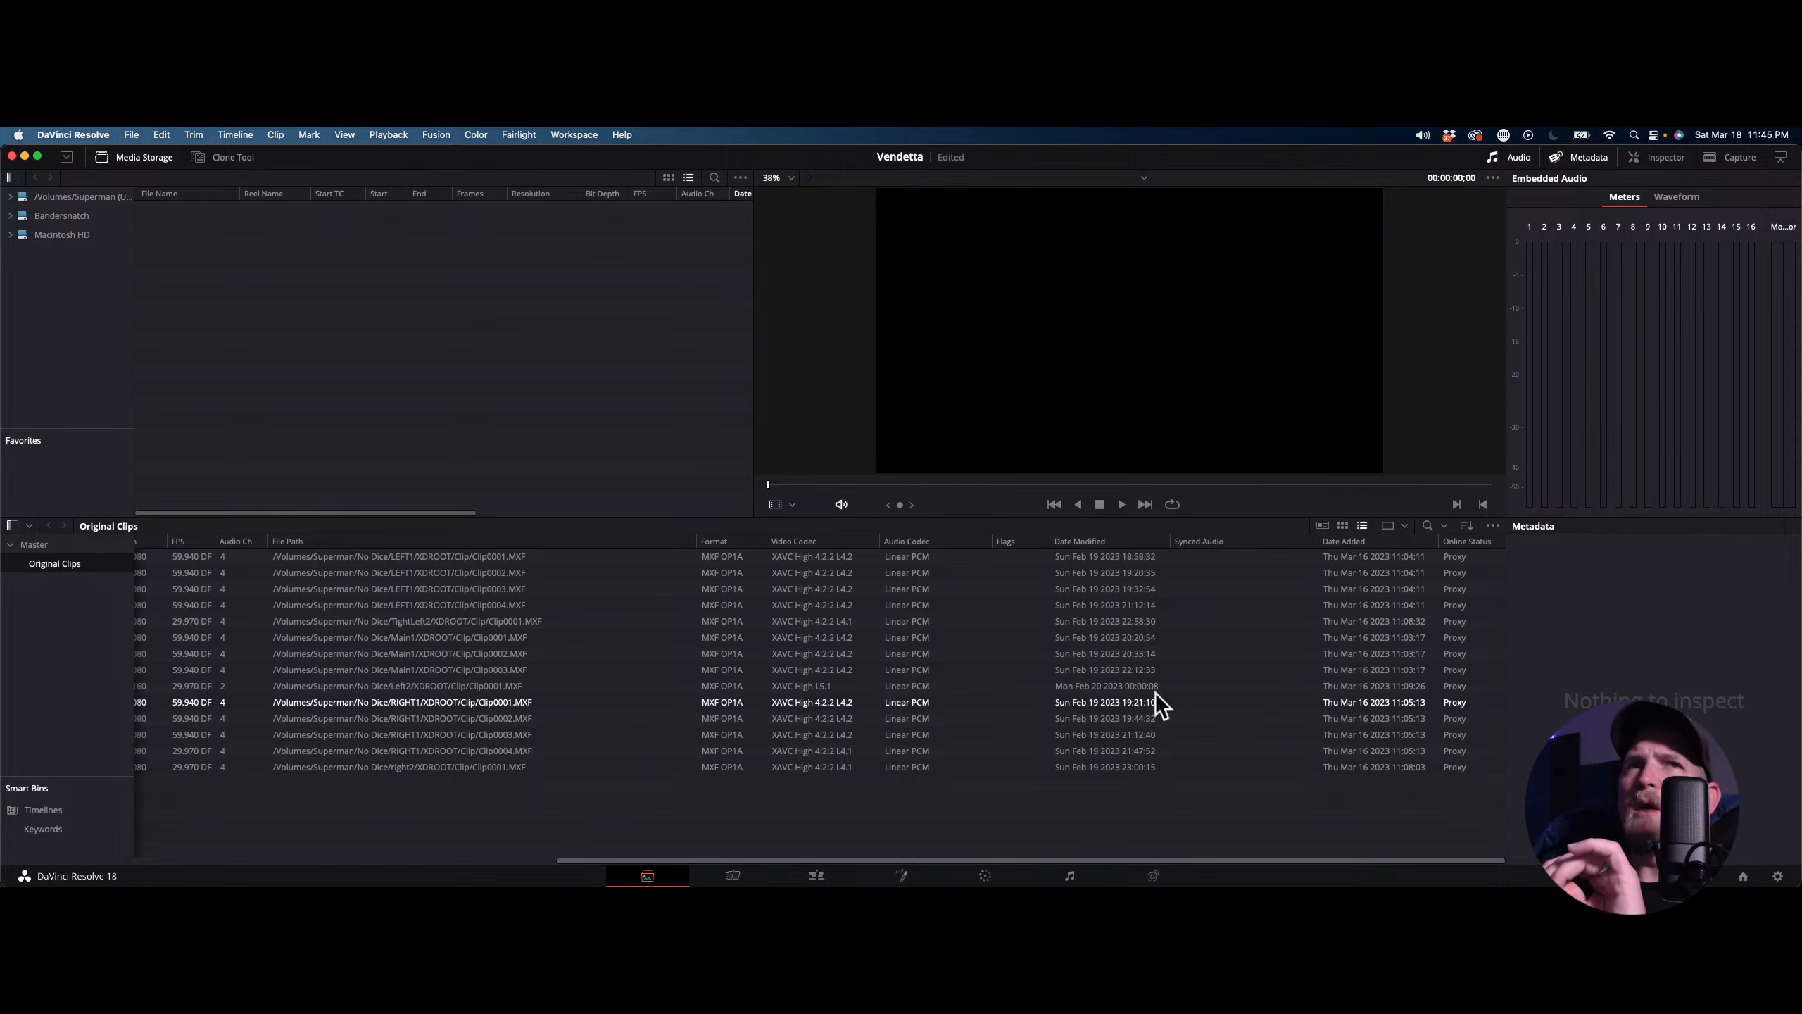
left_click(21, 134)
left_click(42, 178)
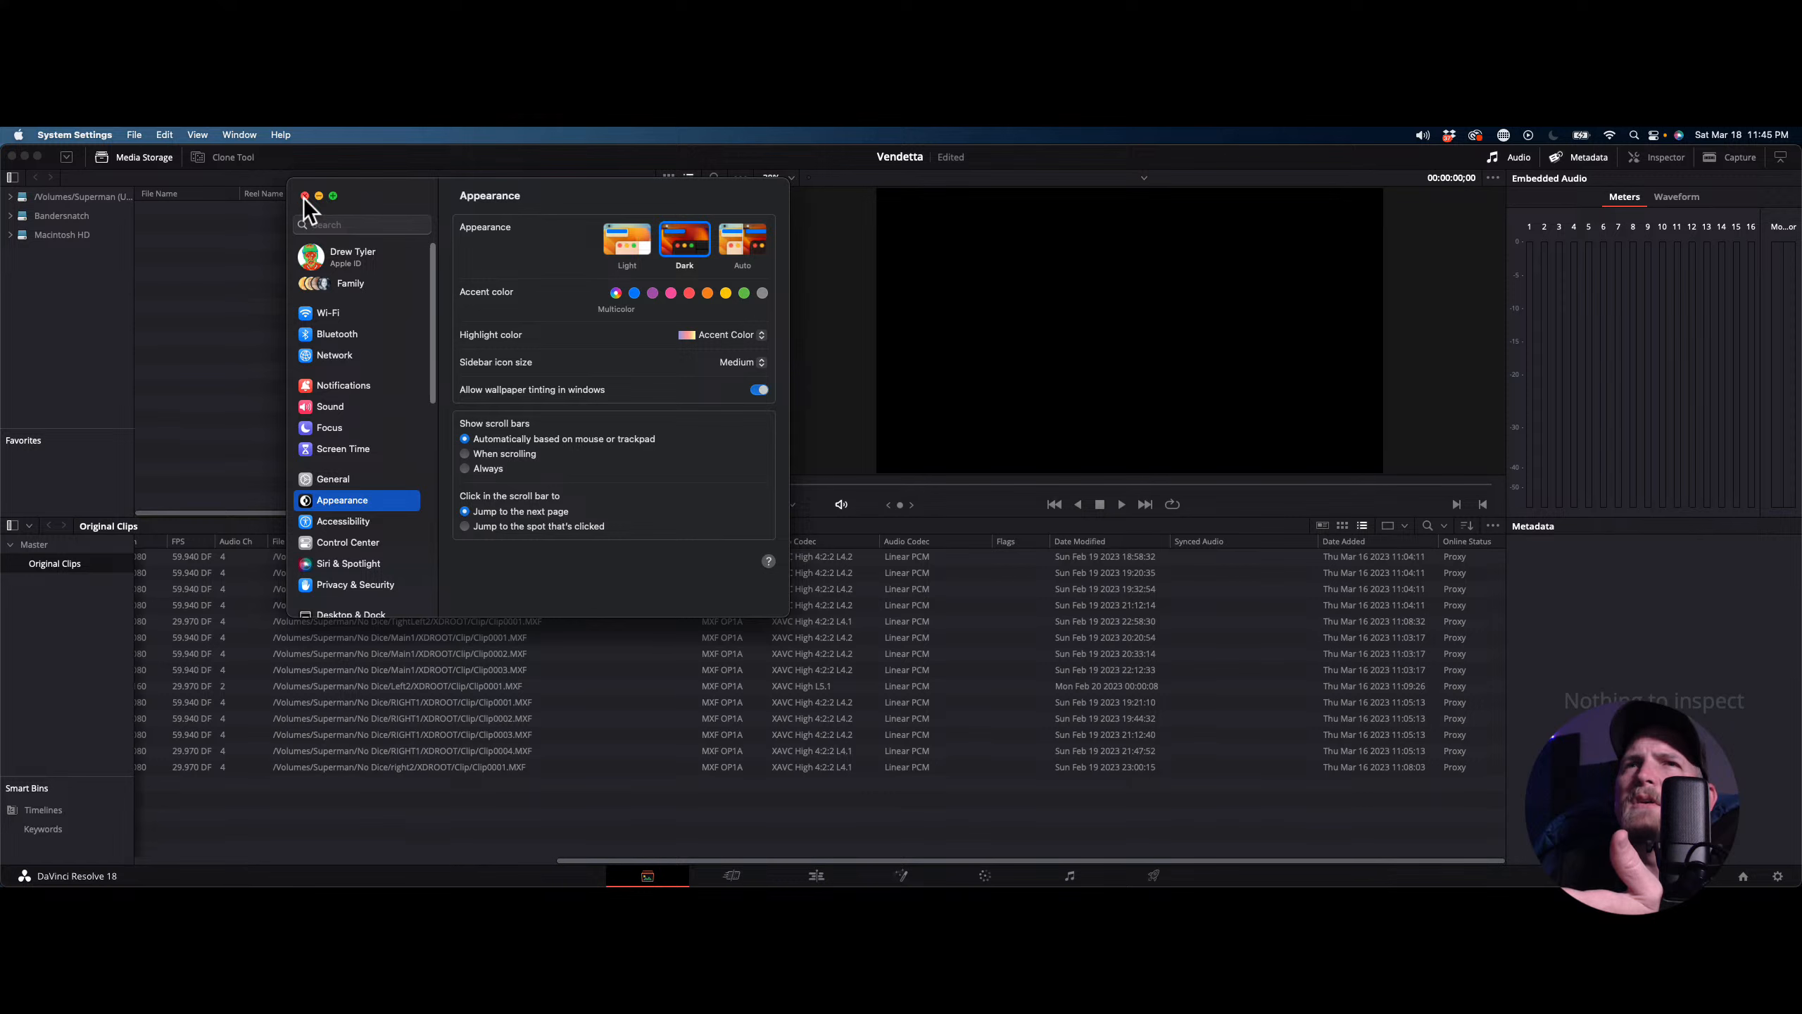
left_click(305, 196)
Check the Mac's model, chip and memory in its system information, and close the window
left_click(19, 135)
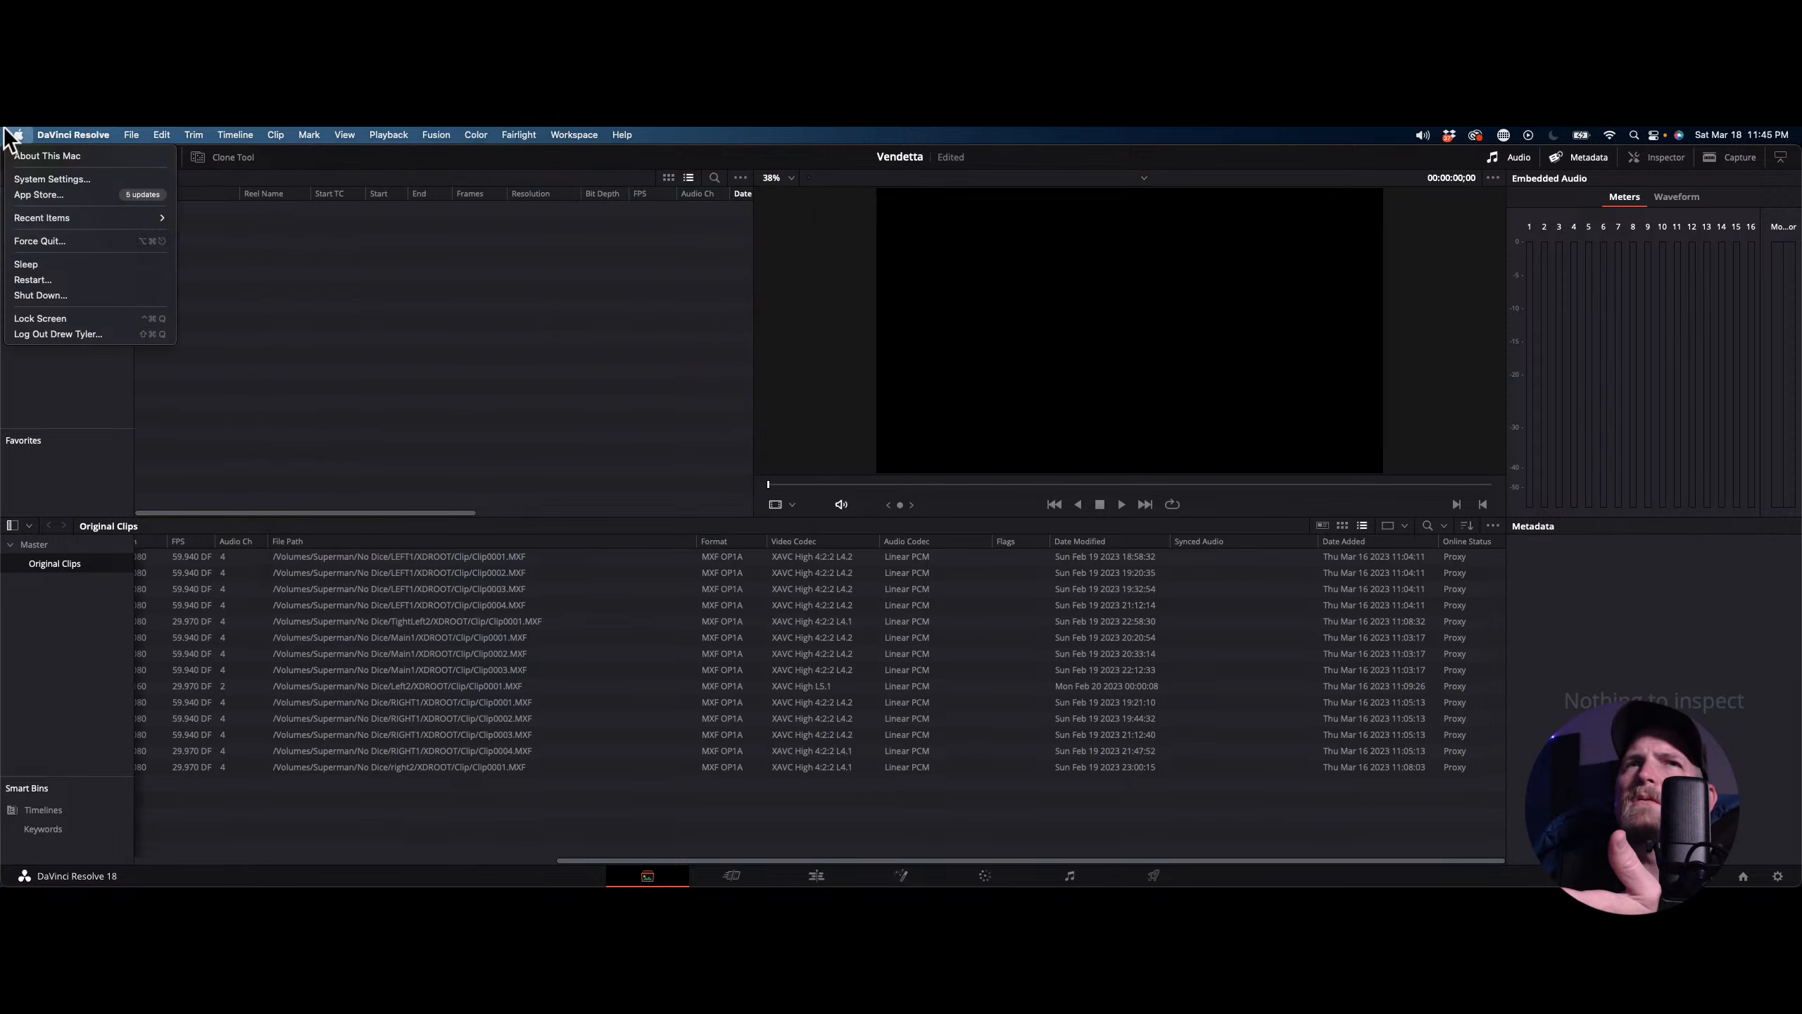
left_click(40, 158)
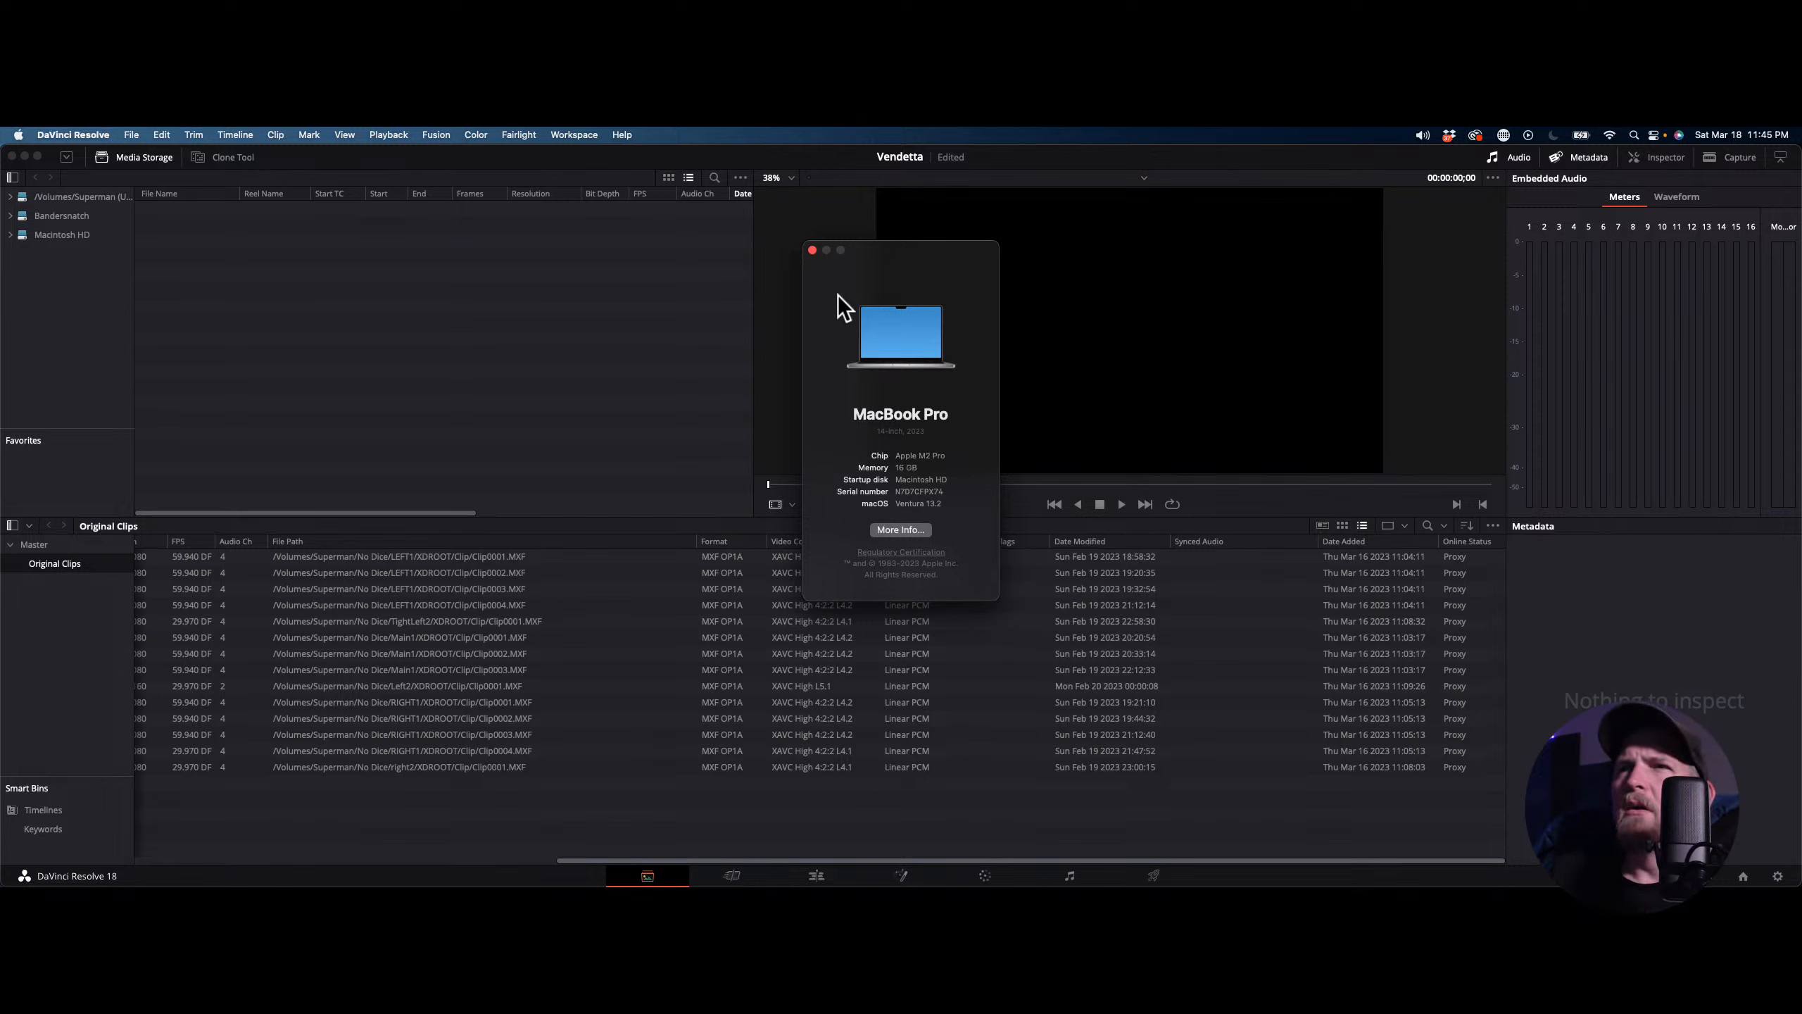
left_click(813, 250)
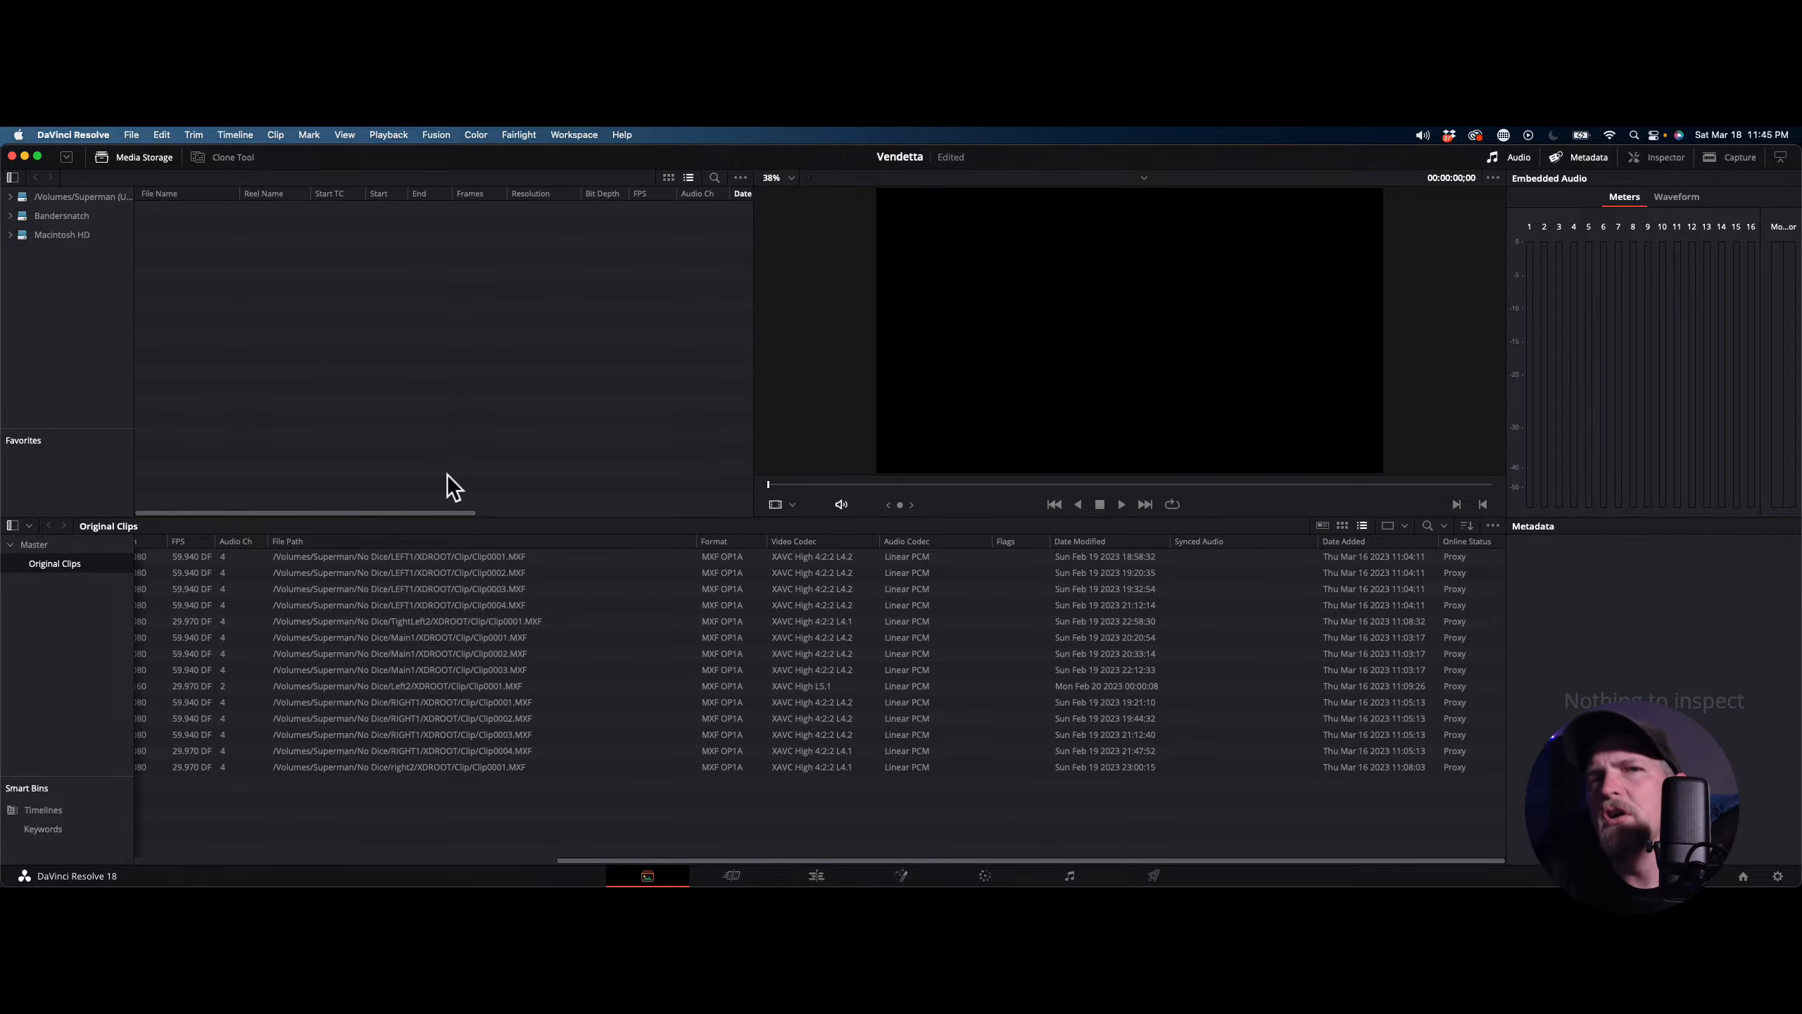
Review the names and camera numbers of the original clips, and check the timeline proxy resolution options
scroll(530, 654, "left", 10)
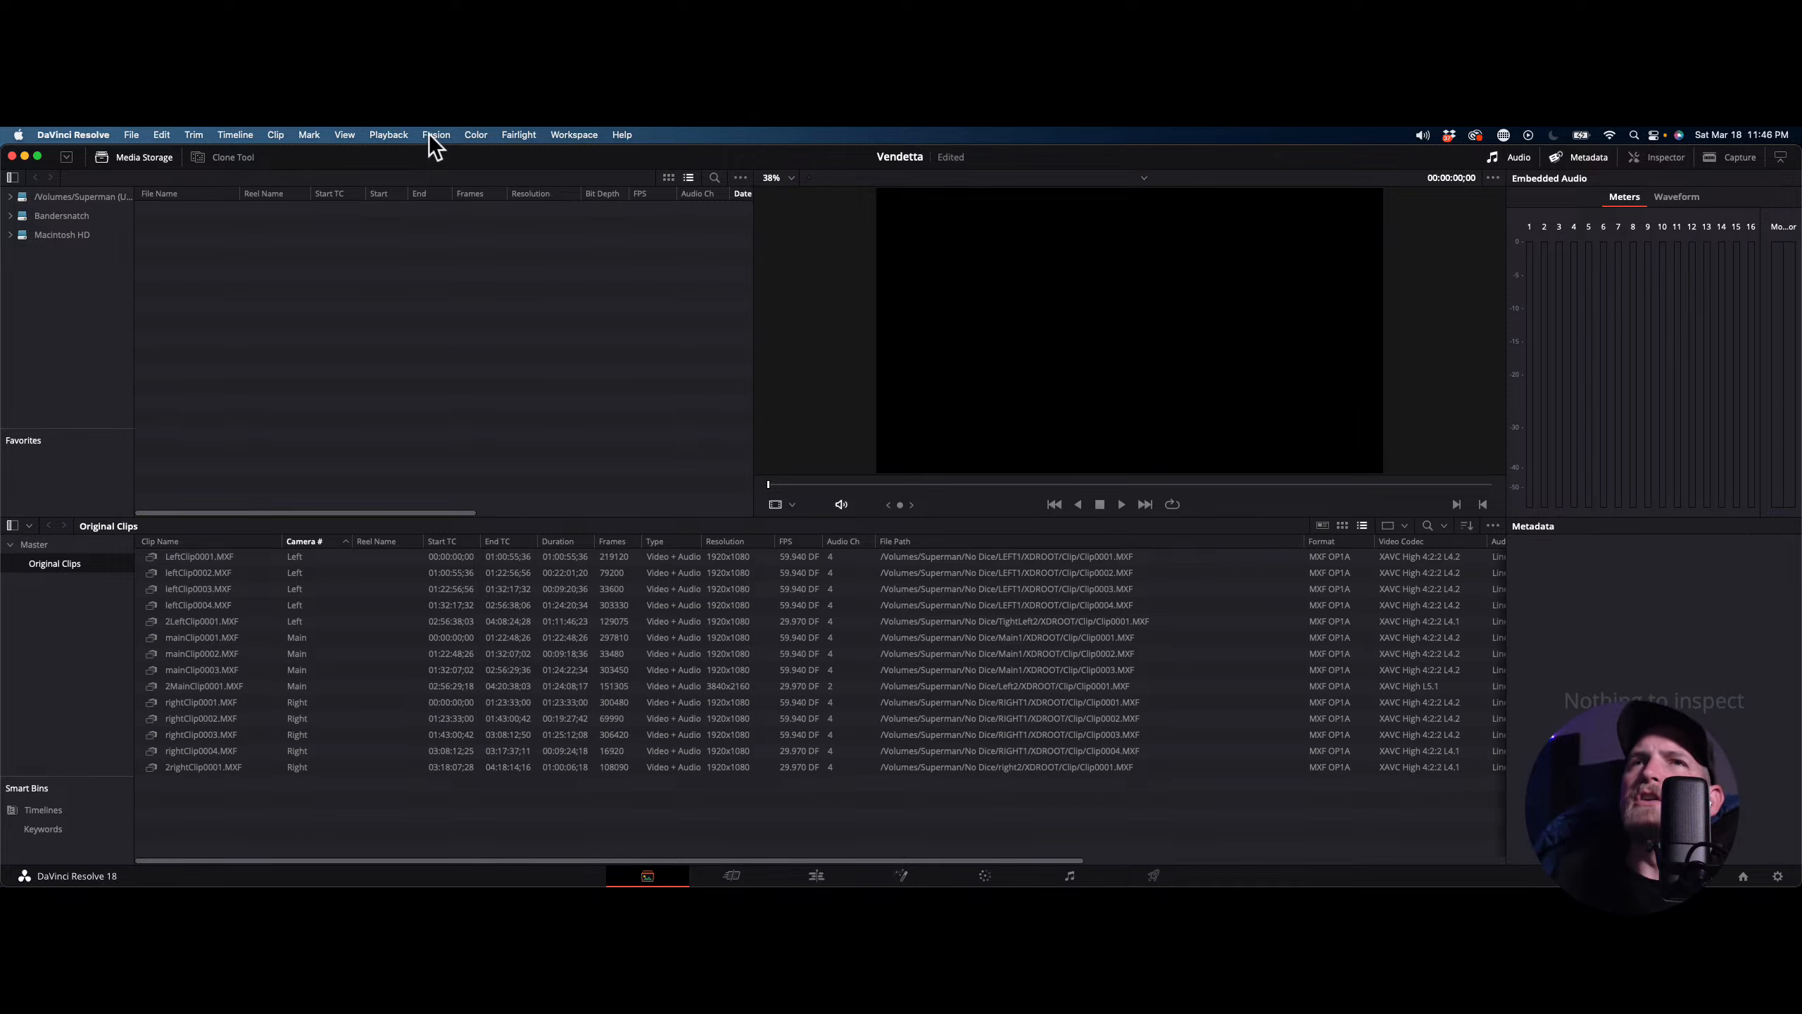
left_click(389, 132)
mouse_move(395, 190)
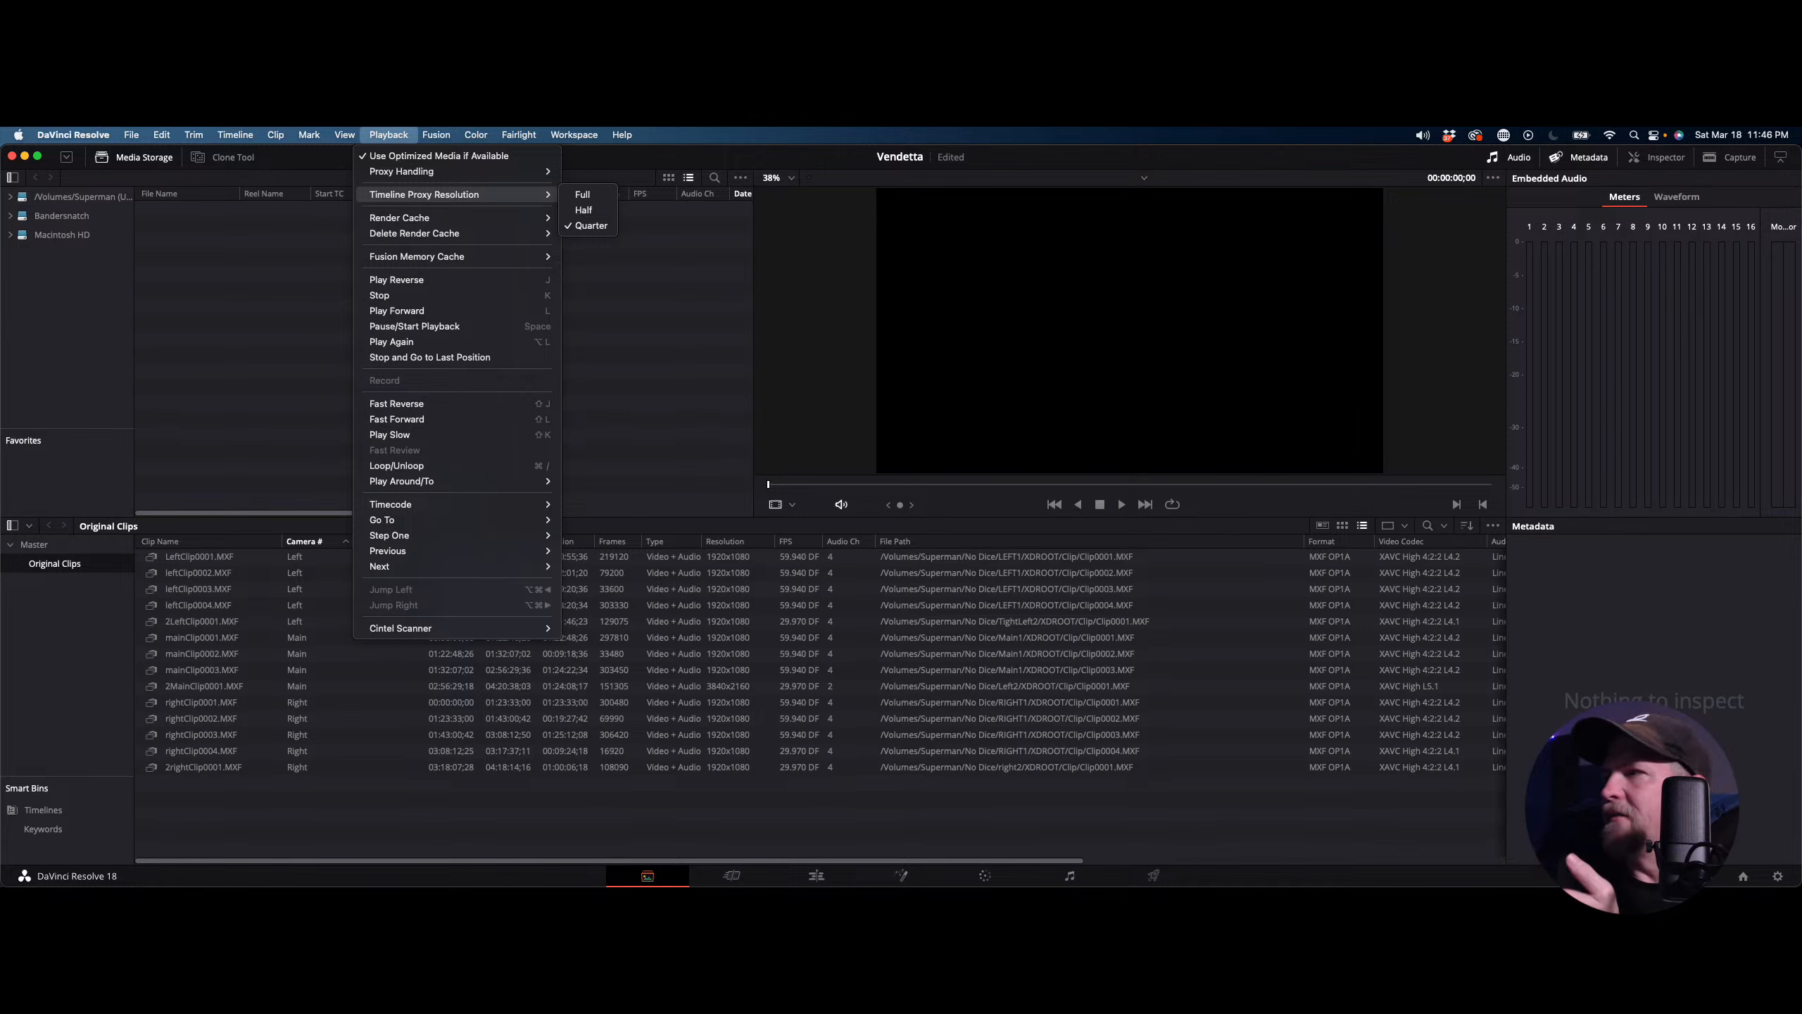
left_click(727, 360)
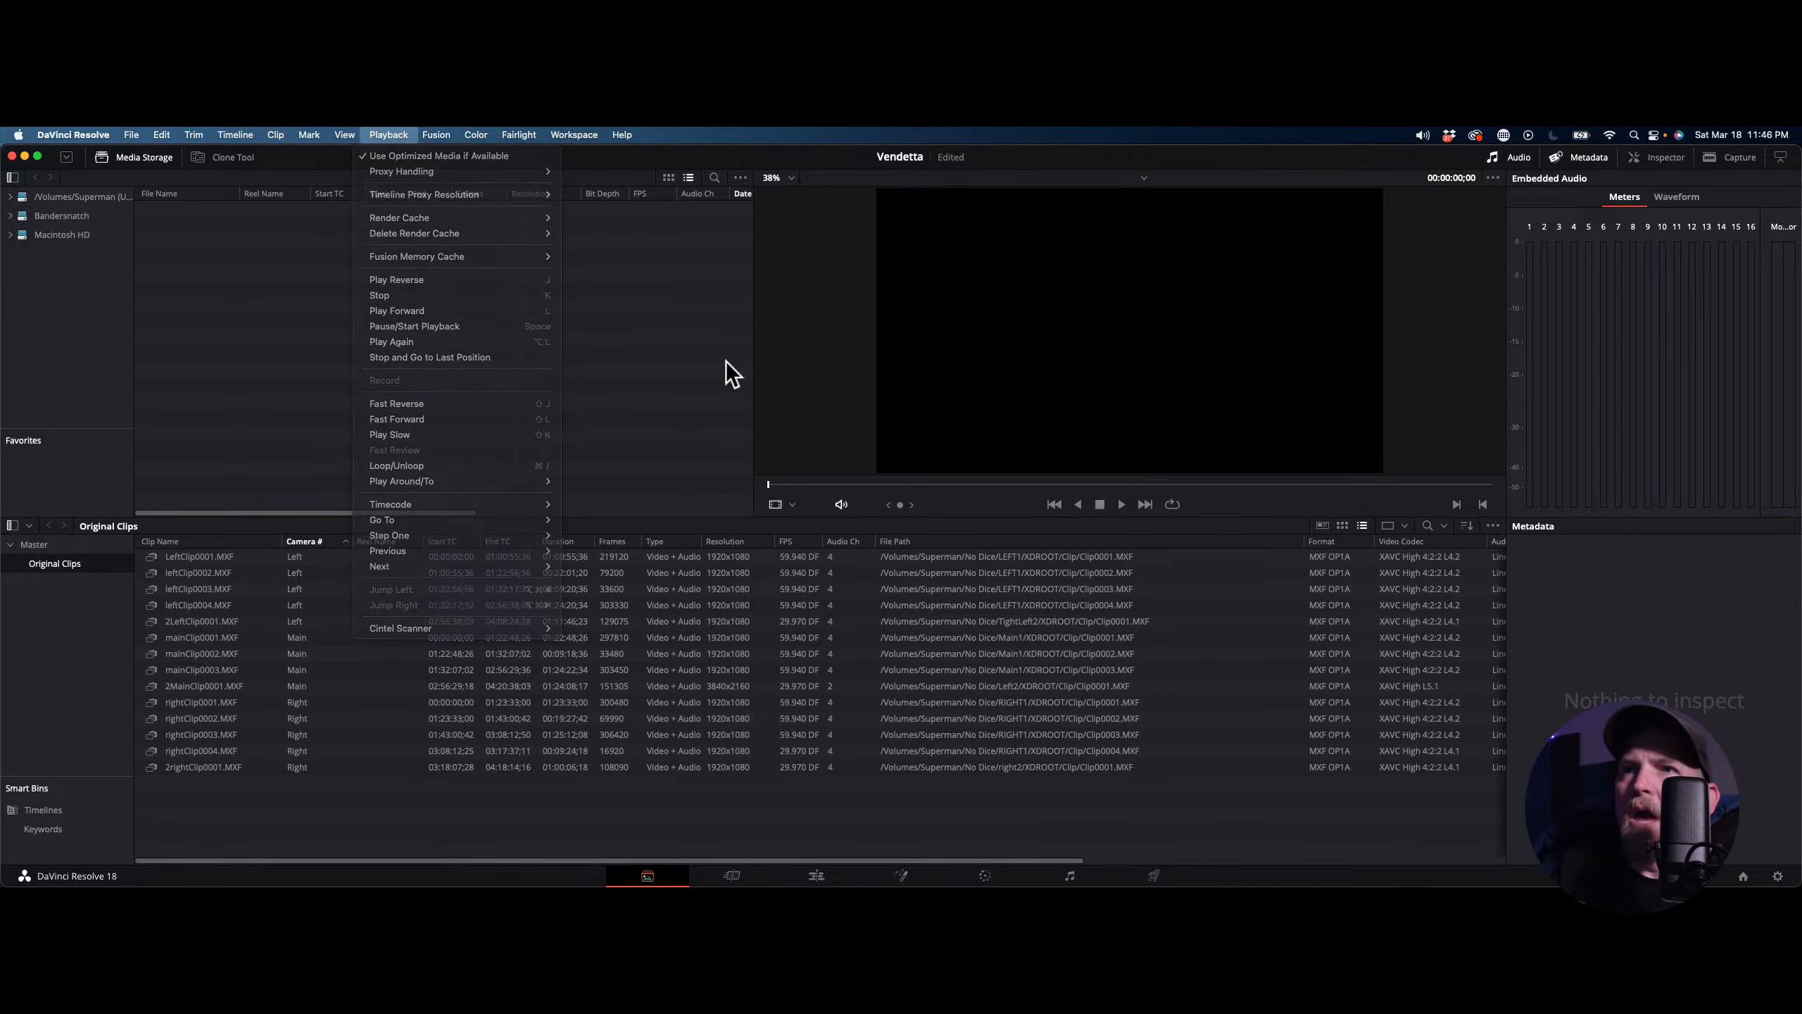
Play the Vendetta timeline on the Edit page from about 00:08:50 and lower the Mac's sound volume
left_click(839, 881)
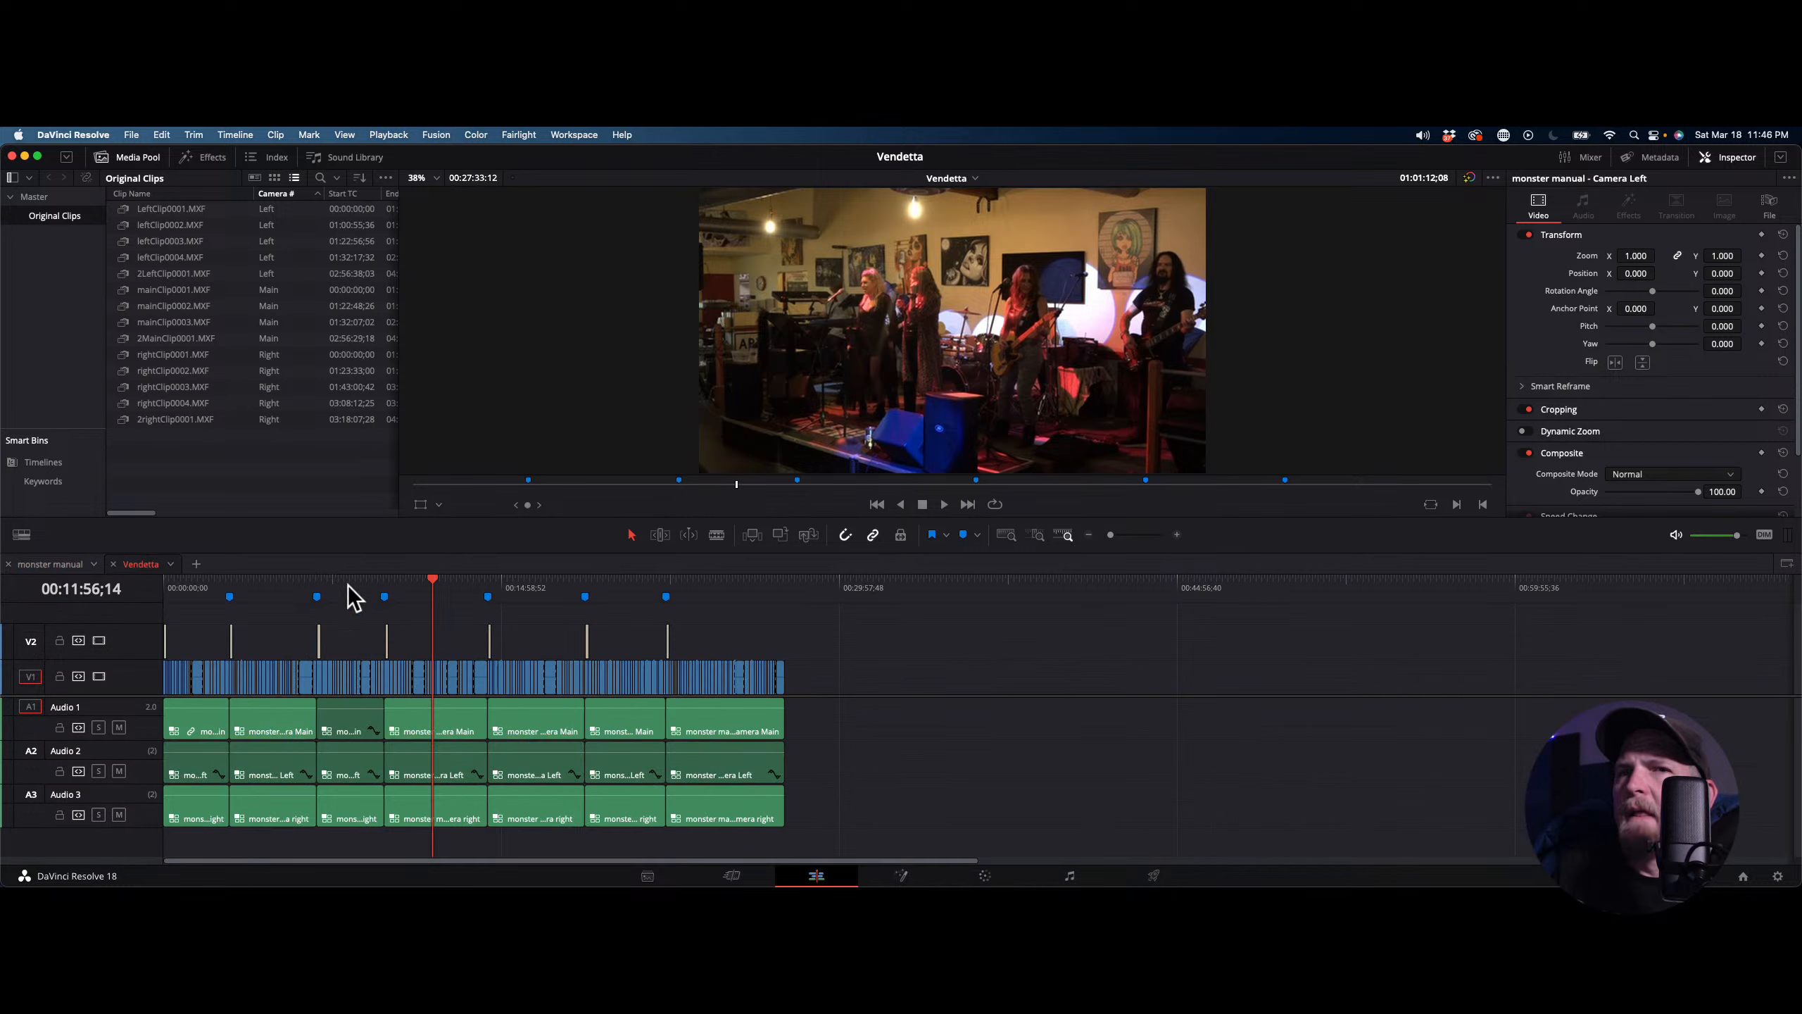
left_click(361, 579)
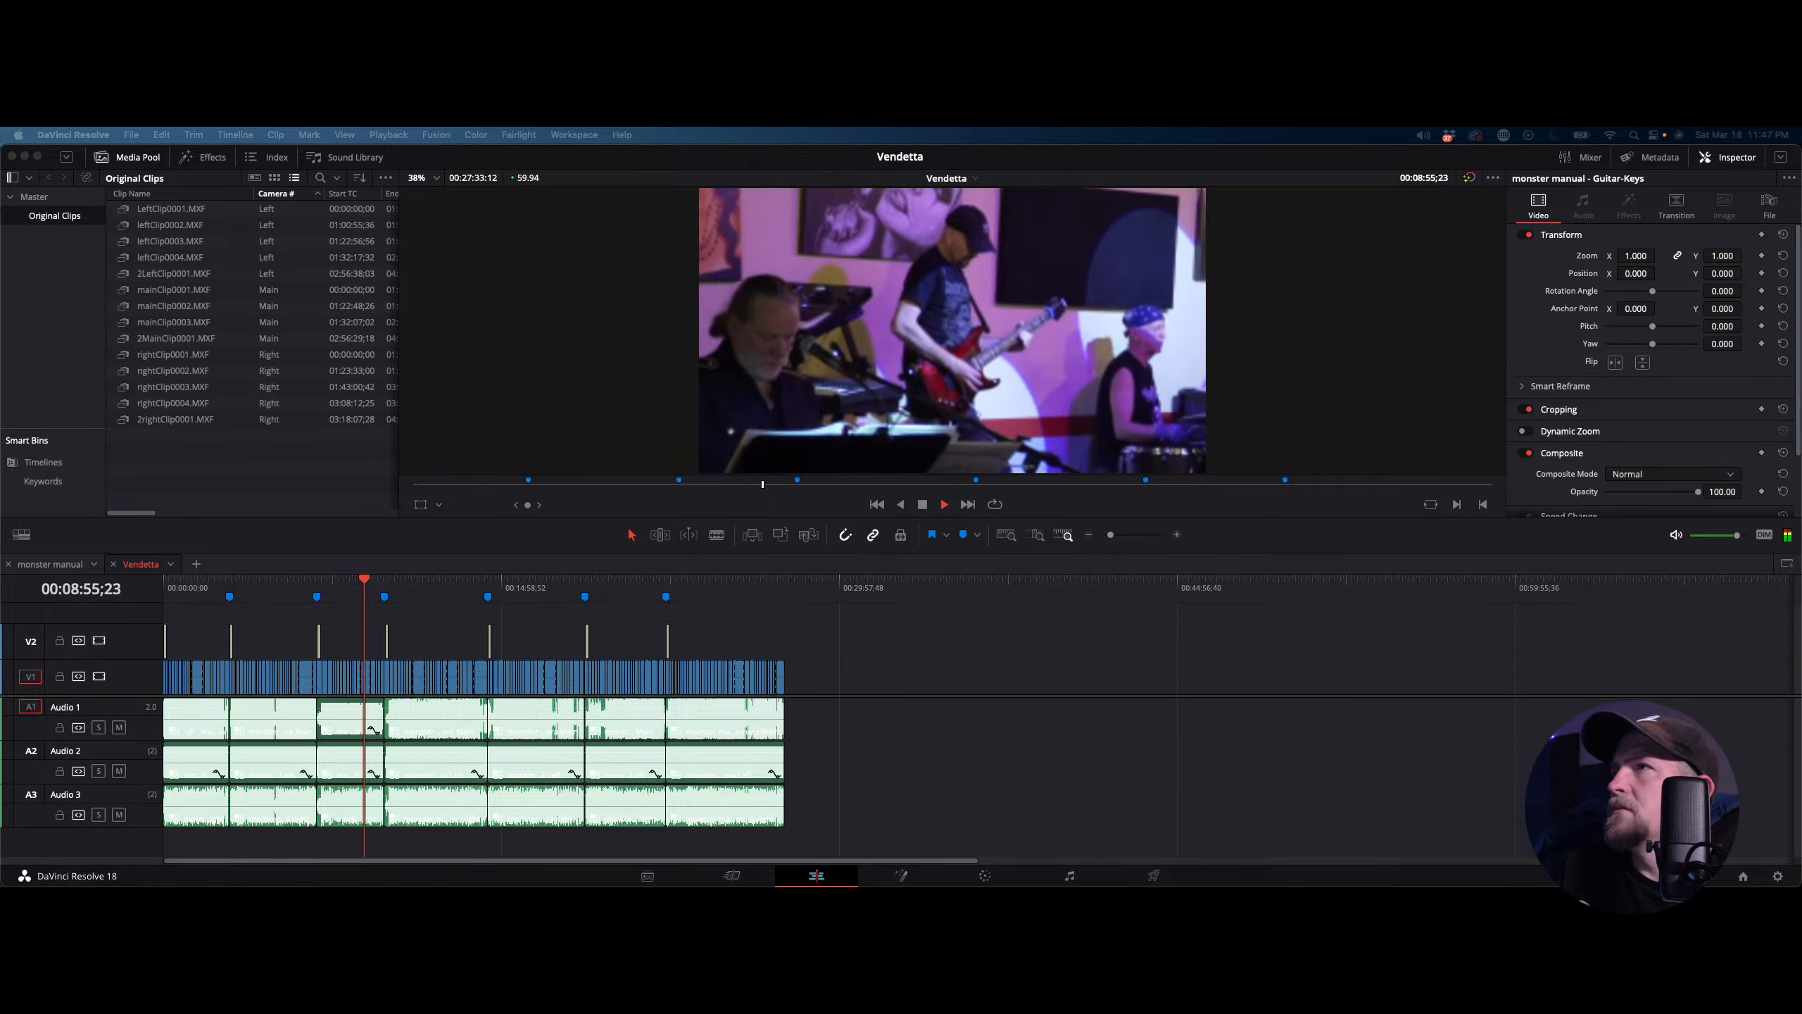
left_click(1635, 135)
left_click(1656, 135)
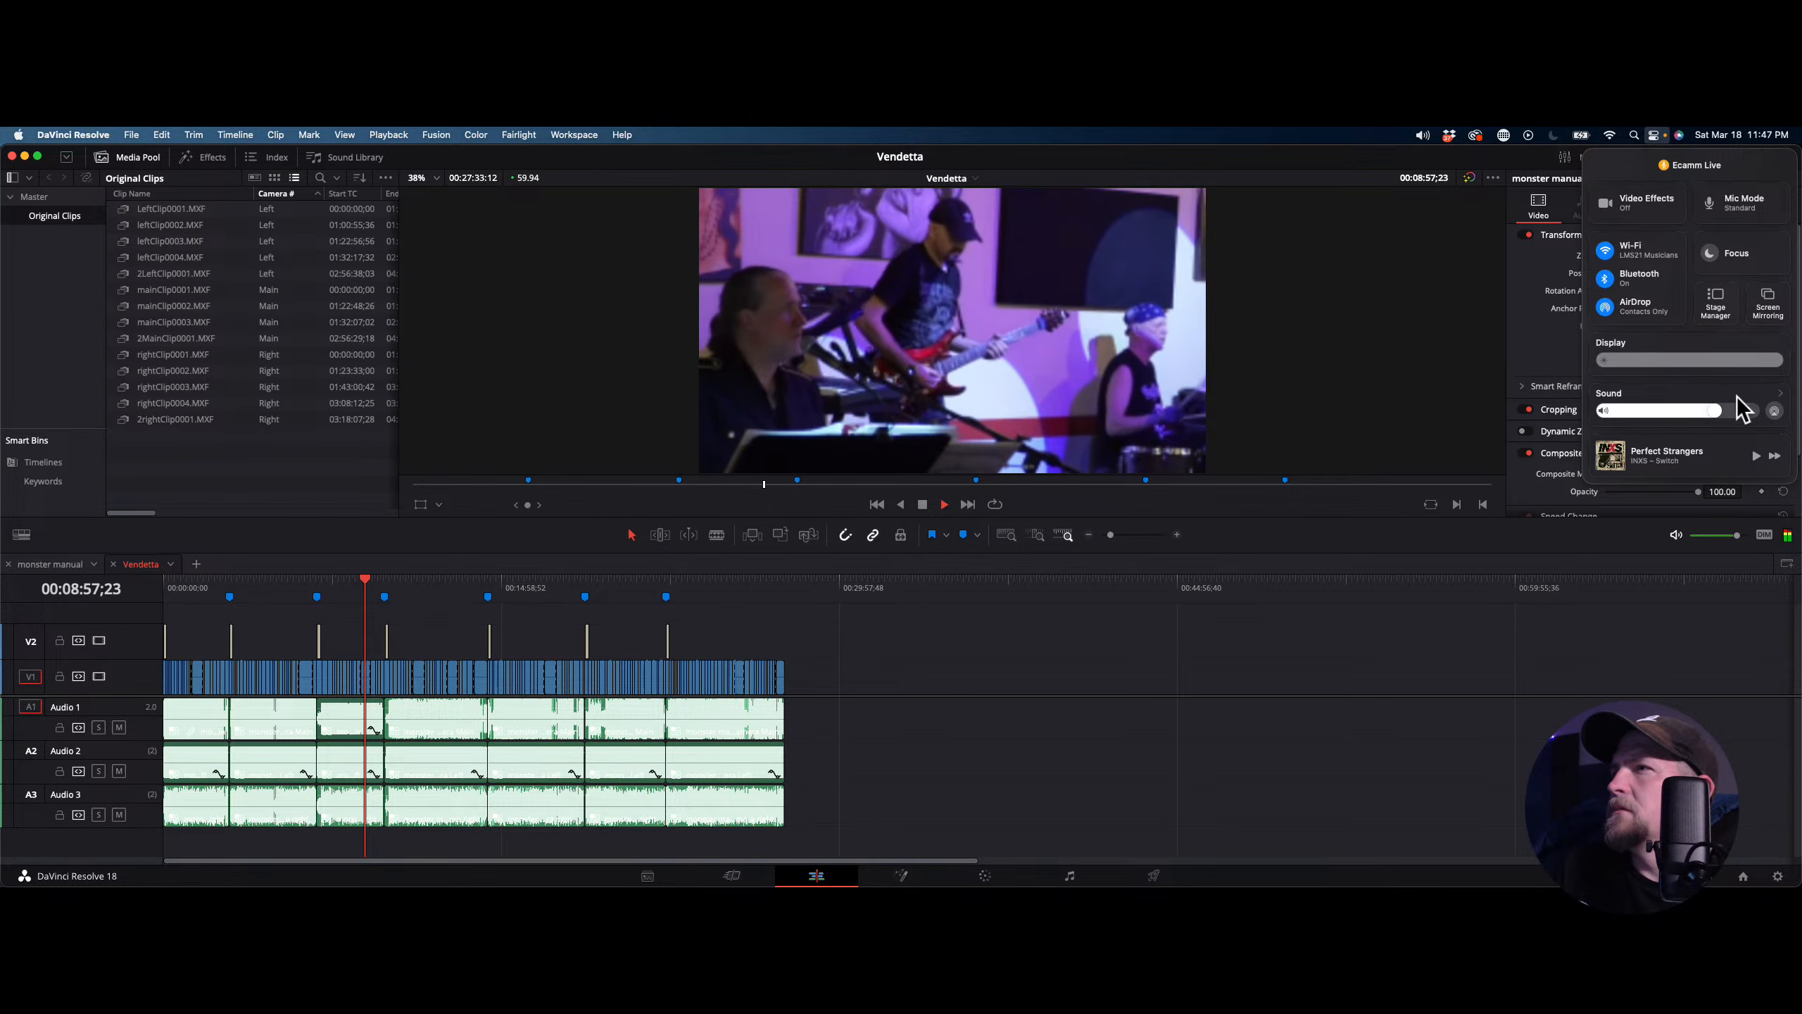
left_click_drag(1749, 410, 1678, 416)
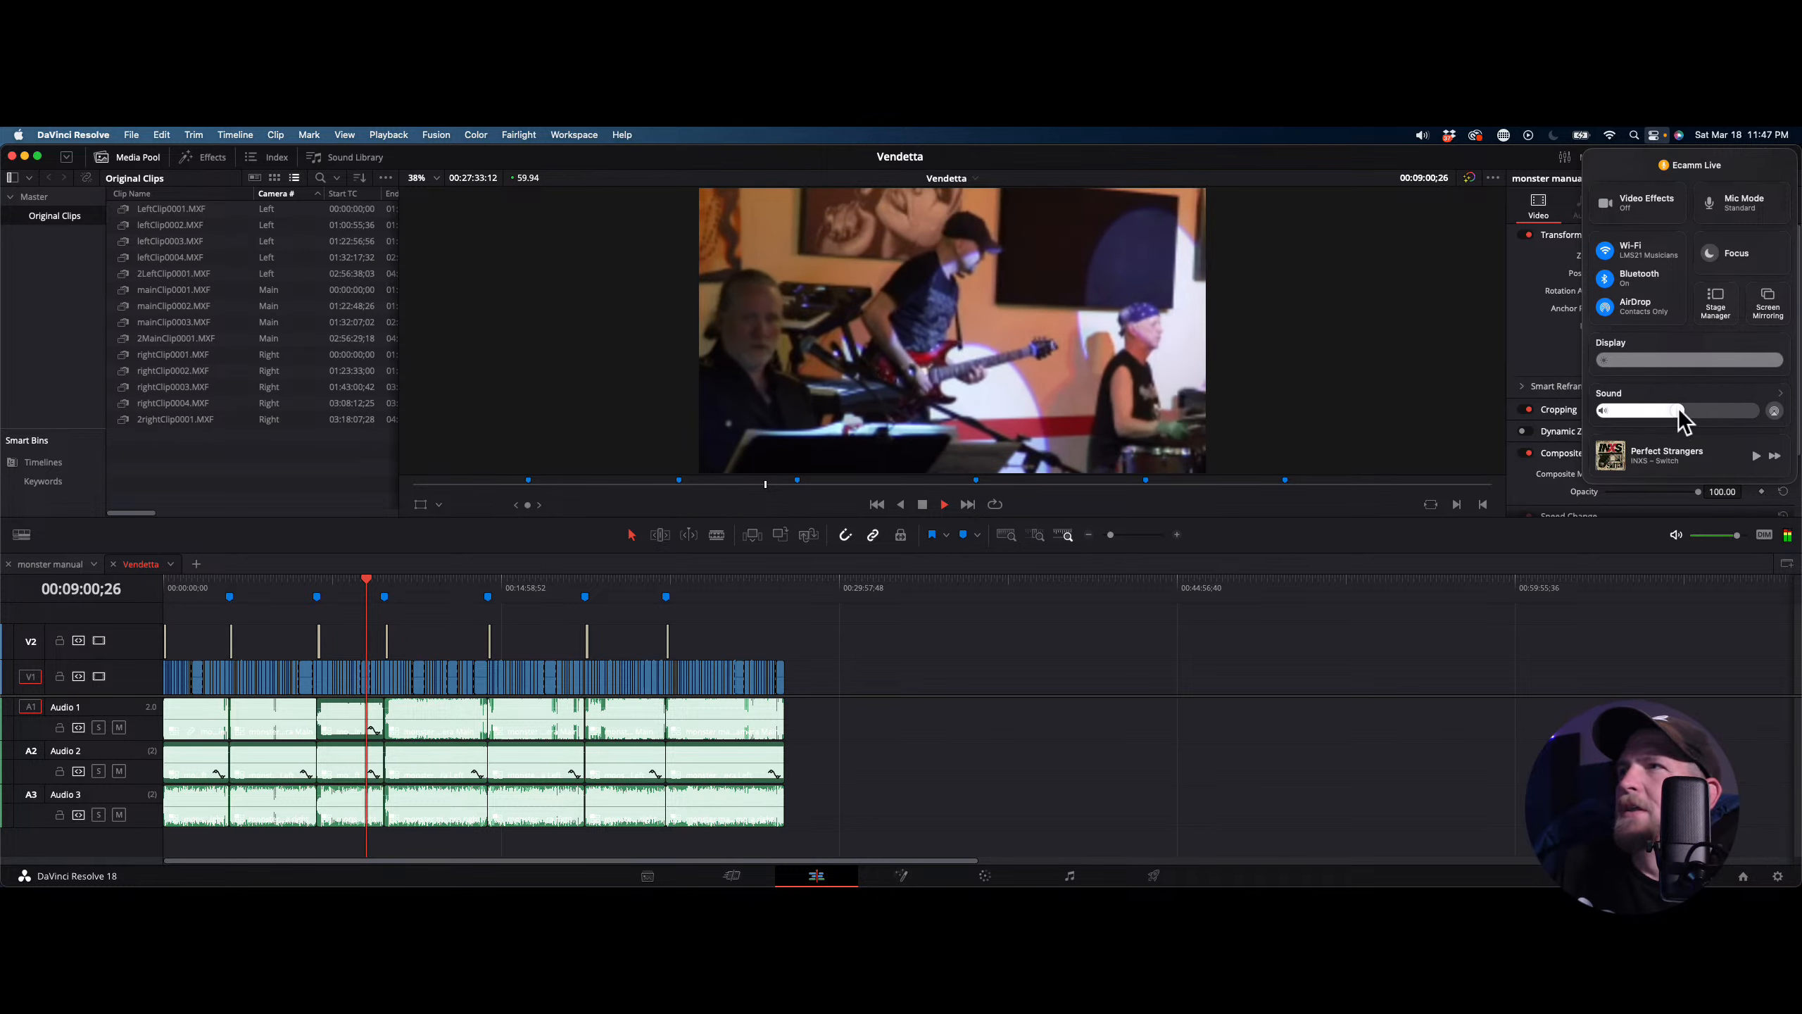
left_click(1653, 135)
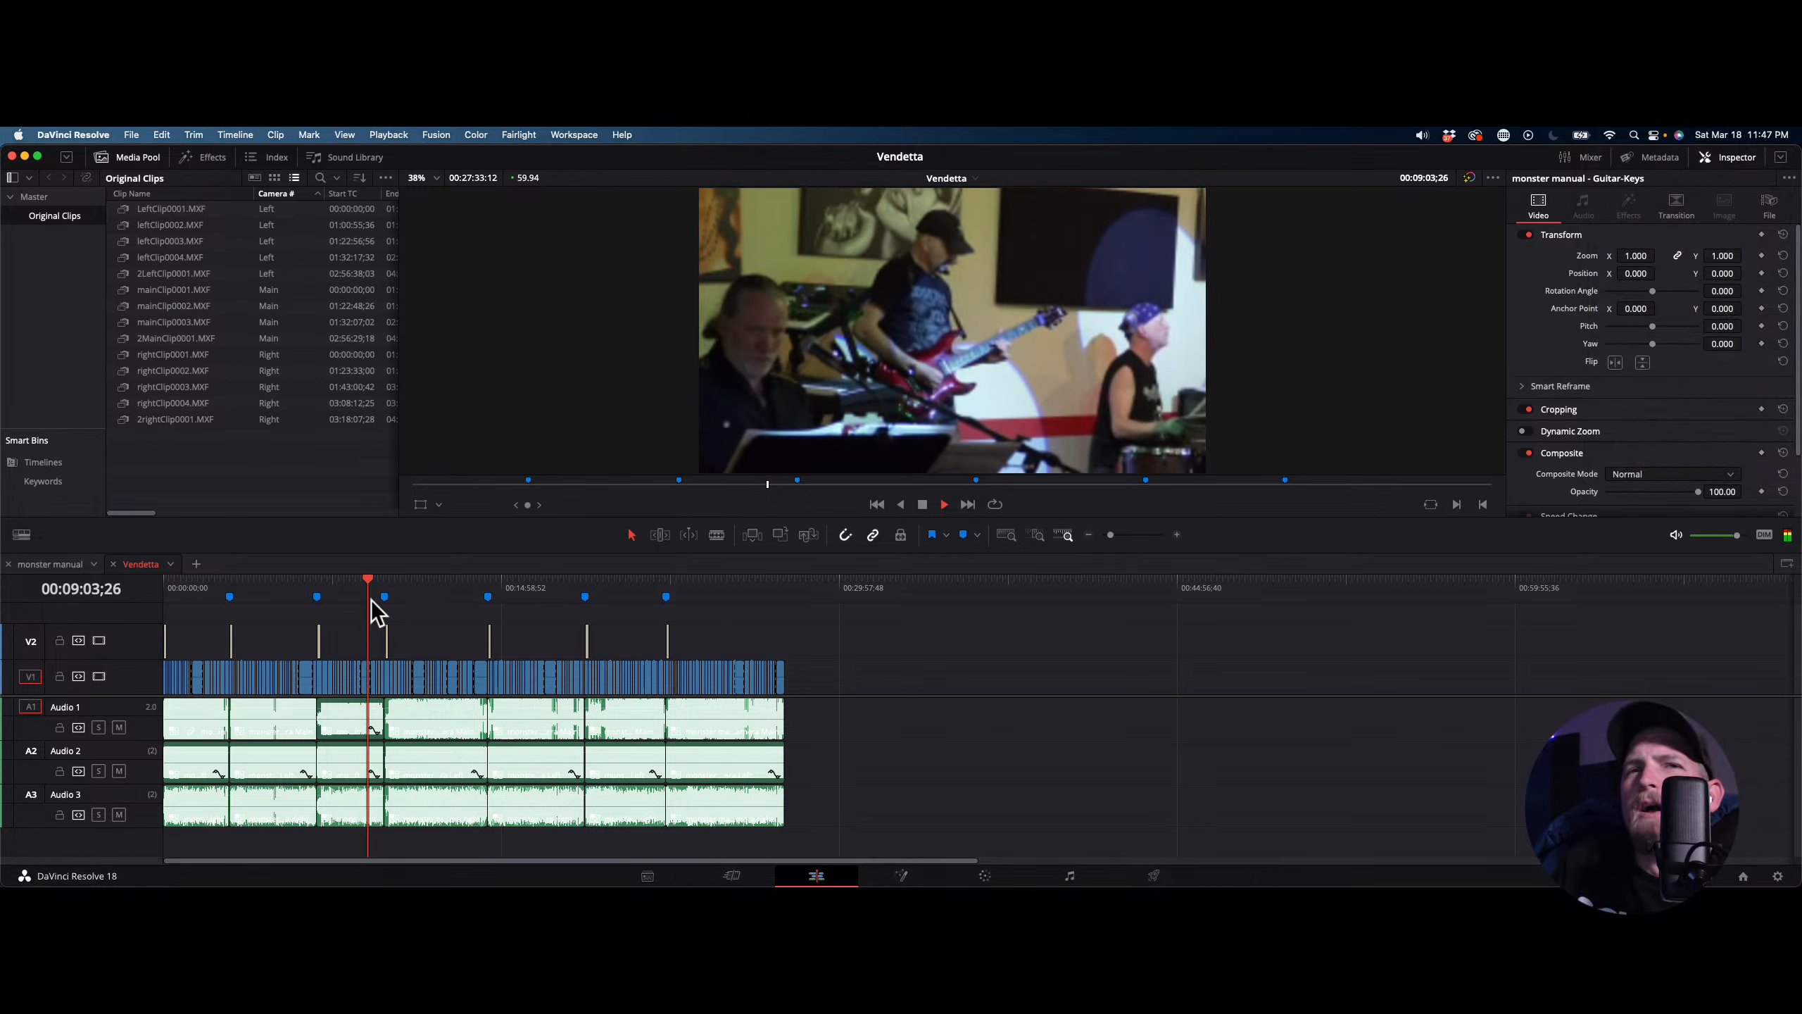
Stop playback and scrub the Vendetta timeline through its camera cuts from 00:11:04;30 to 00:15:49;43
mouse_move(408, 607)
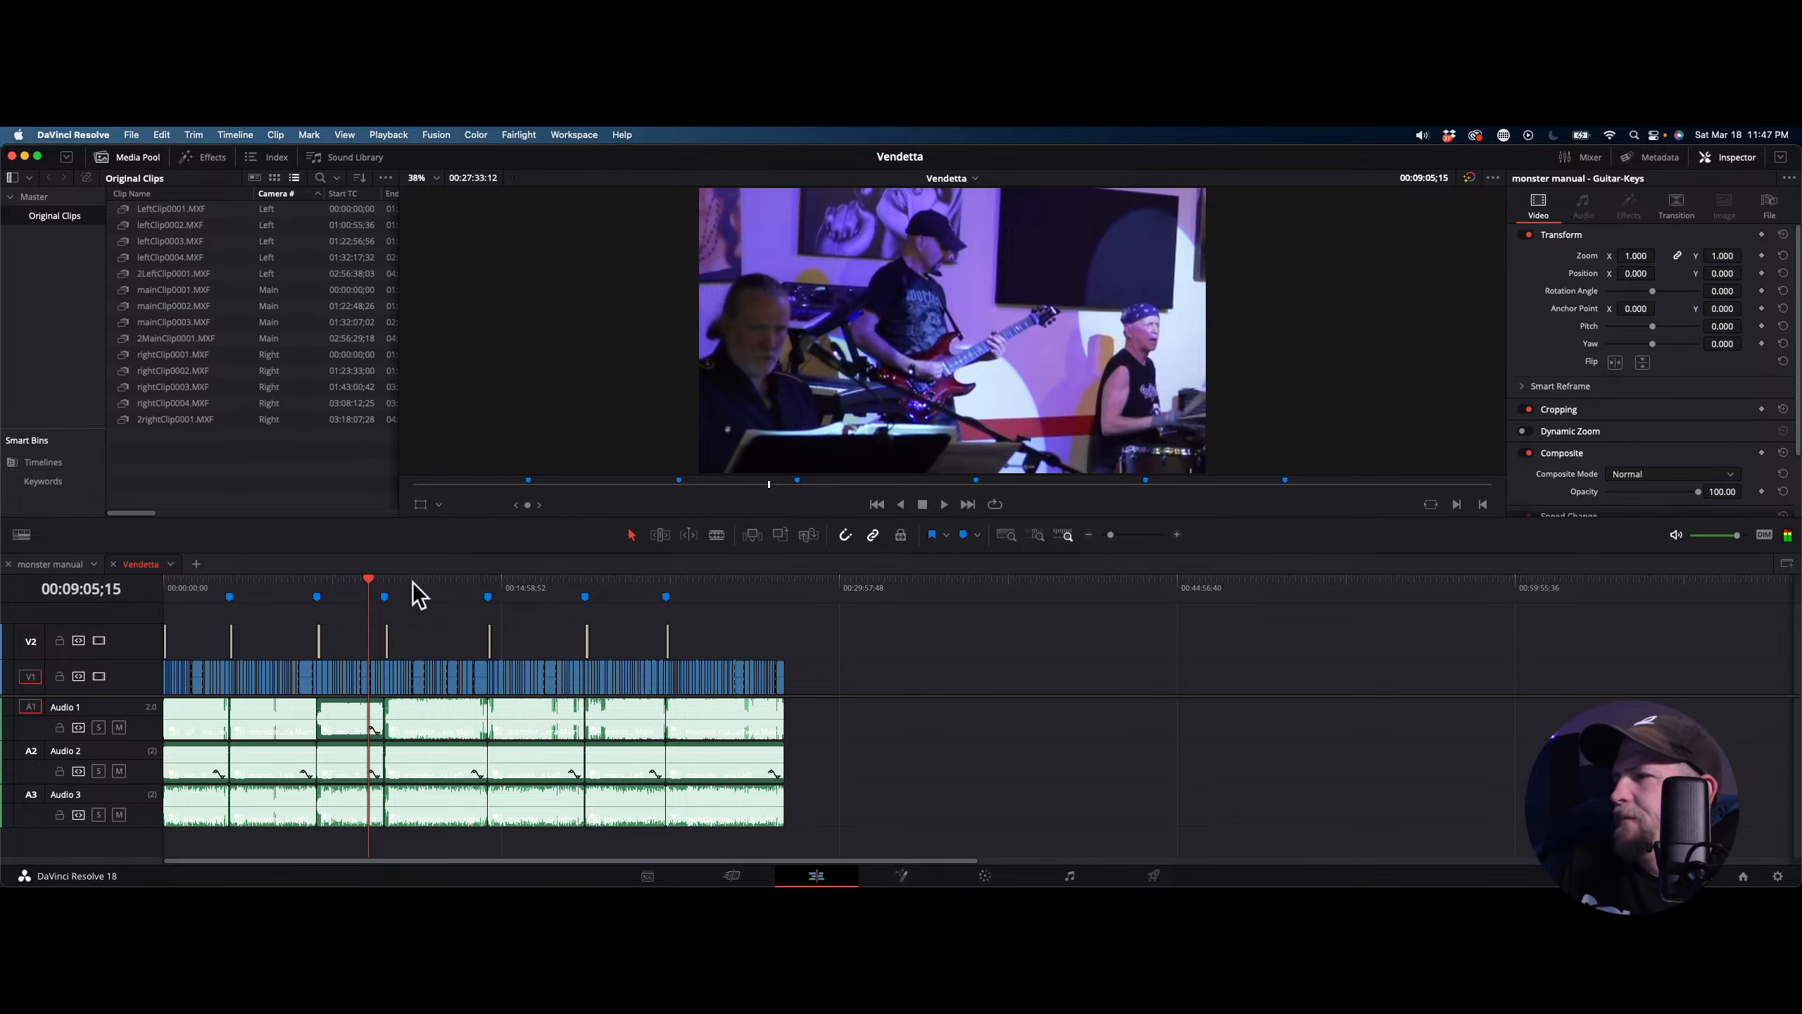
left_click(413, 583)
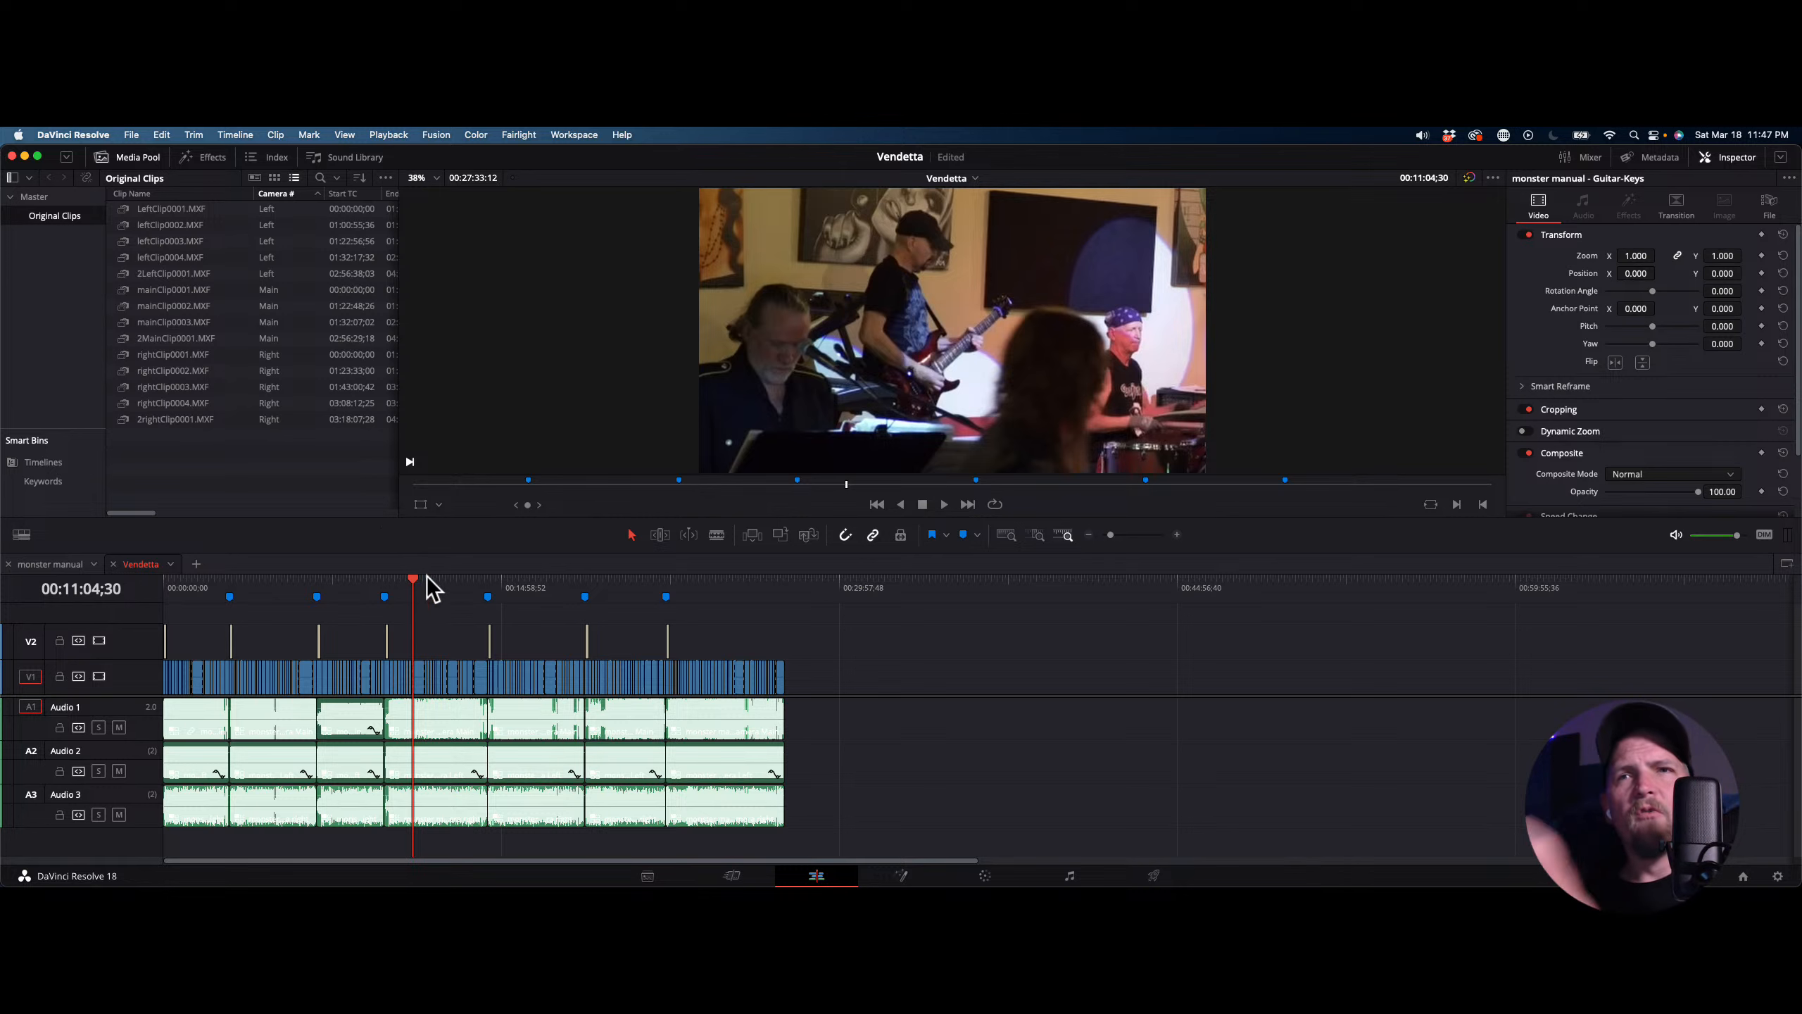
left_click(427, 580)
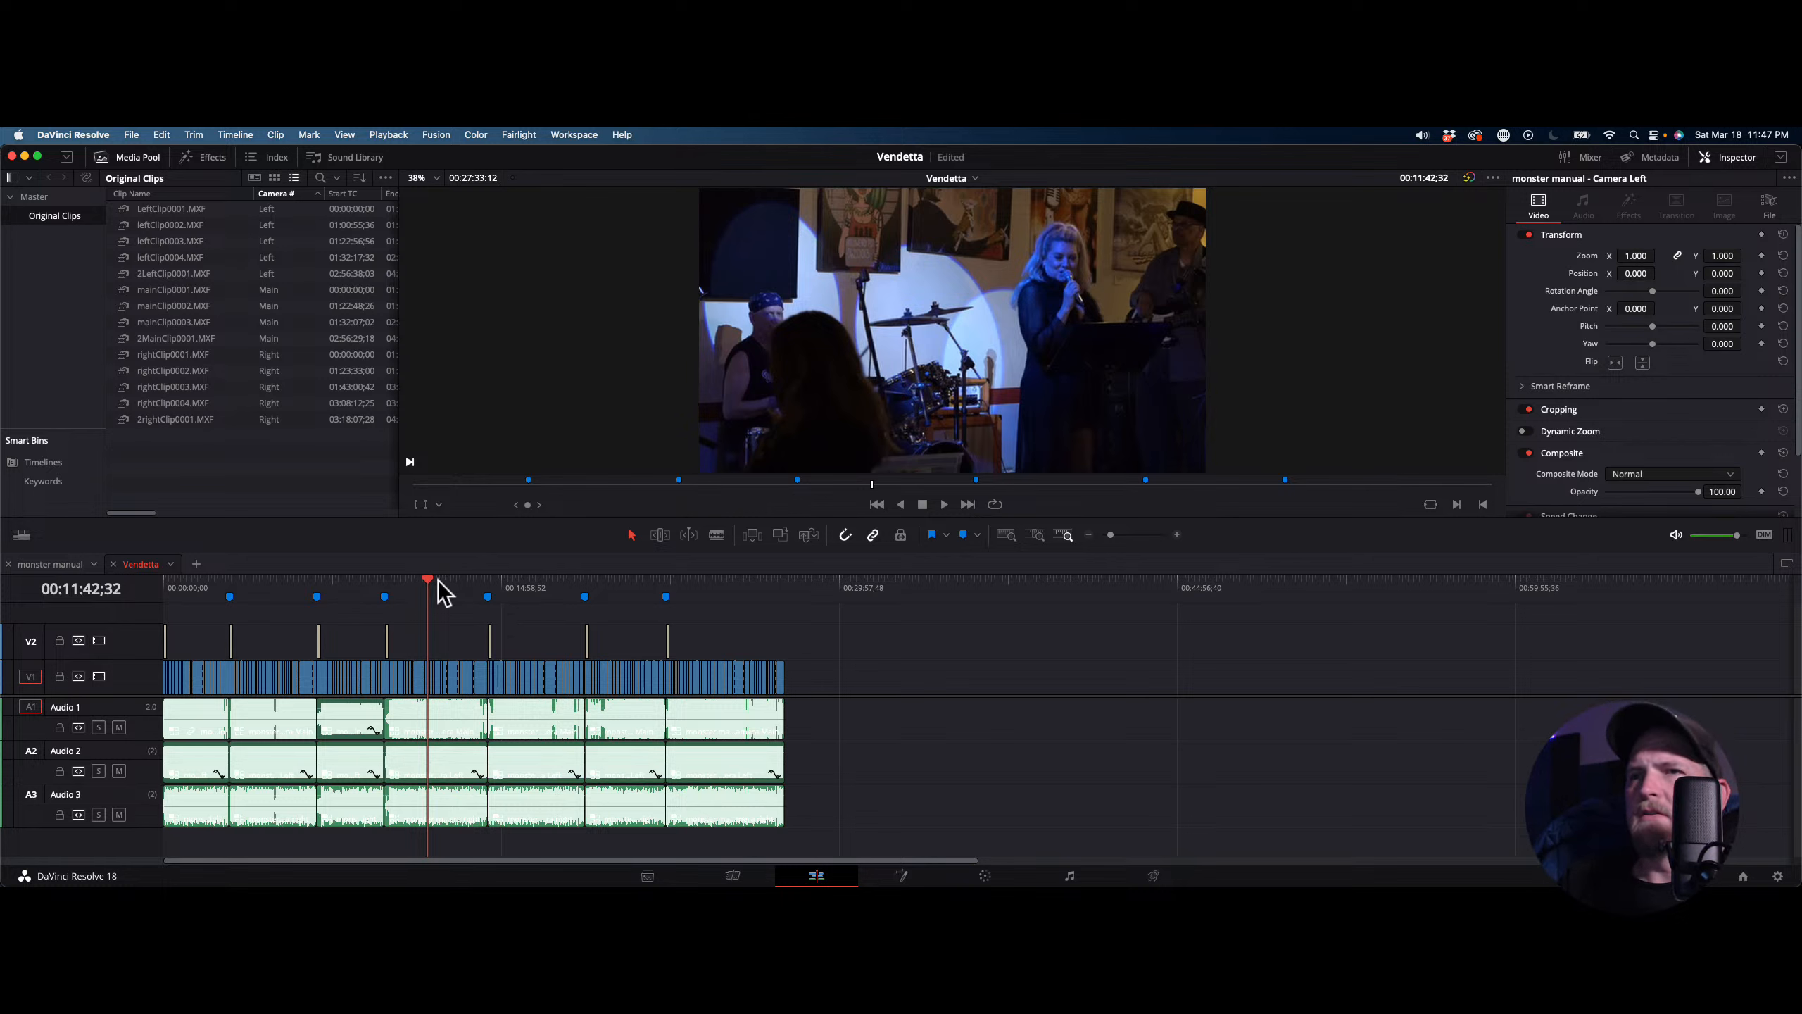
left_click_drag(436, 589, 521, 589)
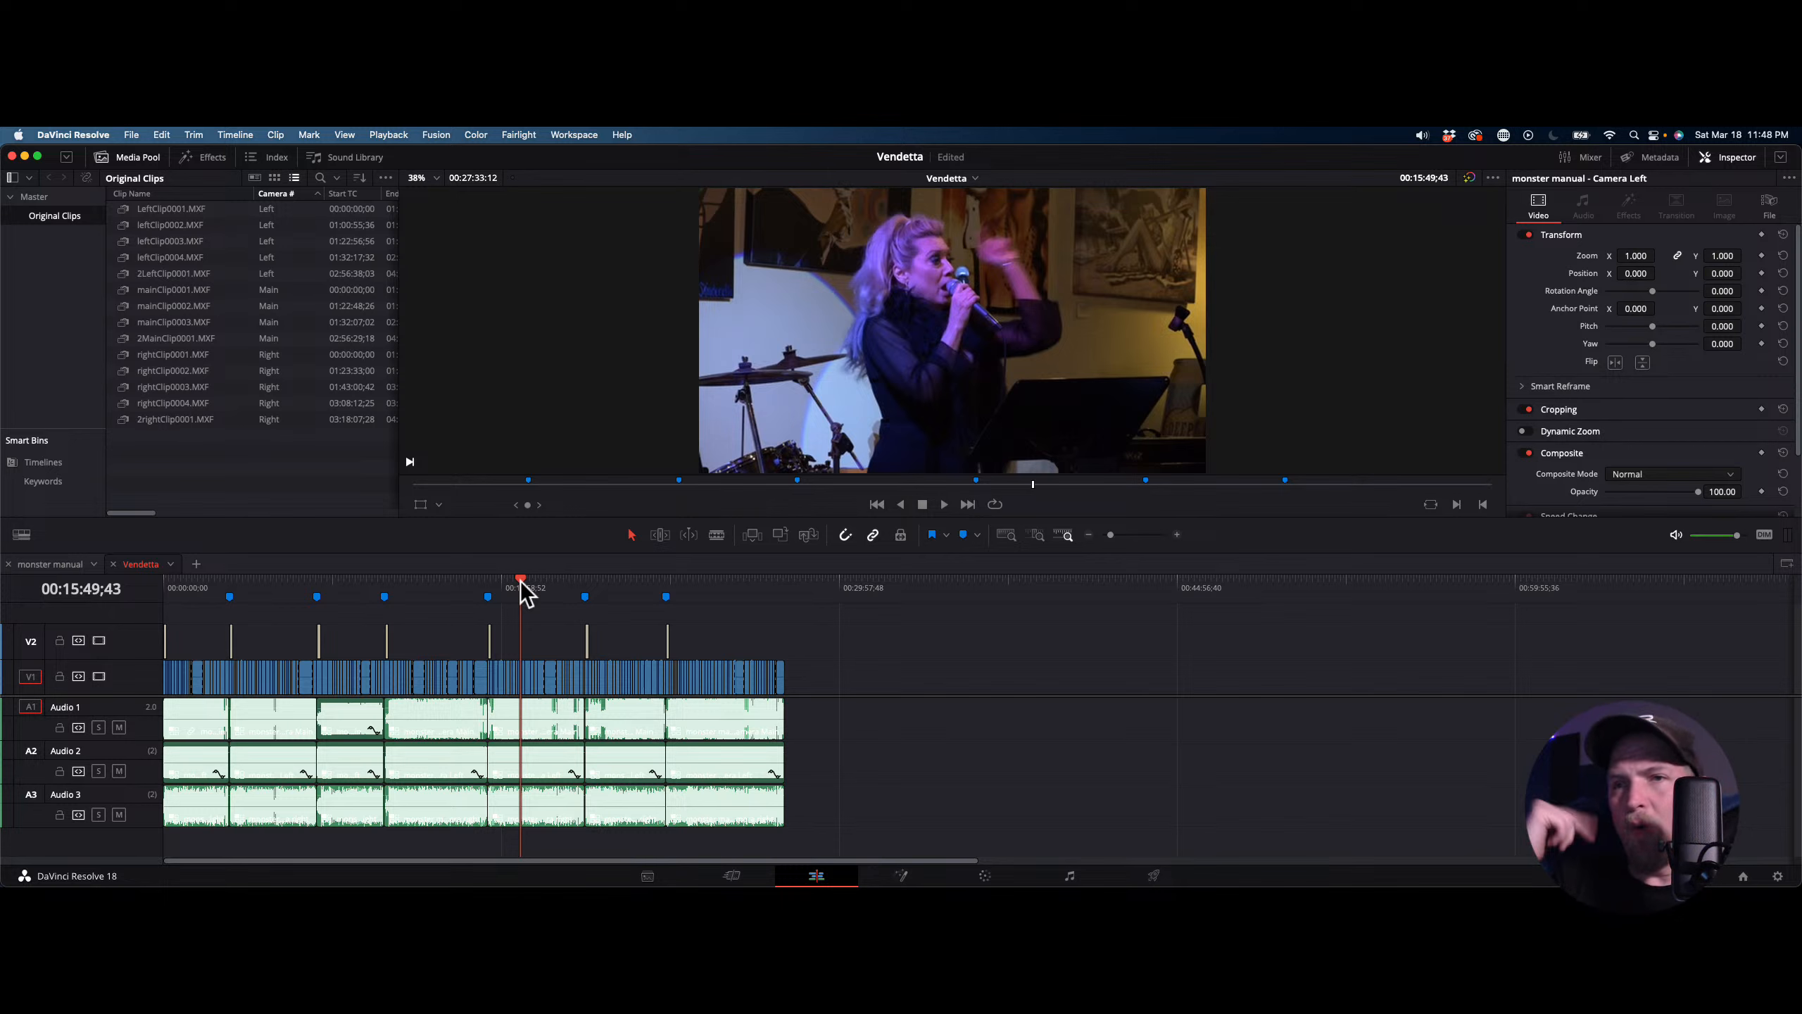
Open the monster manual timeline and scrub its stacked camera clips up to 00:55:37;46
left_click(62, 566)
left_click_drag(349, 579, 389, 589)
left_click(463, 581)
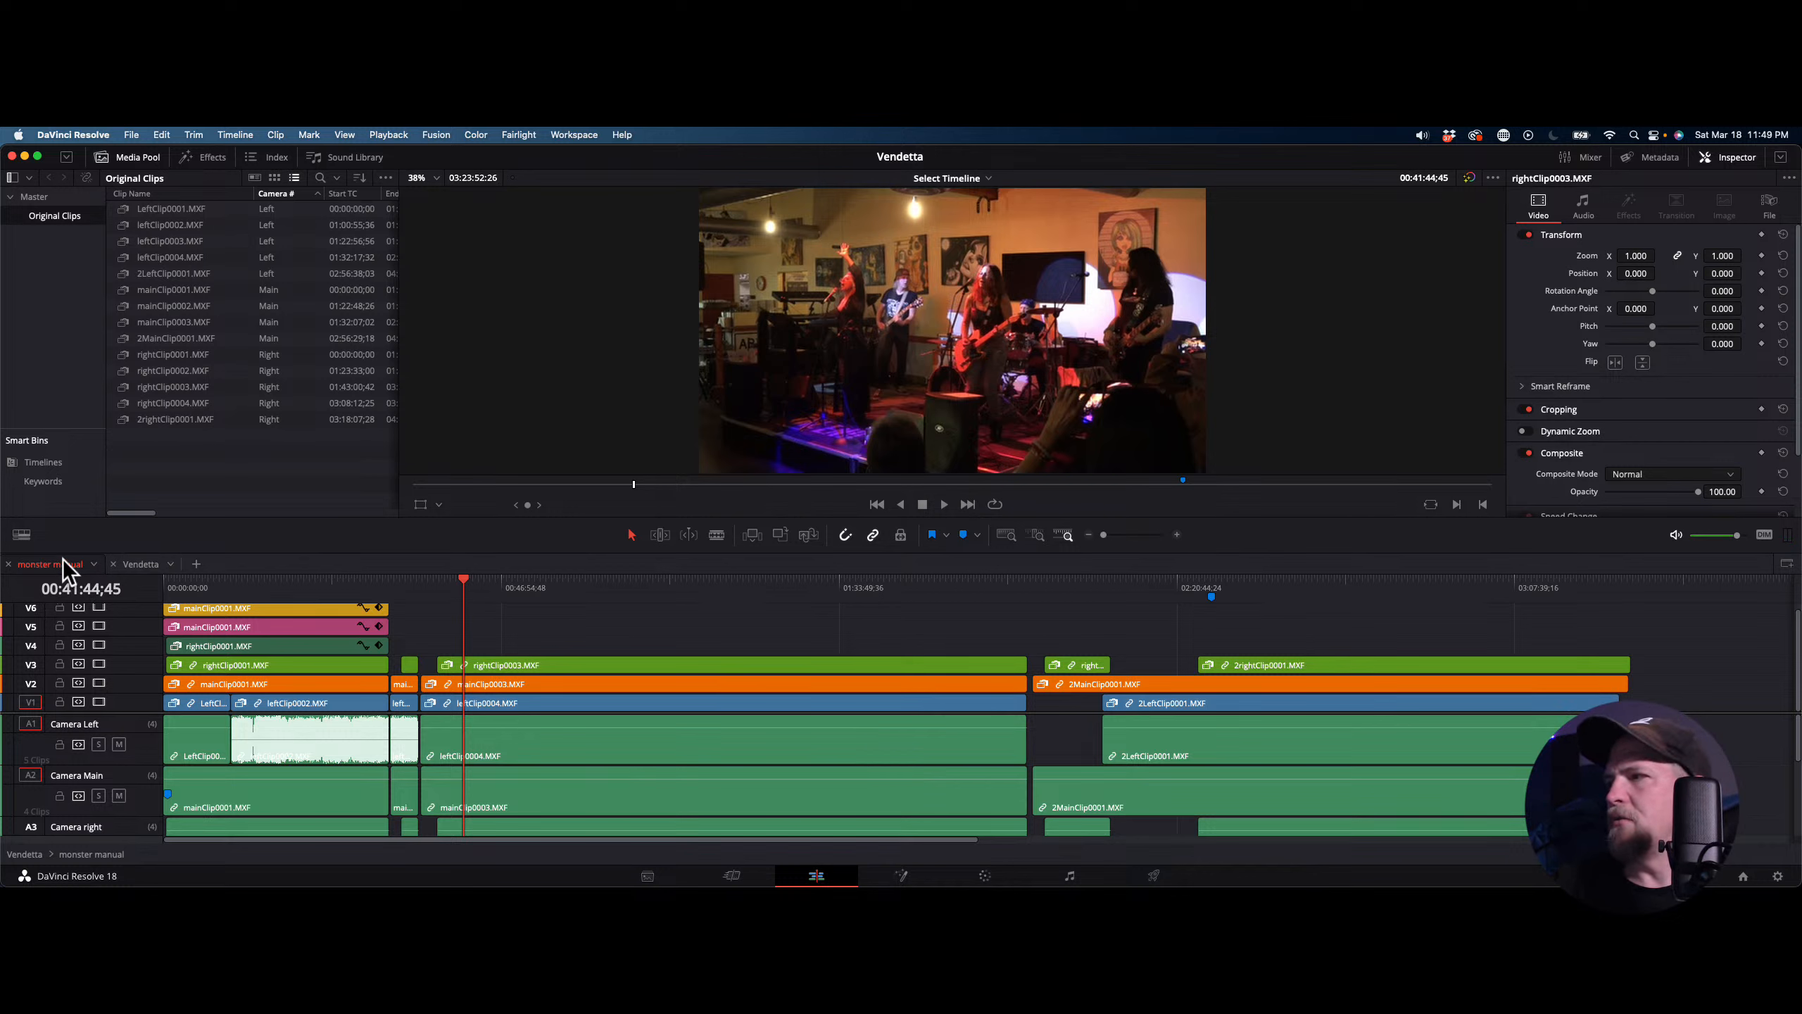
left_click_drag(501, 595, 563, 581)
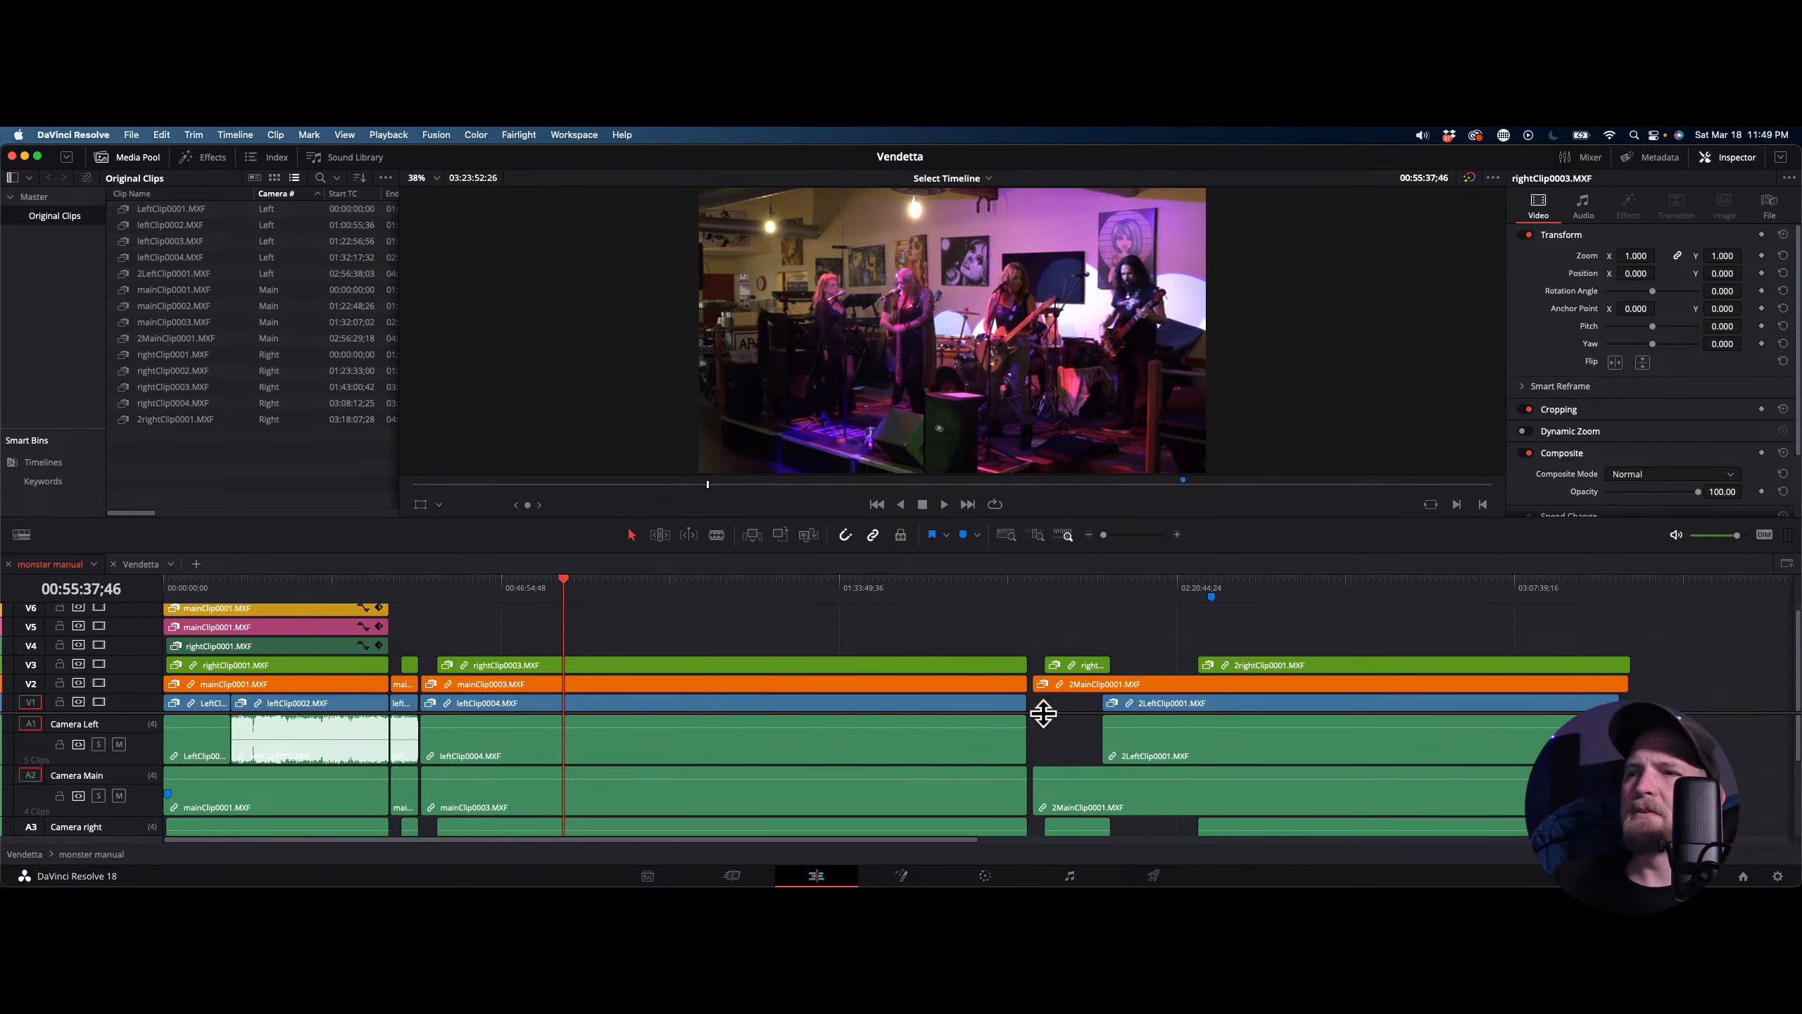
Reveal the Camera right audio track, examine the gap between recordings near 02:00:00, and return the playhead to 00:38:42;18
left_click_drag(1038, 711, 1029, 668)
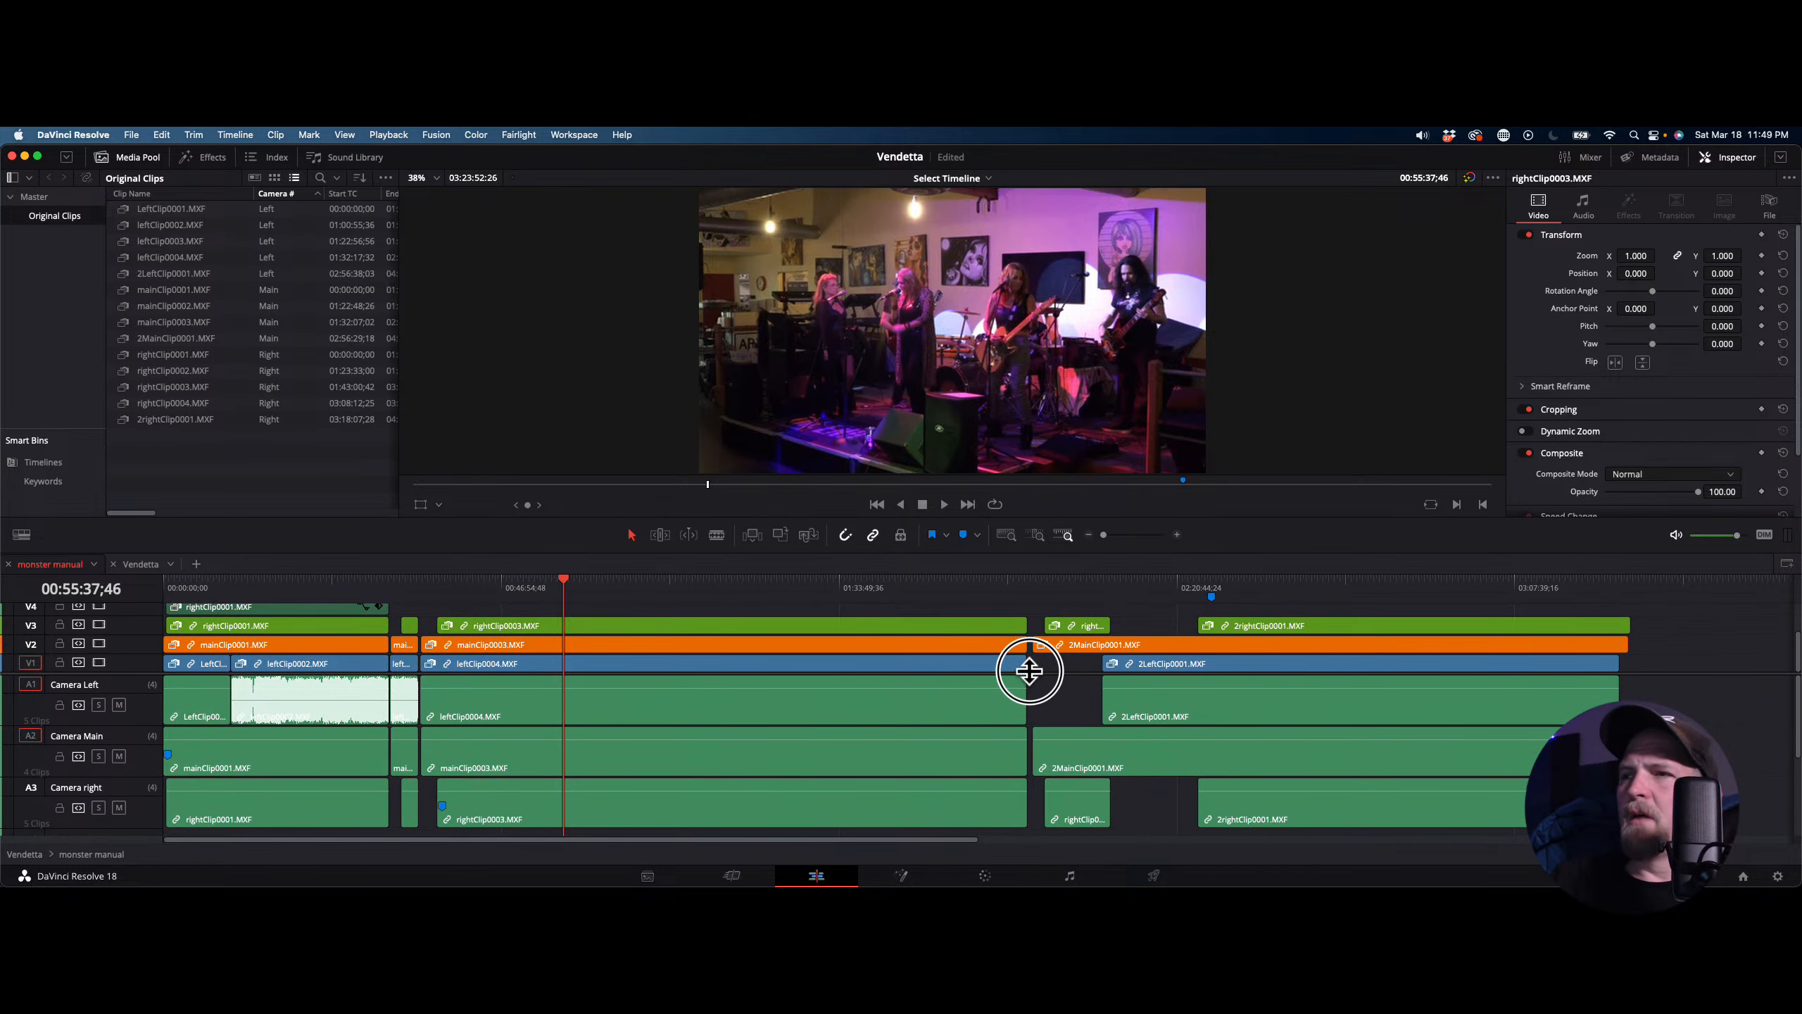
left_click(1035, 582)
left_click_drag(1037, 593, 1044, 584)
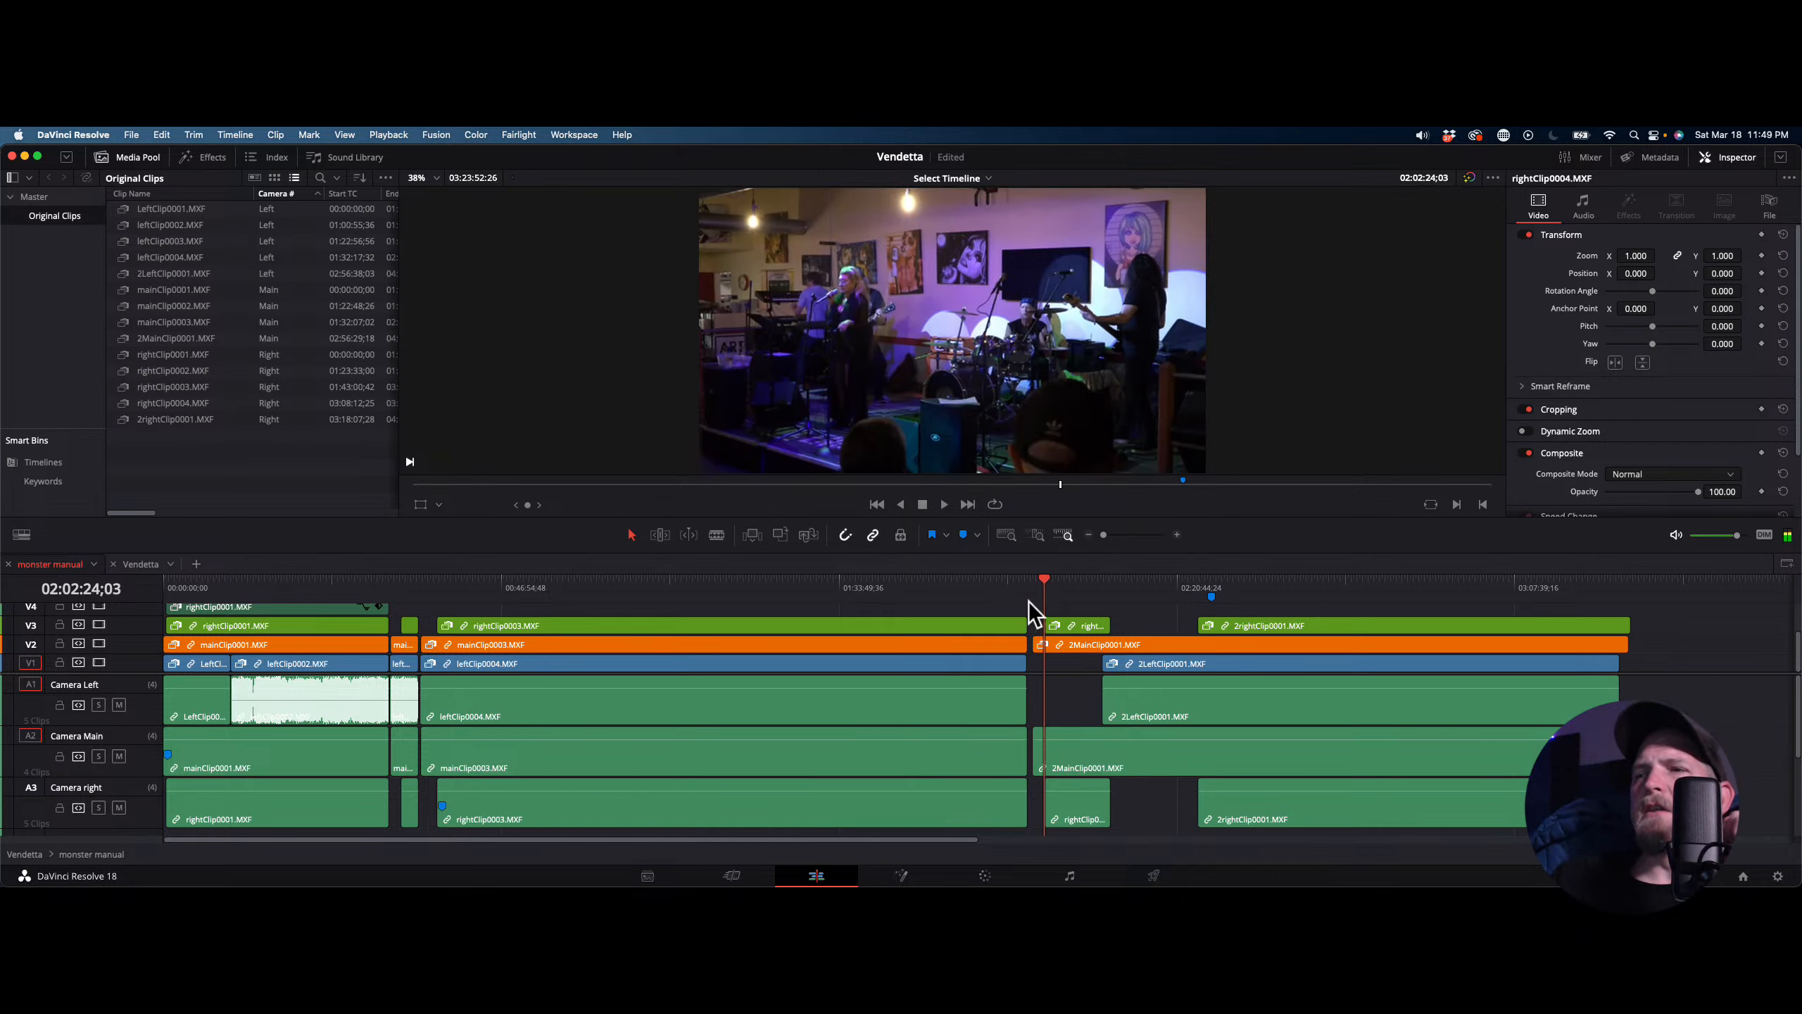
left_click(1016, 583)
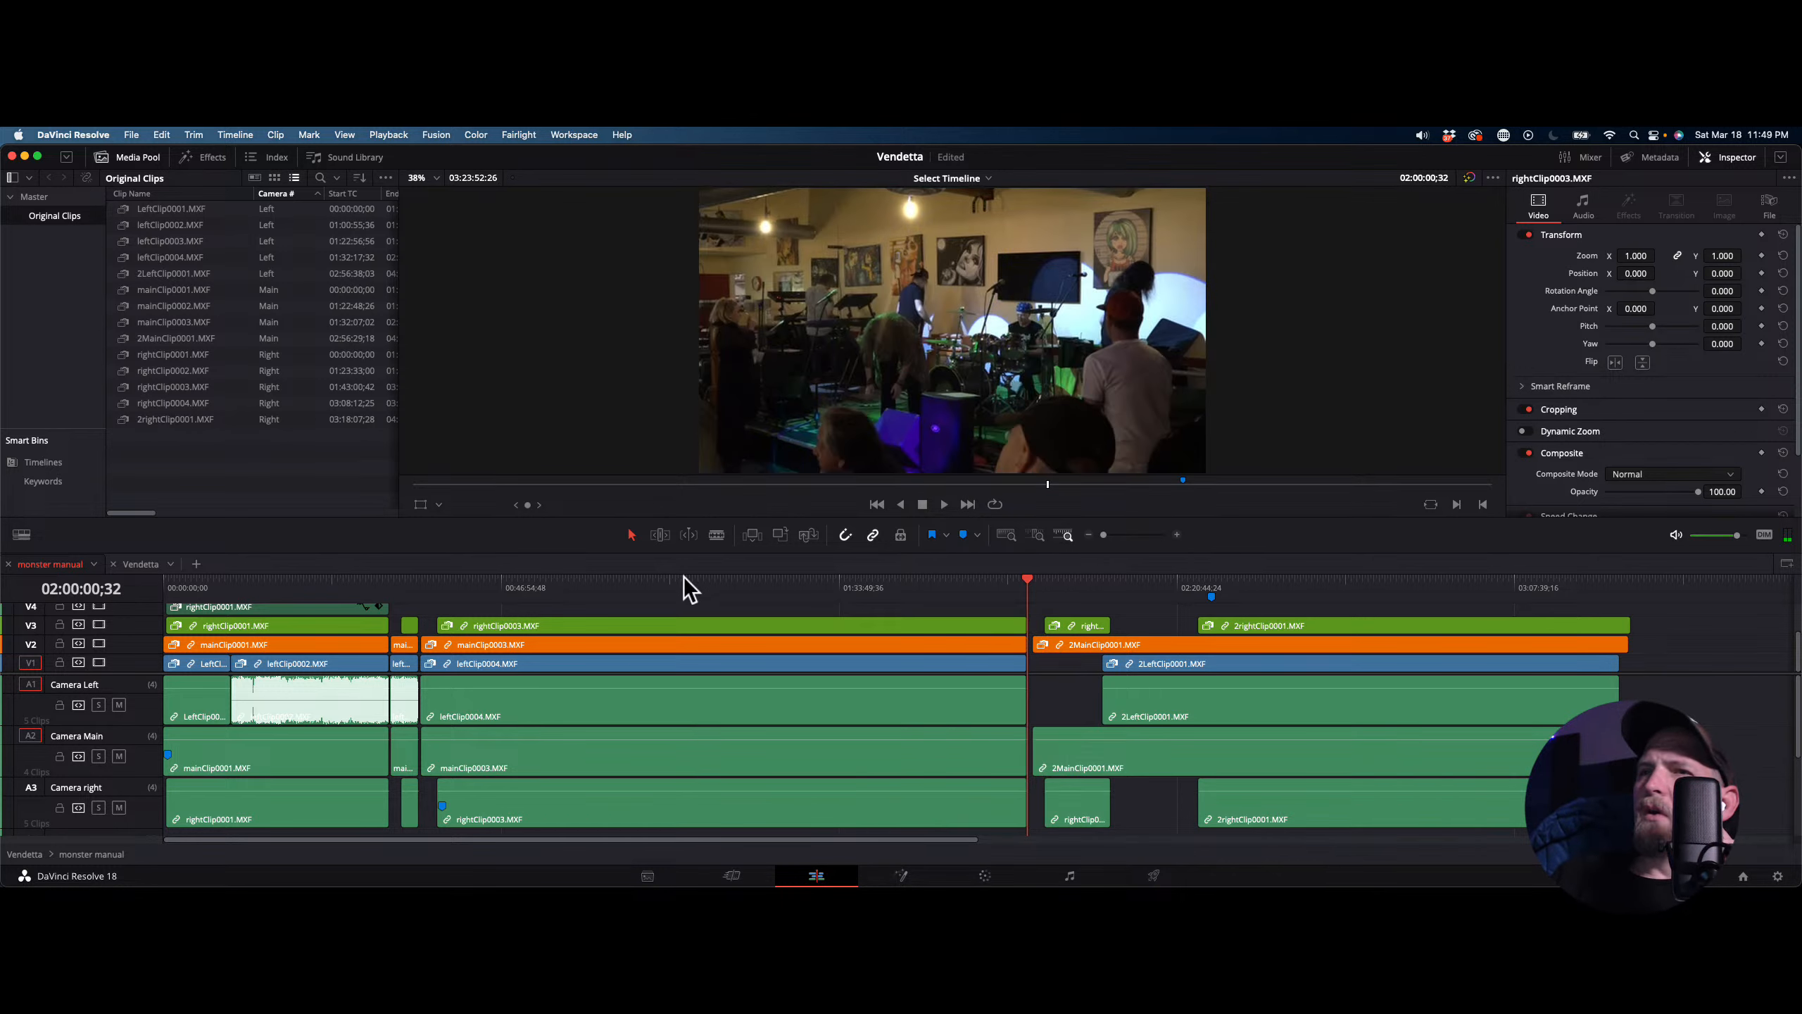
left_click_drag(682, 581, 937, 581)
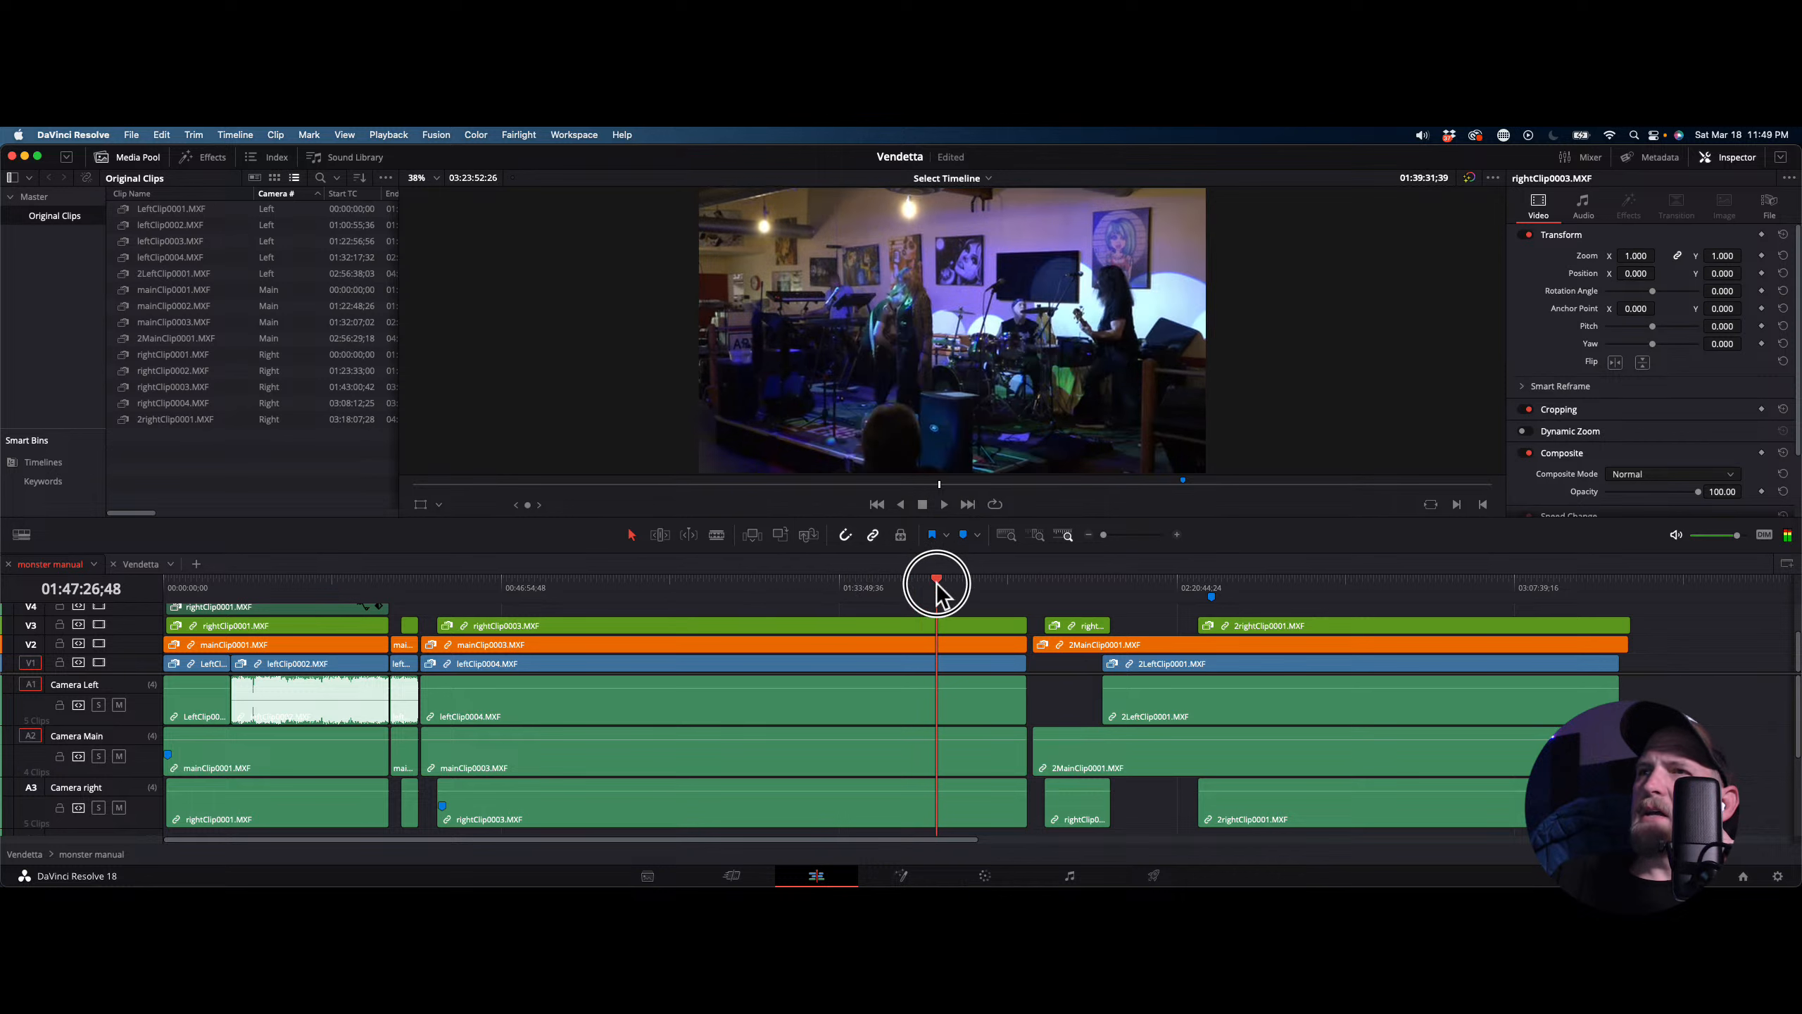
left_click(1032, 581)
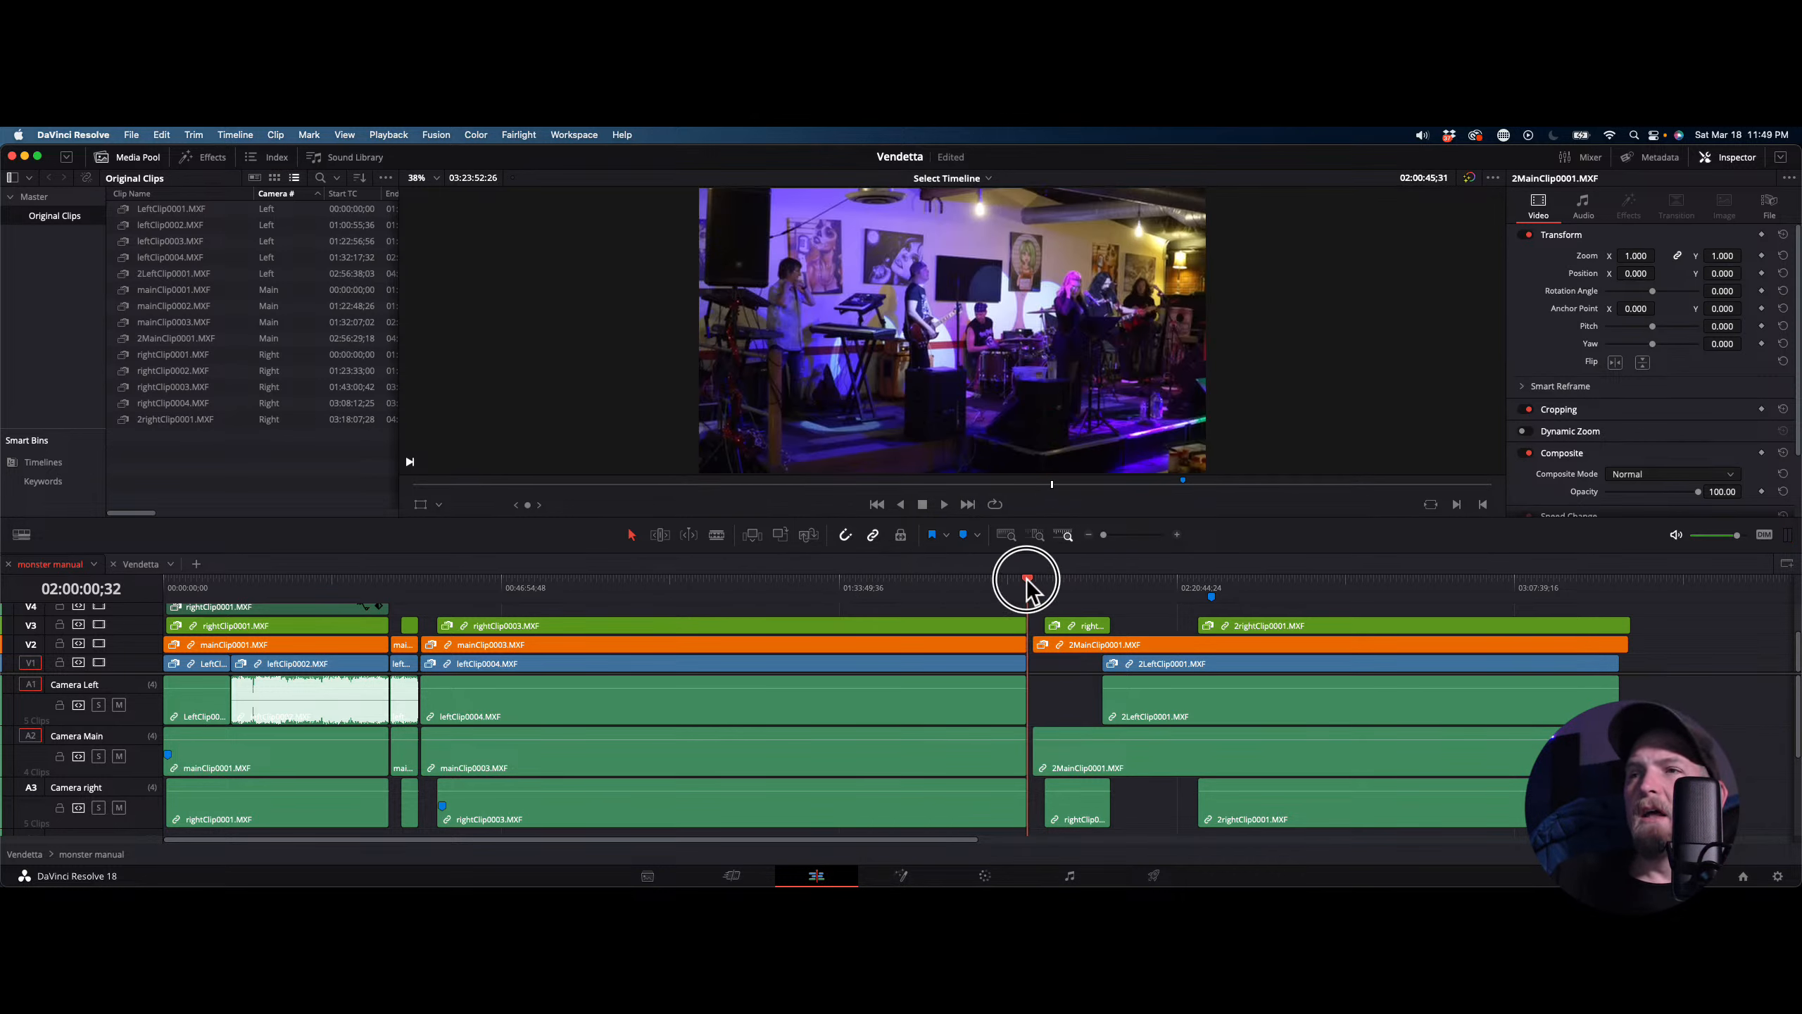
left_click(1027, 582)
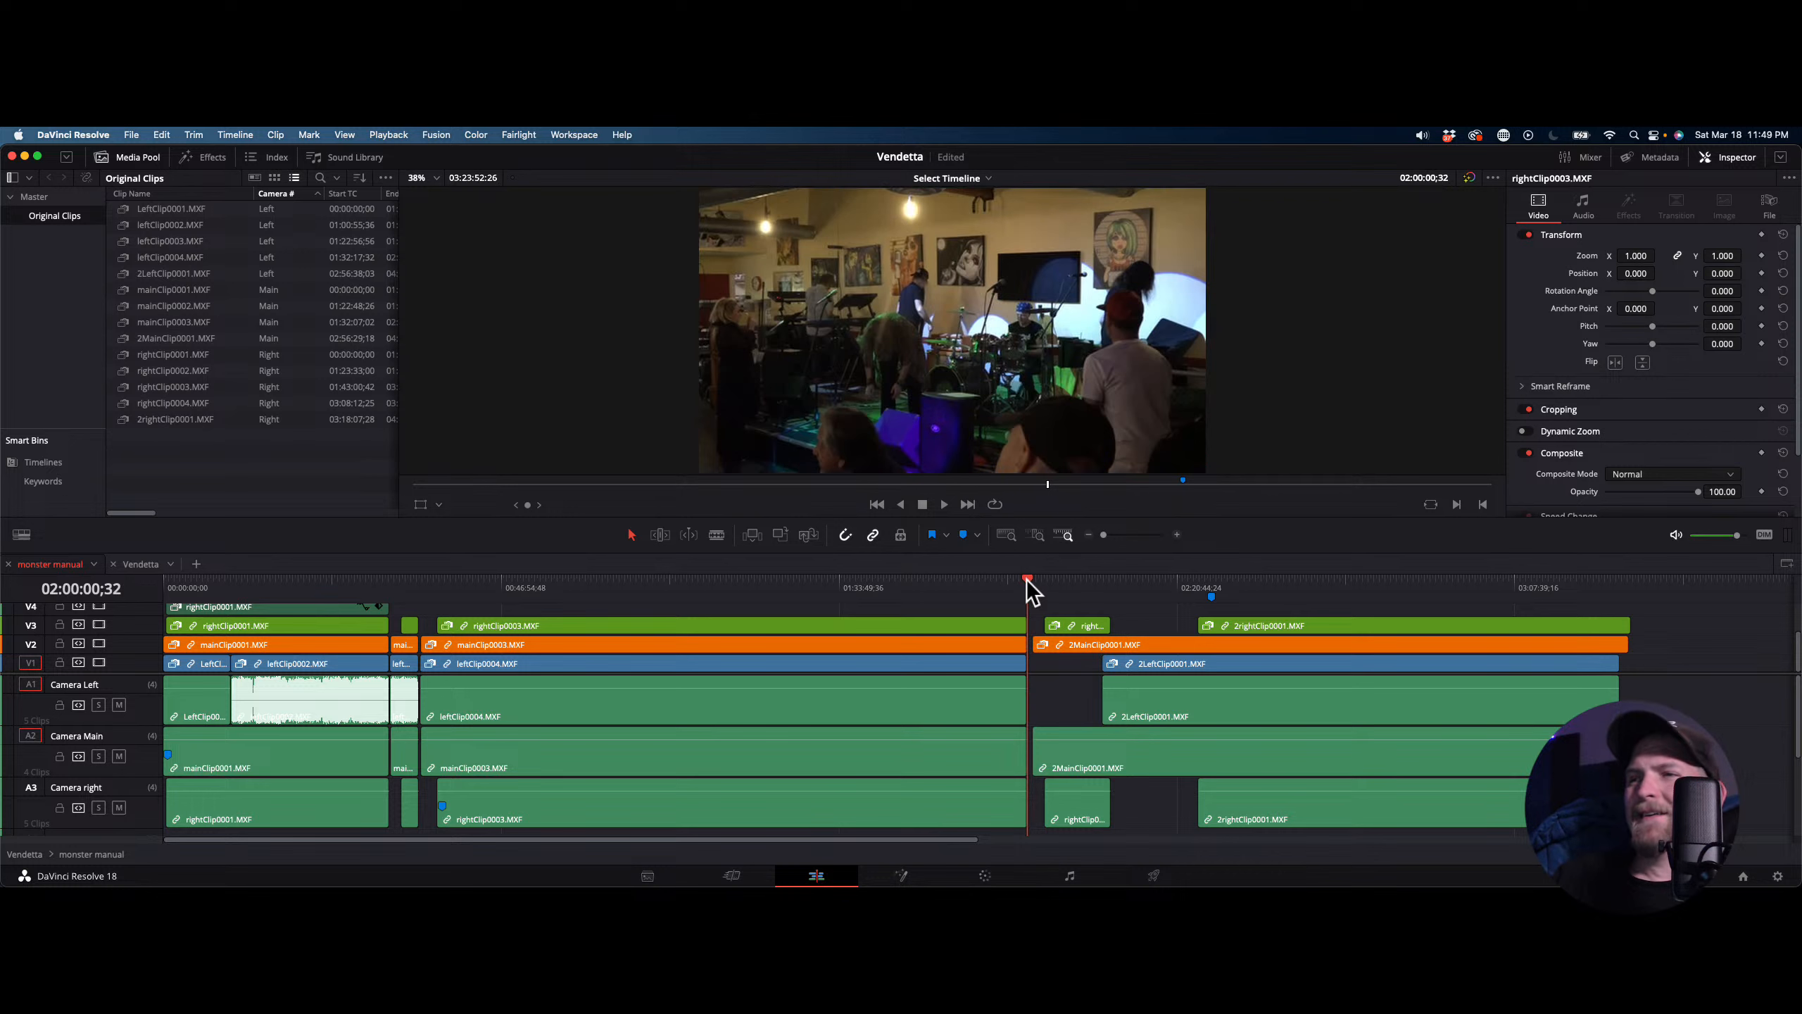
left_click(441, 583)
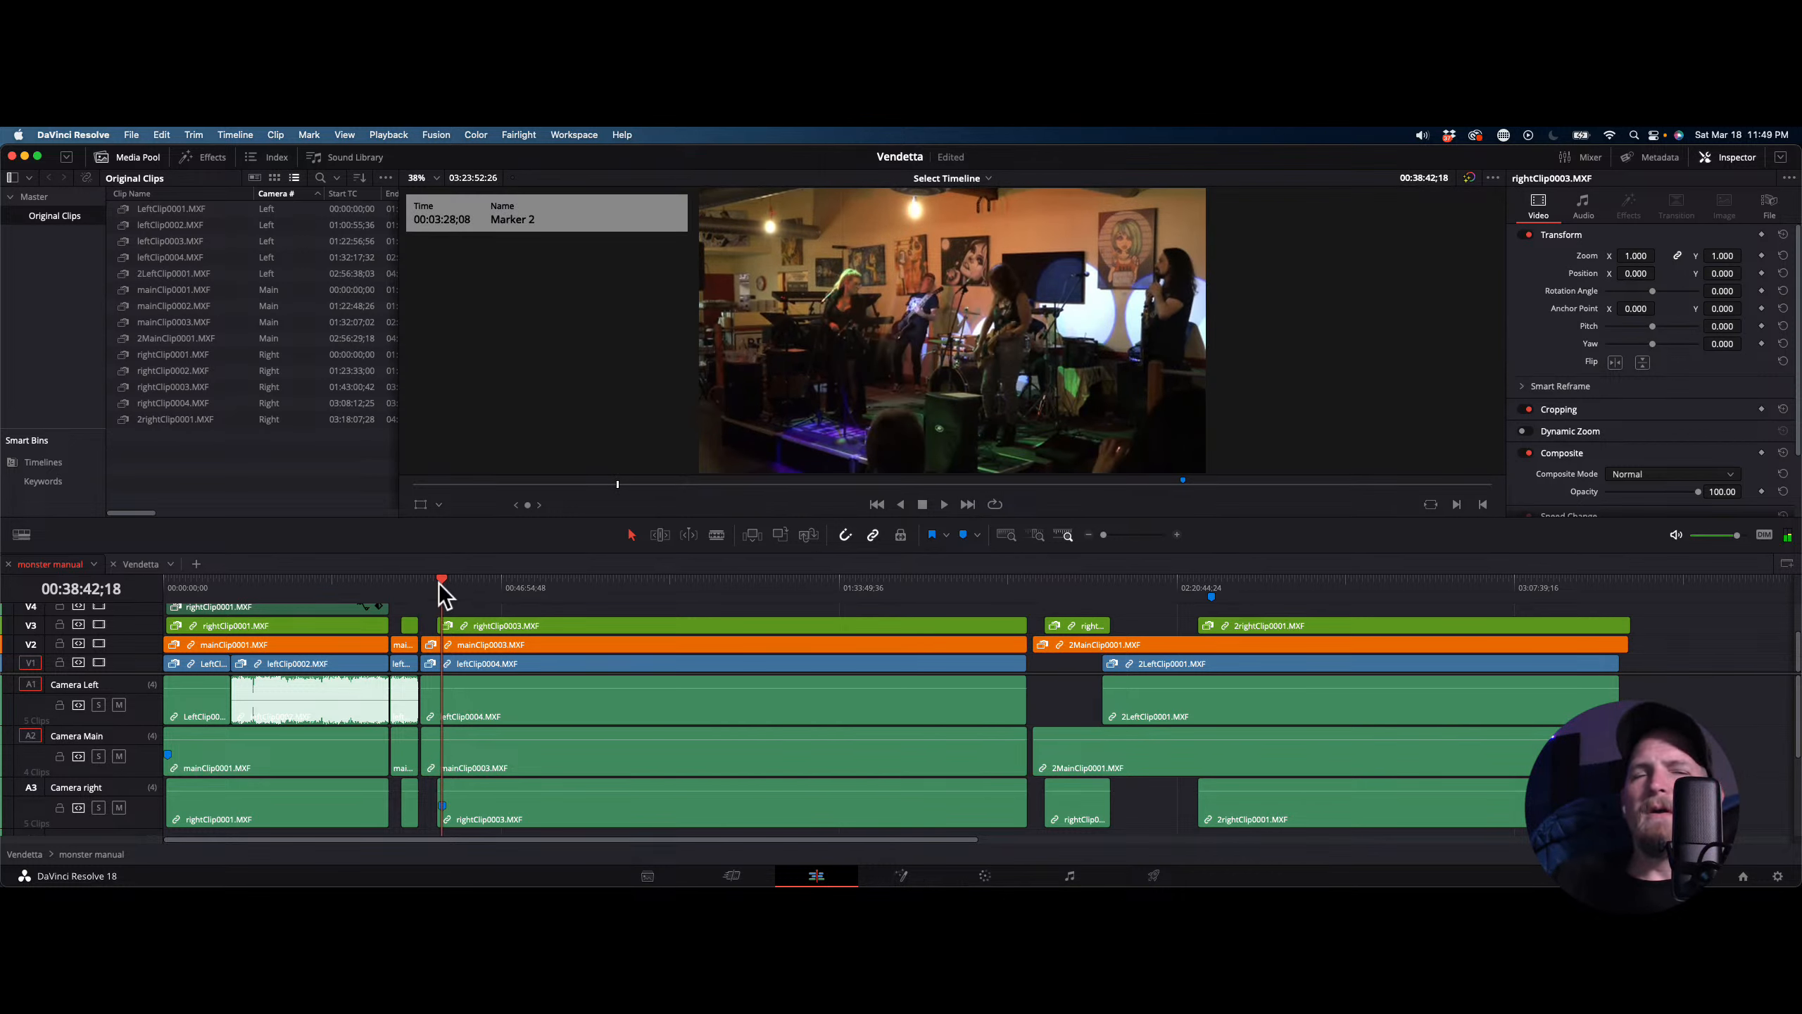
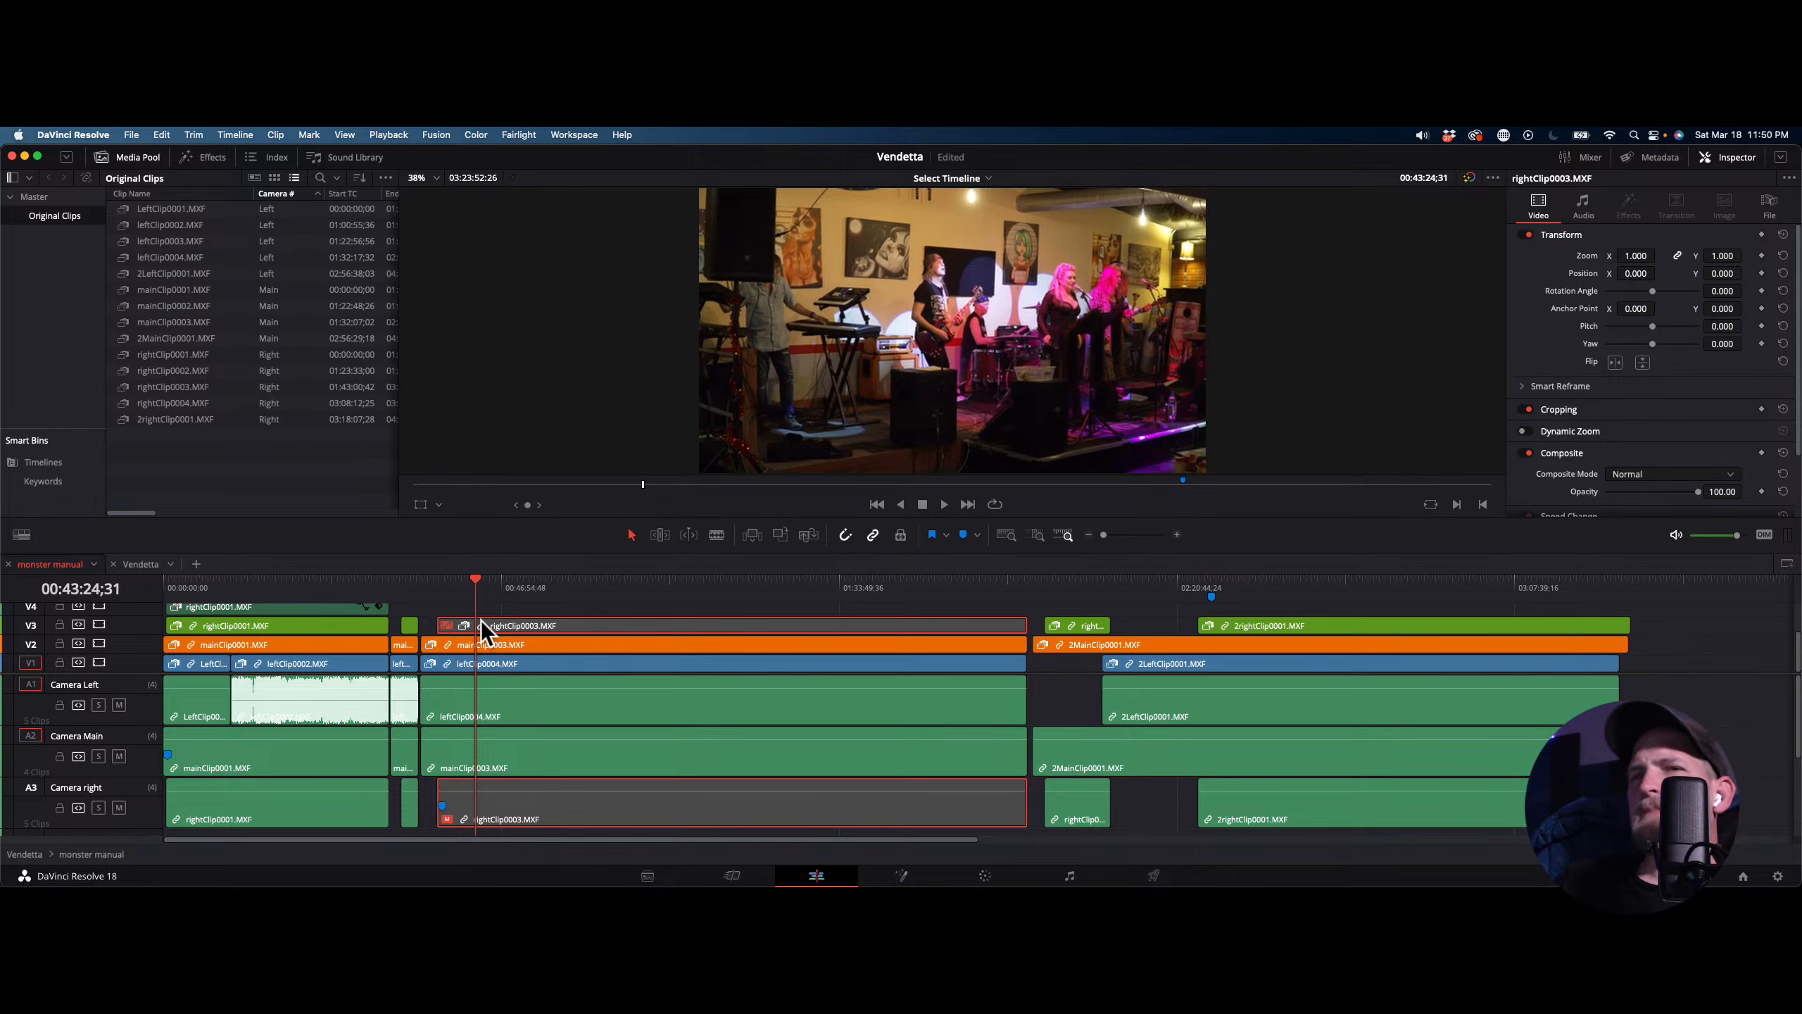
Toggle rightClip0003.MXF off and on repeatedly to compare its angle with mainClip0003.MXF beneath it, leaving rightClip0003.MXF disabled
key("d")
key("d")
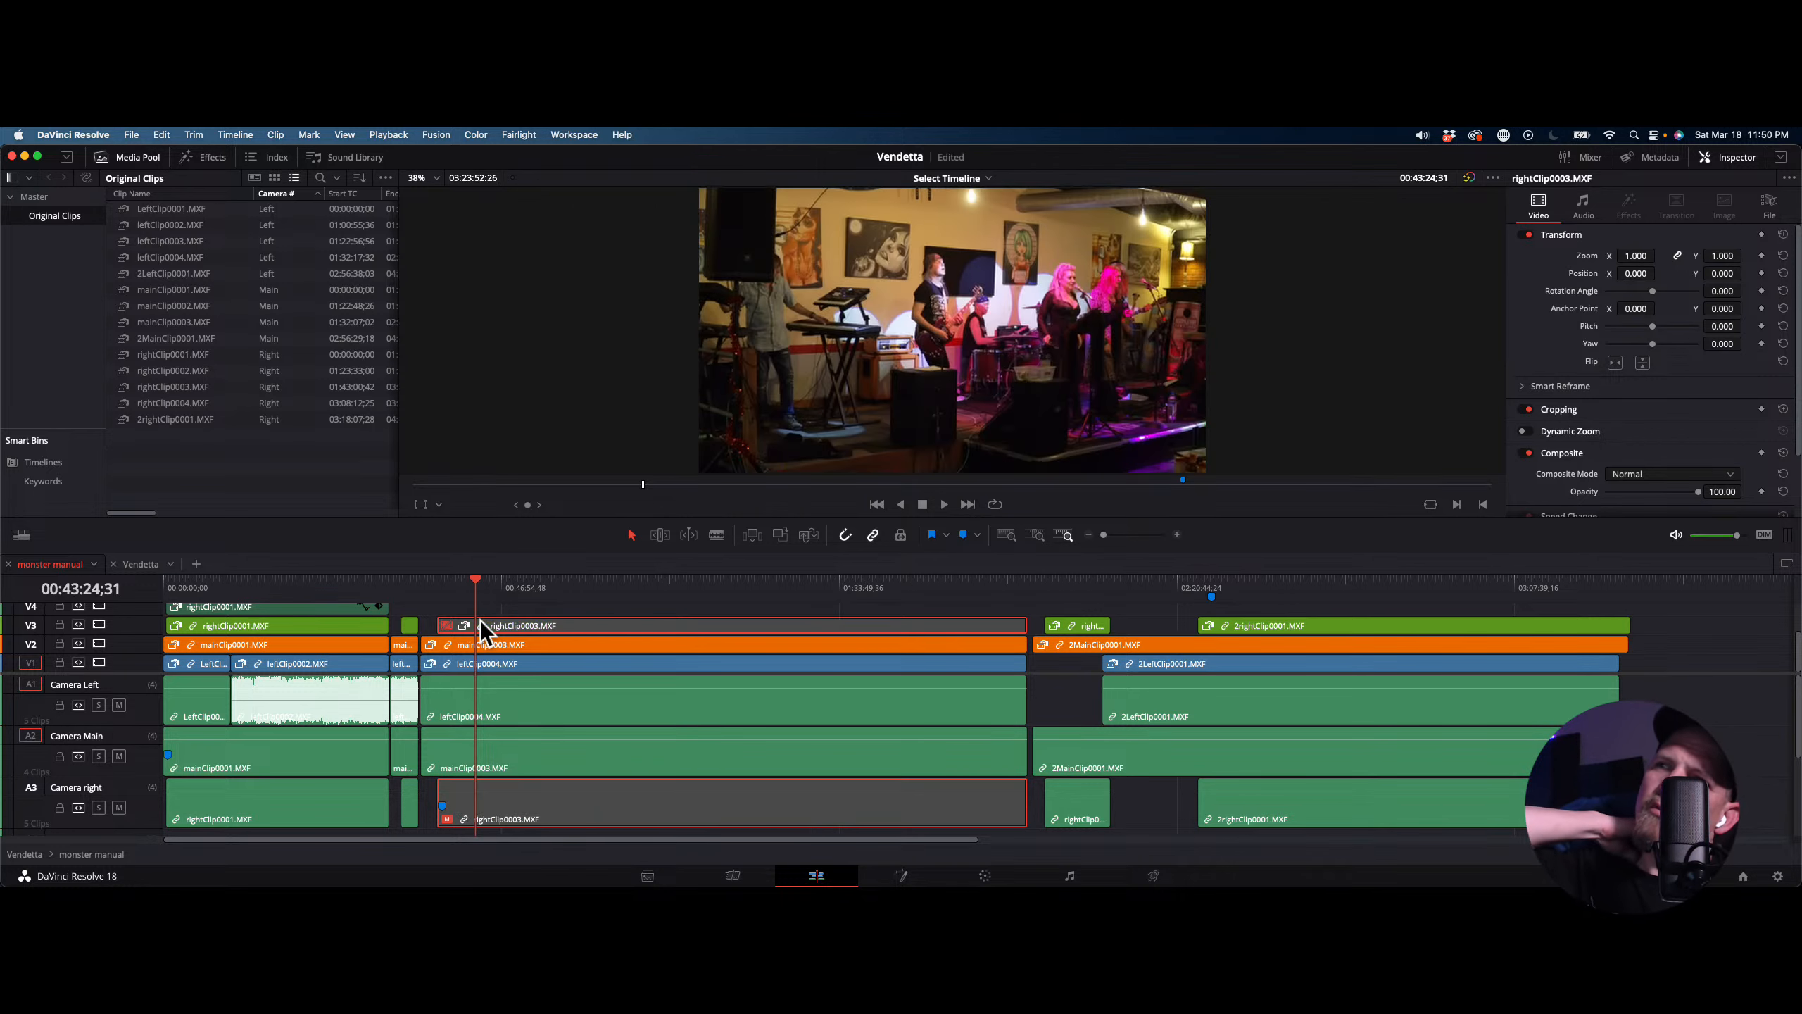
key("d")
key("d")
key("d")
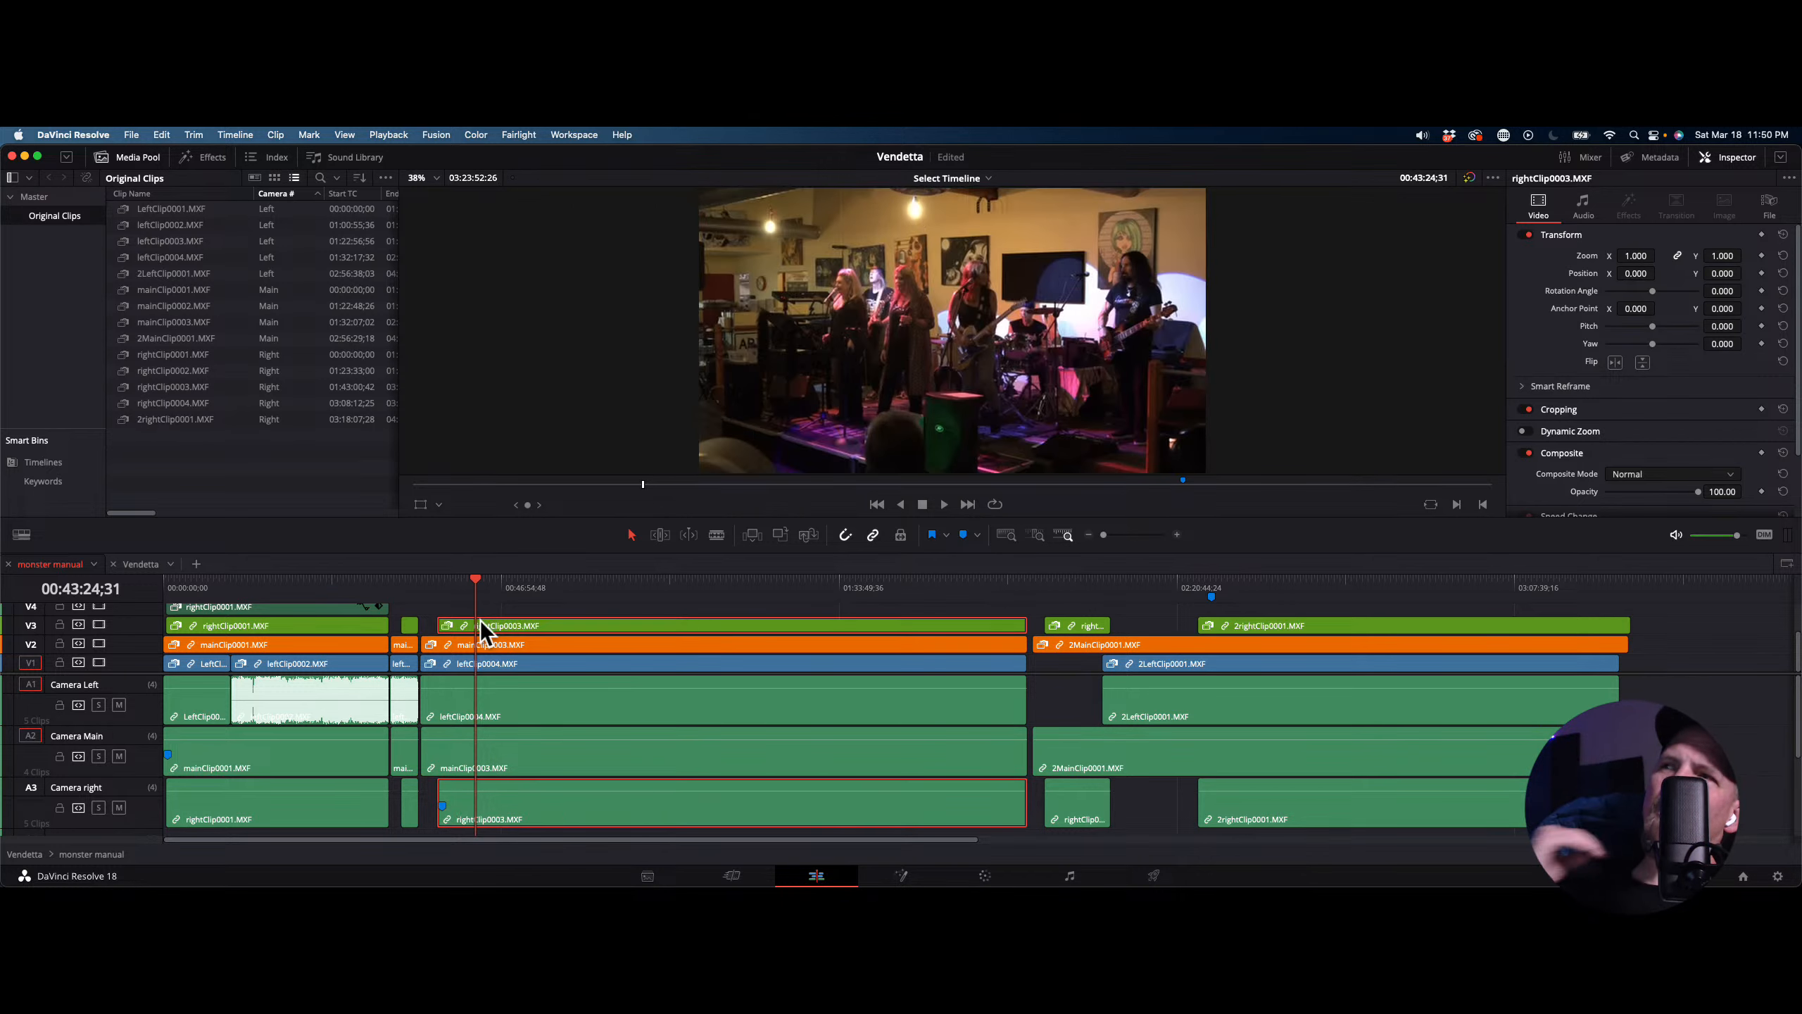
key("d")
key("d")
key("d")
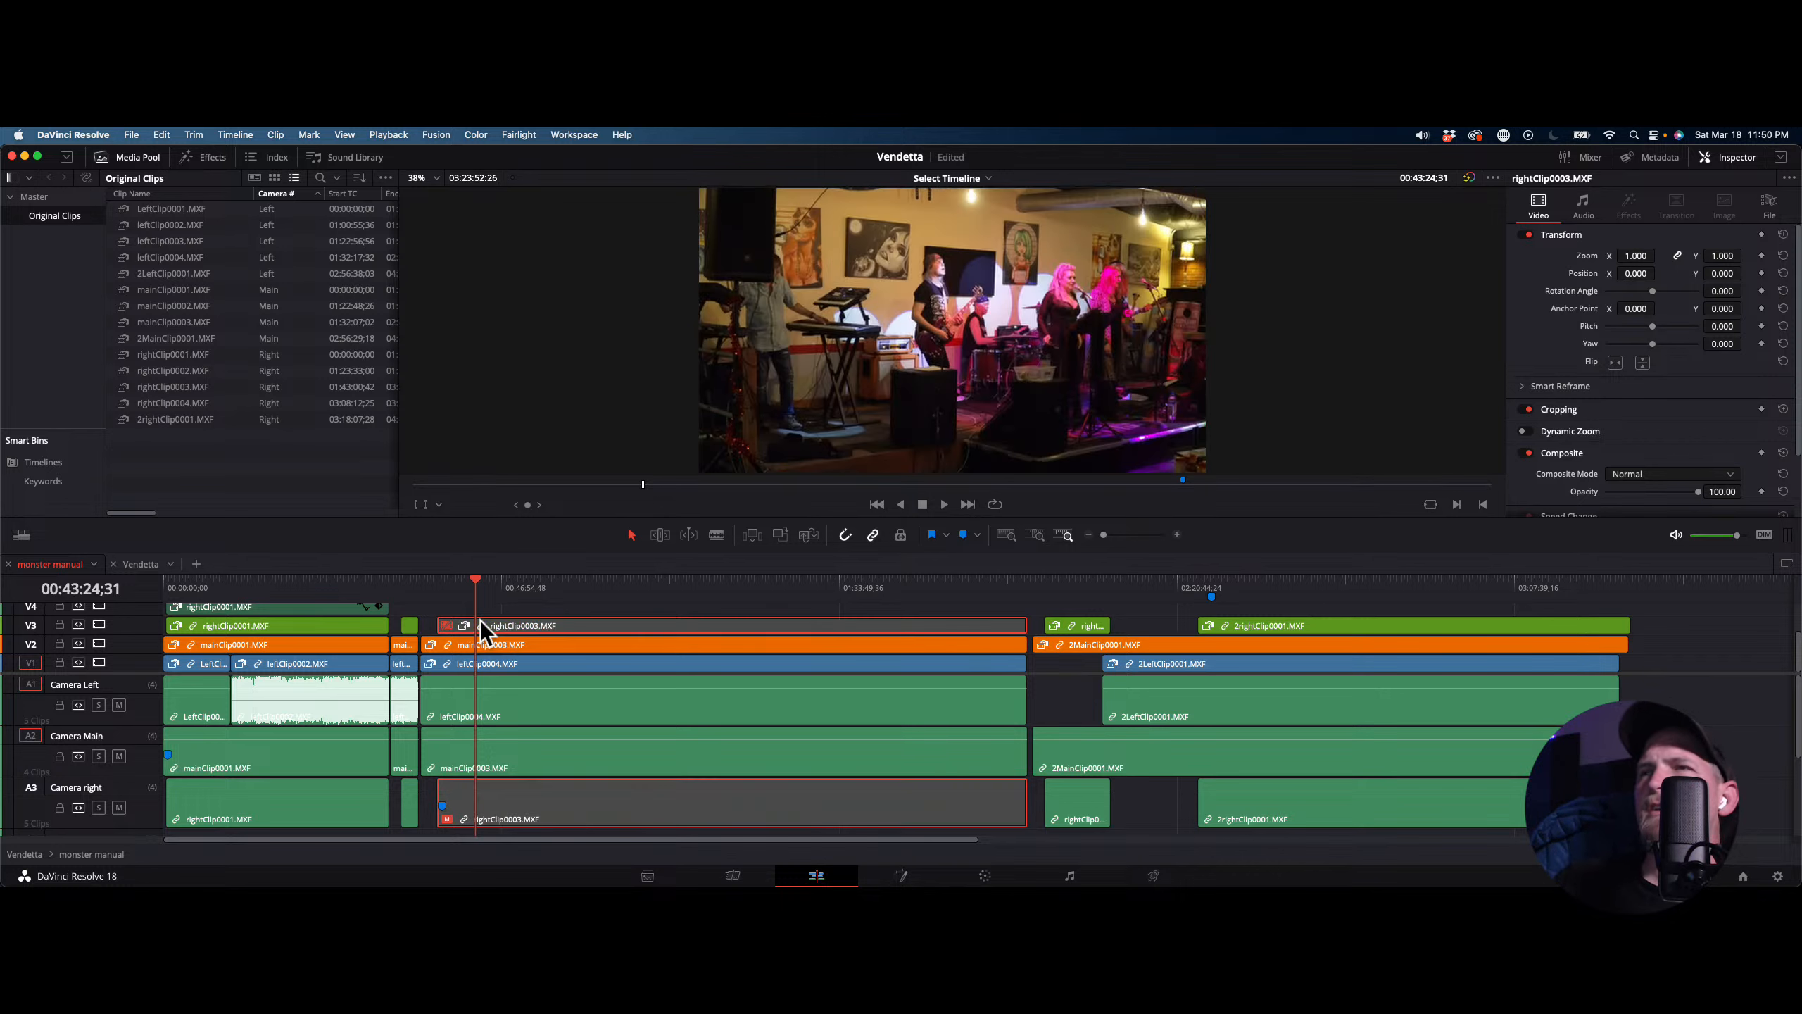
key("d")
key("d")
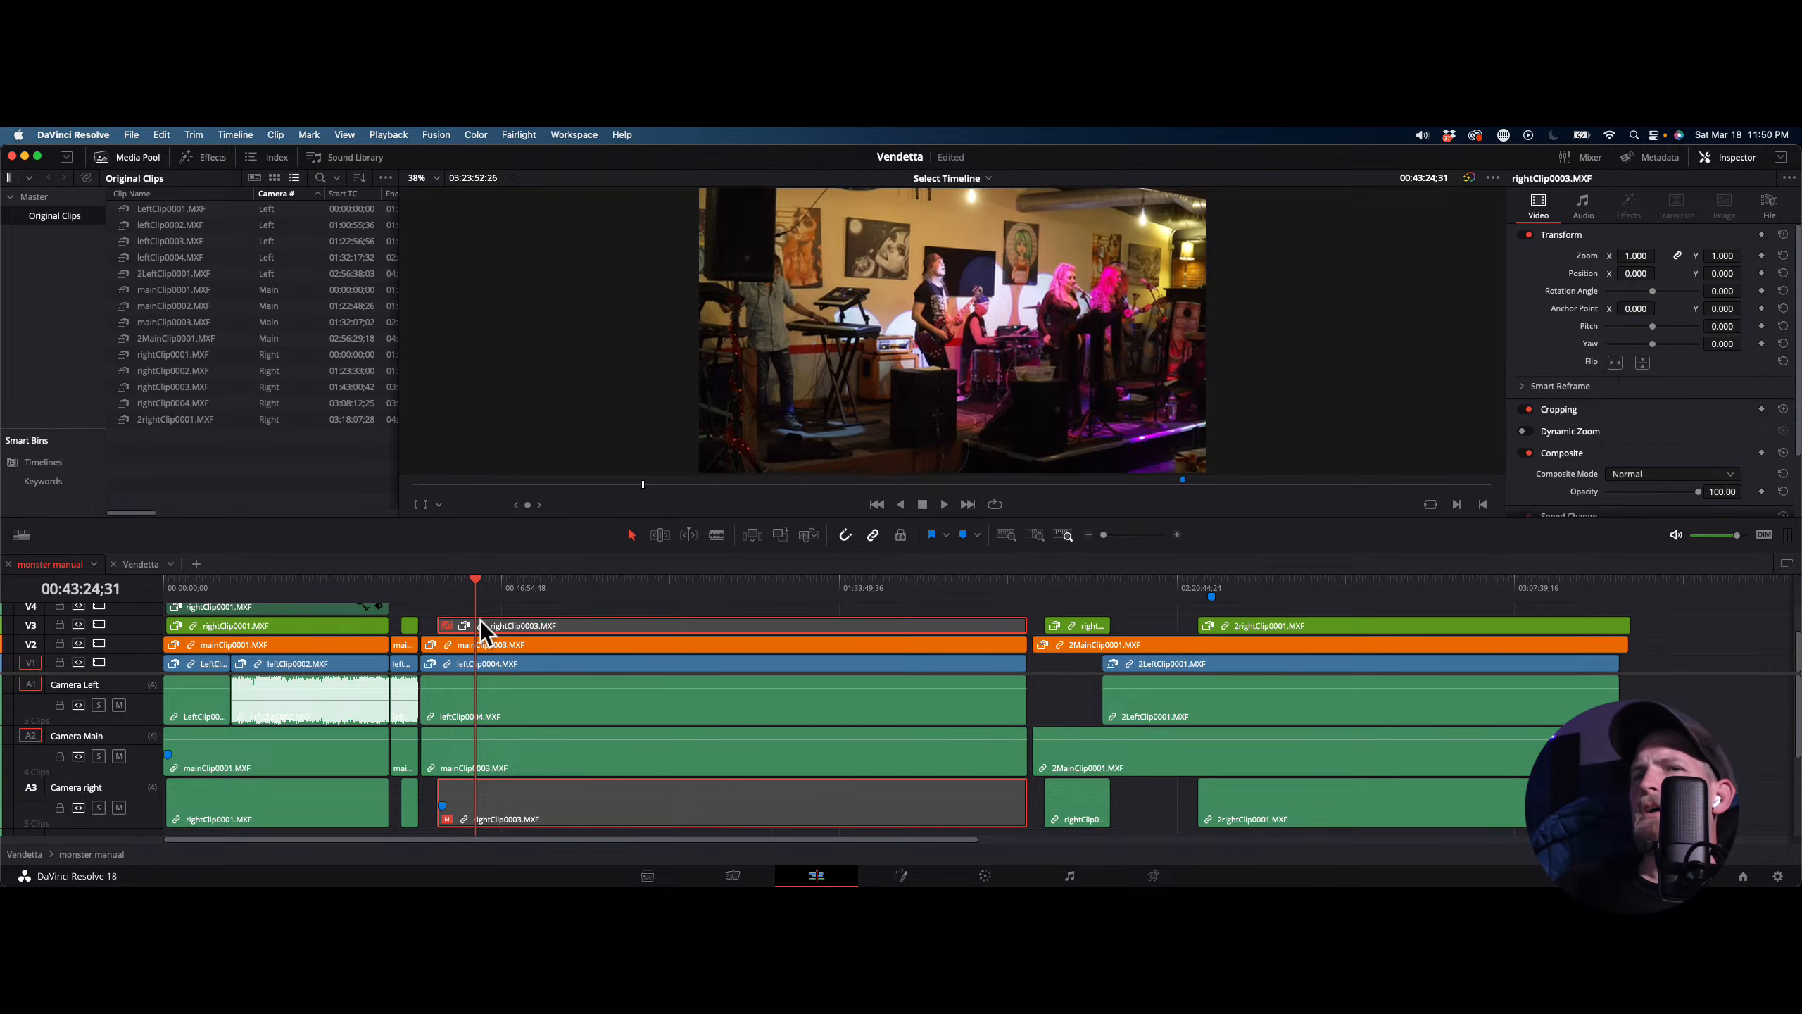
key("d")
key("d")
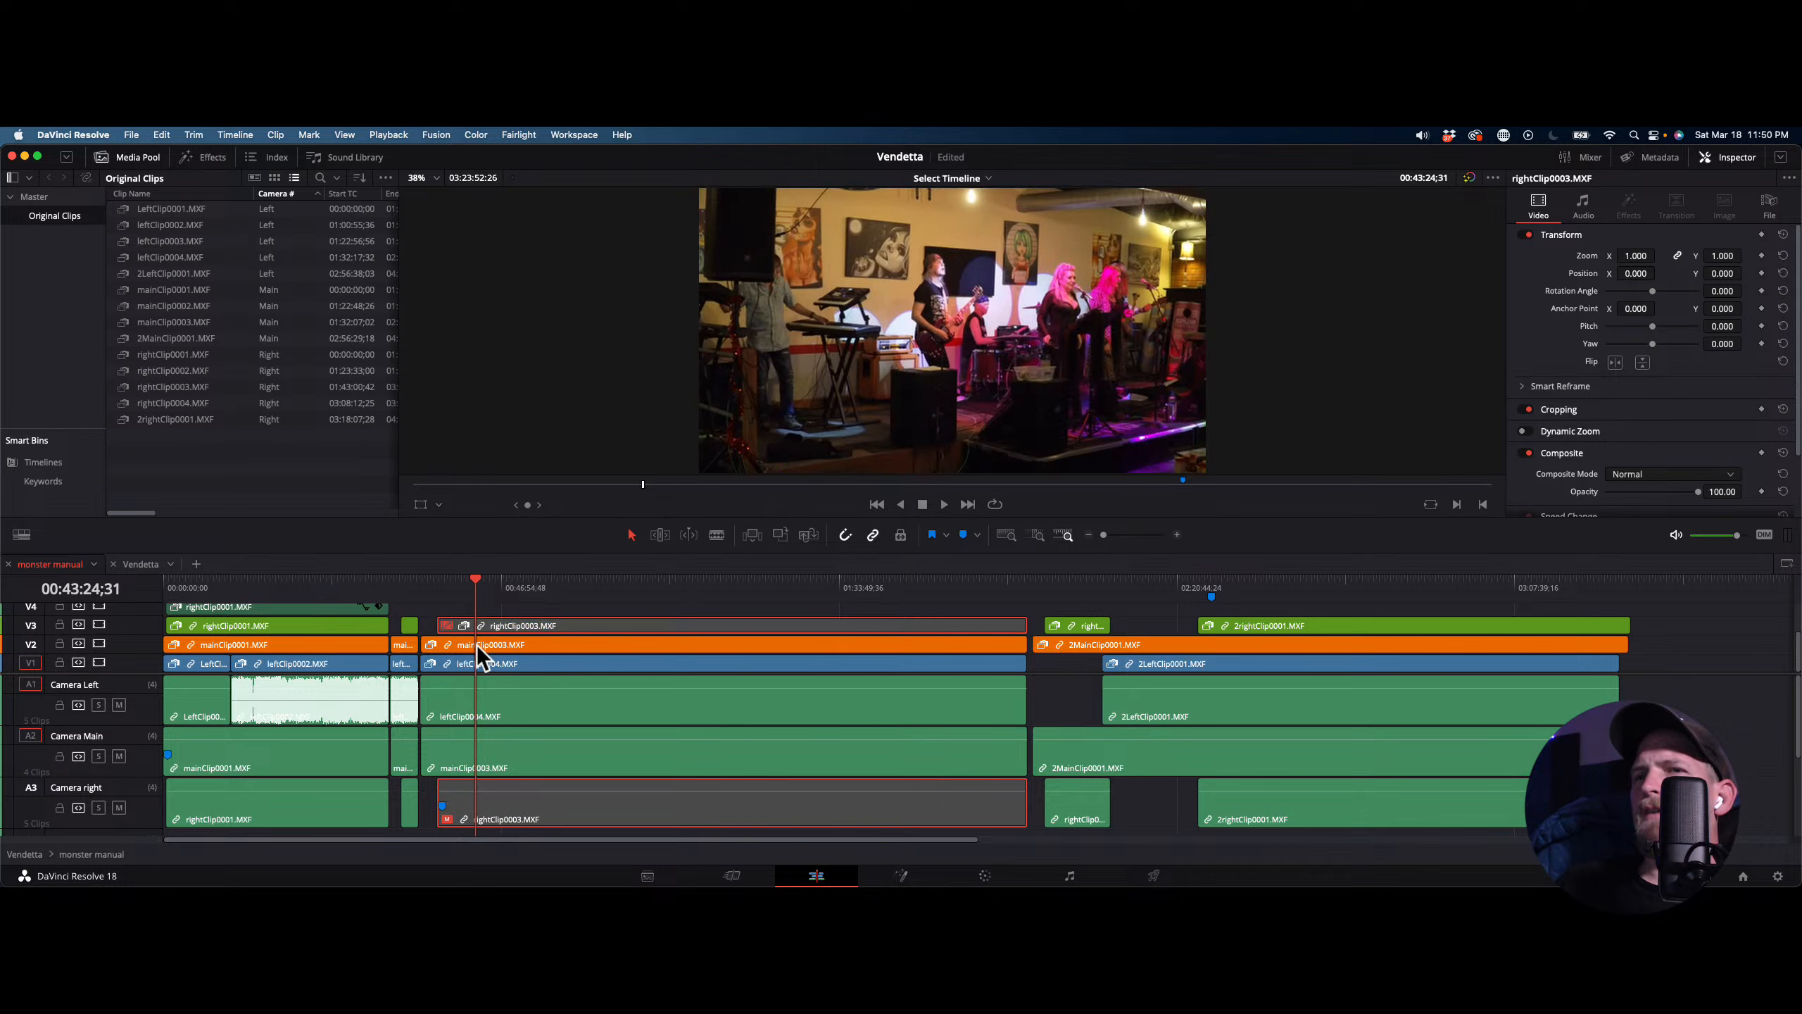
Toggle mainClip0003.MXF off and on to compare it with the left camera clip, and re-enable it and rightClip0003.MXF
left_click(476, 645)
key("d")
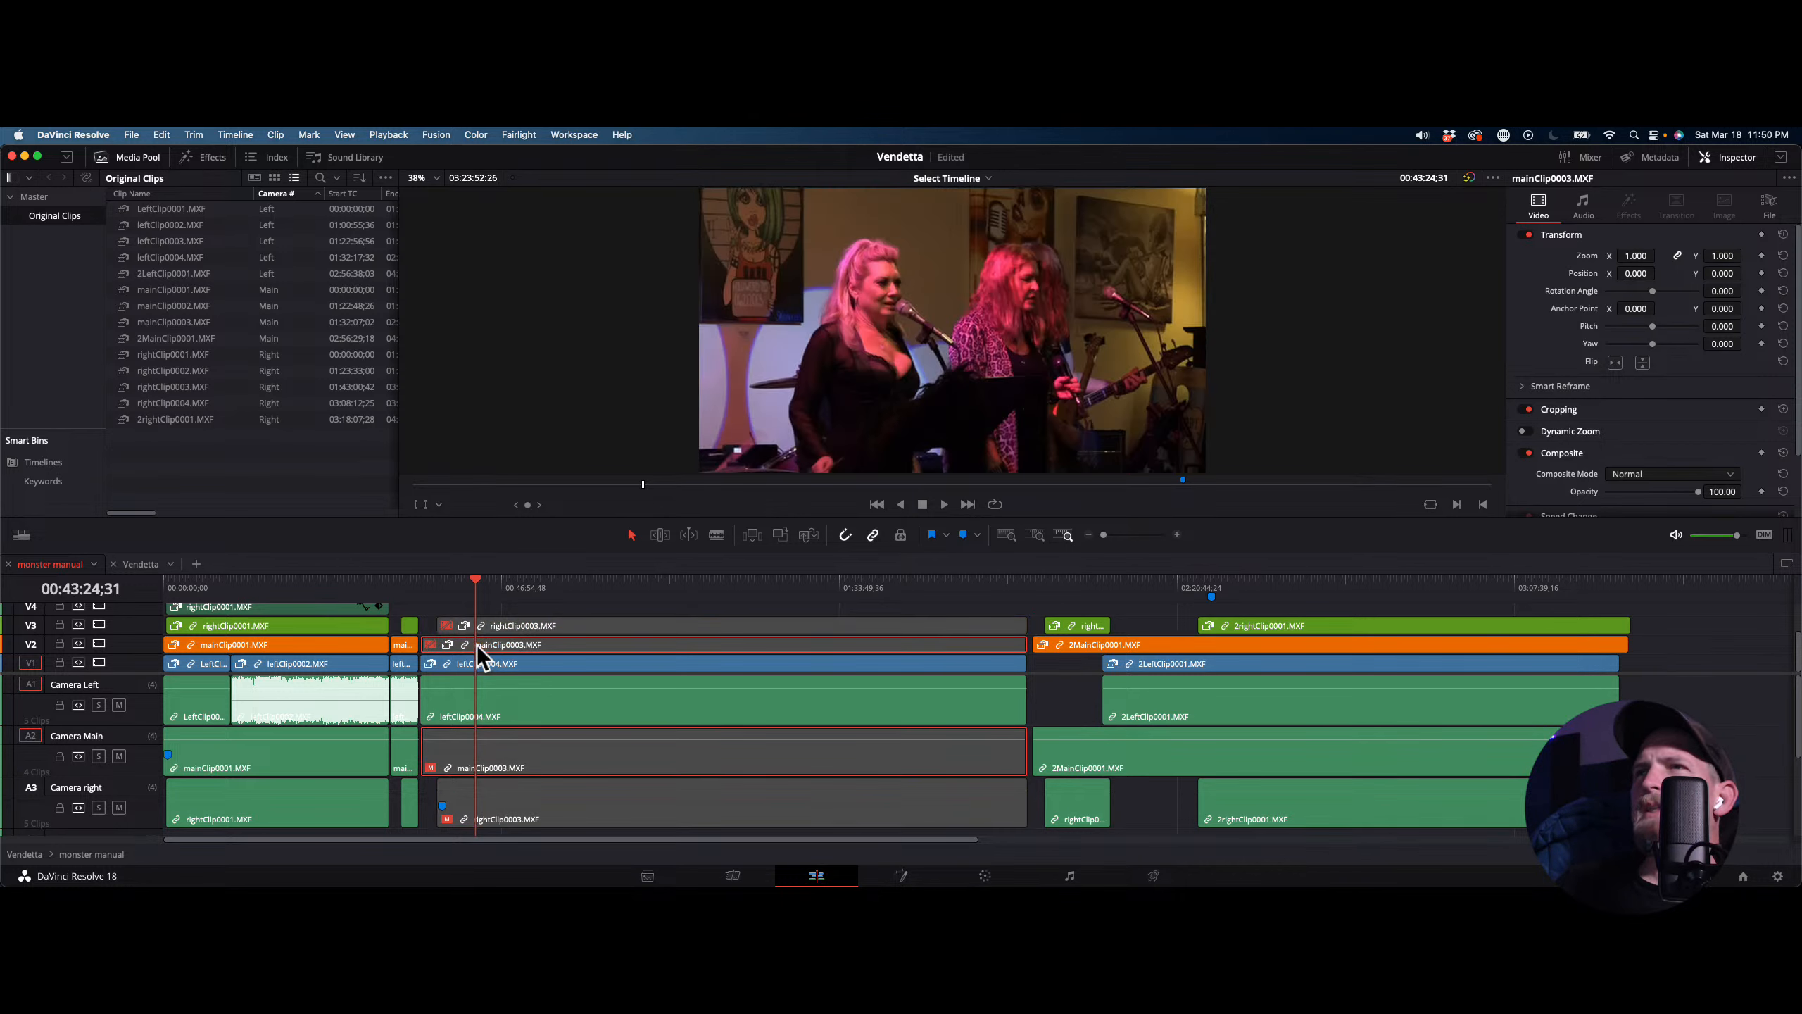
key("d")
key("d")
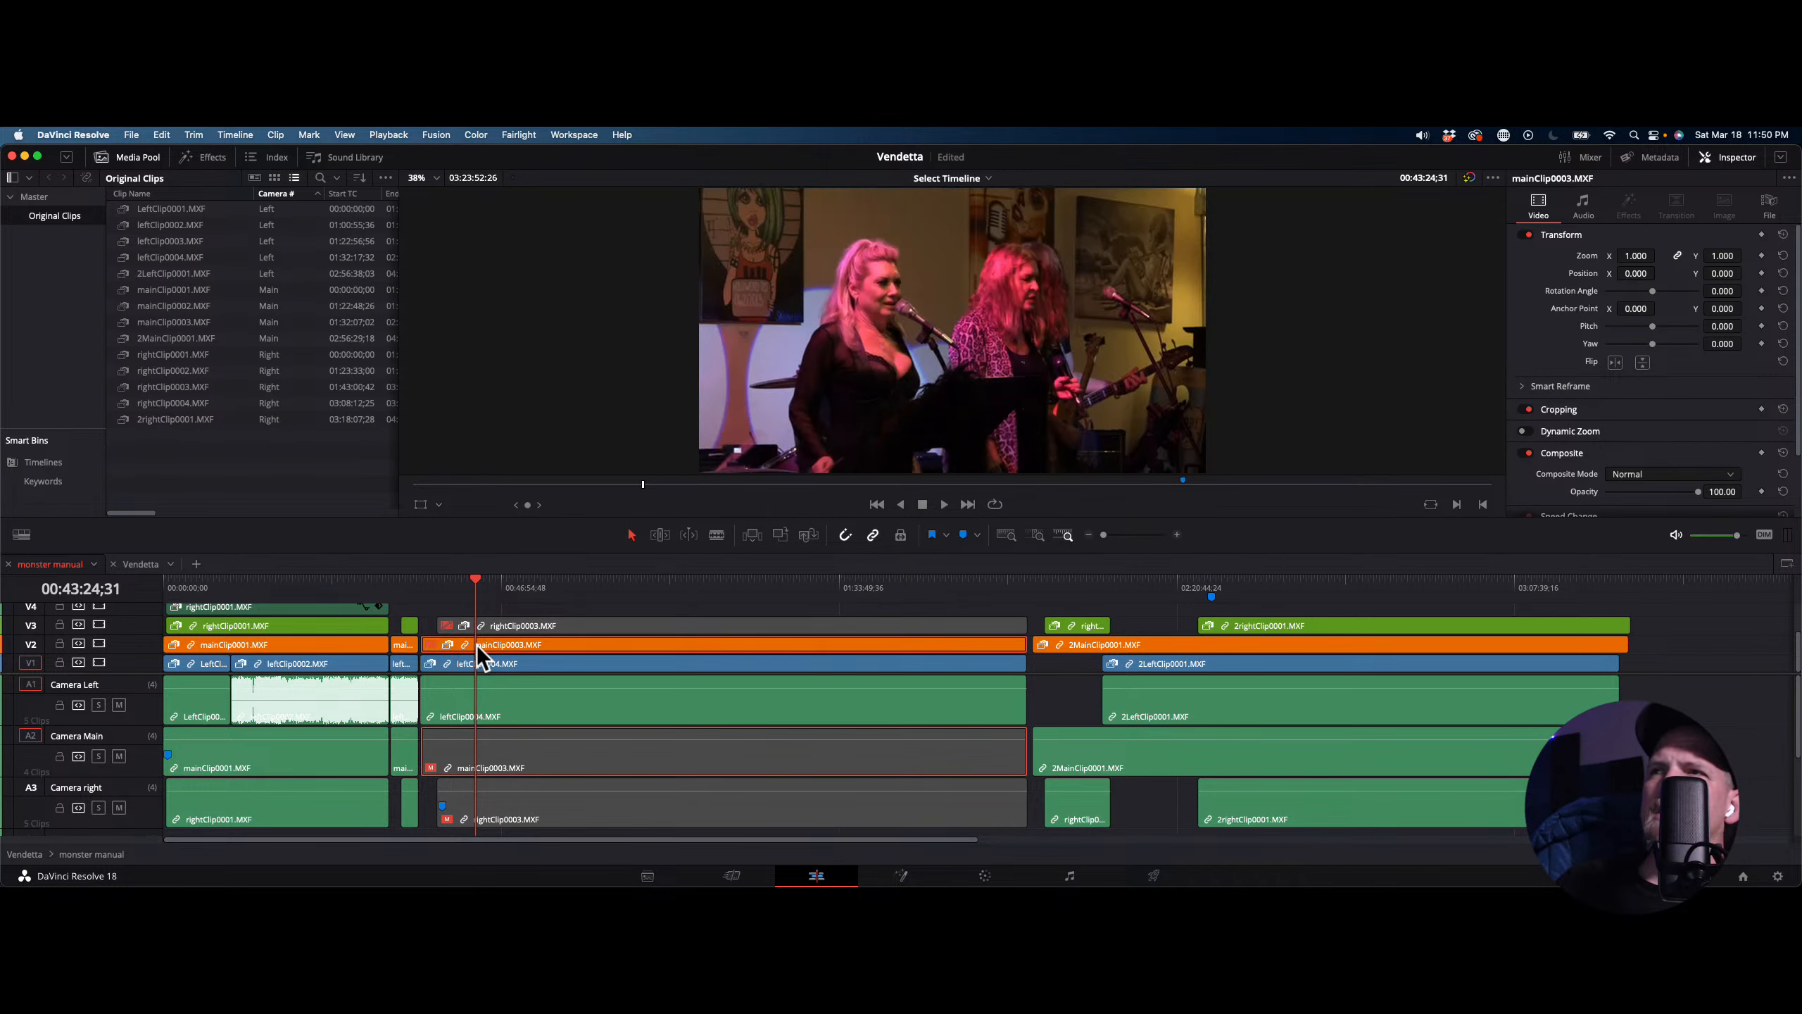
key("d")
key("d")
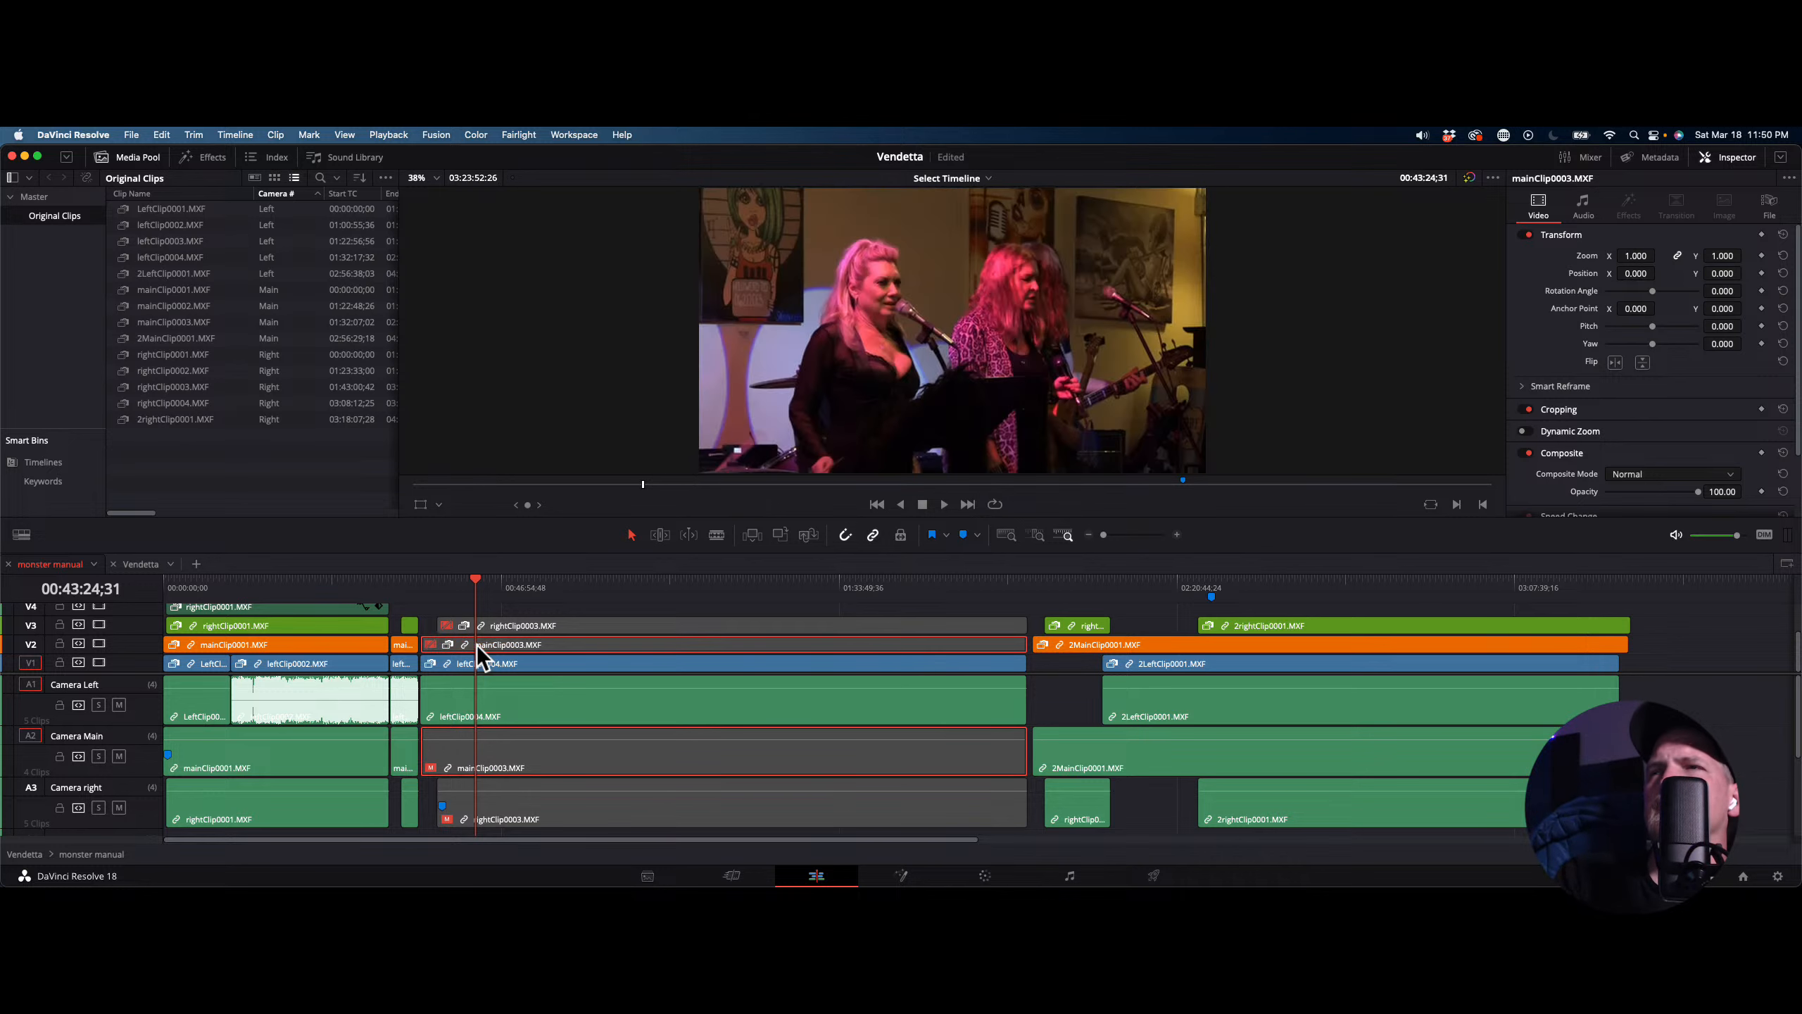
key("d")
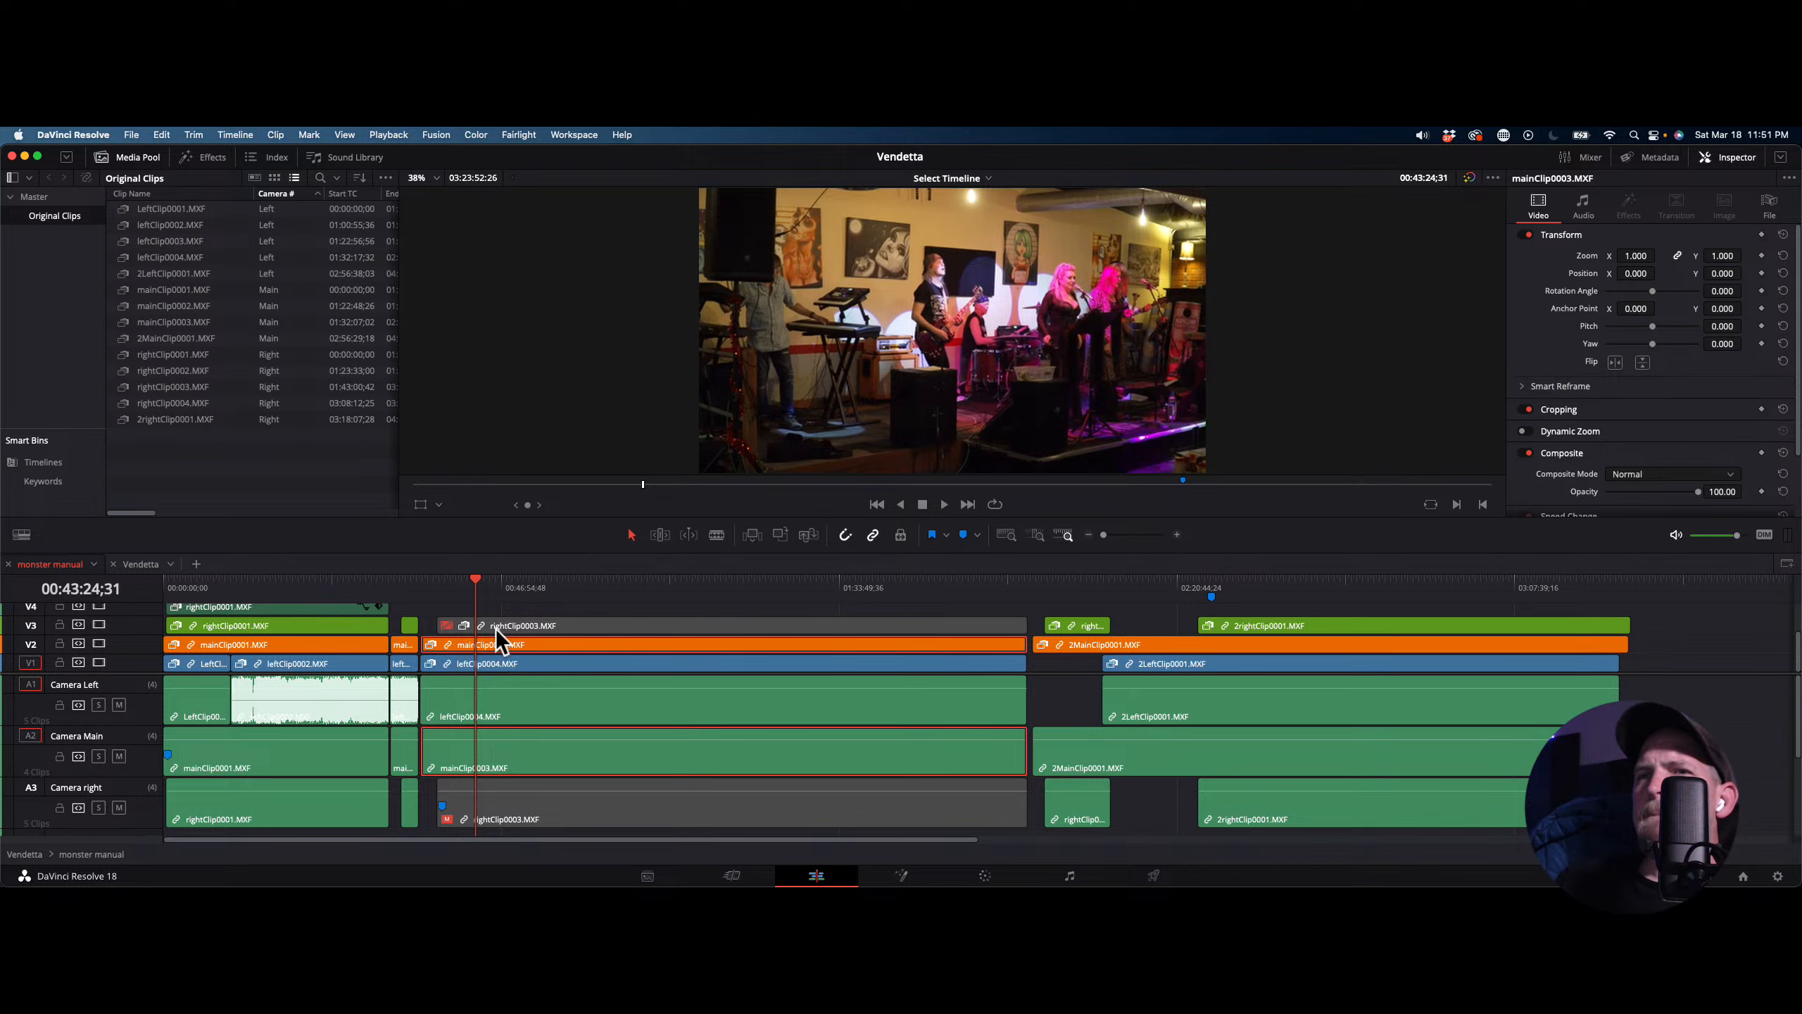
left_click(498, 624)
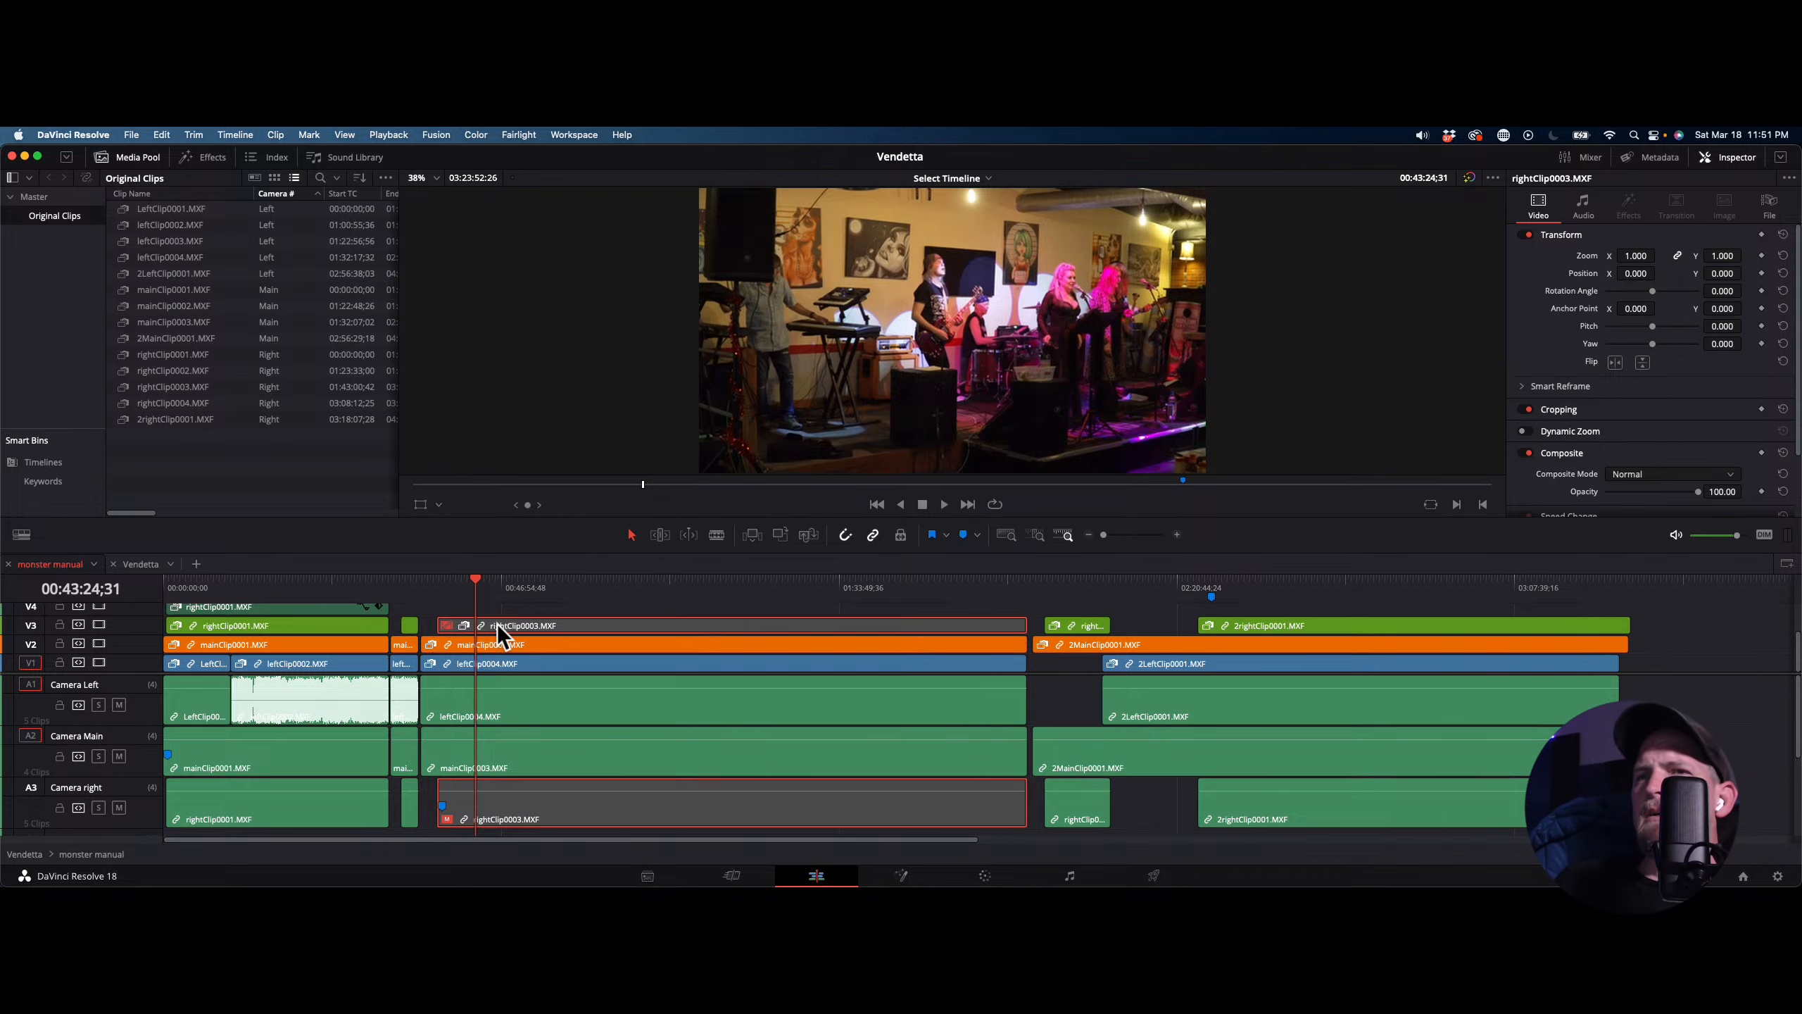
key("d")
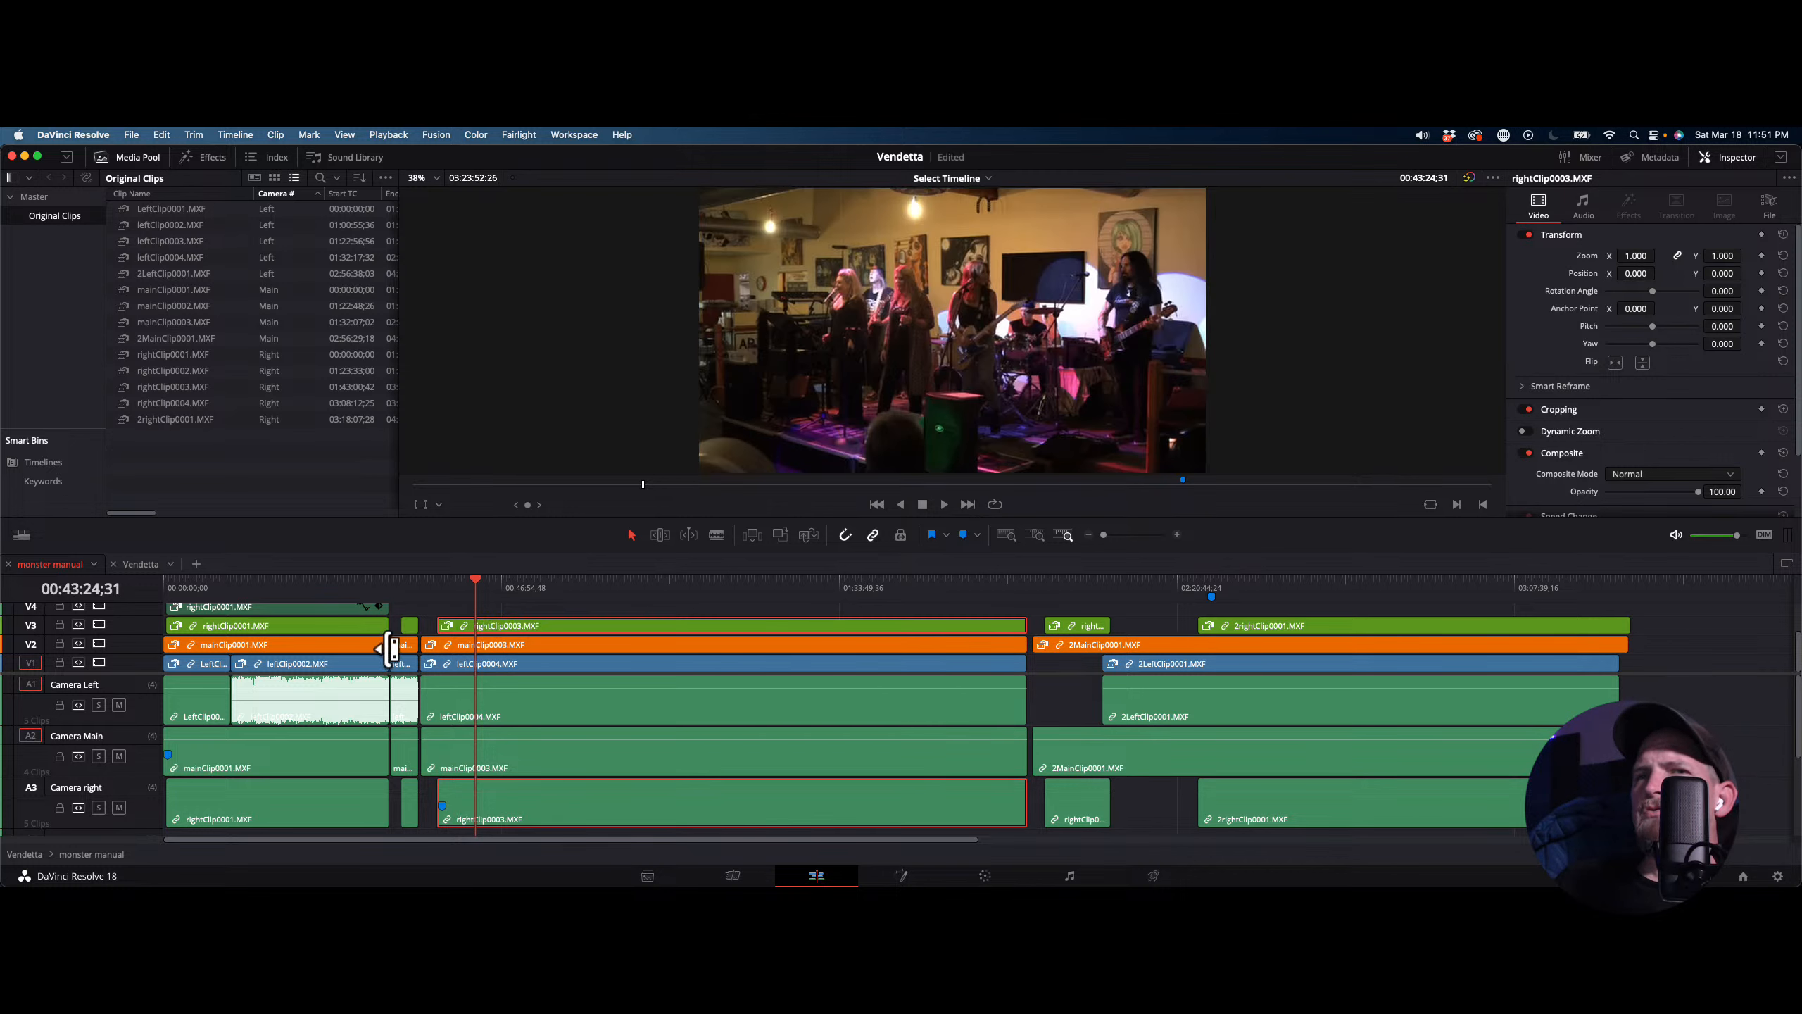
Resize the video track area to show tracks V1 to V6, and place the playhead at 00:16:31;22
scroll(320, 623, "up", 3)
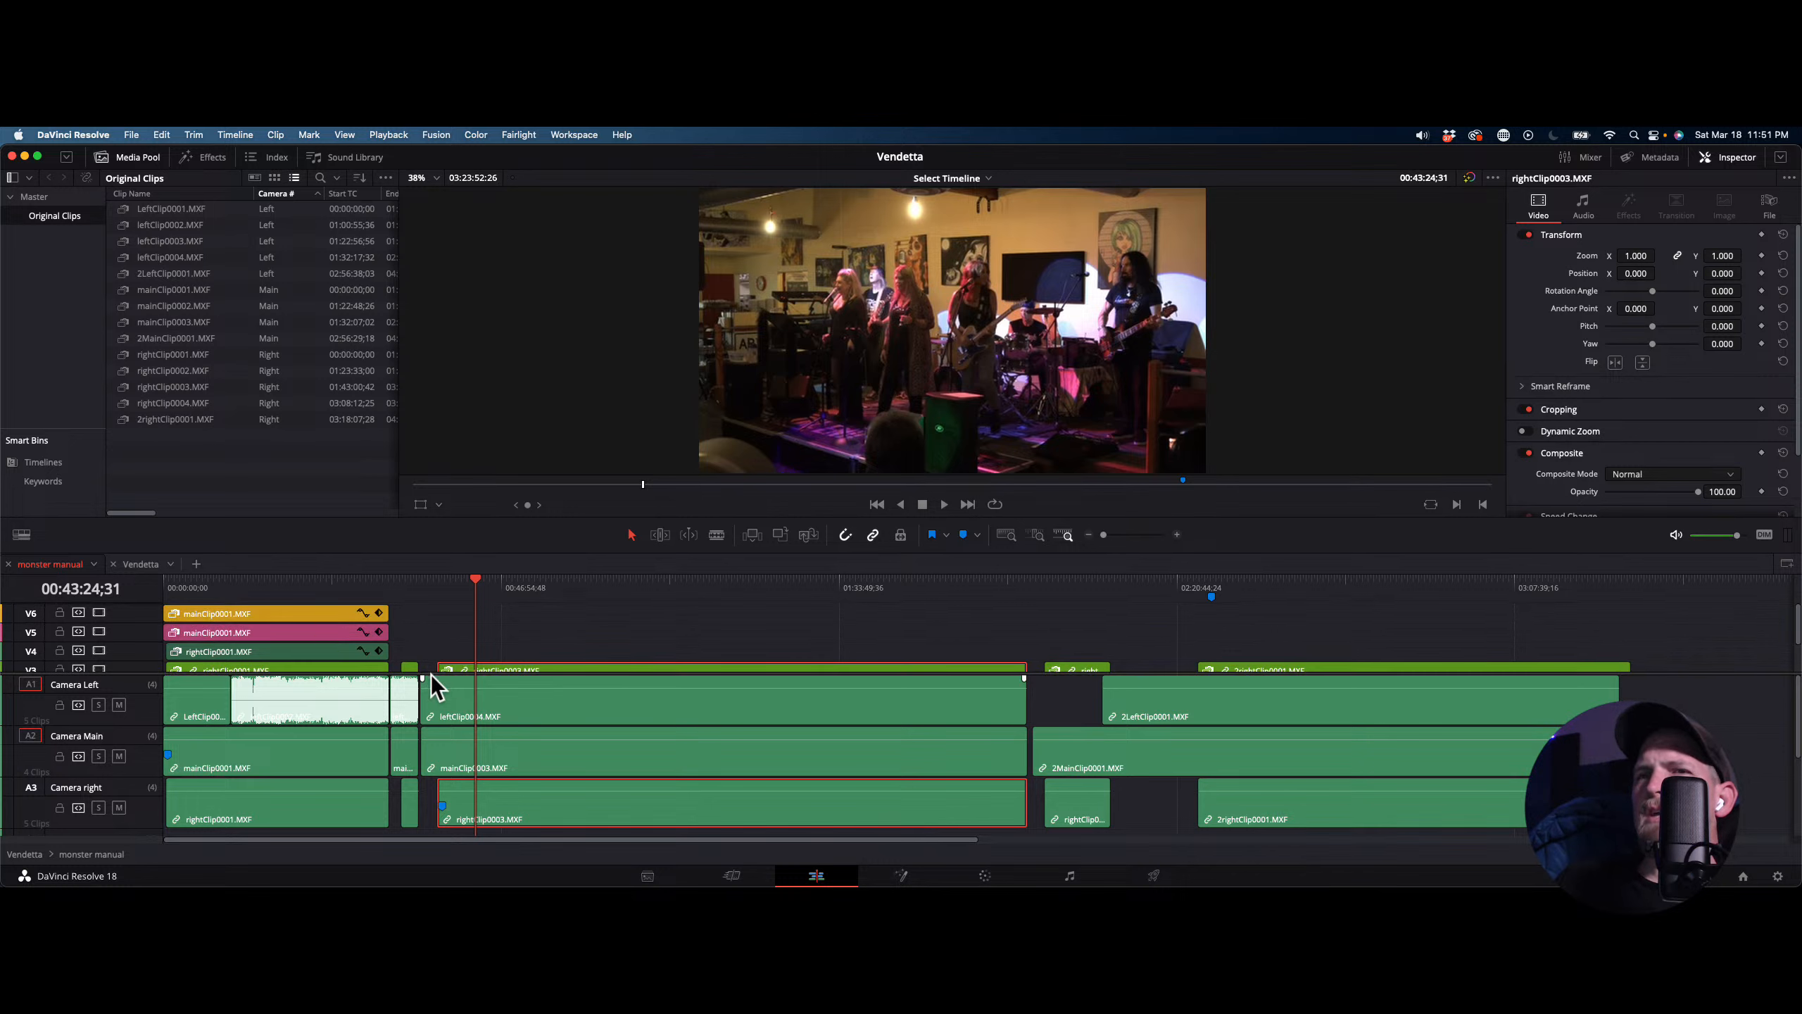
left_click_drag(431, 674, 428, 705)
left_click(282, 578)
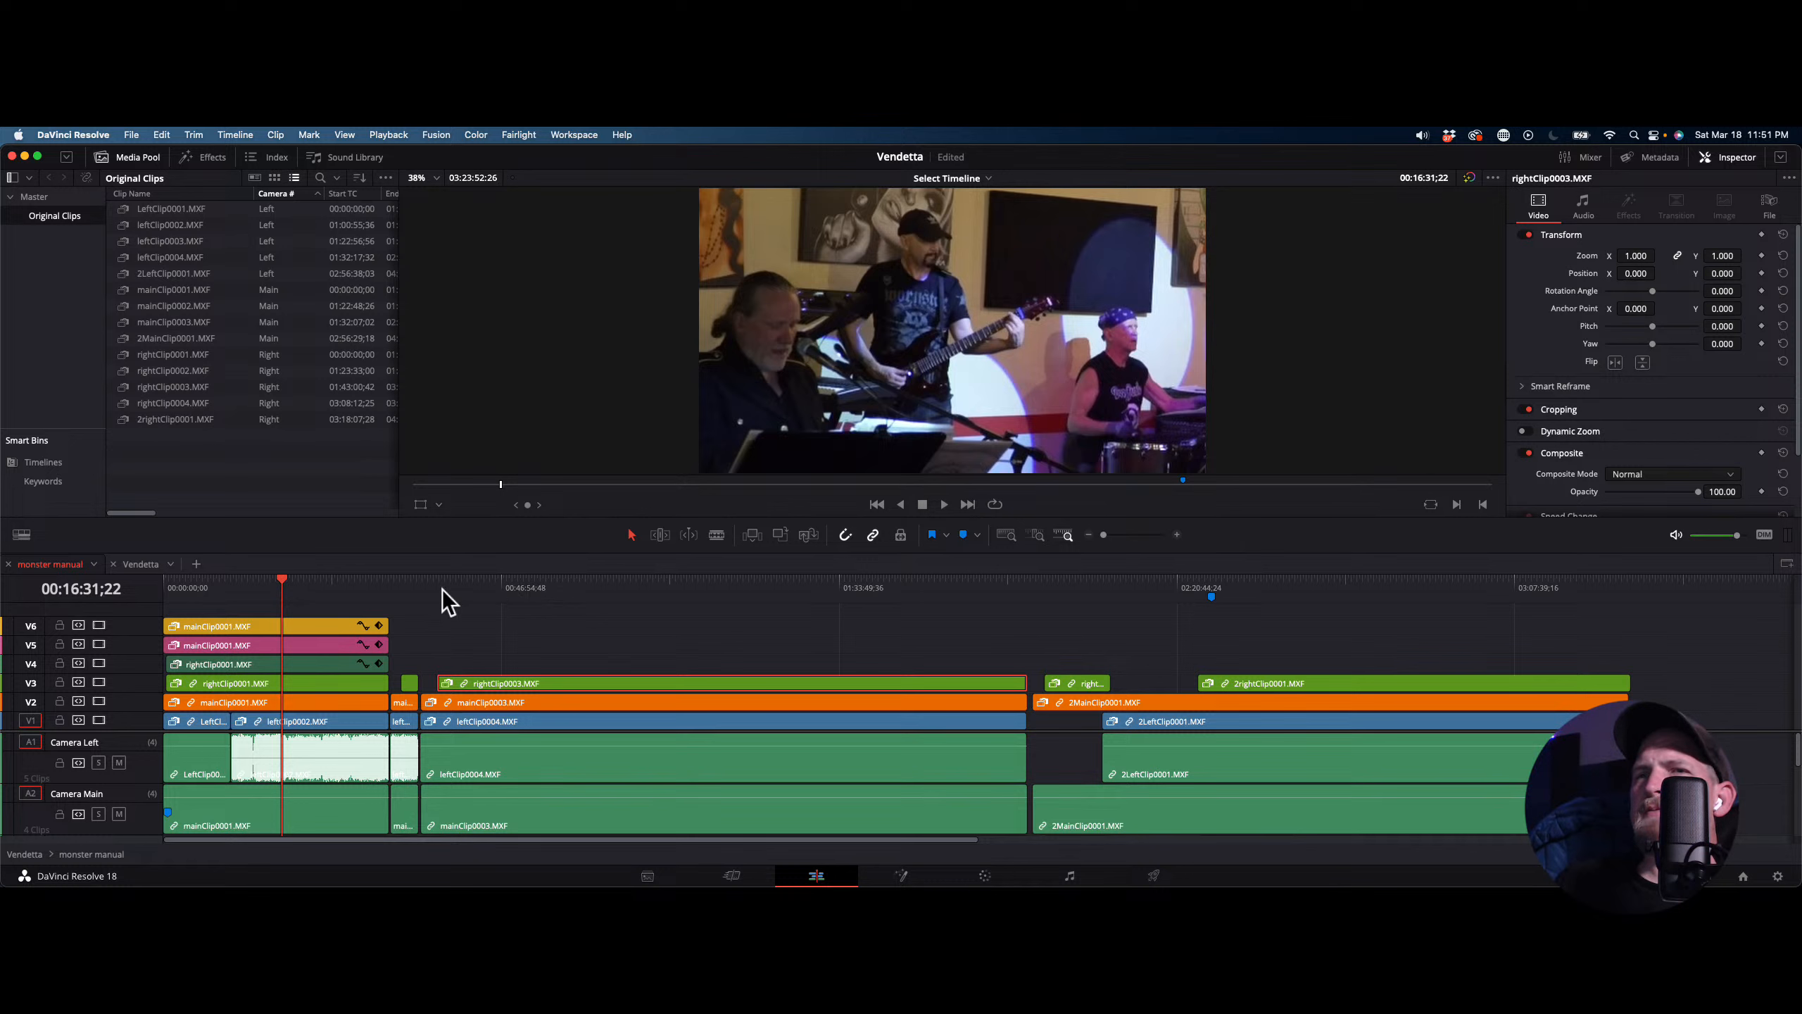
Compare the picture between the section around 00:22:00 and the section around 00:45:00 to 00:49:40, ending at 00:22:58;28
left_click(492, 586)
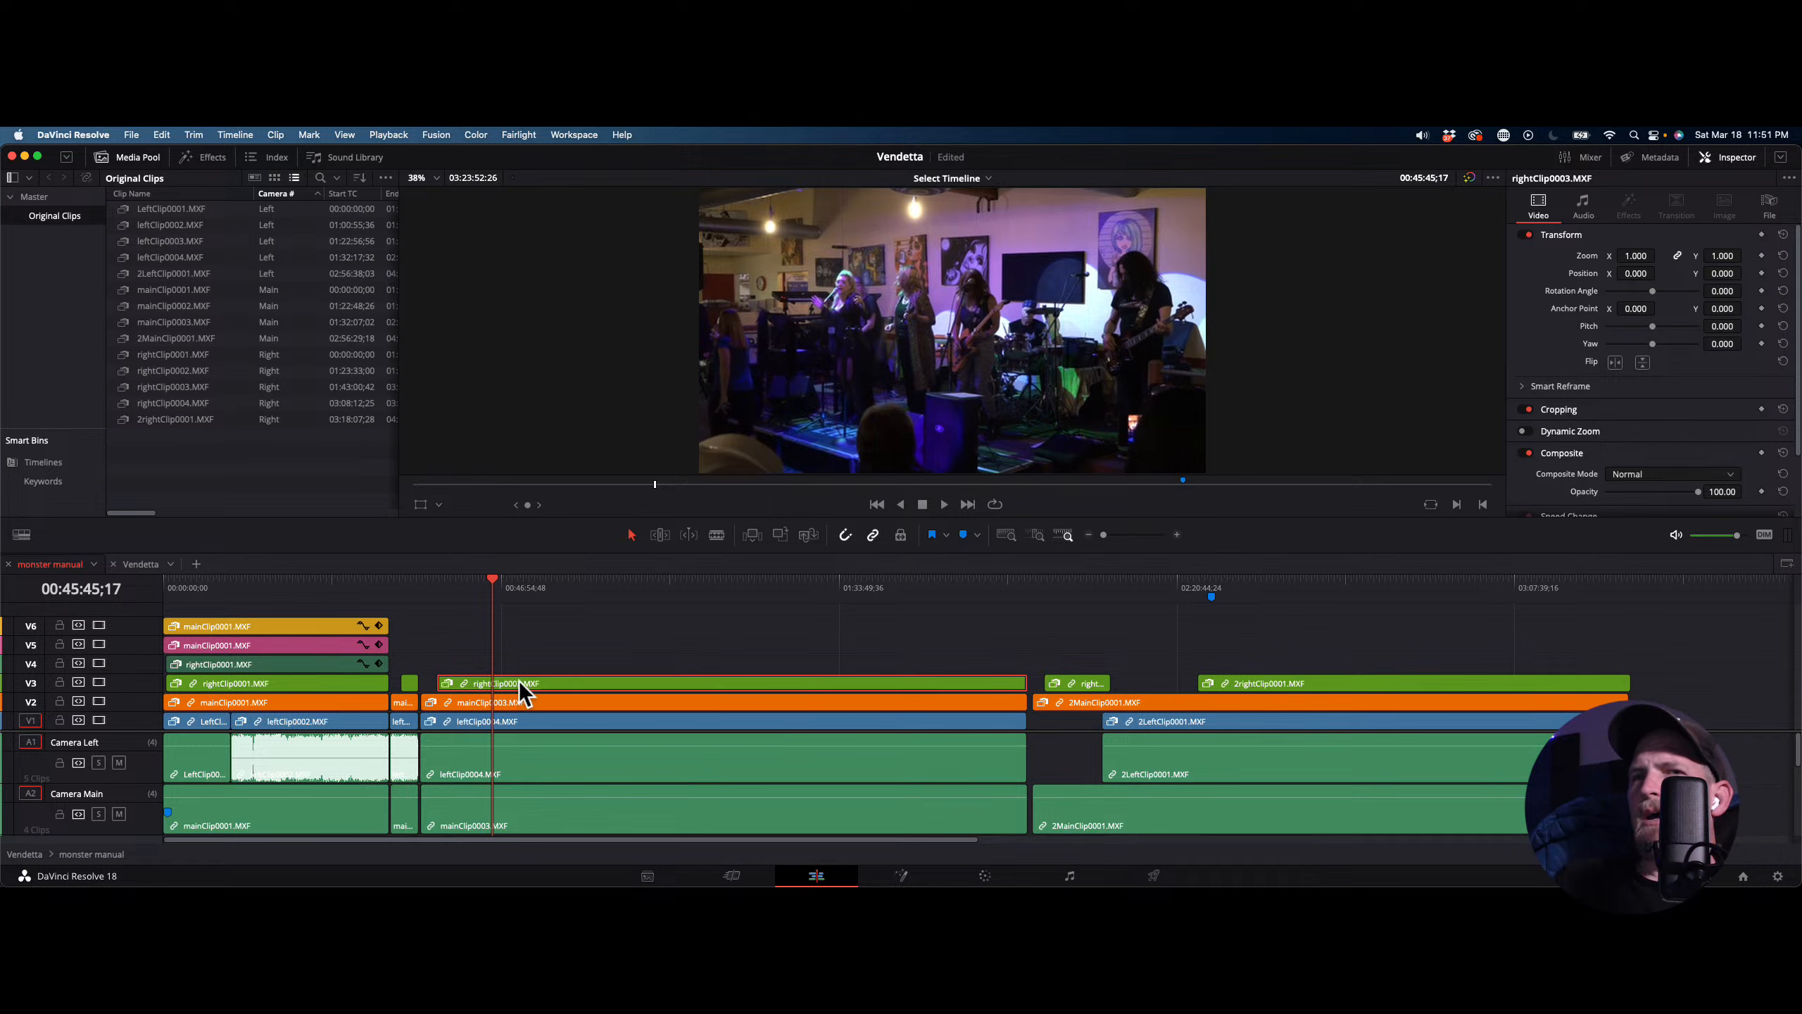
mouse_move(498, 587)
left_mouse_down()
mouse_move(468, 587)
mouse_move(487, 585)
left_mouse_up()
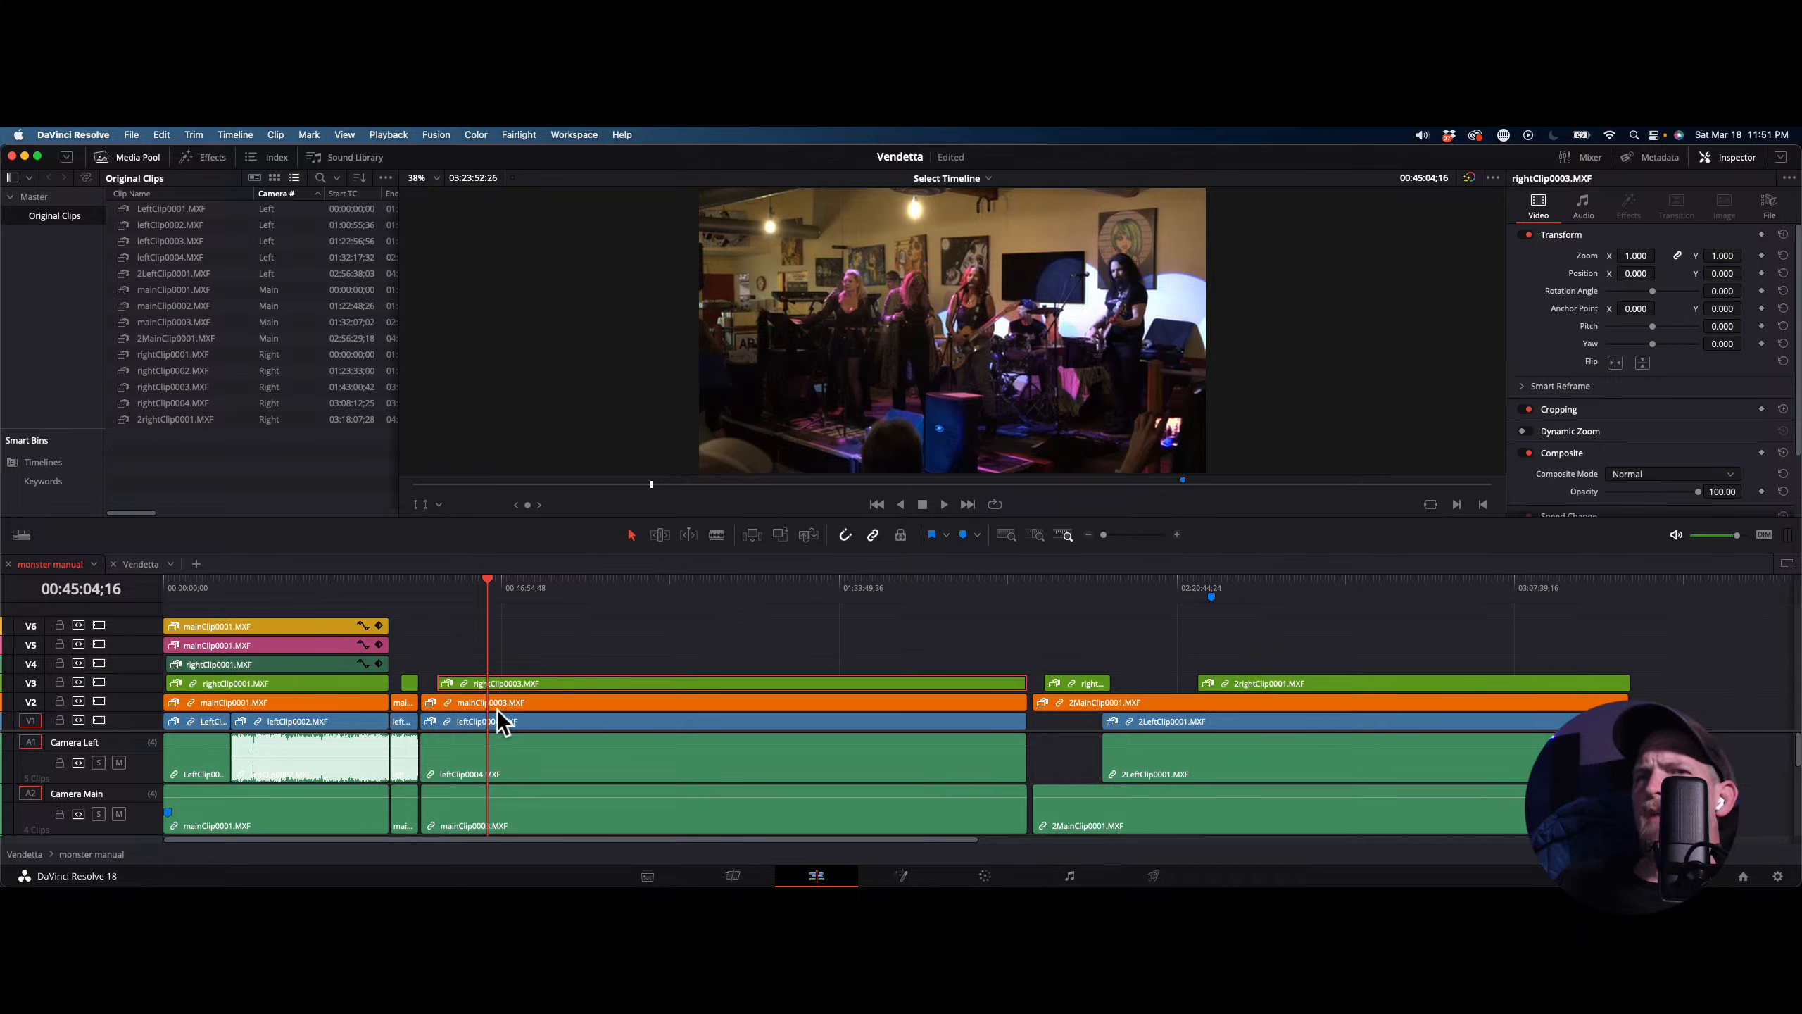
left_click(321, 584)
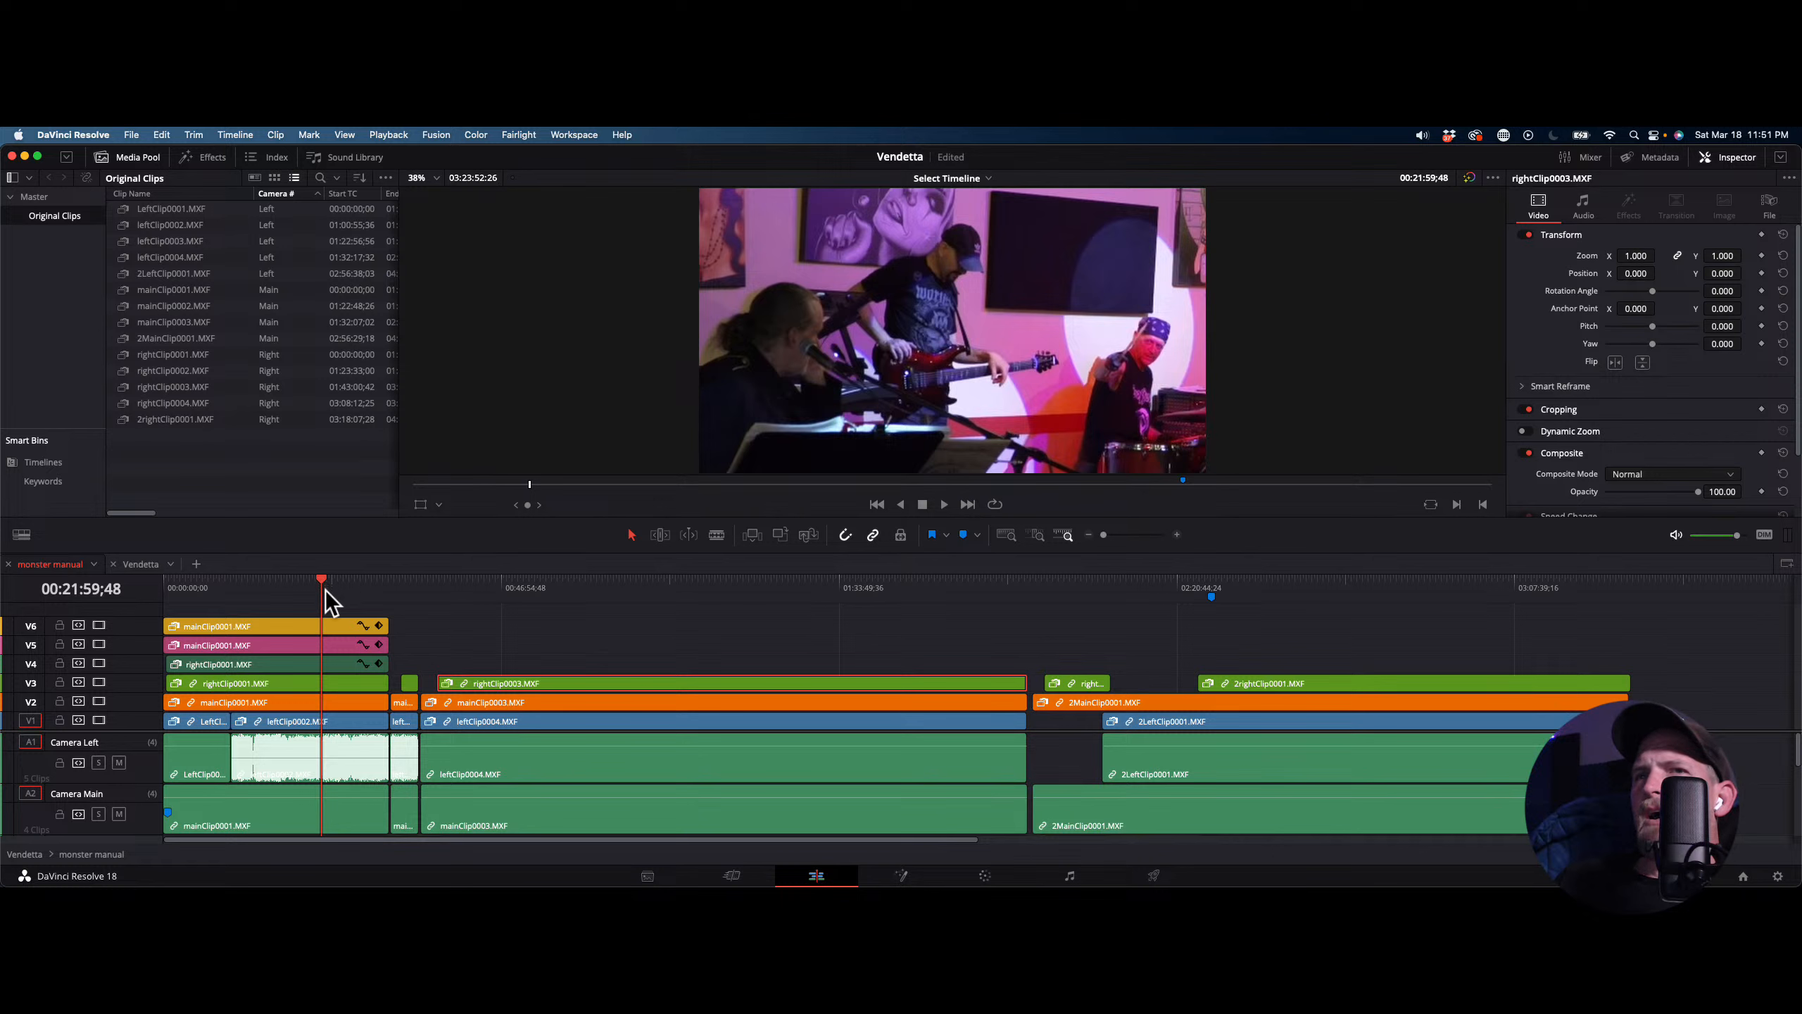
left_click(519, 587)
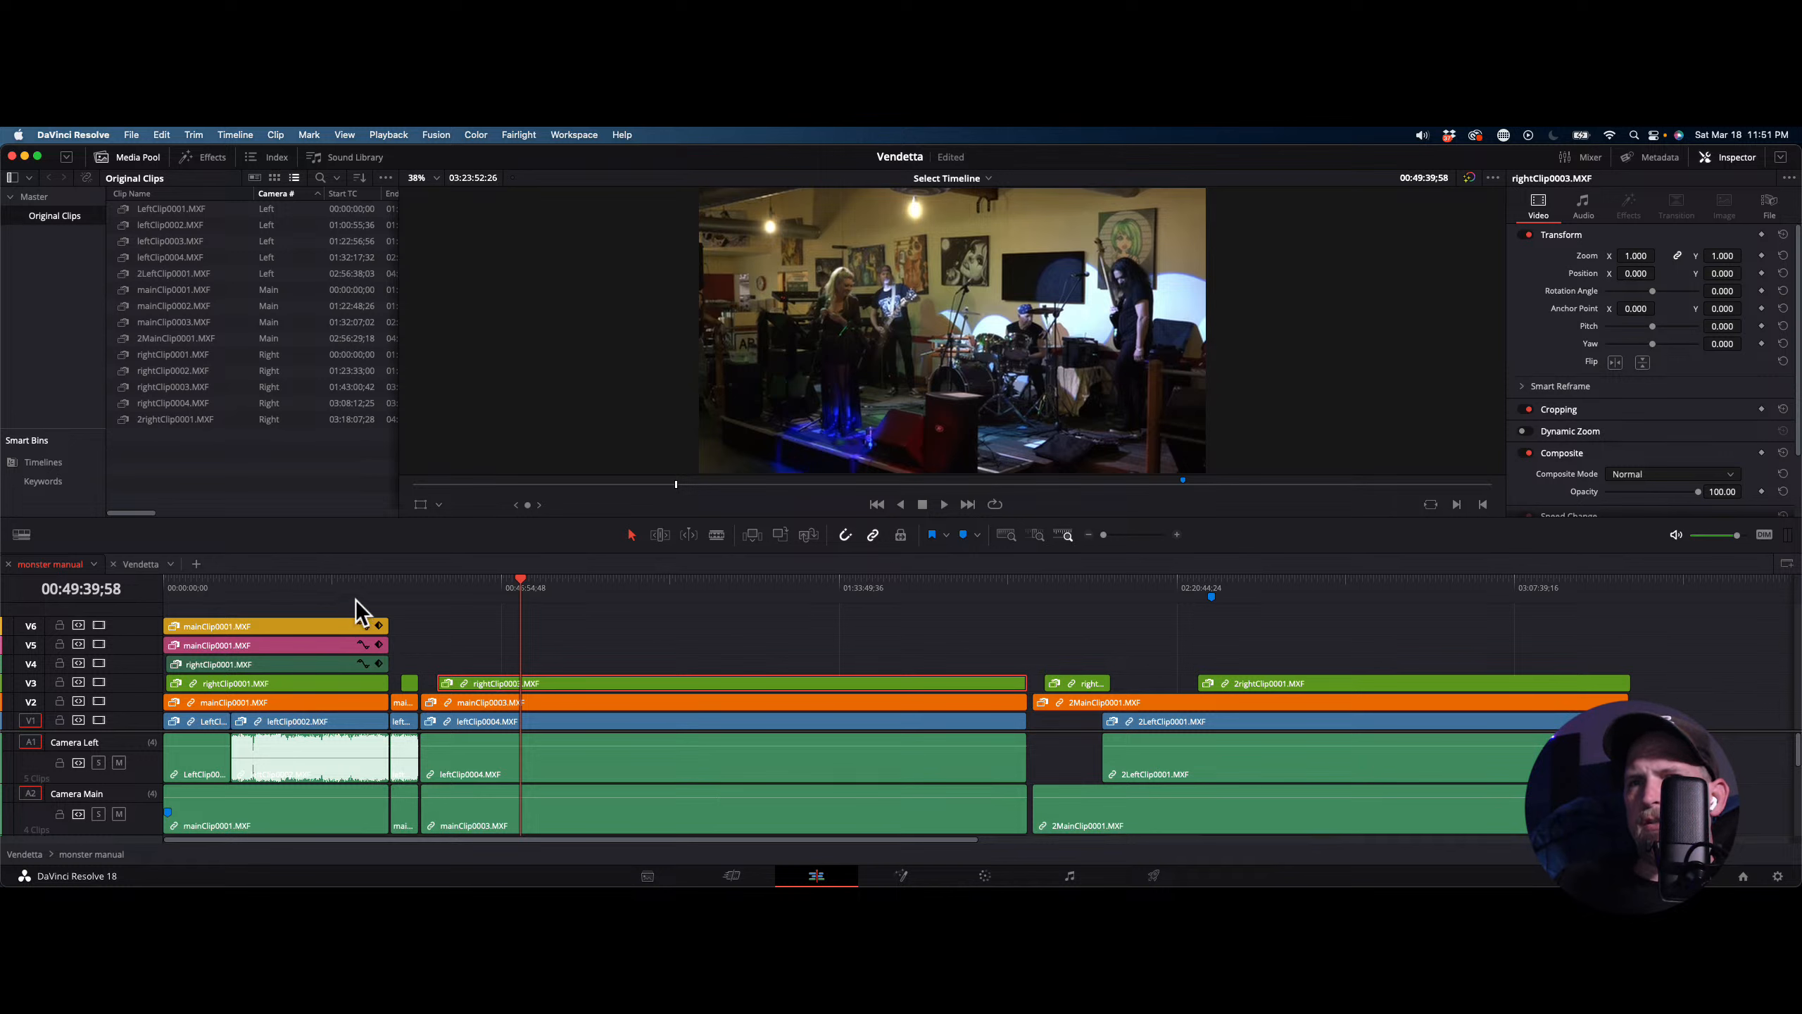
left_click(328, 575)
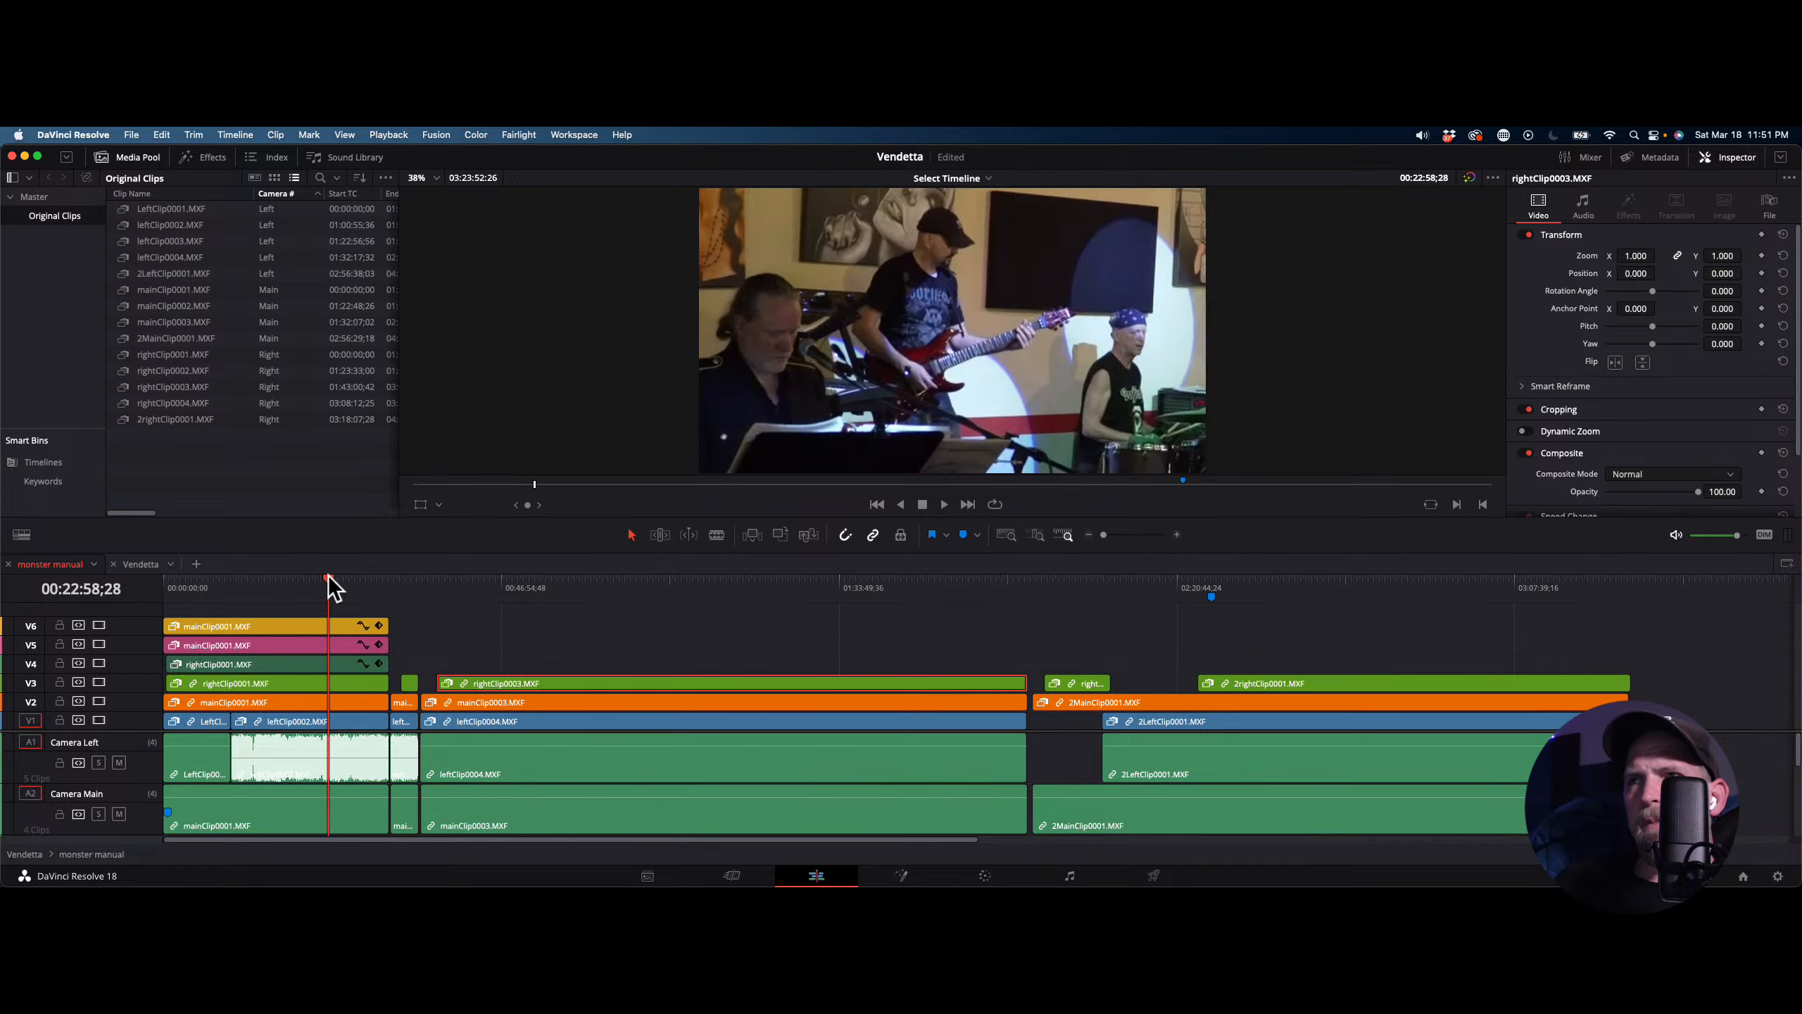
Inspect the transform settings of mainClip0001.MXF on V6 against the original mainClip0001.MXF on V2
left_click(325, 621)
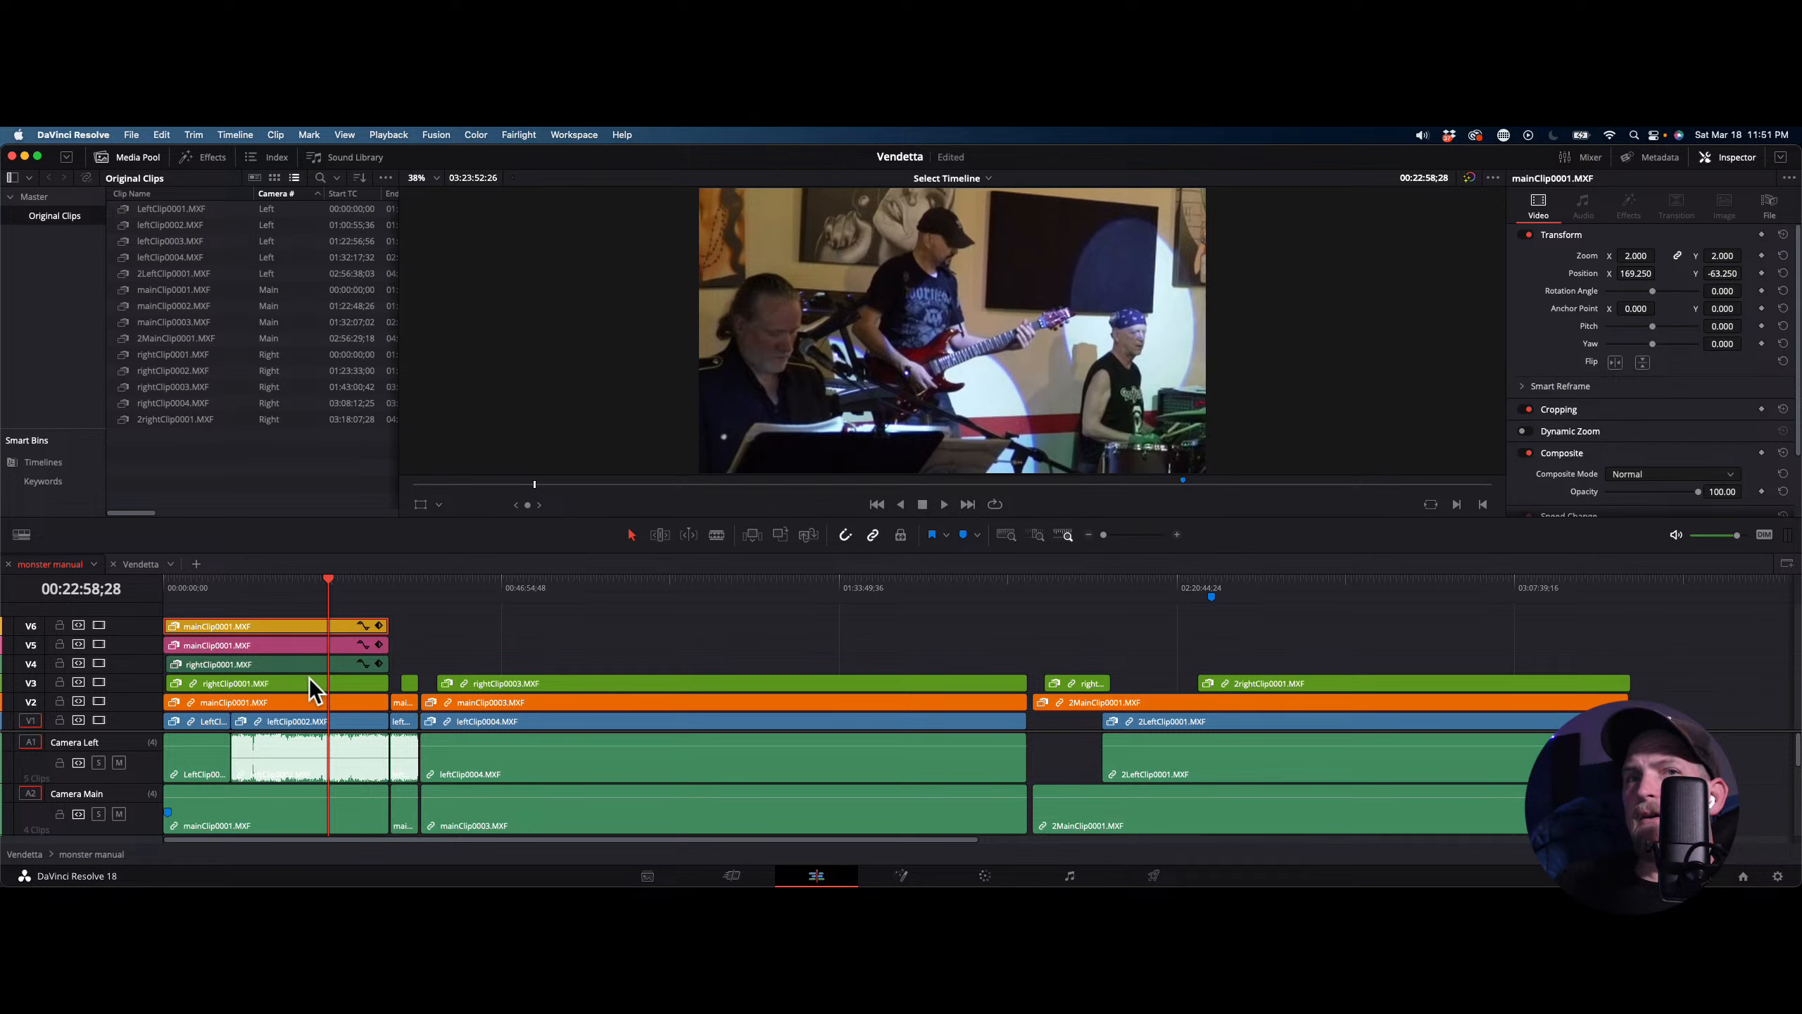
left_click(310, 701)
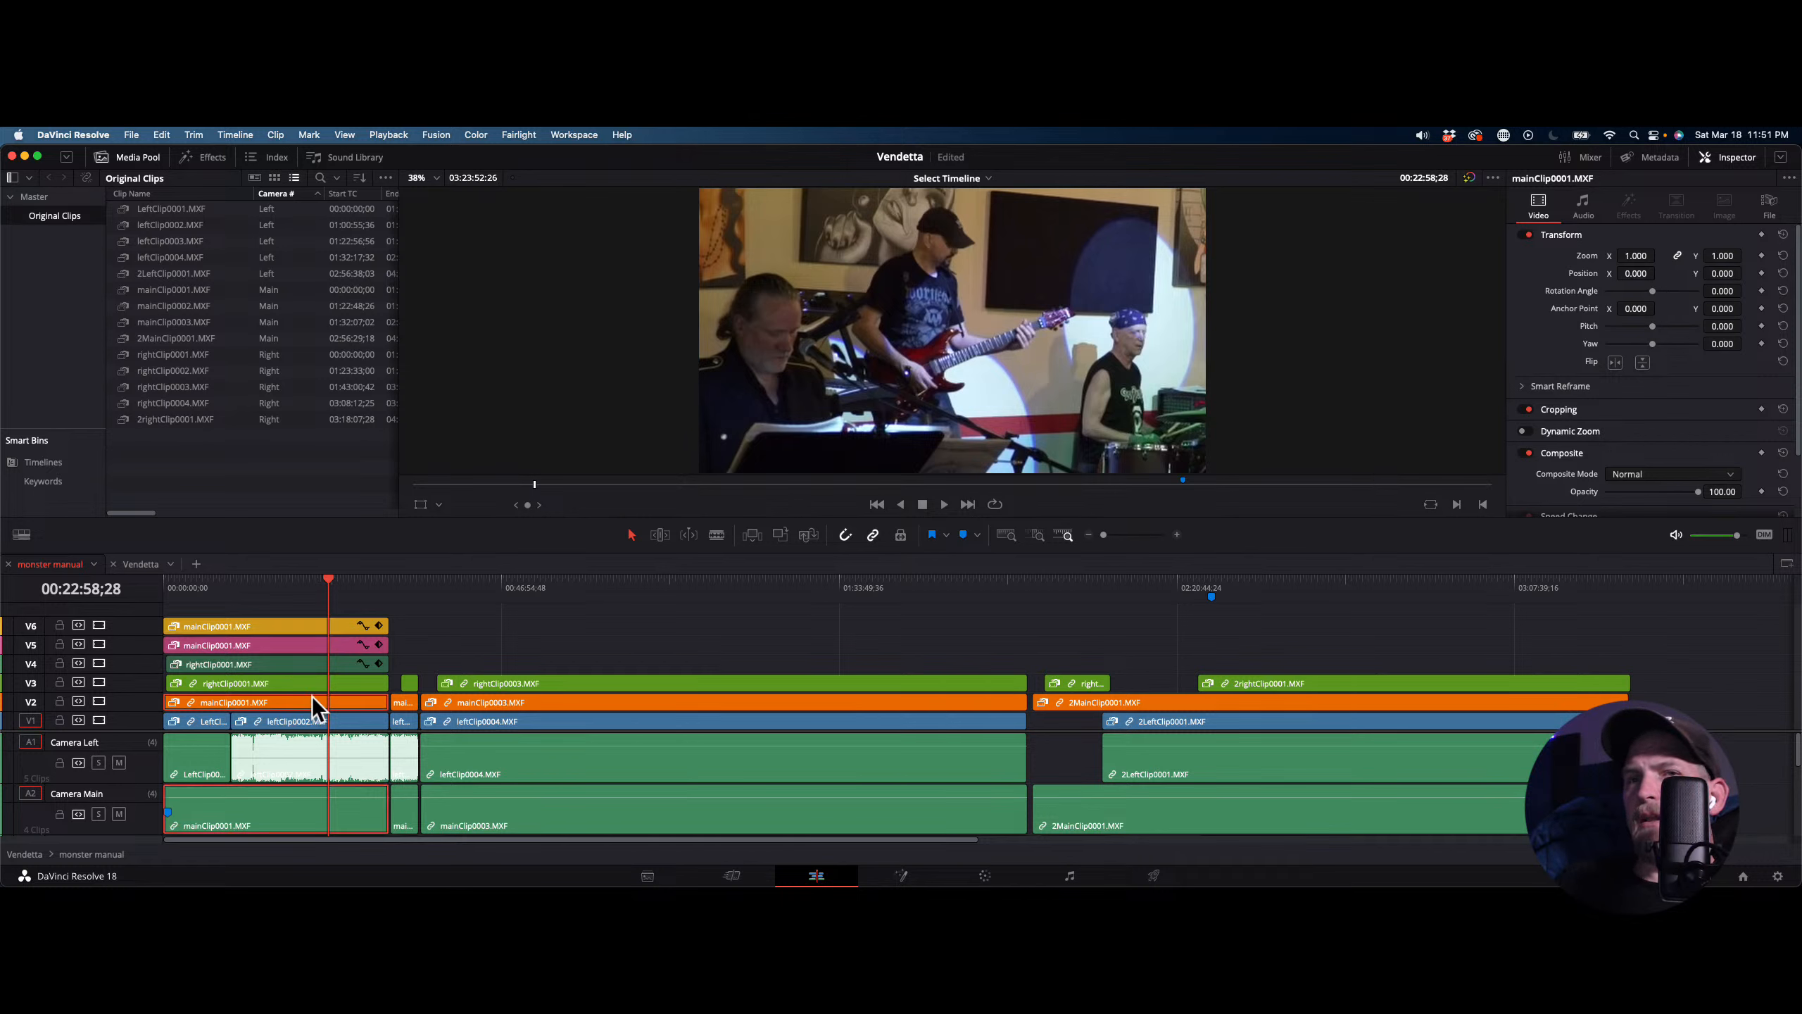
left_click(335, 624)
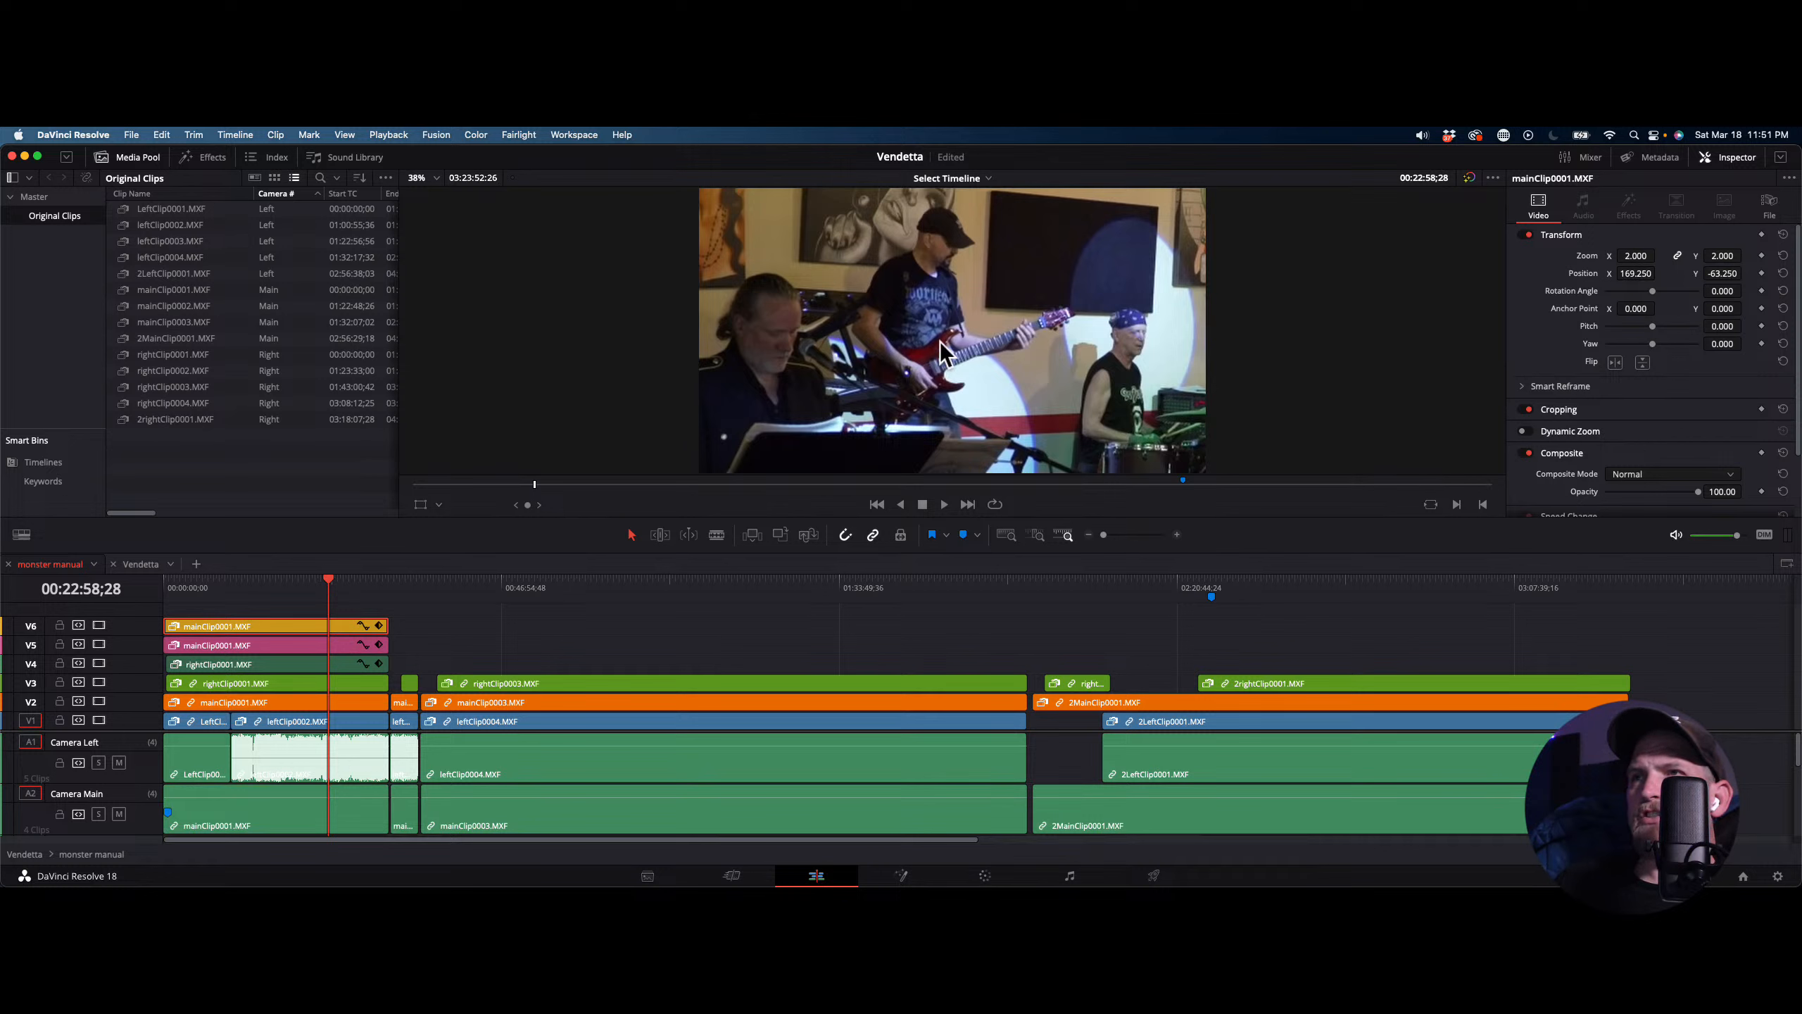
At 01:03:15;20, duplicate only the video of mainClip0003.MXF from V2 onto V6, aligned with the original
left_click(618, 592)
left_click(537, 706)
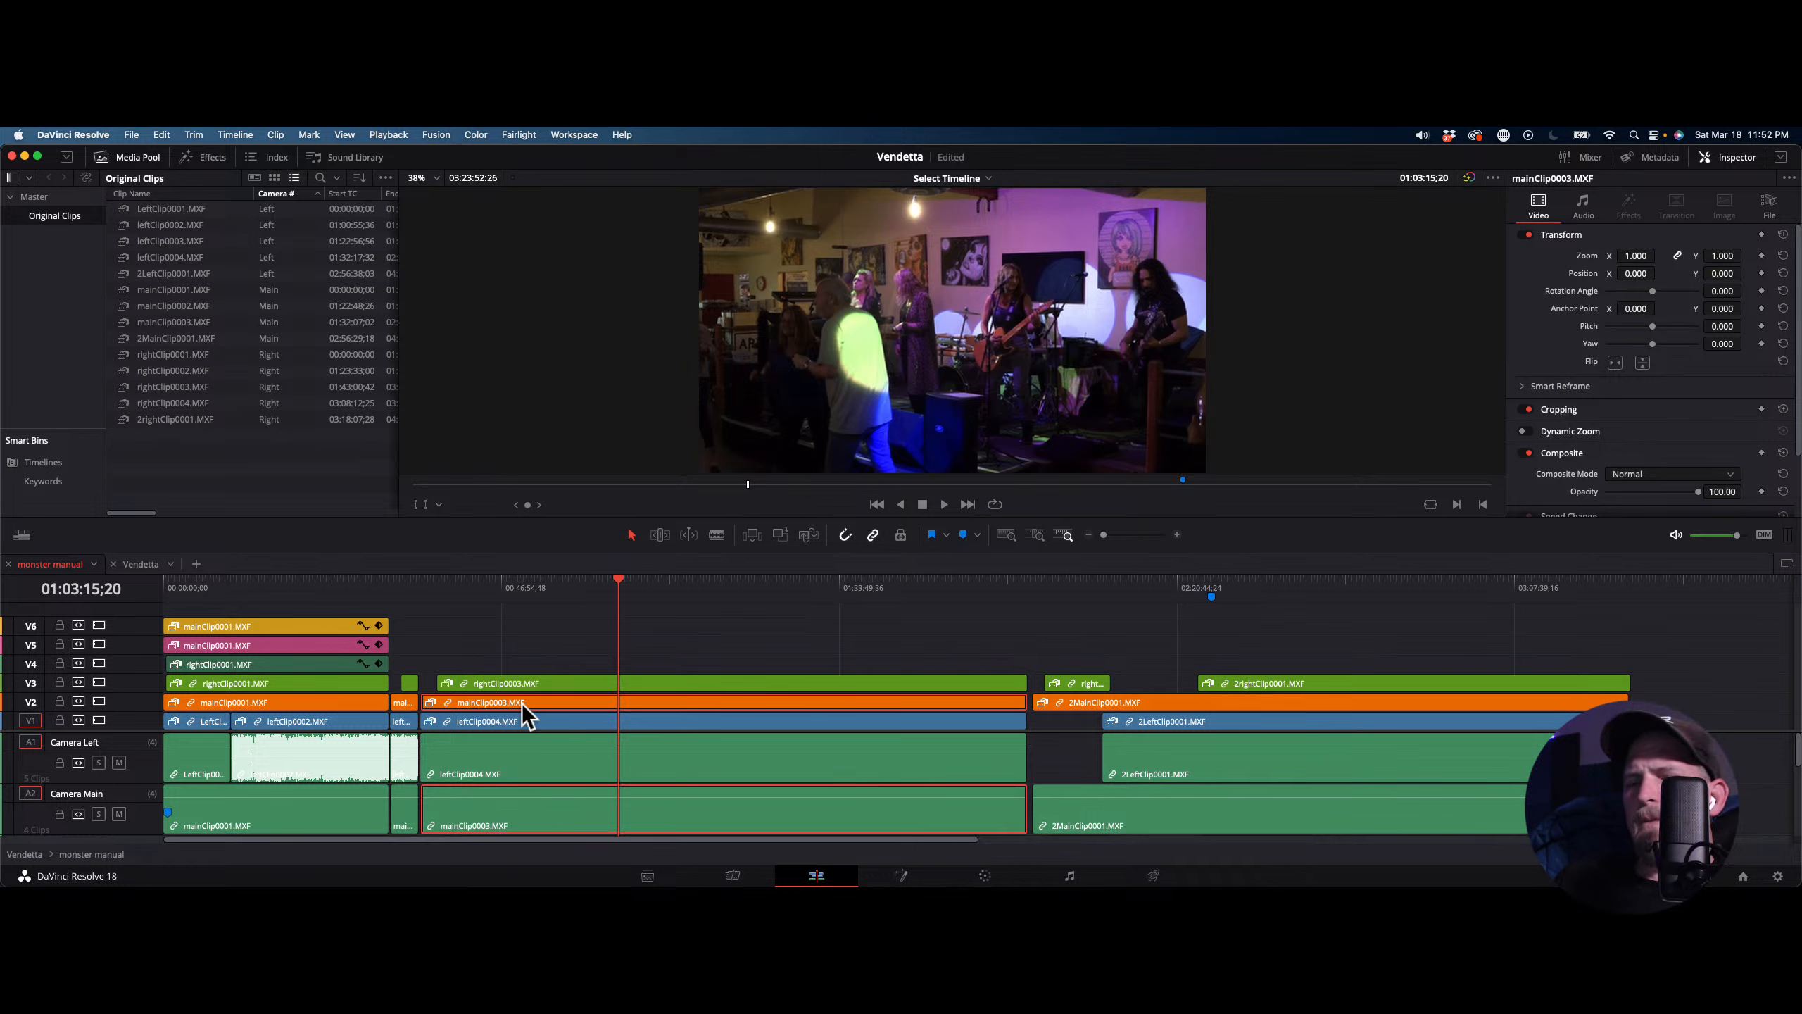
left_click(522, 703, "super")
left_click(518, 701, "alt")
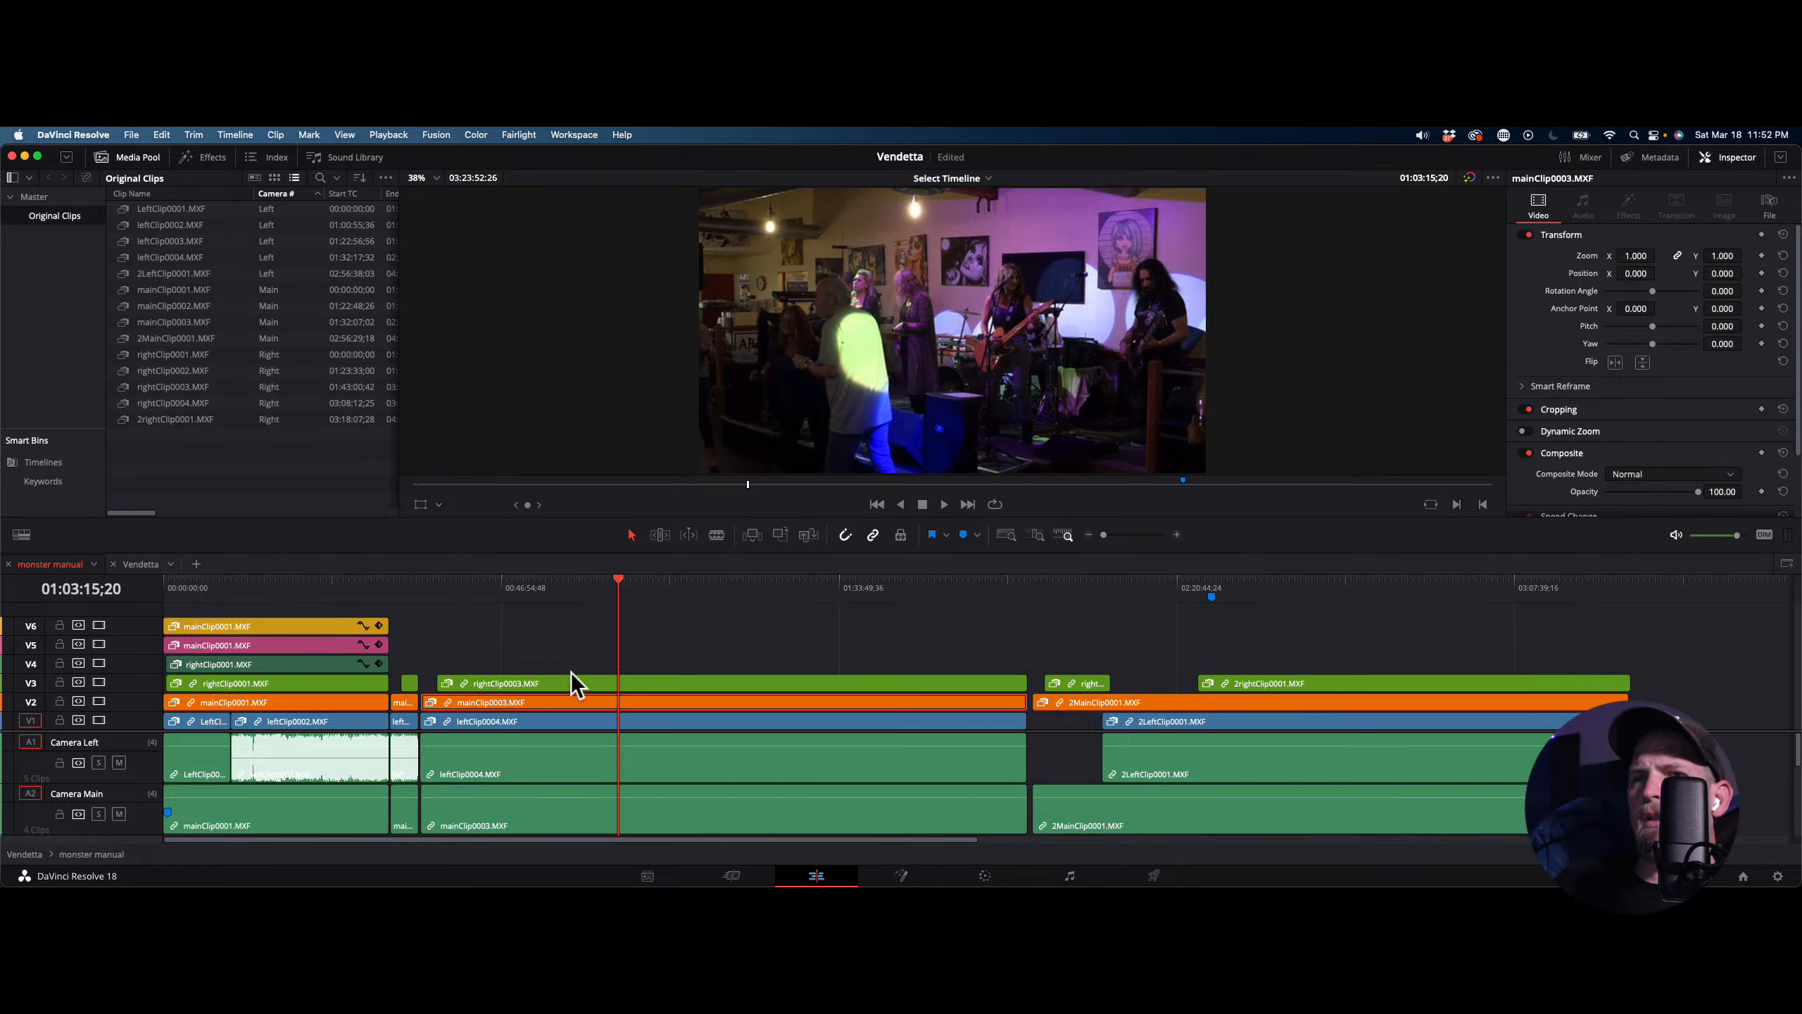
scroll(603, 741, "down", 2)
scroll(603, 741, "up", 2)
left_click(516, 696)
left_click_drag(519, 692, 529, 627)
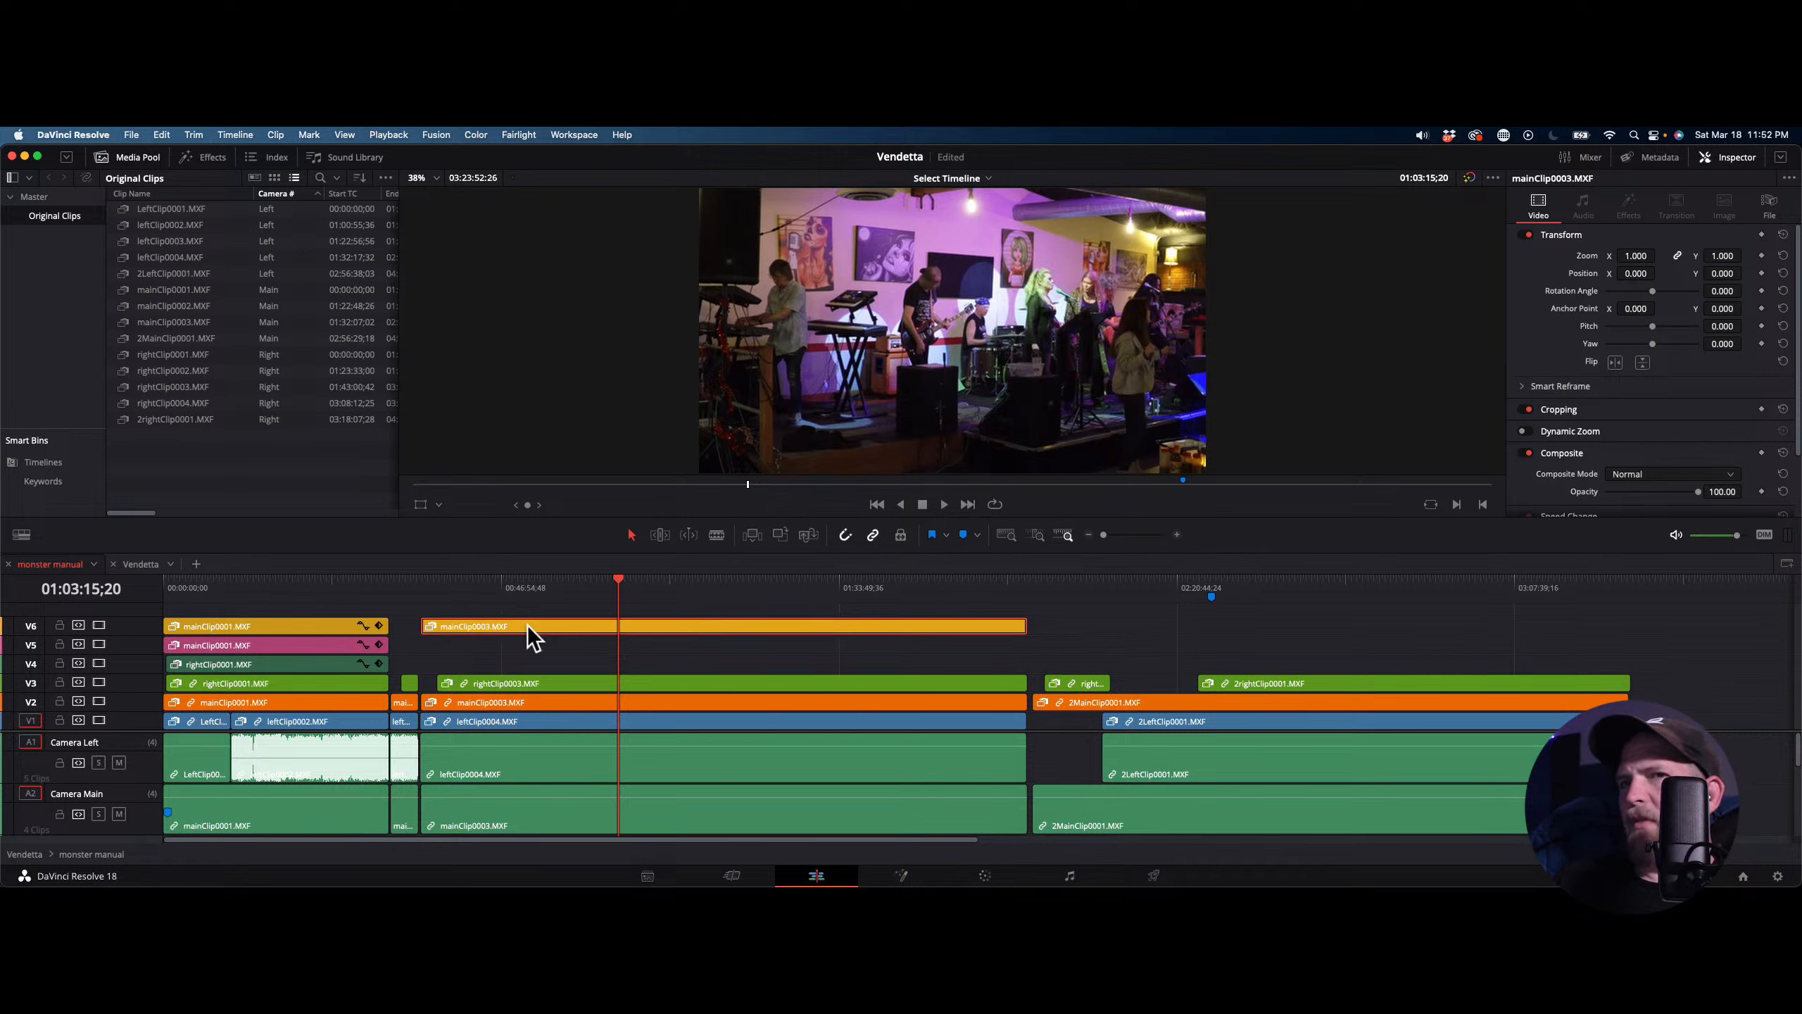
At 01:03:44;38, reframe the V6 mainClip0003.MXF copy with zoom 2.100 and position X 34.000, Y -15.000
left_click(620, 586)
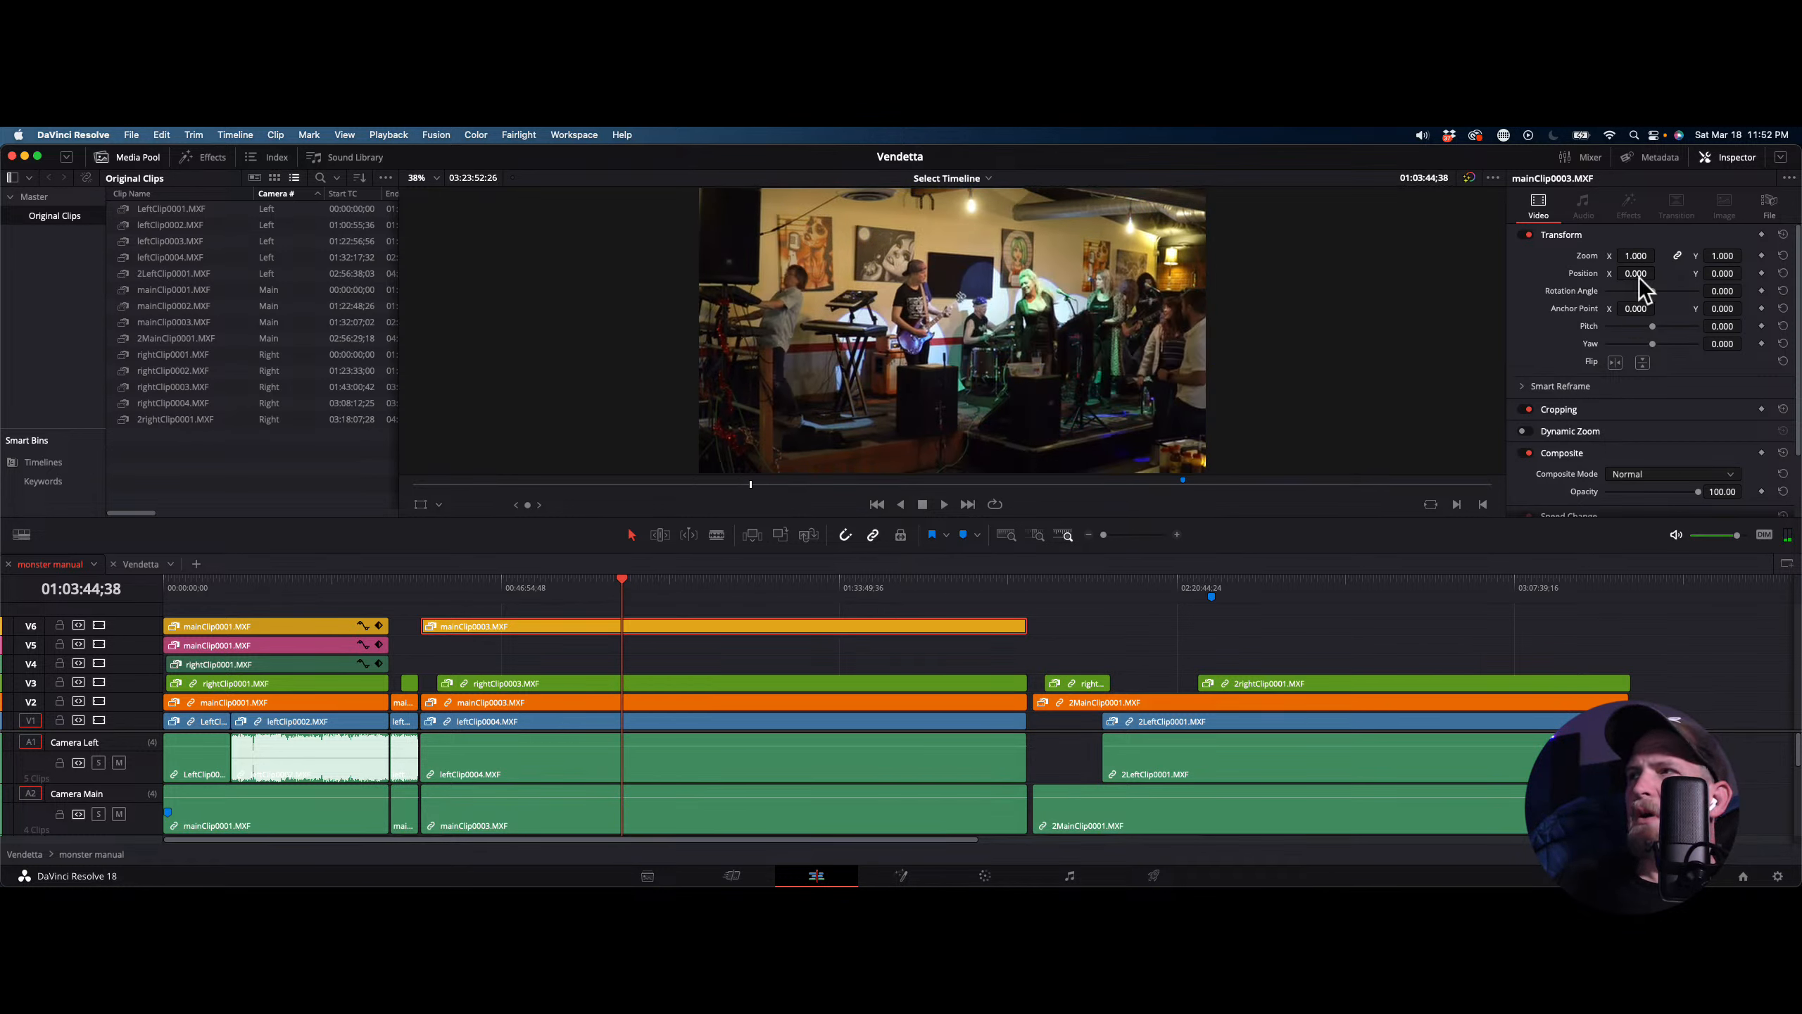
mouse_move(1633, 255)
left_mouse_down()
mouse_move(1706, 262)
mouse_move(1636, 272)
mouse_move(1721, 273)
mouse_move(1635, 255)
left_mouse_up()
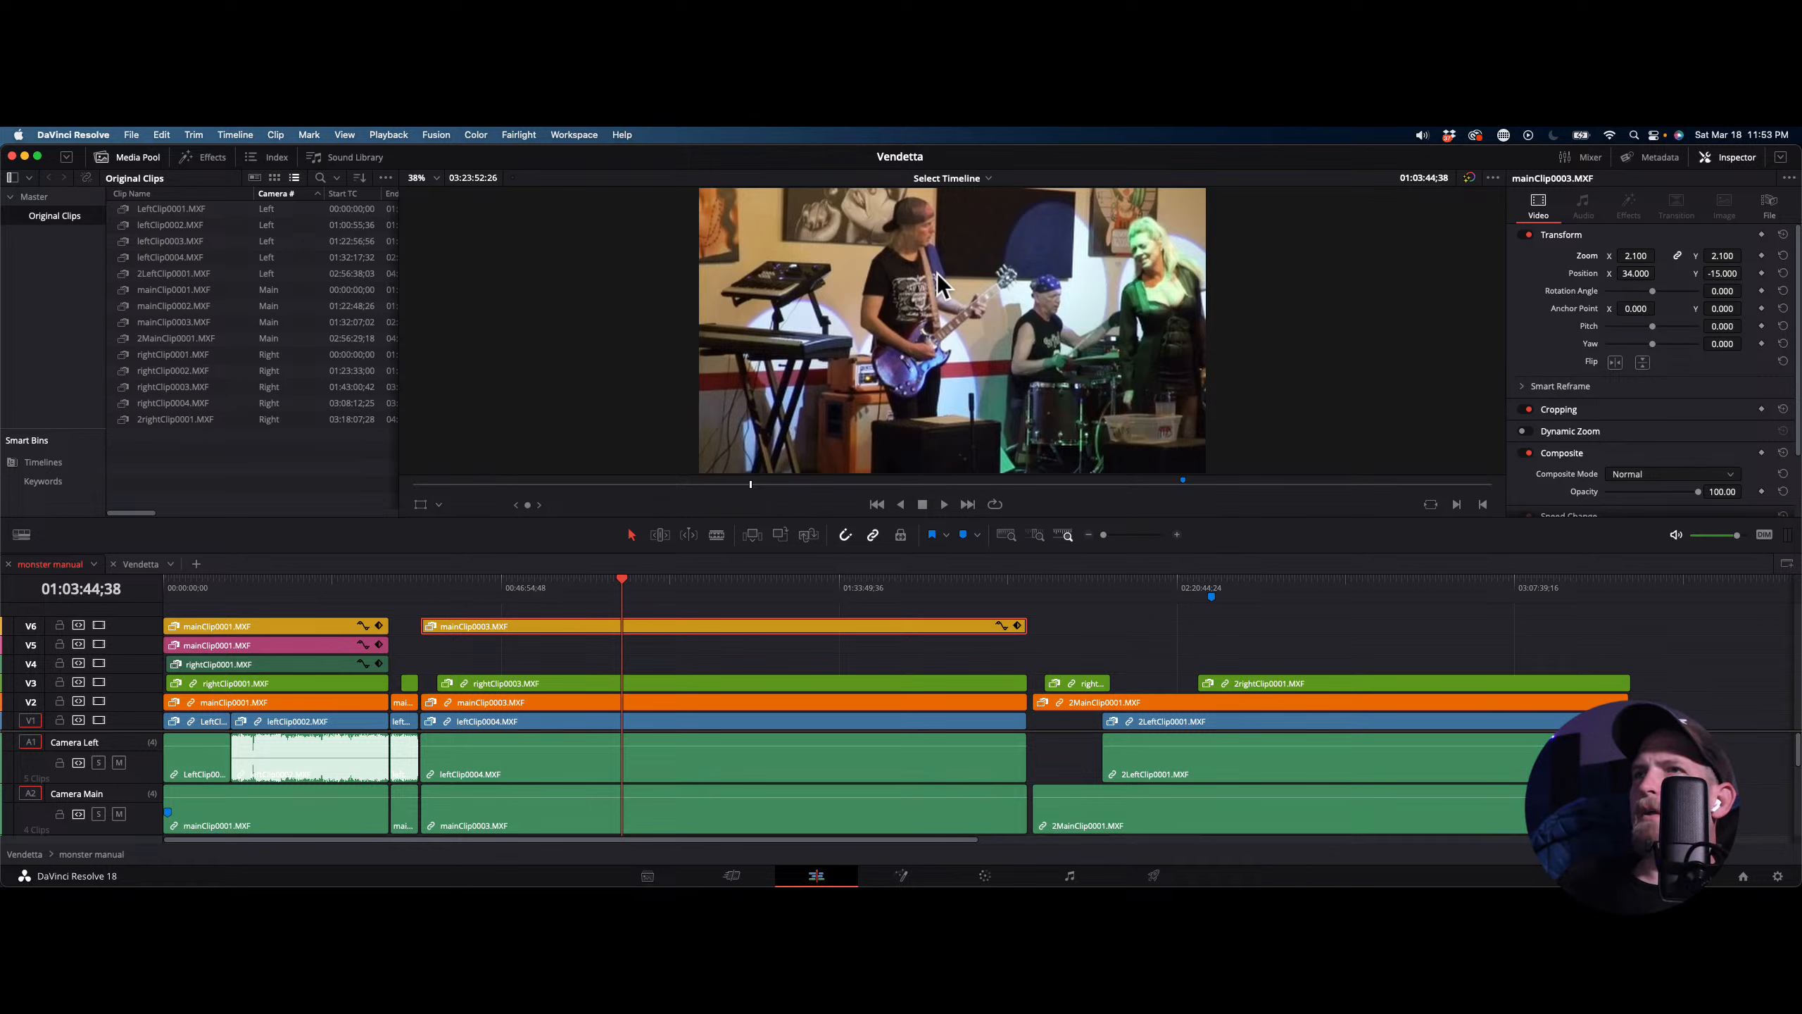
Switch the timeline proxy resolution to Full, check the reframed shot, and restore the Quarter resolution with the playhead at 01:04:14;00
left_click(394, 135)
mouse_move(410, 197)
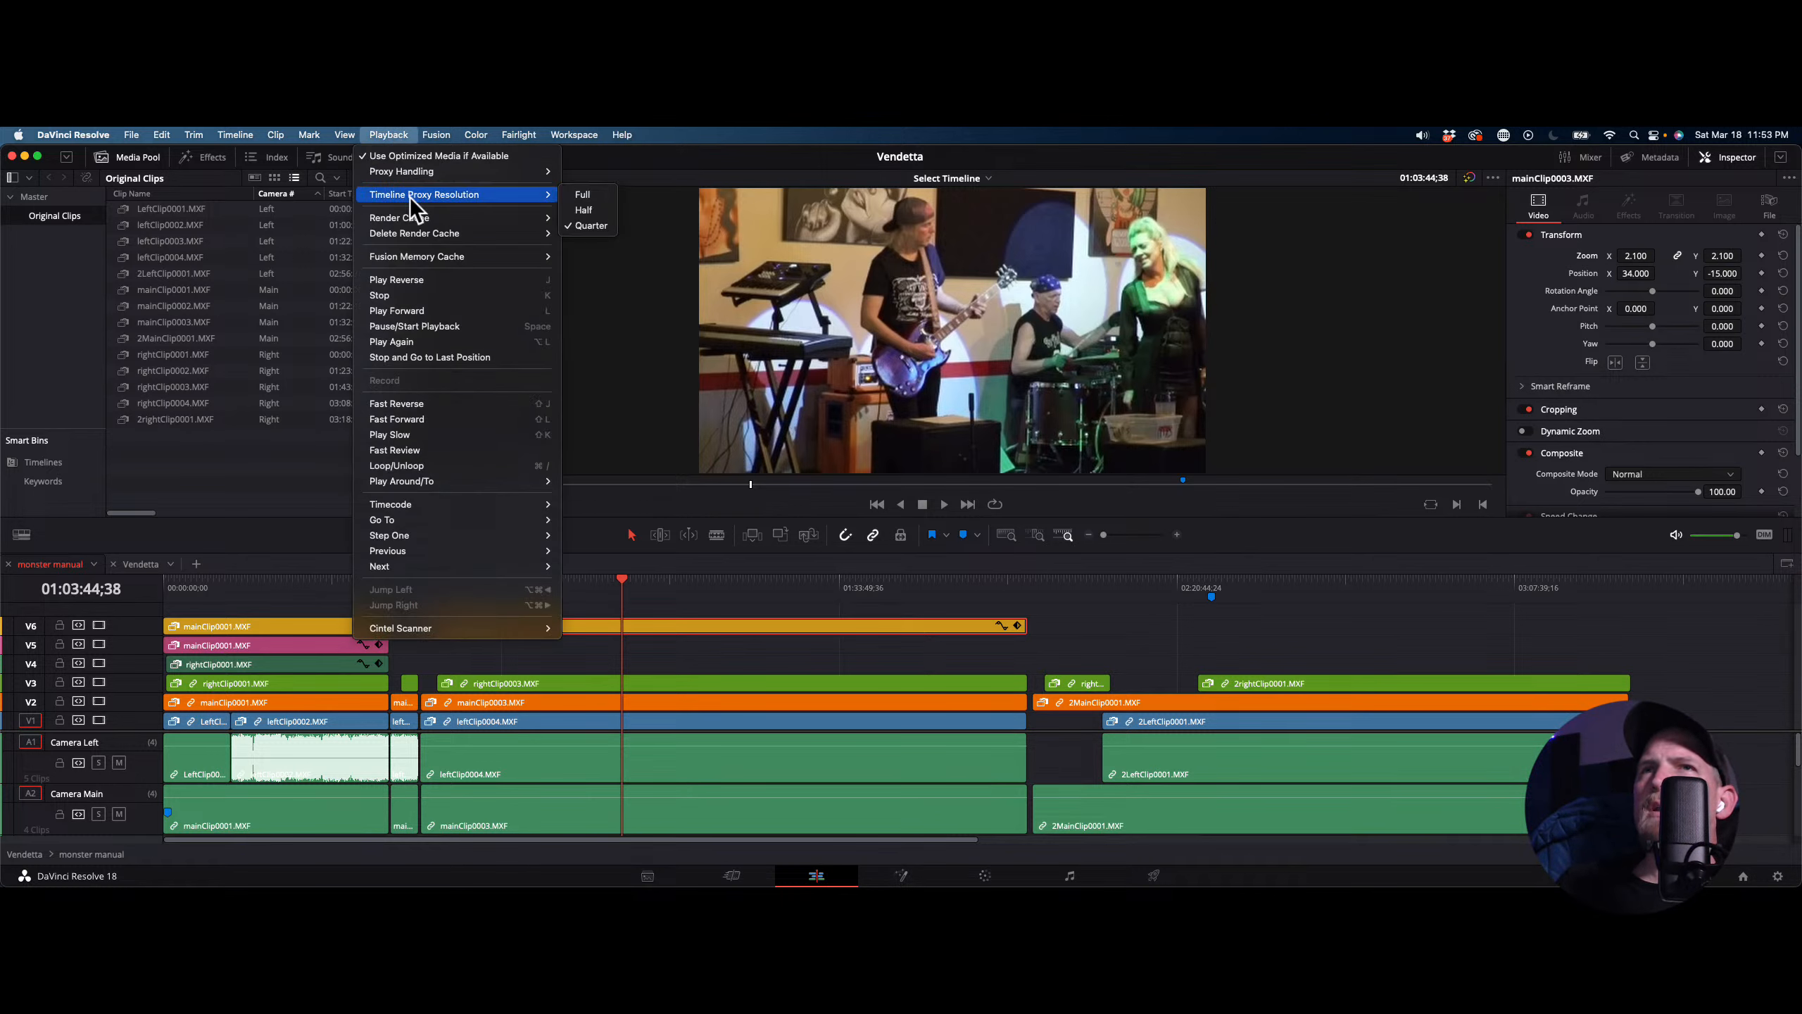
left_click(591, 195)
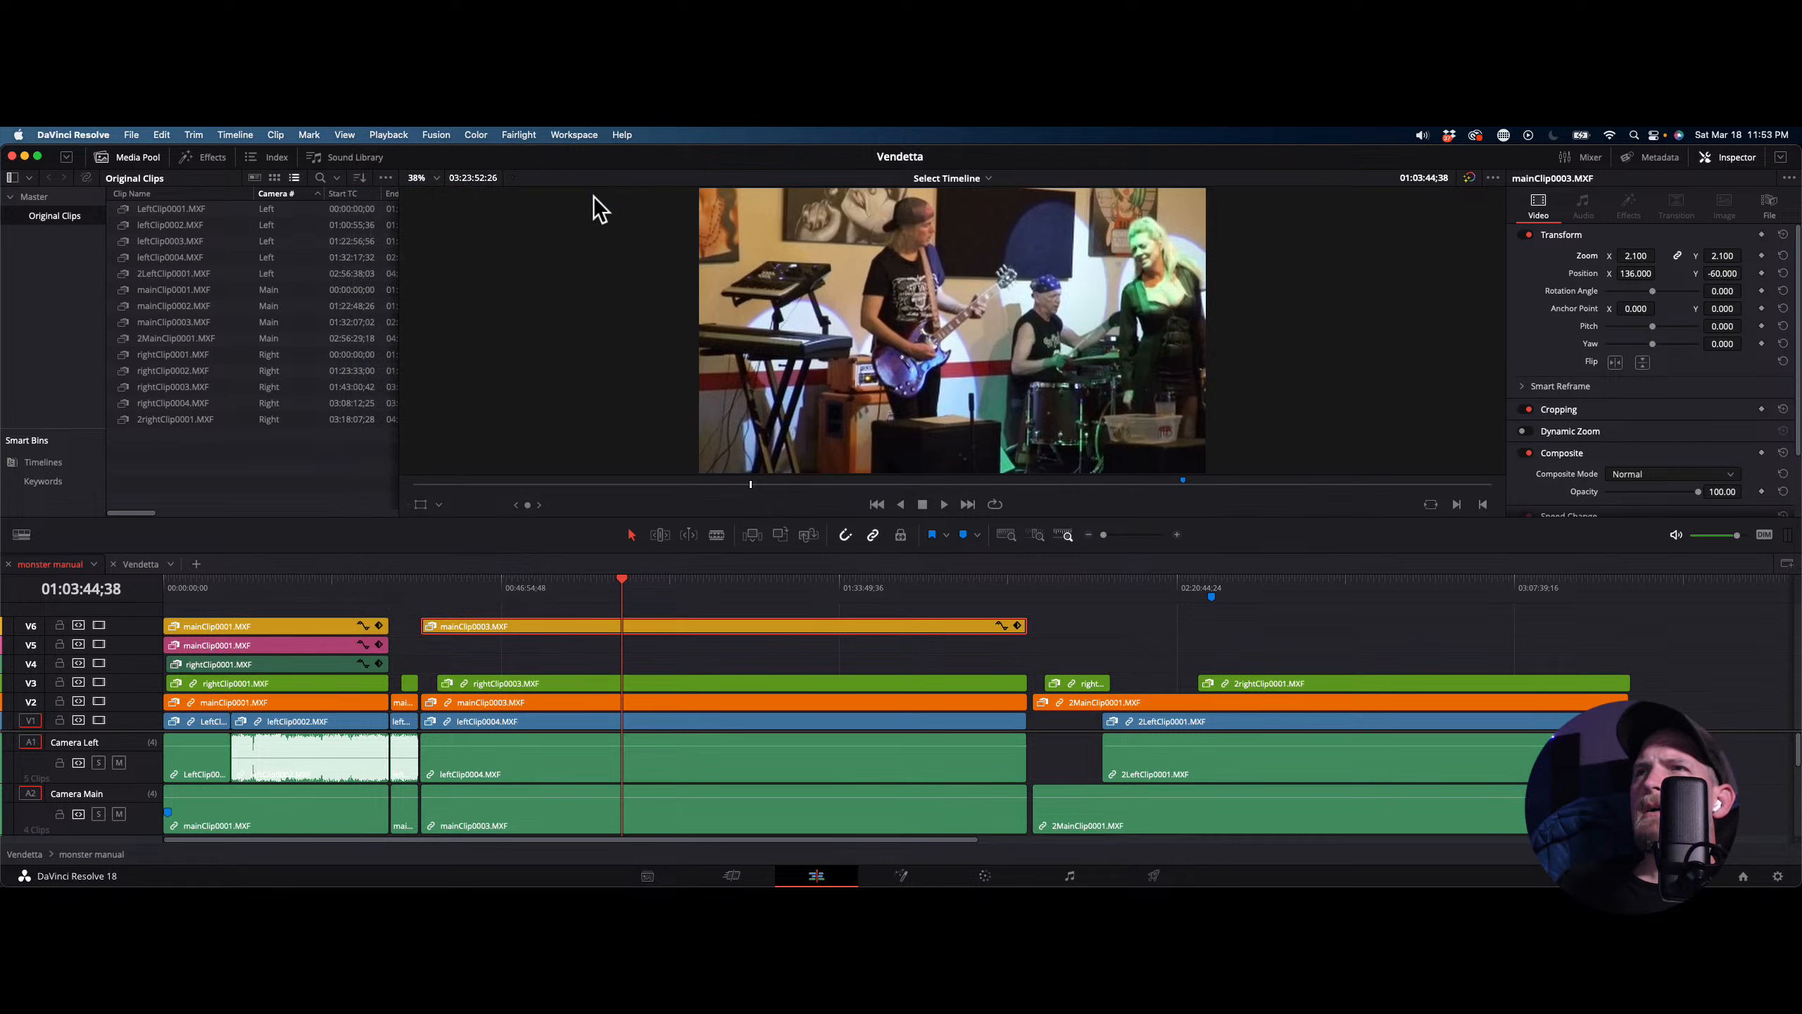
left_click(625, 580)
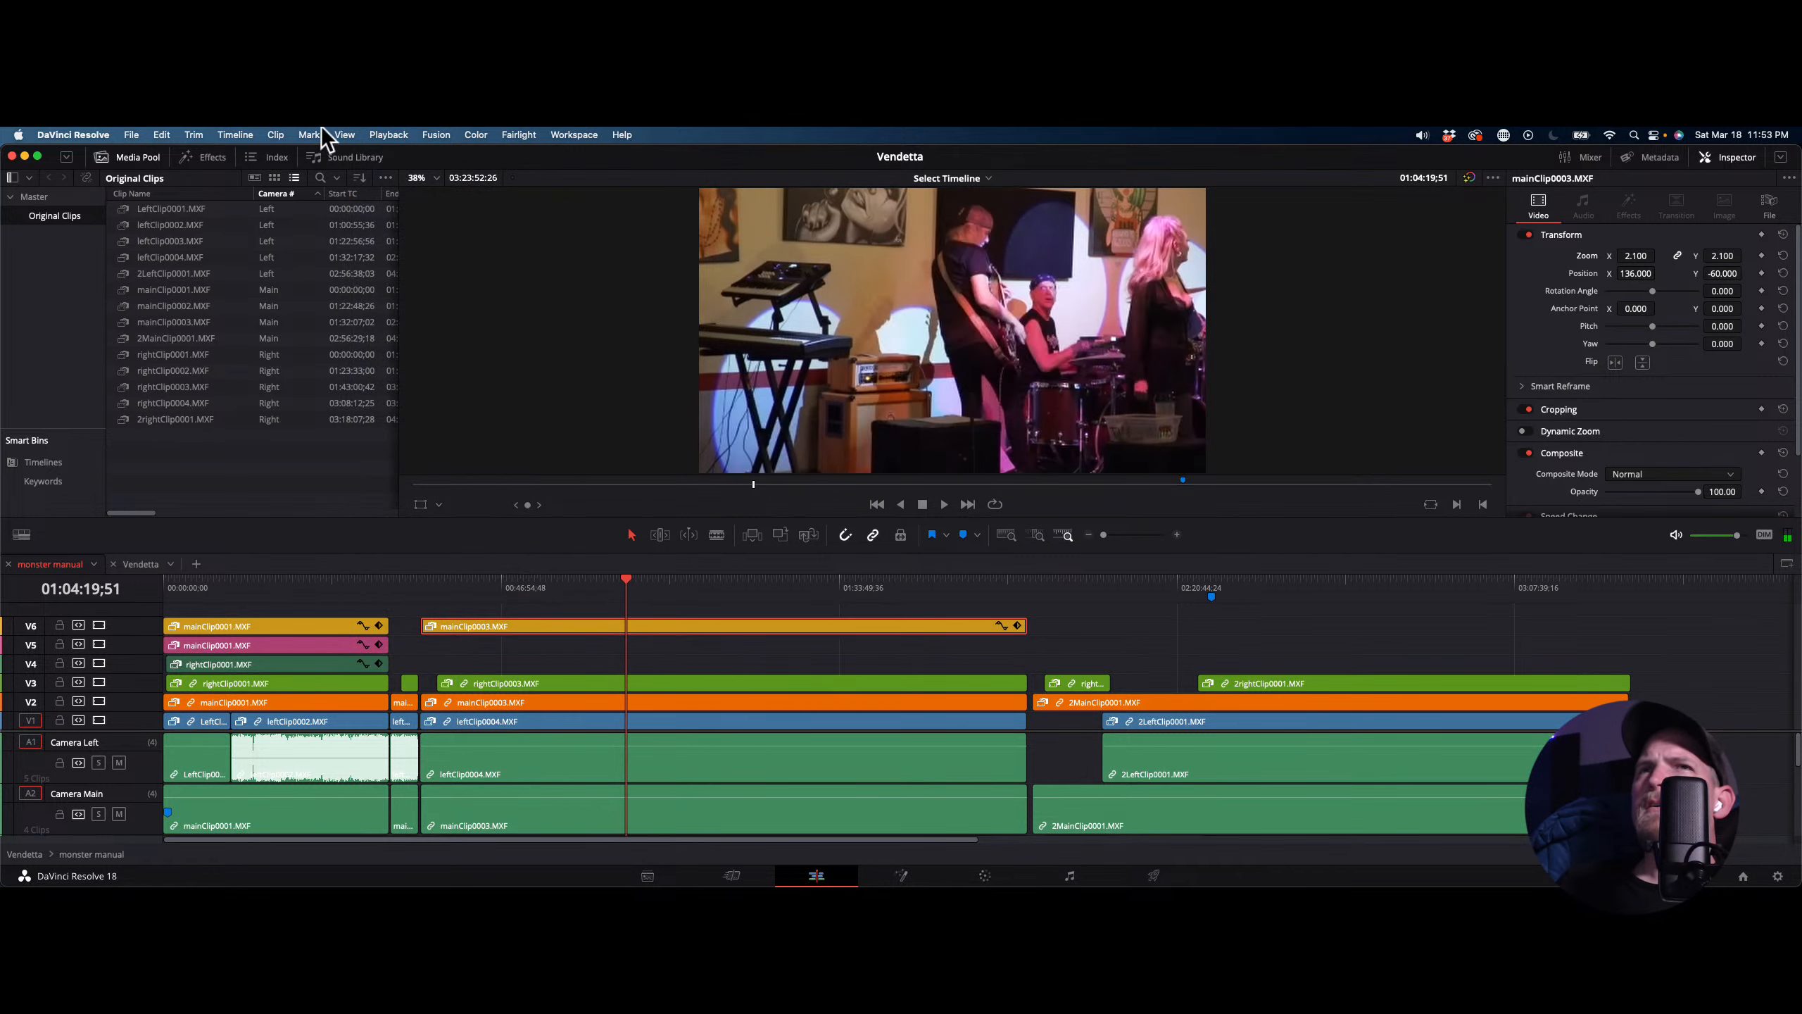
left_click(388, 134)
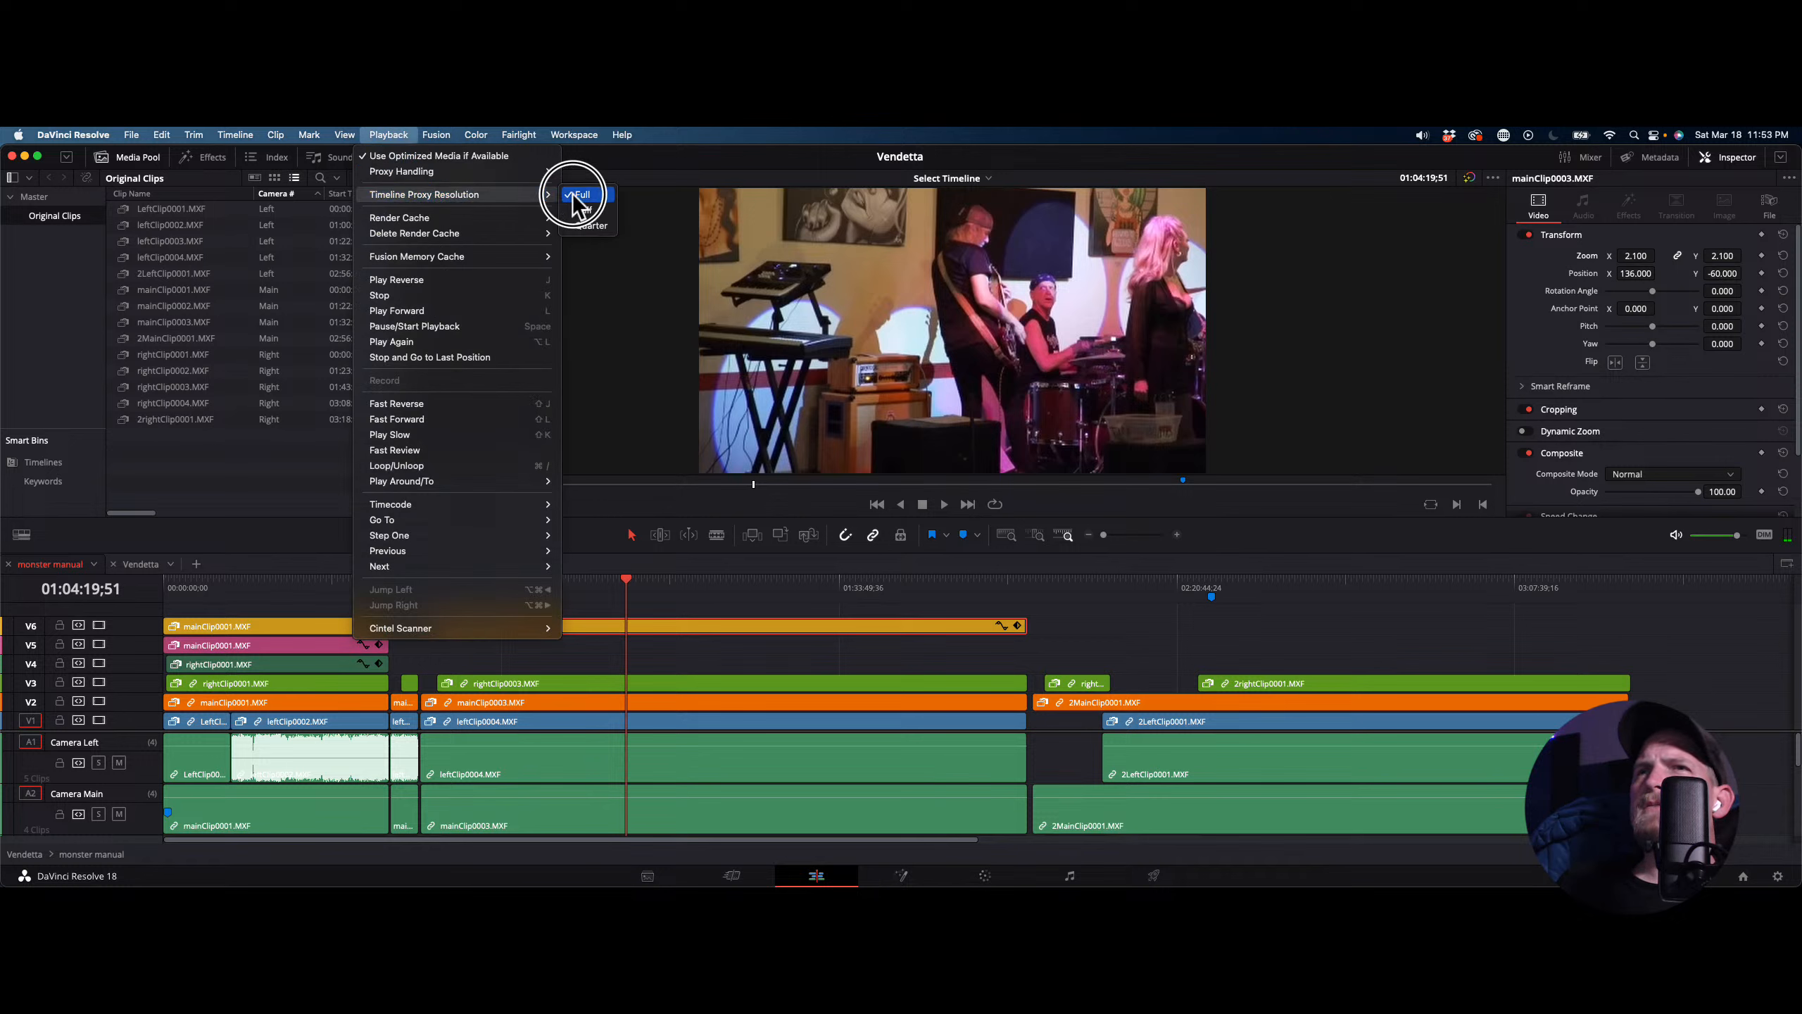
left_click(575, 234)
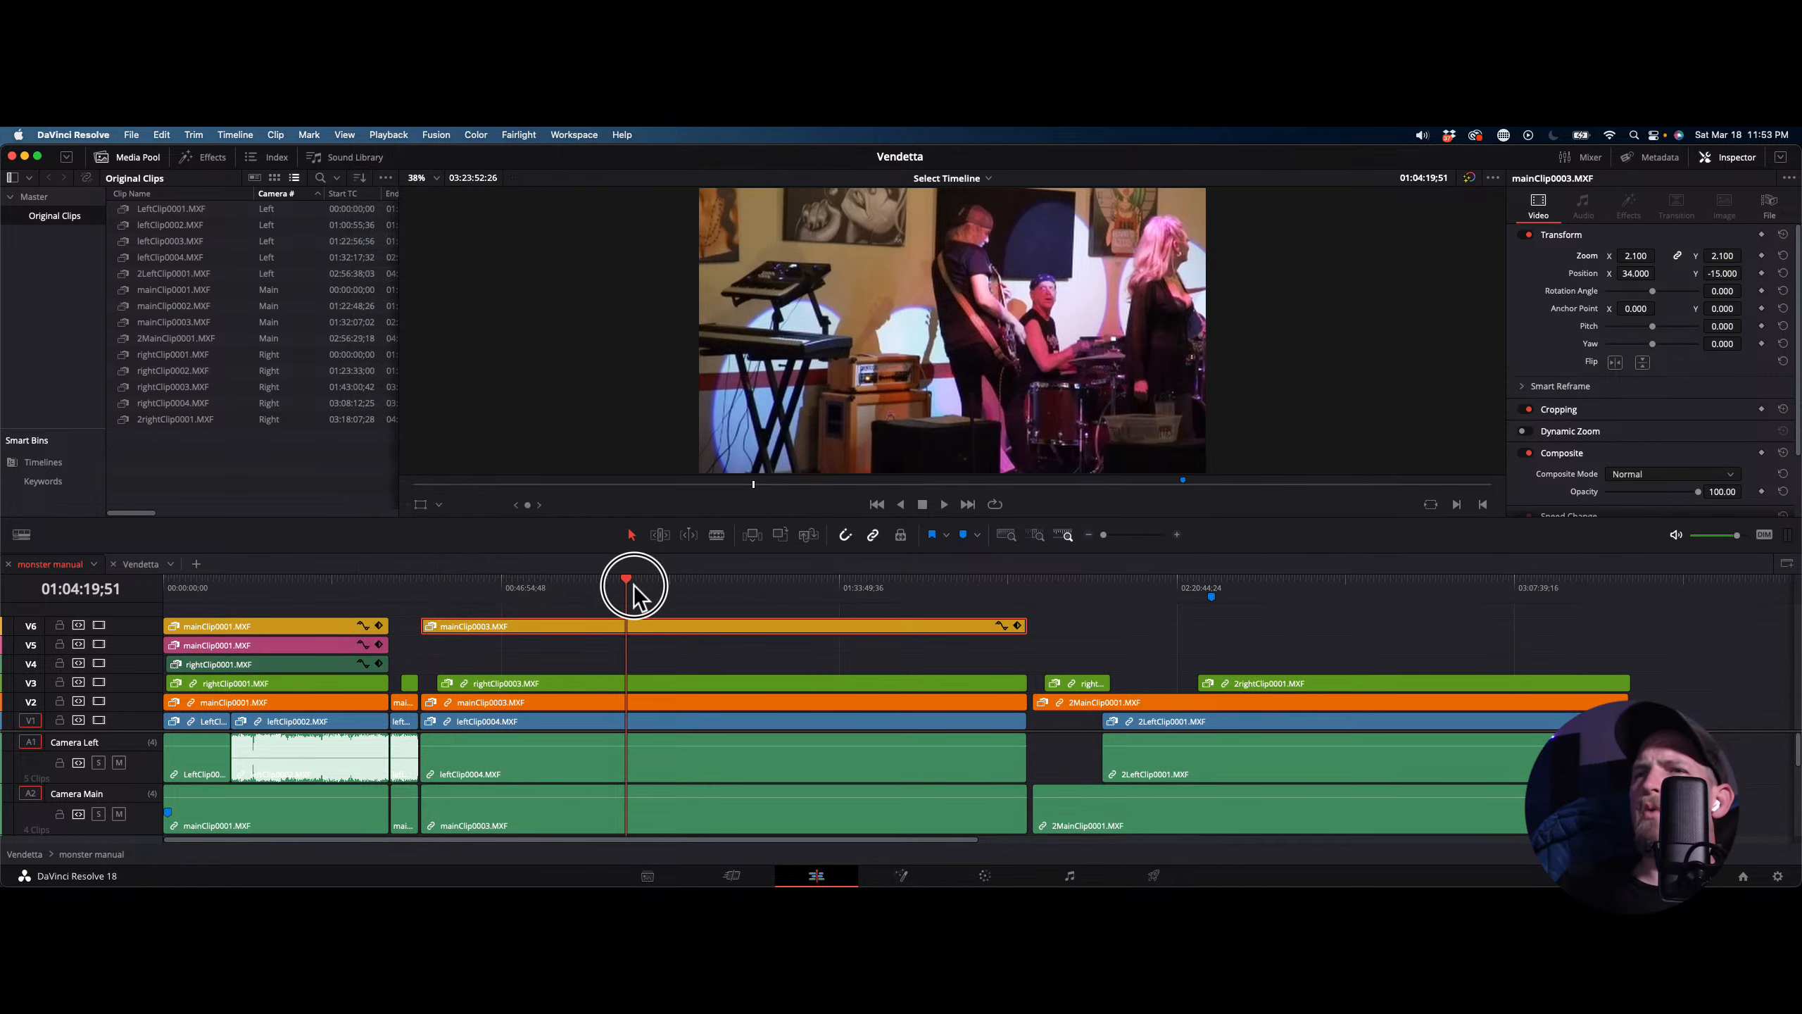
left_click_drag(634, 587, 625, 578)
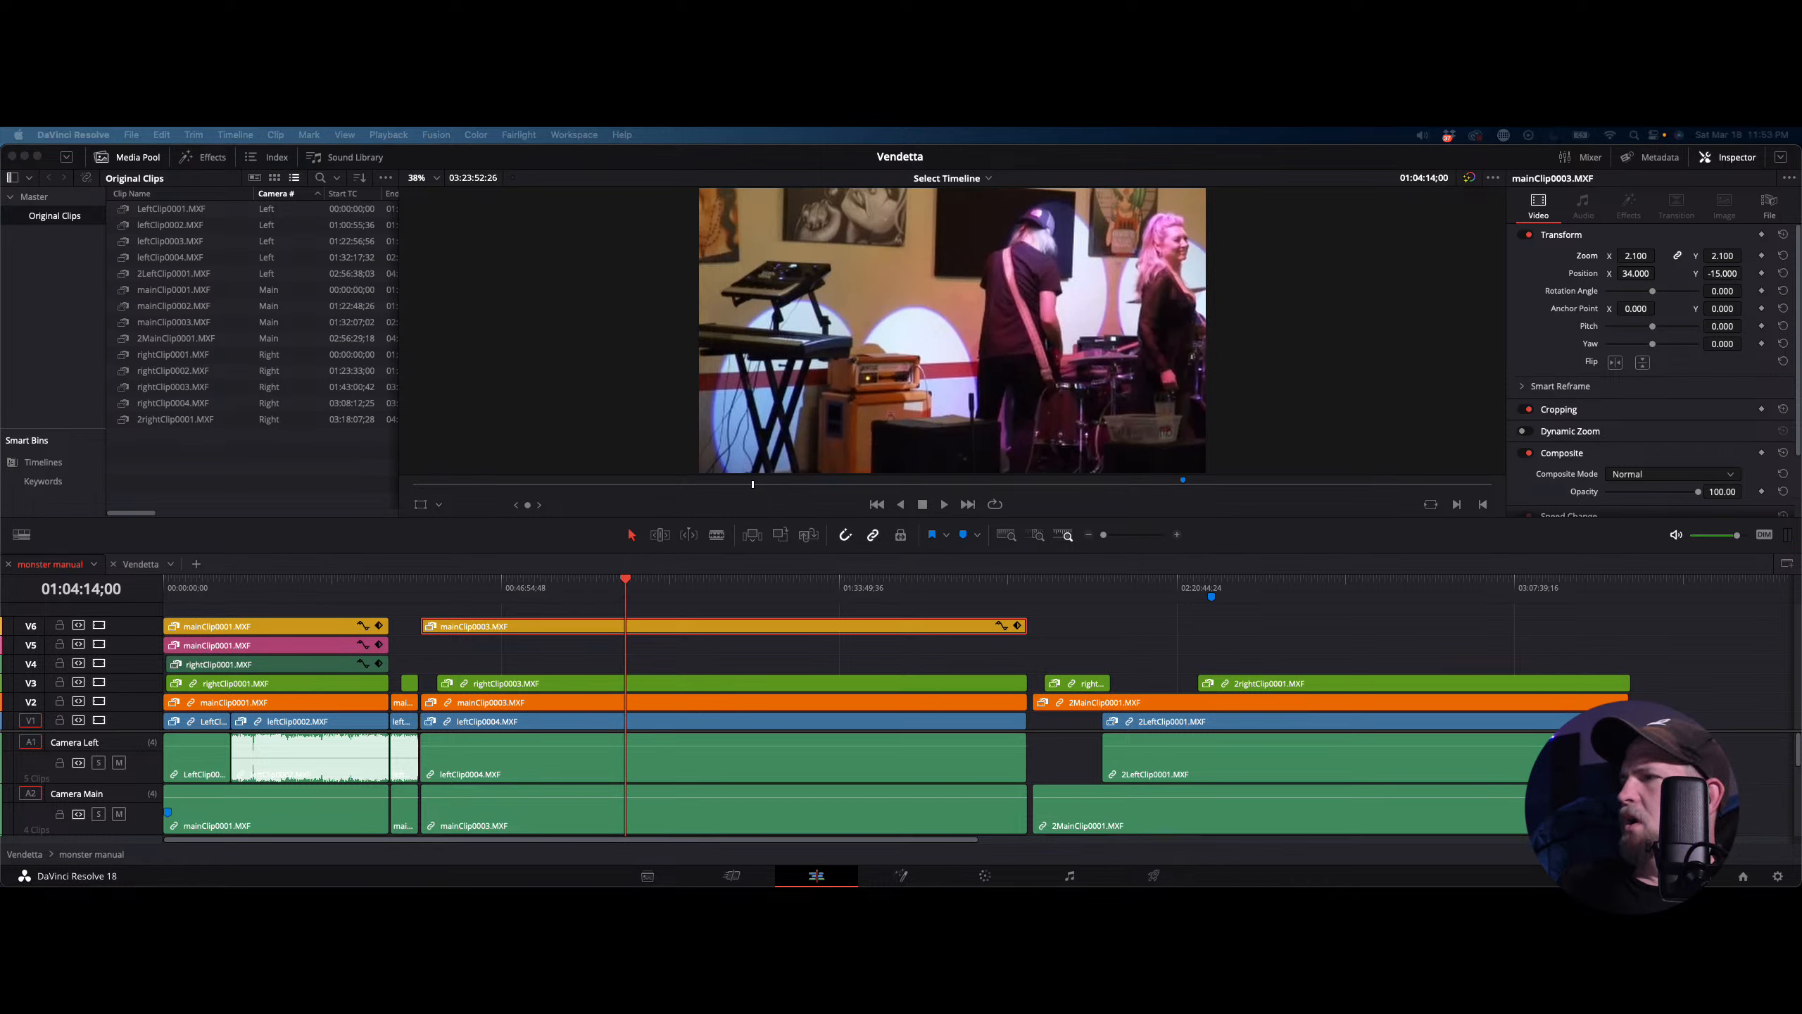
Place the playhead at 01:21:43;58 and disable the zoomed mainClip0003.MXF copy on V6
scroll(851, 780, "down", 2)
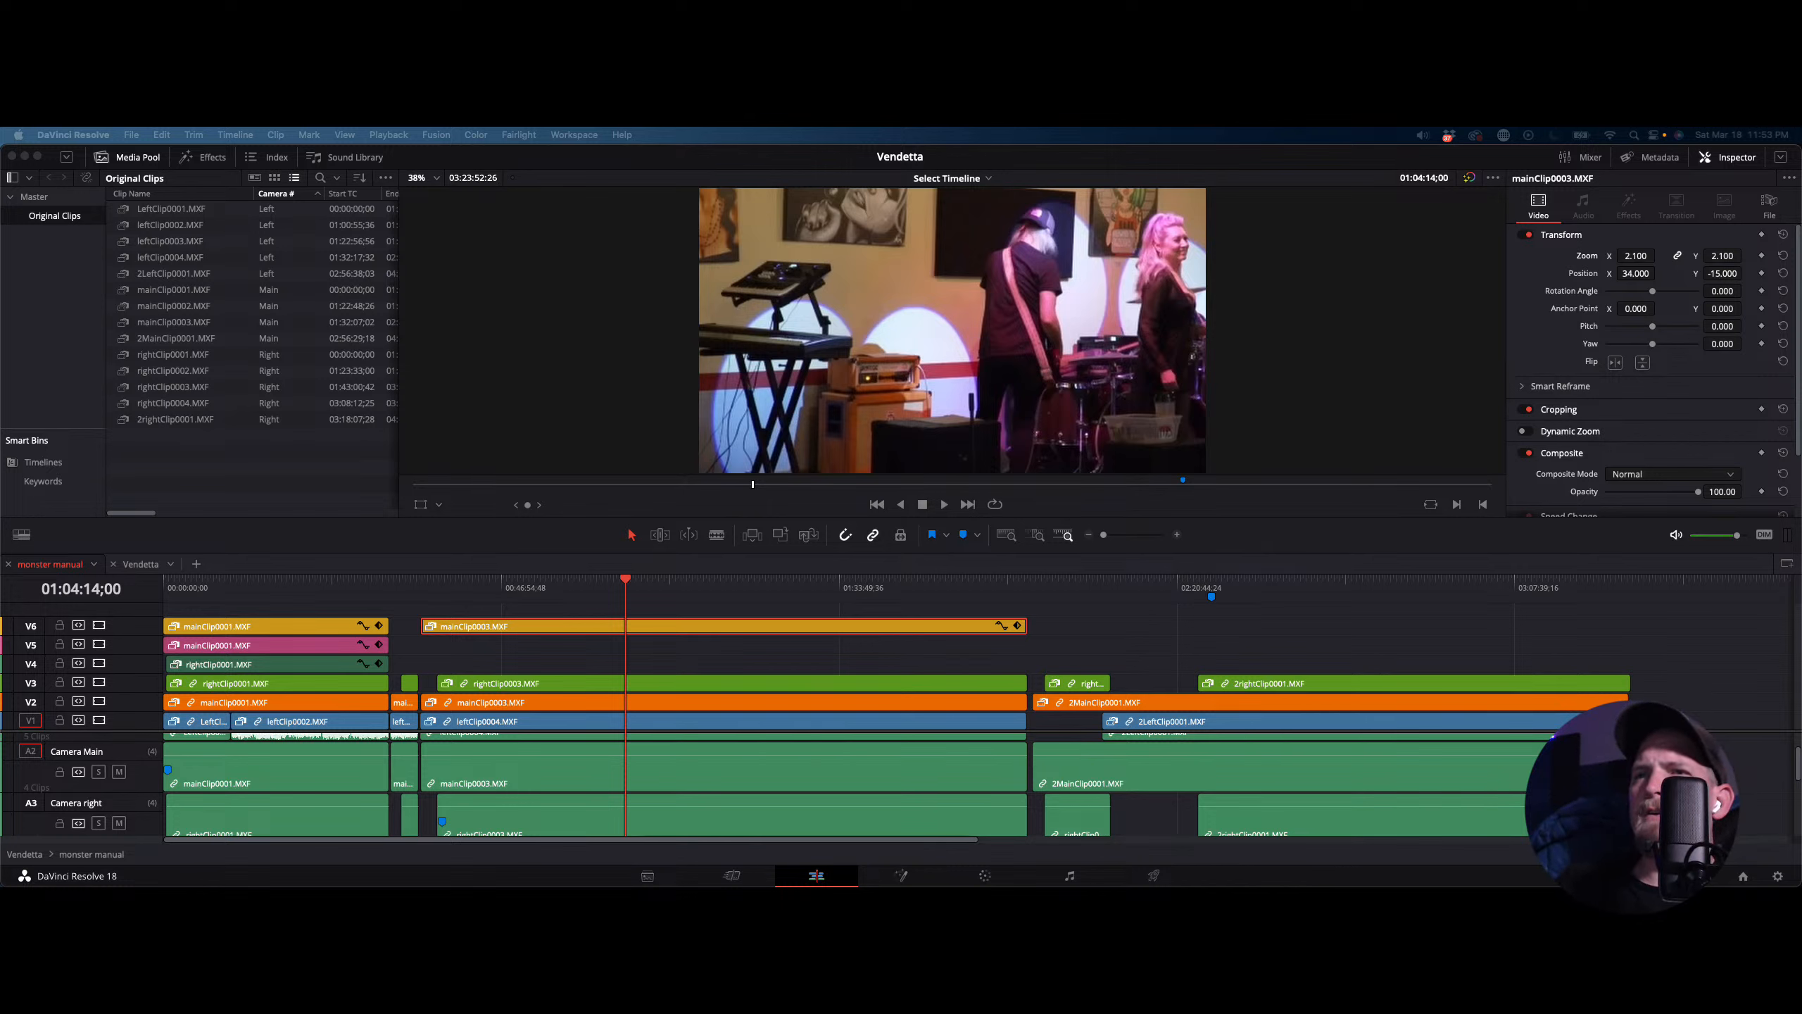
left_click_drag(626, 579, 749, 581)
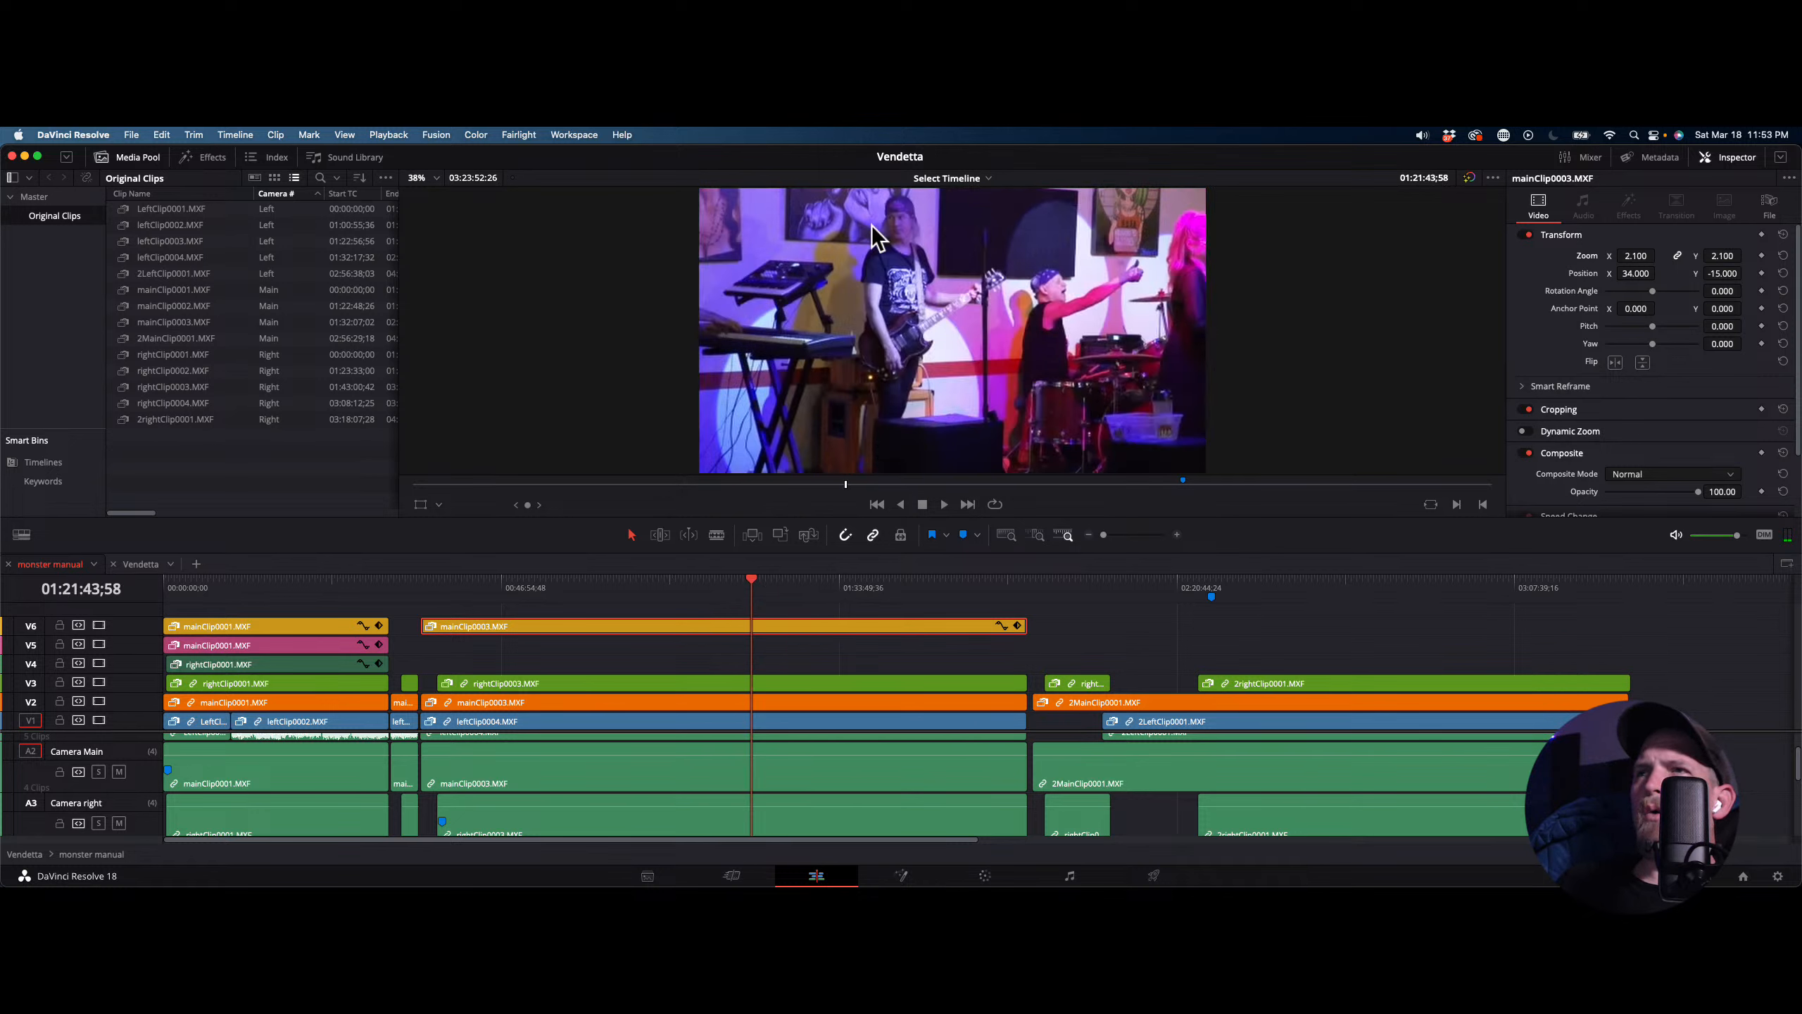
key("d")
Toggle rightClip0003.MXF on V3 off and on to compare its angle with the main camera, leaving it enabled
left_click(750, 681)
key("d")
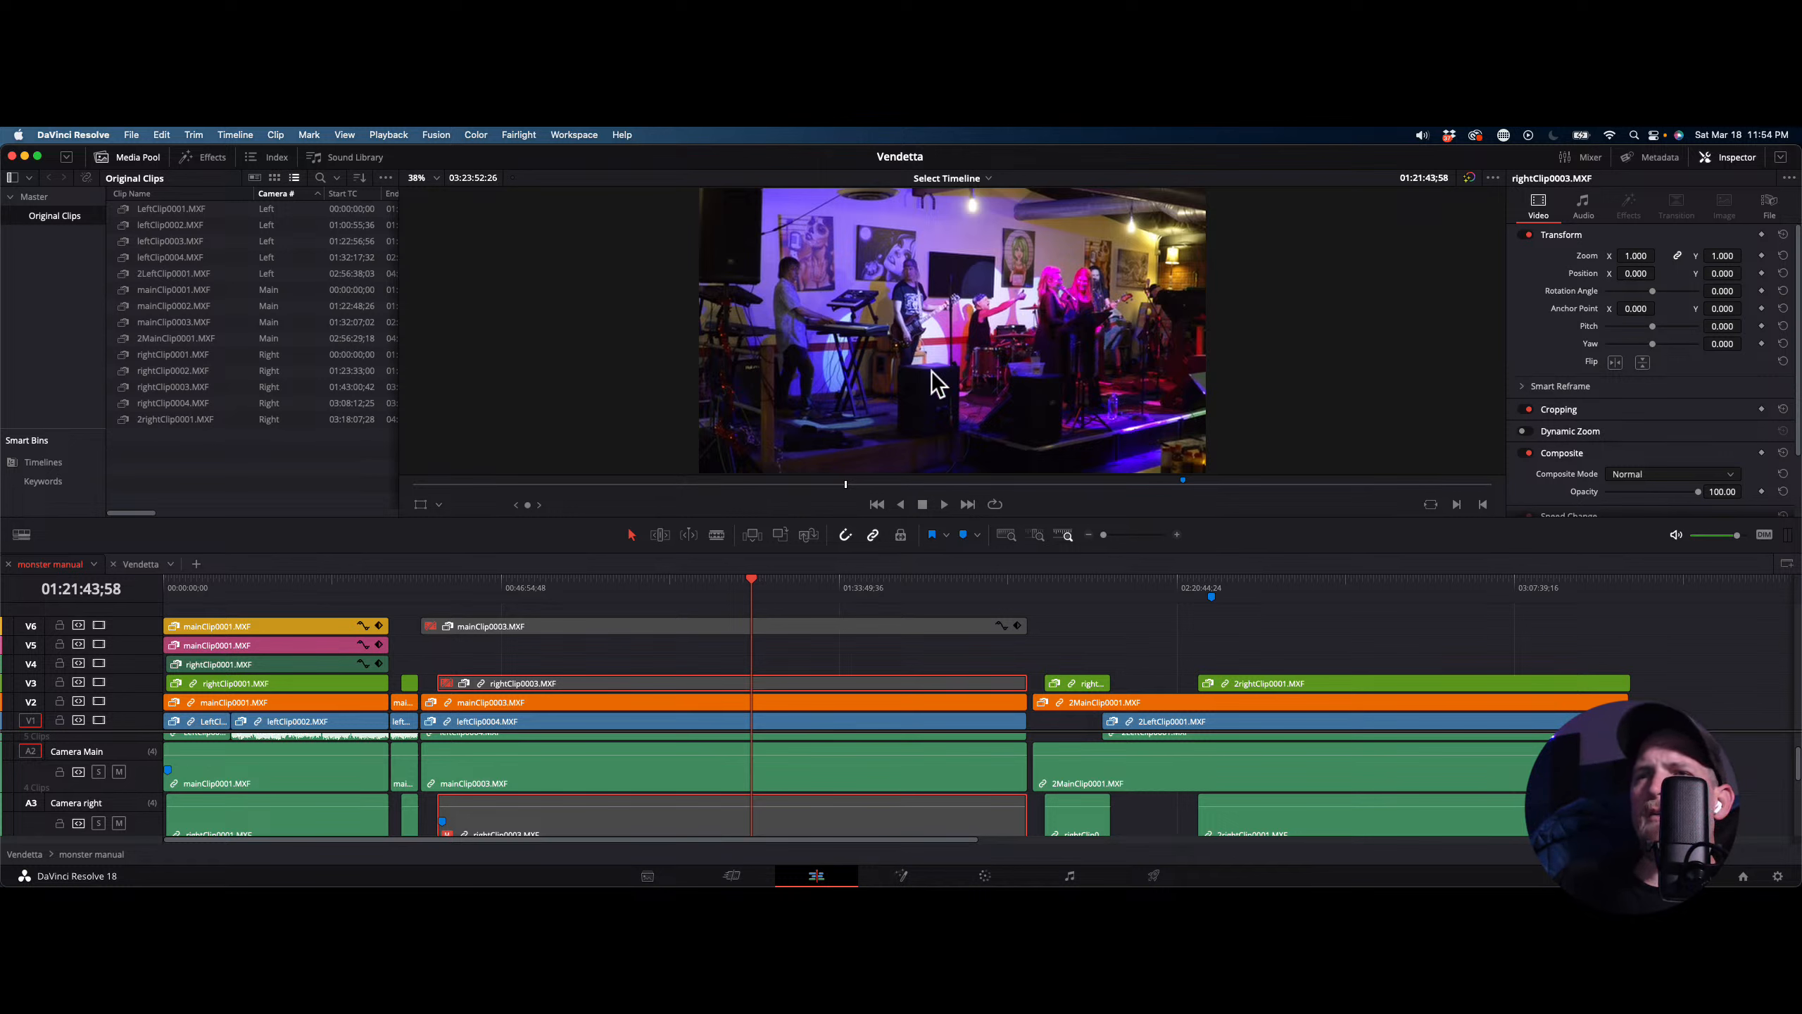
key("d")
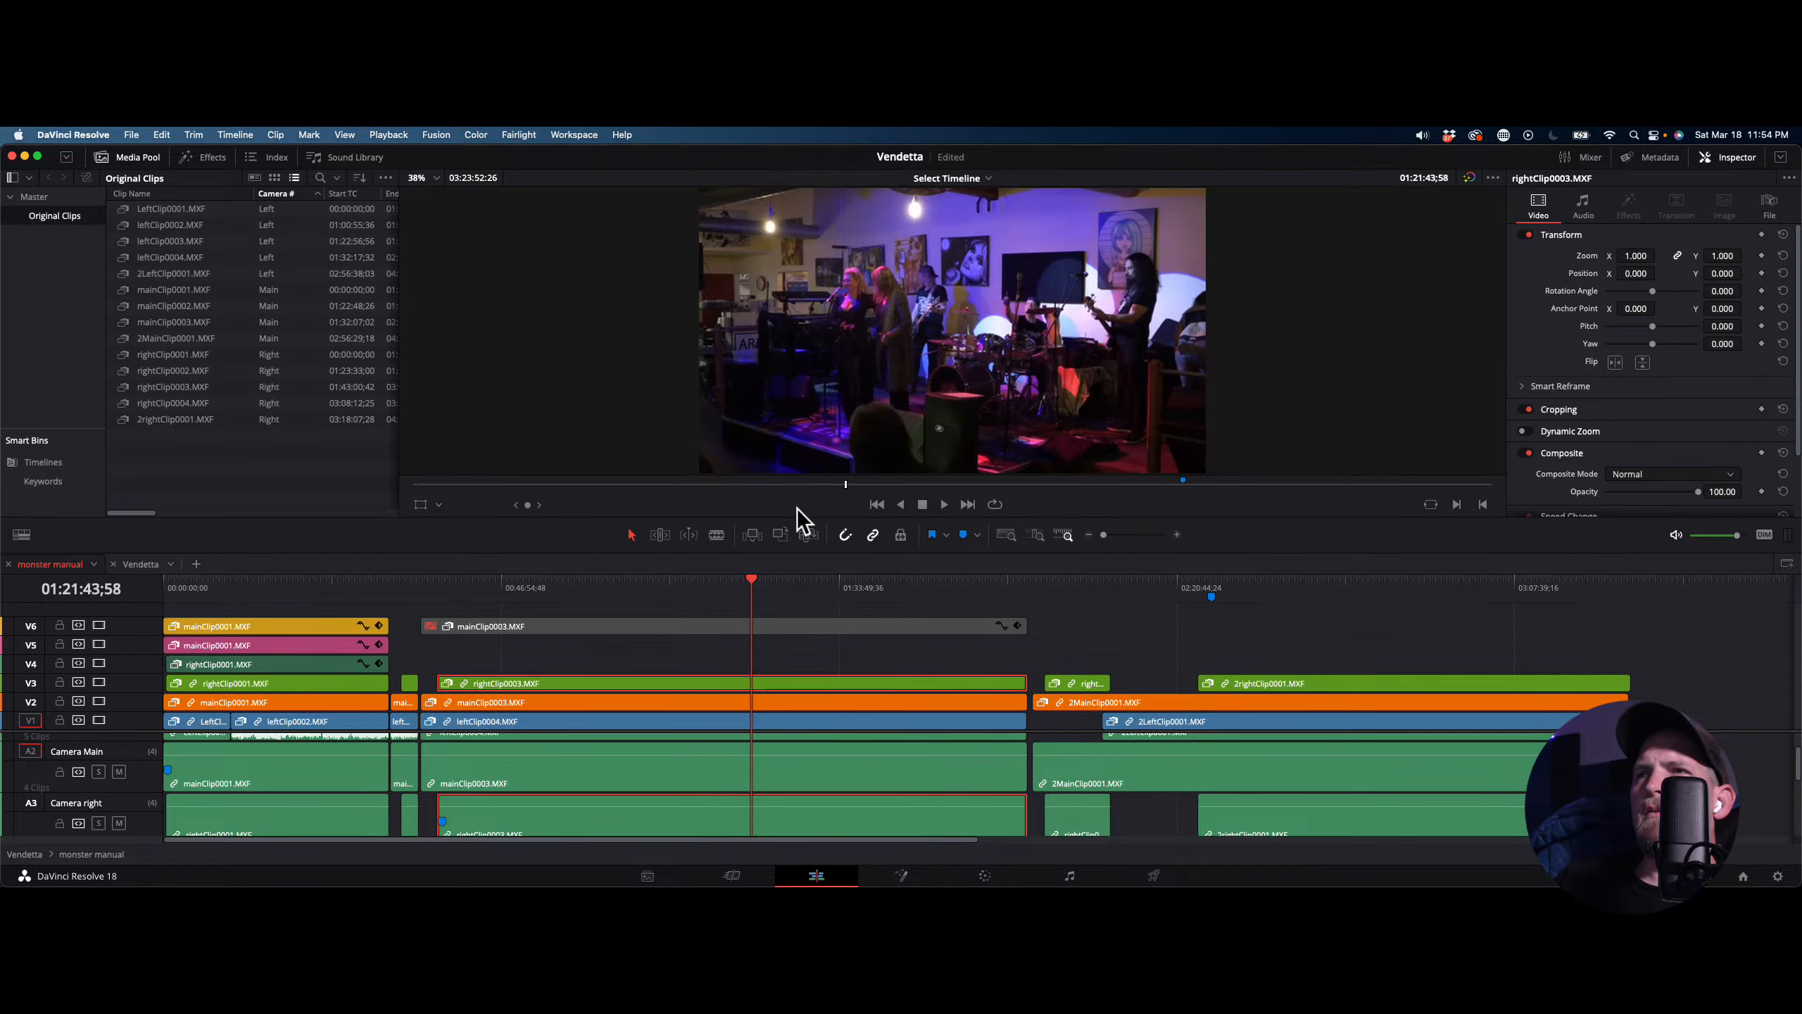
key("d")
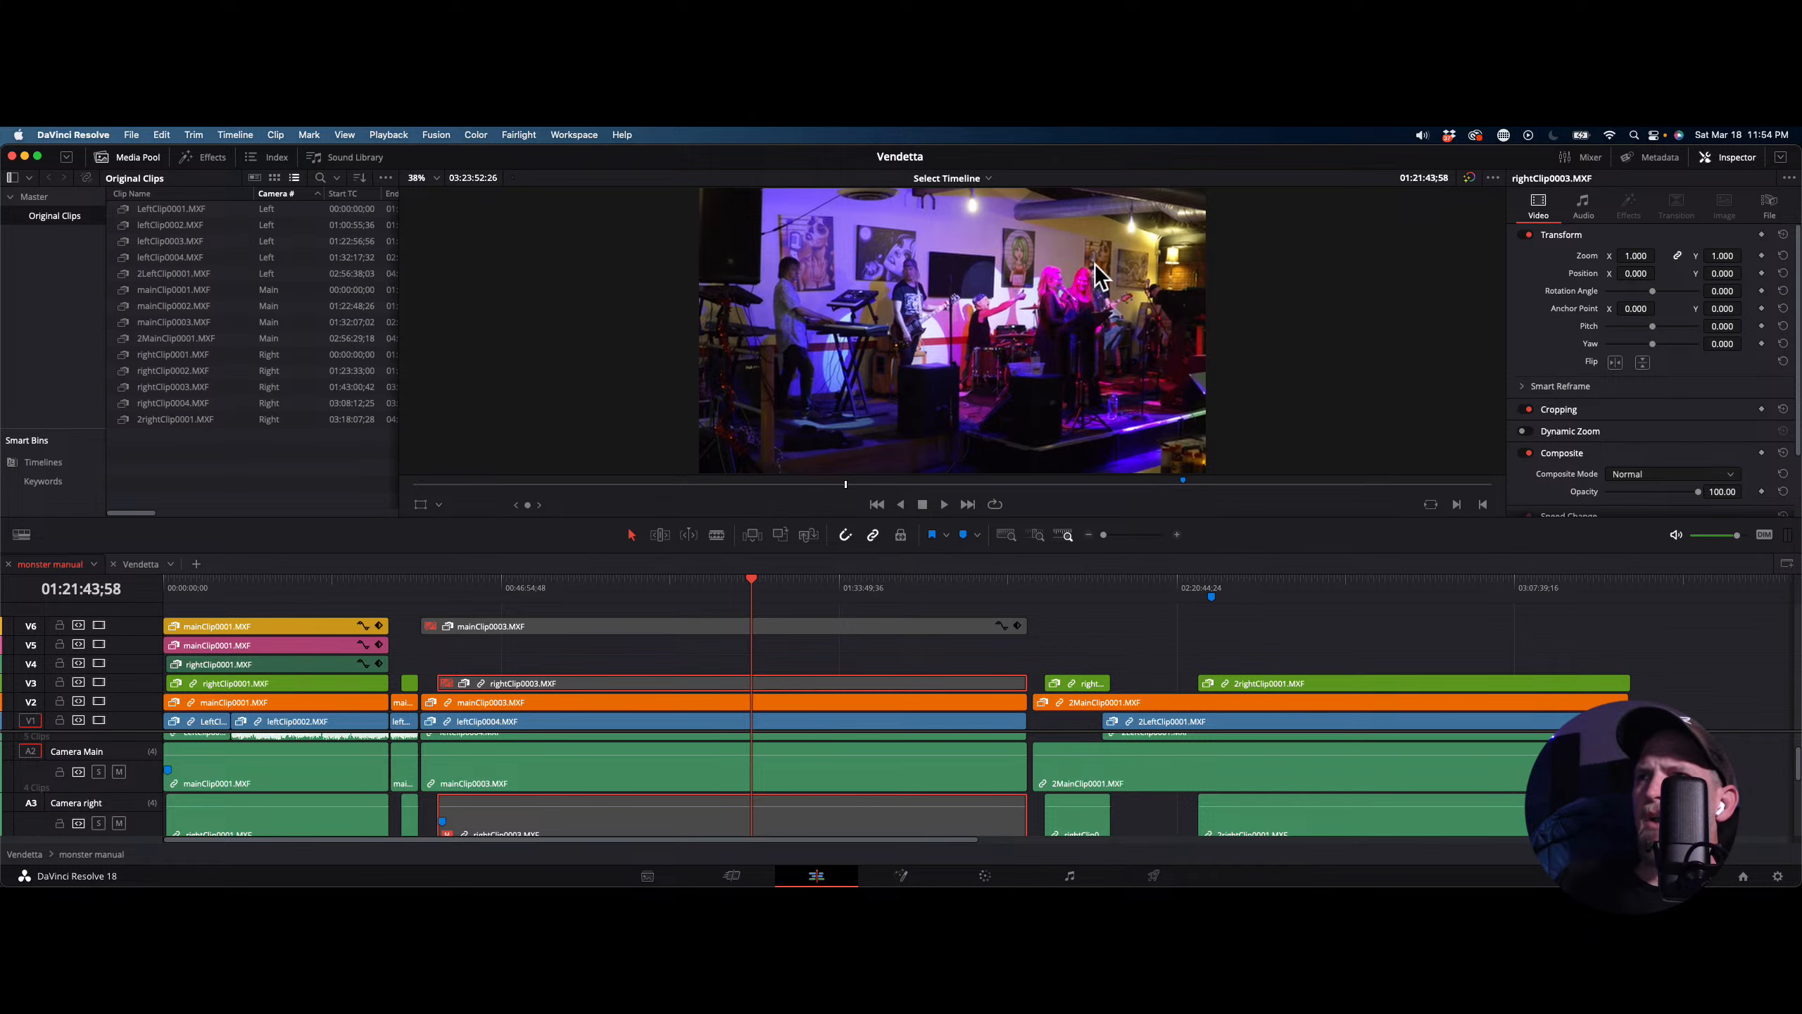
key("d")
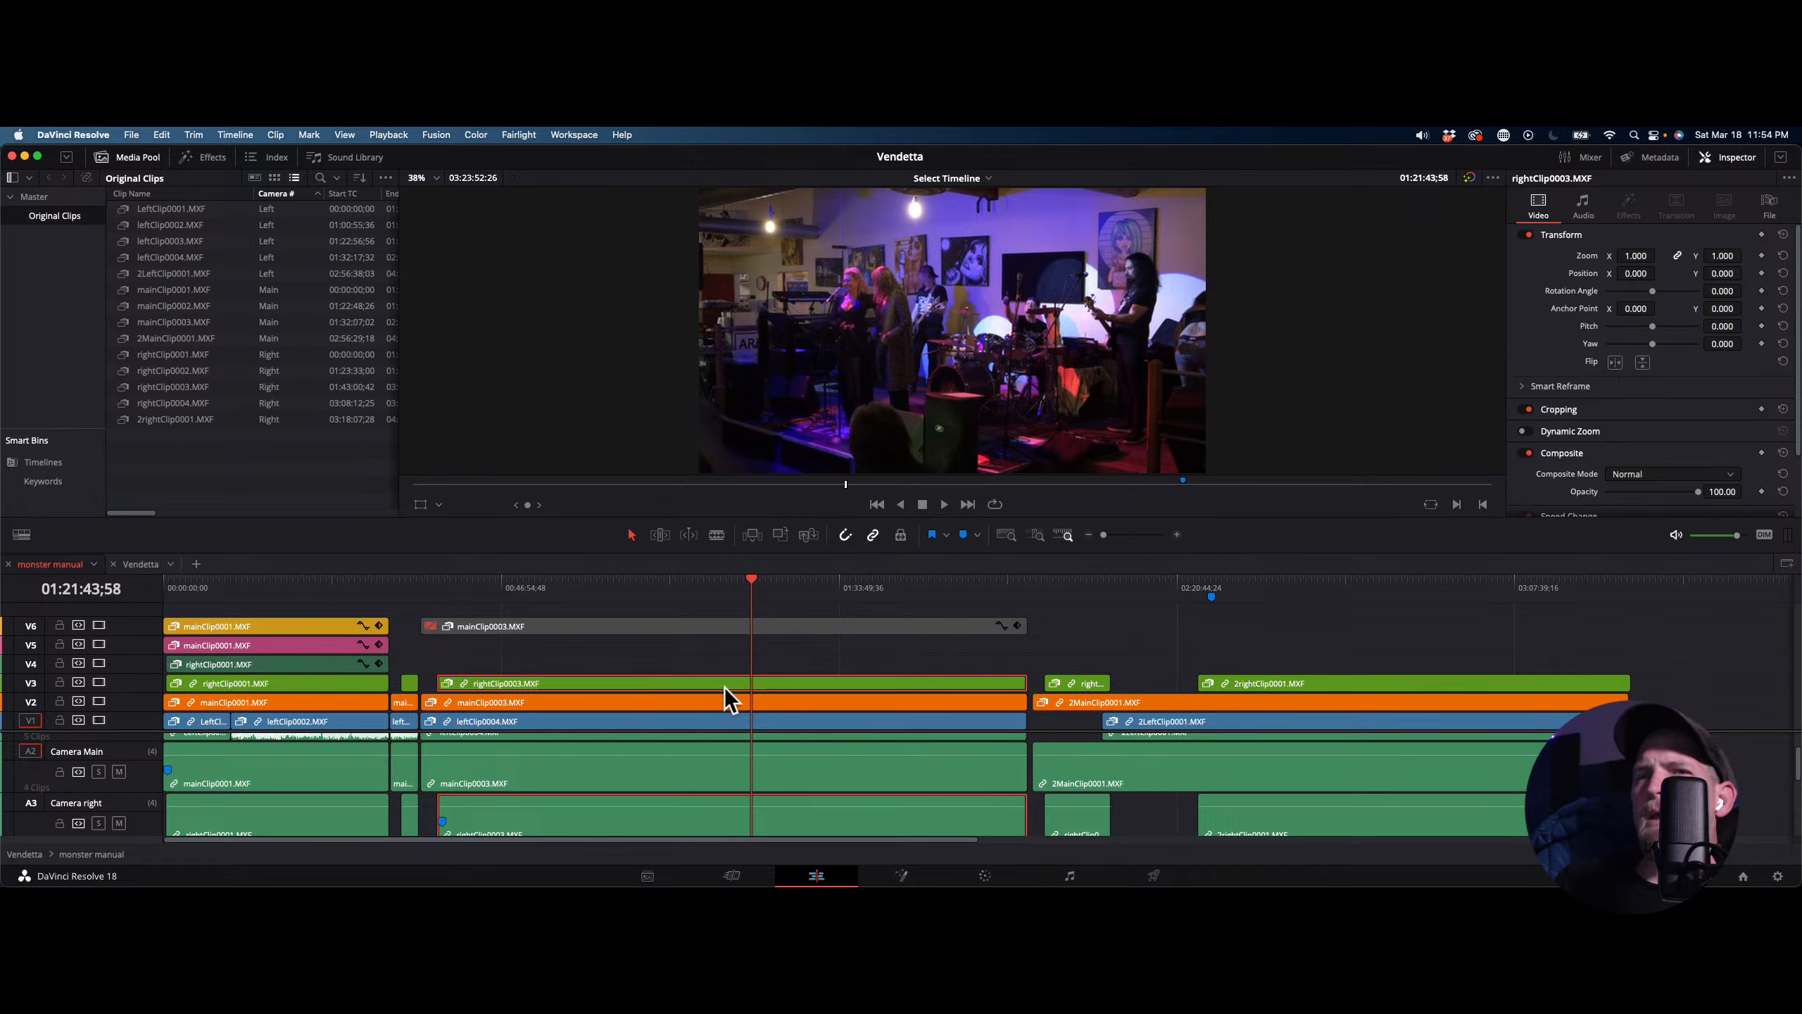
Duplicate only the video of rightClip0003.MXF from V3 onto V4, aligned with the original
left_click(591, 683, "alt")
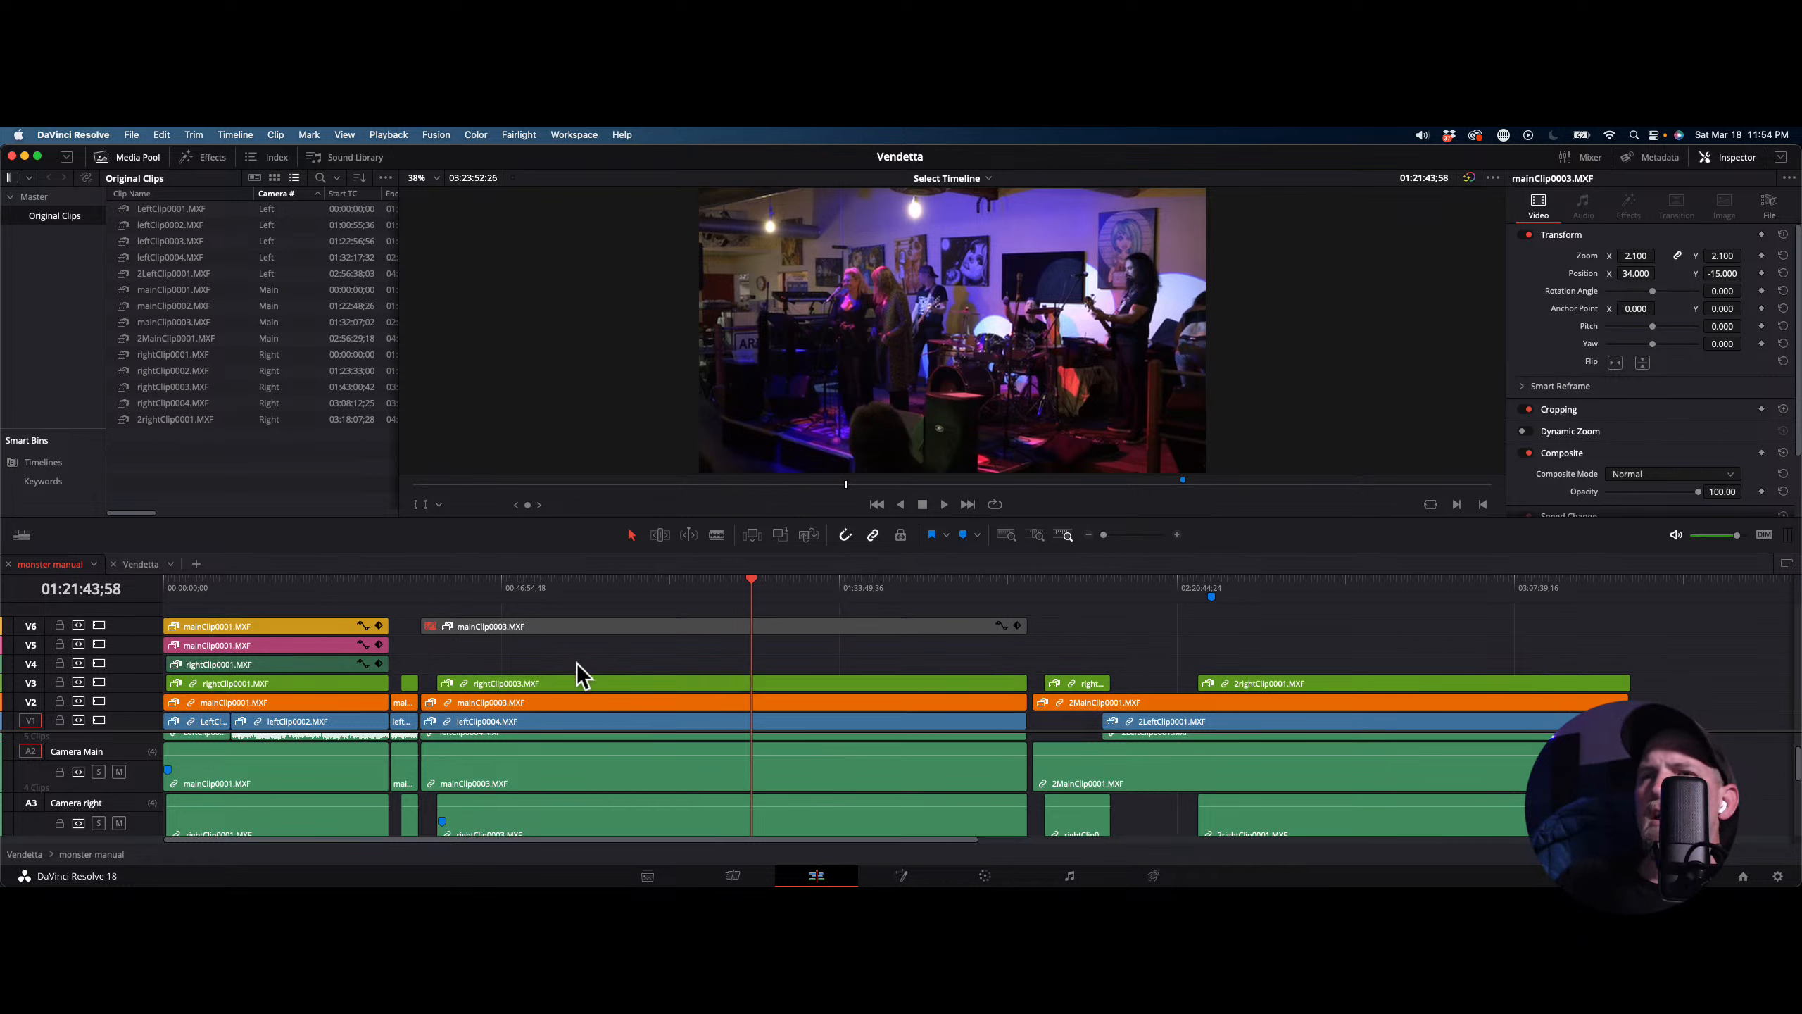
left_click(578, 681)
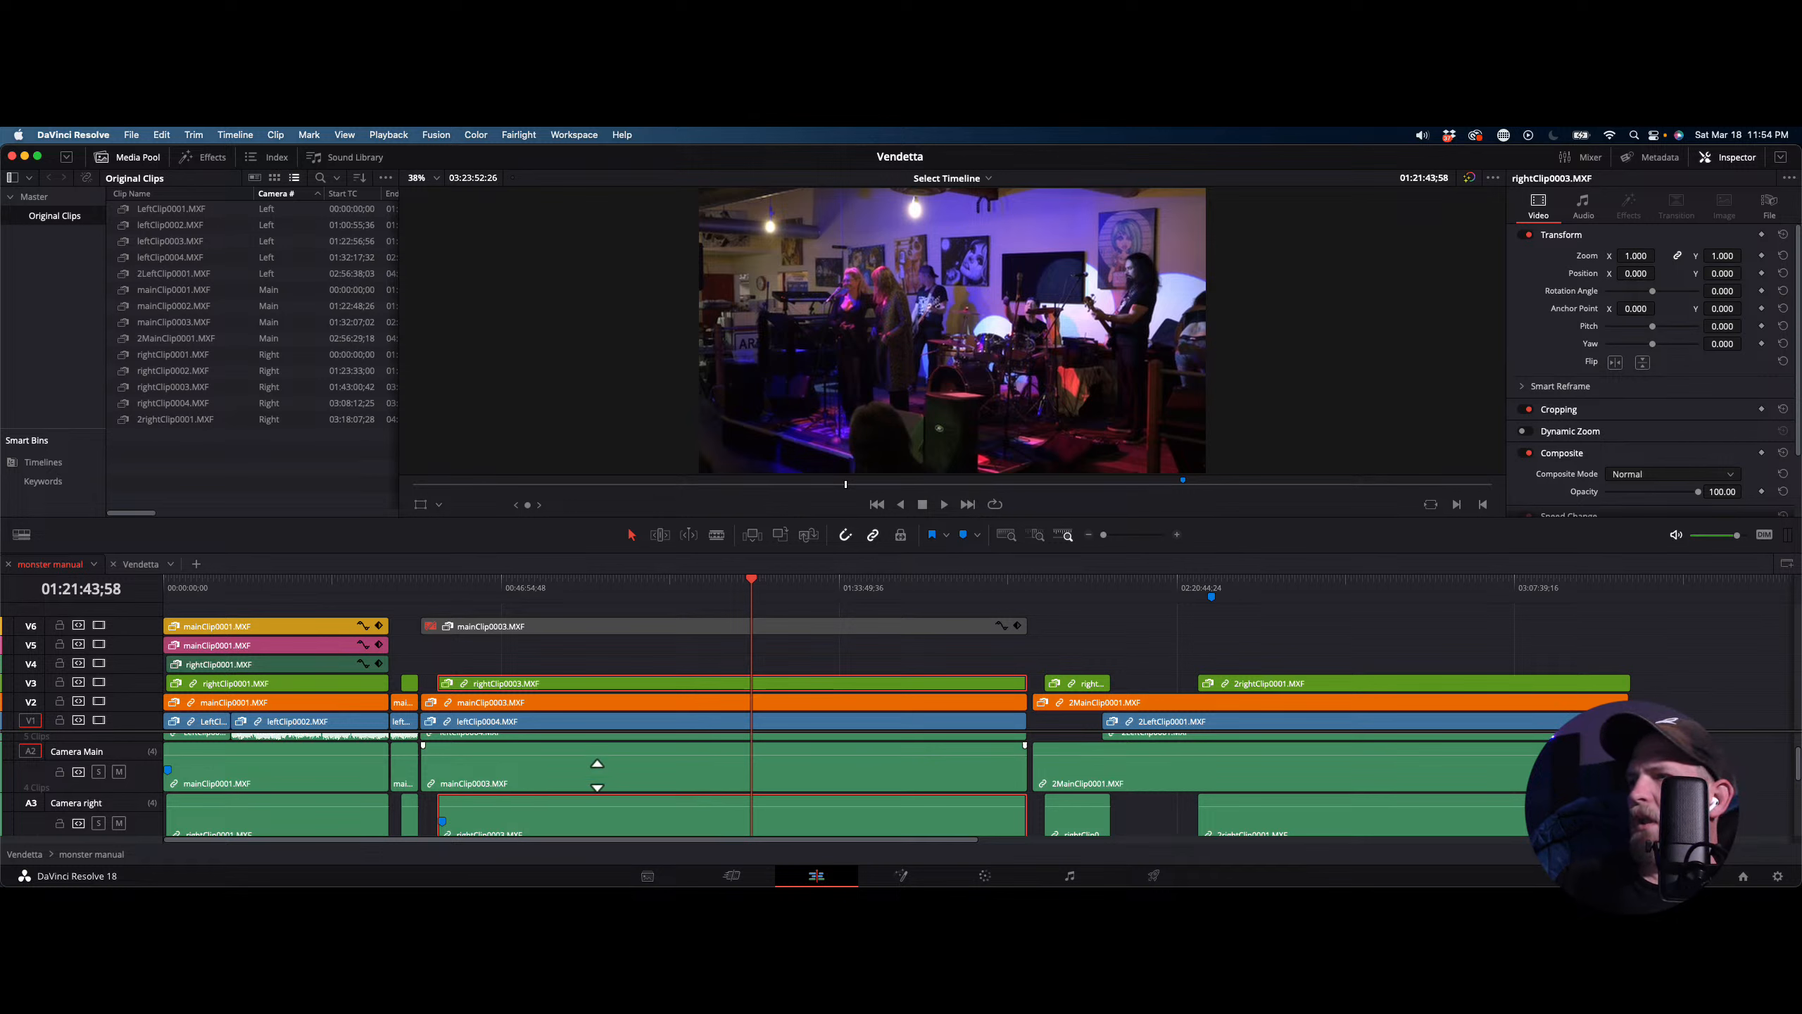
left_click(609, 684)
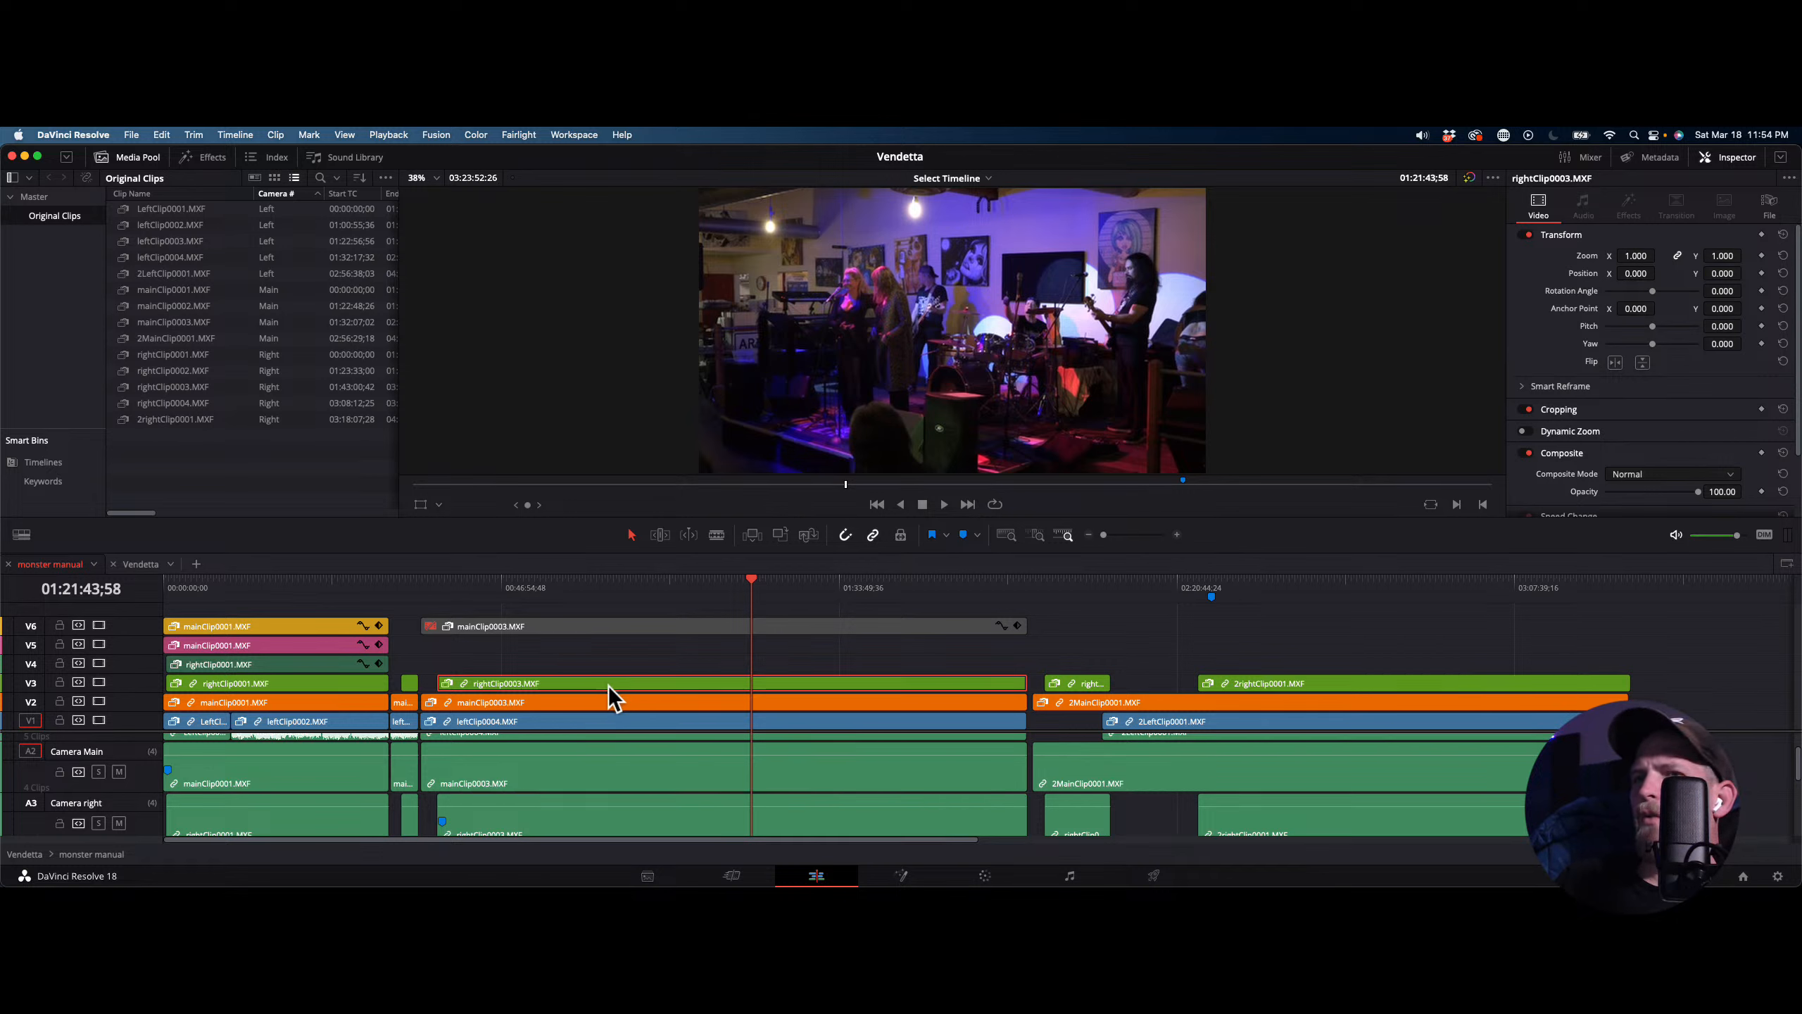
mouse_move(609, 684)
left_mouse_down()
mouse_move(595, 671)
mouse_move(615, 673)
left_mouse_up()
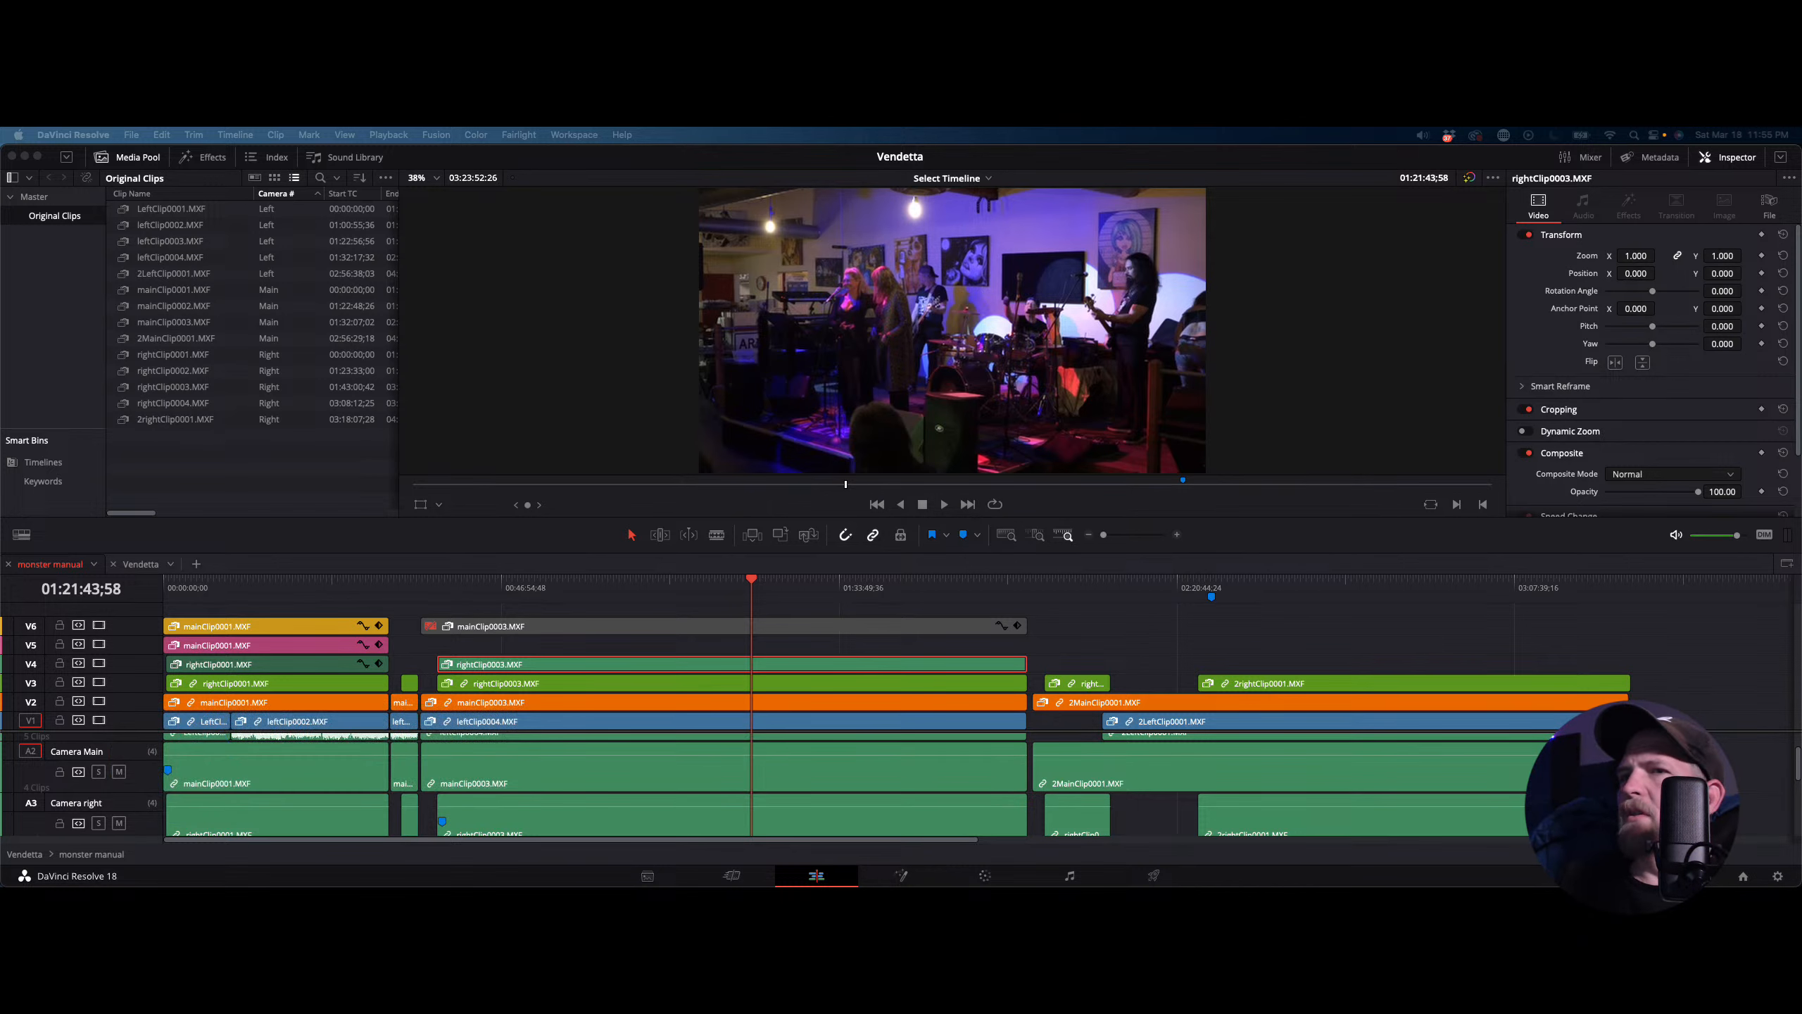
Duplicate only the video of mainClip0003.MXF from V2 onto V5, aligned with the original, and save the project
left_click(616, 645)
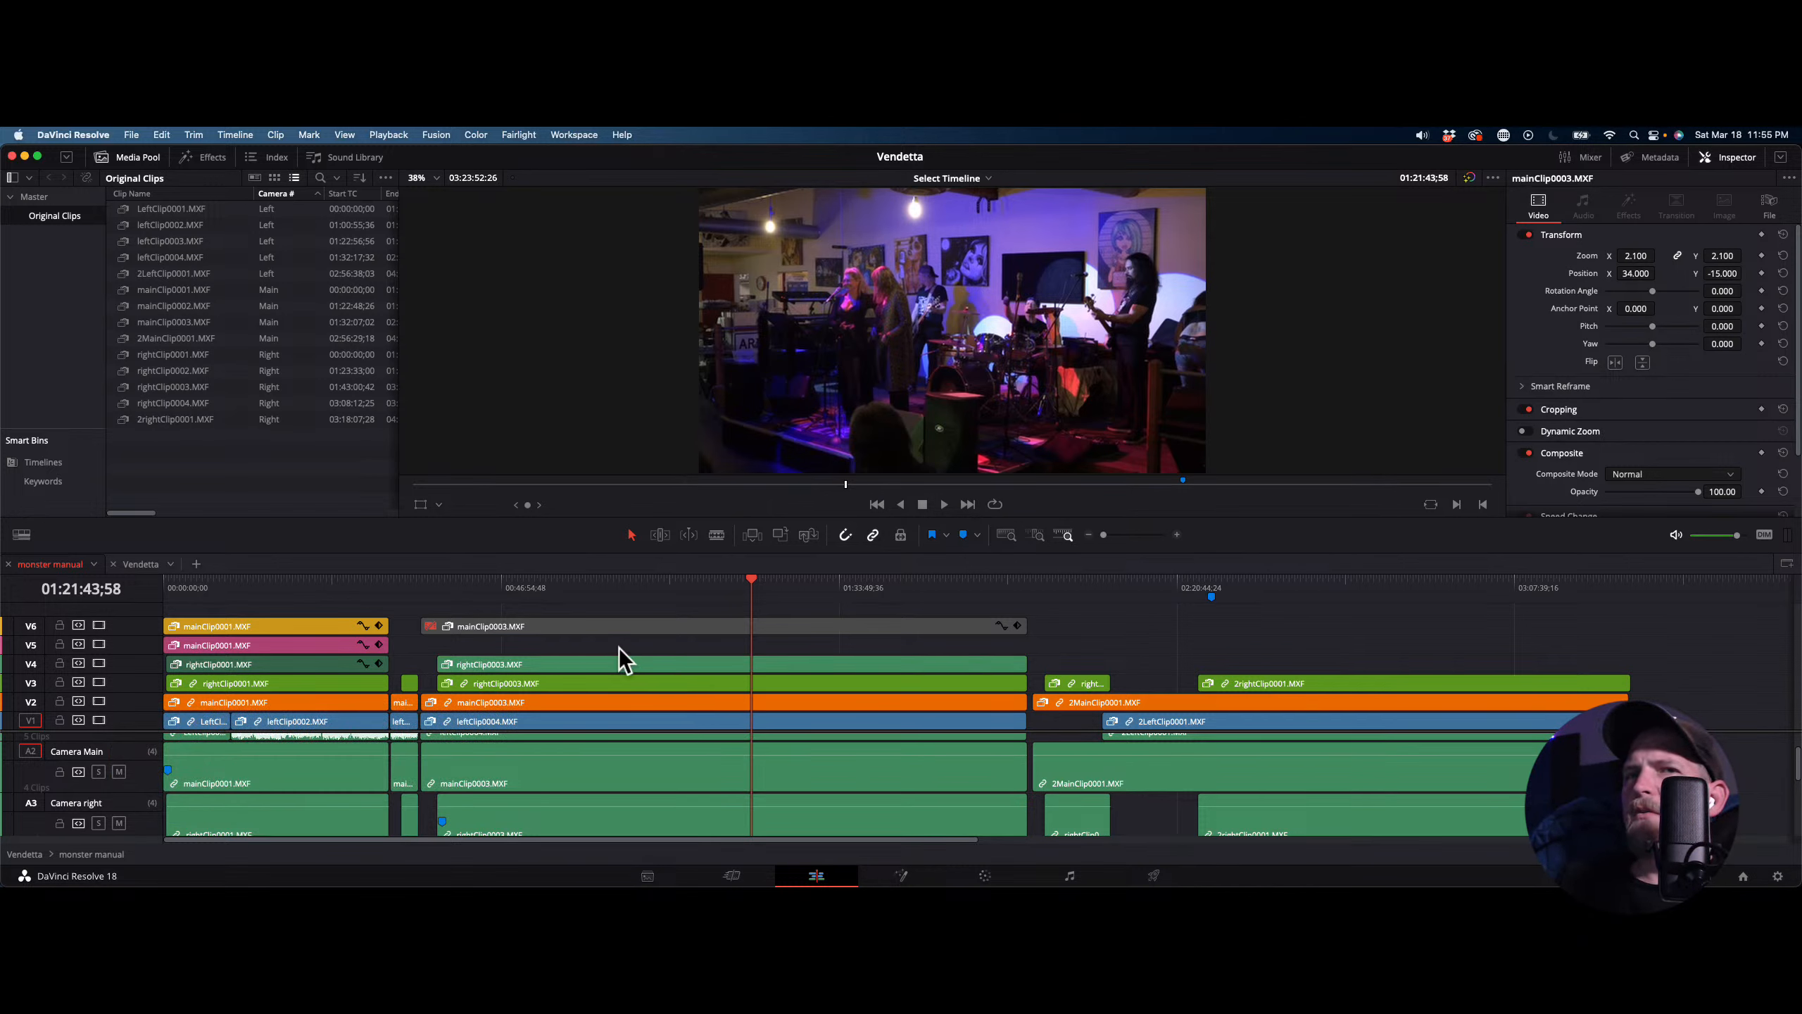
left_click(597, 703)
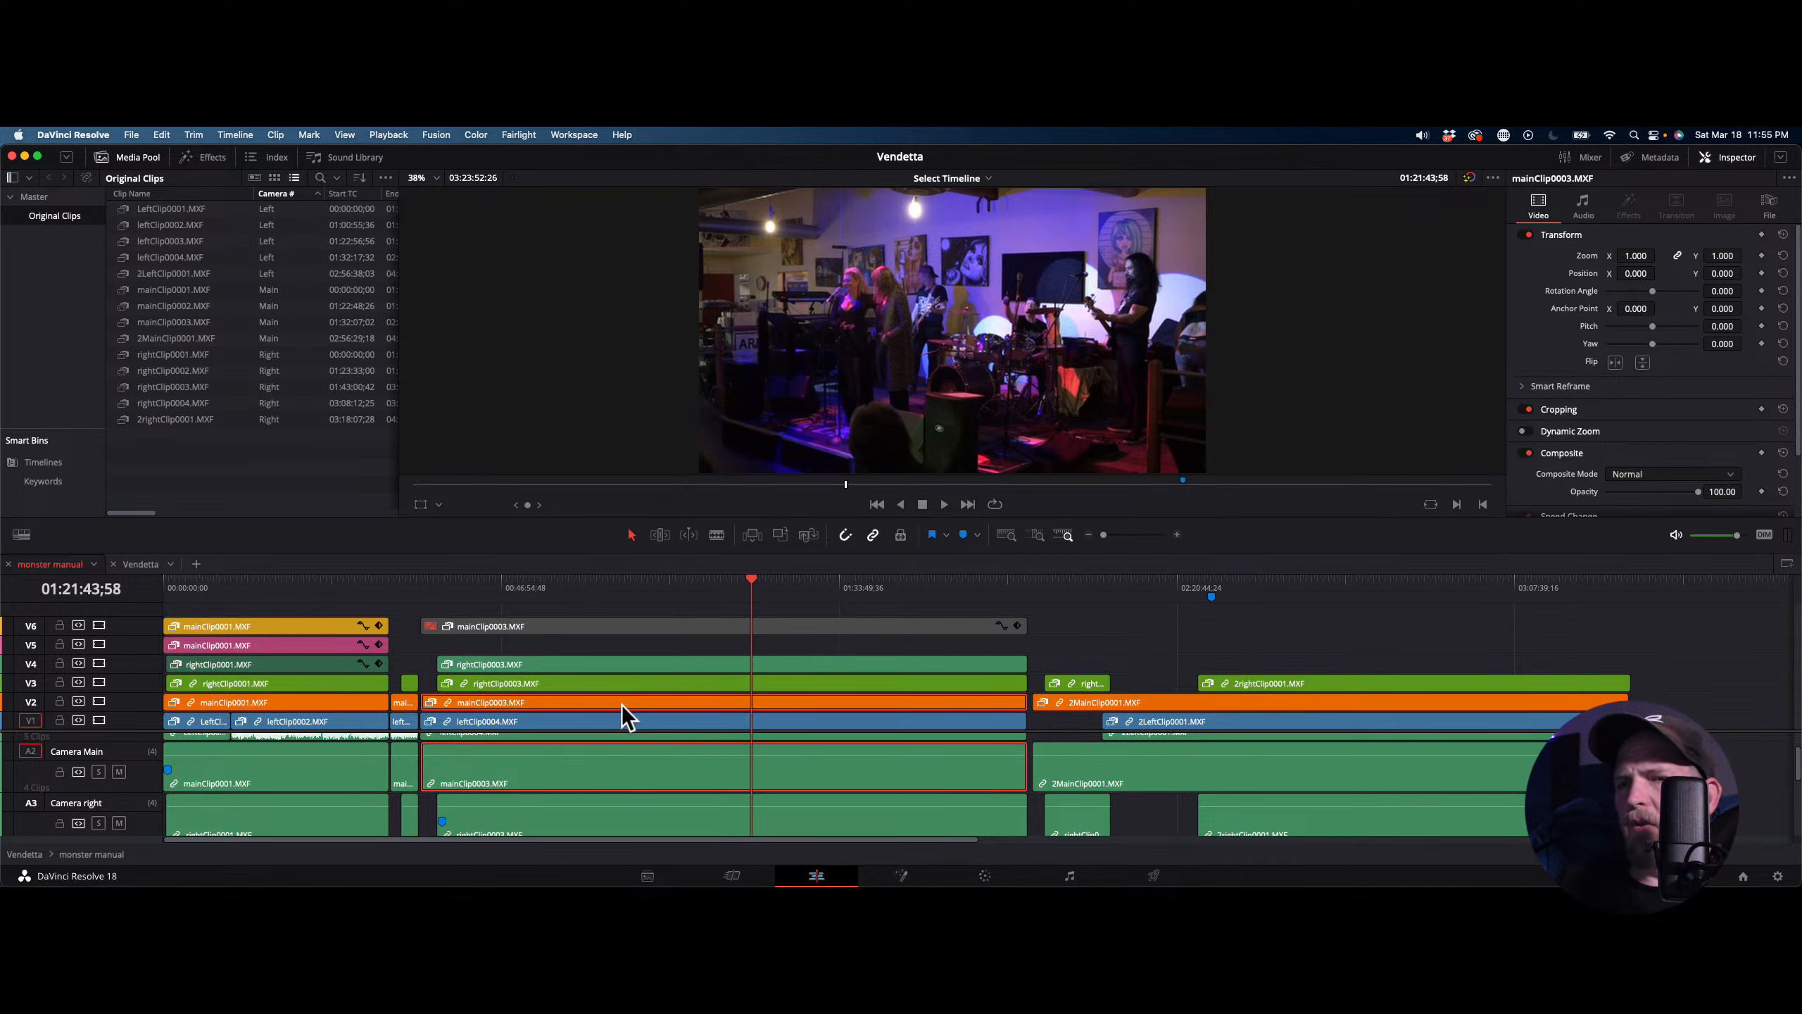
left_click(623, 704, "alt")
left_click_drag(602, 699, 605, 647)
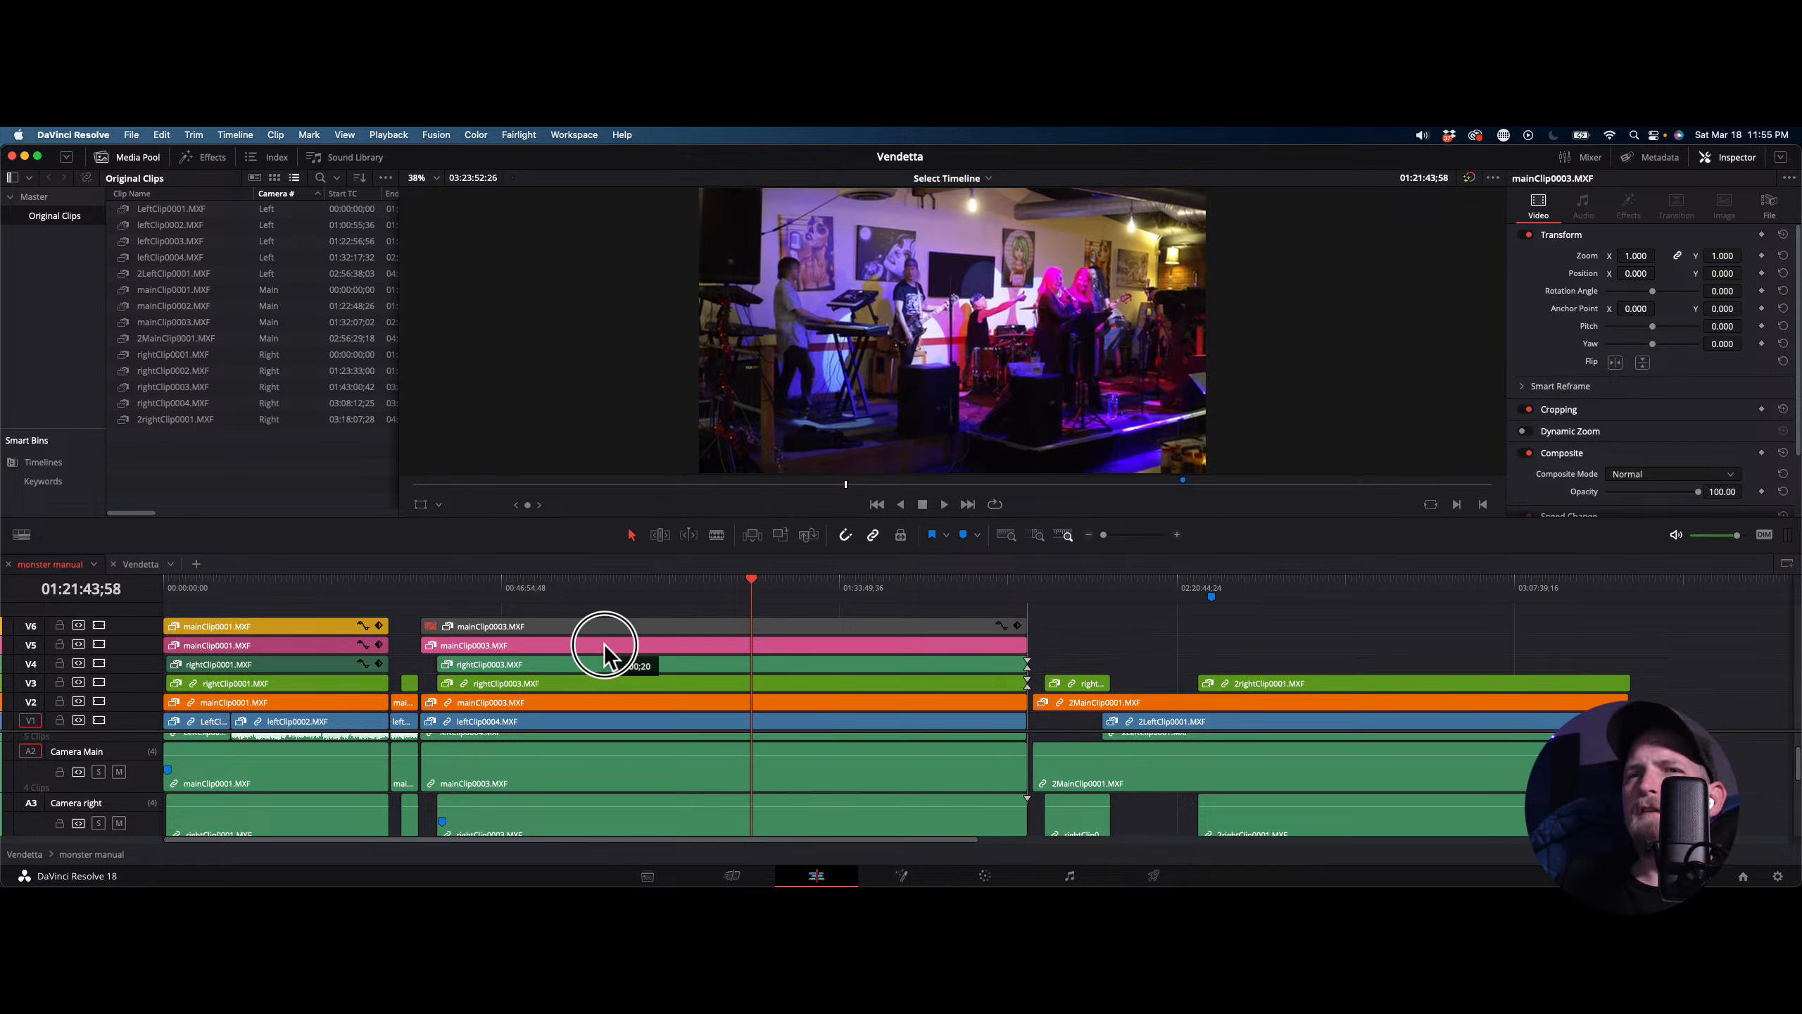
left_click_drag(605, 647, 622, 647)
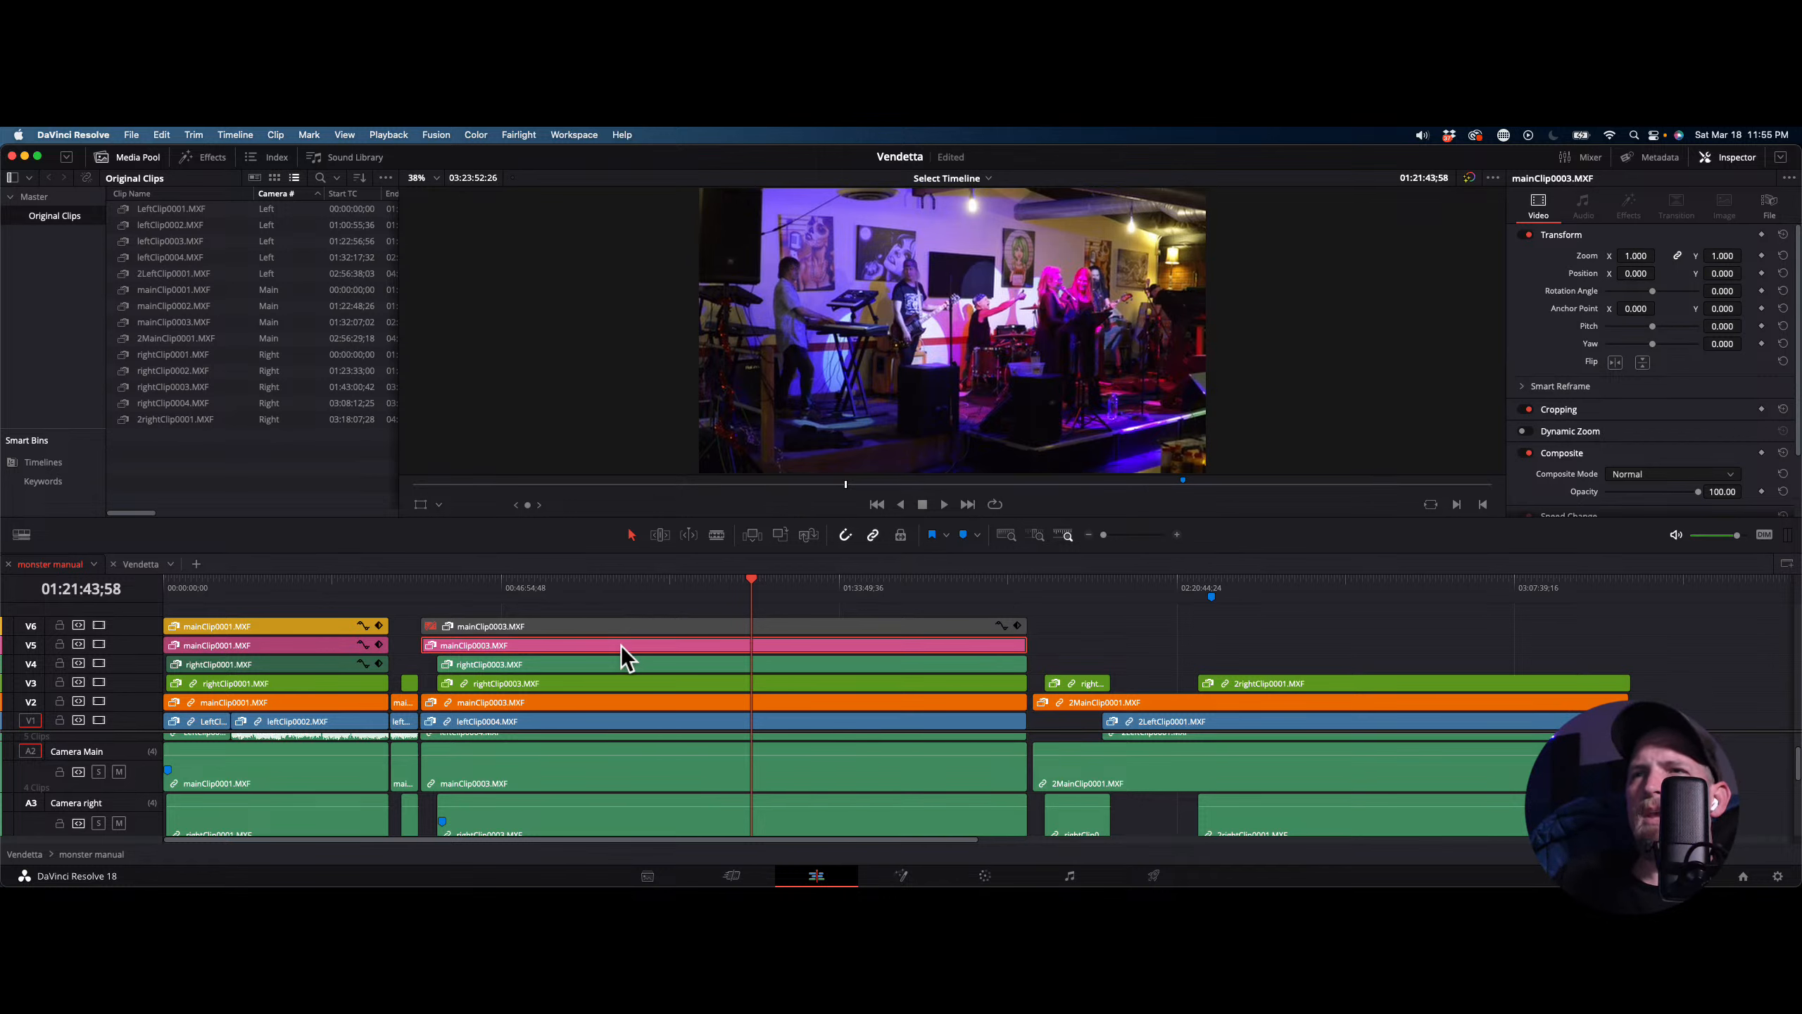
key("super+s")
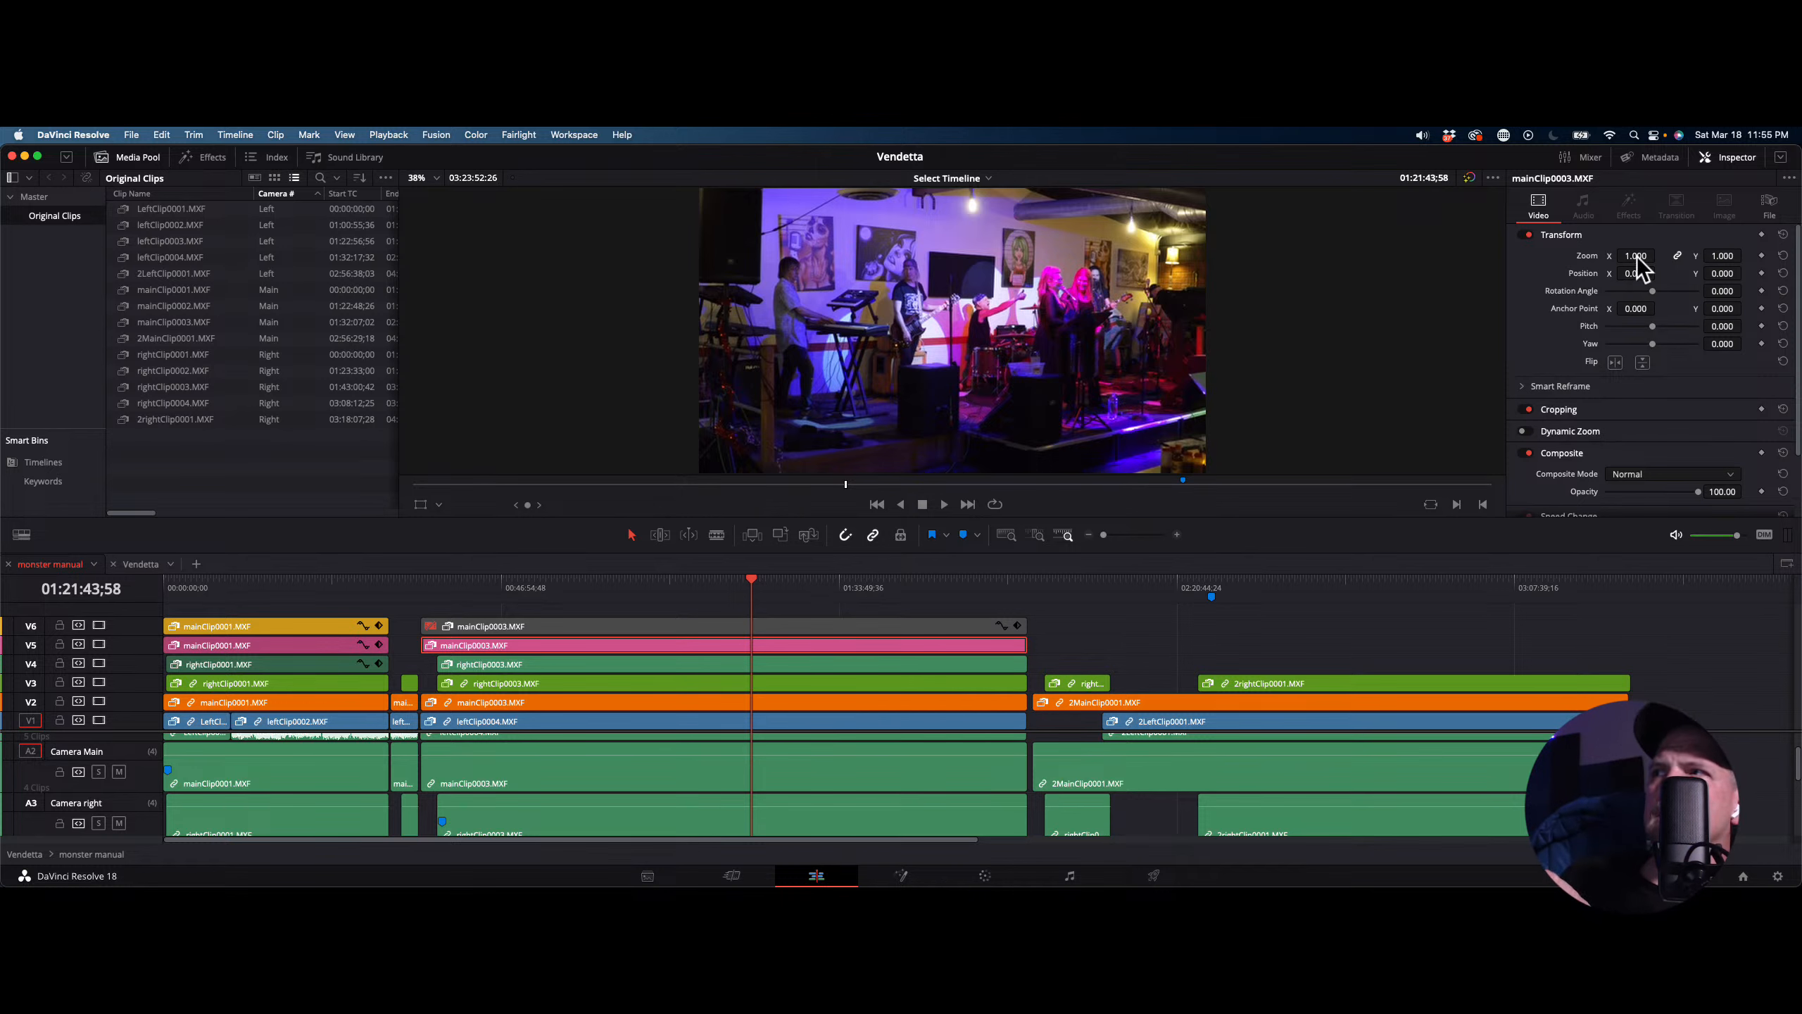
Reframe the V5 mainClip0003.MXF copy on the keyboardist and guitarist with zoom 1.980 and position X 209.000
mouse_move(1636, 257)
left_mouse_down()
mouse_move(1707, 265)
mouse_move(1632, 273)
left_mouse_up()
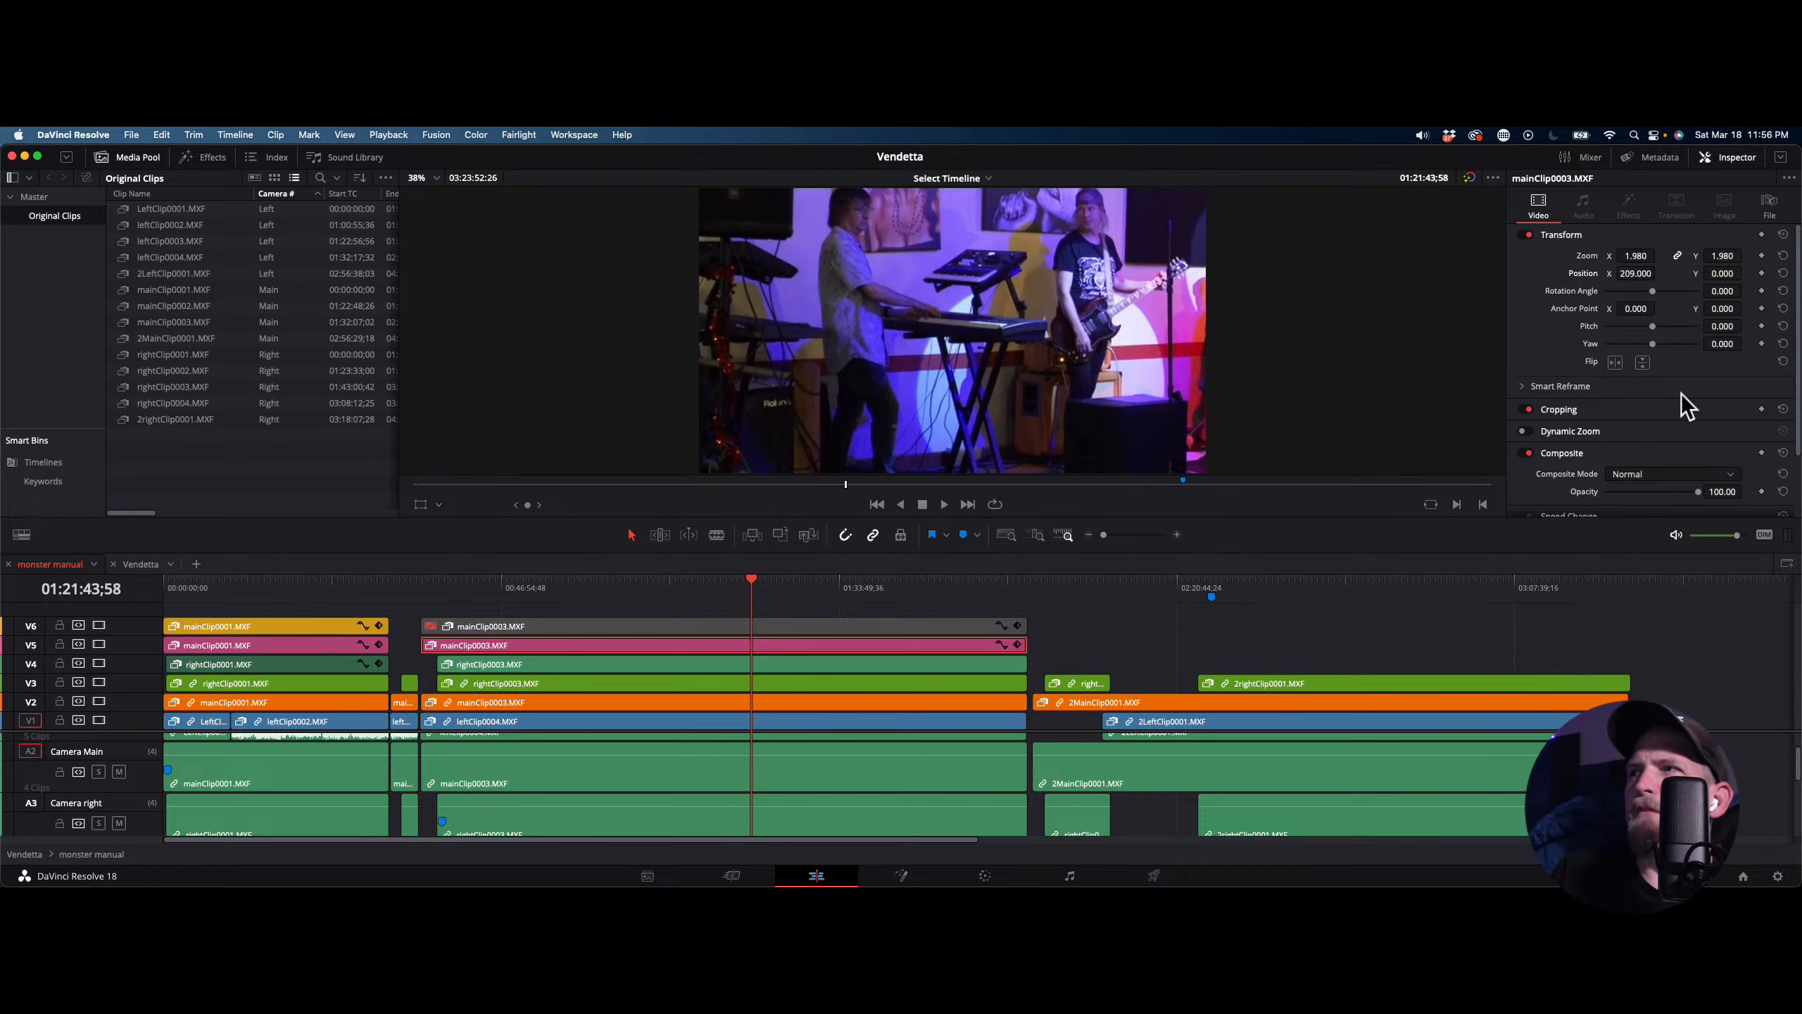
Refine the V5 mainClip0003.MXF reframe to zoom 2.070, position X 240.000 and Y -27.000, and give the video tracks more room in the timeline
left_click_drag(1718, 276, 1658, 279)
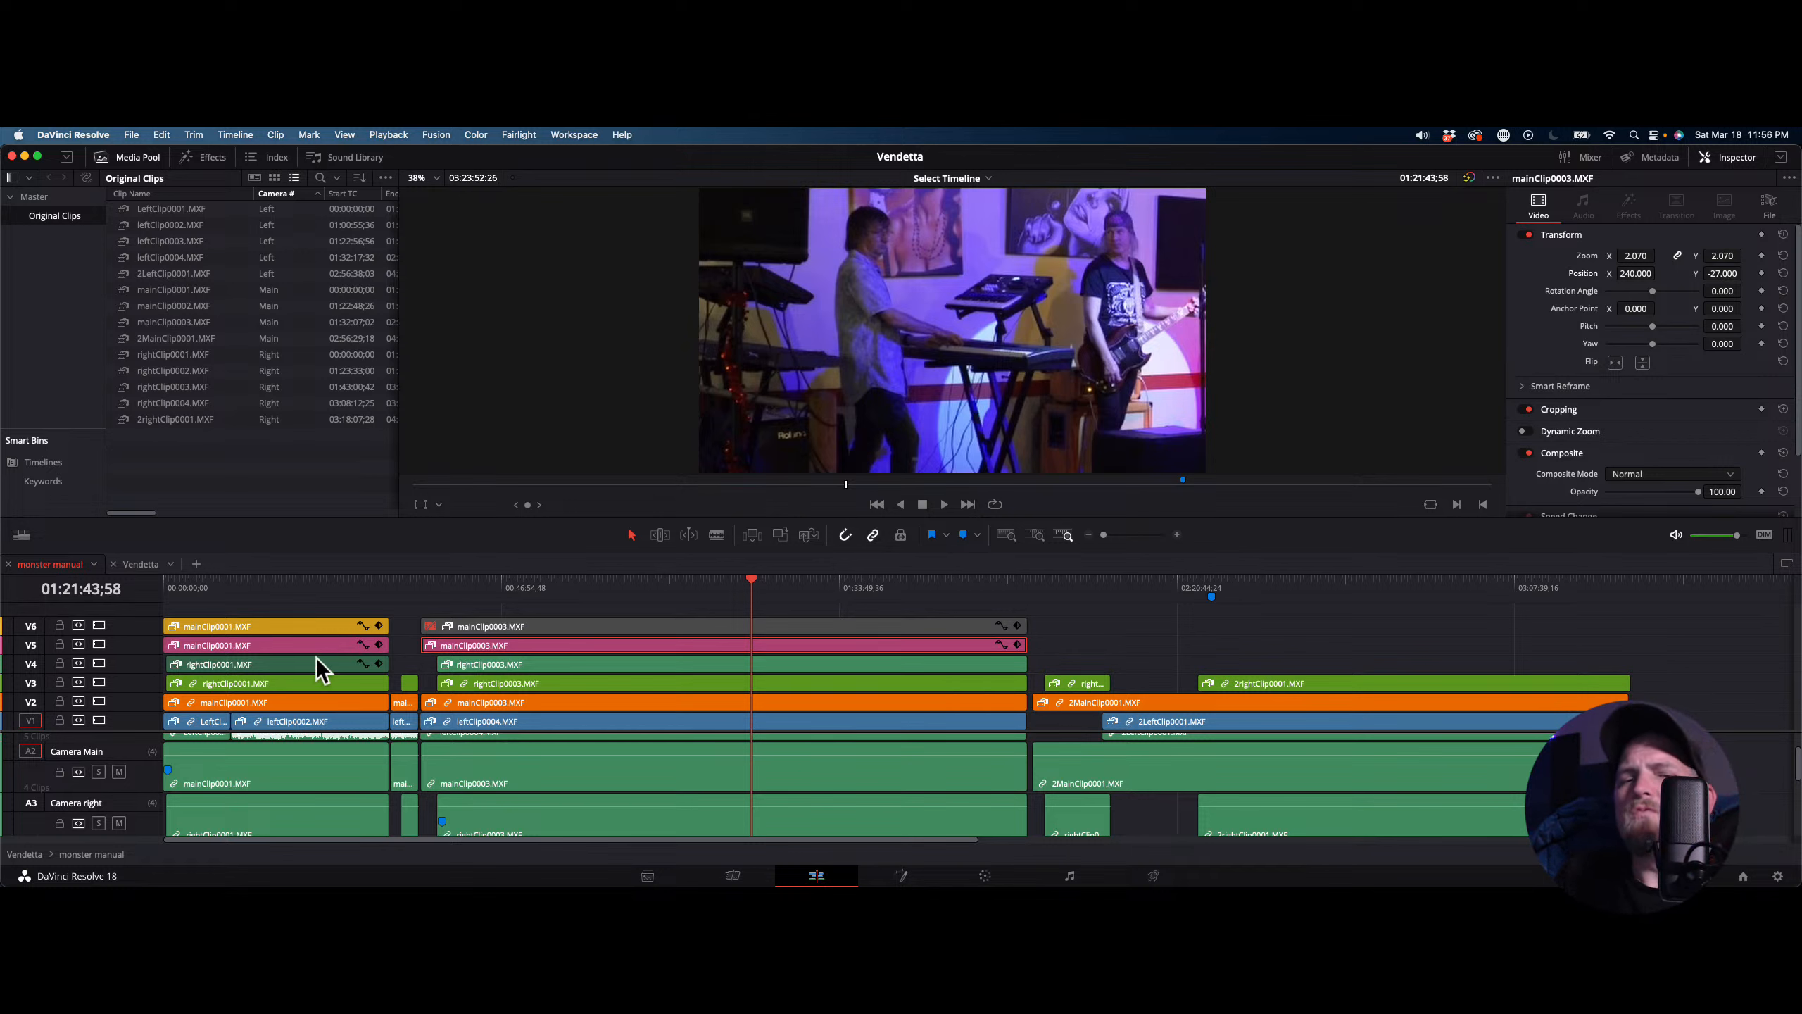
scroll(519, 676, "up", 5)
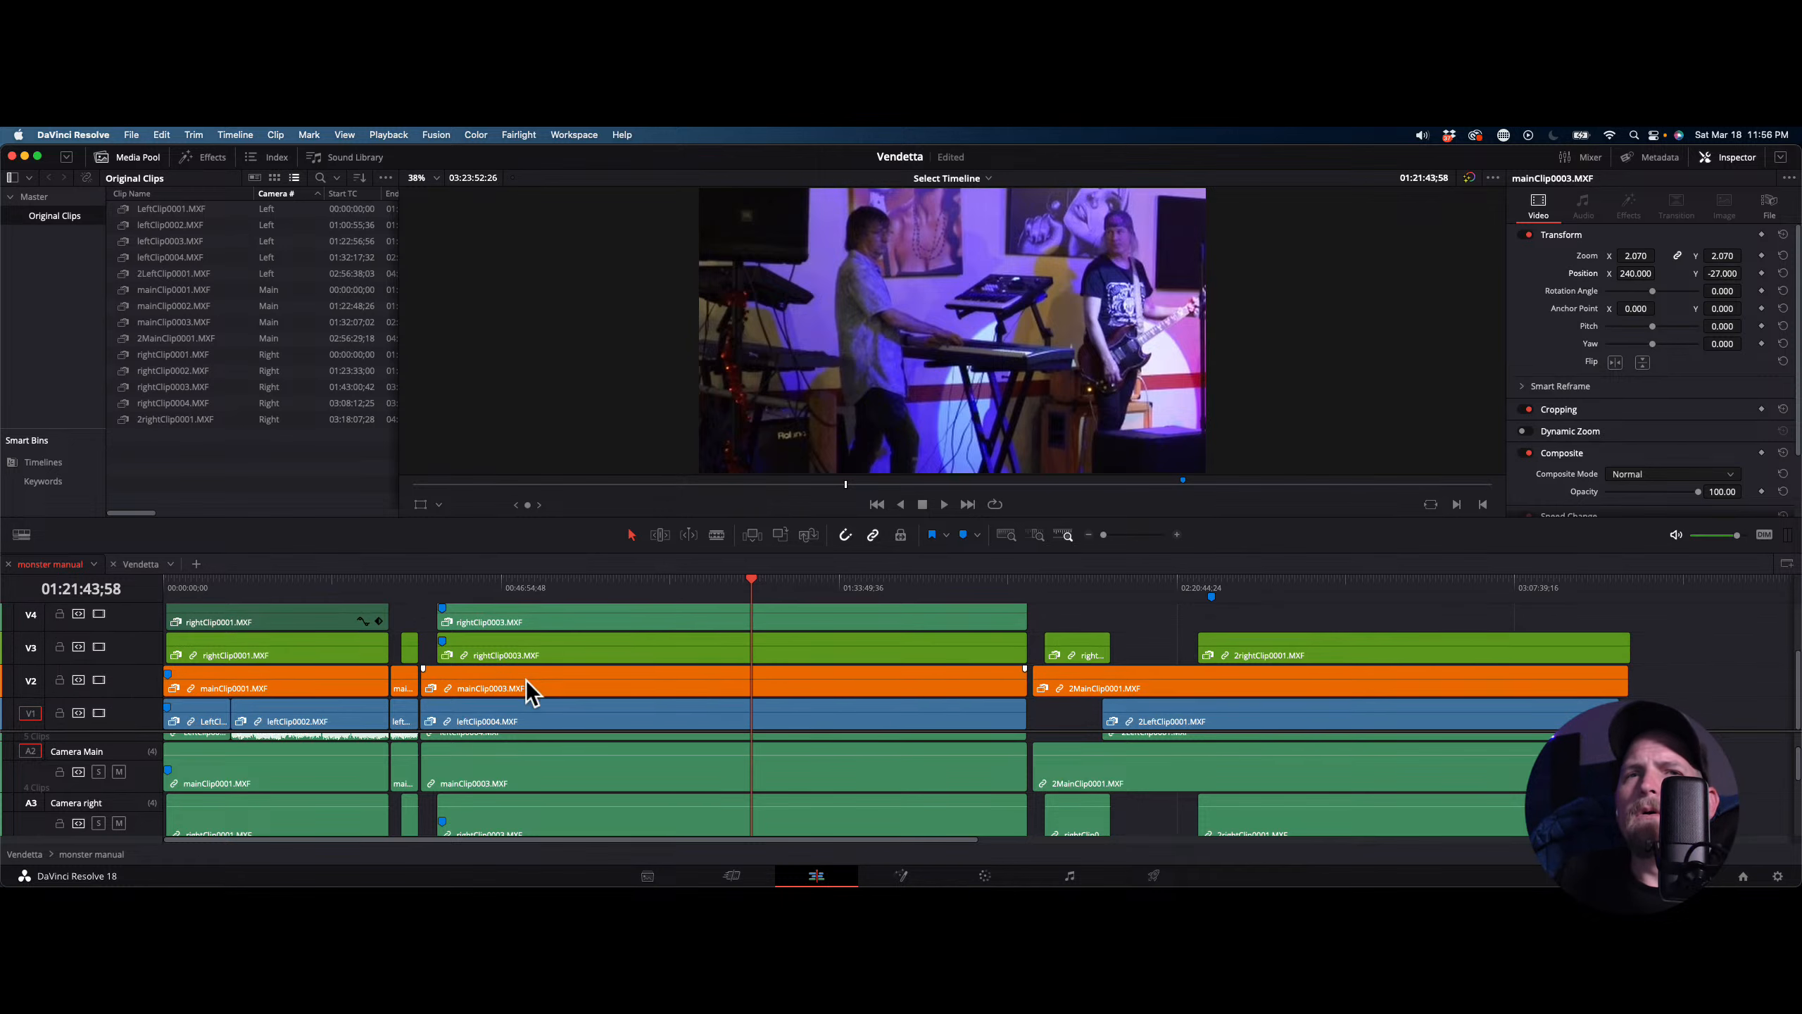
scroll(522, 693, "up", 3)
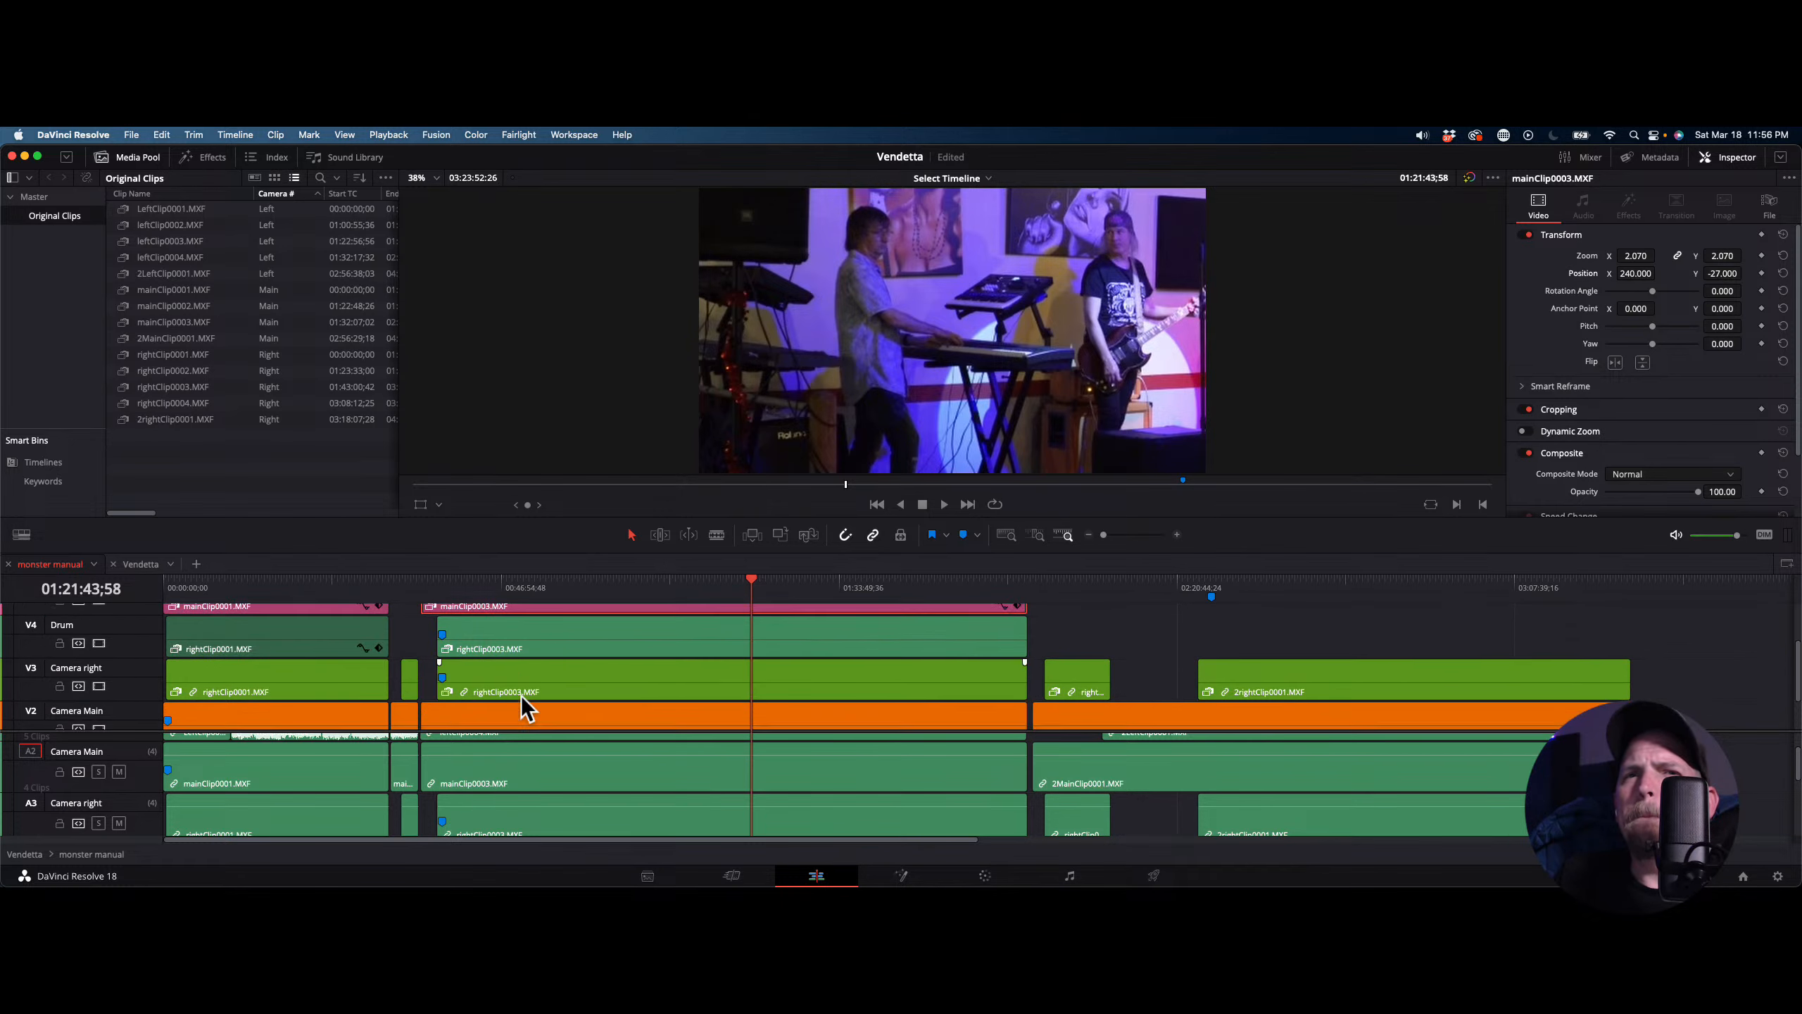
scroll(523, 692, "down", 3)
scroll(541, 680, "up", 2)
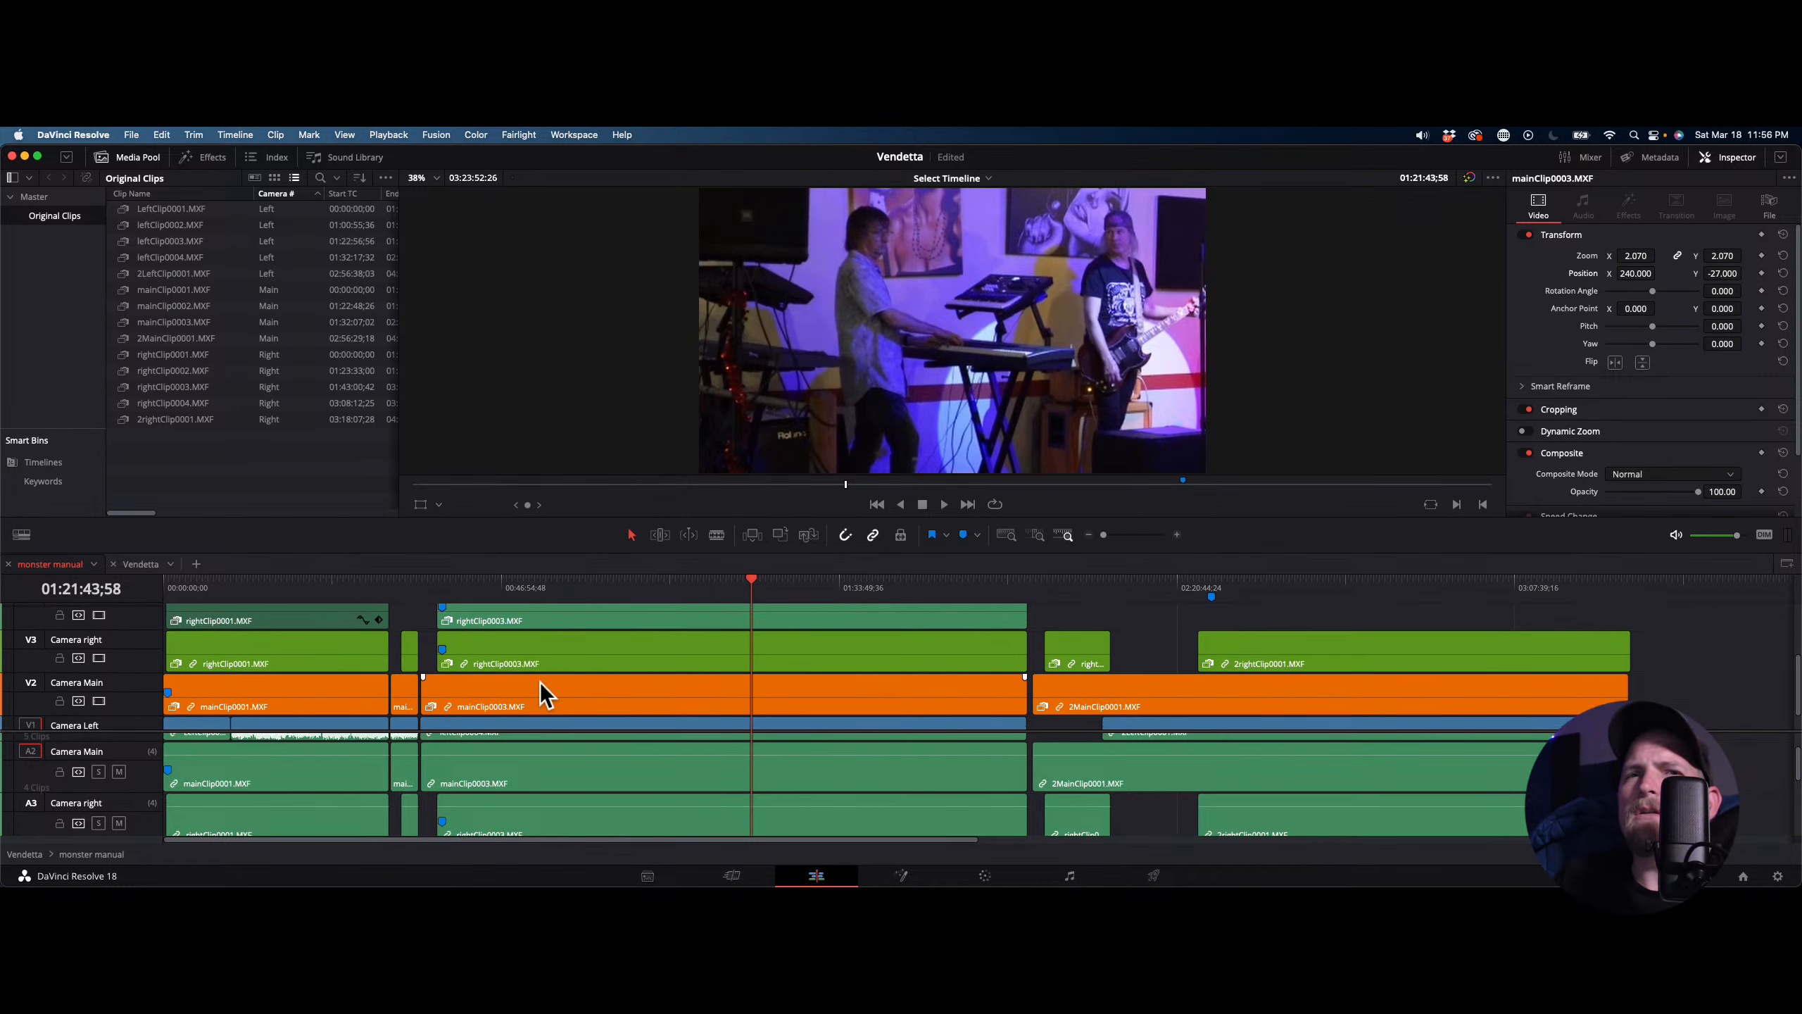
left_click_drag(561, 733, 563, 837)
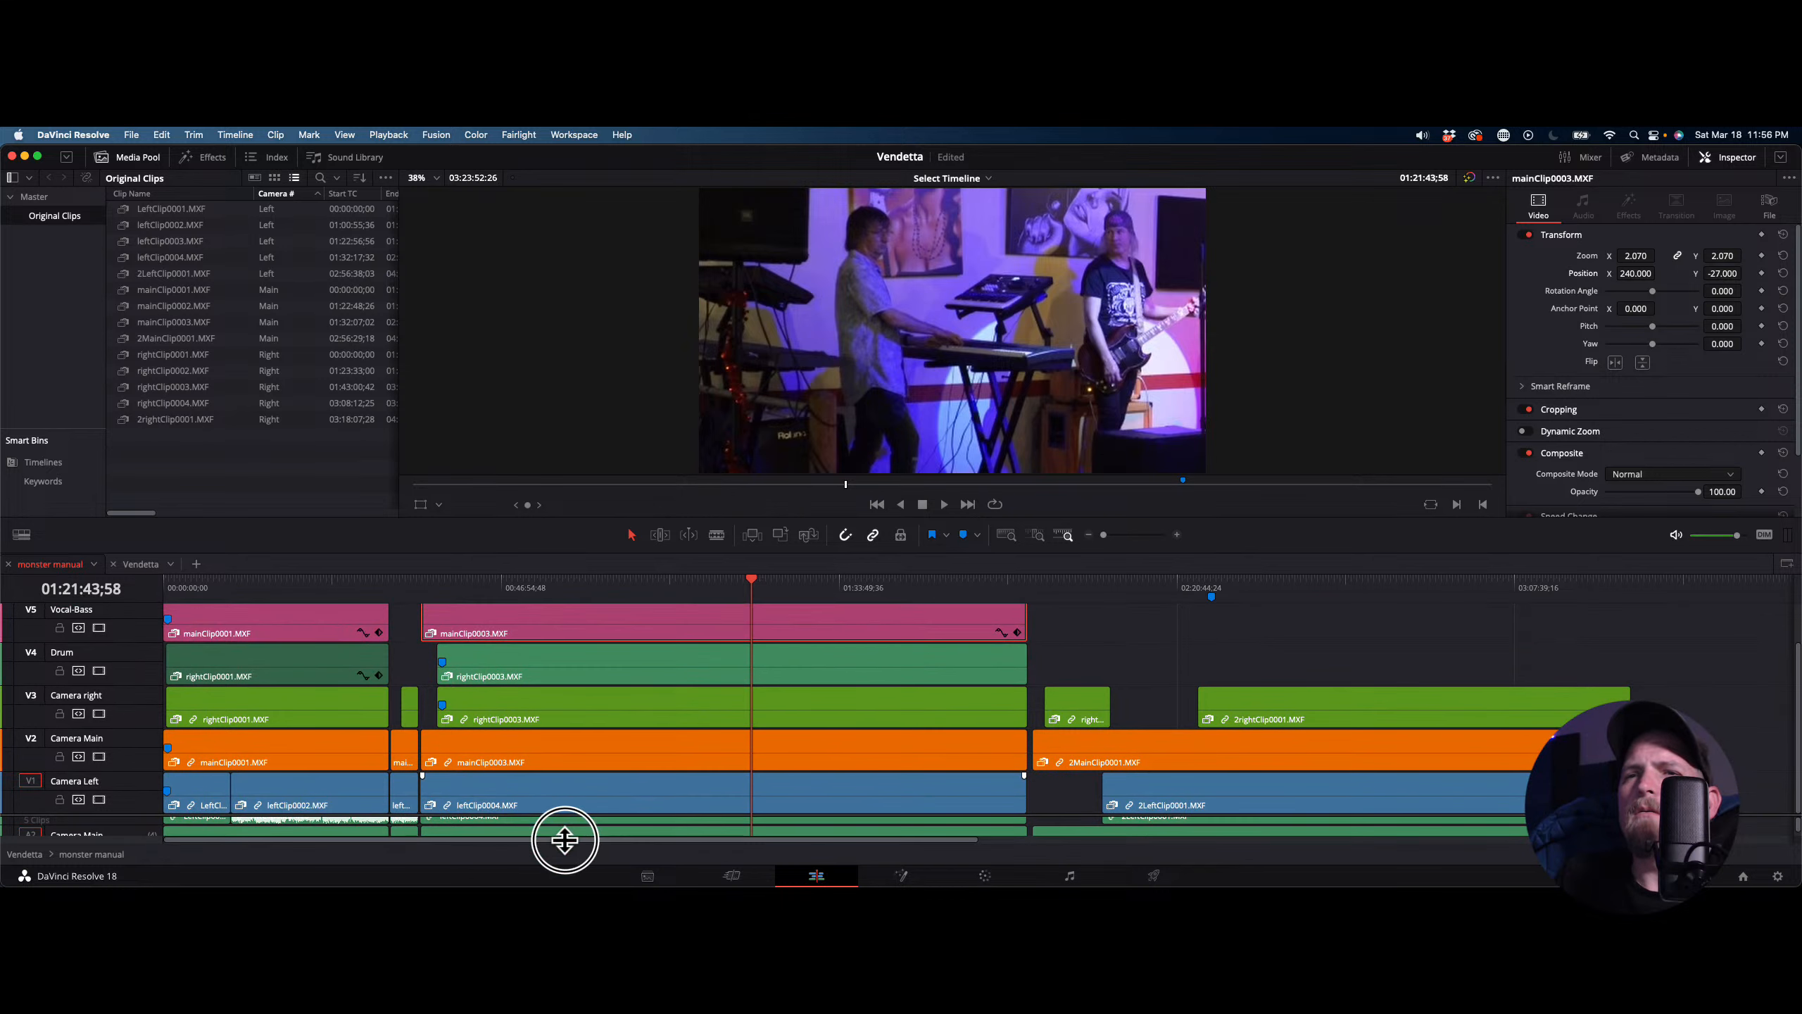
scroll(594, 696, "up", 3)
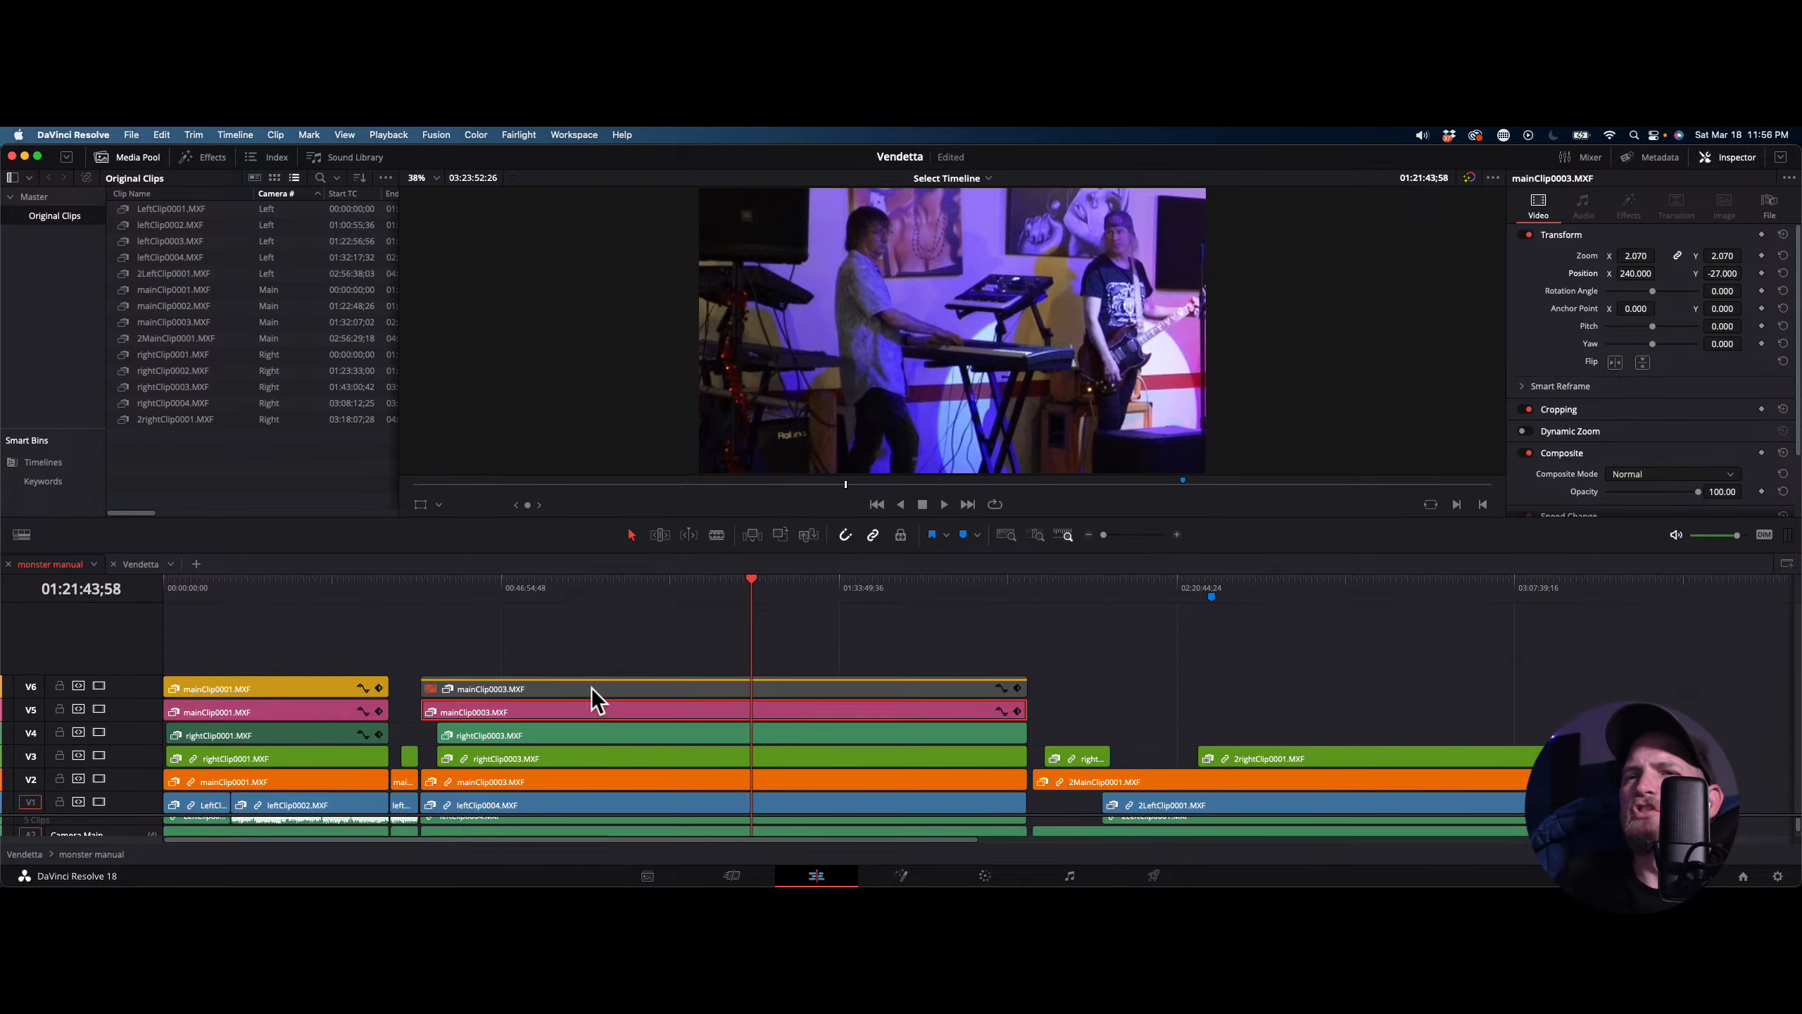
scroll(590, 693, "down", 3)
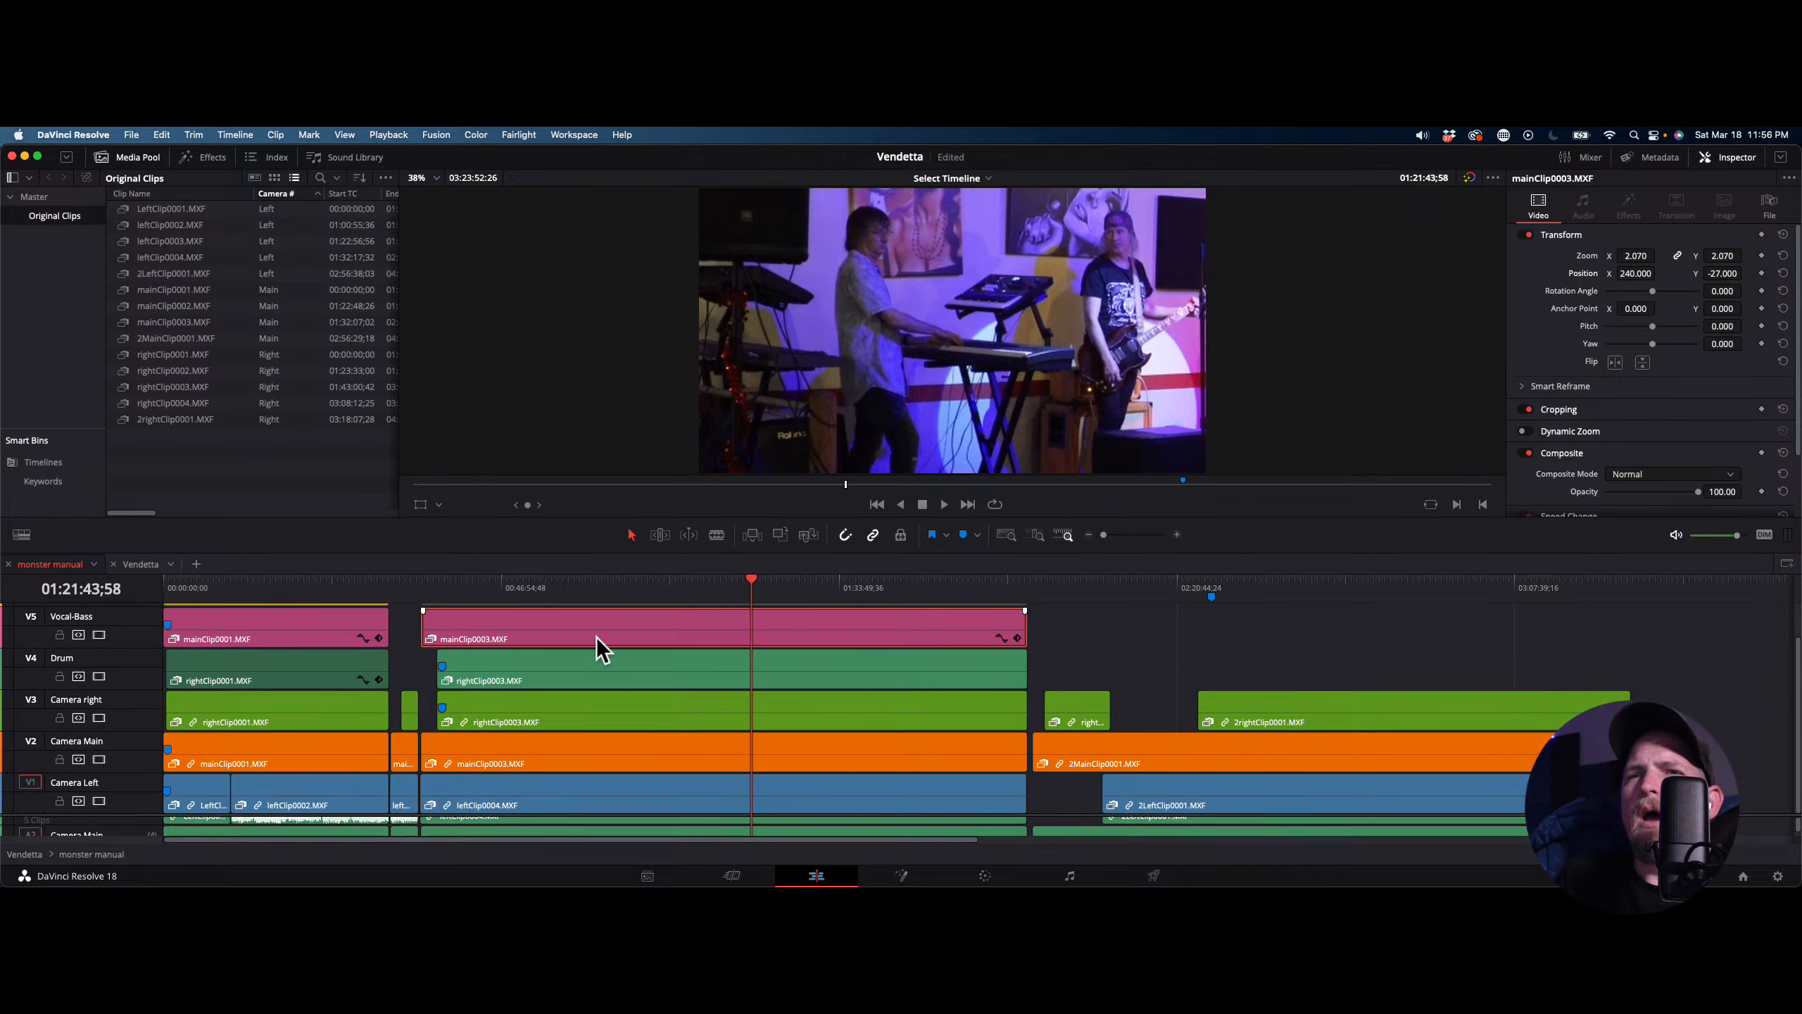
Check the V5 mainClip0003.MXF framing in playback from 01:08:32;07 and shift its position X to 252.000
left_click_drag(589, 584, 656, 587)
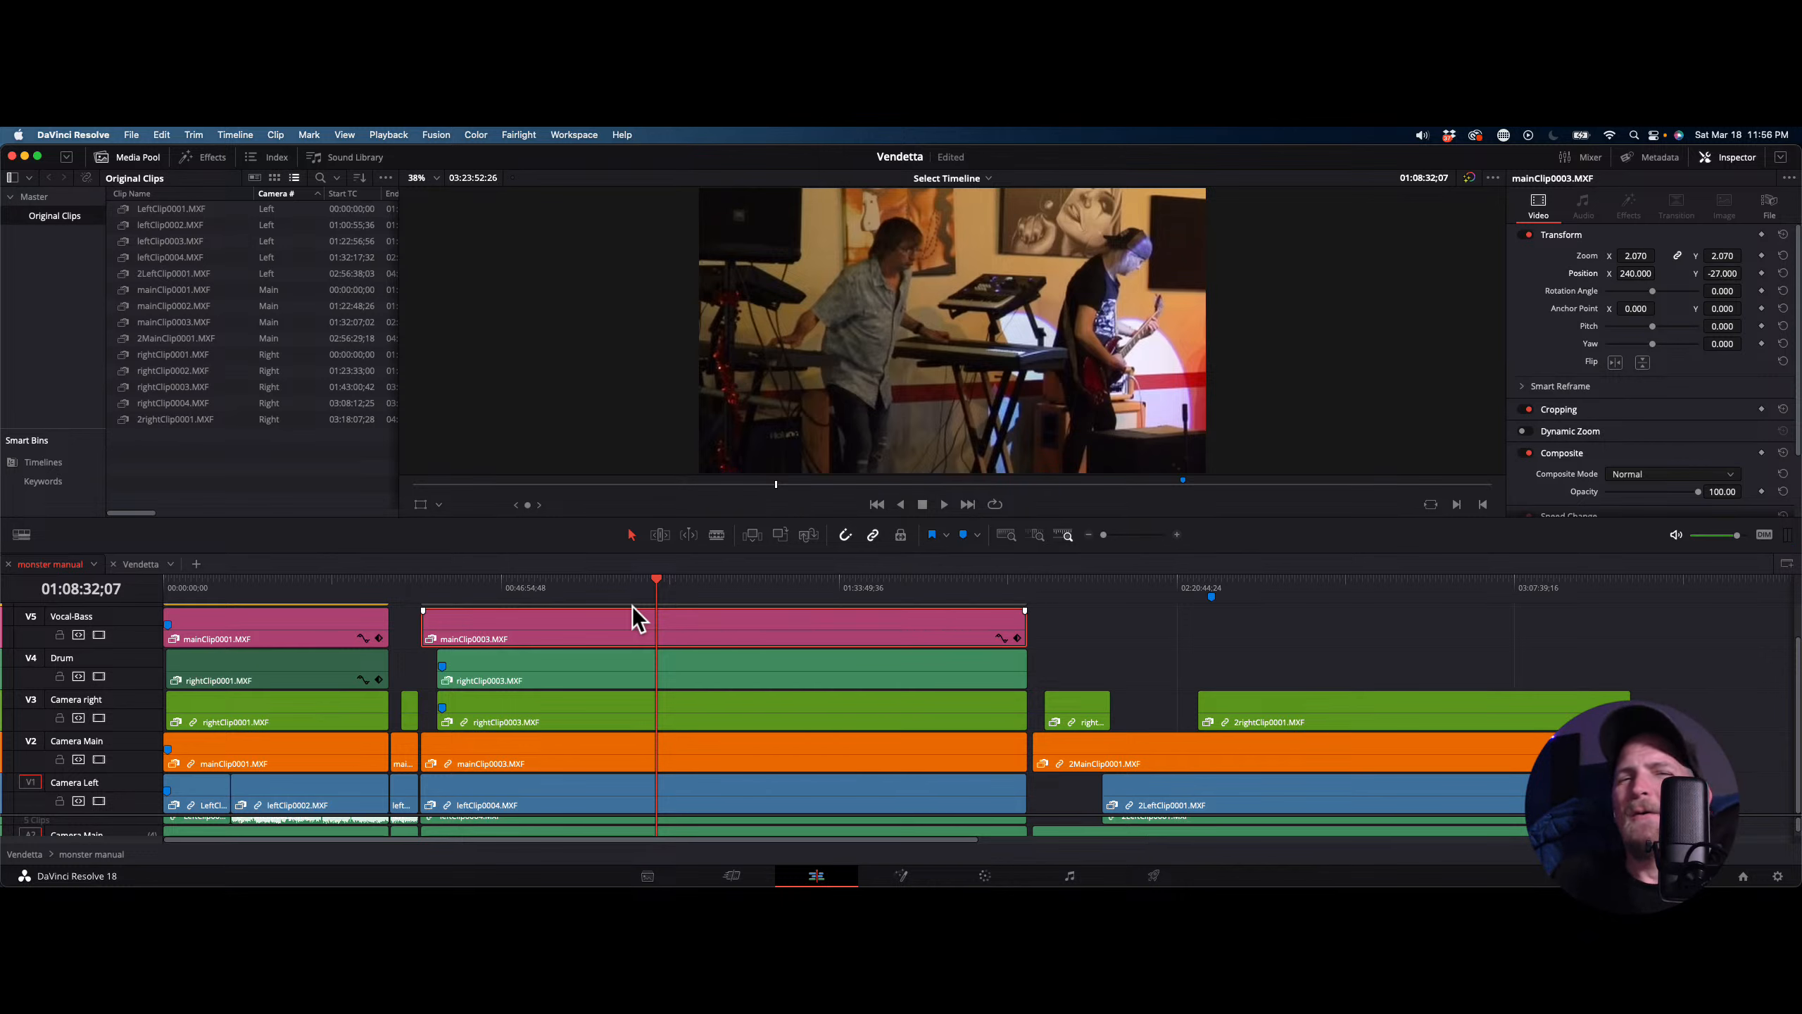
key("space")
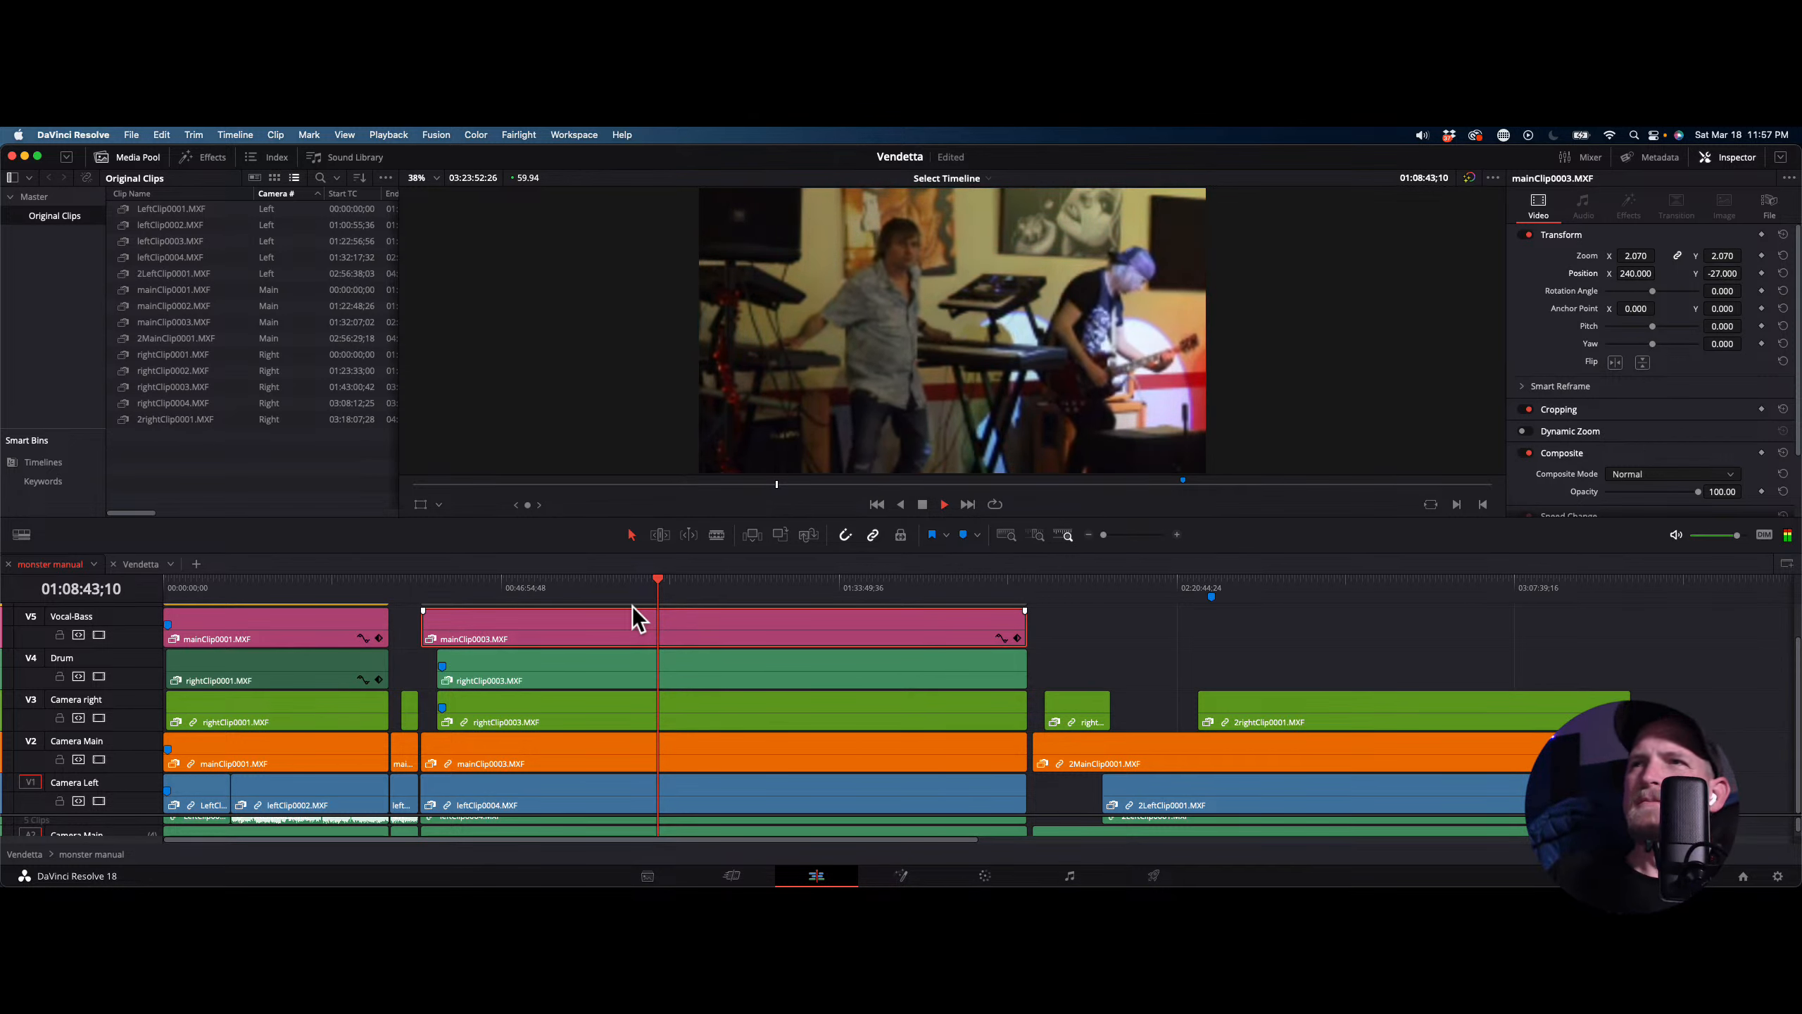
key("space")
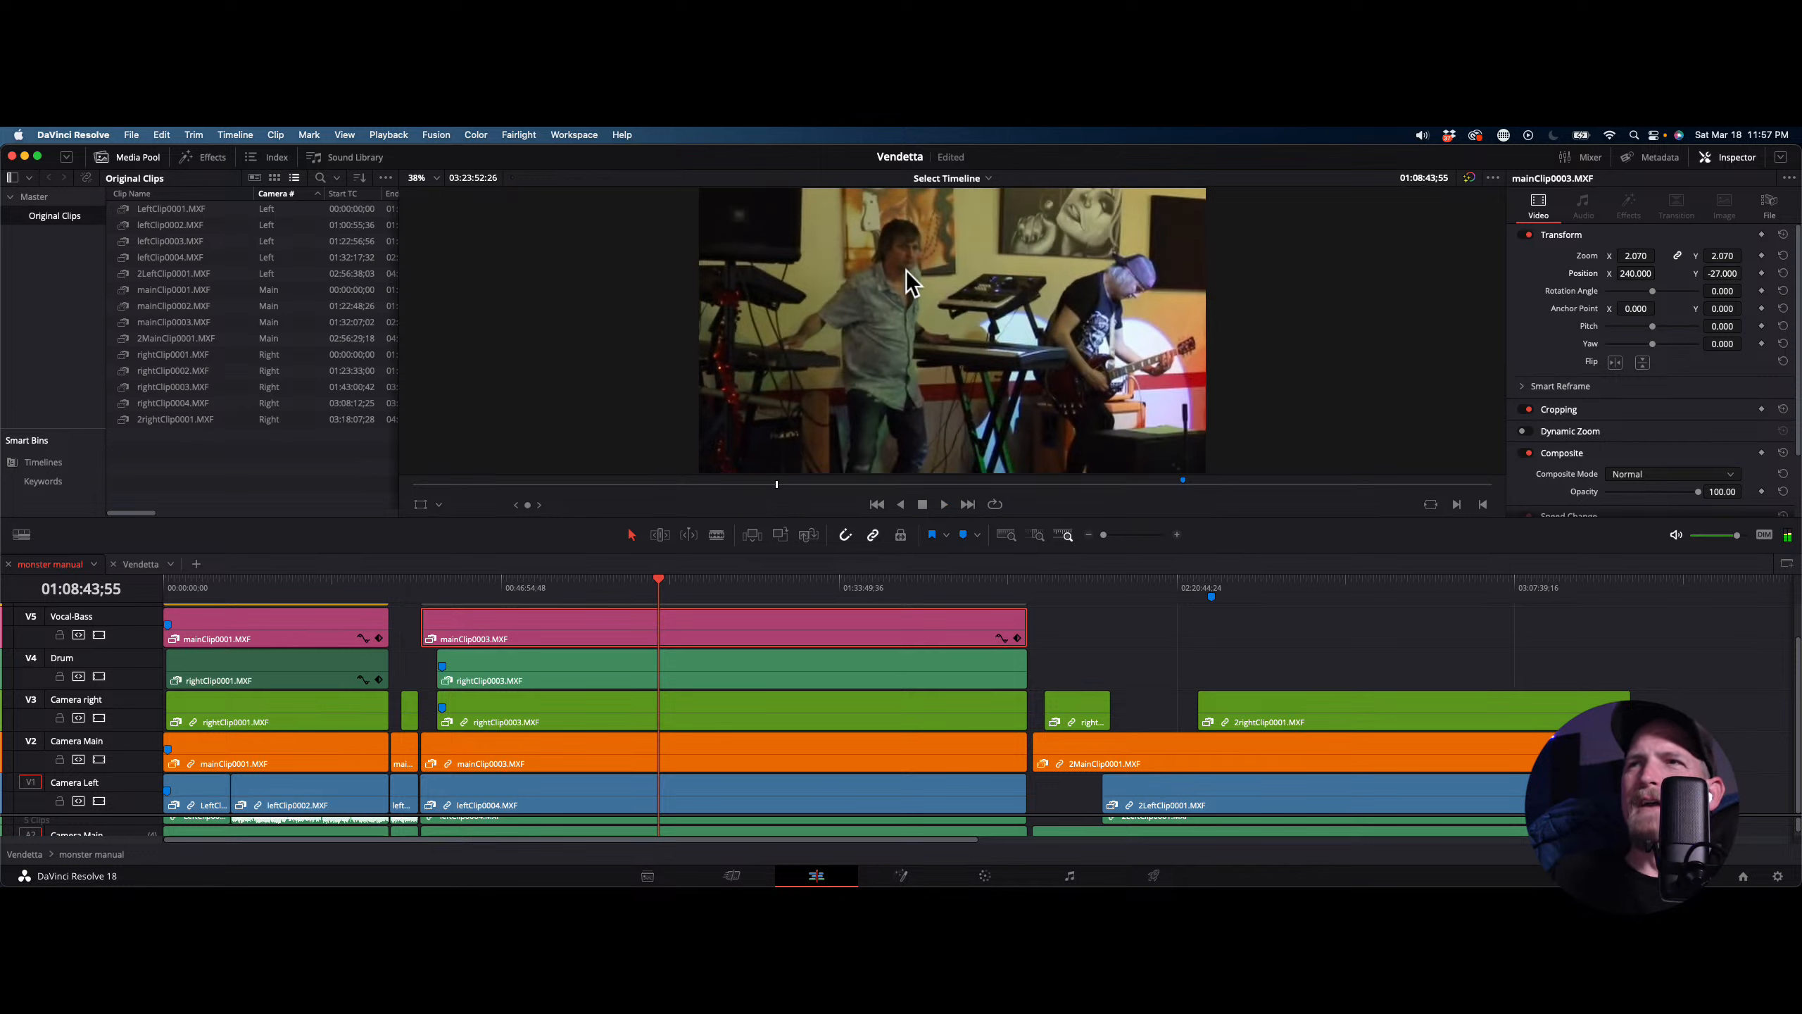
scroll(660, 639, "up", 2)
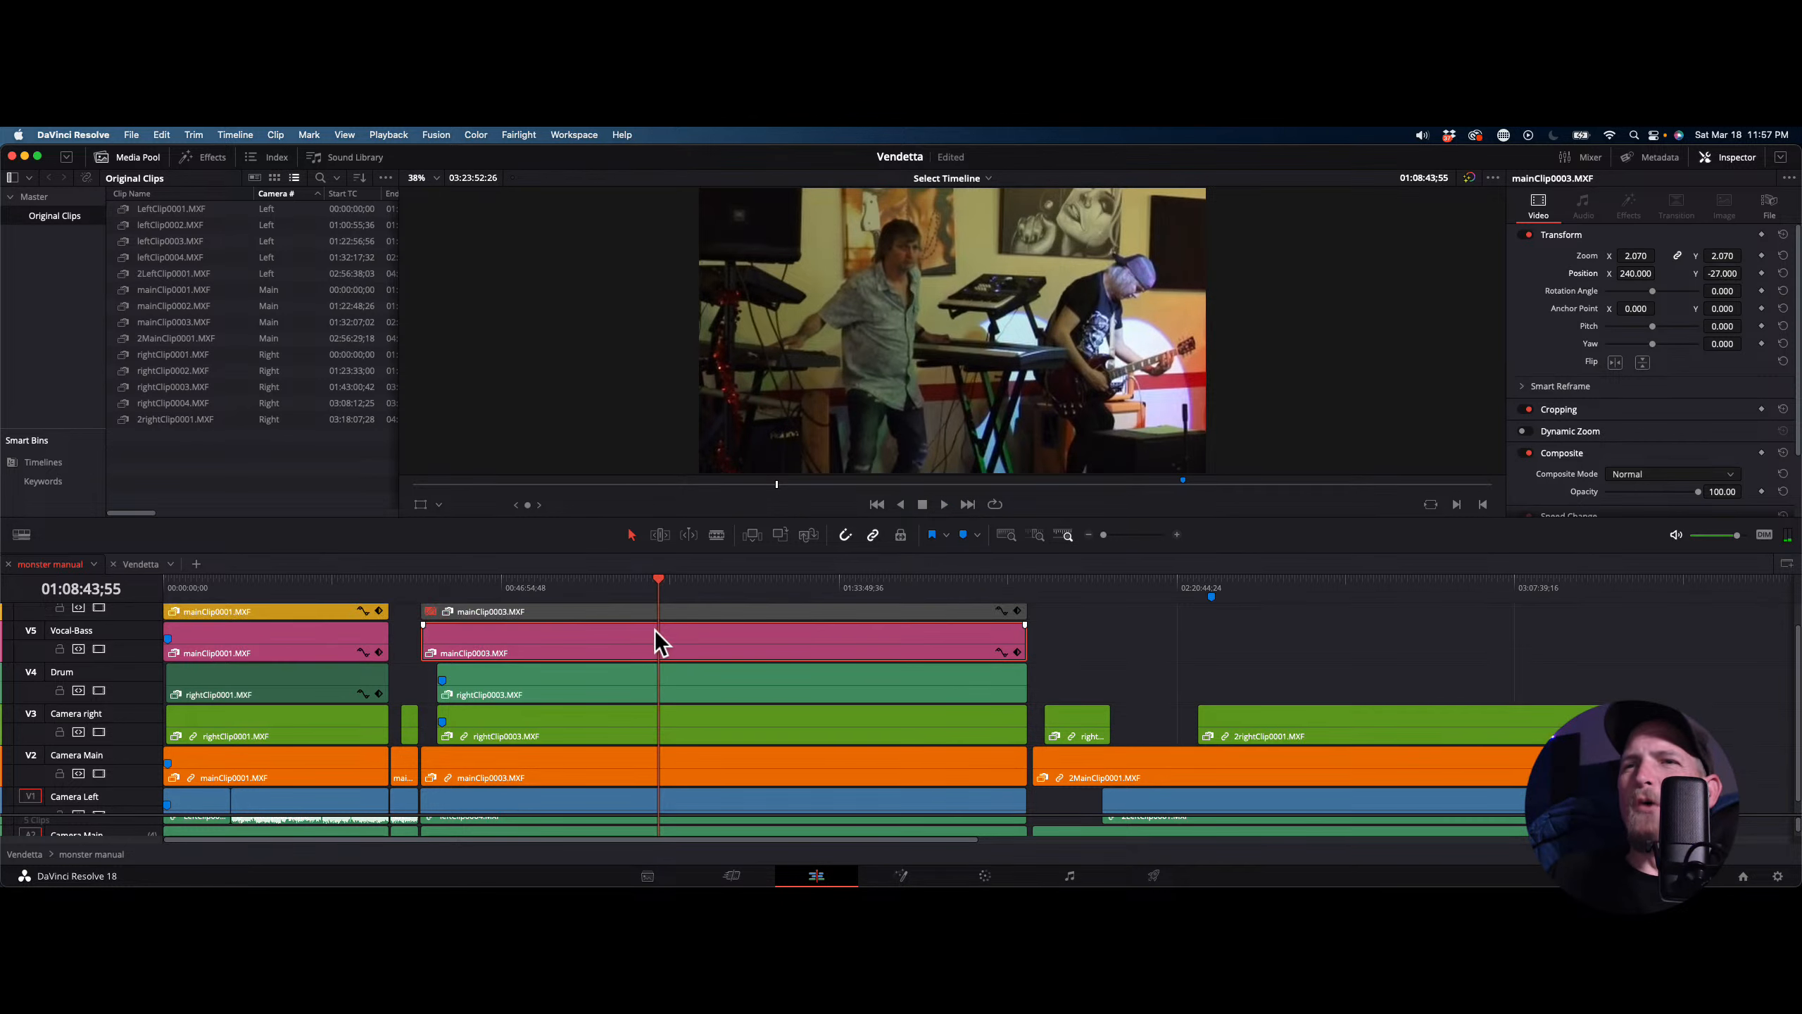
mouse_move(1612, 279)
left_mouse_down()
mouse_move(1684, 277)
mouse_move(1639, 284)
left_mouse_up()
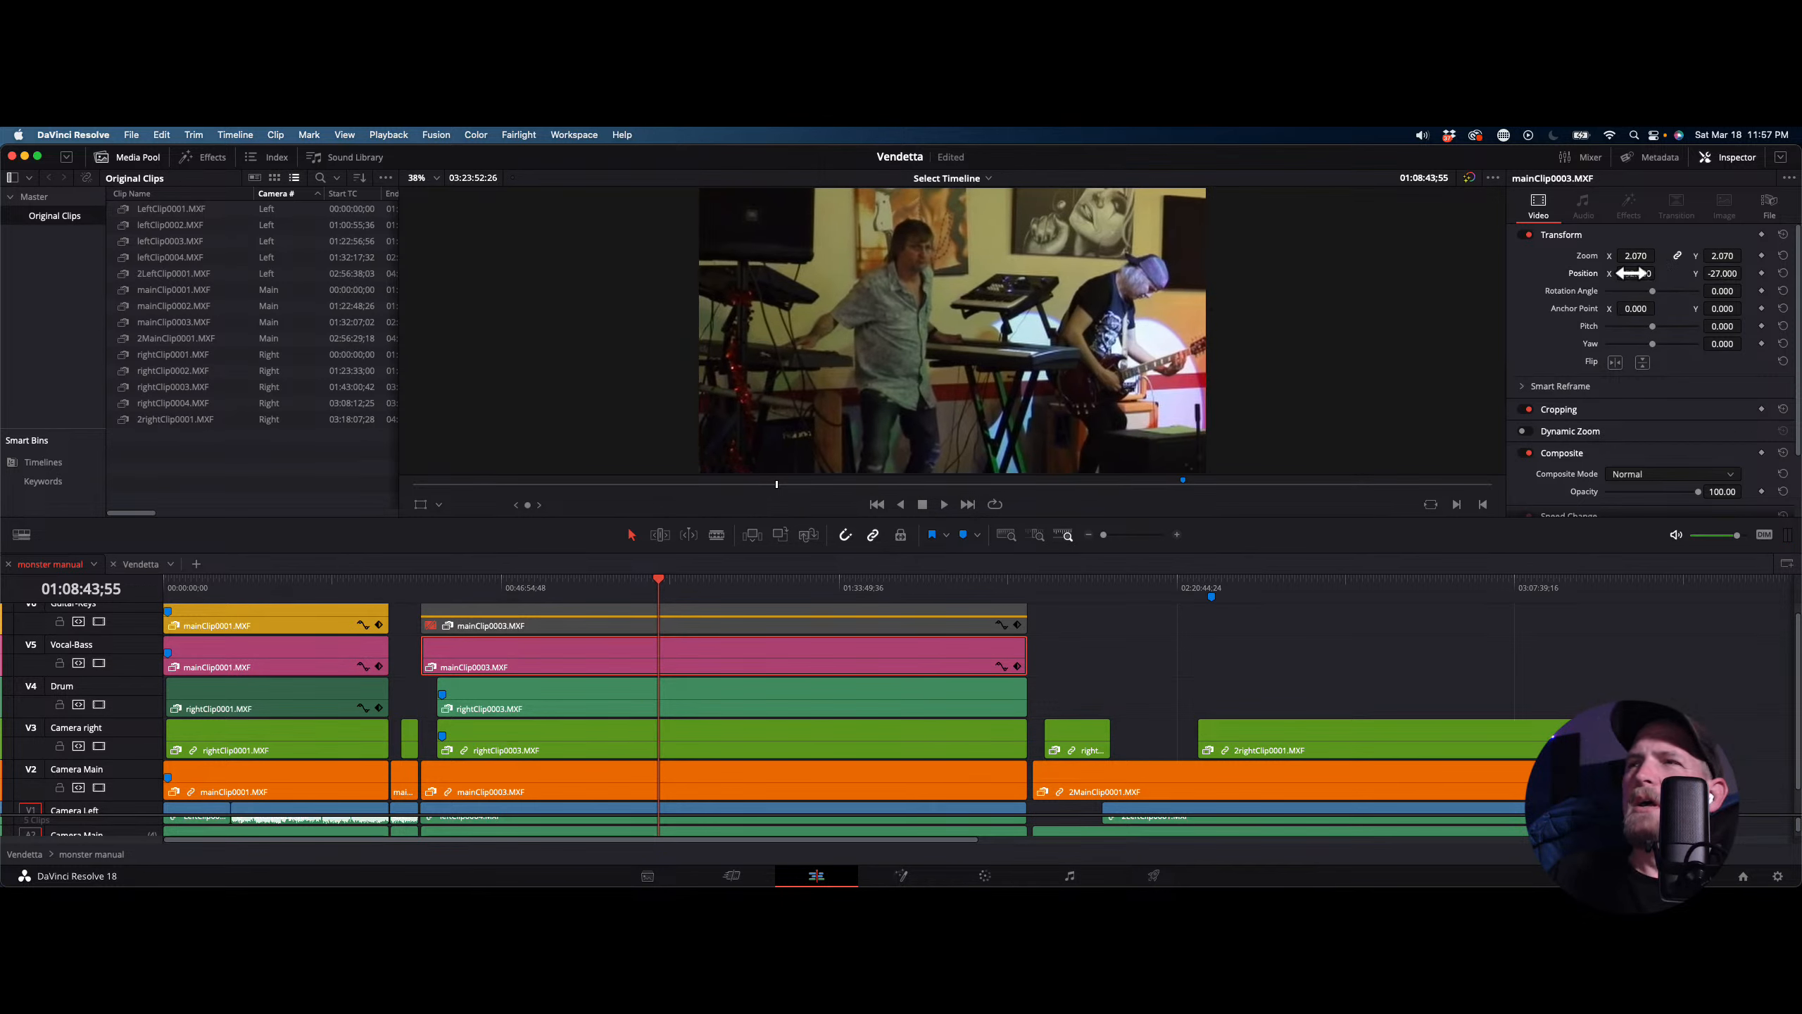
Enable the mainClip0003.MXF copy on V6 and shift its framing to position X 24.000
left_click(687, 619)
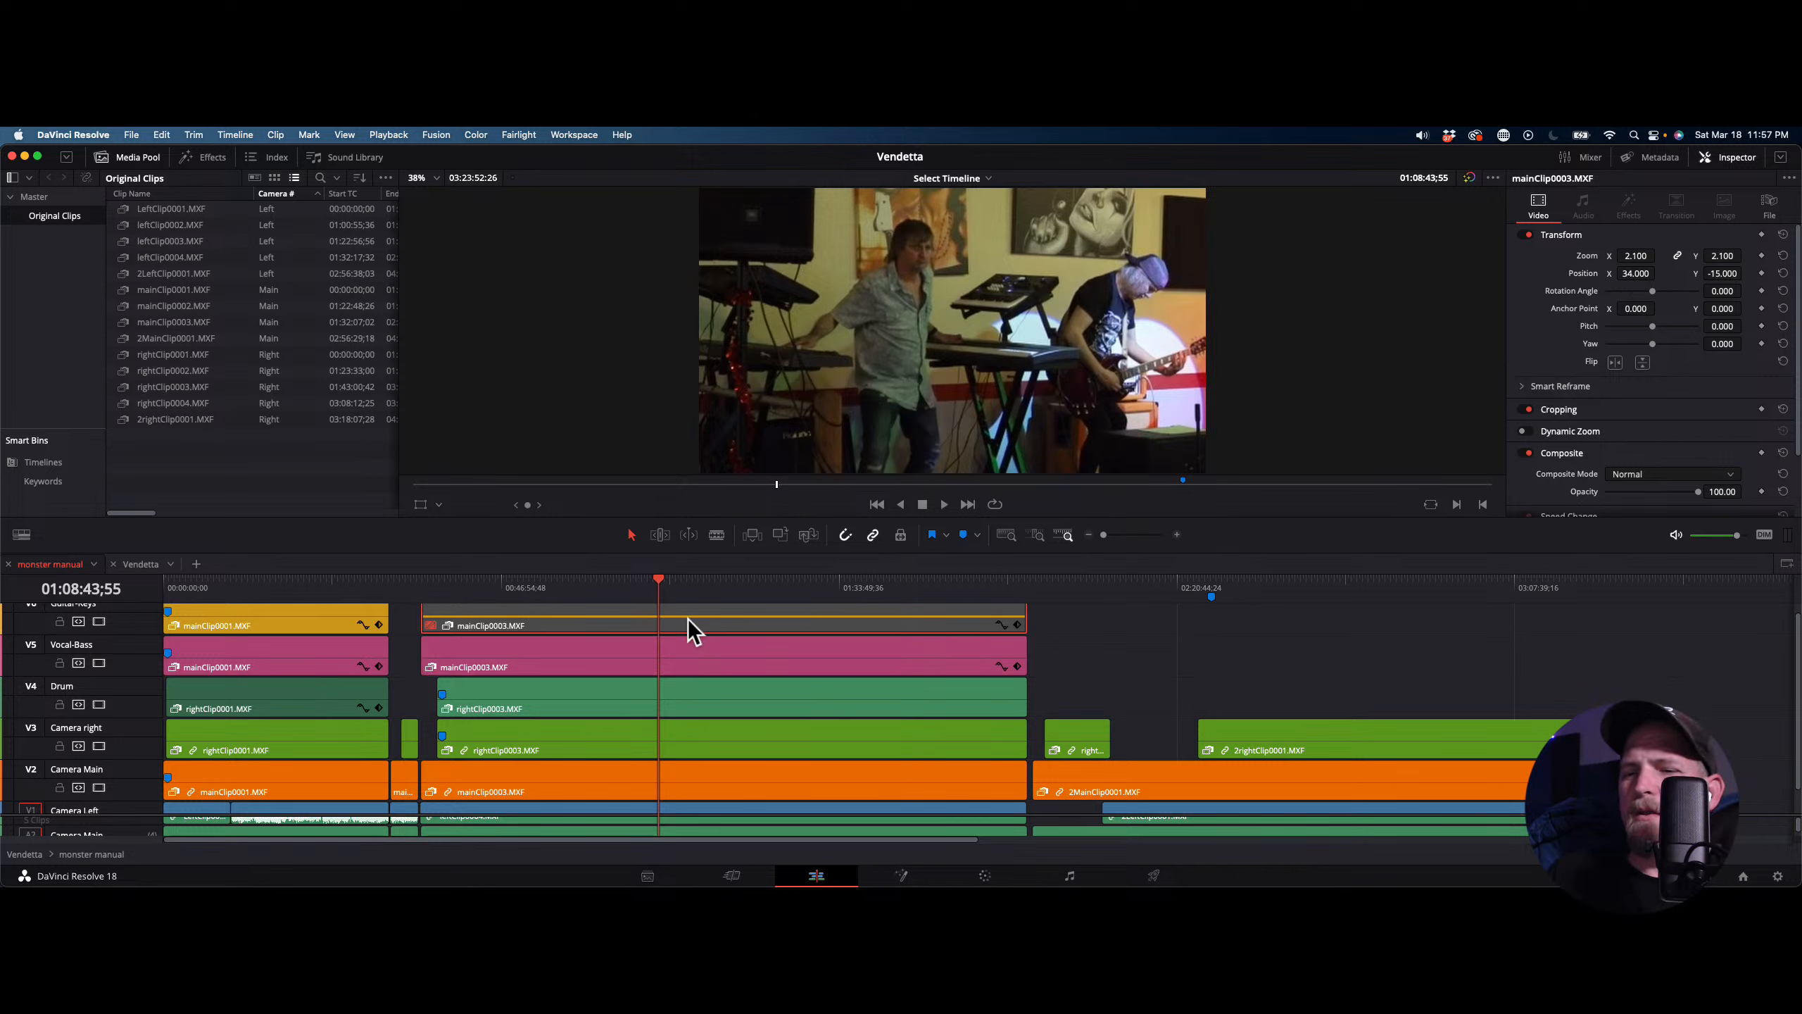
key("d")
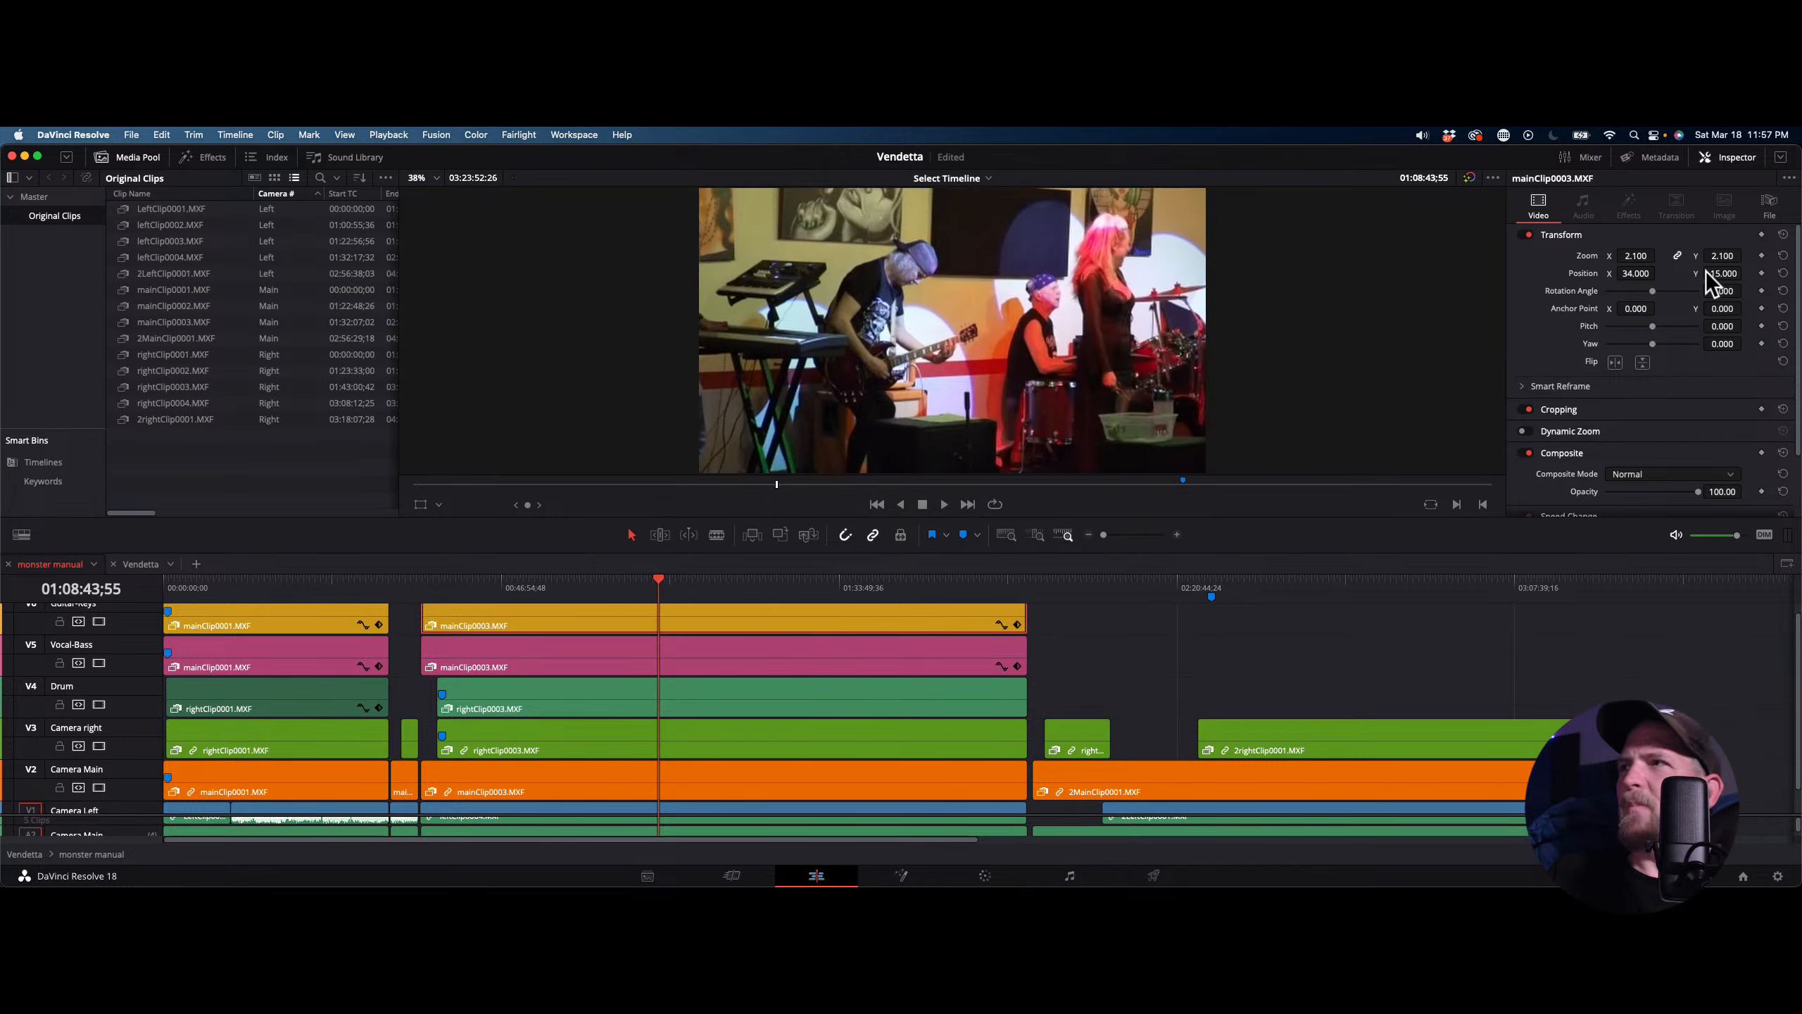
left_click(1635, 273)
left_click_drag(1638, 273, 1628, 274)
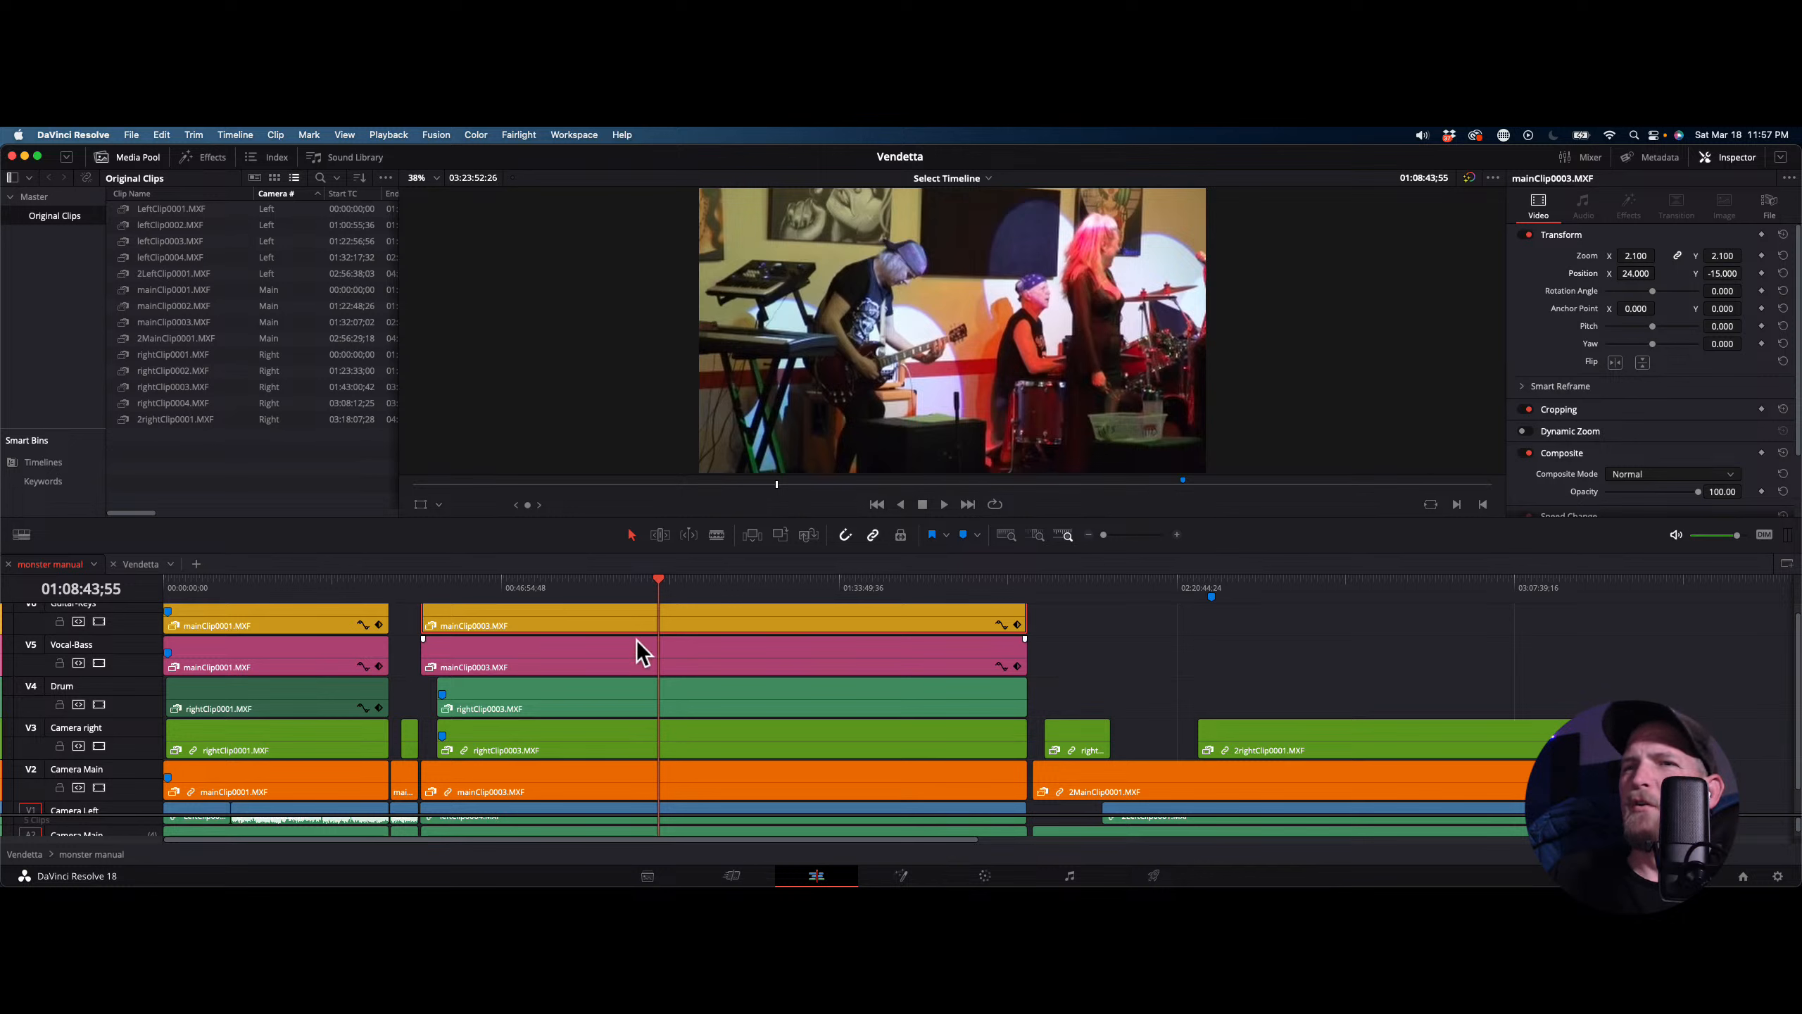
Disable the V6 and V5 mainClip0003.MXF copies to check the angle on V4, and re-enable both
key("d")
left_click(651, 651)
key("d")
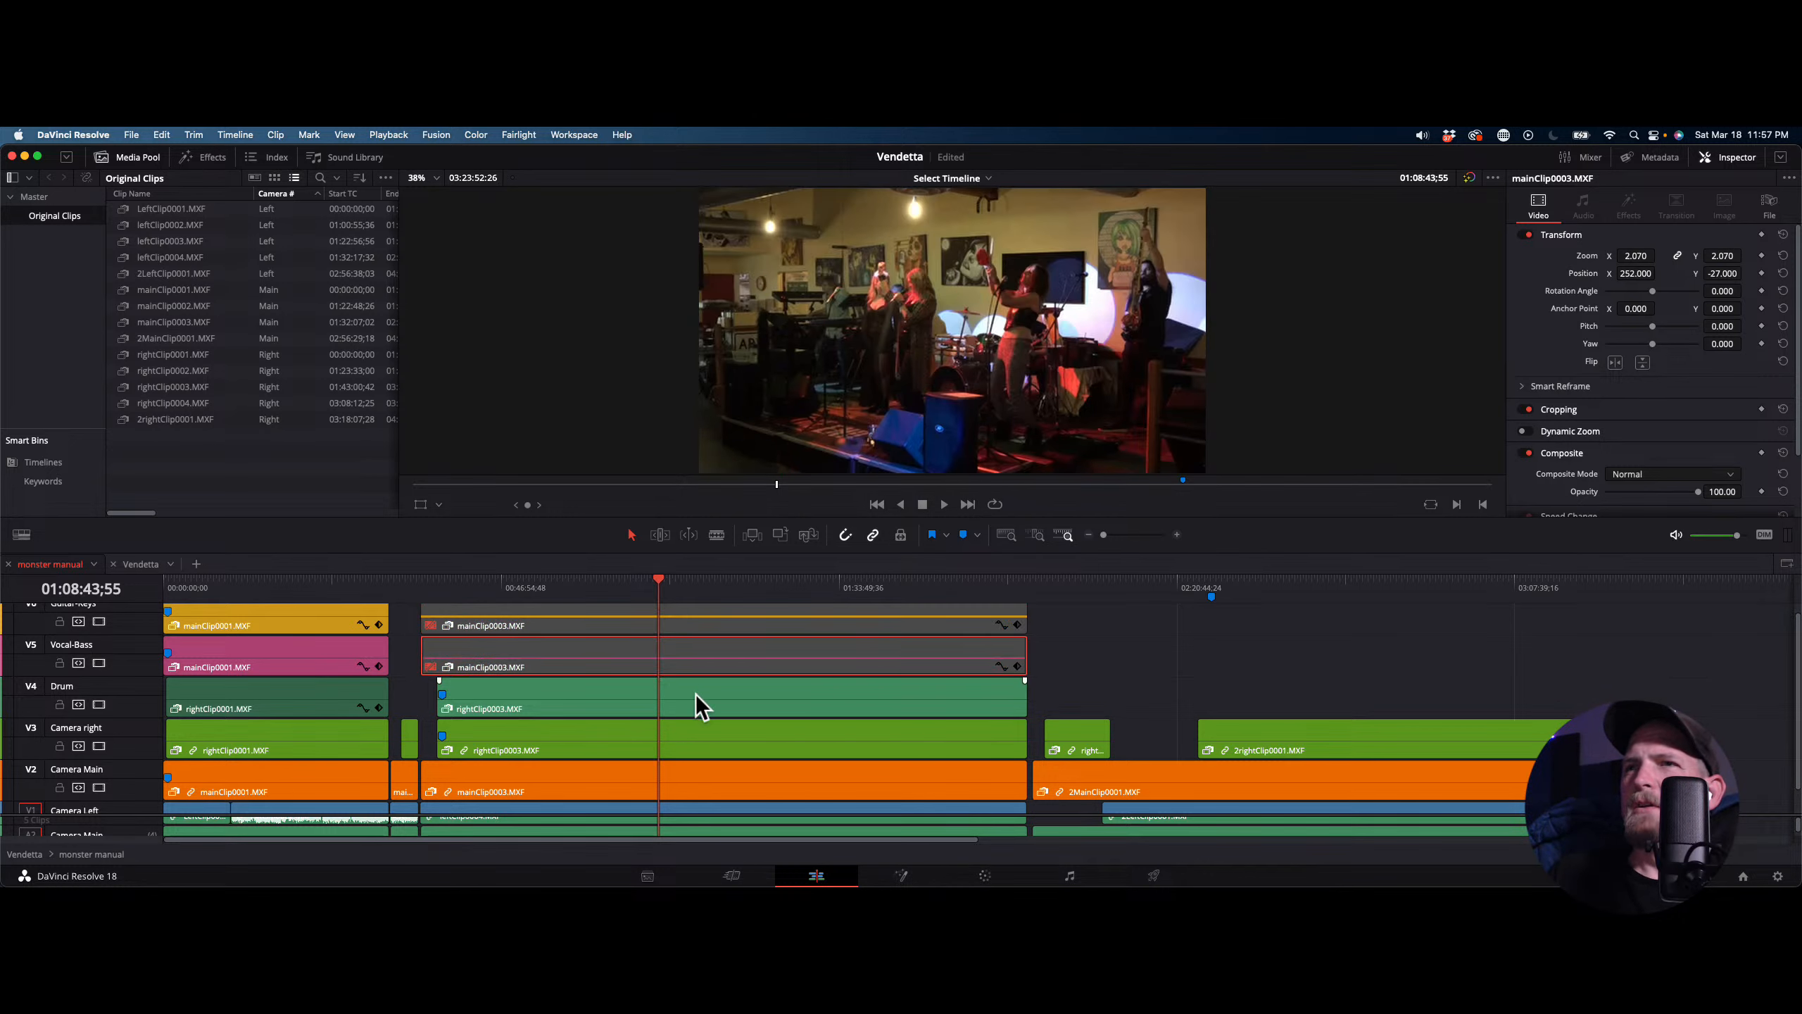
left_click(662, 698)
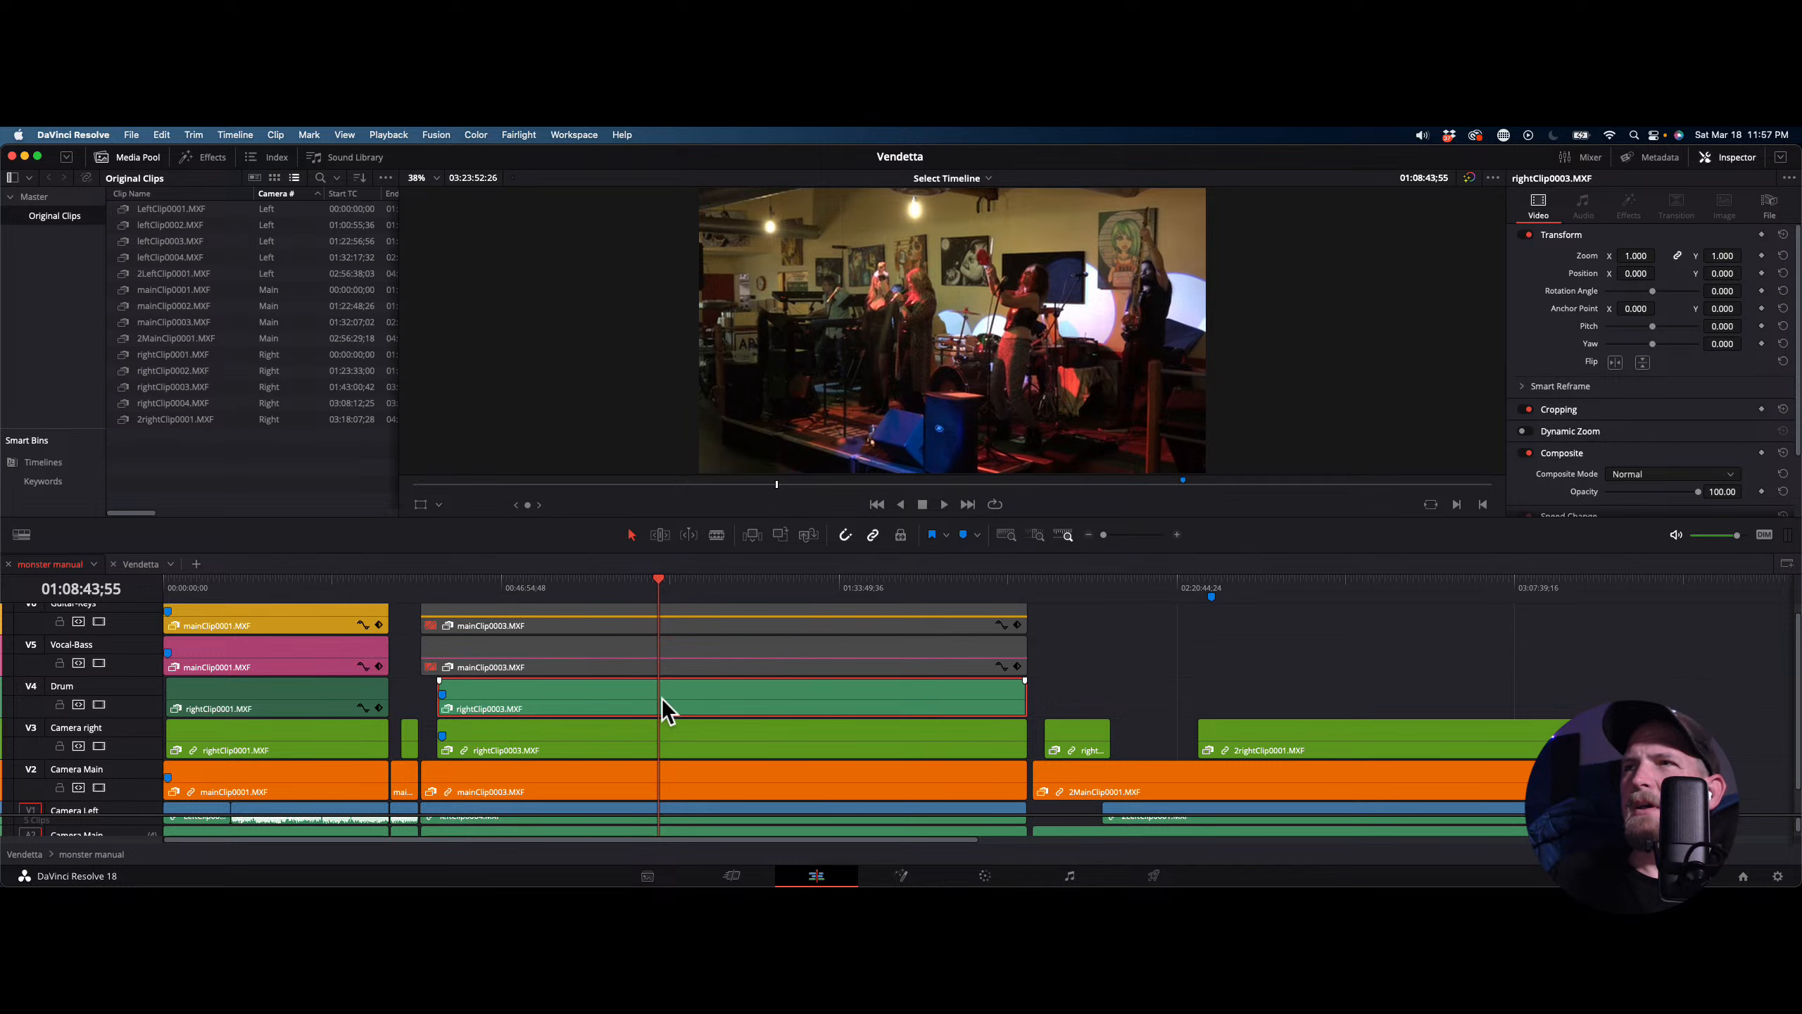
left_click(658, 641)
key("d")
key("d")
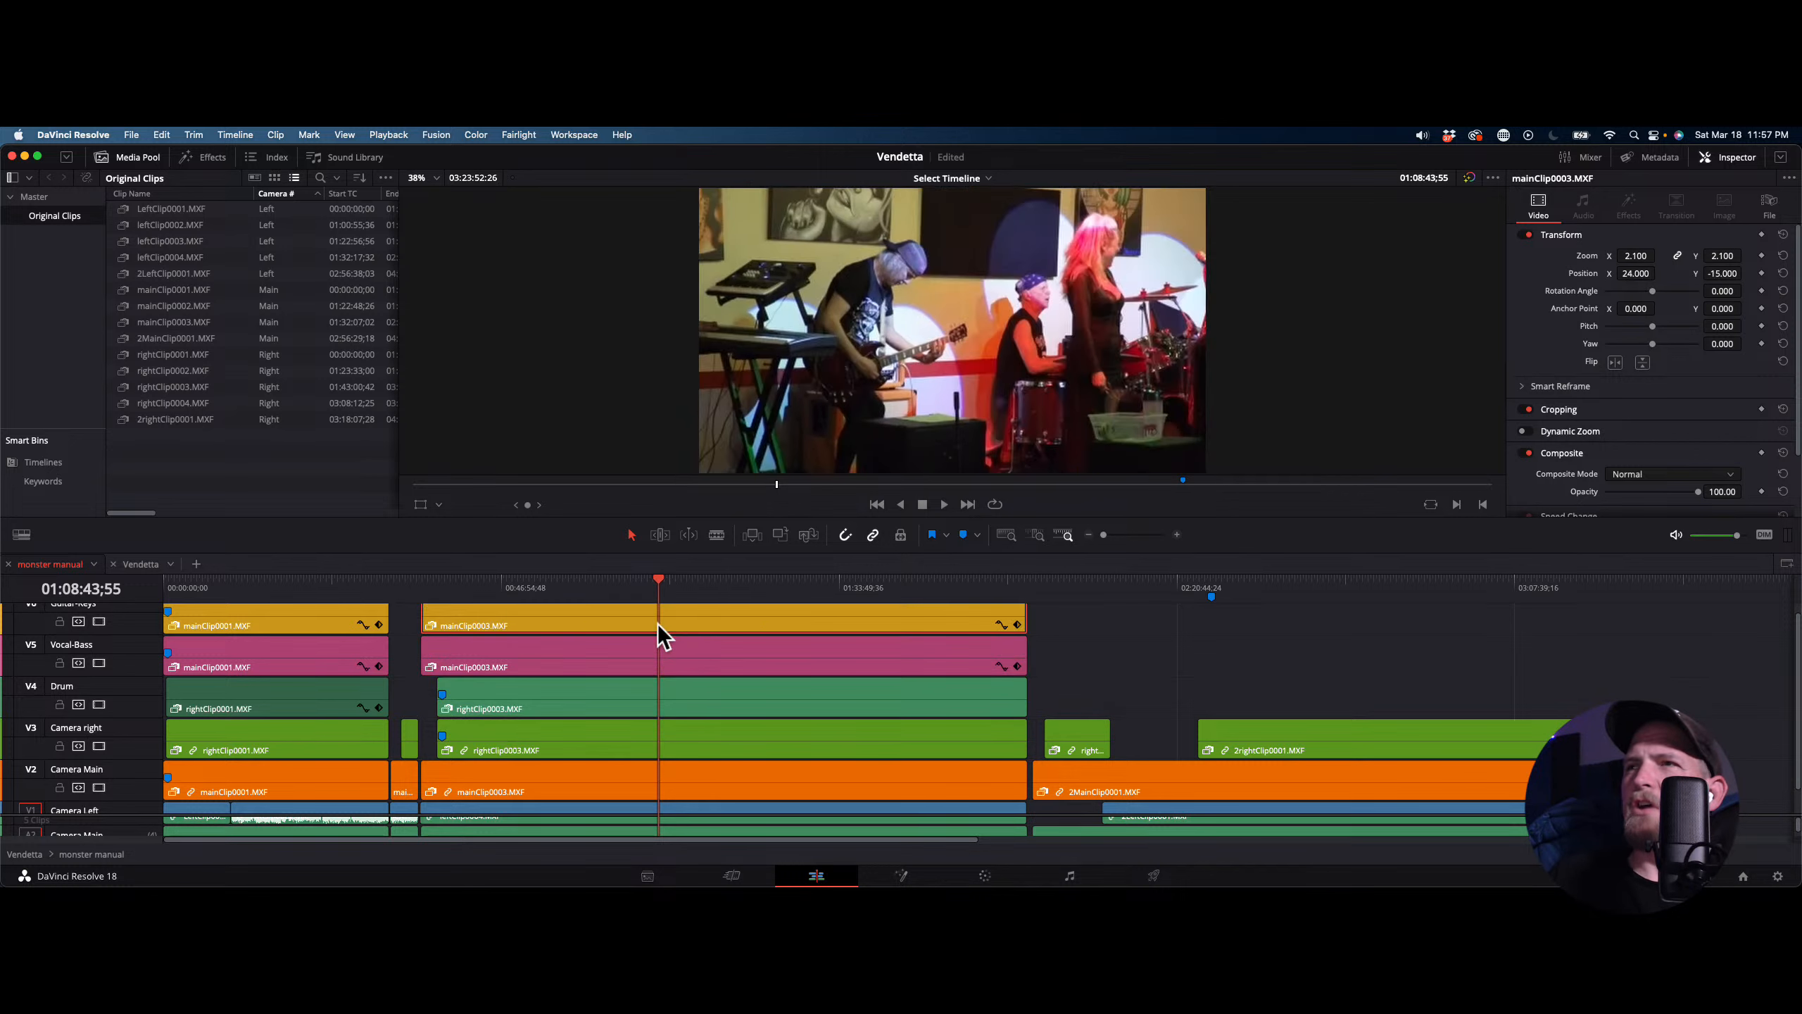
Disable the mainClip0003.MXF copies on V6 and V5 and the rightClip0003.MXF clips on V4 and V3 to reveal the main camera
key("d")
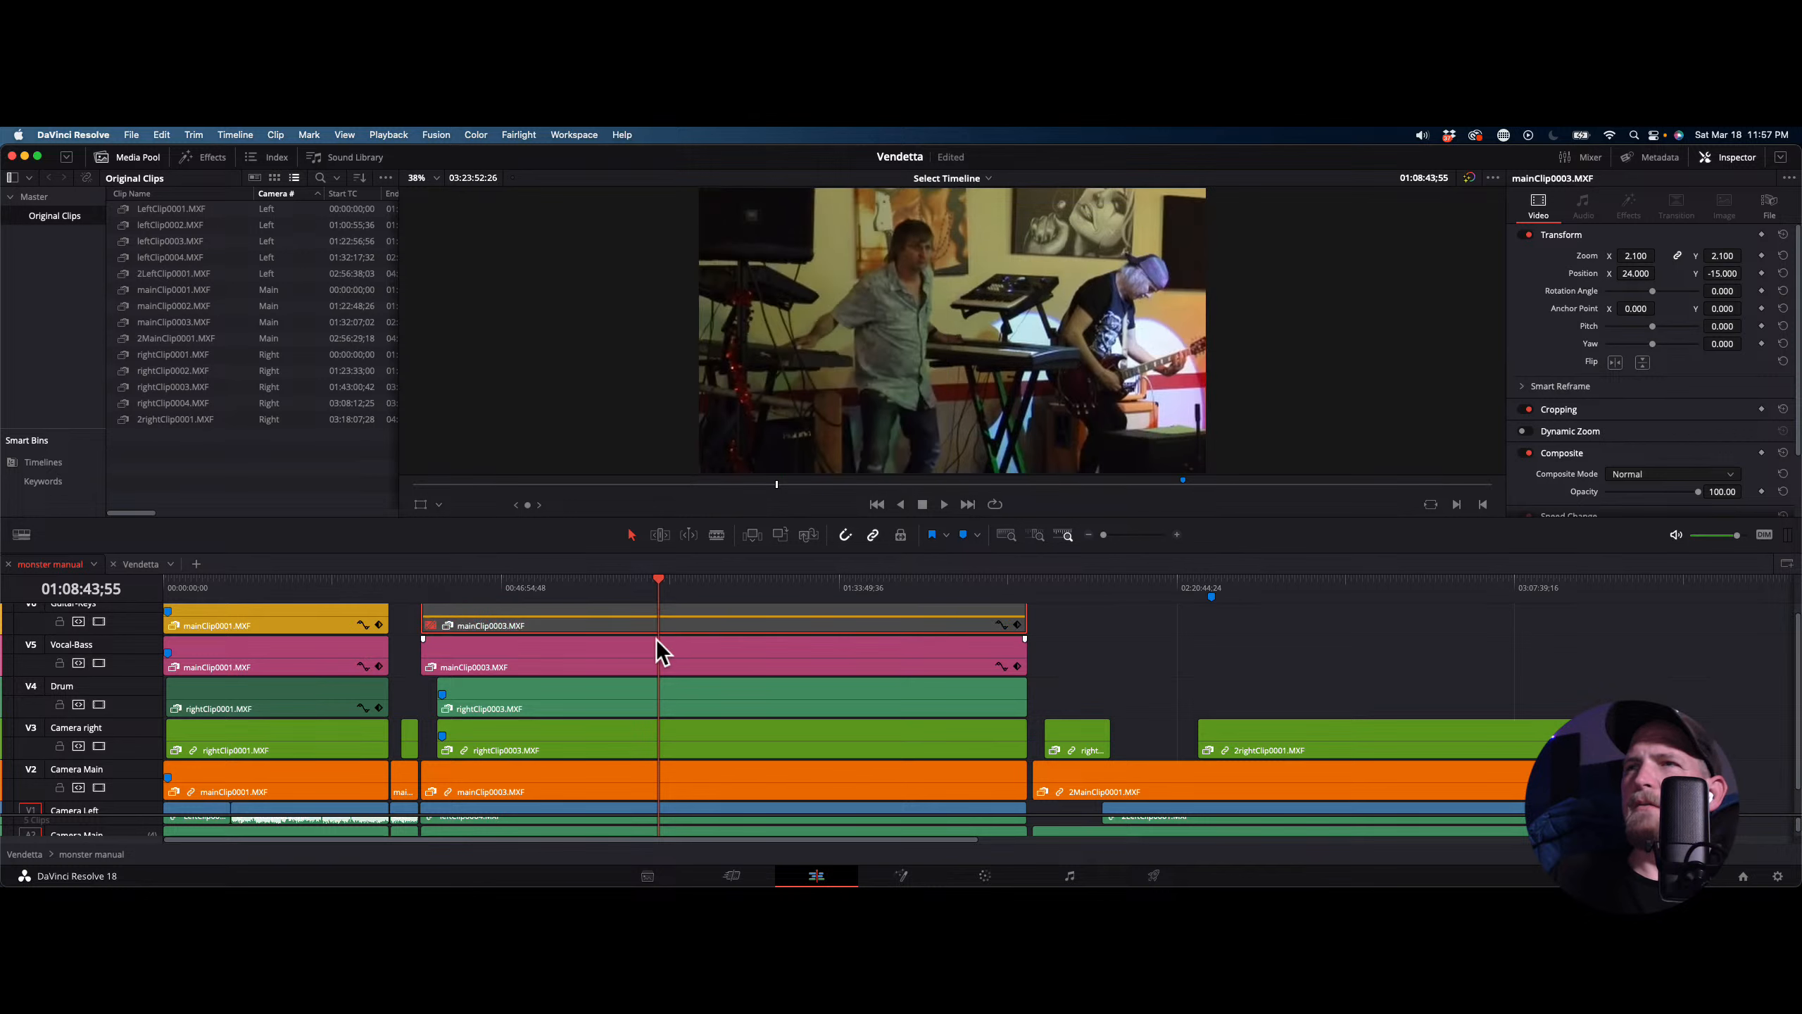
key("d")
left_click(652, 687)
key("d")
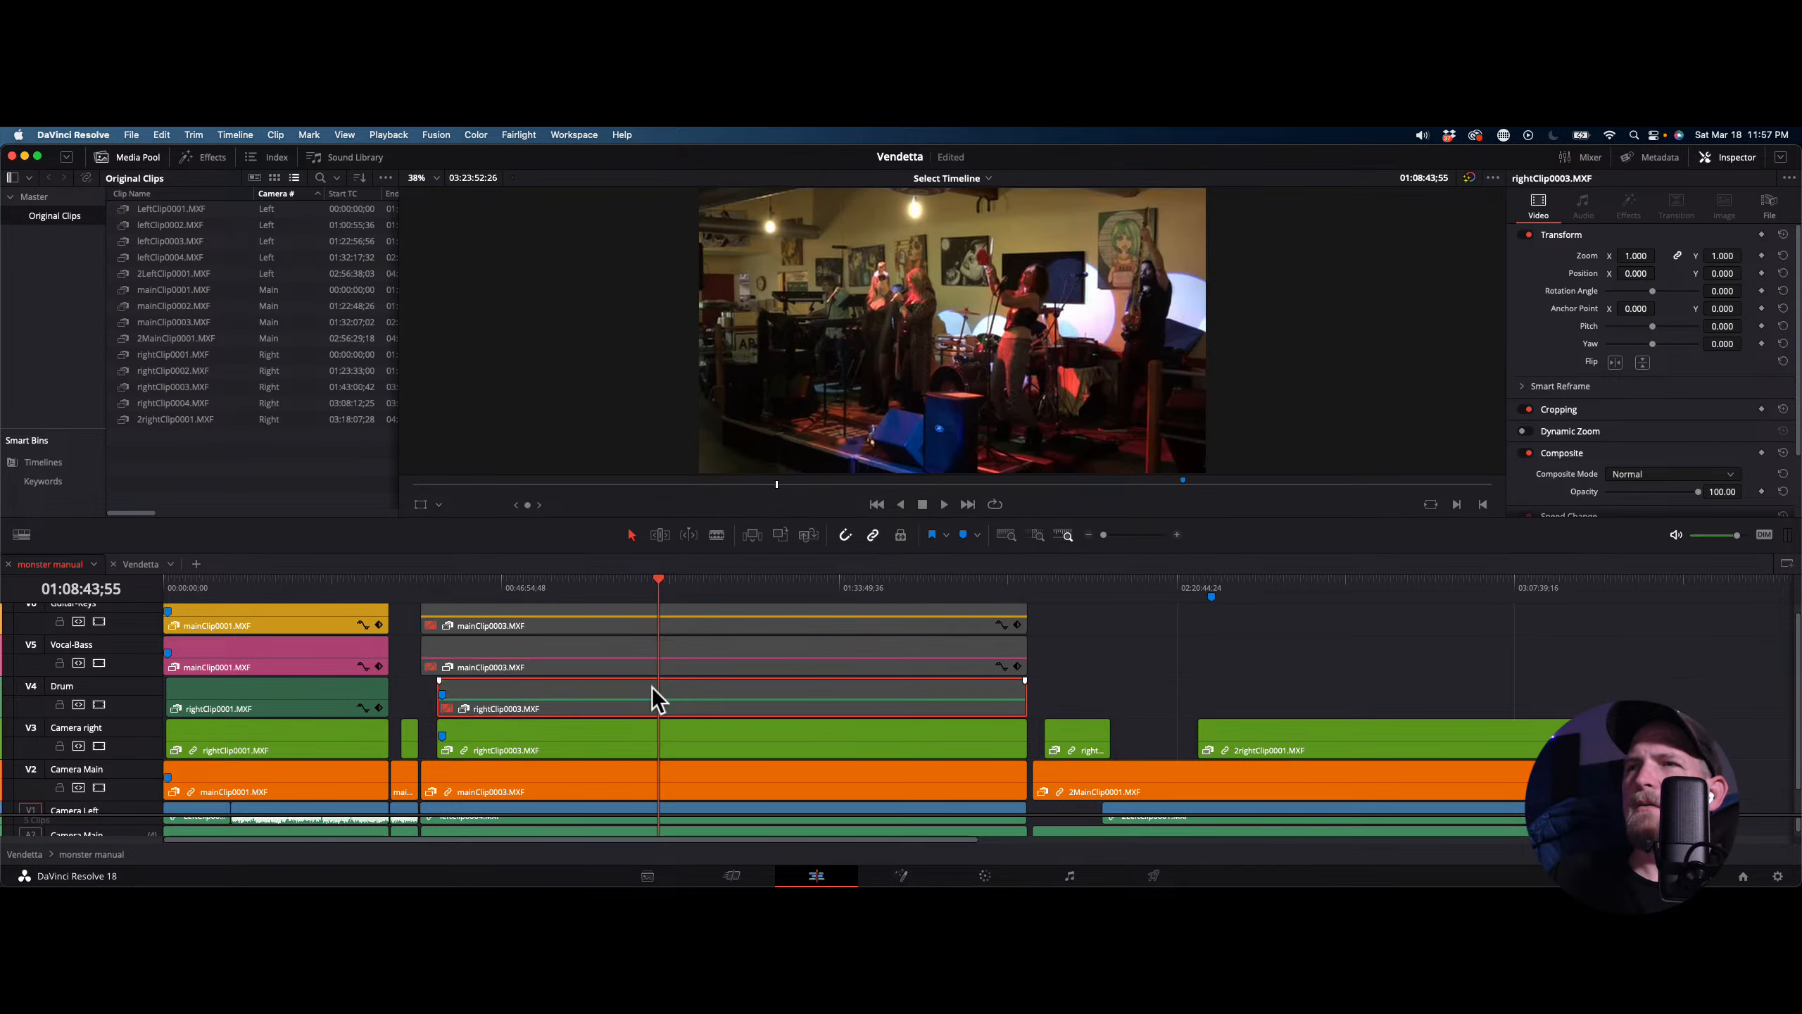
left_click(655, 732)
key("d")
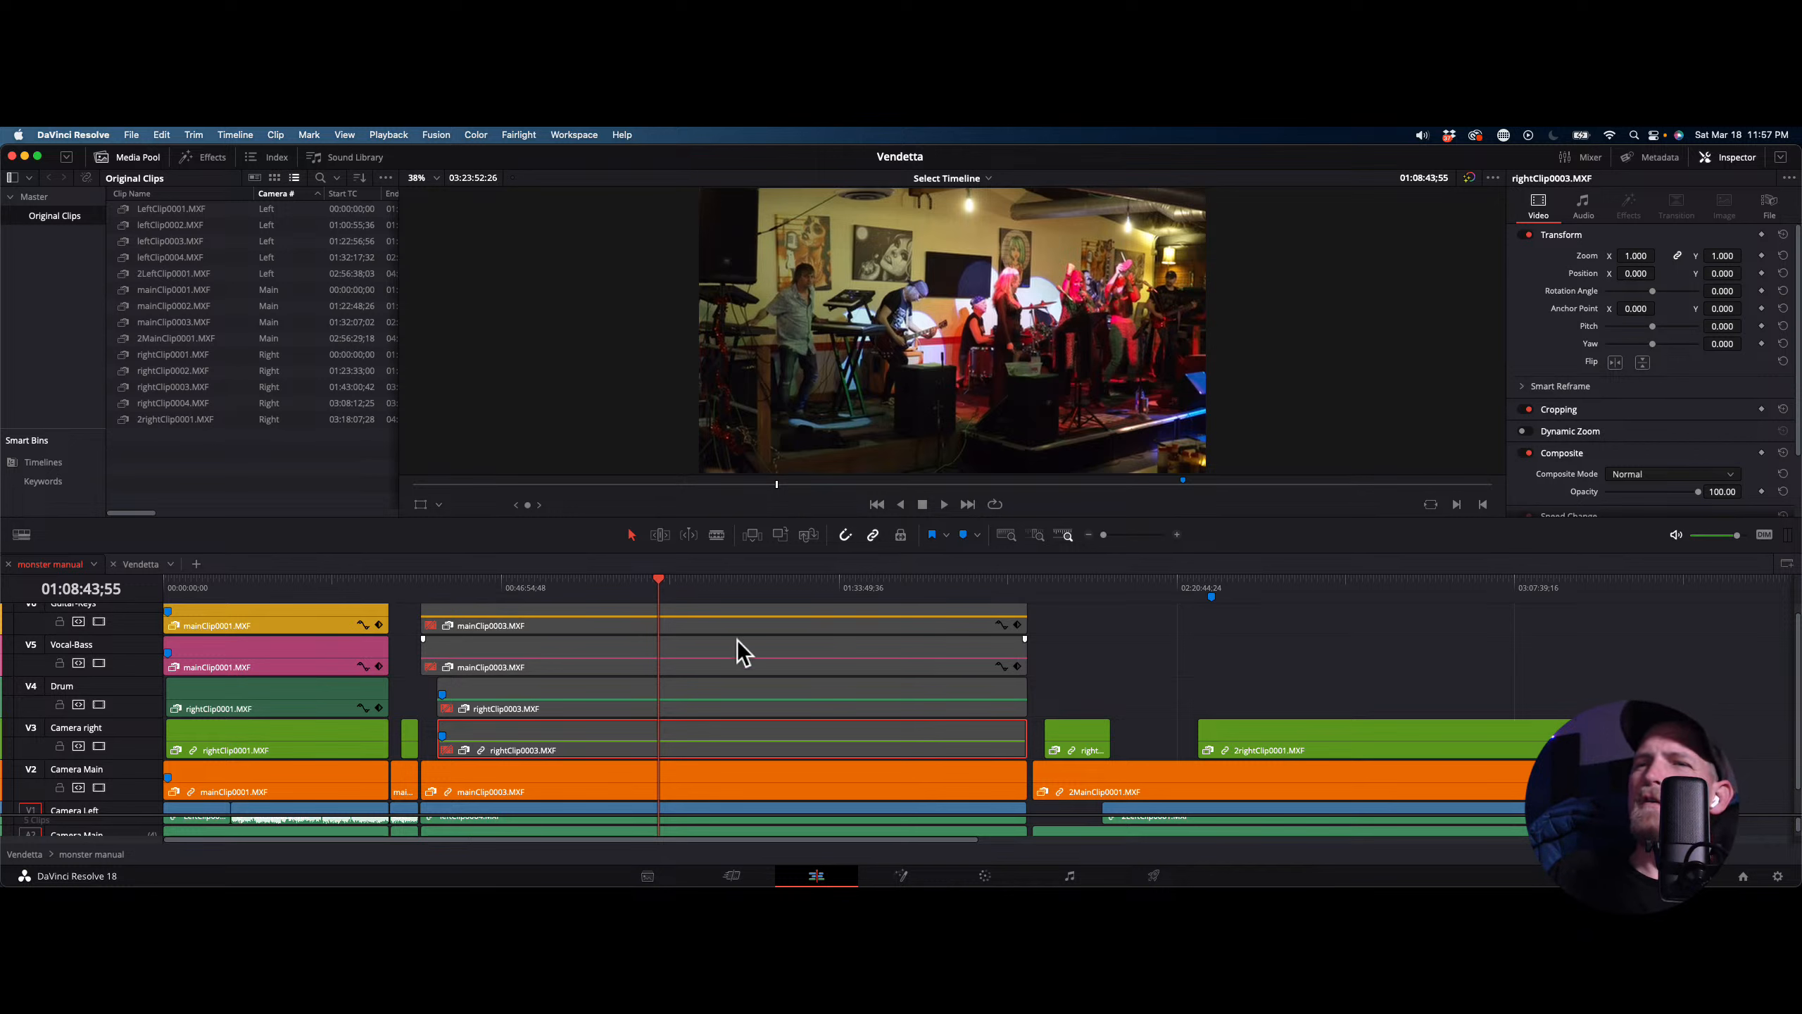
Toggle mainClip0003.MXF on V2 off and on to check the left camera angle beneath it
left_click(665, 764)
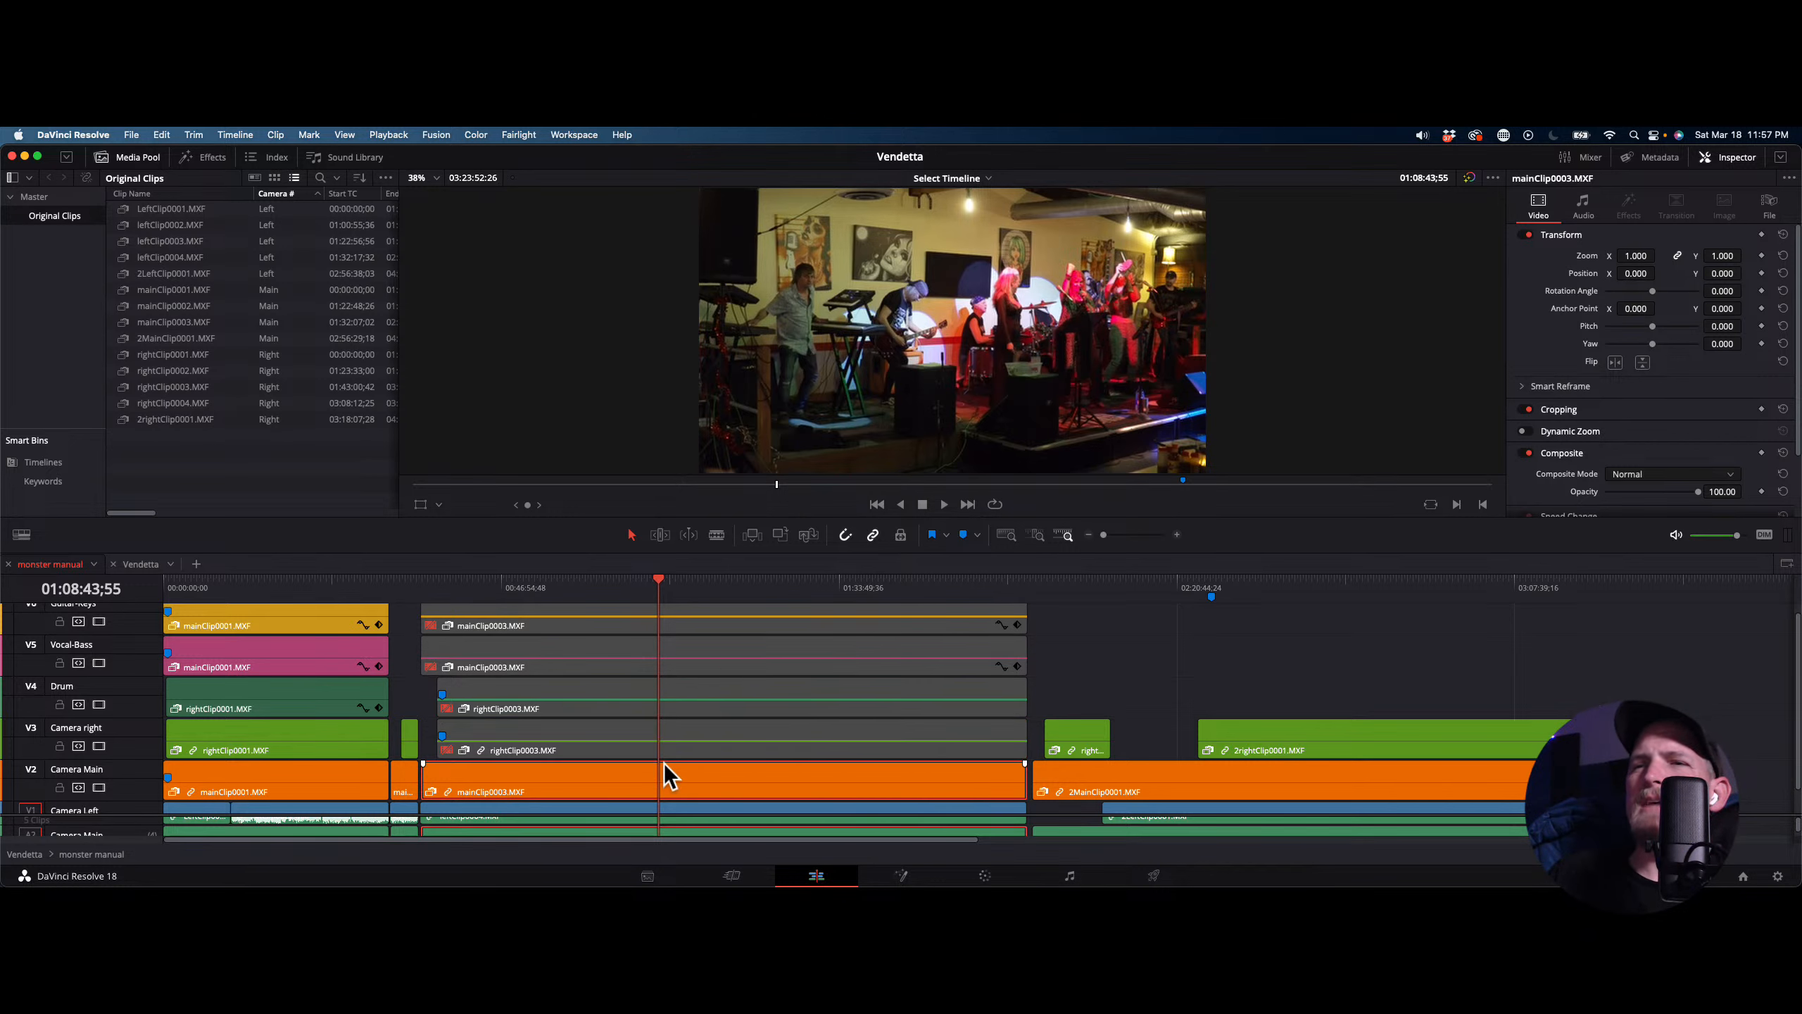
scroll(664, 764, "down", 1)
key("d")
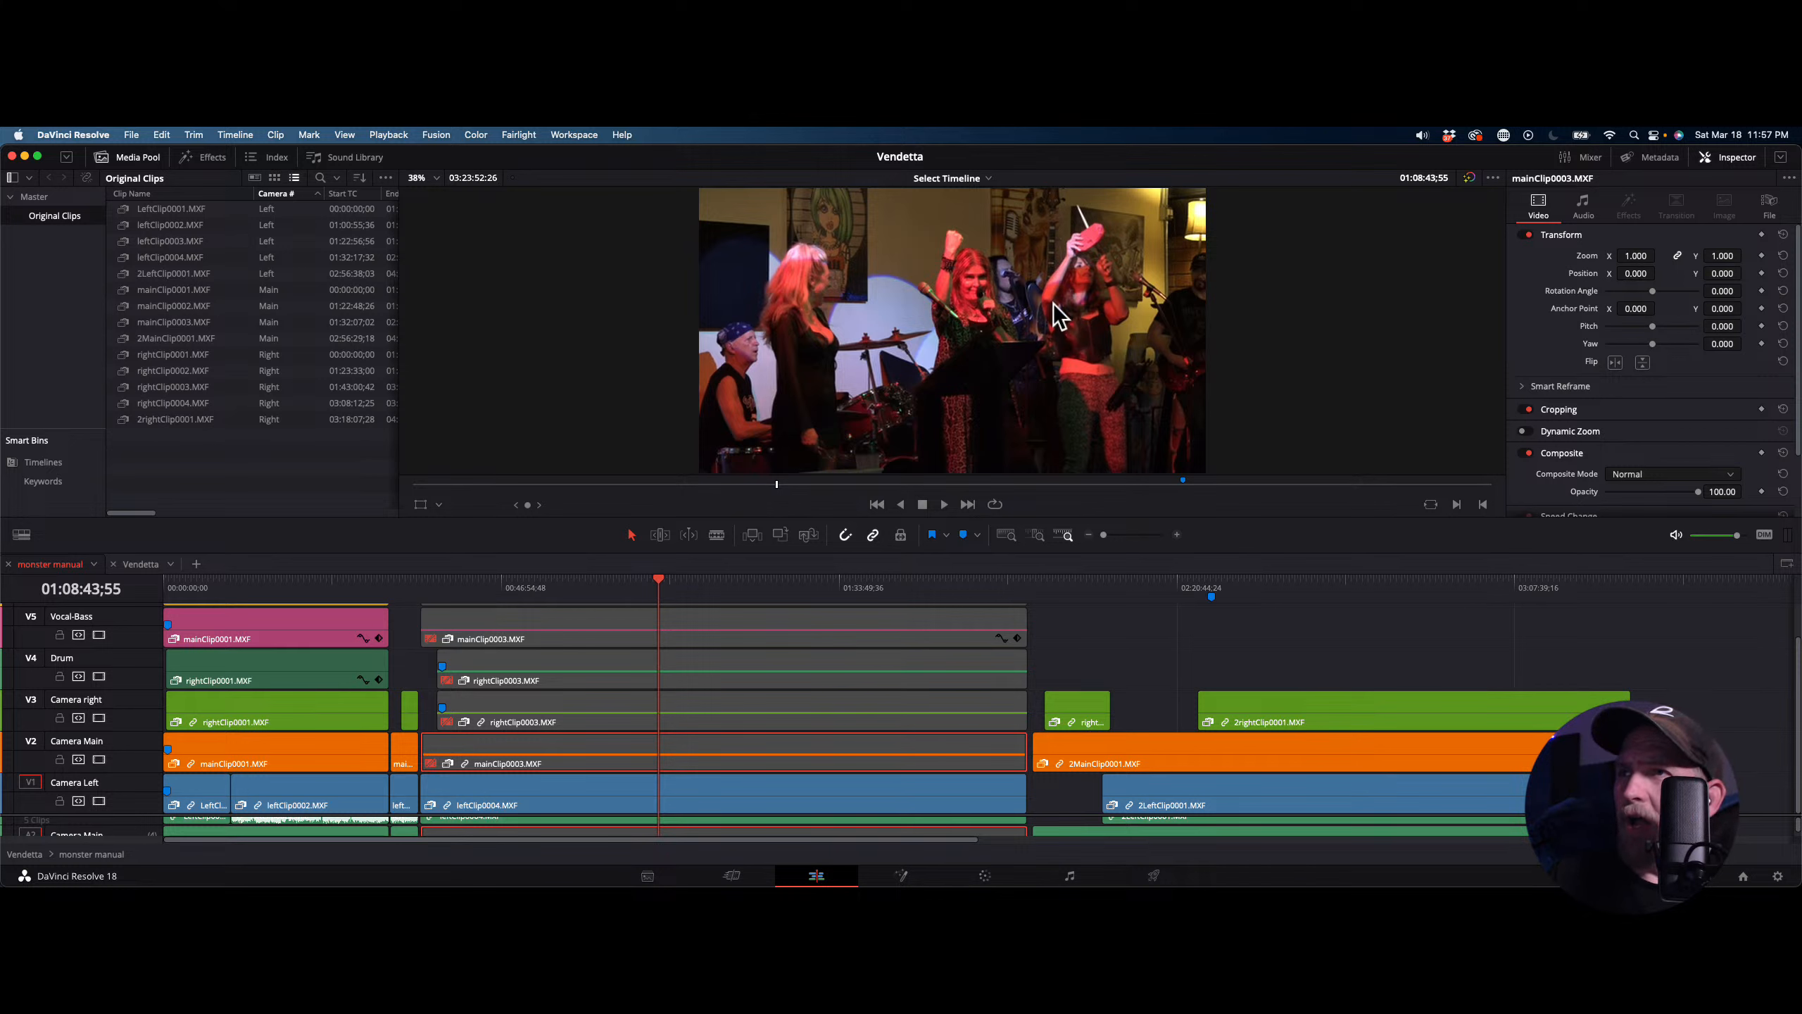
key("d")
scroll(658, 728, "up", 1)
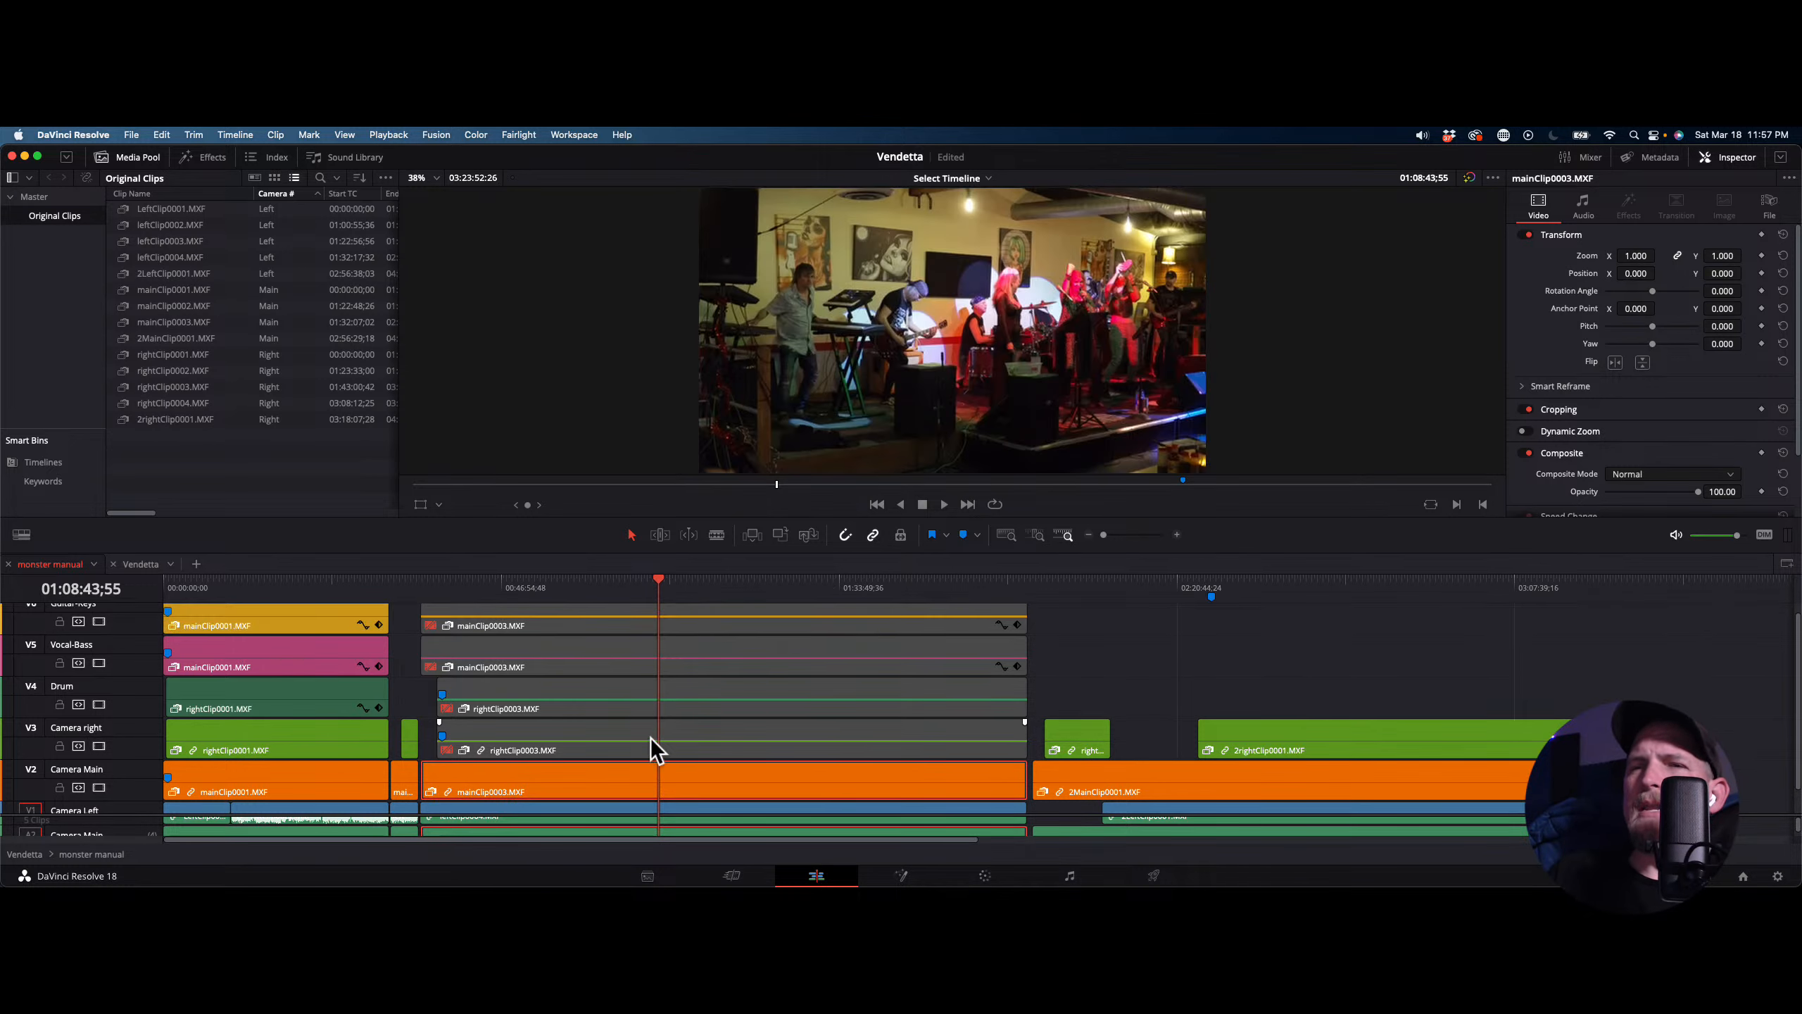
Re-enable rightClip0003.MXF on V3 and play its angle up to 01:09:02;10 to find a clear view of the drummer
left_click(650, 738)
key("d")
left_click(661, 690)
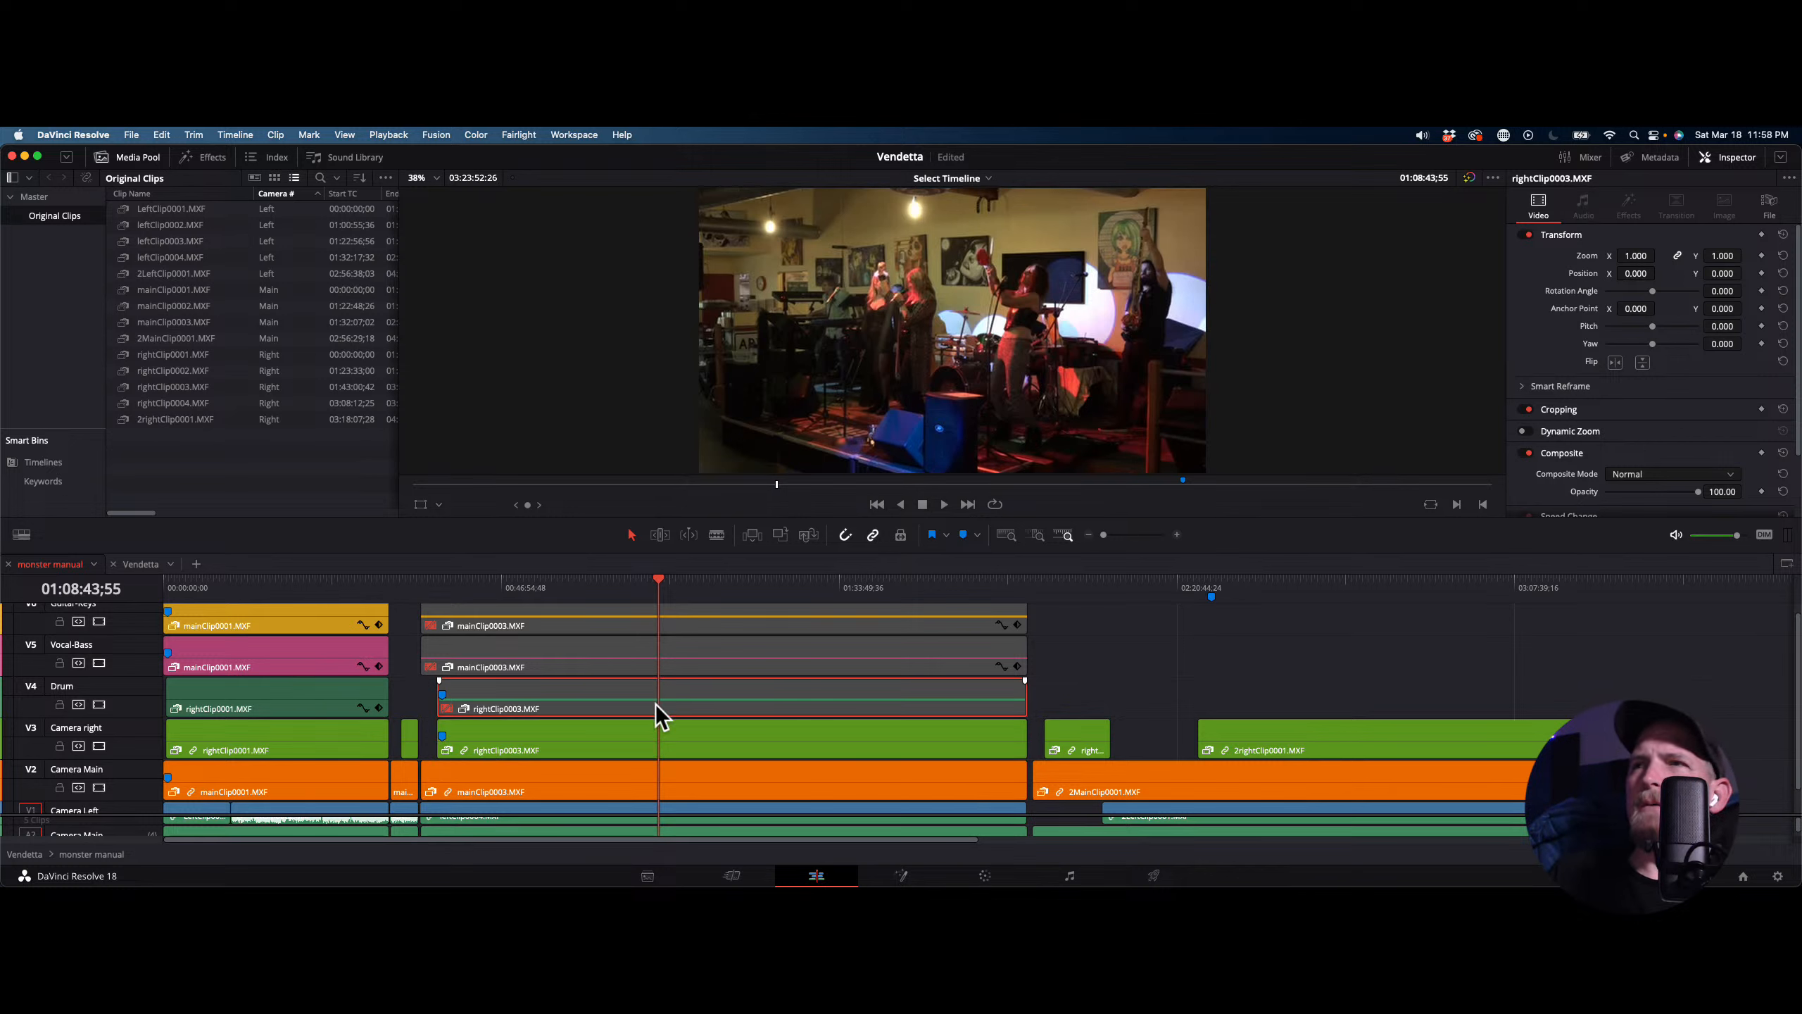
left_click(659, 734)
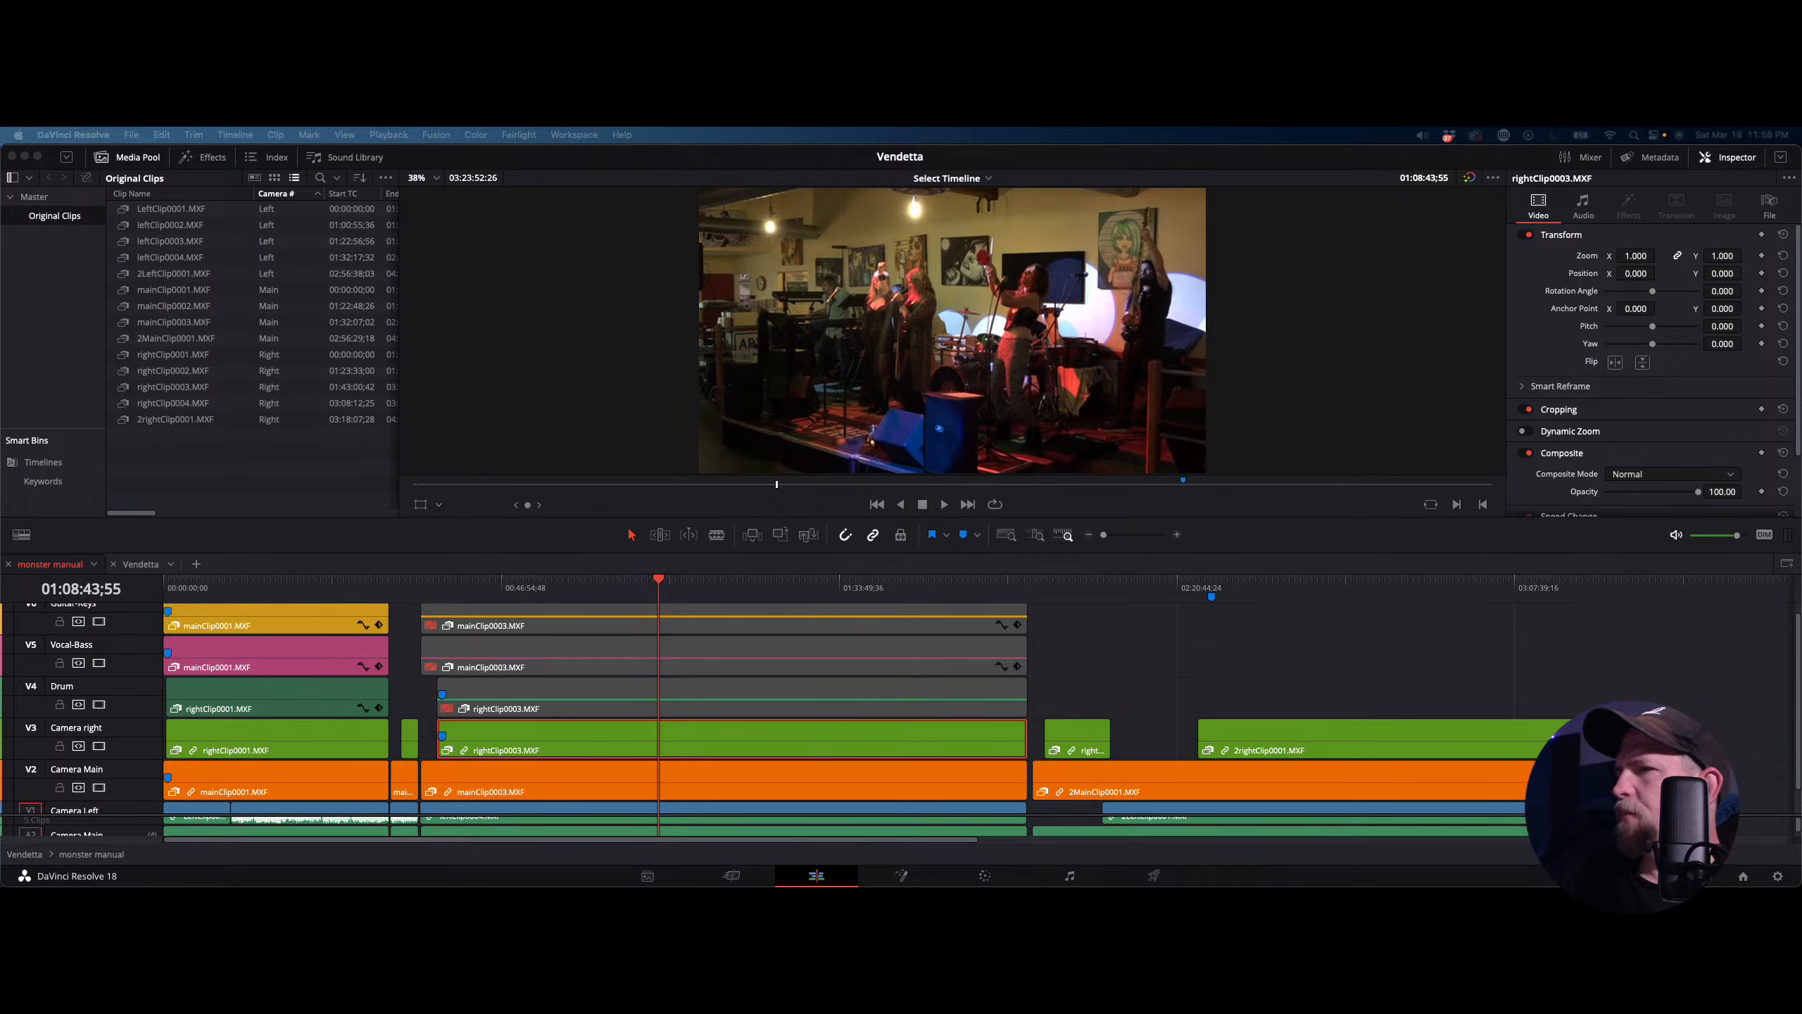
left_click(658, 576)
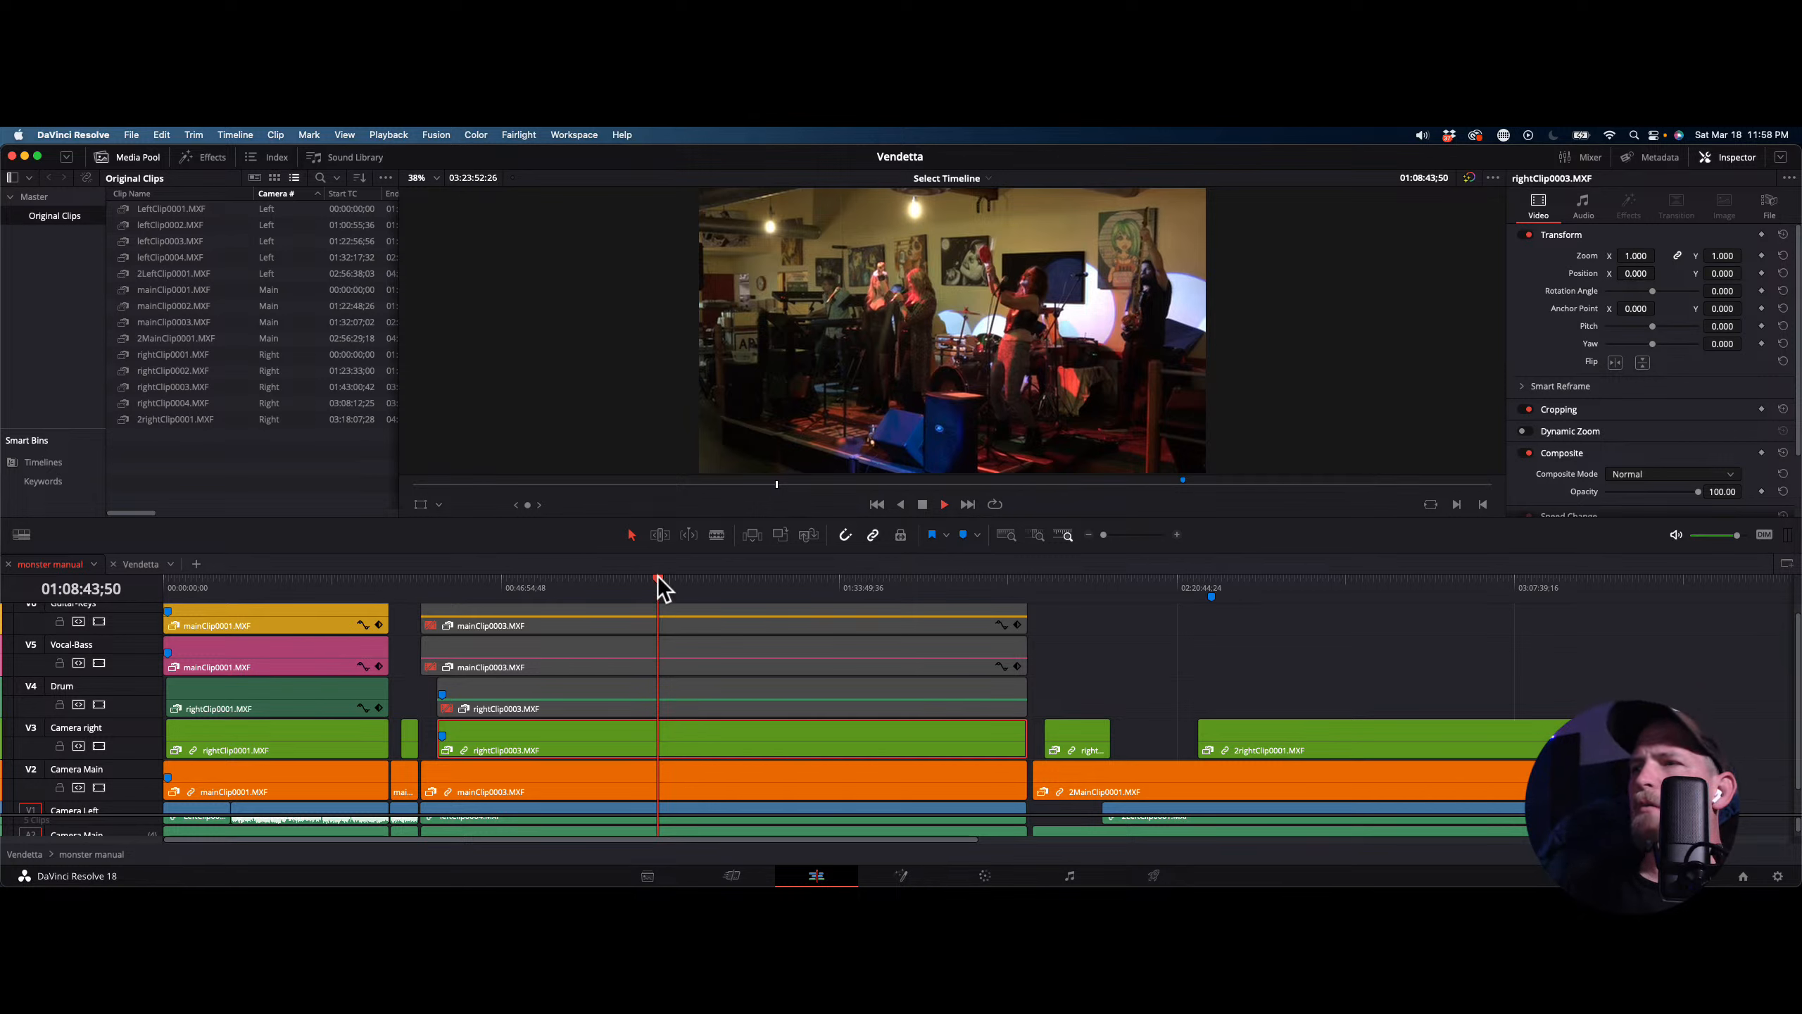
key("space")
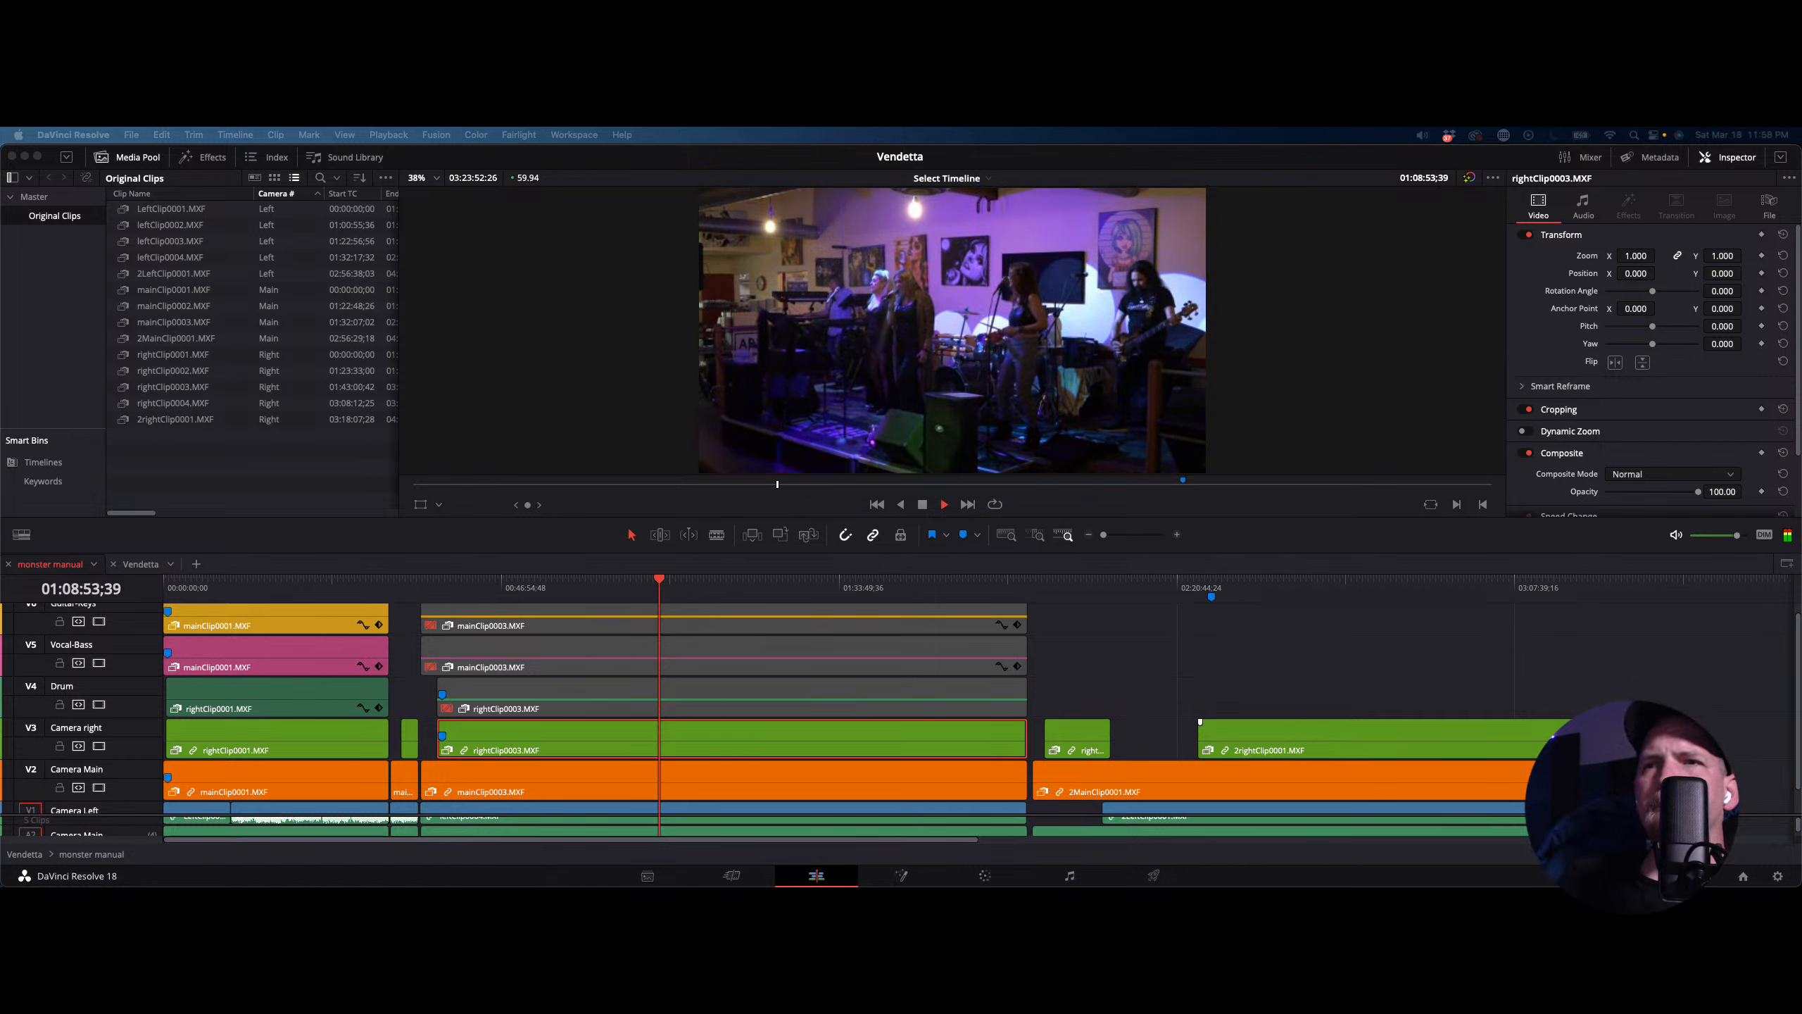
left_click(659, 580)
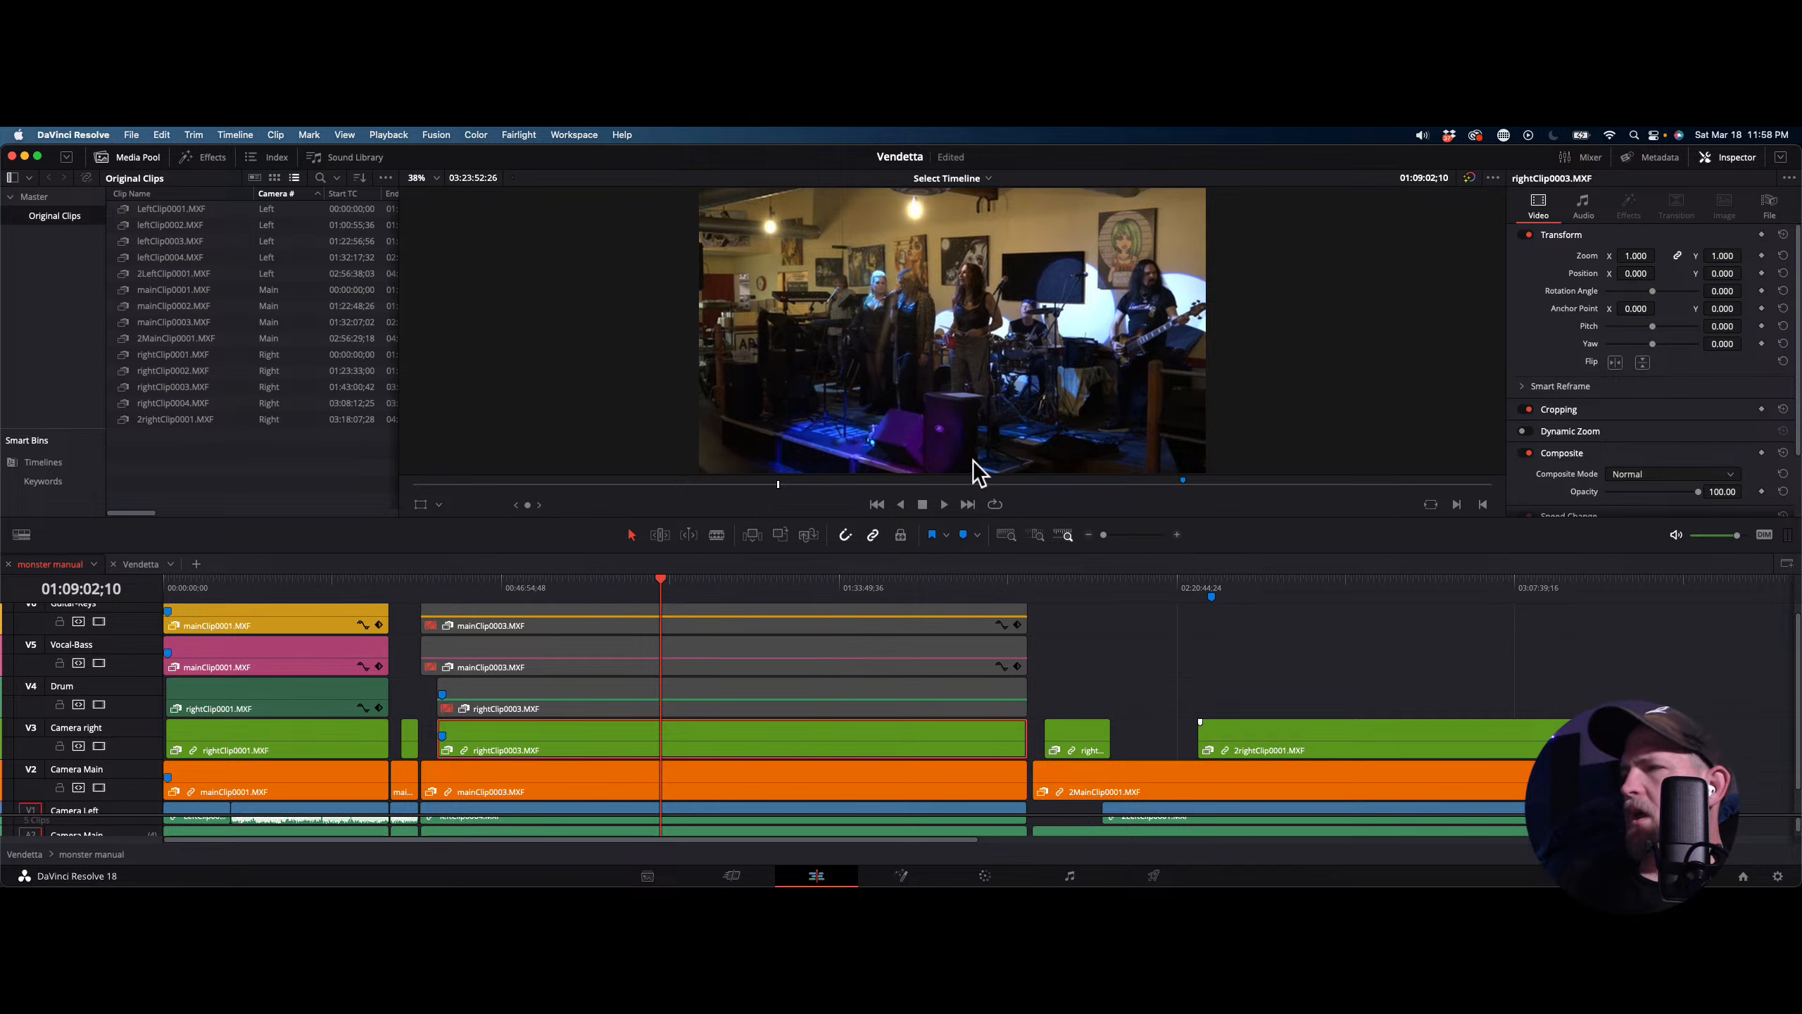
Enable rightClip0003.MXF on V4, reframe it on the drummer with zoom 1.970 and position X -231.000, lower the picture slightly, and save the project
left_click(649, 687)
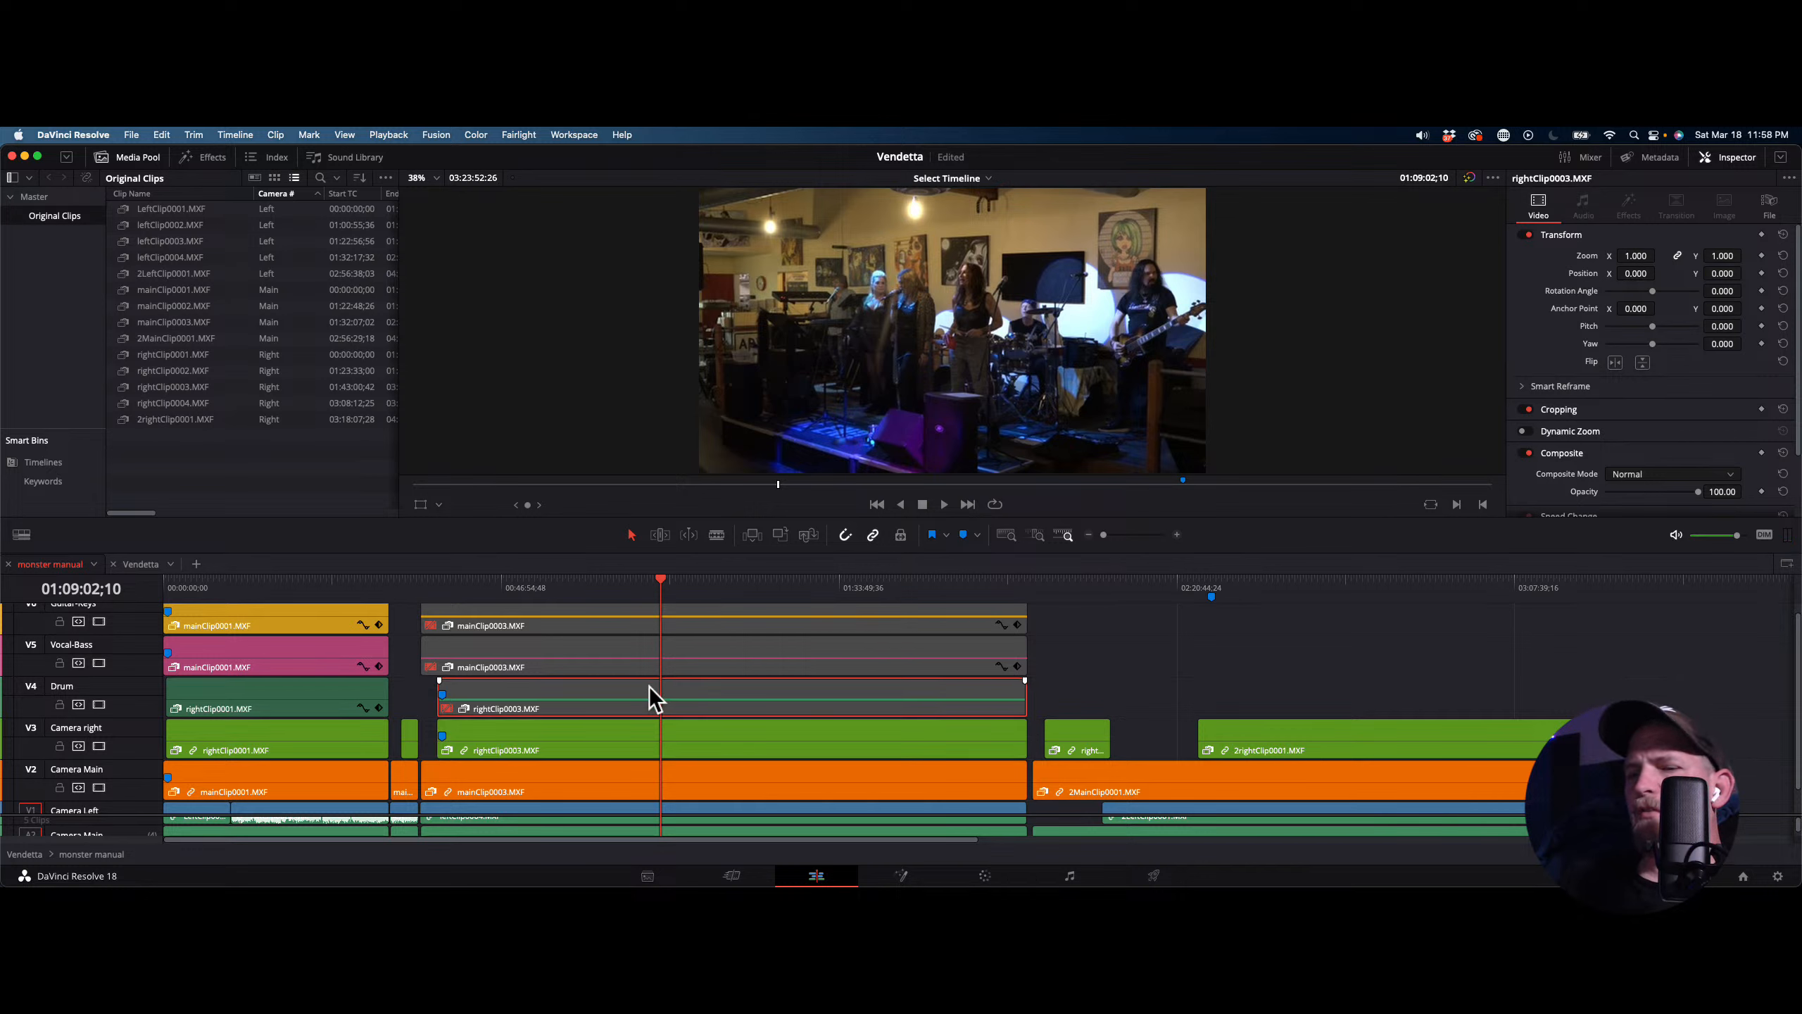
key("d")
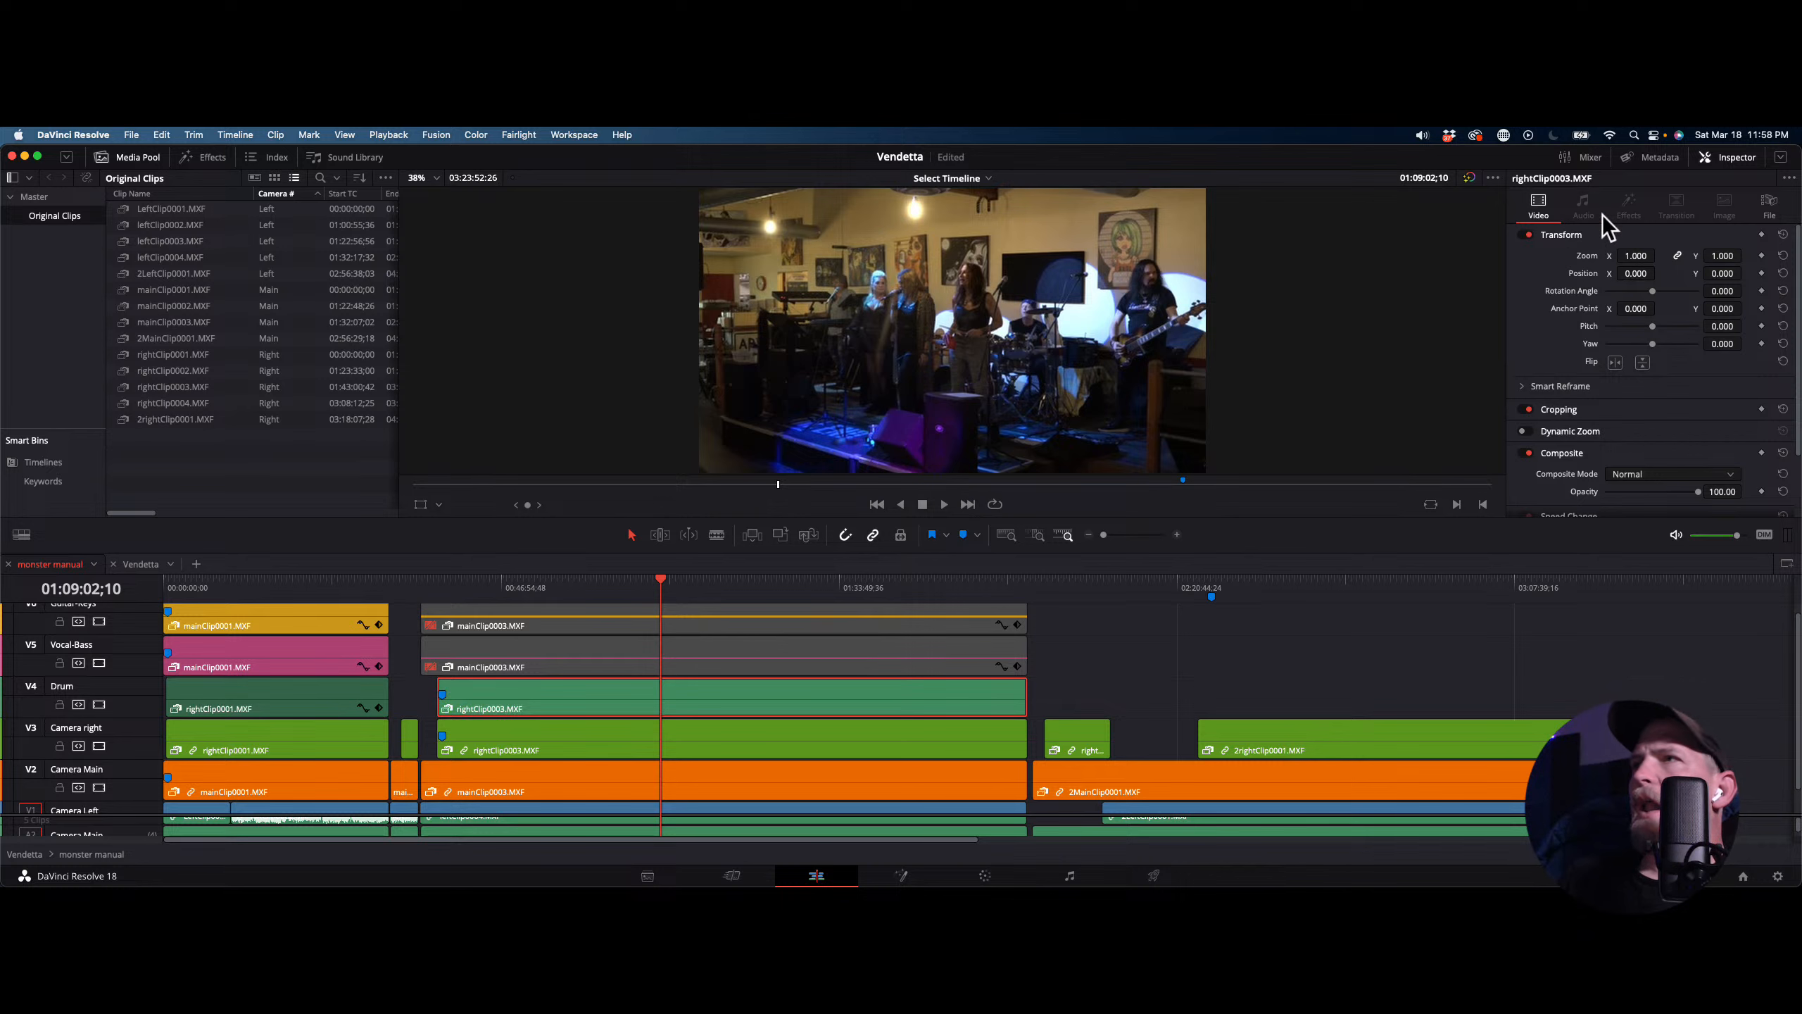
left_click_drag(1627, 257, 1476, 318)
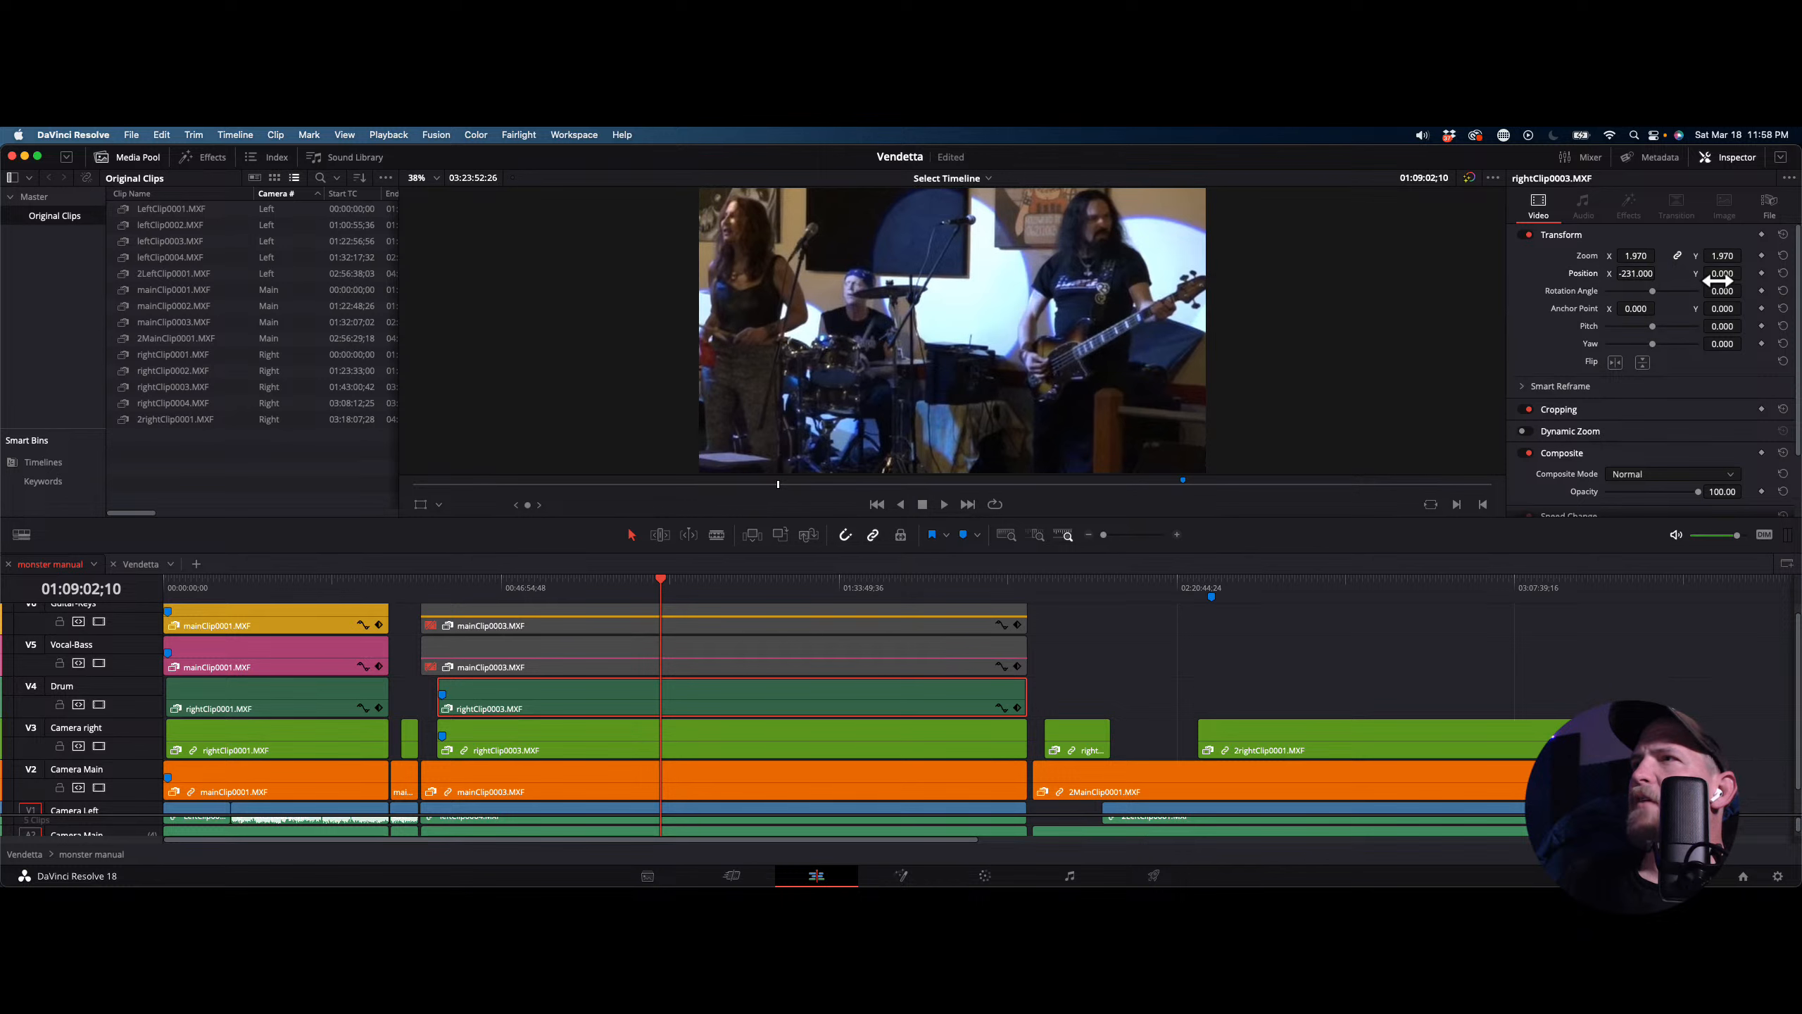
left_click_drag(1720, 274, 1711, 275)
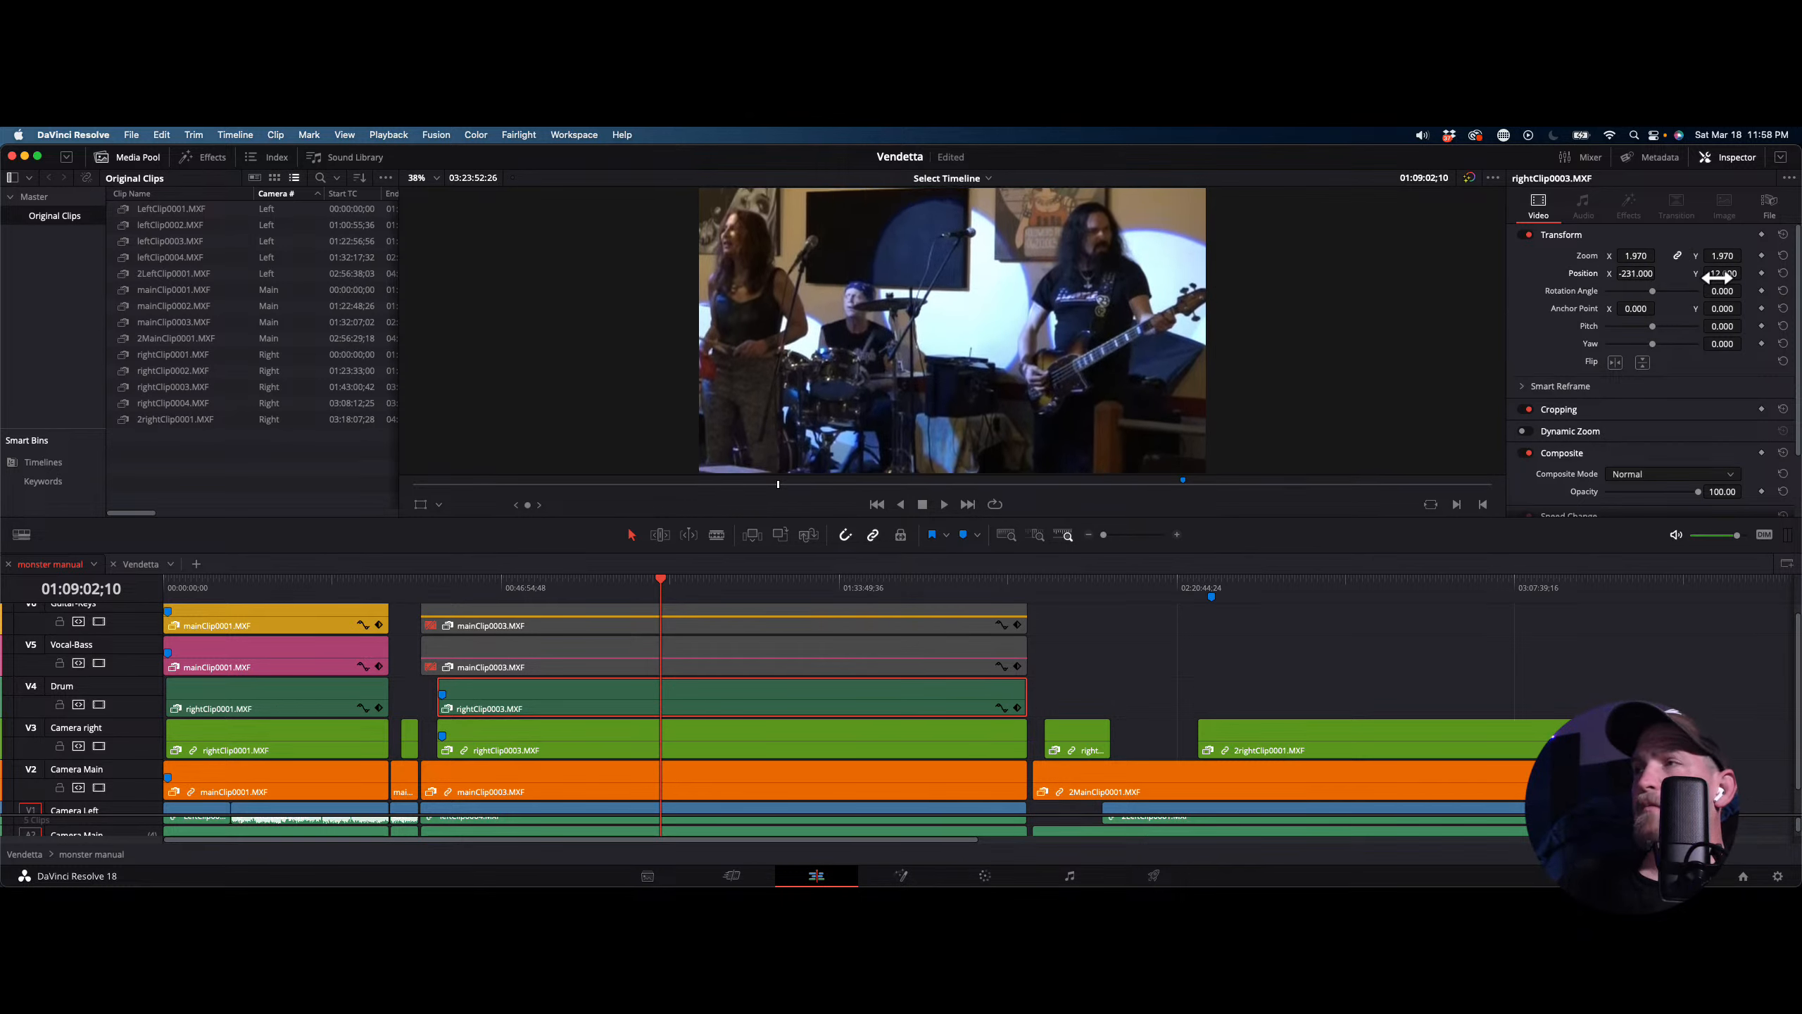
key("super+s")
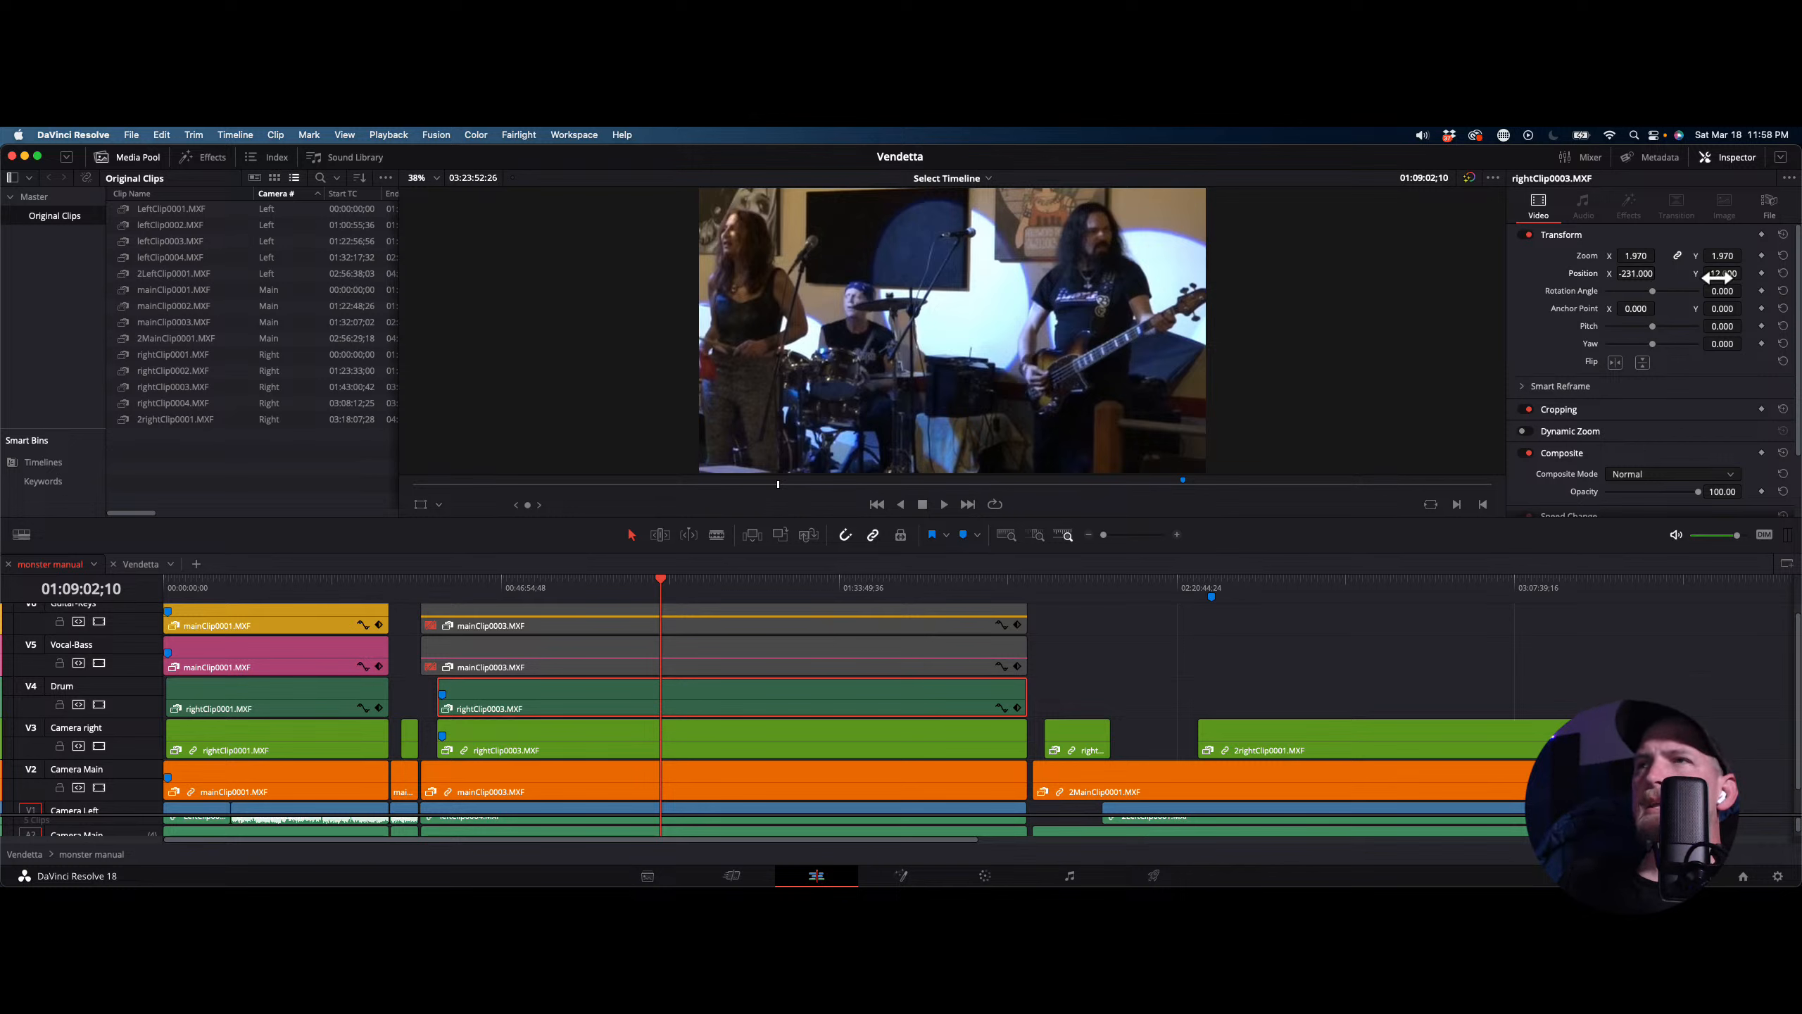
Set the vertical position of rightClip0003.MXF on the Drum track to -35 and save the project
left_click(651, 580)
key("space")
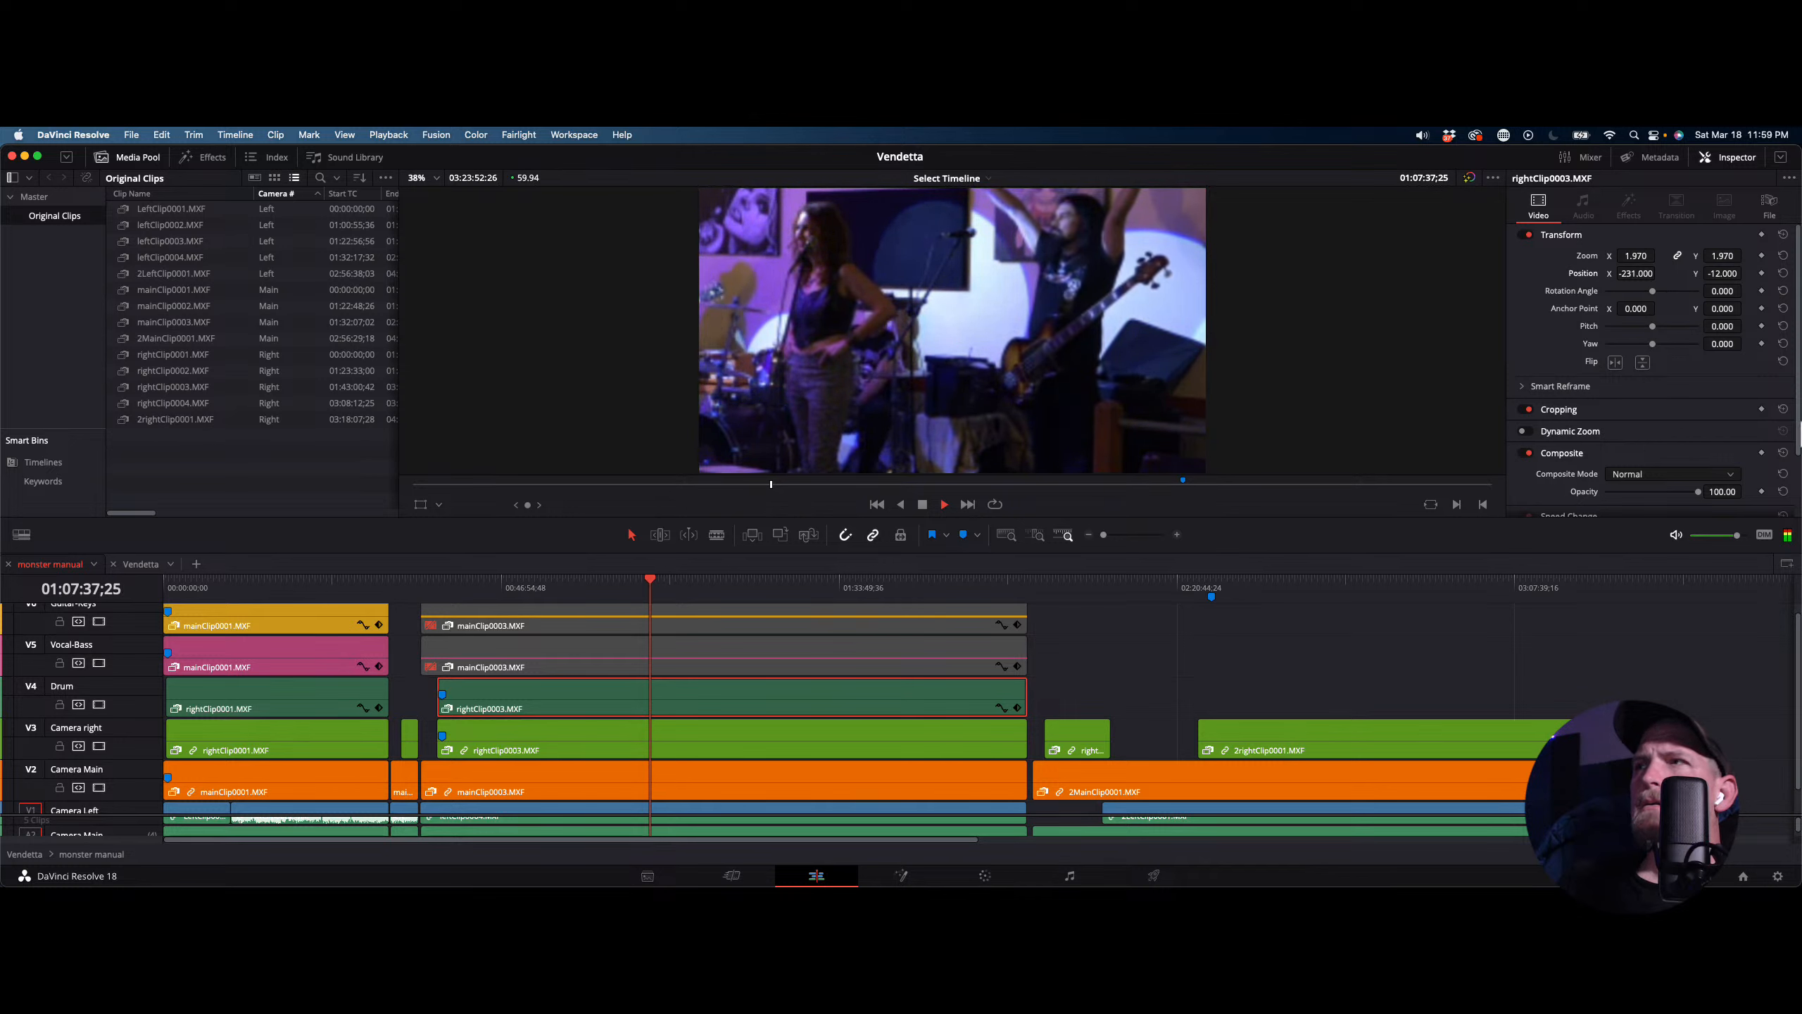
key("space")
left_click_drag(1721, 274, 1725, 275)
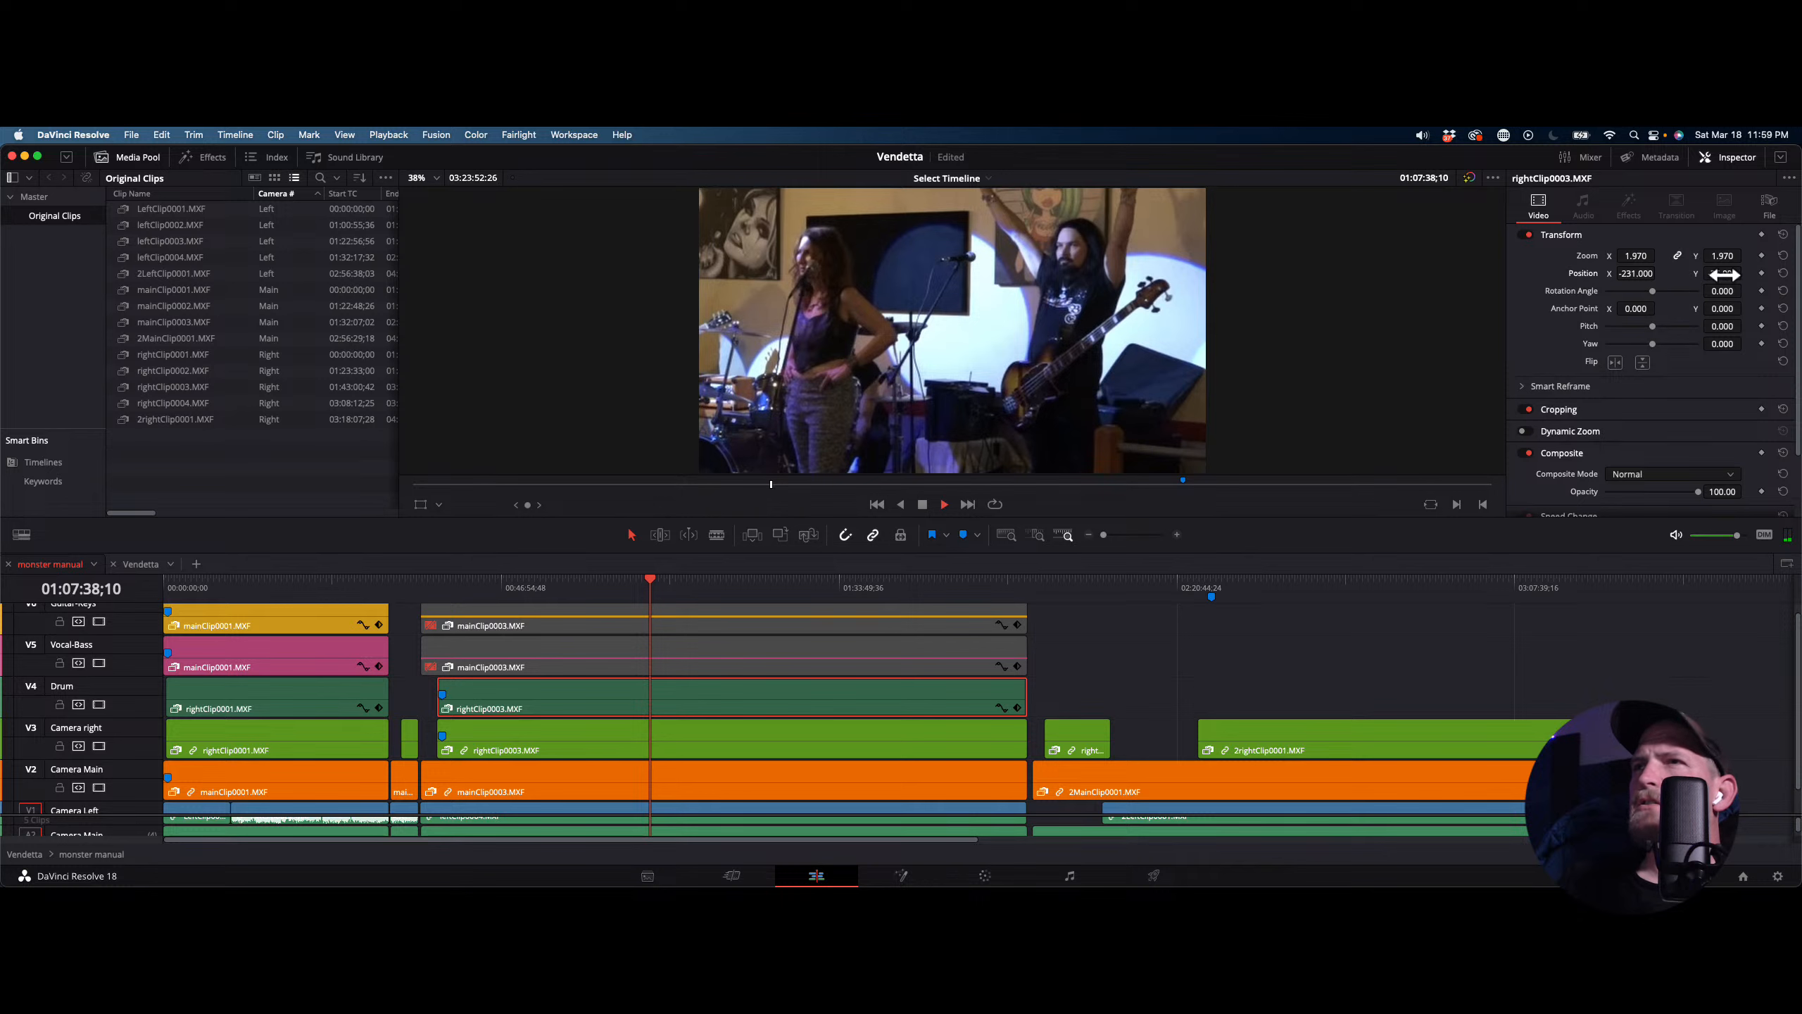
key("space")
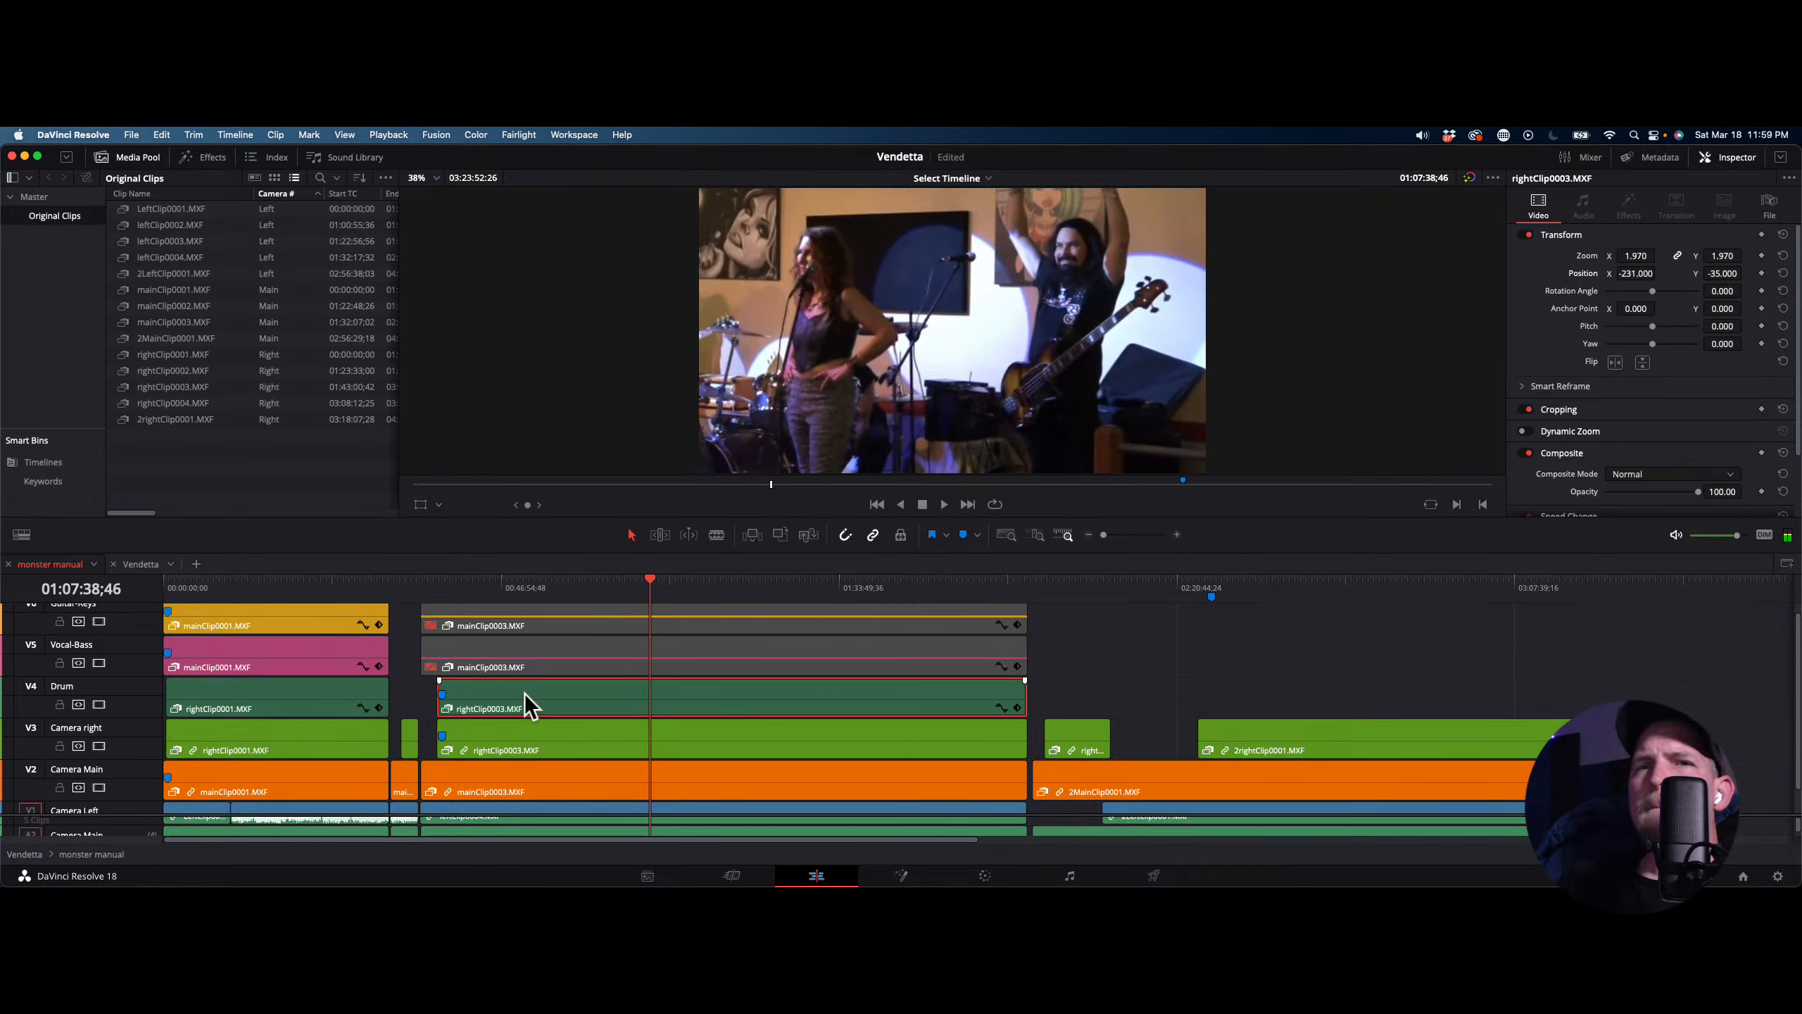
key("super+s")
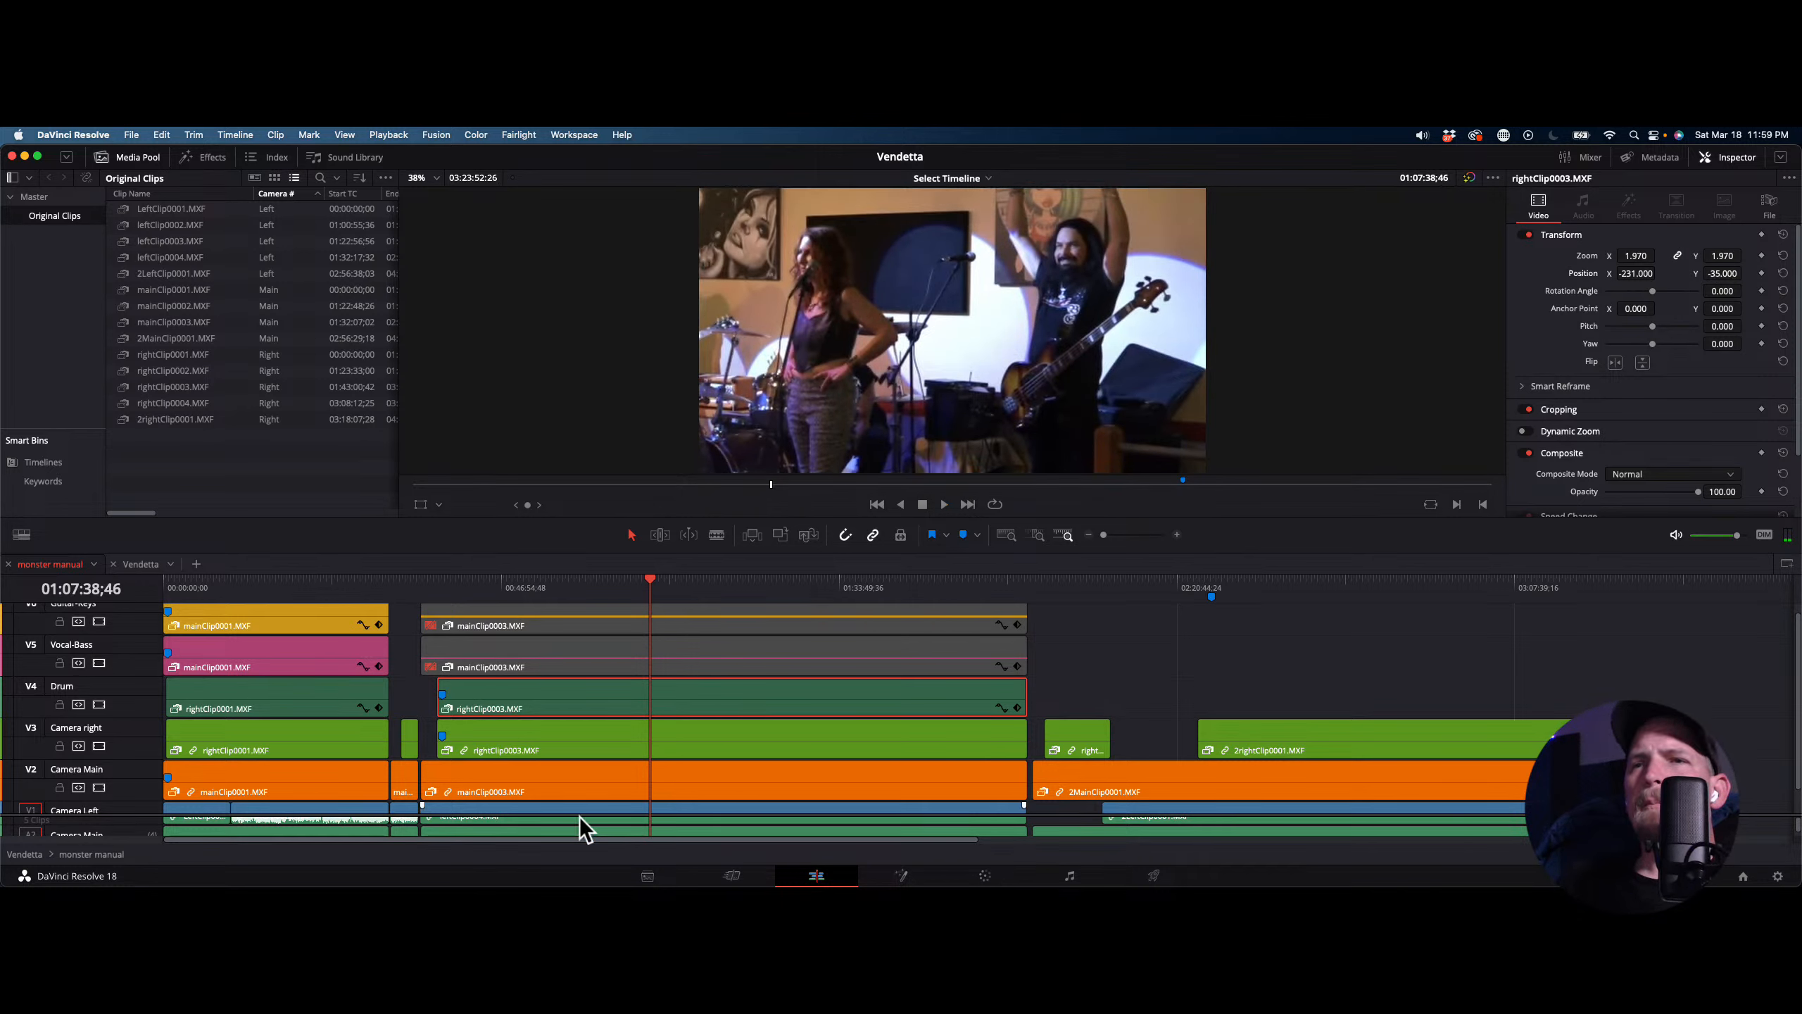
Rename video track V4 to BASS
left_click(61, 683)
type("BA")
key("Caps_Lock")
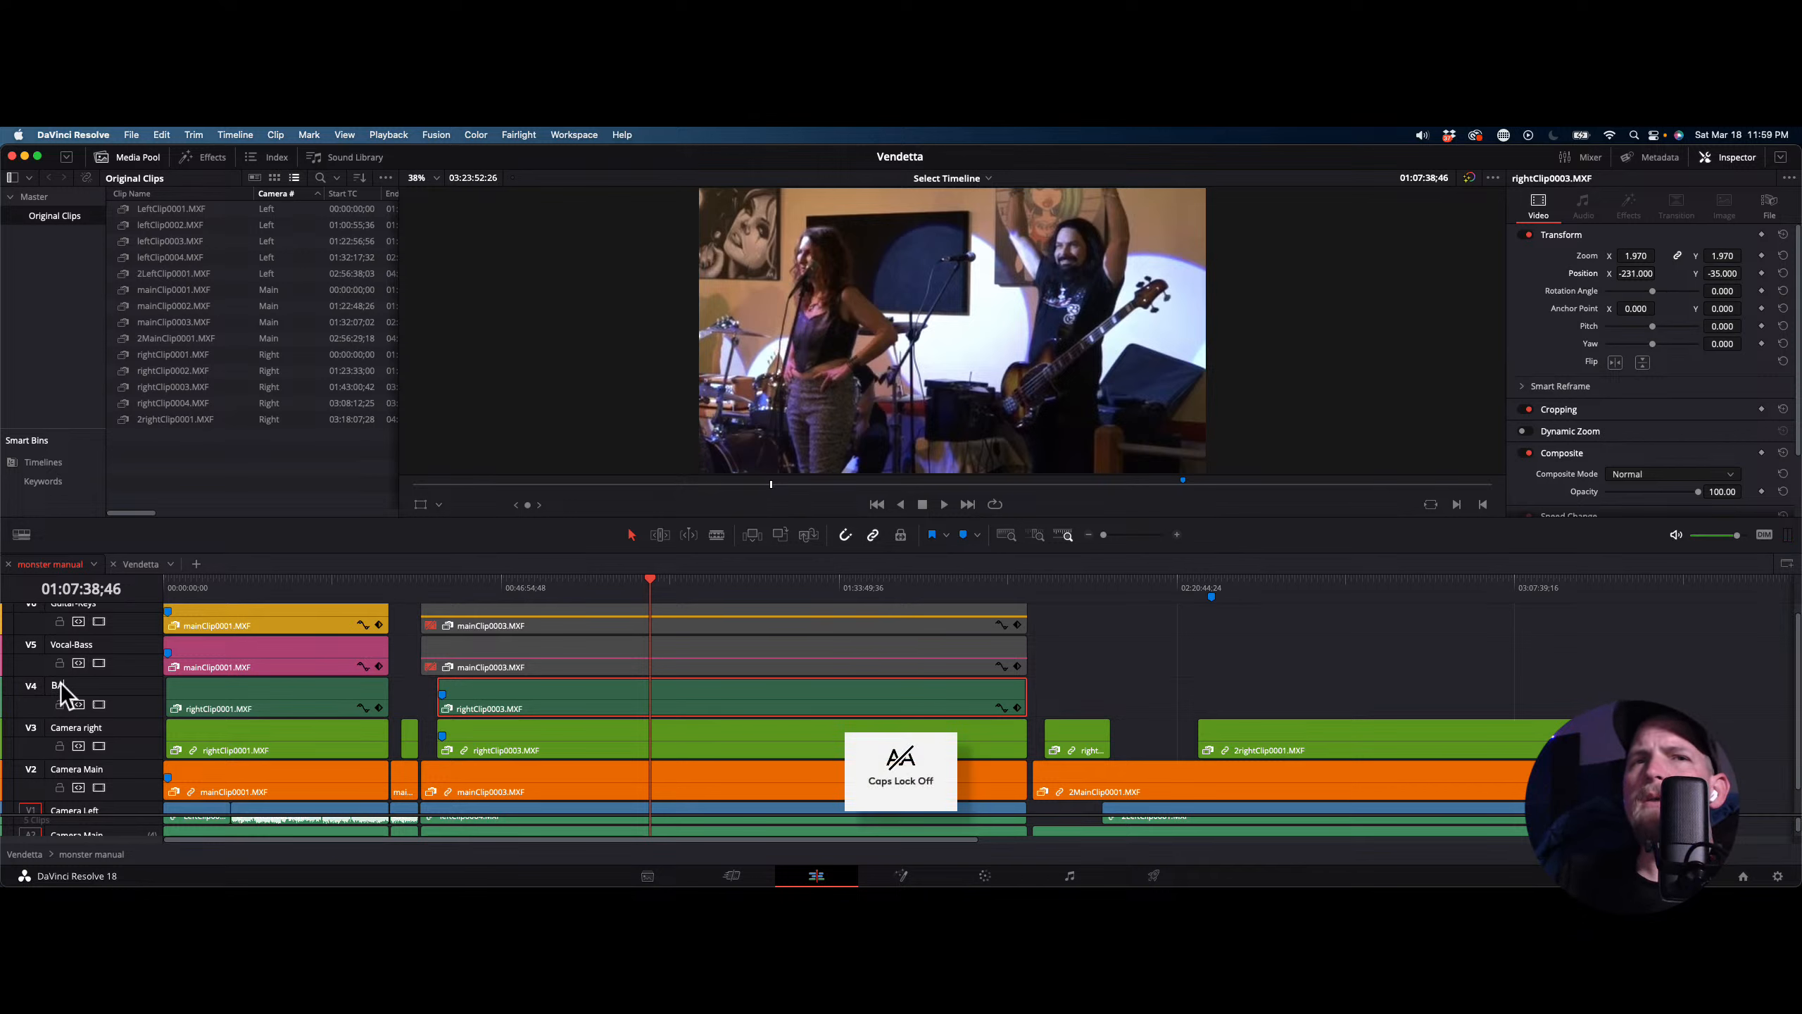
key("BackSpace")
key("BackSpace")
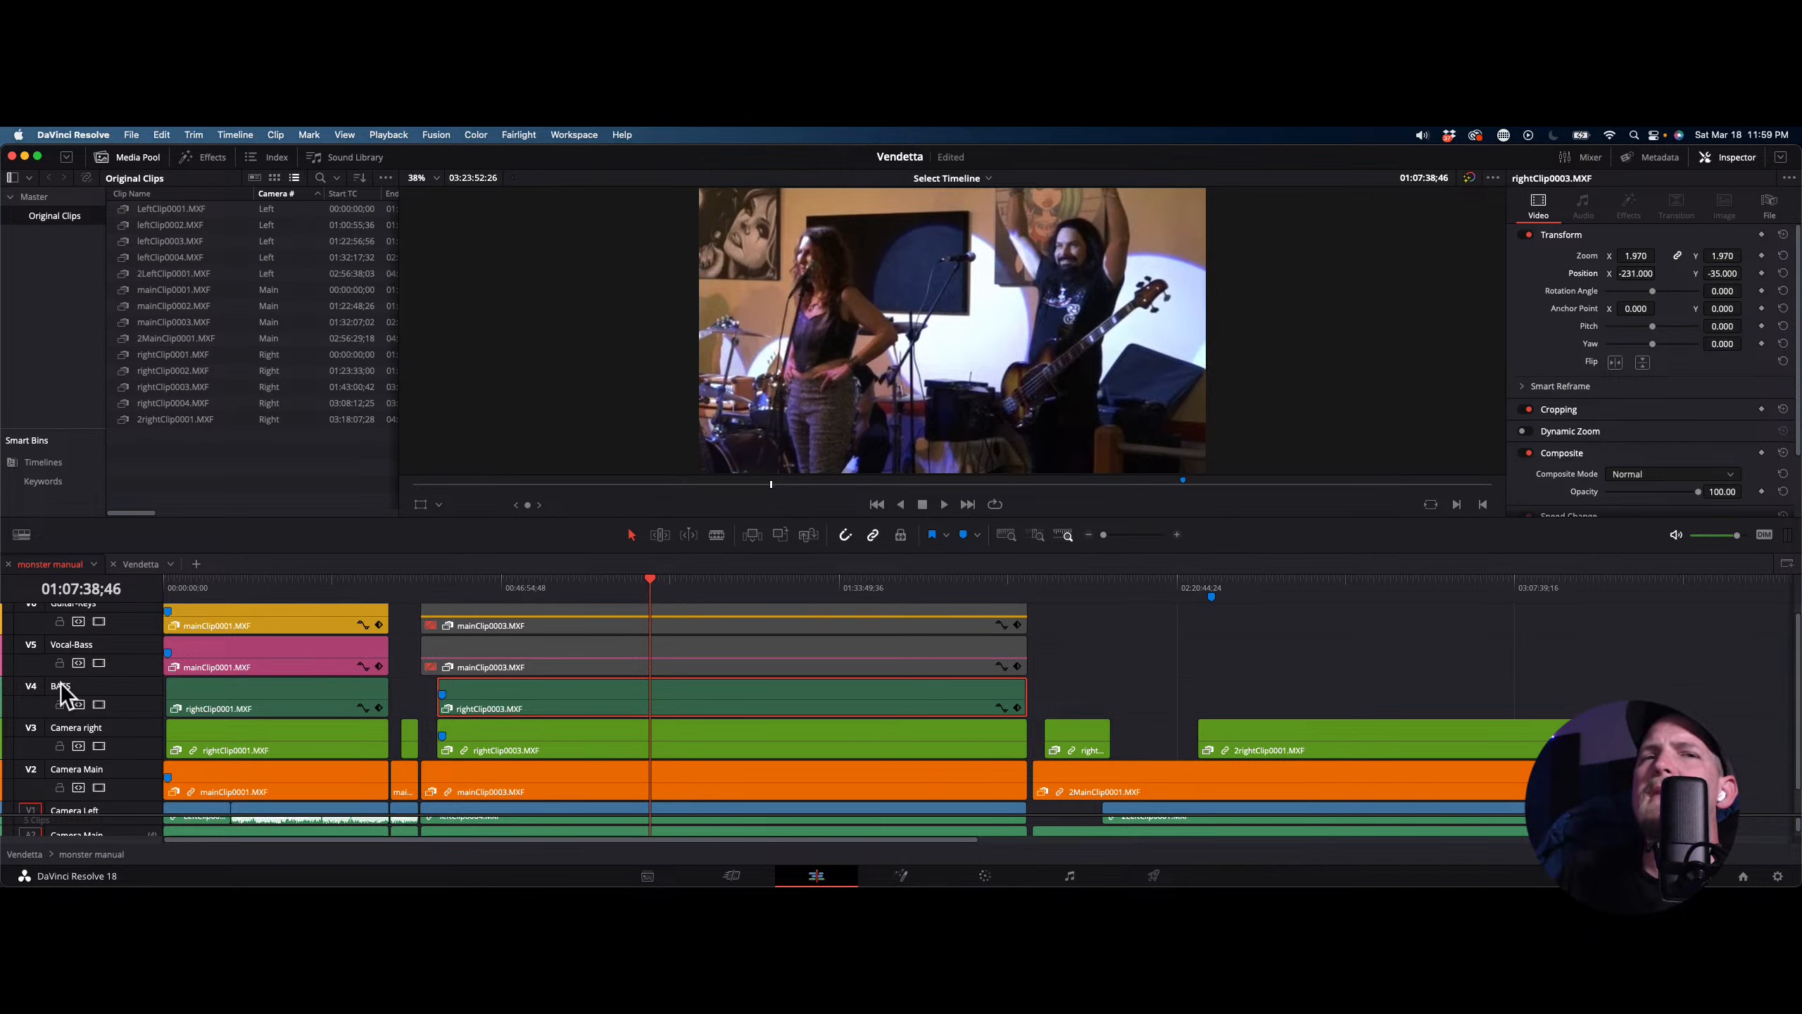
Enable mainClip0003.MXF on video track V5 and rename that track KEYS
left_click(566, 659)
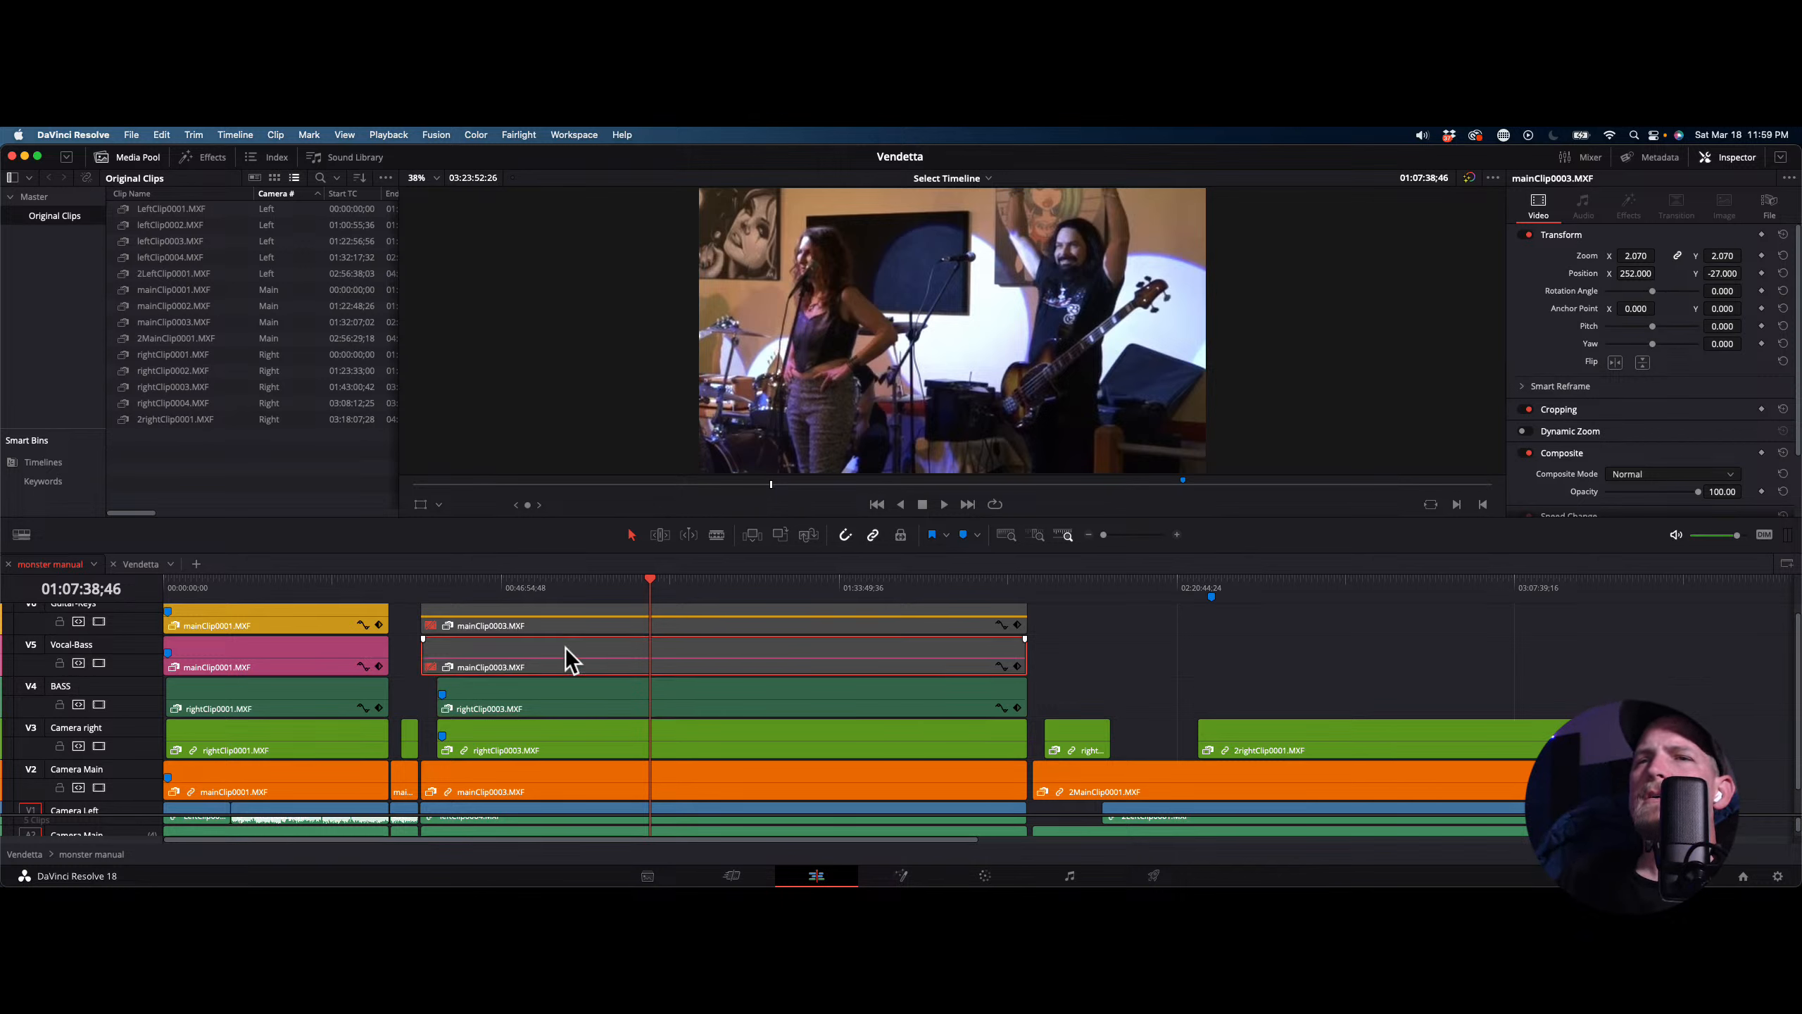
key("d")
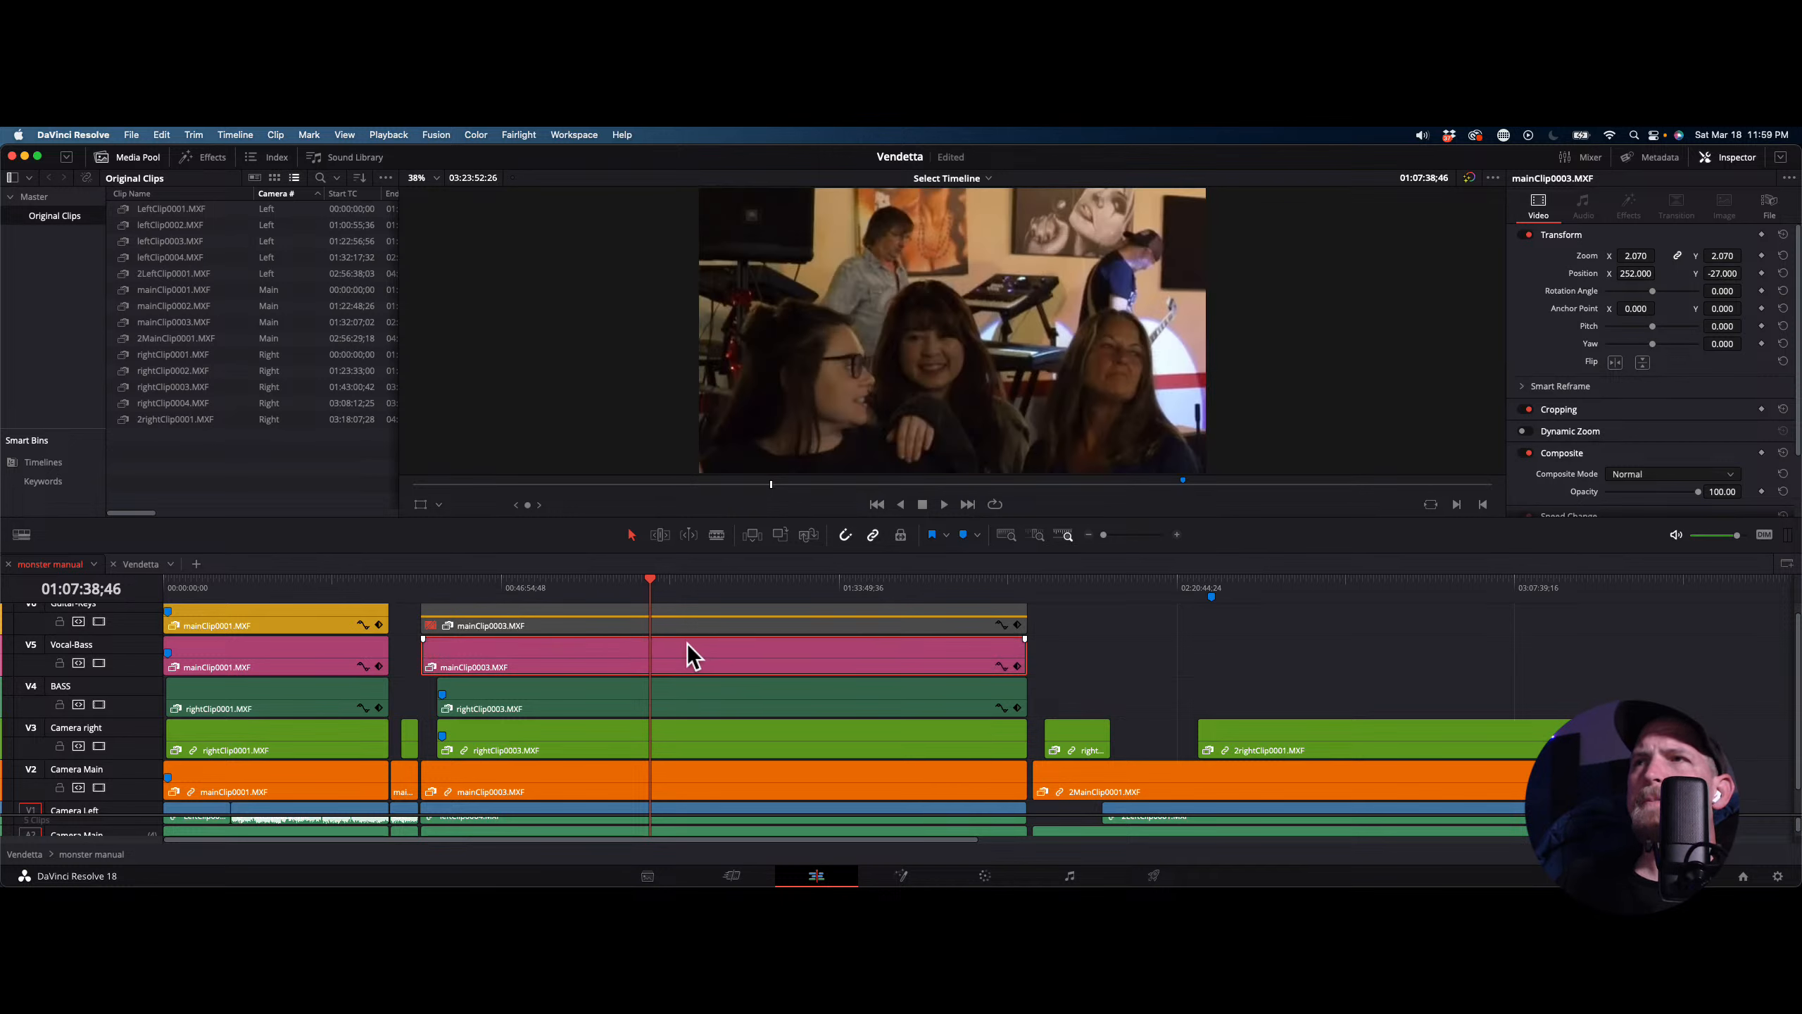
left_click(694, 582)
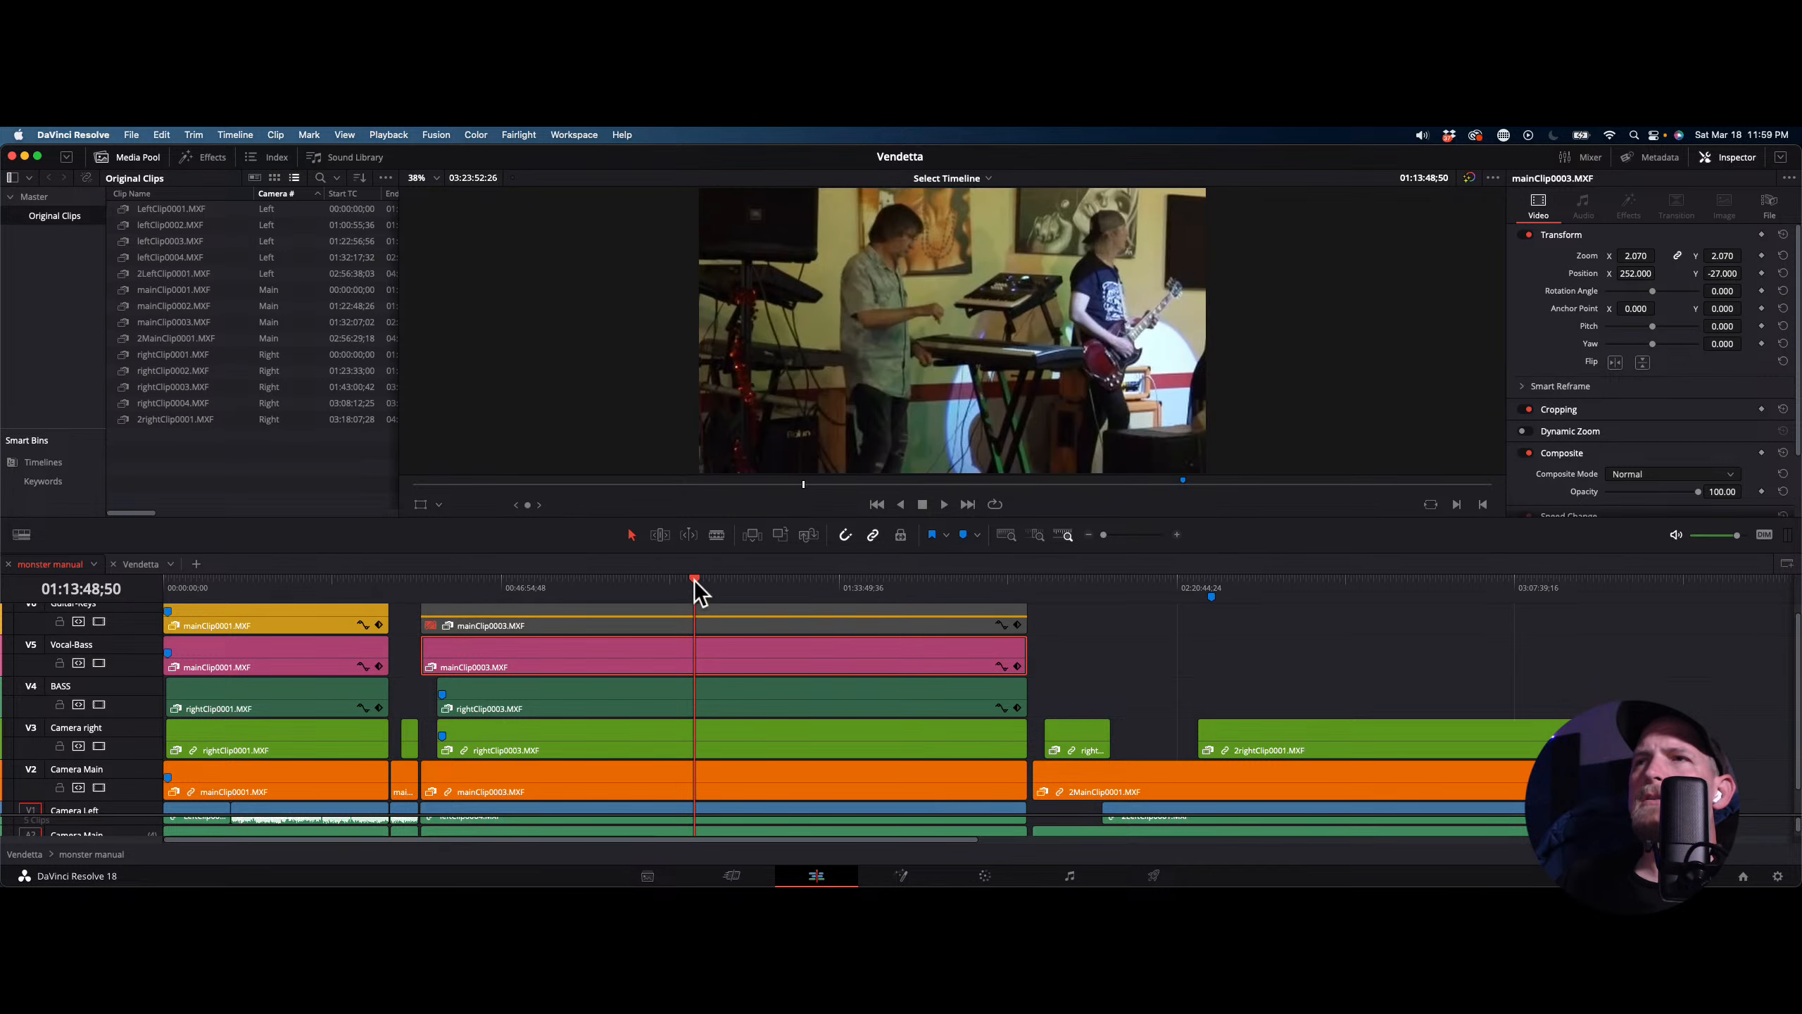
double_click(87, 645)
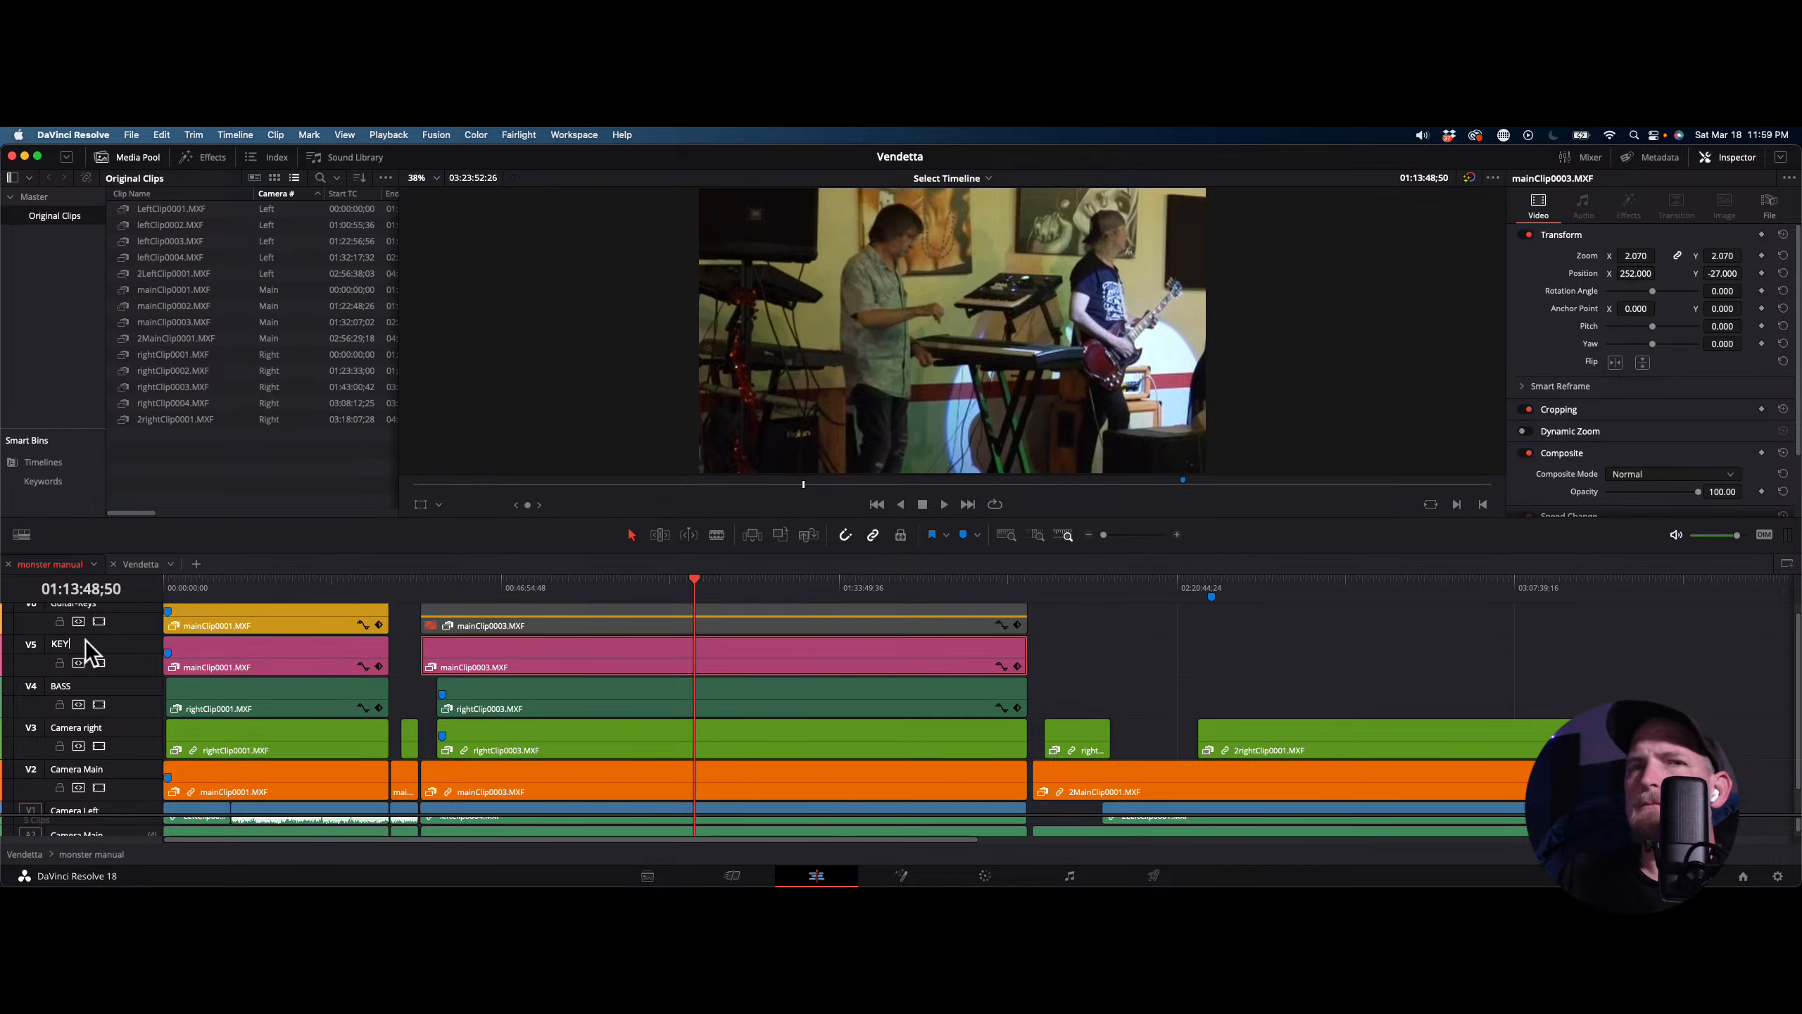
Enable mainClip0003.MXF on video track V6 and rename that track Guitar-Drums
scroll(525, 716, "up", 1)
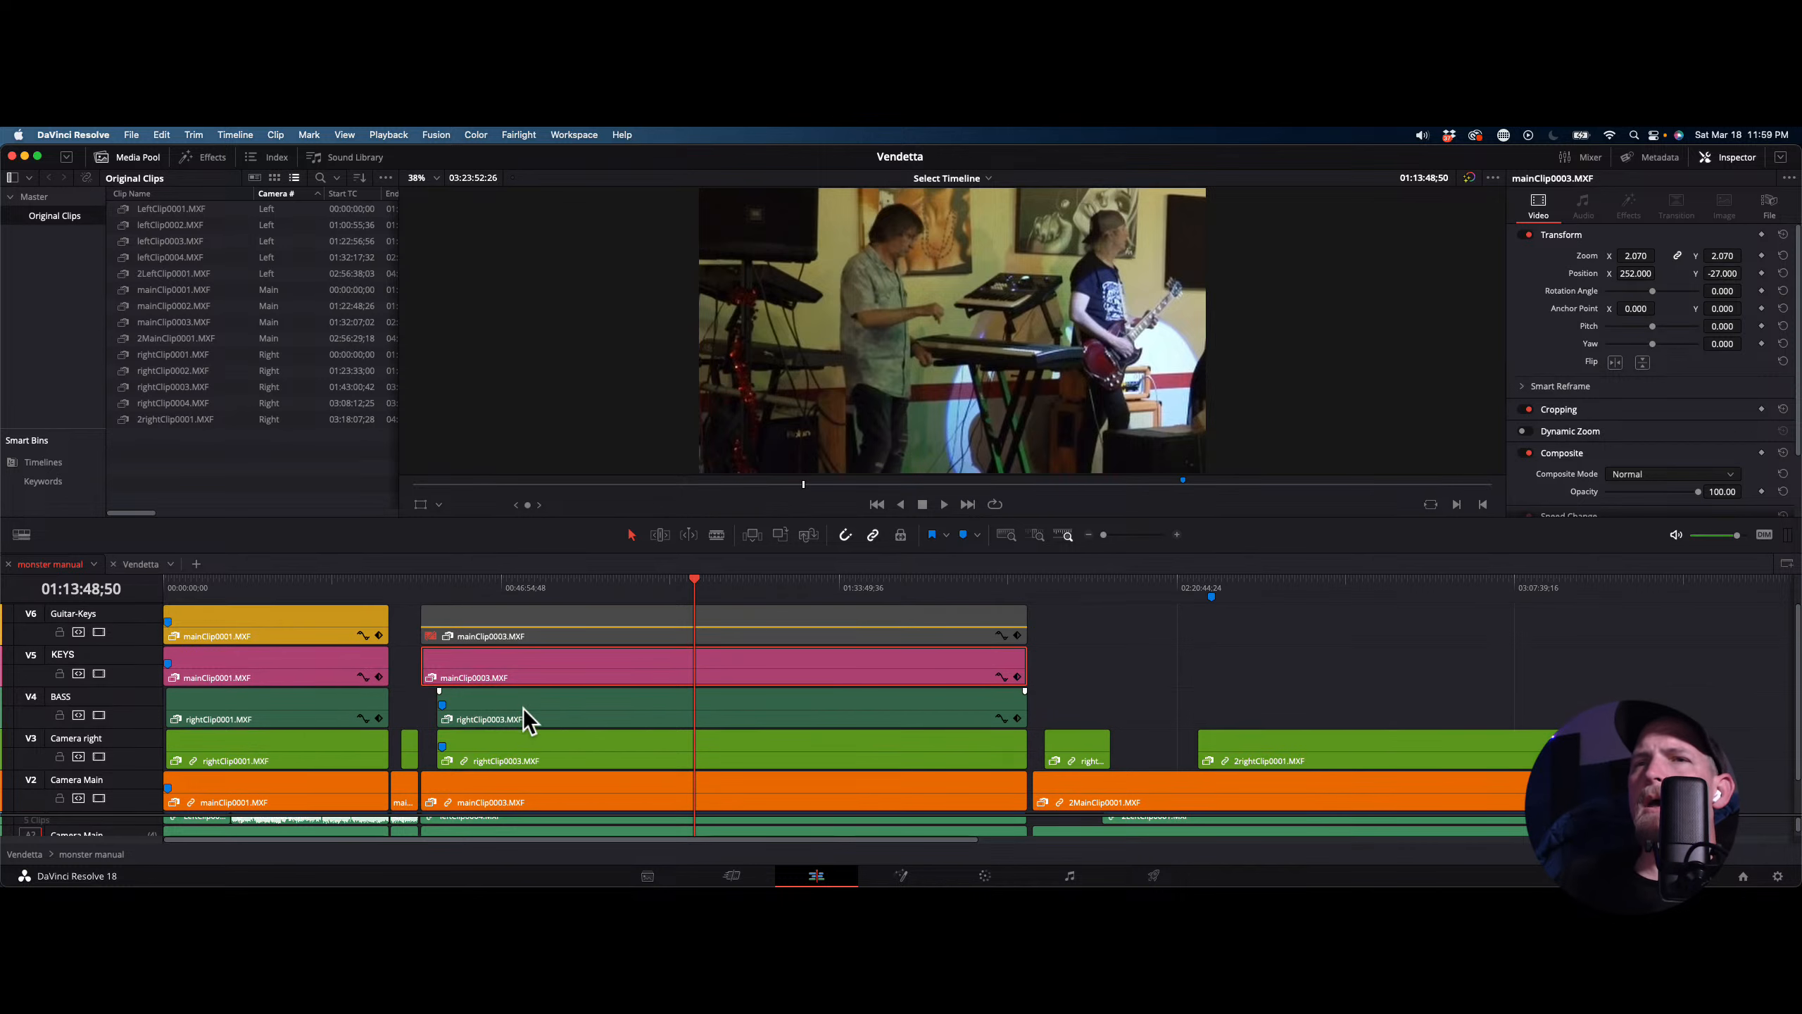
left_click(629, 616)
key("d")
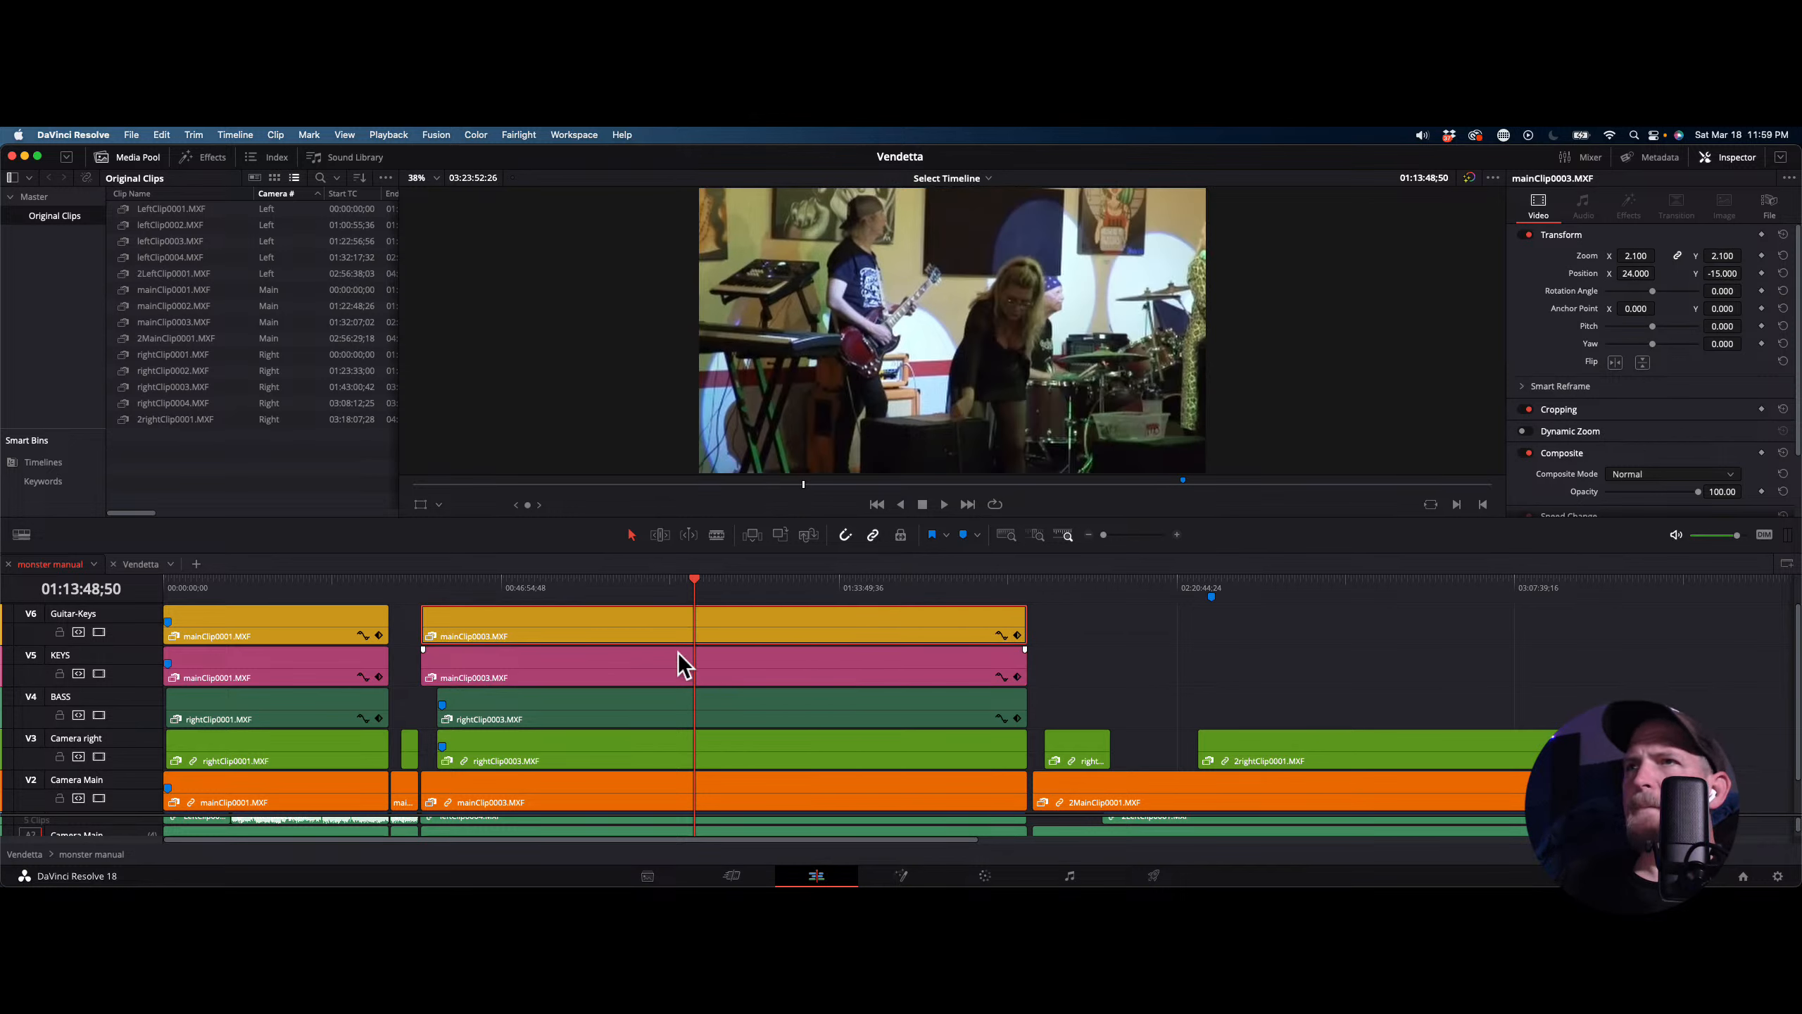
double_click(76, 612)
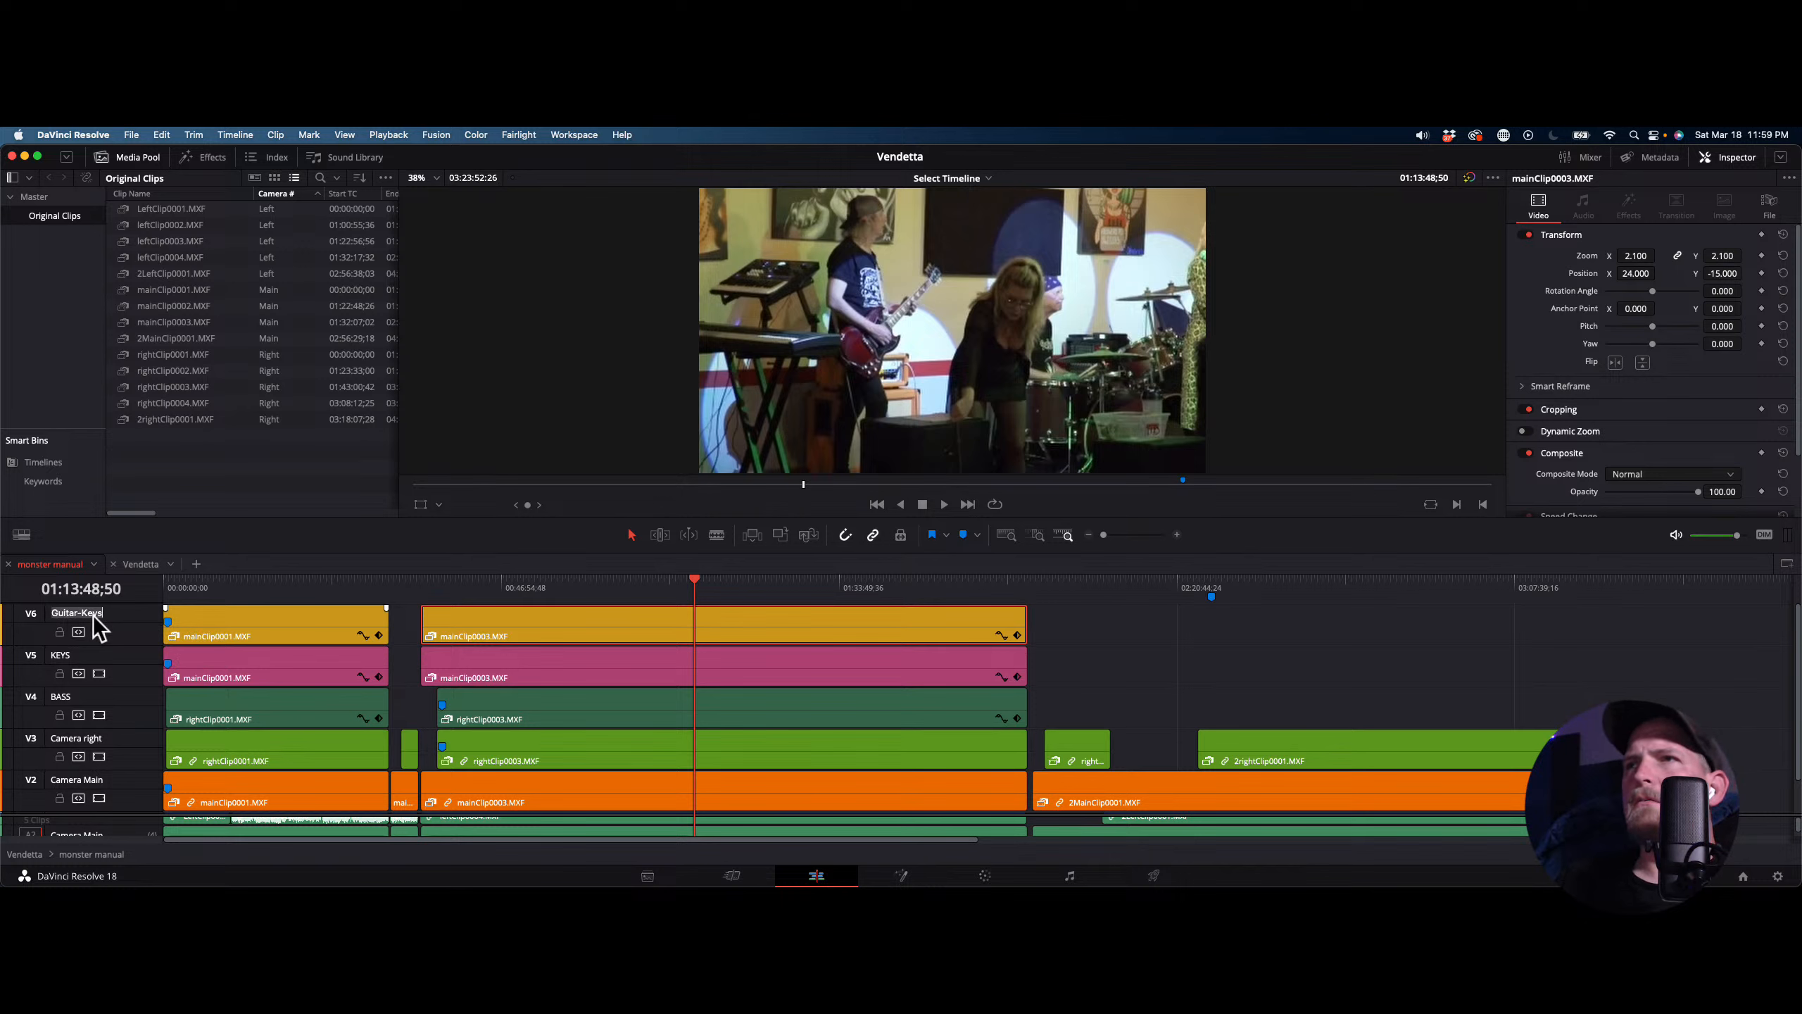
double_click(92, 616)
type("Drum")
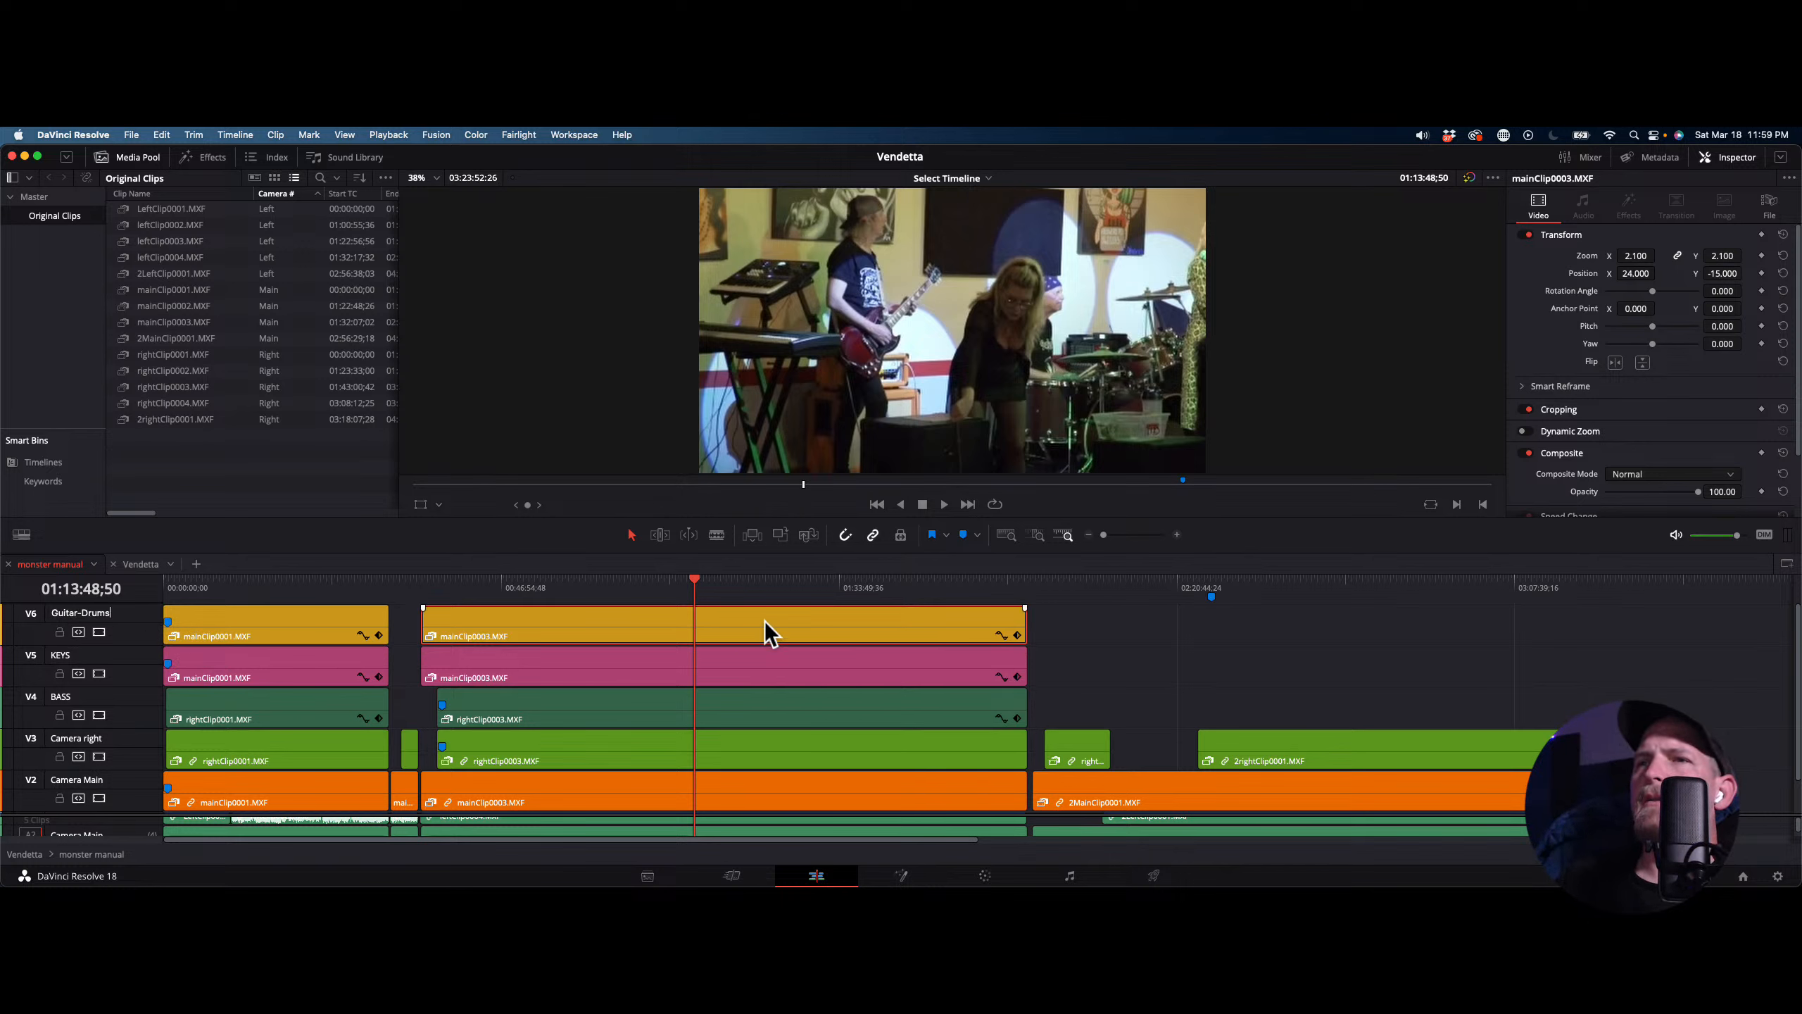
left_click(819, 581)
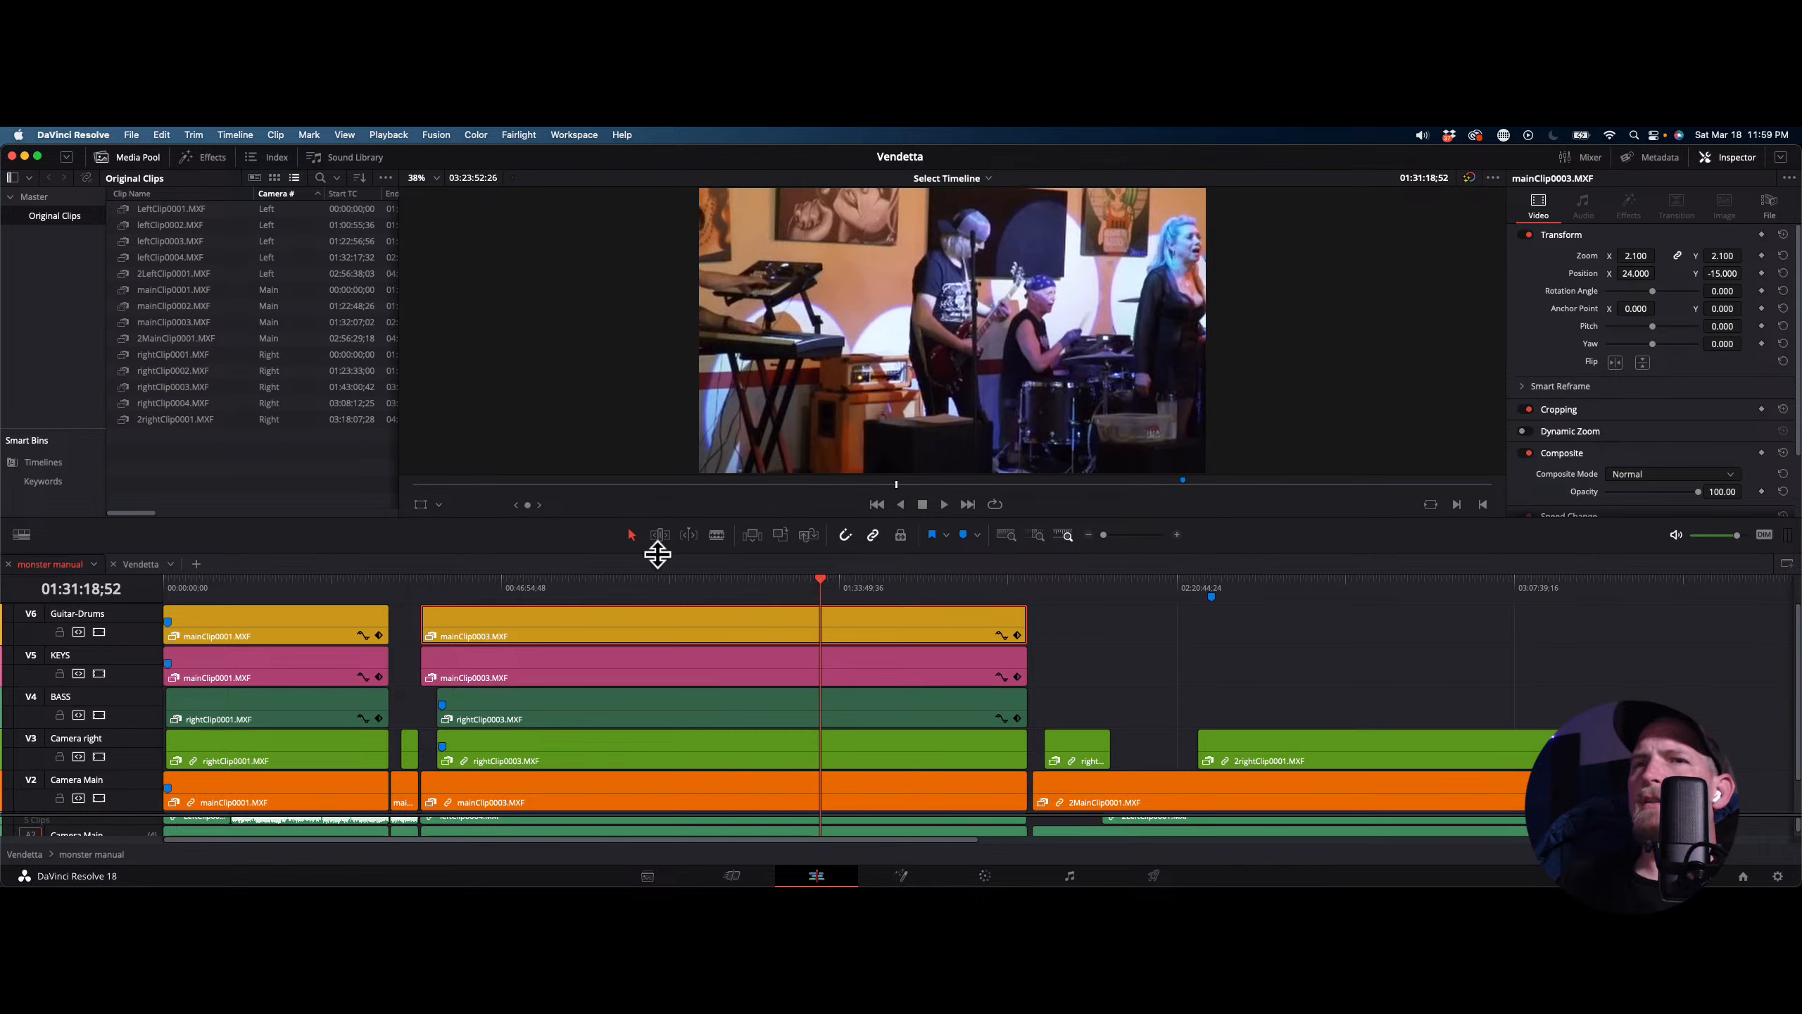
scroll(831, 725, "down", 2)
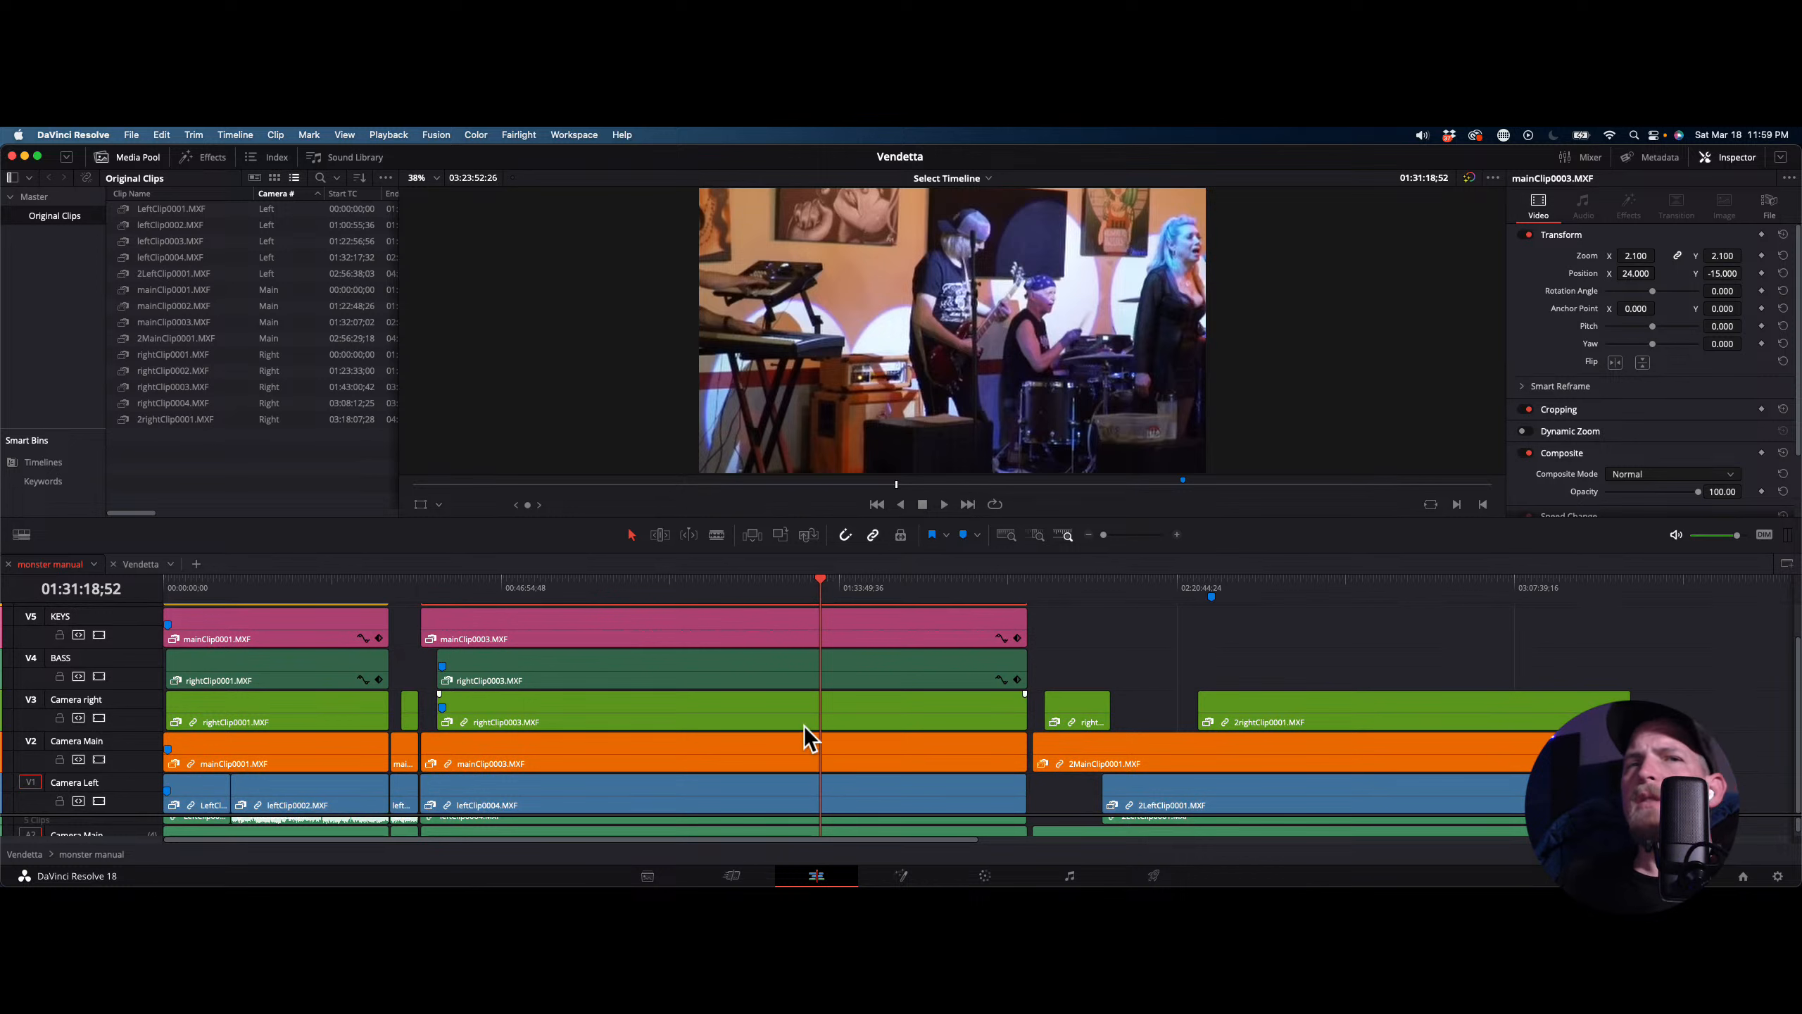
left_click(739, 706)
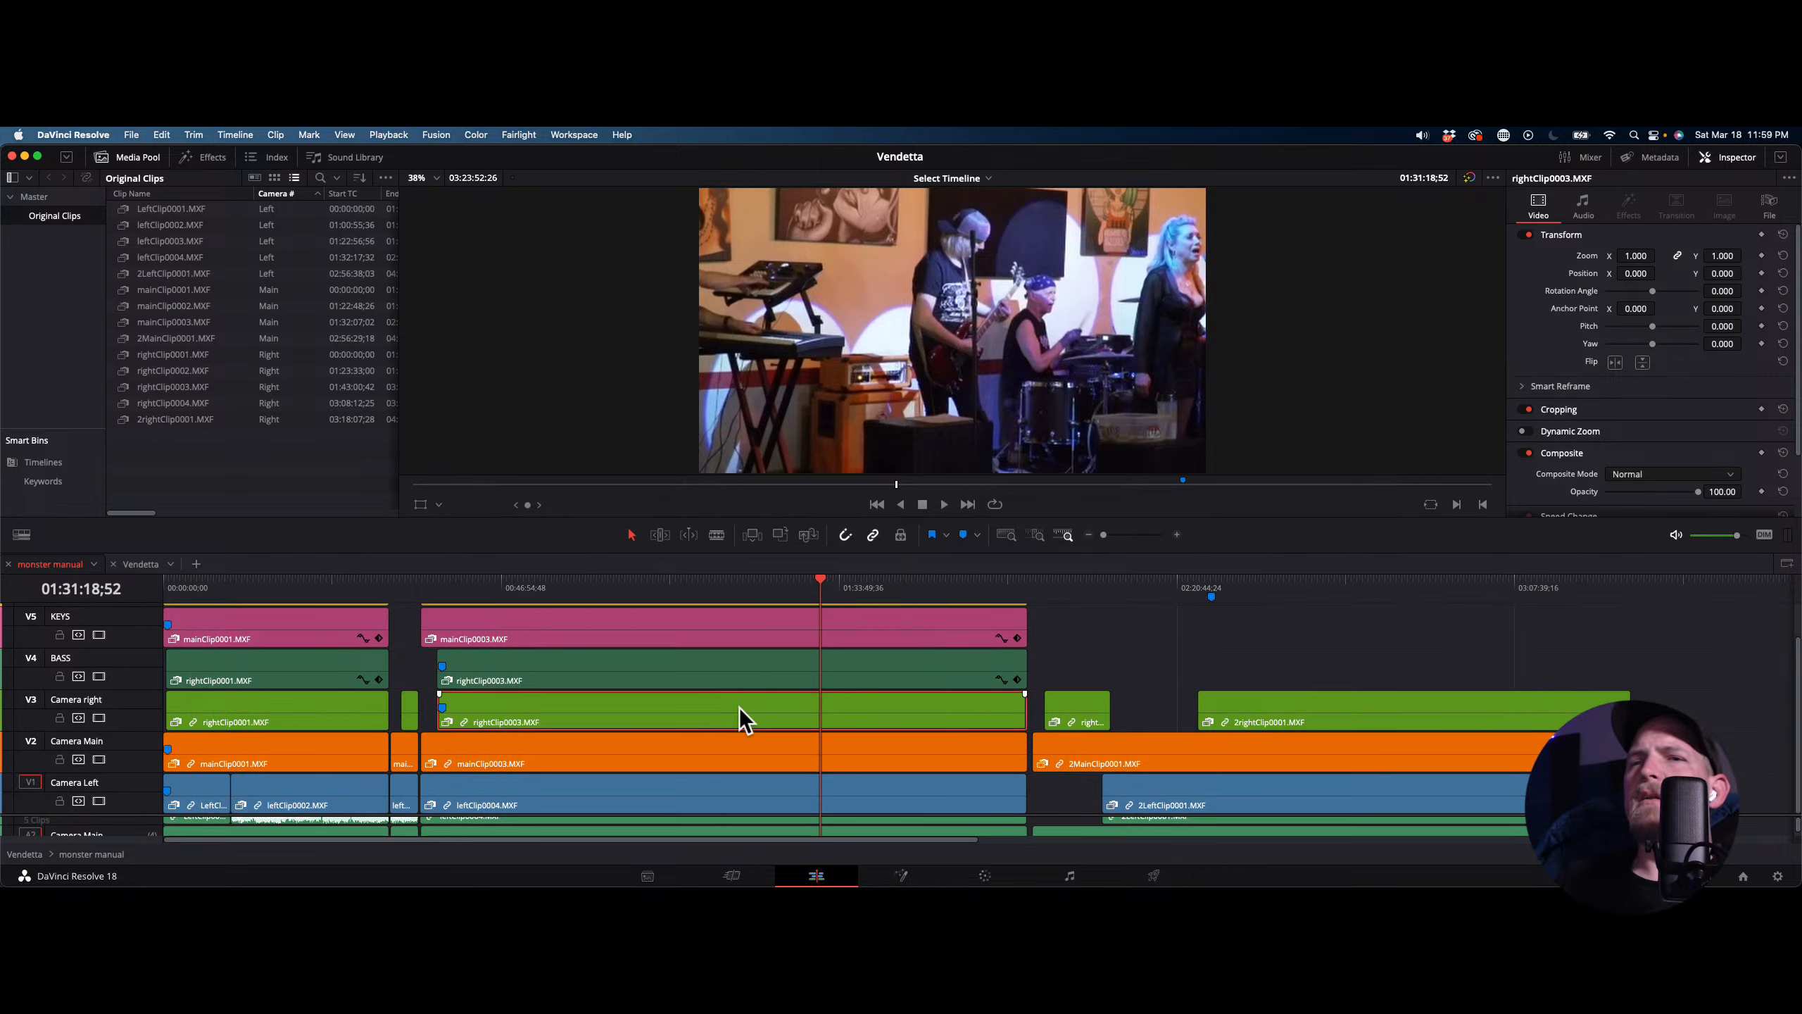
left_click(749, 747)
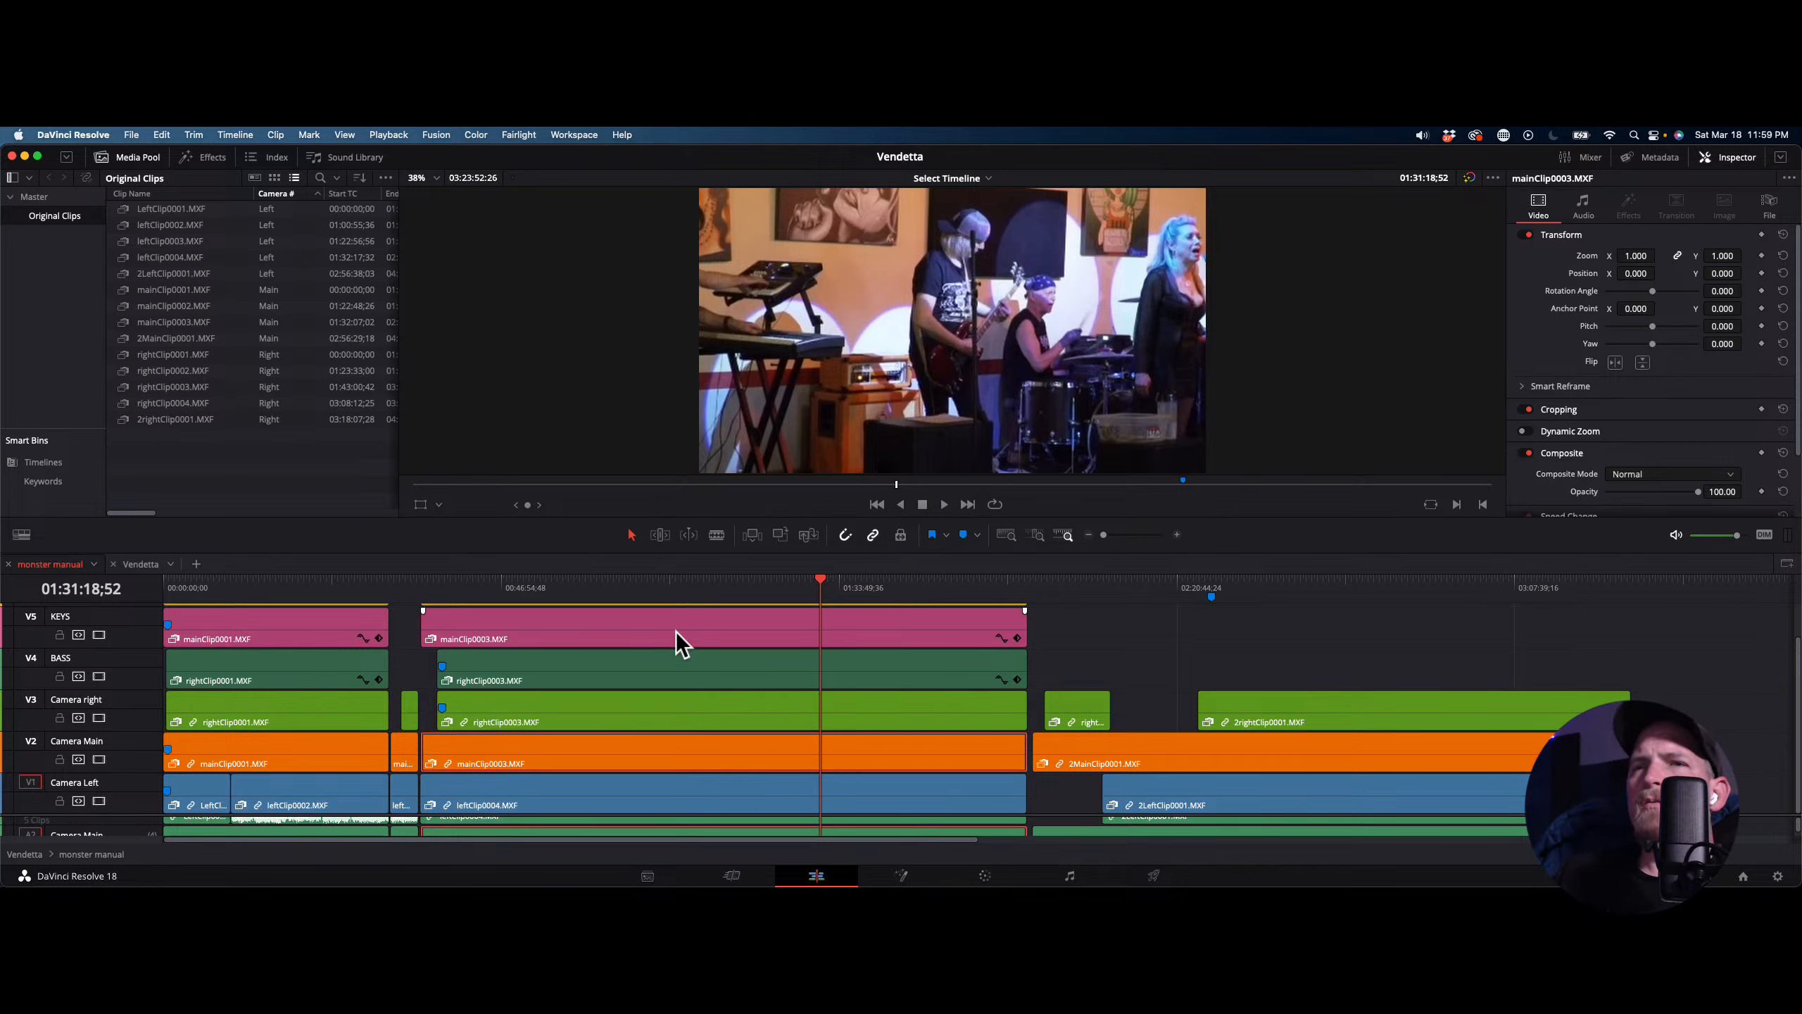
left_click(493, 584)
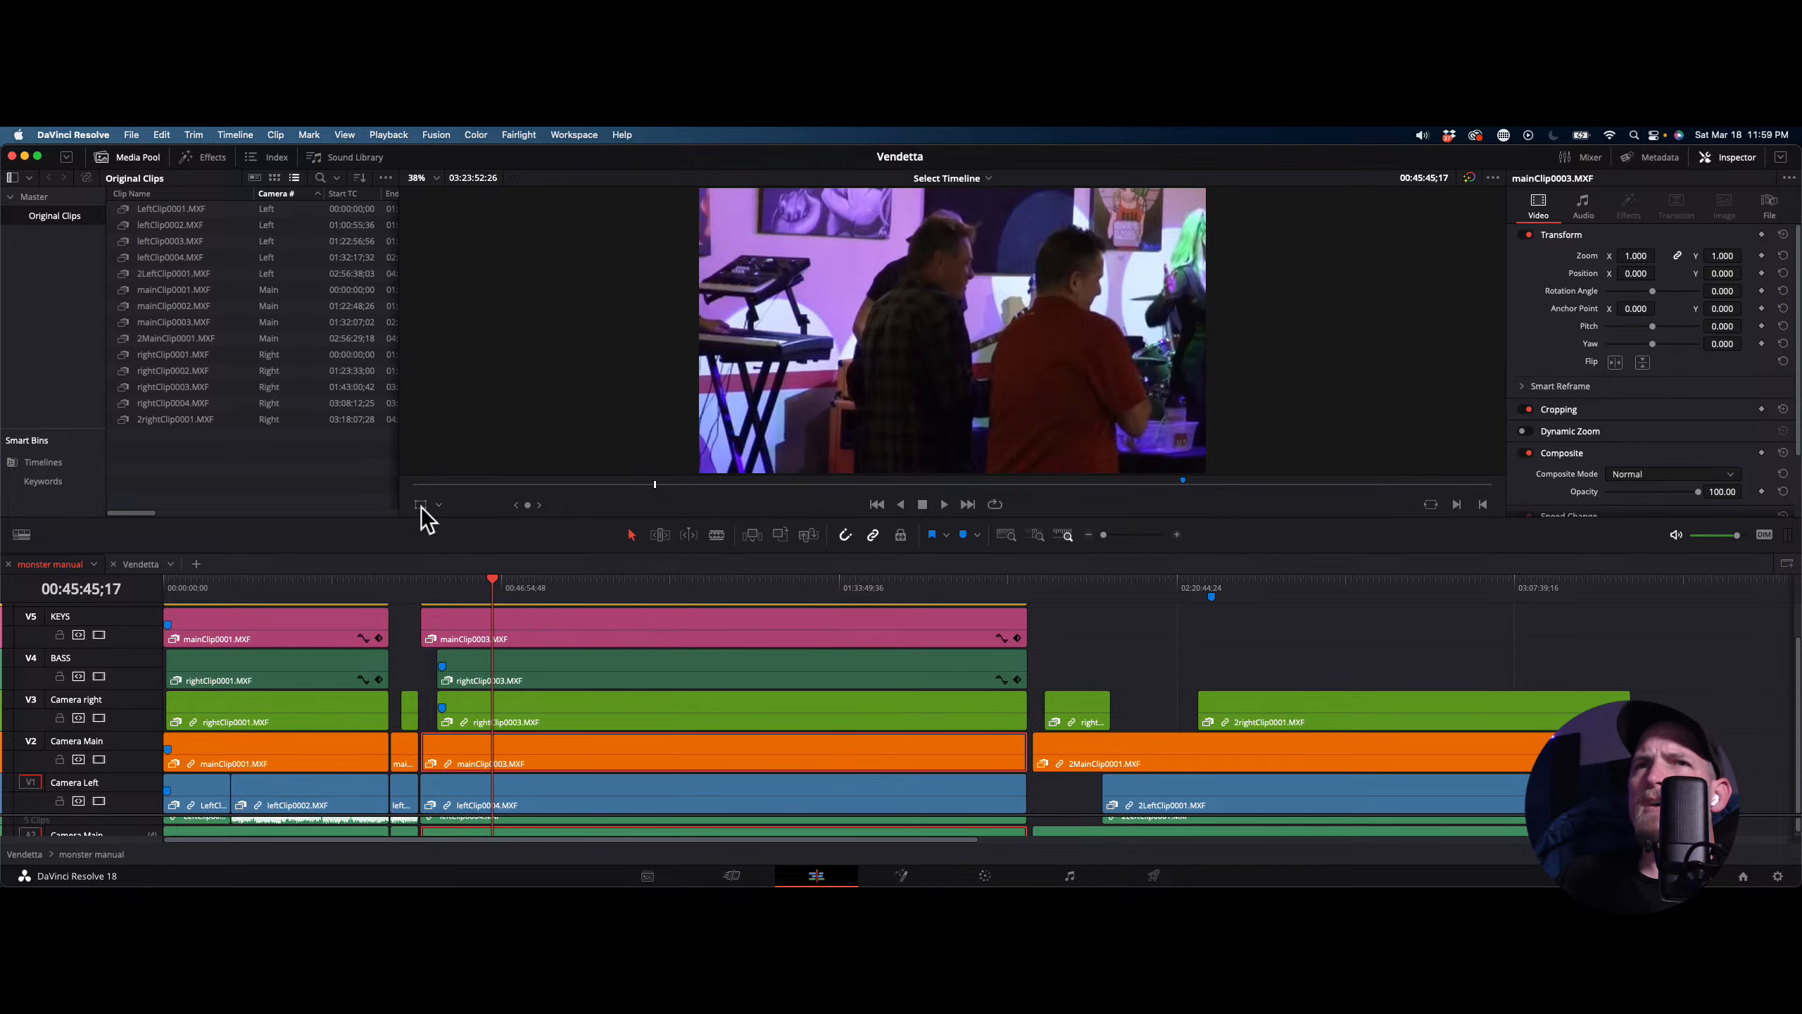
Create an empty timeline in the Master bin, named with the person's first name followed by "Birthday Band", keeping the project settings
left_click(63, 202)
right_click(194, 310)
mouse_move(215, 314)
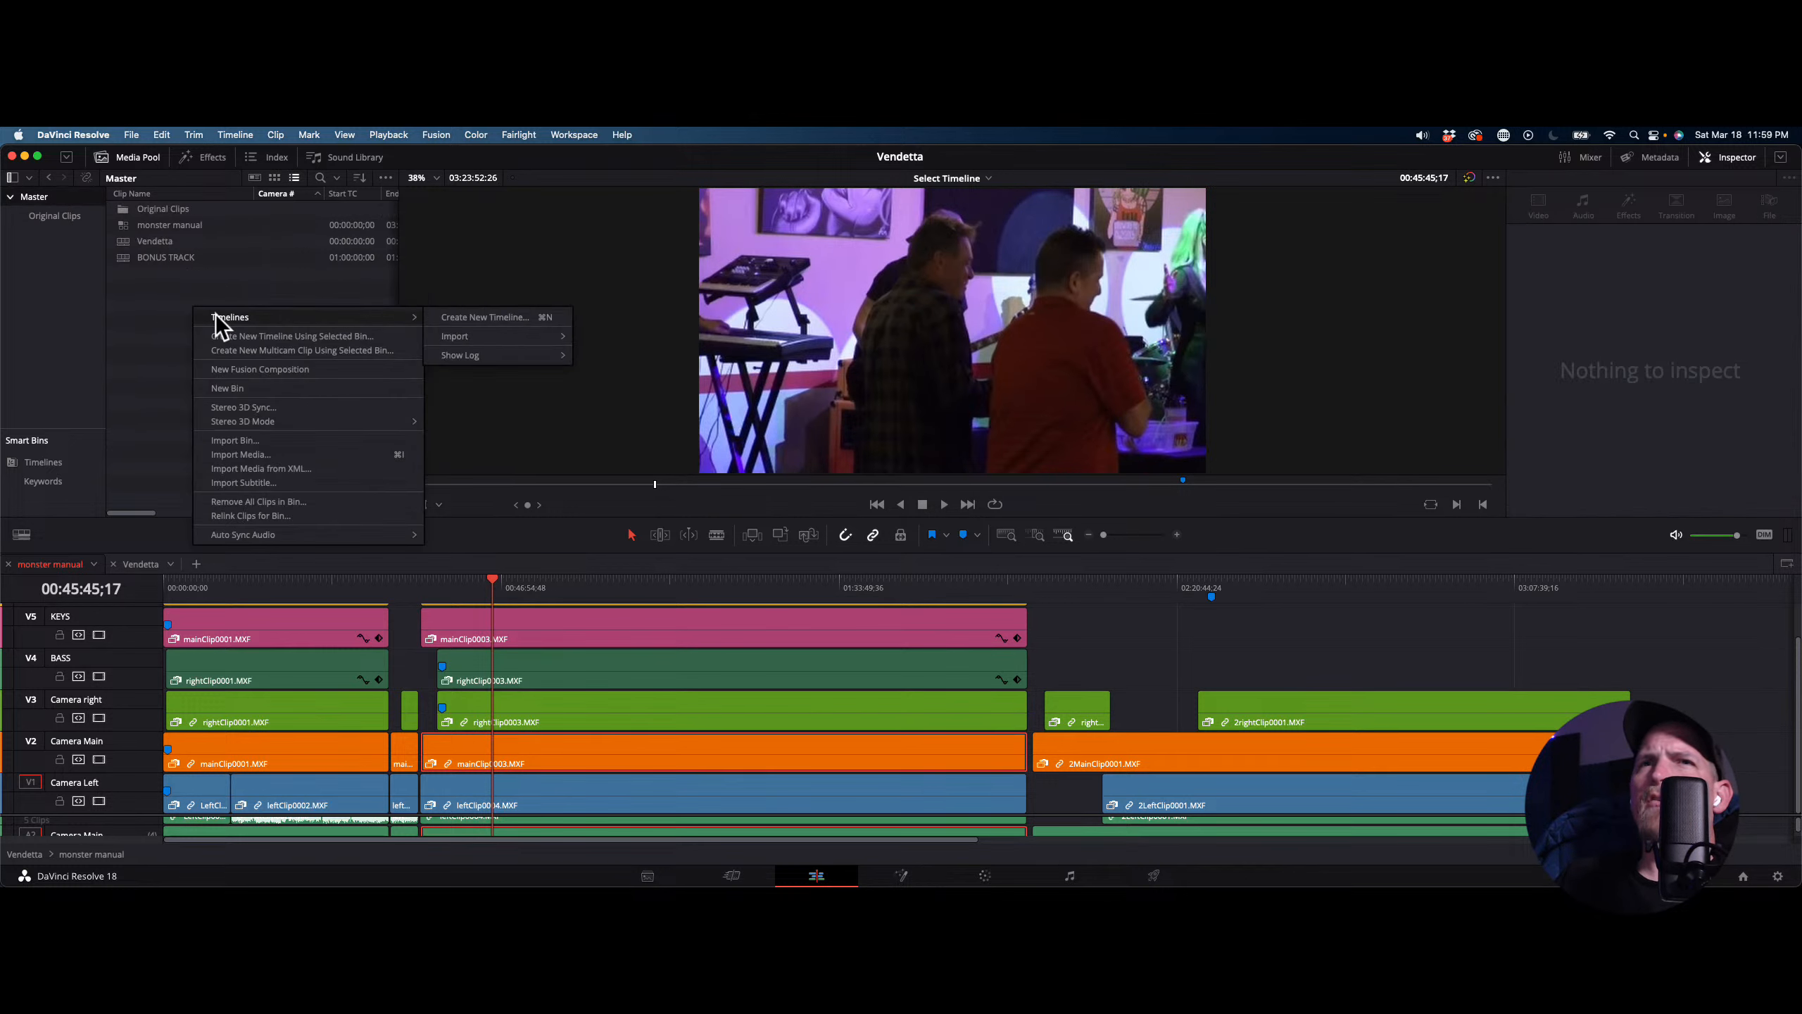
left_click(453, 318)
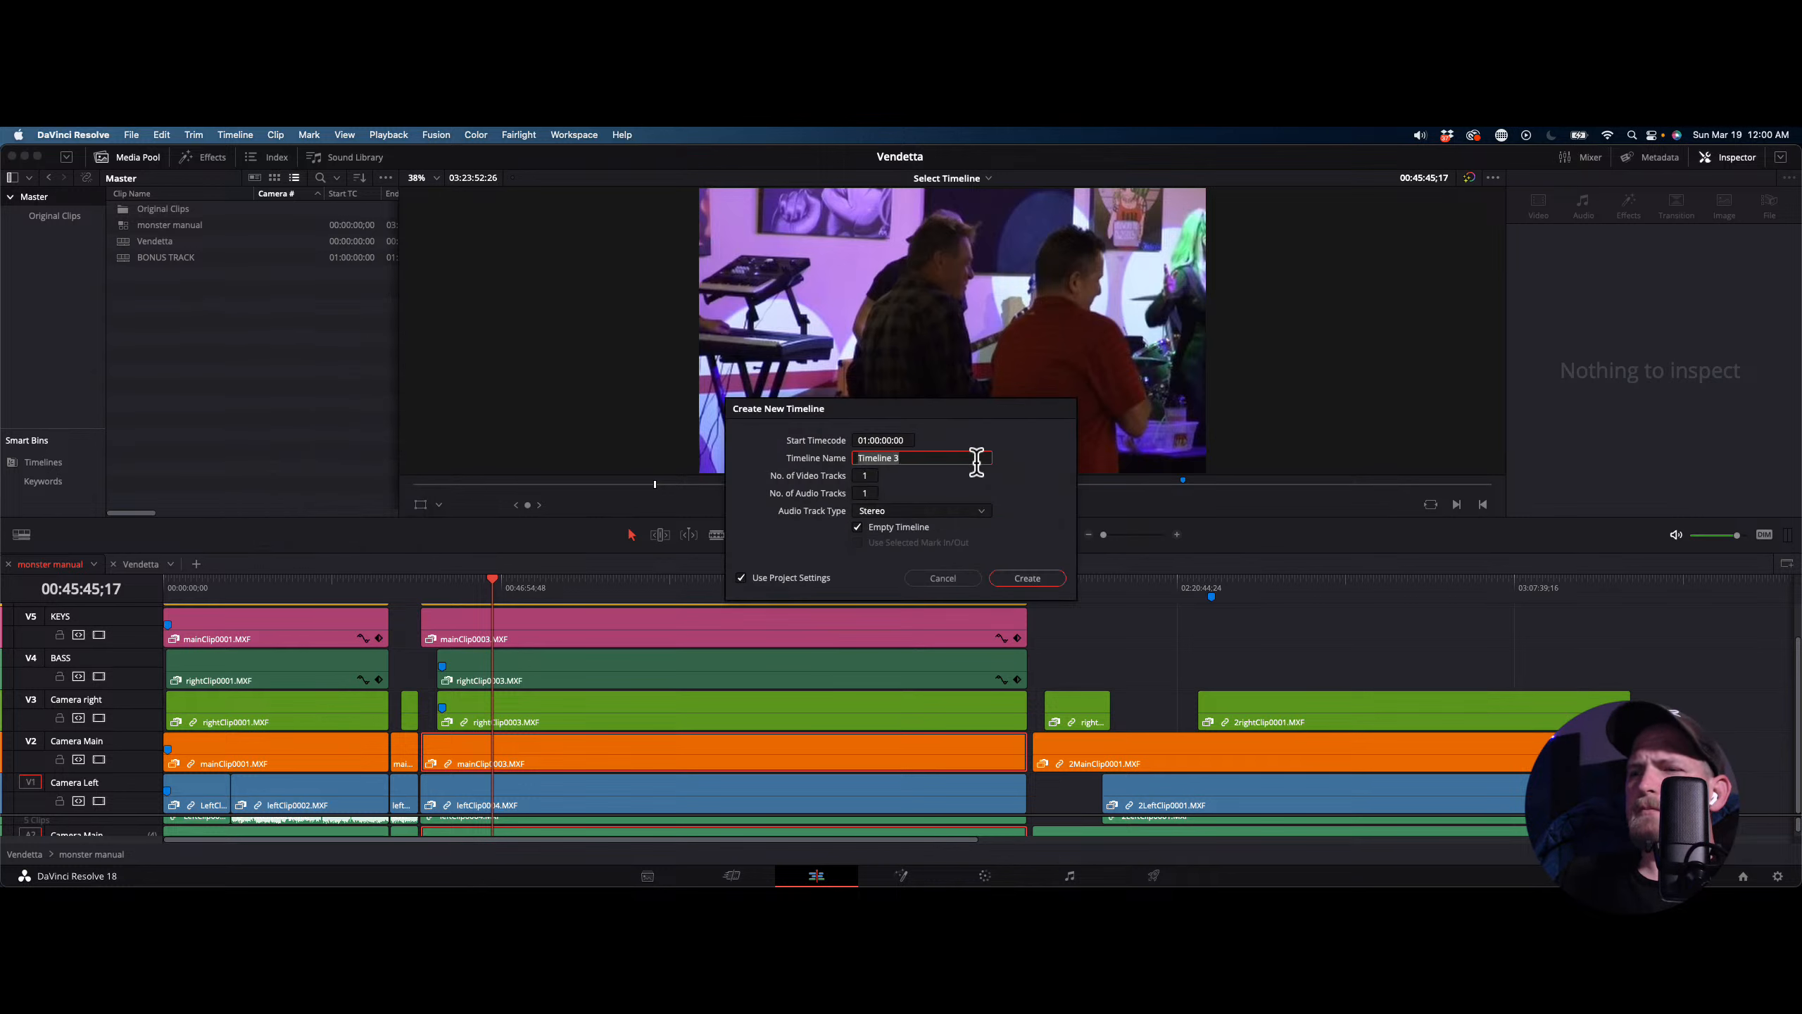
type("Ra")
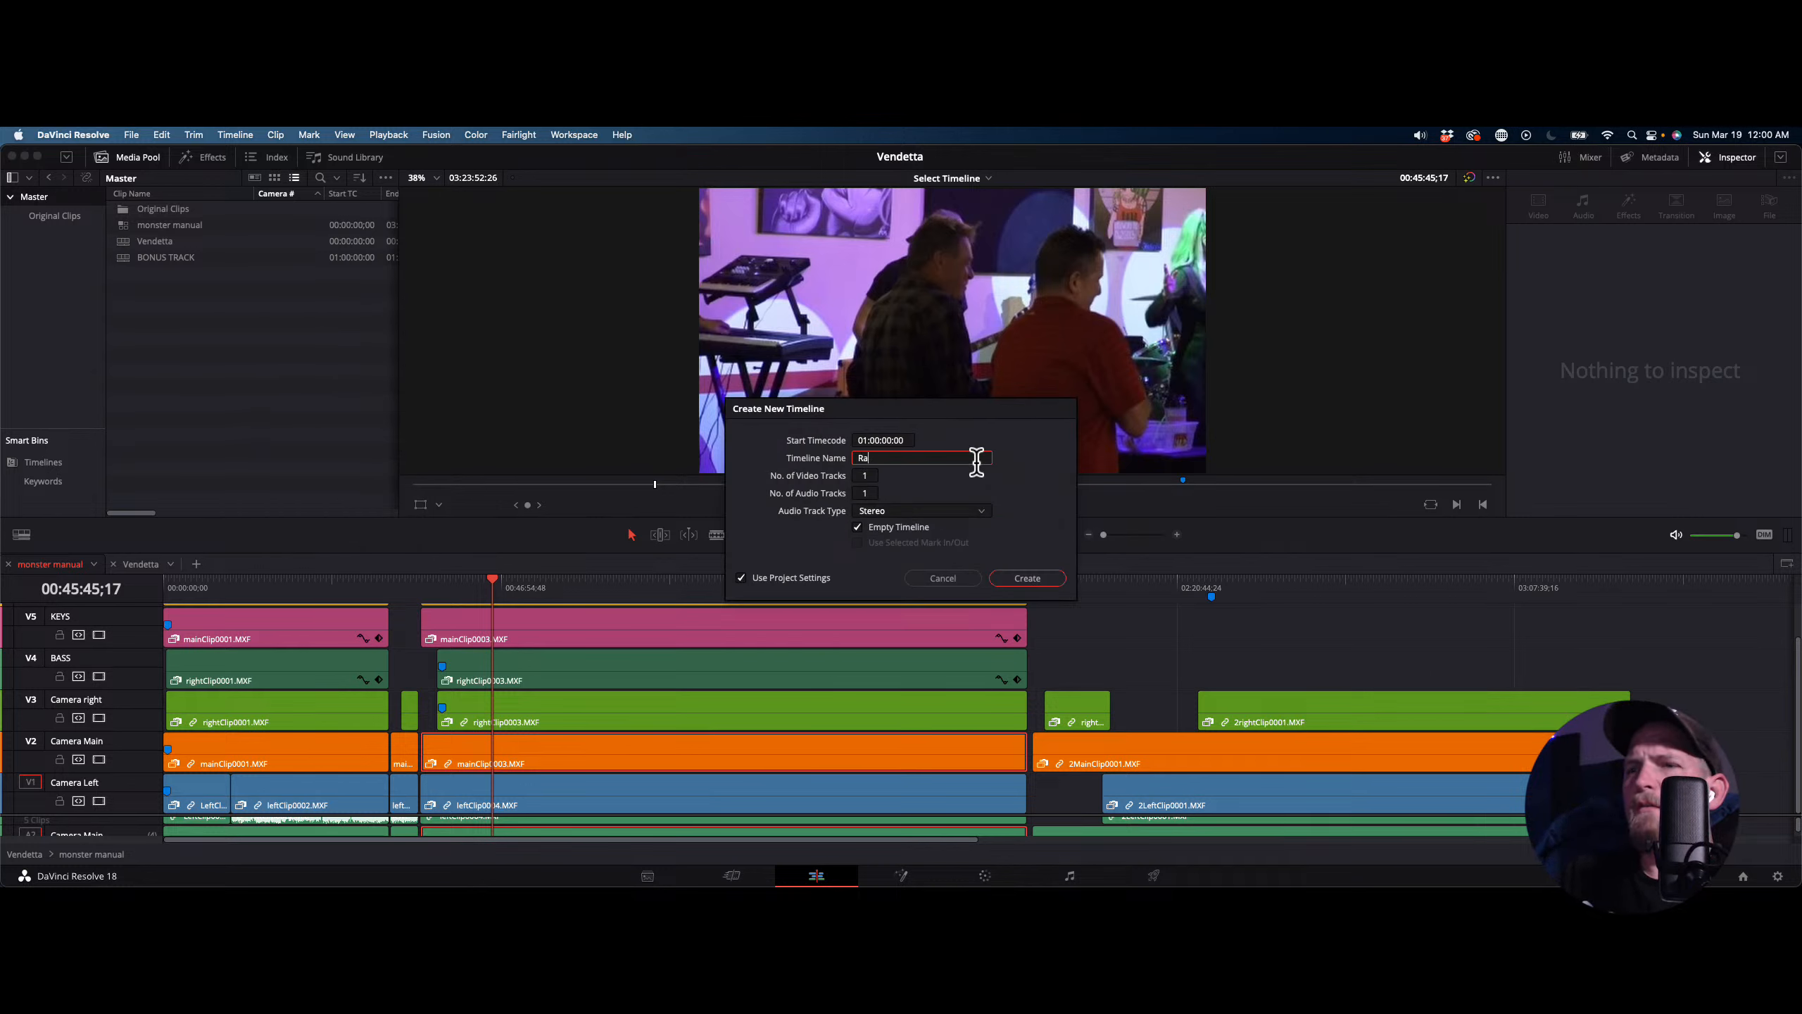
type("y Birthday BAnd")
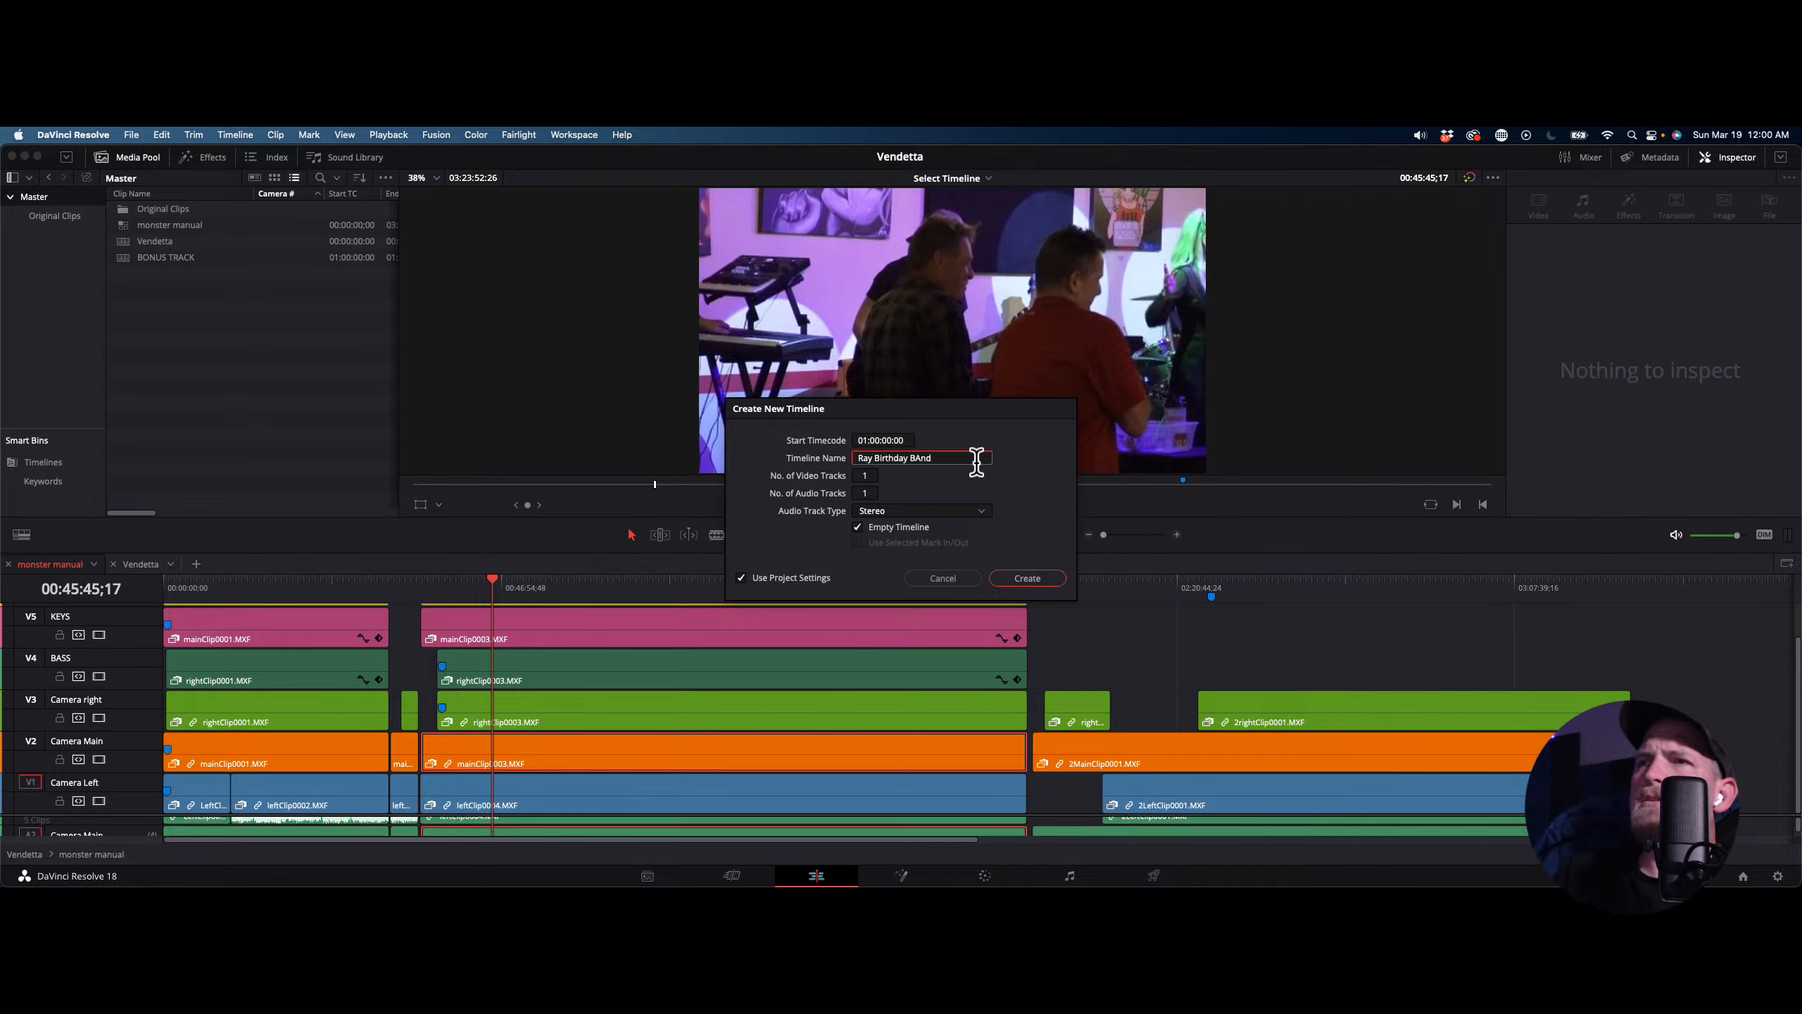
key("BackSpace")
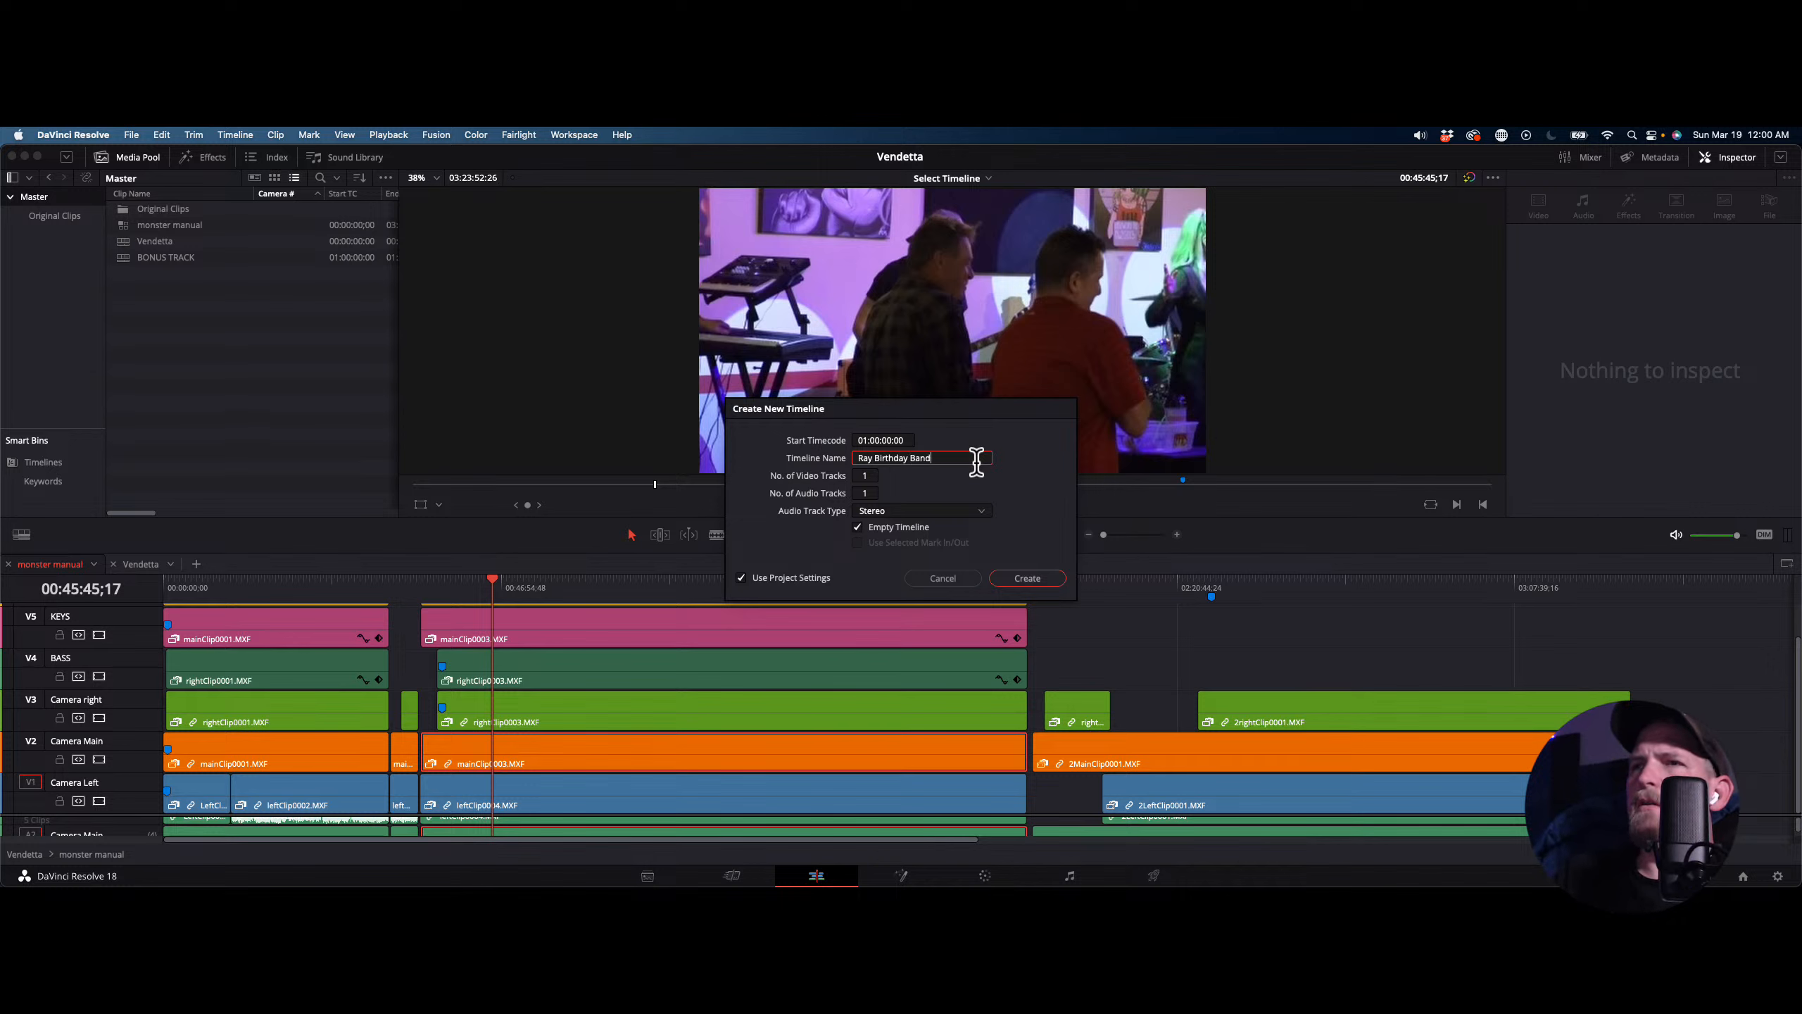
left_click(1026, 580)
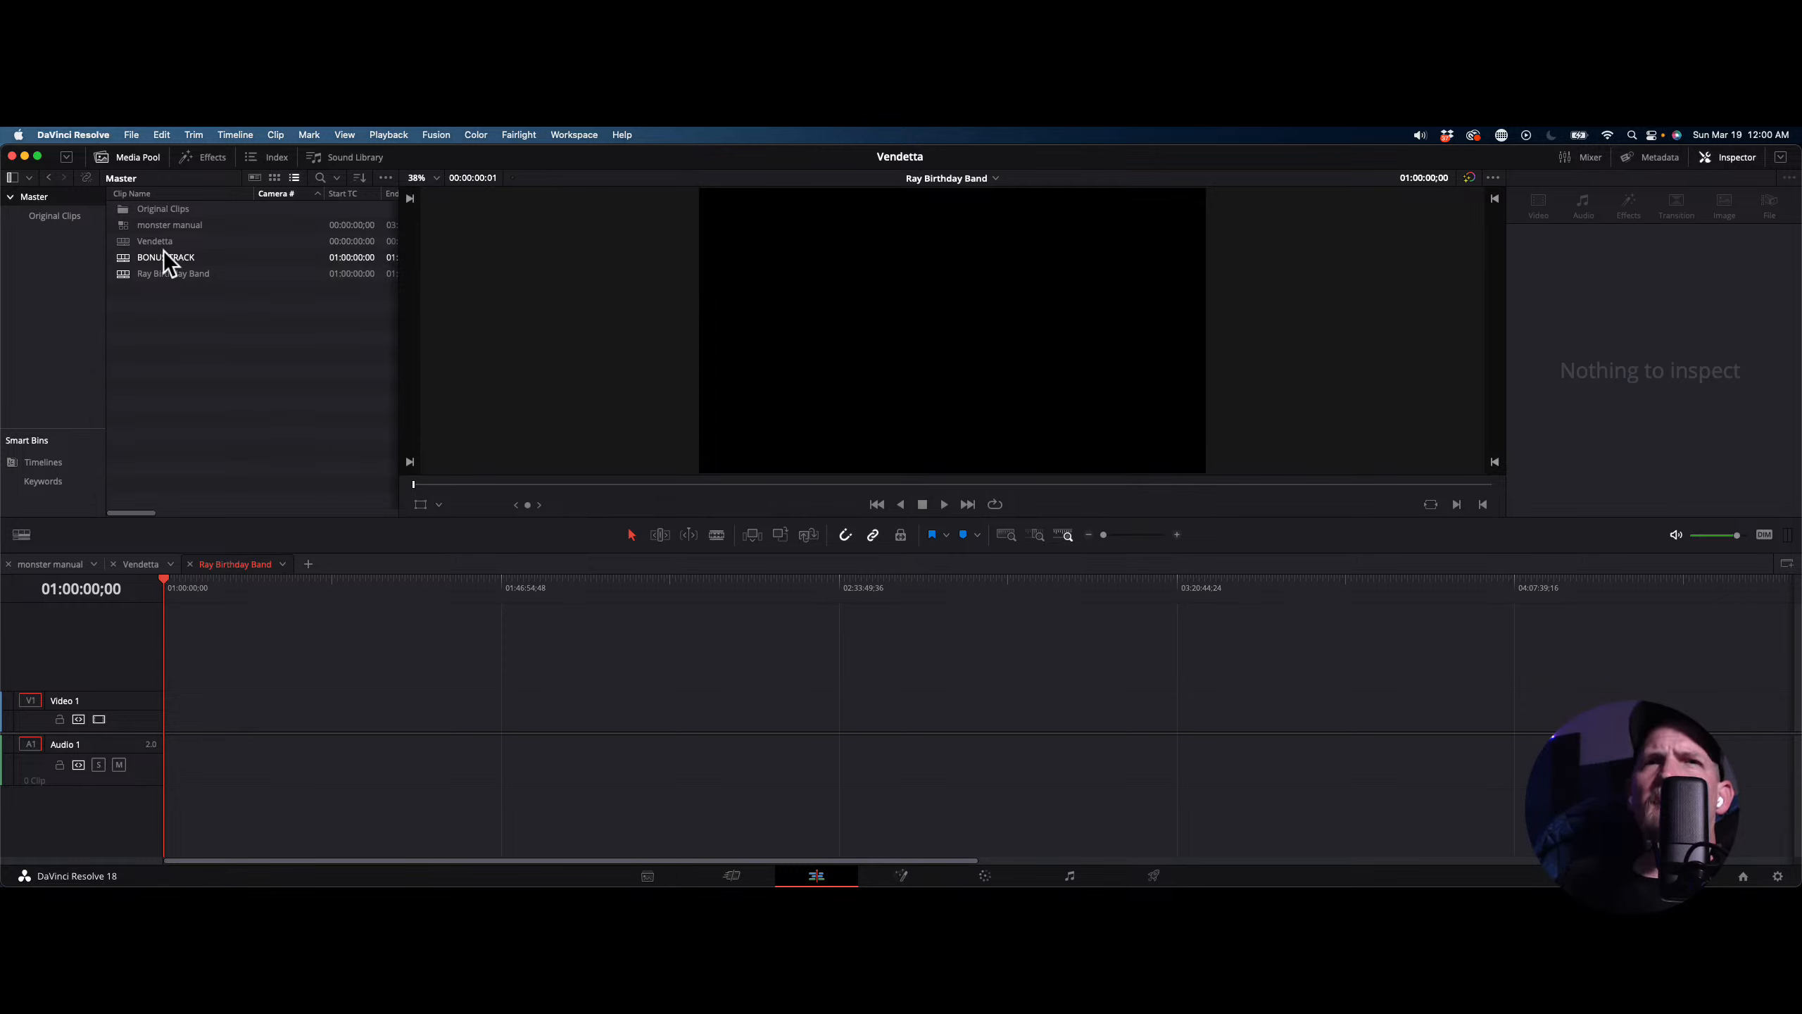
Place the monster manual multicam clip at the start of the new timeline
left_click(122, 225)
left_click_drag(122, 225, 163, 719)
left_click(346, 581)
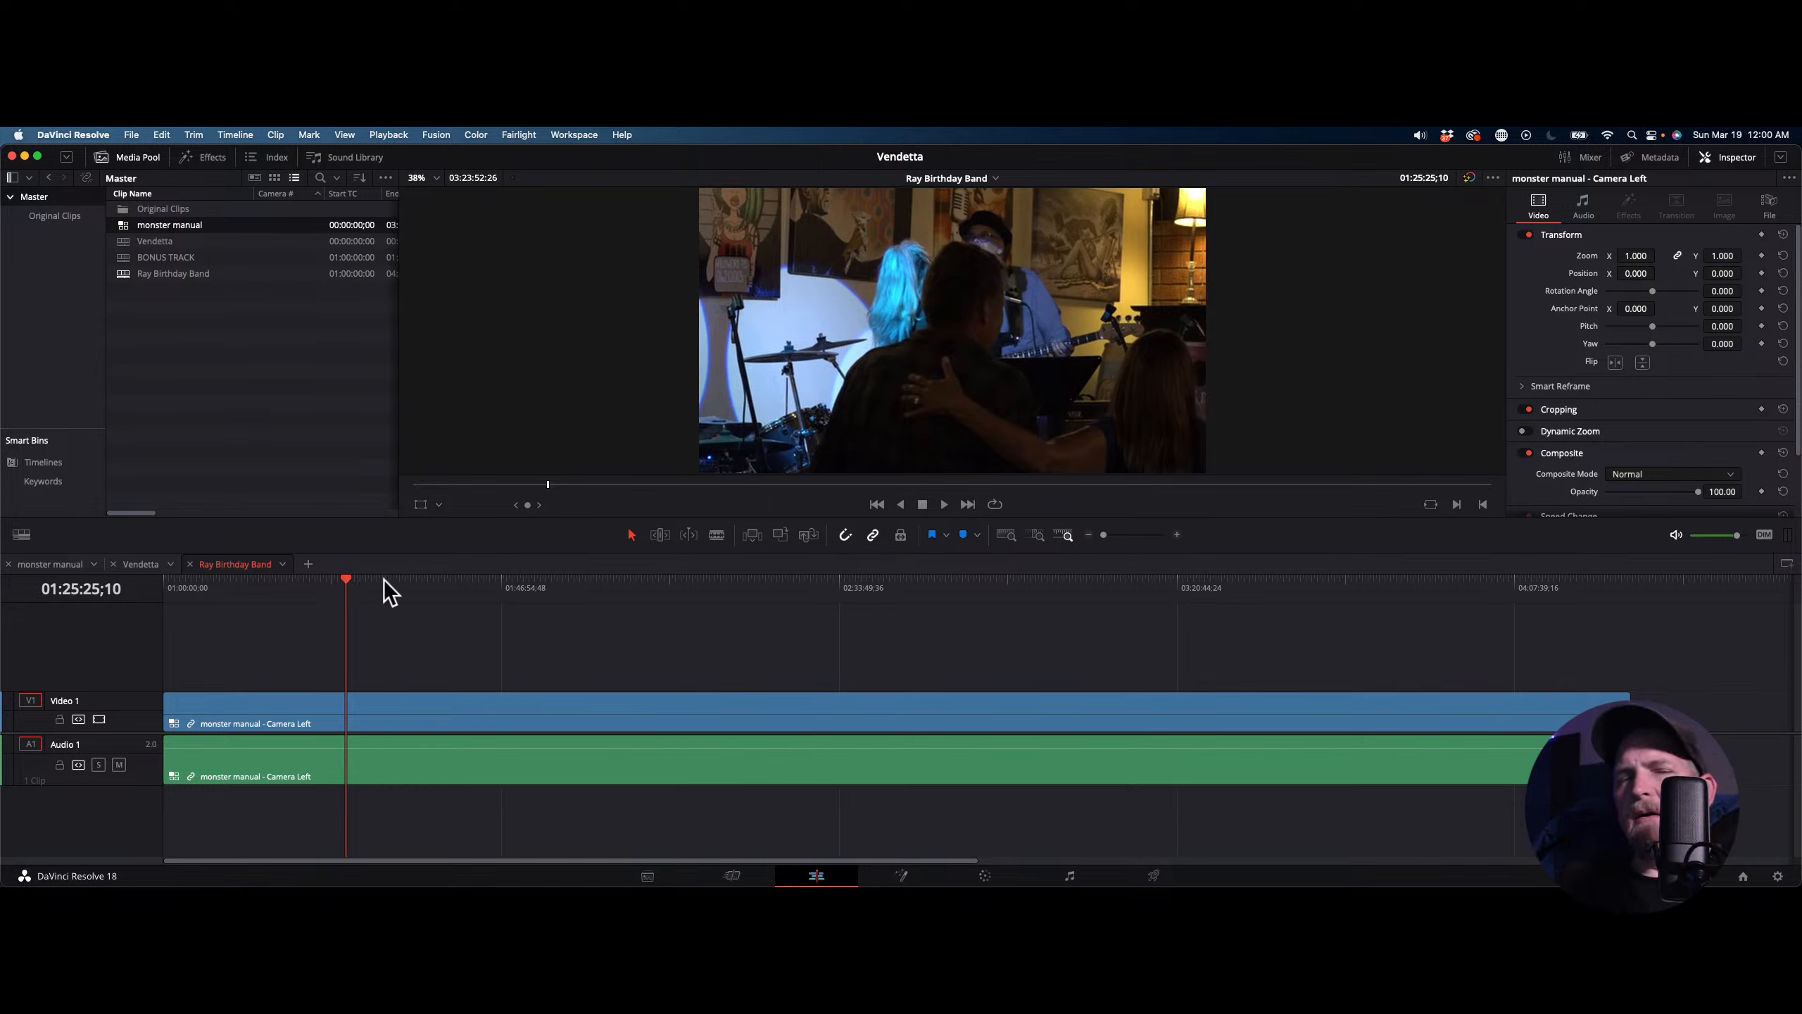
Switch the video angle of the monster manual multicam clip to Camera Main
left_click(395, 586)
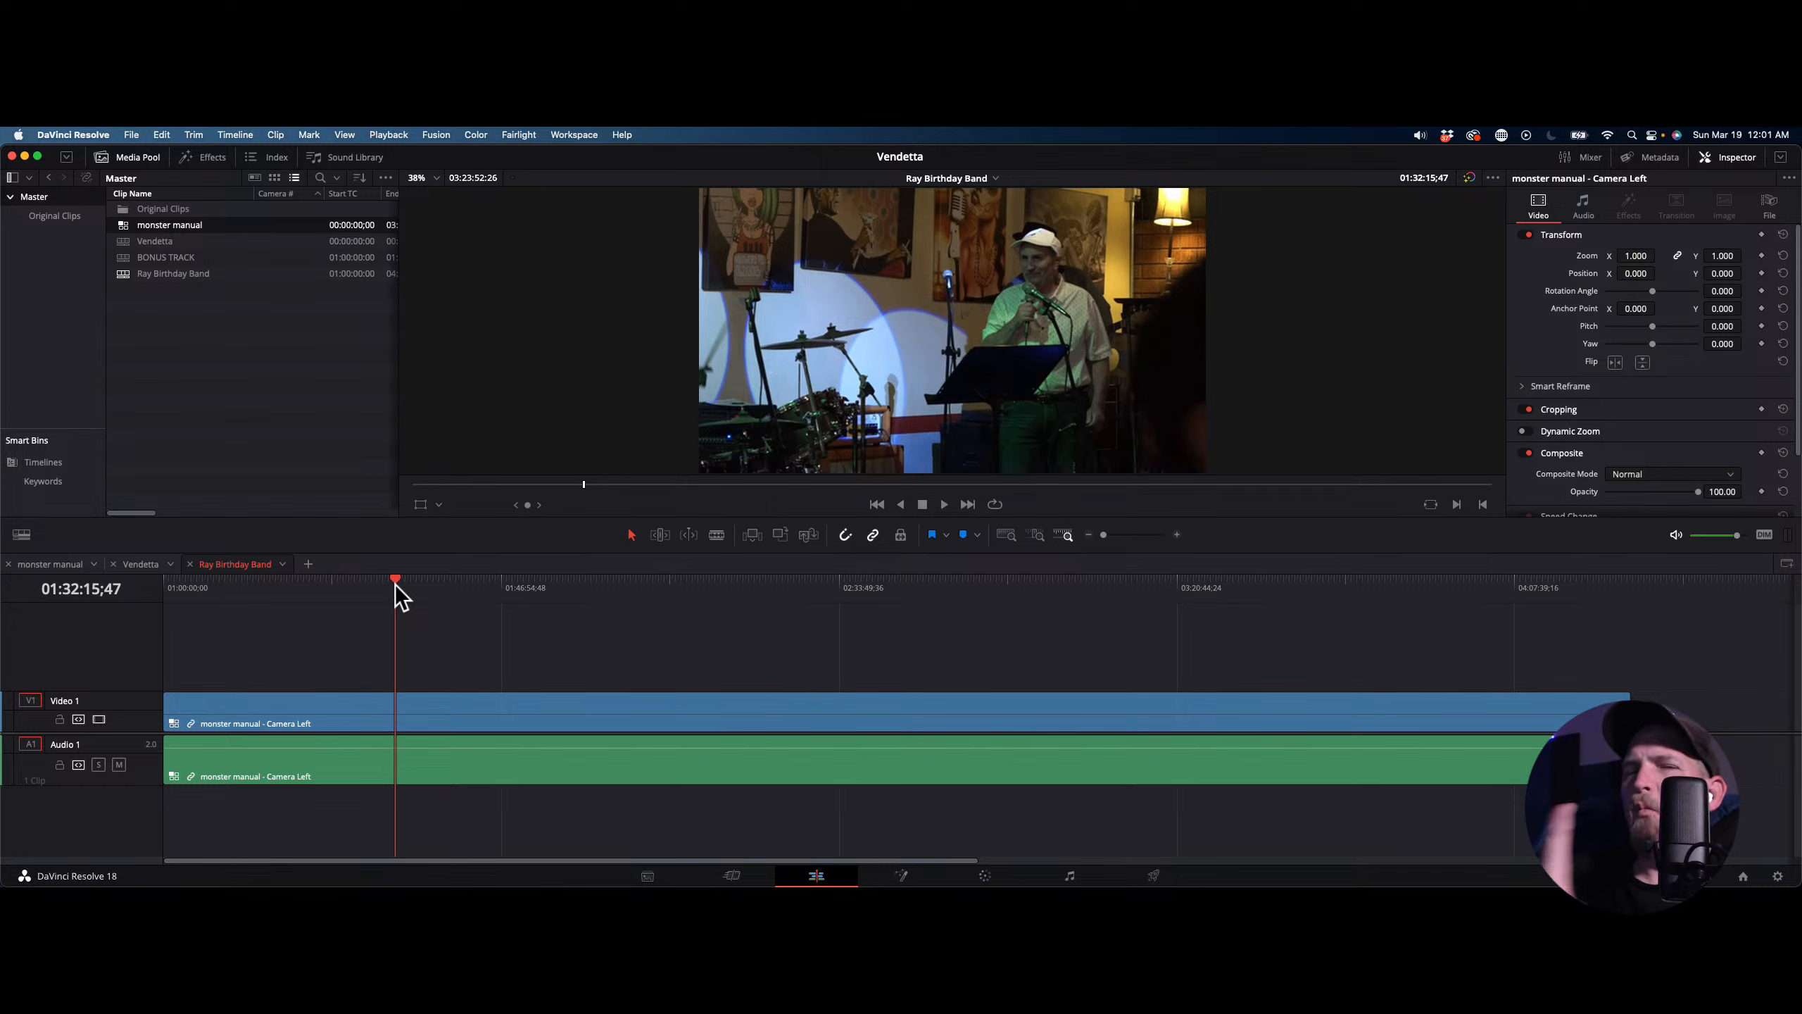
left_click(402, 584)
left_click_drag(402, 583, 423, 593)
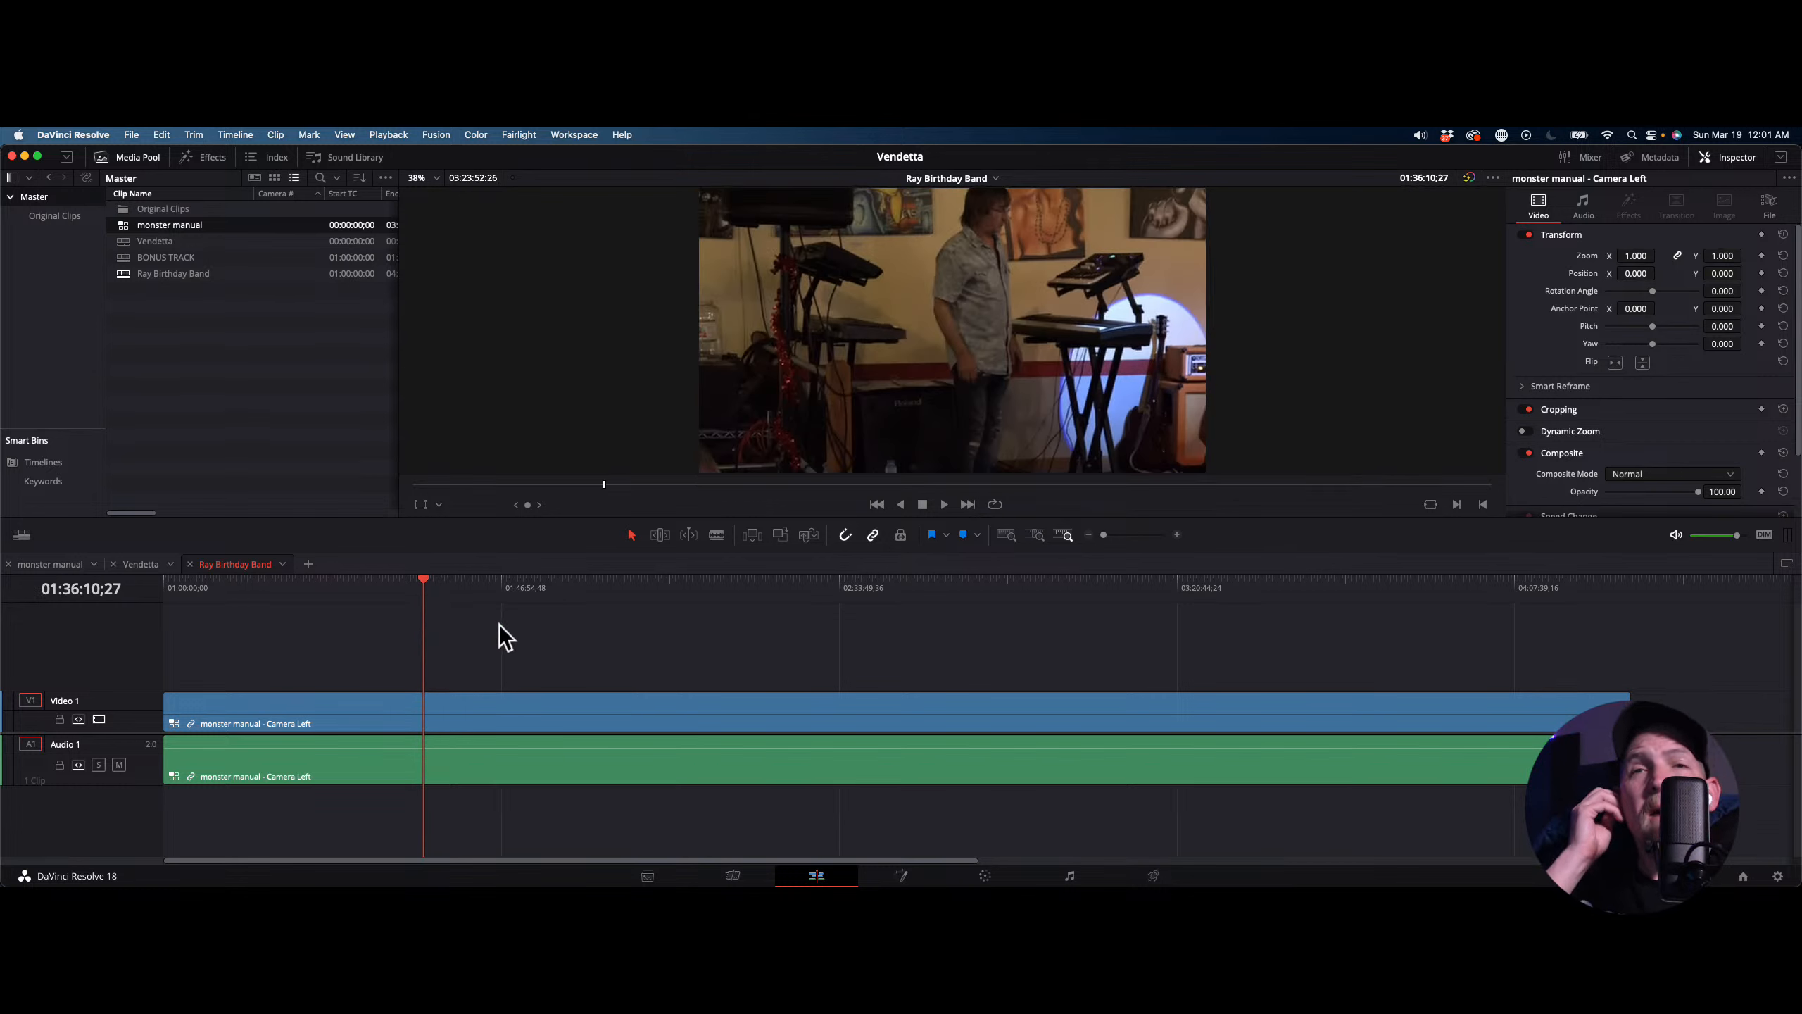
left_click_drag(499, 593, 398, 602)
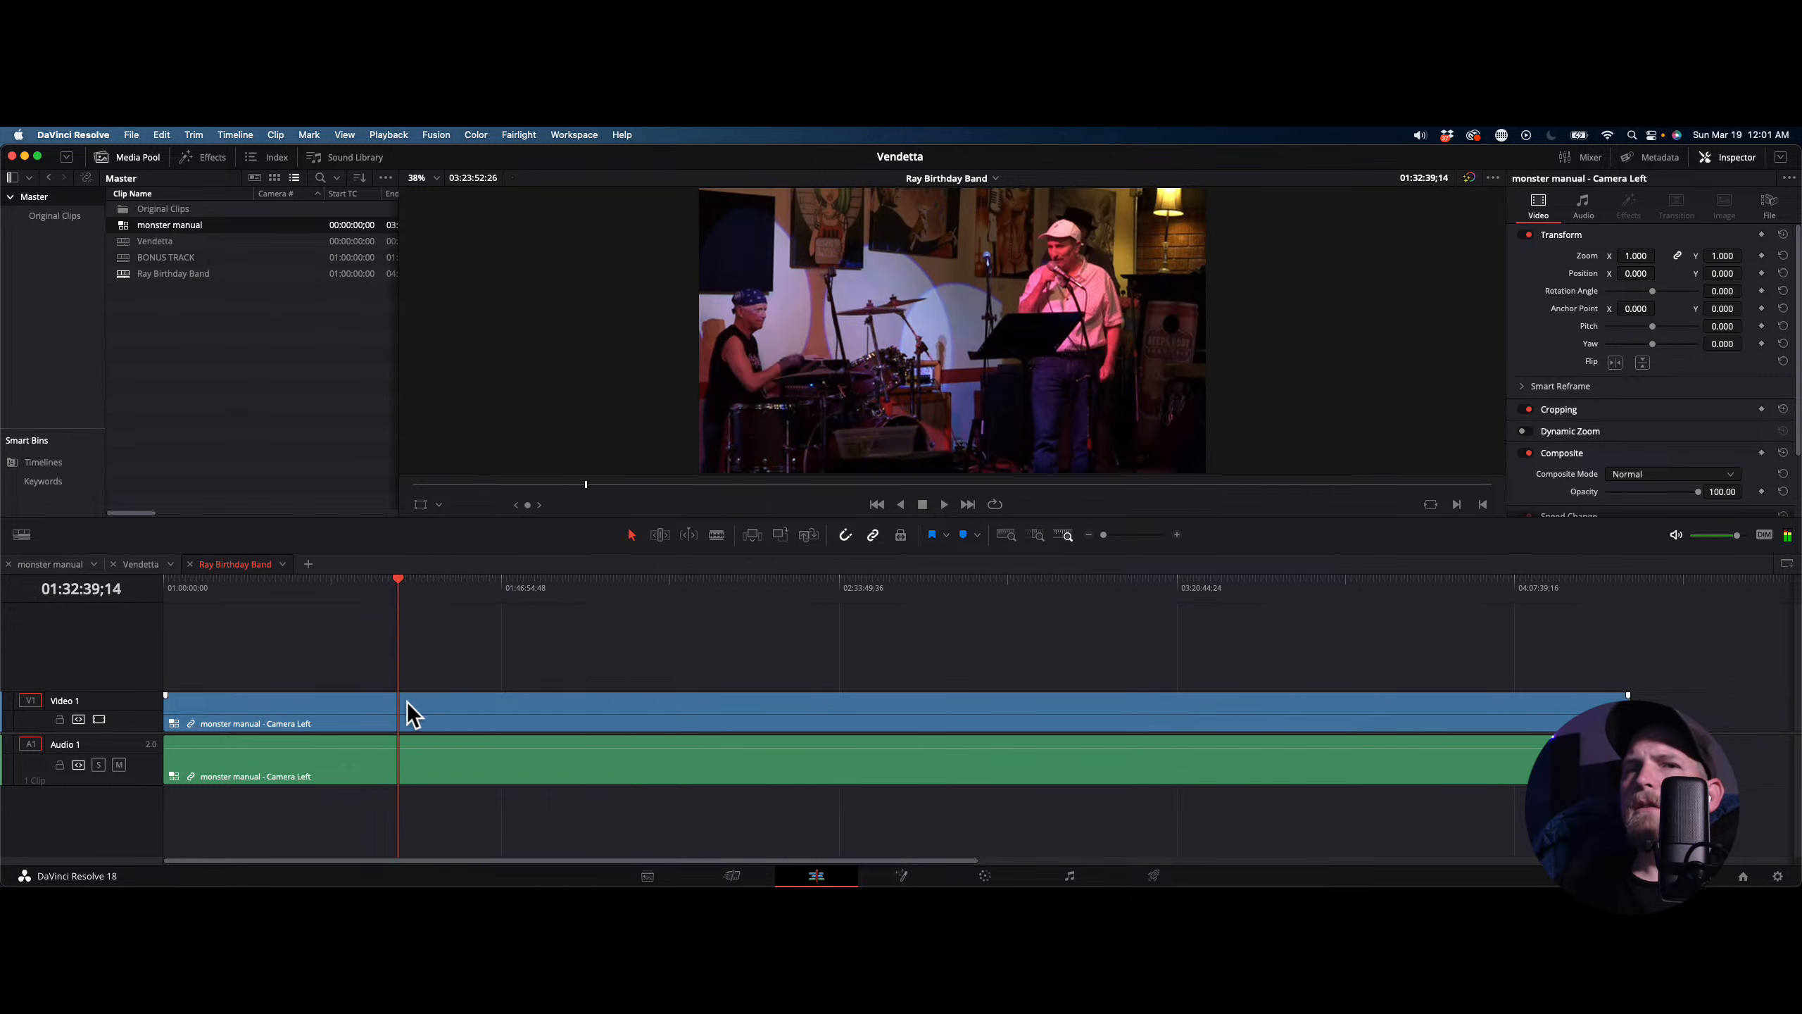
right_click(393, 690)
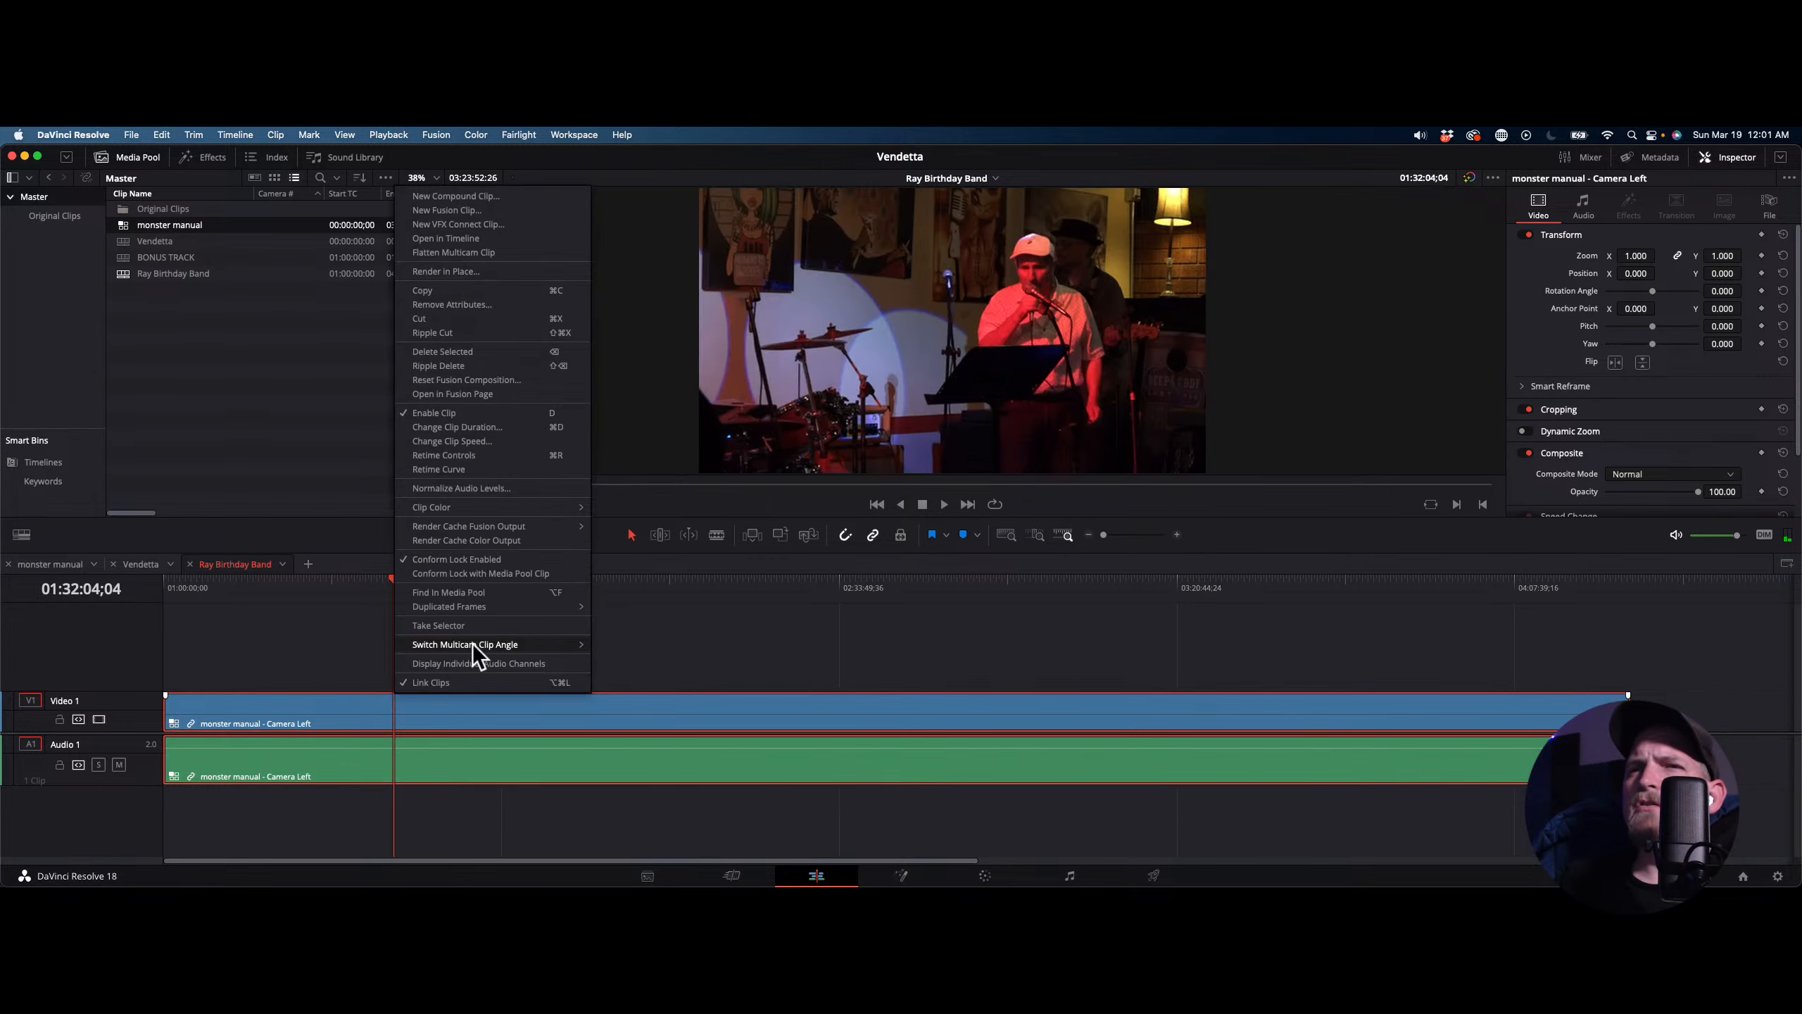
mouse_move(553, 643)
left_click(609, 658)
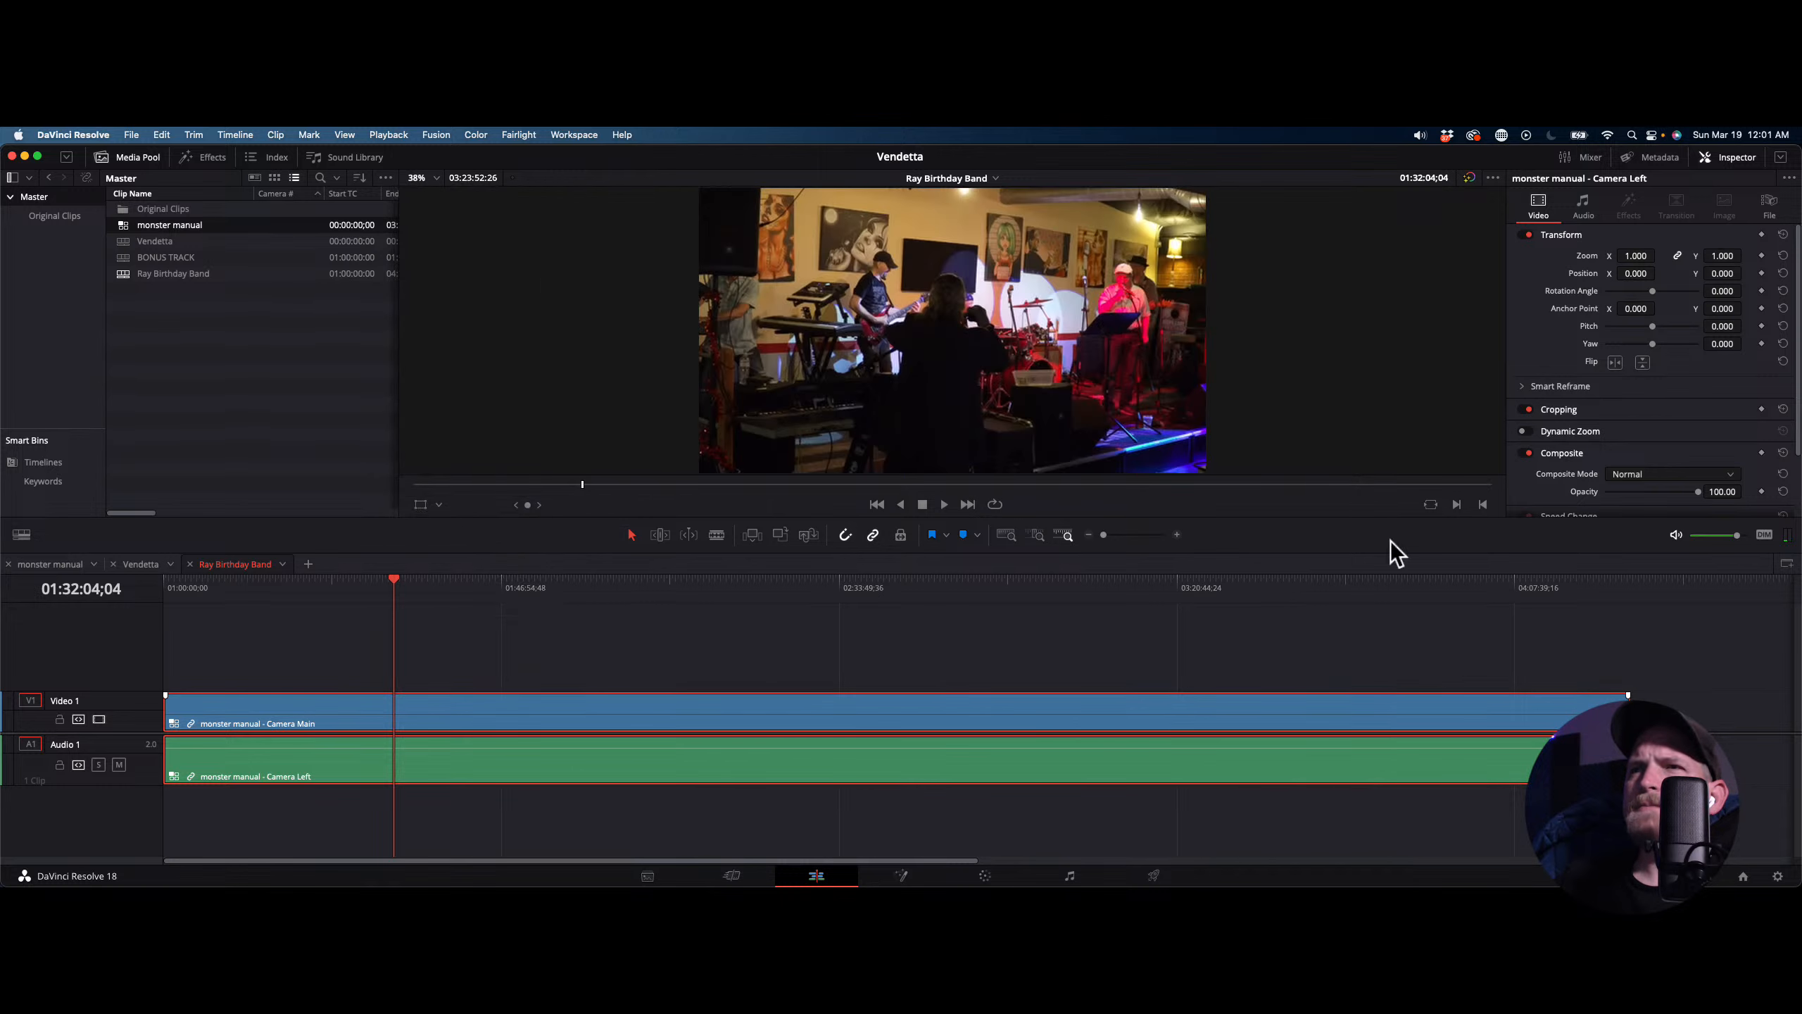
Hide the Inspector and show the source viewer in Multicam mode, scrubbing through the timeline to preview all angles
left_click(1737, 161)
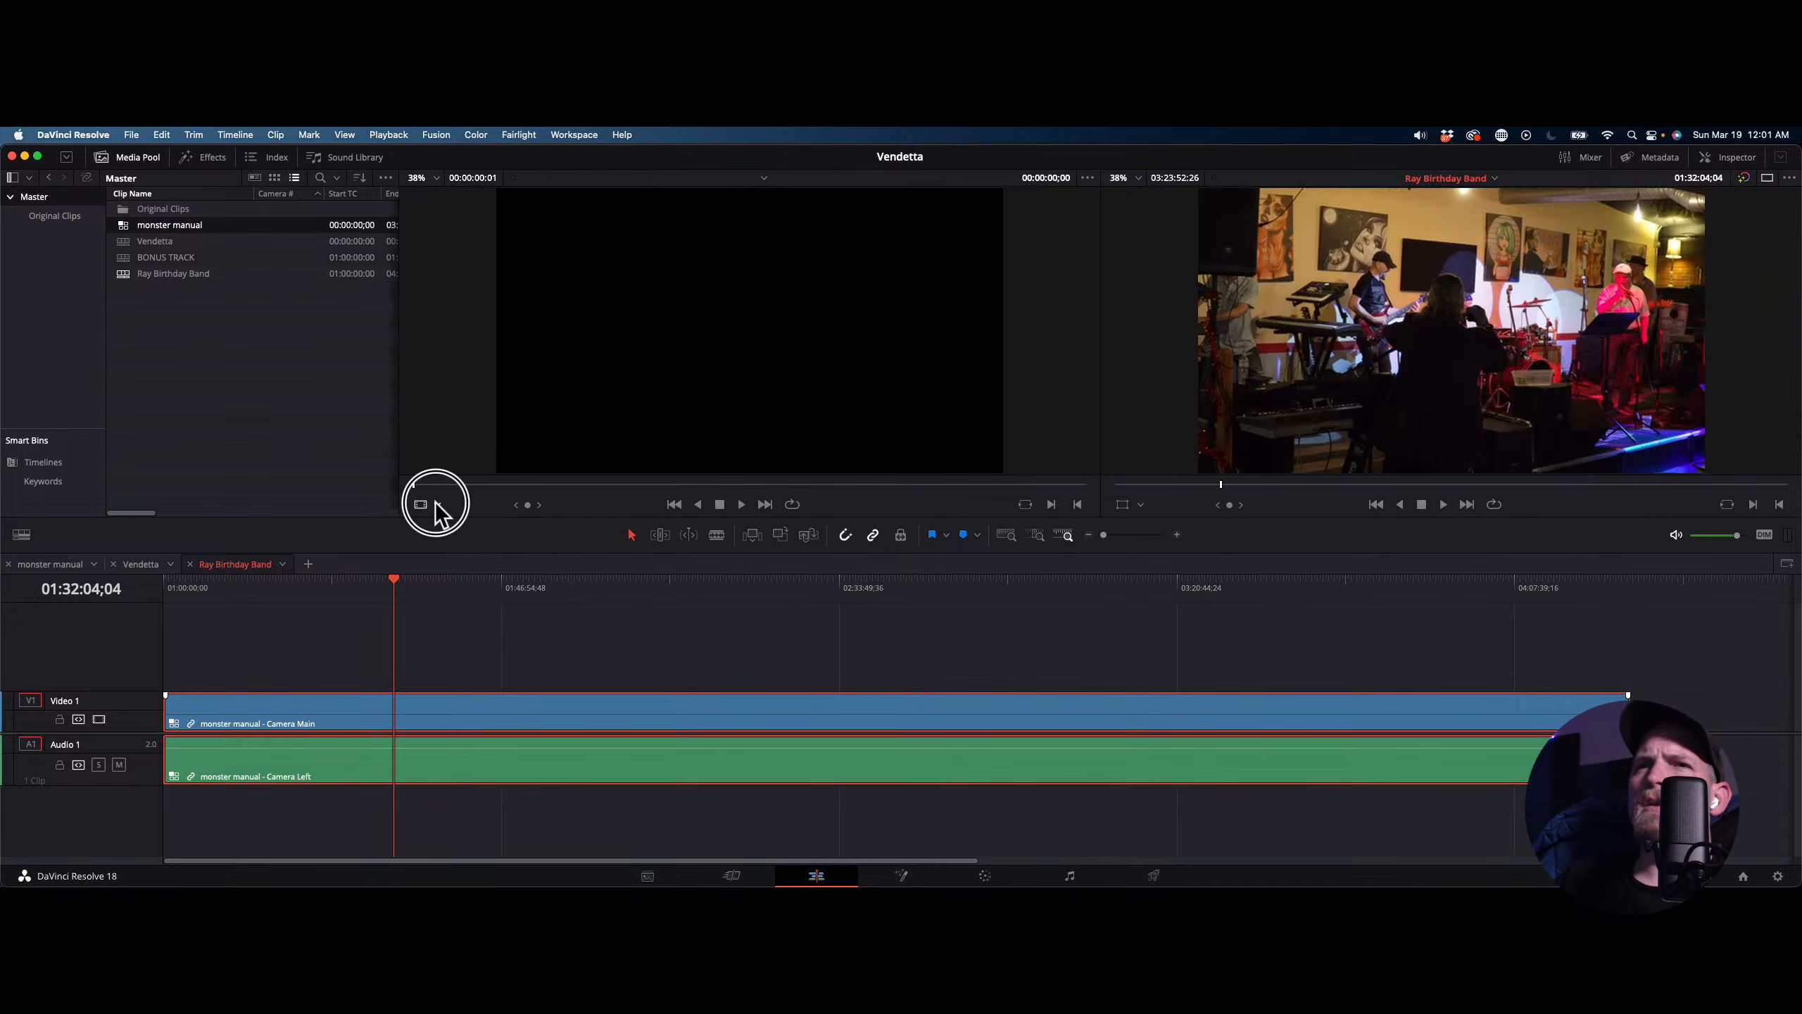
left_click(435, 501)
left_click(471, 580)
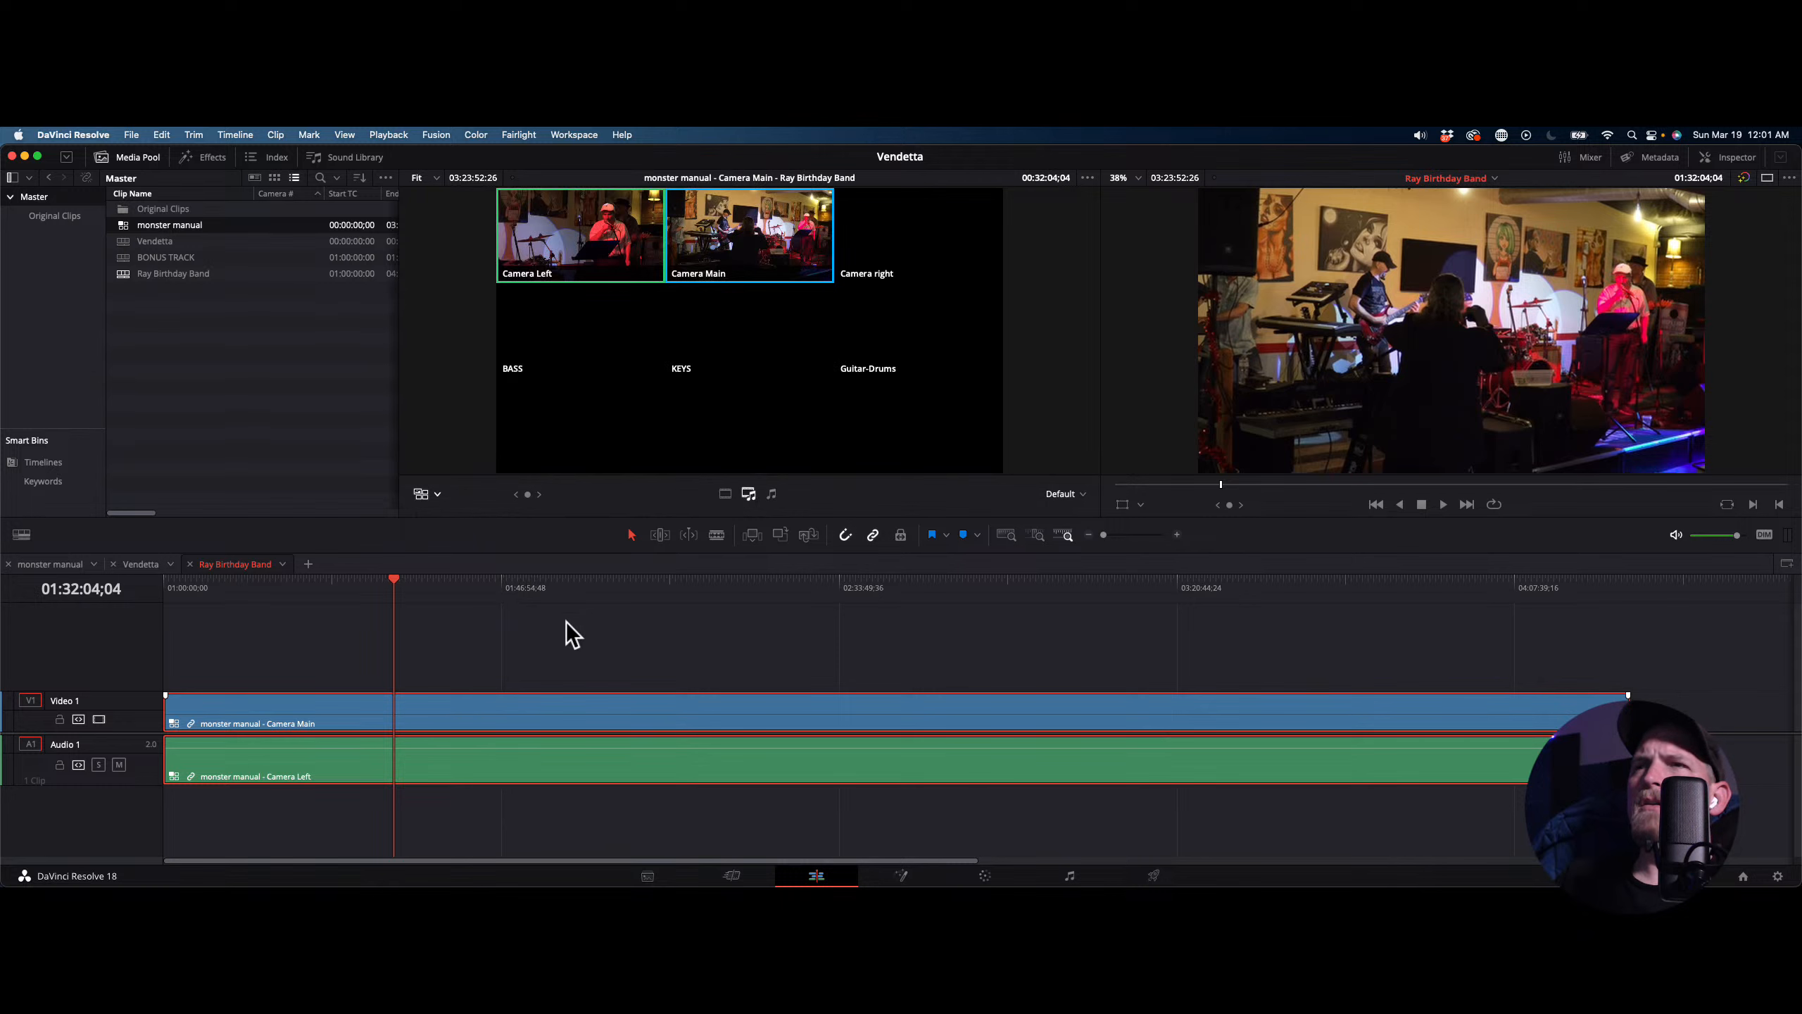
left_click_drag(414, 583, 450, 582)
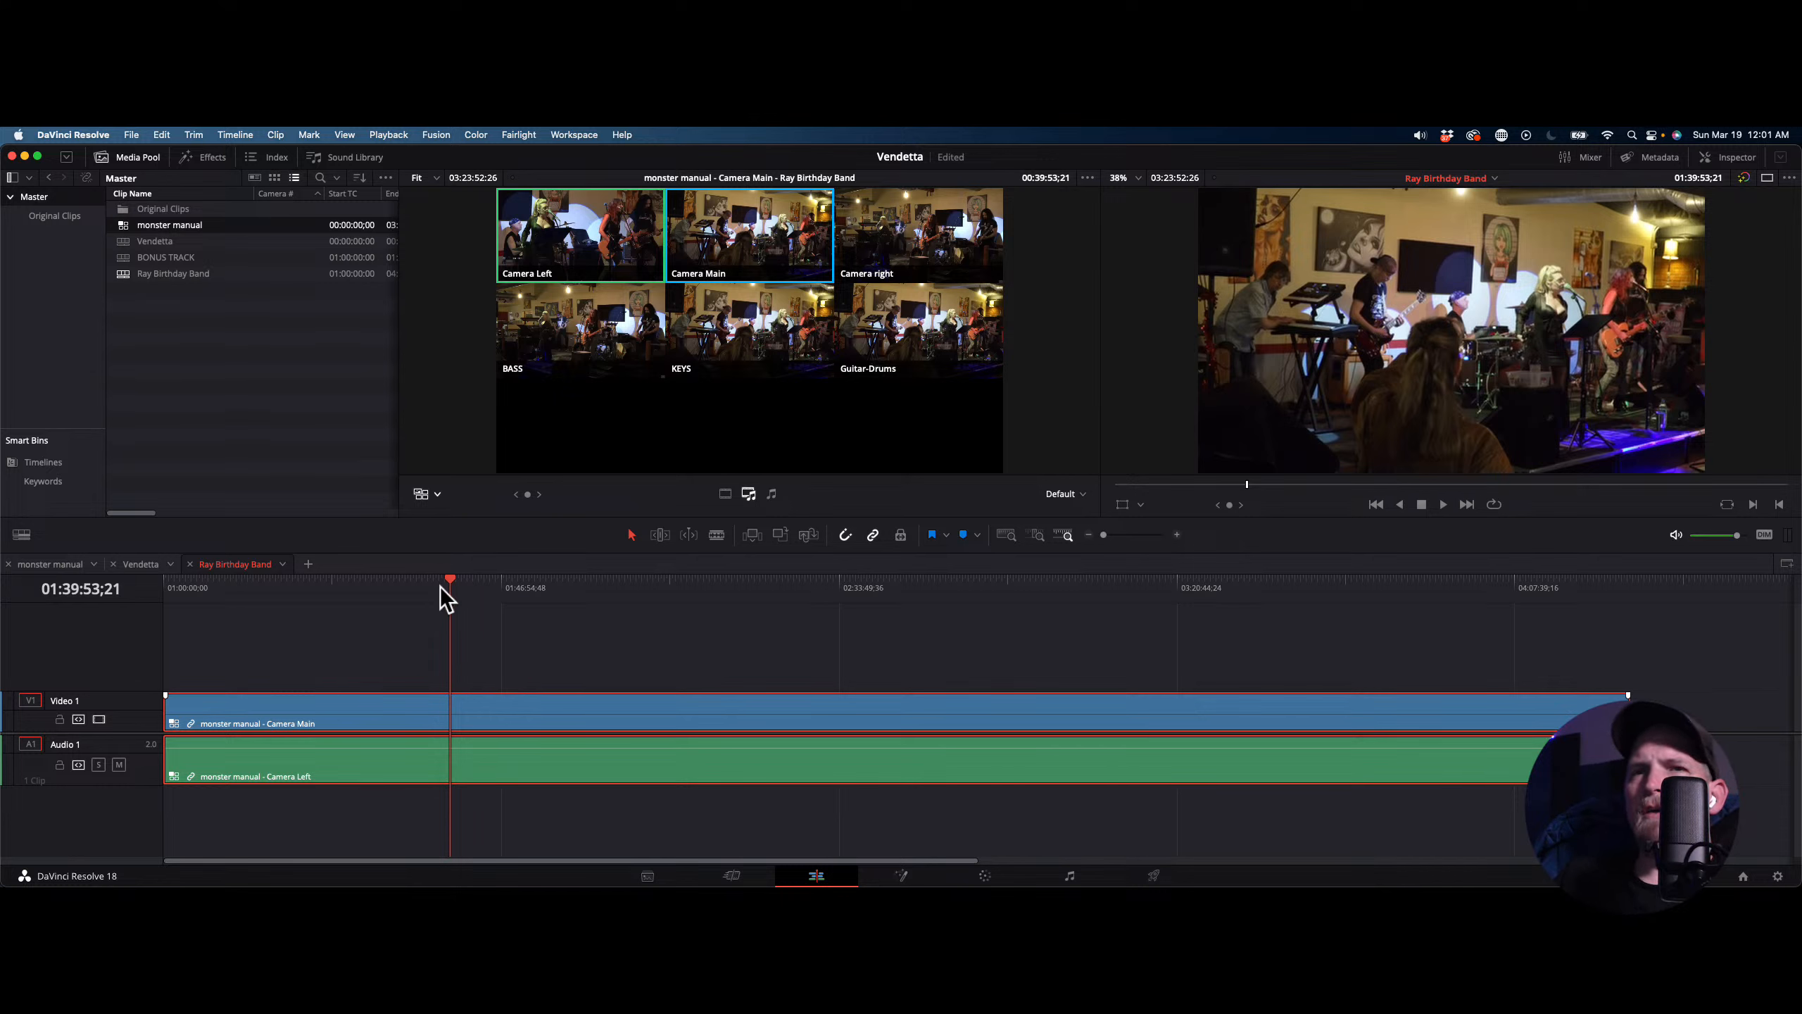
left_click_drag(447, 581, 433, 581)
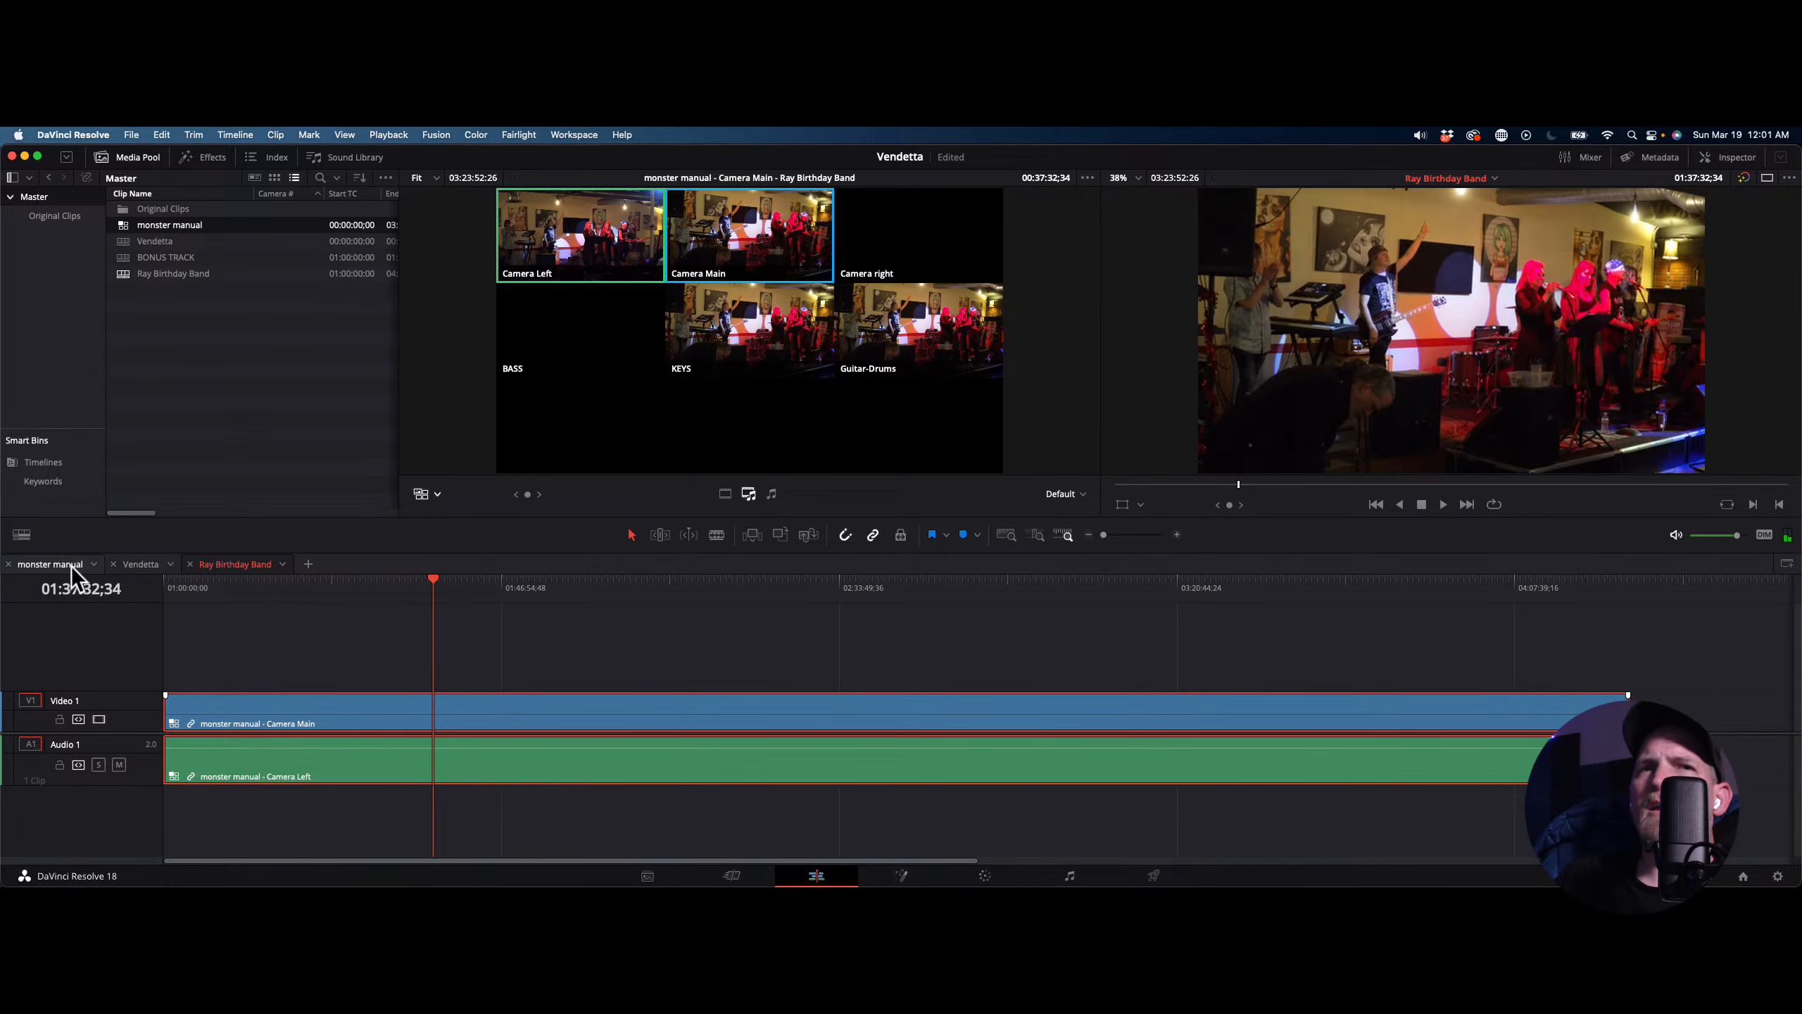
Review the monster manual timeline around 00:35:32 to find where the birthday band's footage begins
left_click(71, 567)
left_click(414, 587)
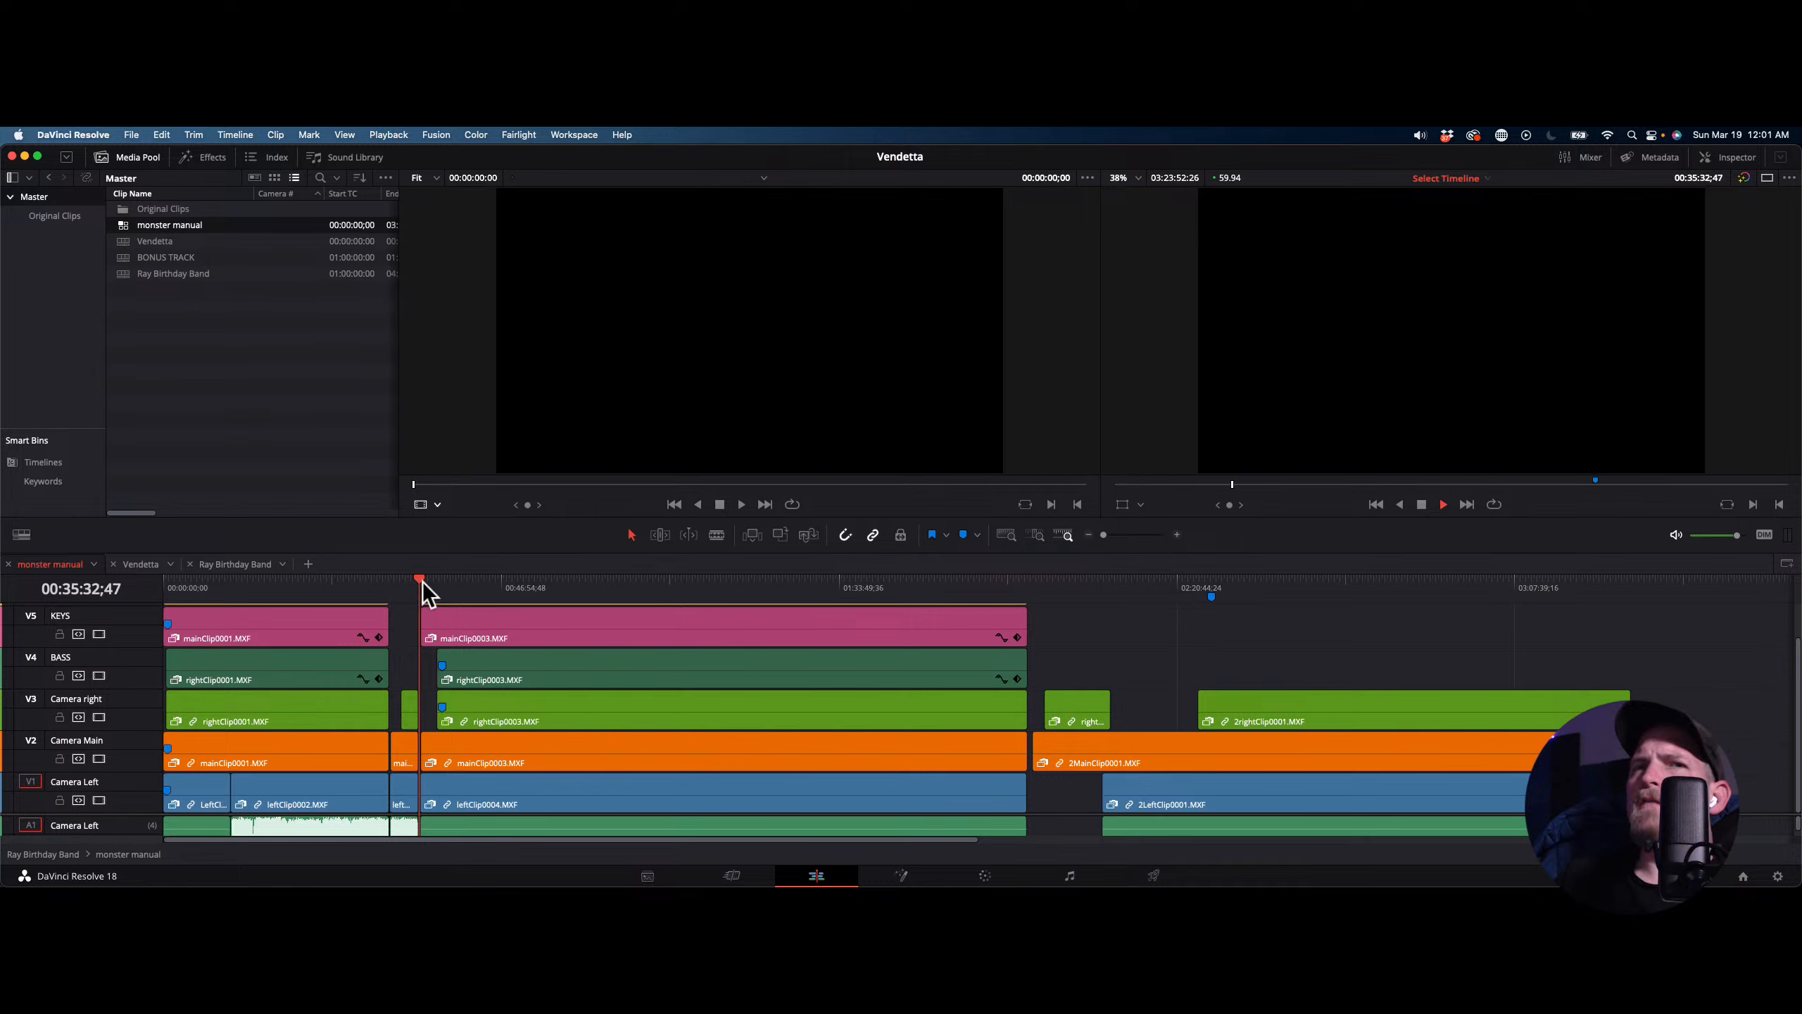
left_click(423, 581)
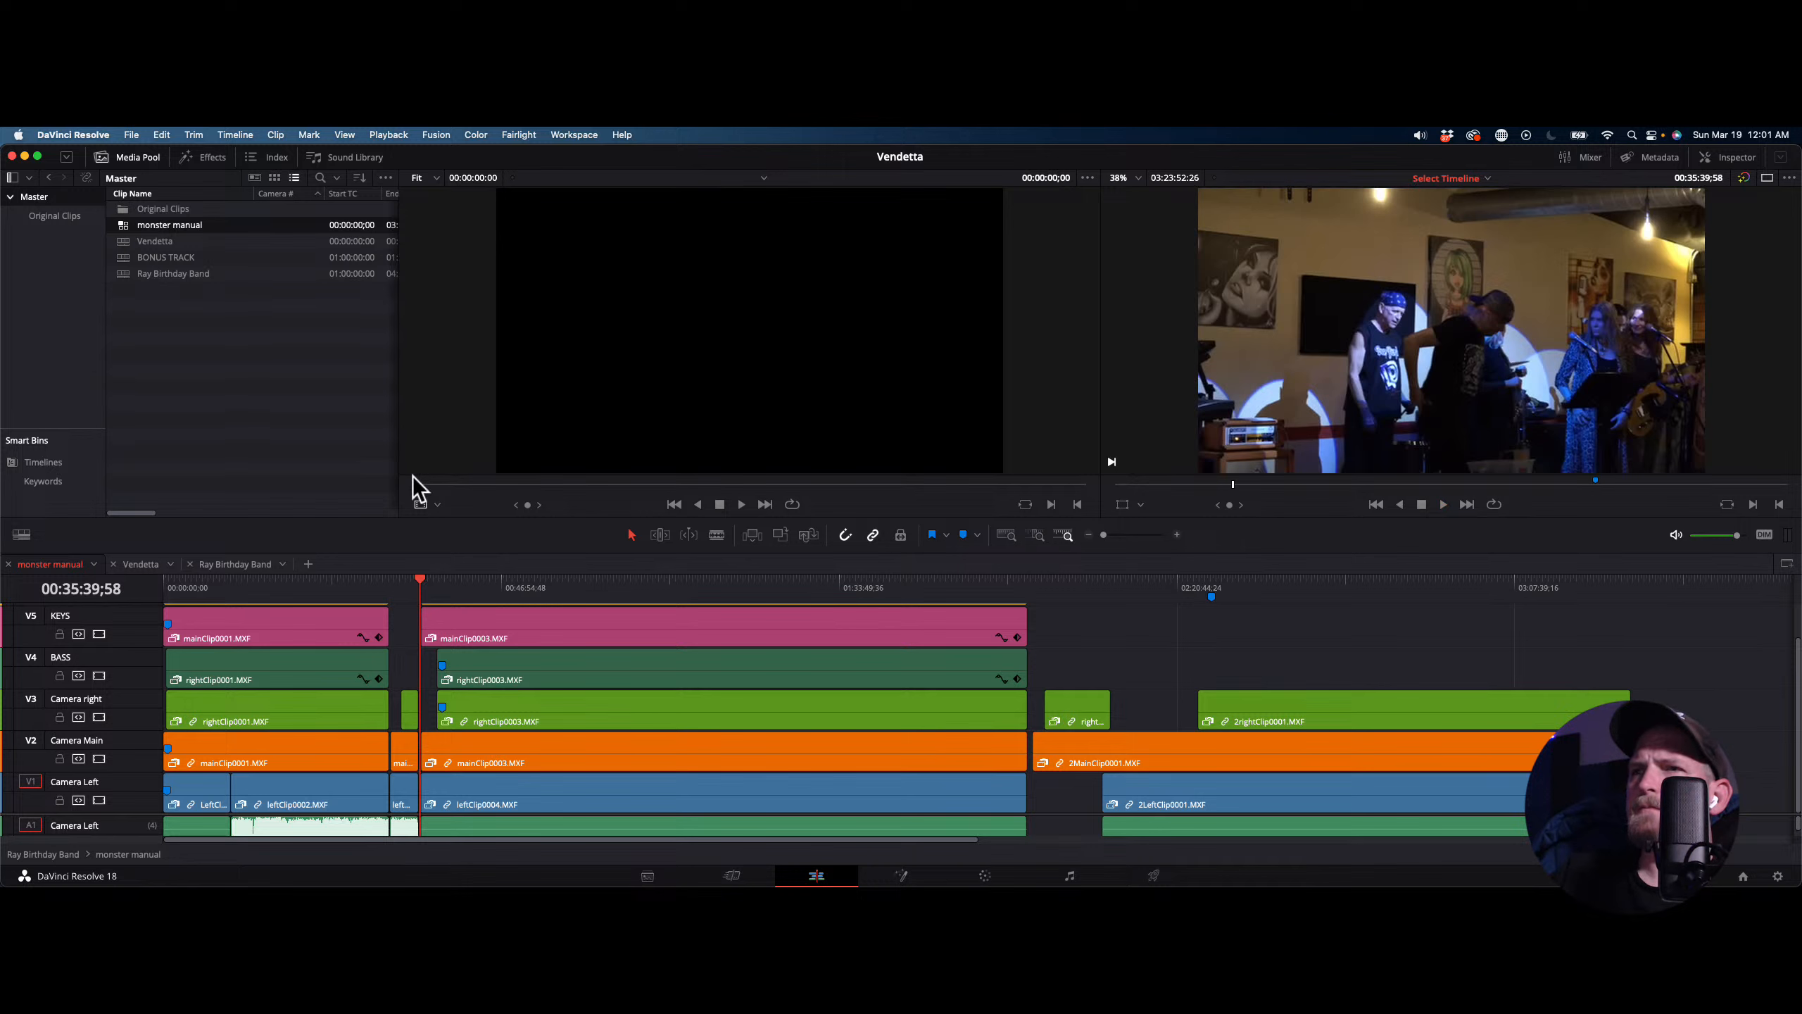
key("space")
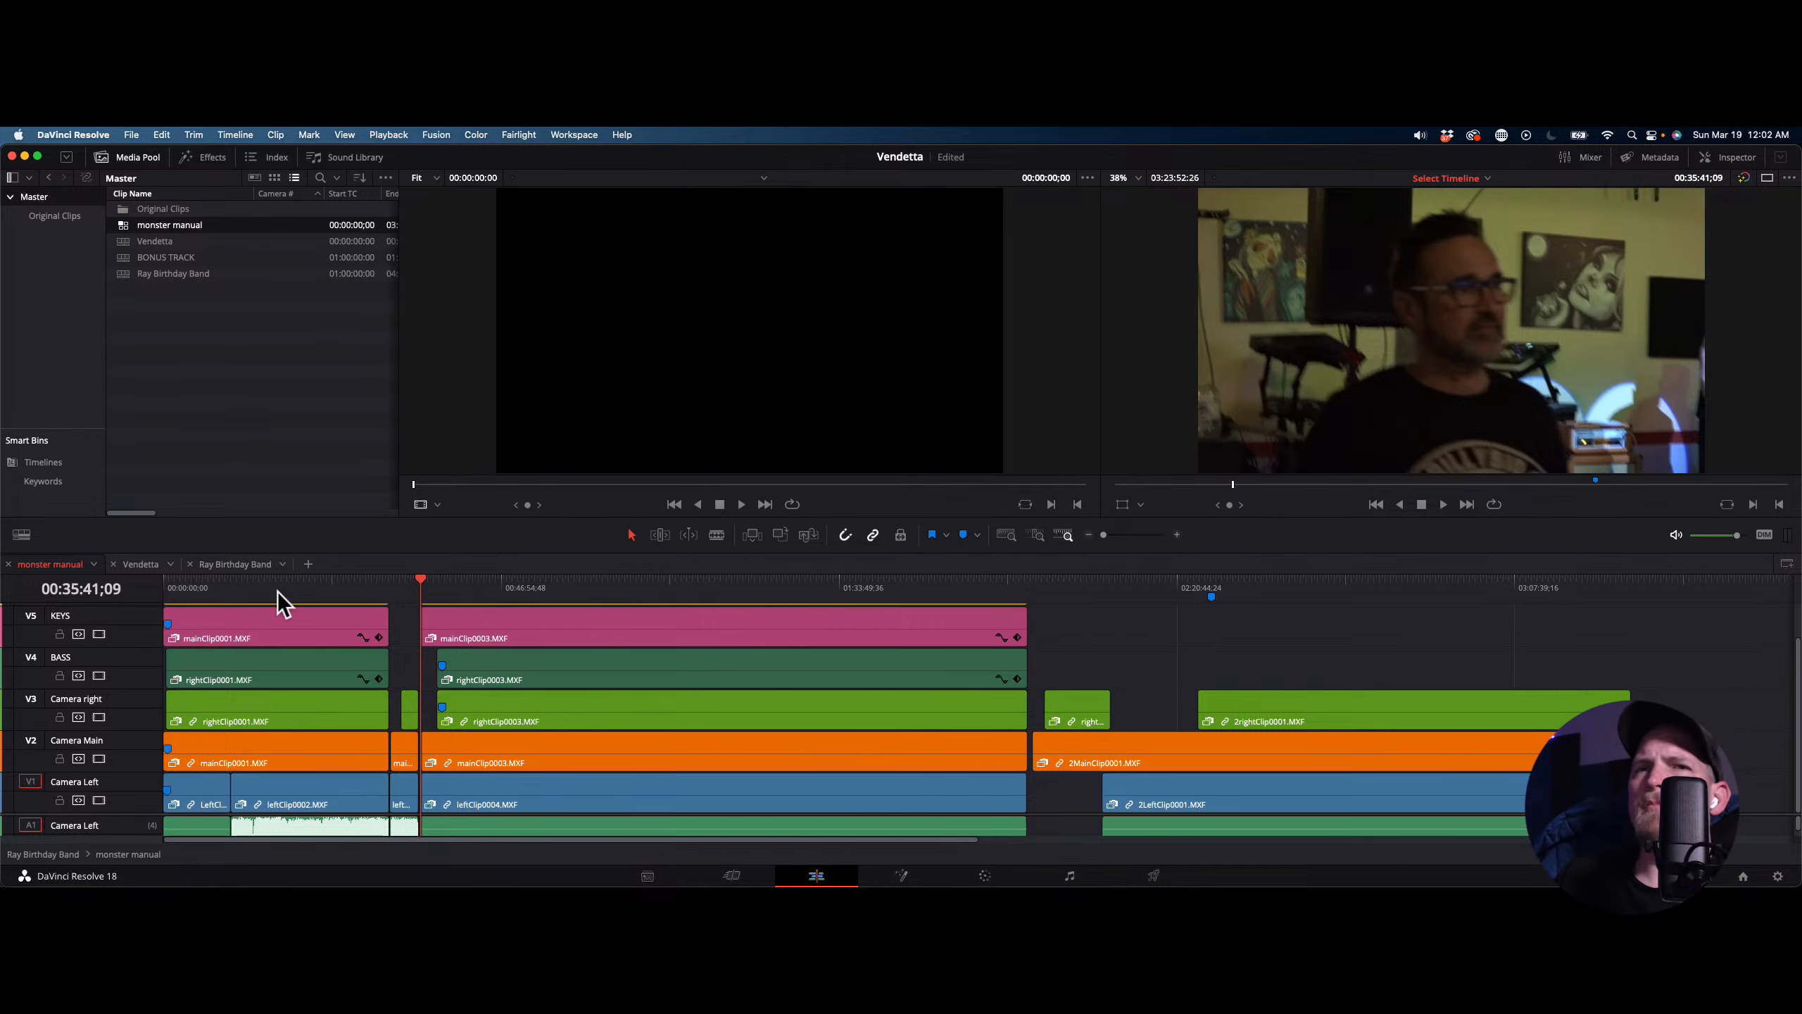
Return to the Birthday Band timeline and position the playhead at 01:35:50;43, where the Camera Main footage begins
left_click(235, 564)
left_click_drag(376, 584, 201, 602)
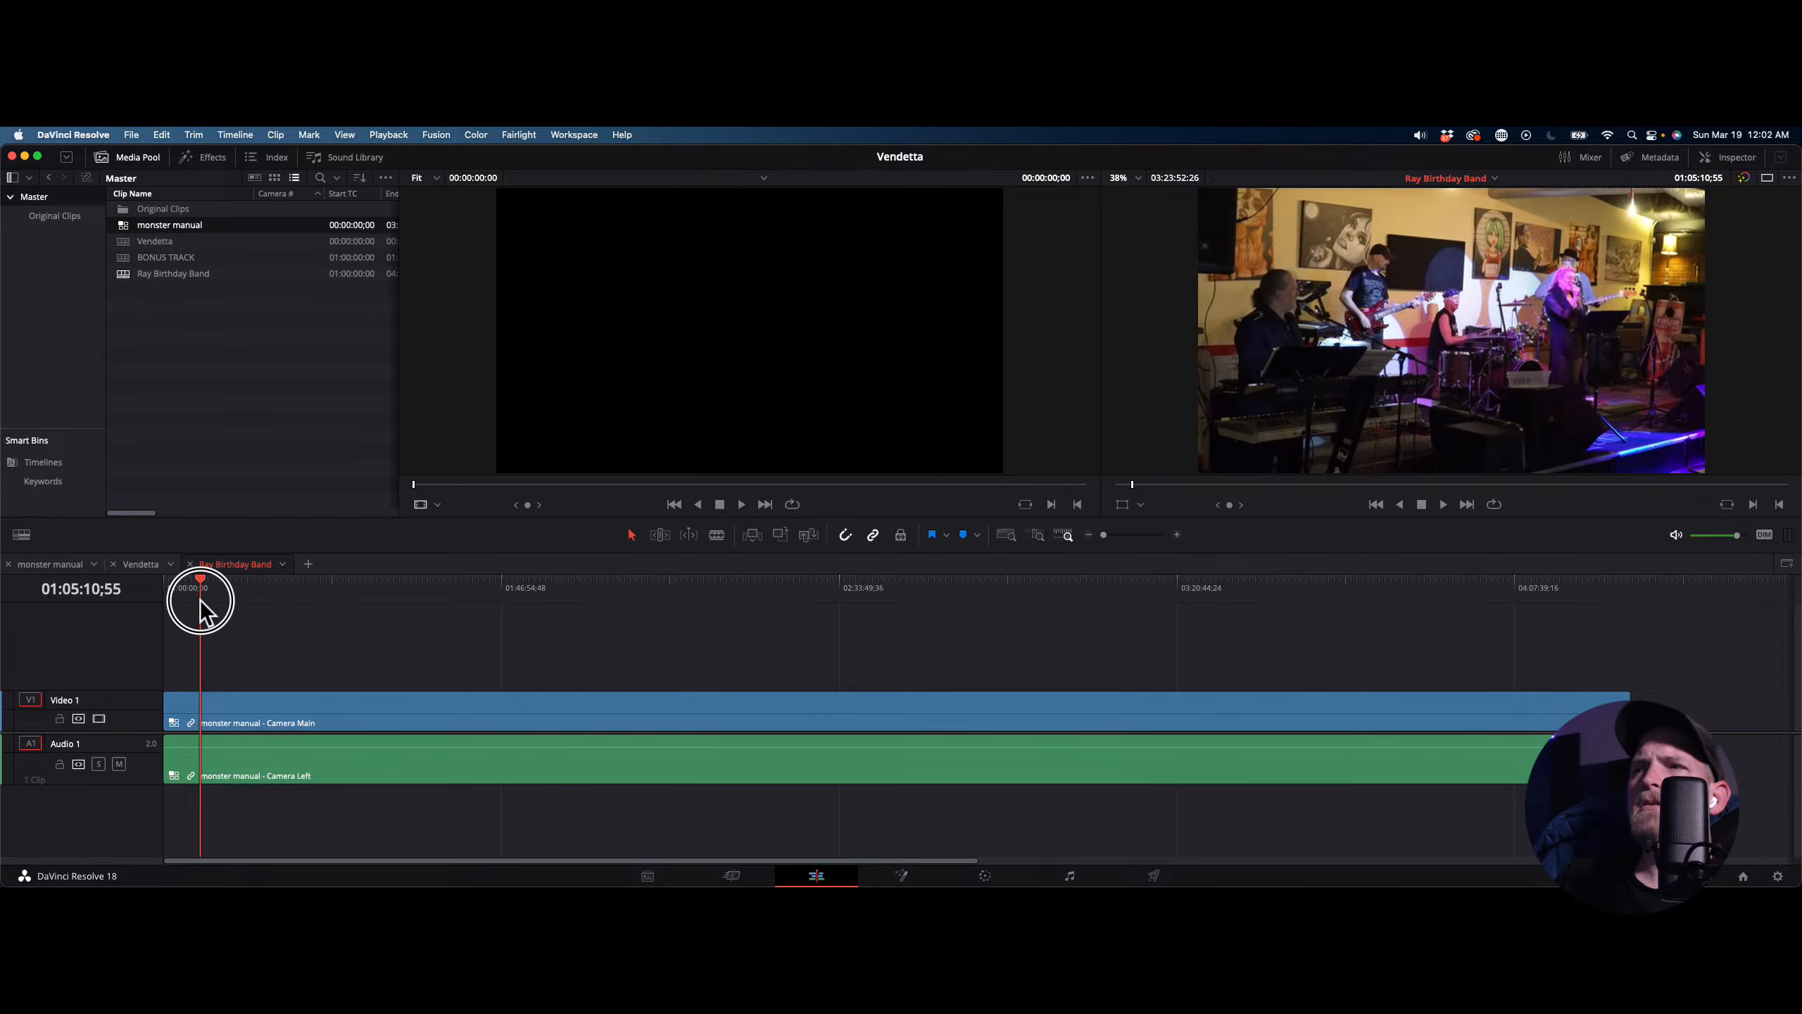
left_click_drag(200, 602, 420, 592)
key("space")
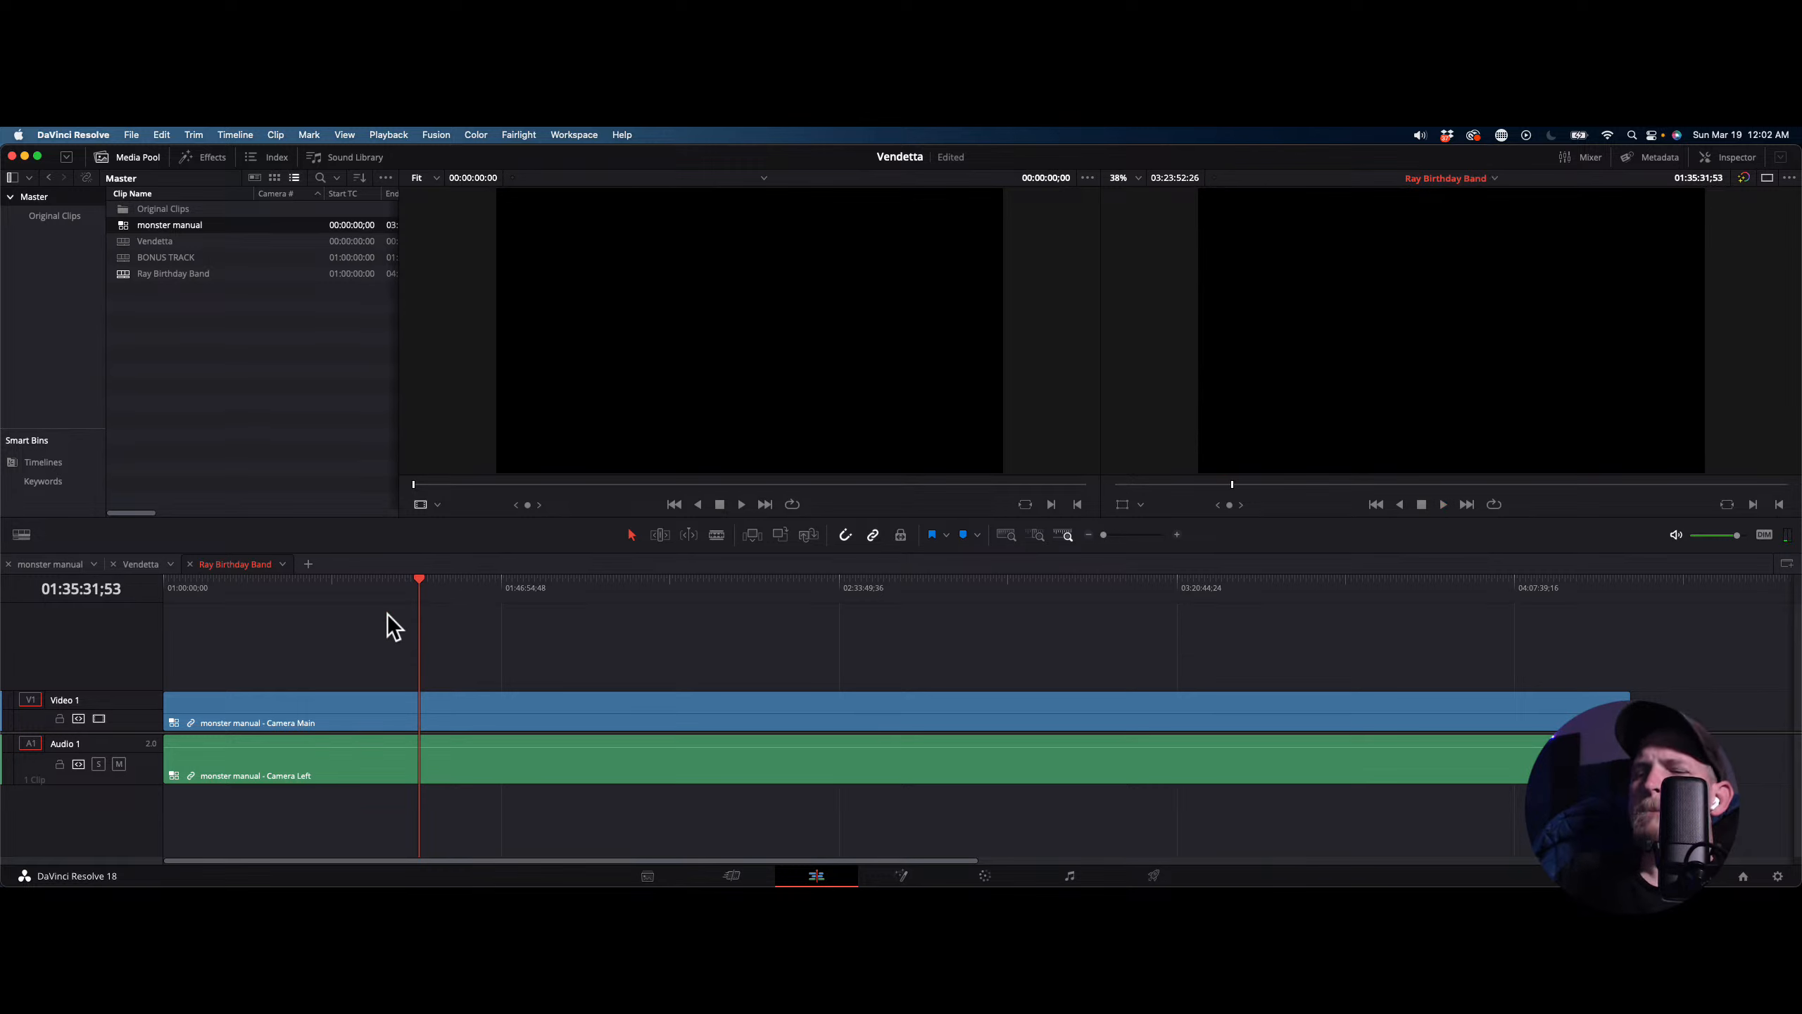
key("l")
key("l")
key("l")
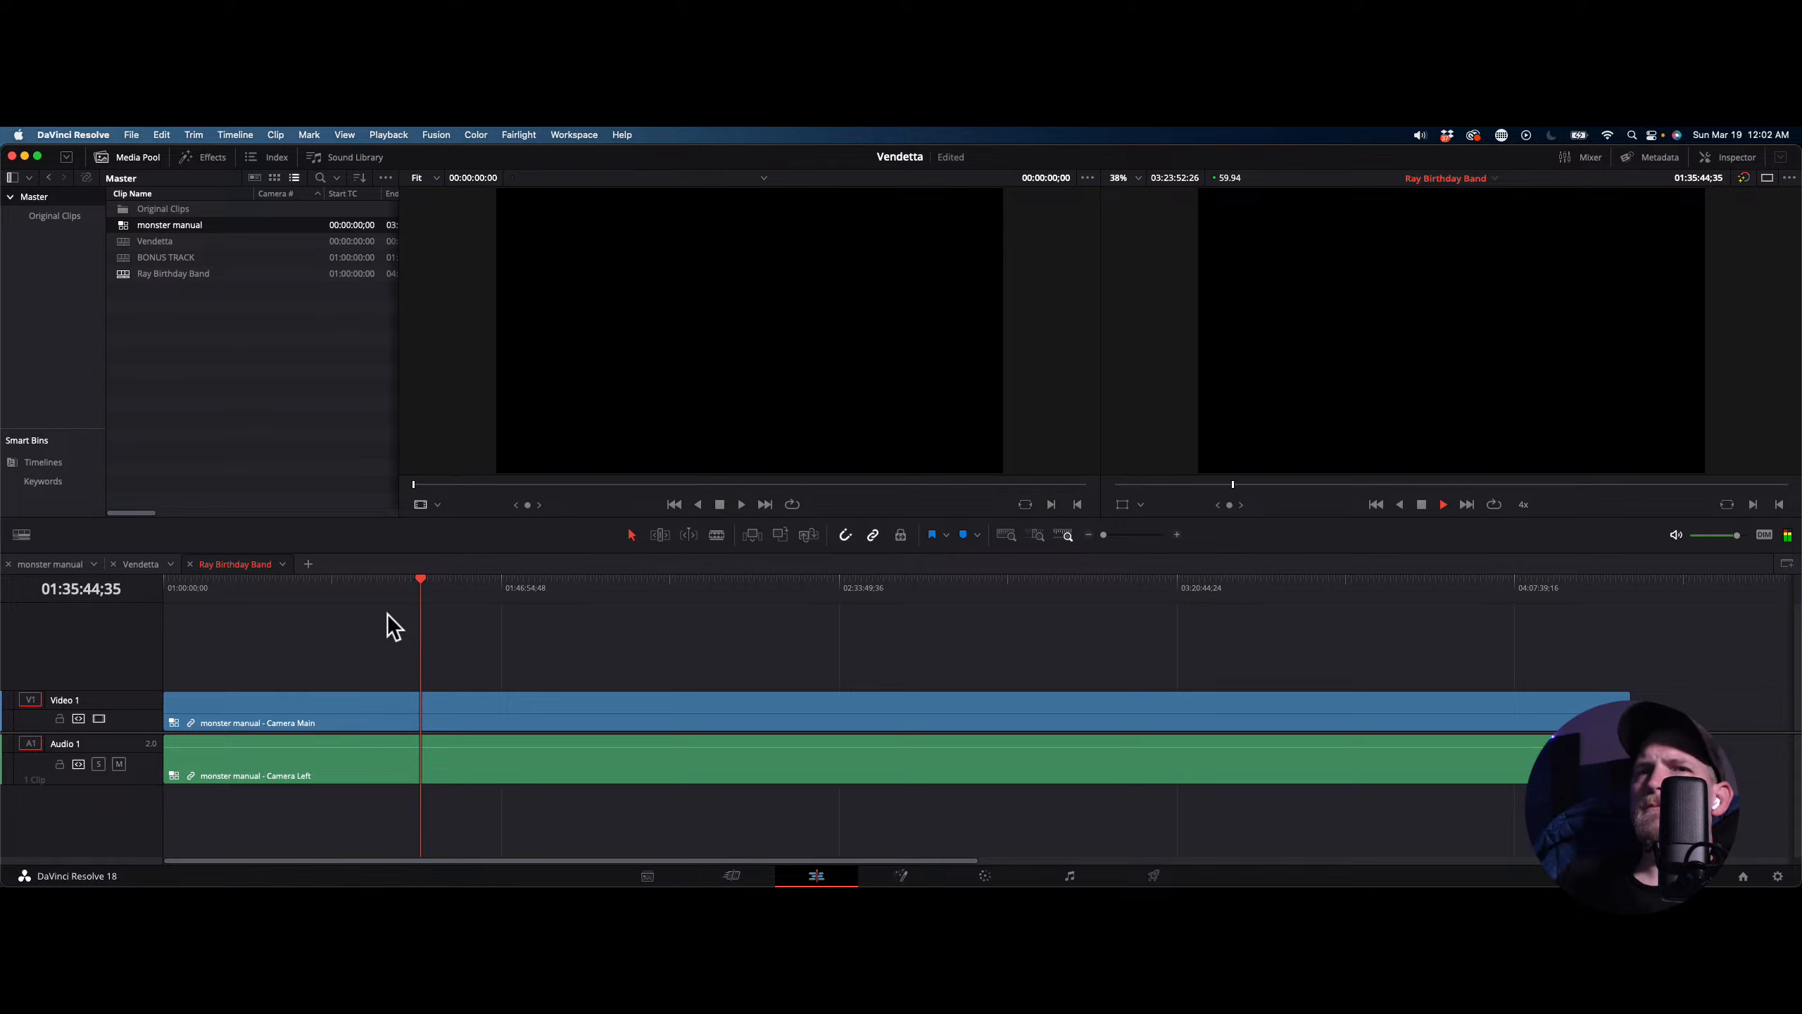
key("k")
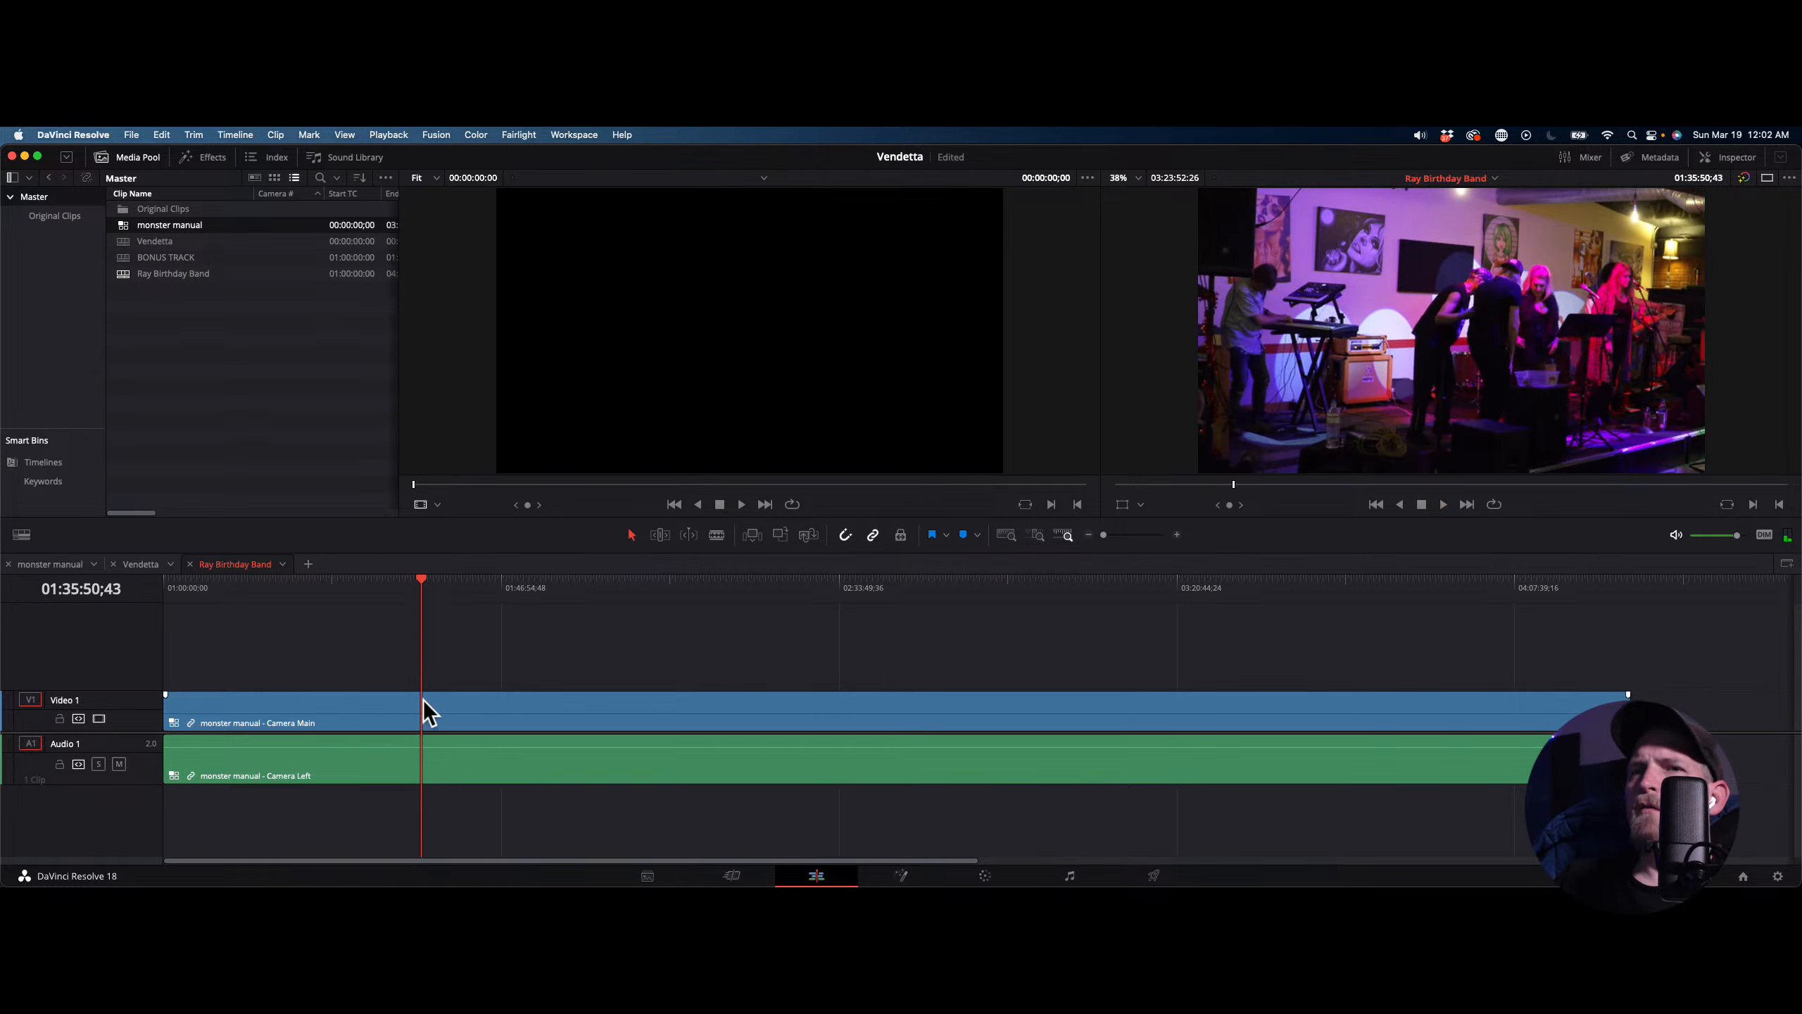
Save the project and trim the start of the multicam clip to the playhead at 01:35:50;43, keeping its end
key("shift+bracketright")
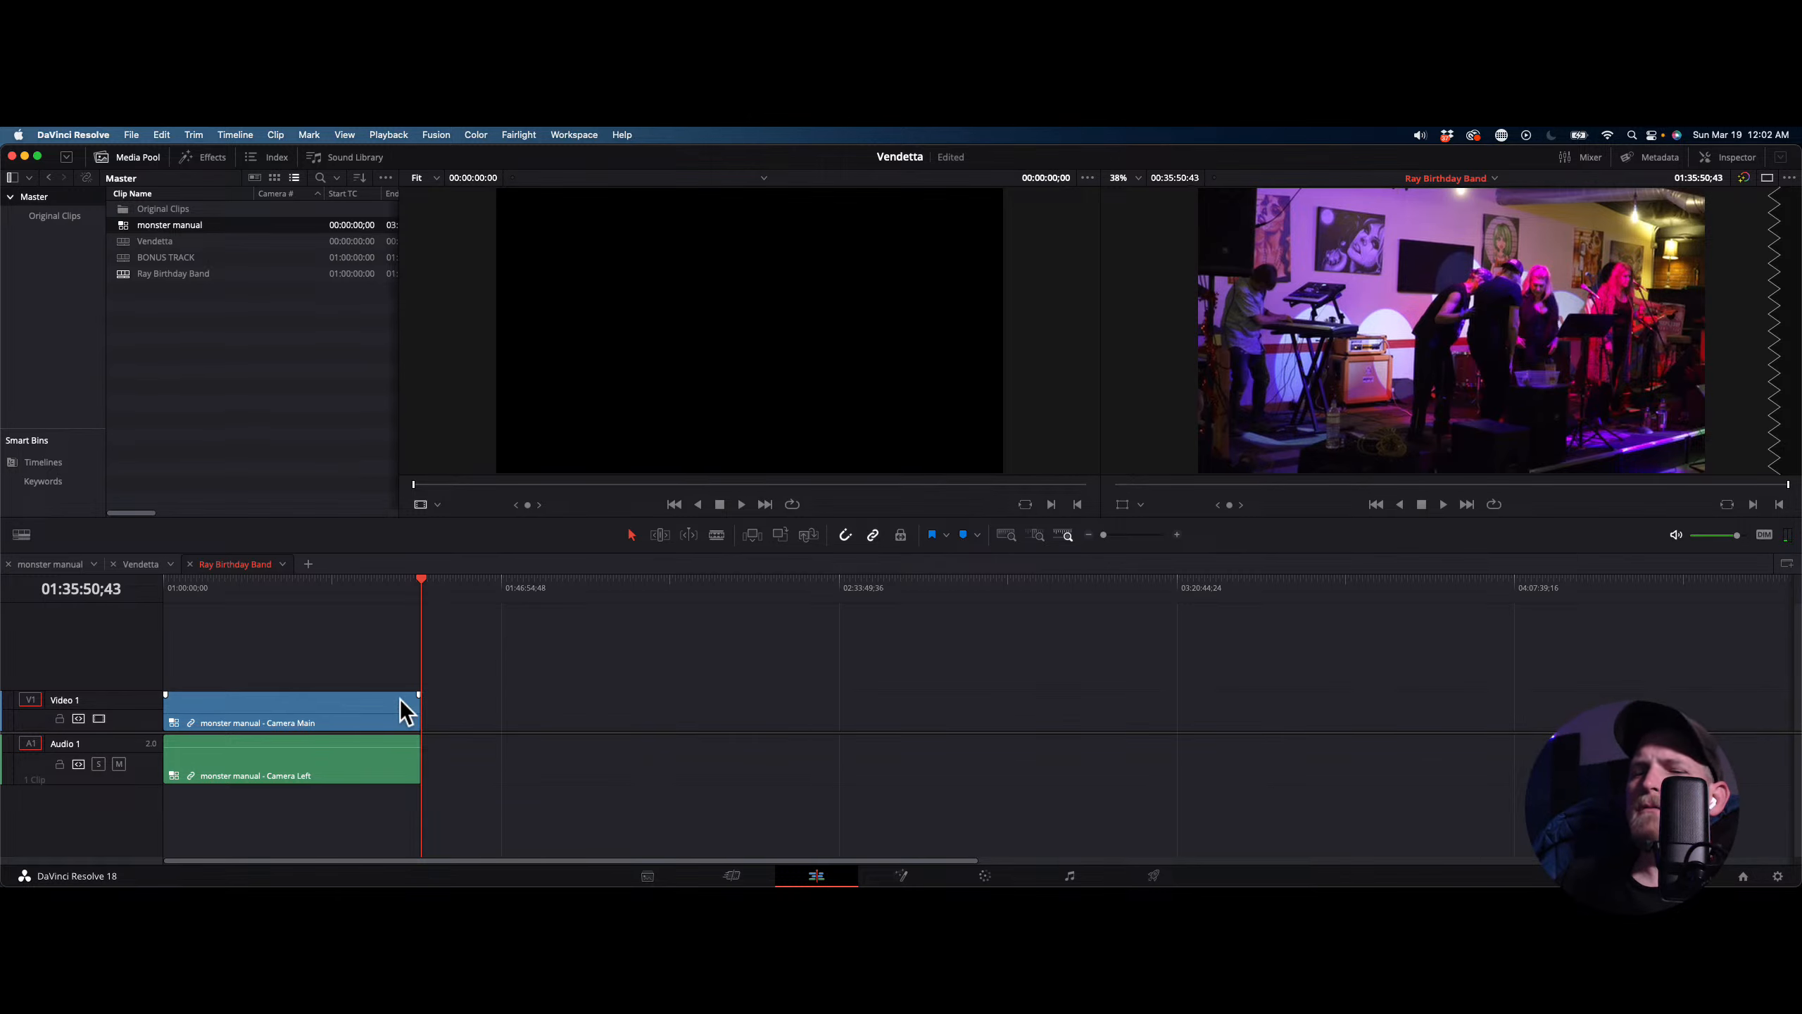
key("super+z")
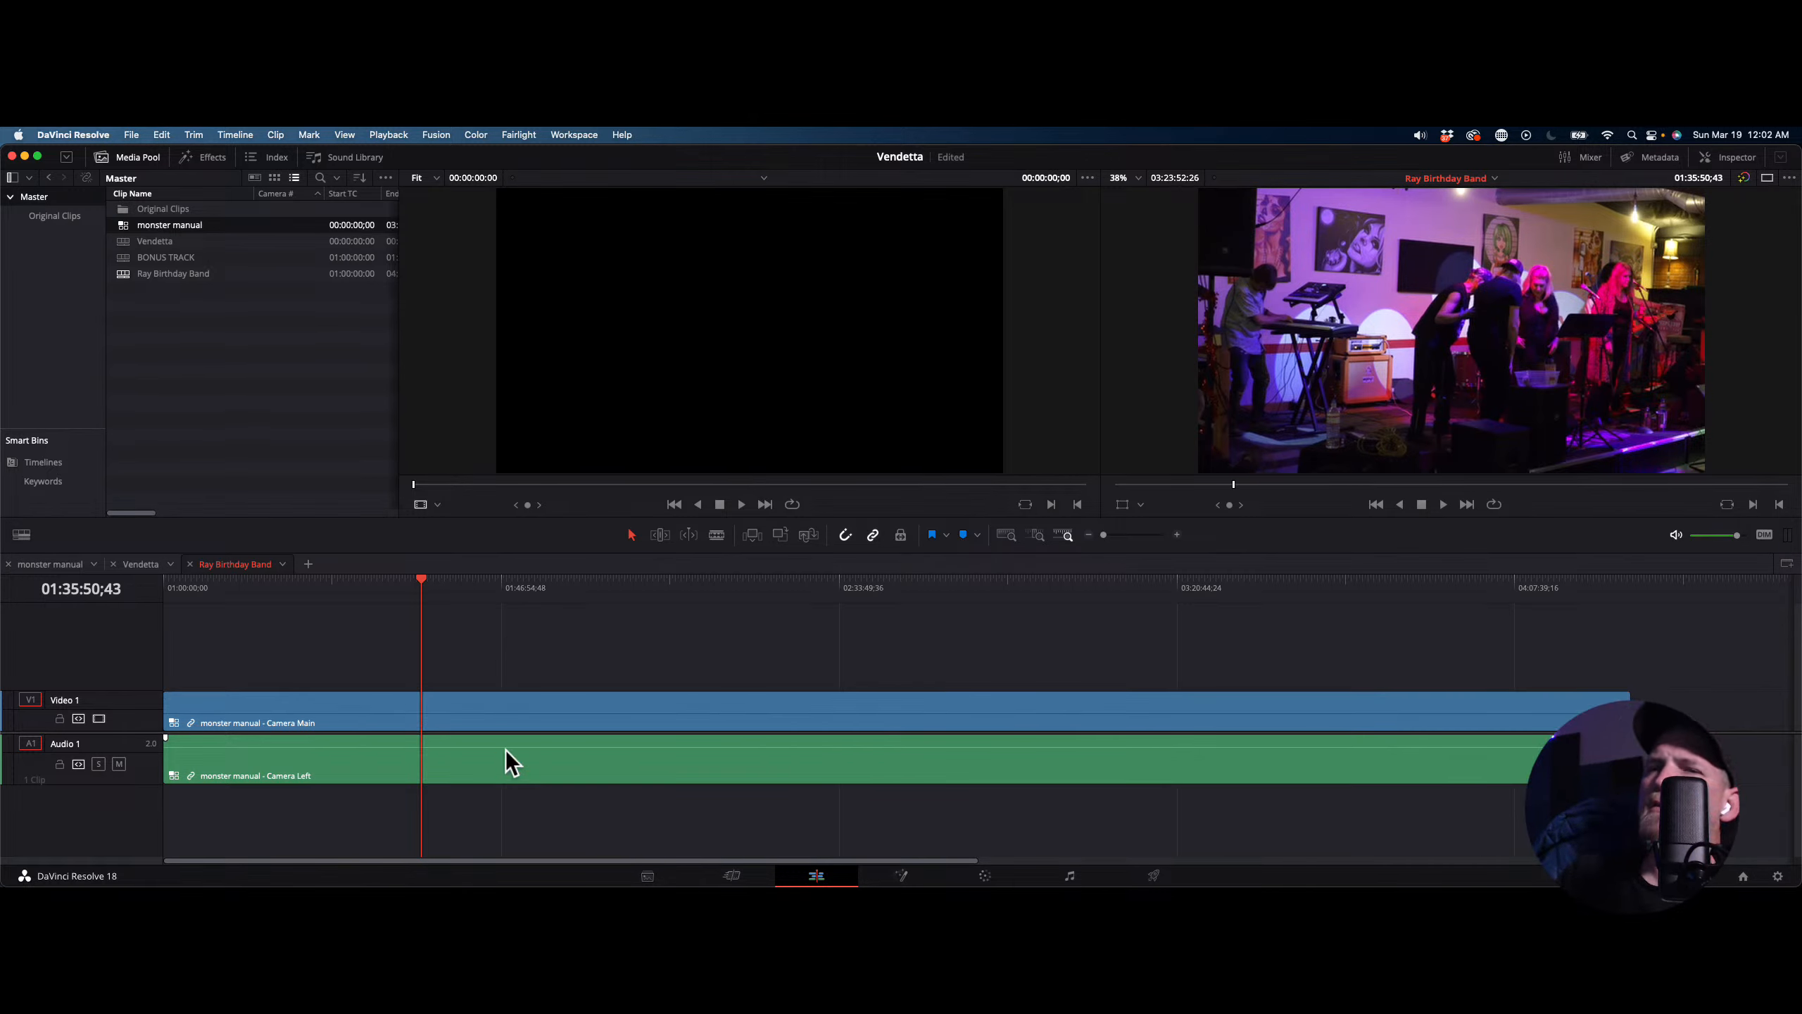
key("super+s")
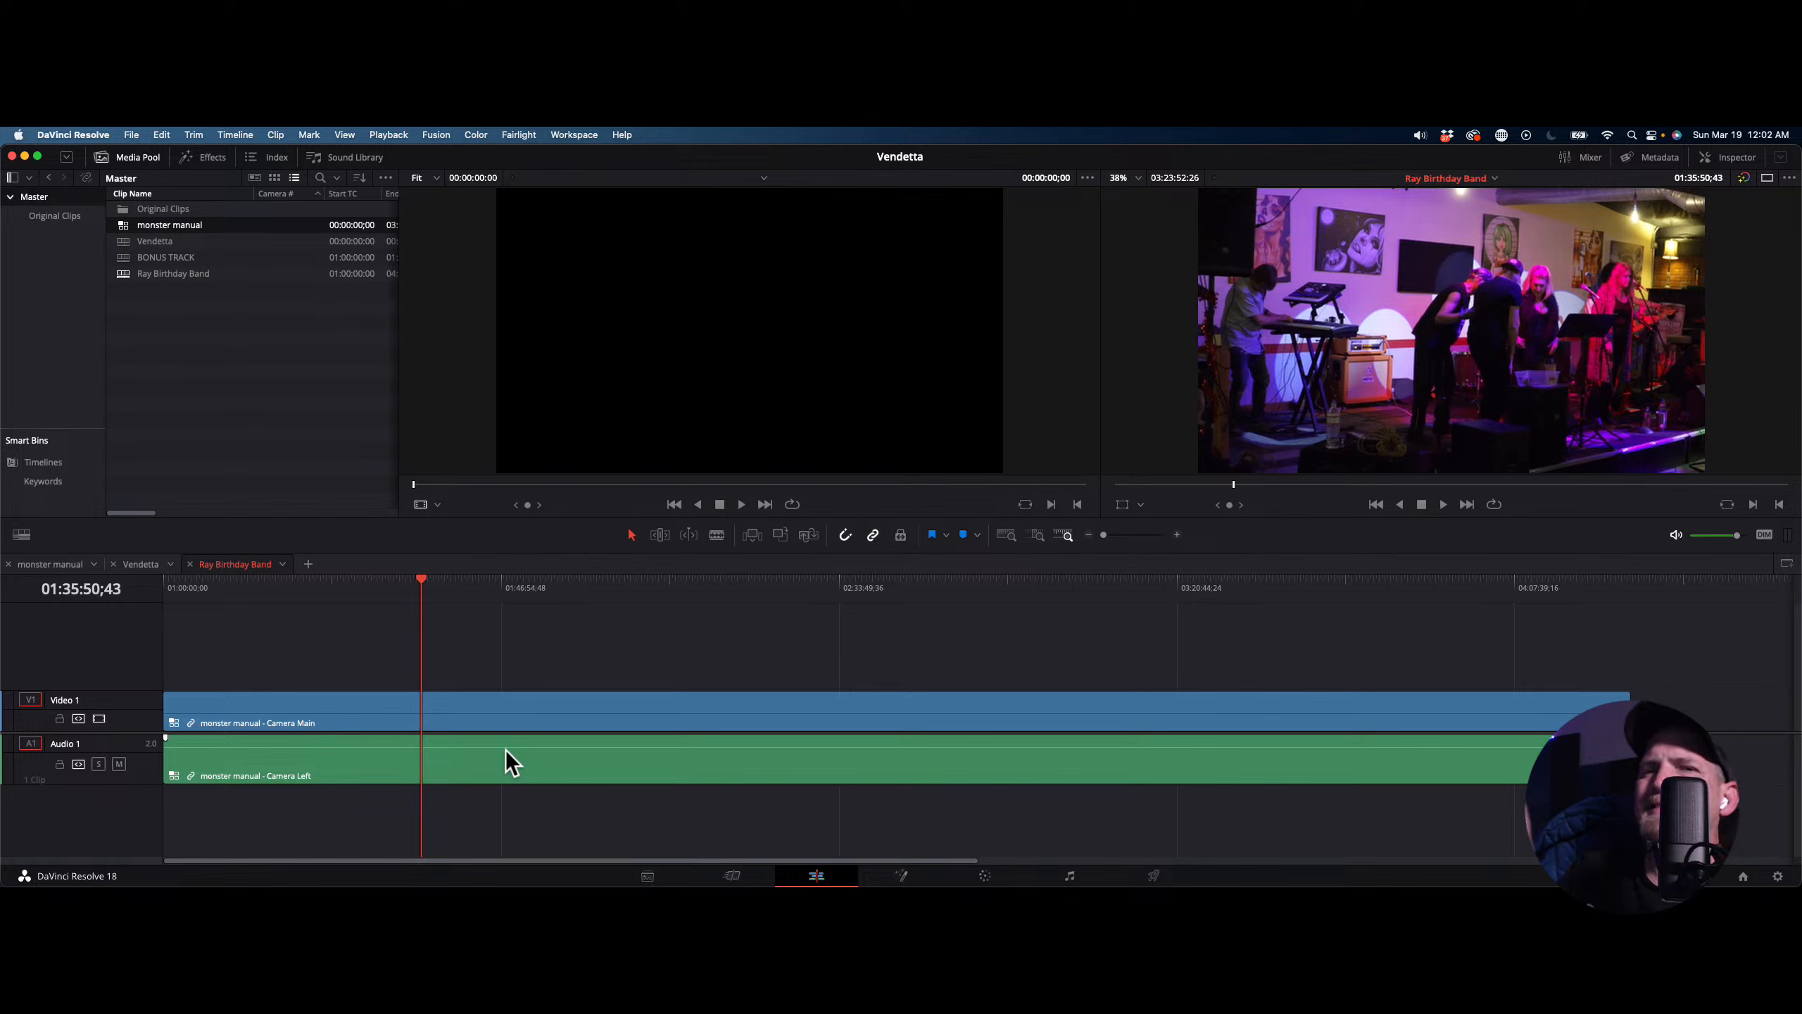
key("shift+bracketleft")
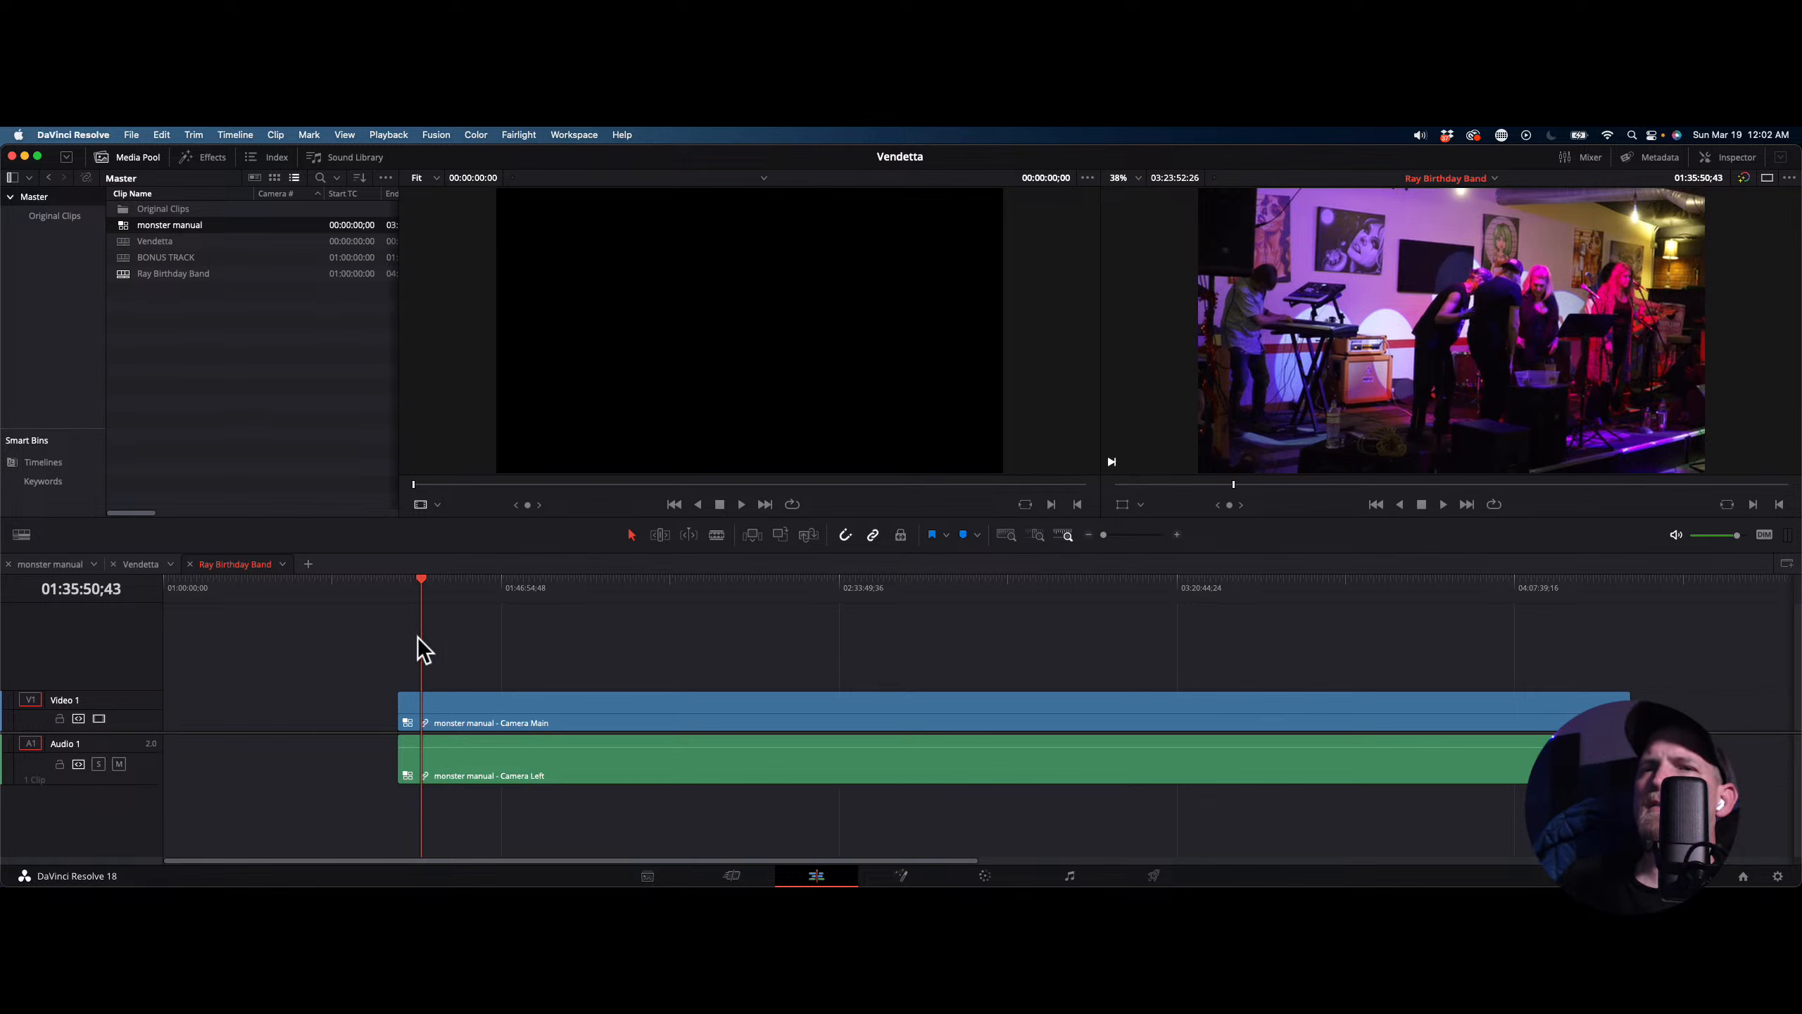
mouse_move(218, 884)
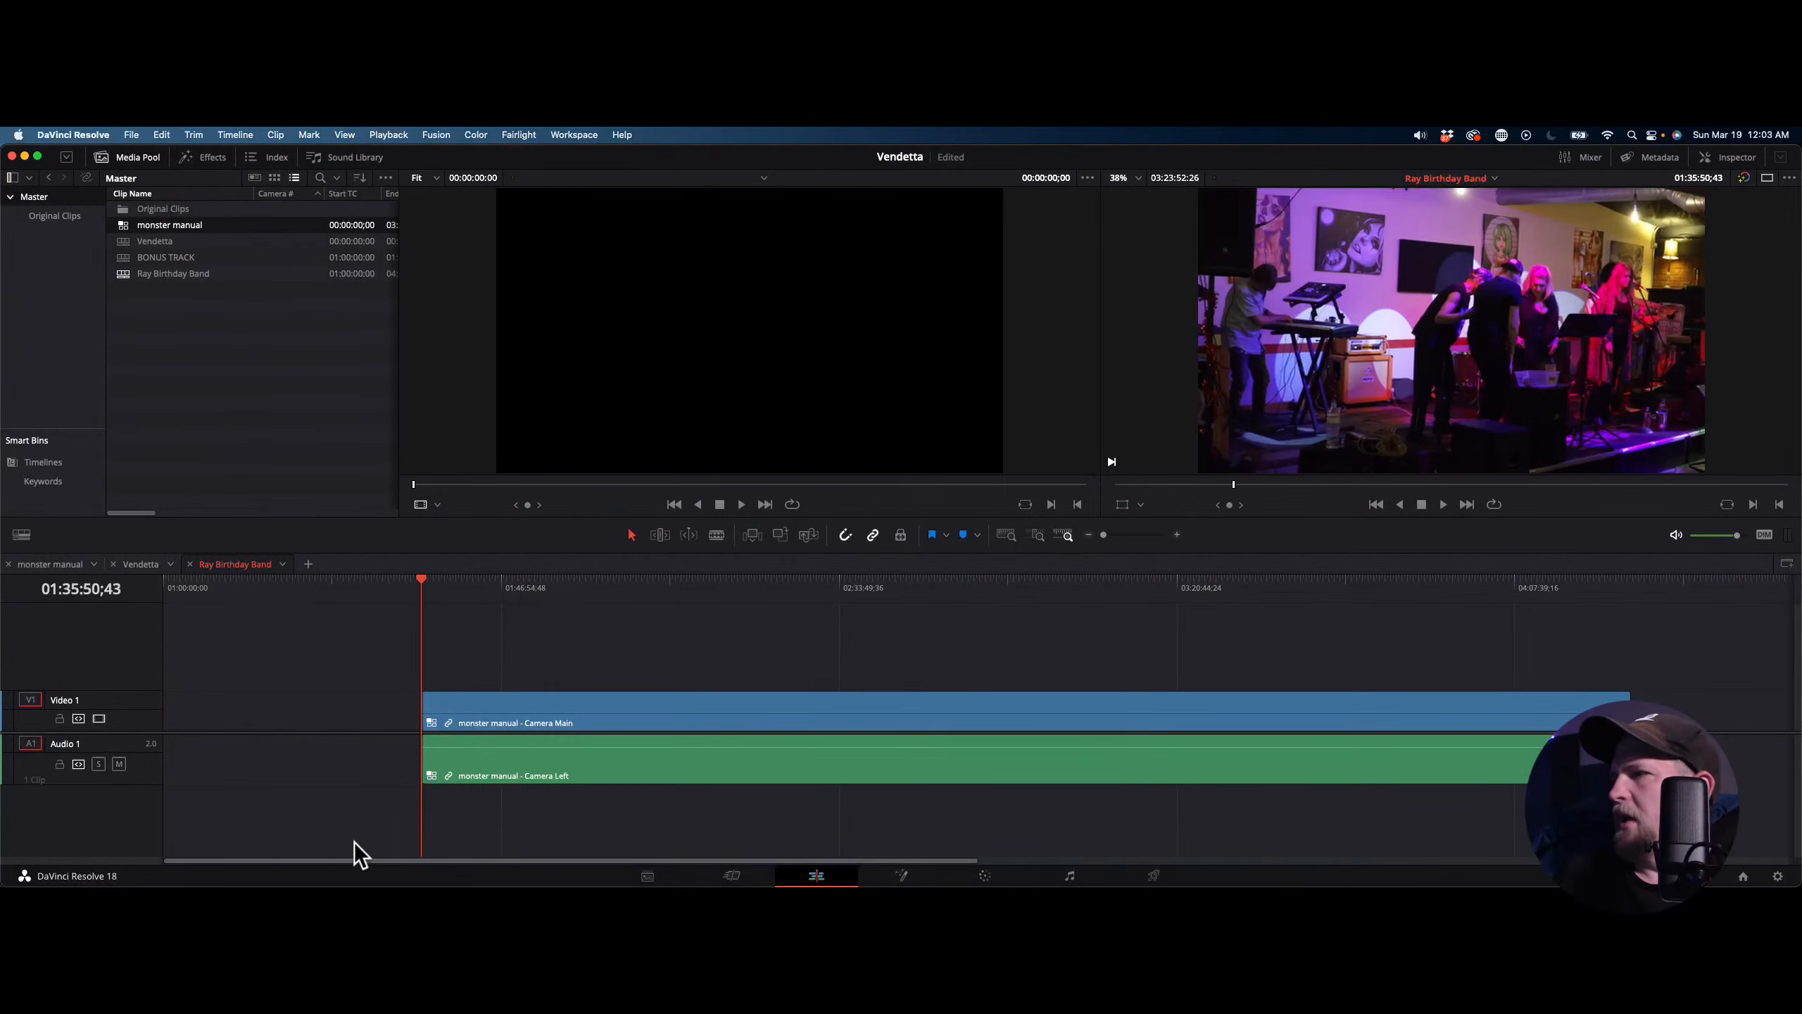
Check the trimmed clip's start by stepping frame by frame across the cut and playing the first few seconds
left_click(424, 581)
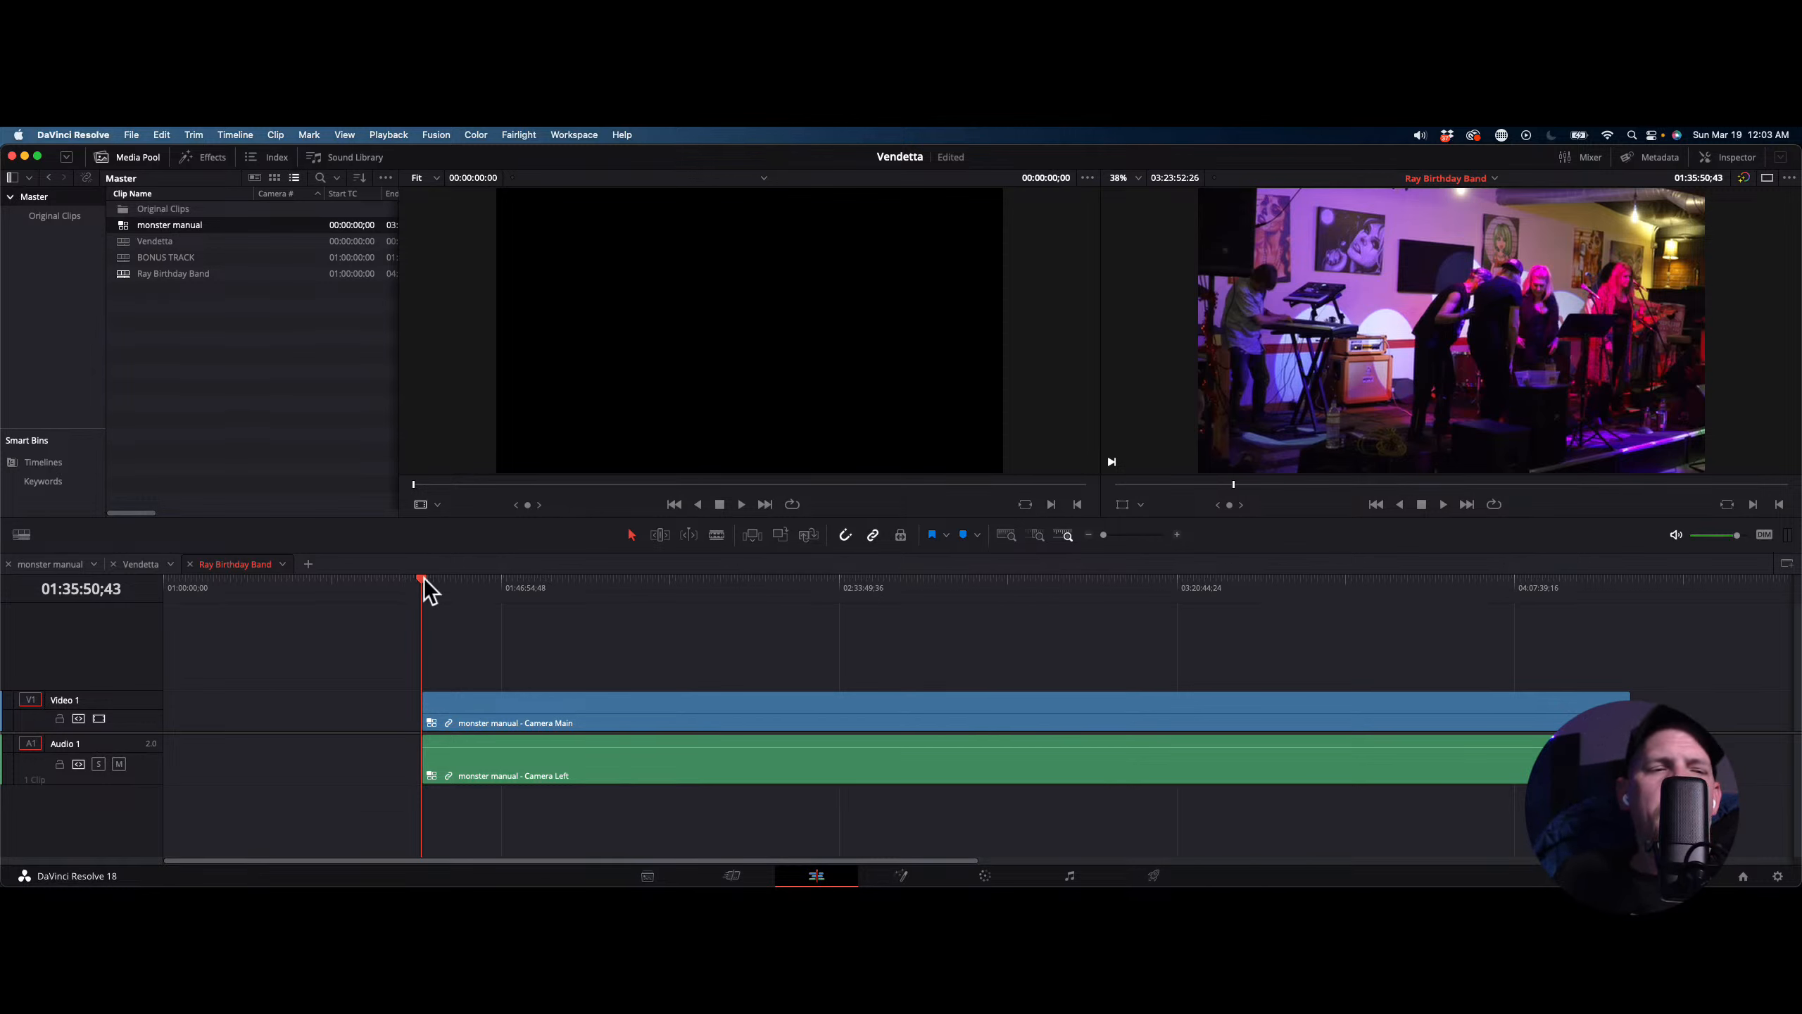
key("Left")
key("Left")
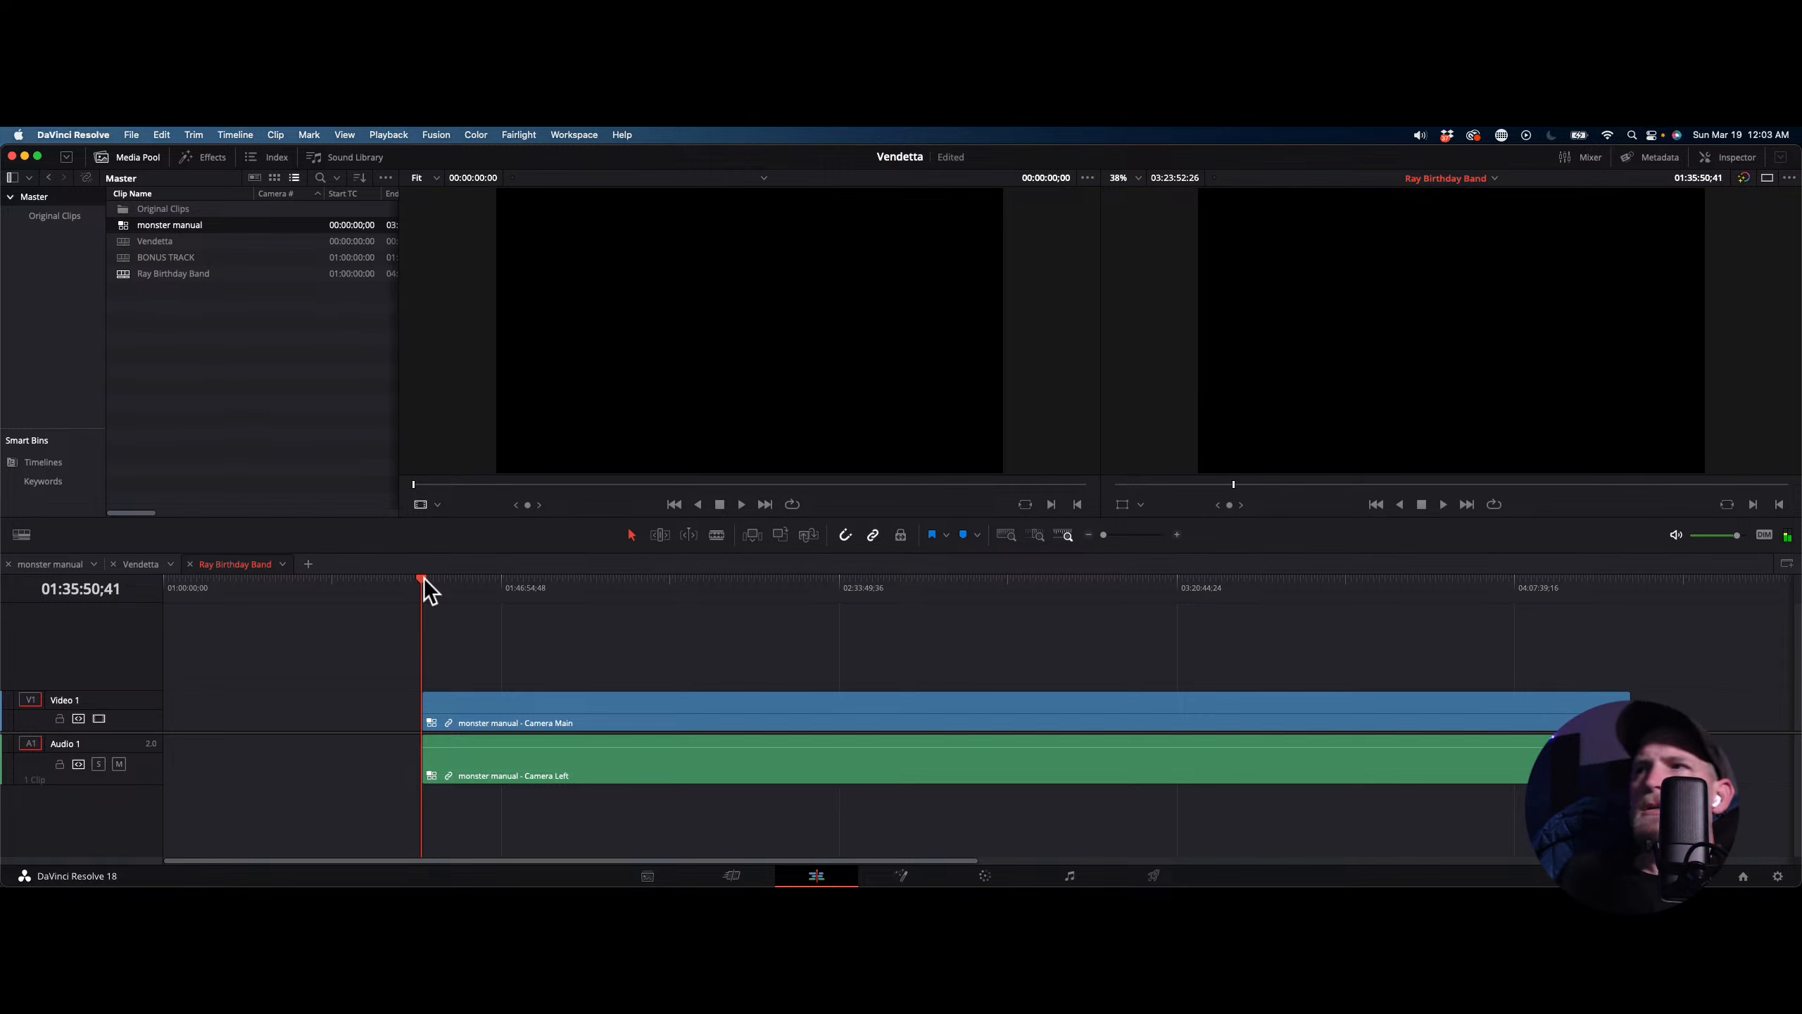
key("Right")
key("Right")
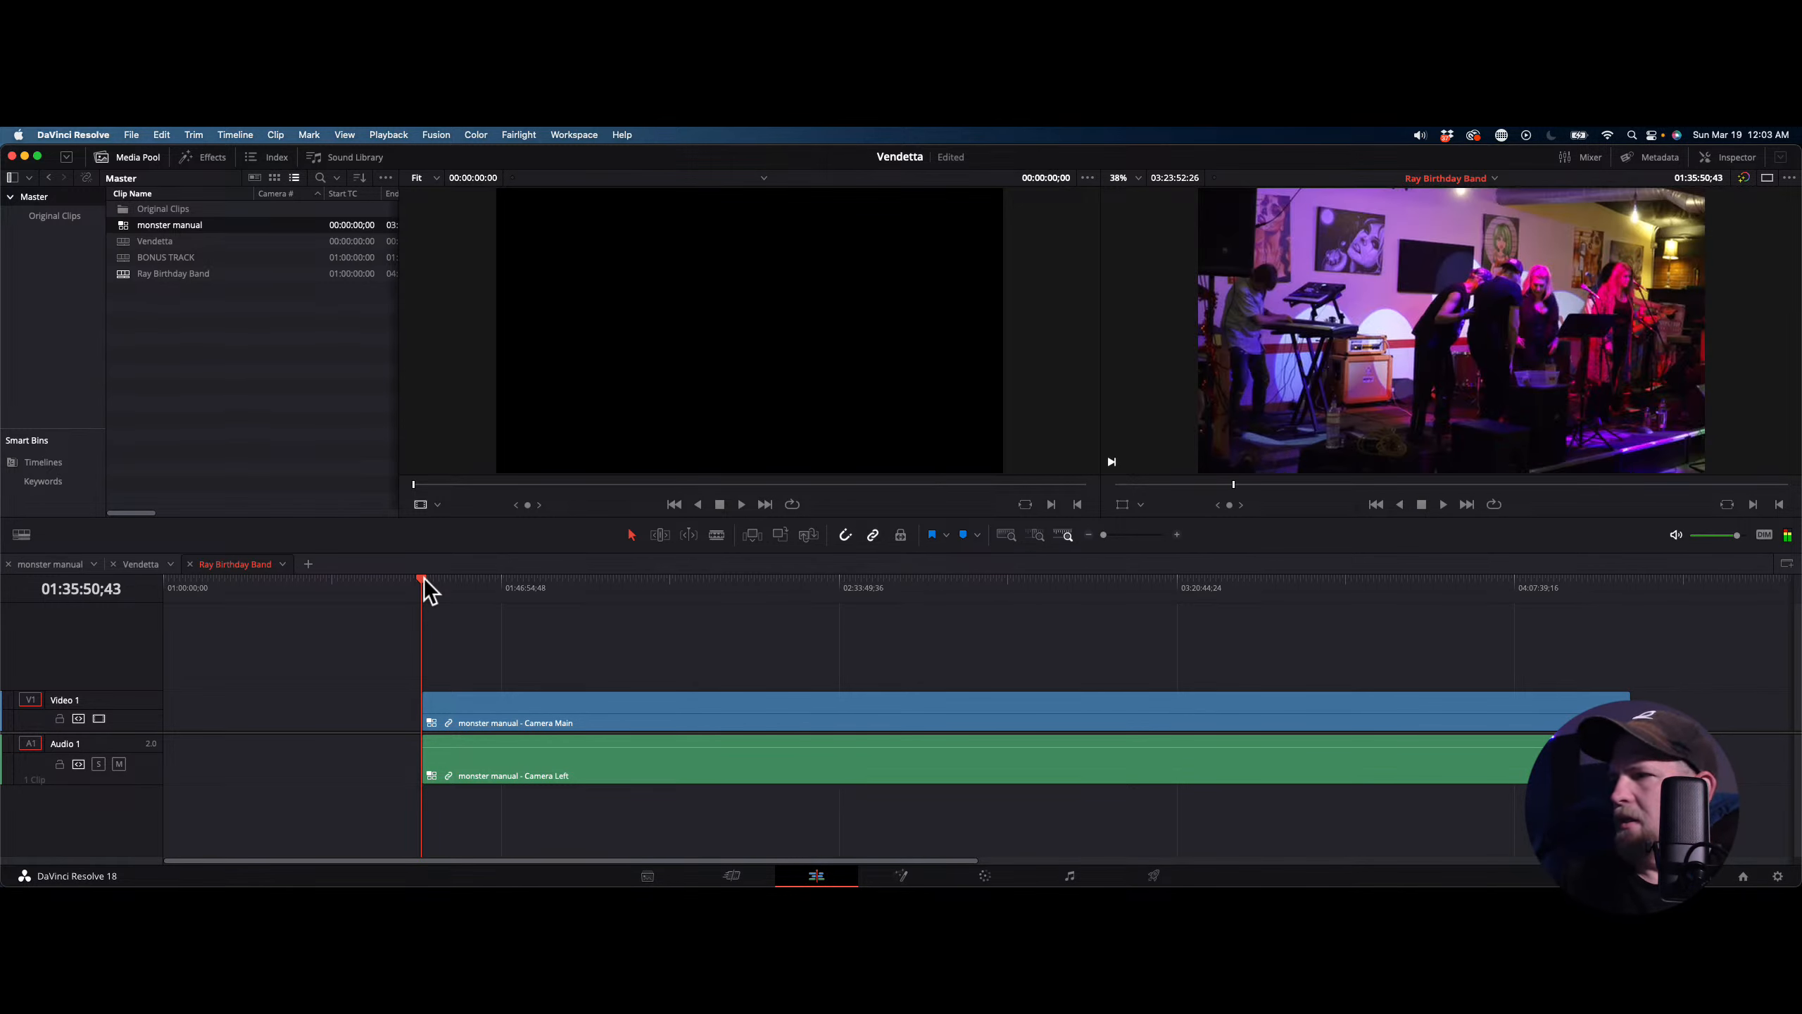
key("Left")
key("Left")
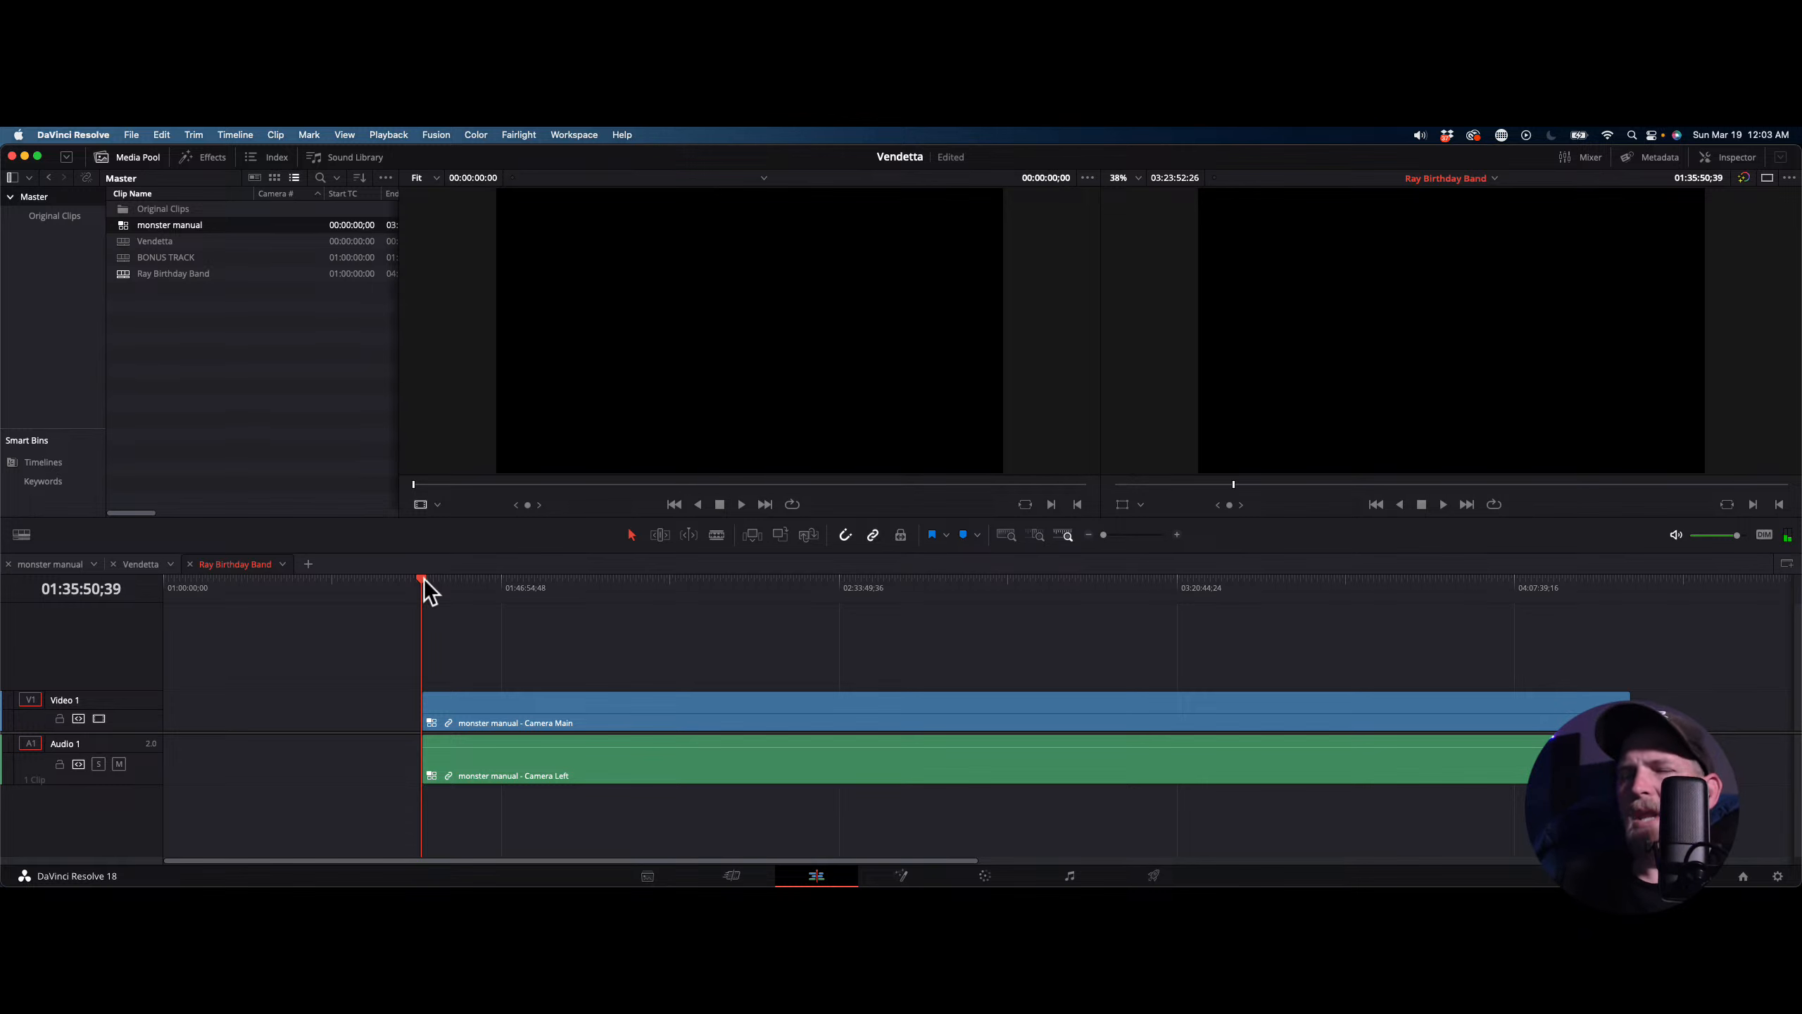
key("space")
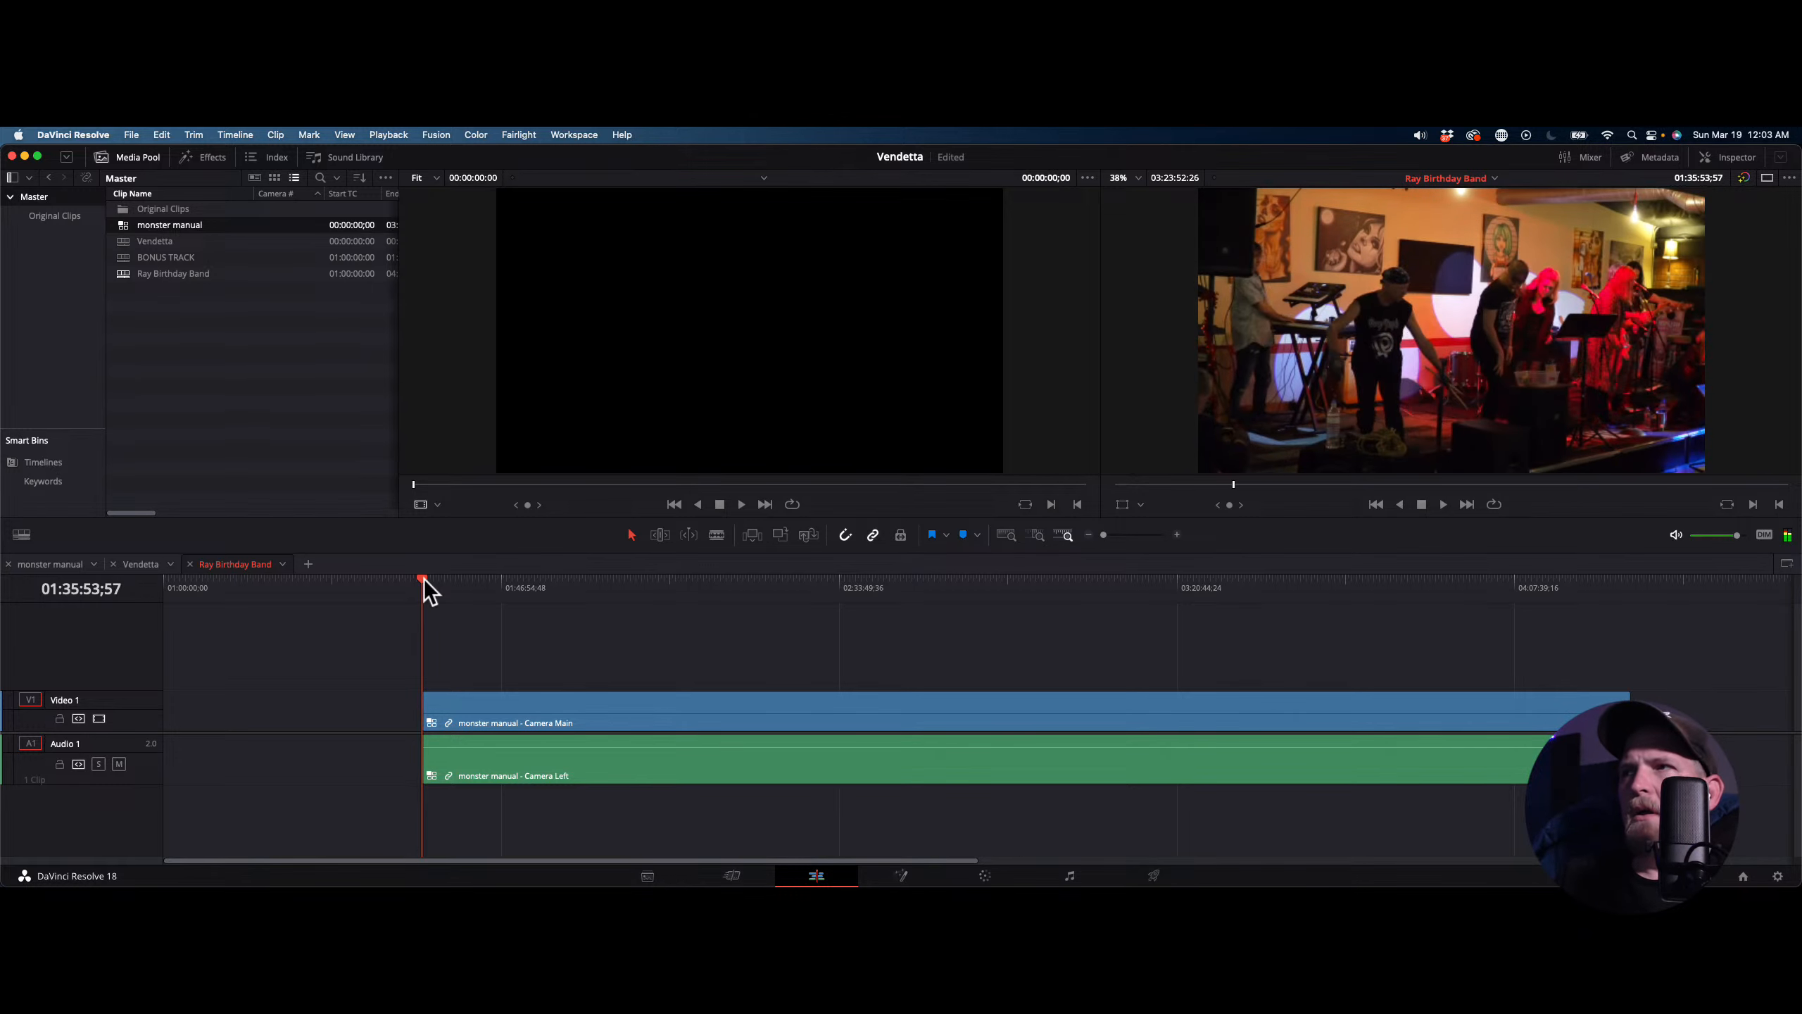
key("Left")
key("Left")
key("Left")
key("Left")
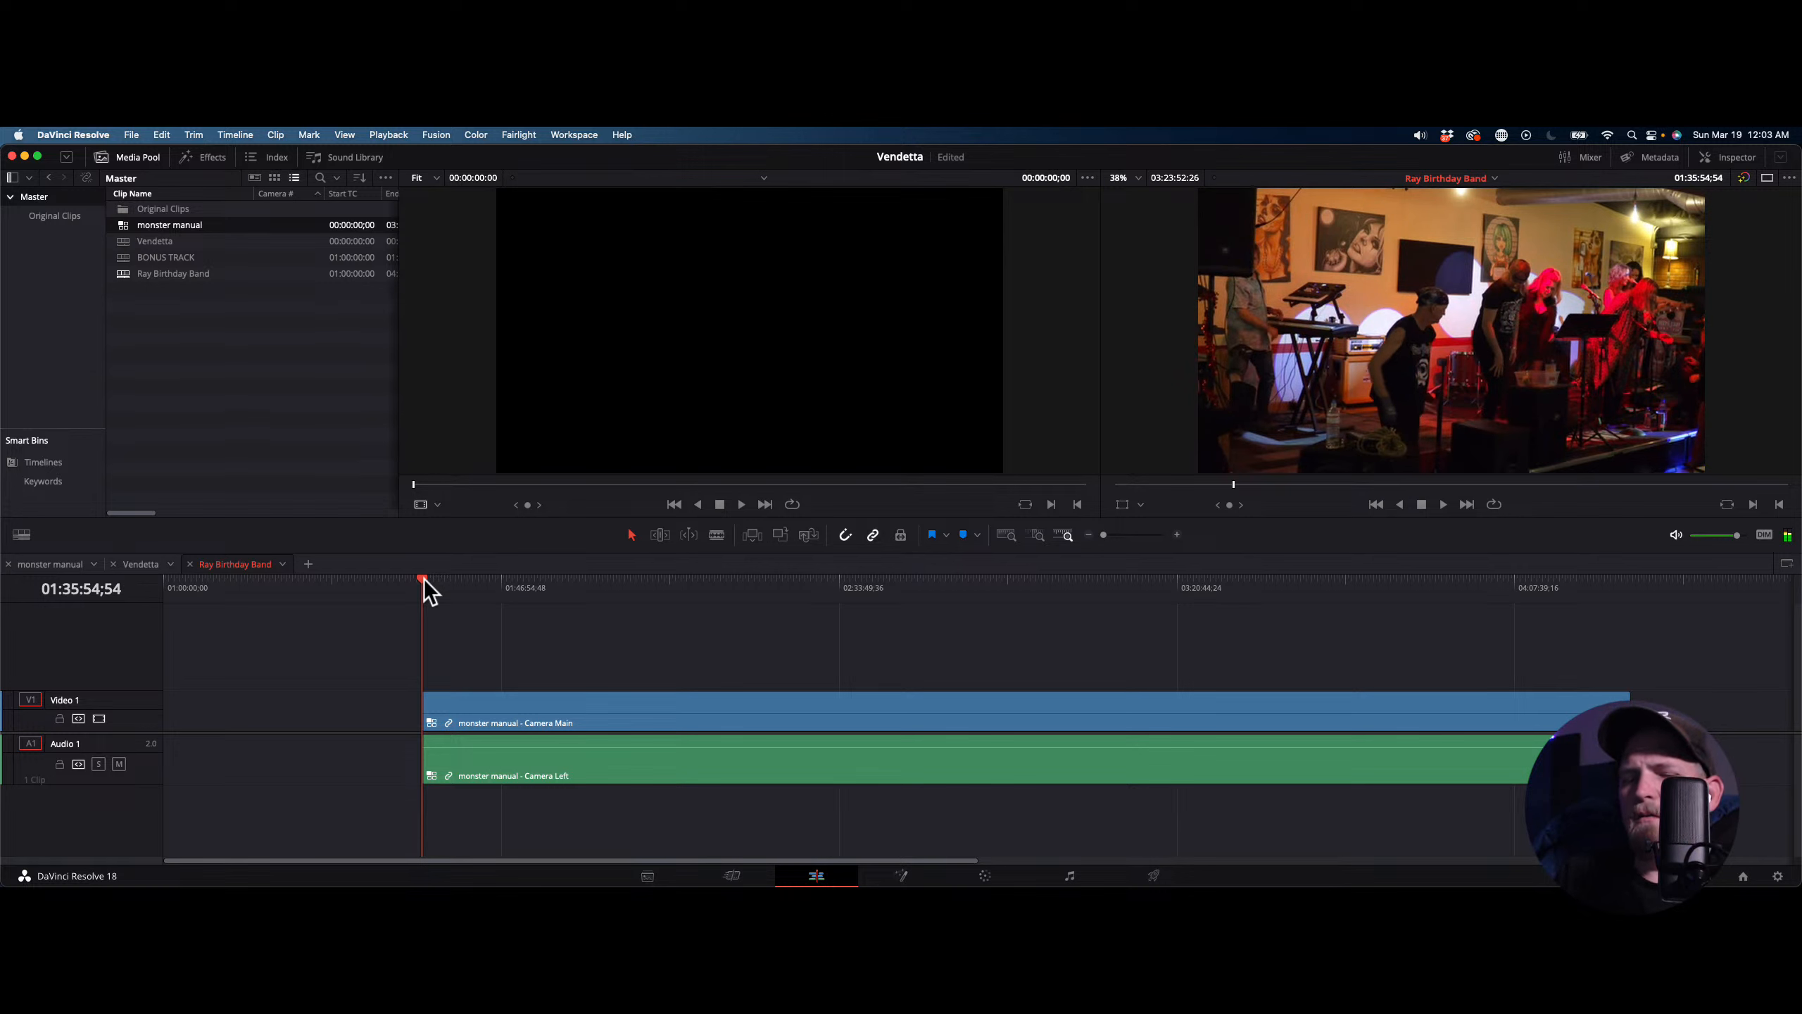
key("Right")
key("Right")
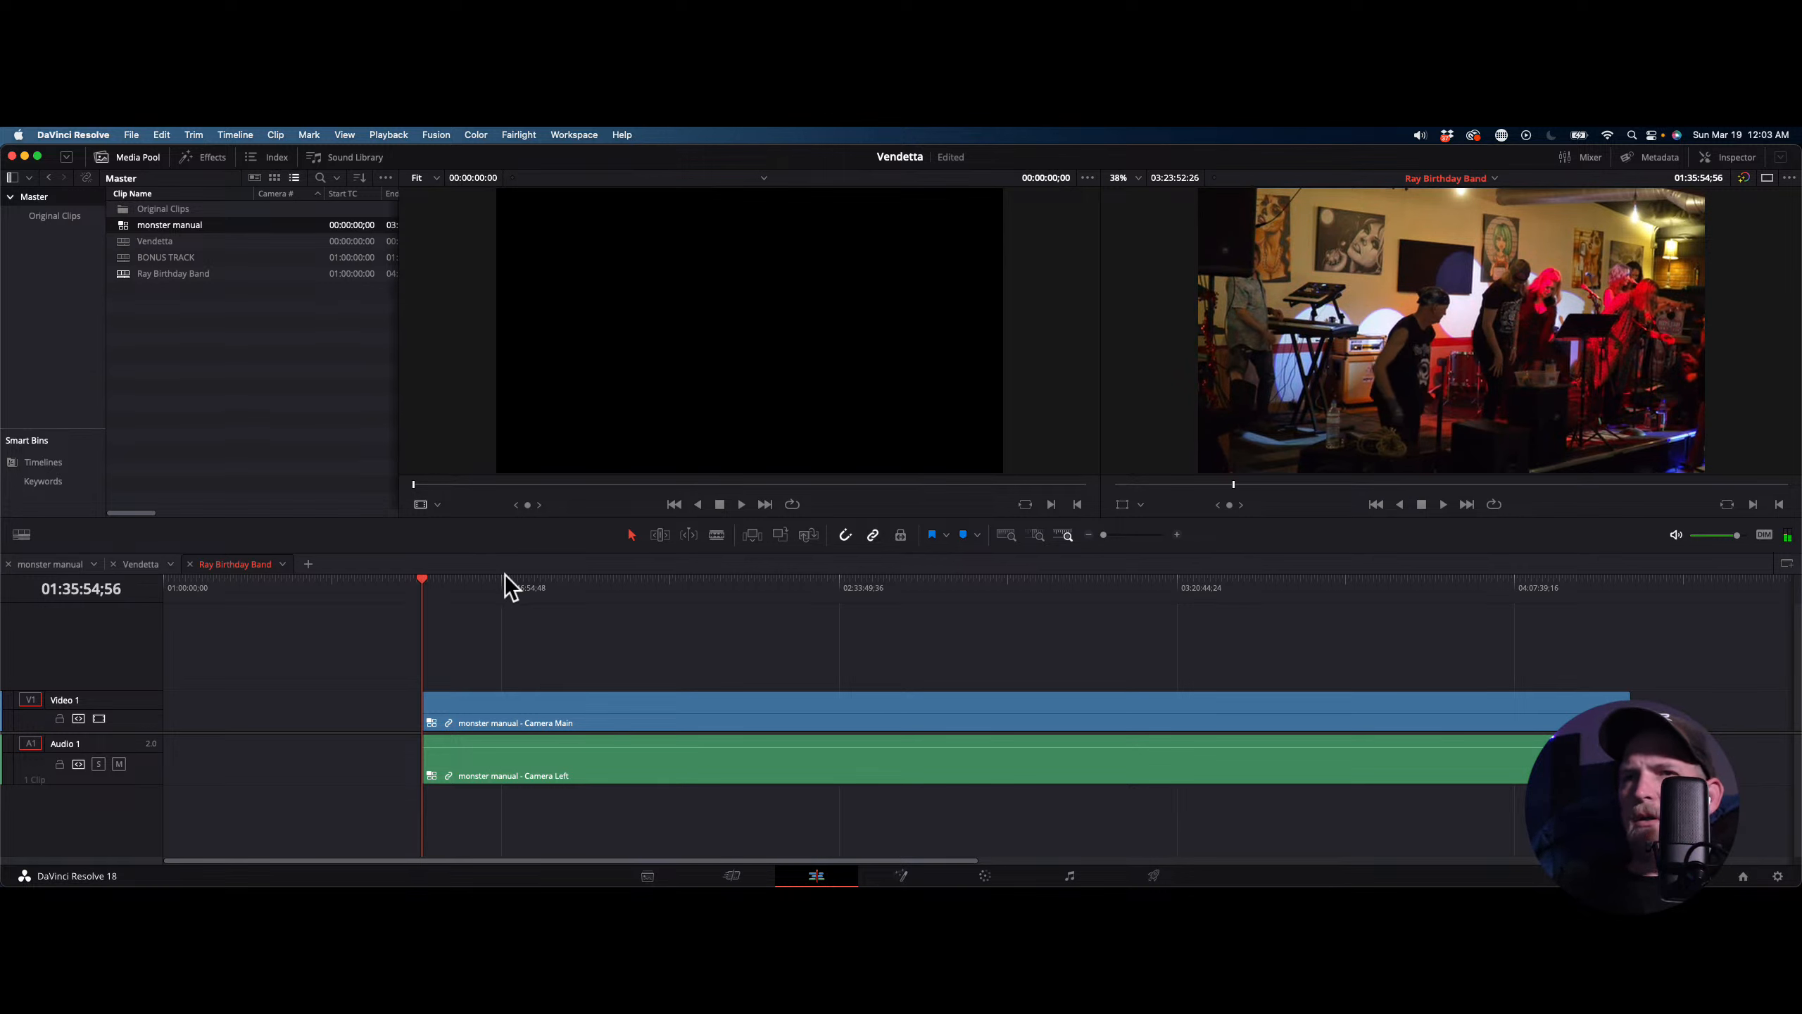
Move the trimmed multicam clip's video and audio to the start of the timeline and play it from 01:00:00;00
left_click_drag(544, 740, 286, 703)
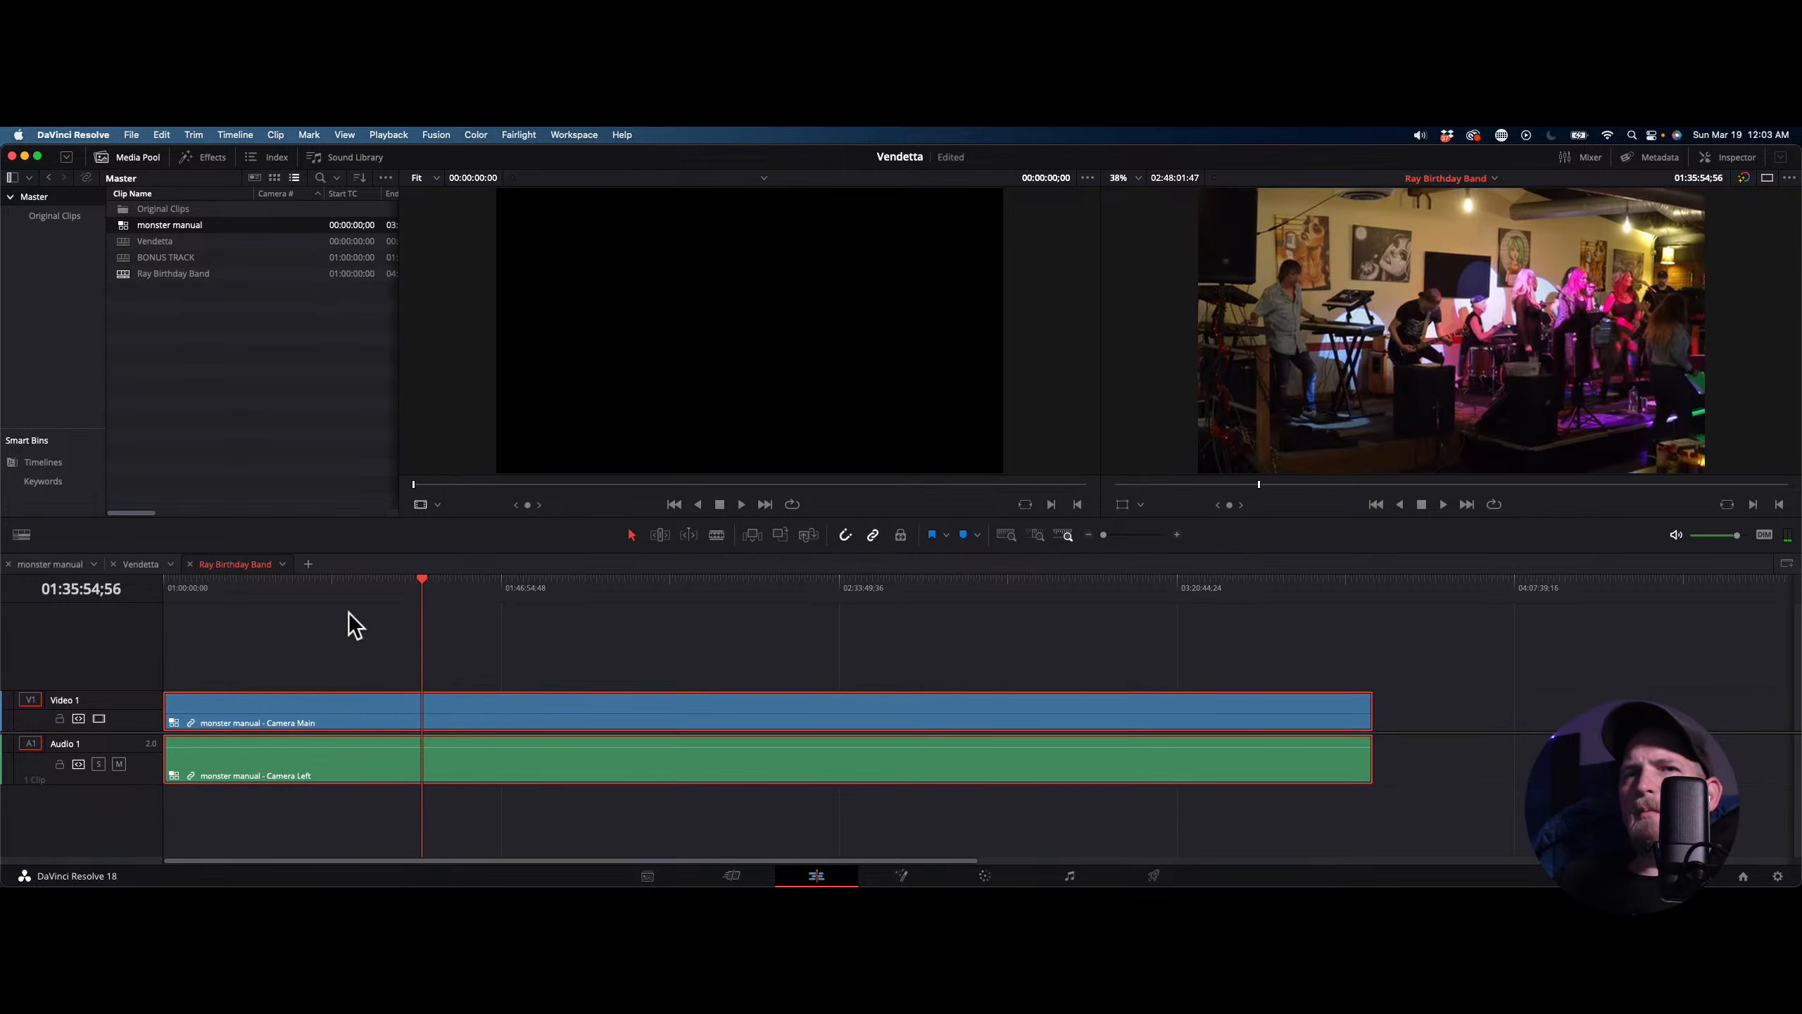
key("Home")
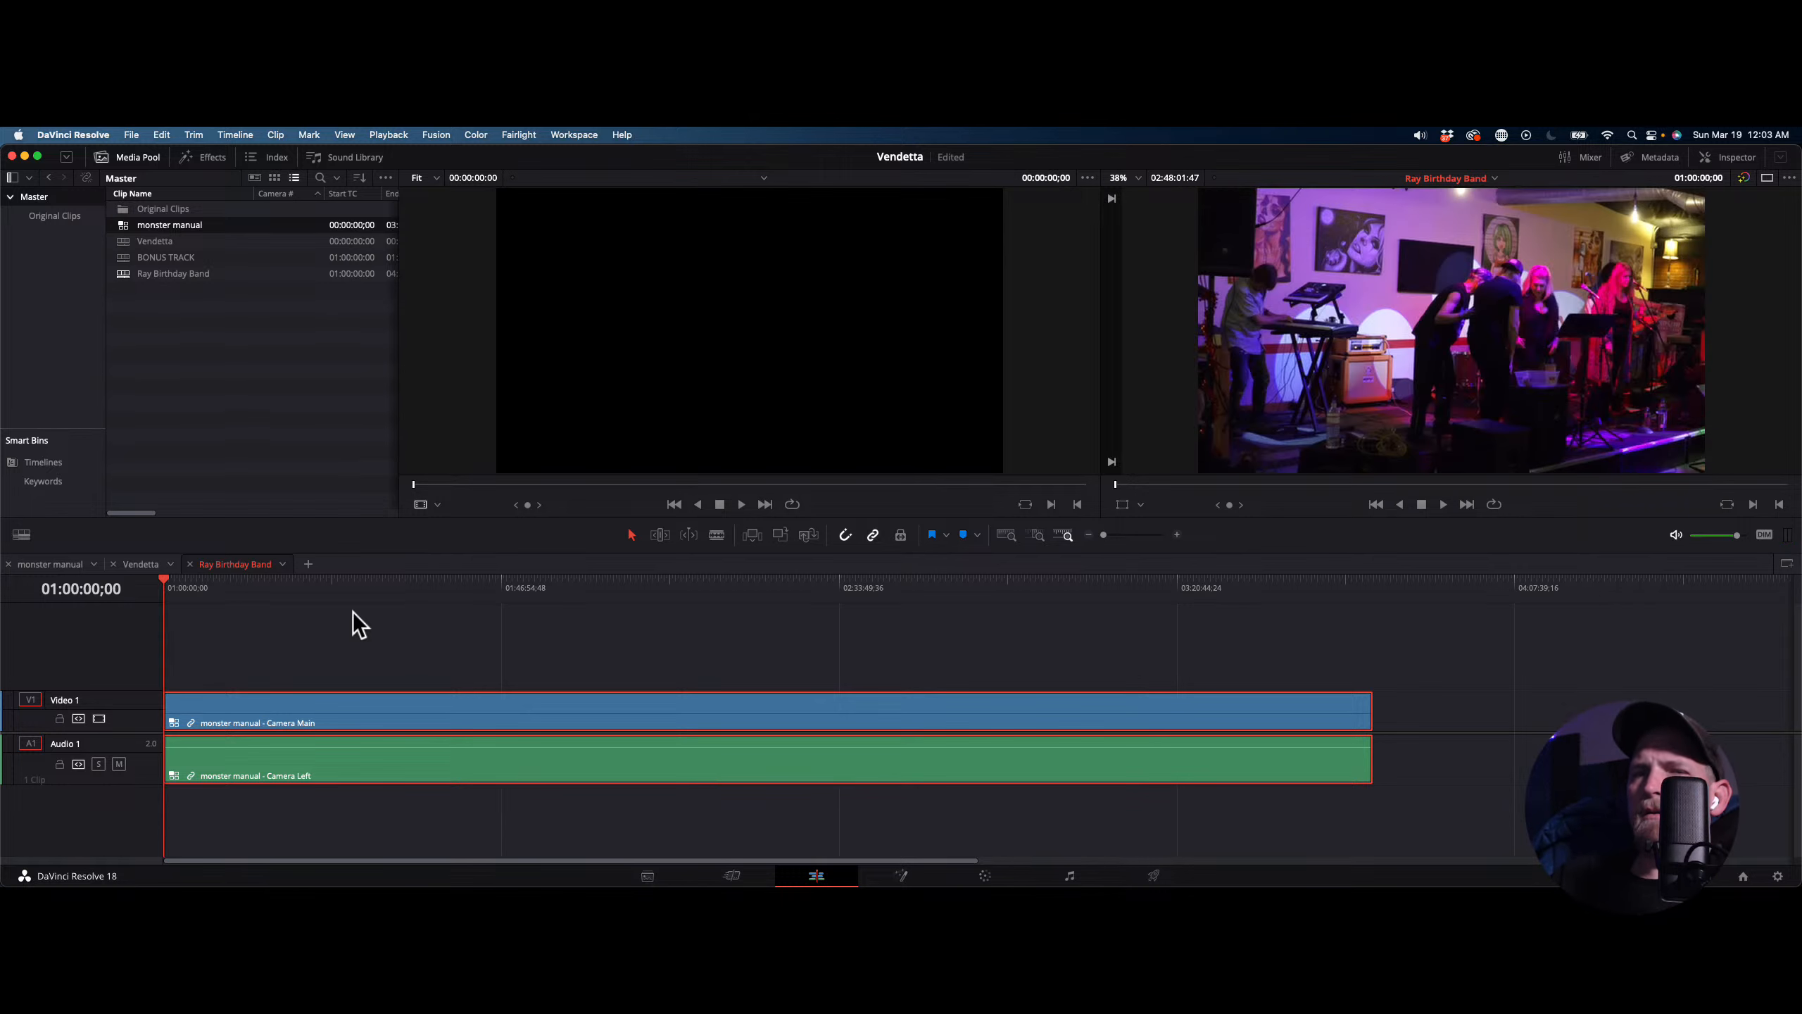
key("space")
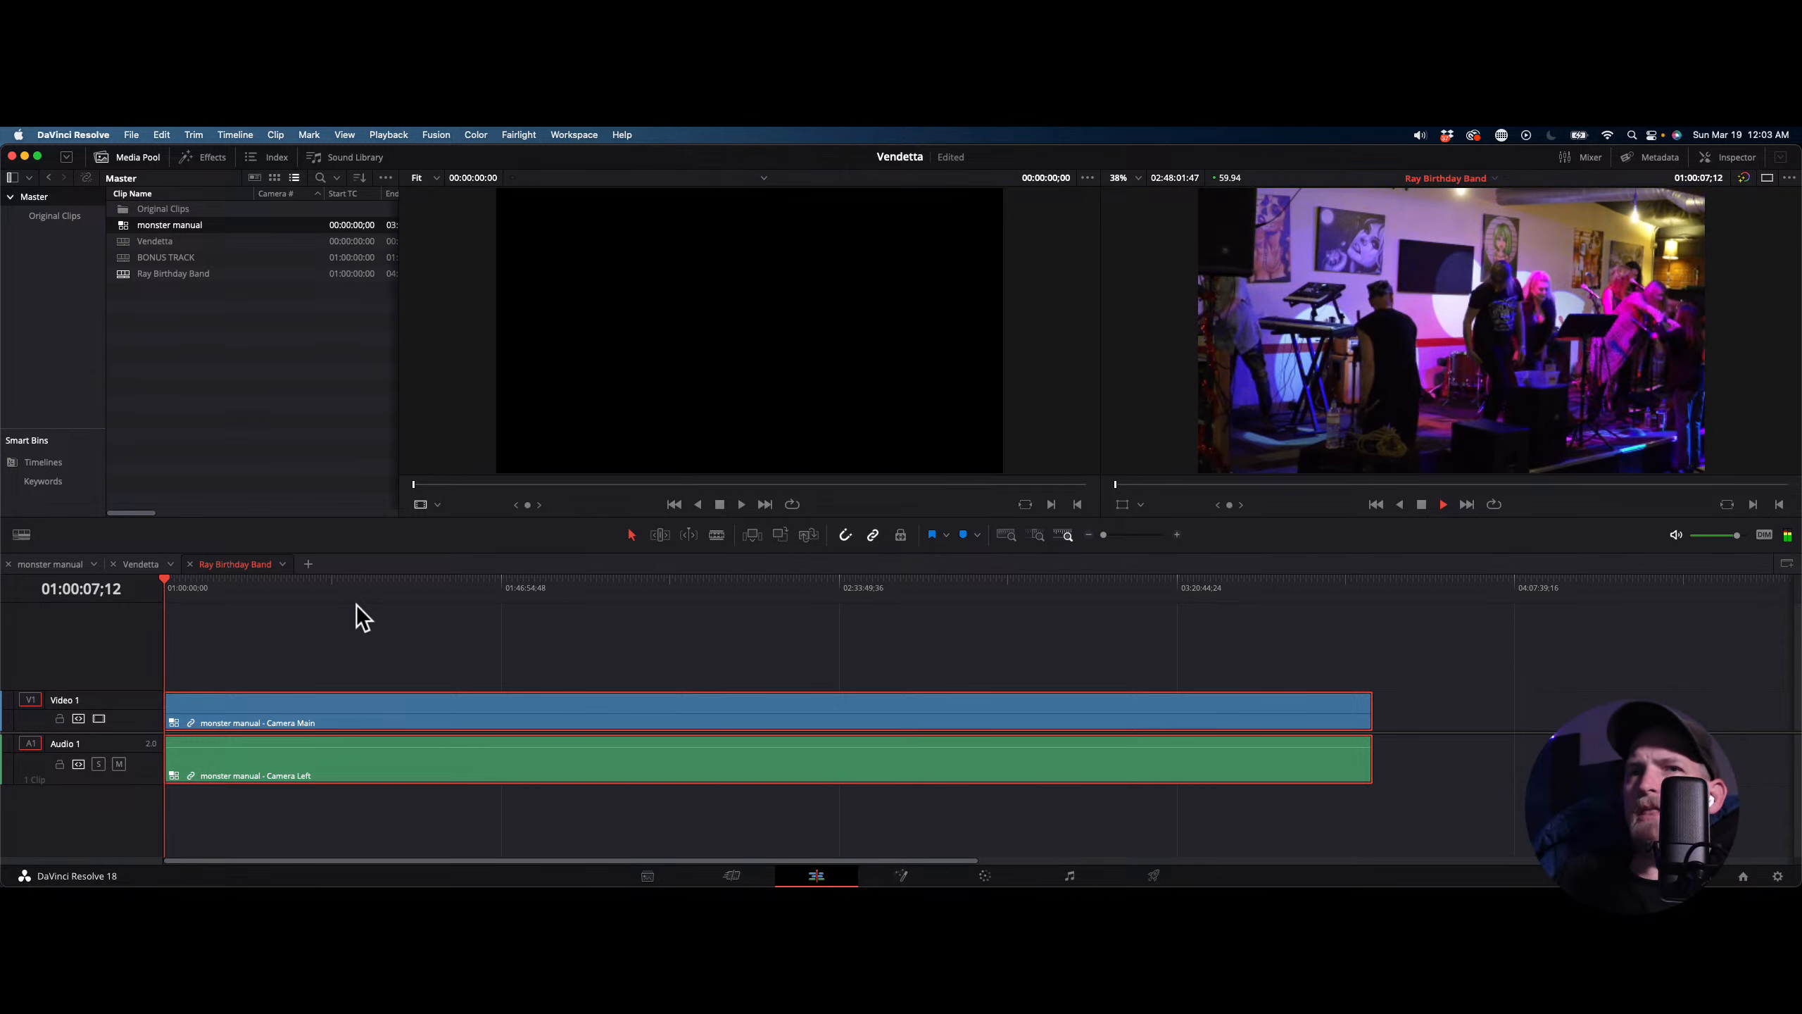
Show all camera angles in the source viewer's Multicam mode and stop playback at about 01:00:14
left_click(437, 505)
left_click(454, 582)
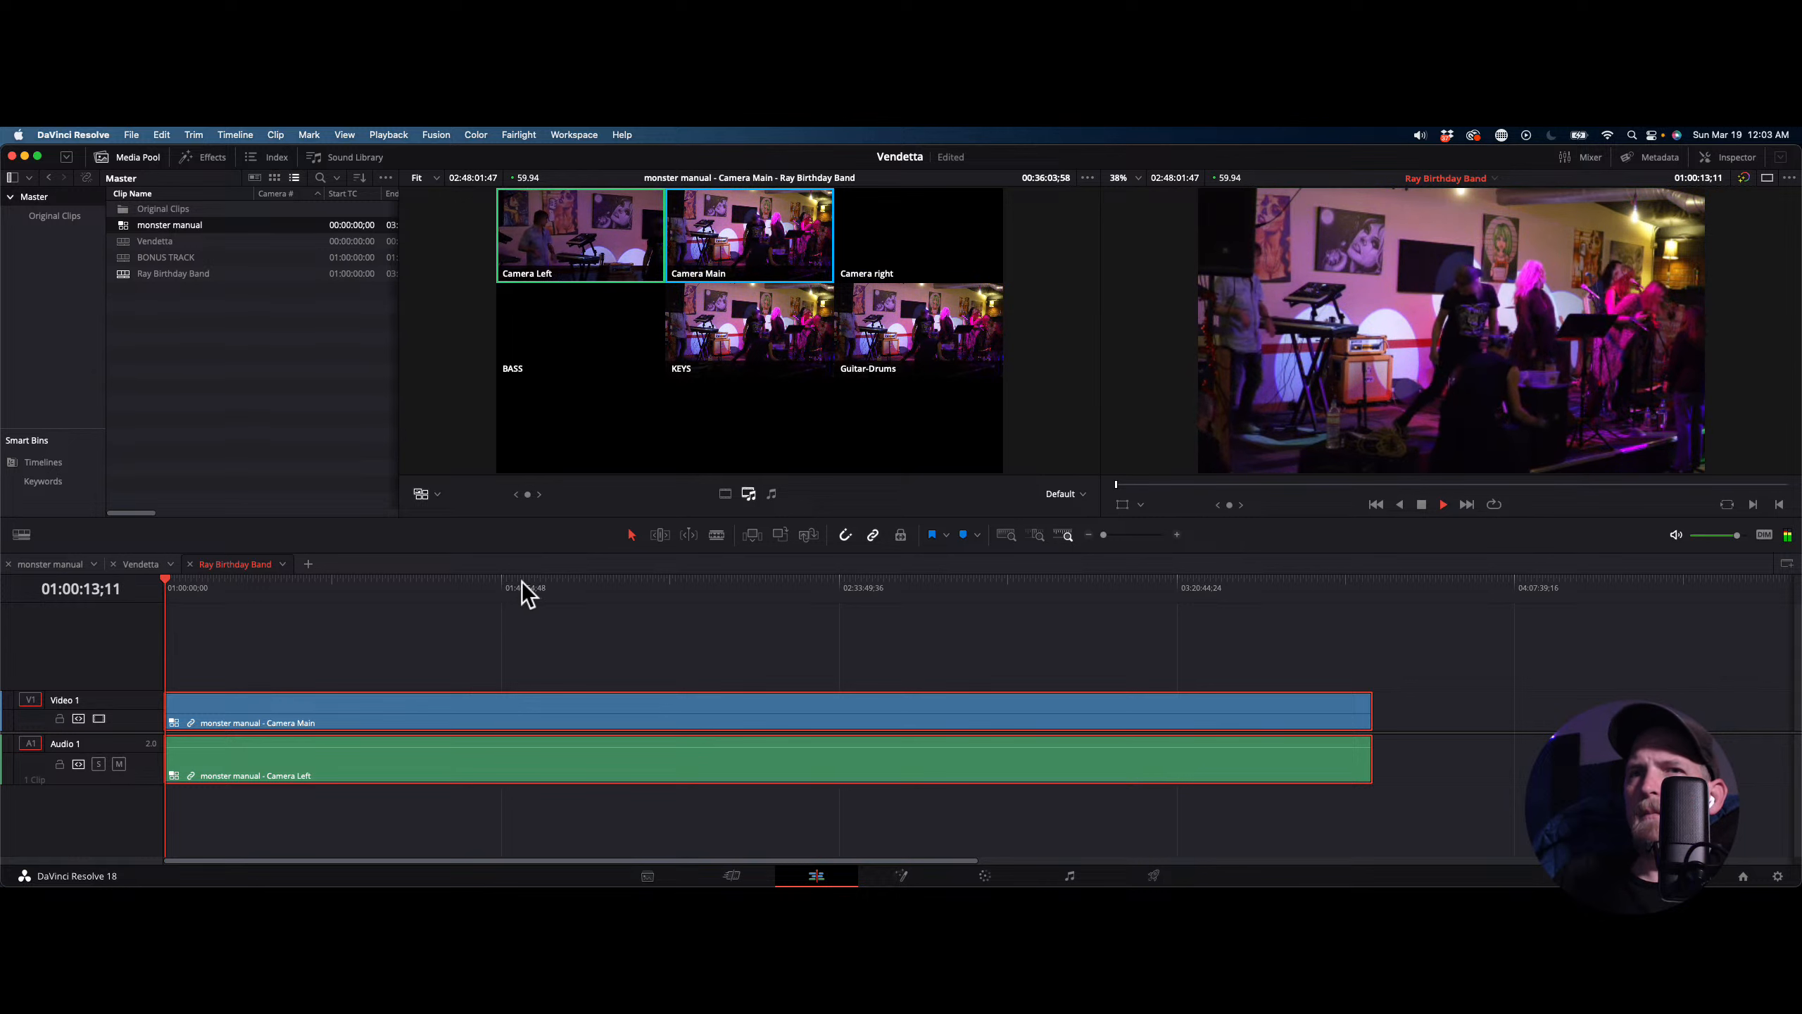
key("space")
key("super+equal")
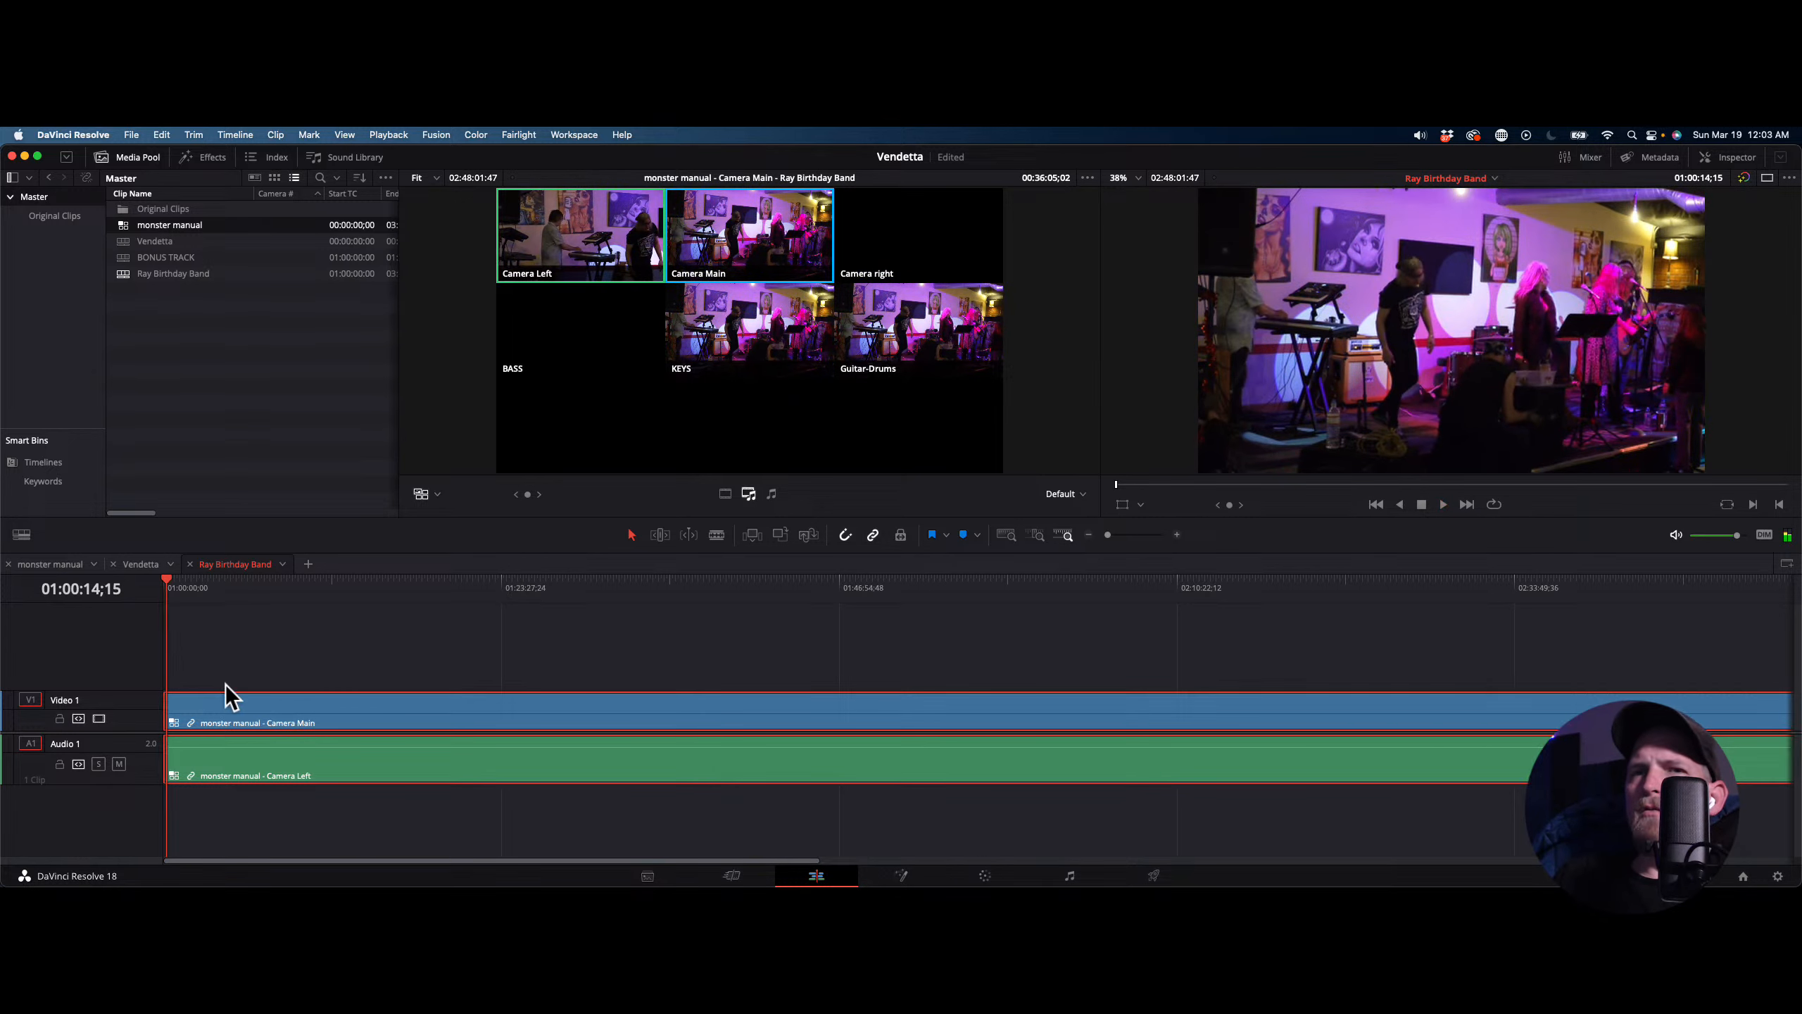
key("super+equal")
key("super+equal")
key("super+equal")
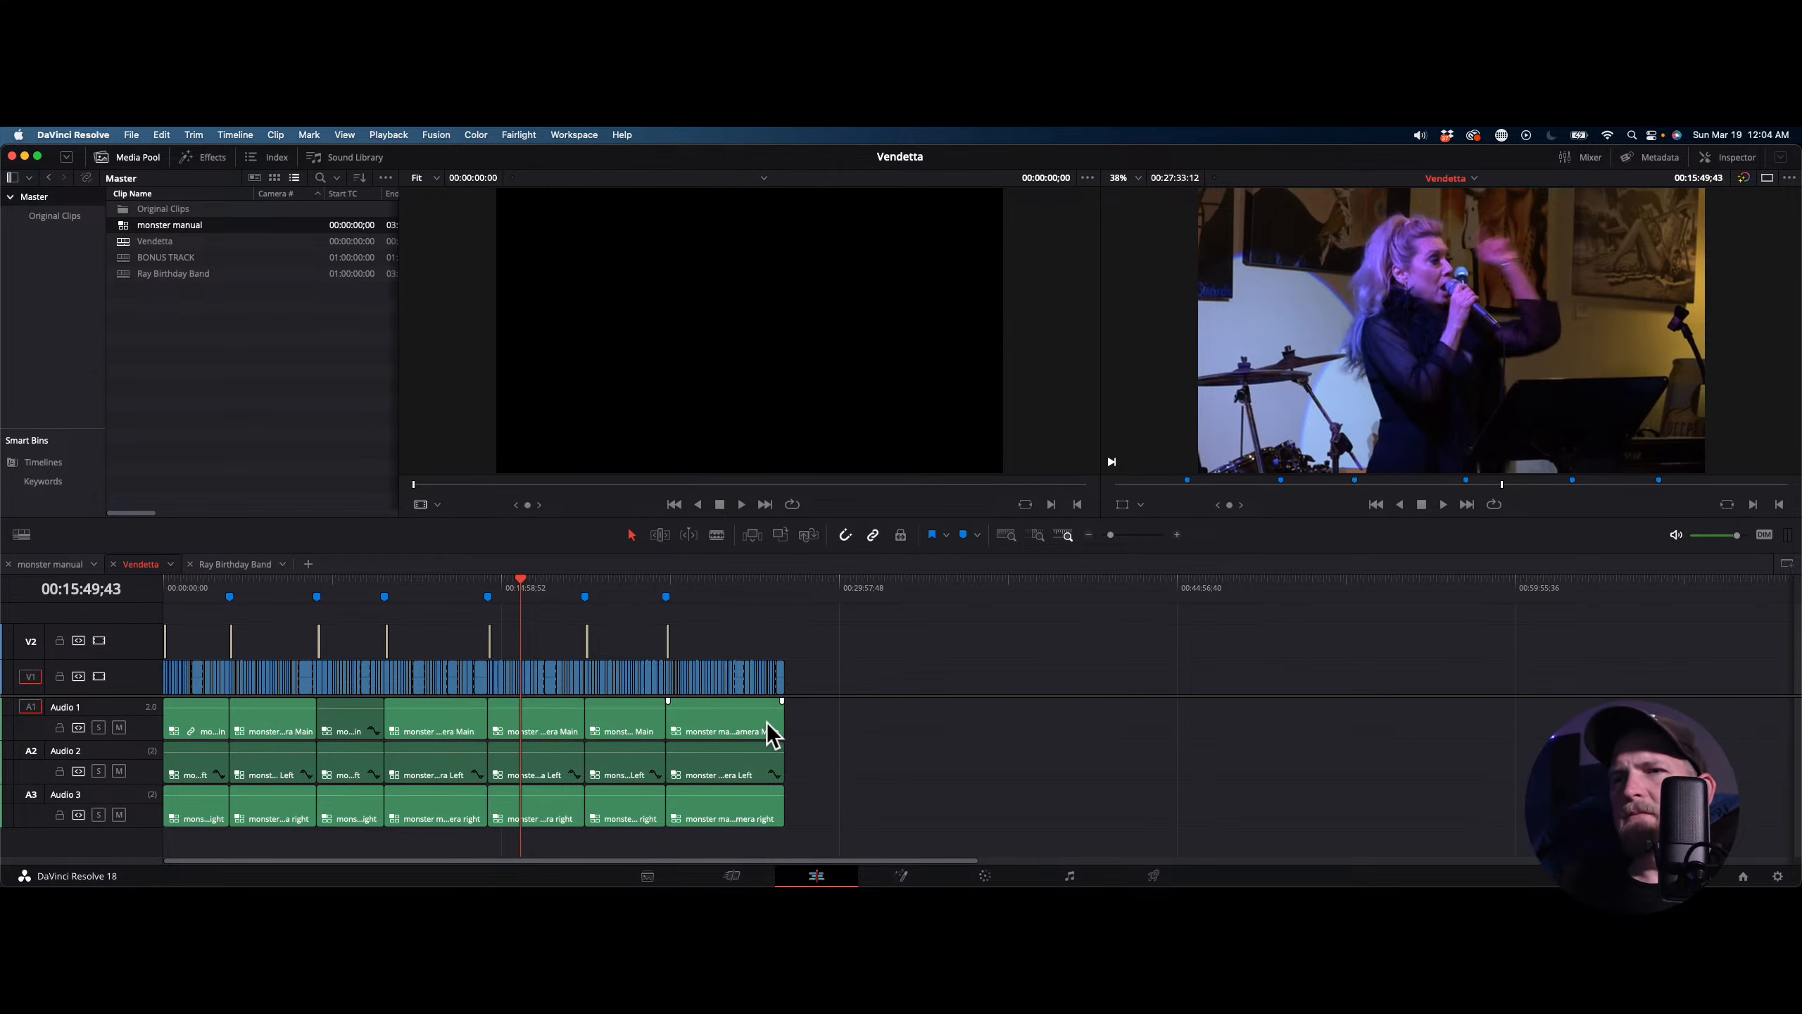
Examine the Vendetta timeline's three camera audio tracks on the Fairlight page at several points in the set
left_click(717, 734)
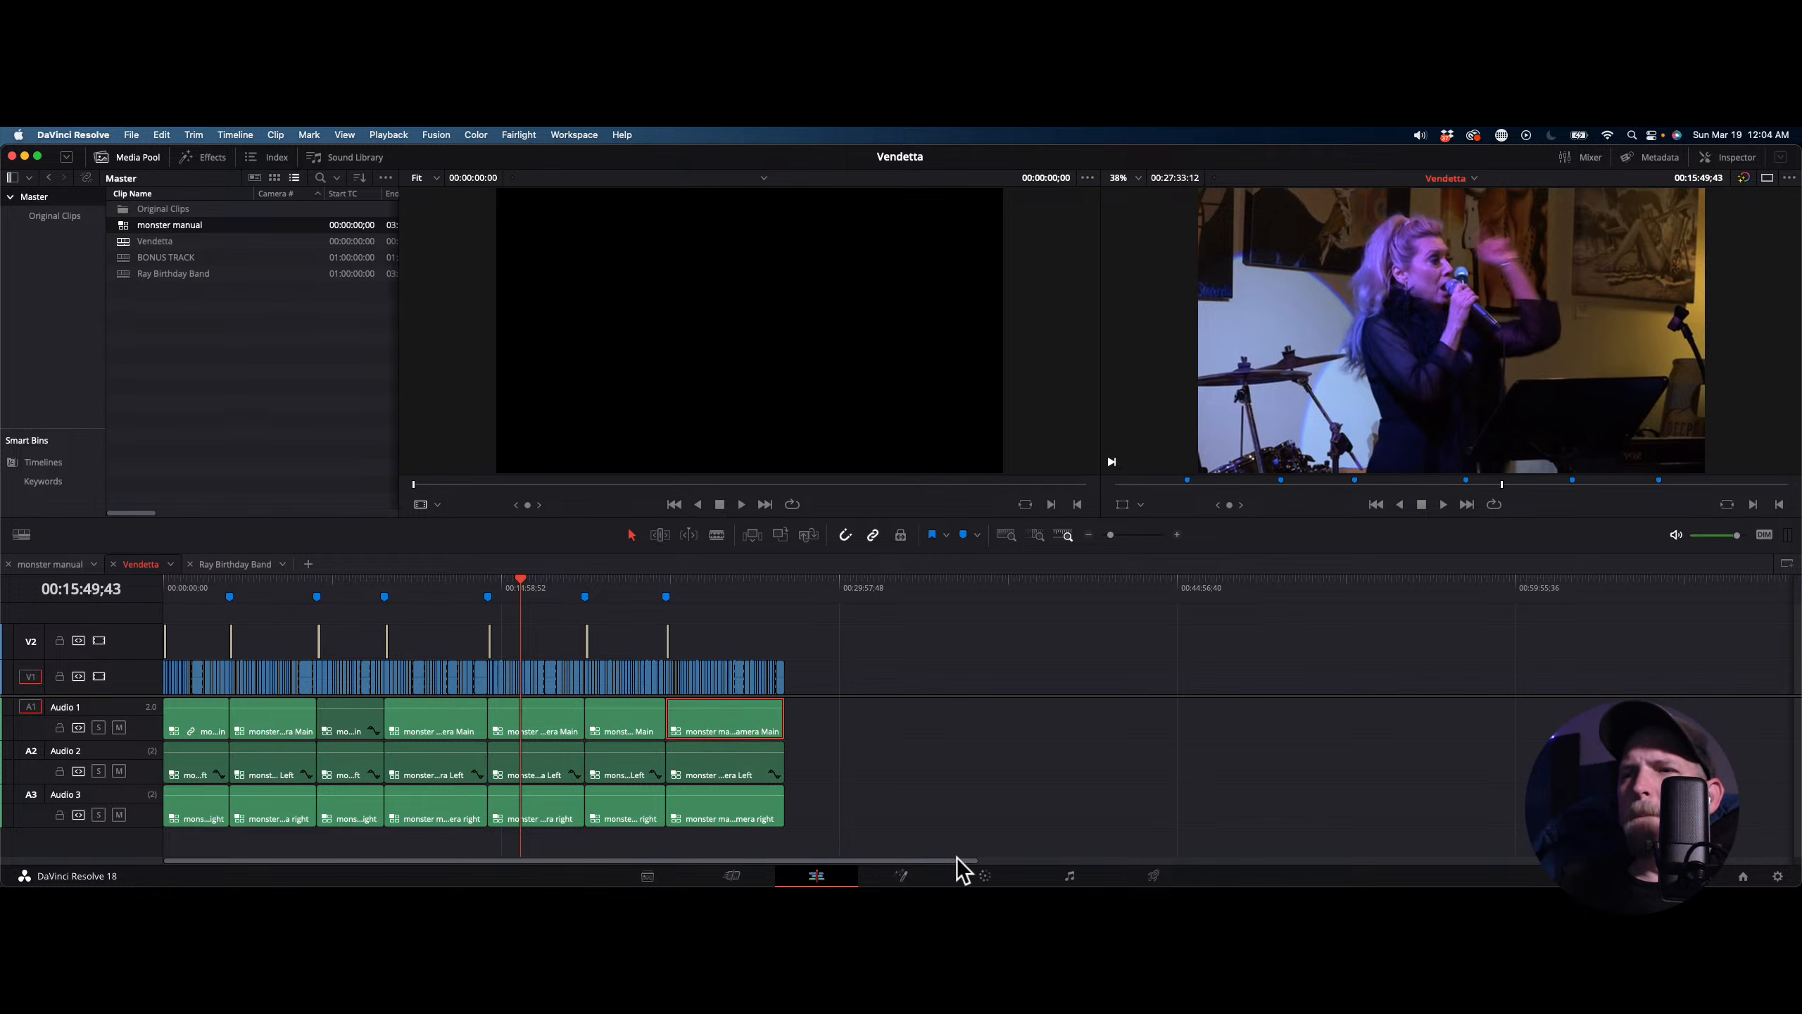
left_click(1071, 876)
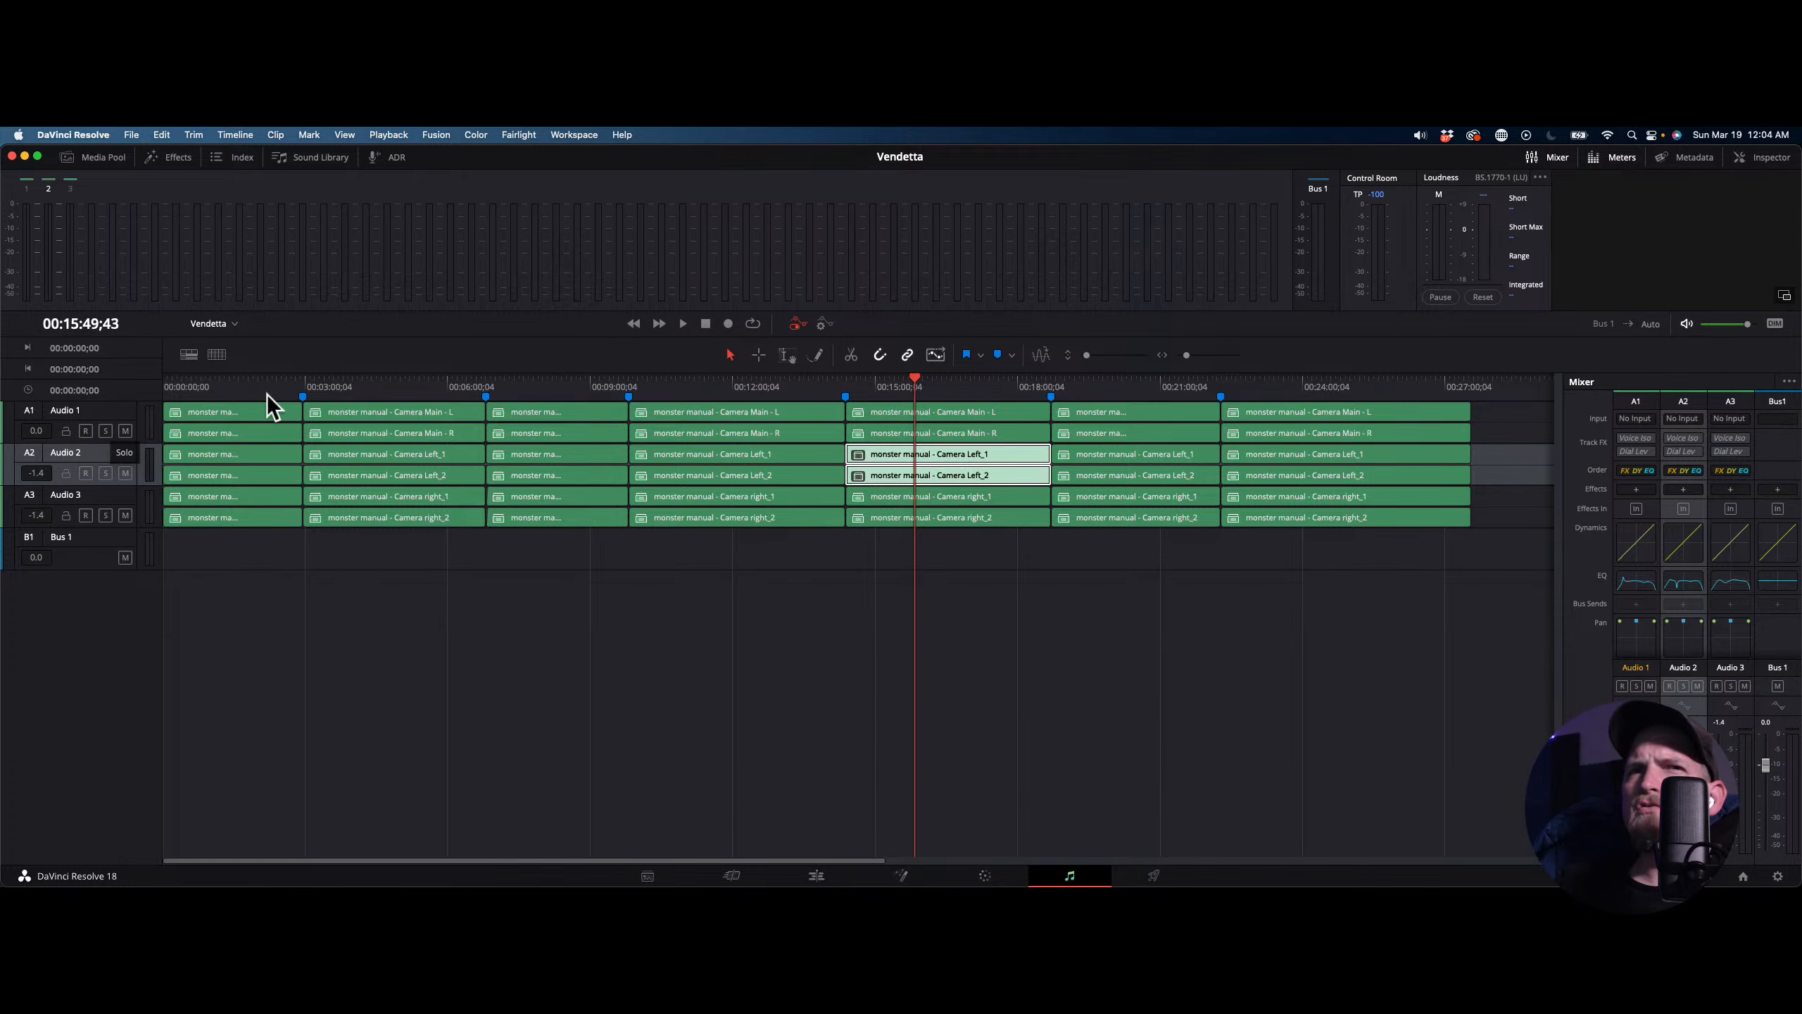
left_click(242, 389)
left_click(339, 382)
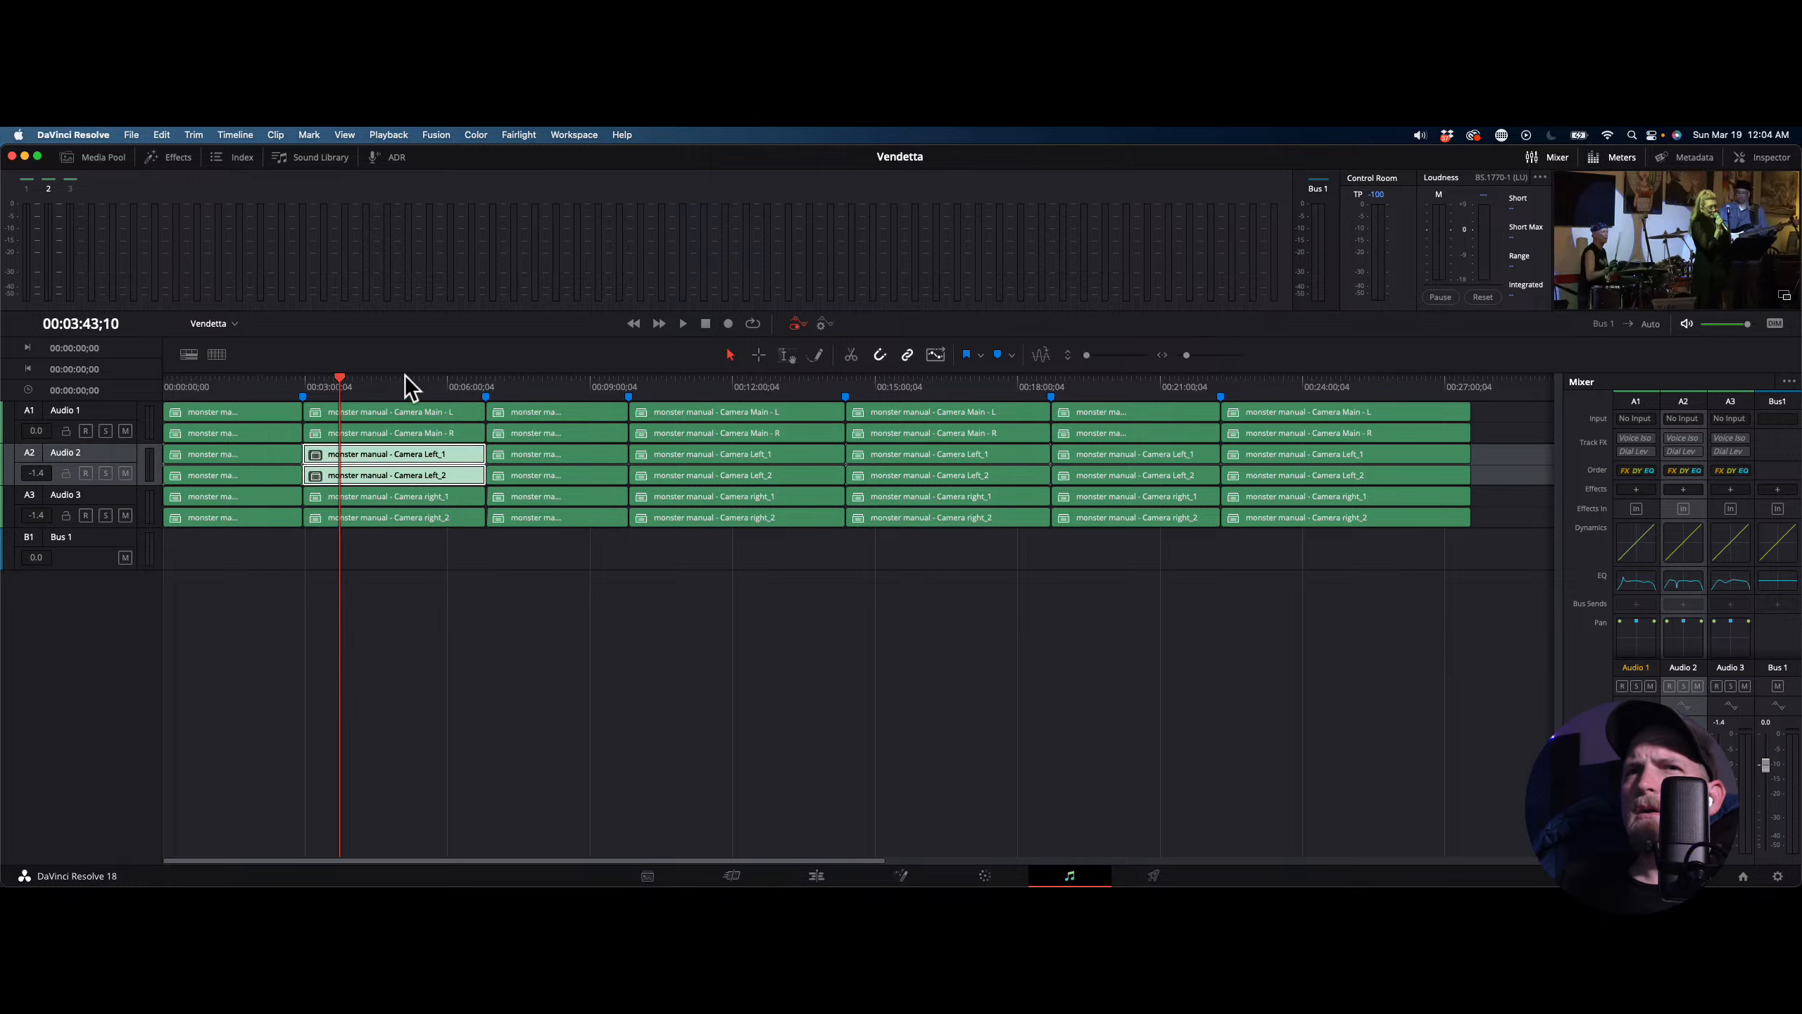
left_click(550, 382)
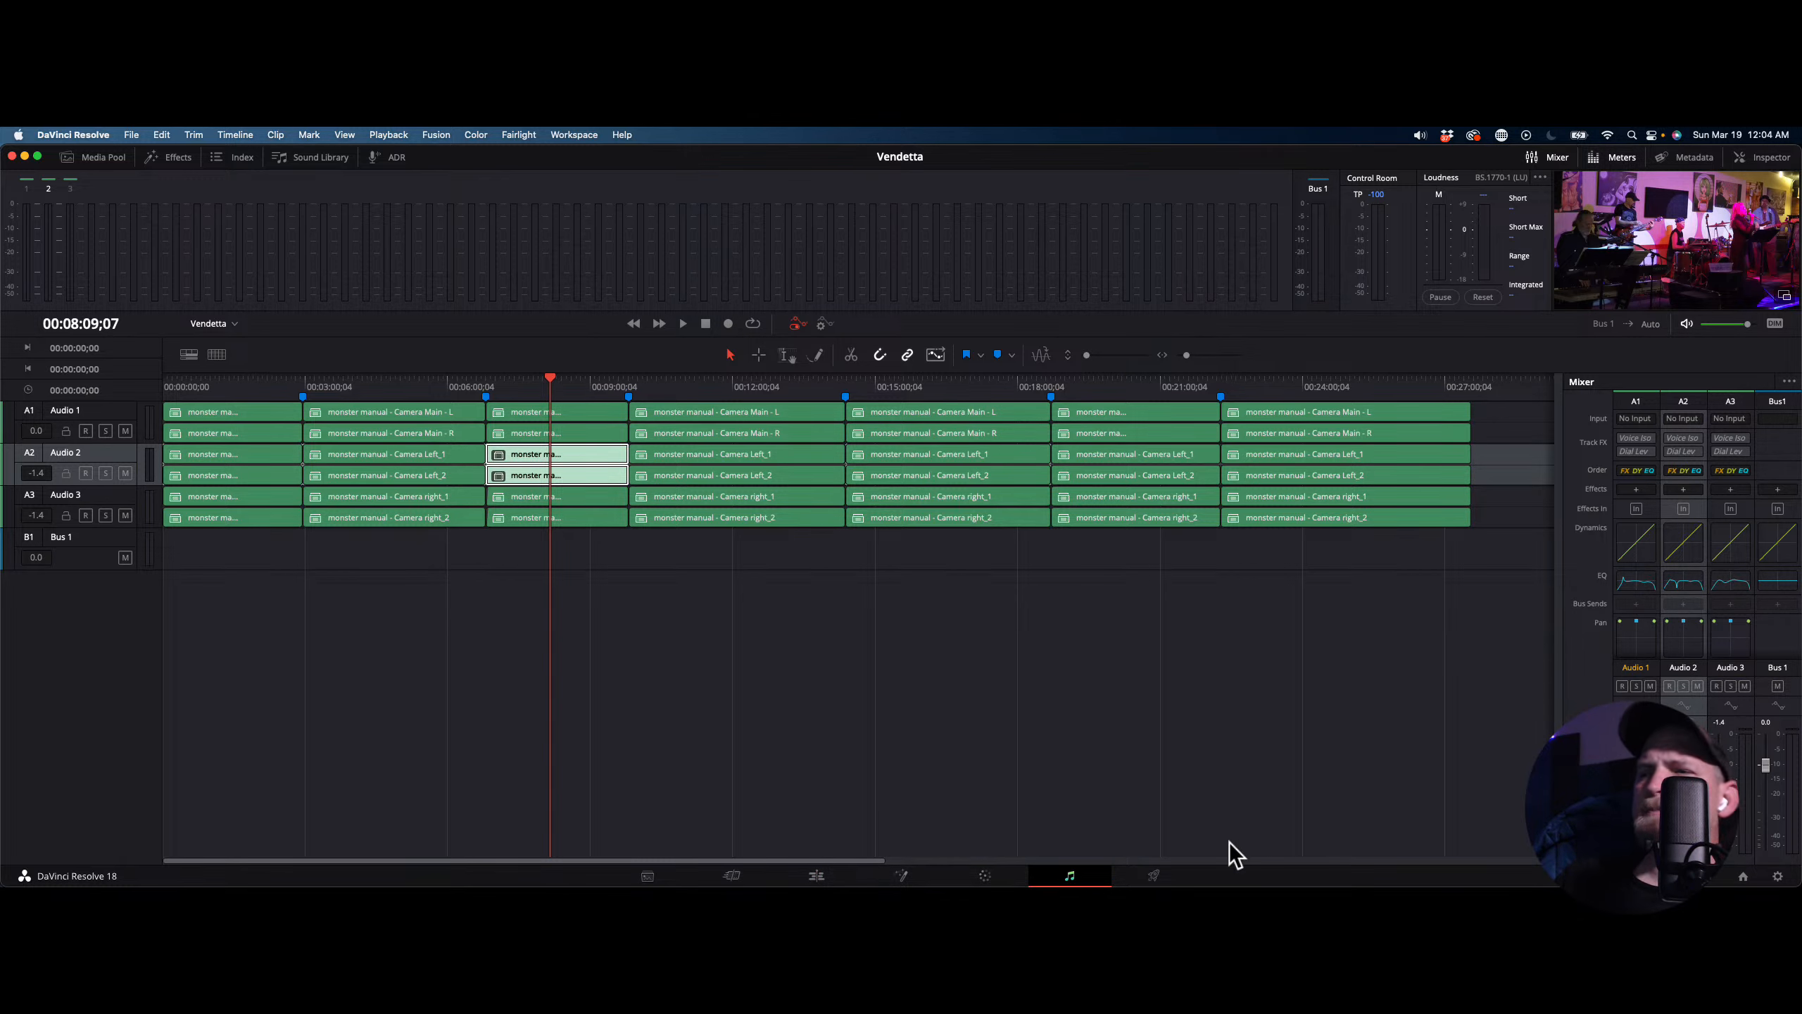
Solo the Audio 1 track of the Vendetta timeline on the Edit page and play from 00:08:09;07
left_click(823, 874)
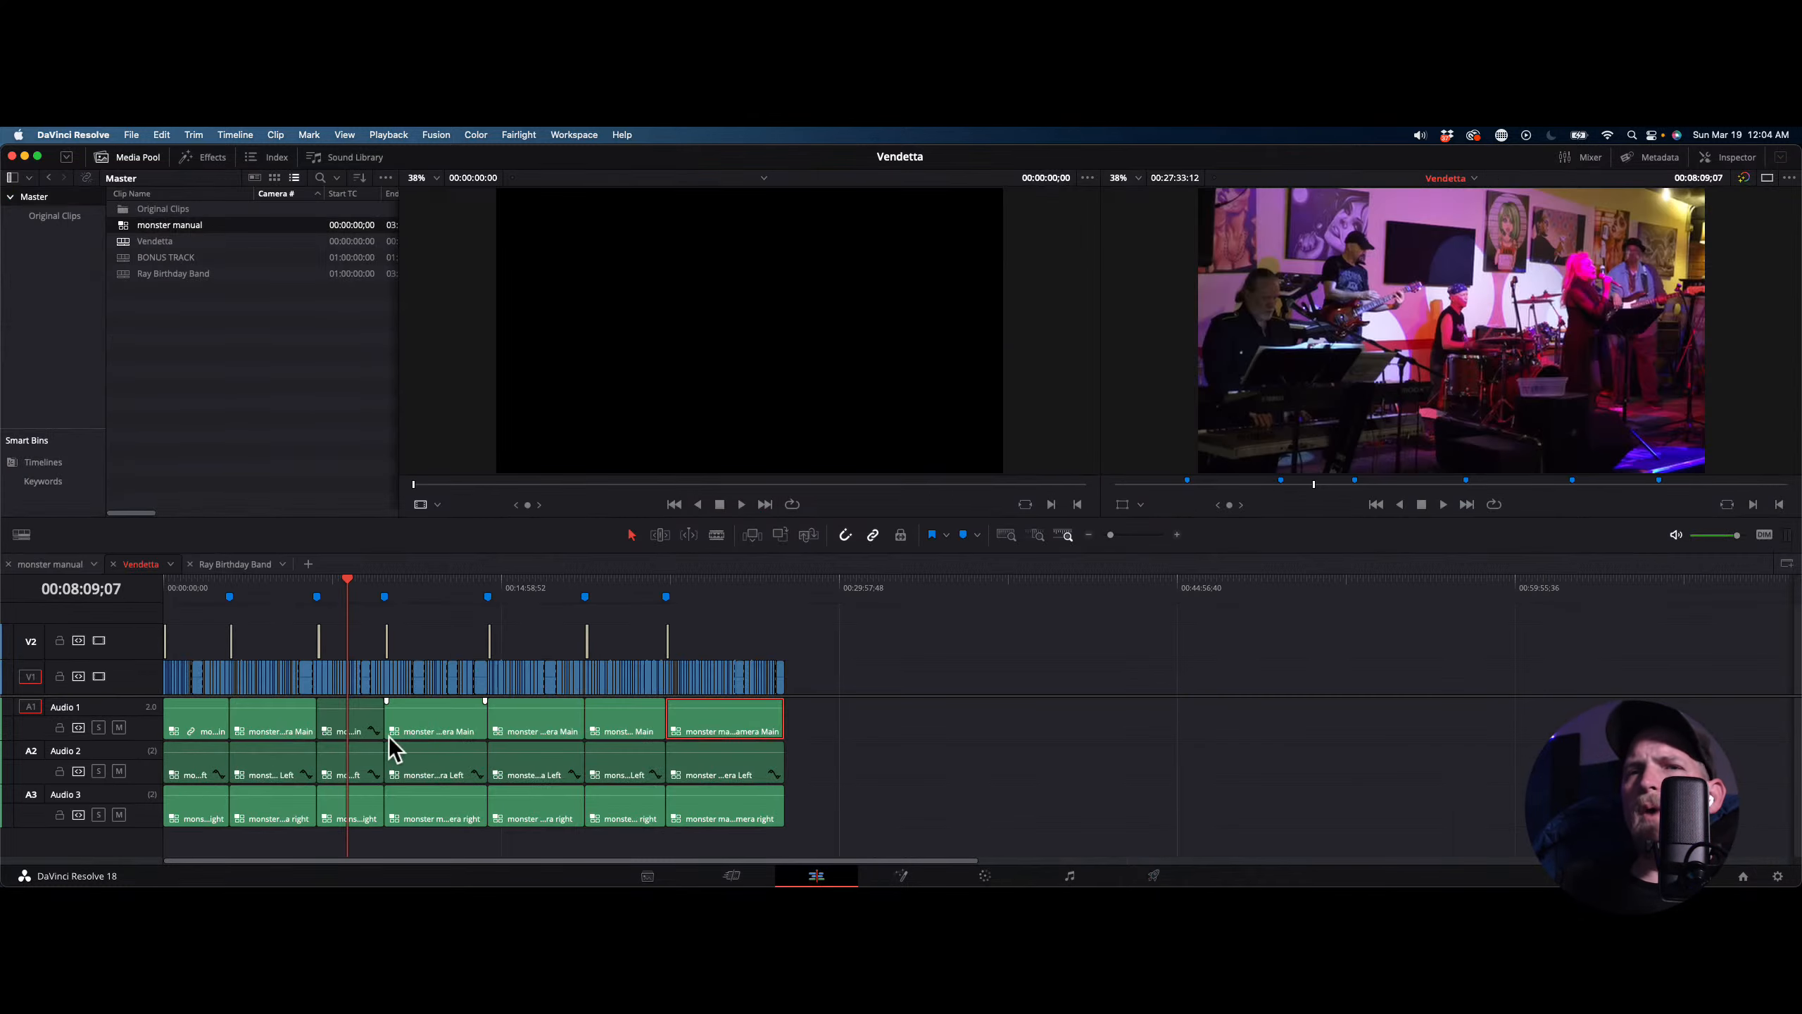
left_click(98, 727)
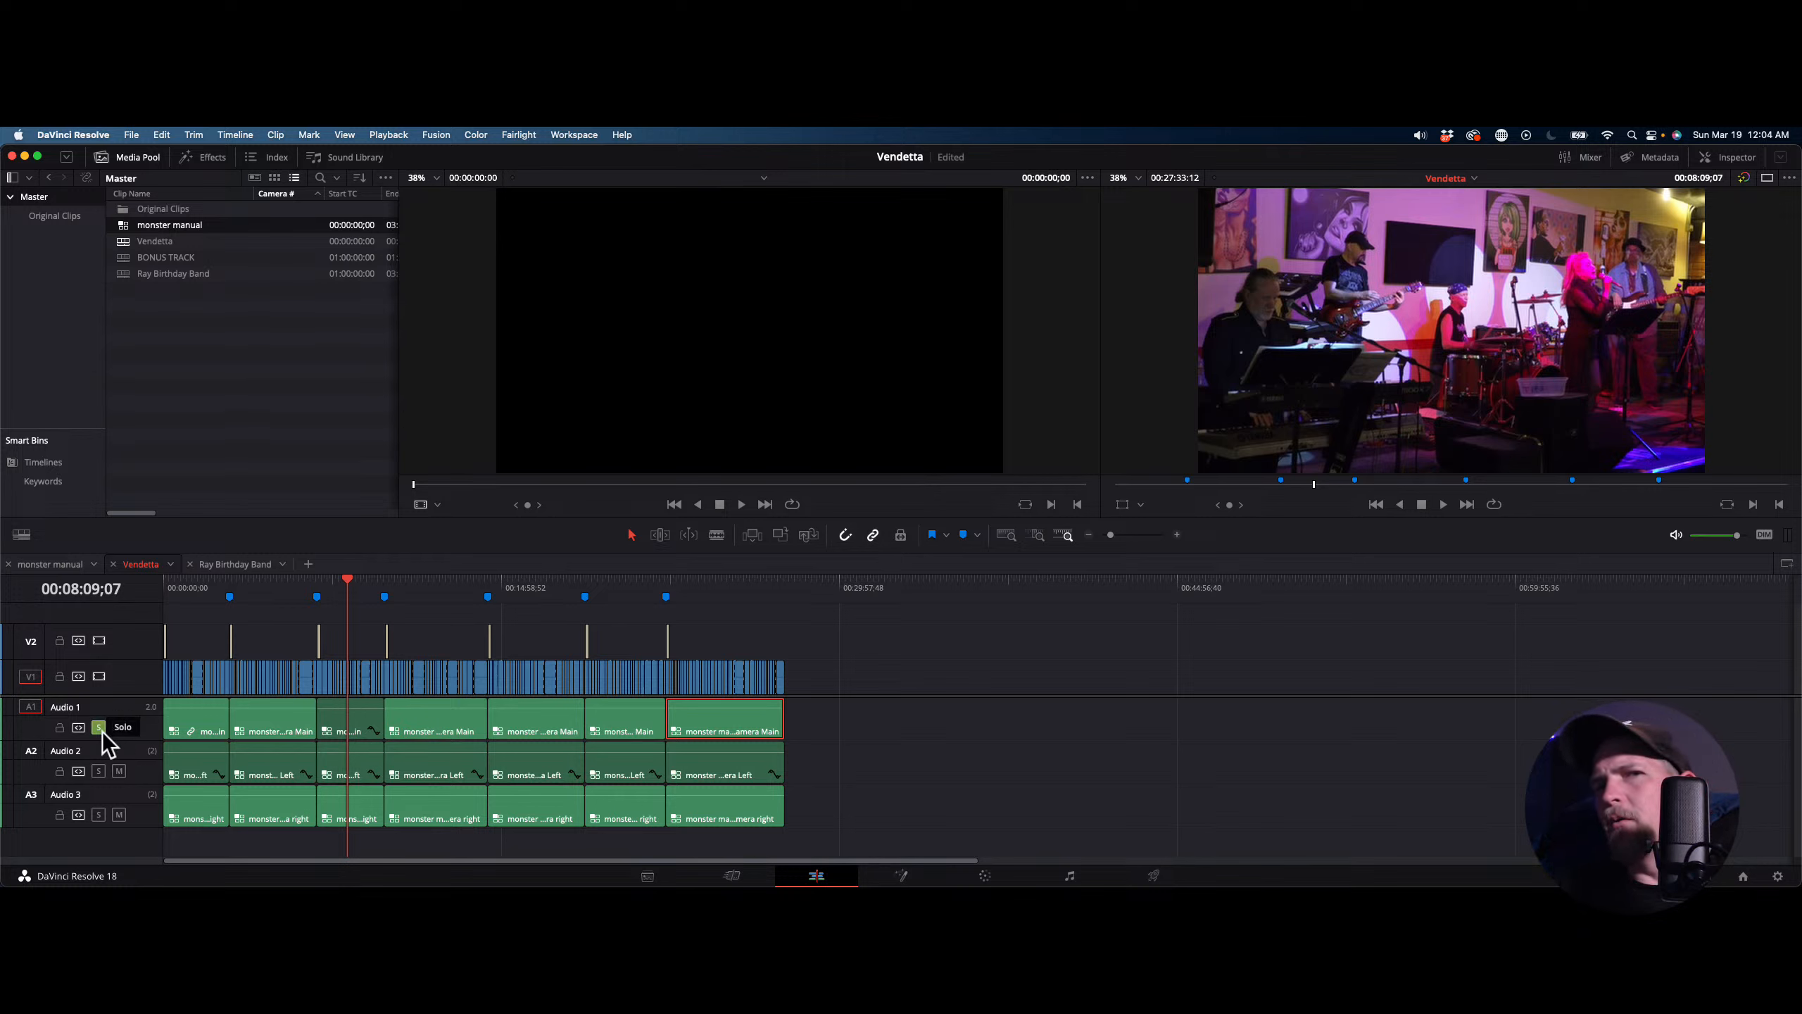
key("space")
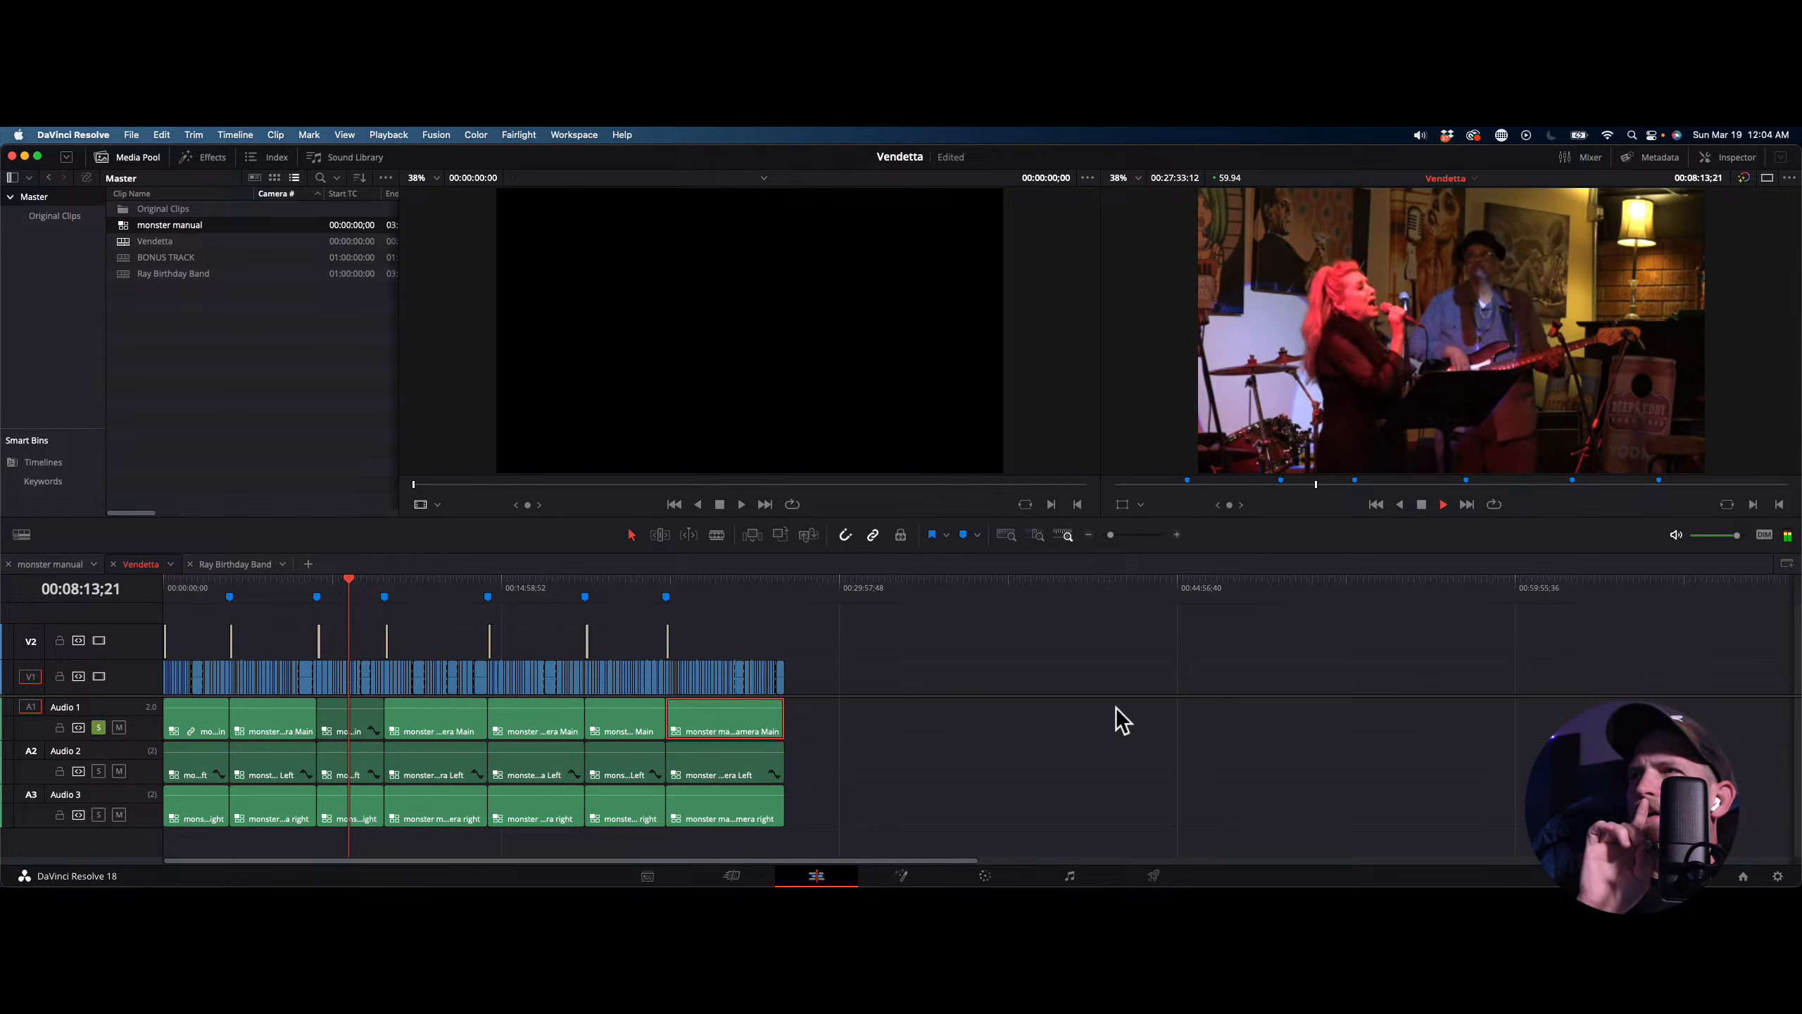
Lower the computer's sound volume slightly and listen to the soloed Audio 1 track from about 00:16:40
left_click(1650, 135)
left_click_drag(1721, 410, 1696, 412)
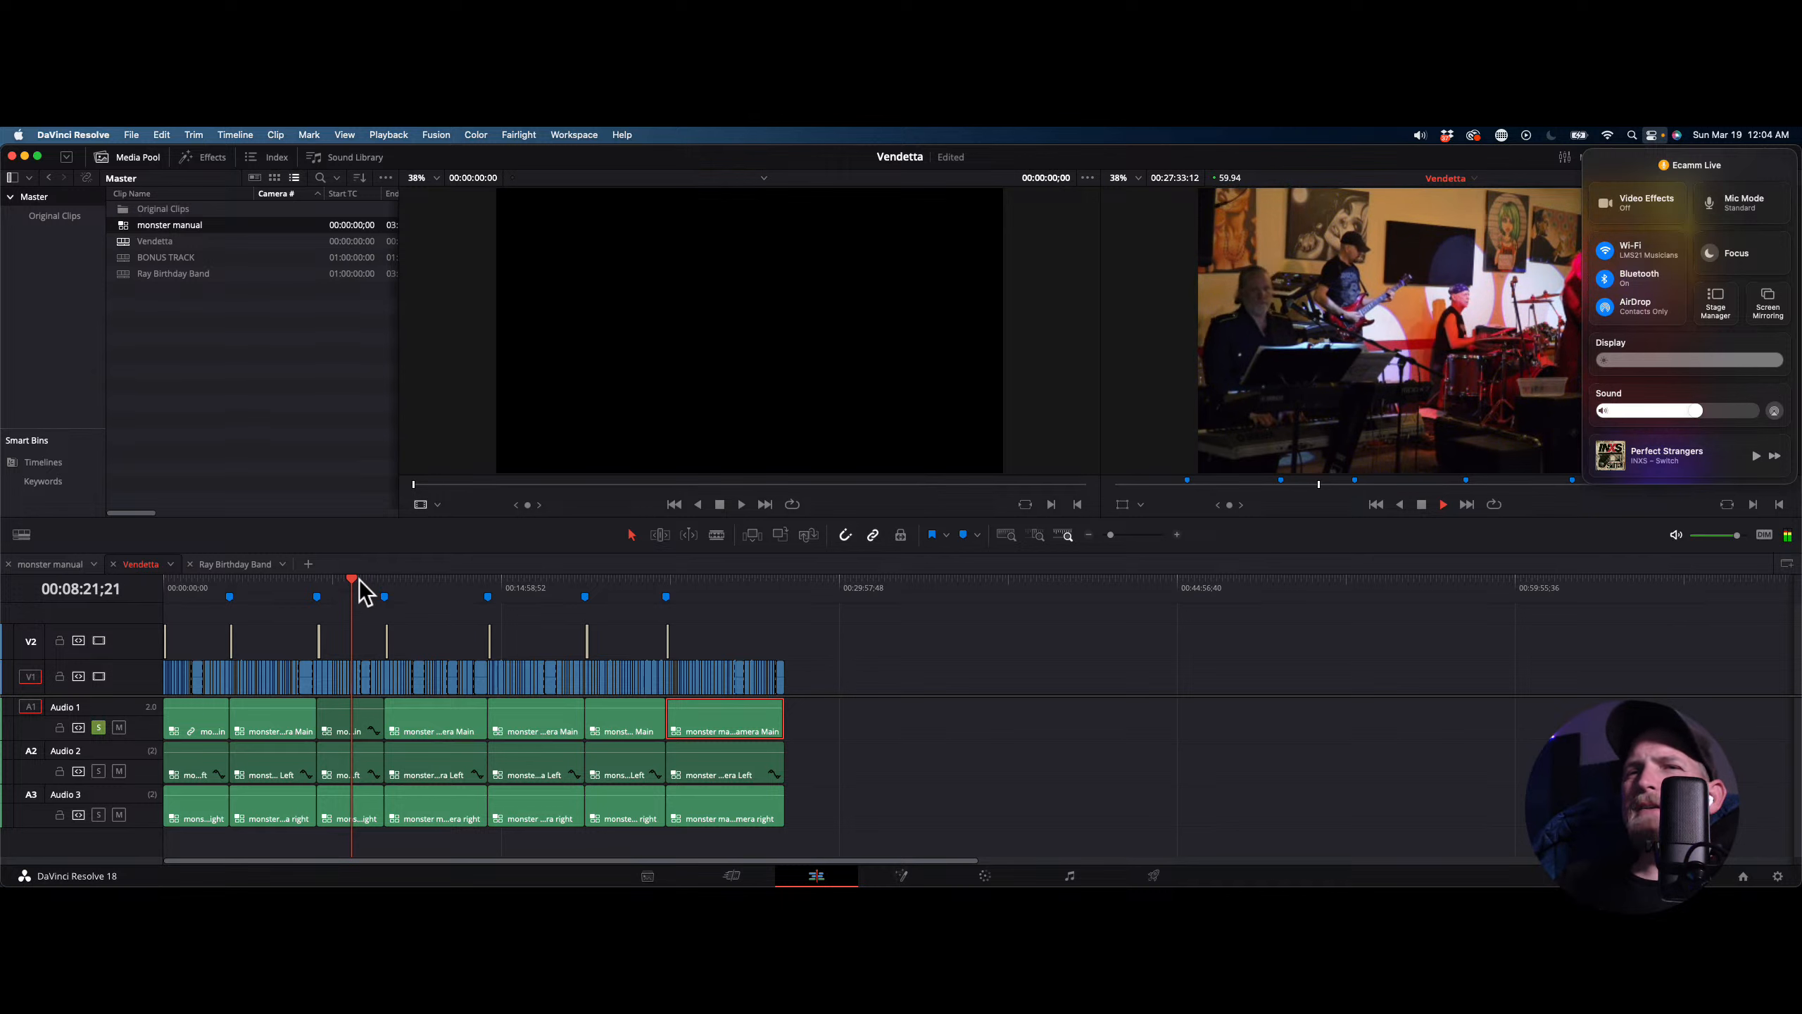
key("space")
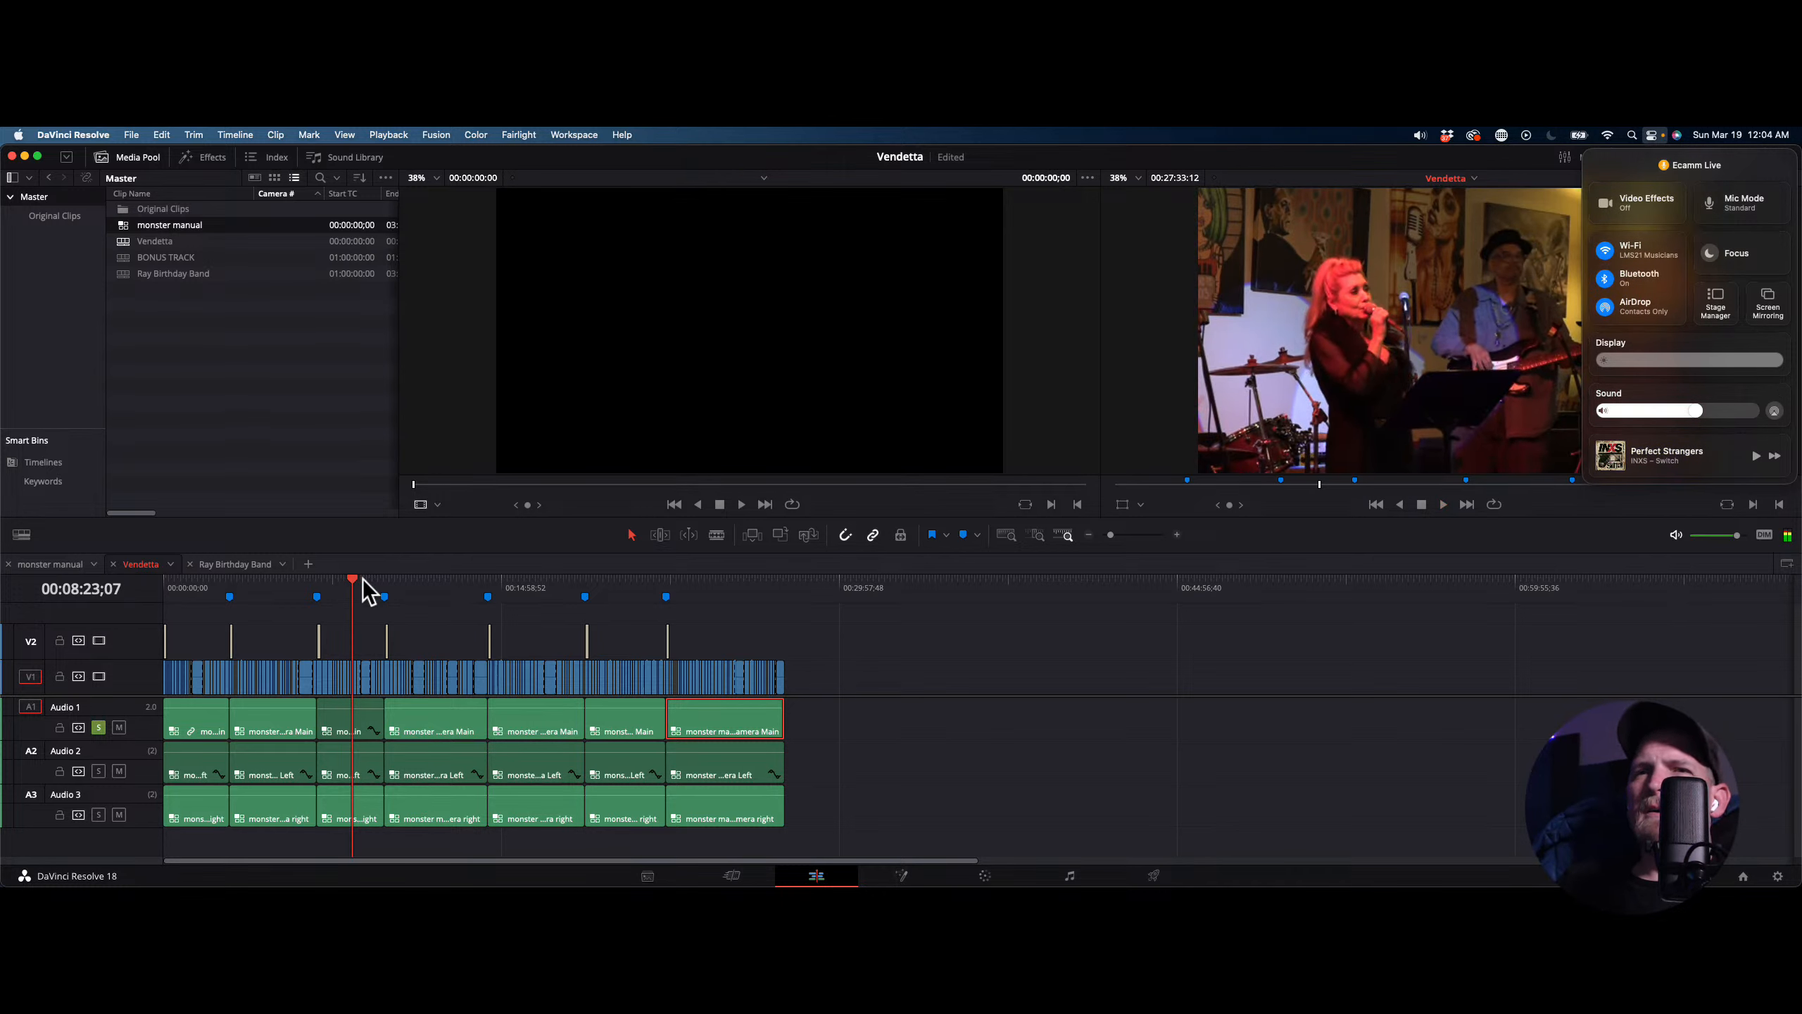
left_click_drag(367, 592, 537, 595)
key("space")
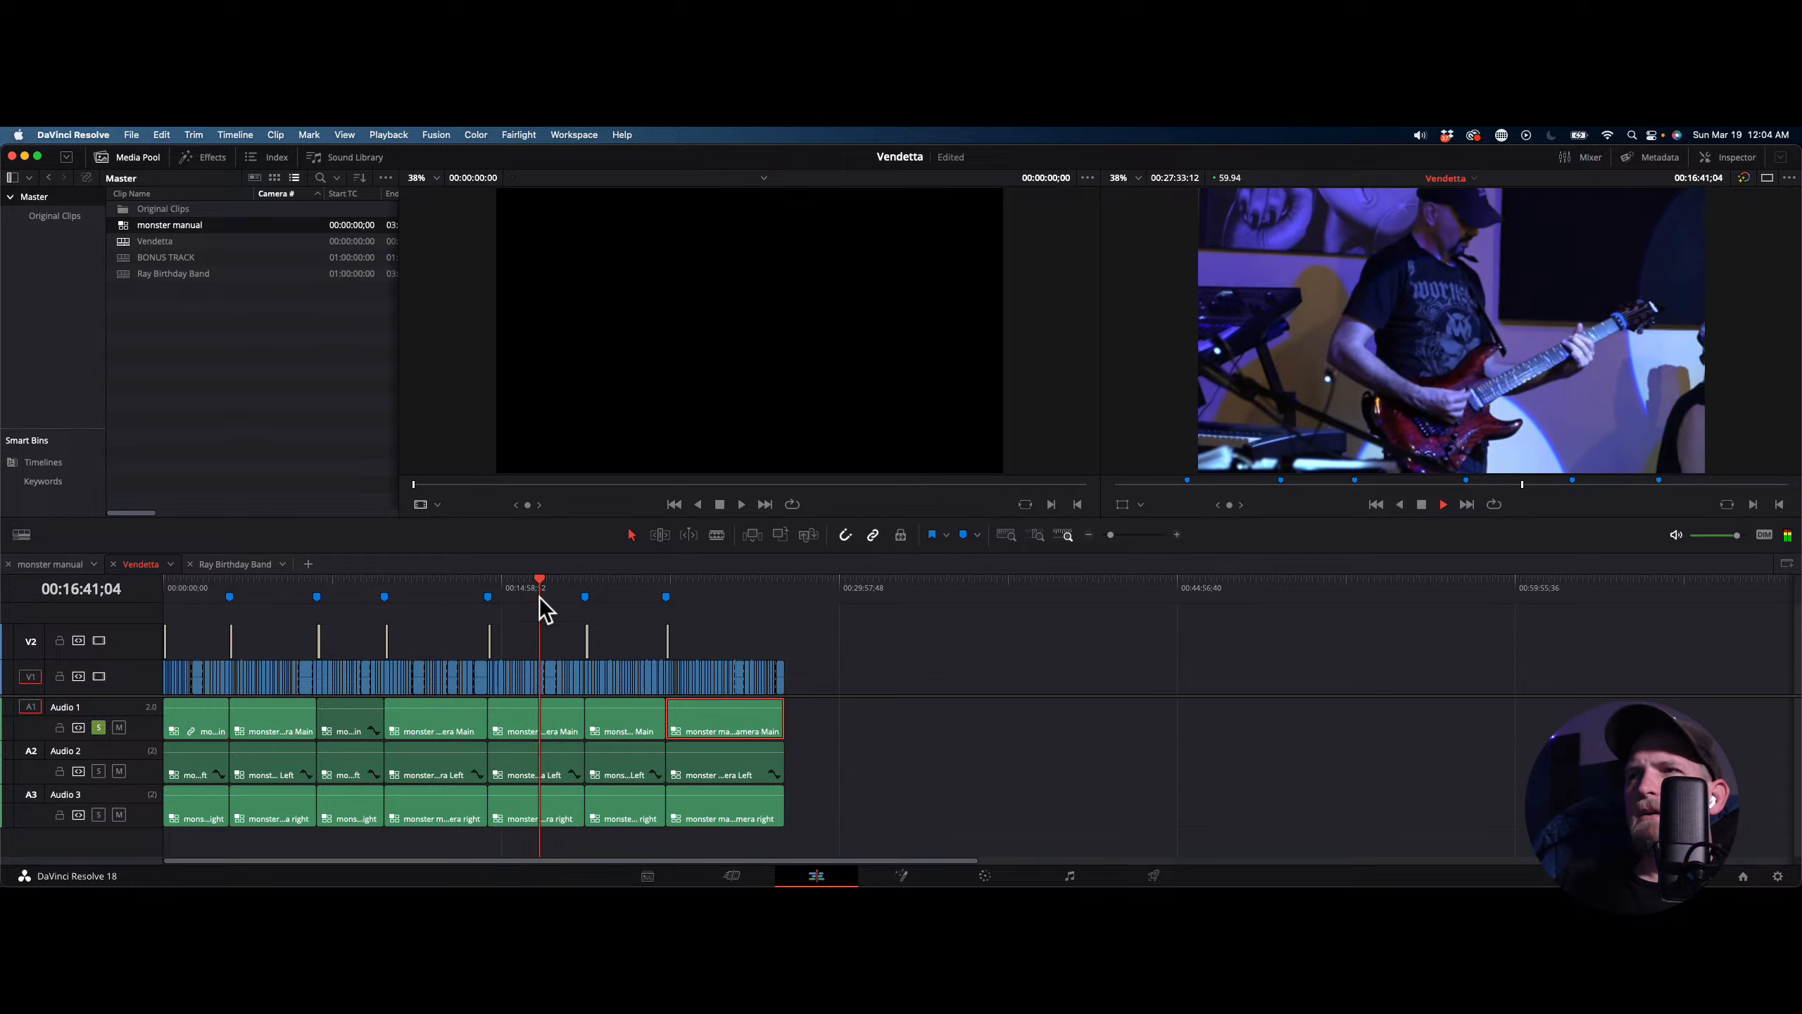
Solo the Audio 2 track instead of Audio 1, listen from 00:16:41;35, and stop playback back at about 00:15:57
key("space")
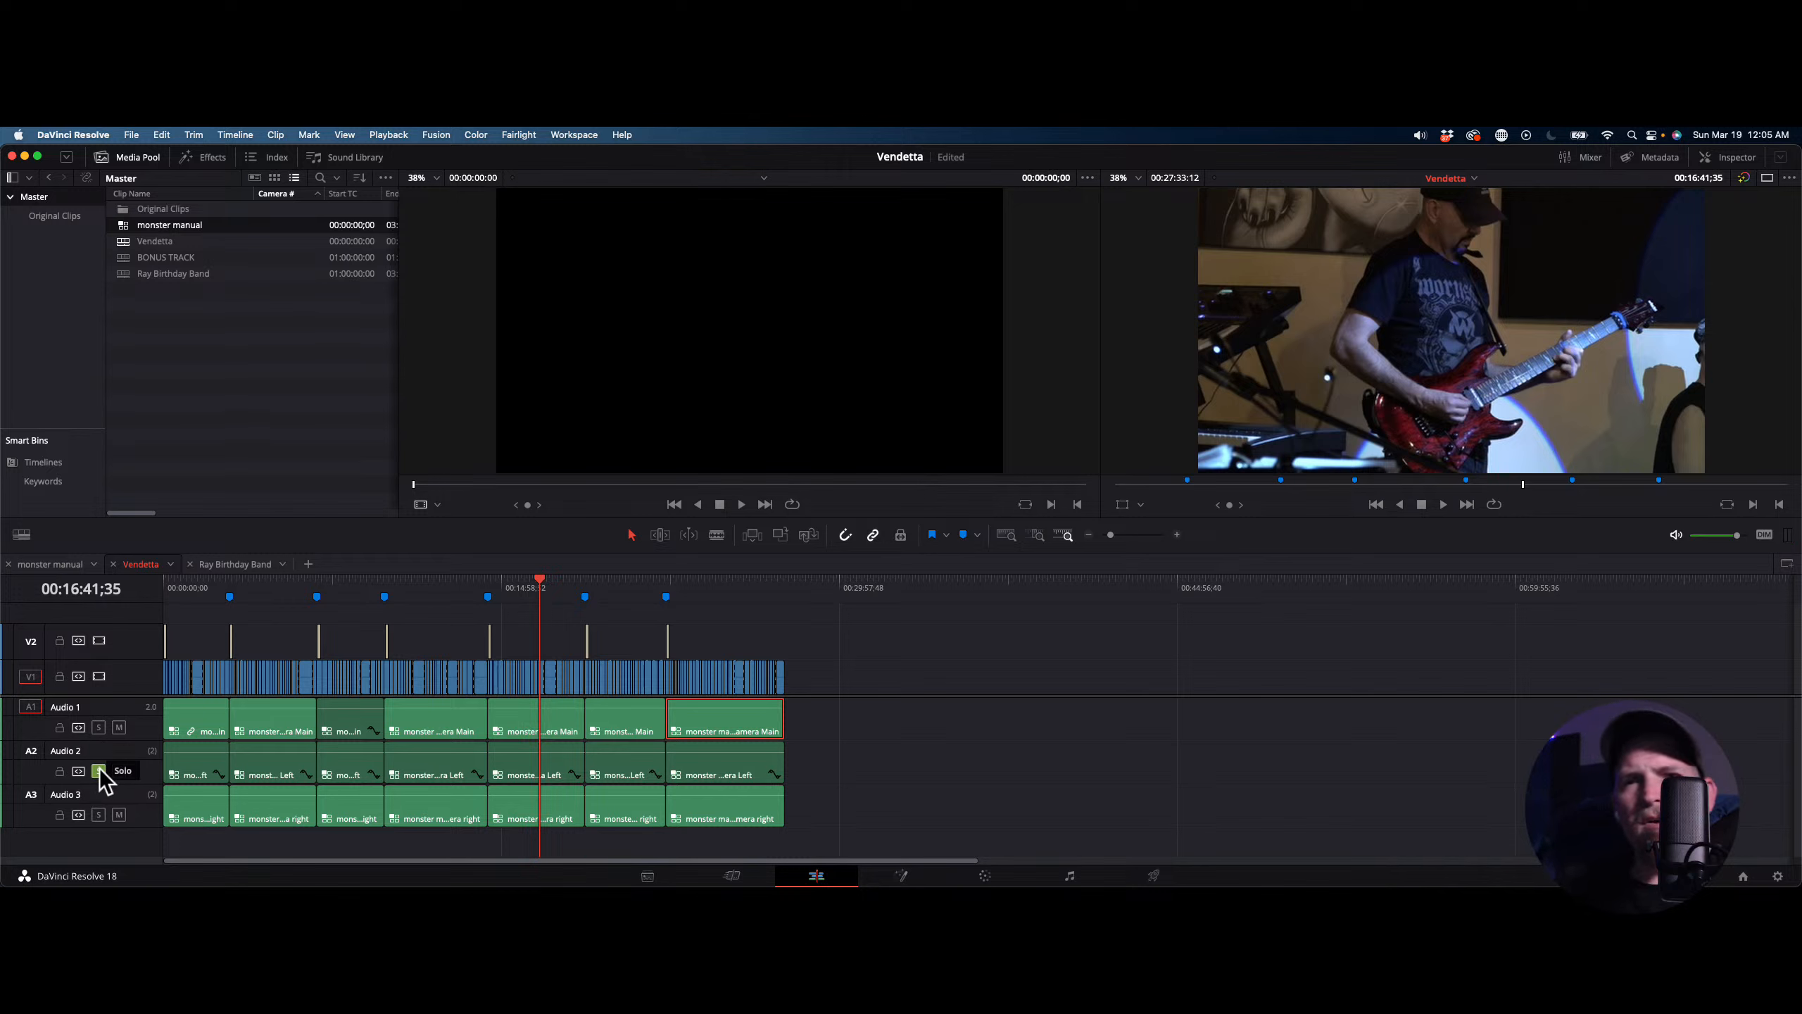
key("space")
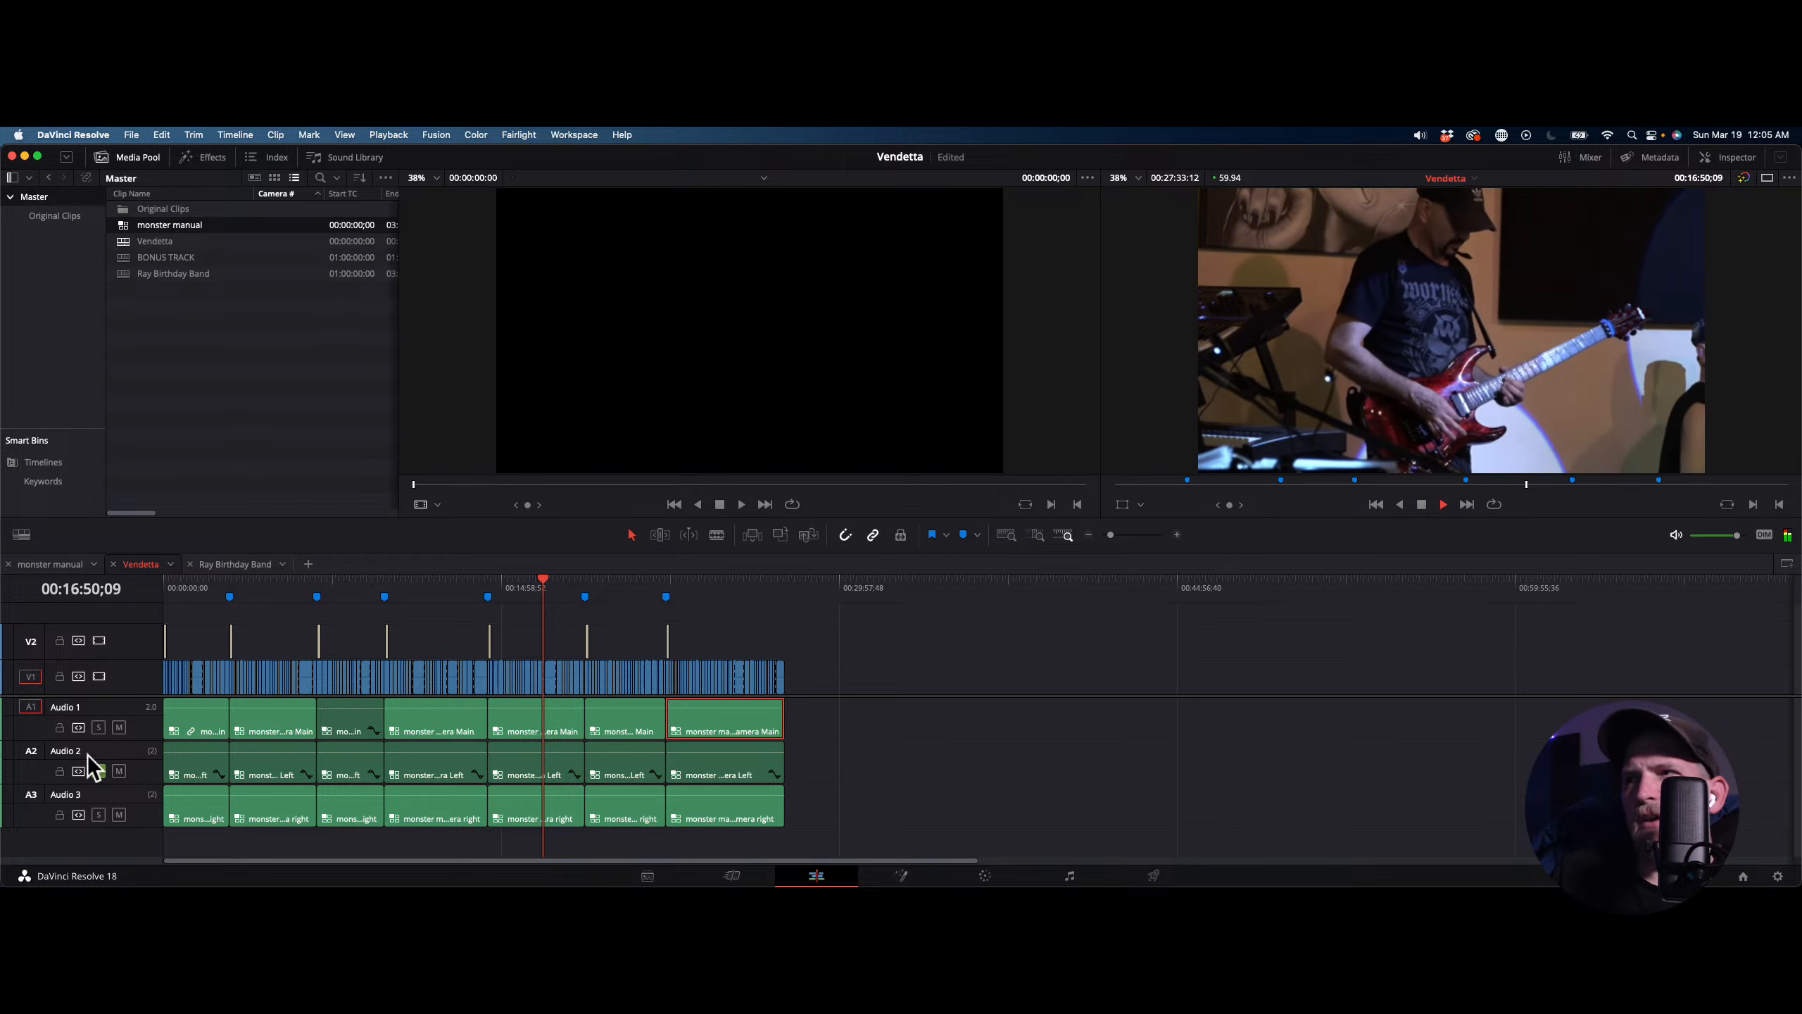
left_click(520, 590)
key("space")
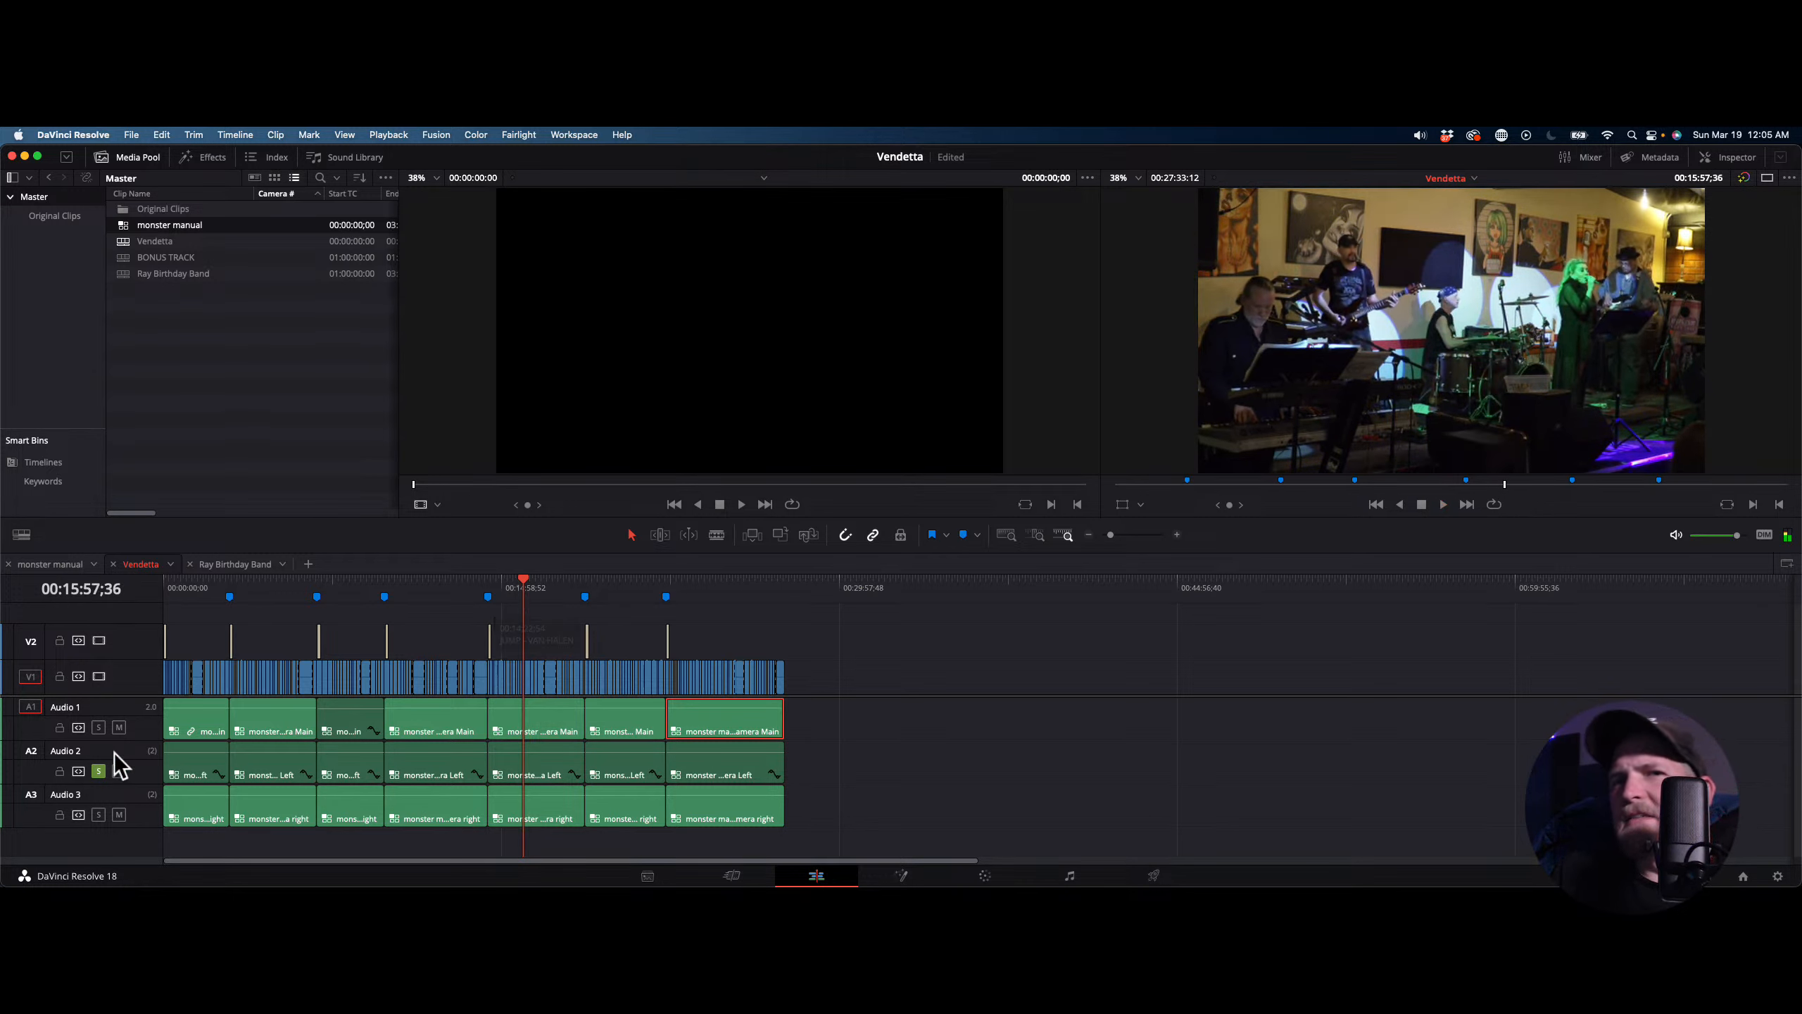
Solo only the Audio 3 track and listen to it from 00:15:57;36 for a few seconds
left_click(100, 815)
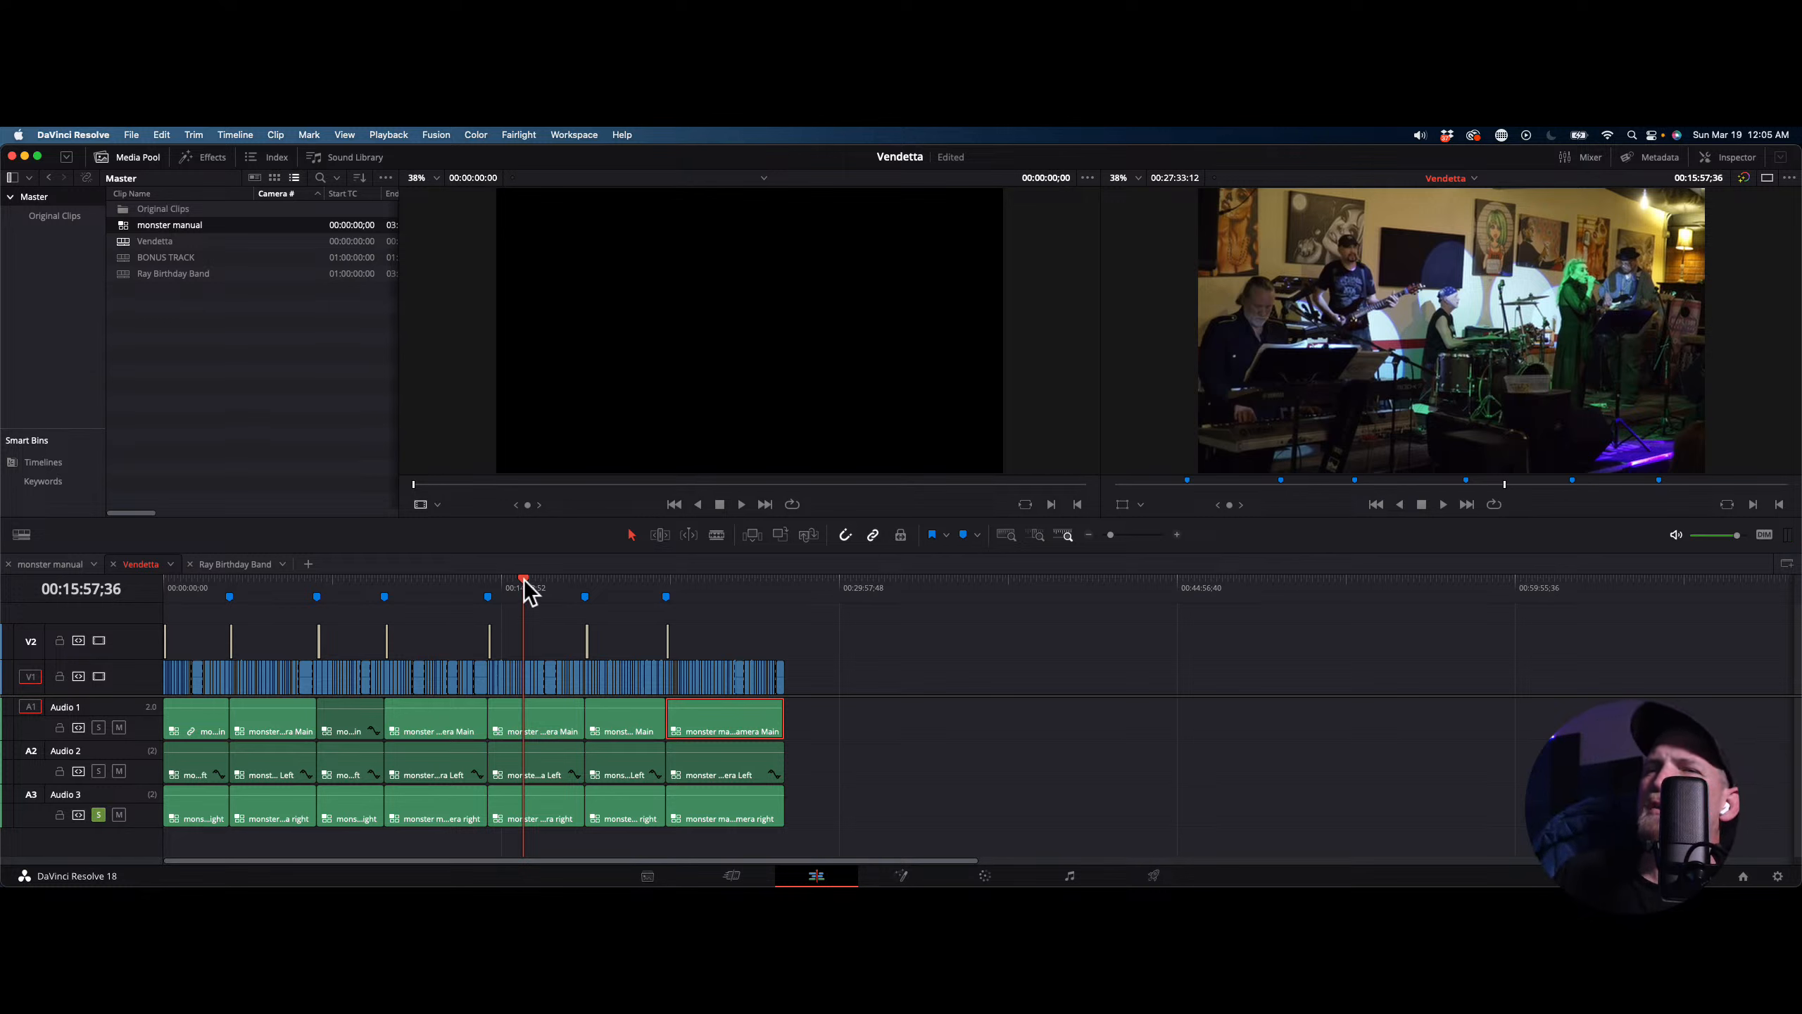
key("space")
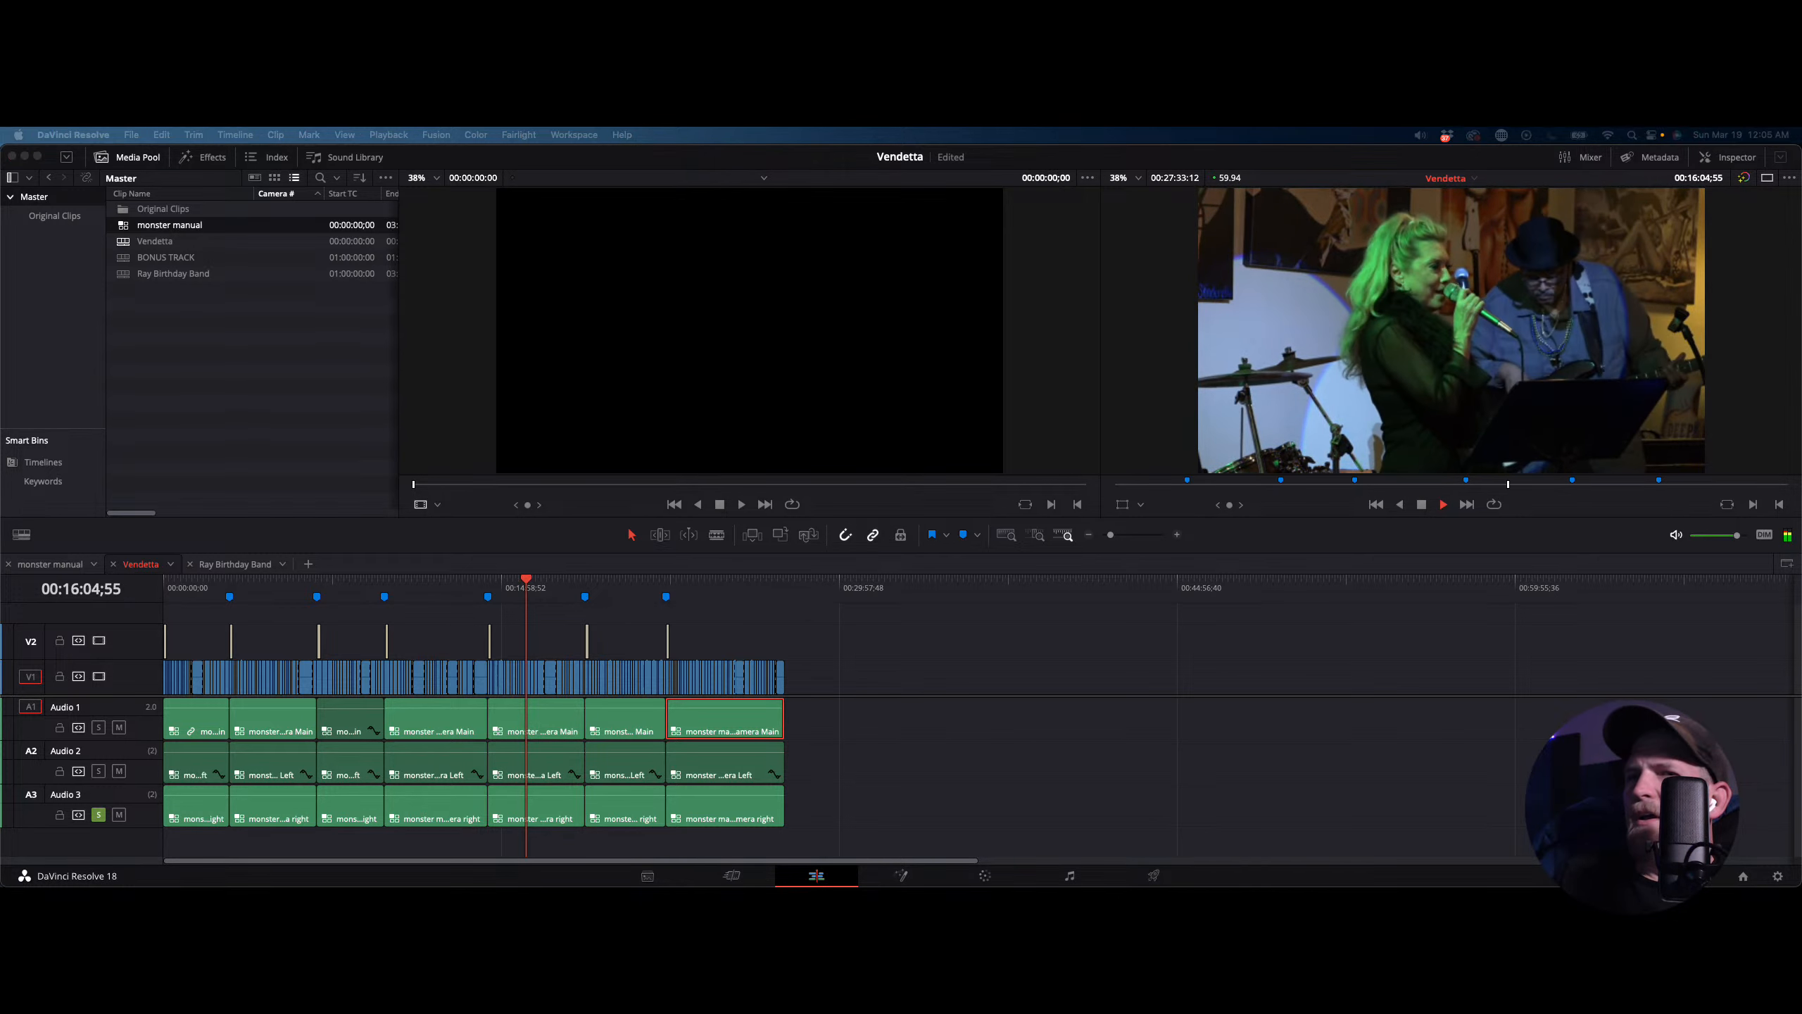
key("space")
Clear the Audio 3 solo and listen to all three audio tracks together, stopping at about 00:16:13
left_click(98, 814)
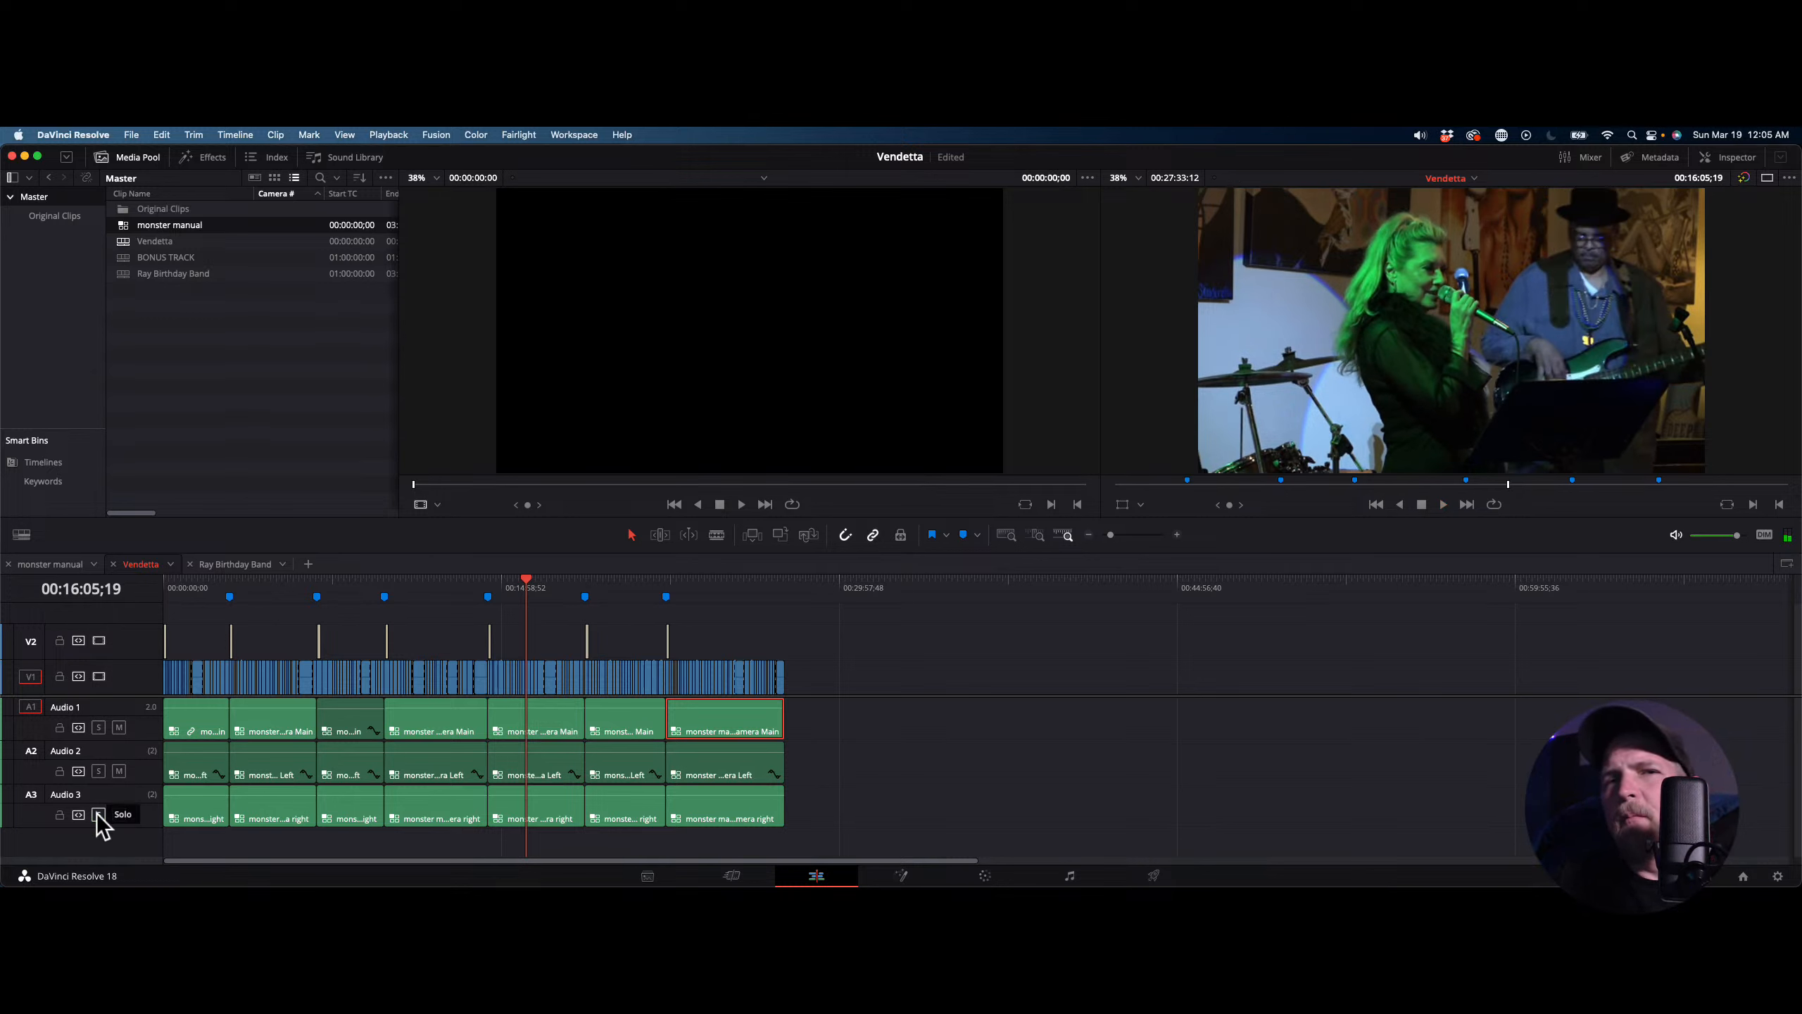
left_click(524, 578)
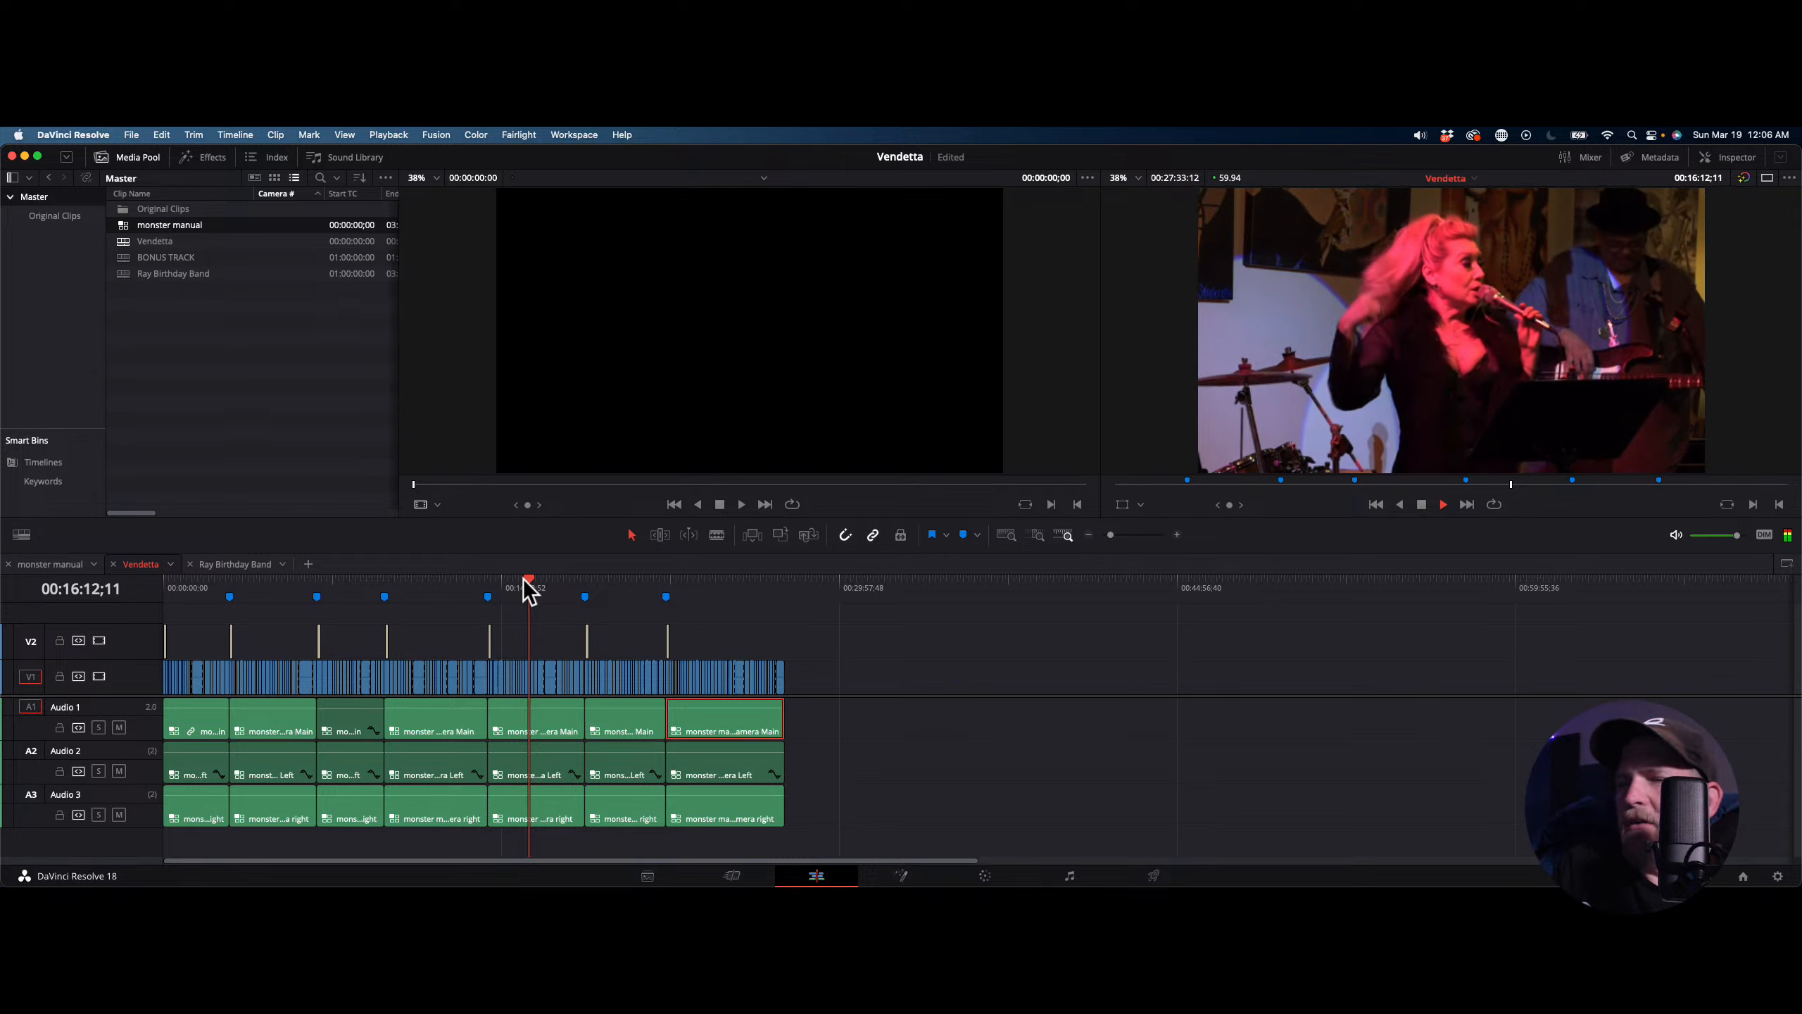
key("space")
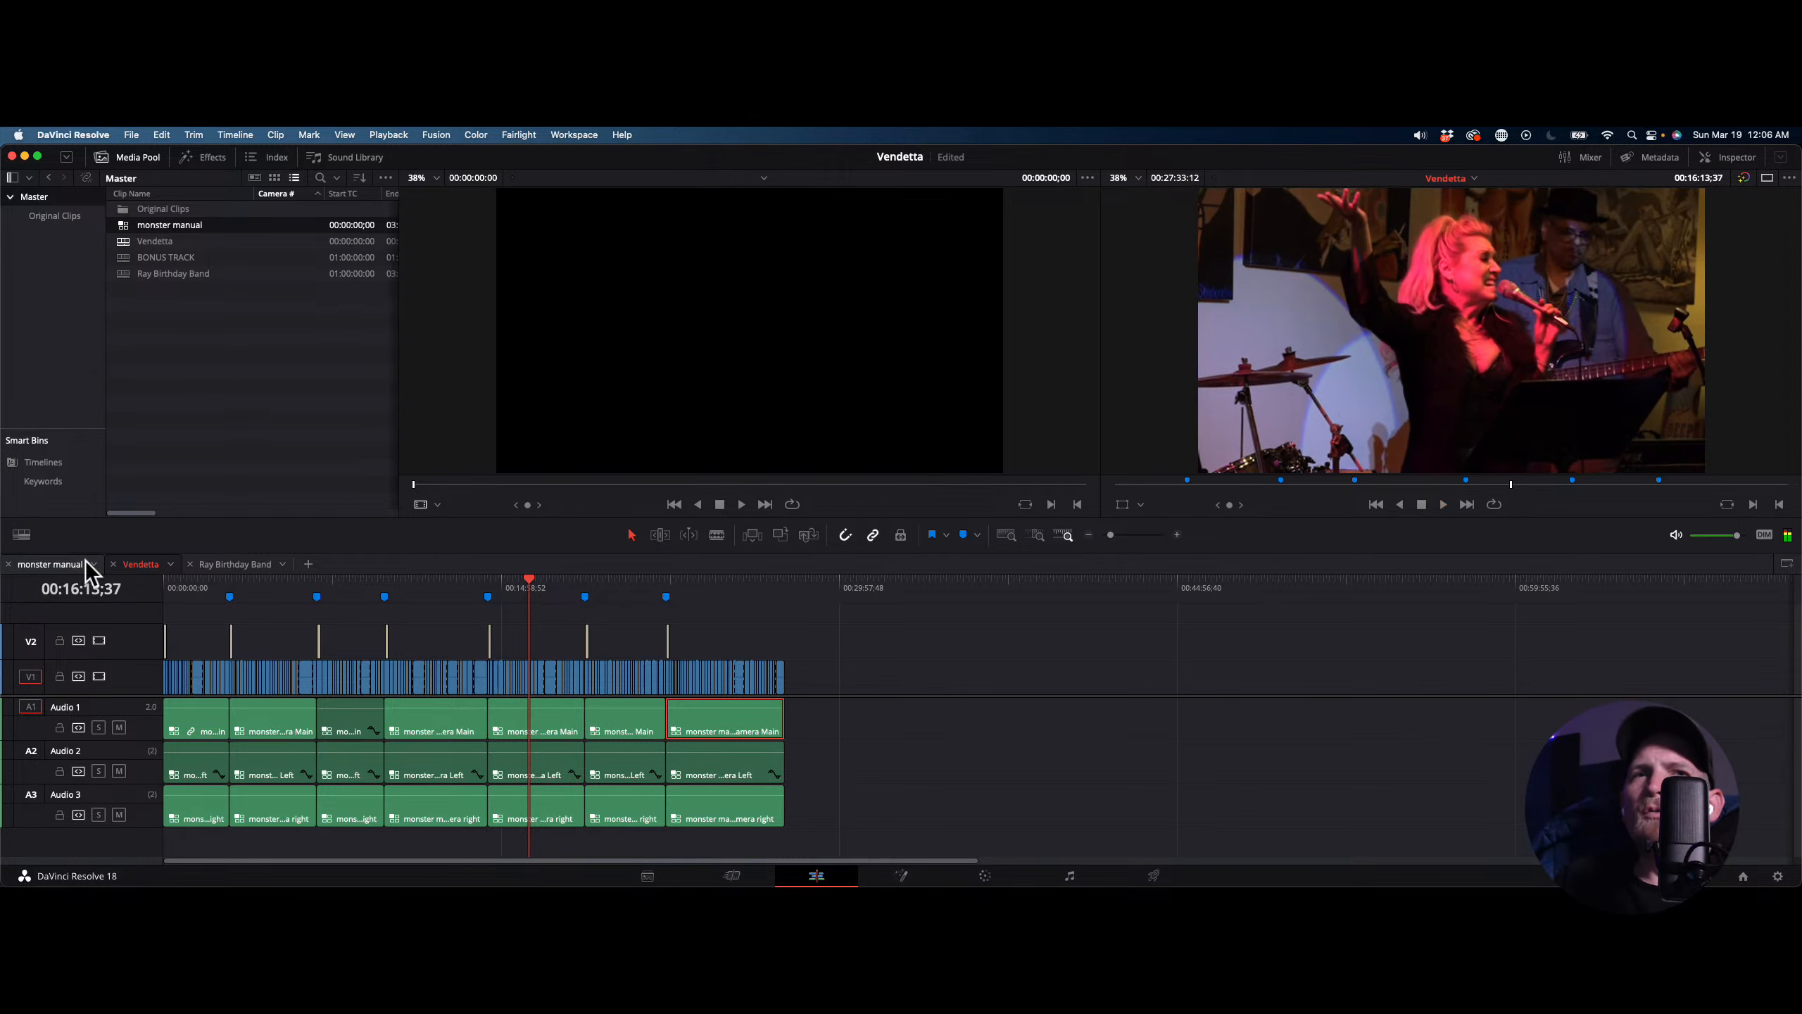
Switch through the monster manual multicam contents to the Birthday Band timeline and place the playhead at 01:00:21;25
double_click(575, 646)
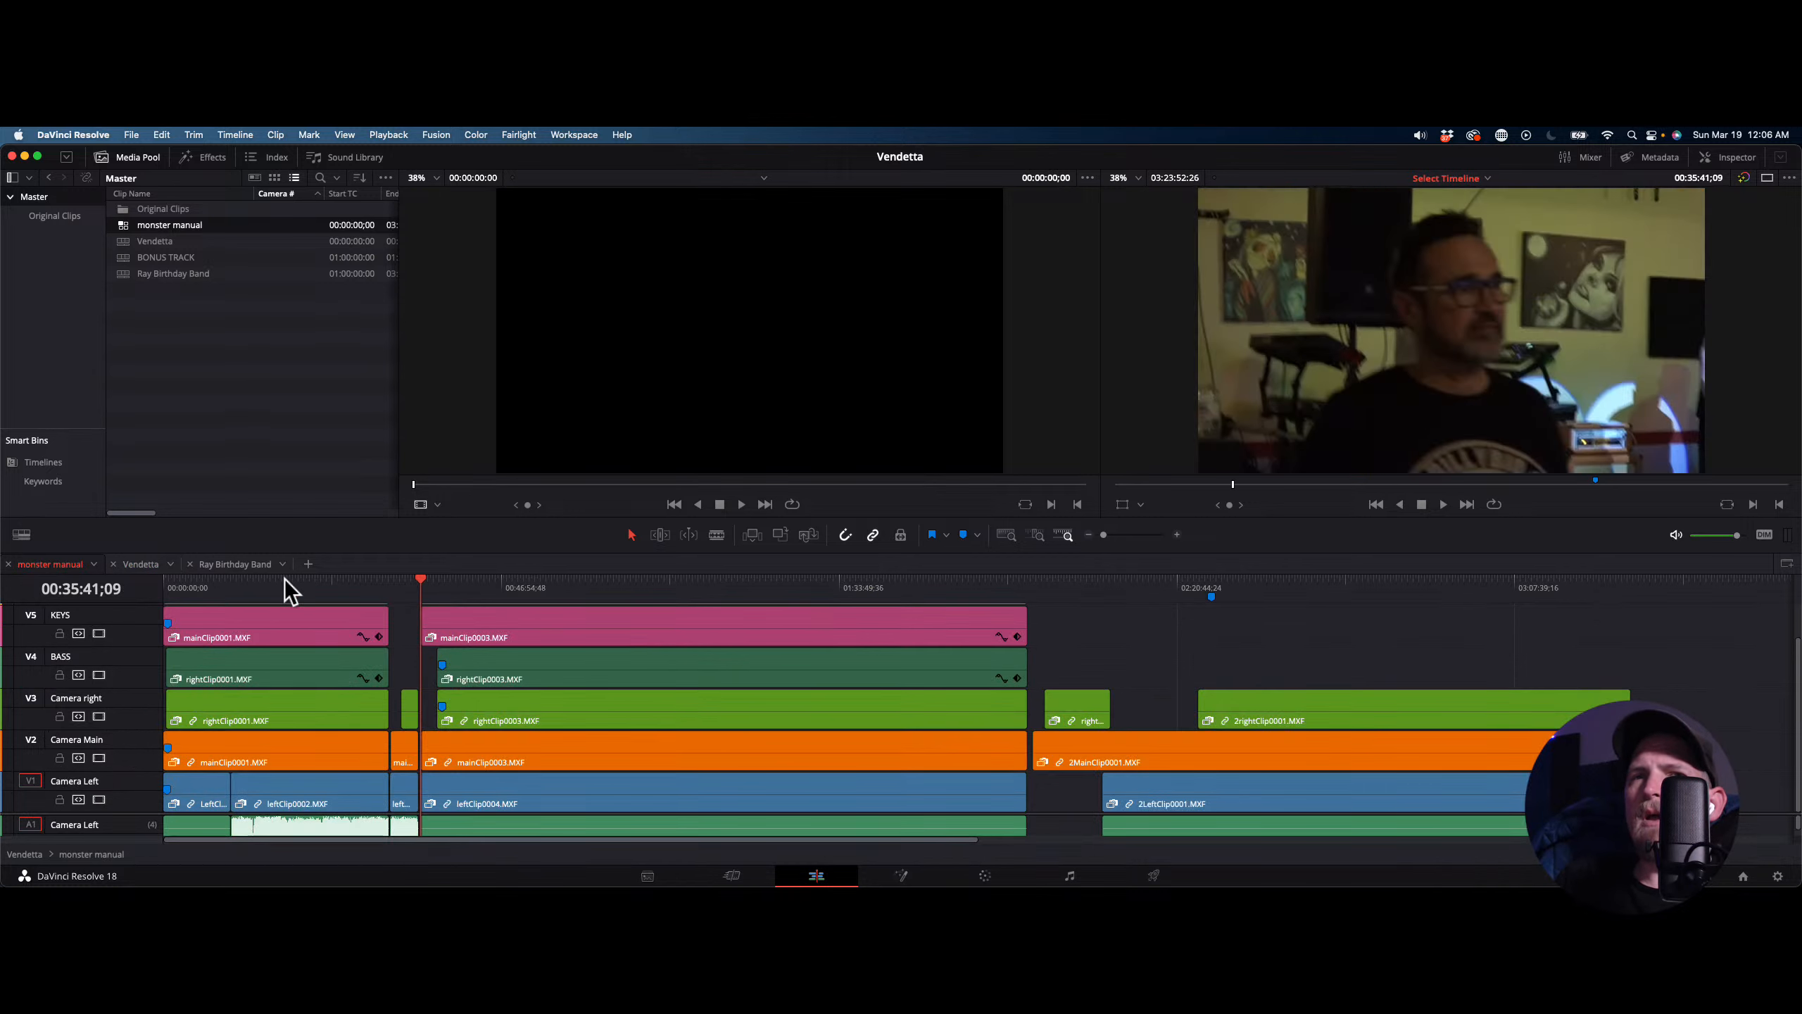
left_click(237, 566)
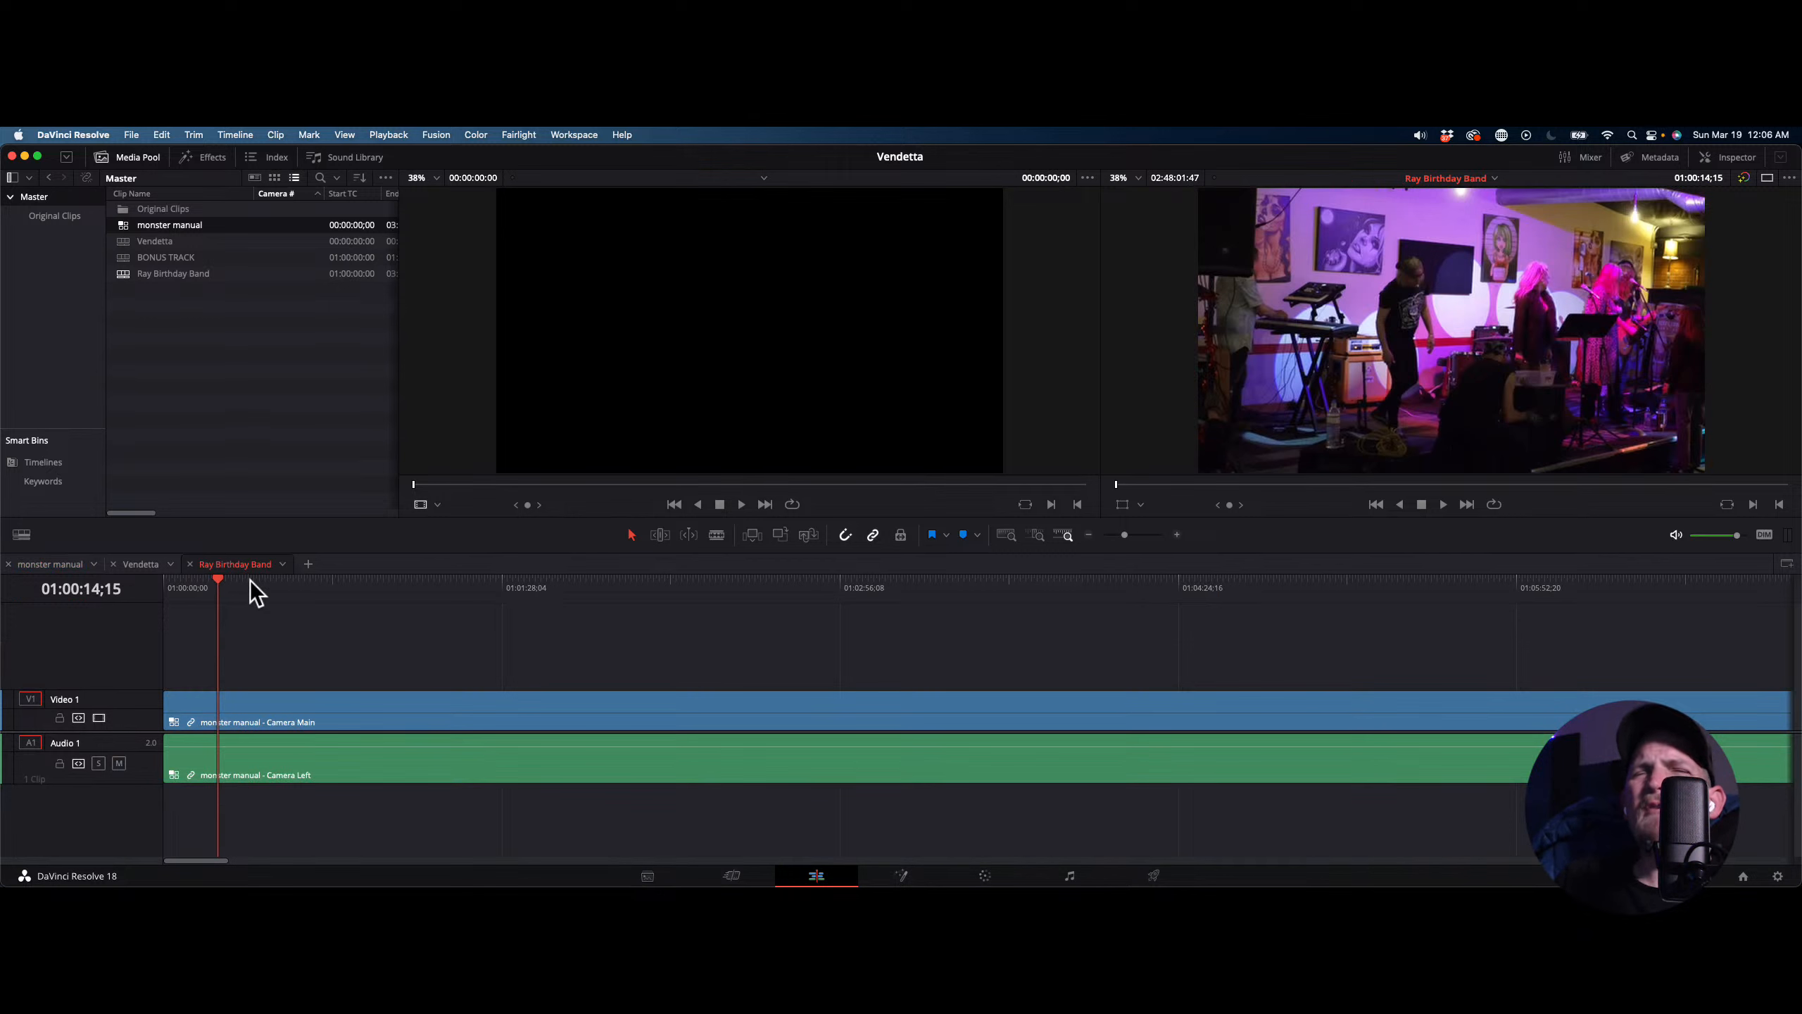
left_click_drag(251, 581, 246, 583)
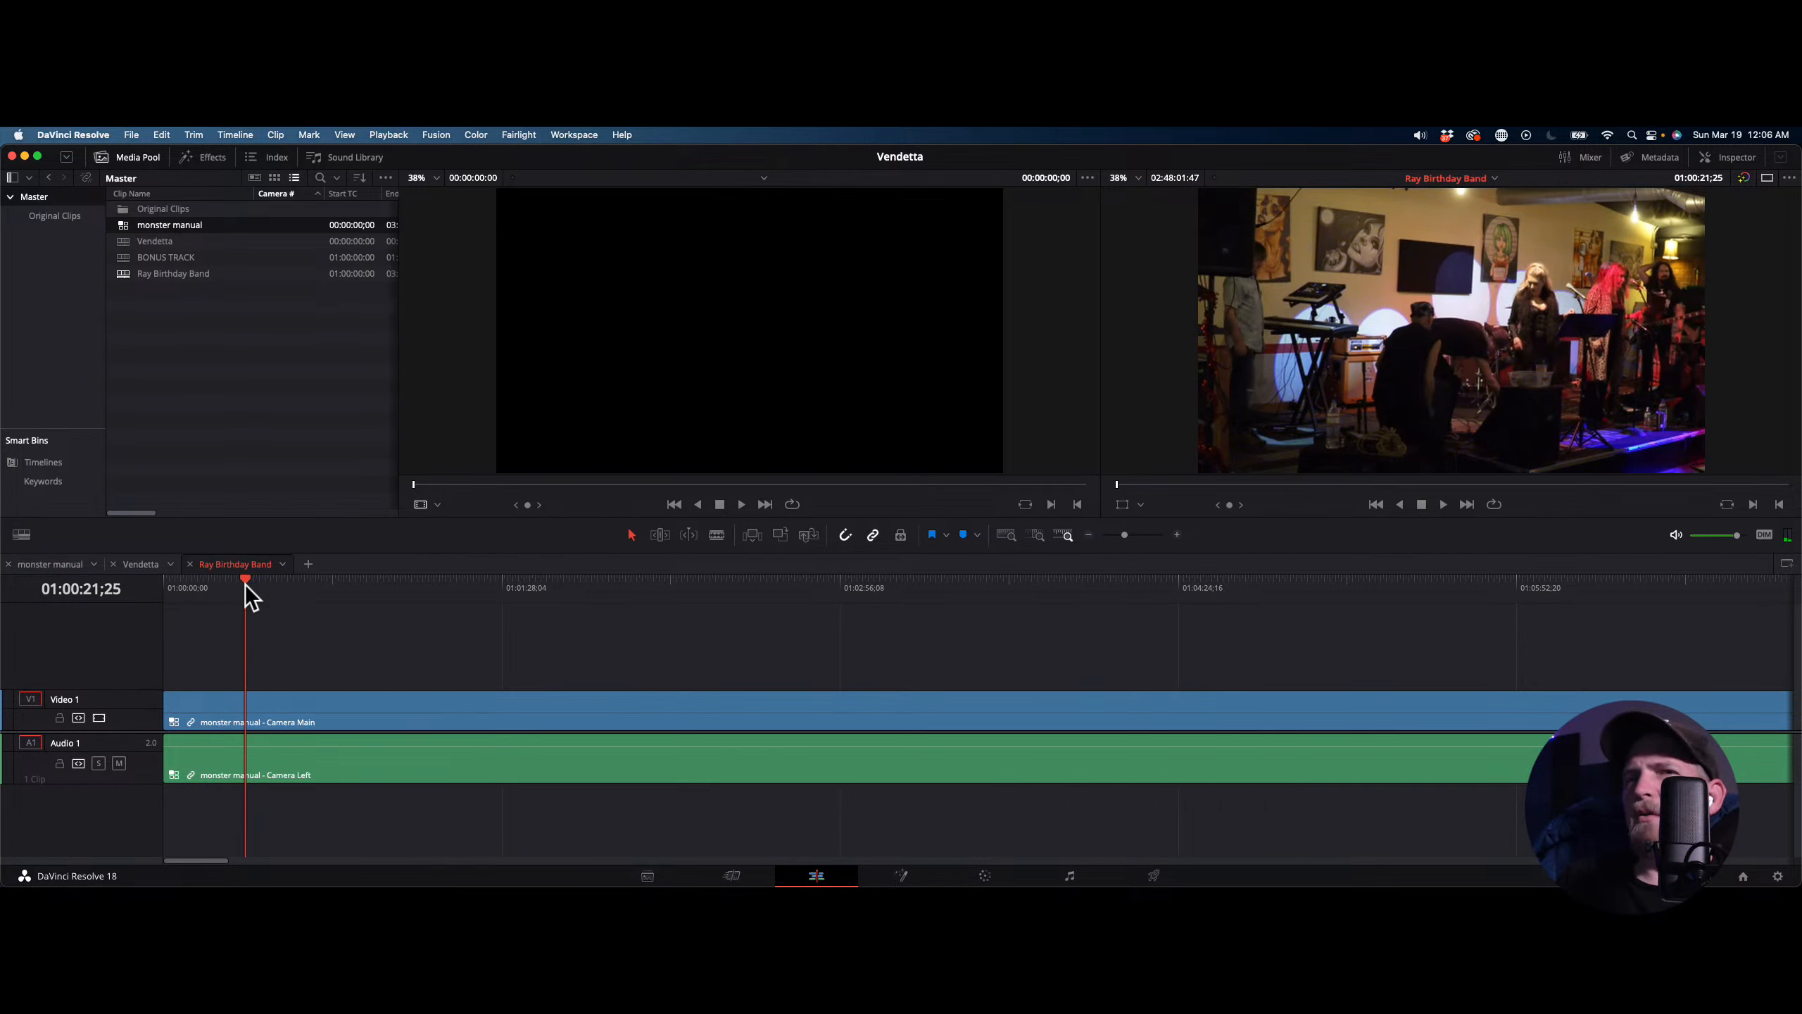
Duplicate only the Camera Left audio clip onto a new track beneath Audio 1 and undo the copy
left_click(242, 756)
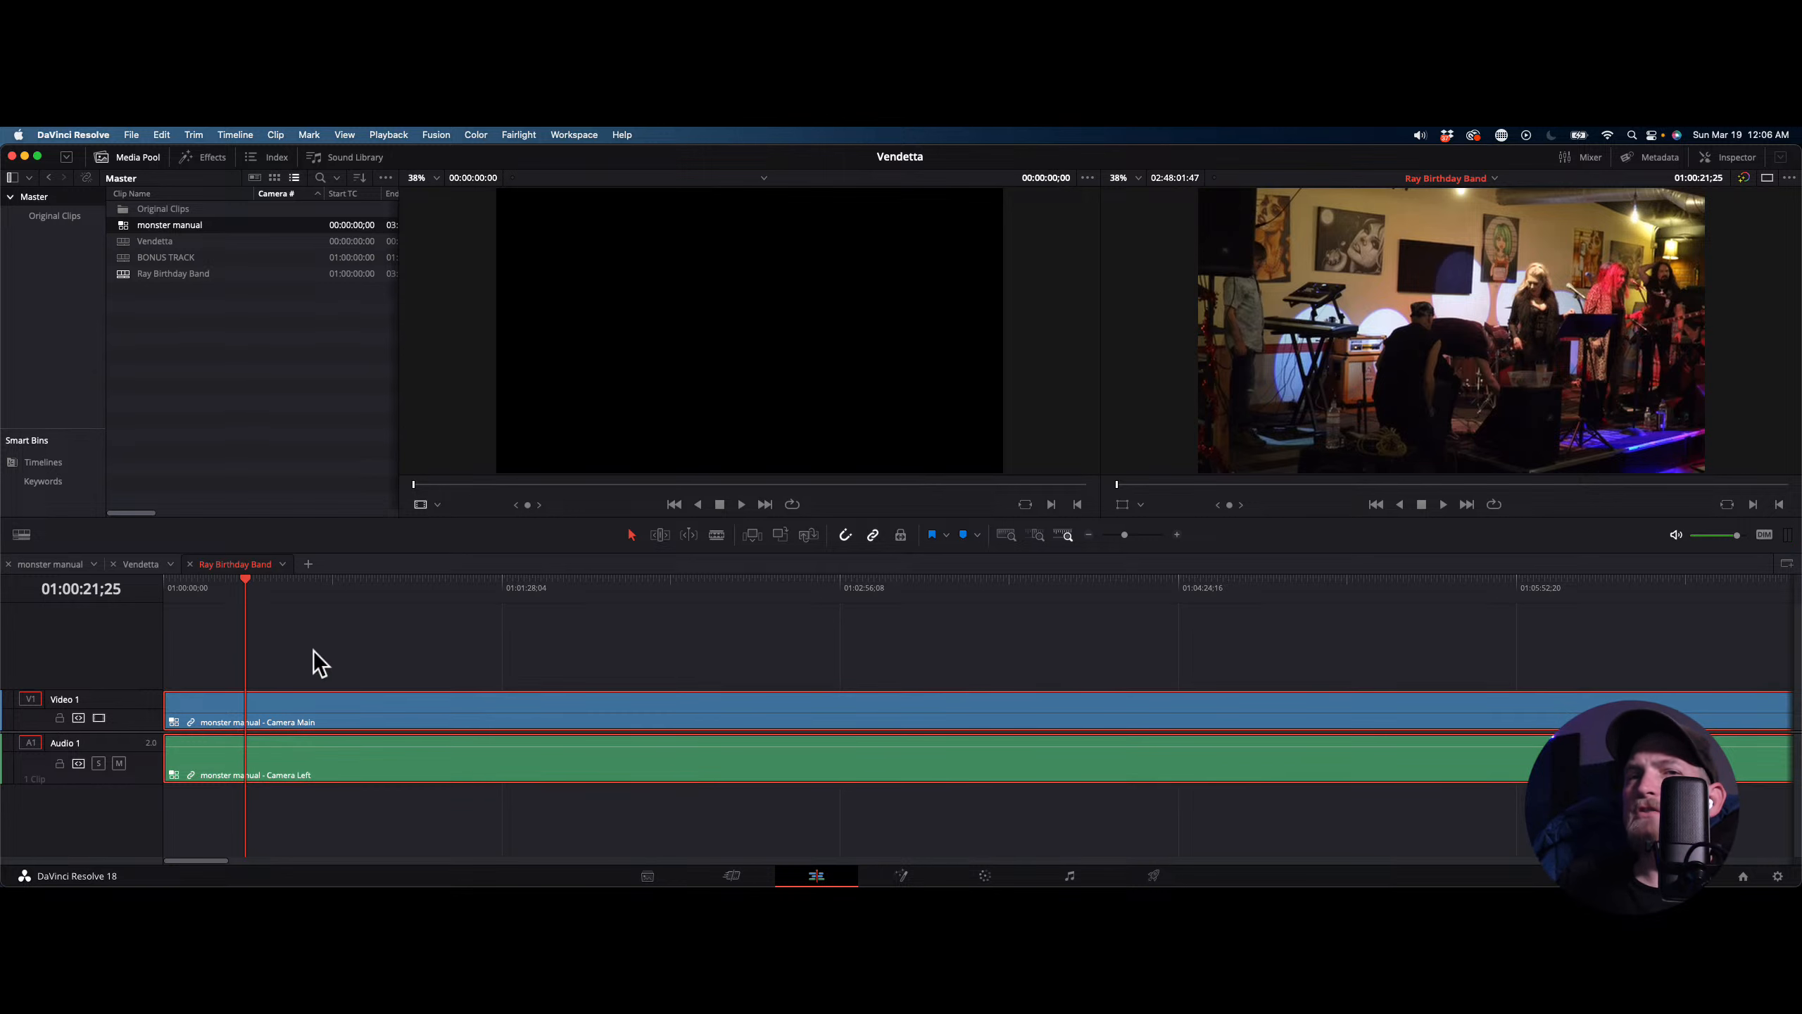
left_click(280, 764, "alt")
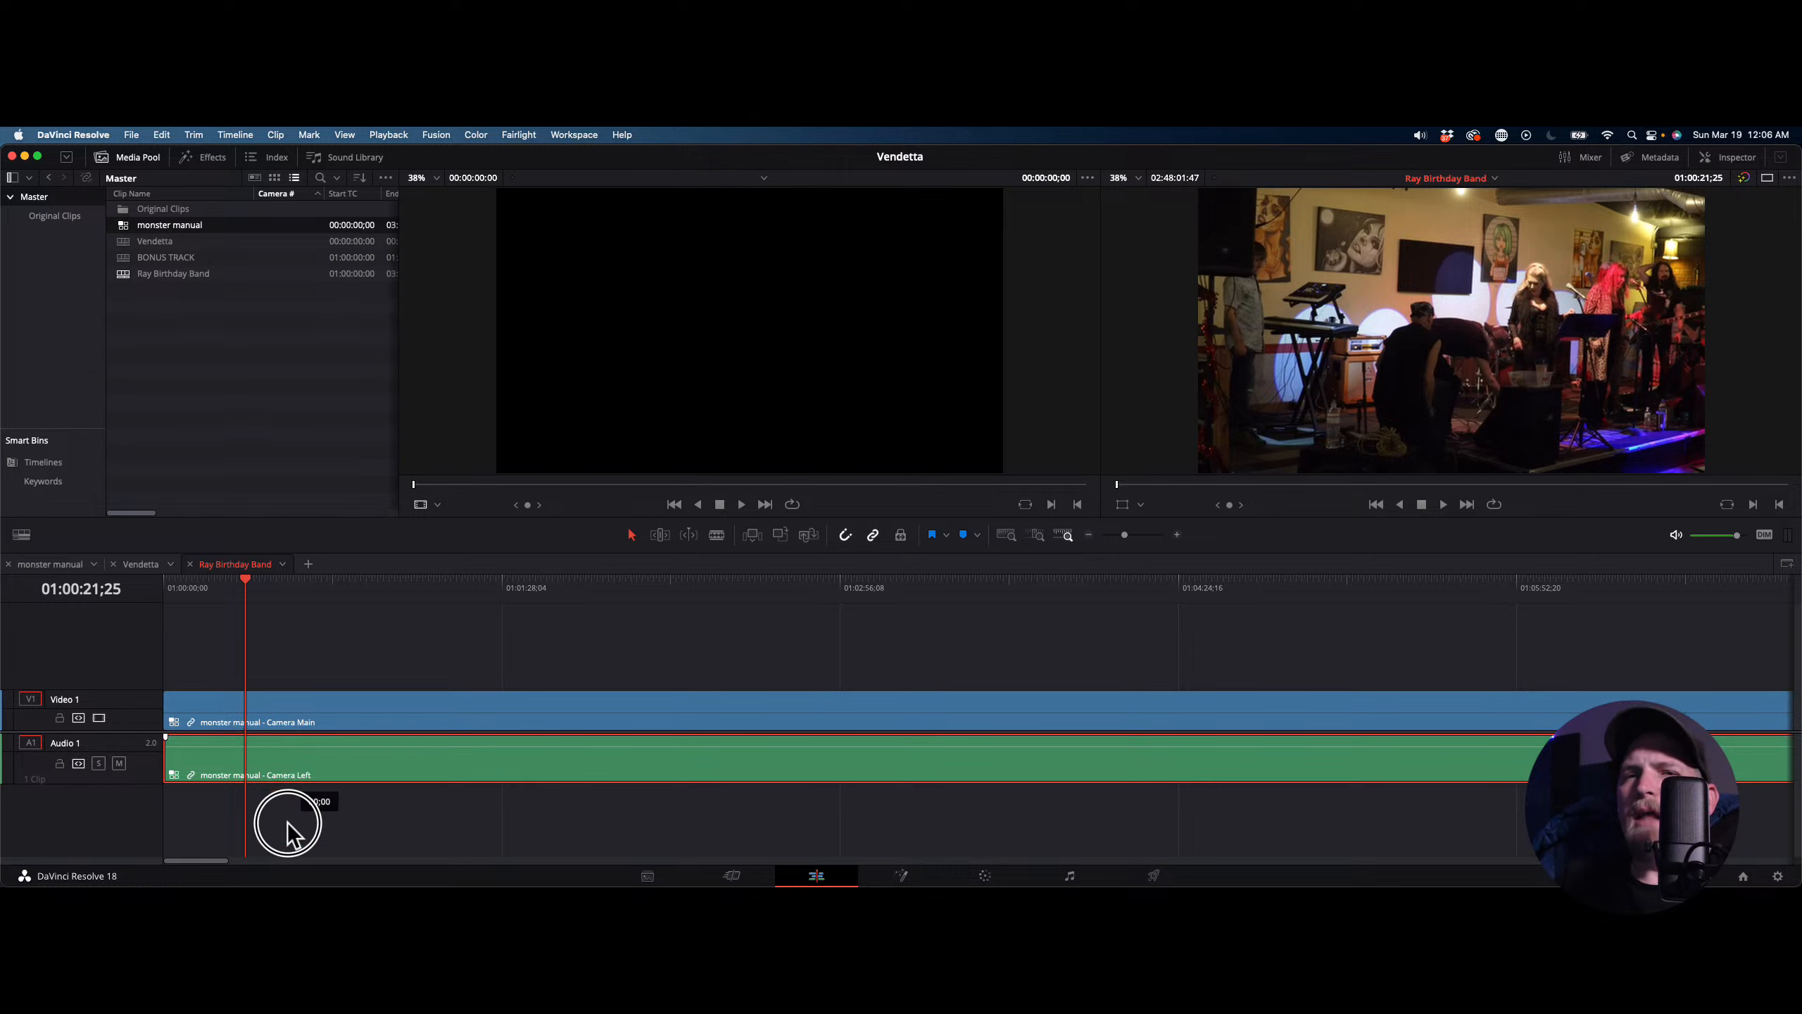
left_click_drag(287, 823, 286, 837)
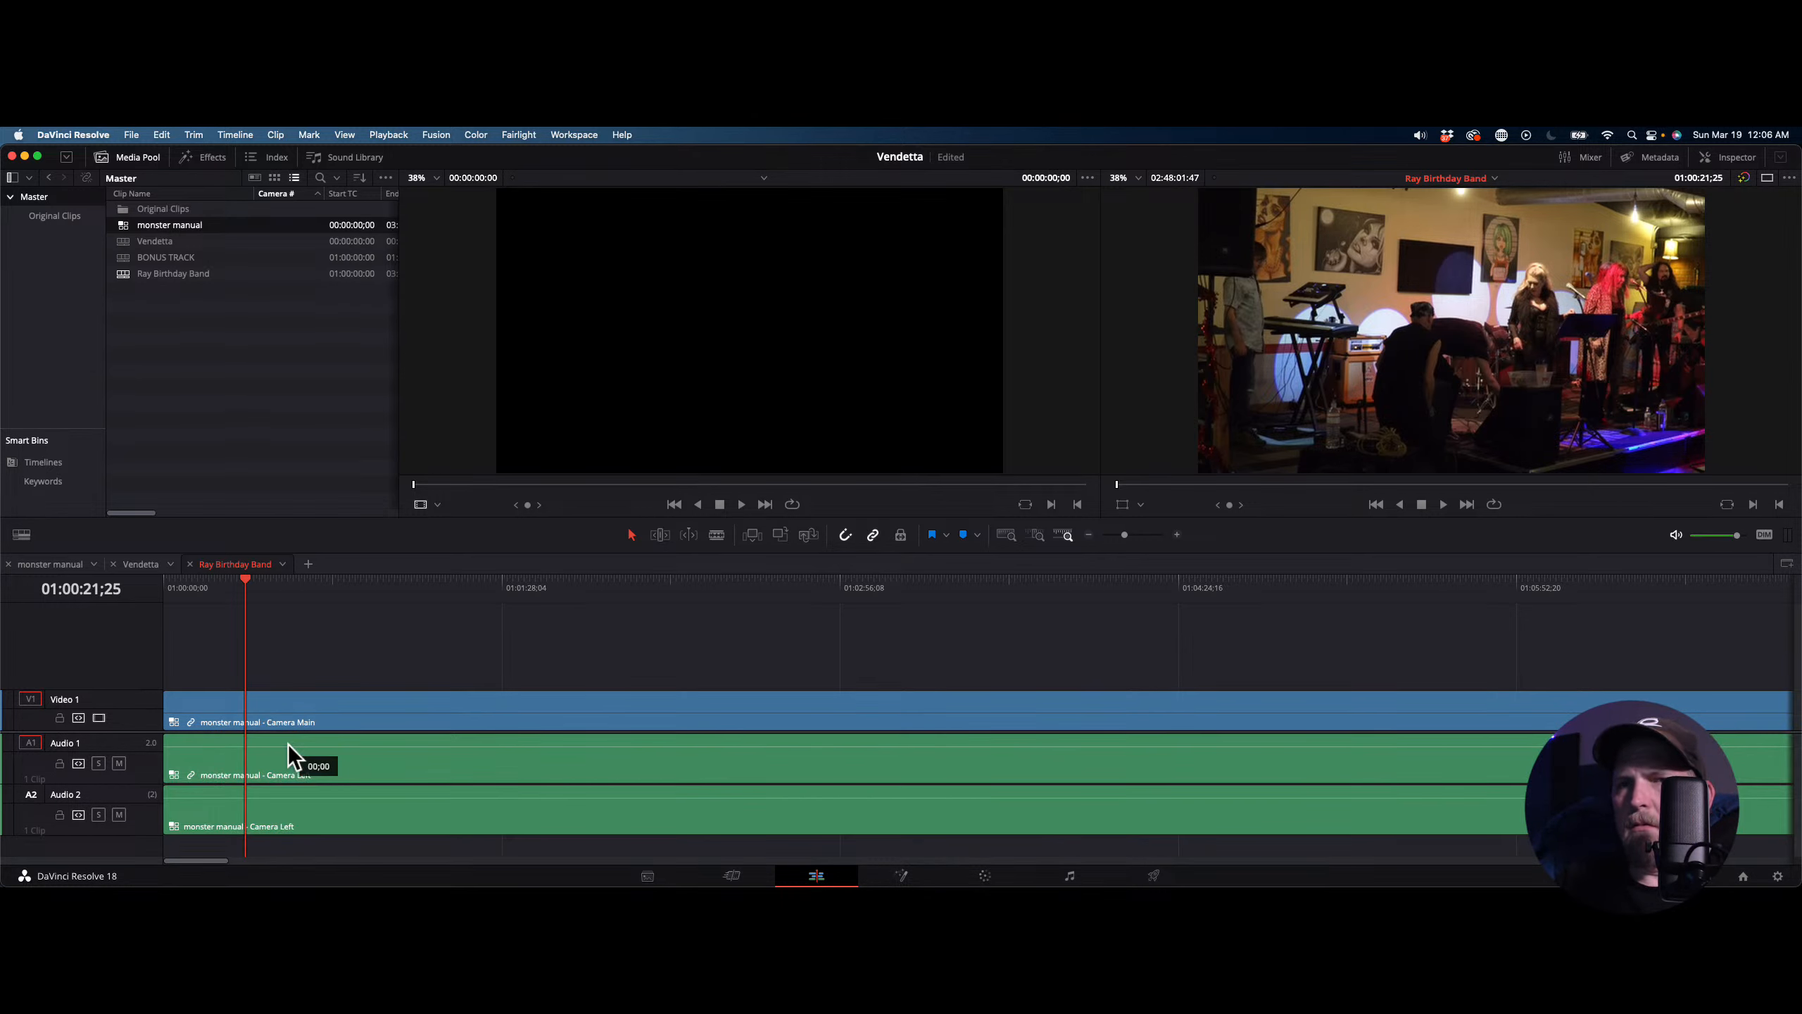
key("super+z")
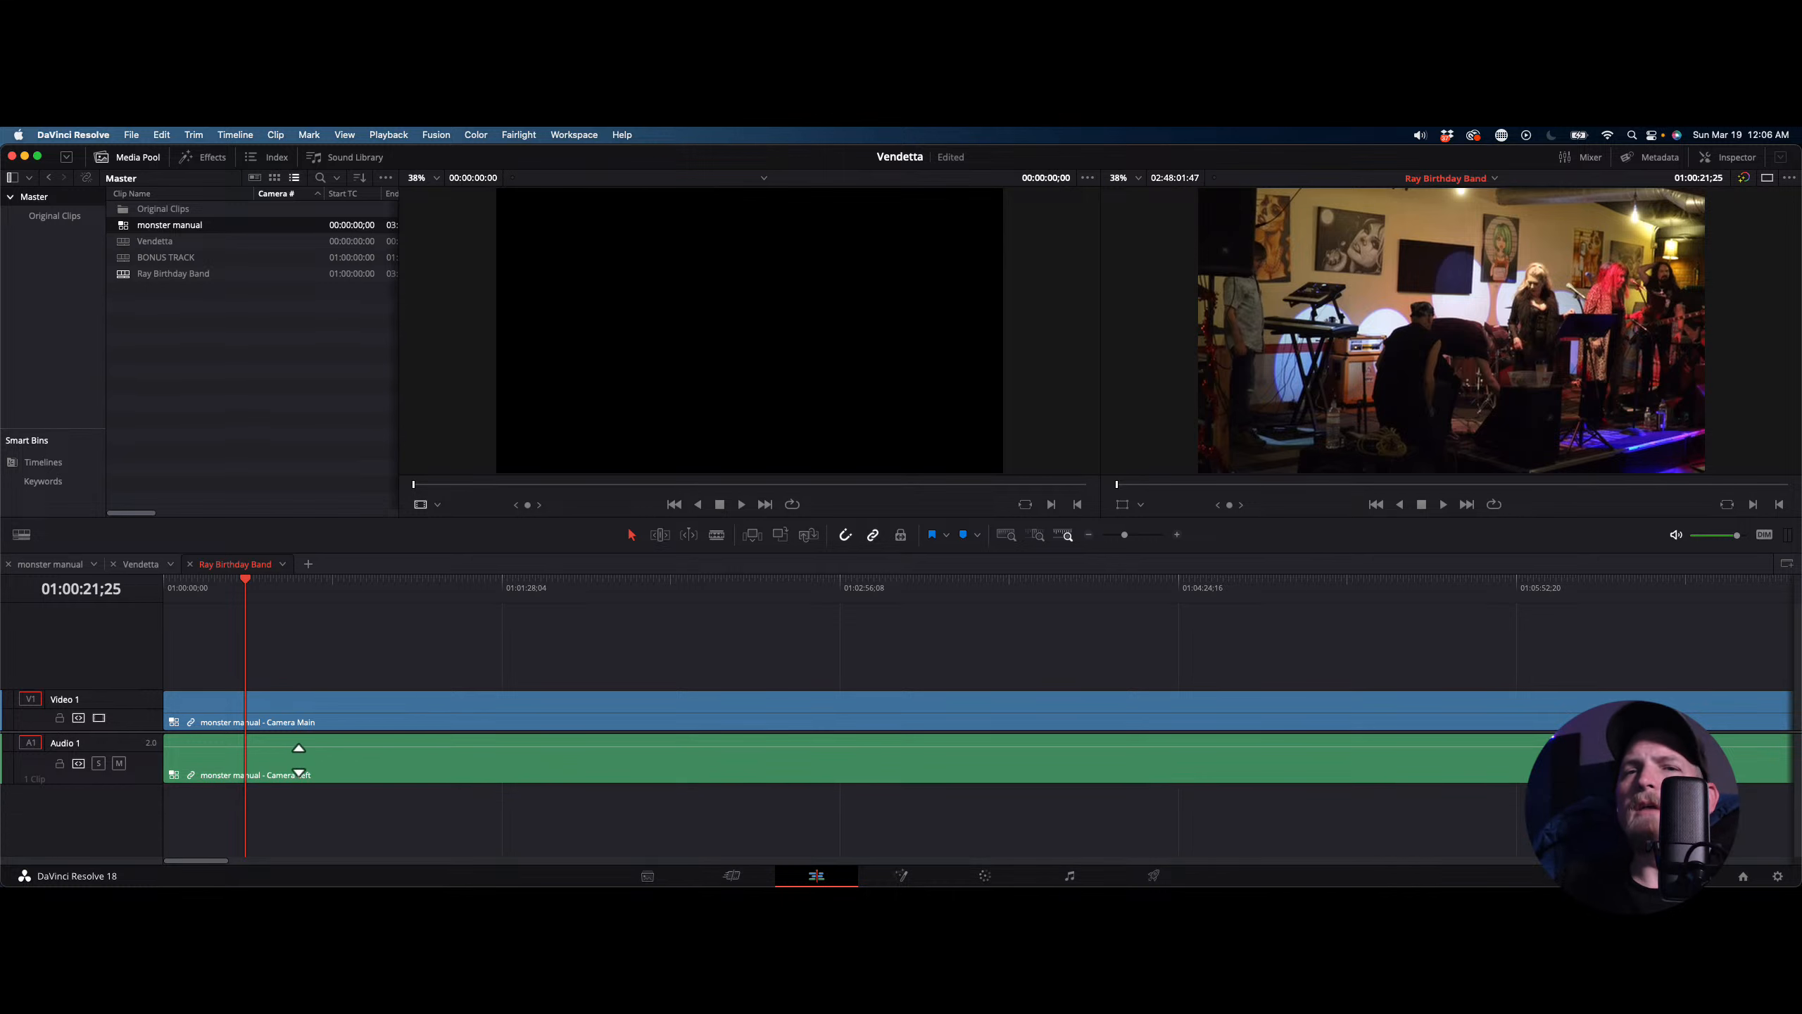
Show the multicam clip's angles at the timeline start in Multicam mode and set angle switching to video only
double_click(299, 760)
left_click(230, 565)
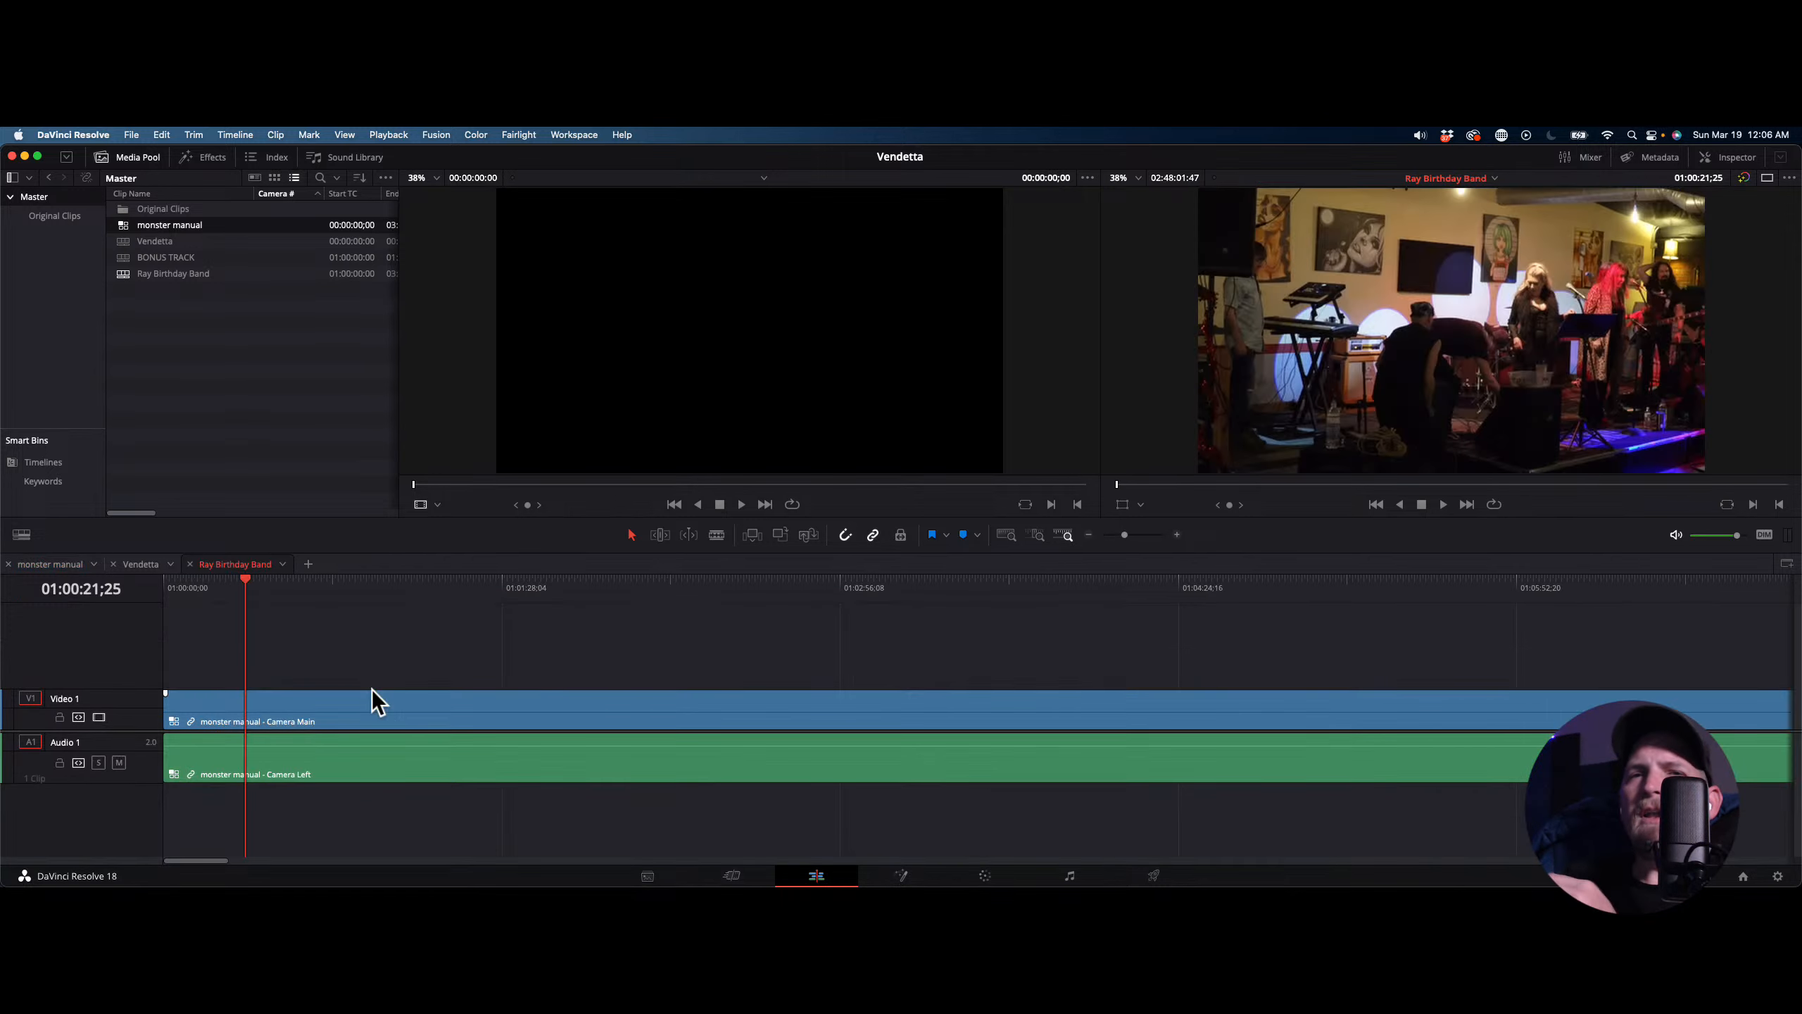
left_click(346, 757)
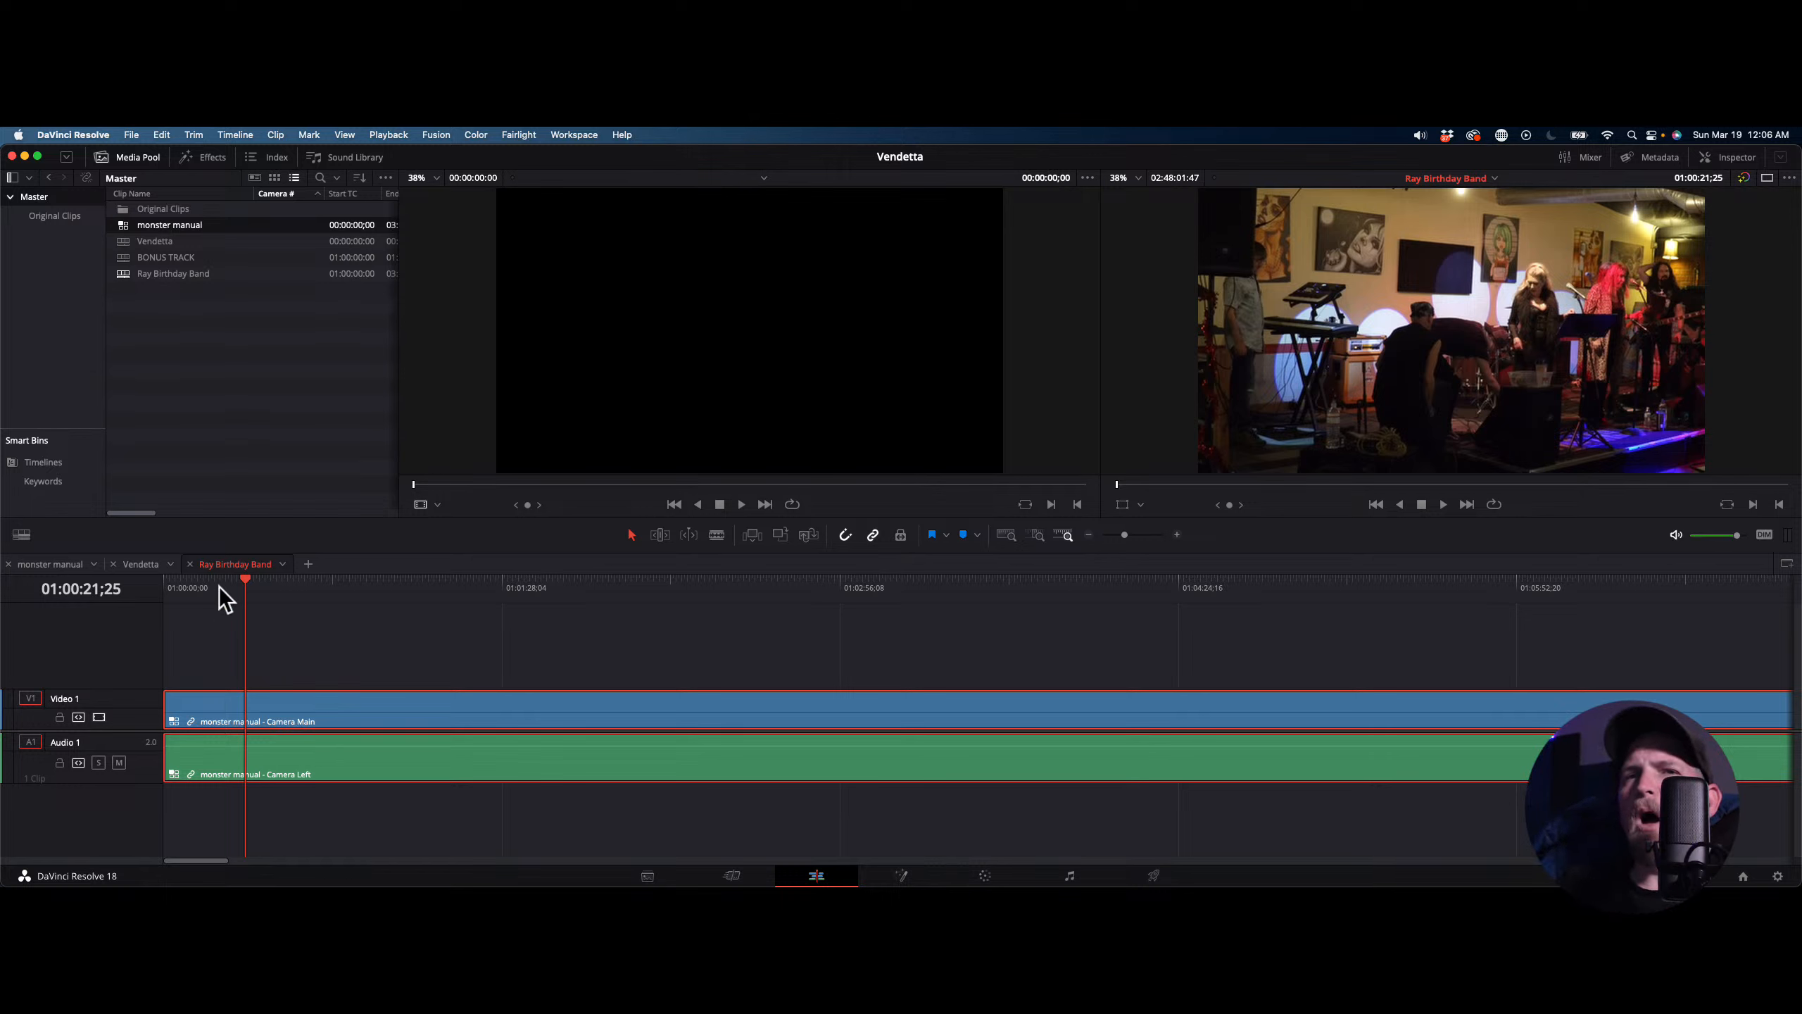
left_click_drag(223, 582, 131, 596)
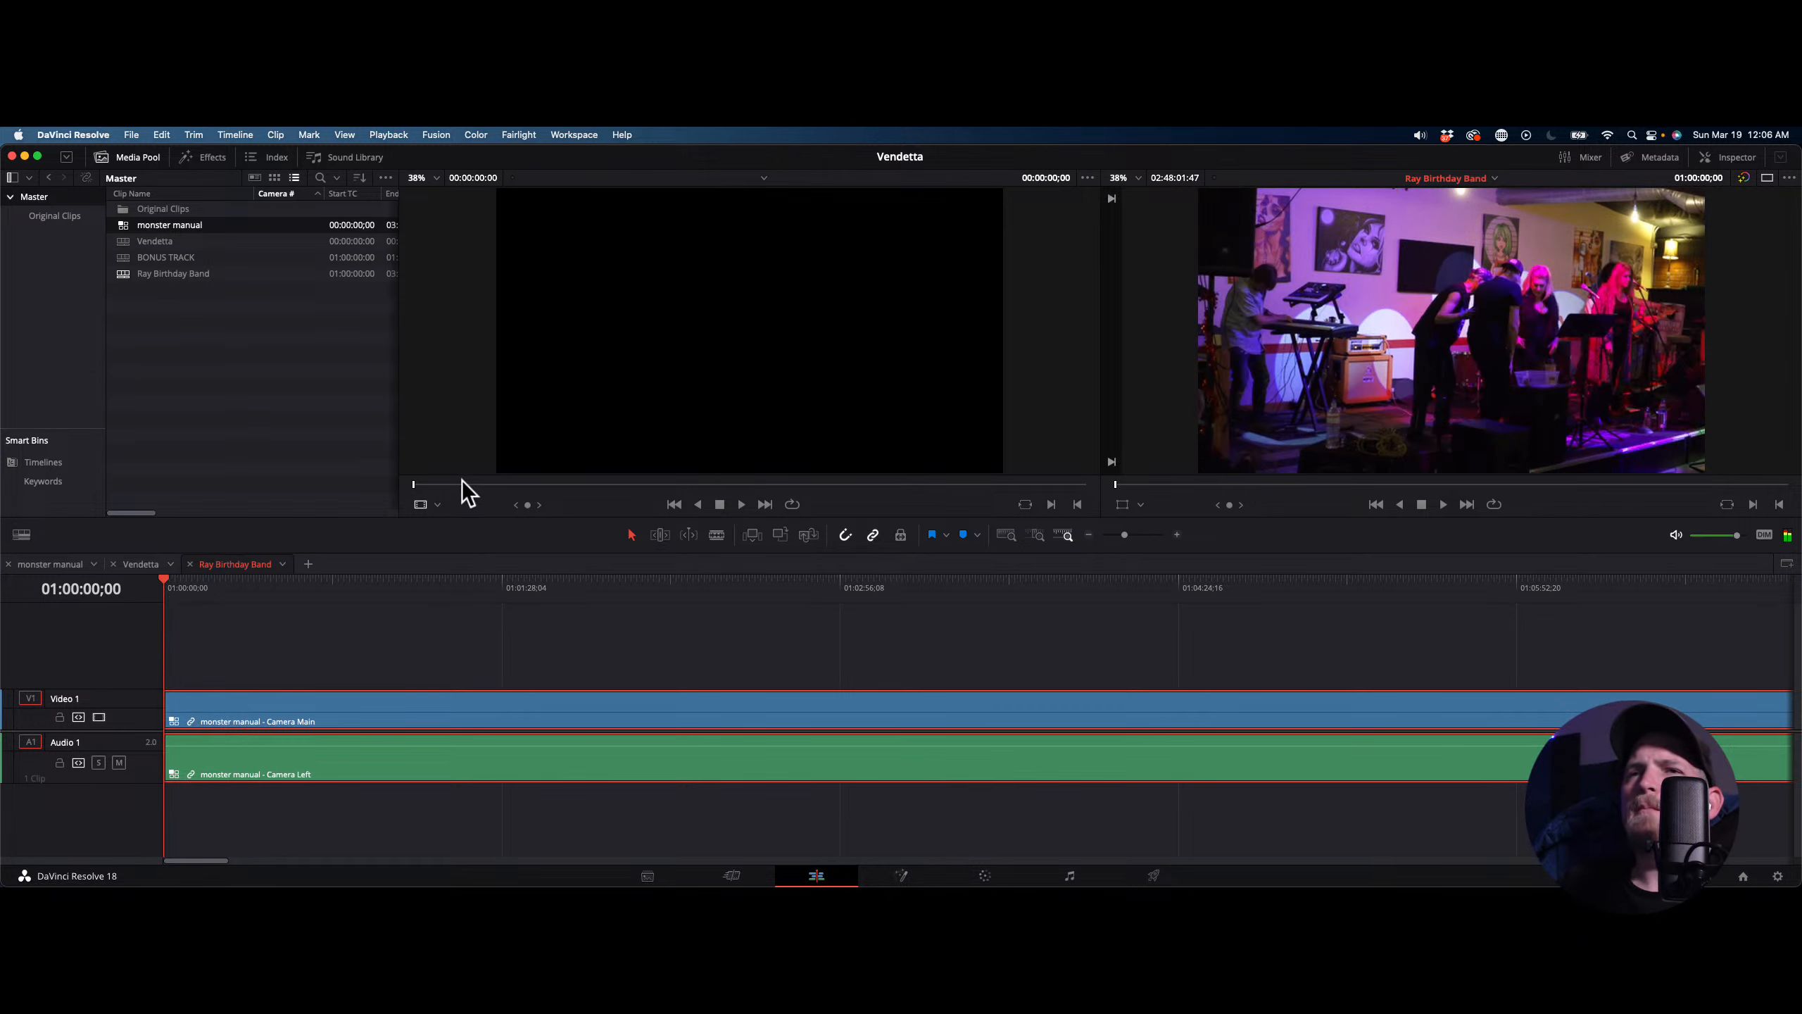
left_click(437, 505)
left_click(454, 581)
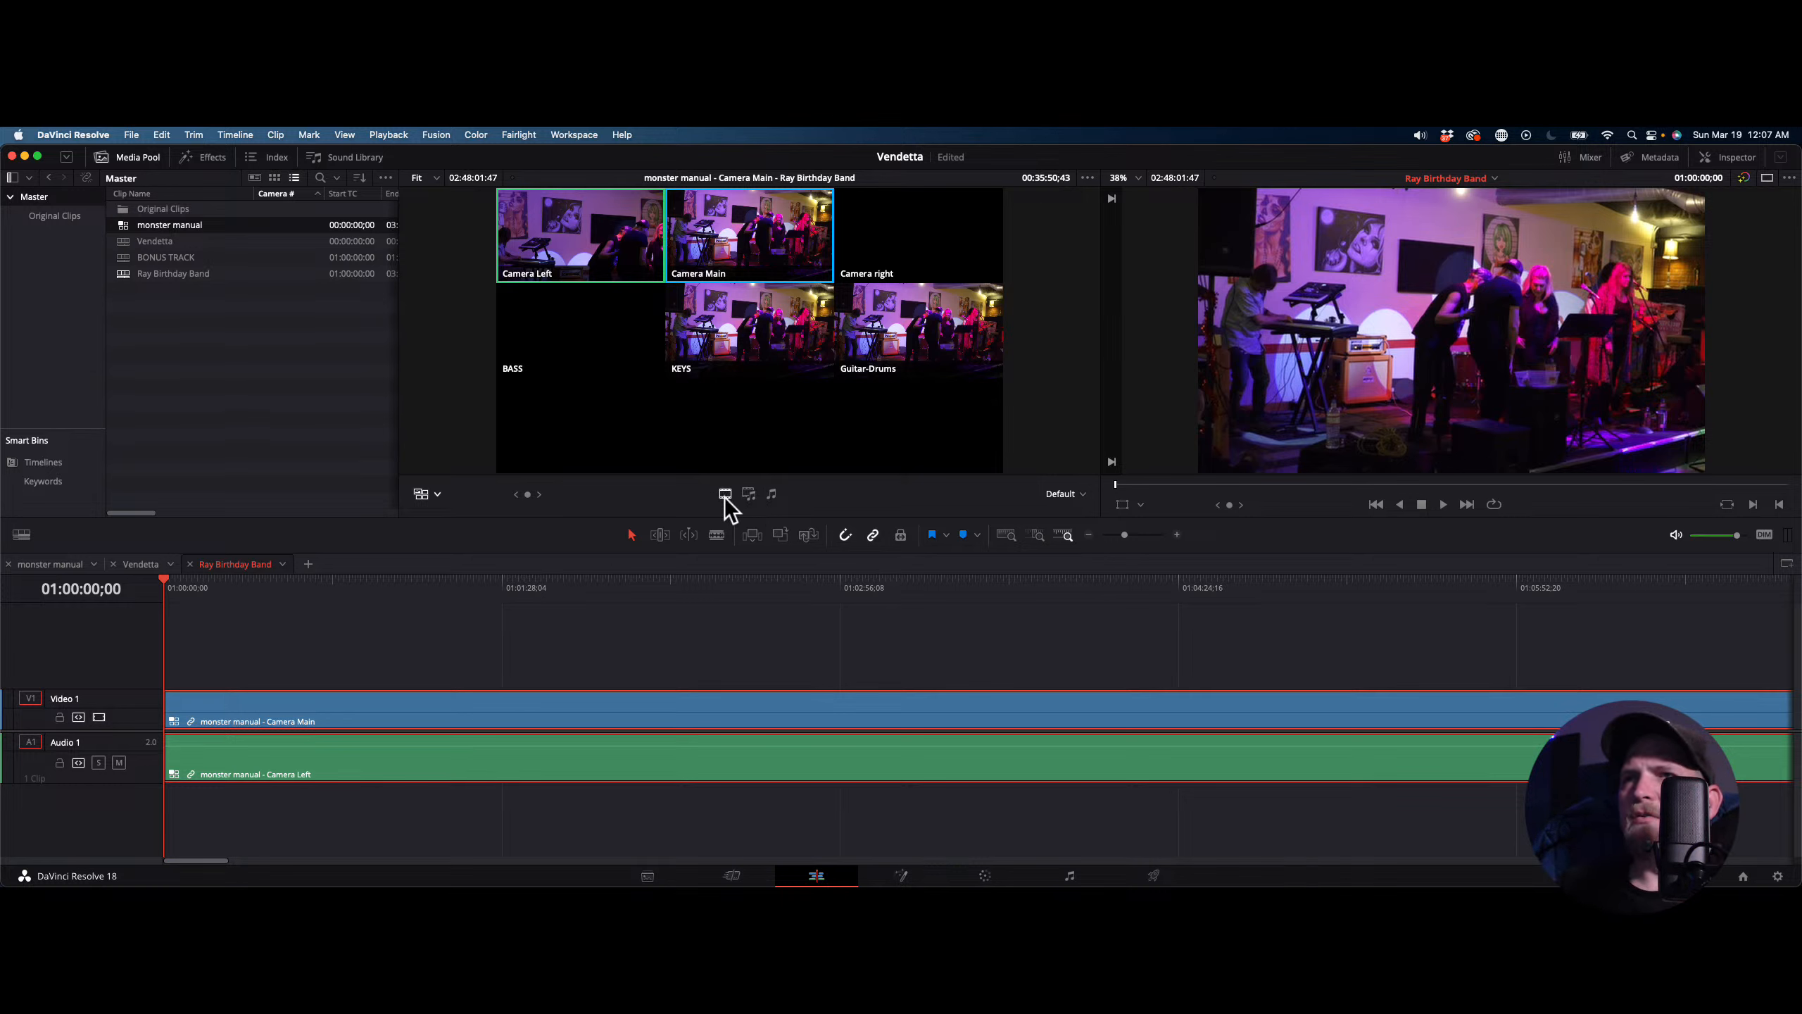
left_click(724, 495)
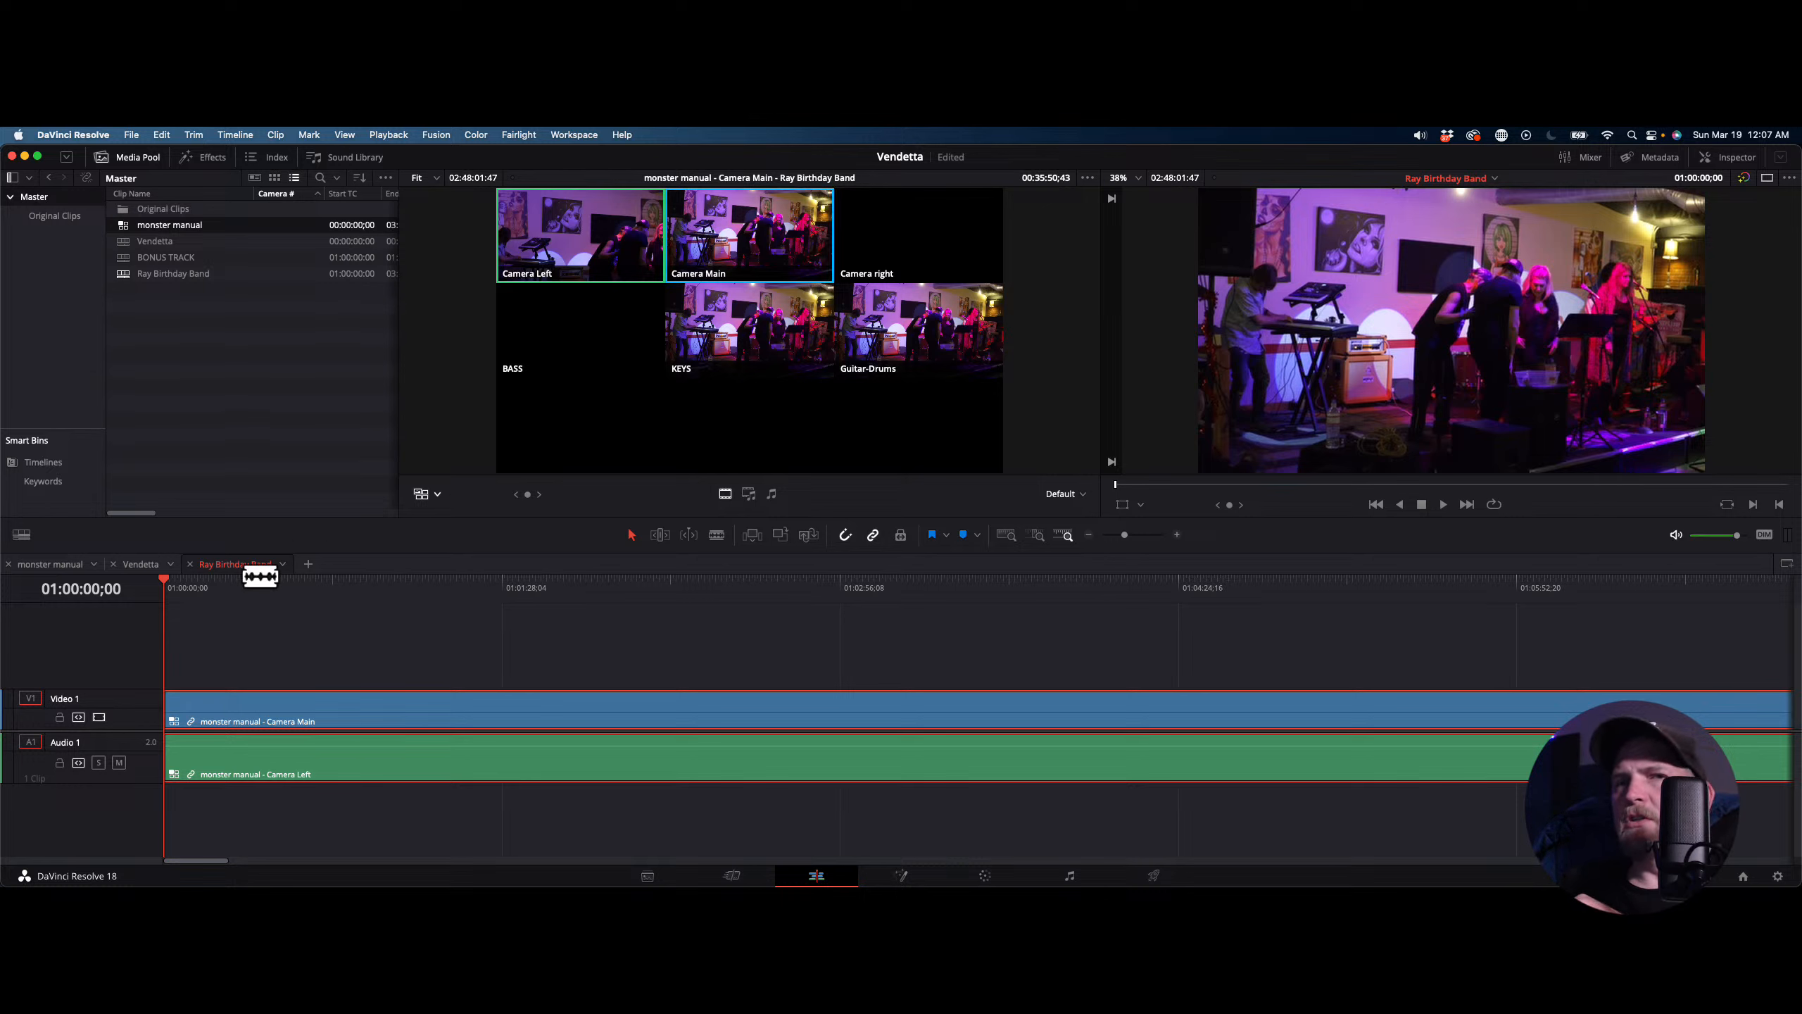
Play briefly from the start of the Birthday Band timeline and step back four frames to 01:00:00;27
key("super+equal")
key("super+equal")
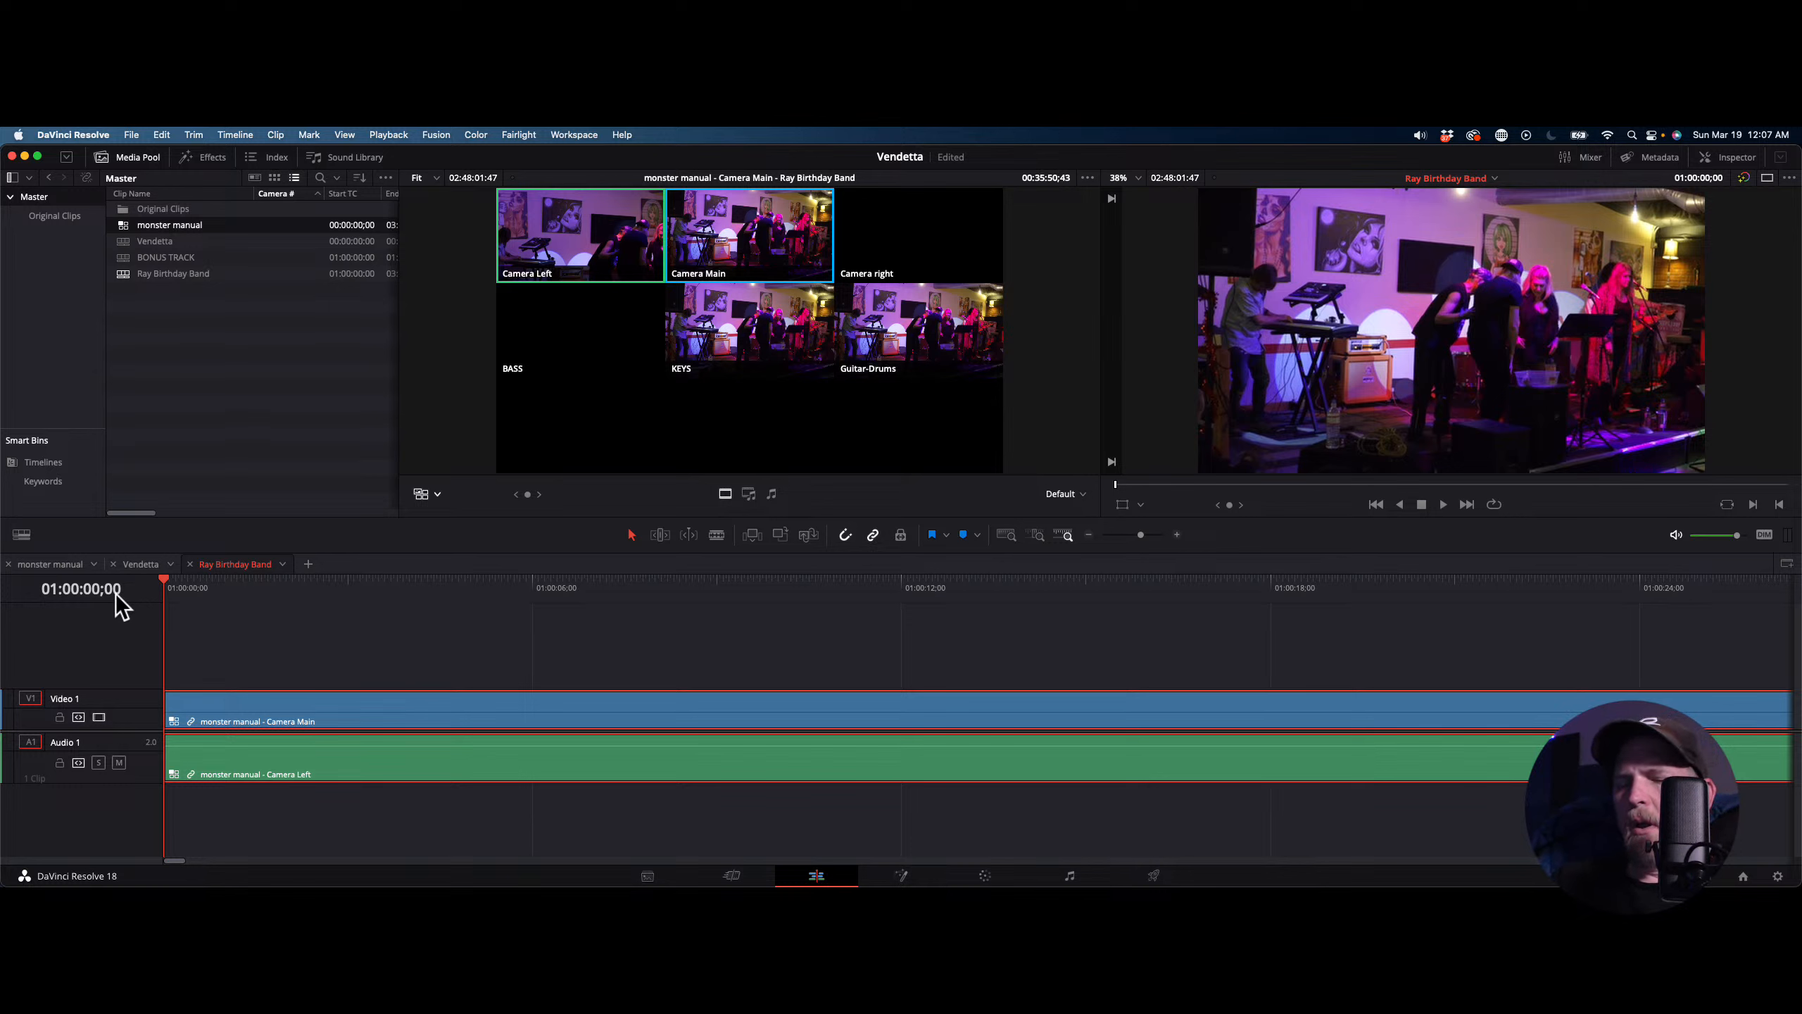
key("space")
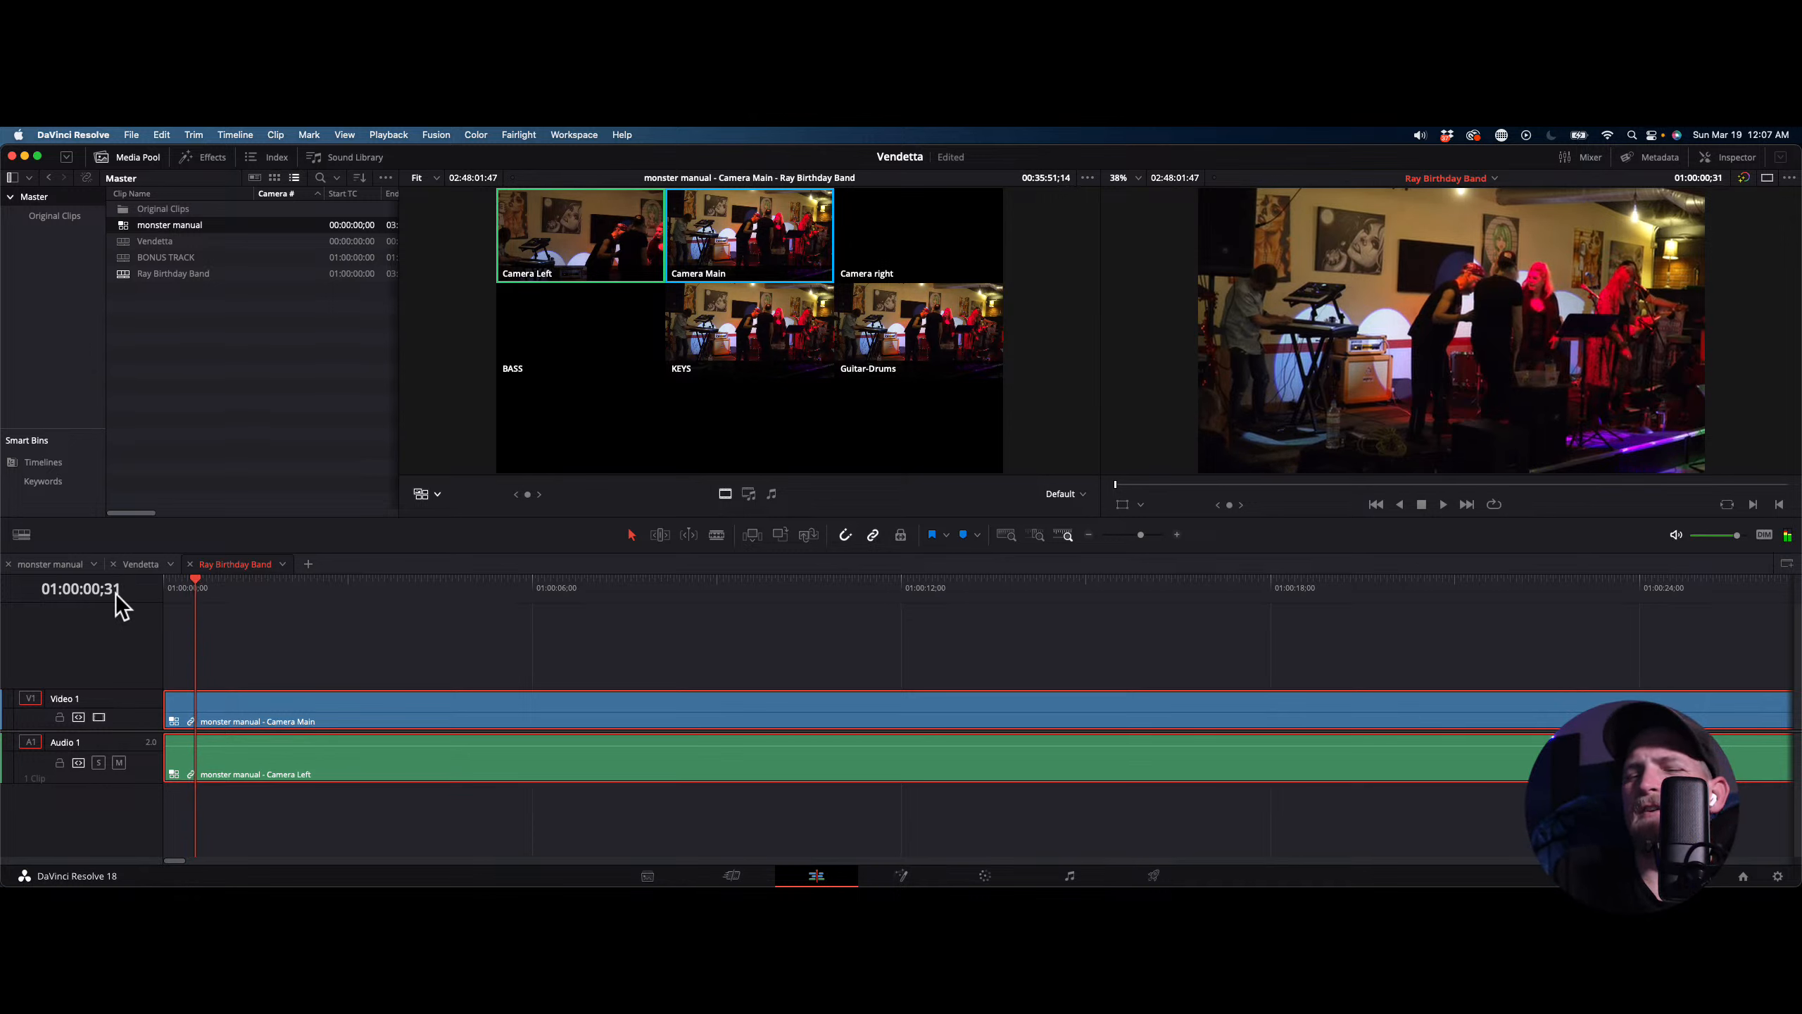
key("Left")
key("Left")
key("Left")
key("Left")
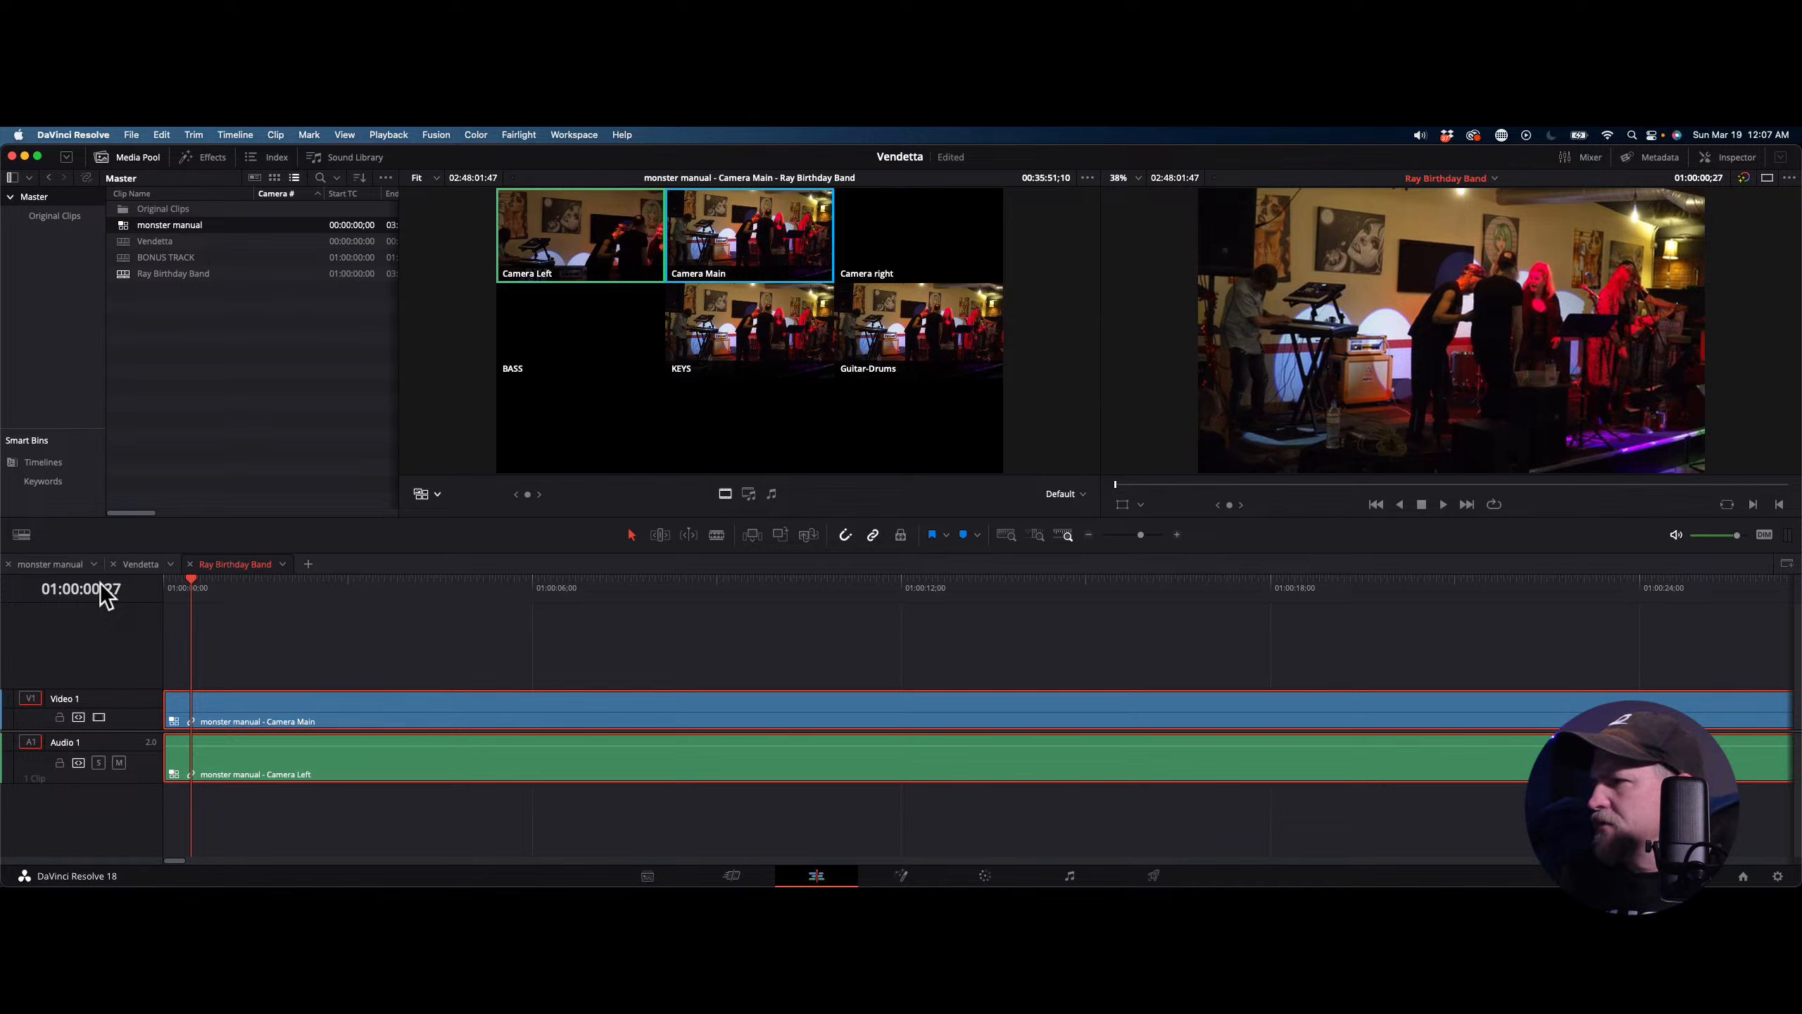
Examine the timeline view options for track and waveform display, and return to the timeline at 01:00:00;30
left_click(21, 535)
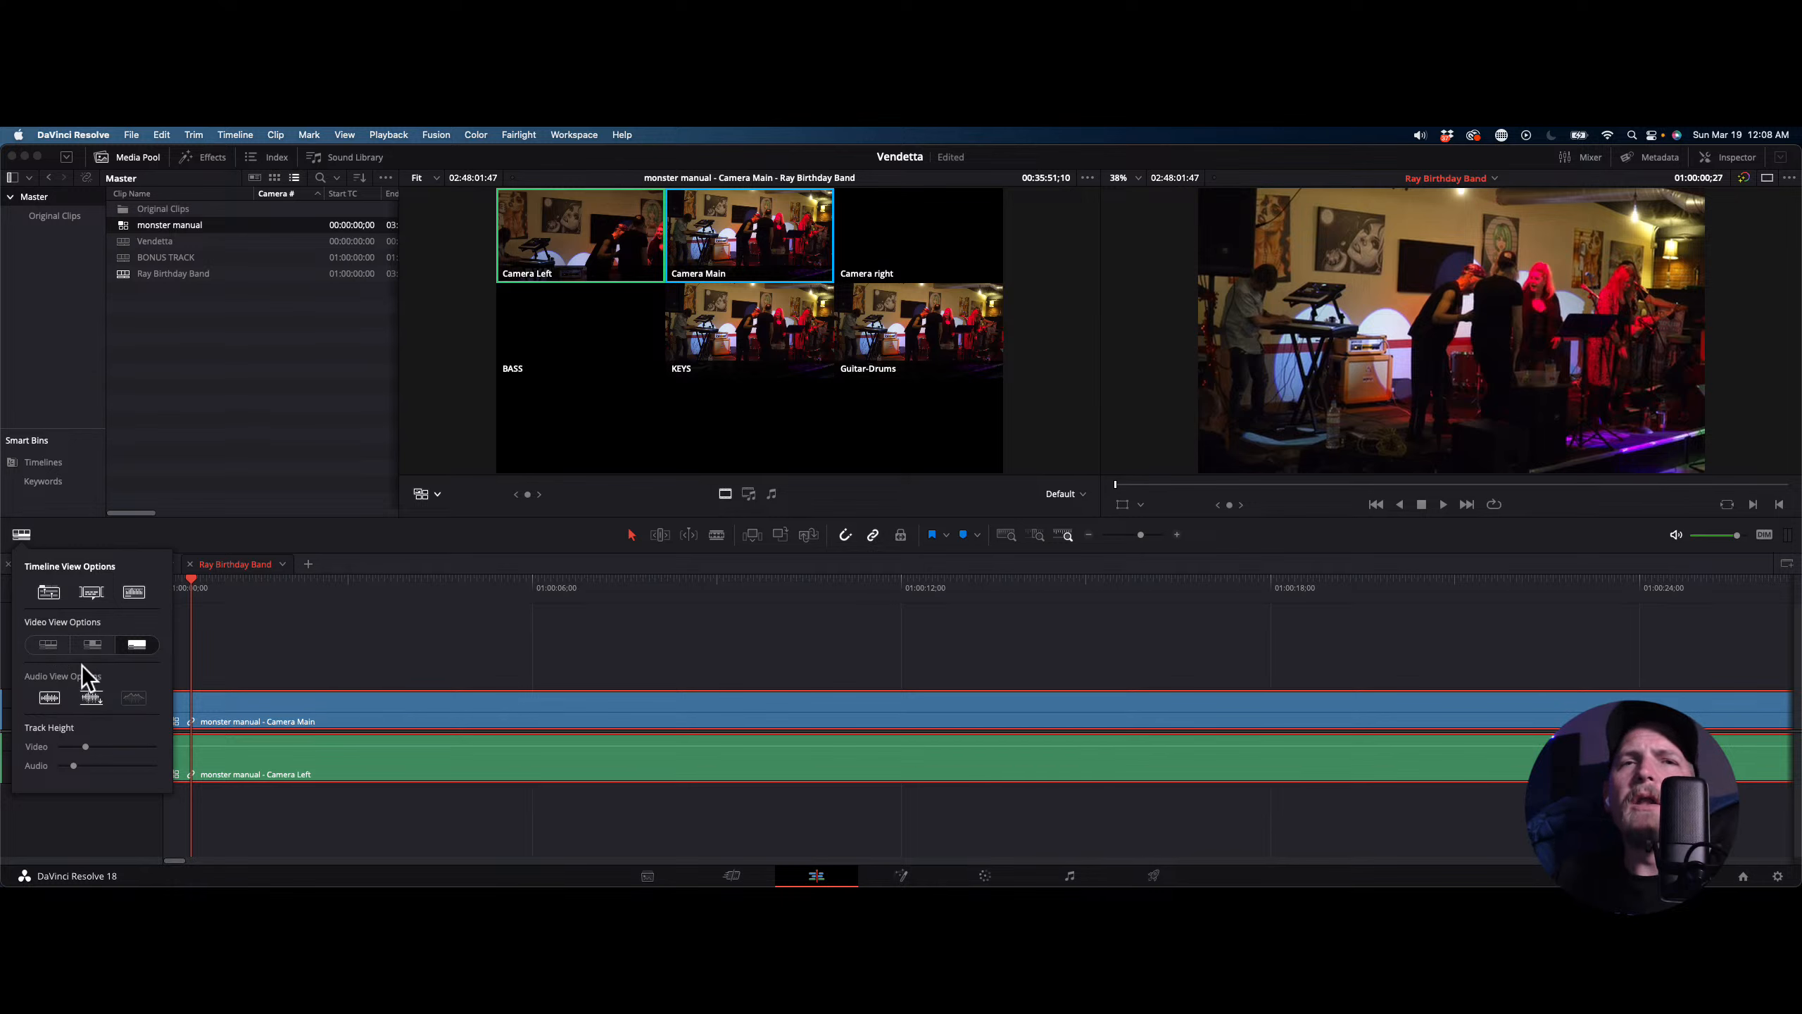
left_click(132, 592)
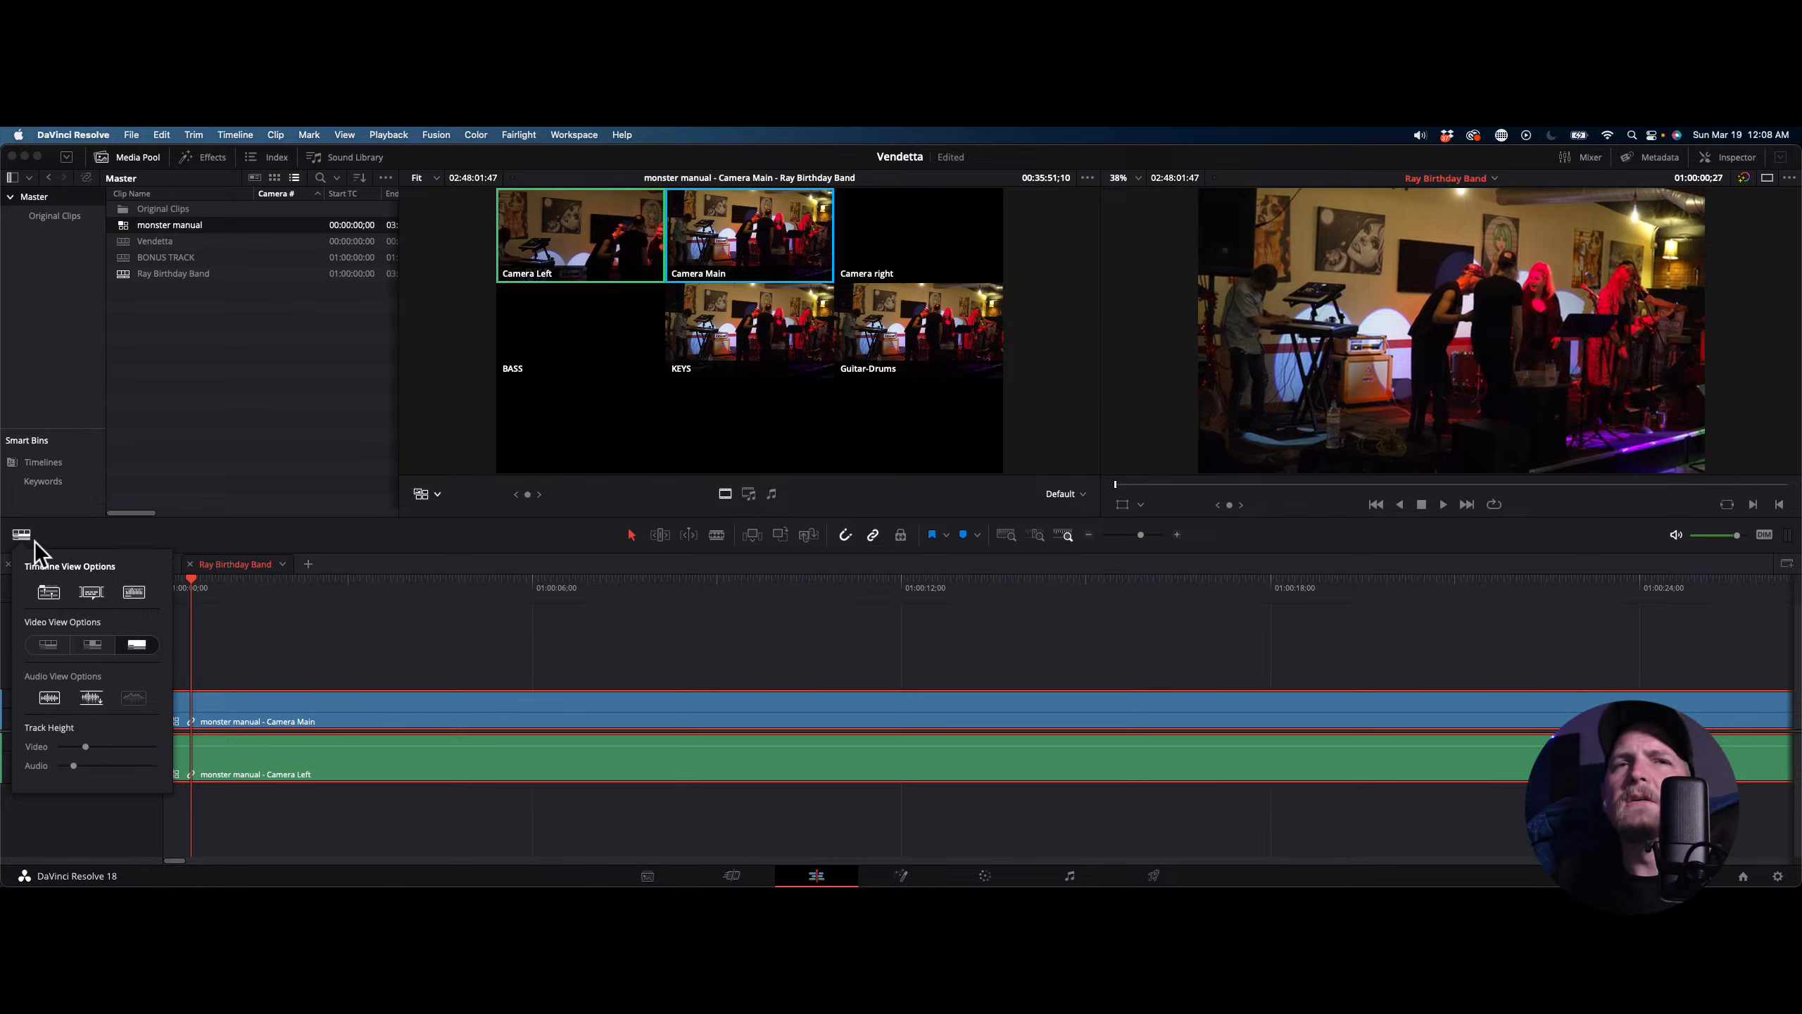
left_click(192, 579)
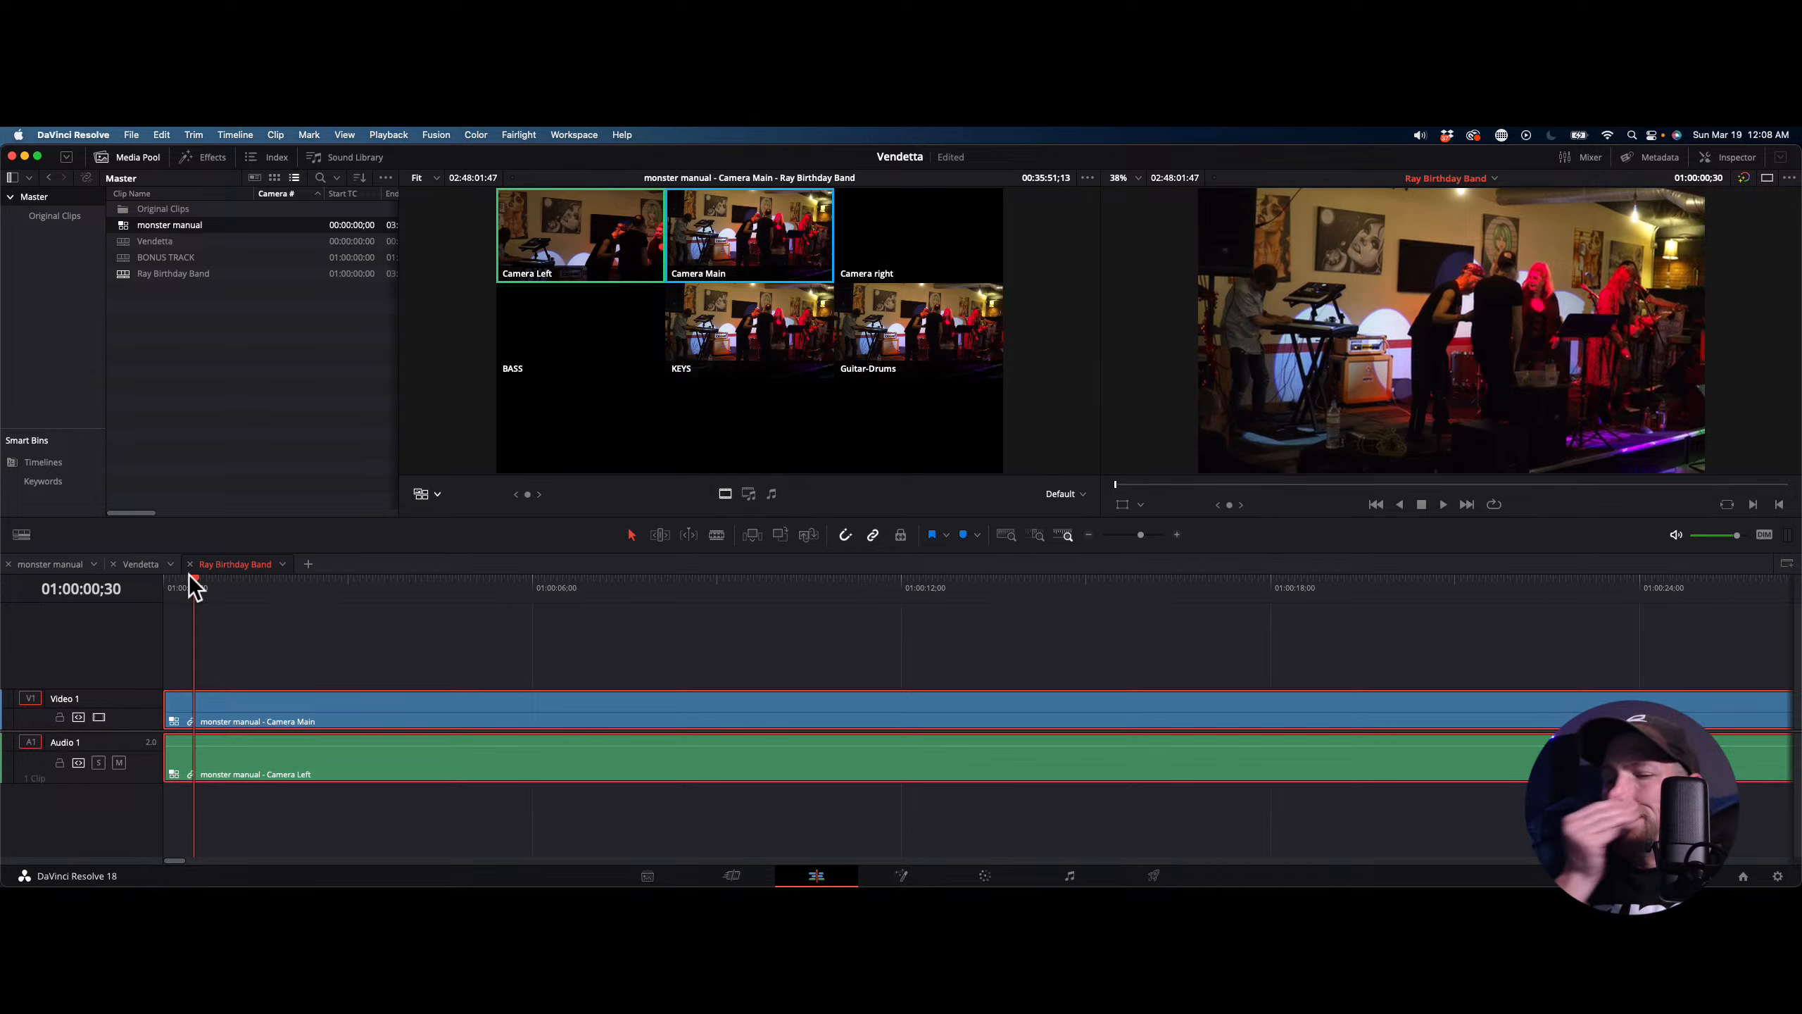
Play and fast-forward through the opening of the Birthday Band timeline while watching the camera angles, stopping at 01:01:36;21
key("space")
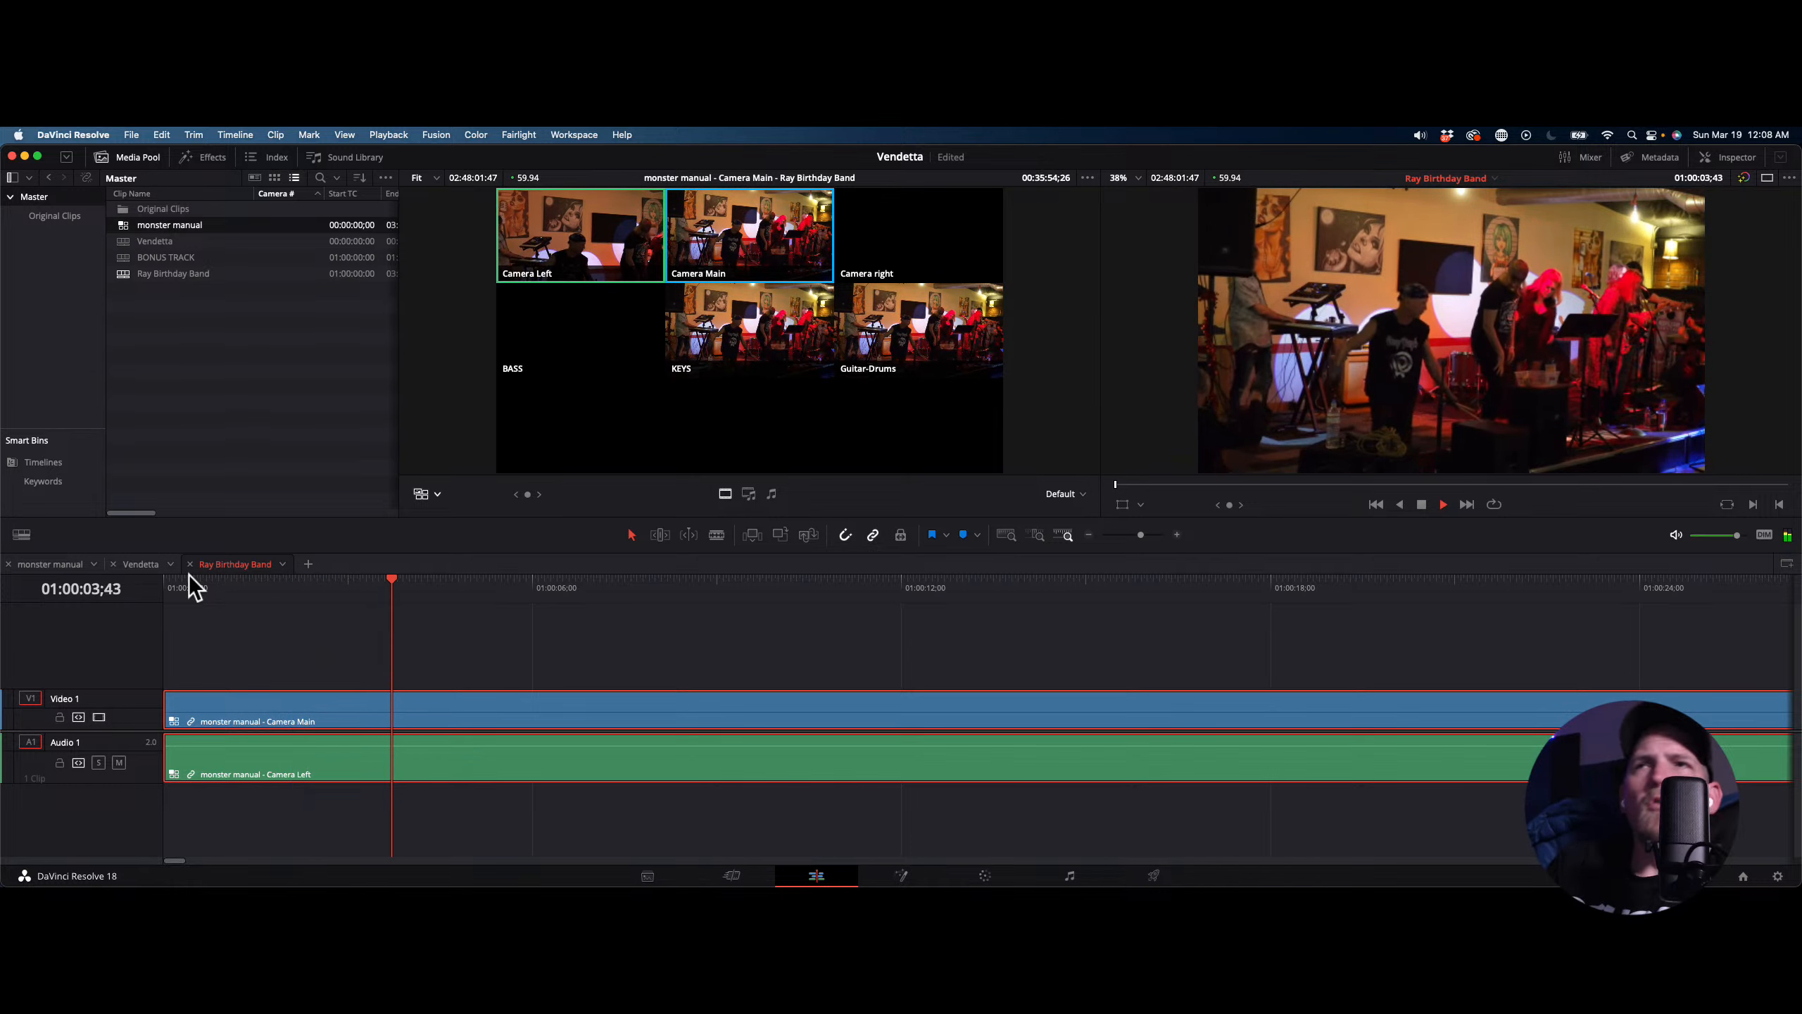
key("l")
key("l")
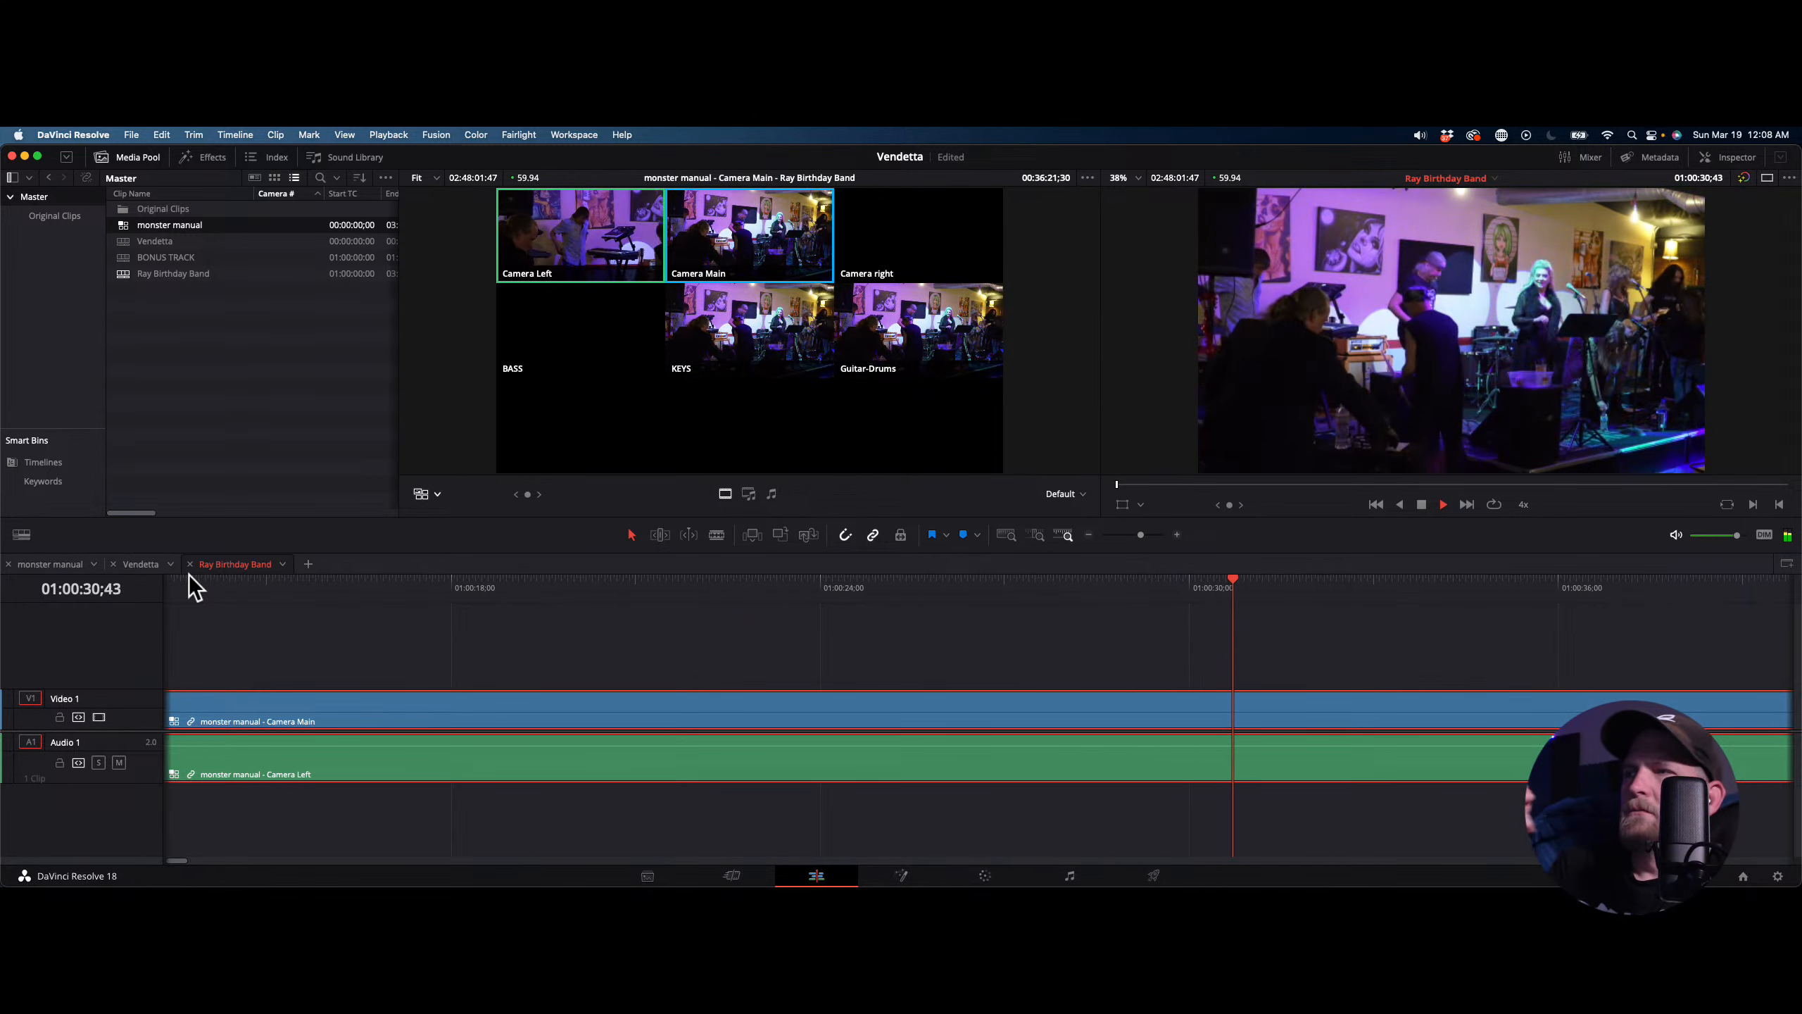
key("l")
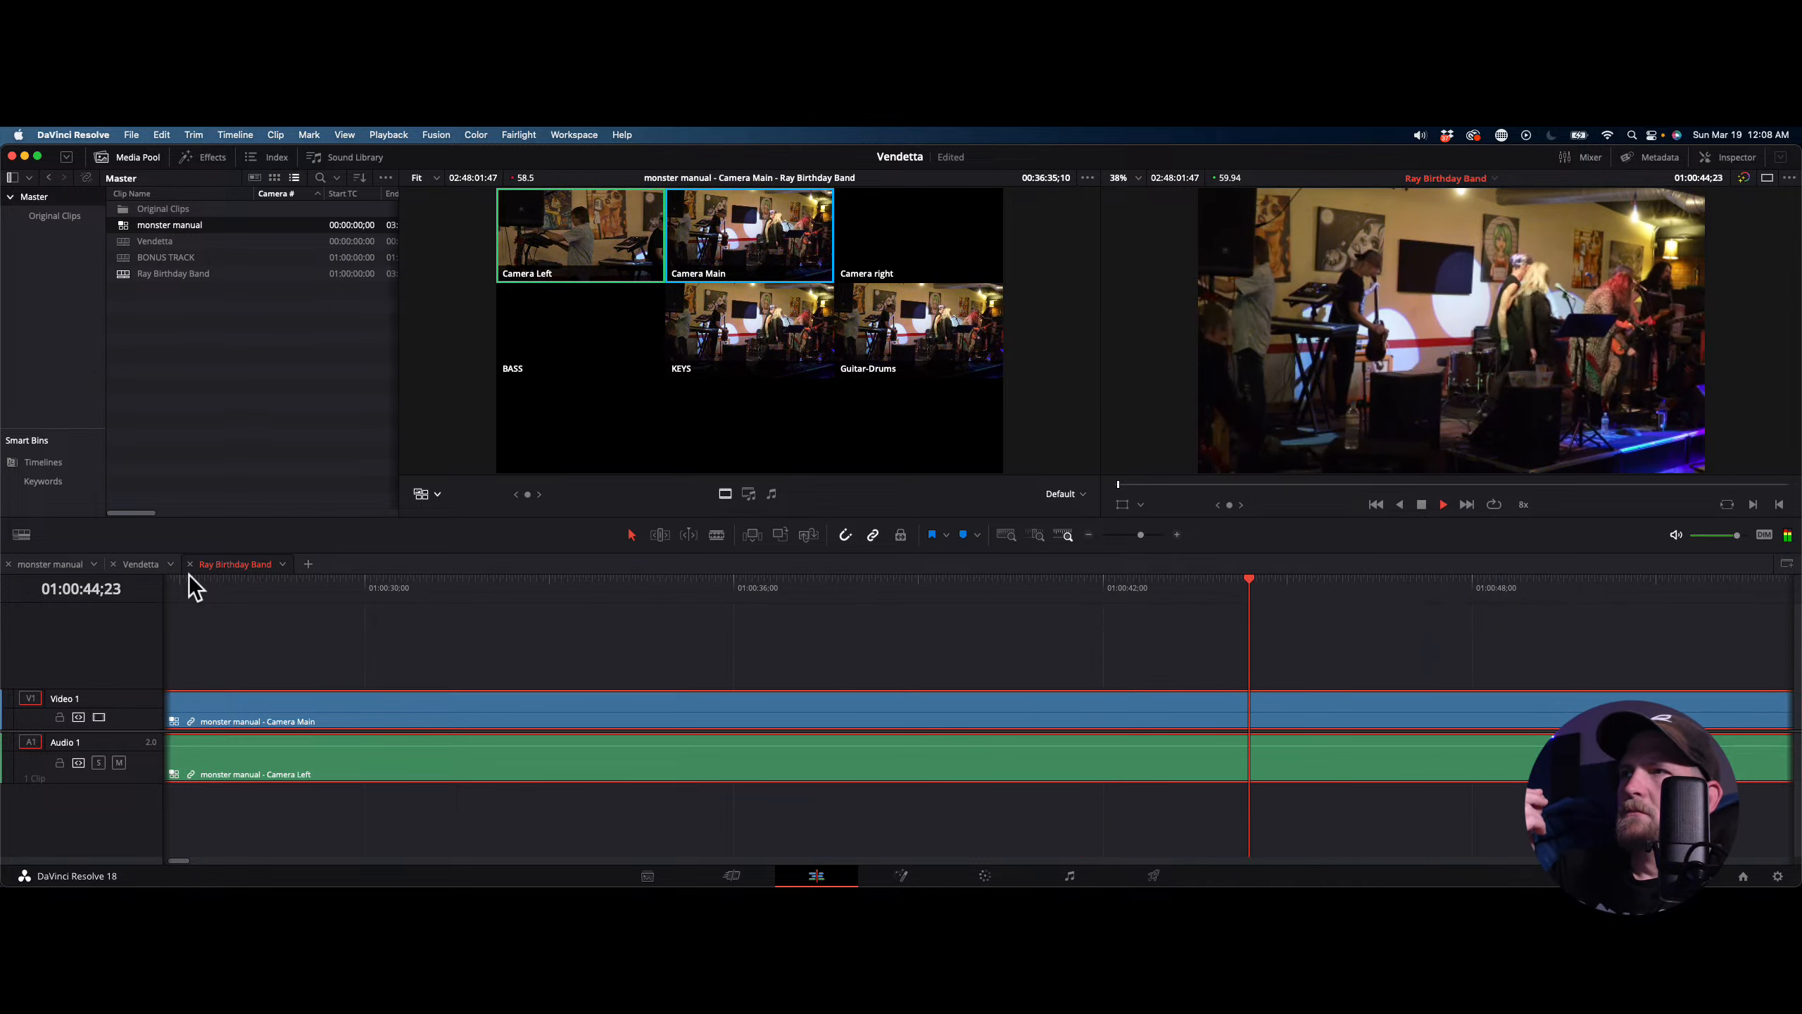
key("space")
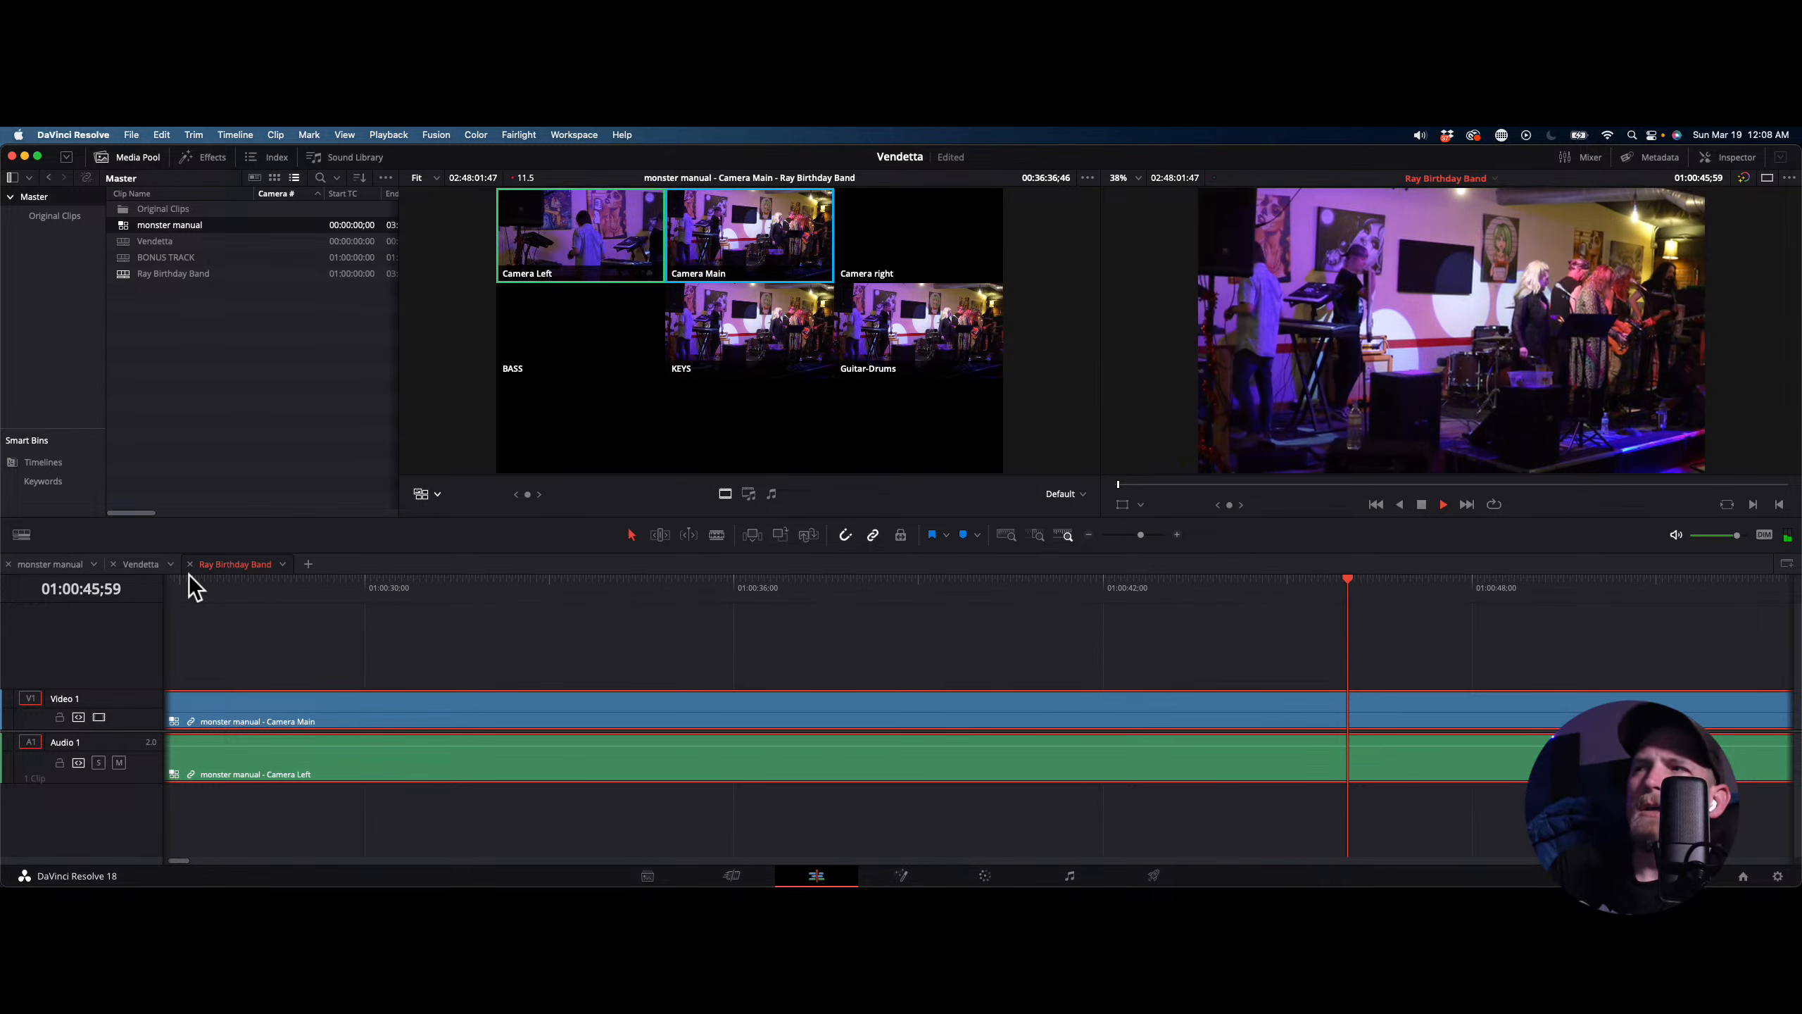
key("l")
key("l")
key("l")
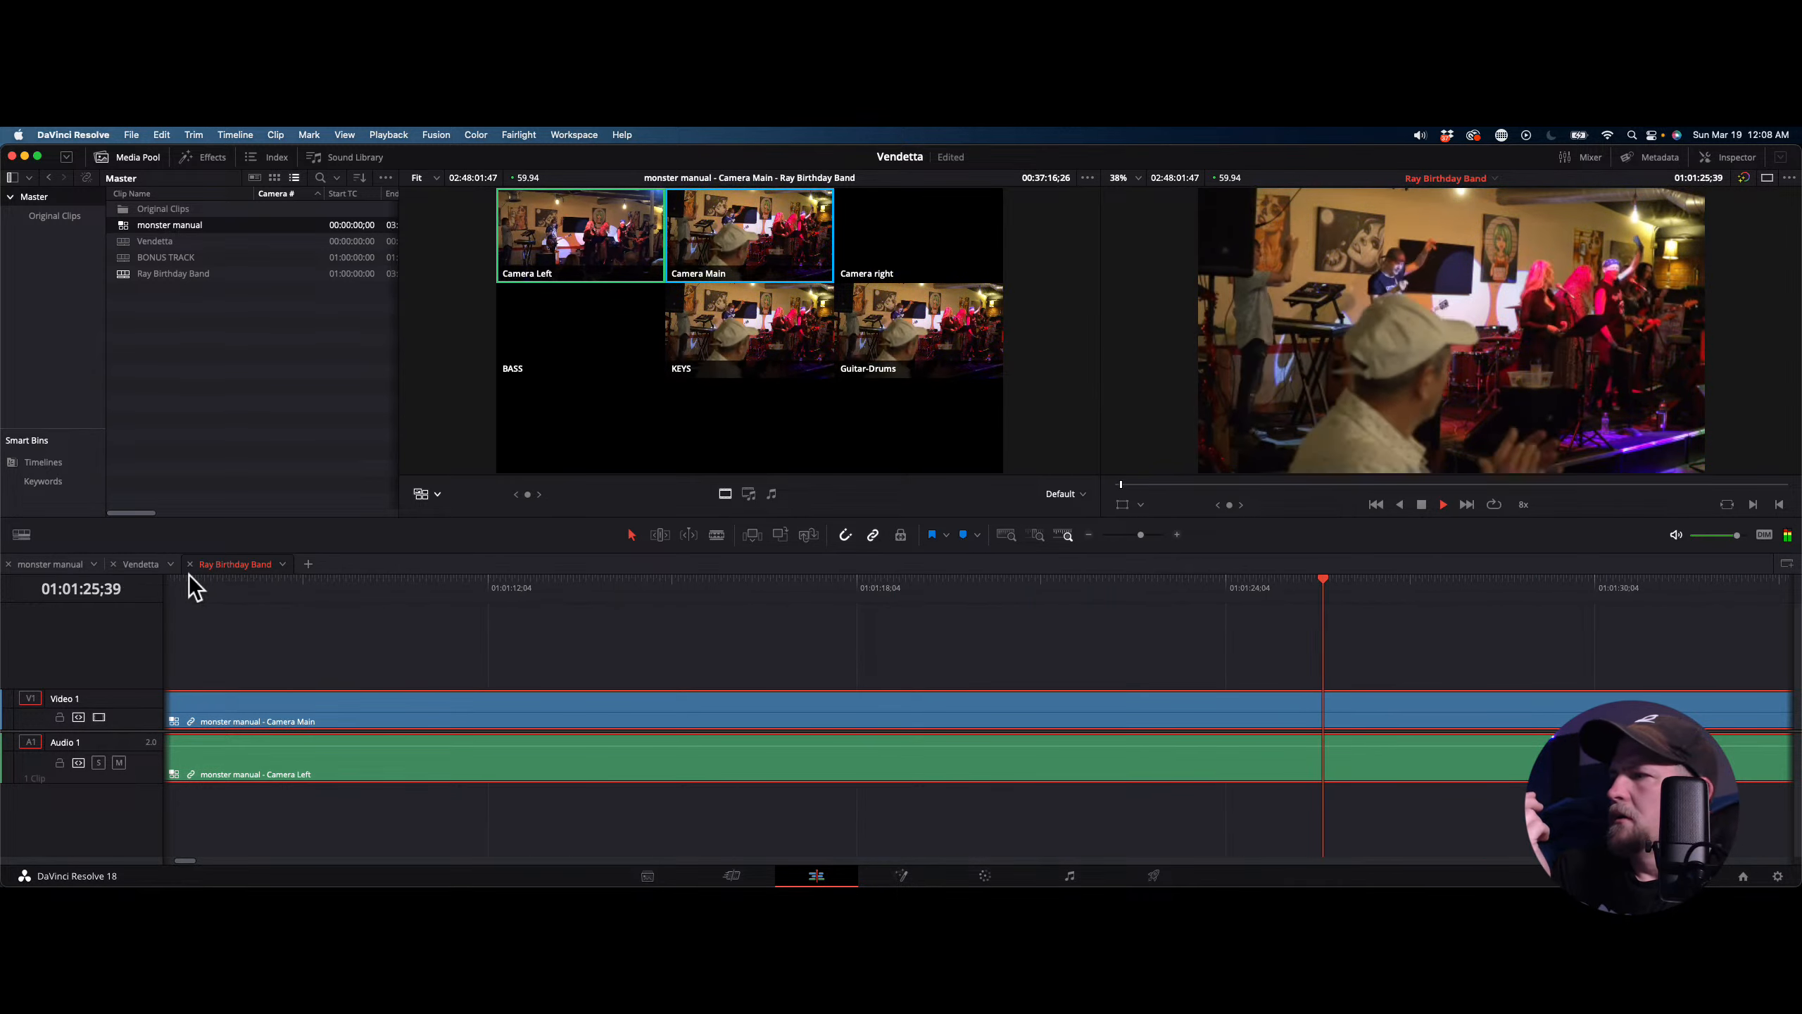
key("k")
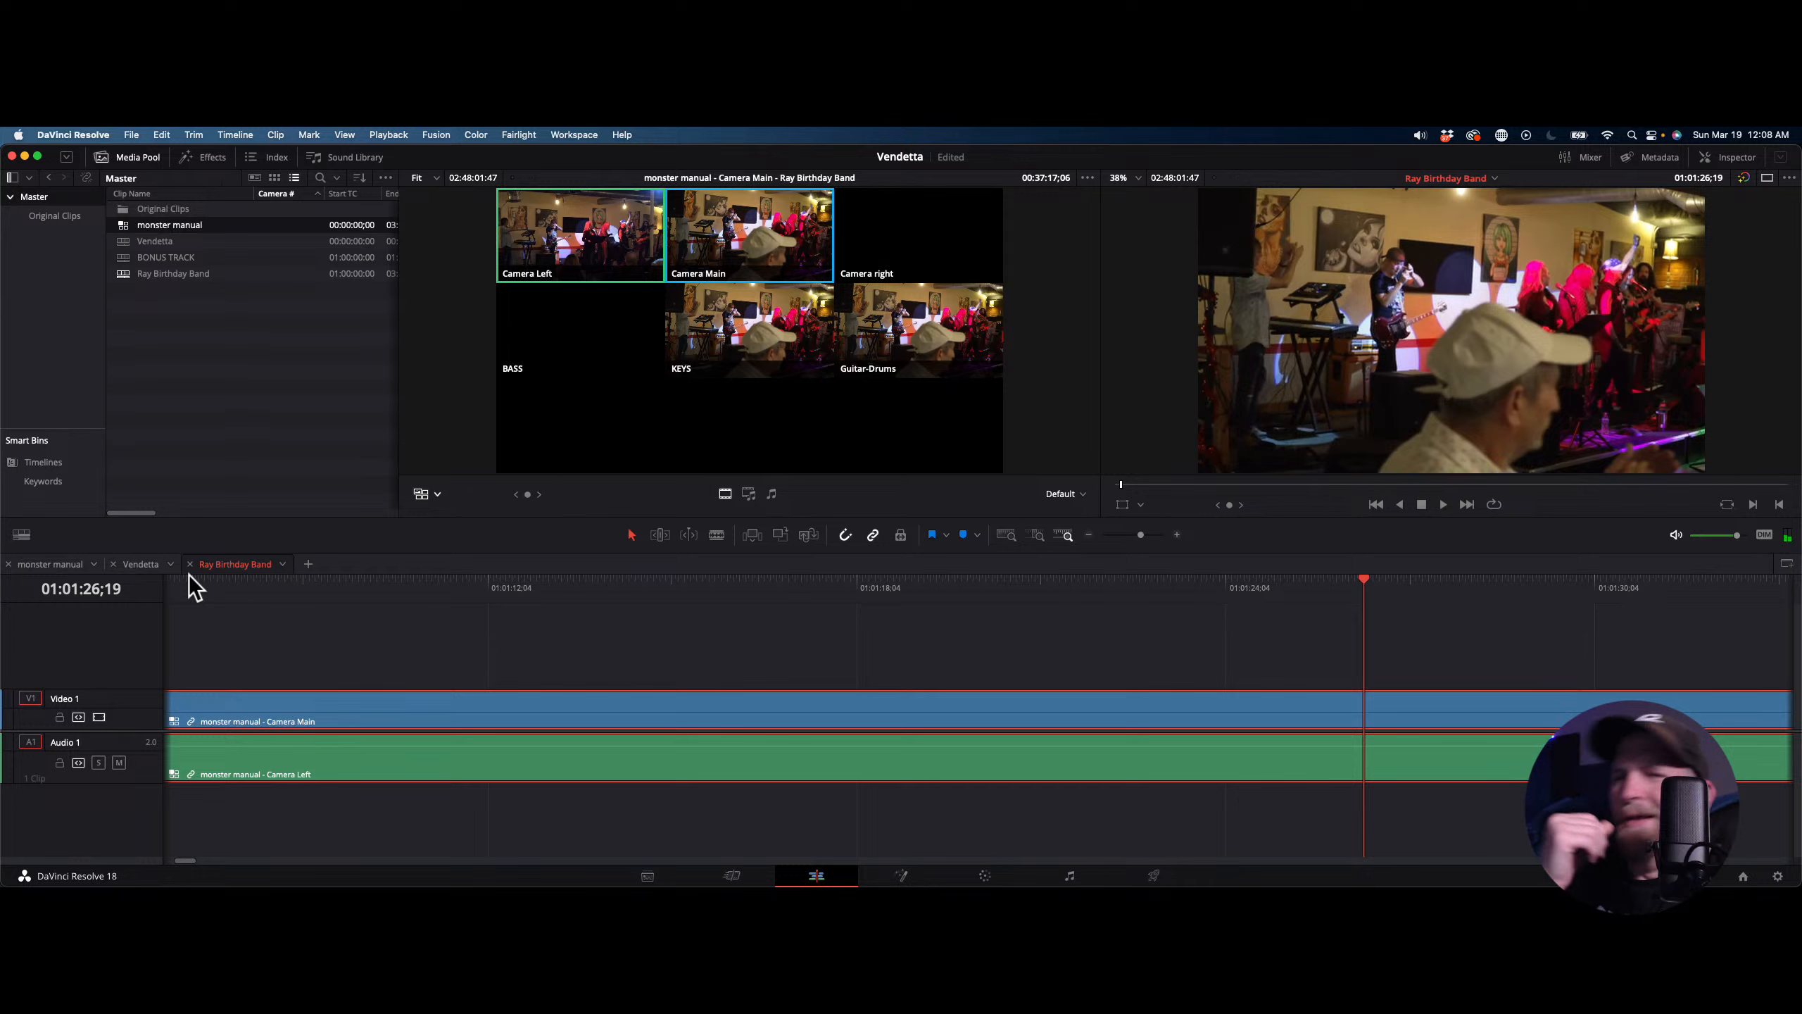
key("l")
key("l")
key("k")
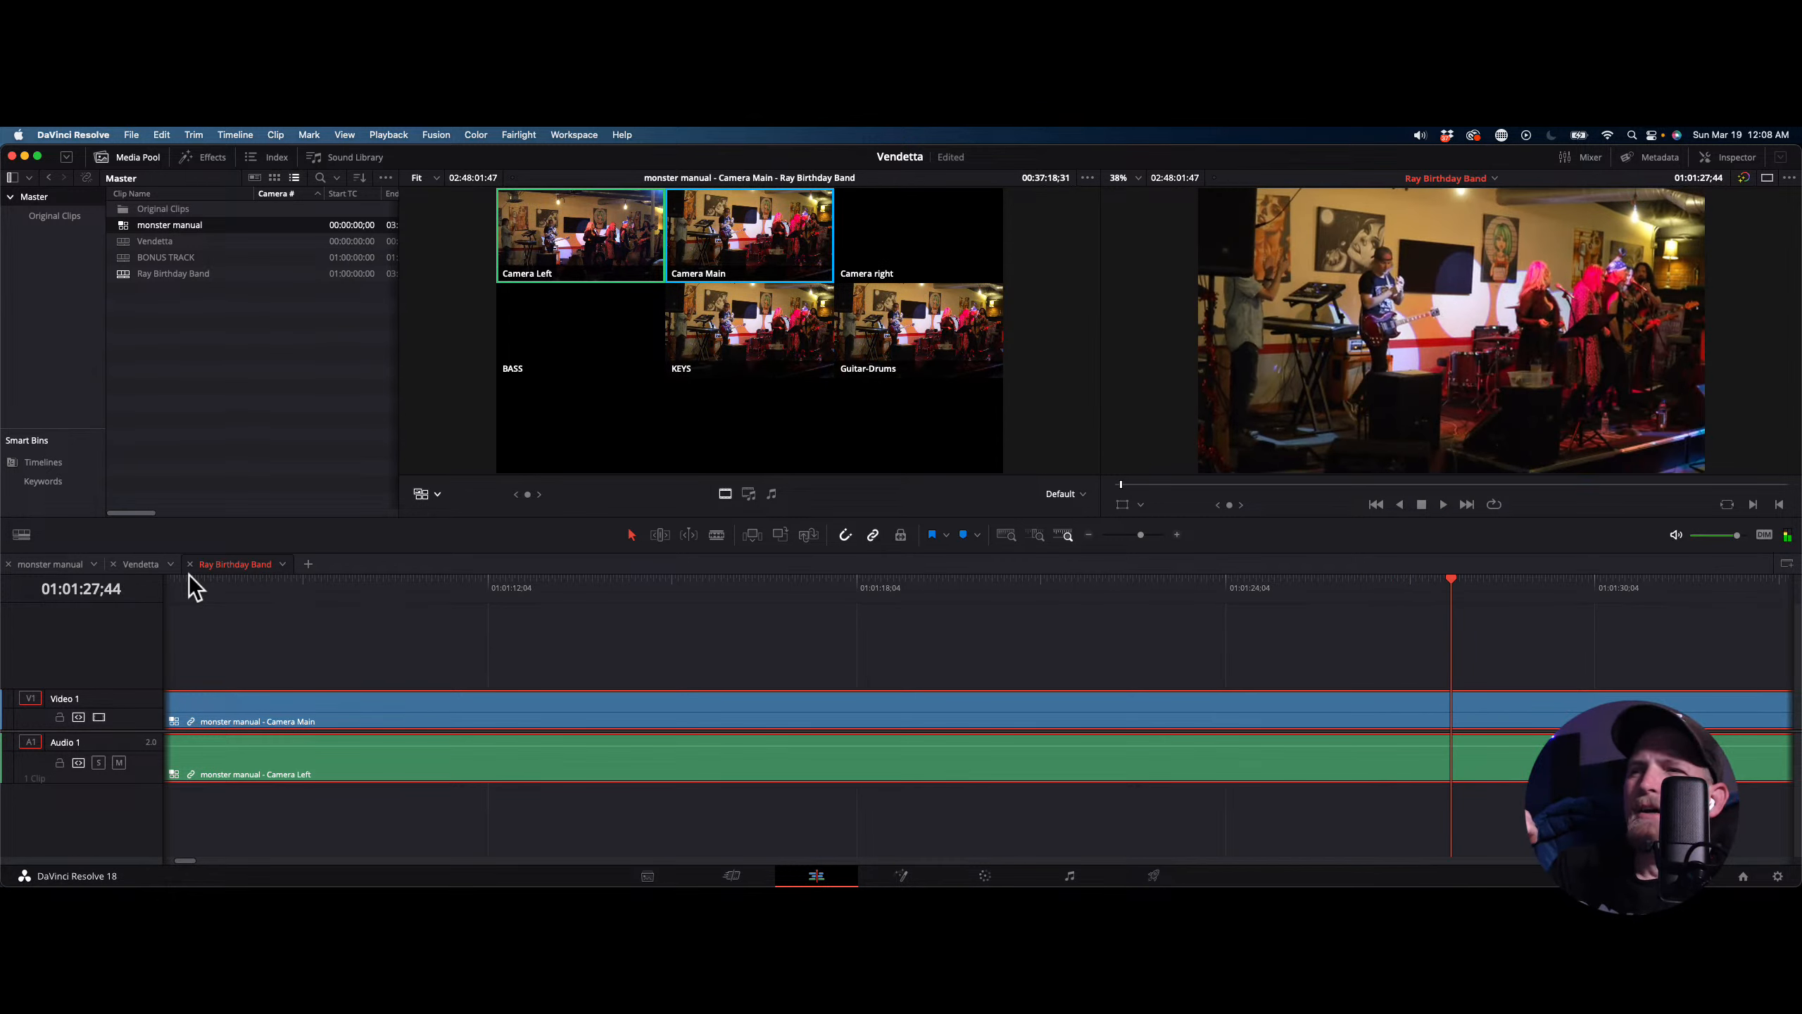
key("l")
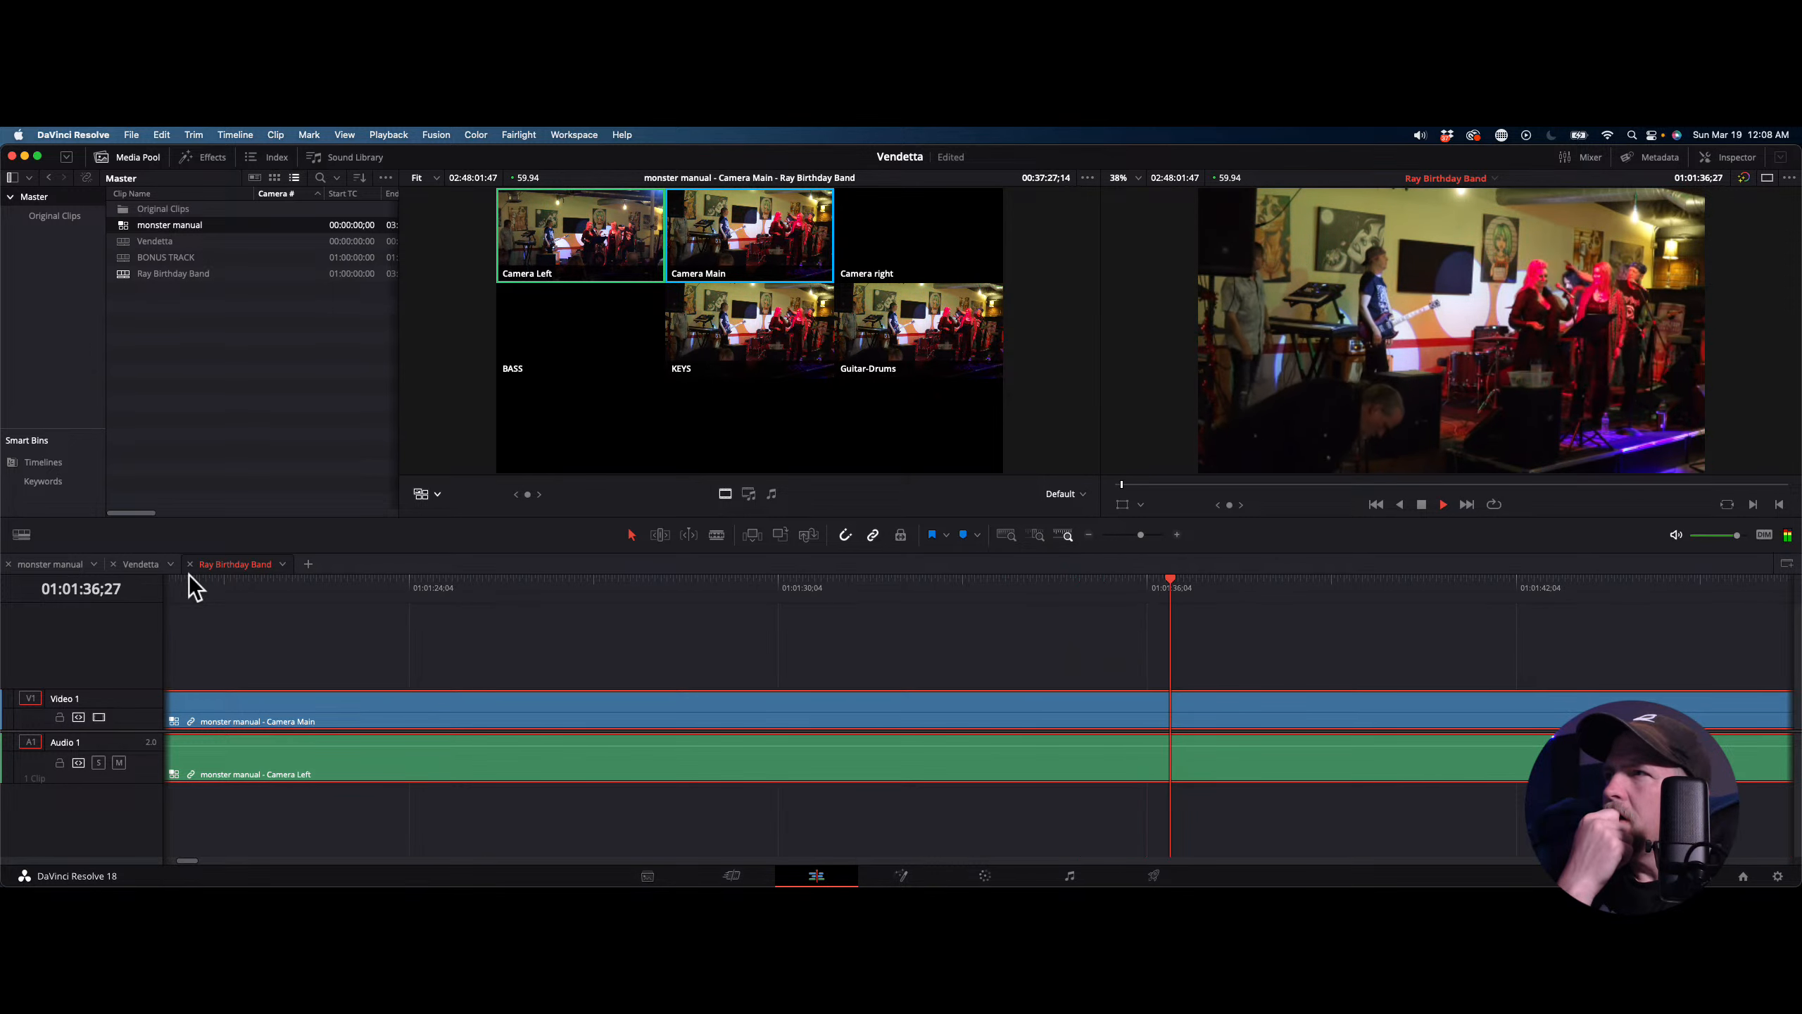
key("space")
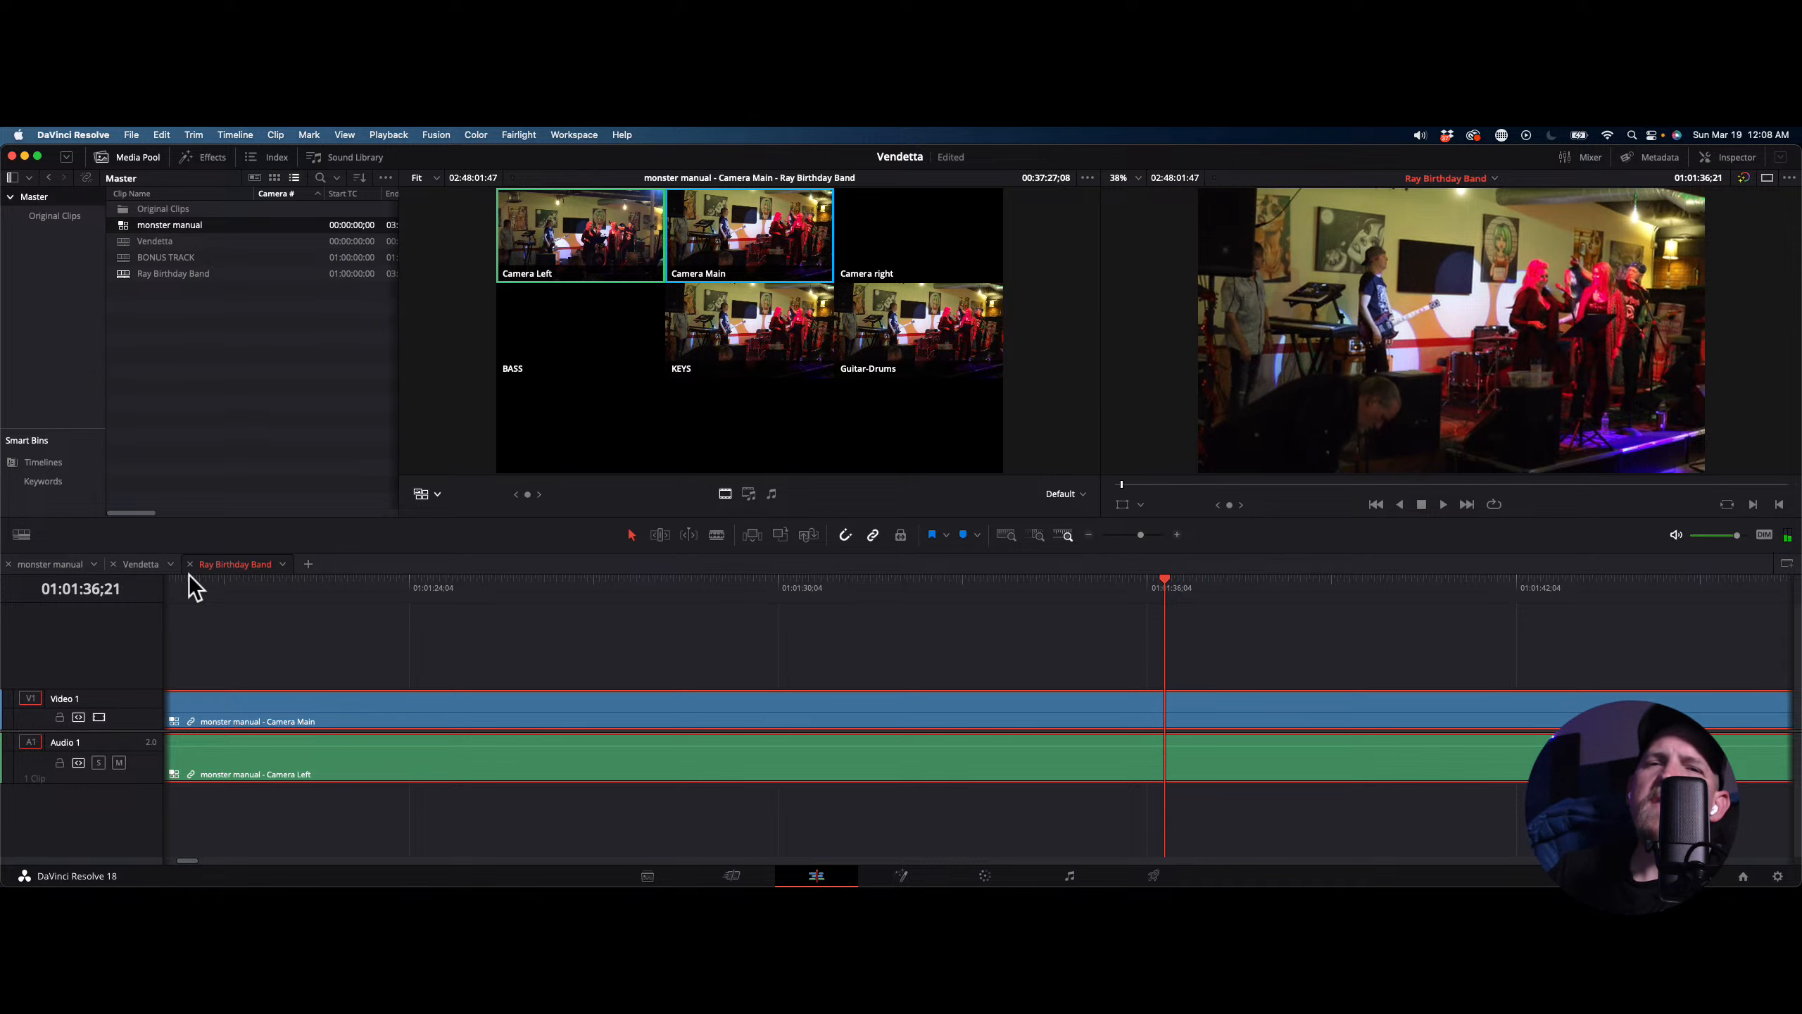
Switch the multicam clip's audio angle to Camera Main in the Birthday Band timeline
right_click(1118, 768)
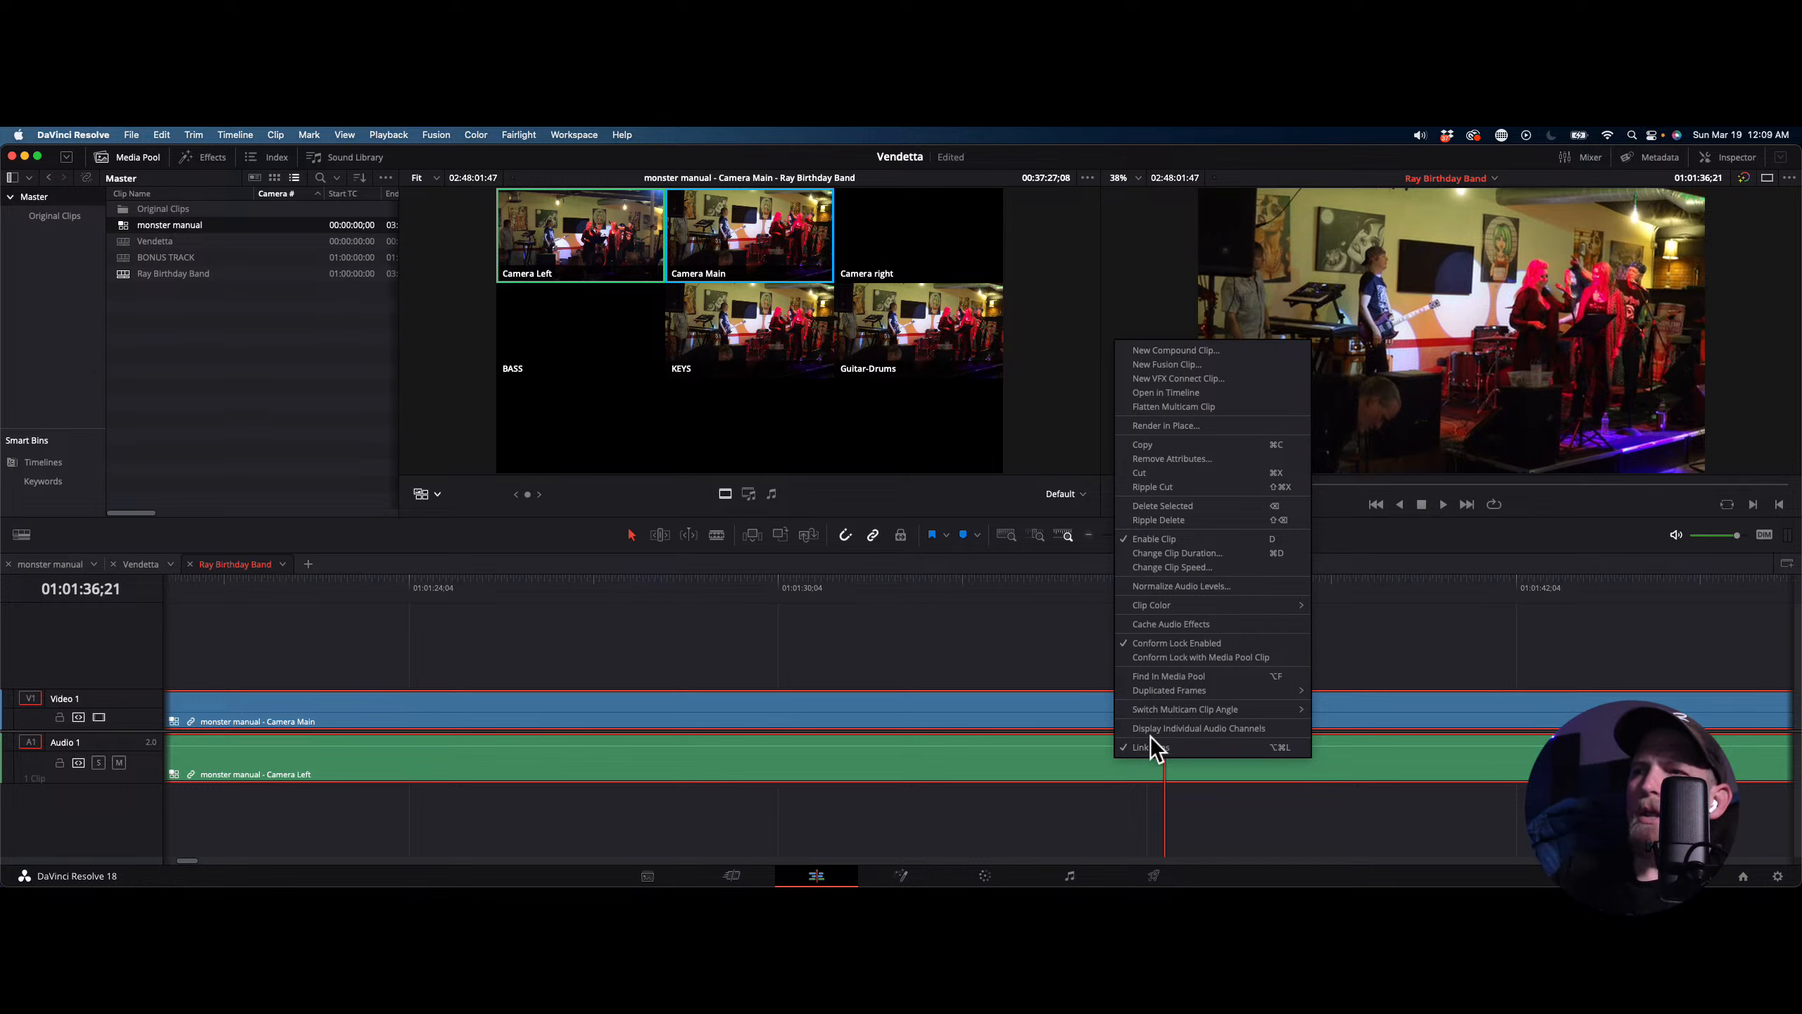
mouse_move(1169, 708)
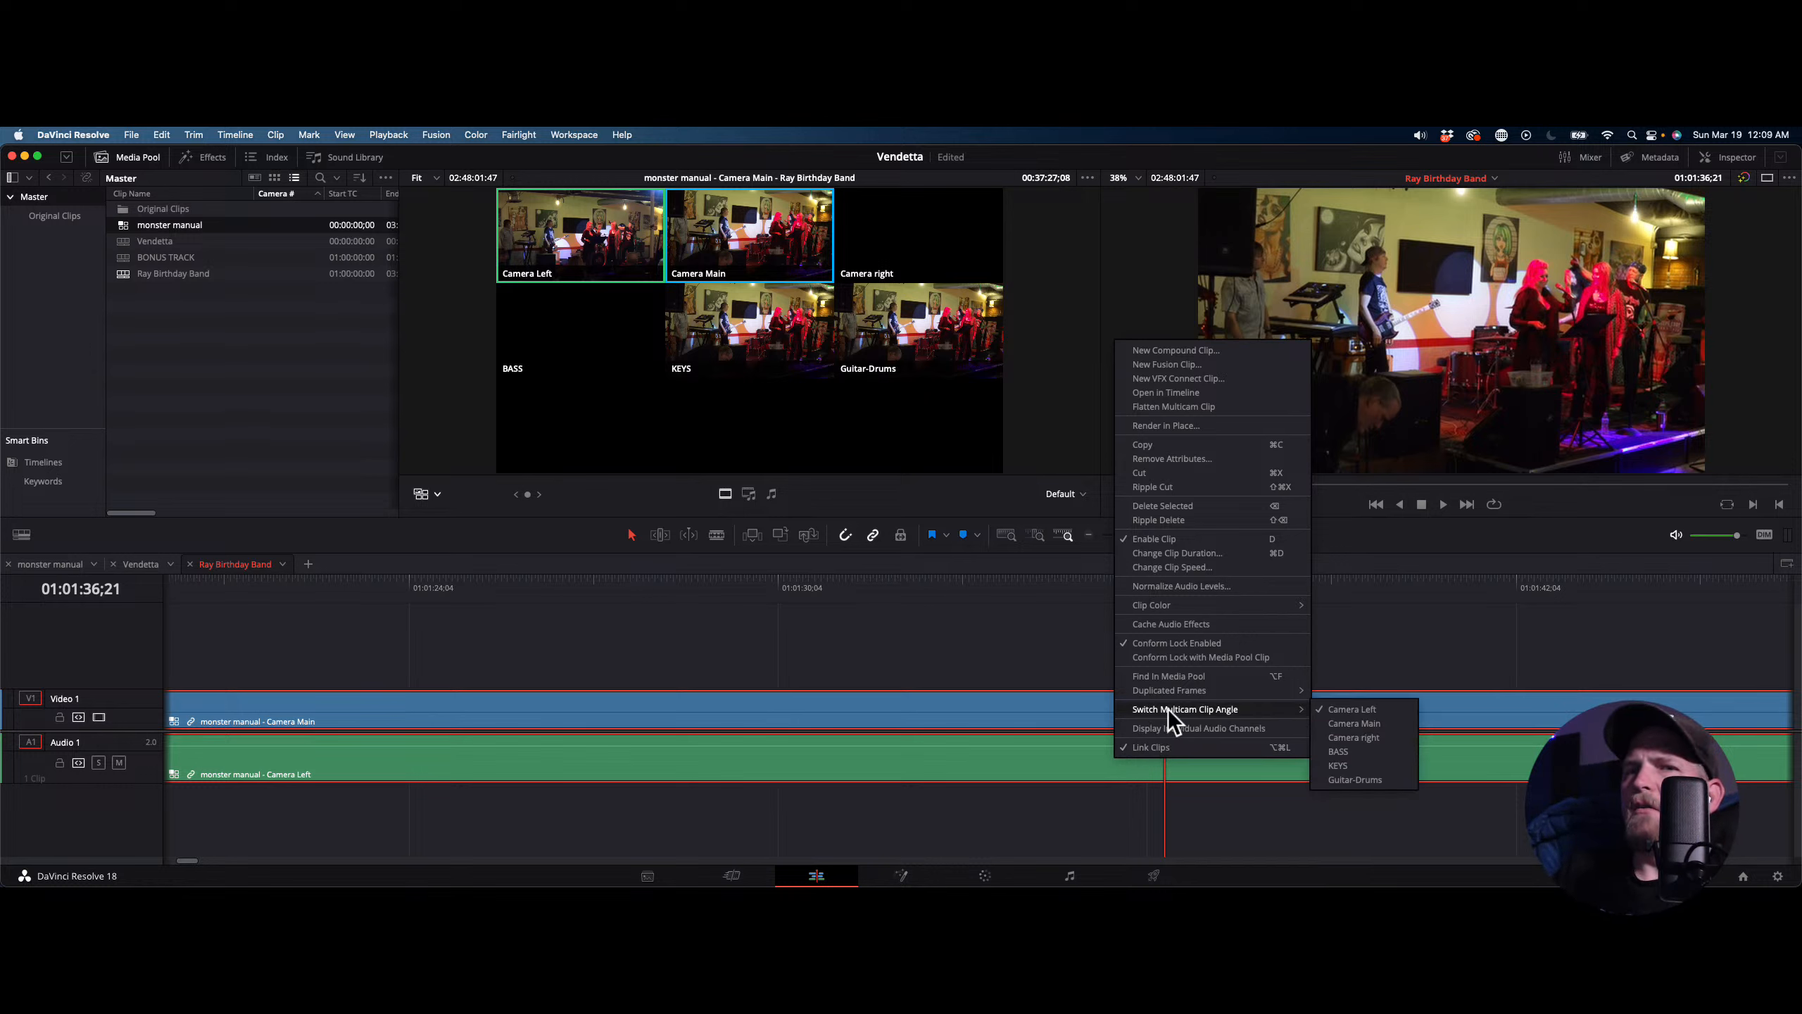
left_click(1387, 724)
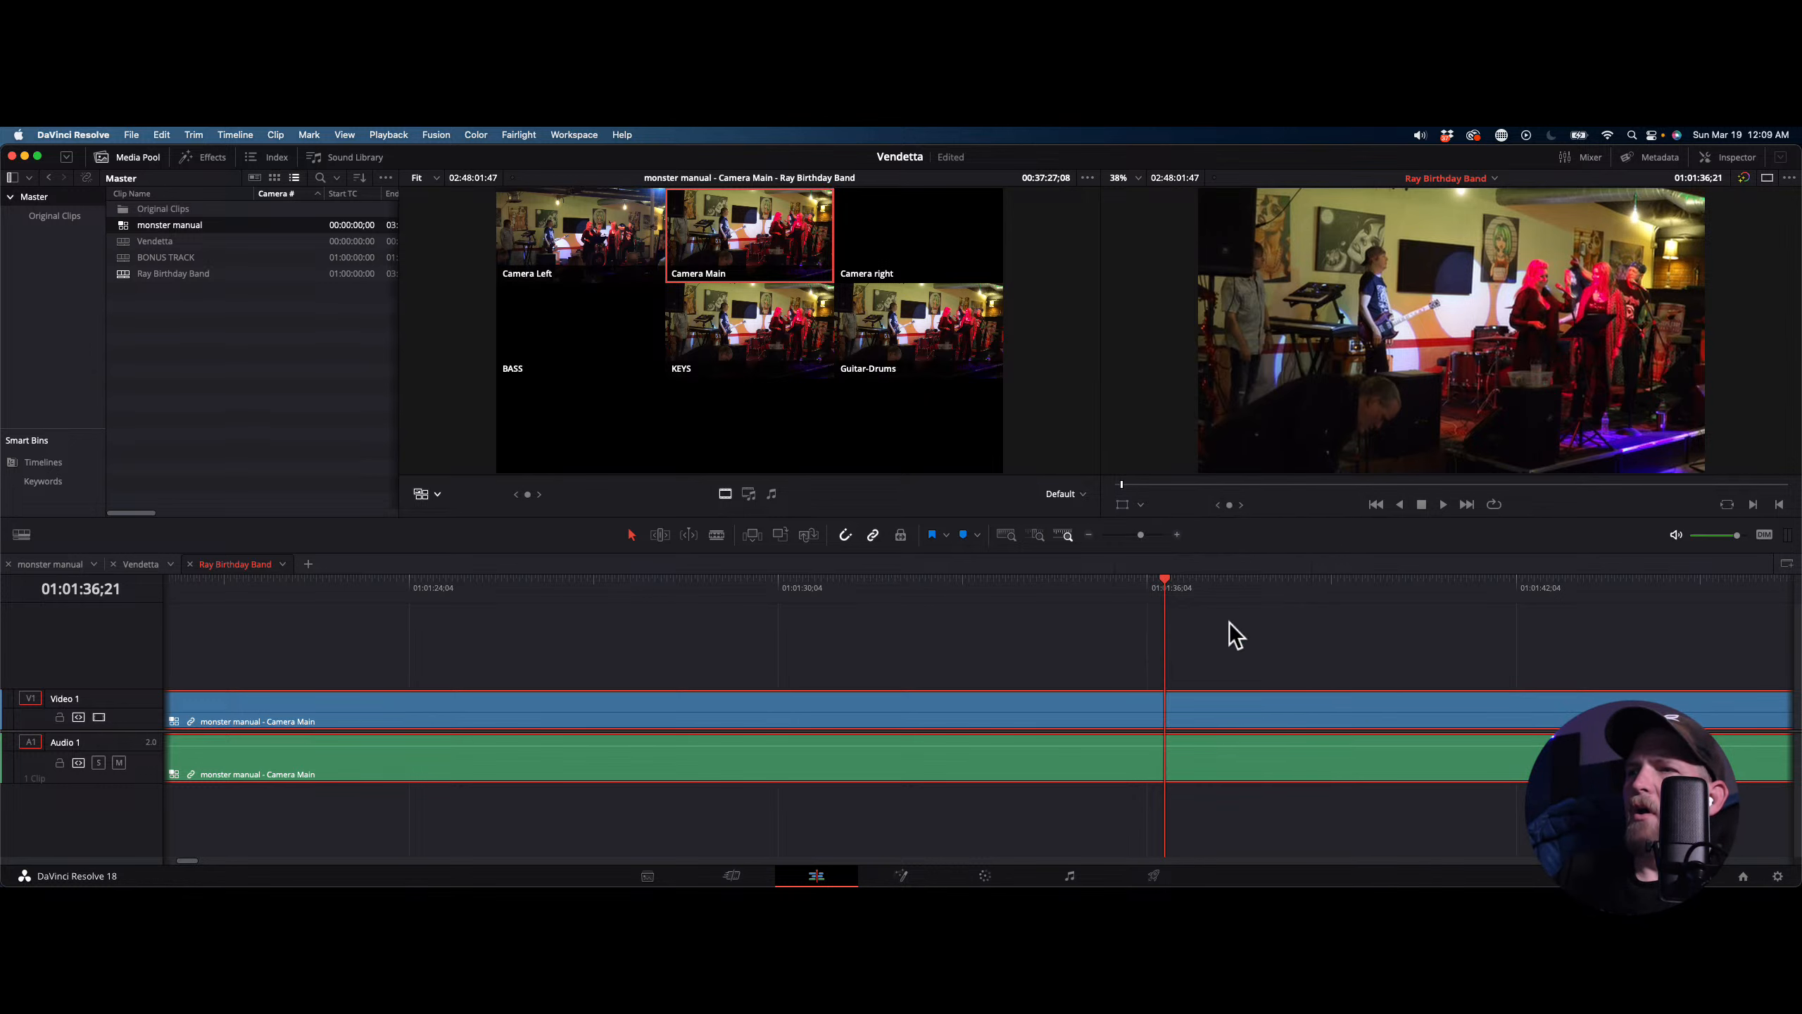
Play the Camera Main audio and move back through the footage to 01:01:03;08, reviewing the passage before the playhead
key("space")
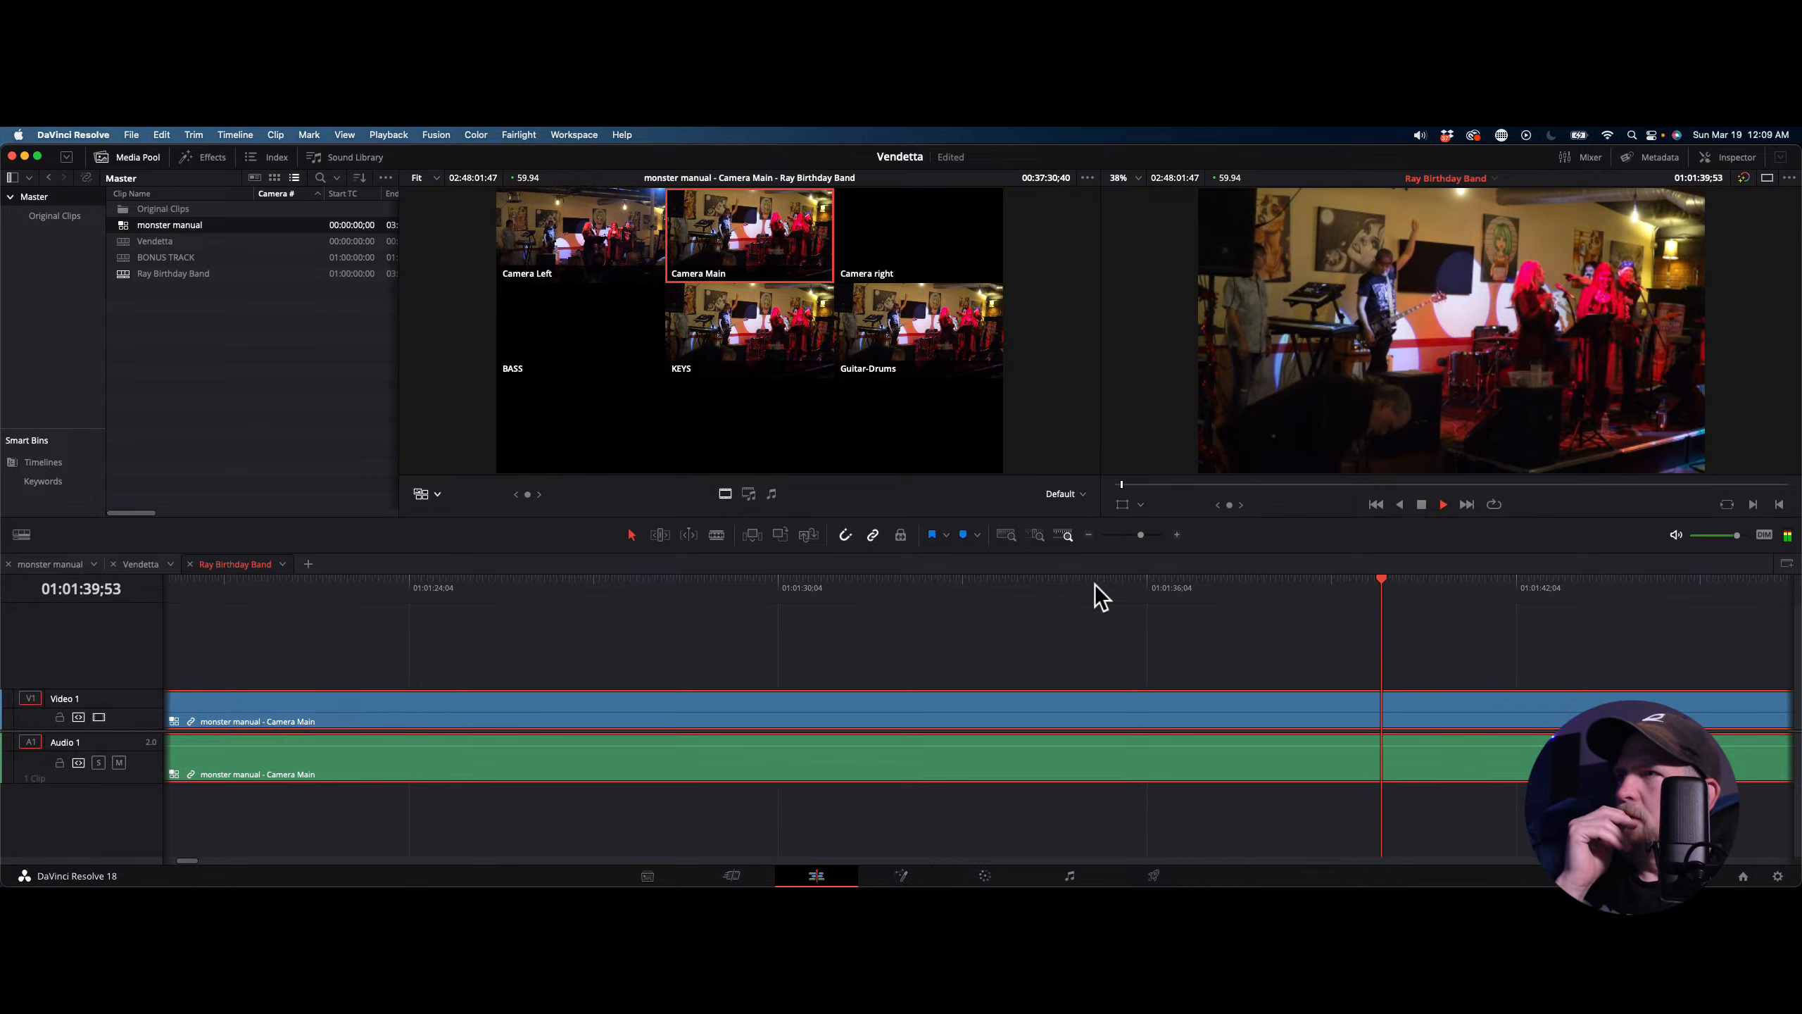
left_click_drag(1096, 585, 400, 614)
key("space")
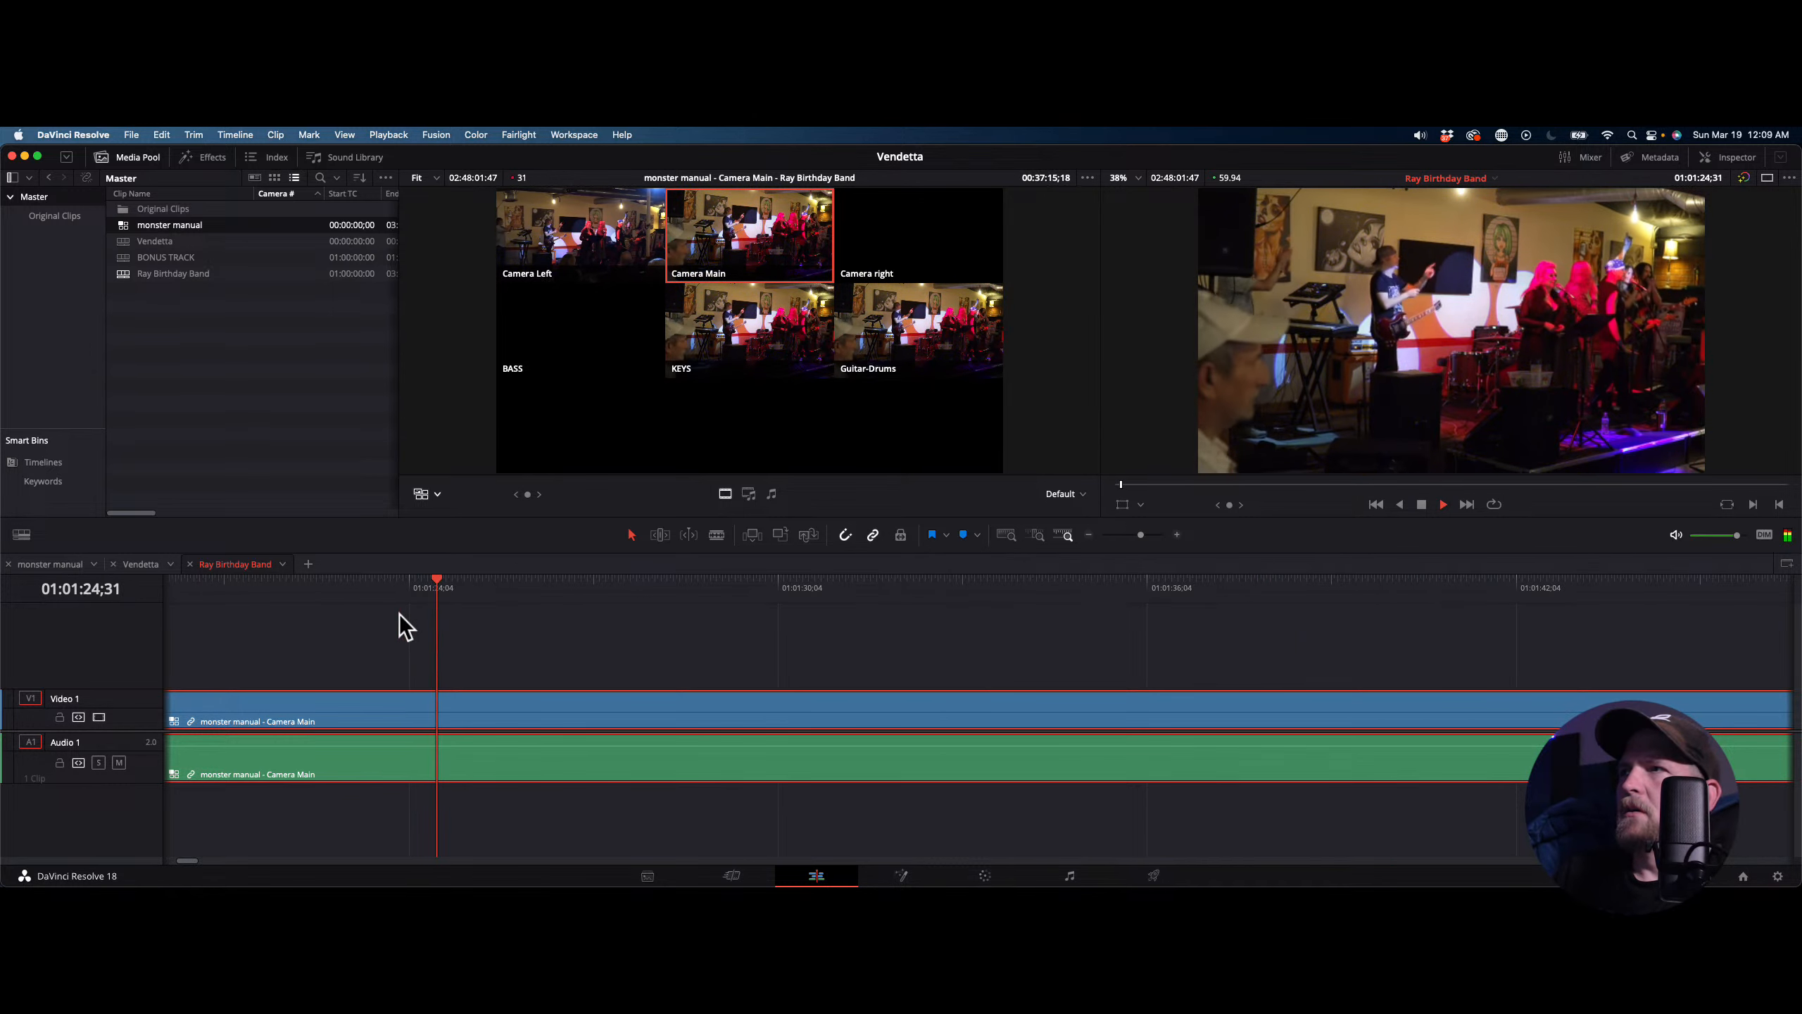
scroll(399, 620, "left", 10)
left_click(434, 587)
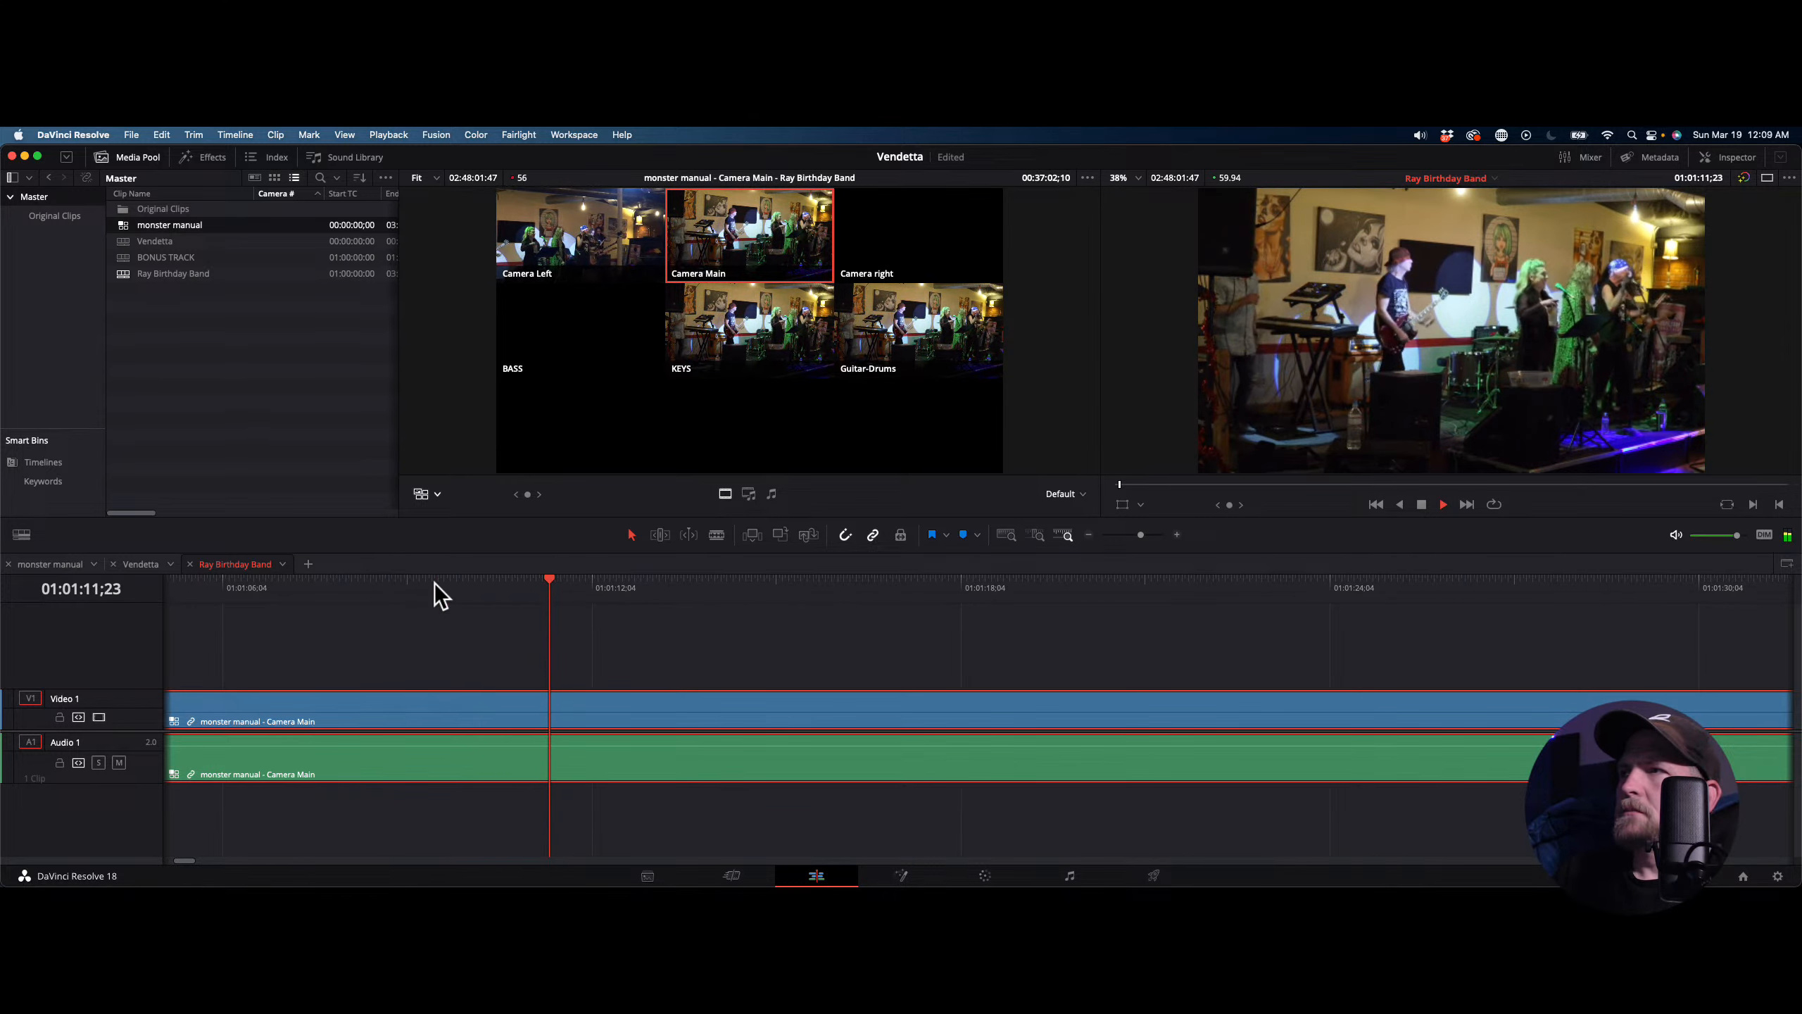
key("j")
key("j")
key("j")
key("j")
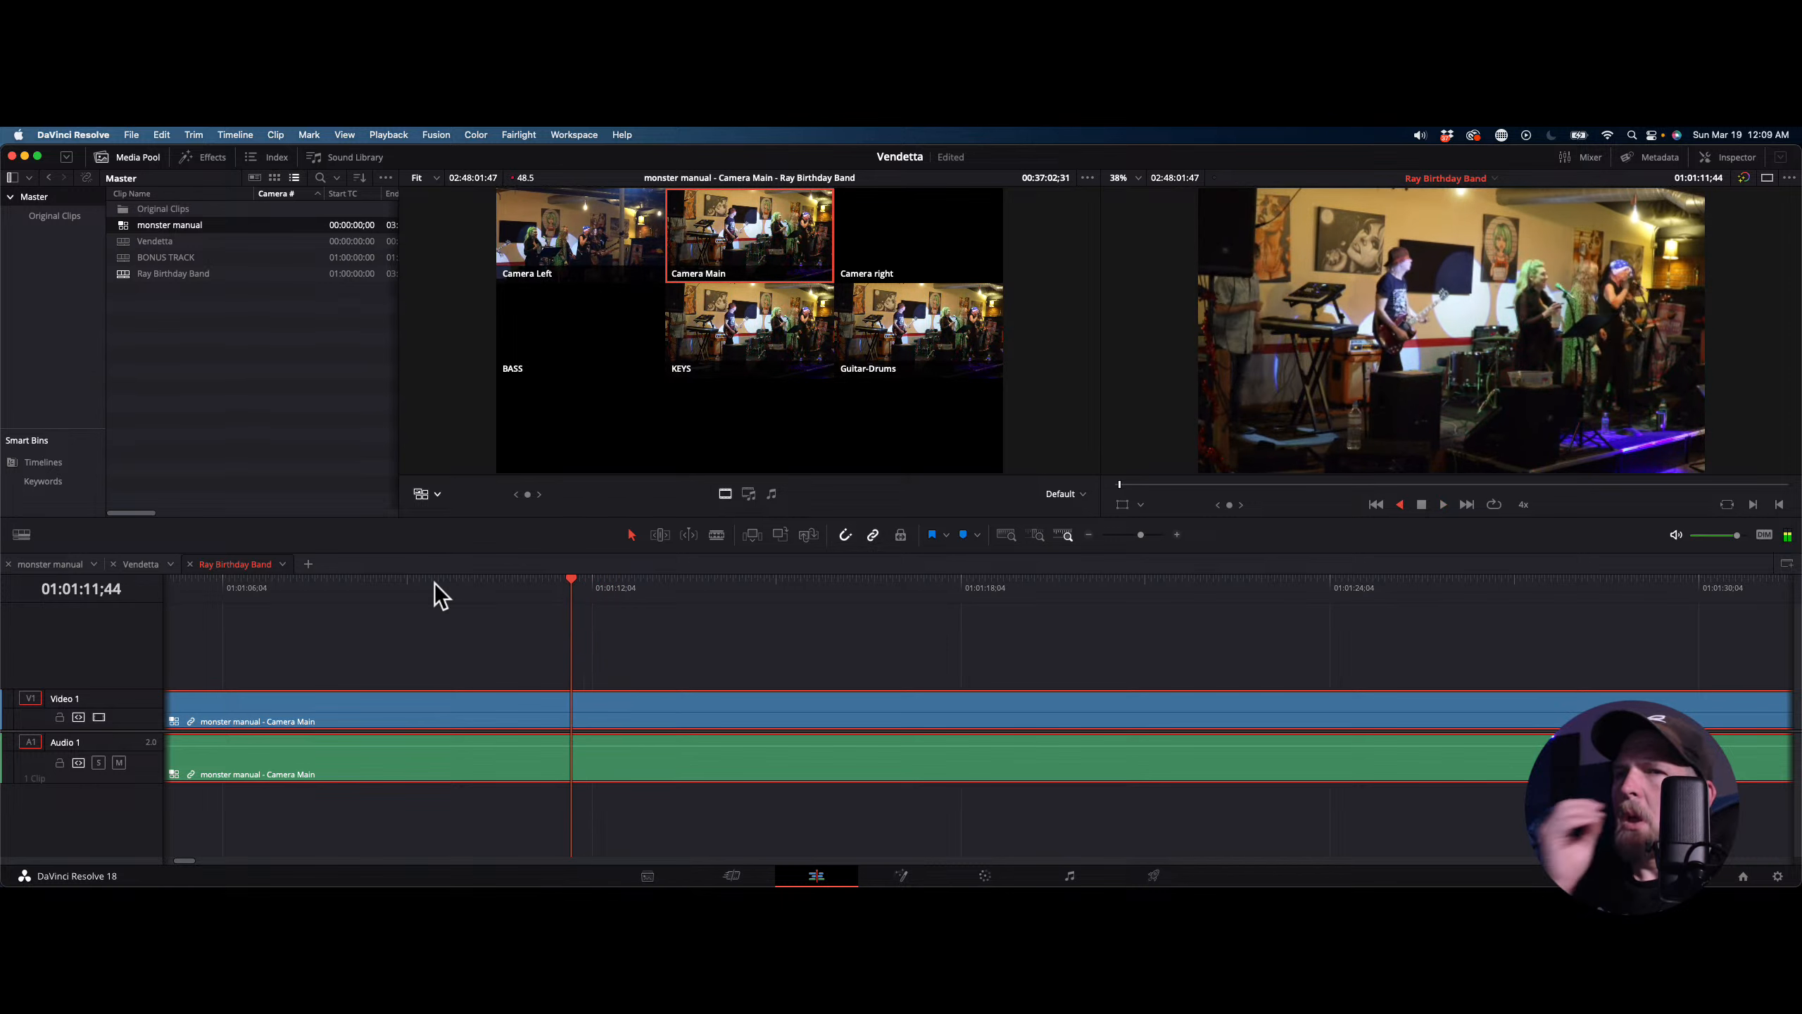
key("k")
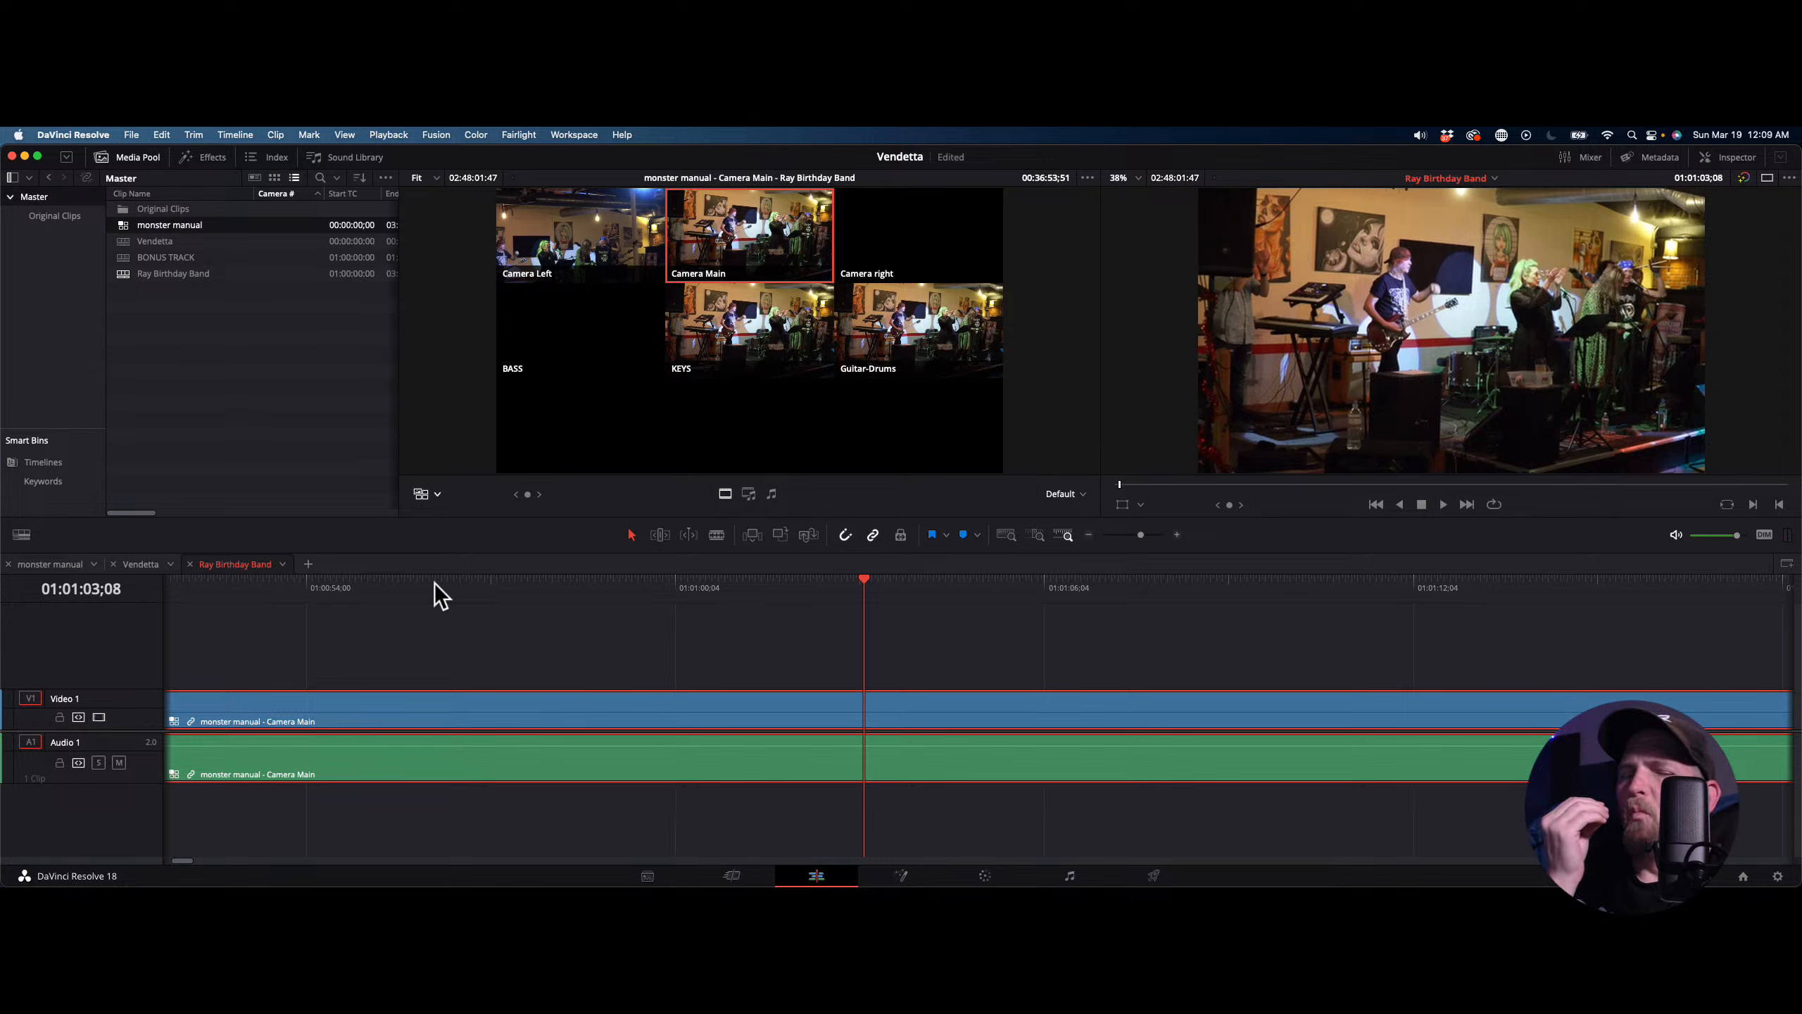
Split the multicam clip at 01:00:55;47 and ripple delete its video and audio before the cut
key("l")
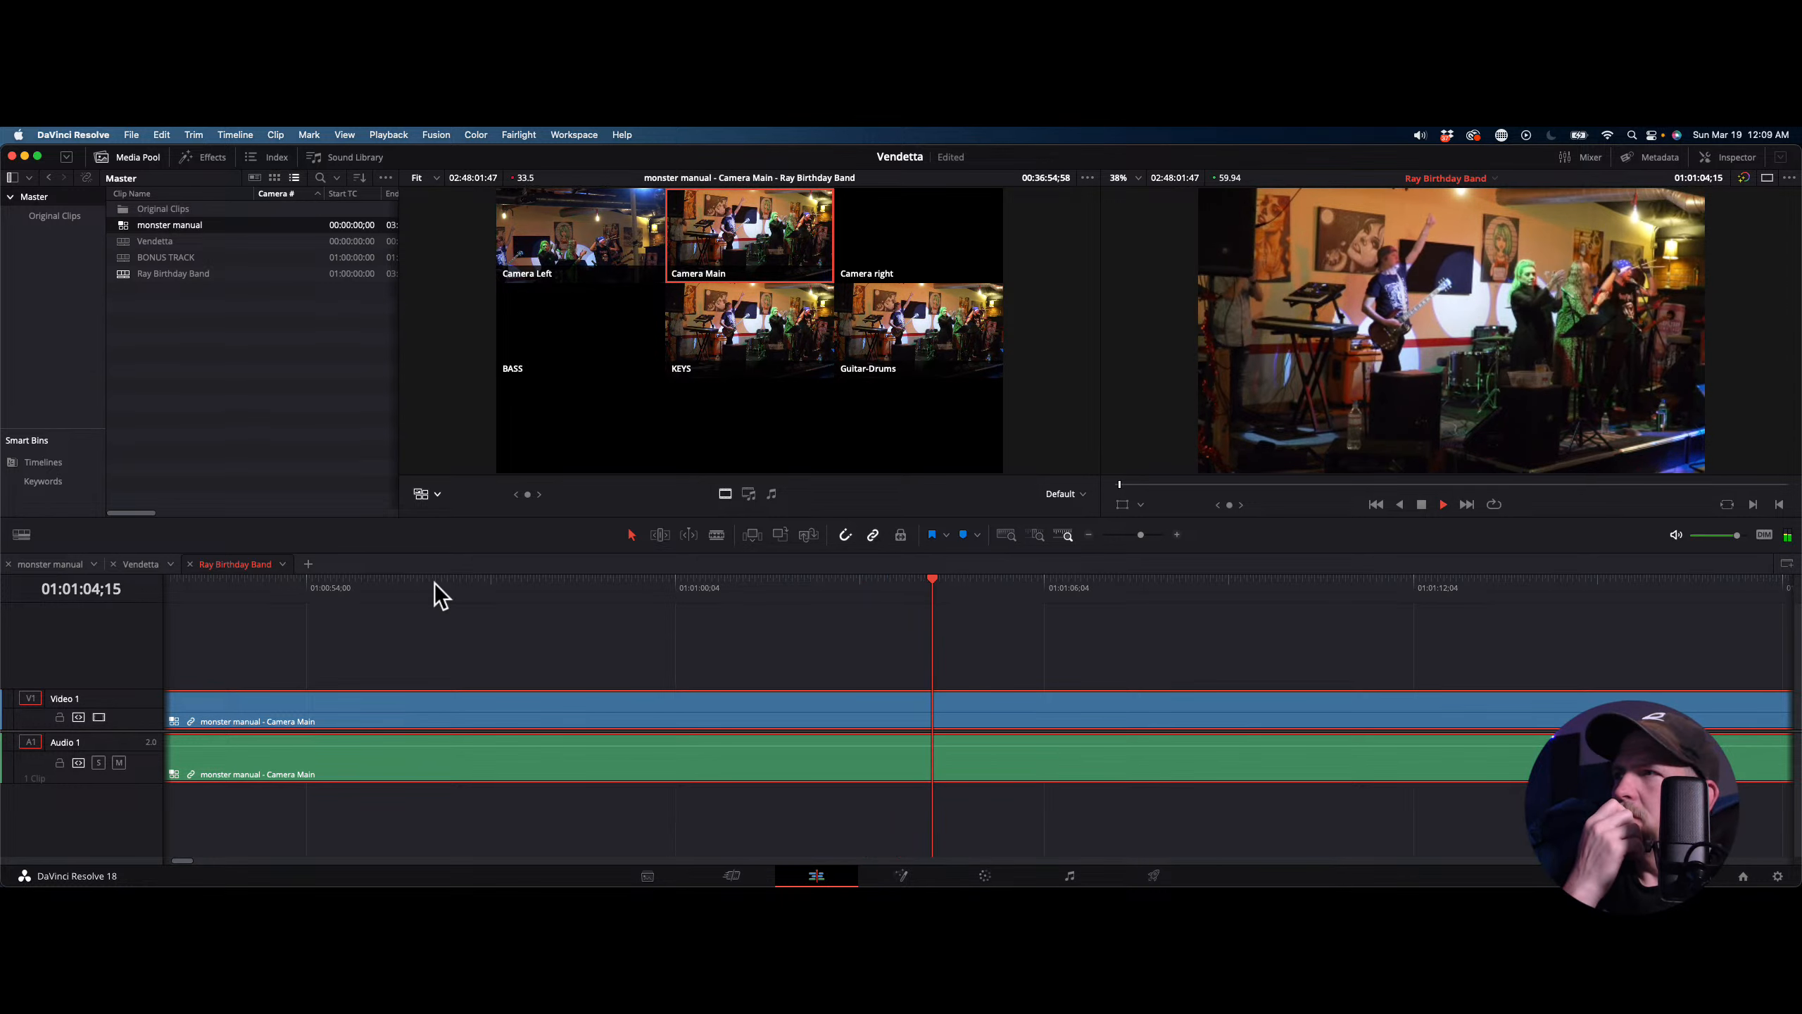
key("j")
key("j")
key("j")
key("j")
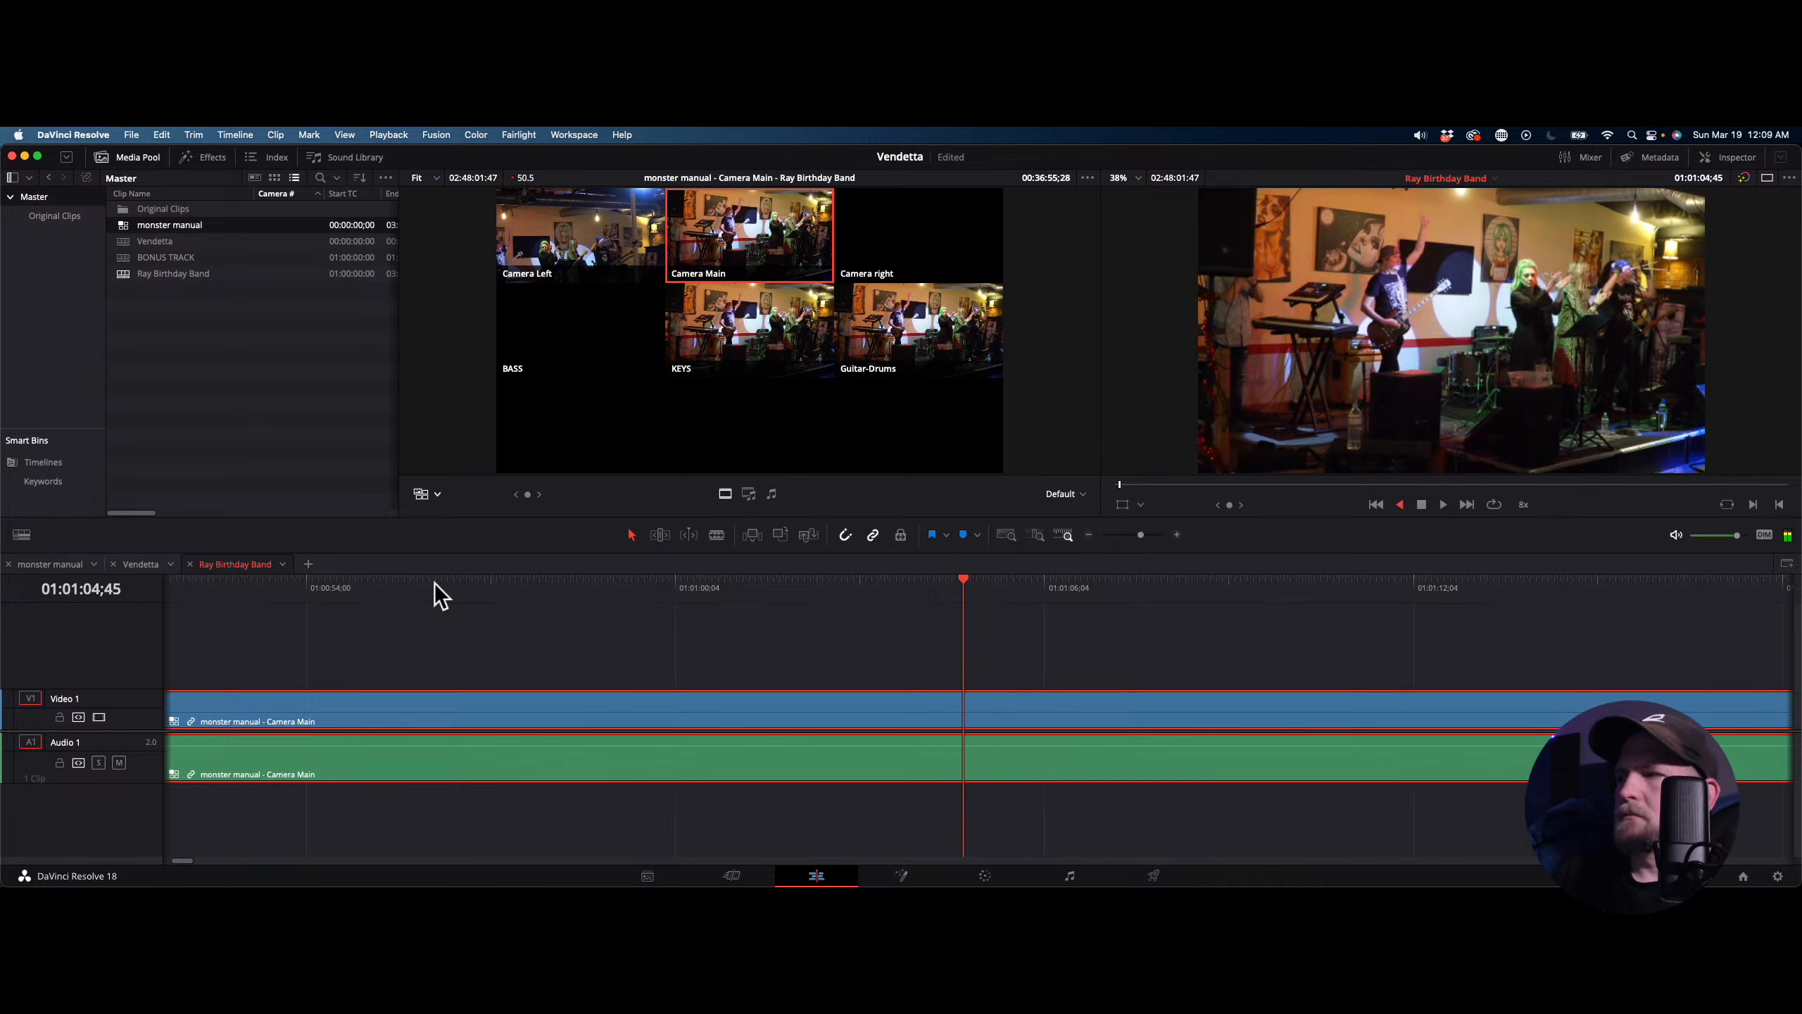
key("l")
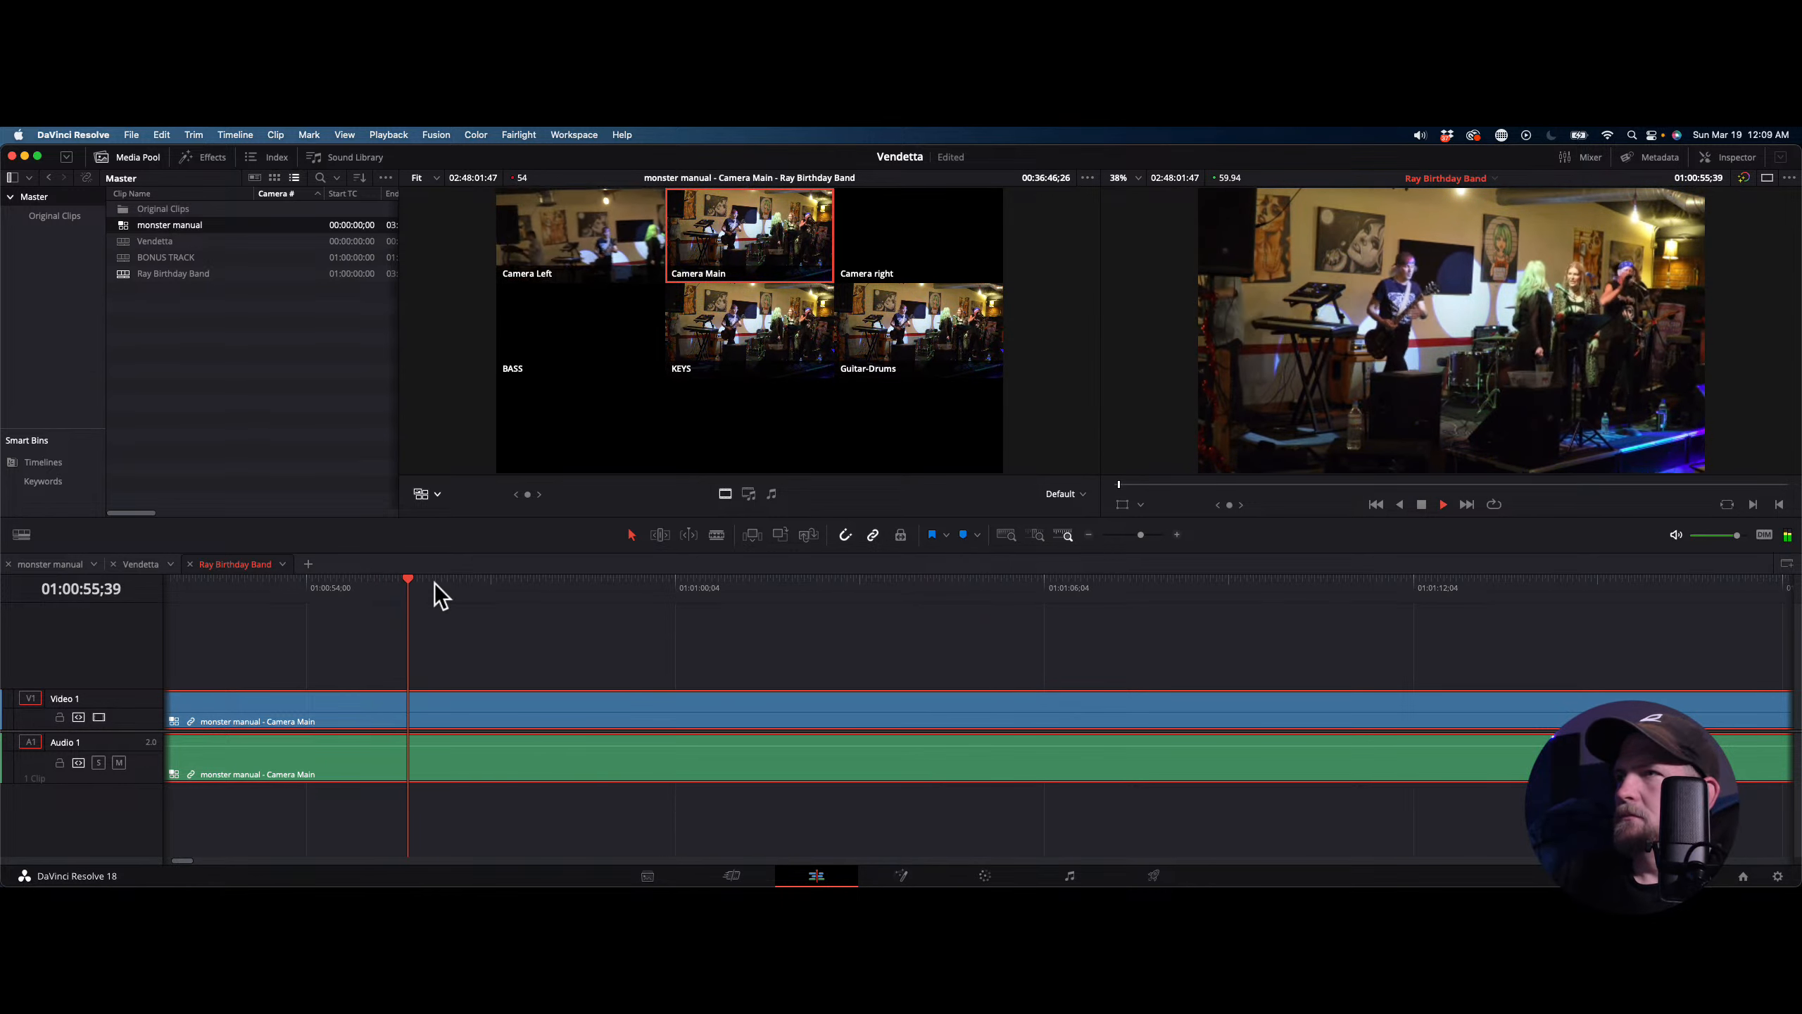
key("j")
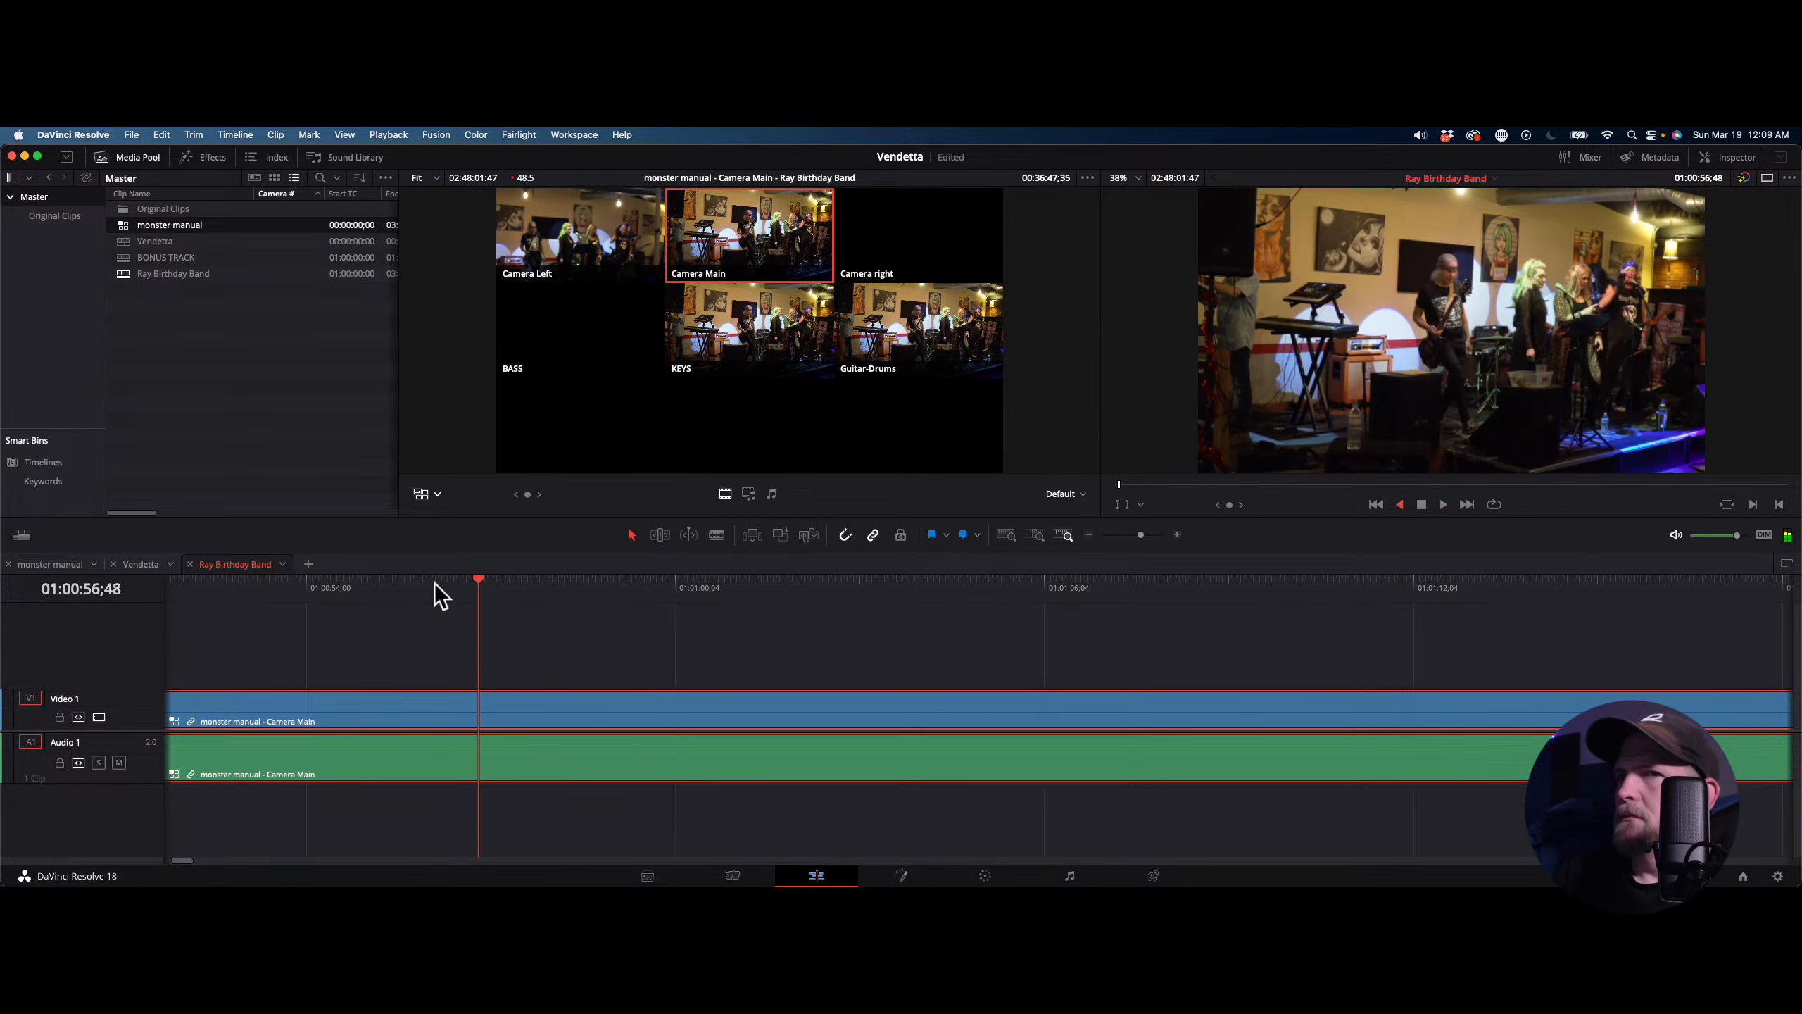
key("k")
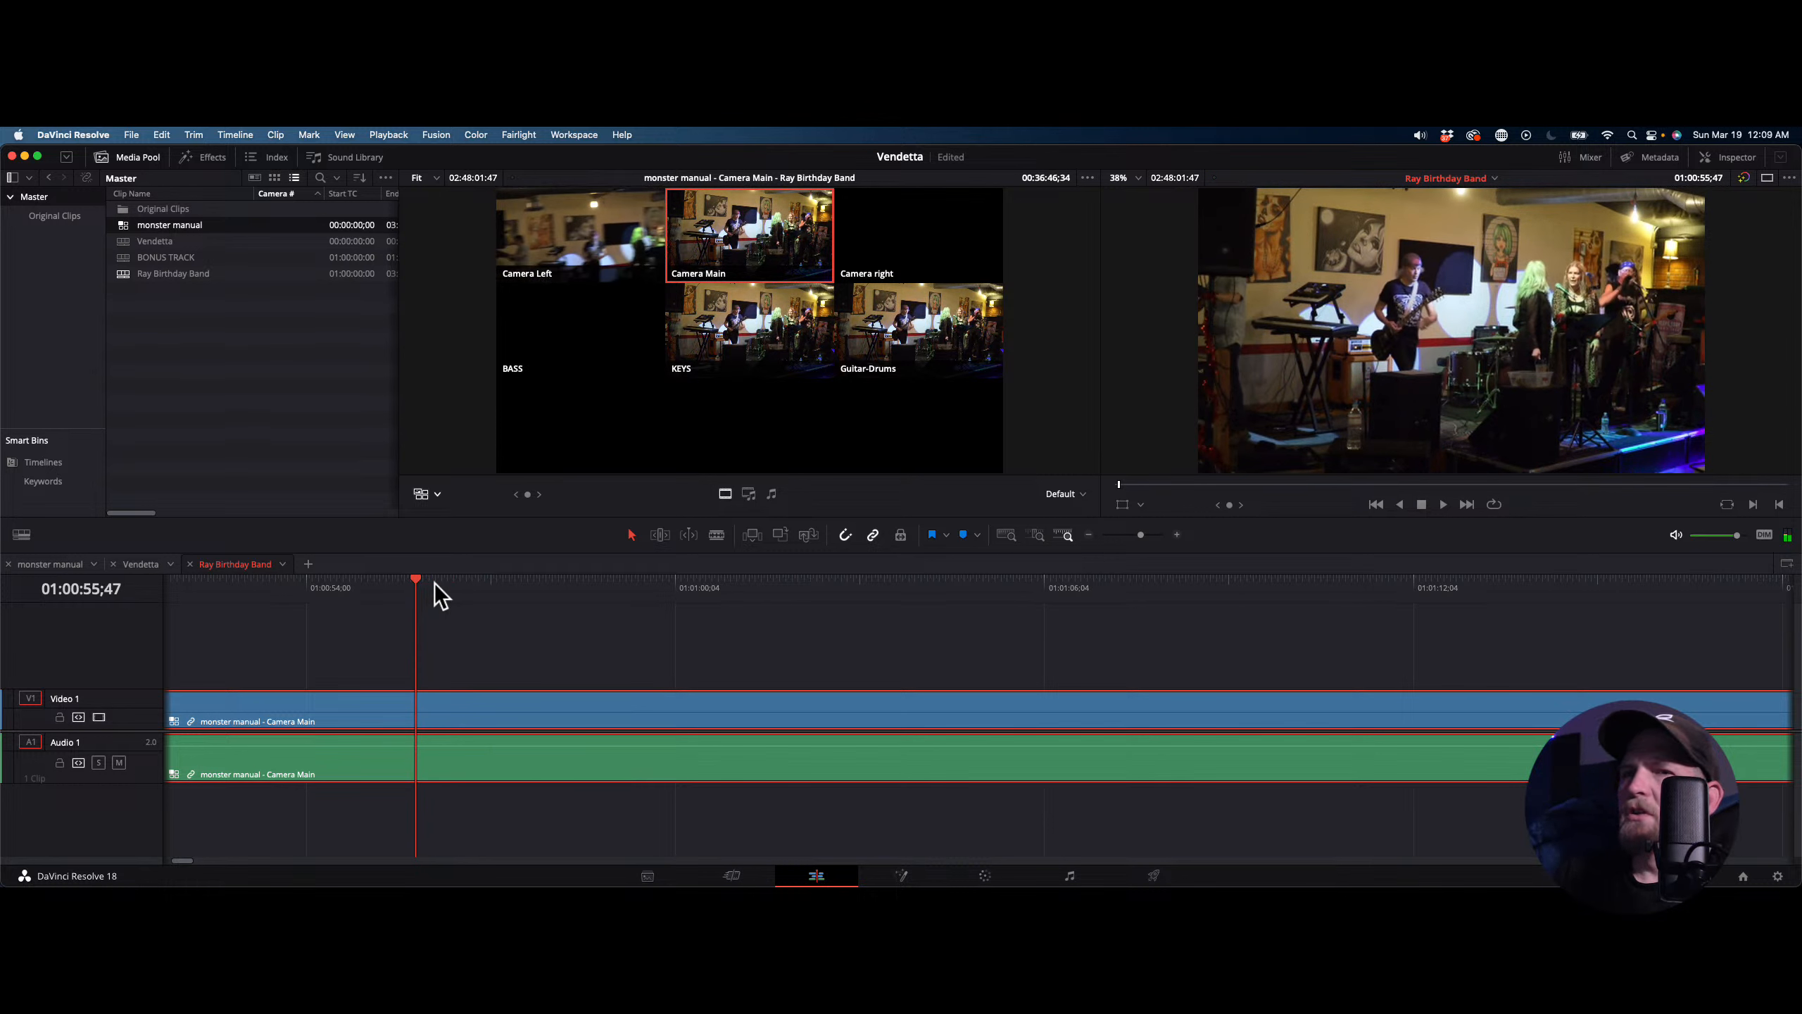
key("super+b")
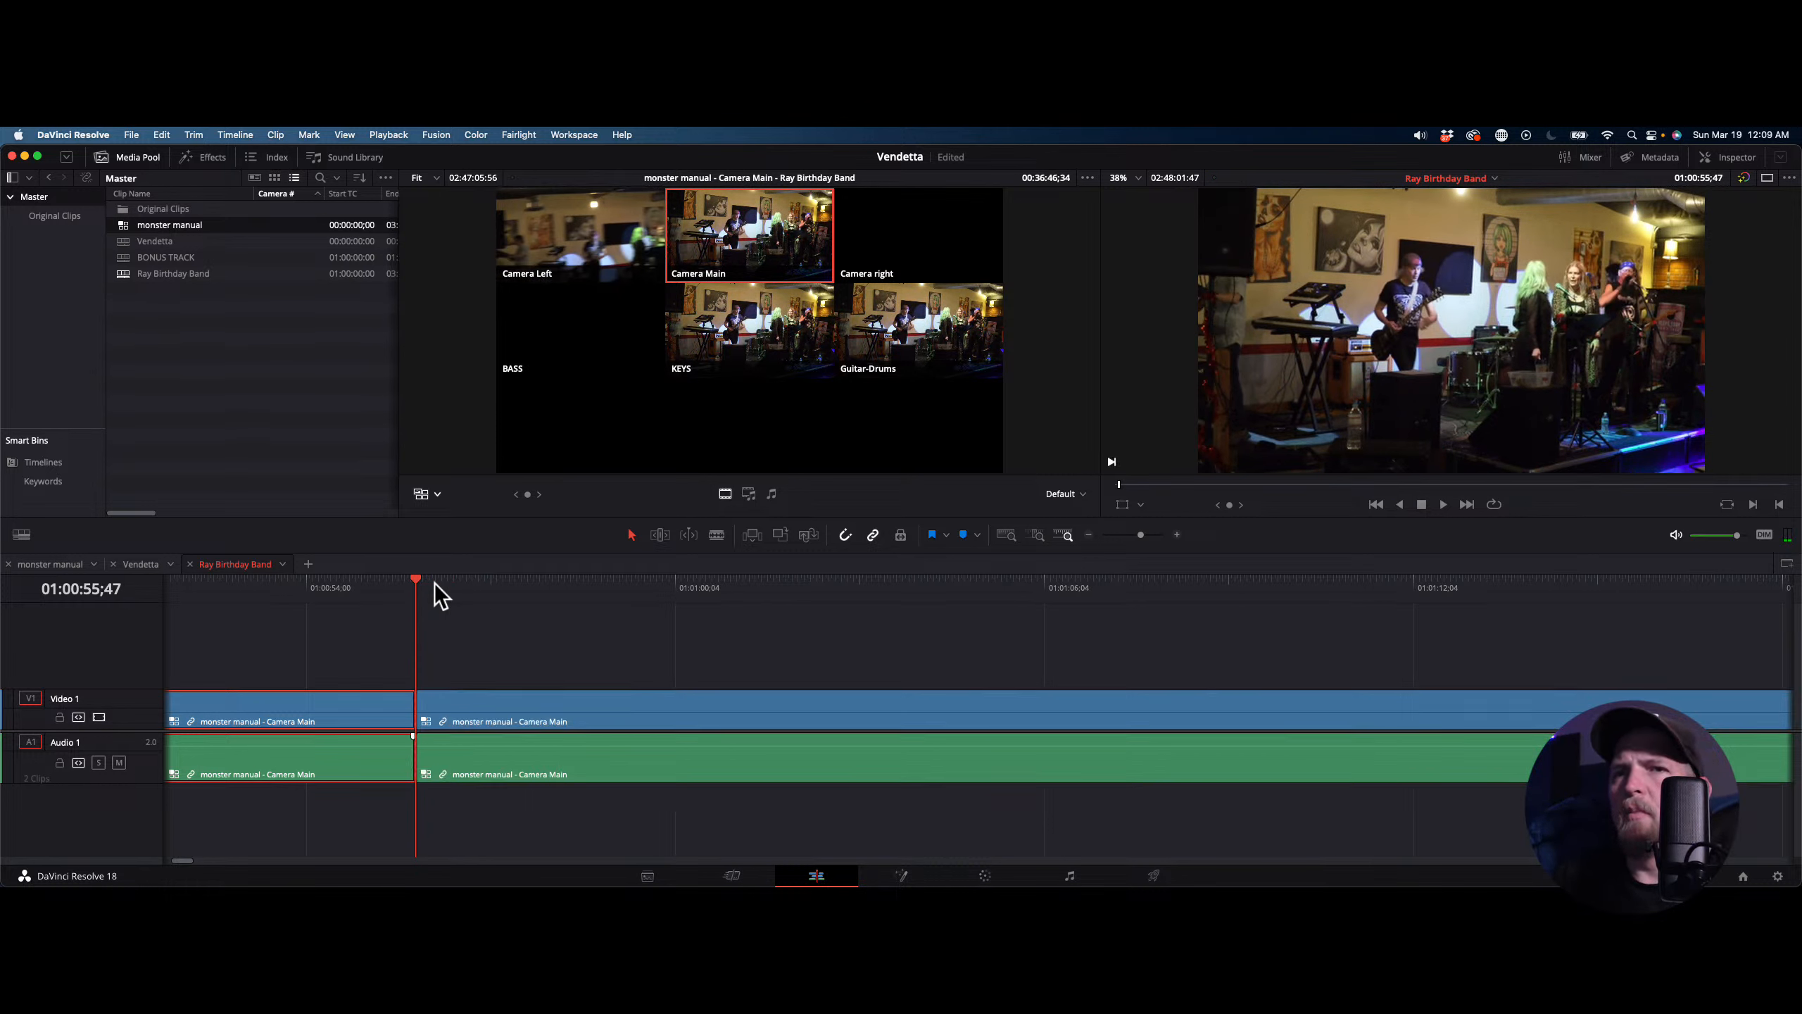
left_click_drag(344, 645, 252, 783)
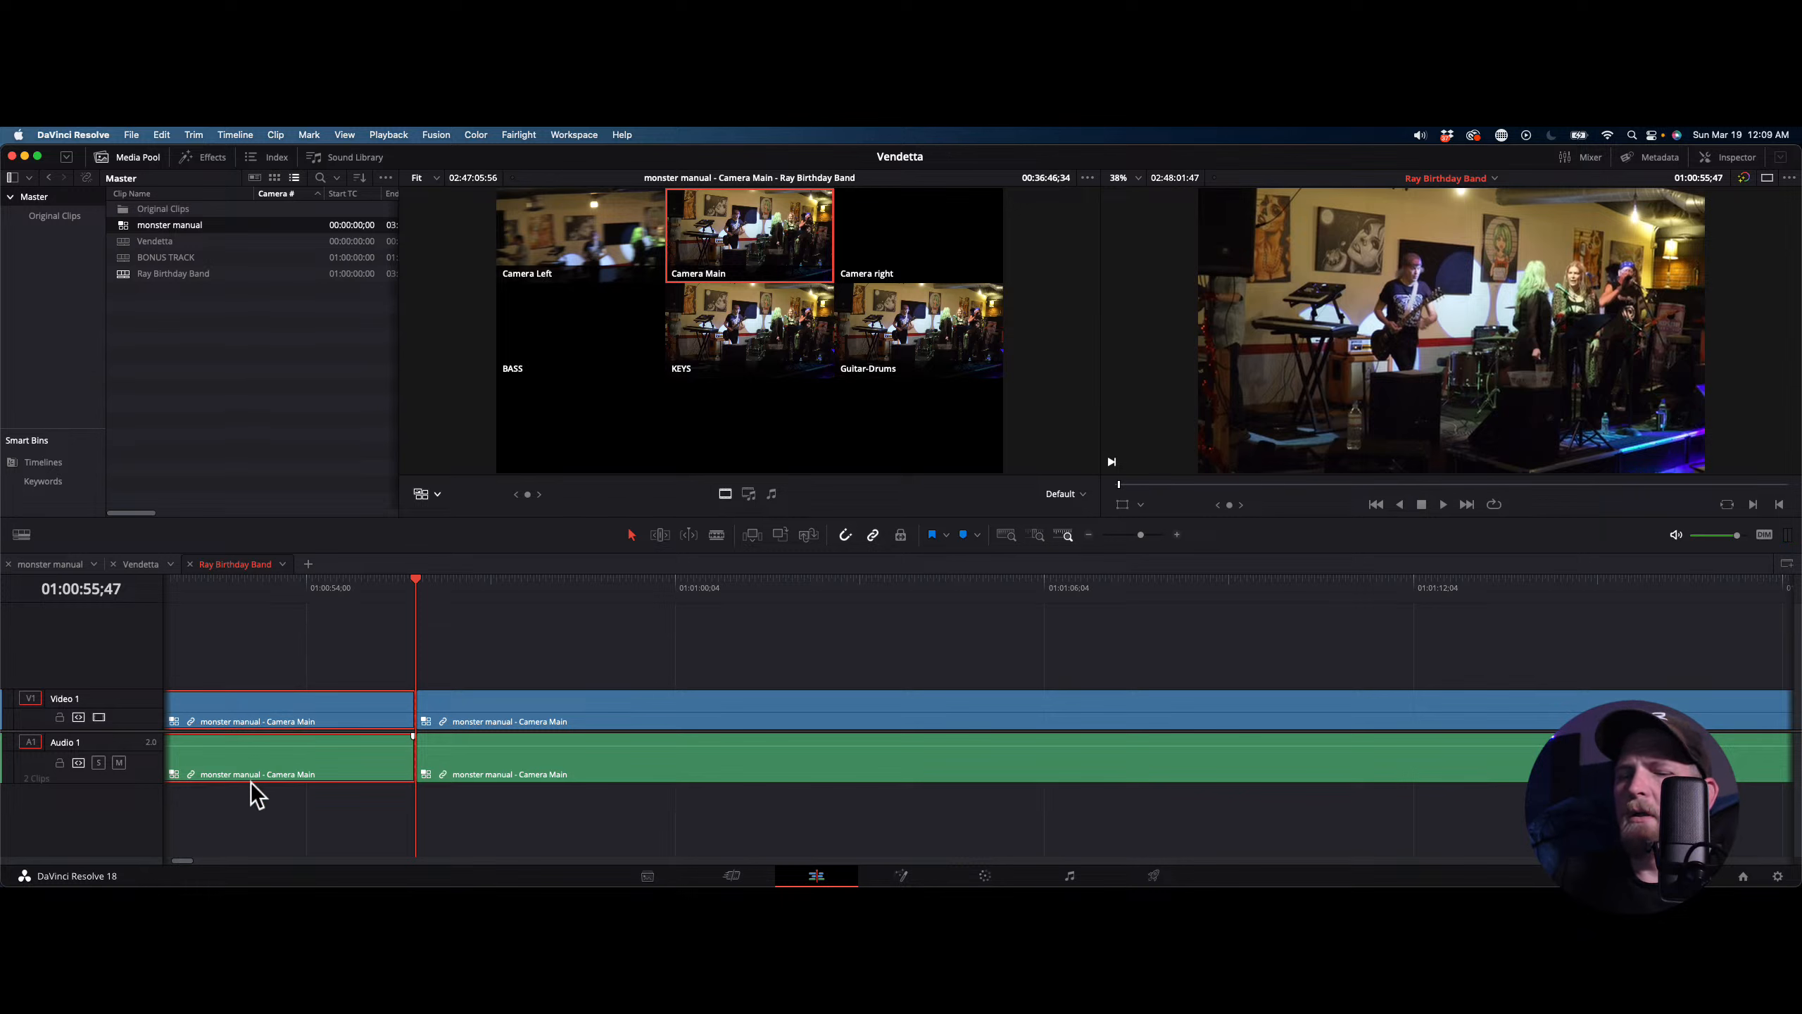
key("BackSpace")
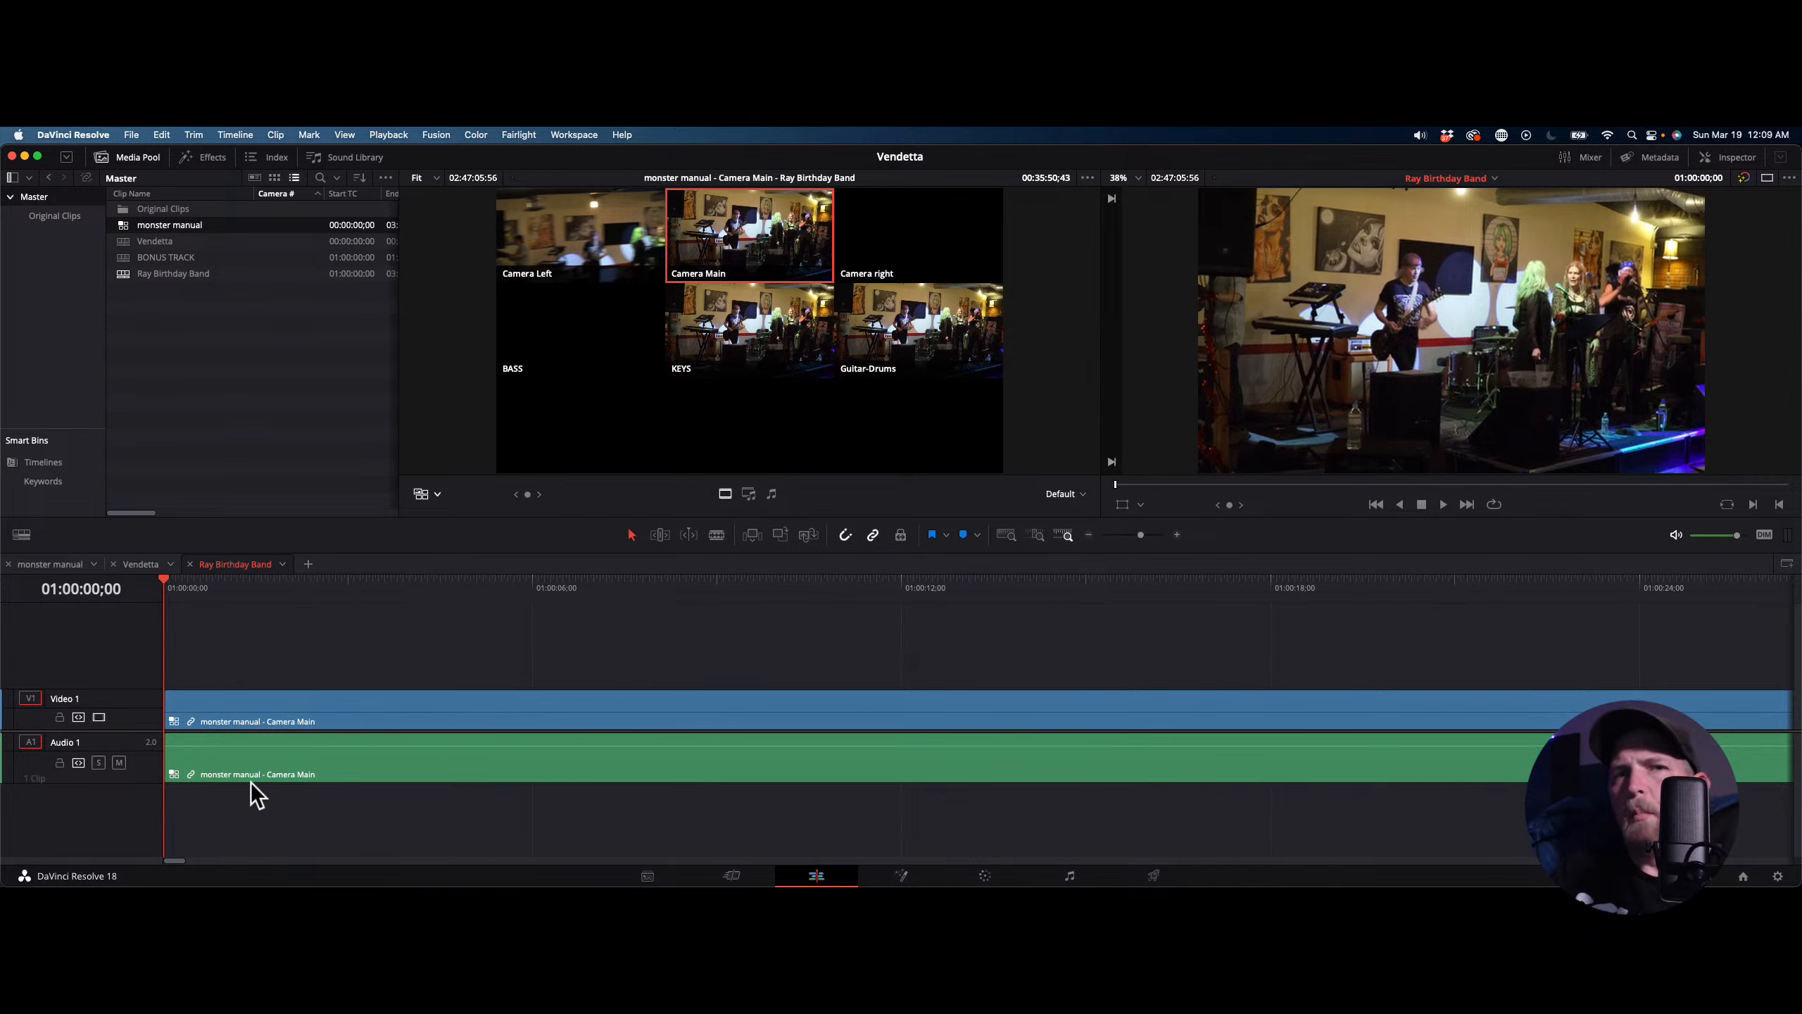
Play through the trimmed opening and split the multicam clip's video and audio at 01:00:50;53
key("space")
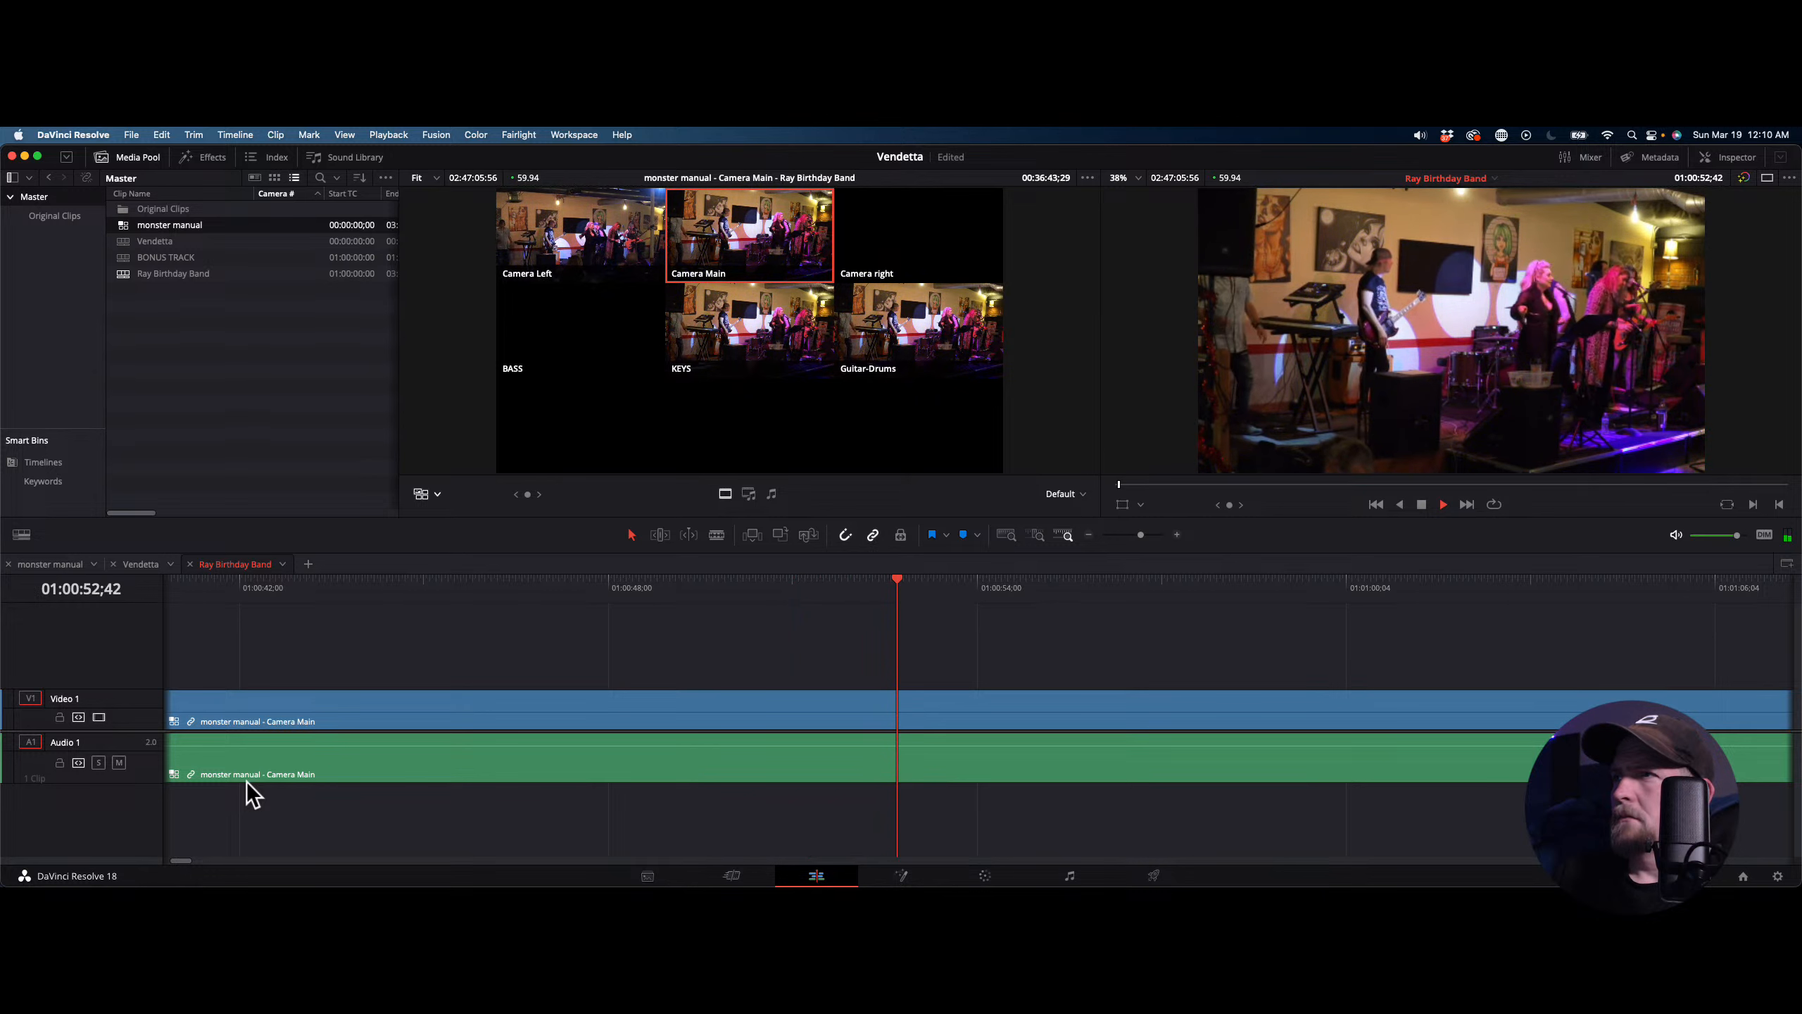
key("space")
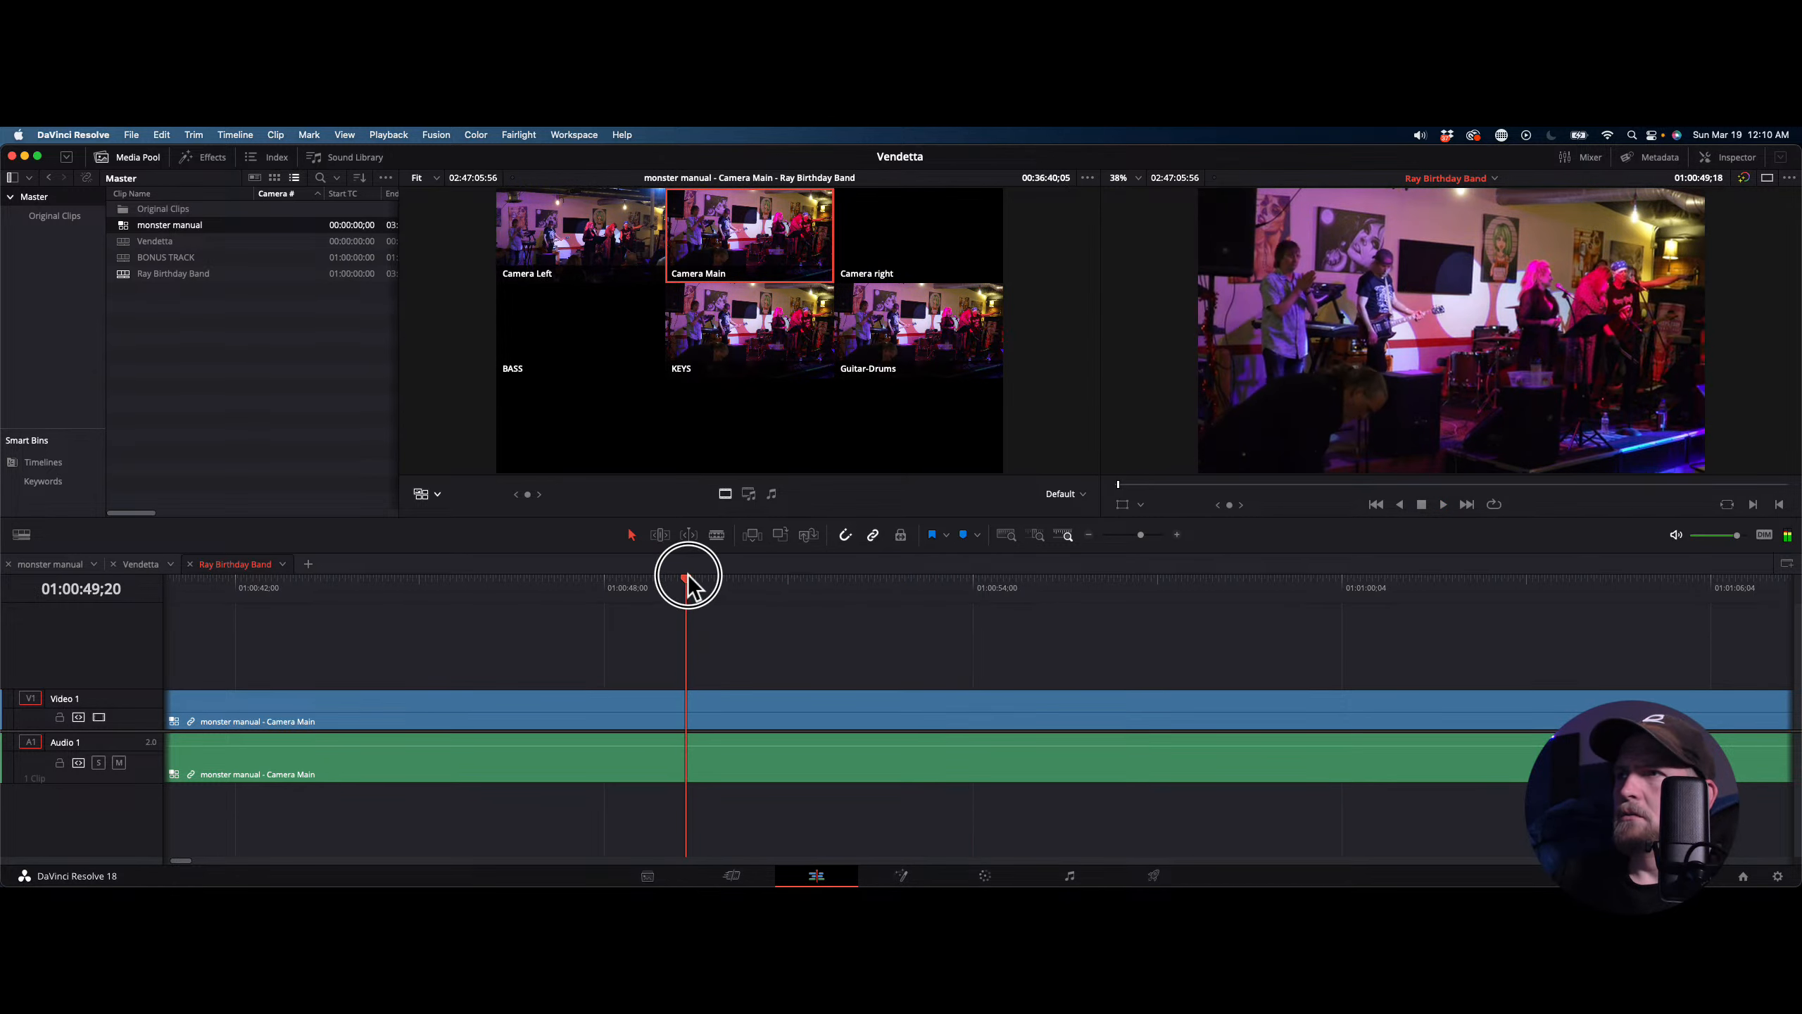
left_click_drag(688, 582, 781, 586)
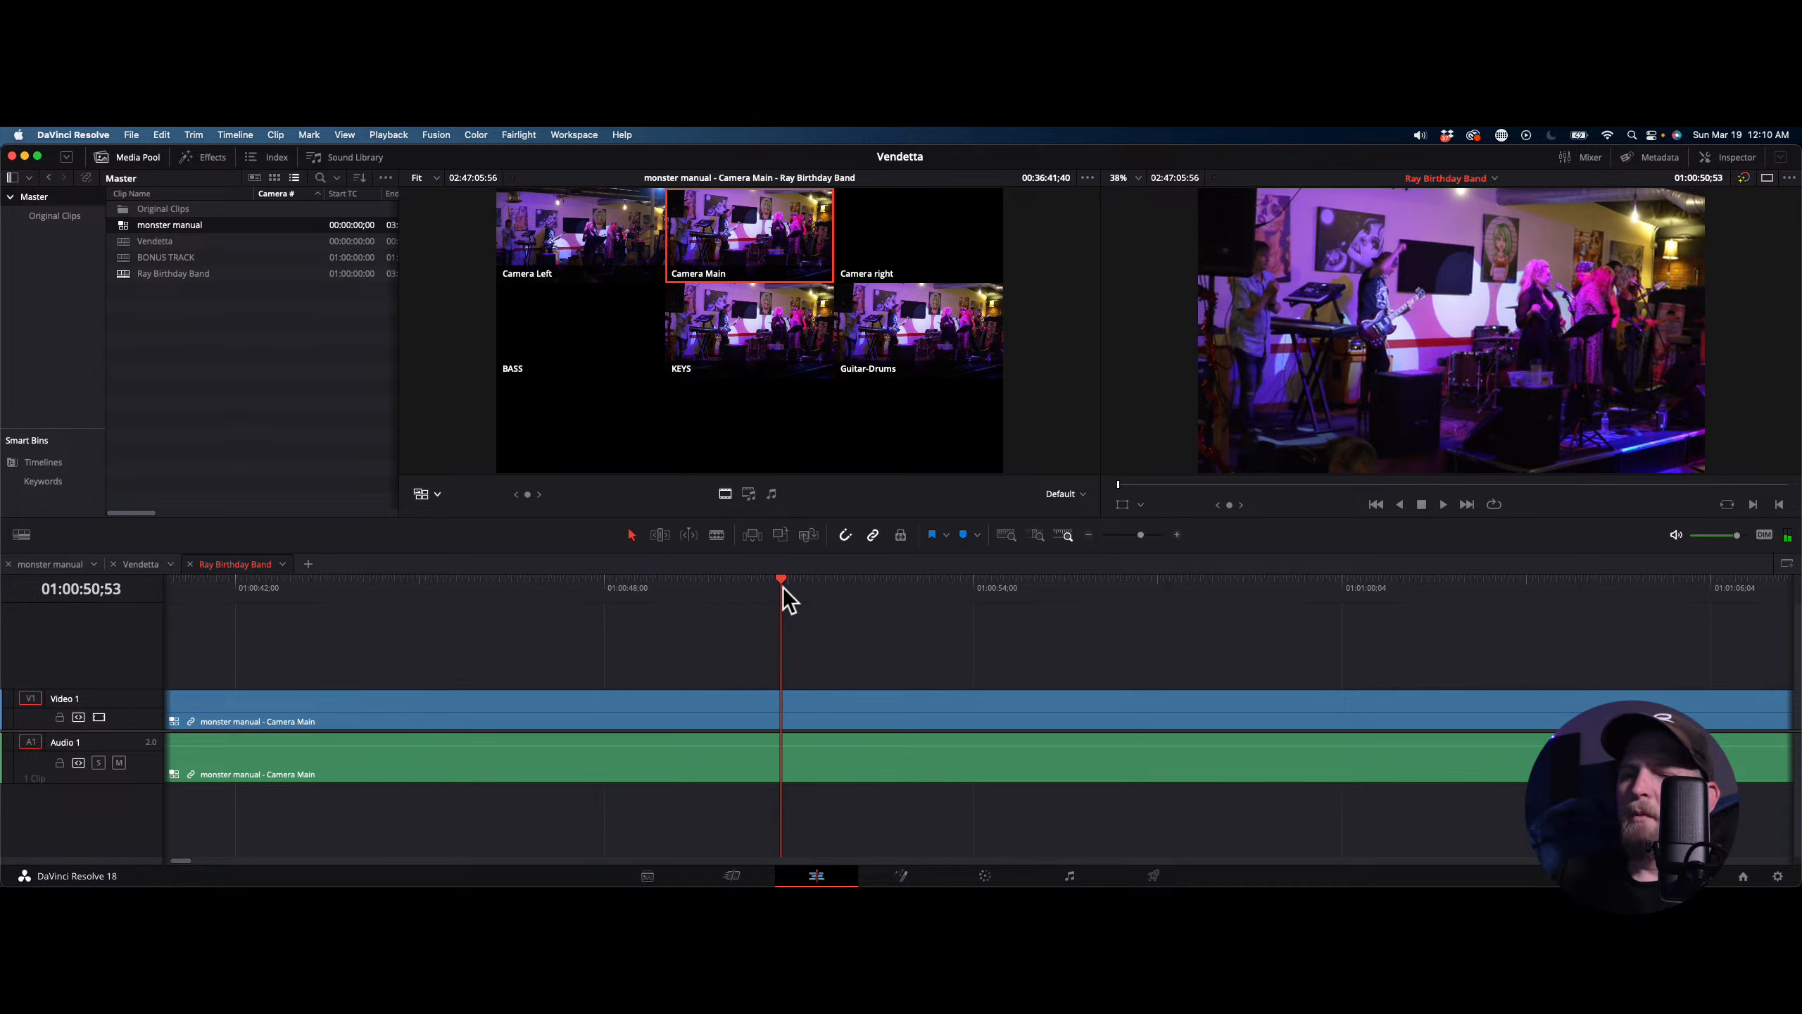
key("super+b")
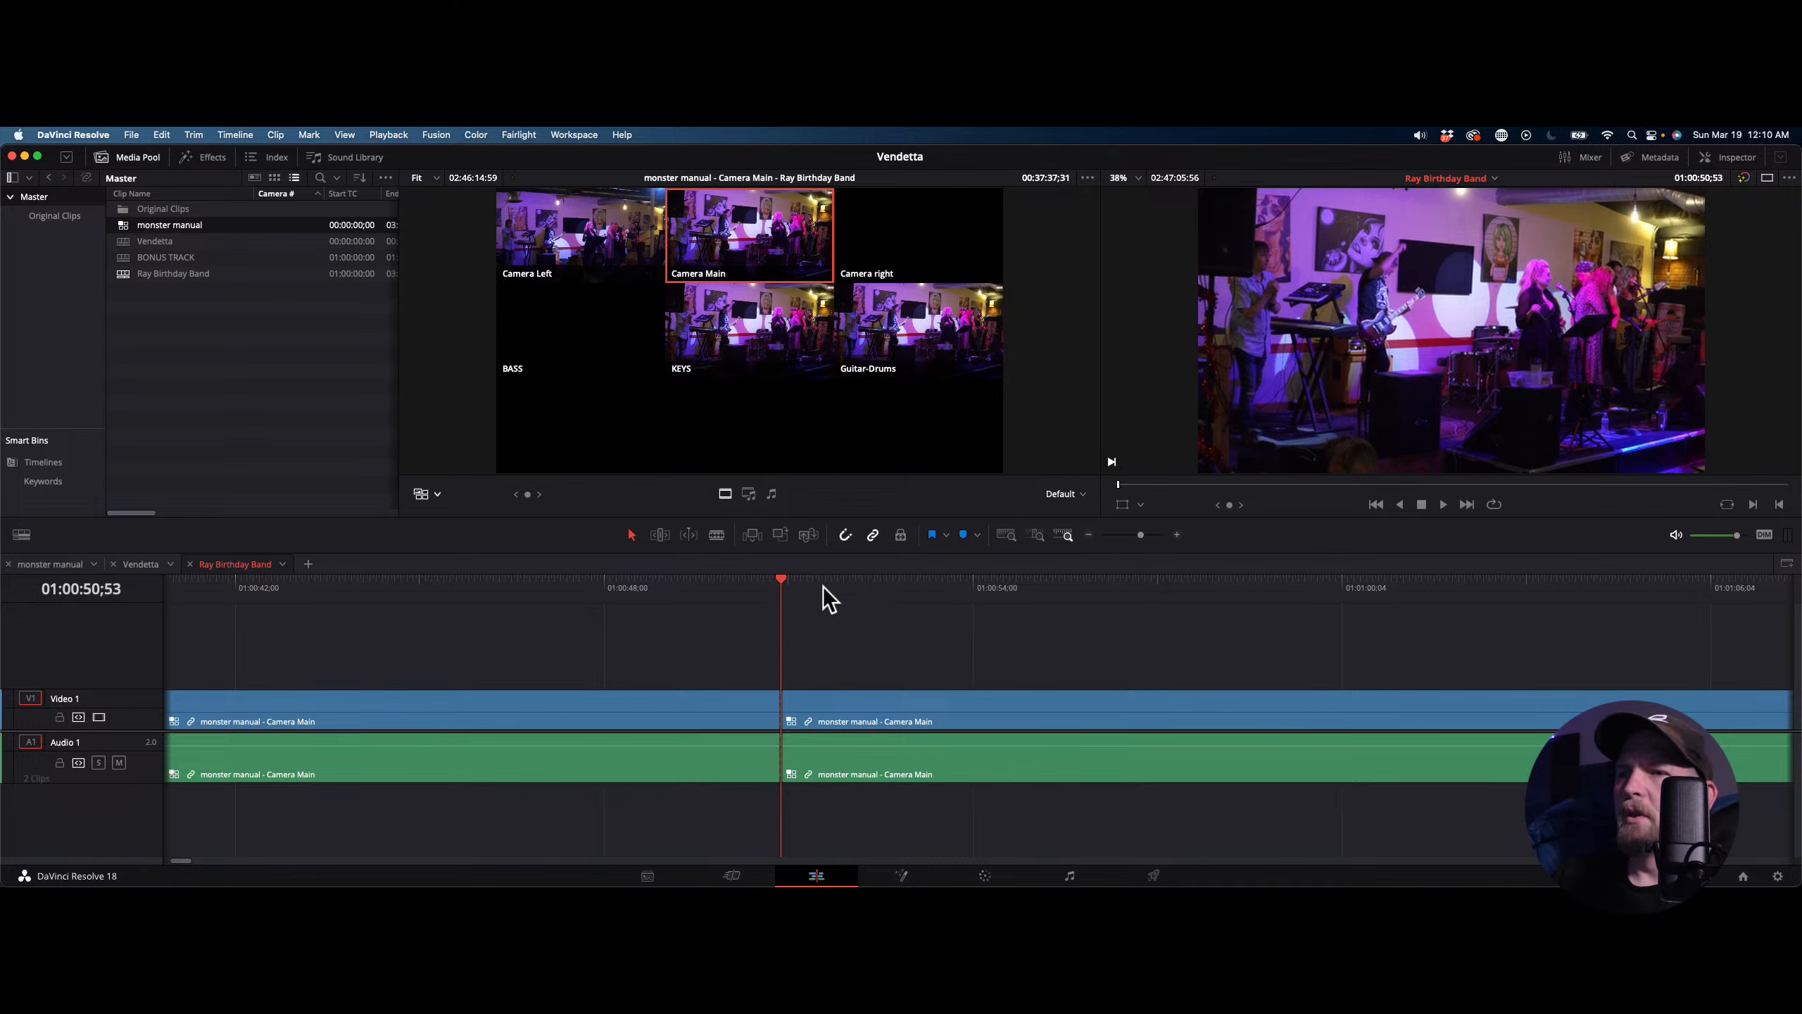
Review the footage after the 01:00:50;53 cut at normal and faster playback speeds, up to about 01:01:15
key("l")
key("l")
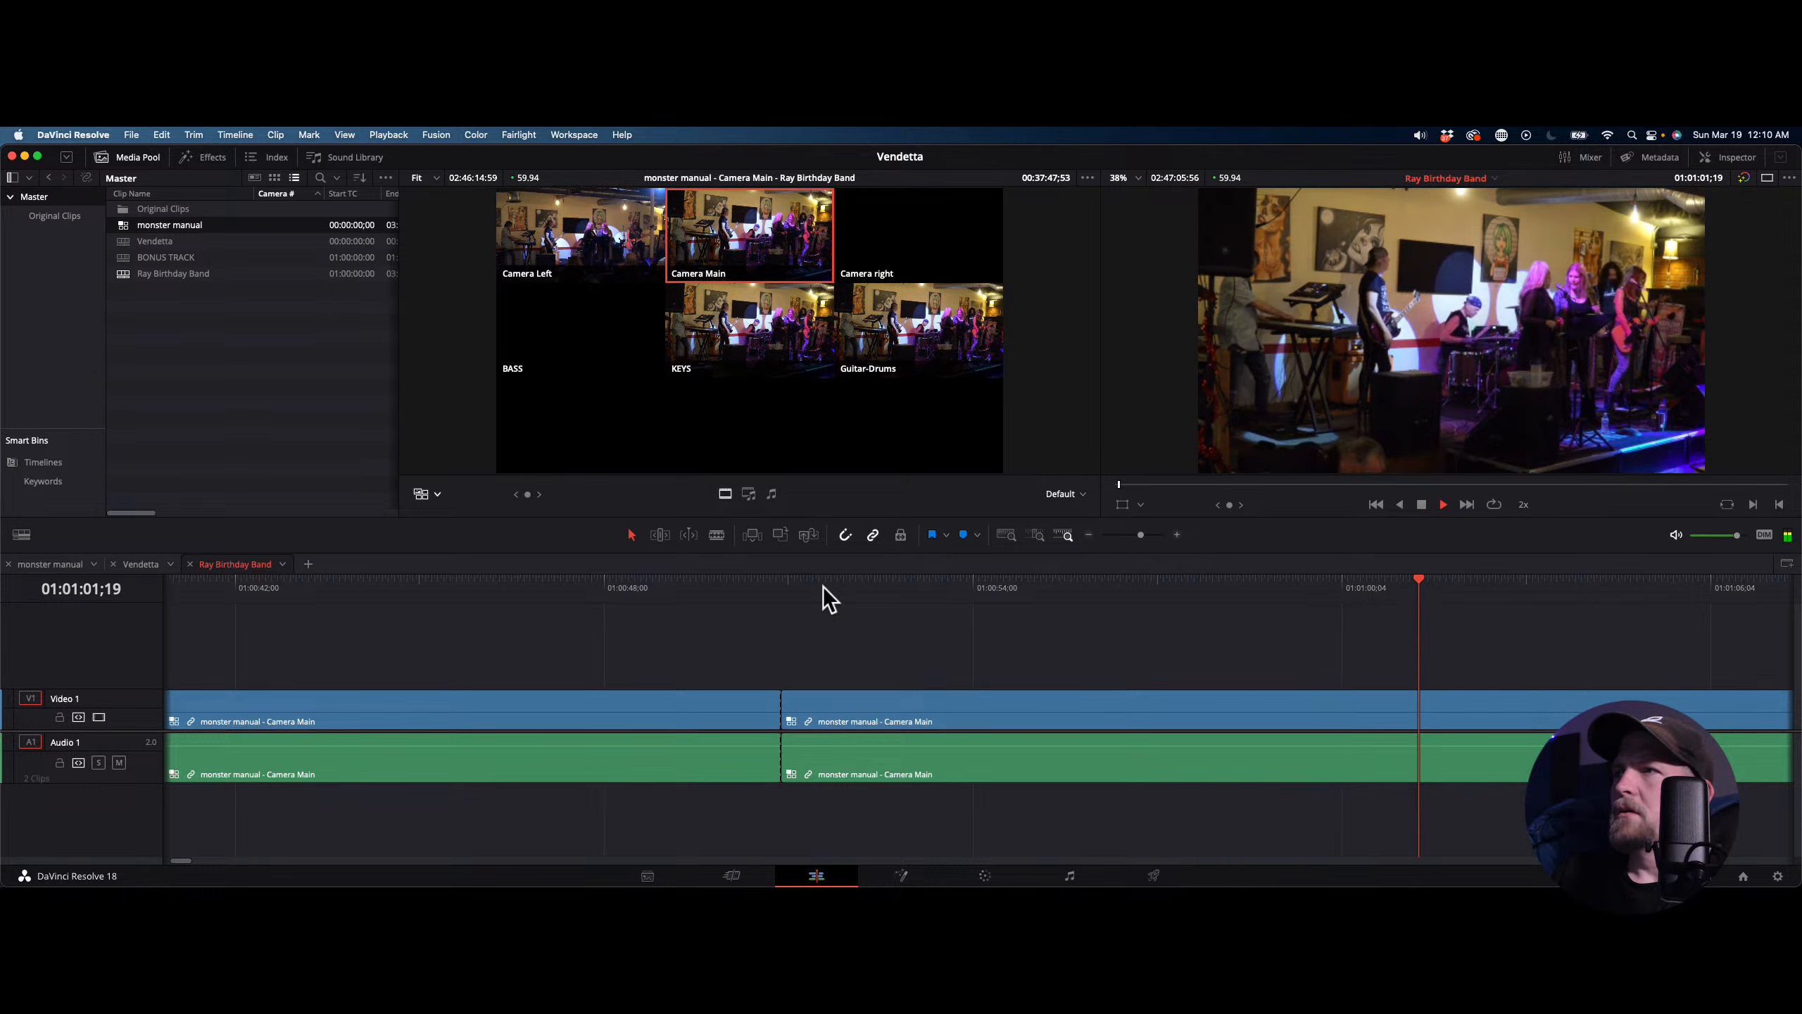
scroll(823, 588, "right", 5)
key("space")
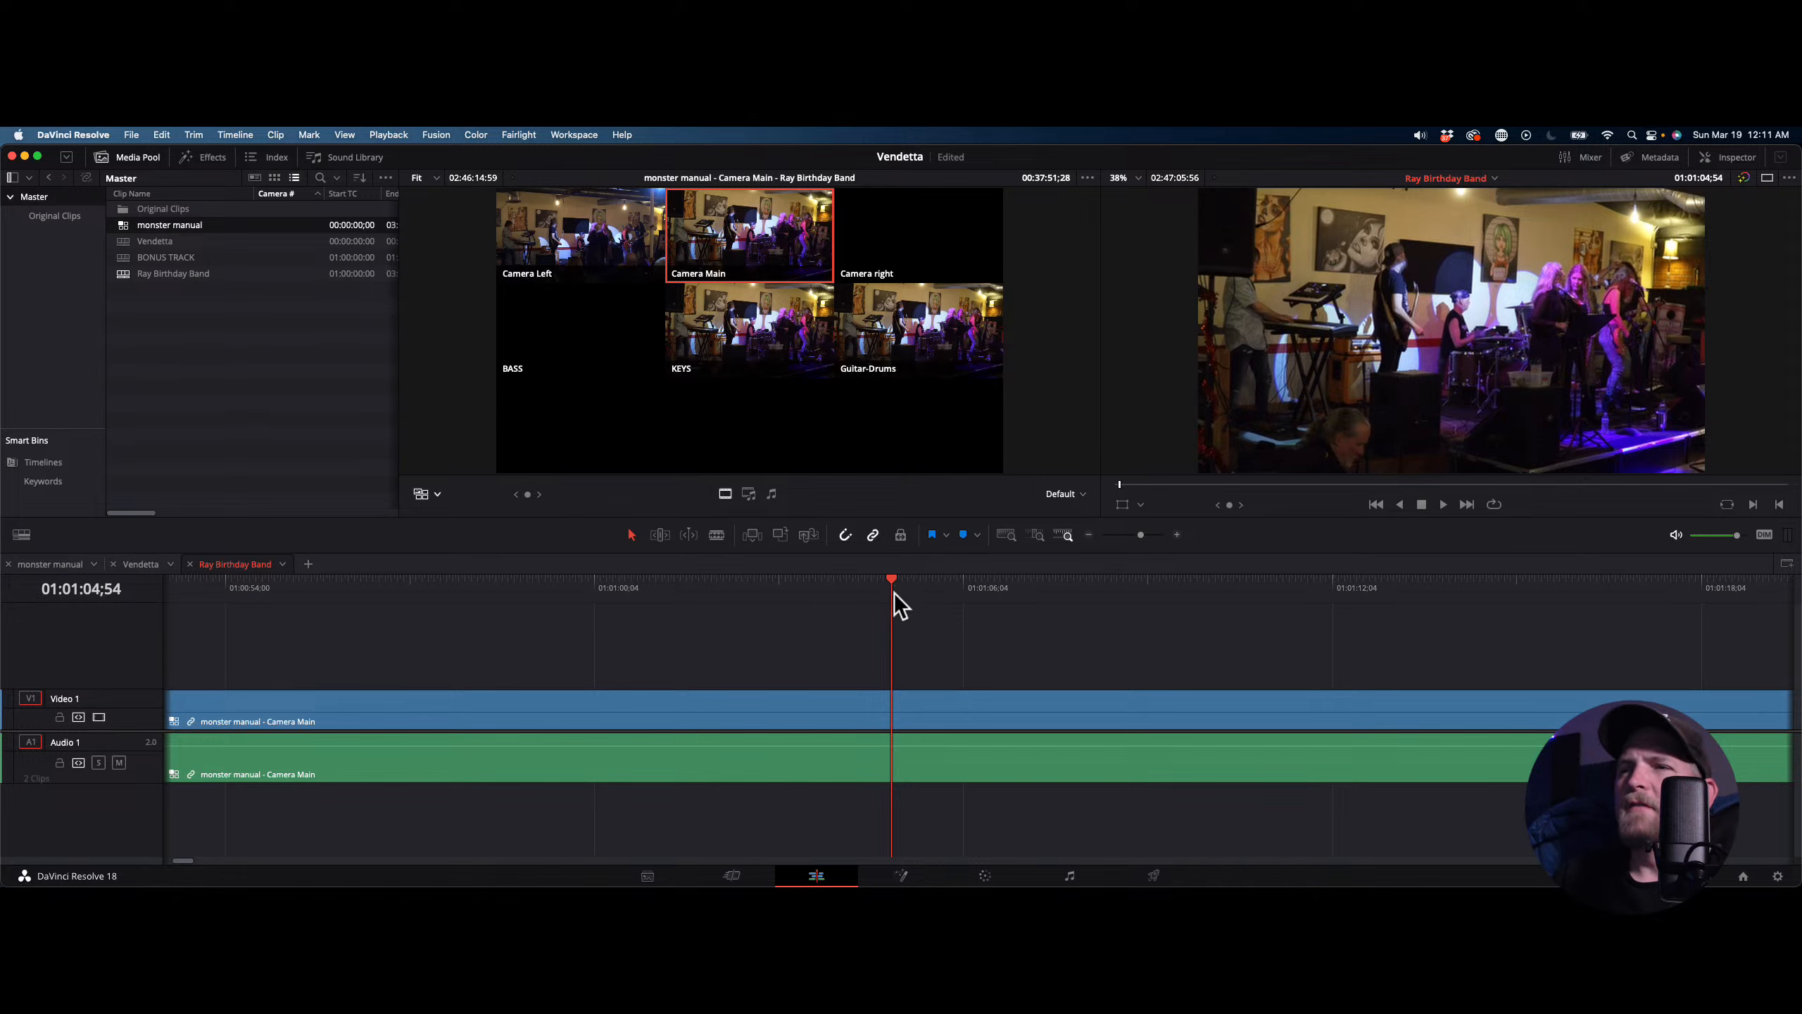
key("space")
key("l")
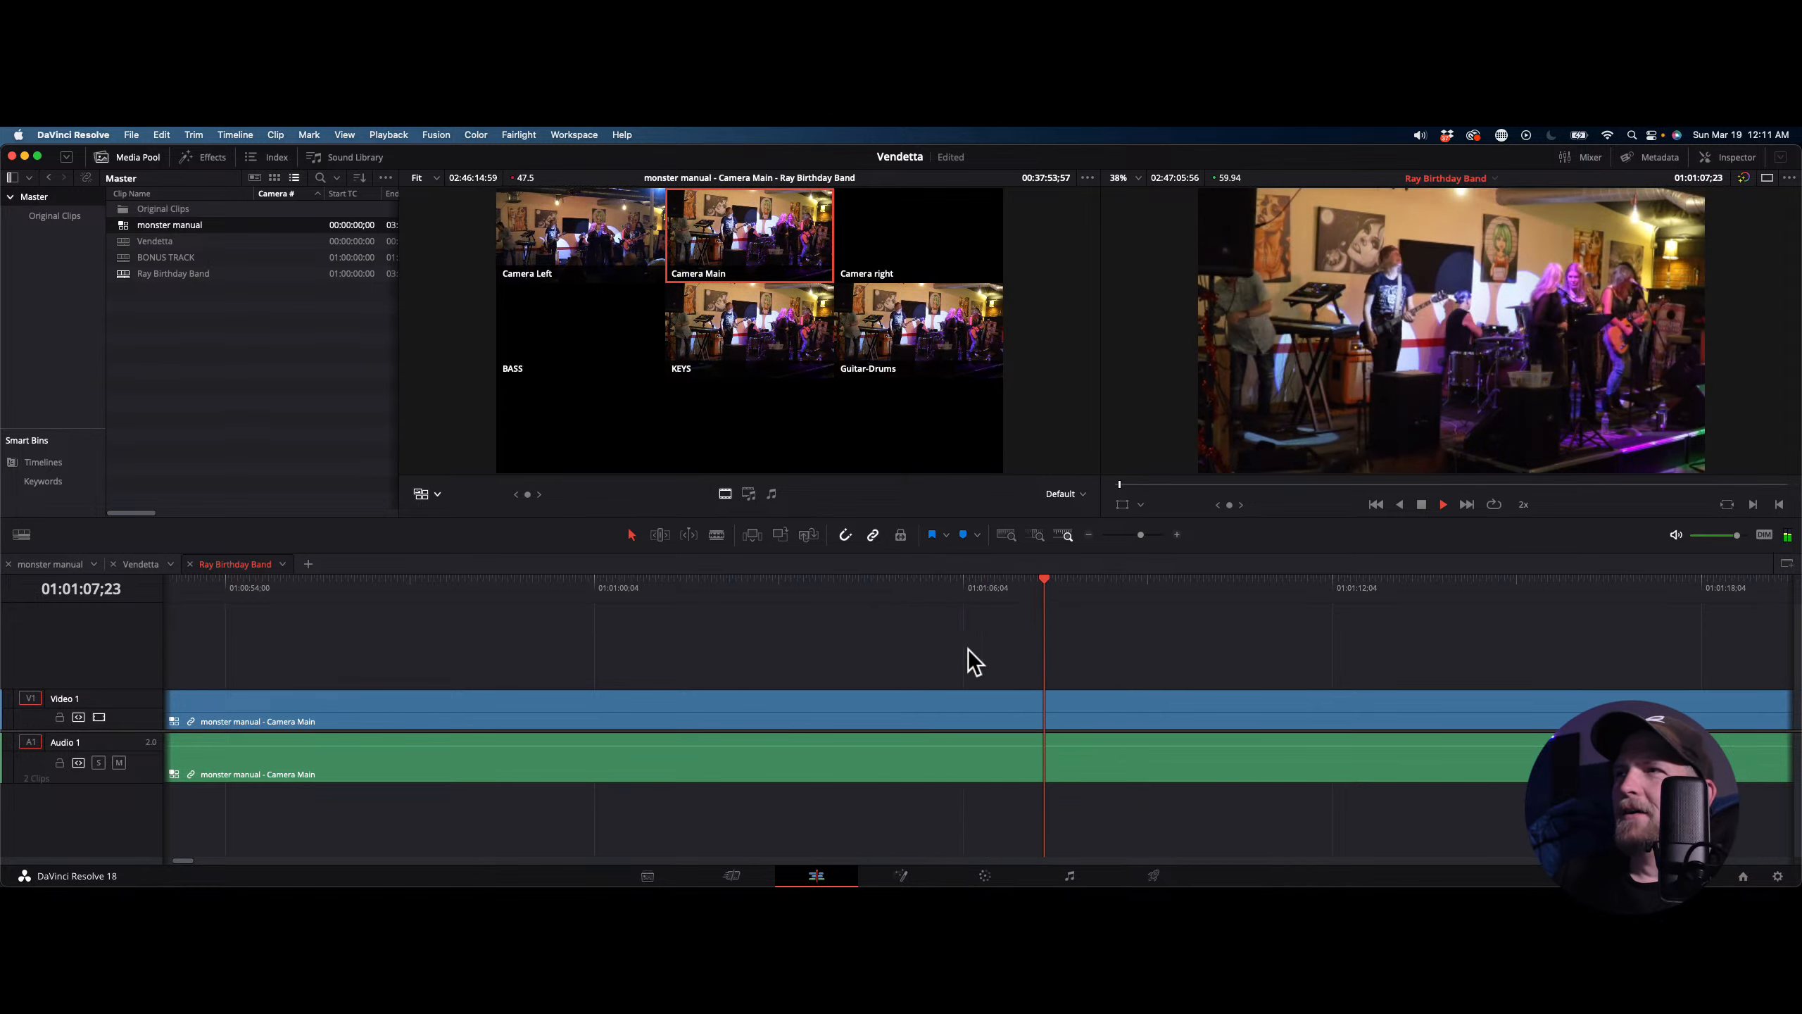
key("space")
scroll(913, 645, "right", 3)
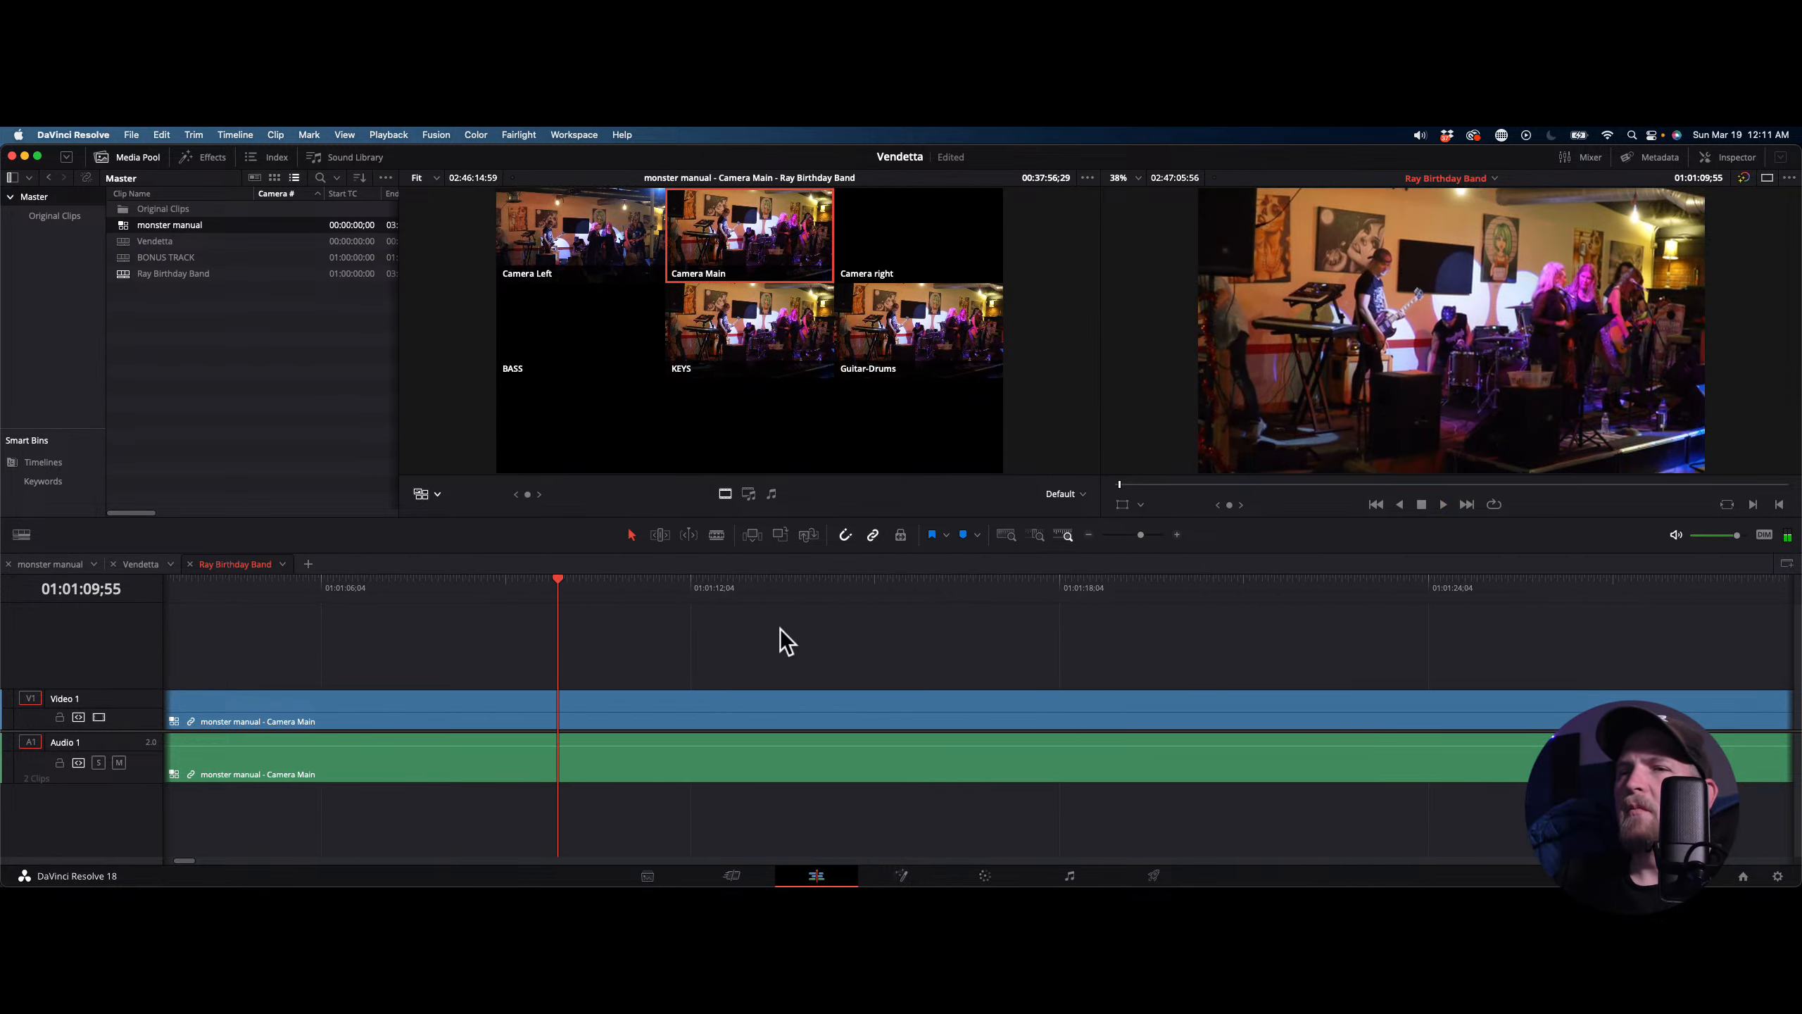
key("space")
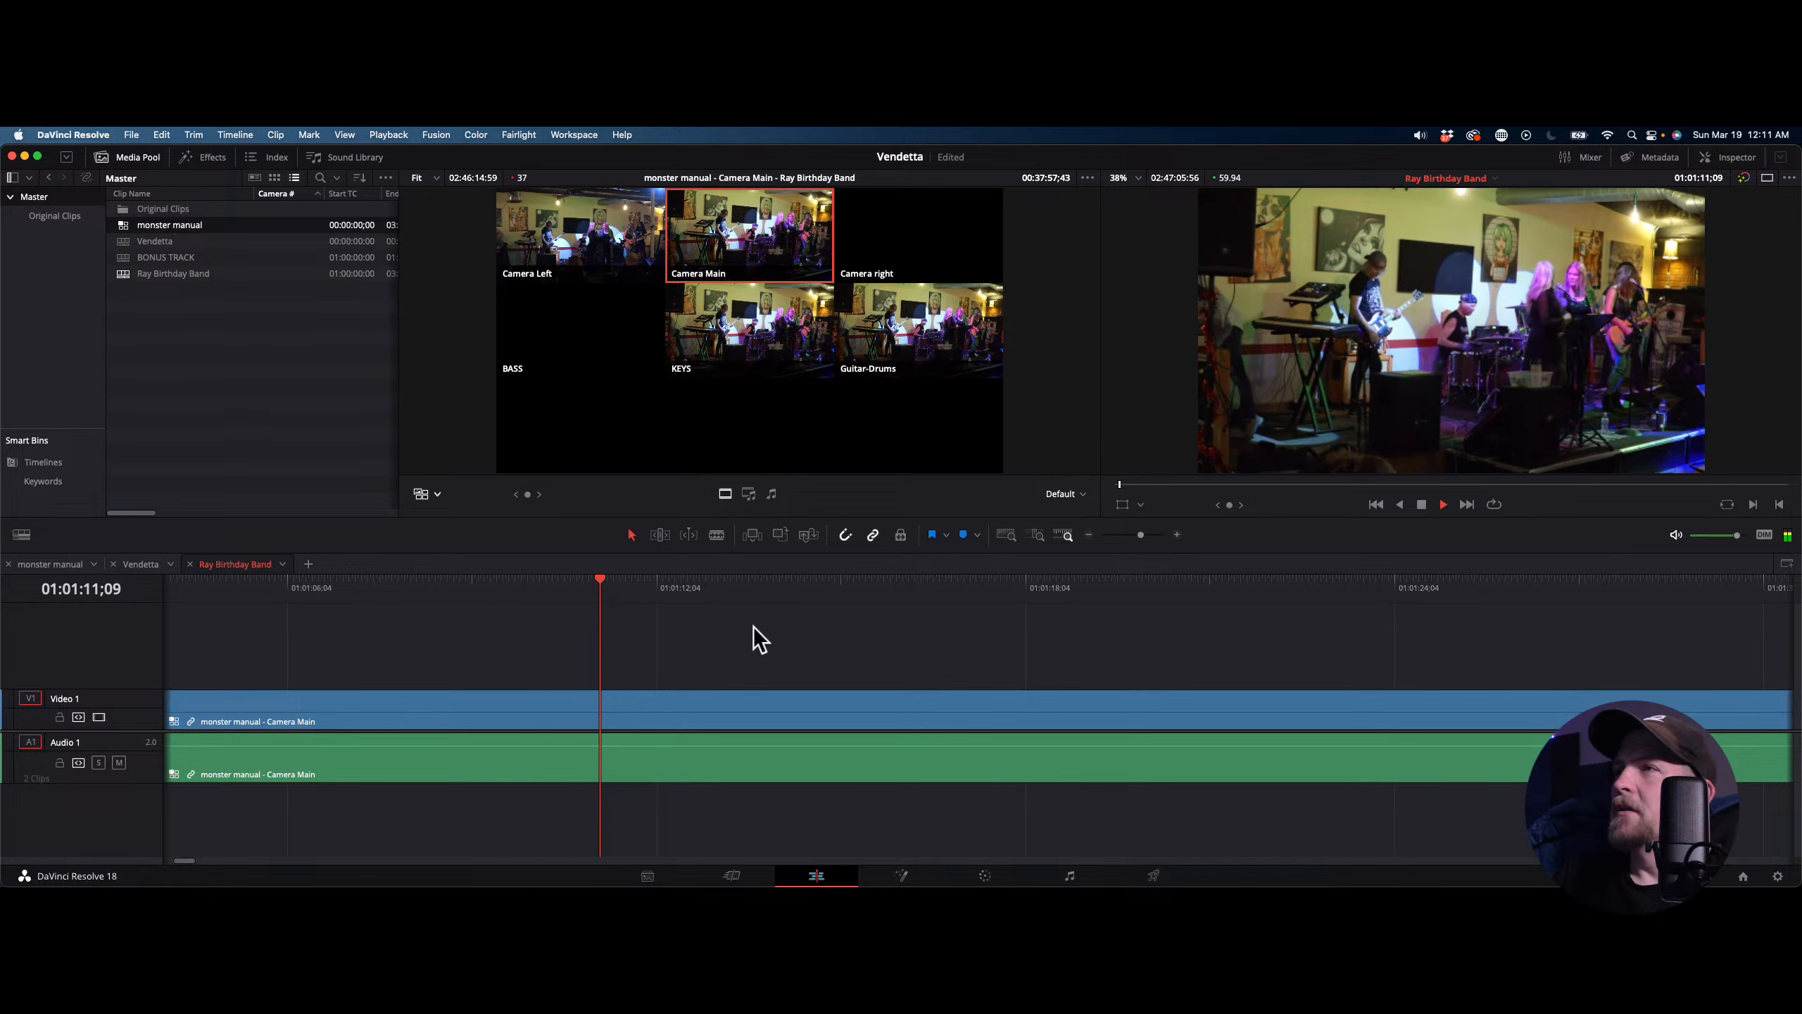
key("l")
key("l")
key("space")
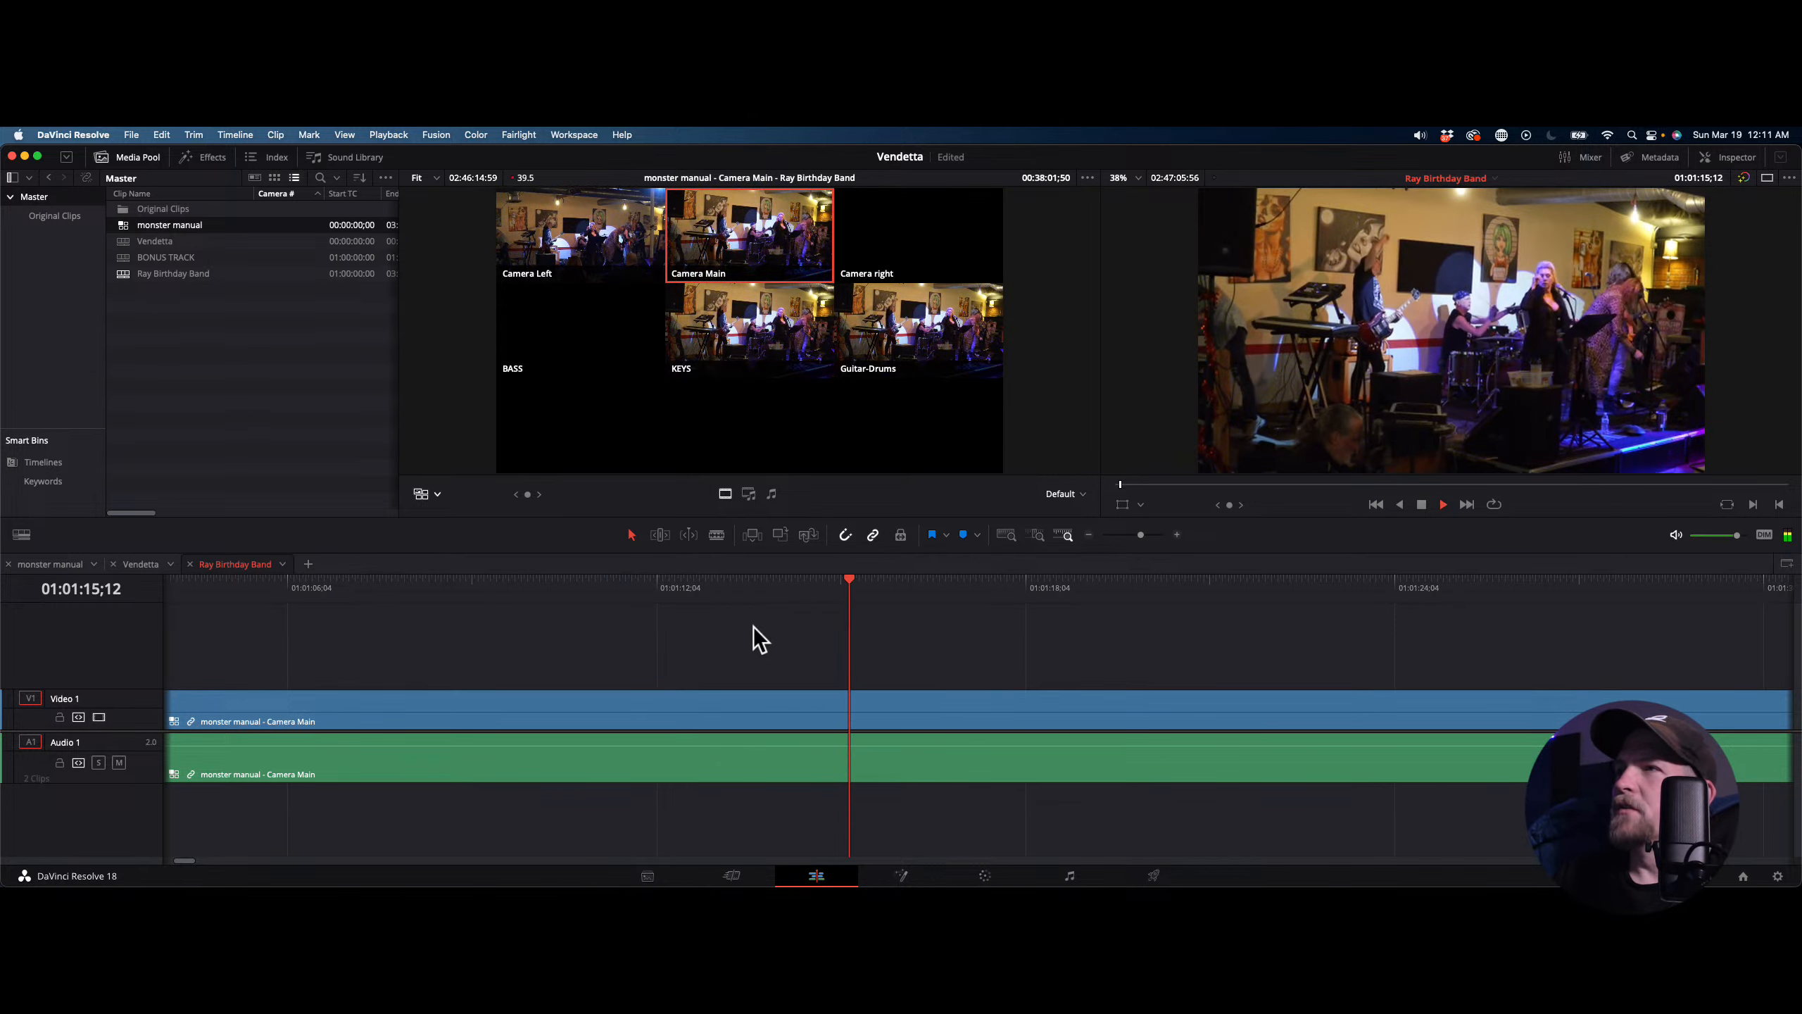
Split the multicam clip at 01:01:43;35 and ripple delete the section between this cut and the one at 01:00:50;53
key("l")
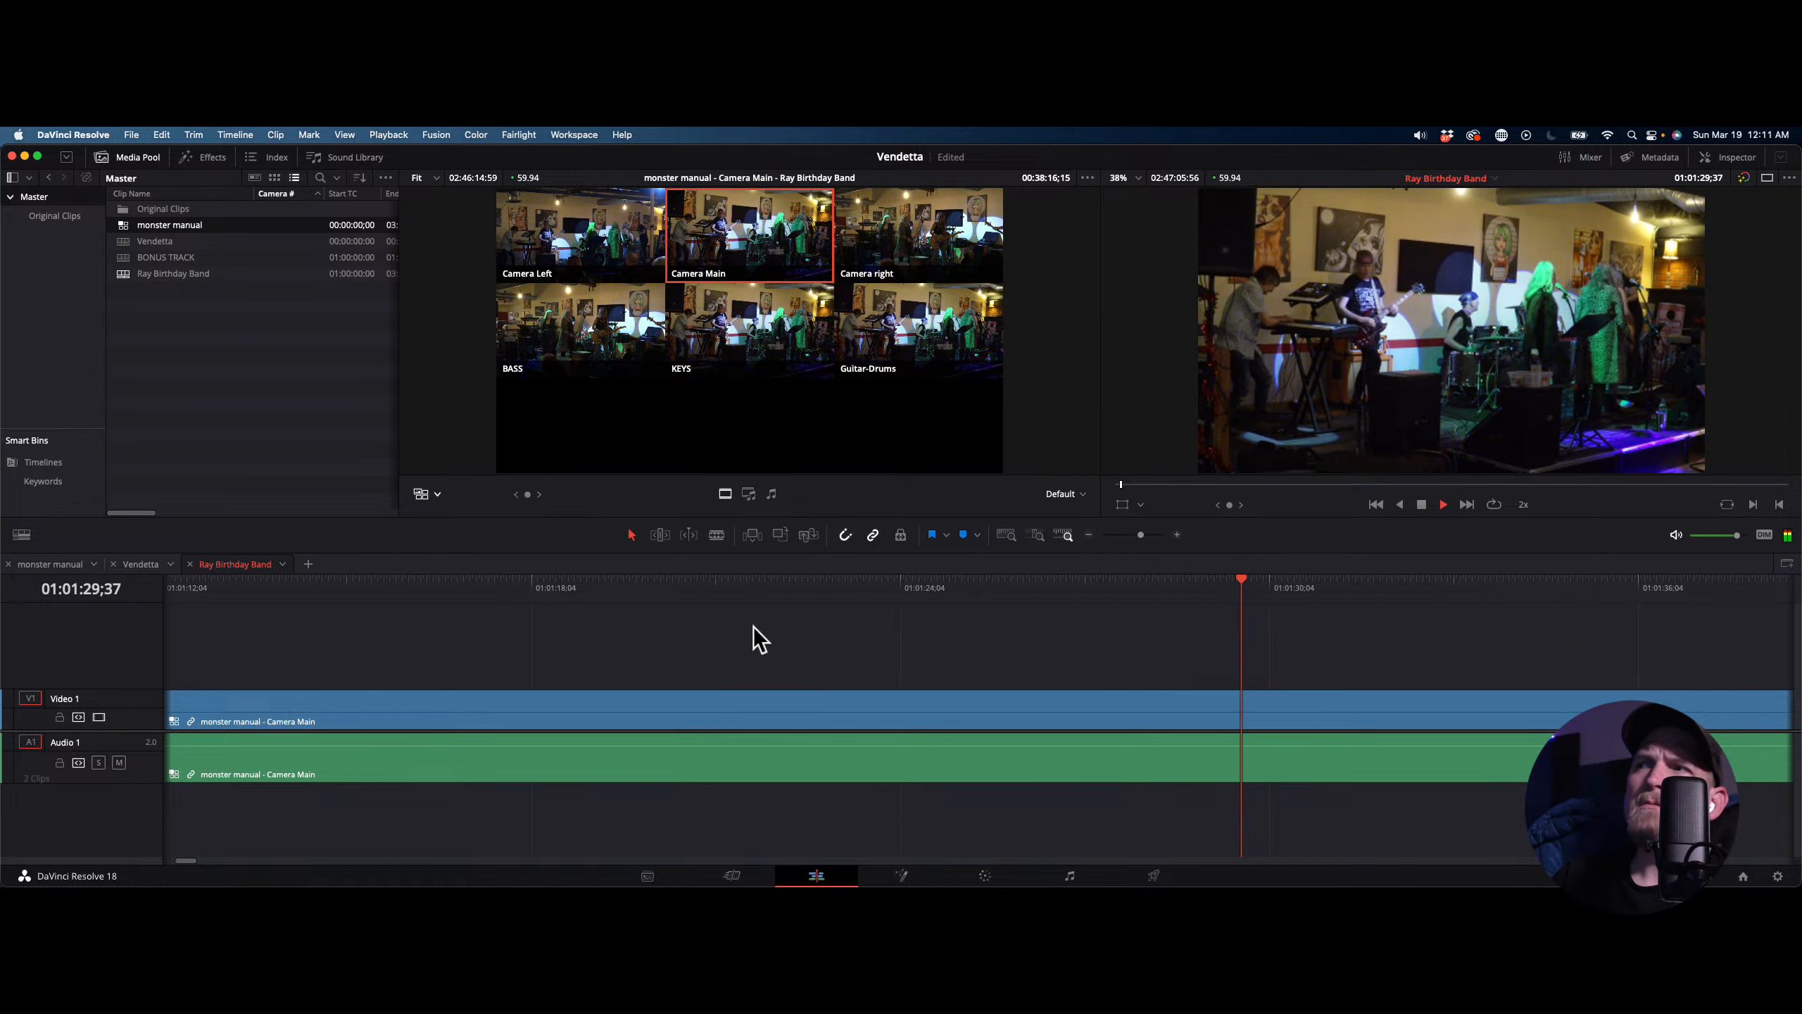
key("l")
key("l")
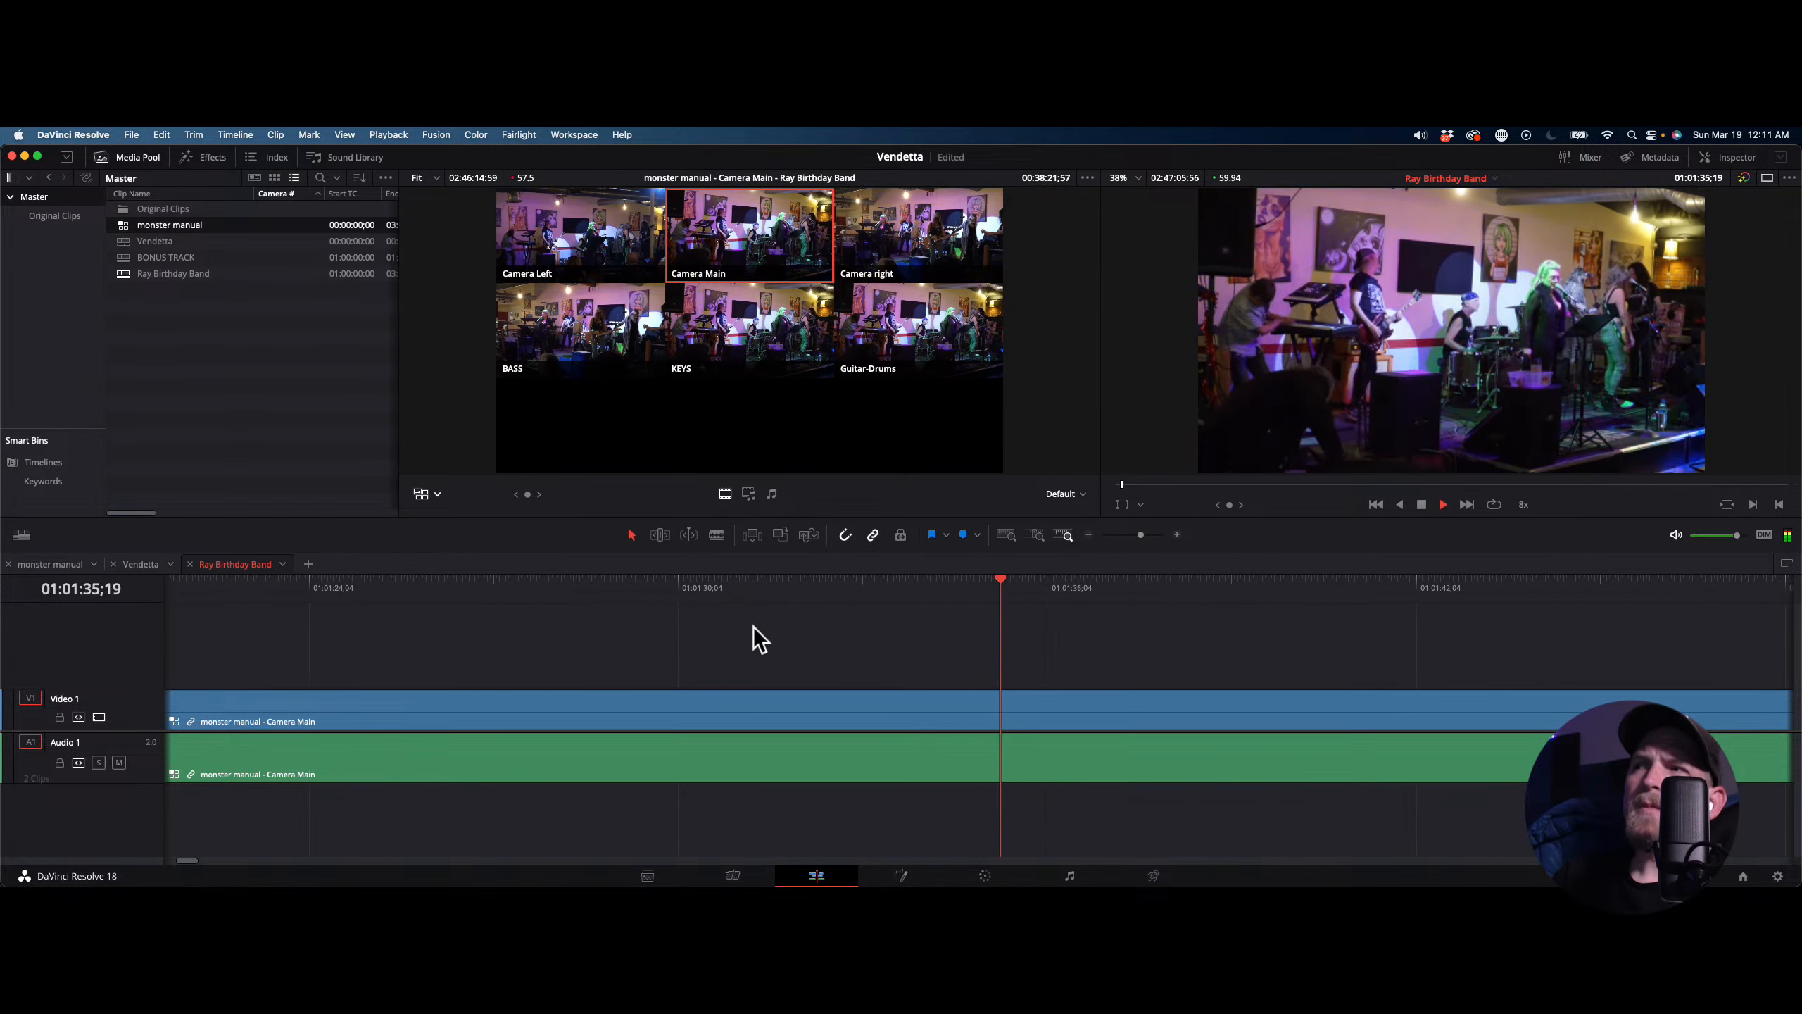
key("j")
key("j")
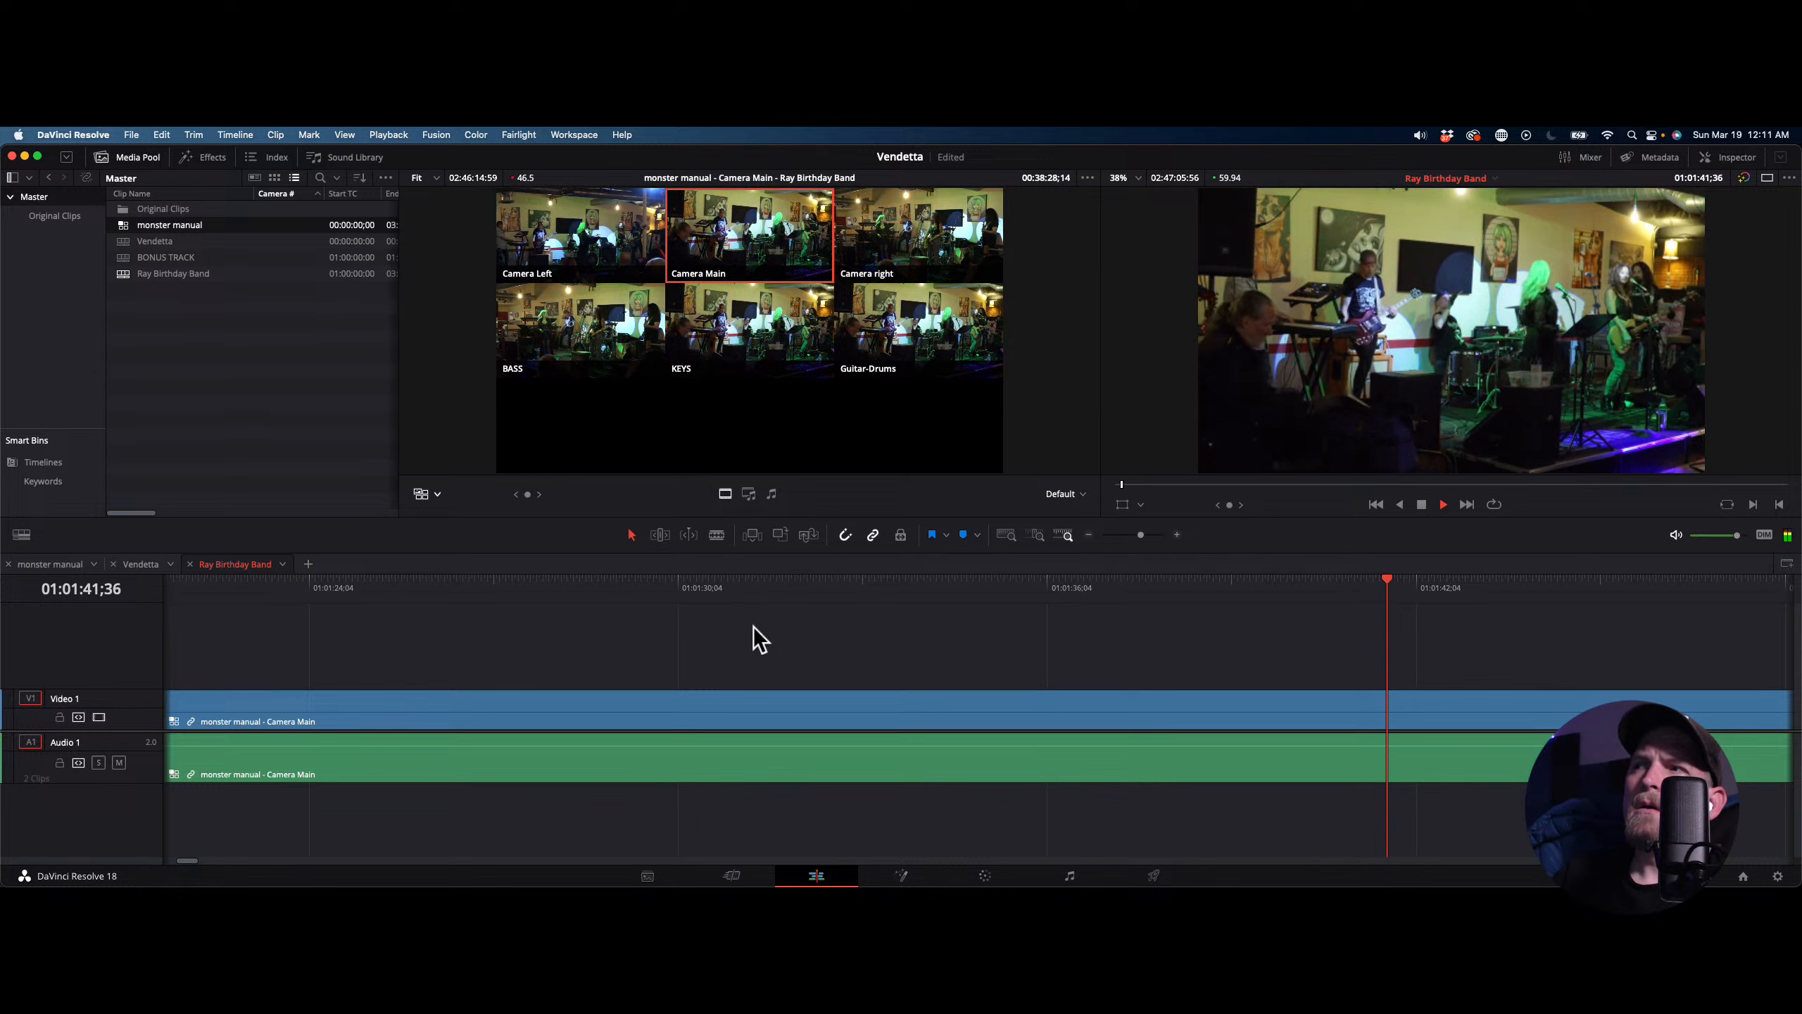
key("k")
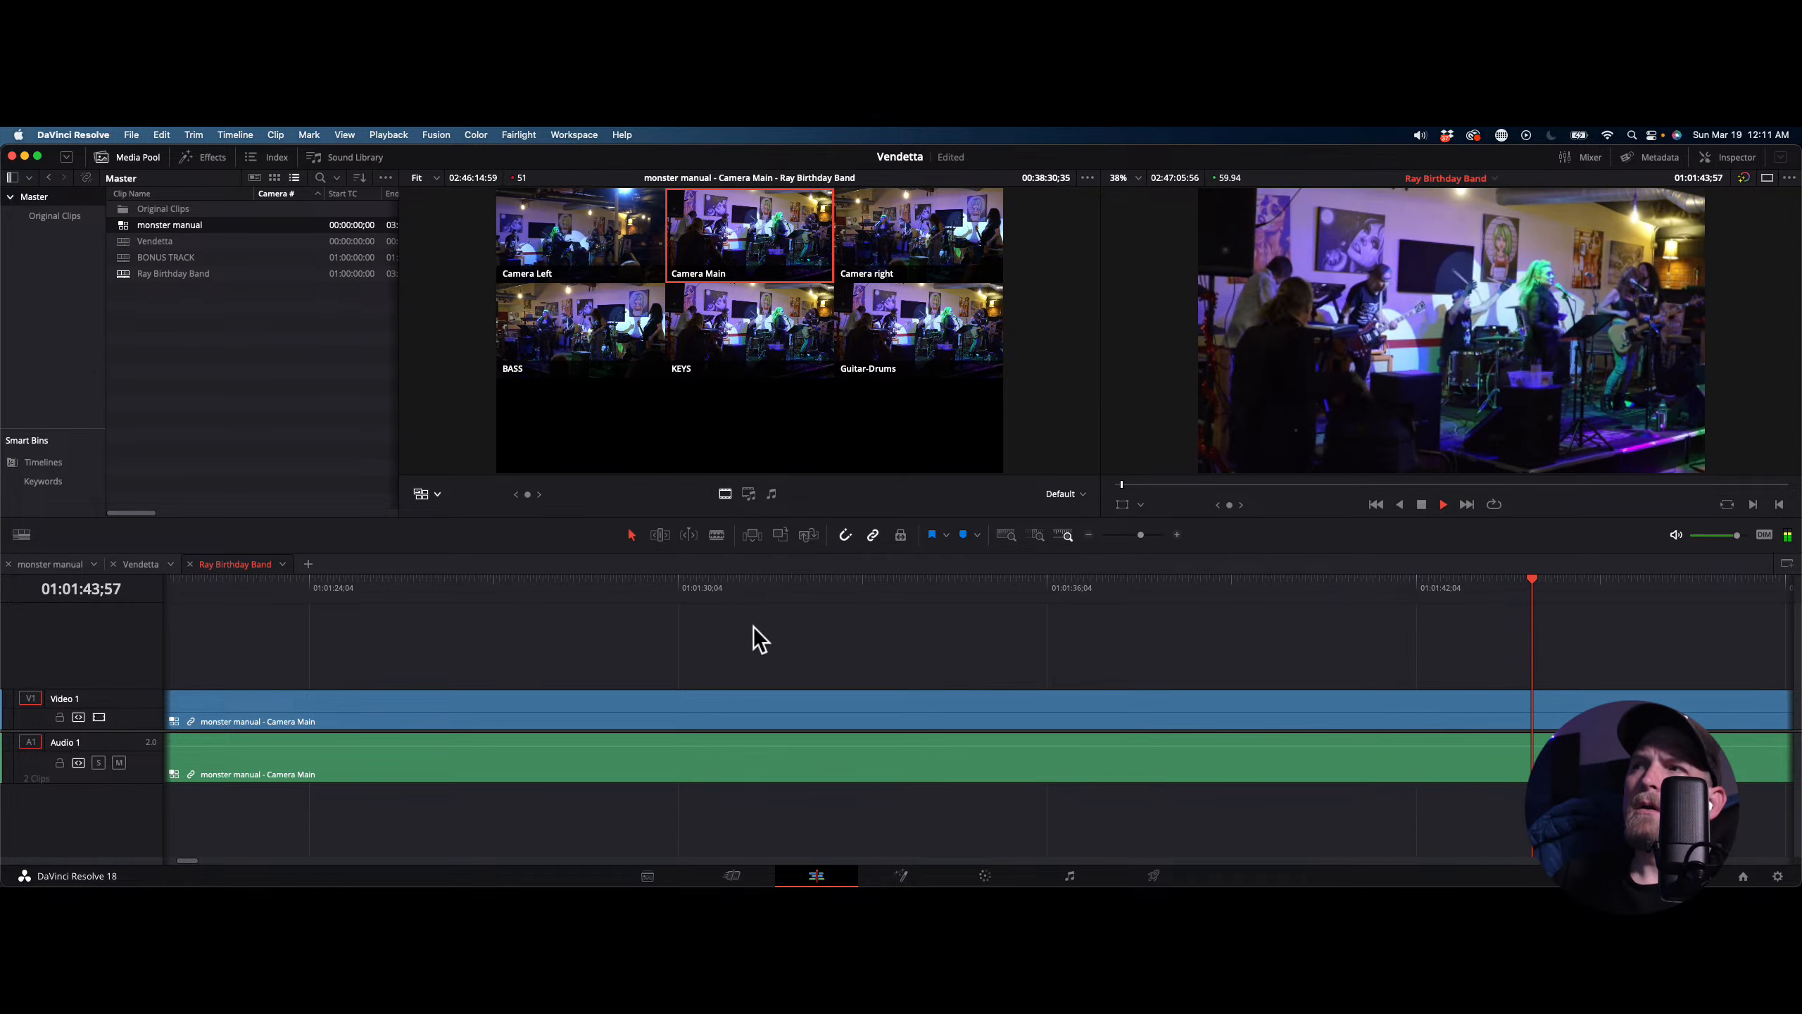
key("j")
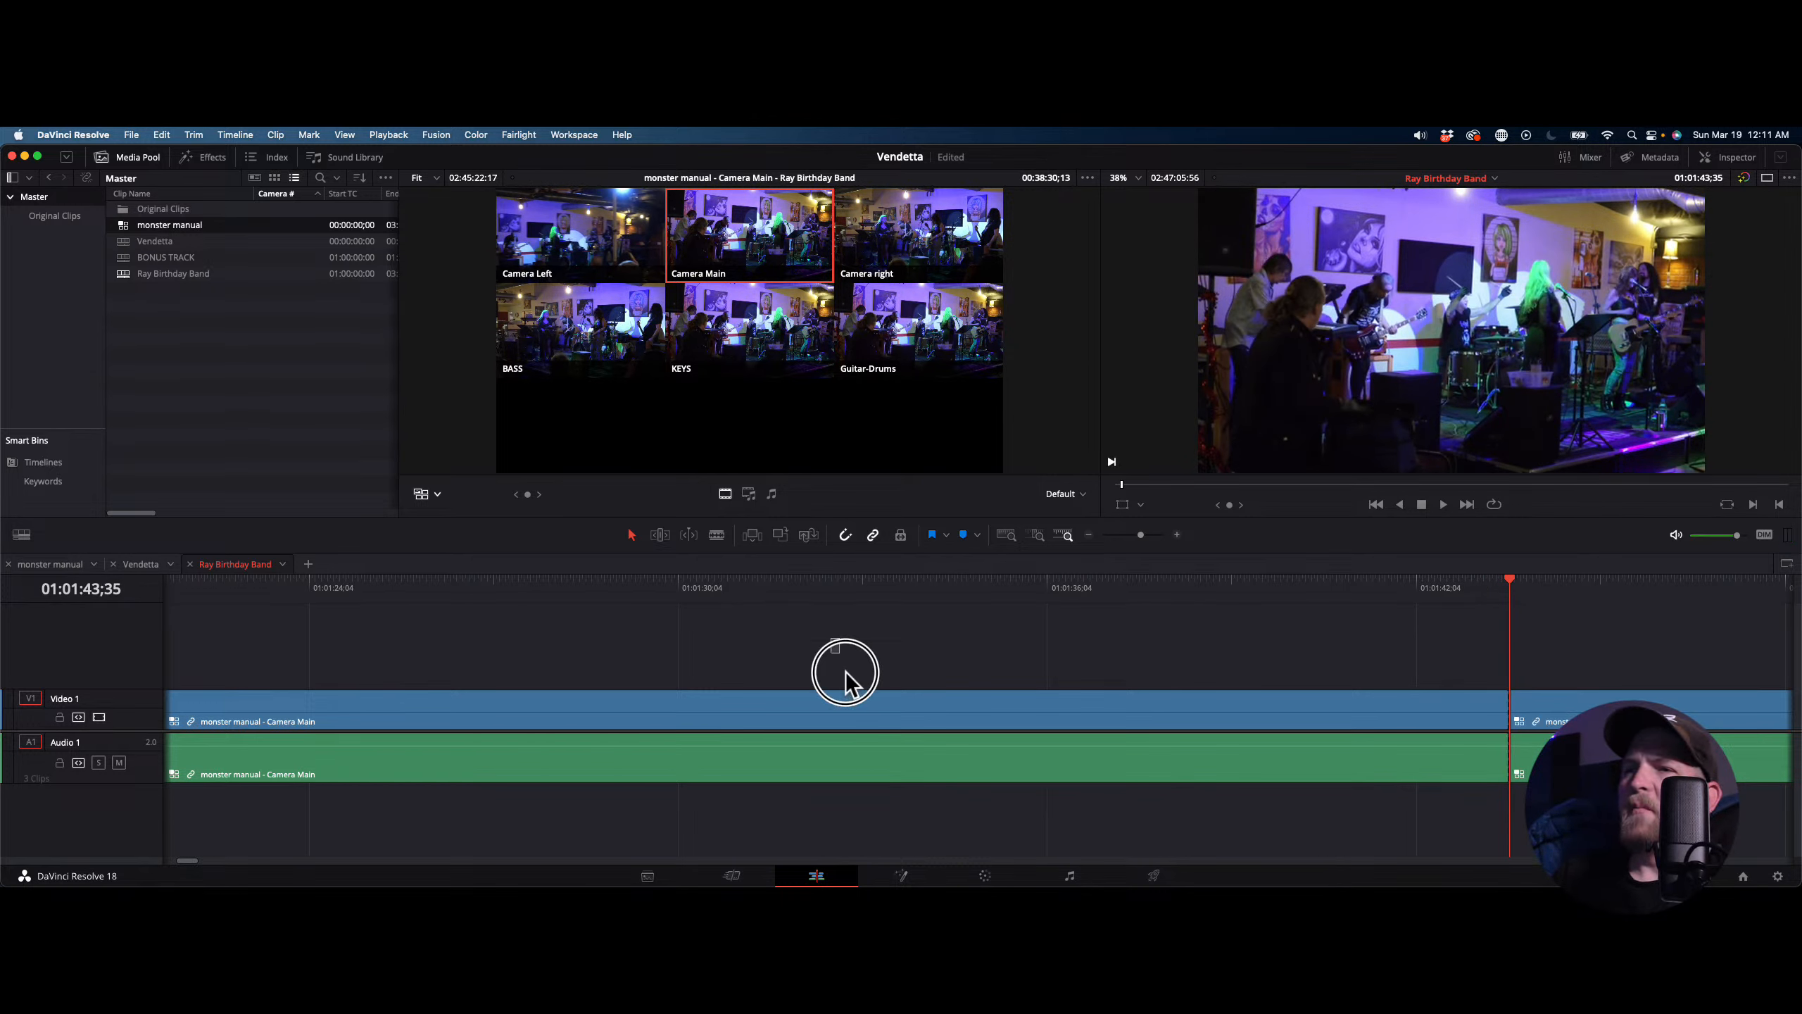
left_click_drag(846, 671, 860, 765)
key("BackSpace")
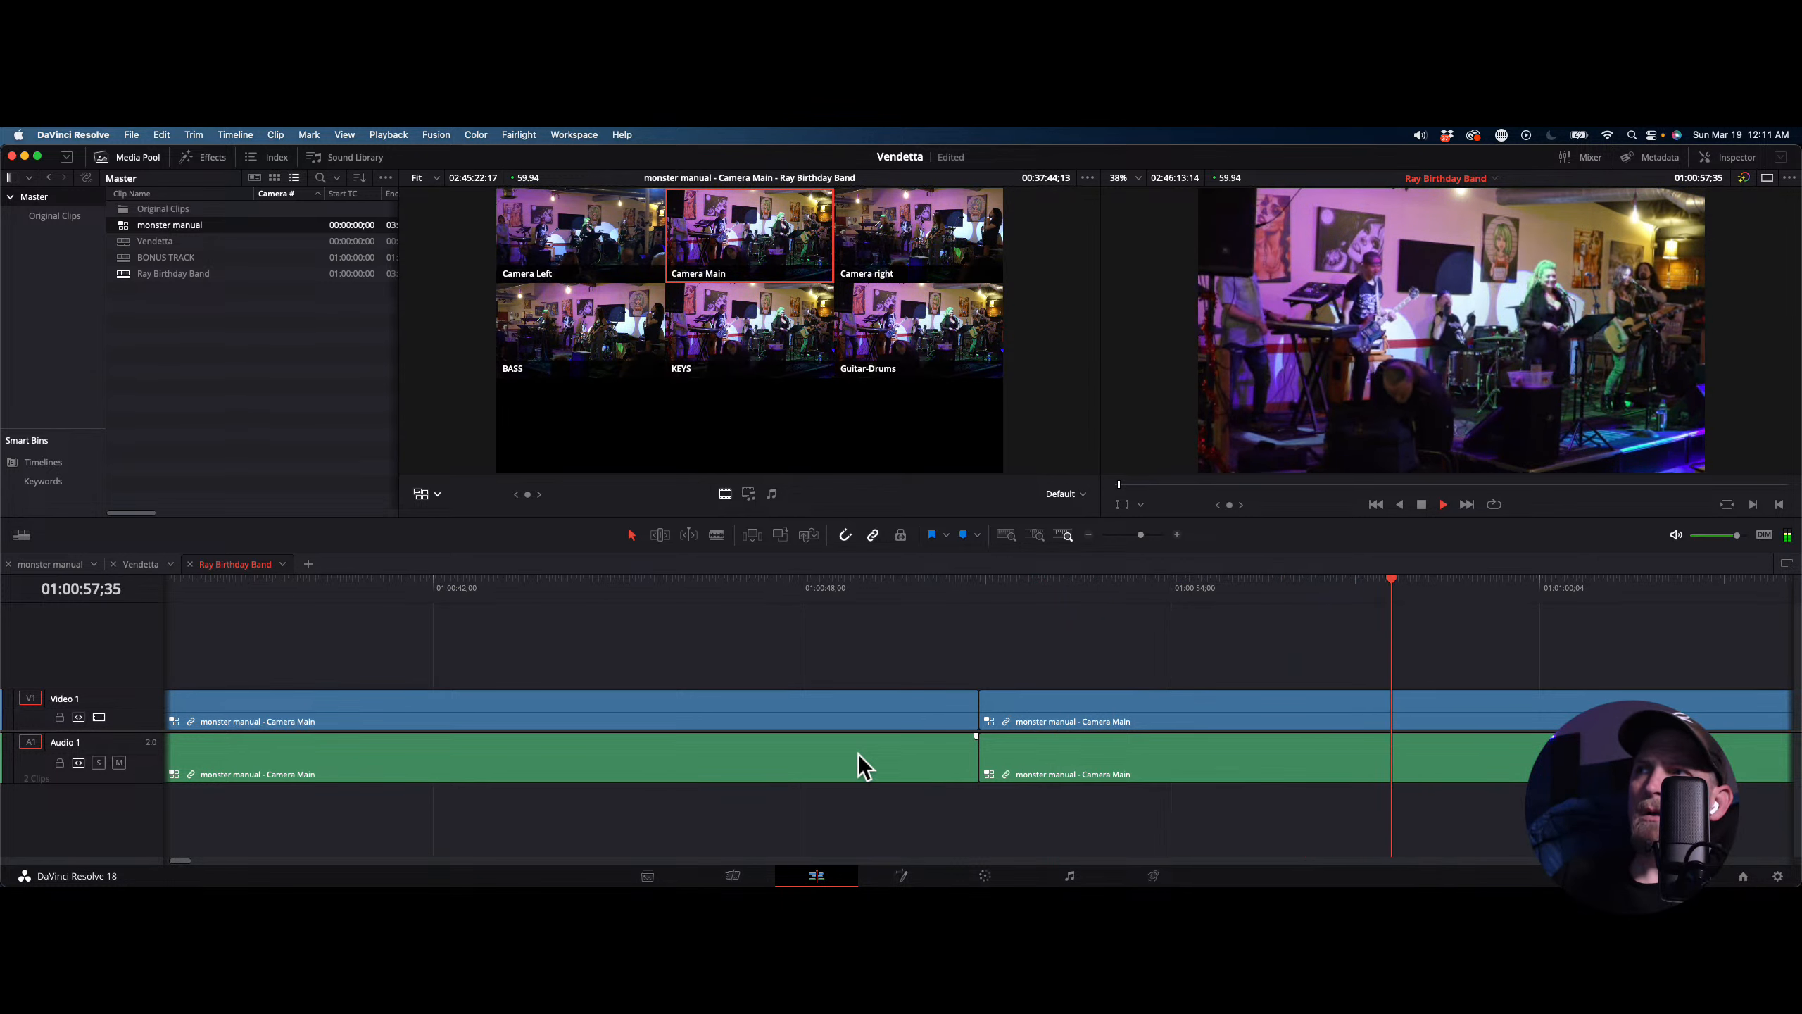
Play the footage following the joined cut and stop at 01:01:04;49
scroll(859, 765, "right", 10)
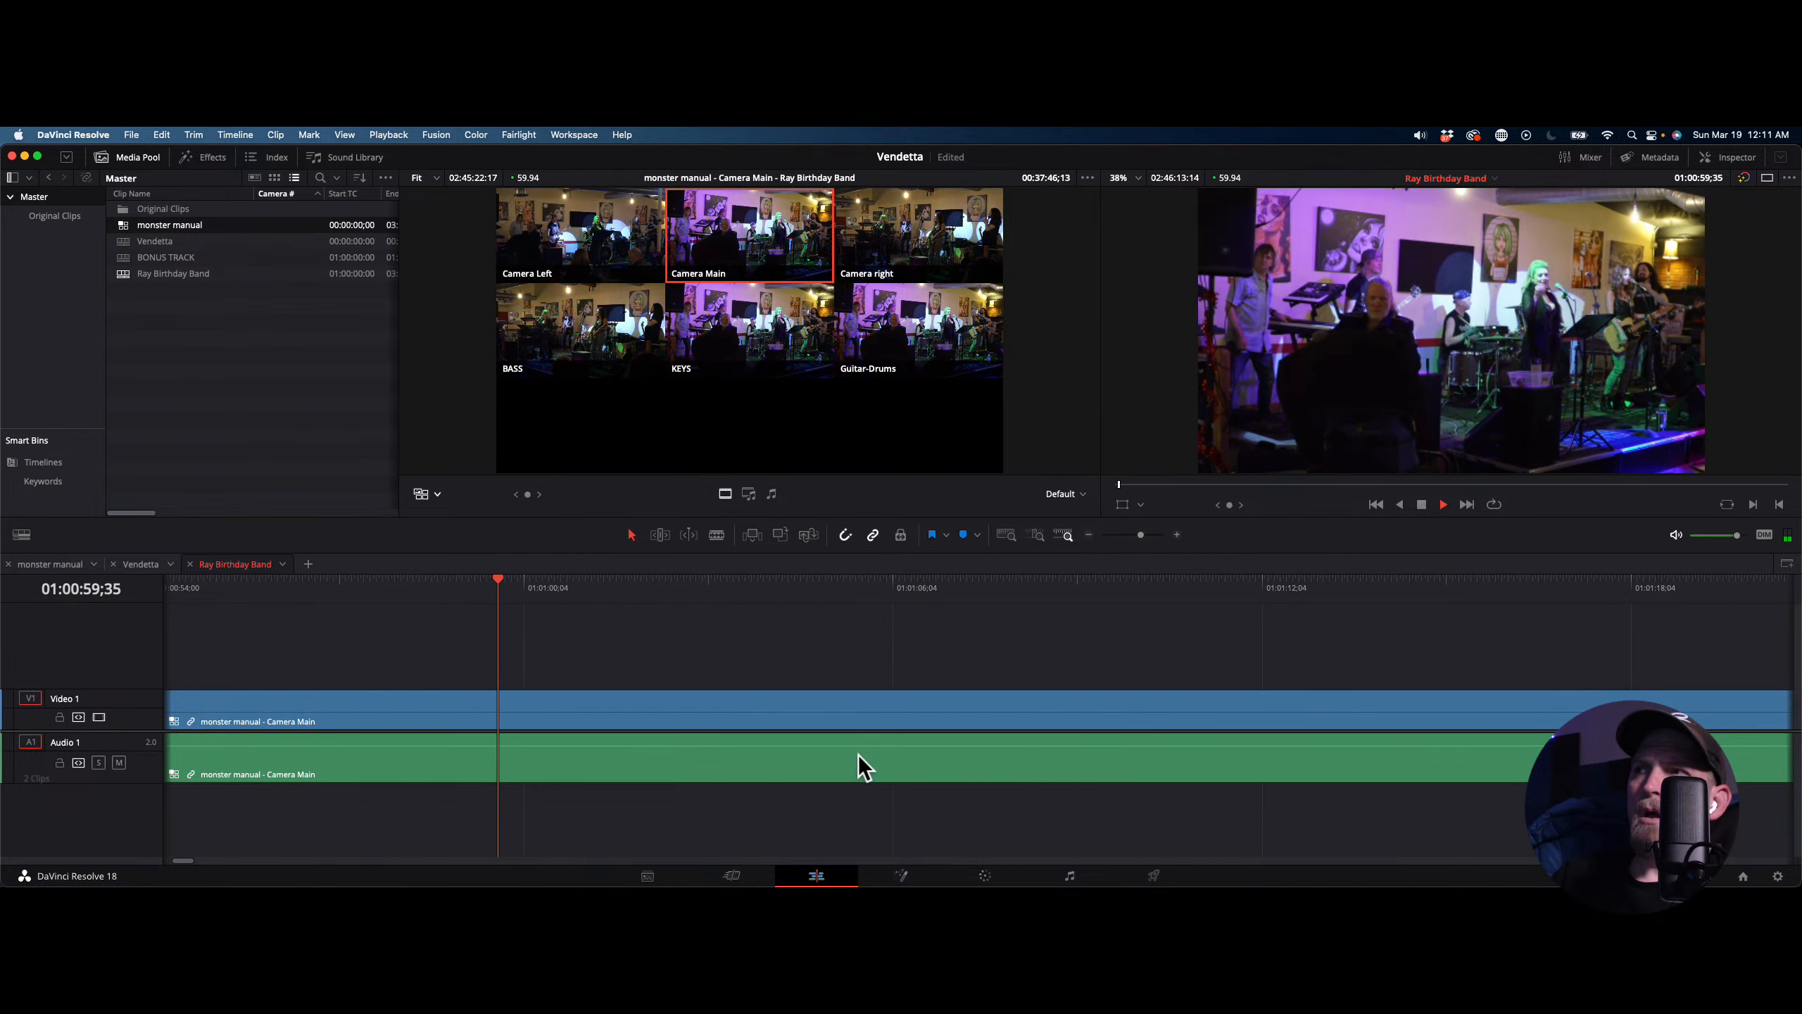
scroll(666, 781, "left", 3)
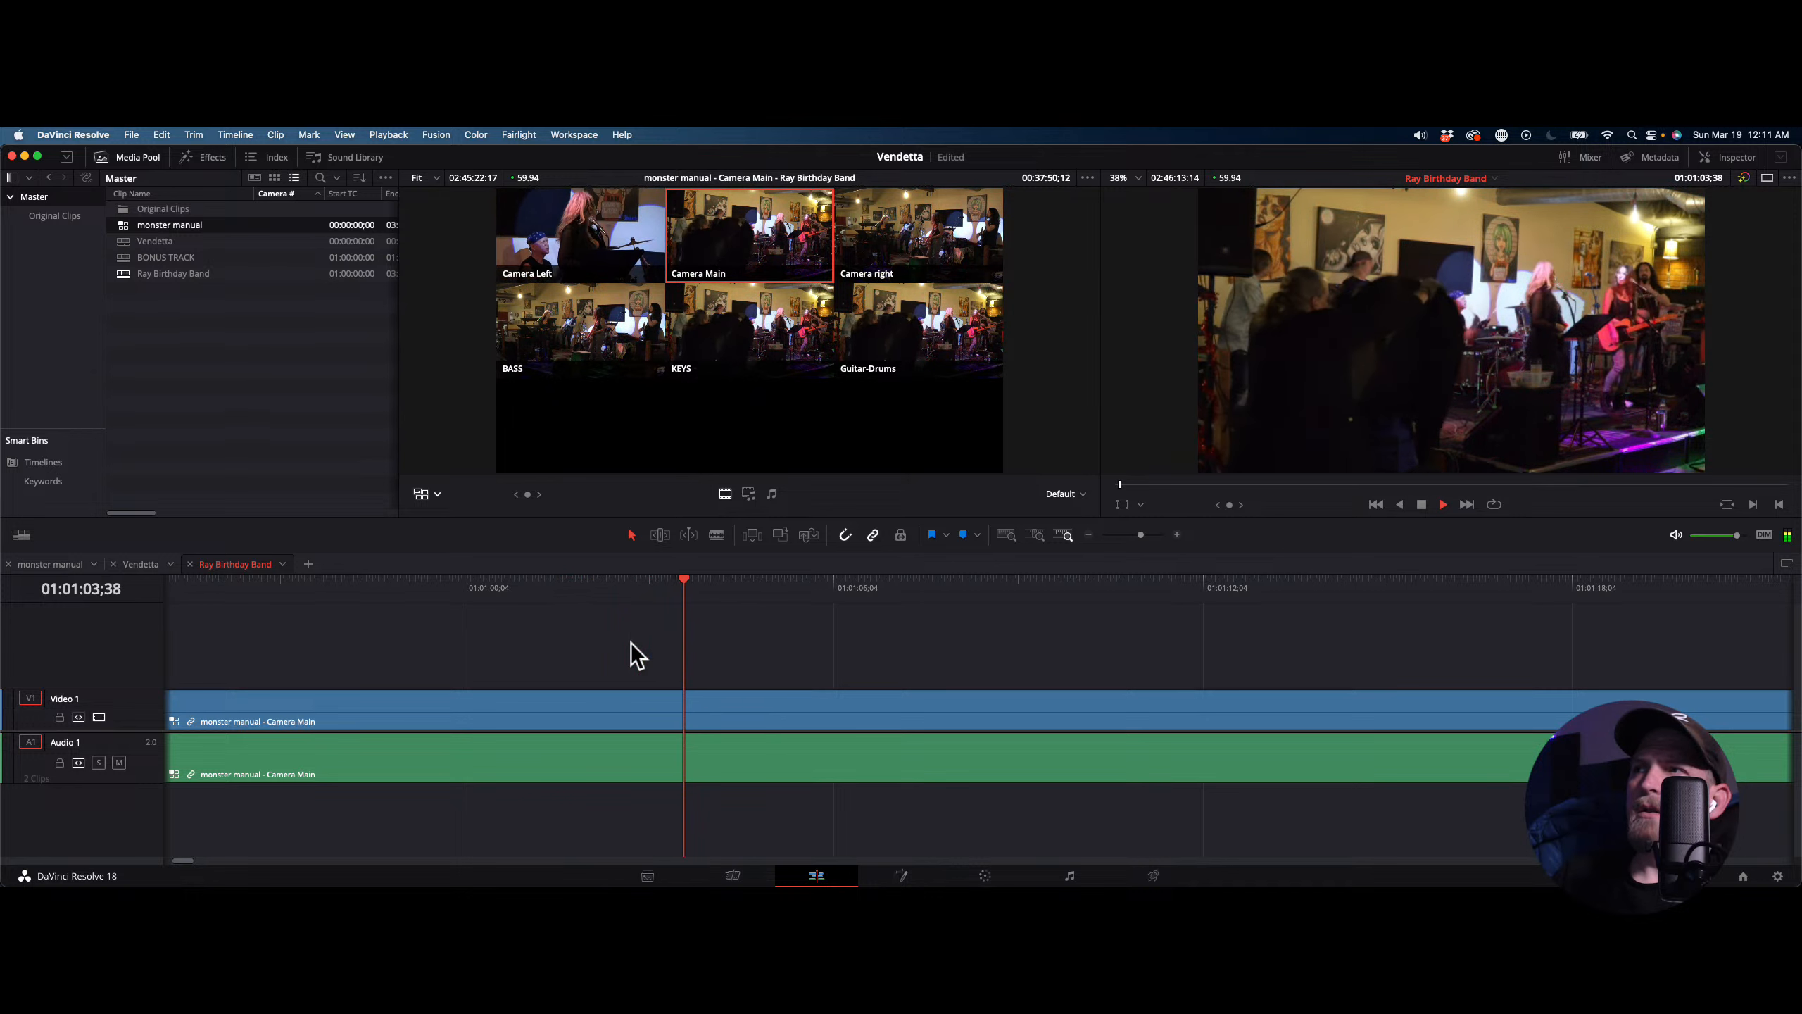
key("space")
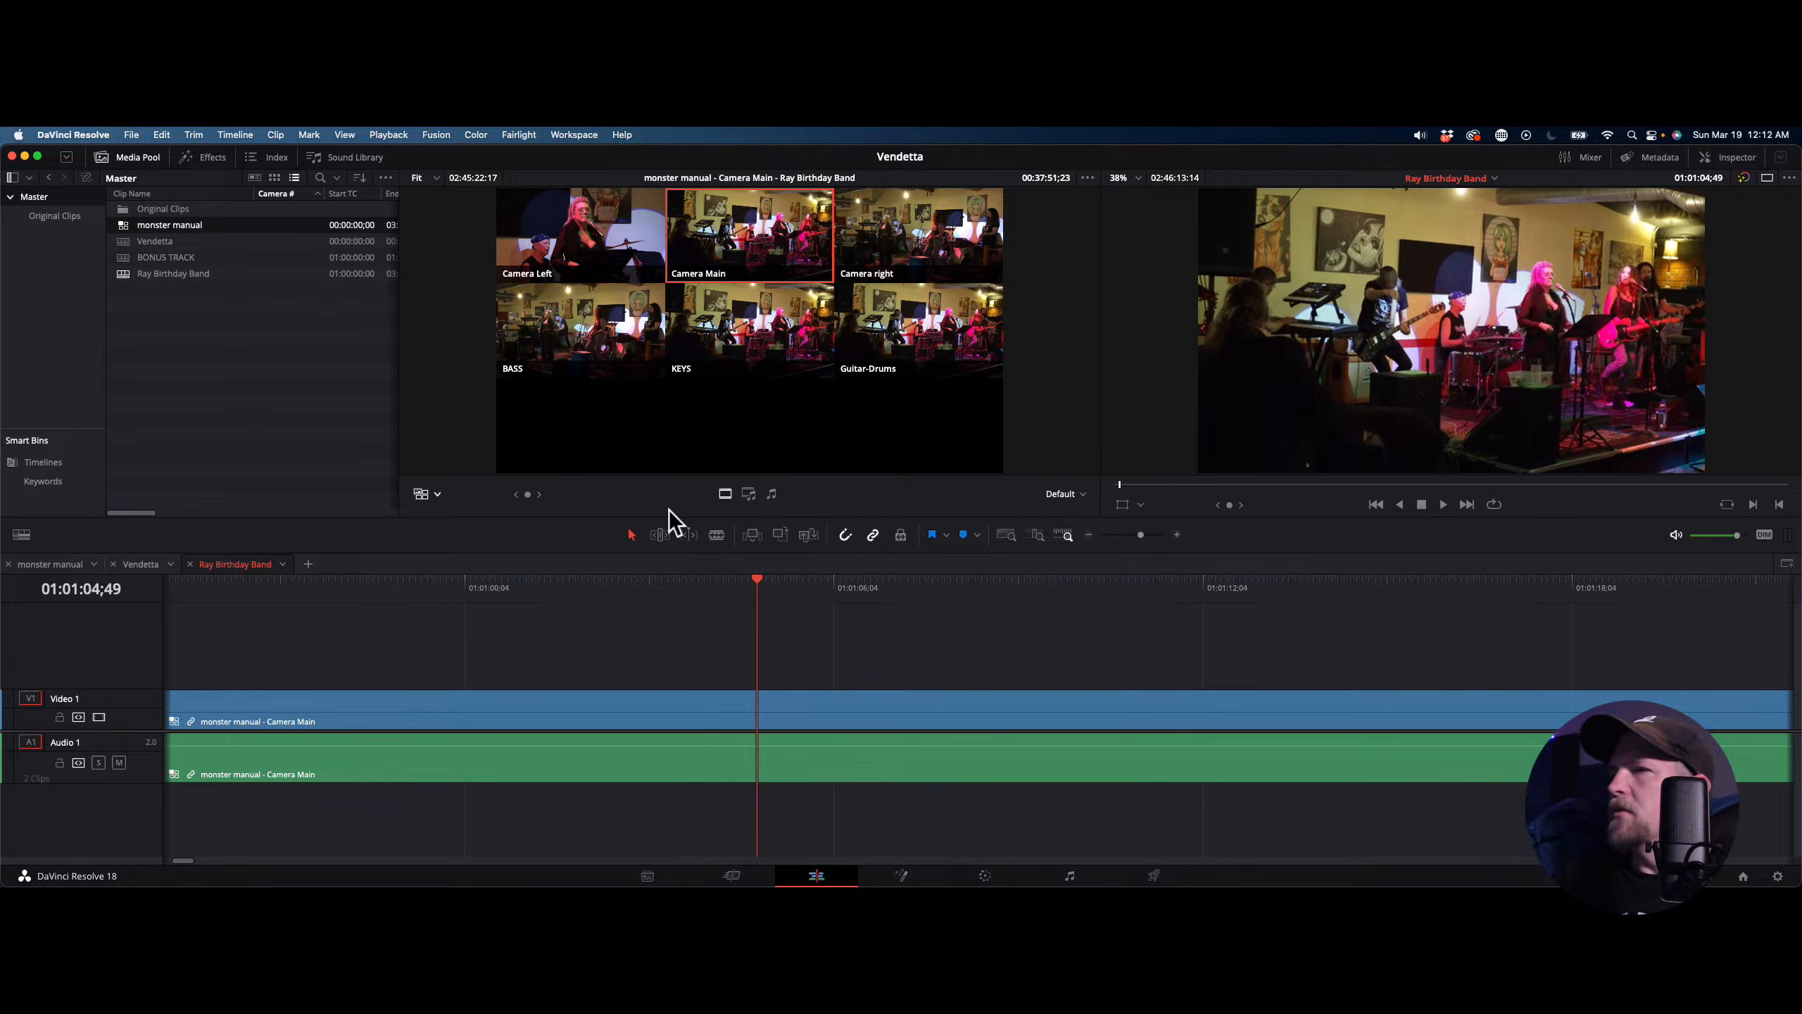
Try switching the whole multicam clip to Guitar-Drums without a cut during playback, and return it to Camera Main at 01:01:05;08
key("space")
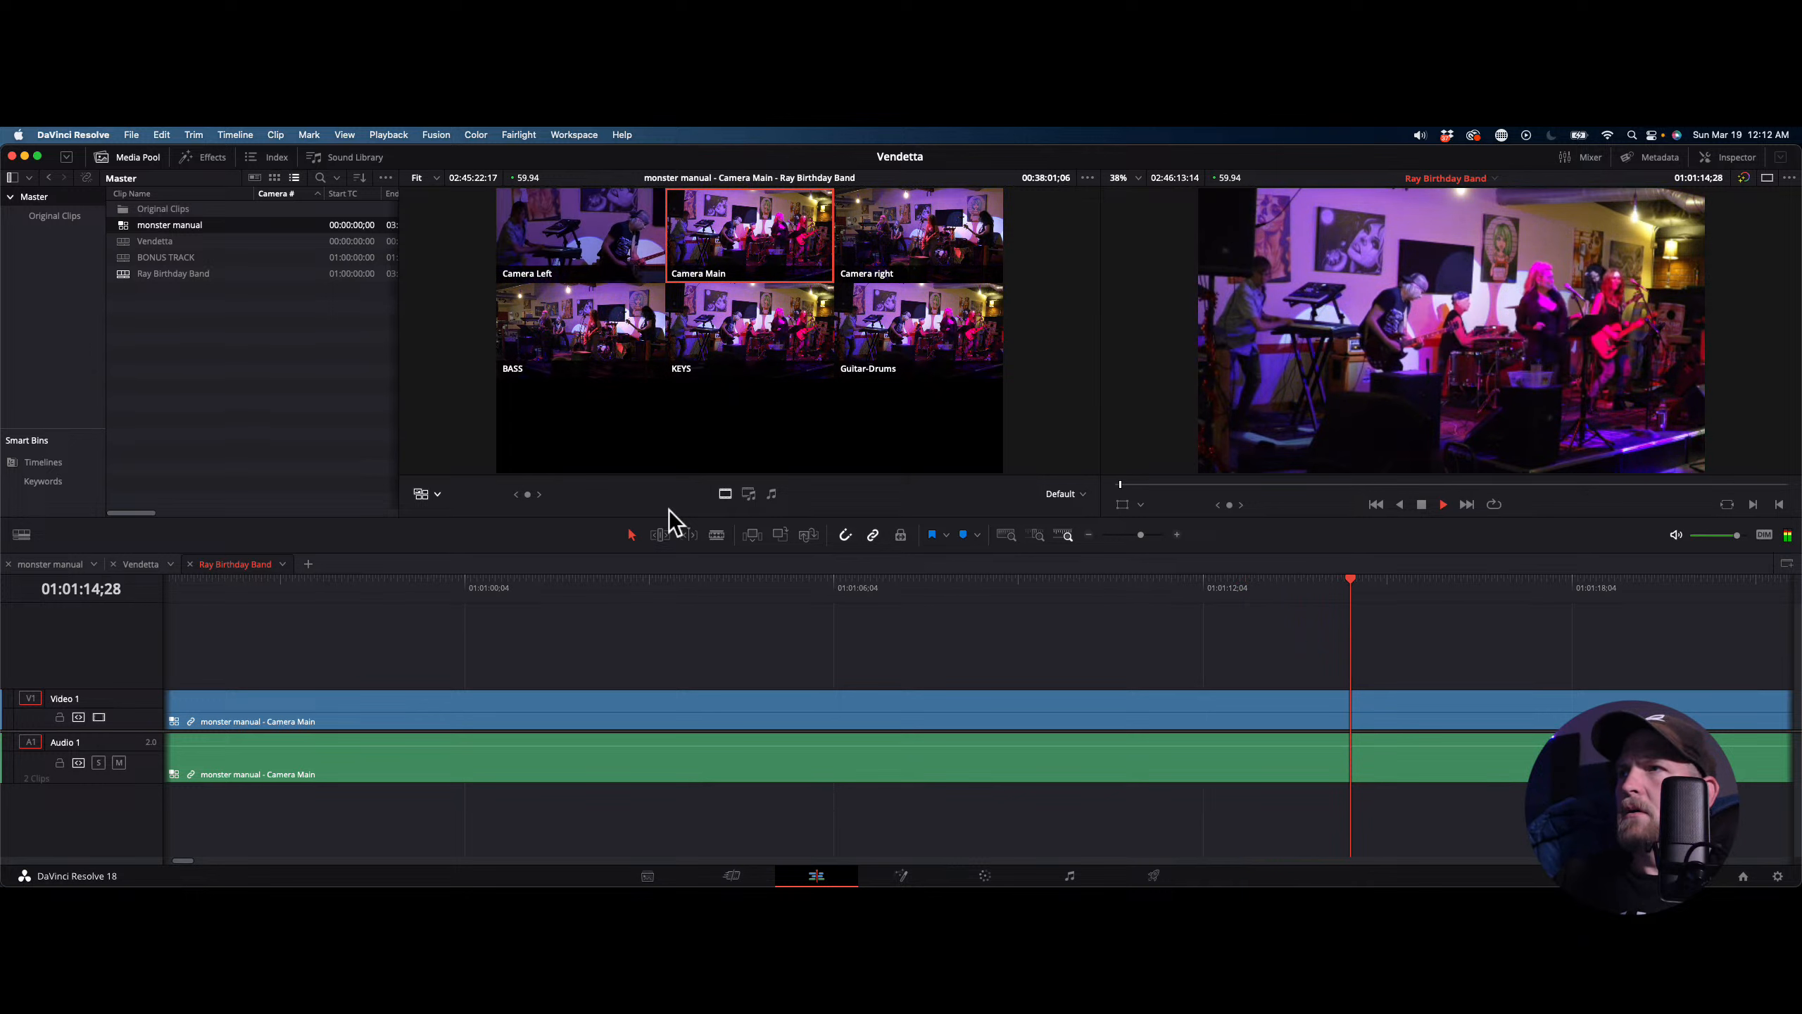
key("alt+6")
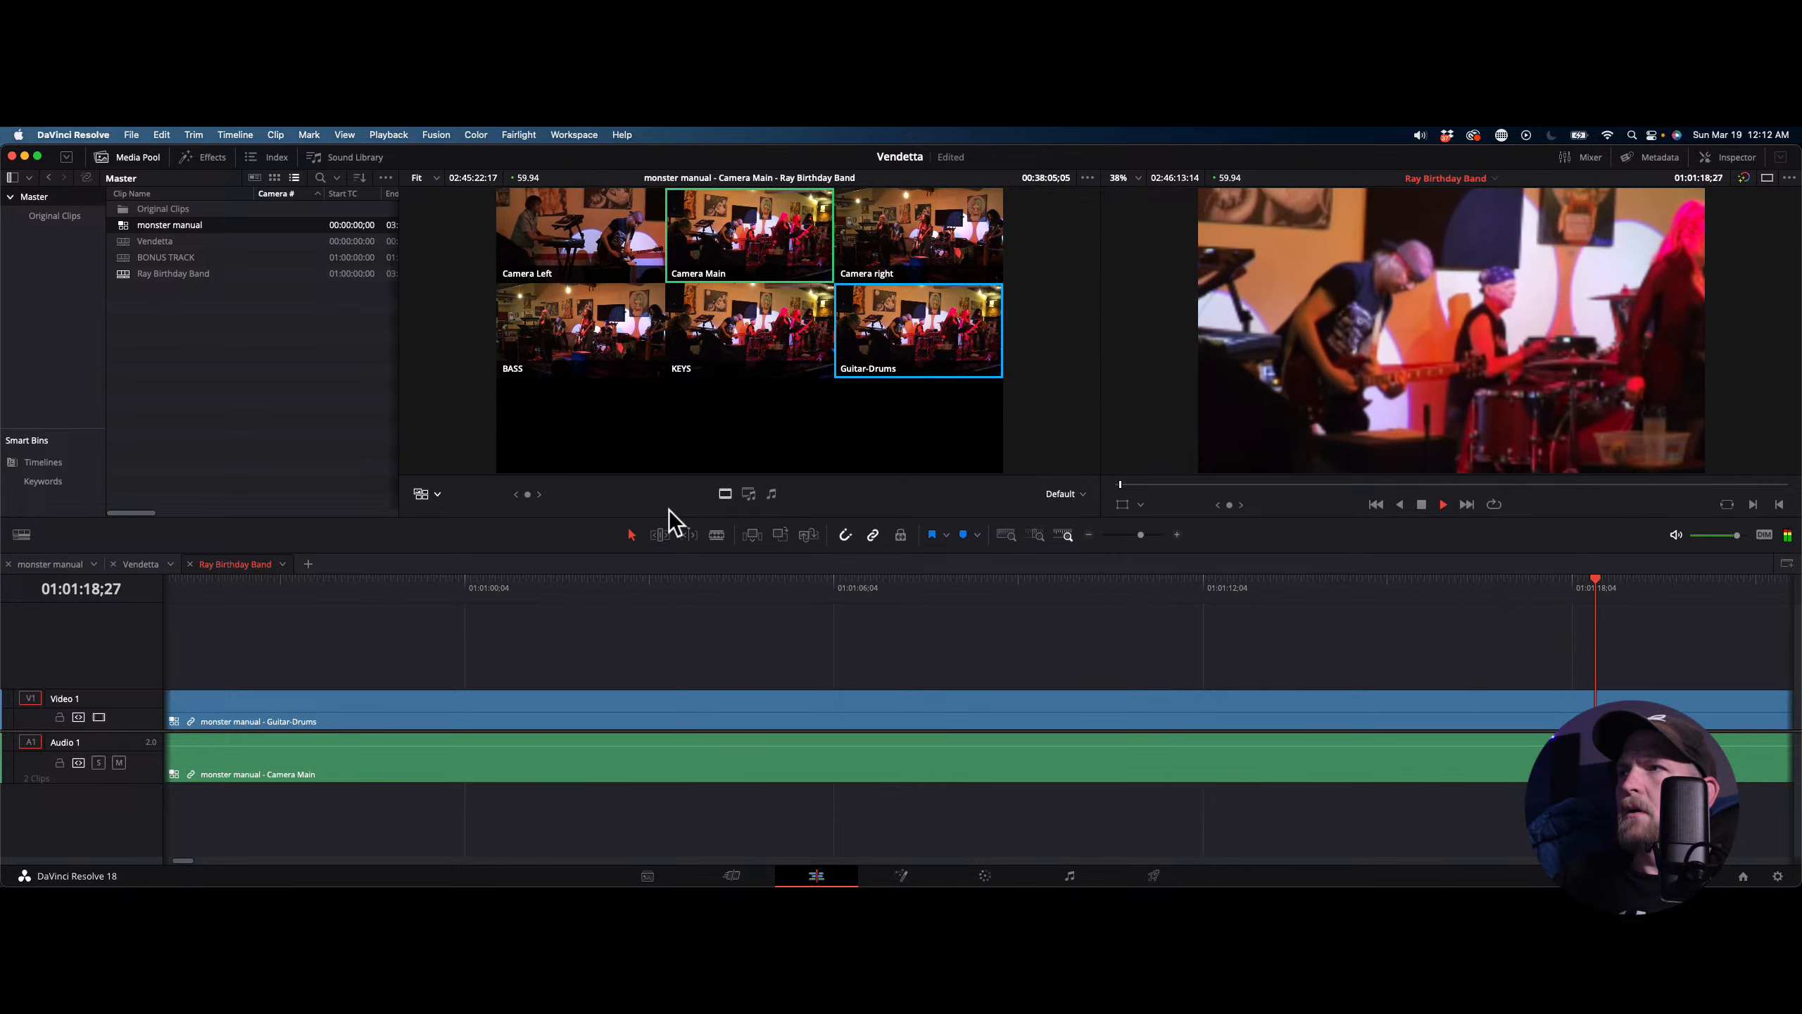
key("space")
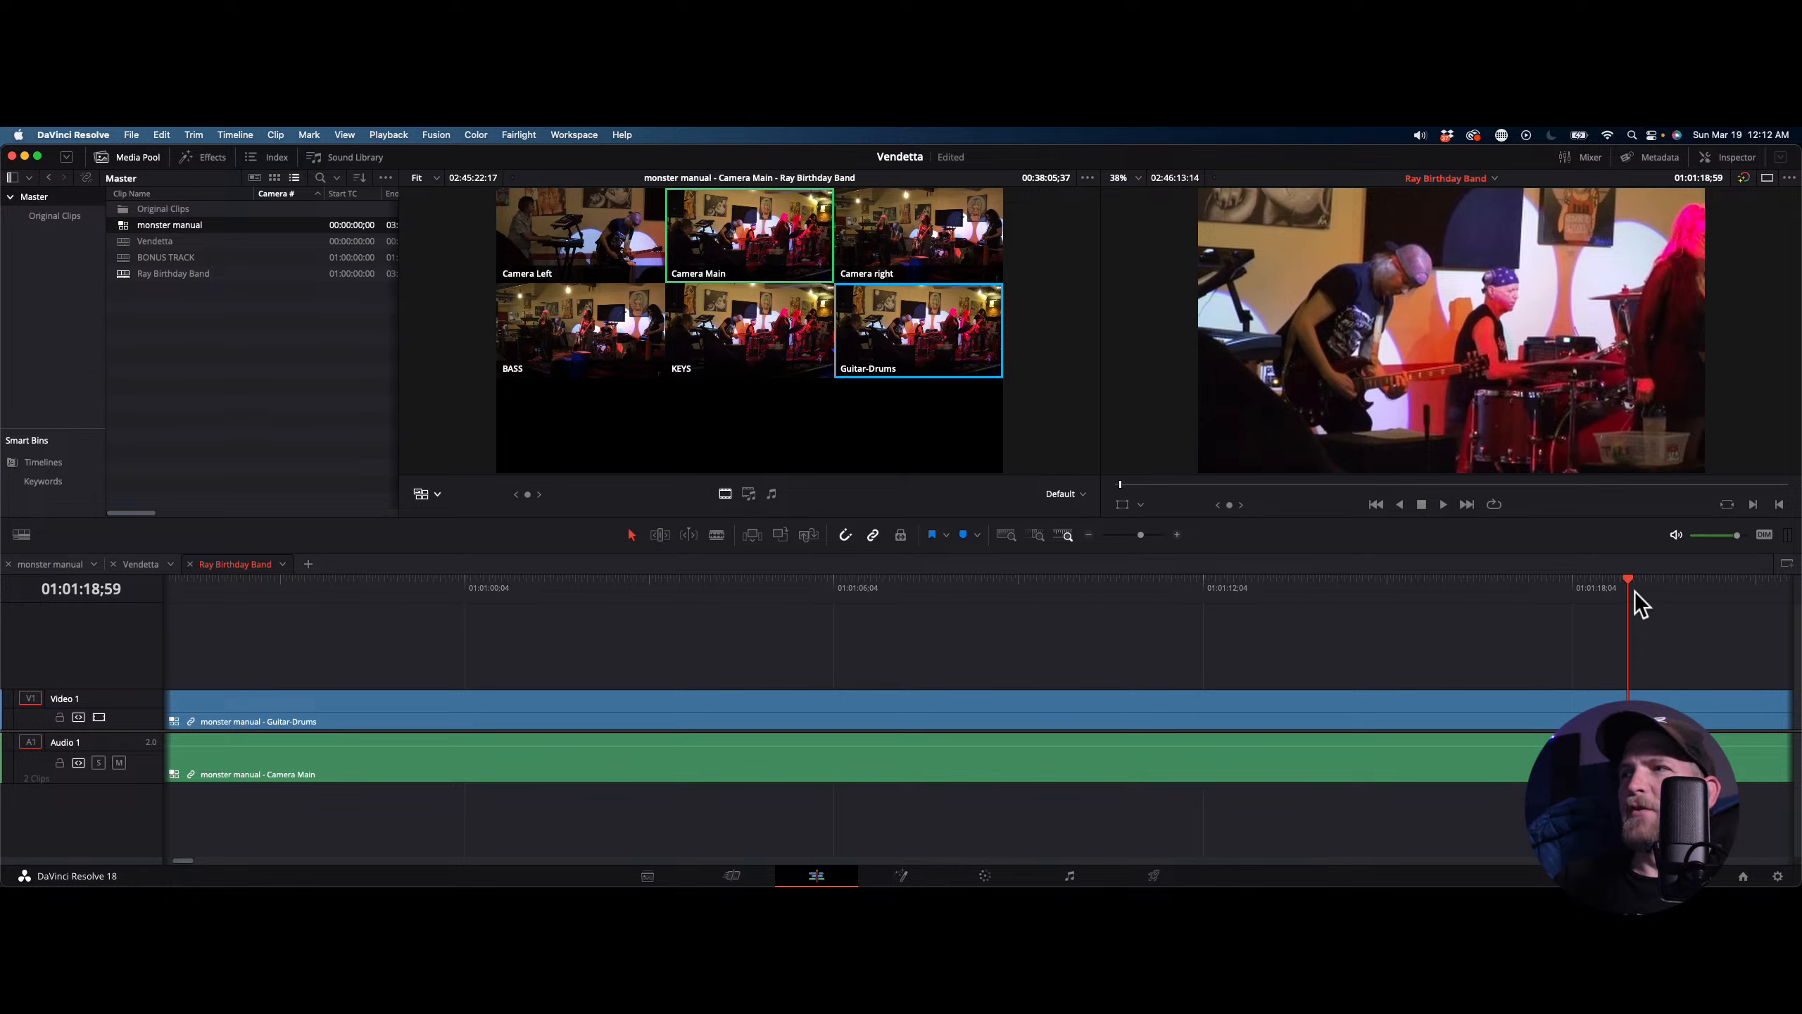
scroll(1627, 600, "right", 5)
scroll(1611, 628, "left", 5)
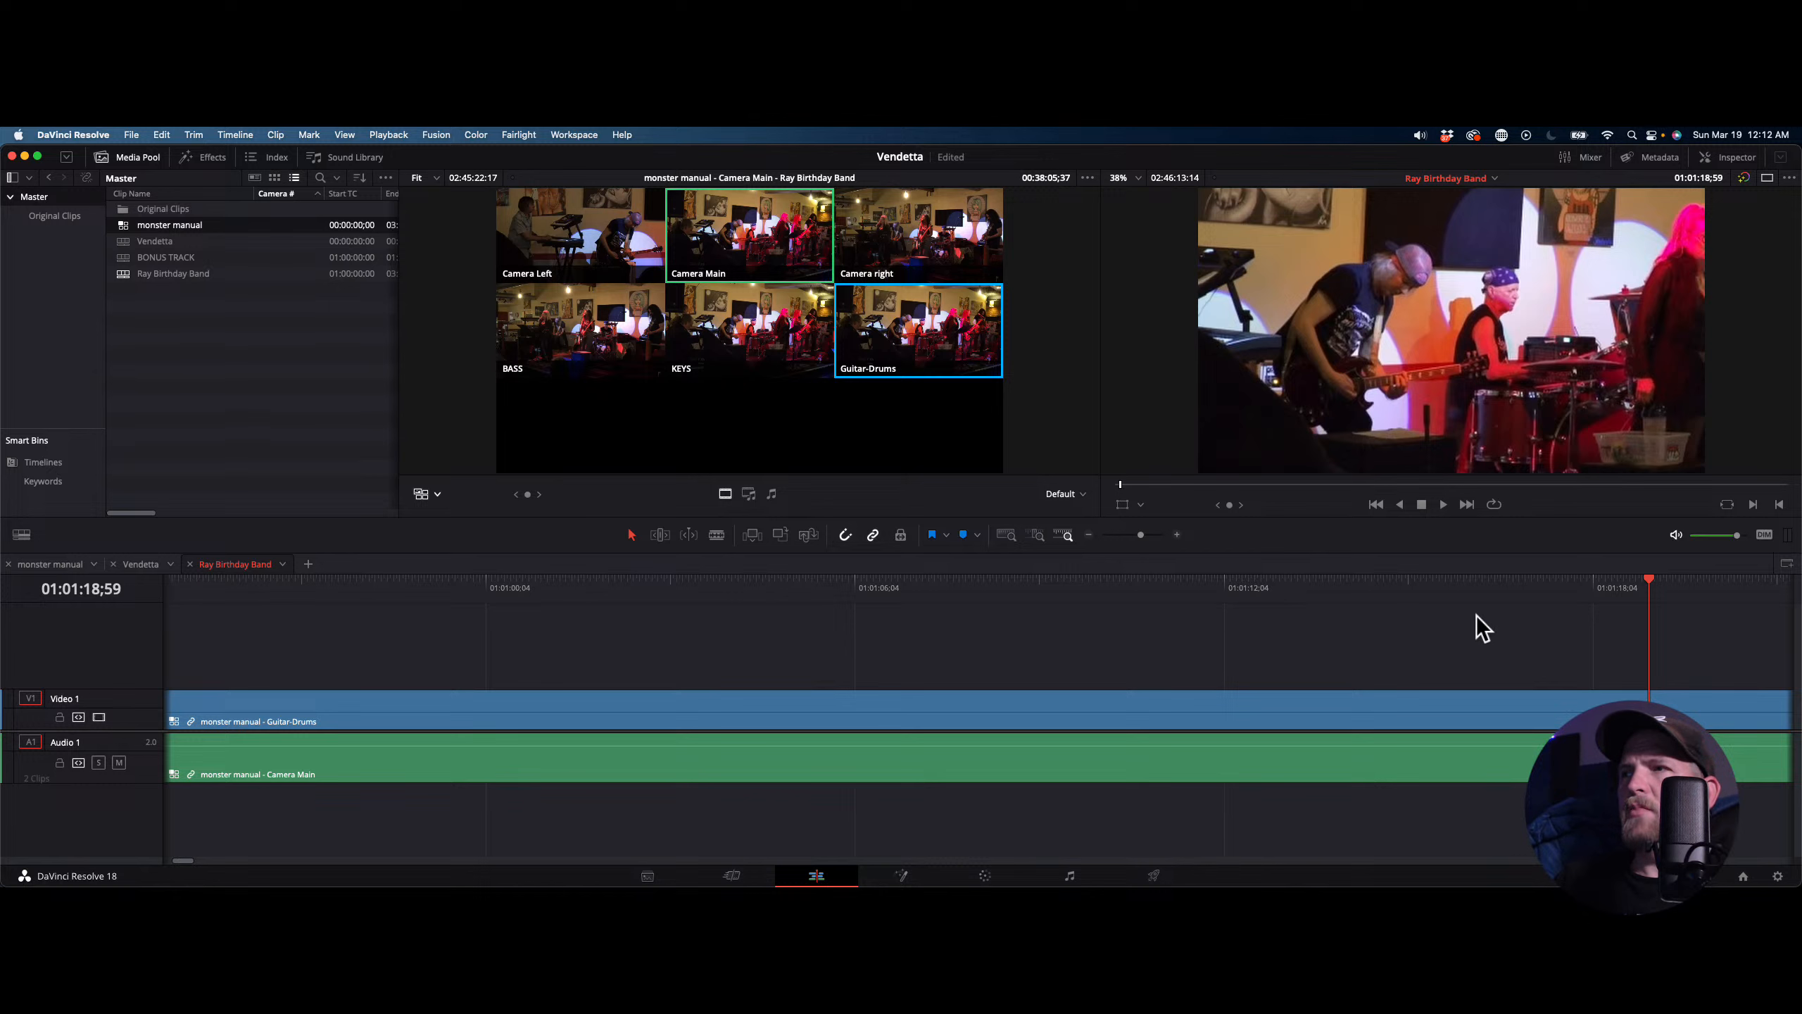
left_click(792, 584)
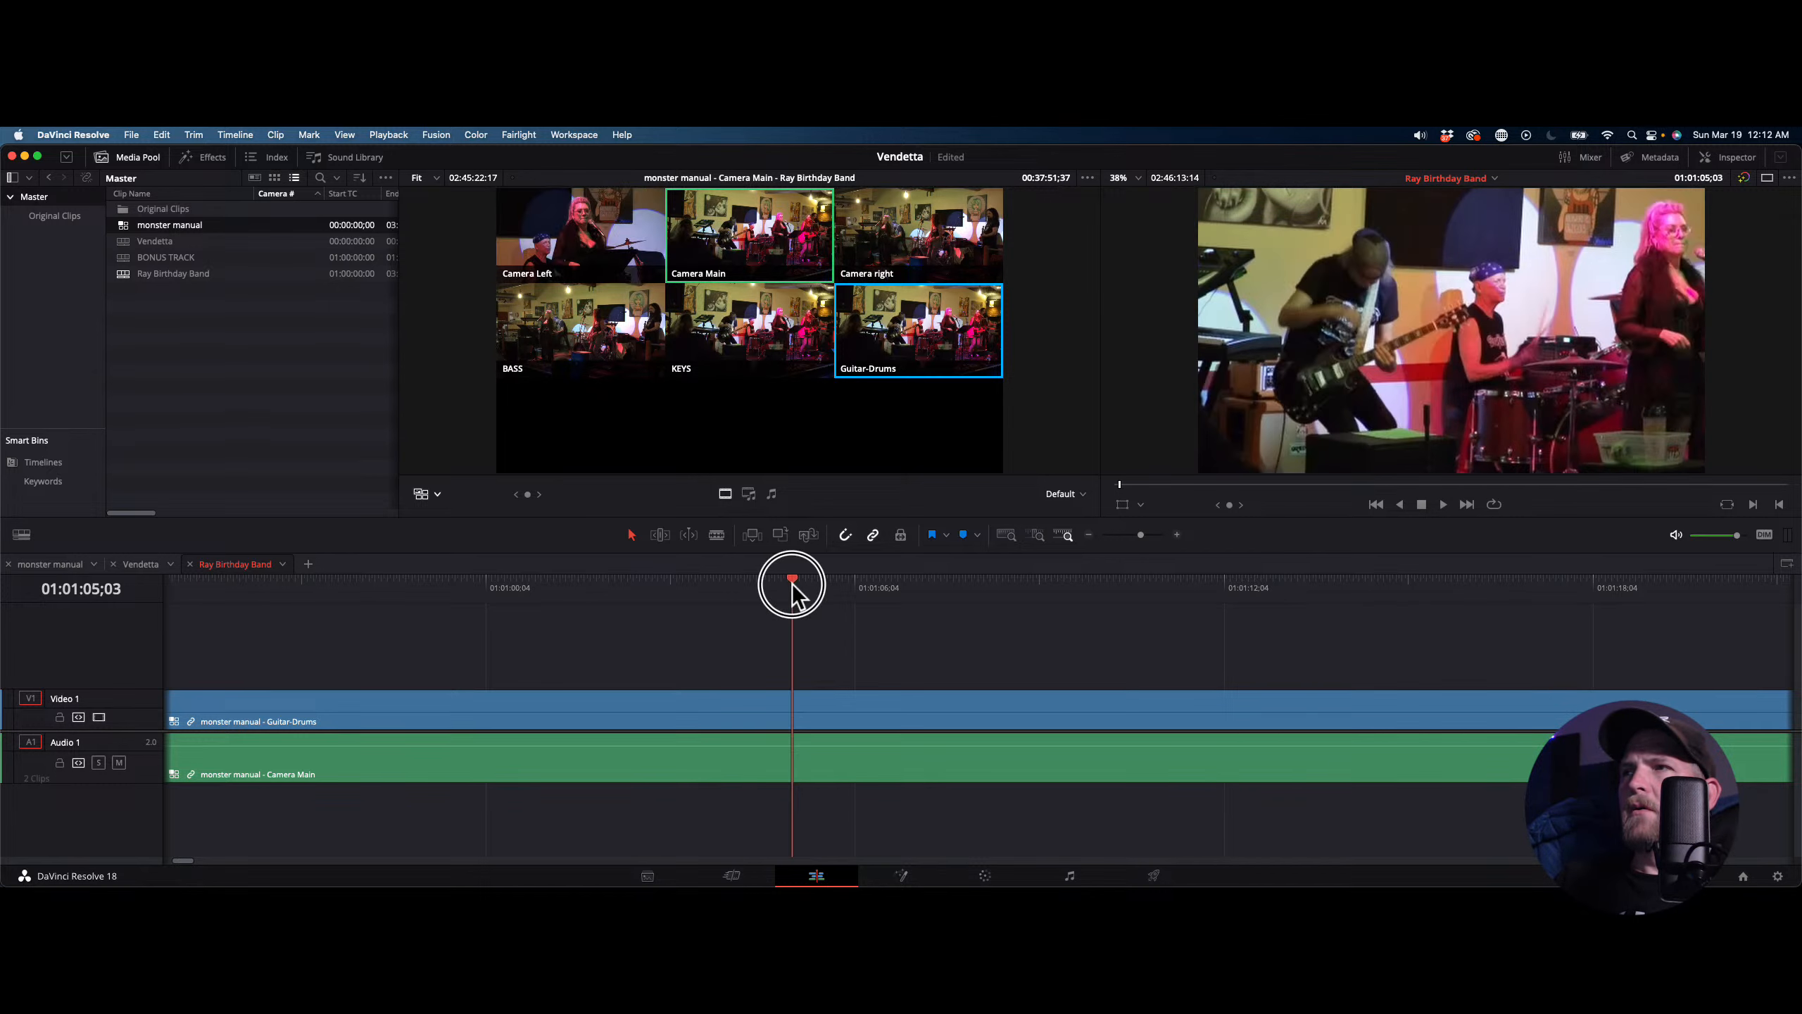
left_click_drag(792, 584, 797, 583)
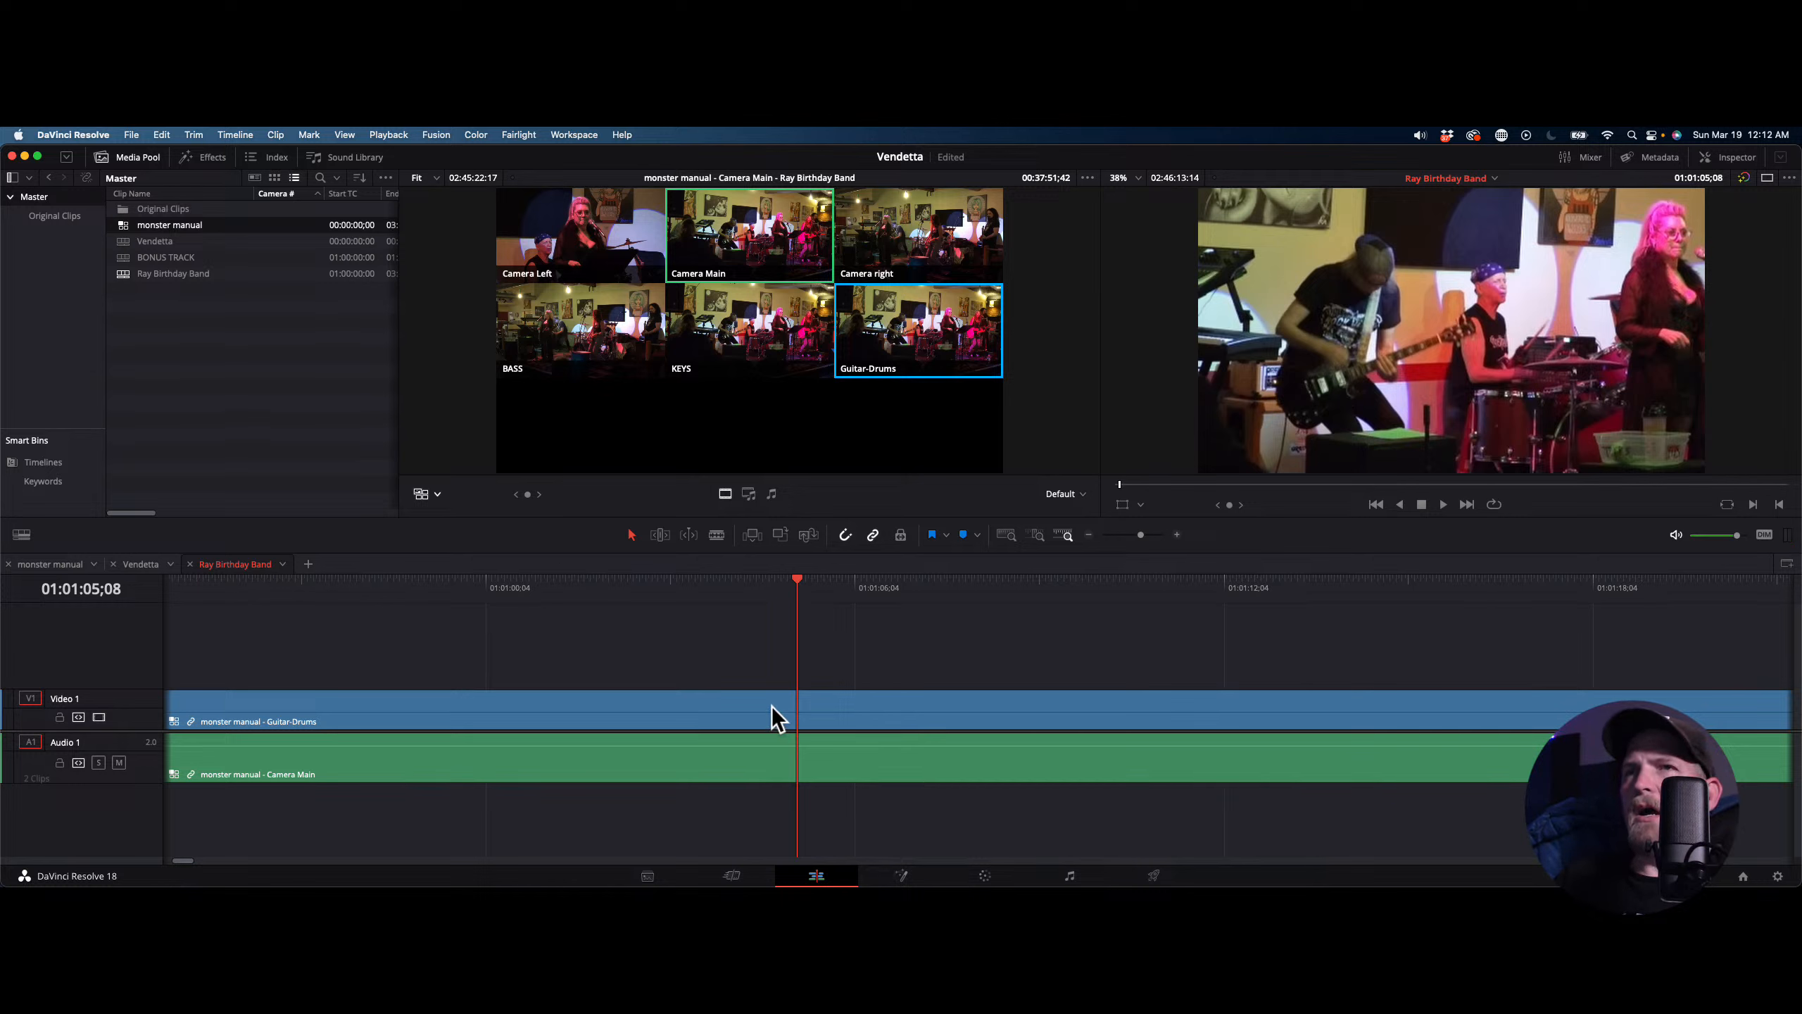
key("2")
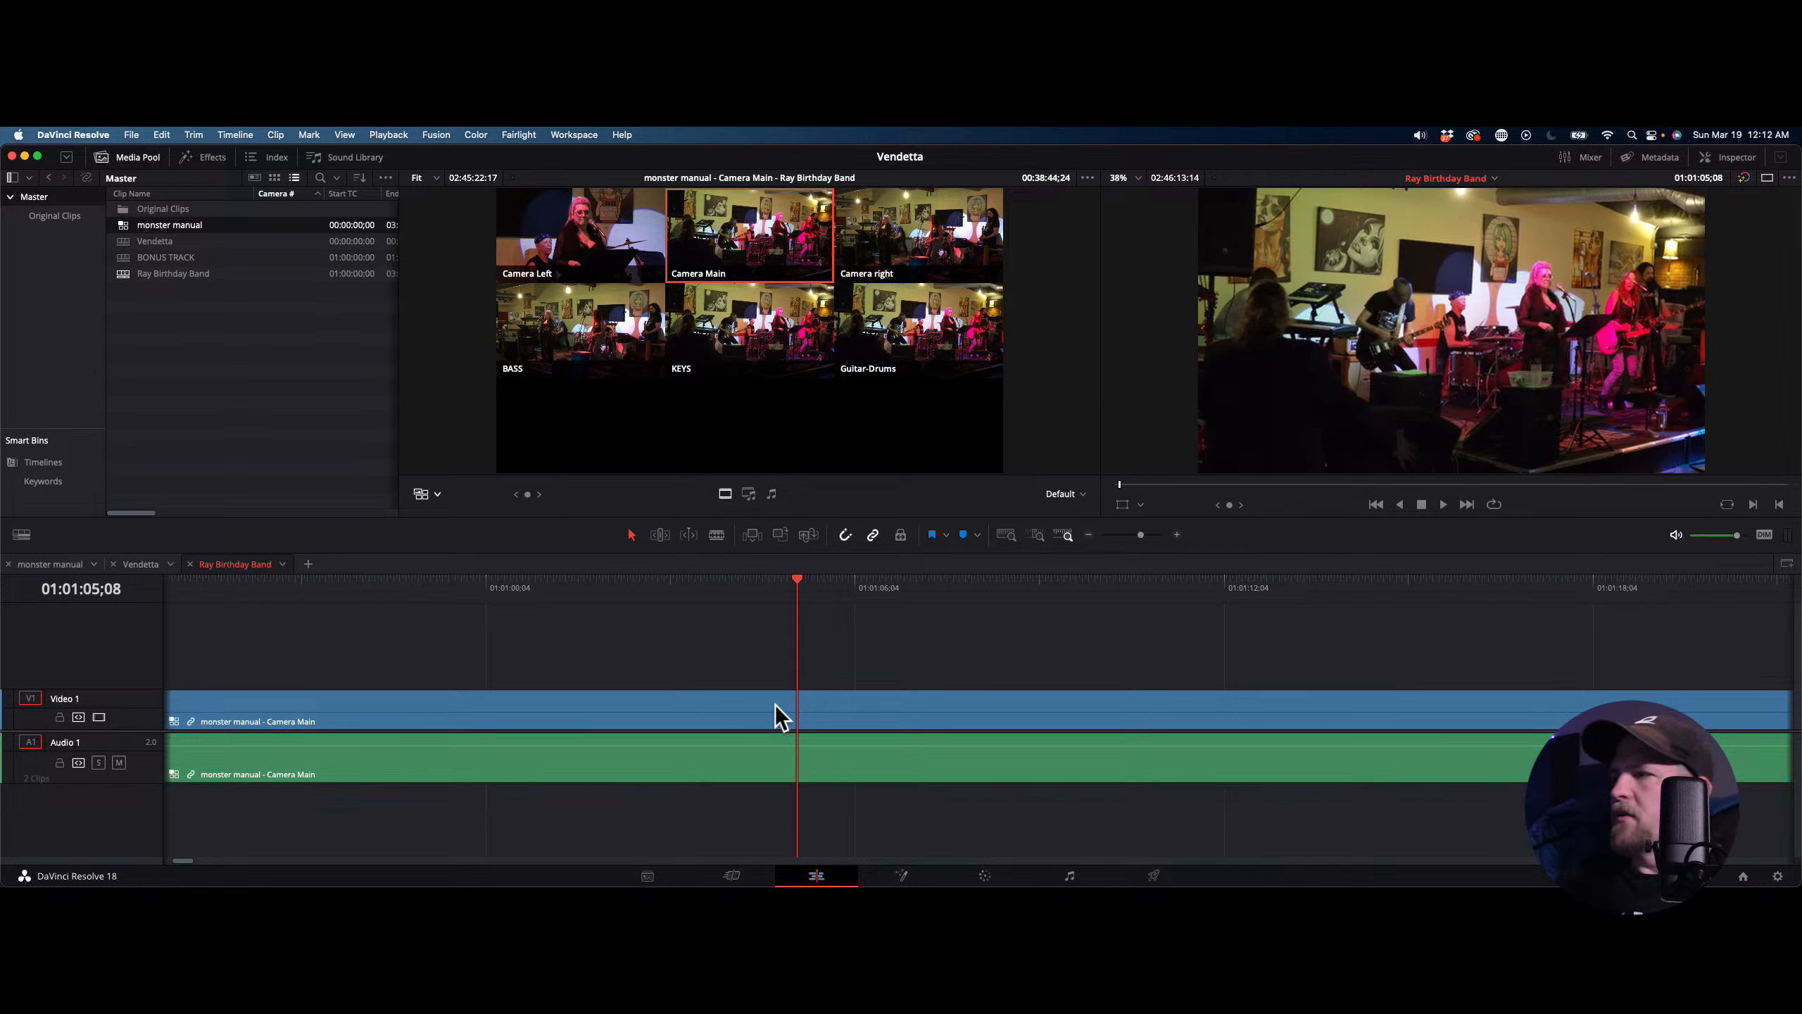
Play from 01:01:05;08 and cut the video live to Guitar-Drums at about 01:01:13 and to Camera Left at about 01:01:16
key("space")
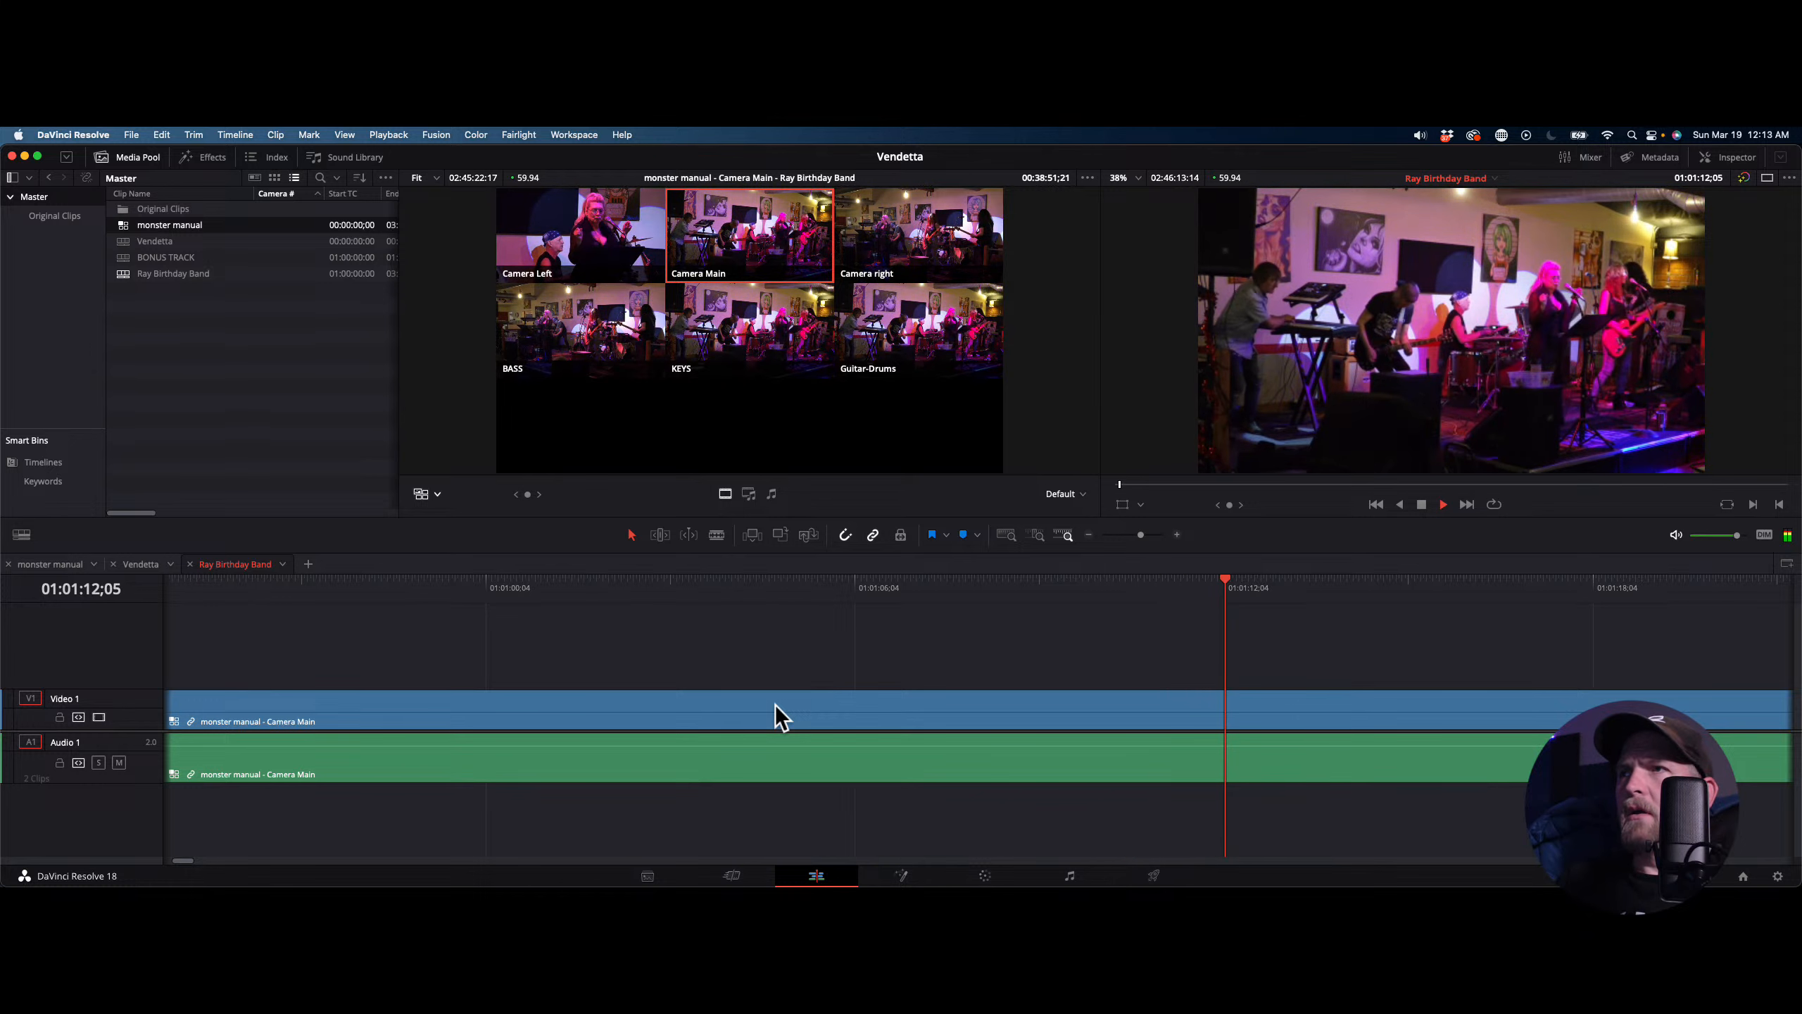
key("6")
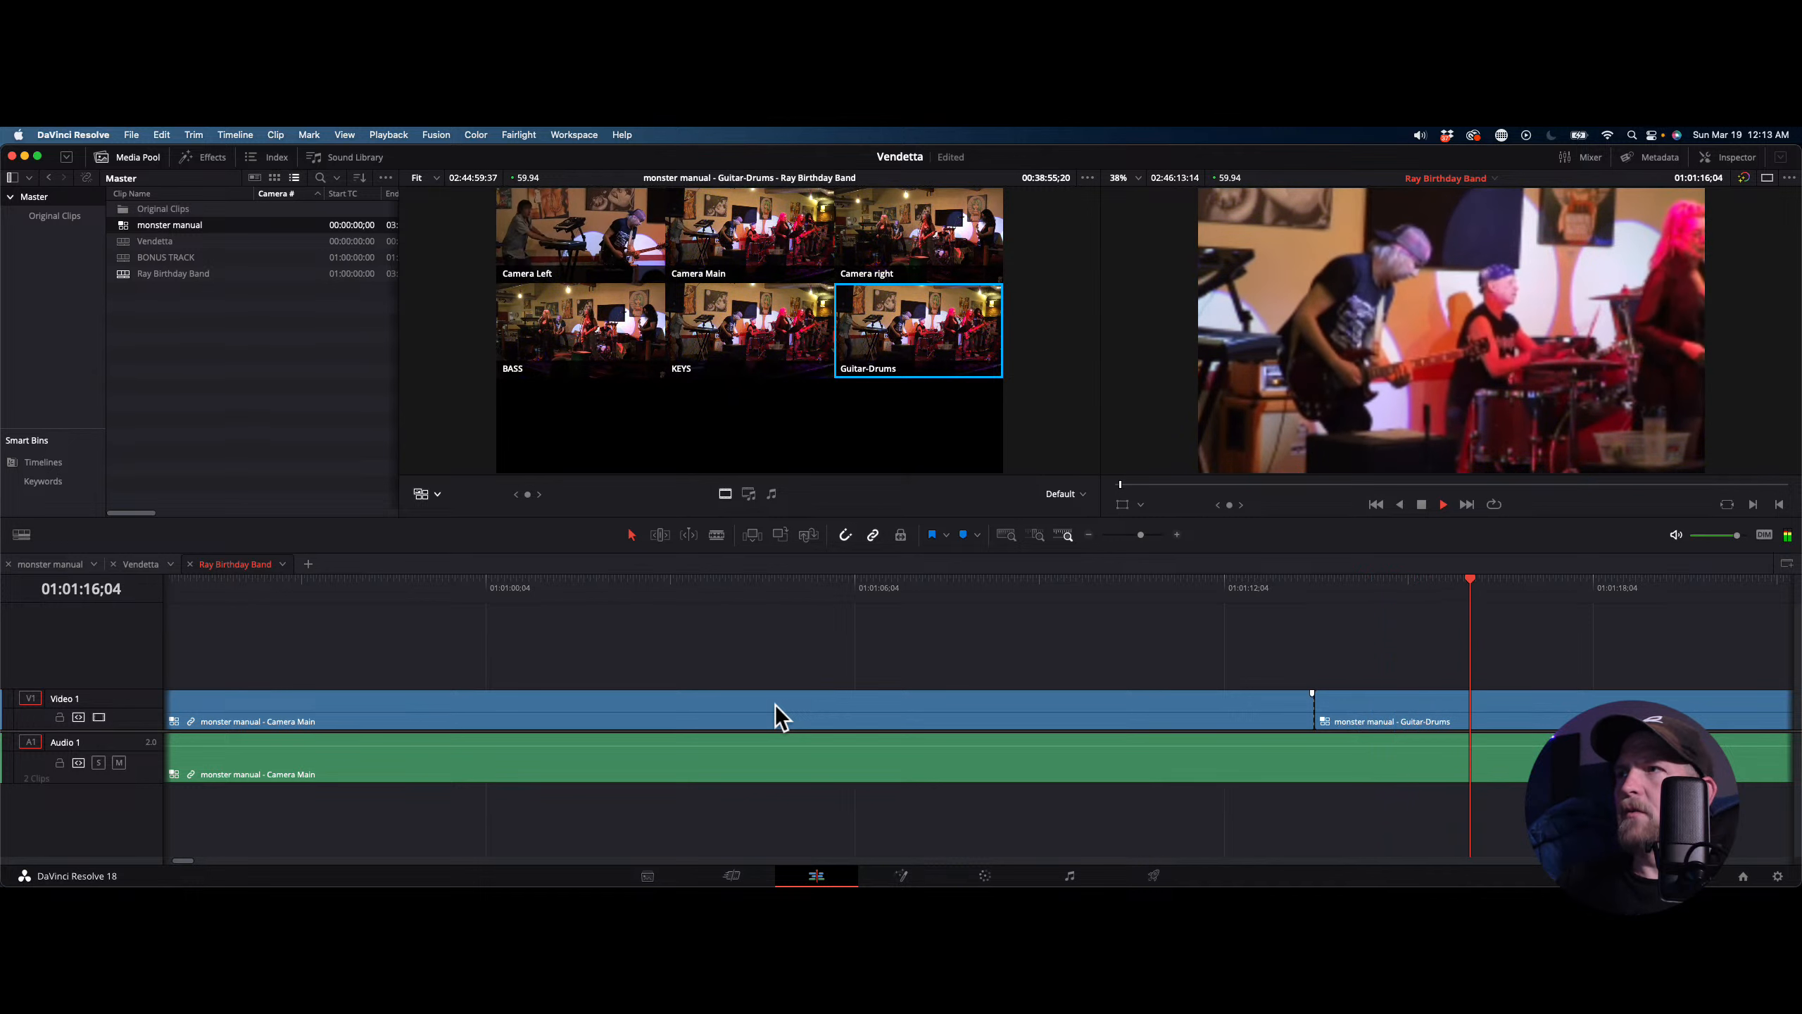
key("1")
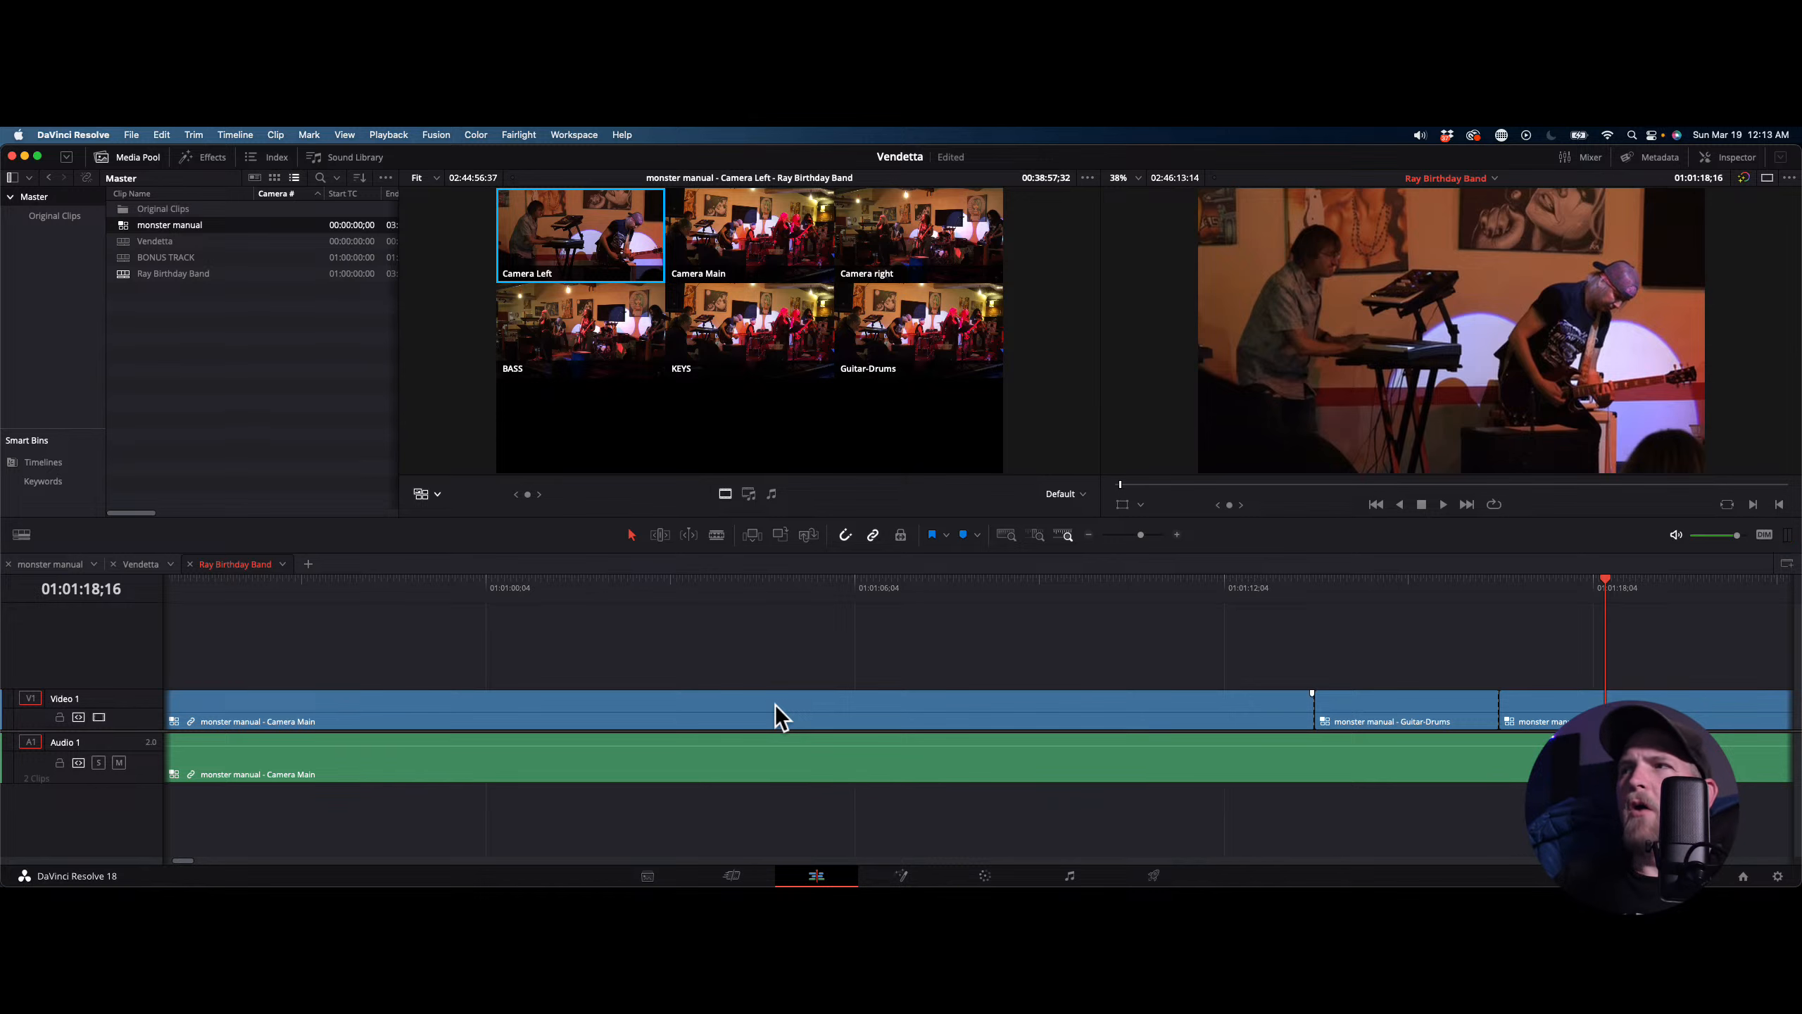
Play the Camera Left segment from 01:01:18;16 to about 01:01:23 to review the shot
scroll(775, 705, "right", 5)
scroll(776, 704, "right", 2)
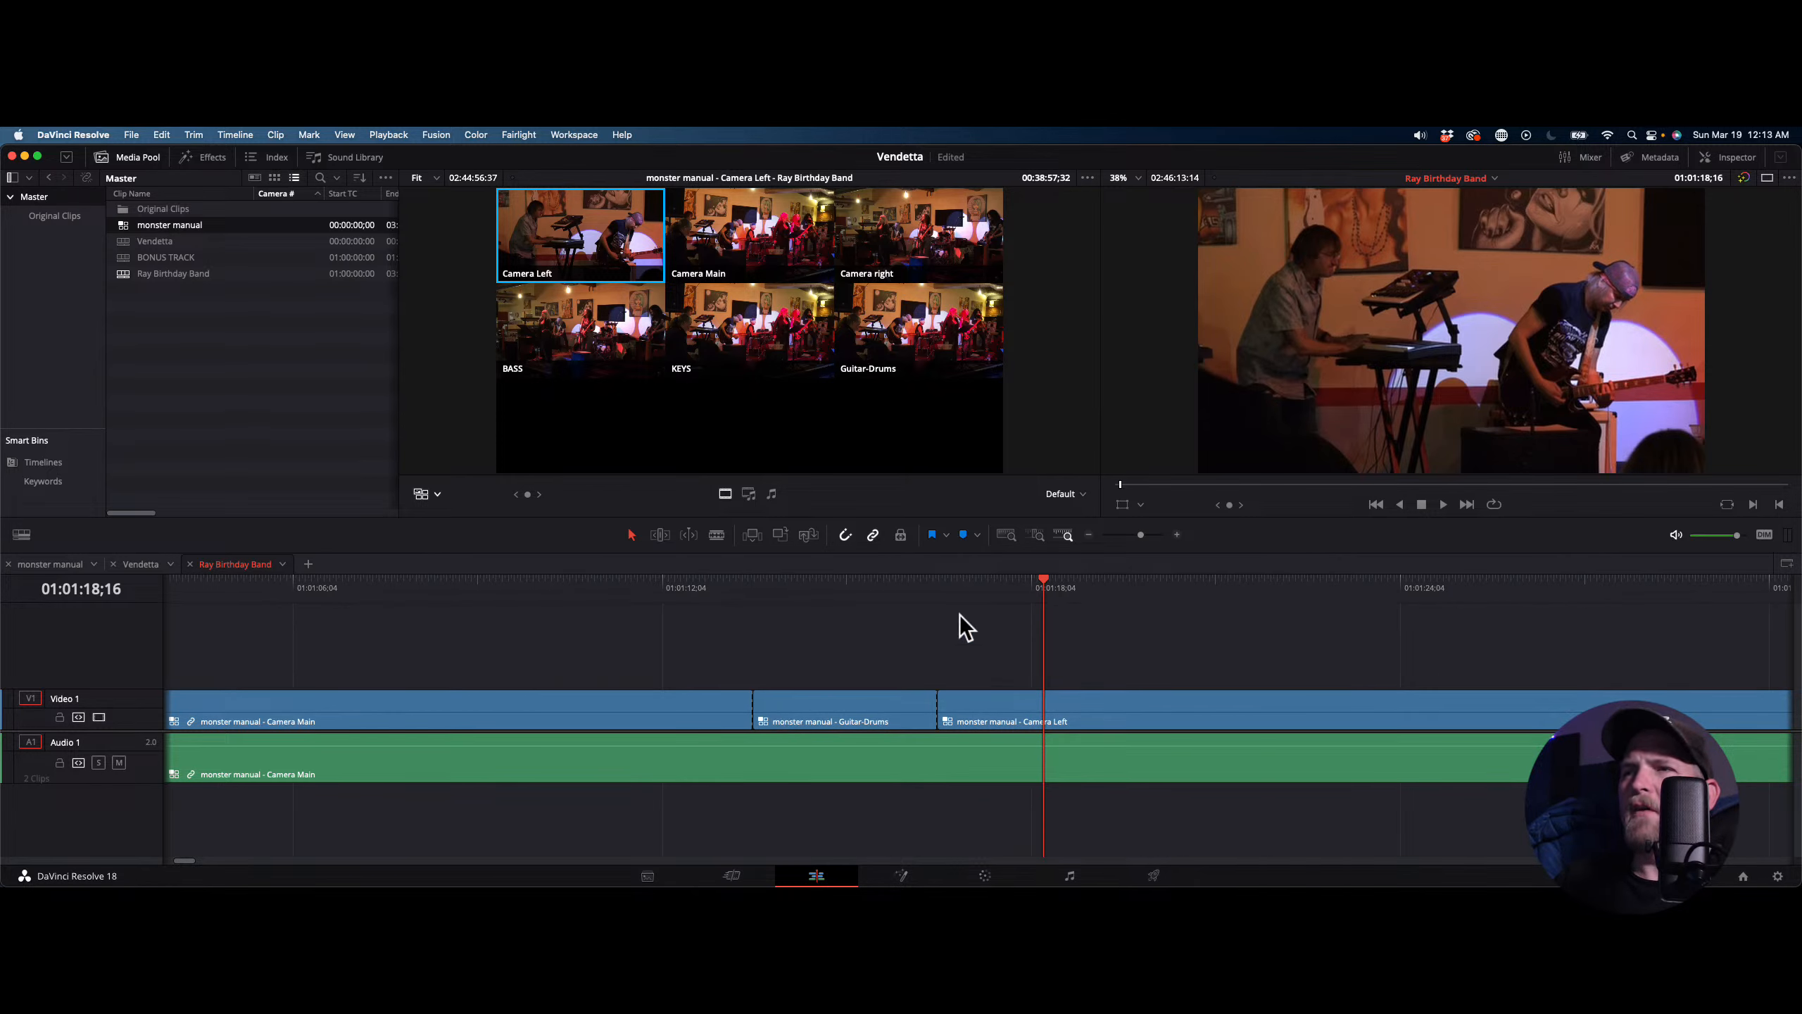
key("space")
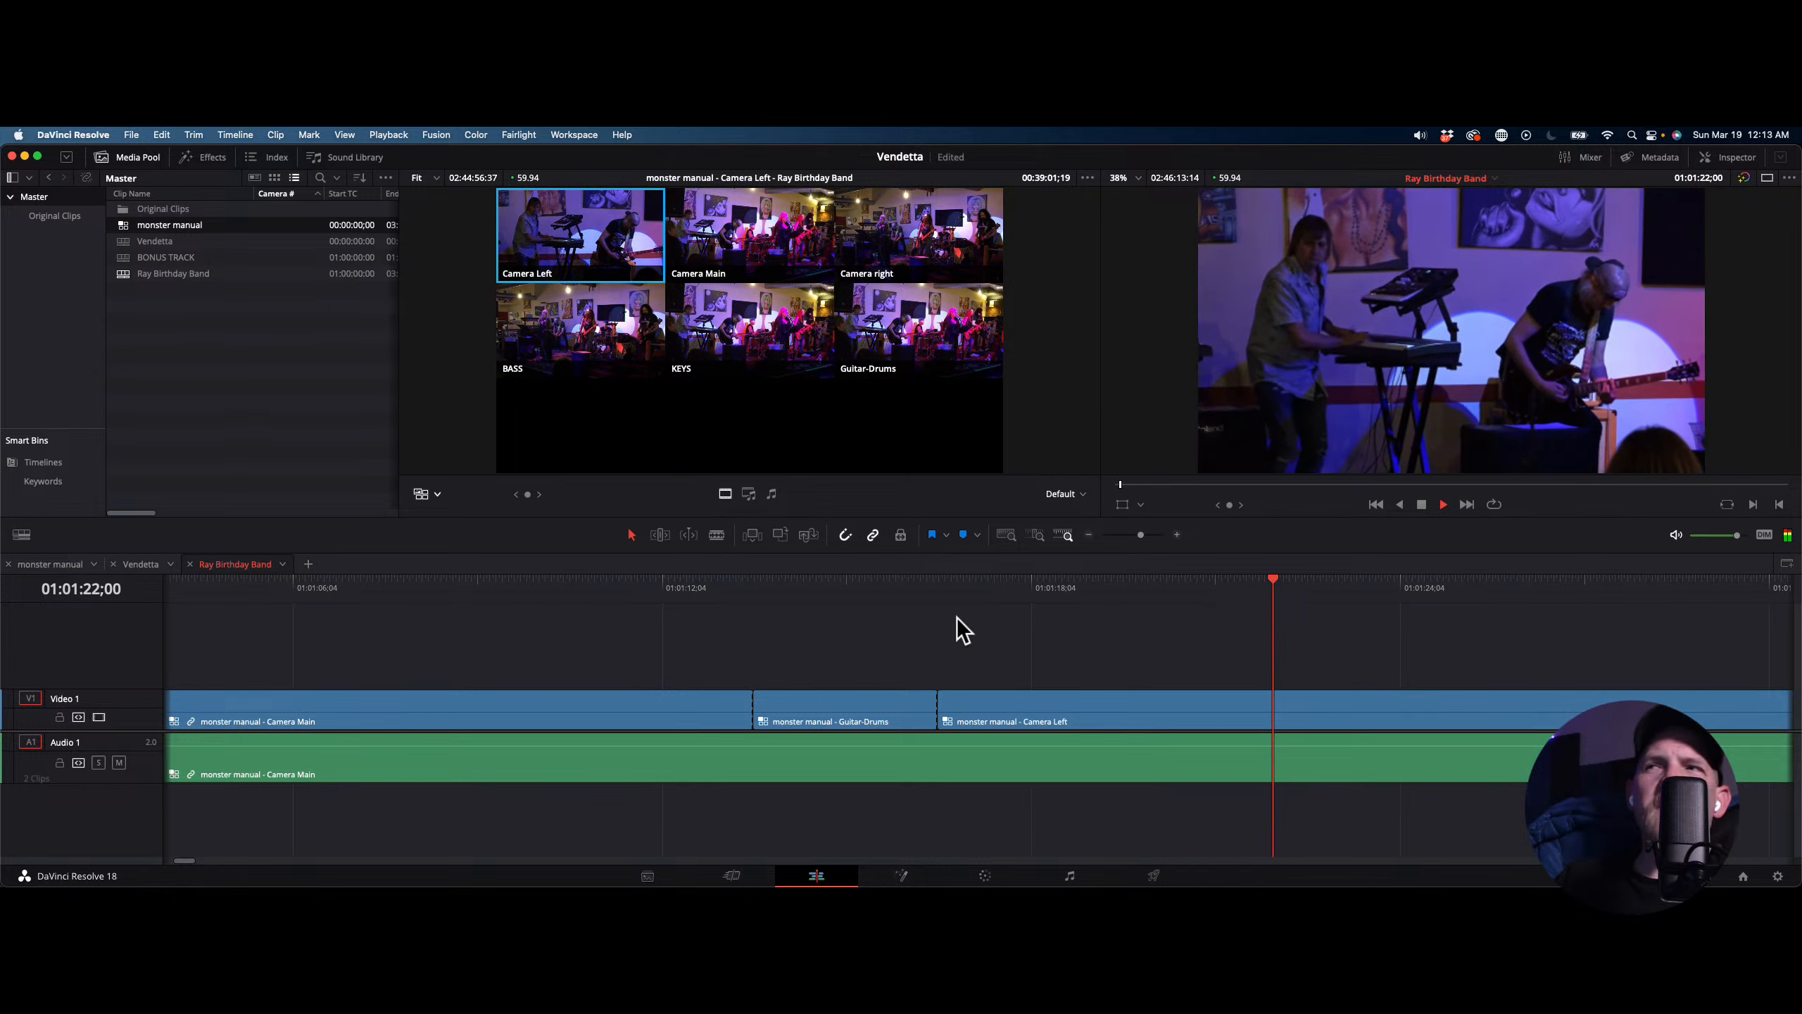
key("space")
Audition Camera Main, Camera right, BASS, KEYS and Guitar-Drums on the segment at 01:01:17;04, and set its angle to Camera Main
left_click_drag(1323, 579, 959, 647)
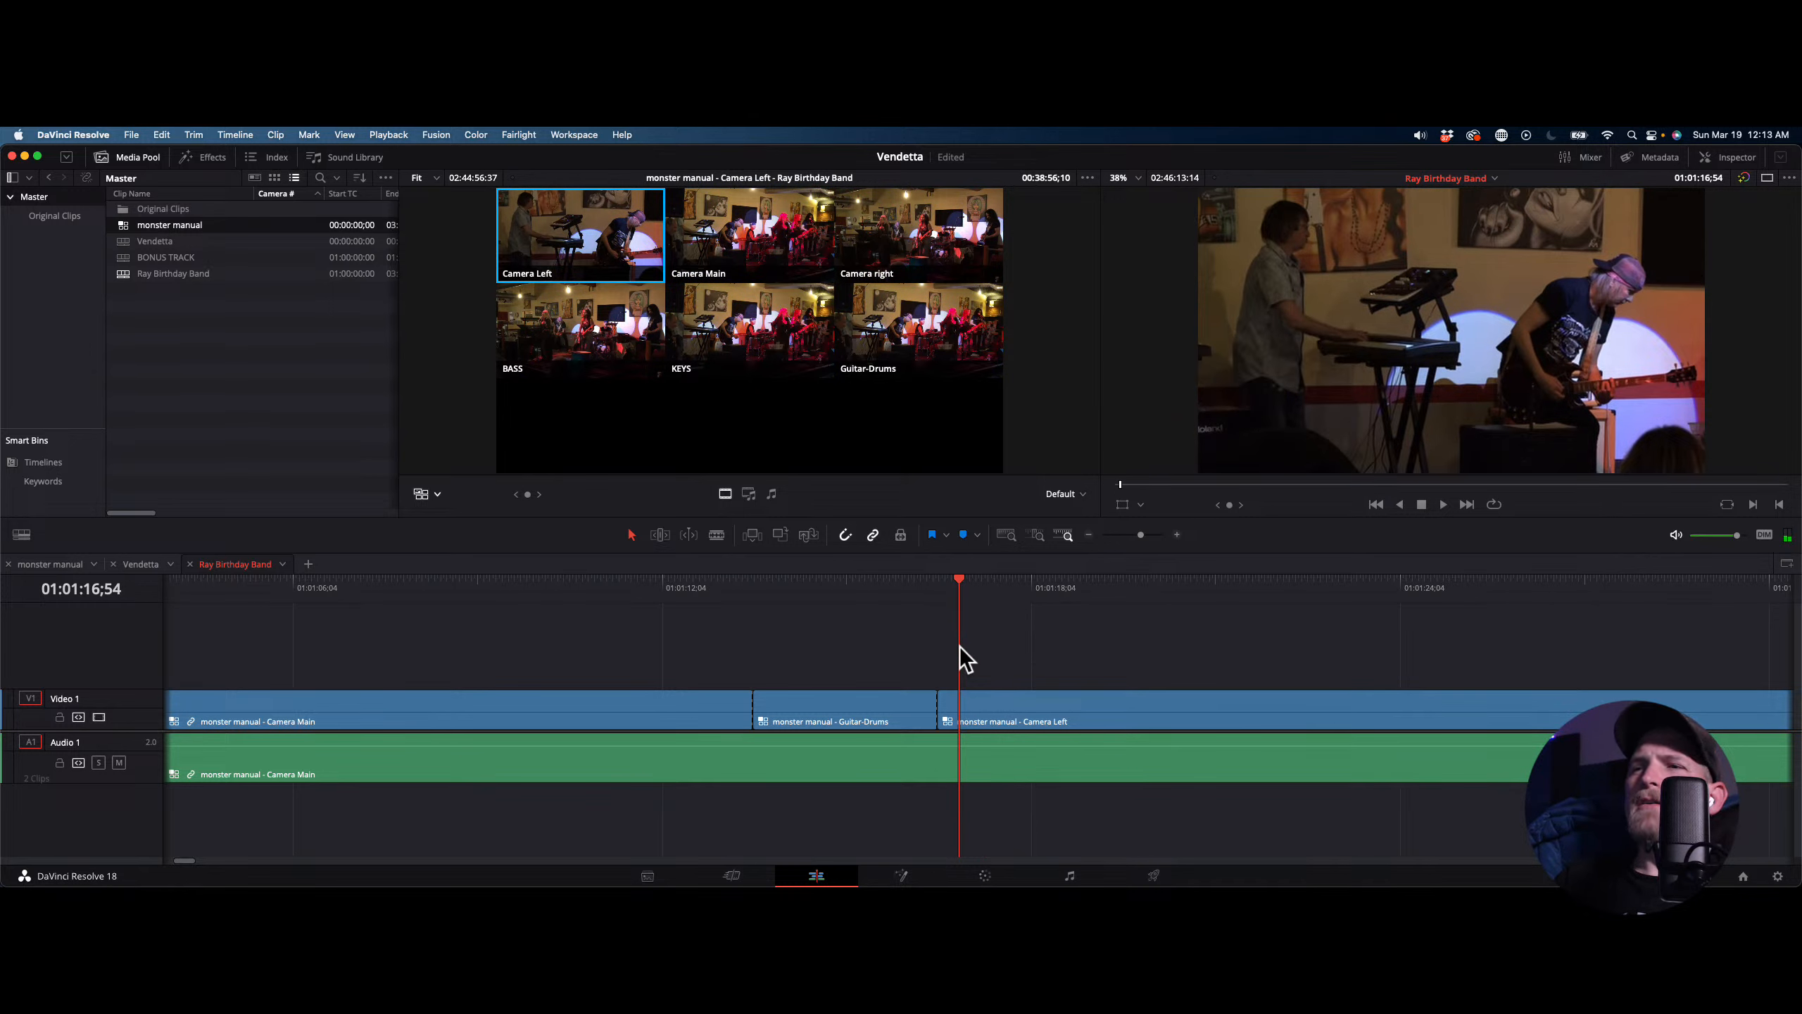
left_click(970, 579)
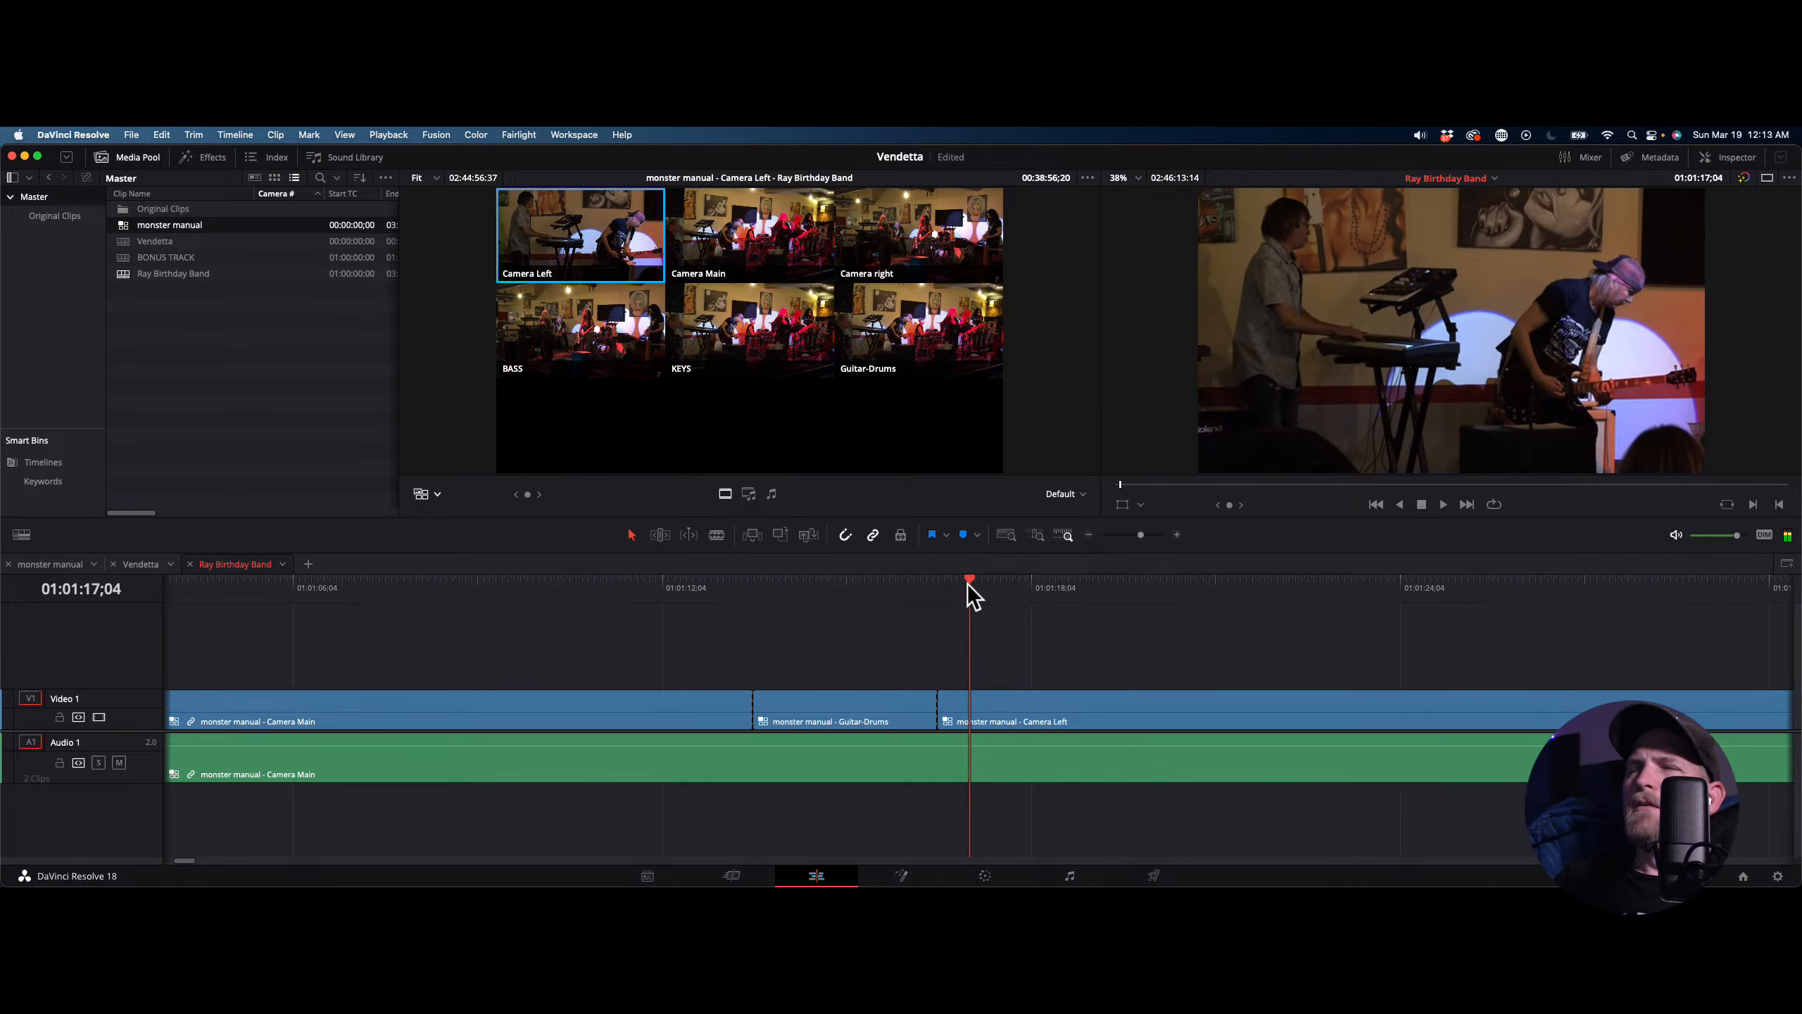
key("2")
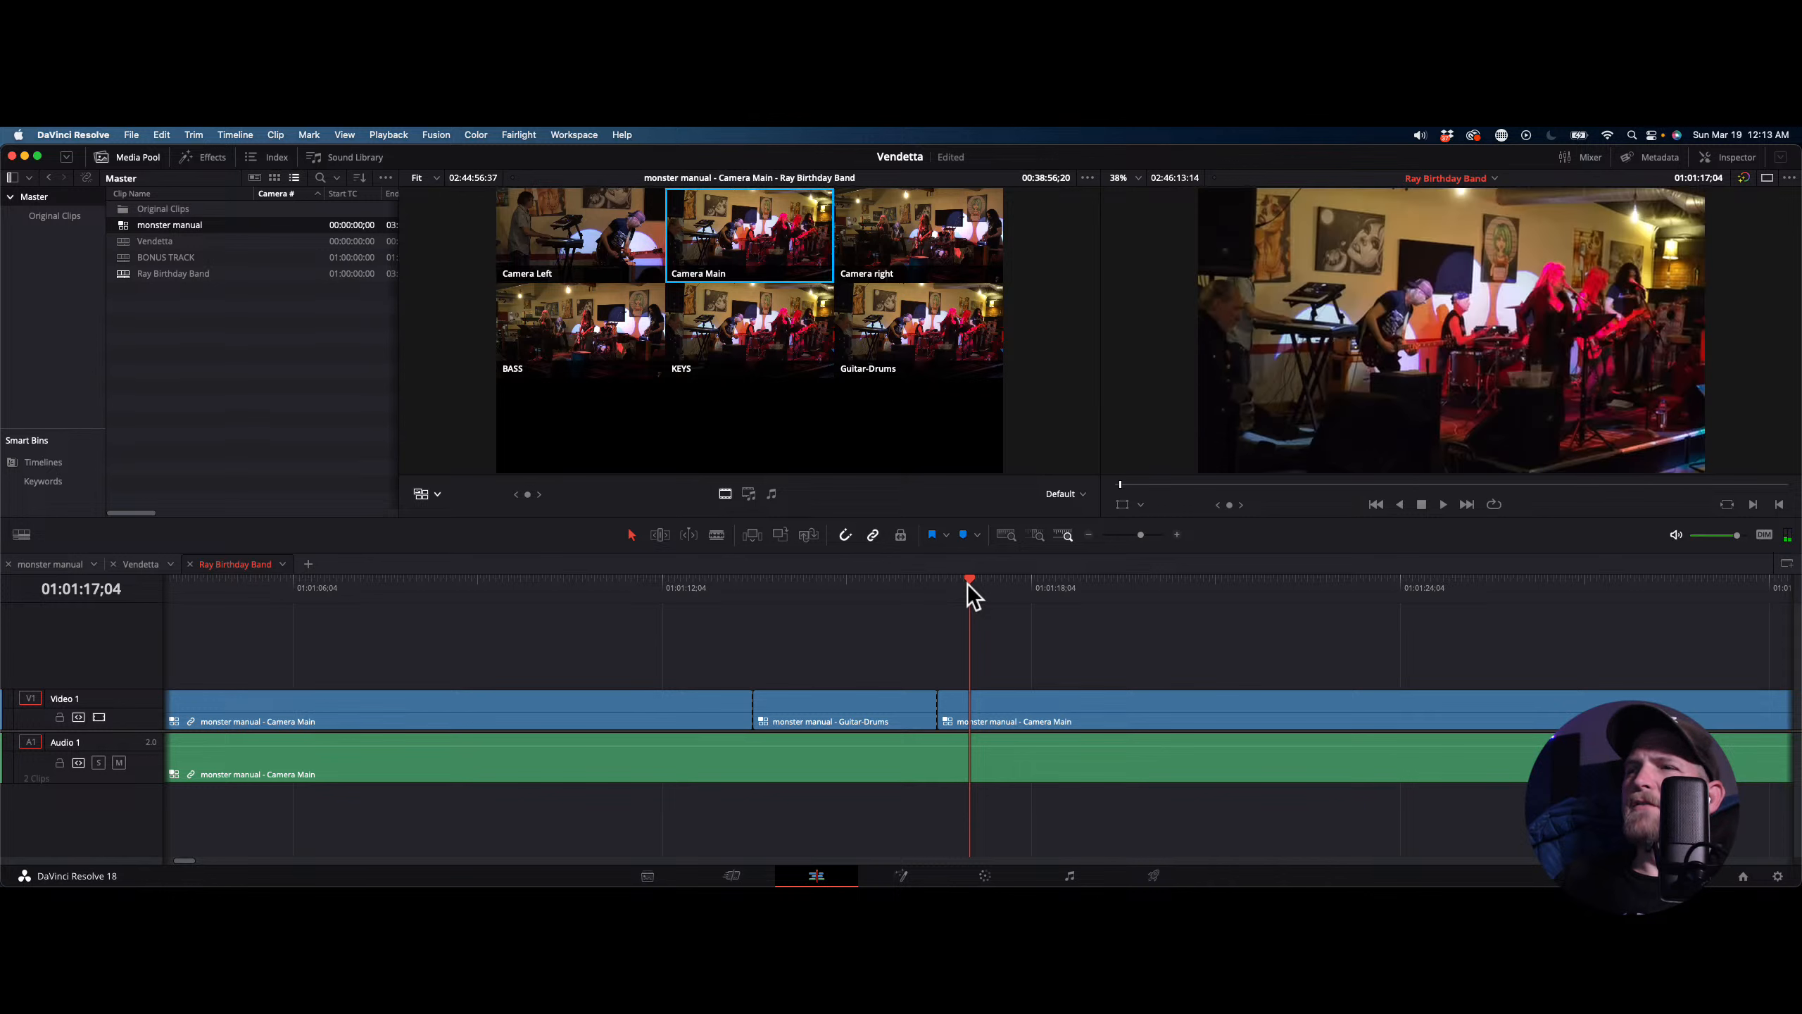
key("3")
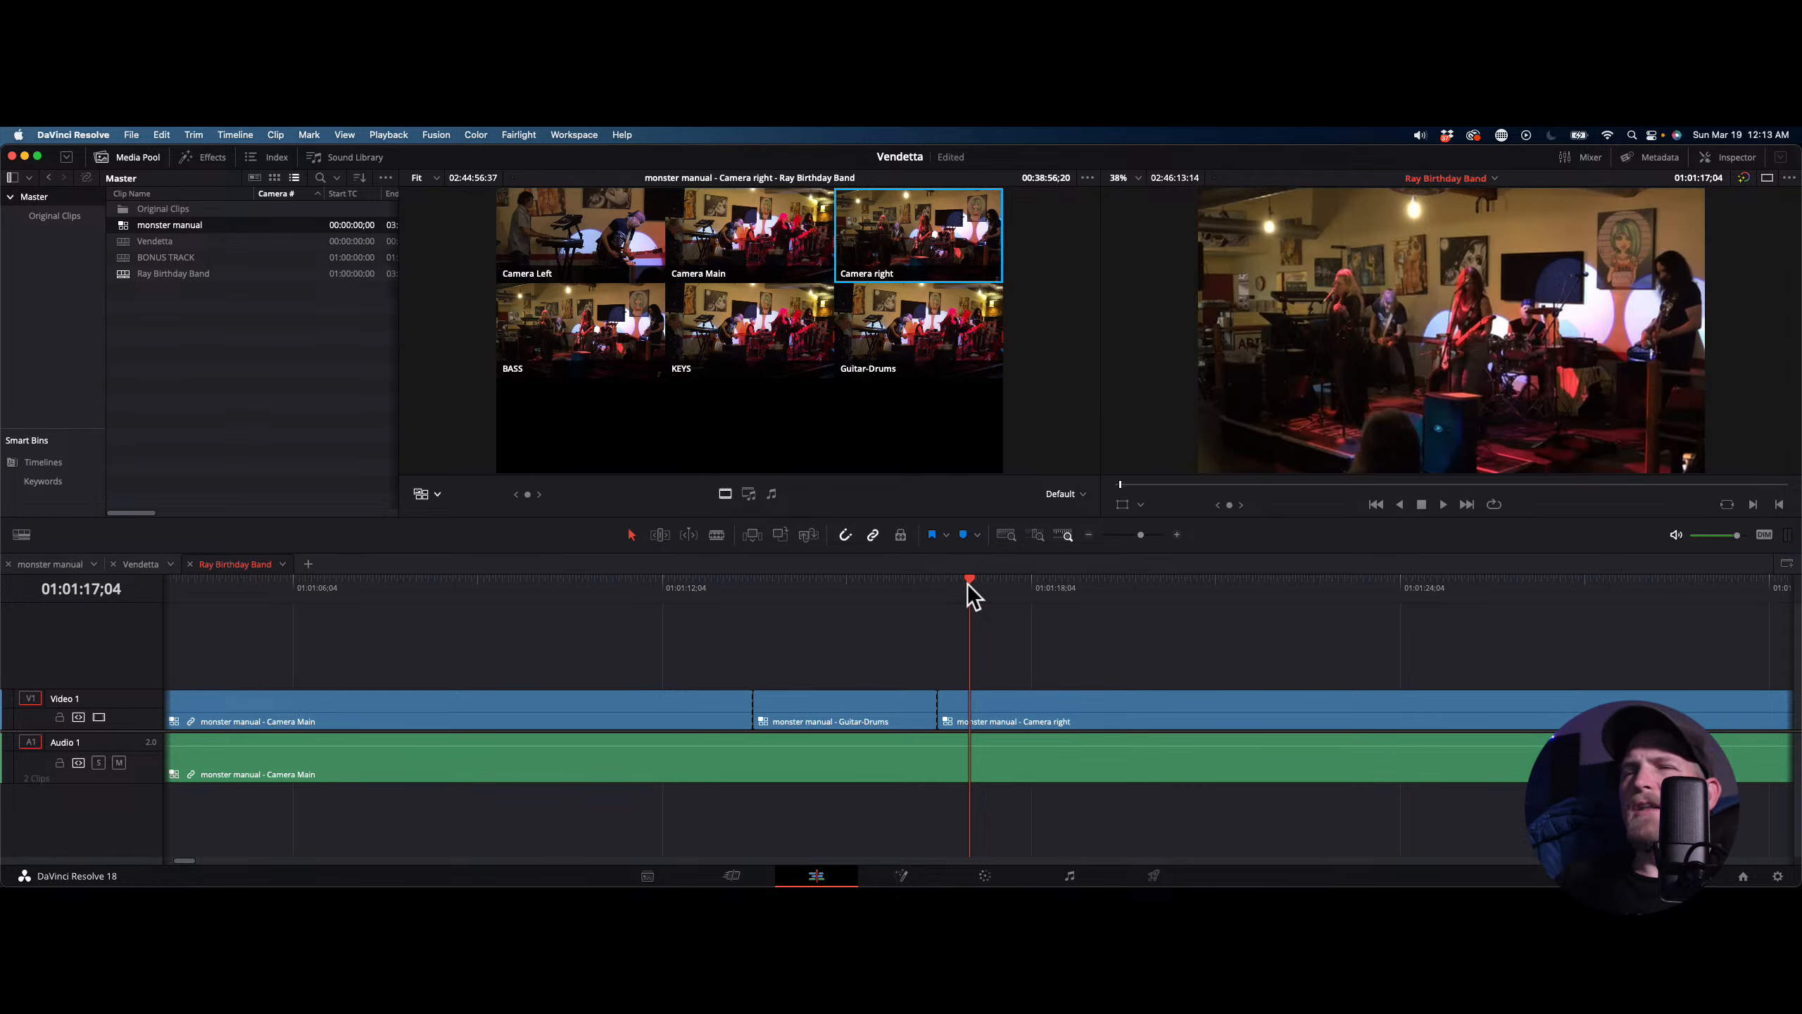
key("4")
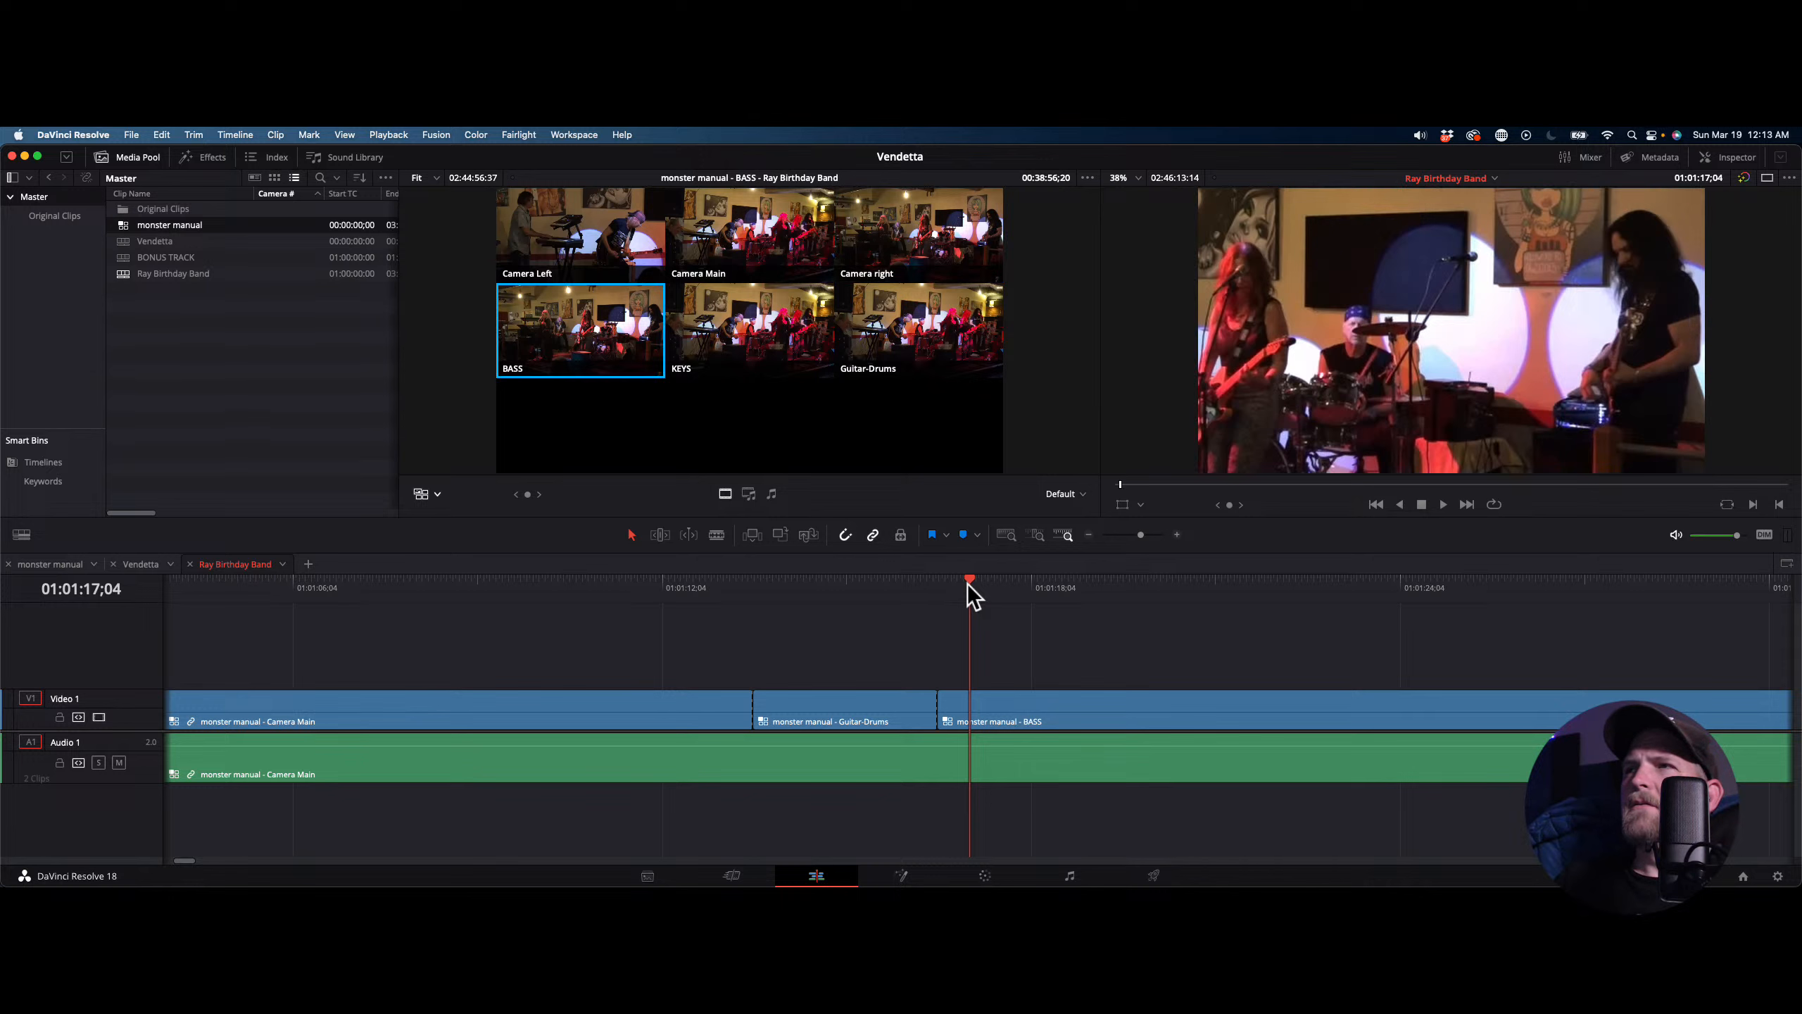
key("5")
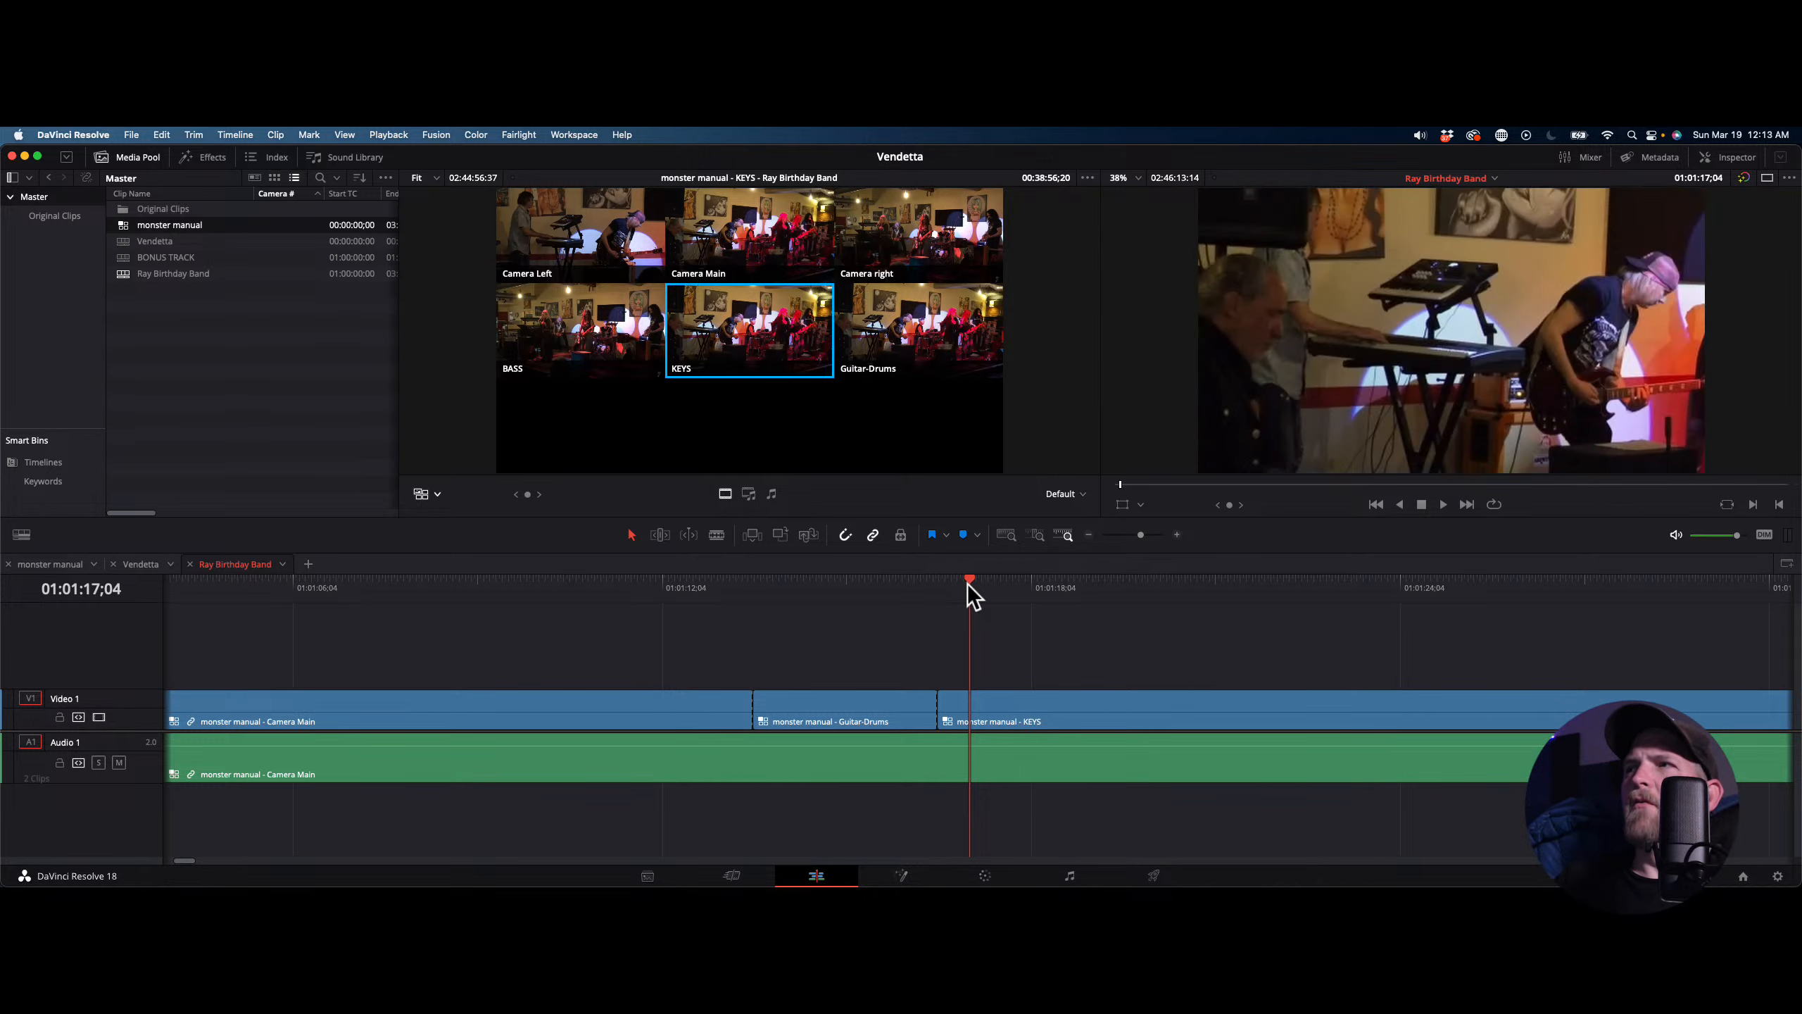
key("6")
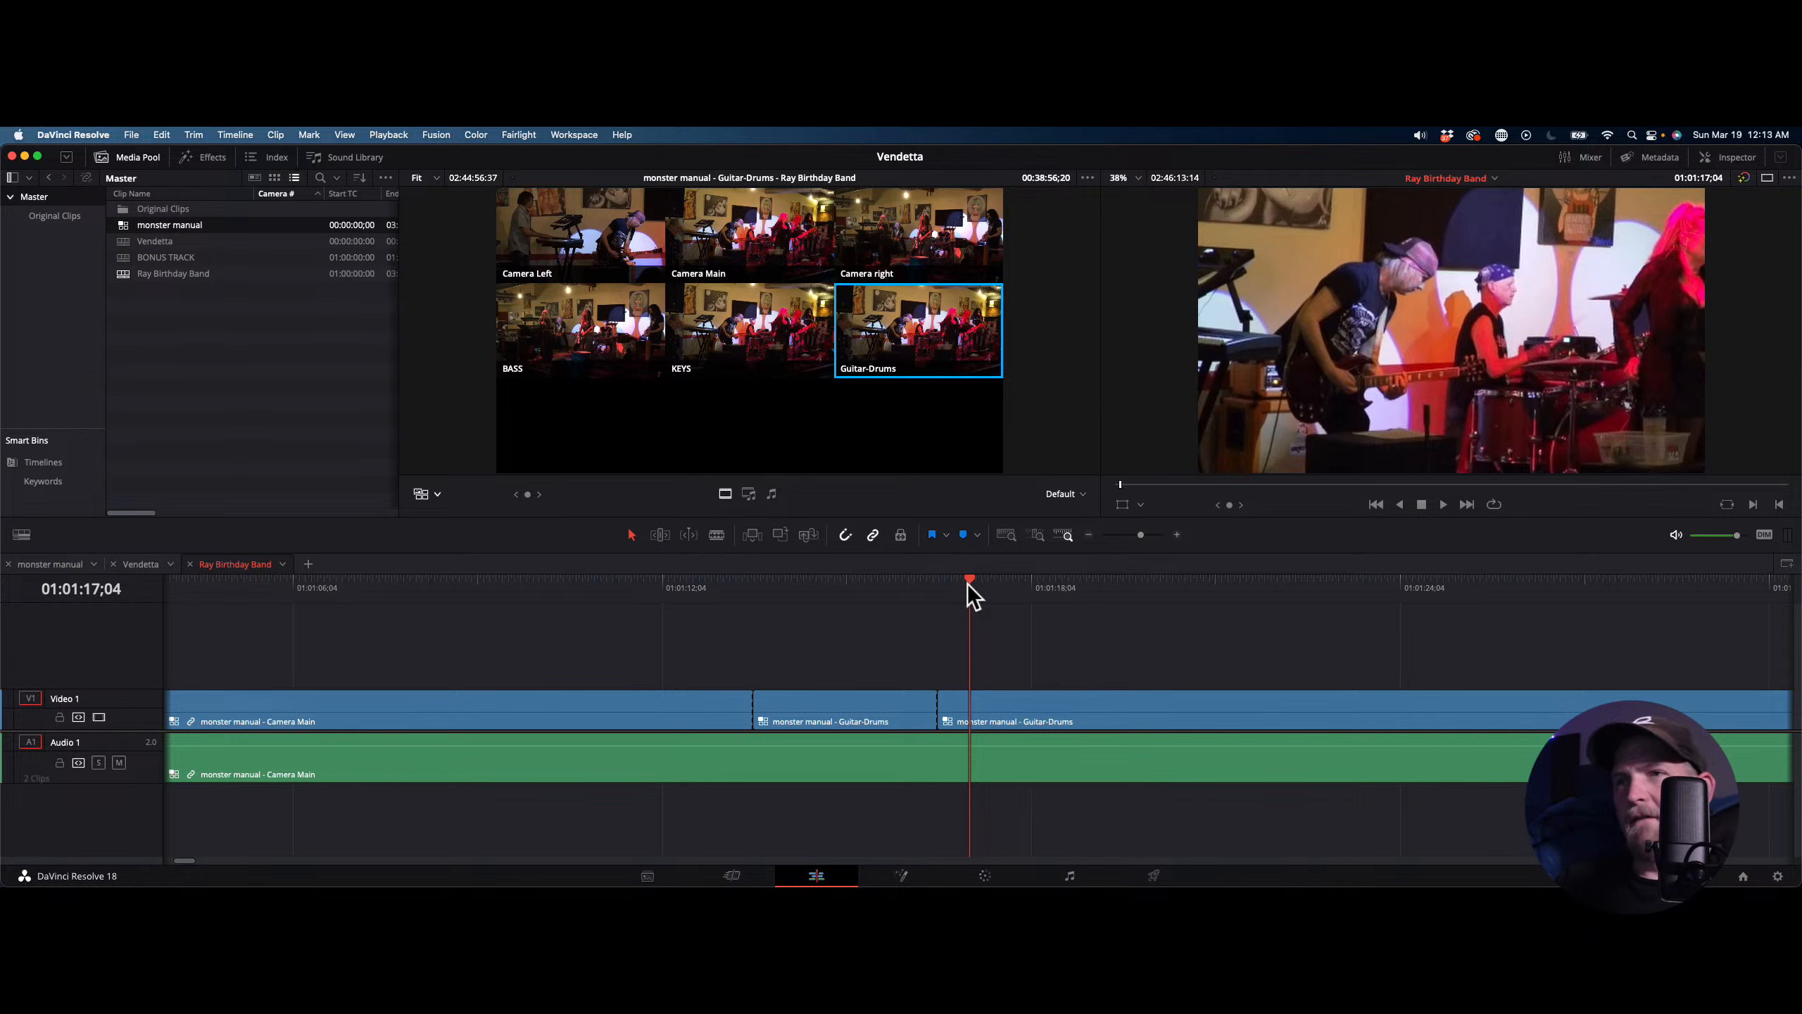
key("2")
Play from 01:01:15;26 and cut live to BASS, Camera Main, KEYS and Camera Main between about 01:01:26 and 01:01:43
left_click_drag(974, 587, 870, 594)
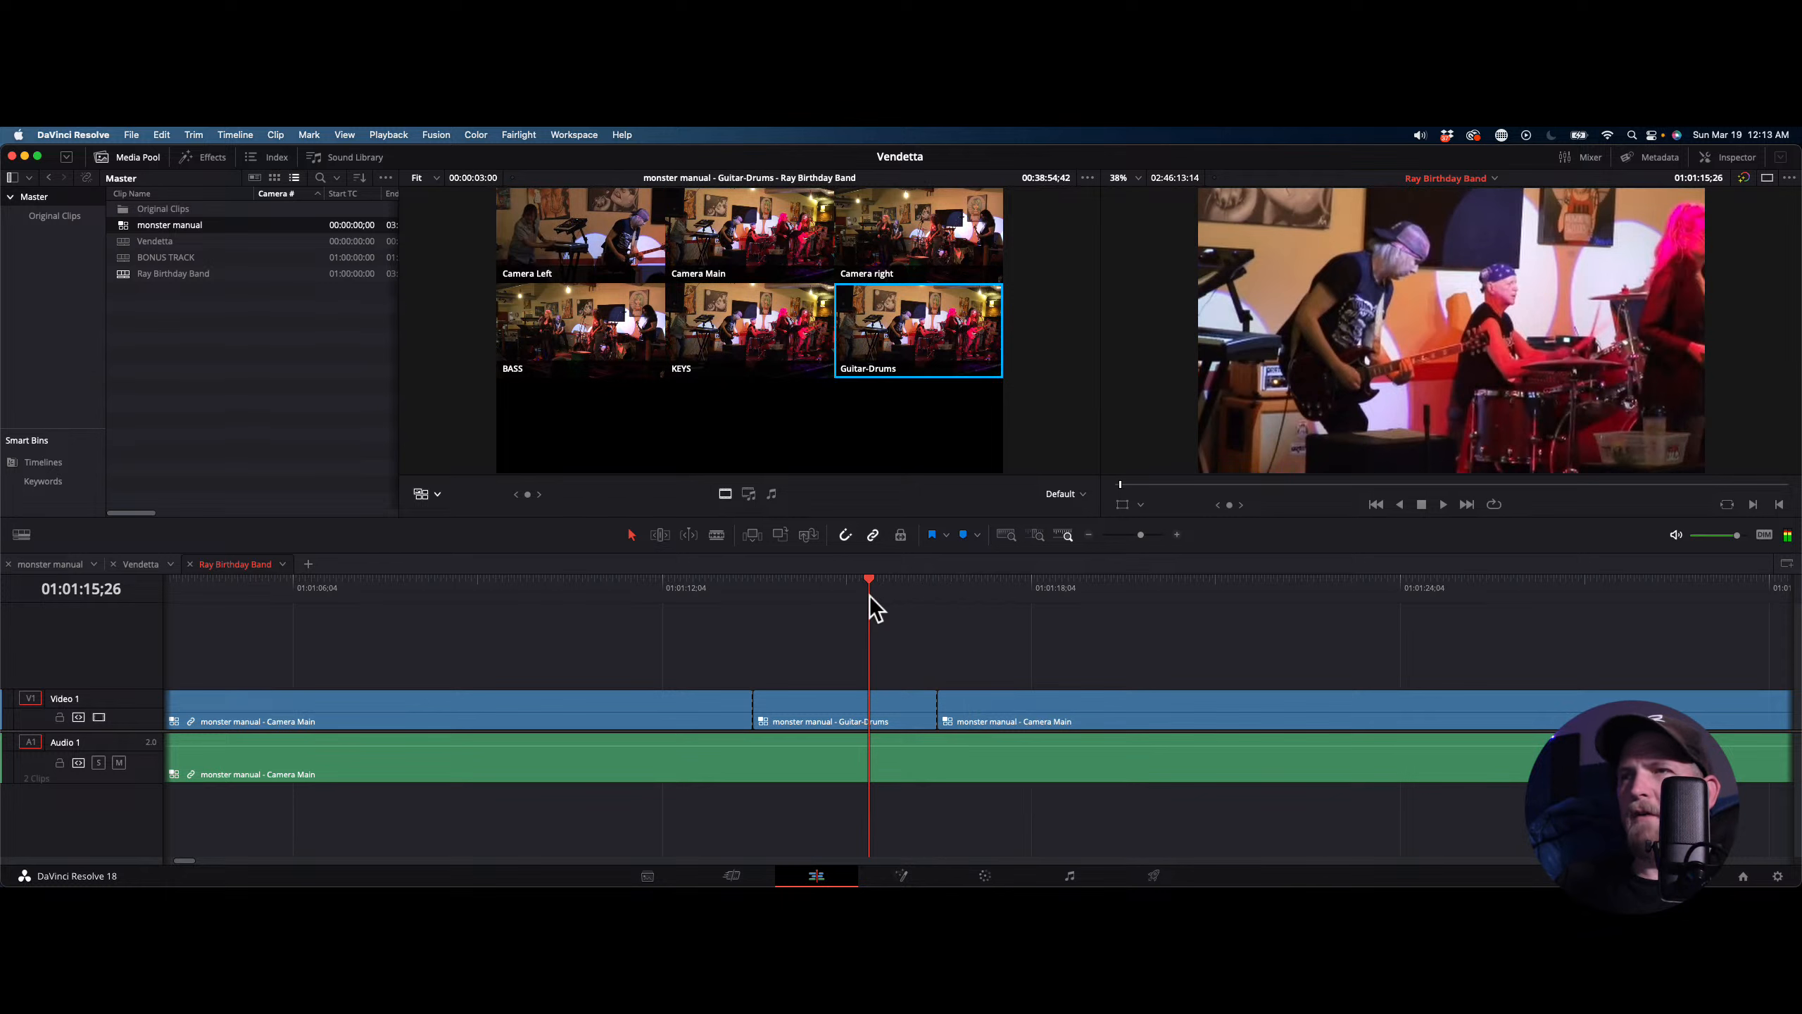
key("space")
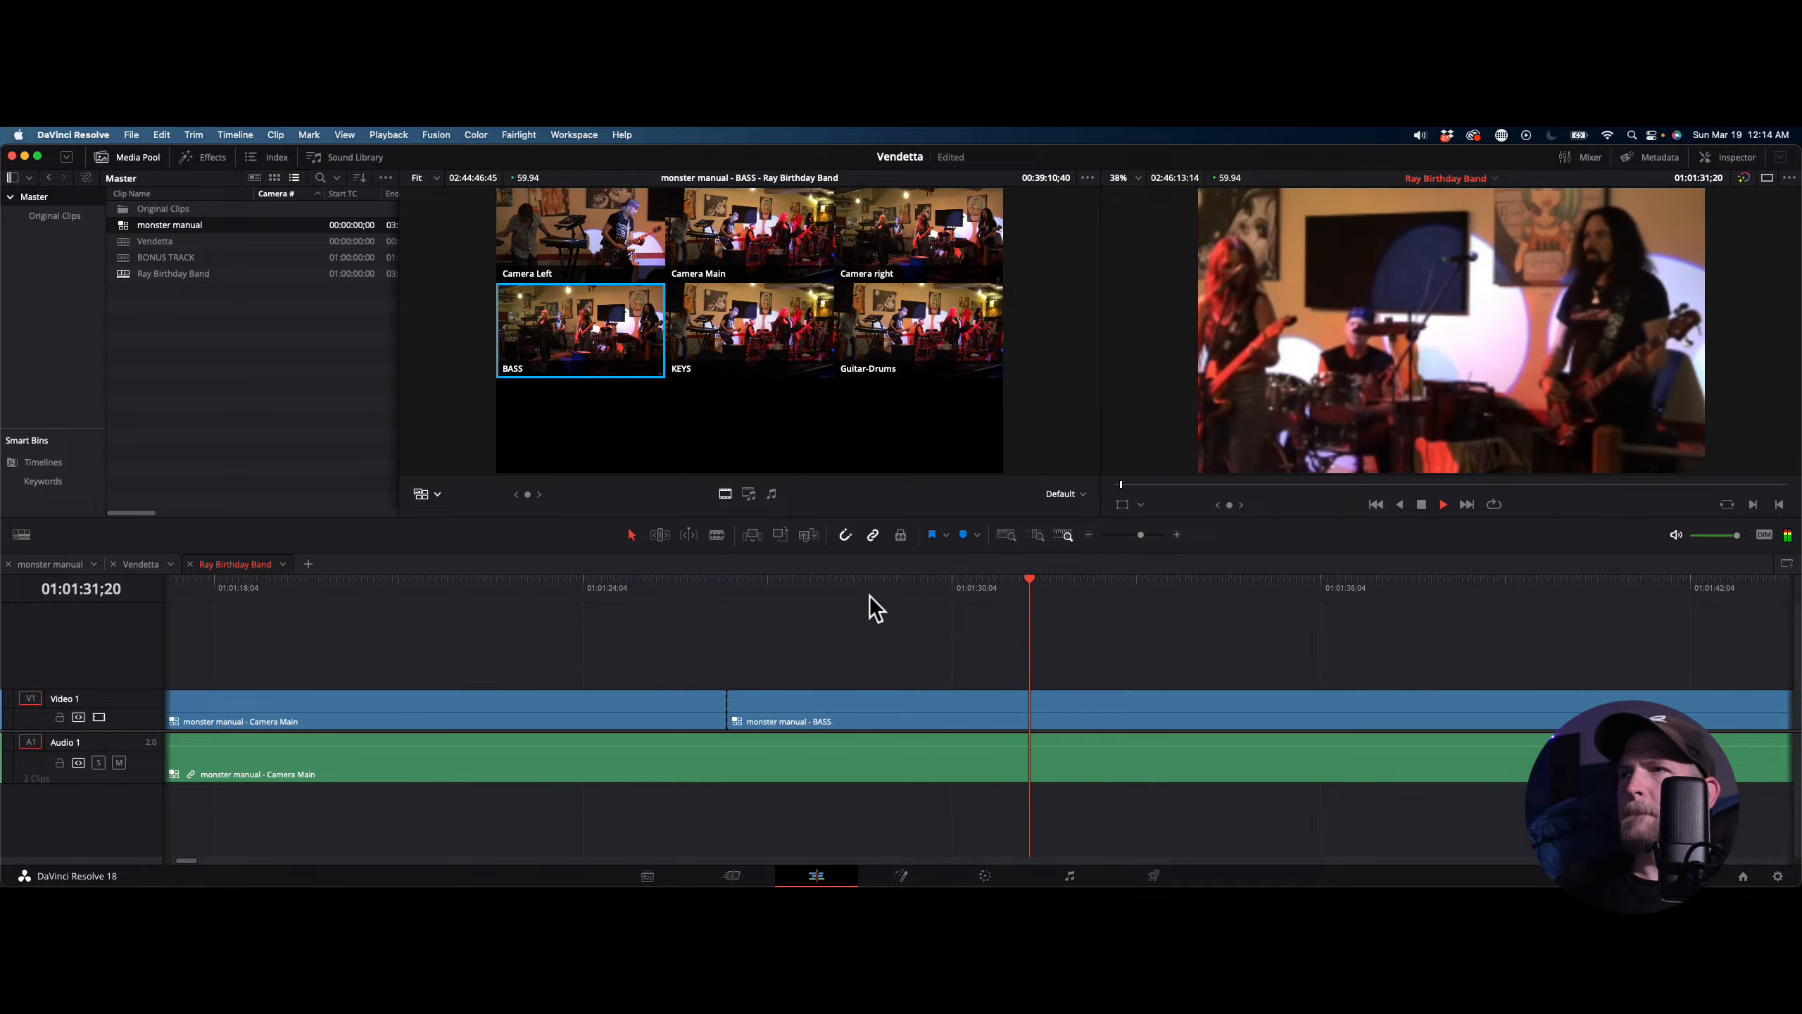
key("2")
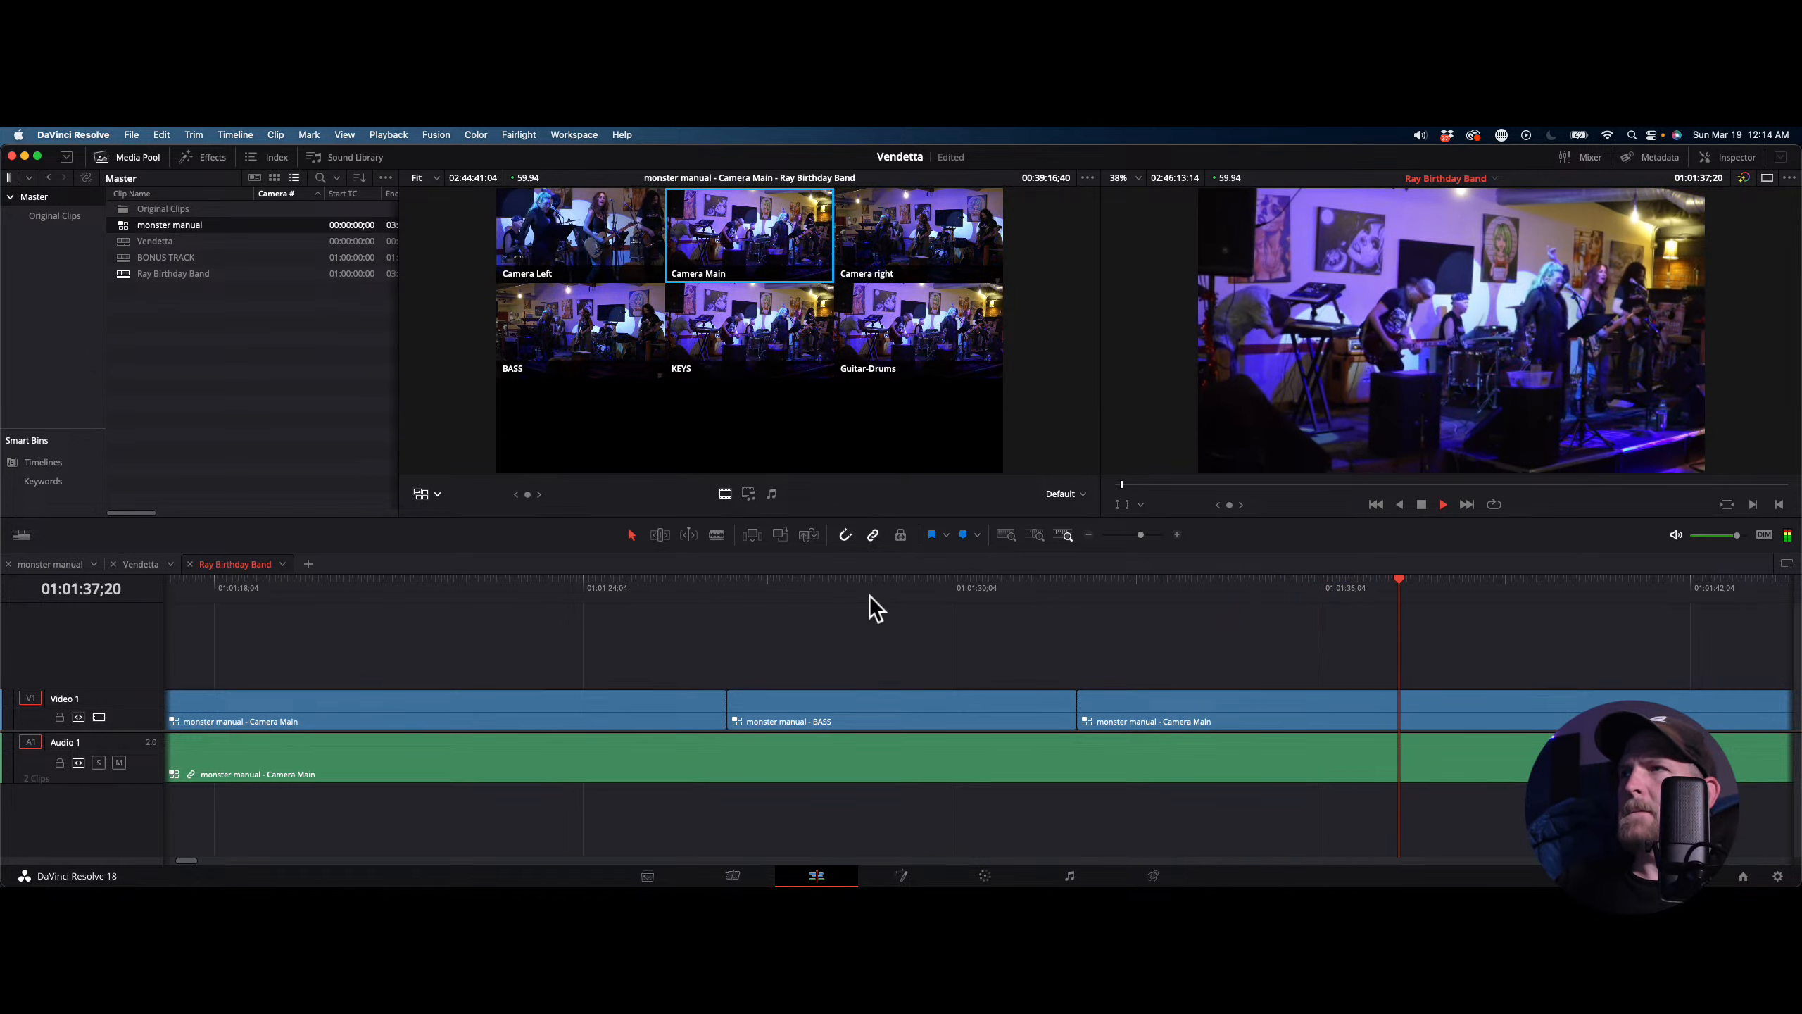
key("5")
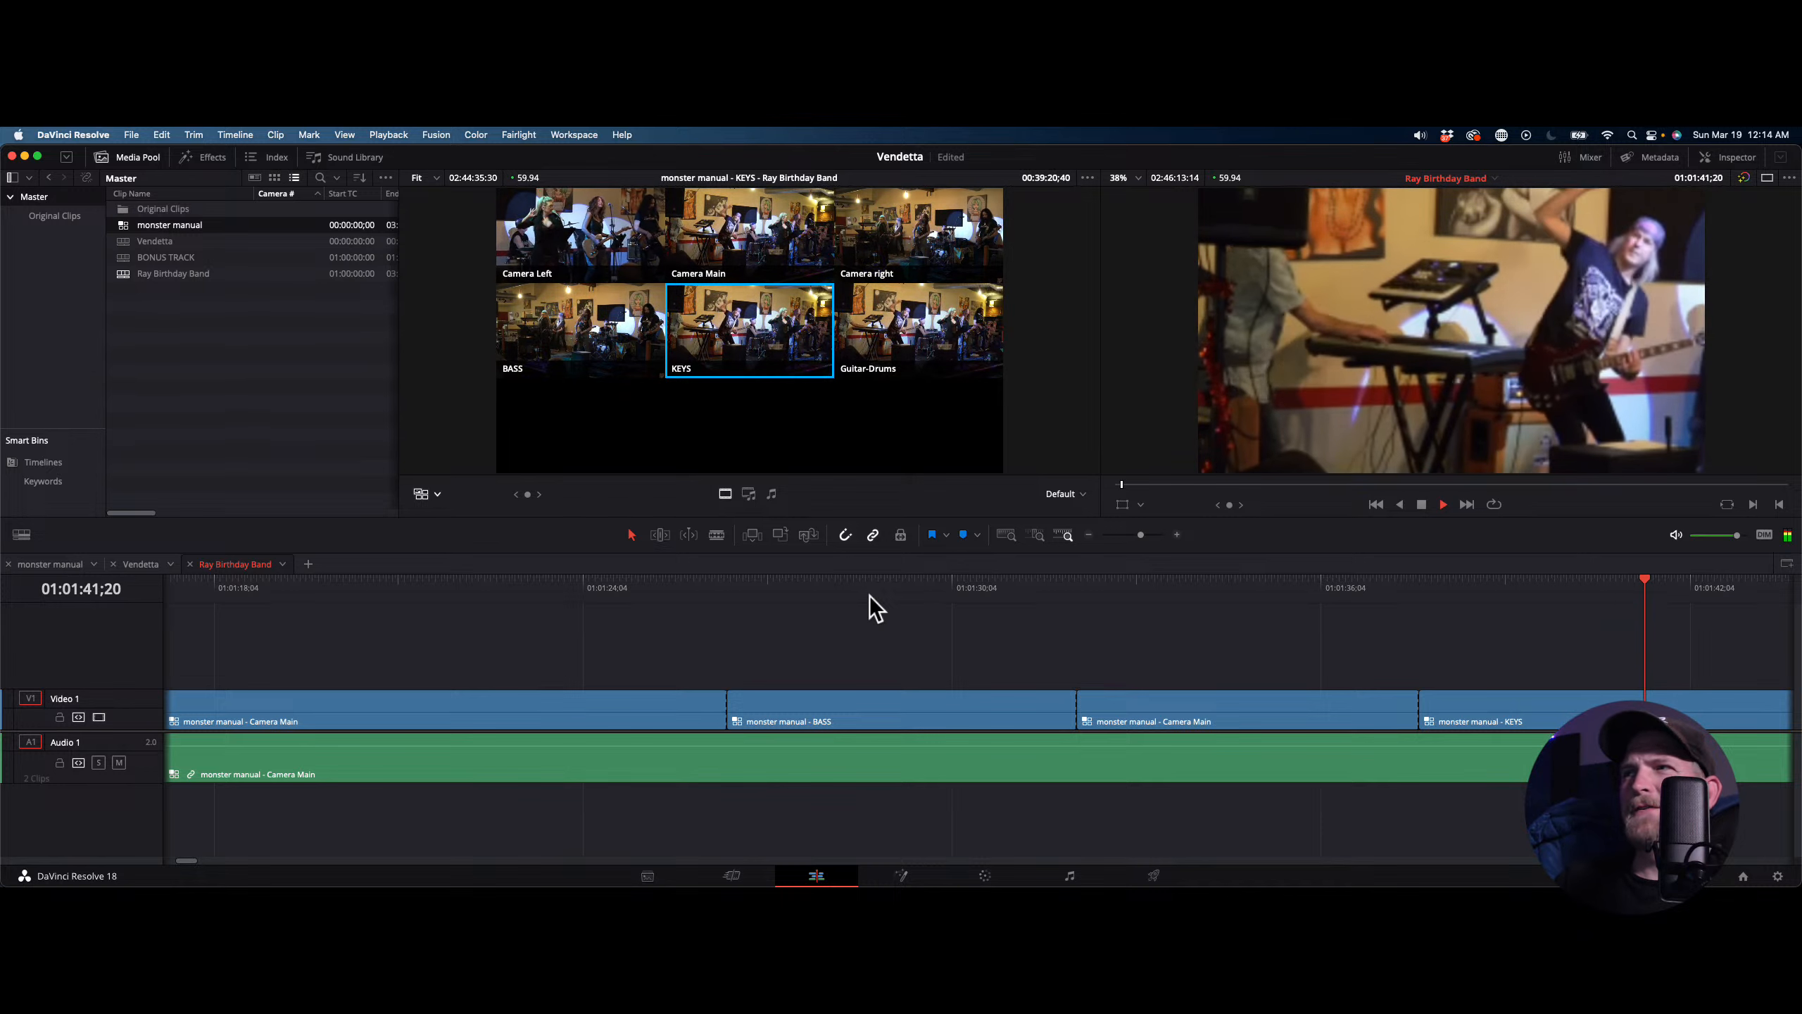
key("2")
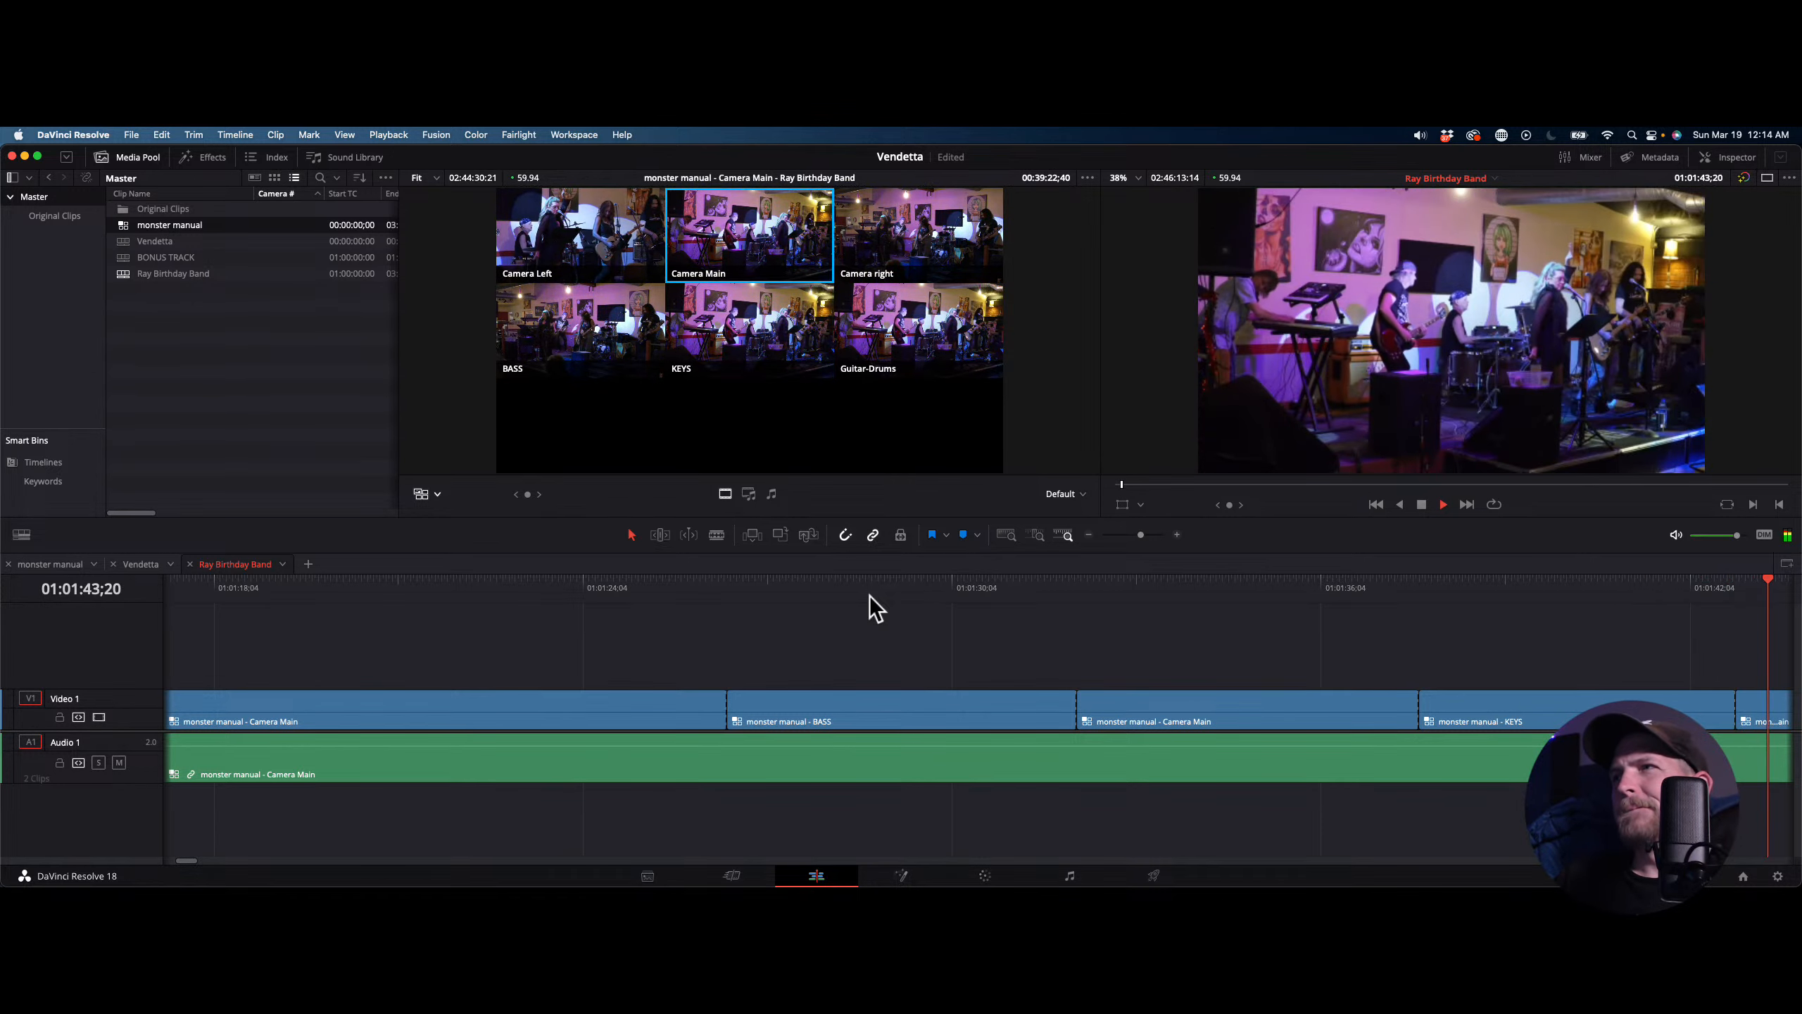
Undo the redundant Camera Main cut and roll the KEYS-to-Camera Main edit point back to 01:01:42;06
key("2")
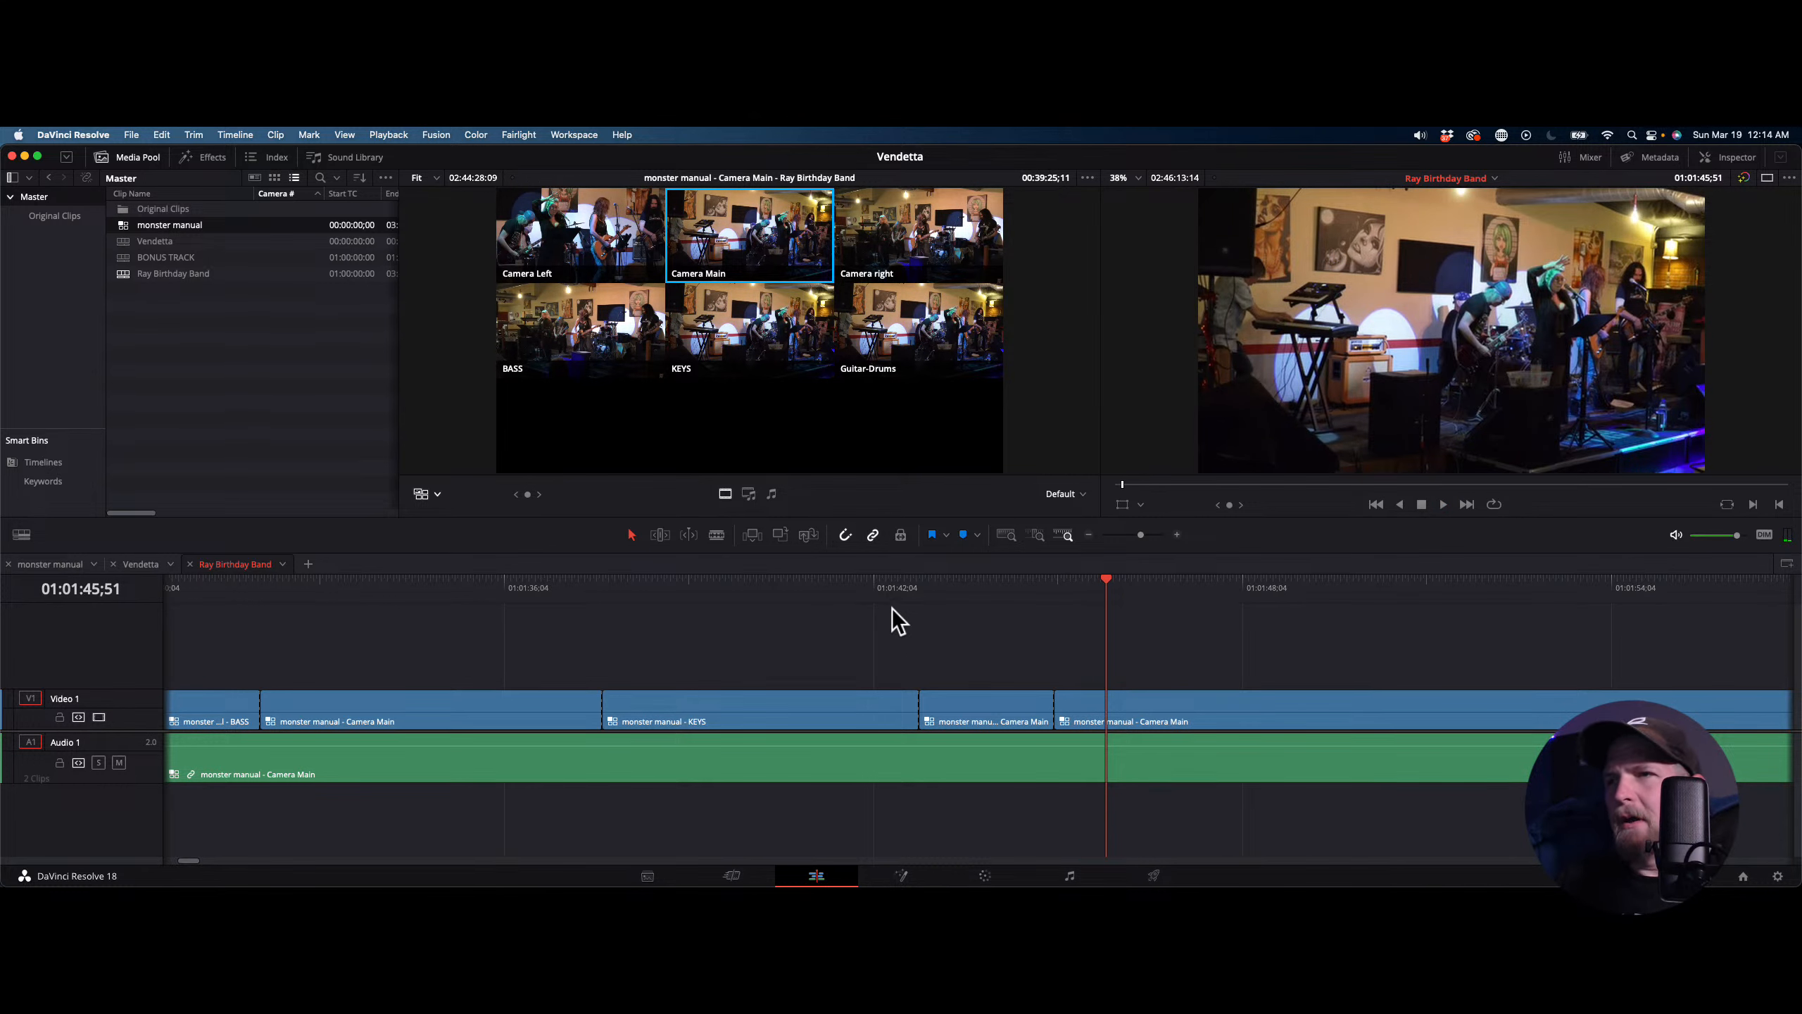
key("super+z")
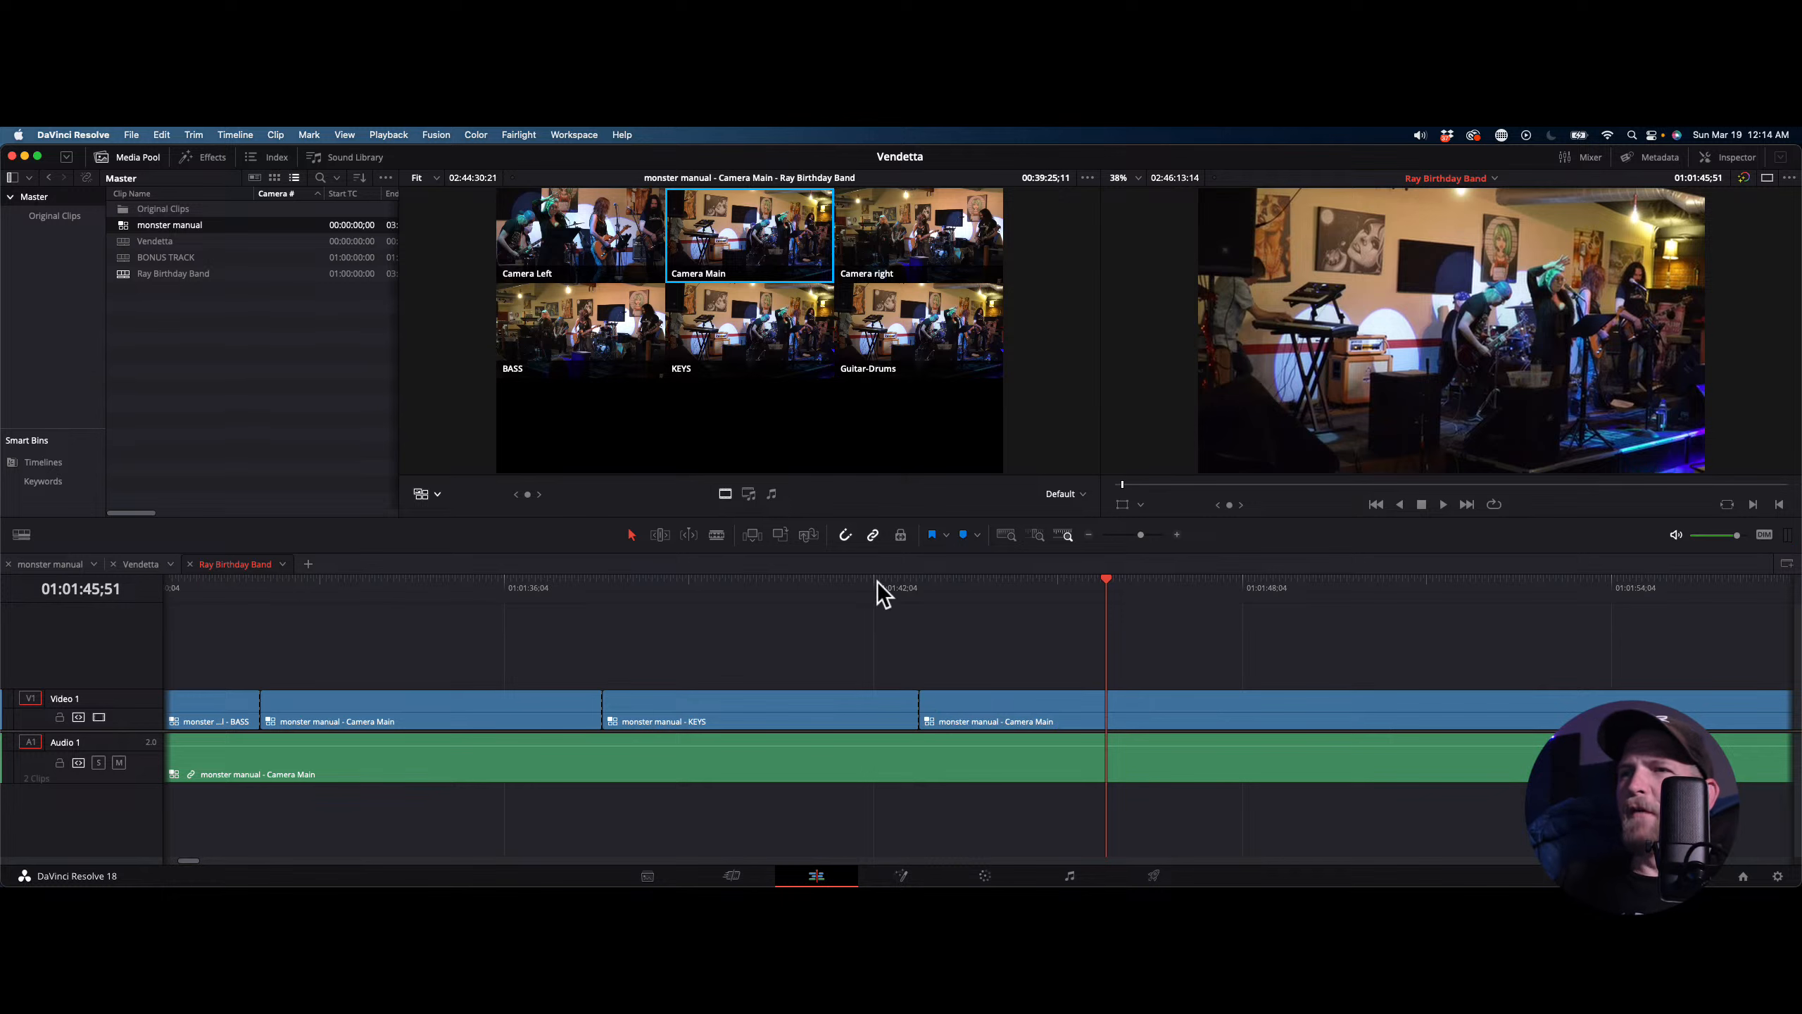
left_click(877, 581)
left_click_drag(916, 703, 876, 699)
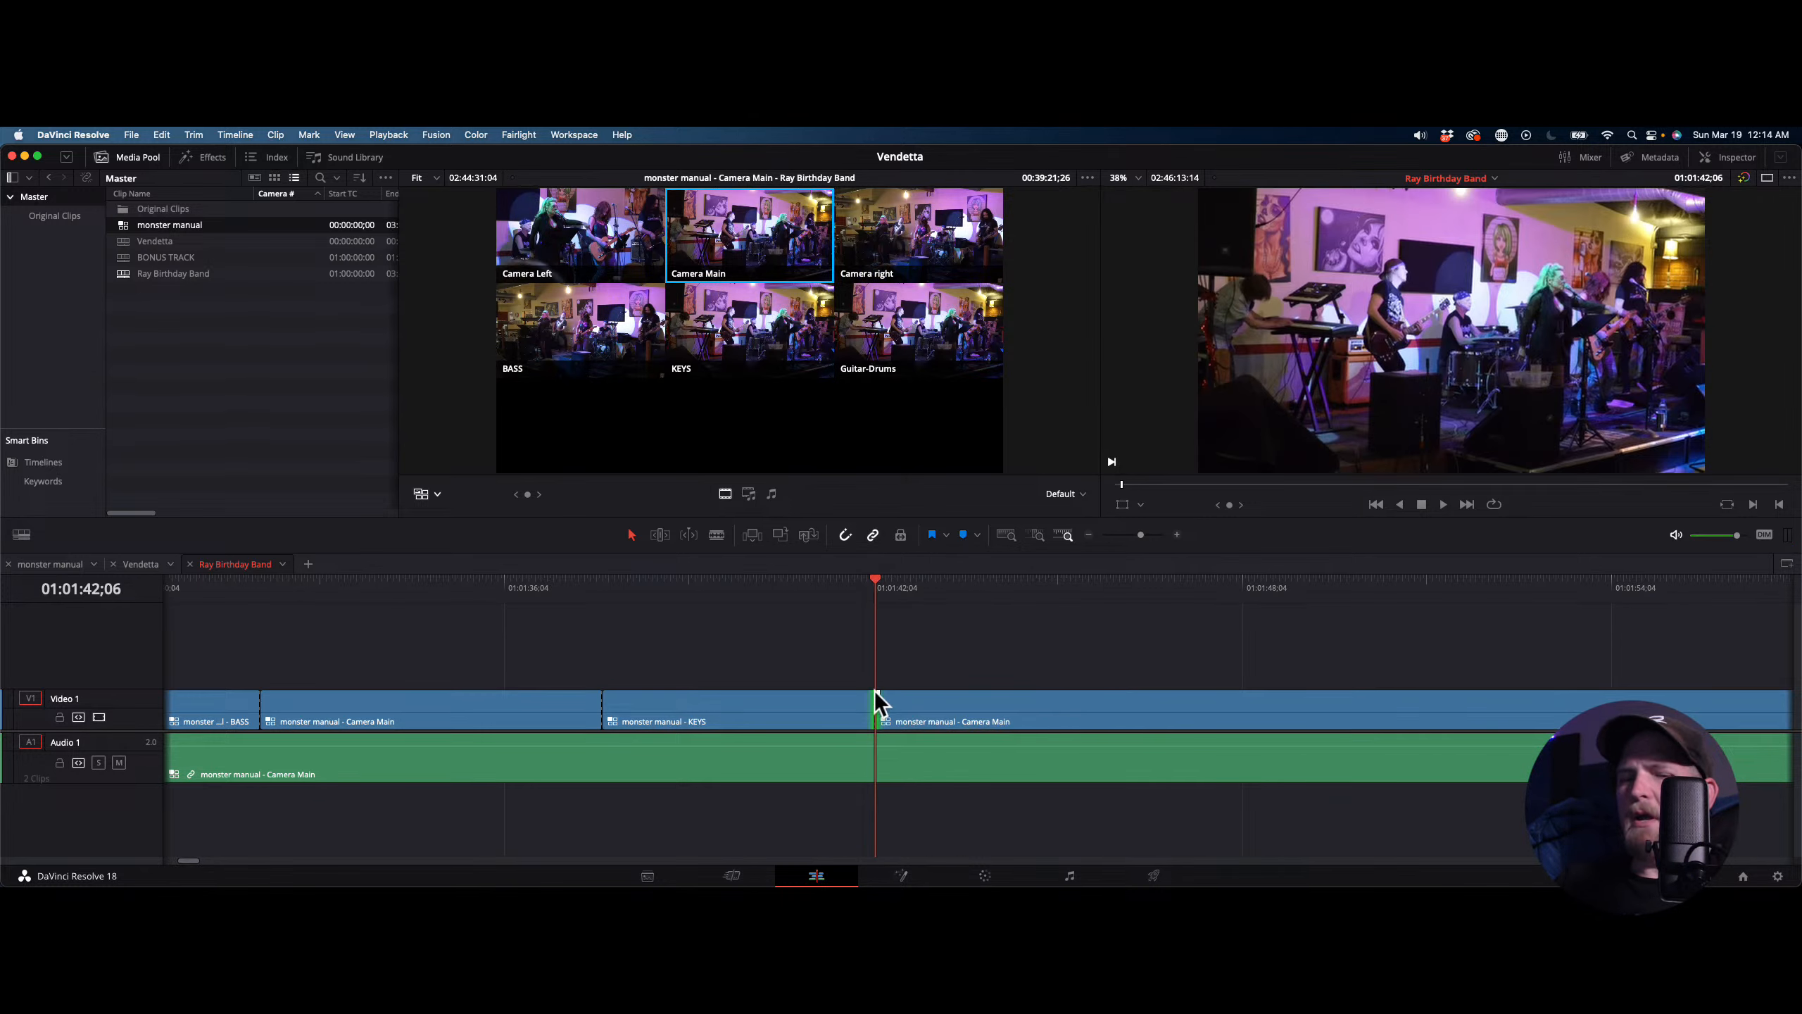
Play from the adjusted edit, replay from about 01:01:45, and cut the video to Camera Left at about 01:01:47
key("space")
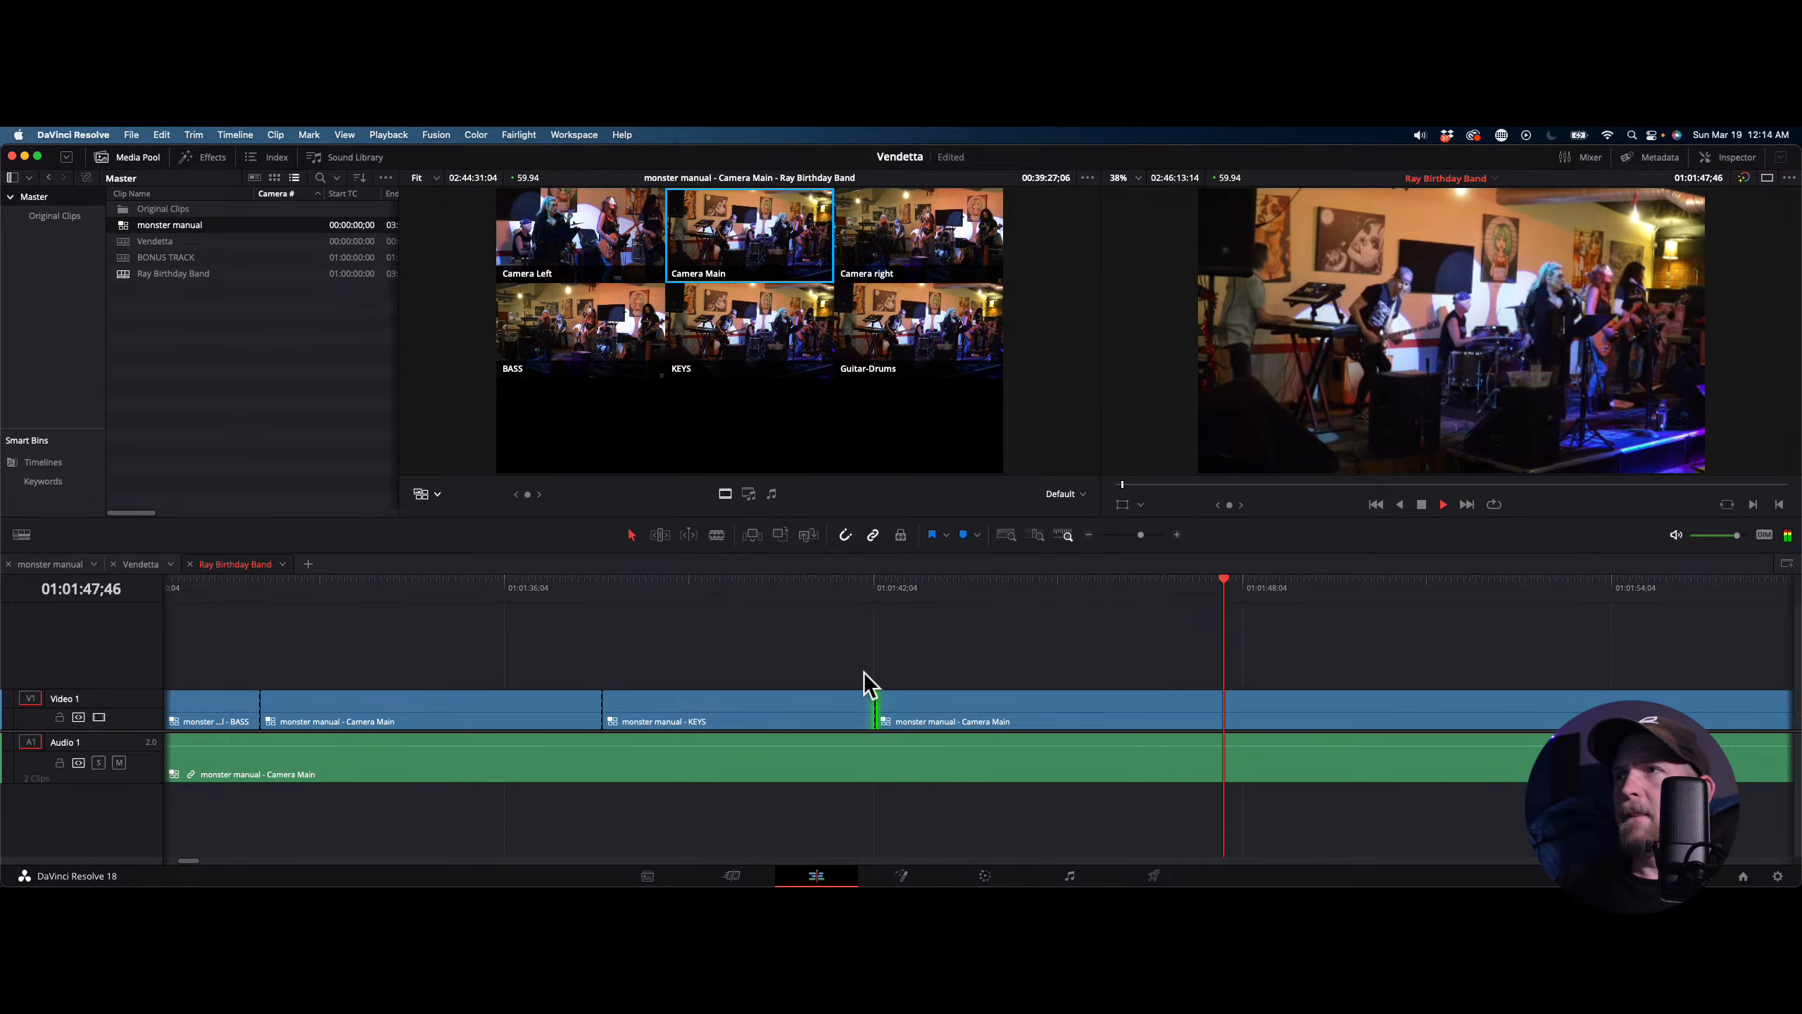
key("space")
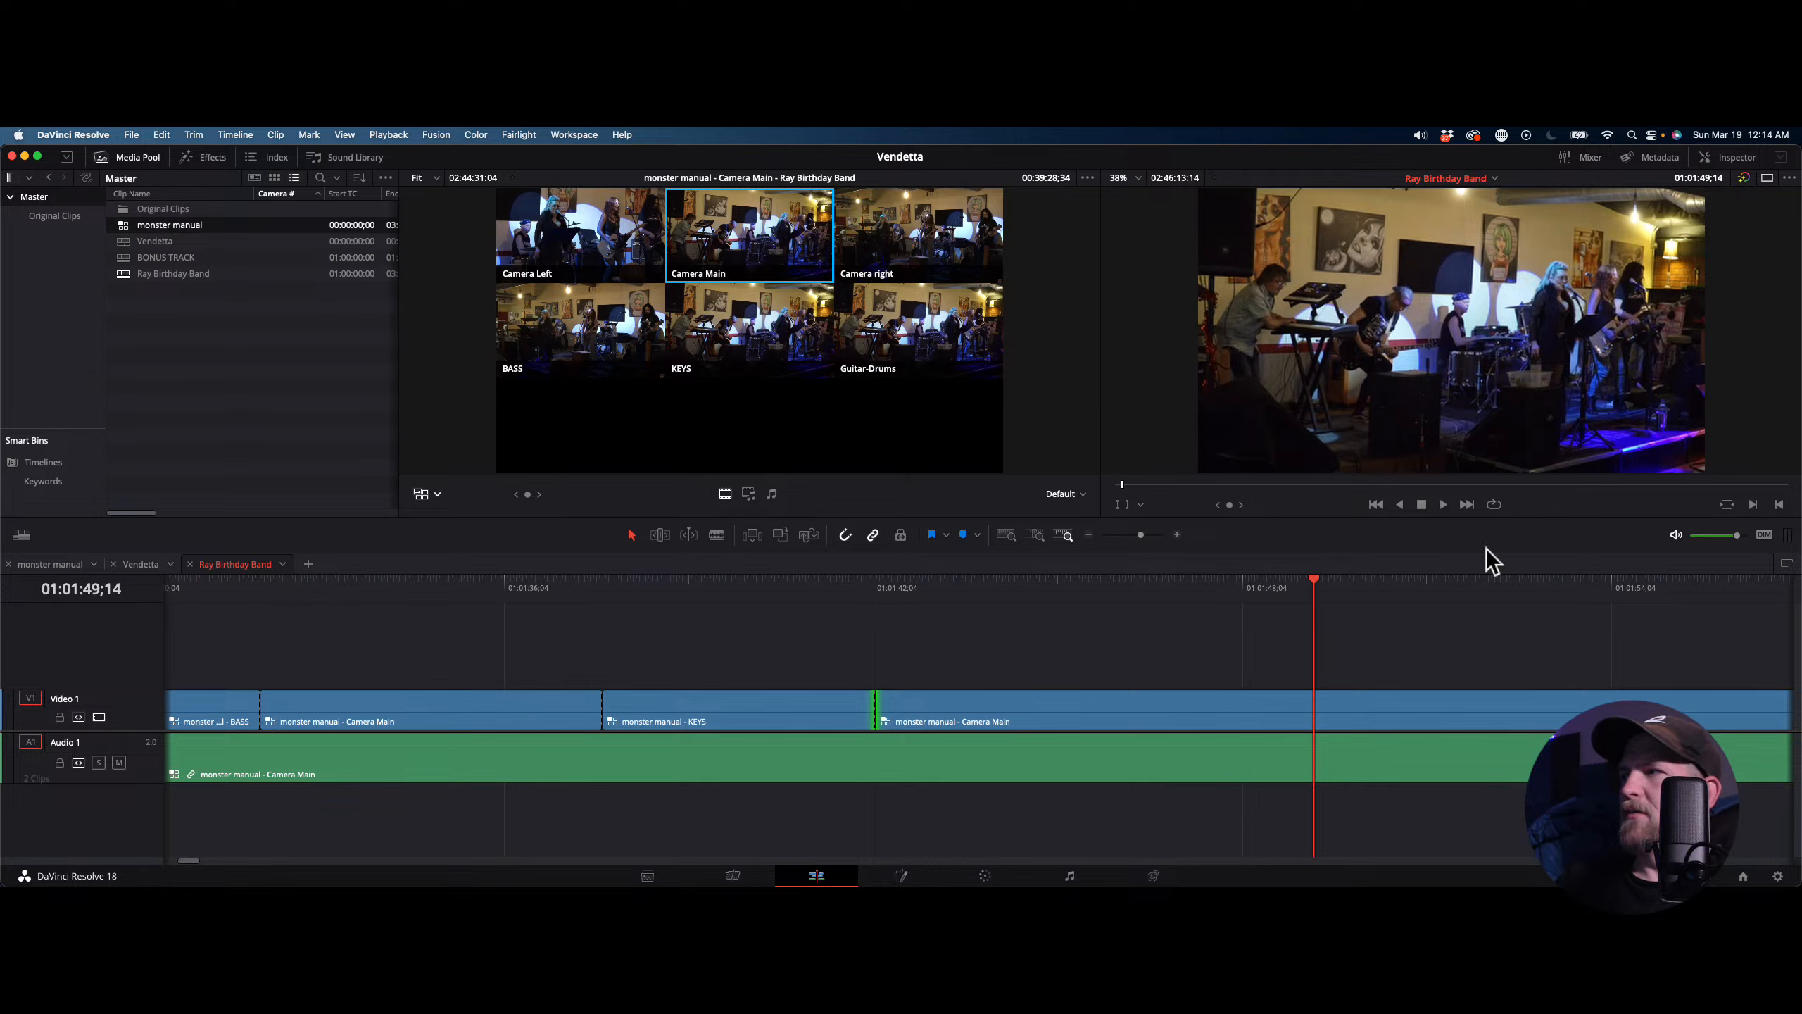
left_click_drag(1319, 593, 1071, 597)
key("space")
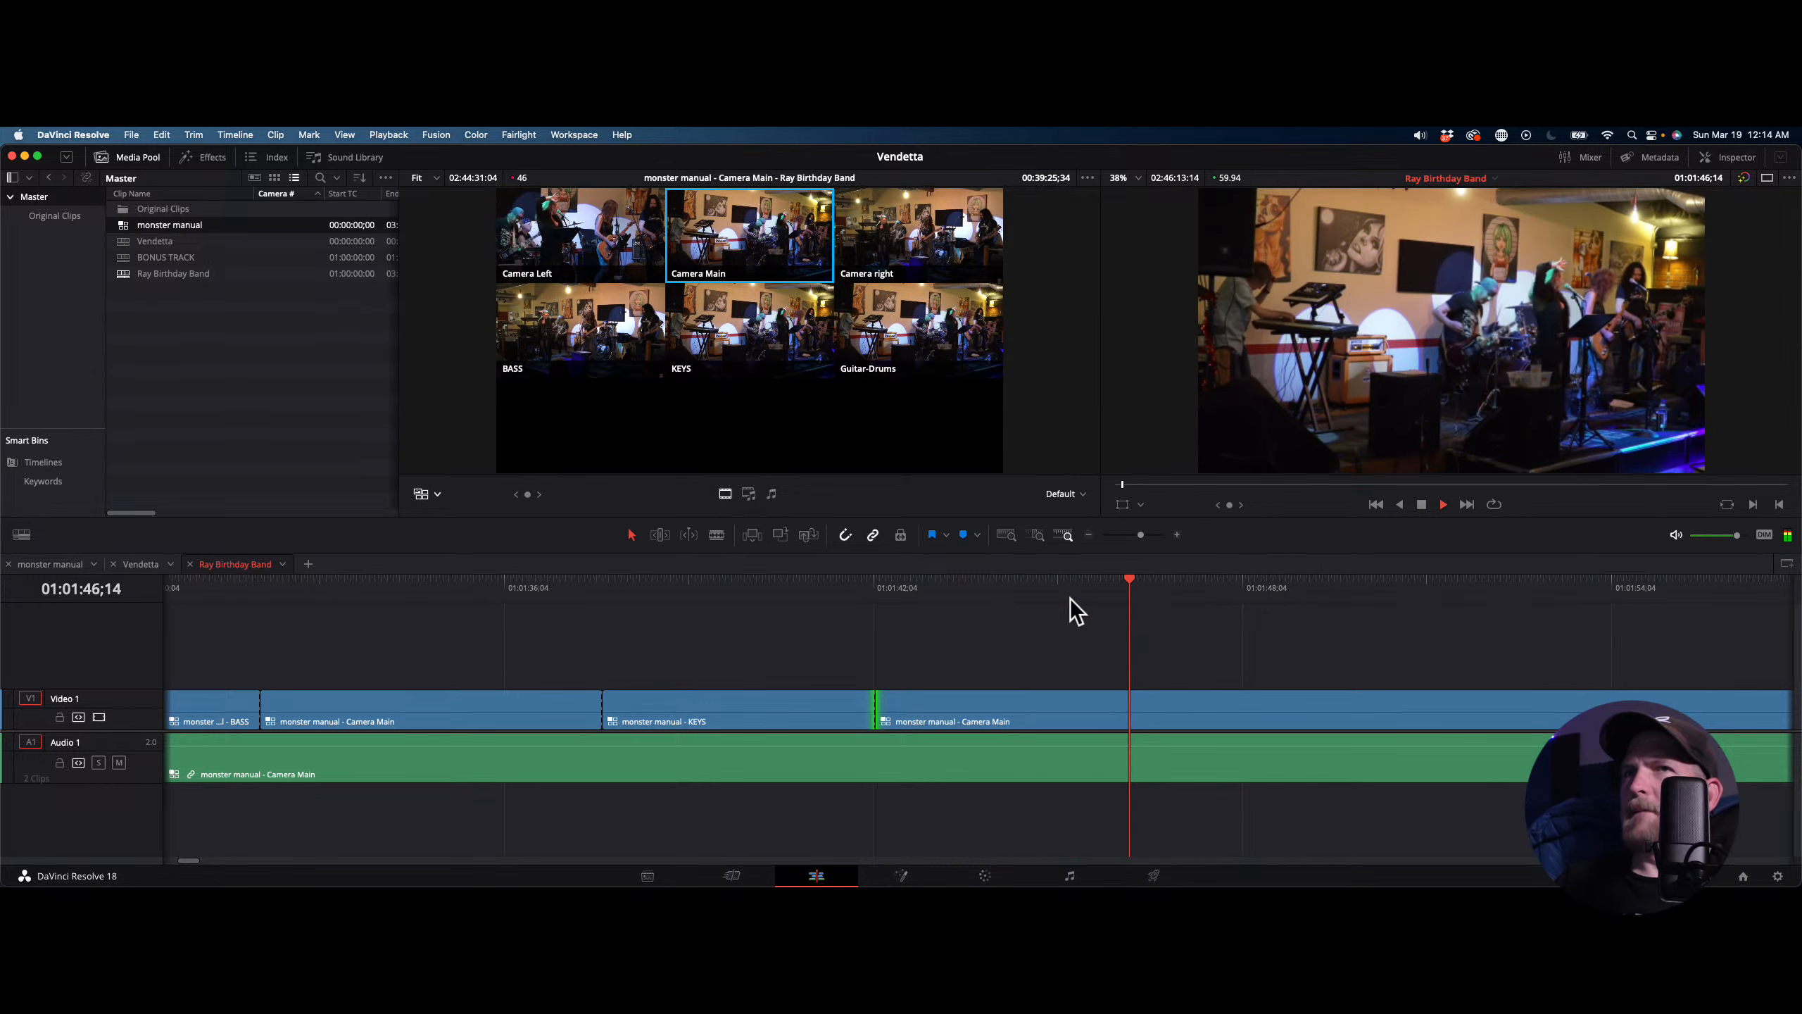
key("1")
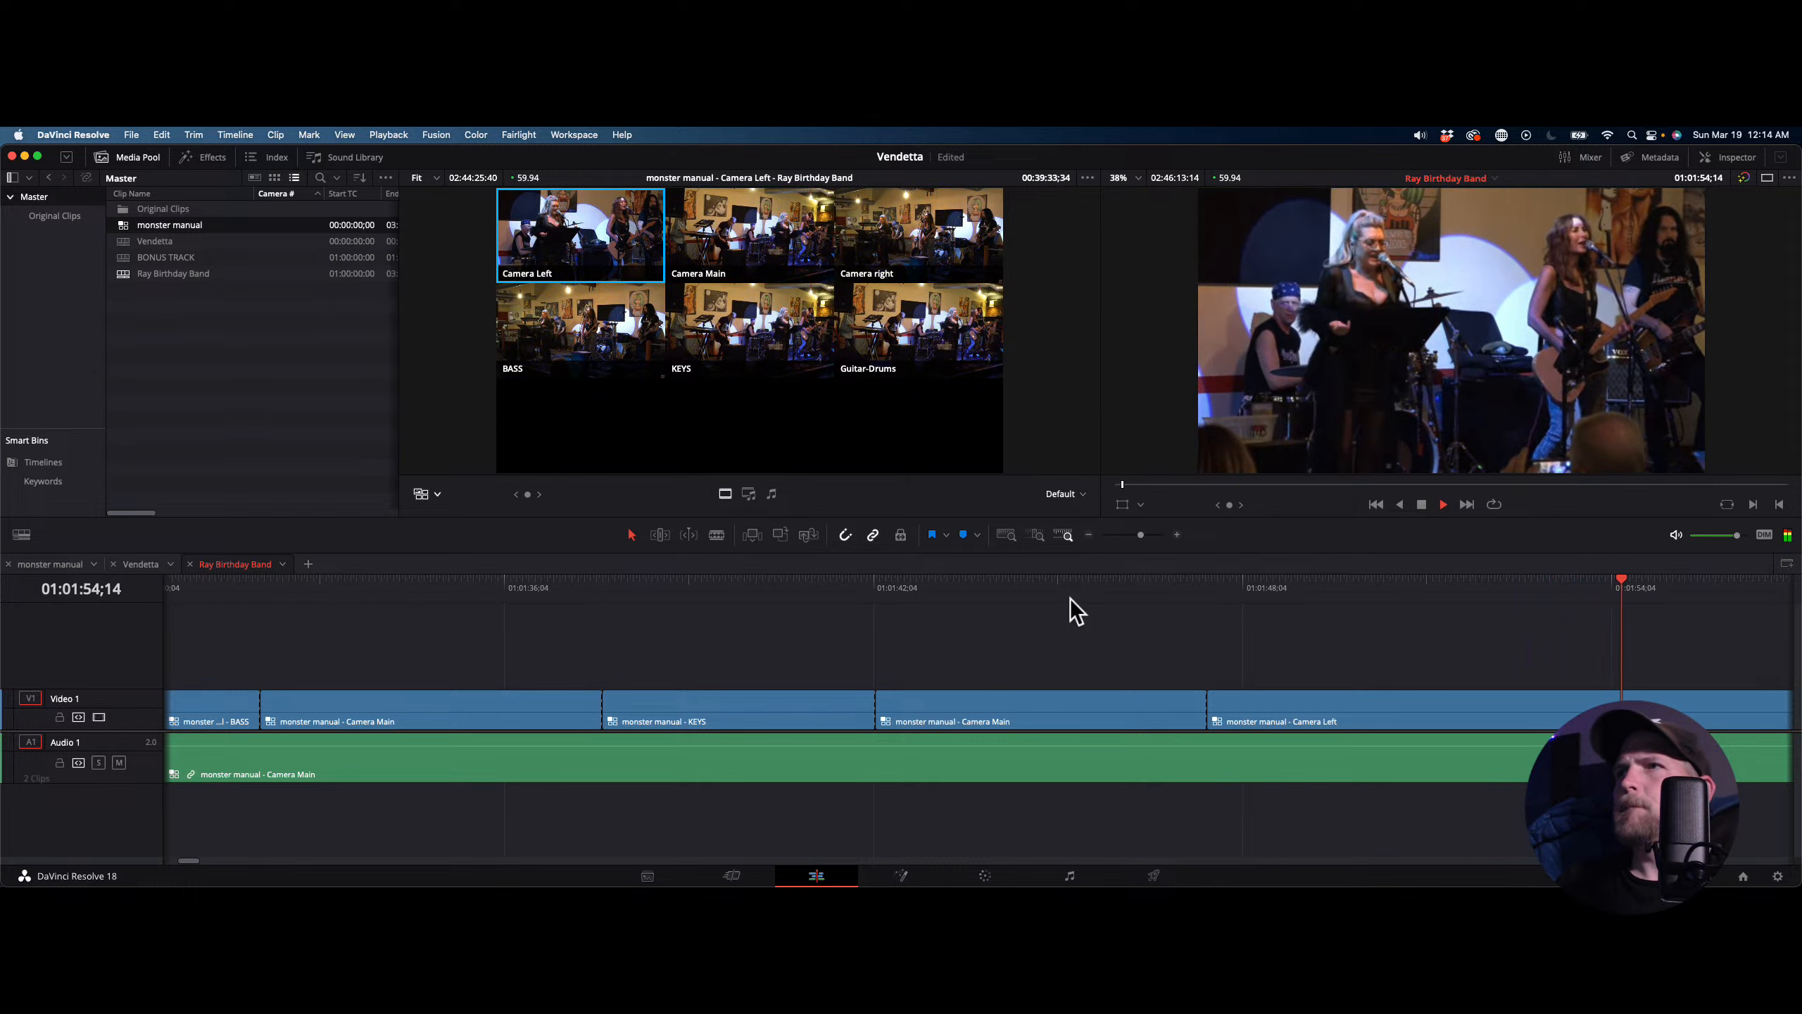
Cut live to Camera Main at about 01:01:55, Camera Left at 01:02:03, Camera Main at 01:02:10 and BASS at 01:02:13
key("2")
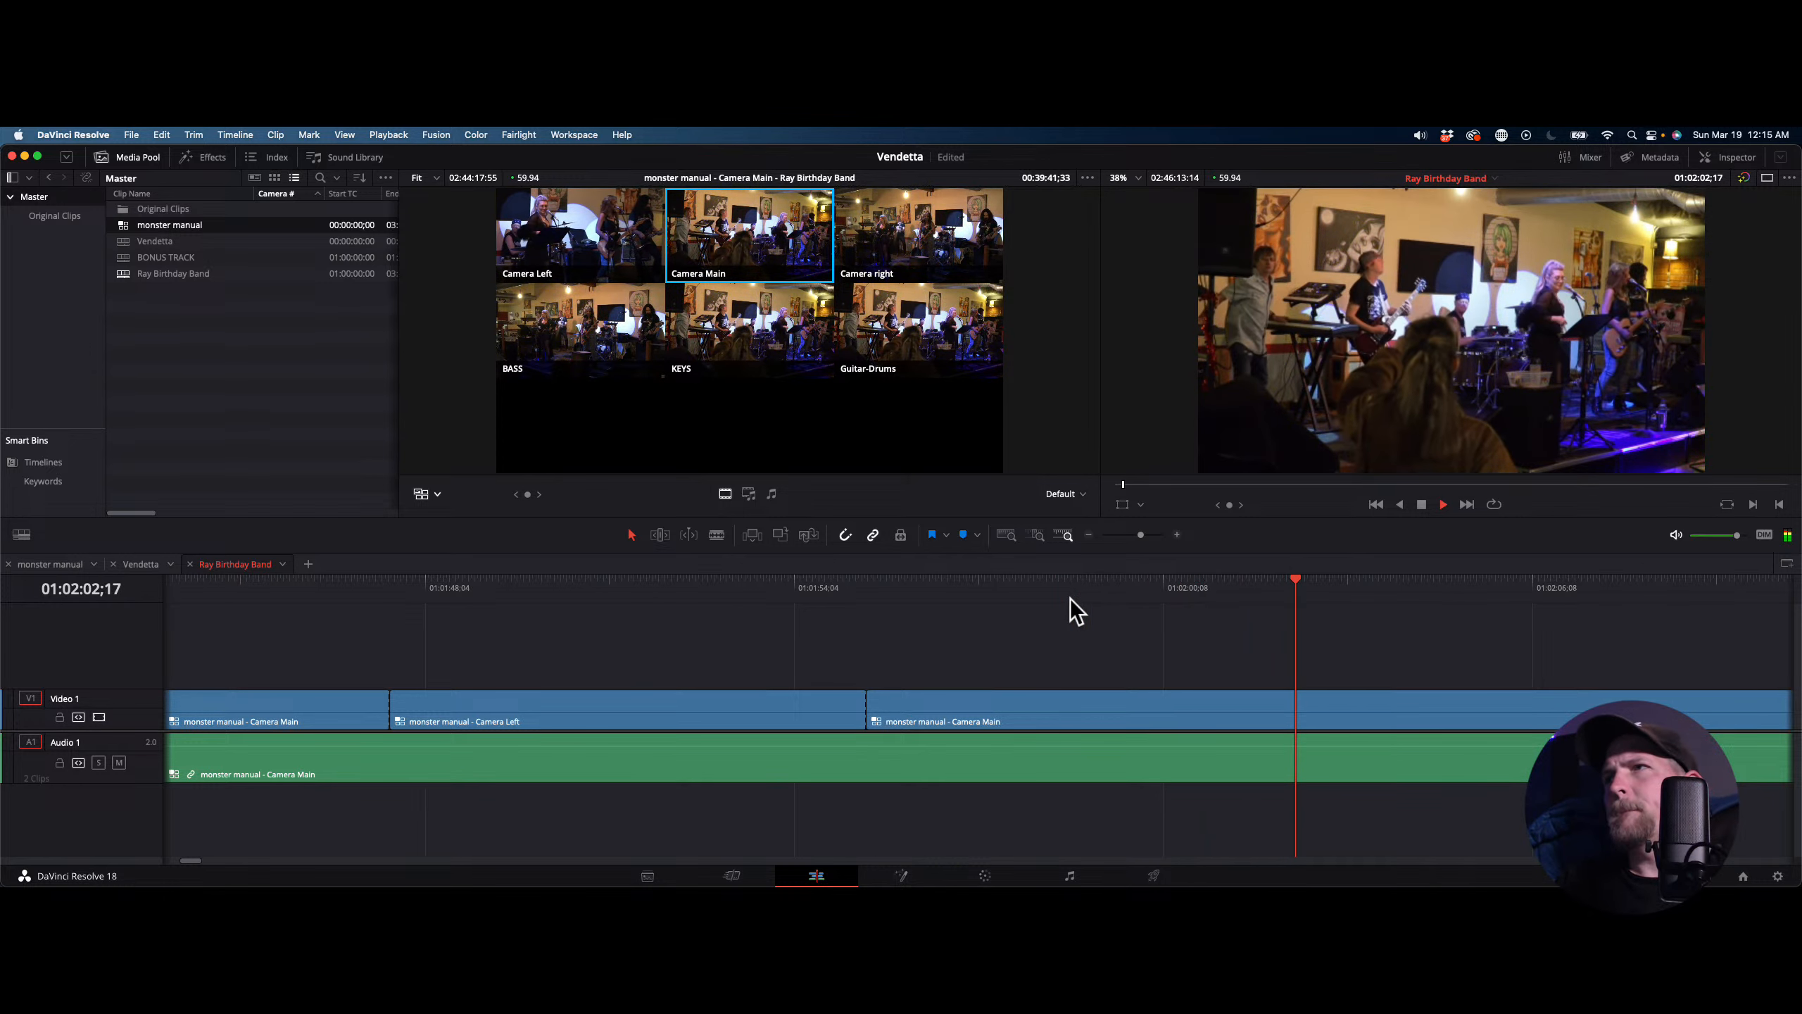
key("1")
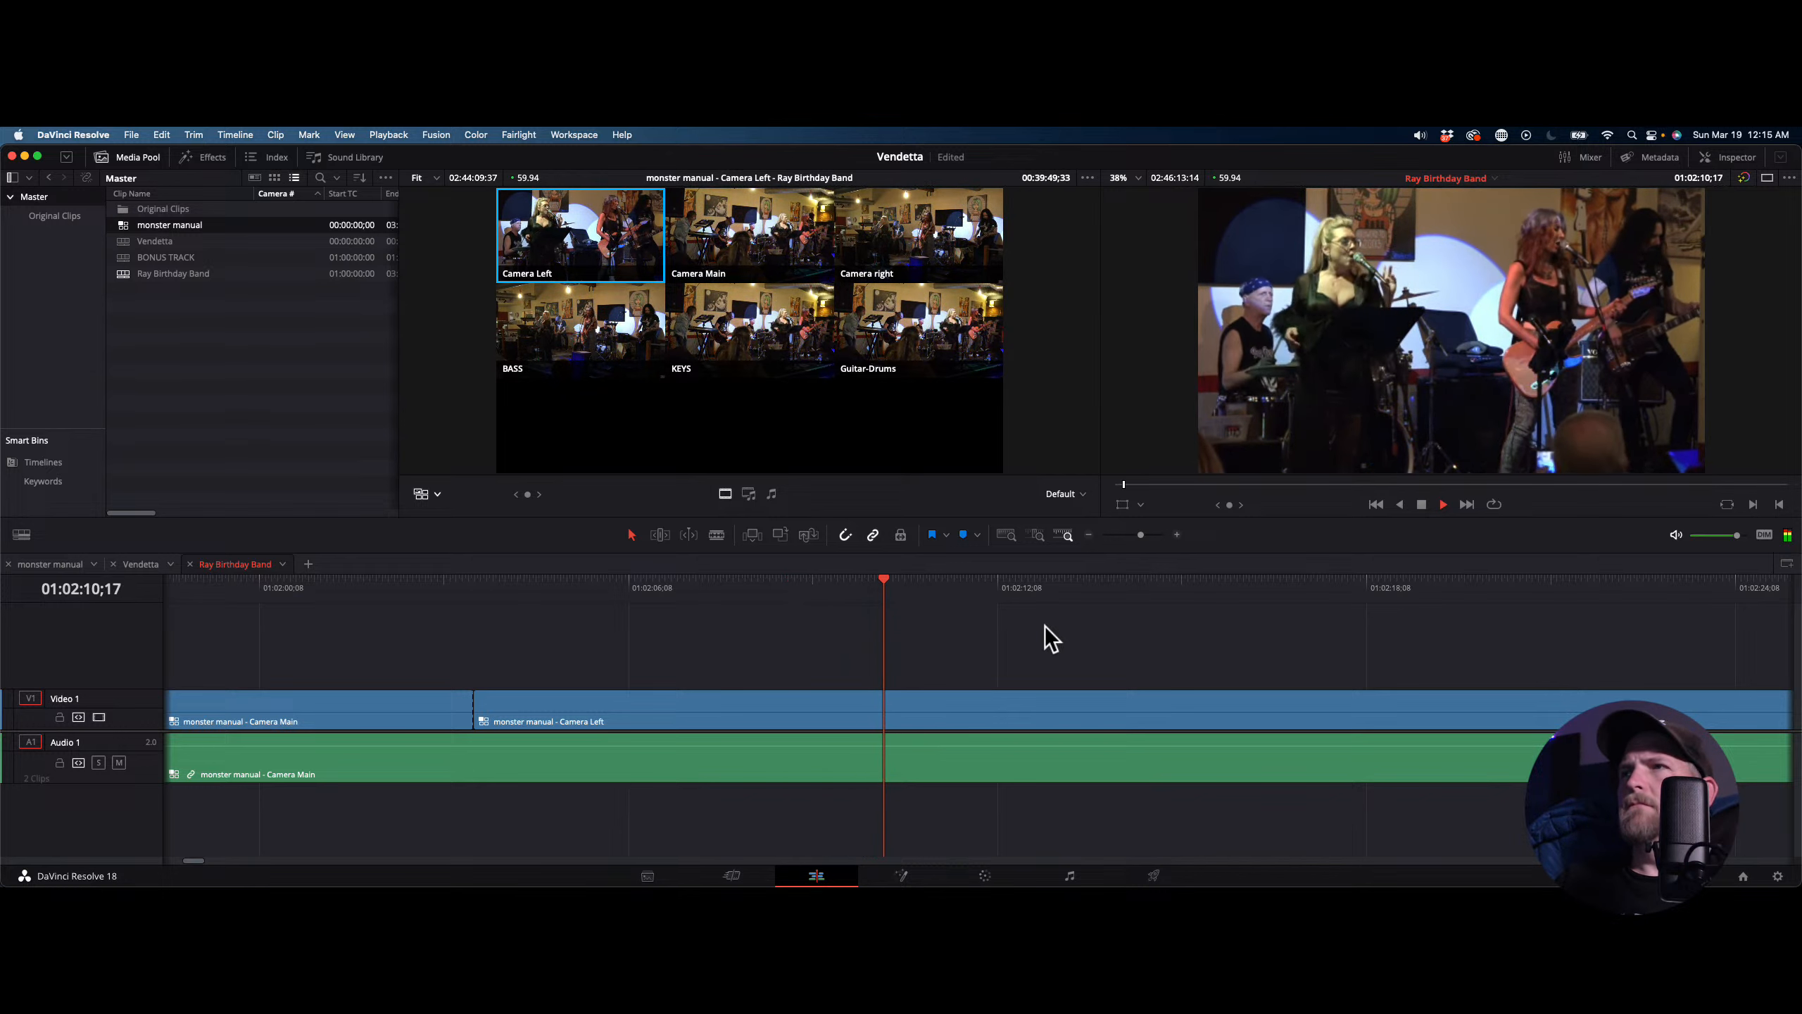
key("2")
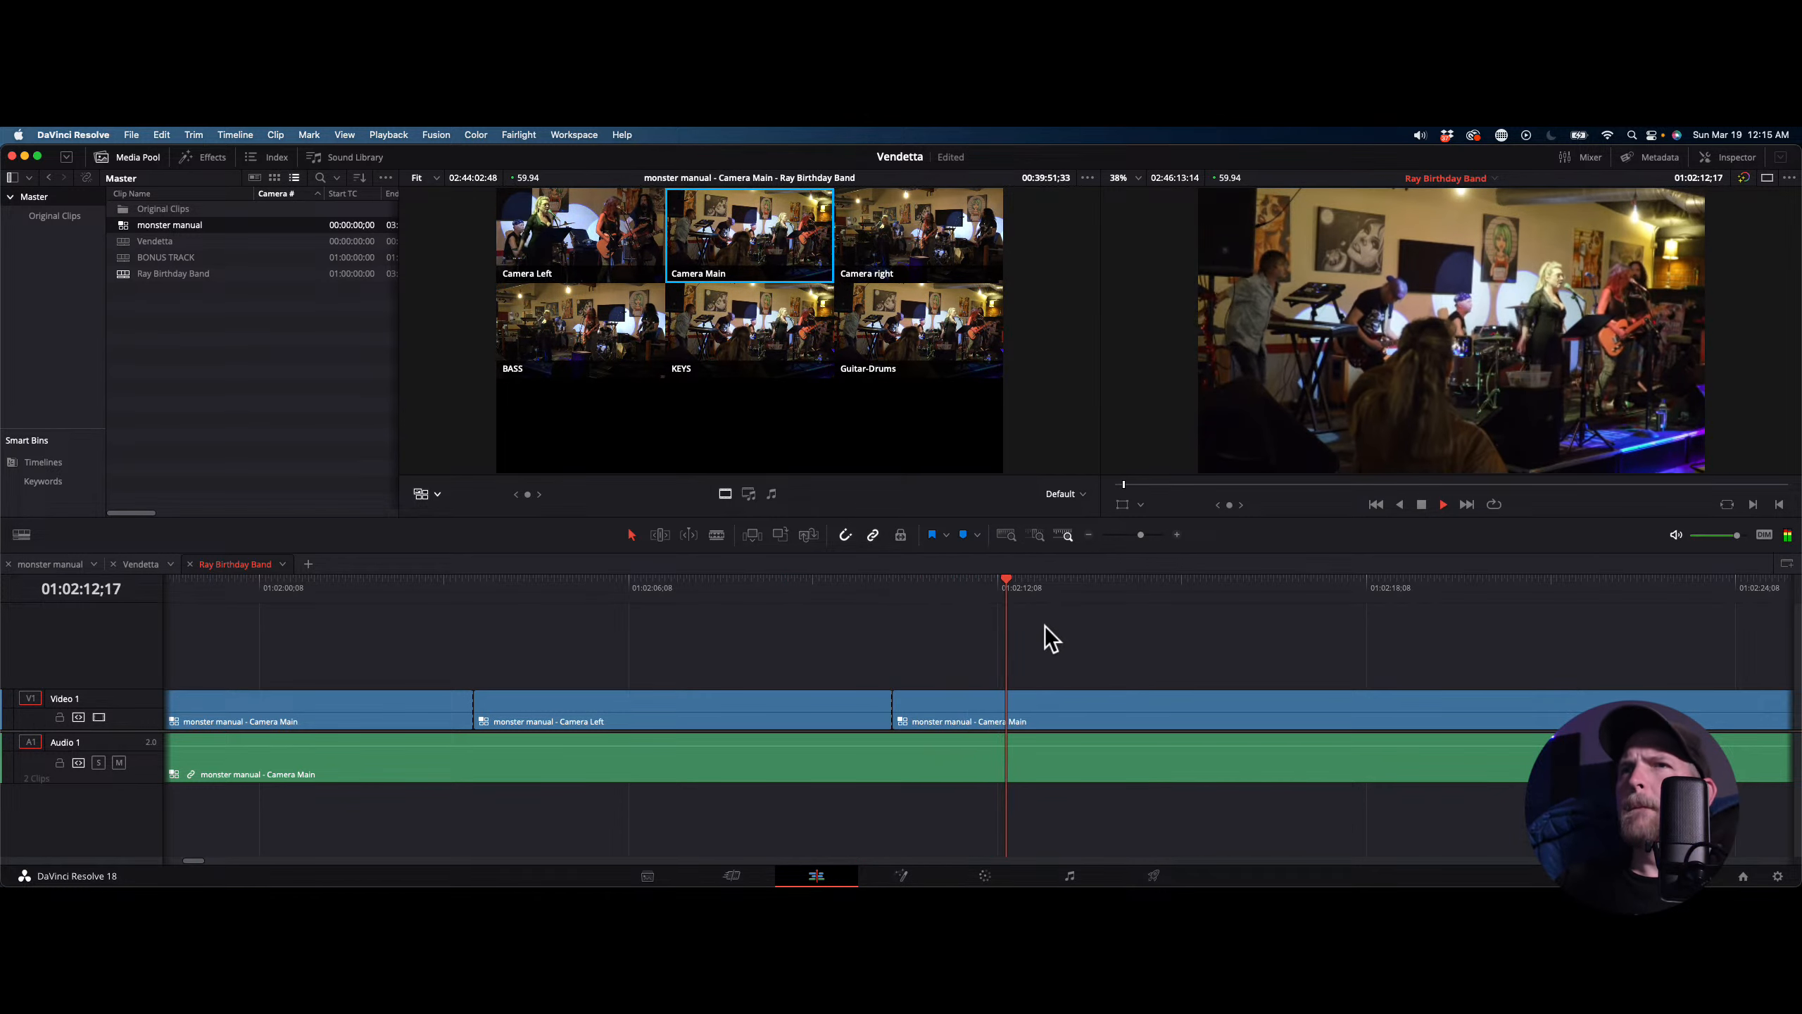
key("4")
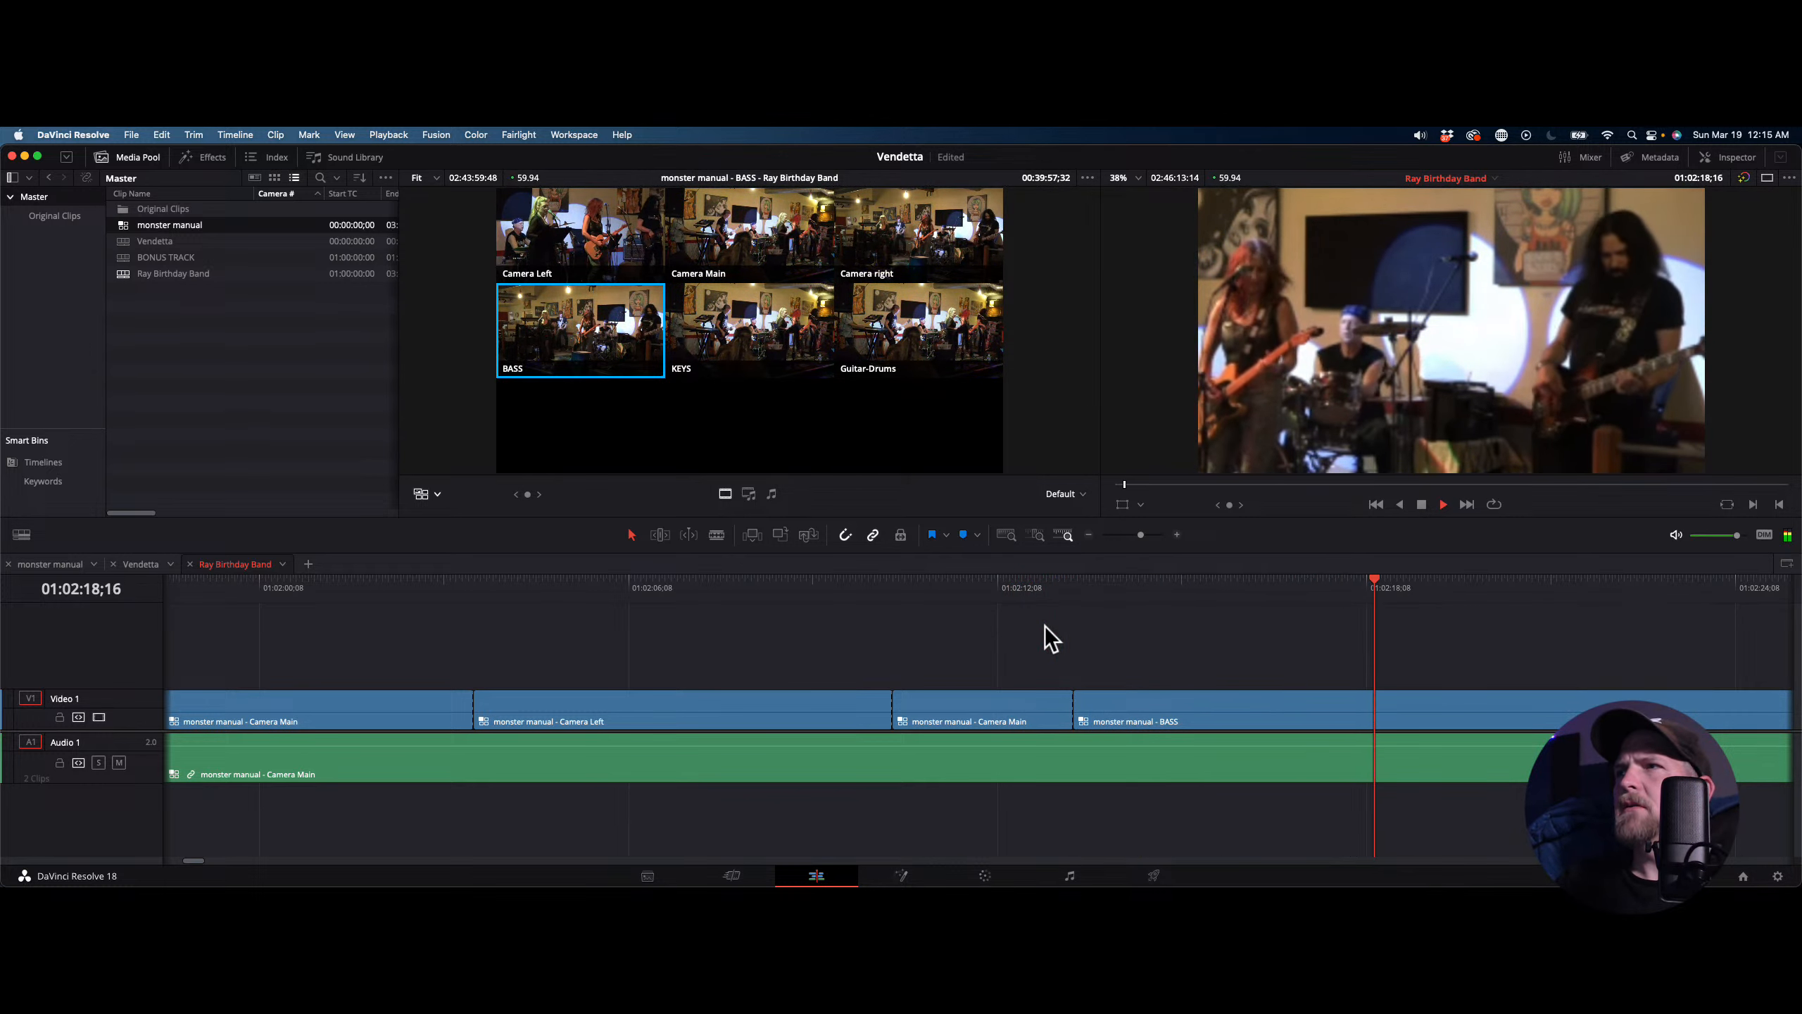
Cut live to Camera Main at about 01:02:19 and KEYS at about 01:02:24, and change the KEYS section's angle to Camera Left
key("2")
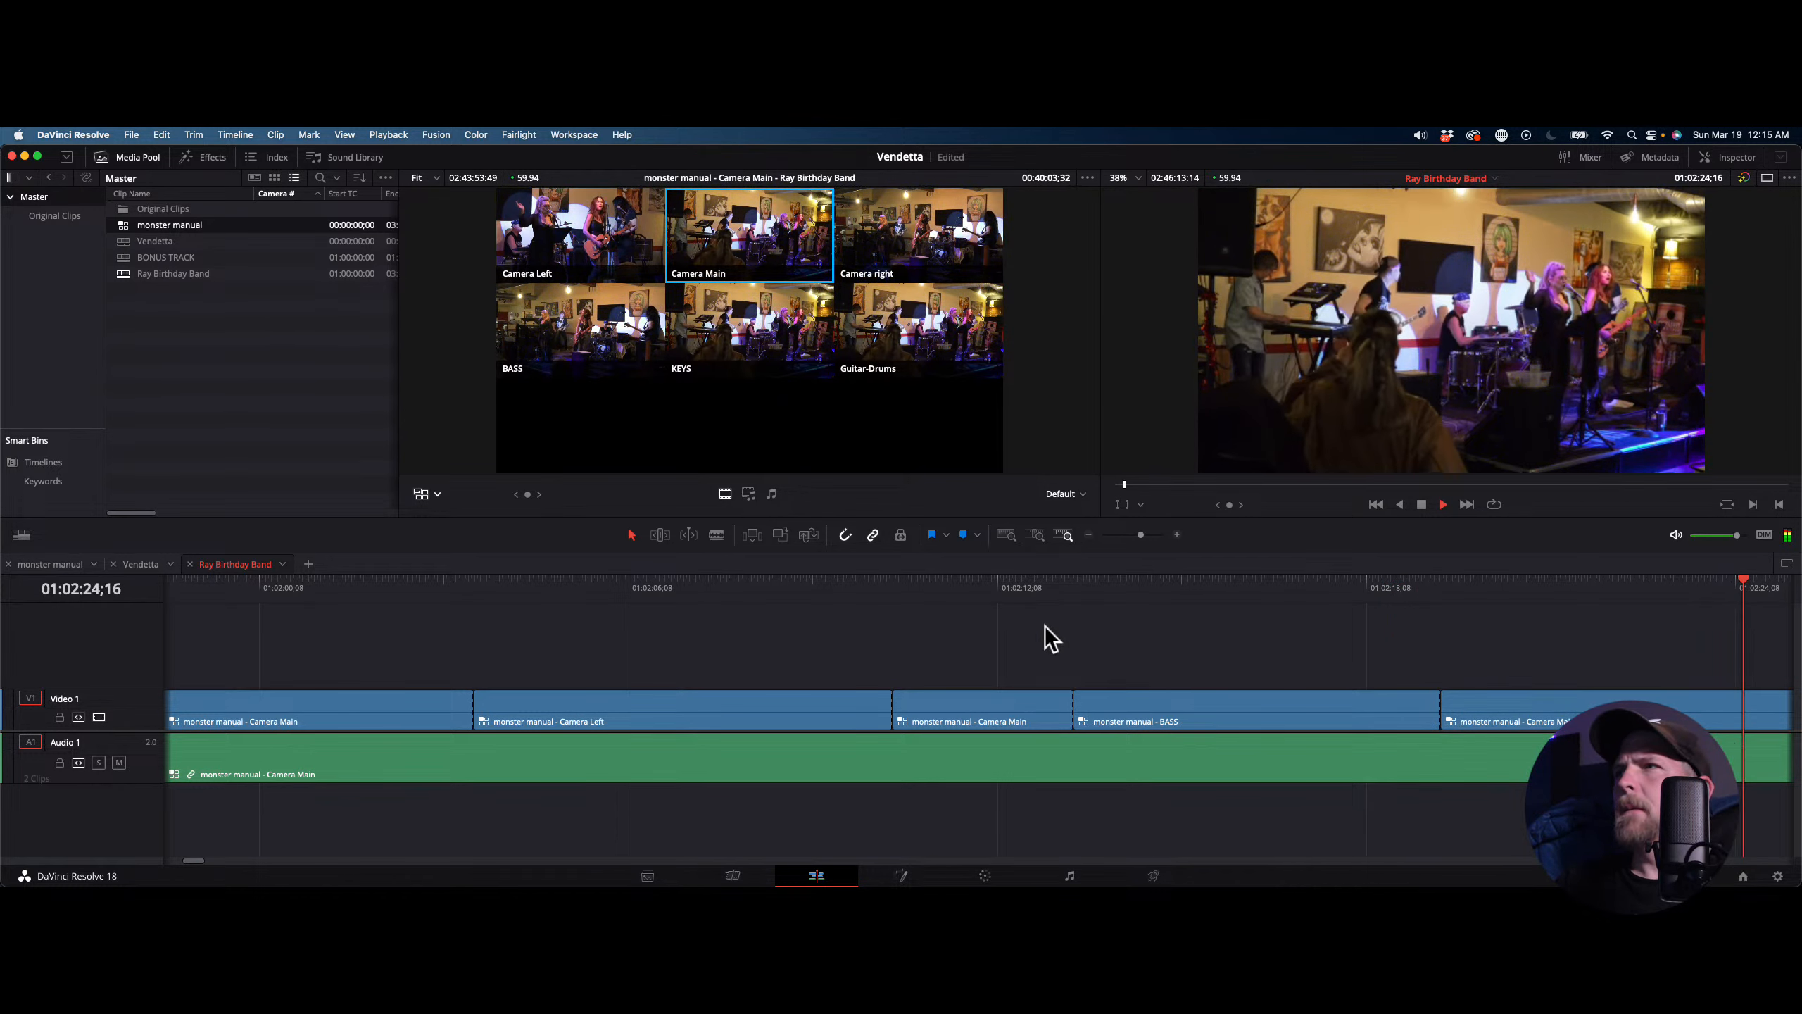
key("5")
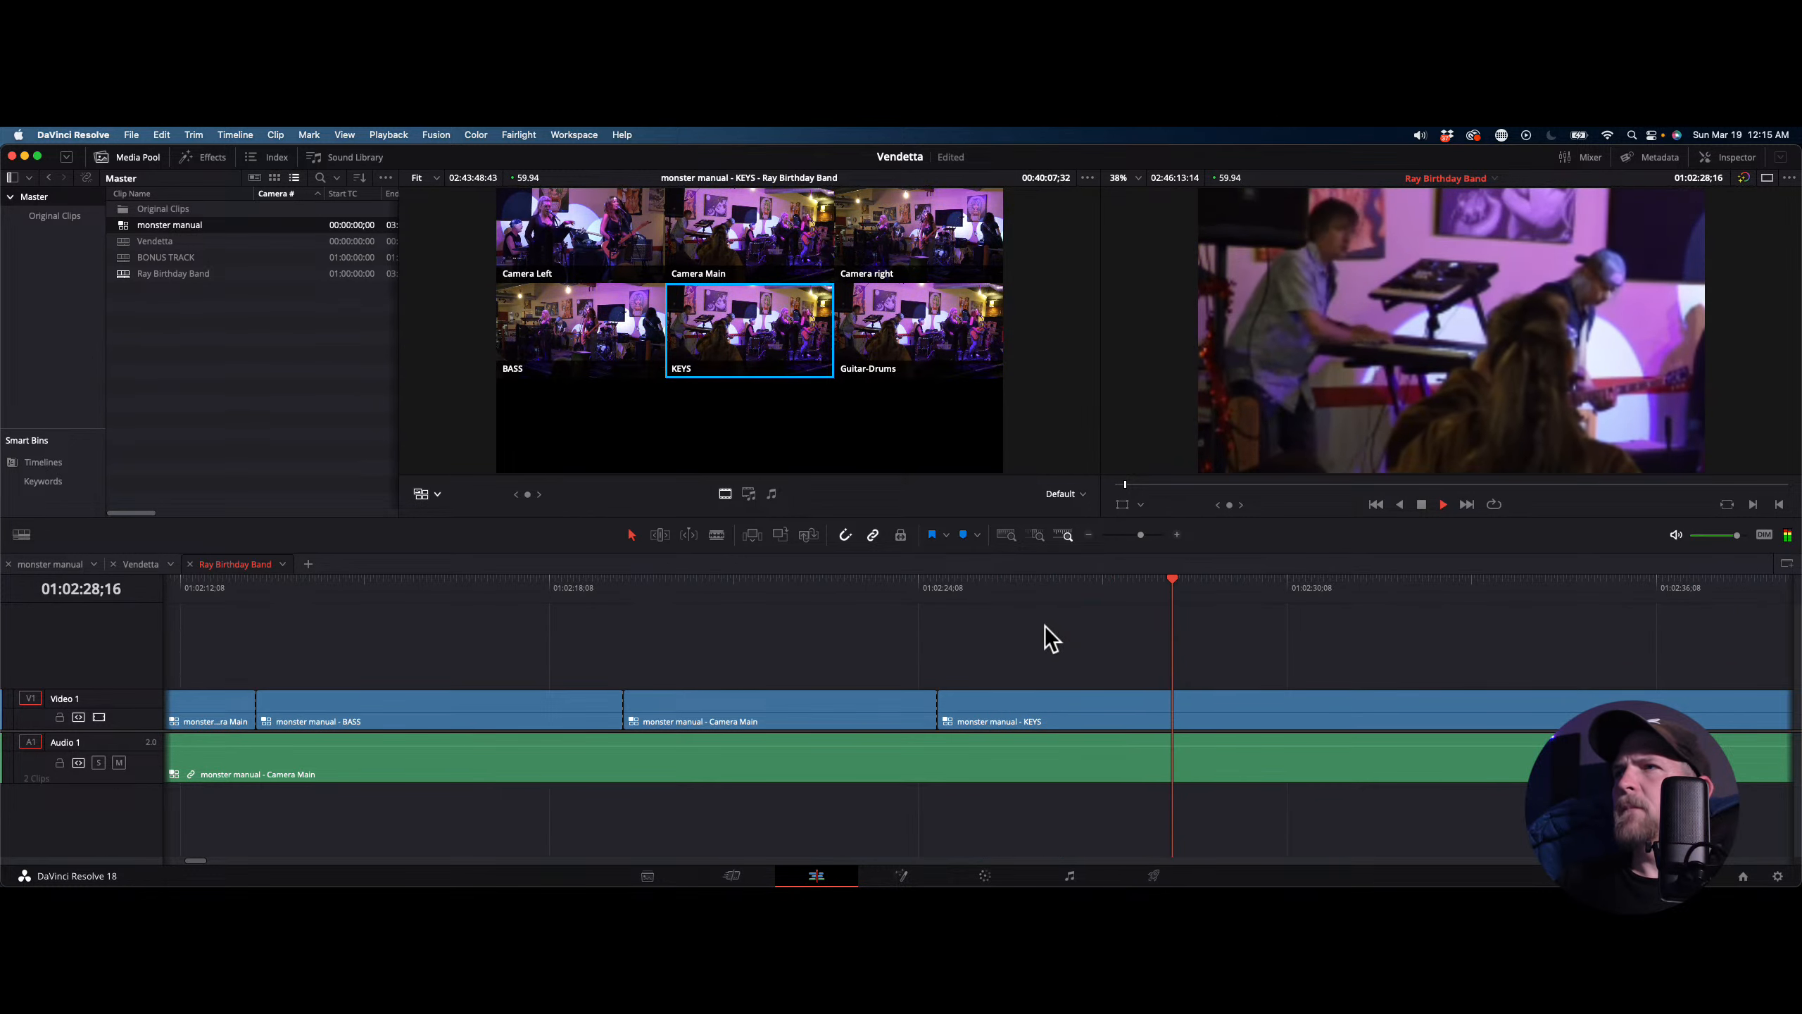
key("space")
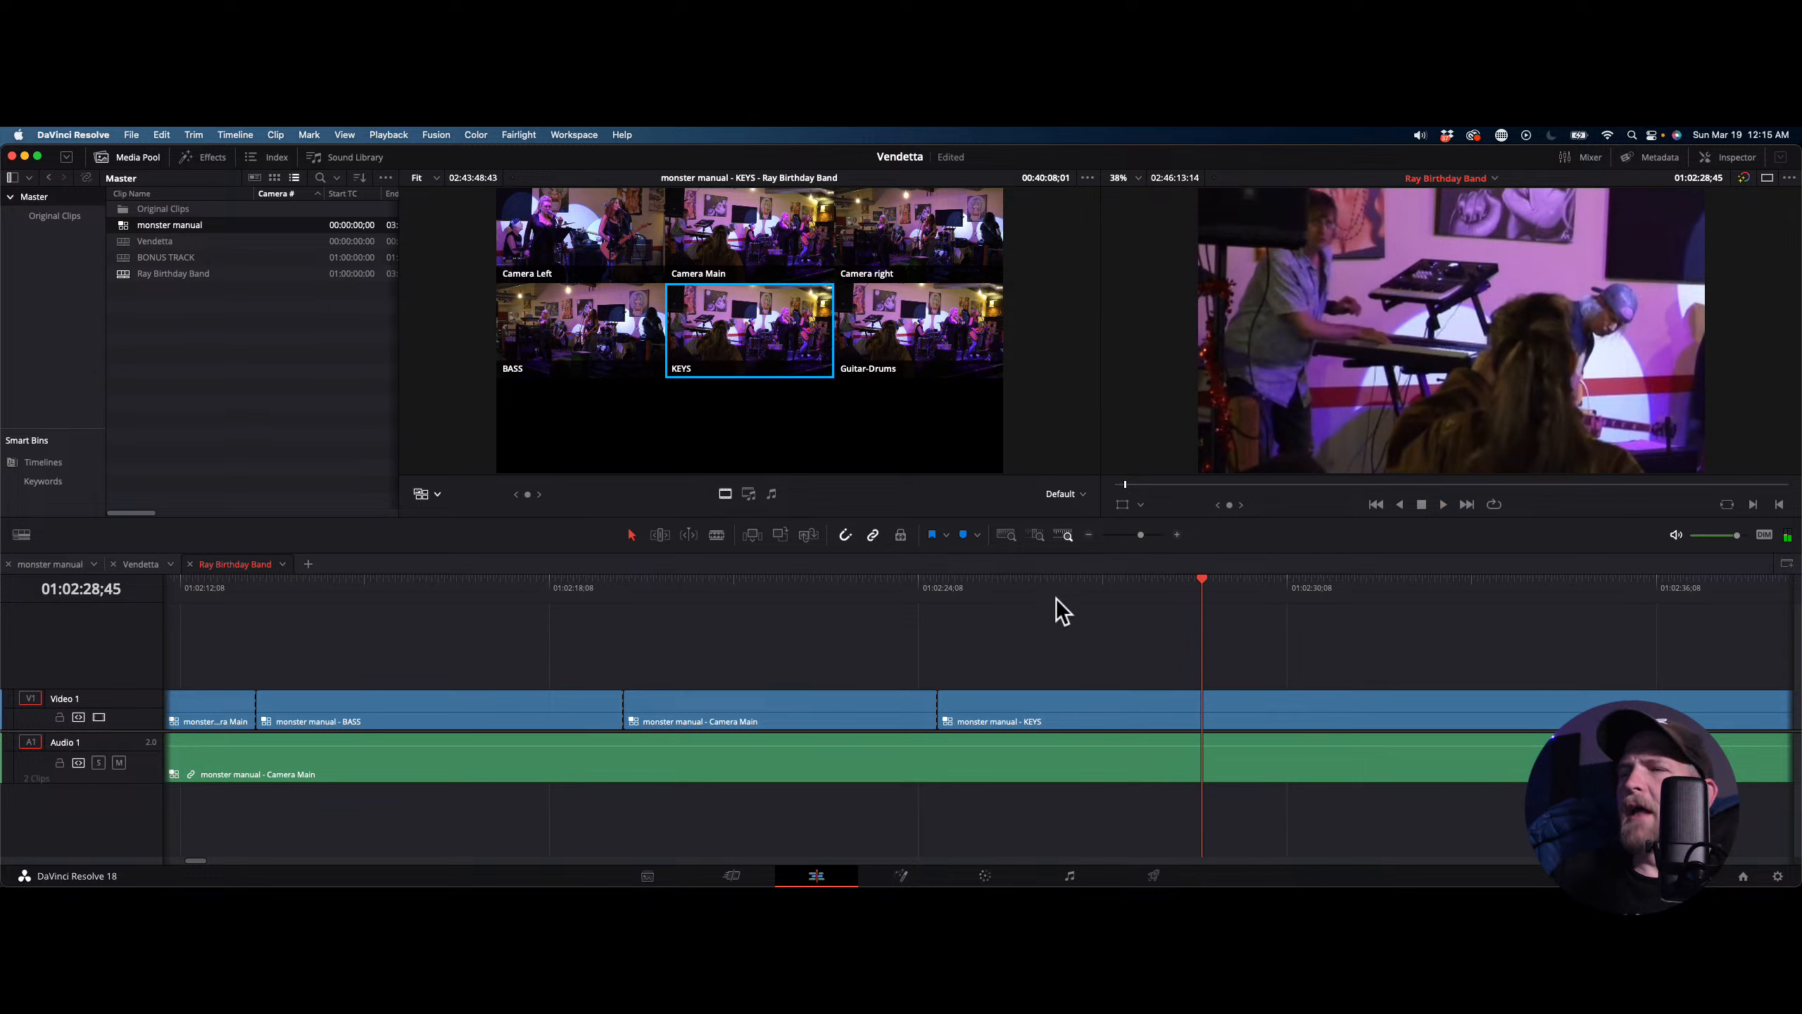
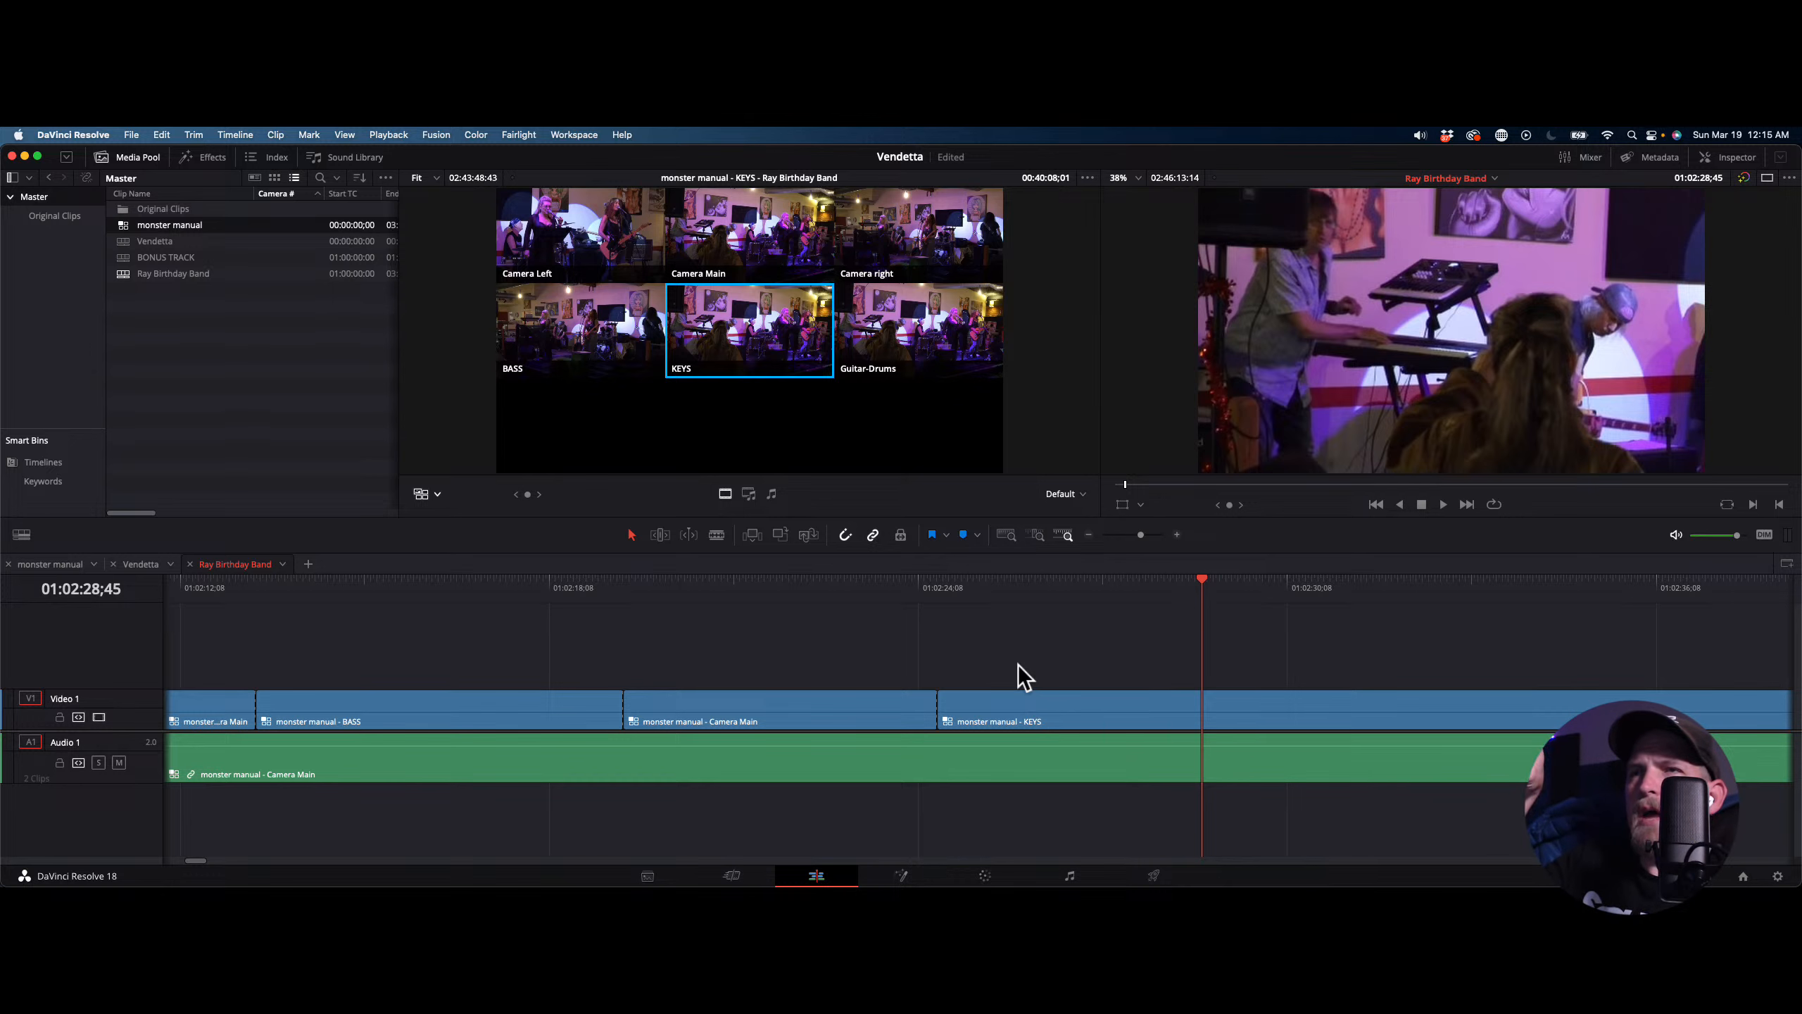
key("1")
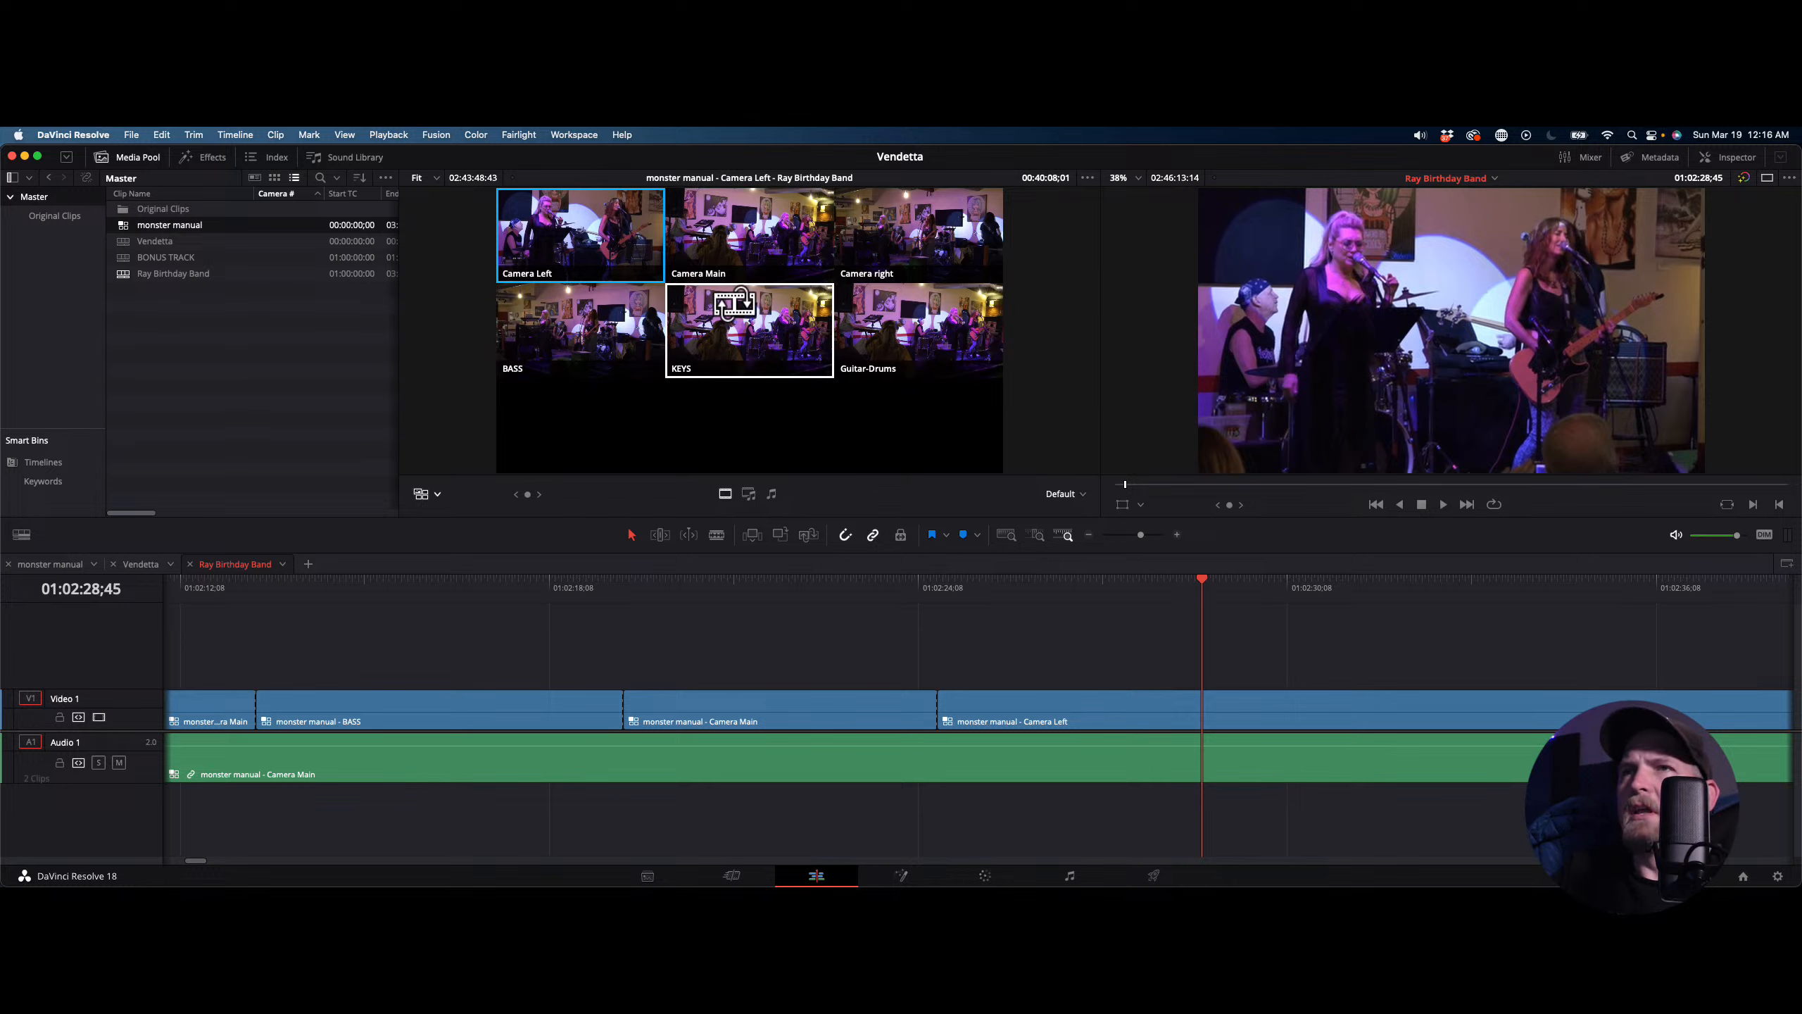
Replay from about 01:02:28 within the Camera Left section and cut the video live to Camera Main at about 01:02:34
left_click_drag(1197, 585, 1157, 589)
key("space")
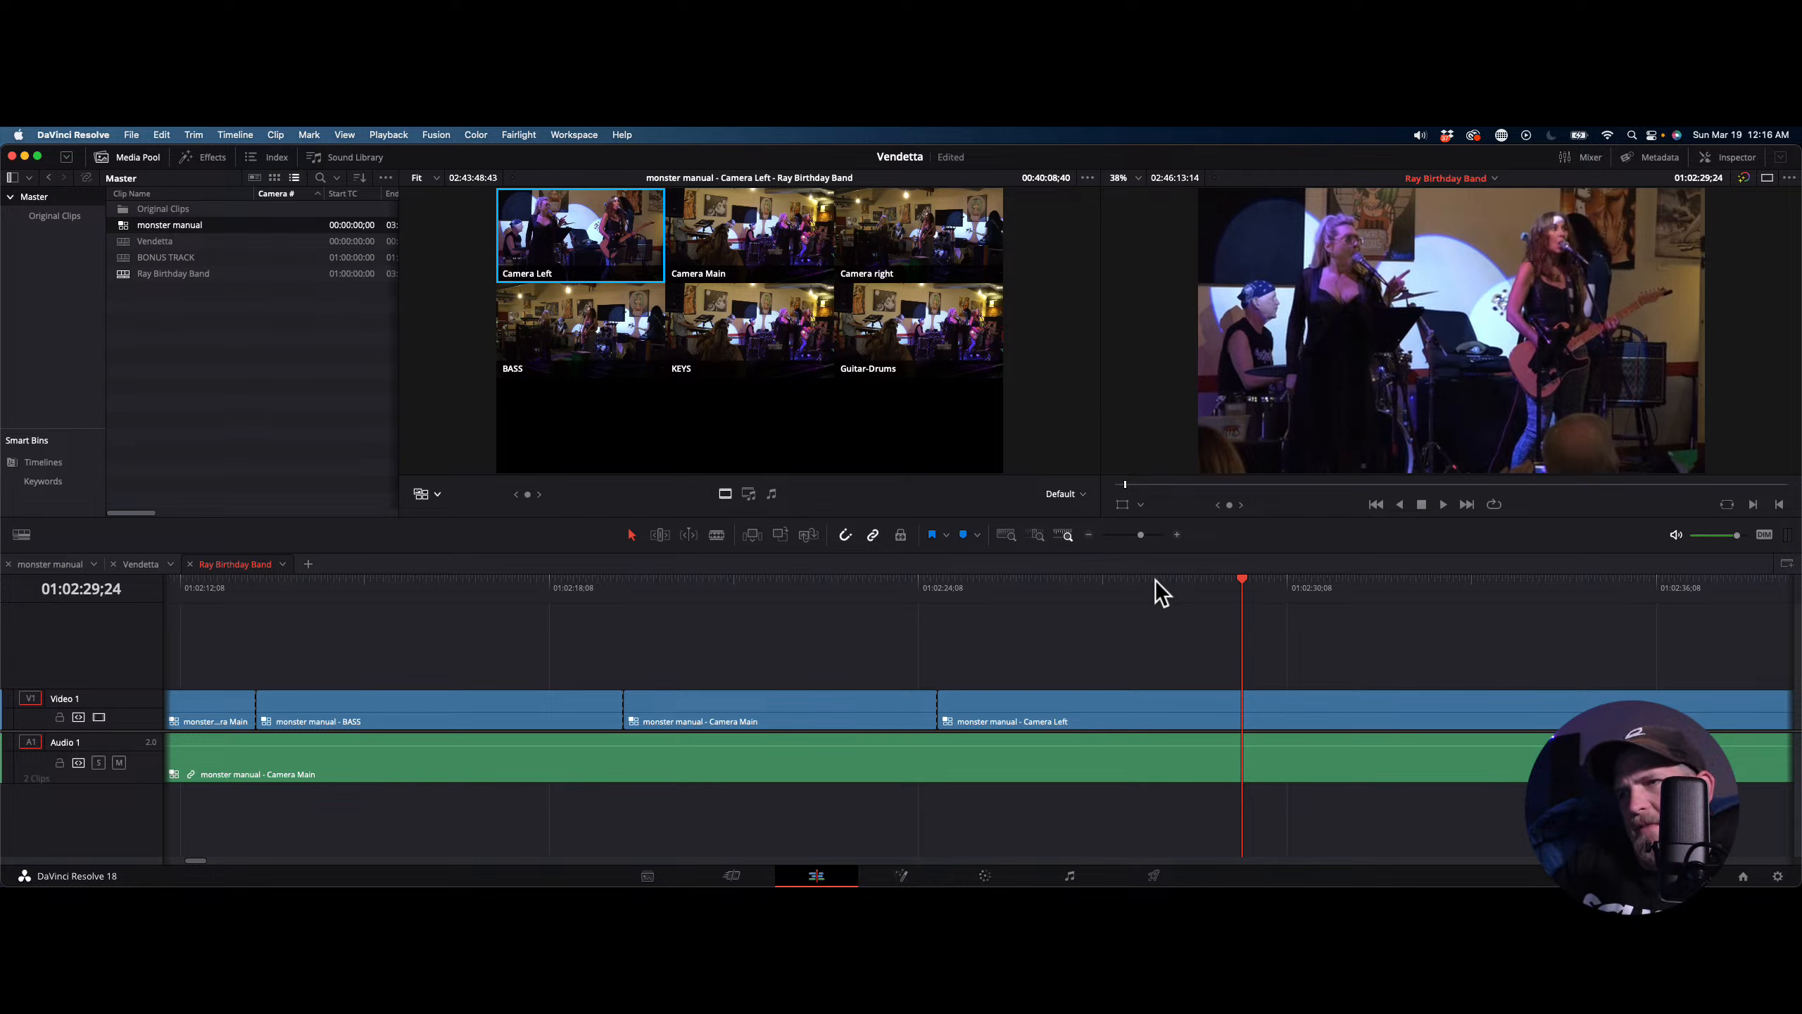
key("space")
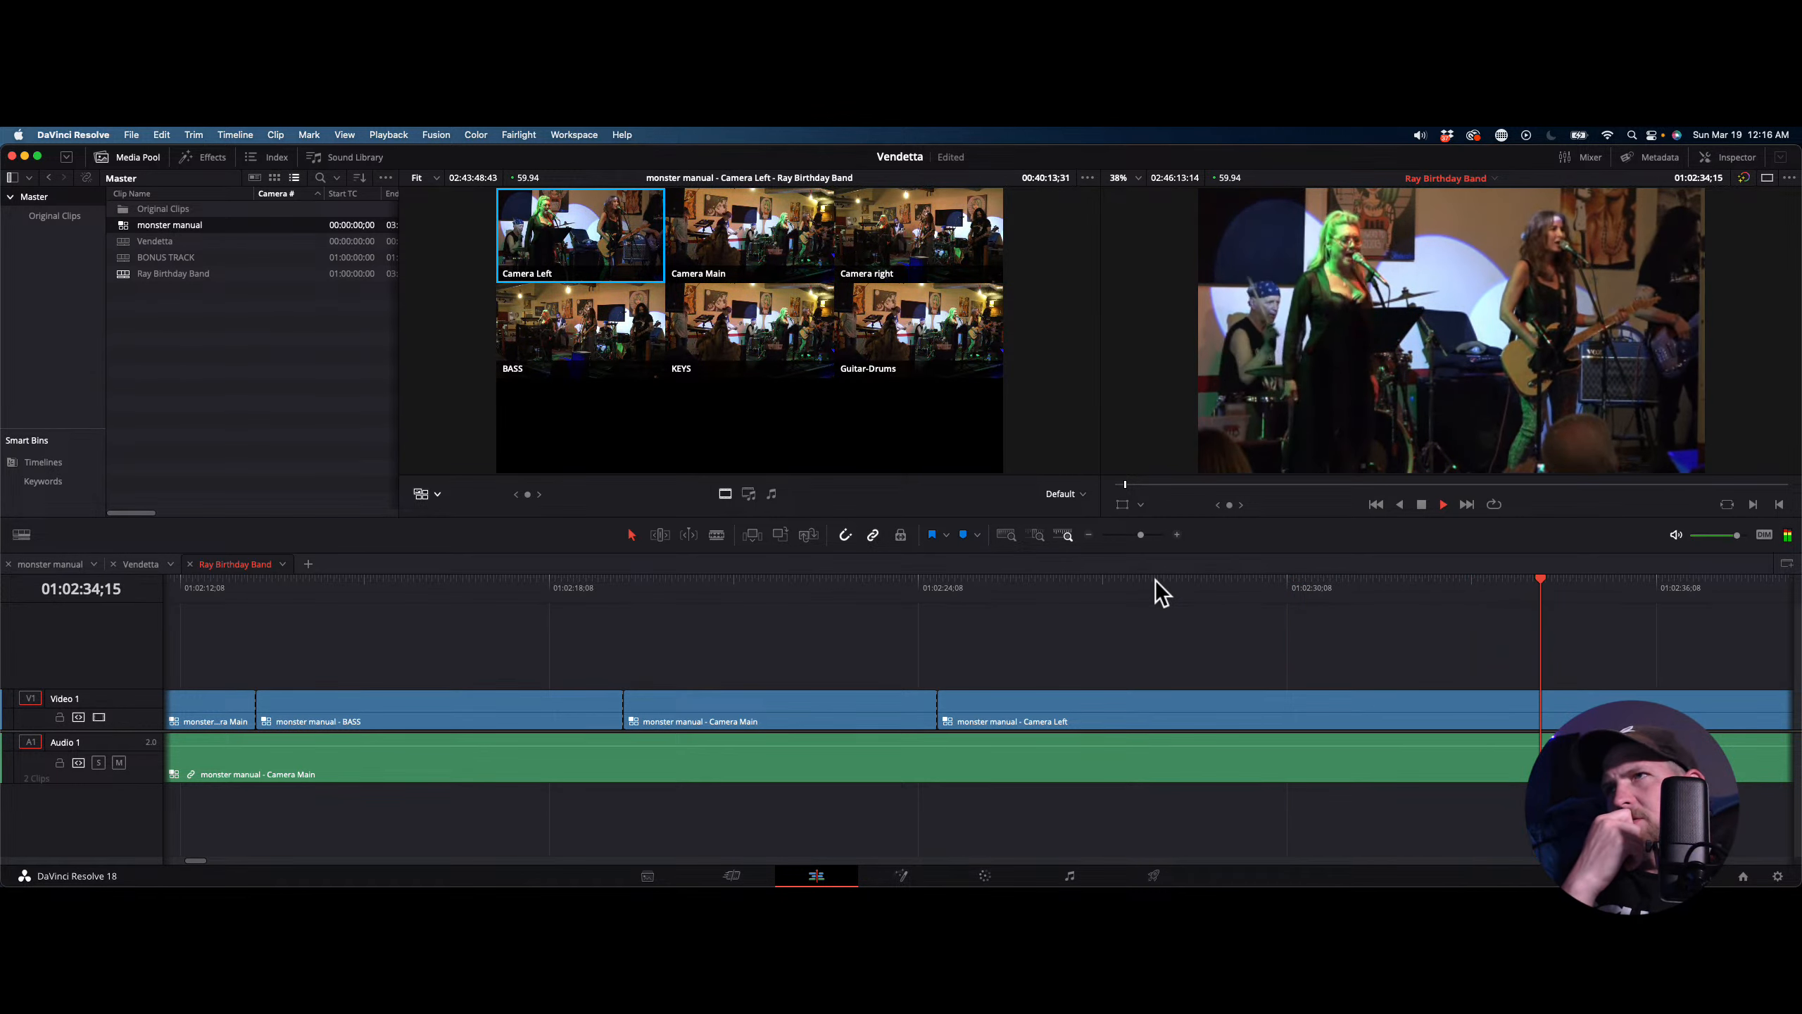
key("2")
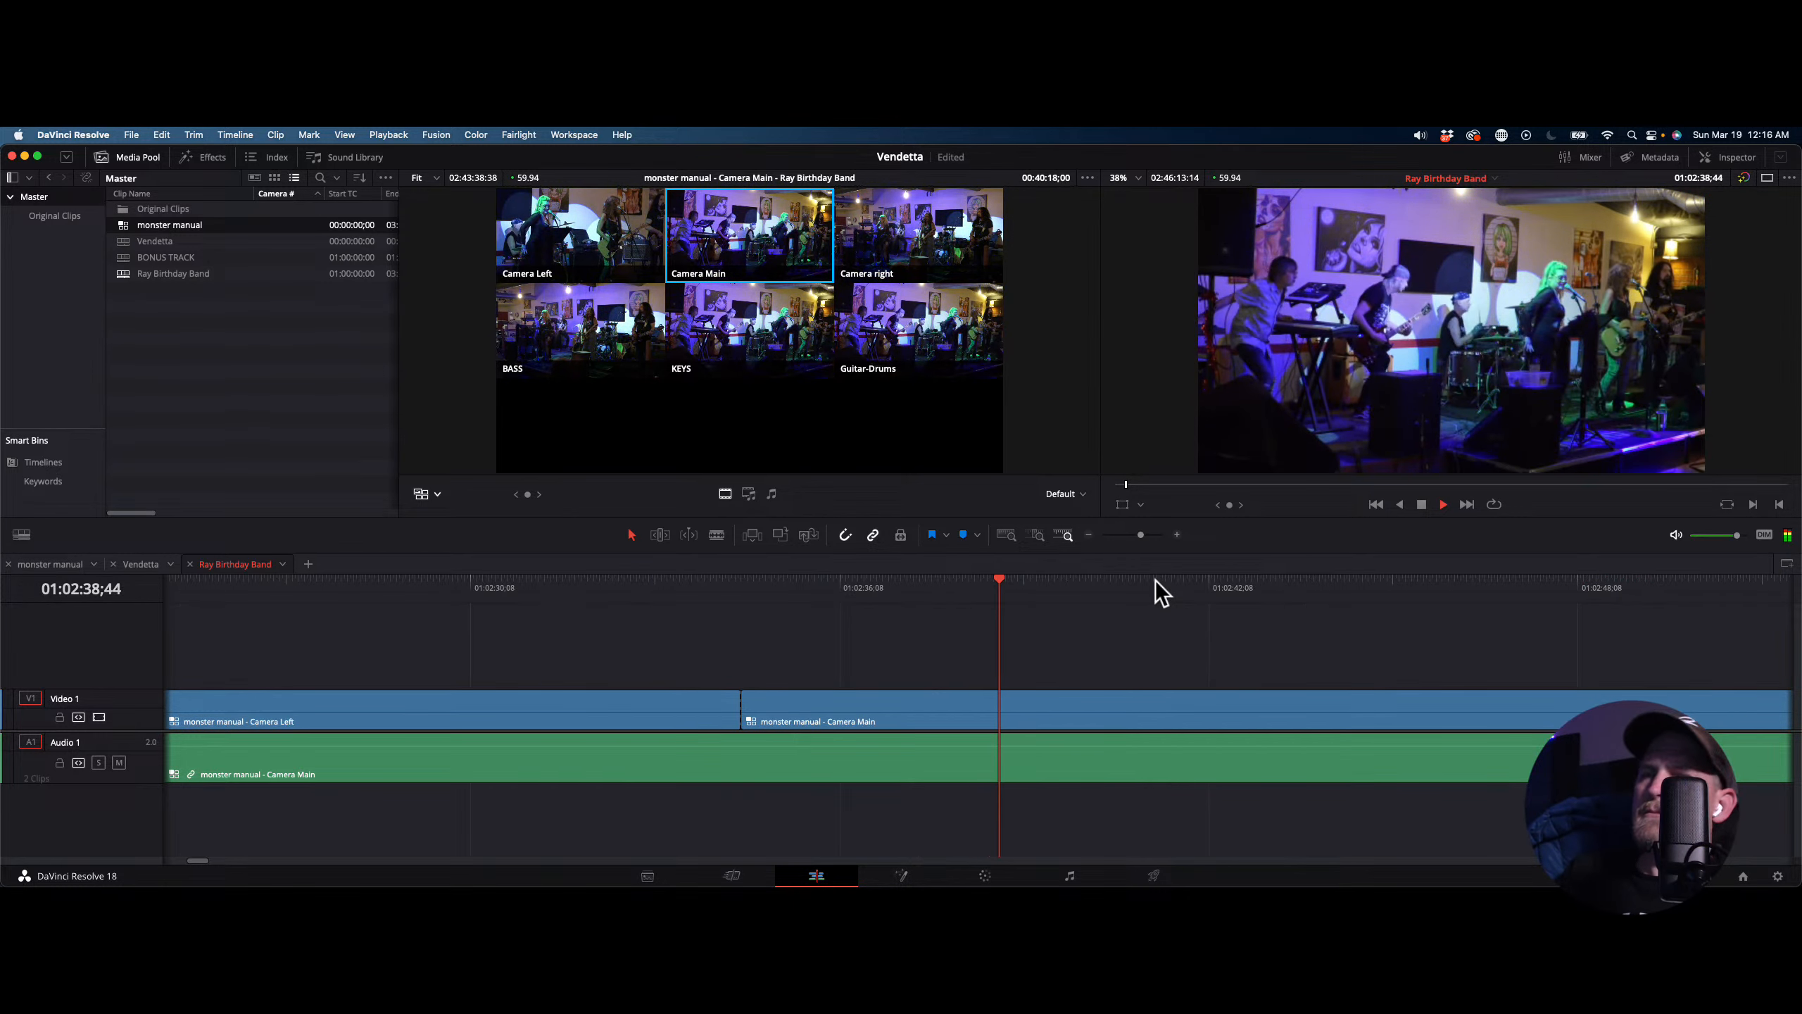
key("4")
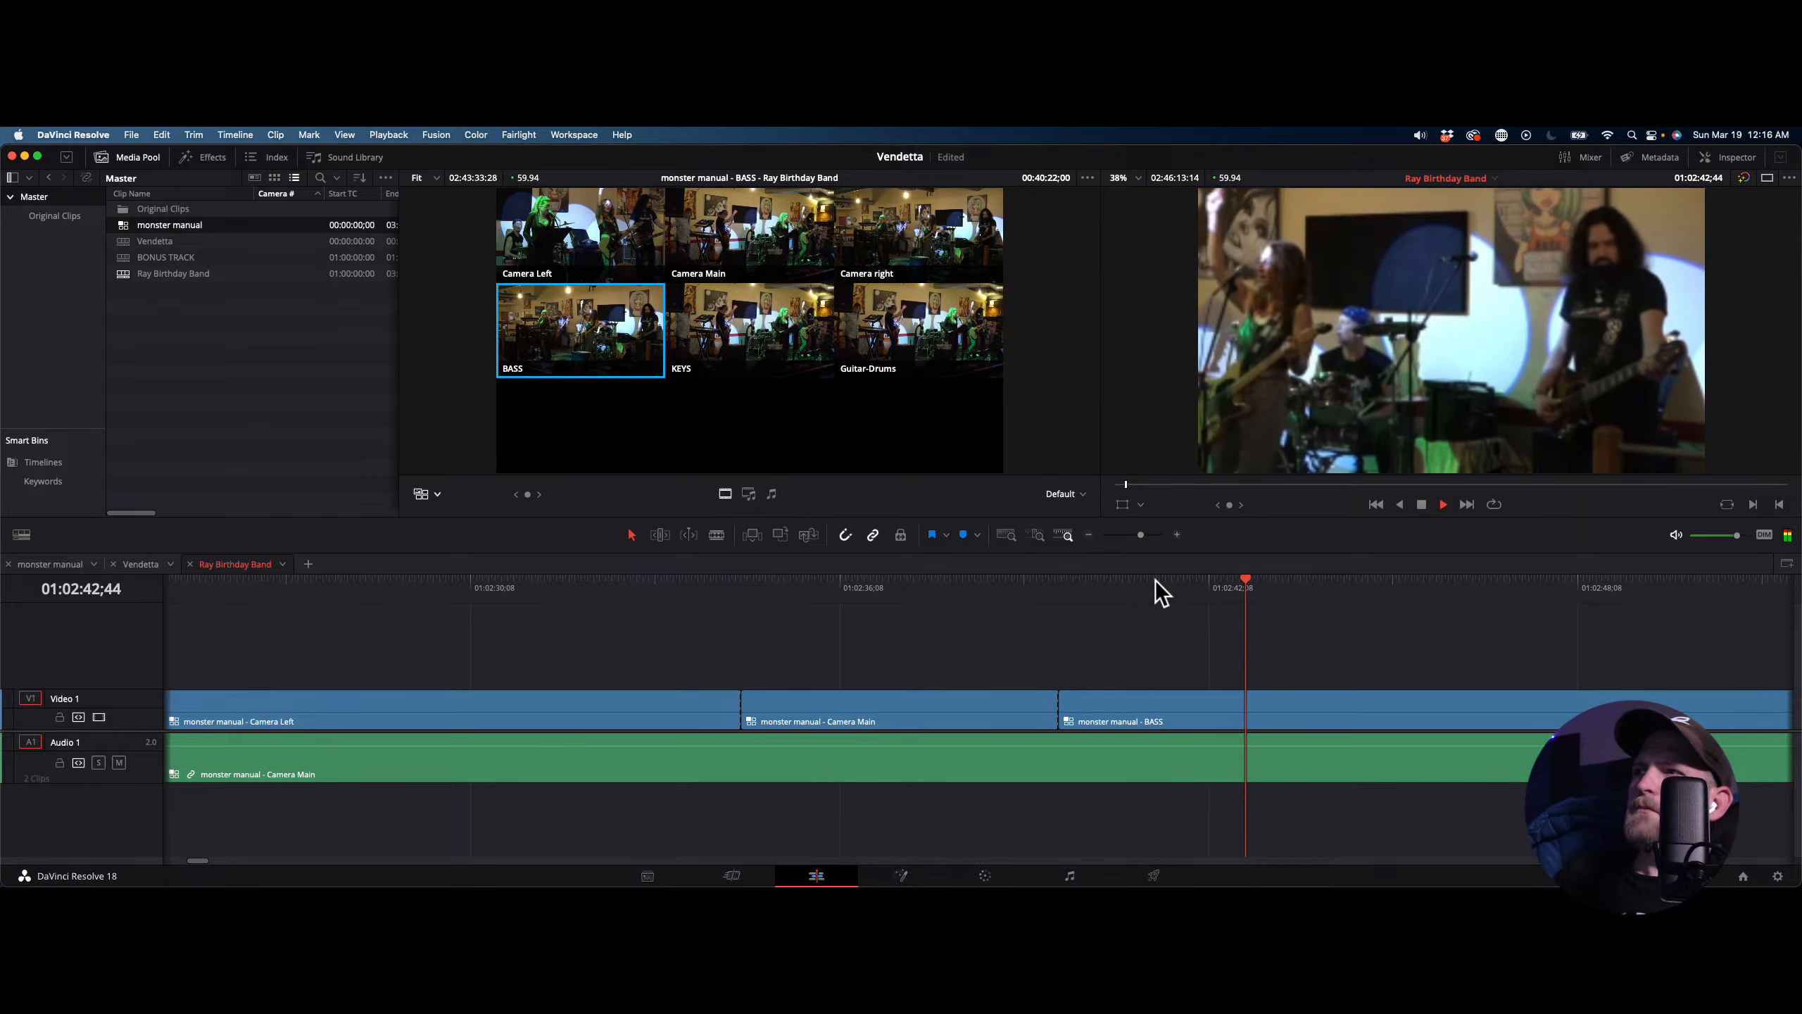
key("2")
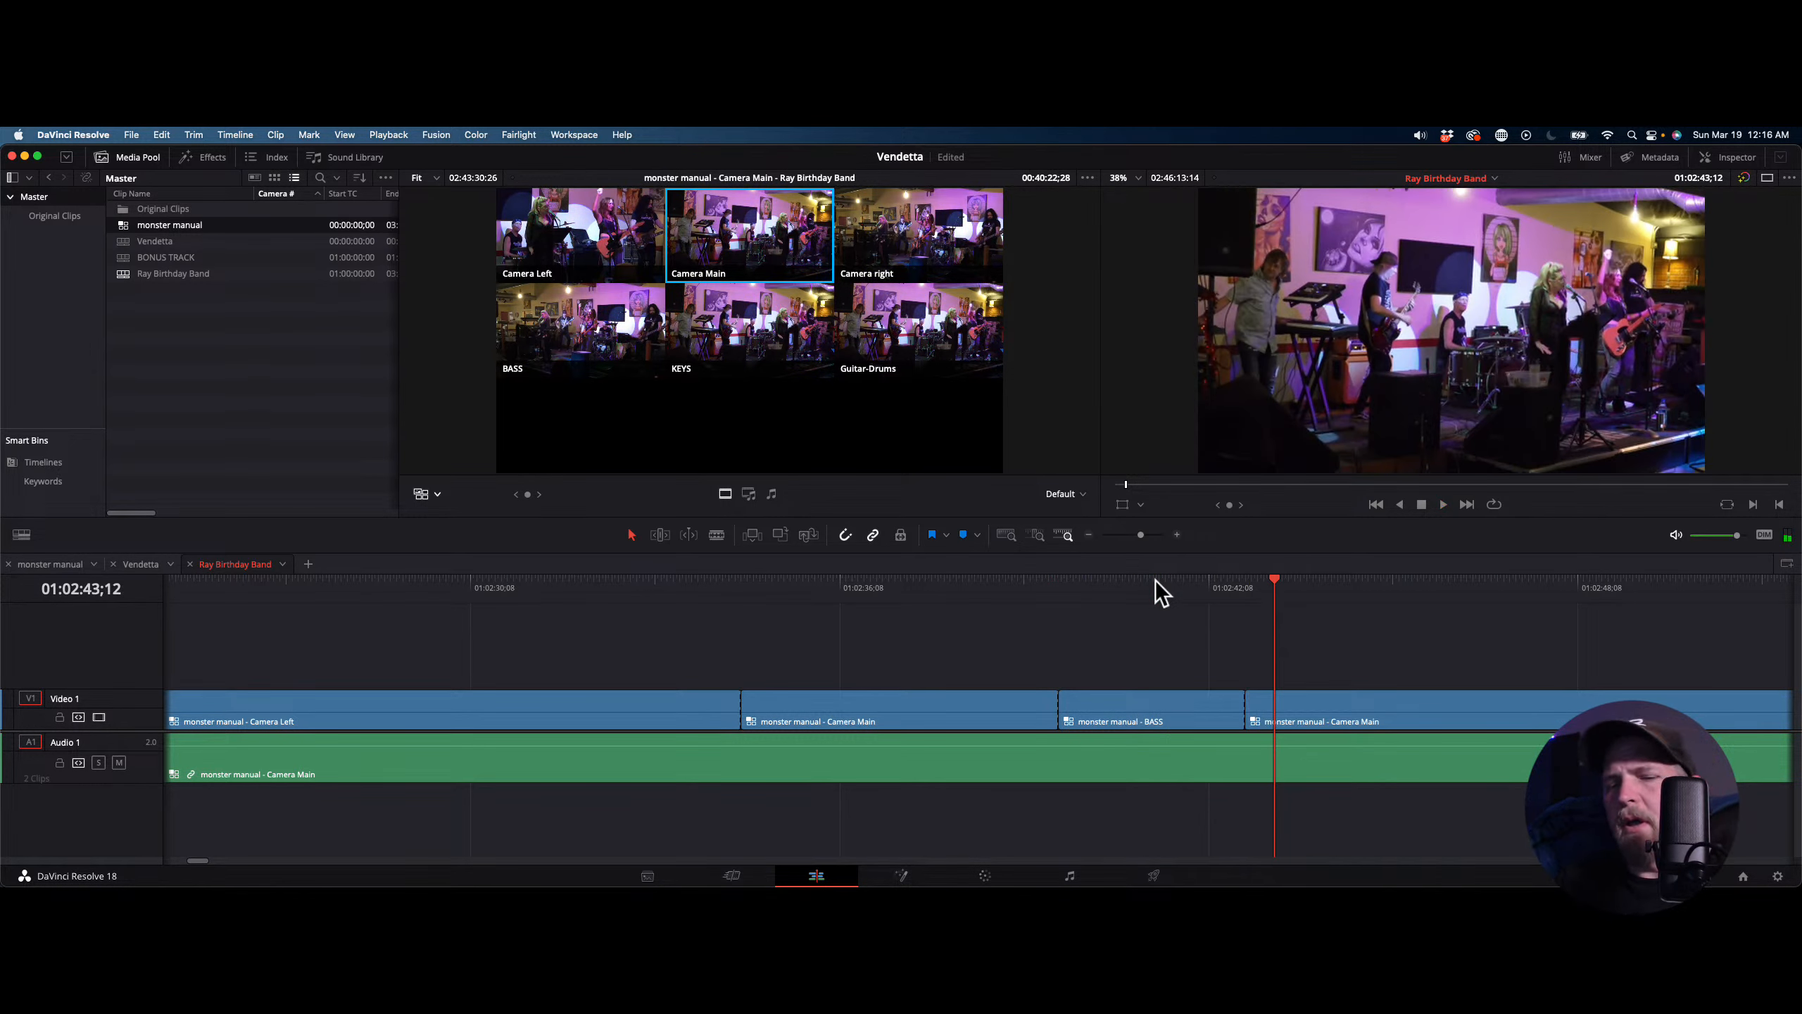
key("super+z")
left_click_drag(1124, 584, 1093, 583)
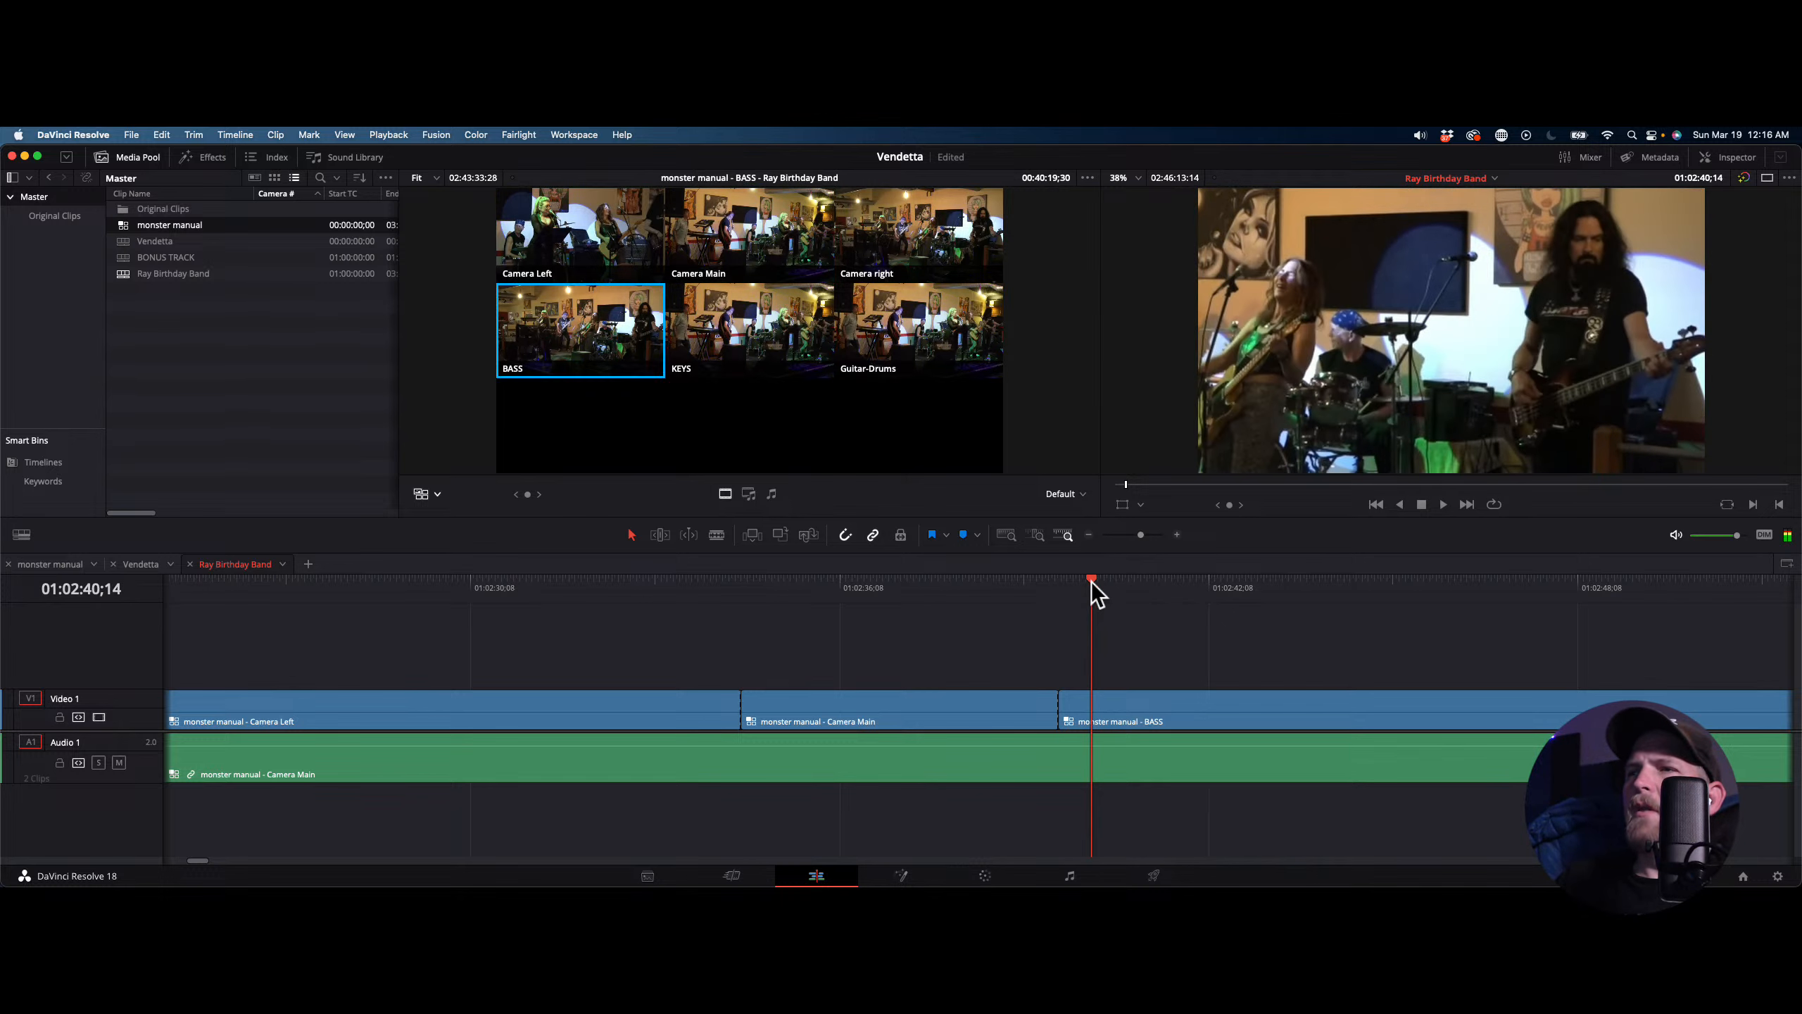
key("super+z")
Cut to Camera Left at 01:02:39;45 and live to Camera Main at about 01:02:44, KEYS at 01:02:50 and Camera Main at 01:02:56
left_click(1063, 582)
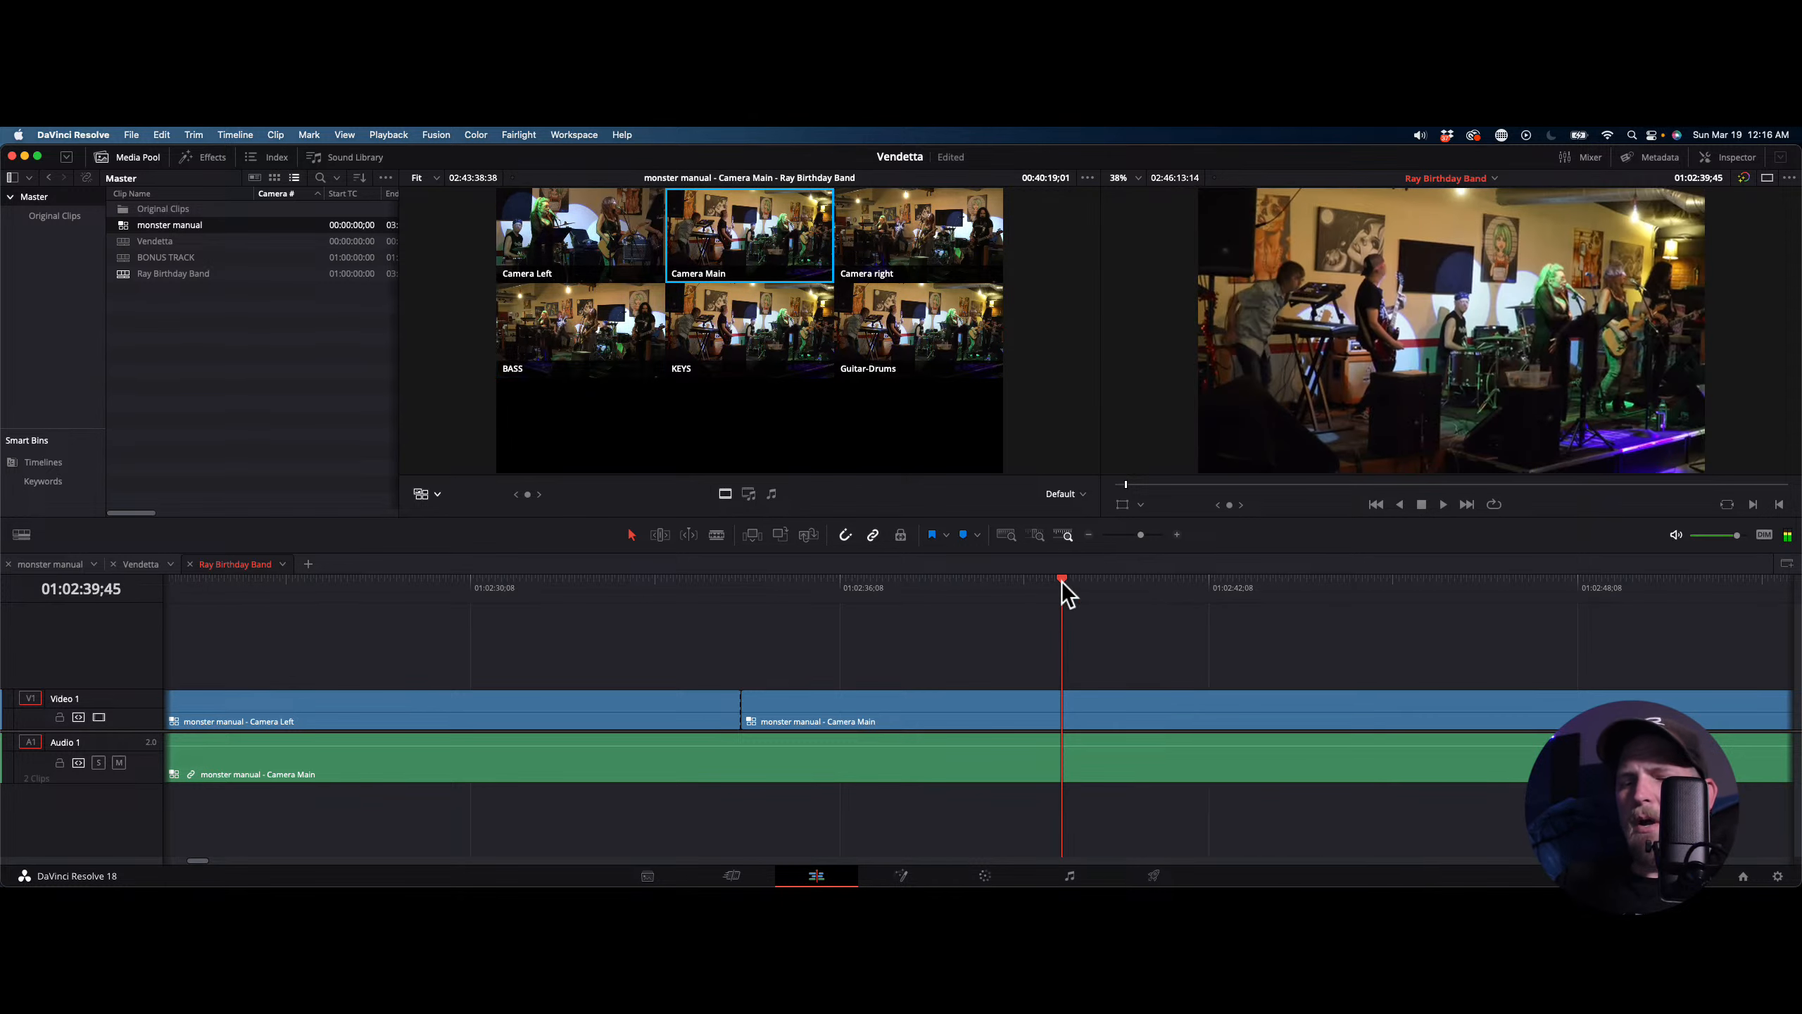
key("space")
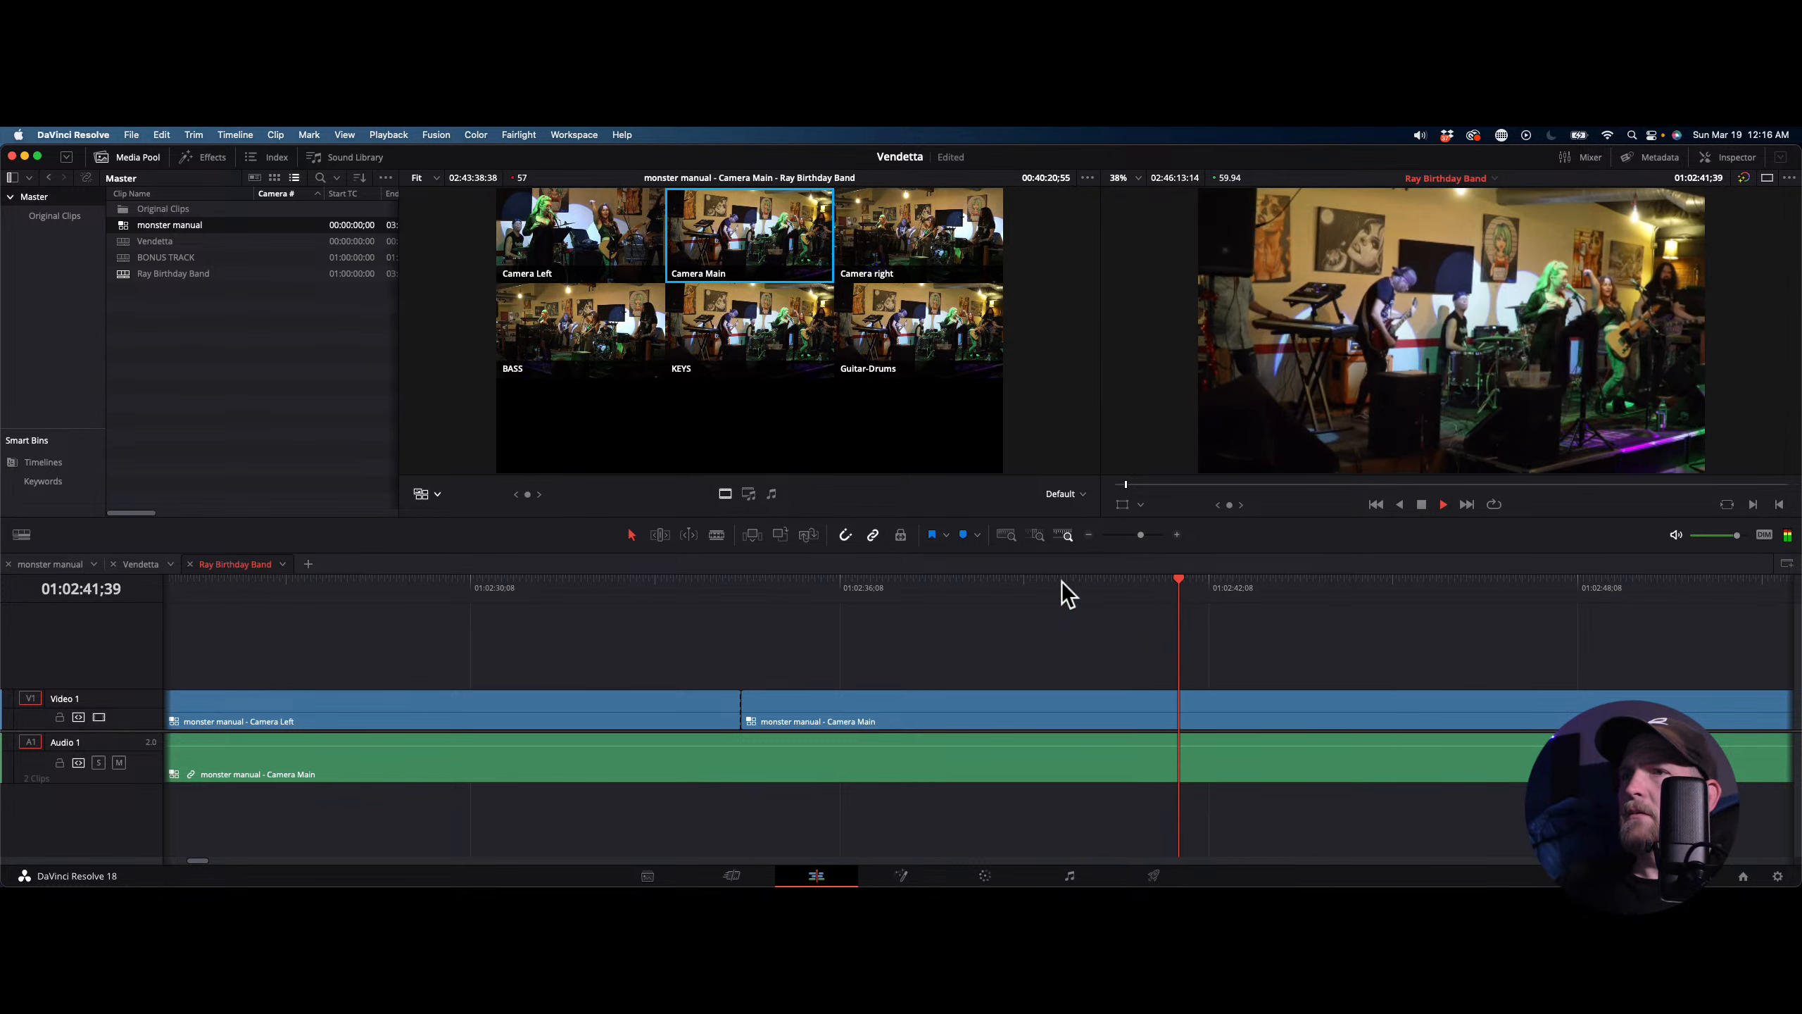
left_click_drag(1022, 584, 997, 587)
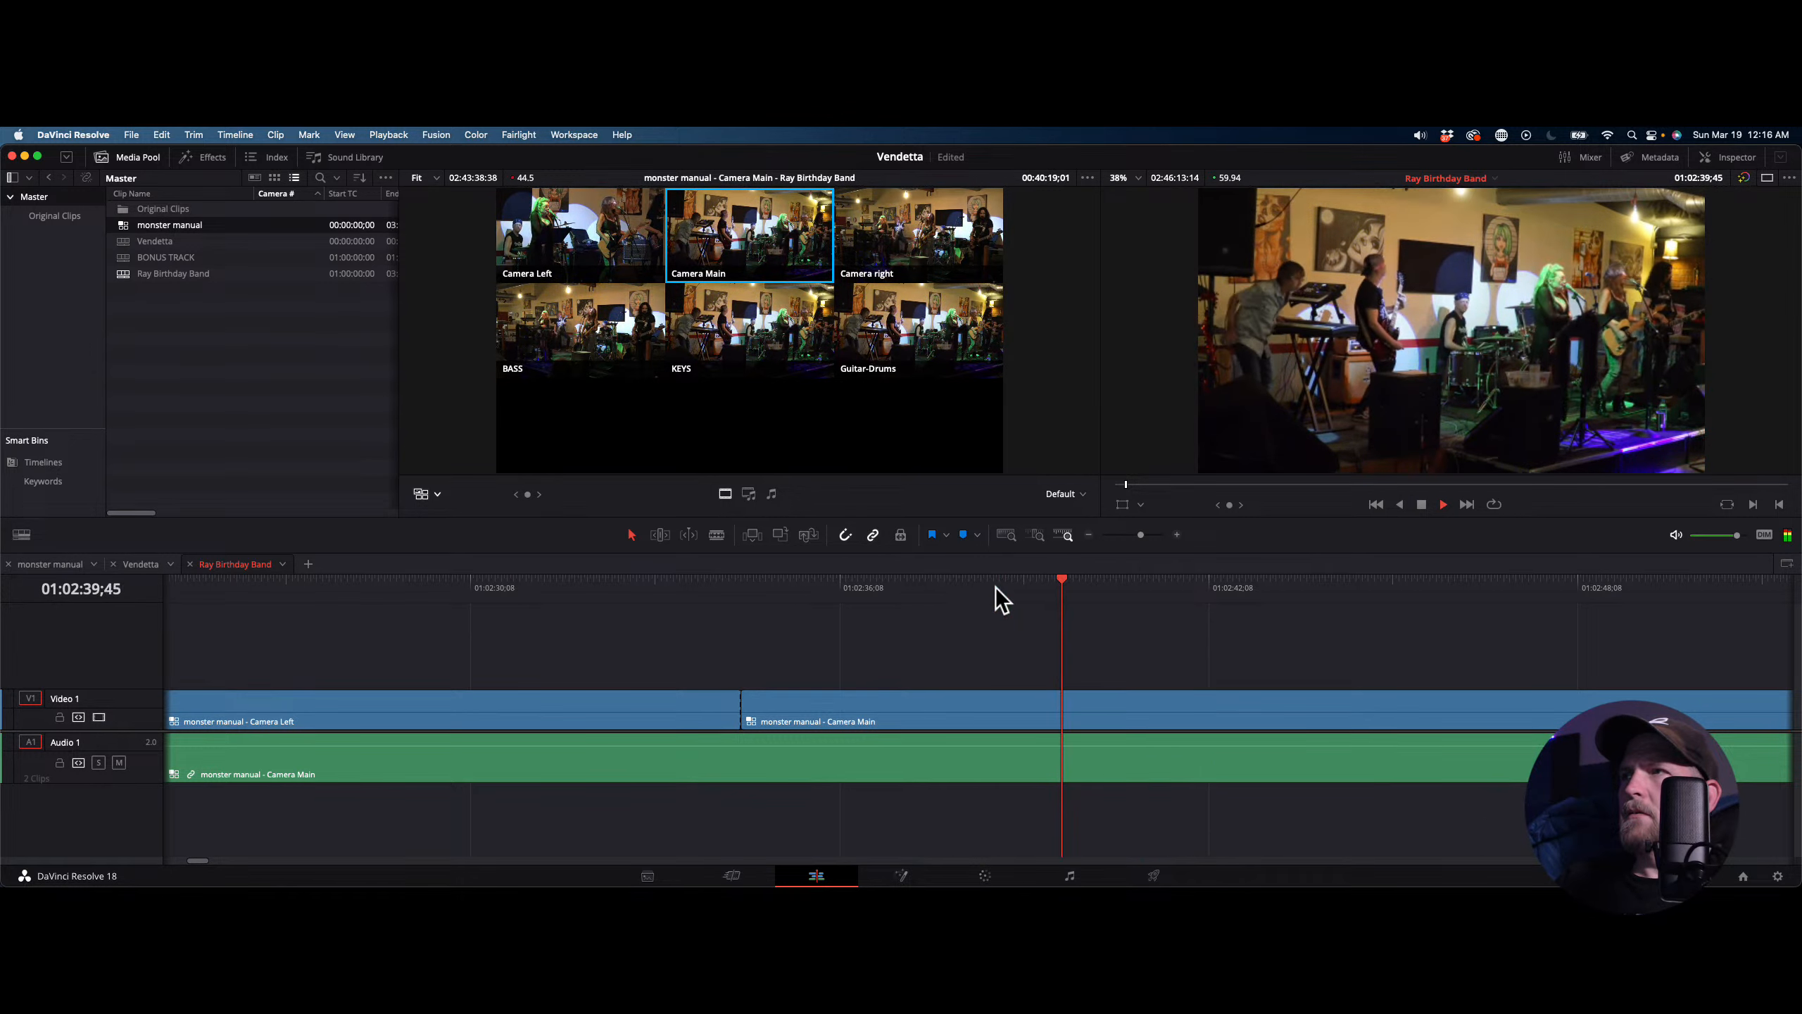
key("1")
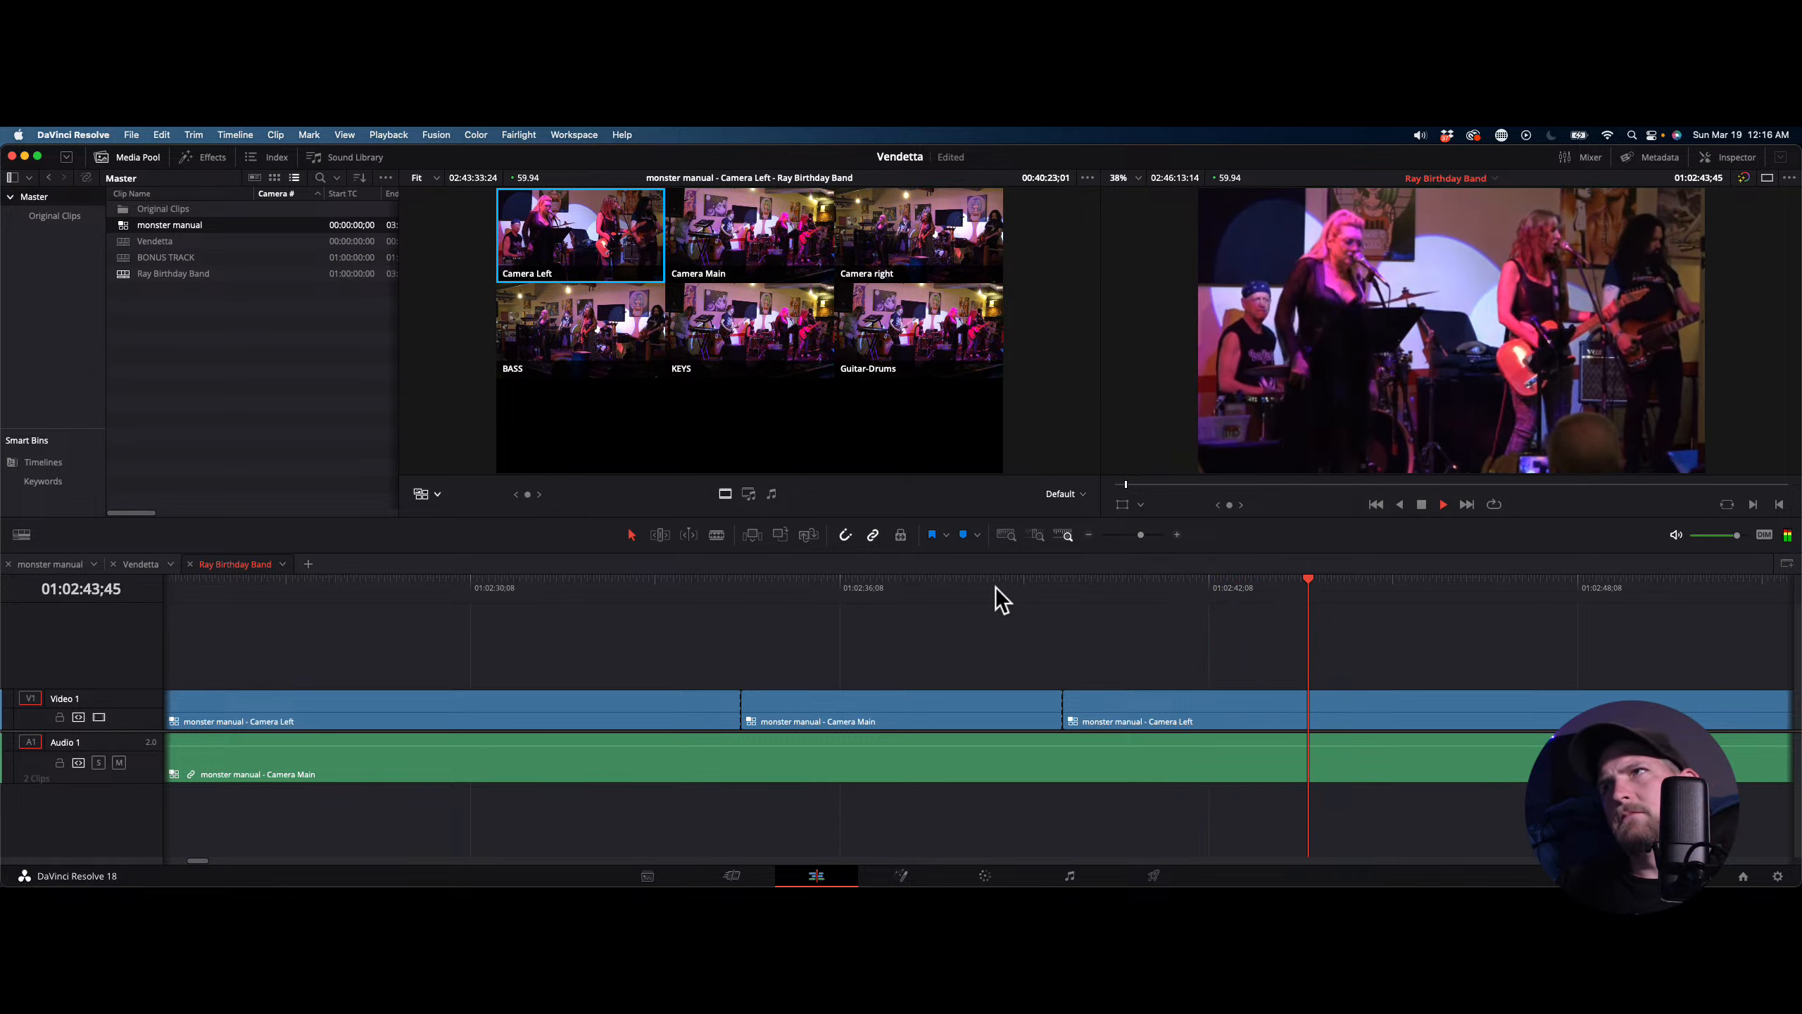
key("2")
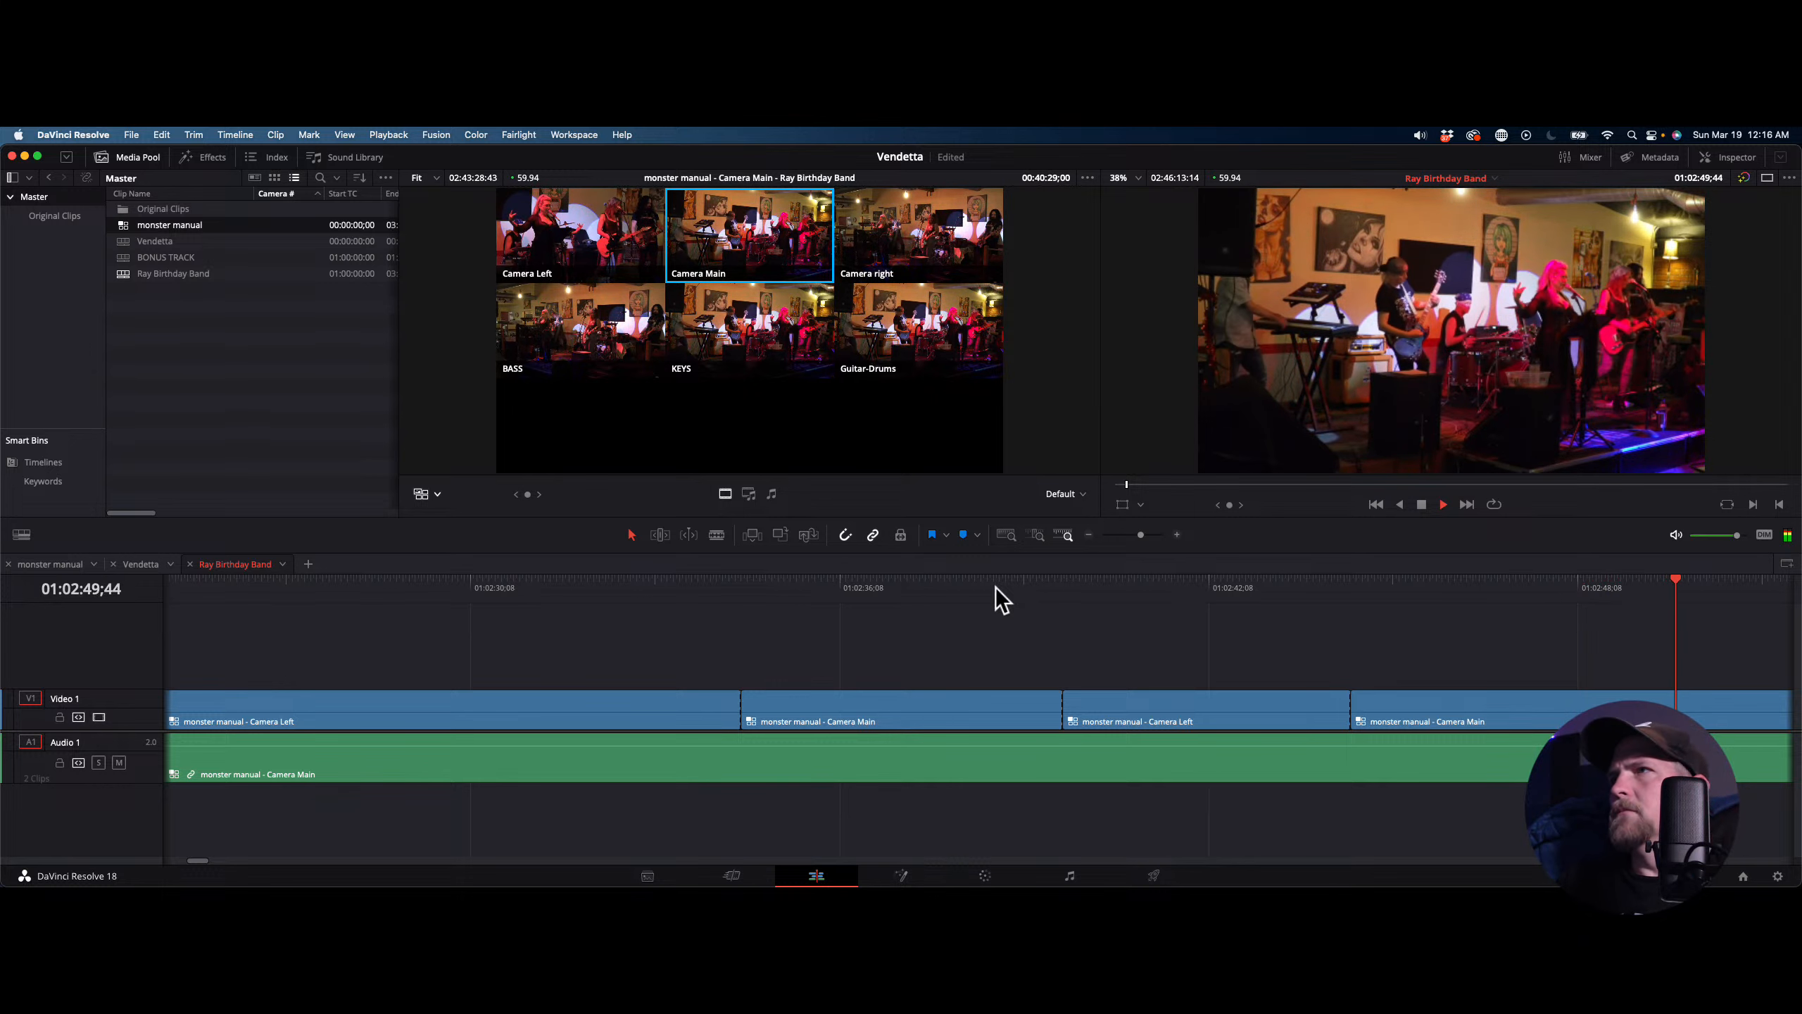
key("5")
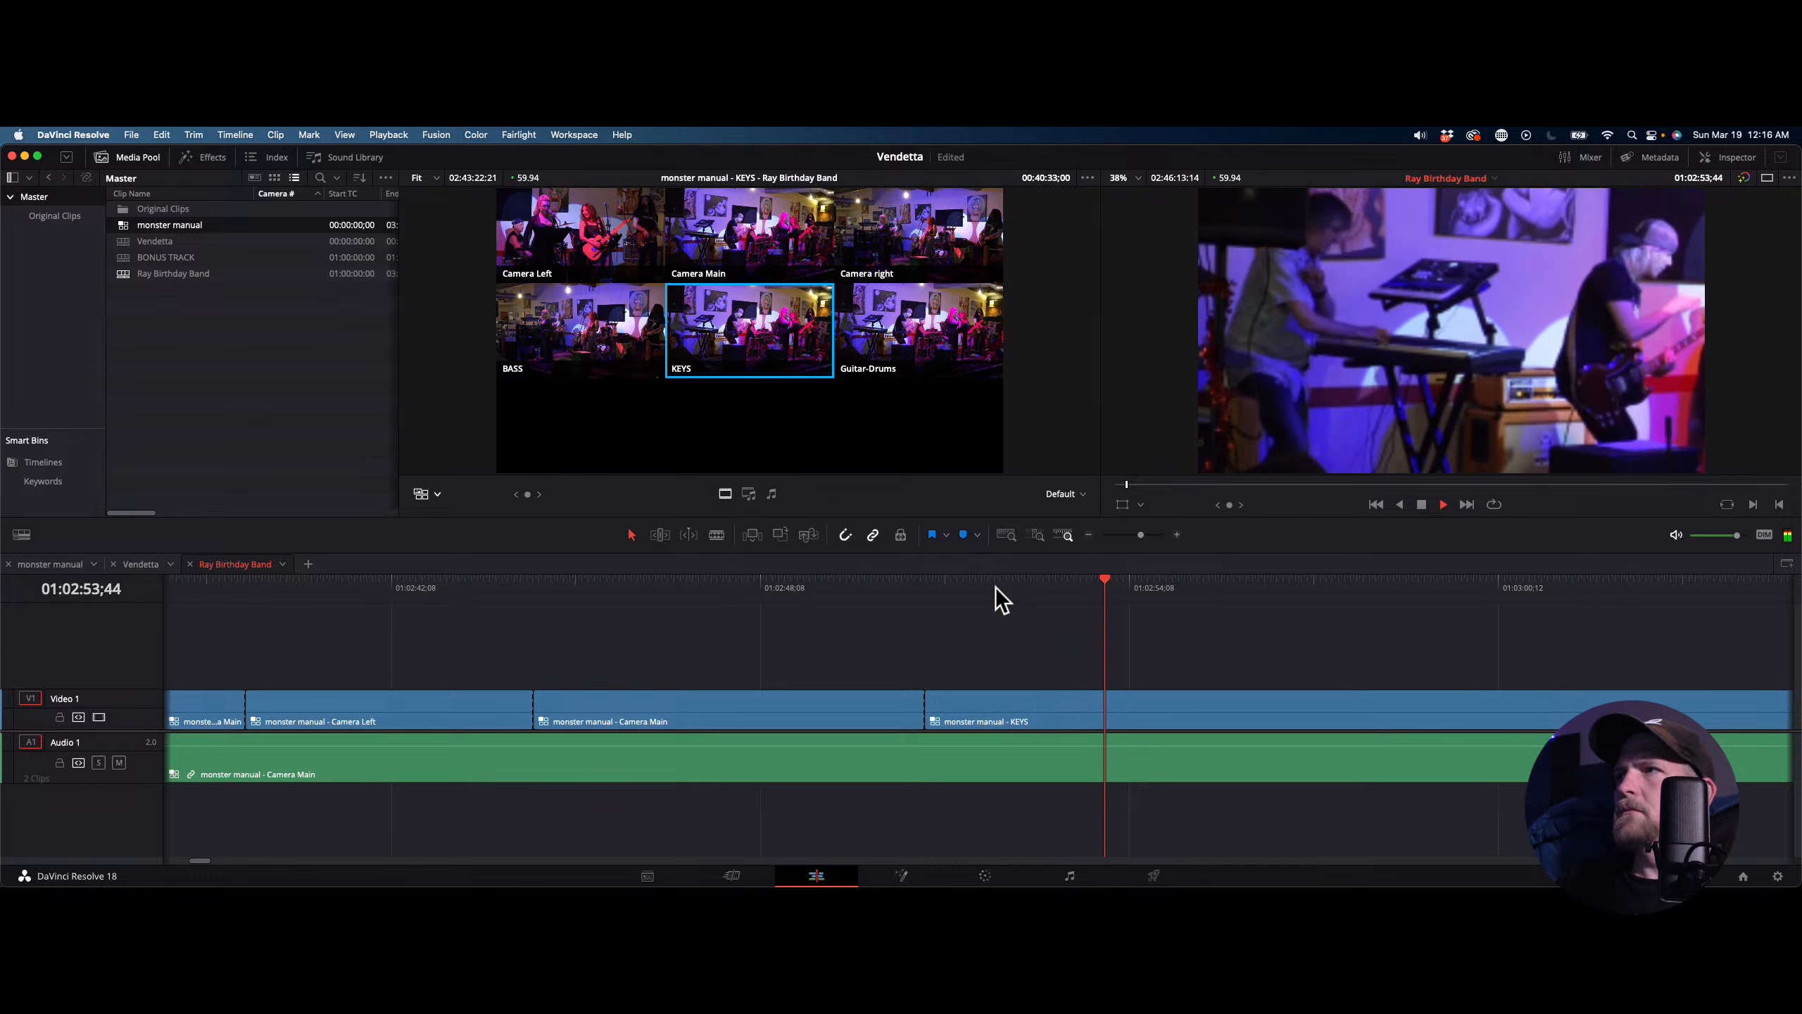
key("2")
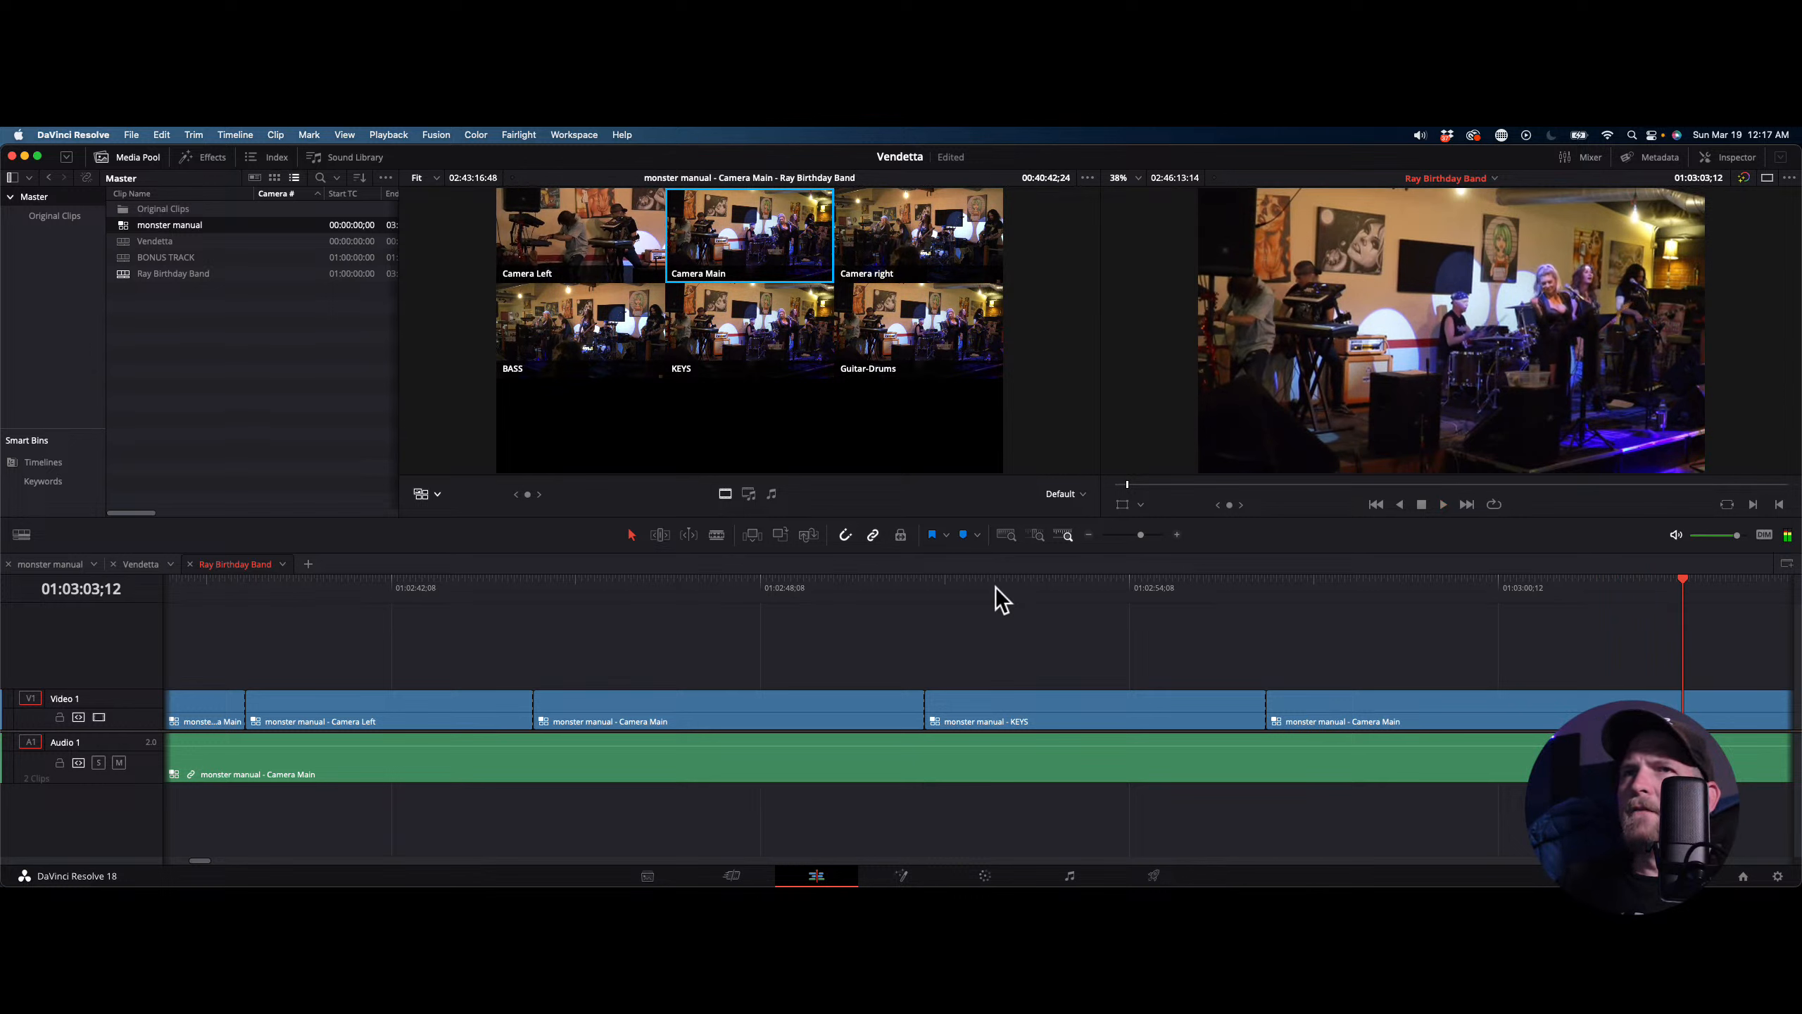
Play from about 01:03:02 and cut live to BASS at about 01:03:03 and Camera Left at about 01:03:07
scroll(995, 588, "right", 10)
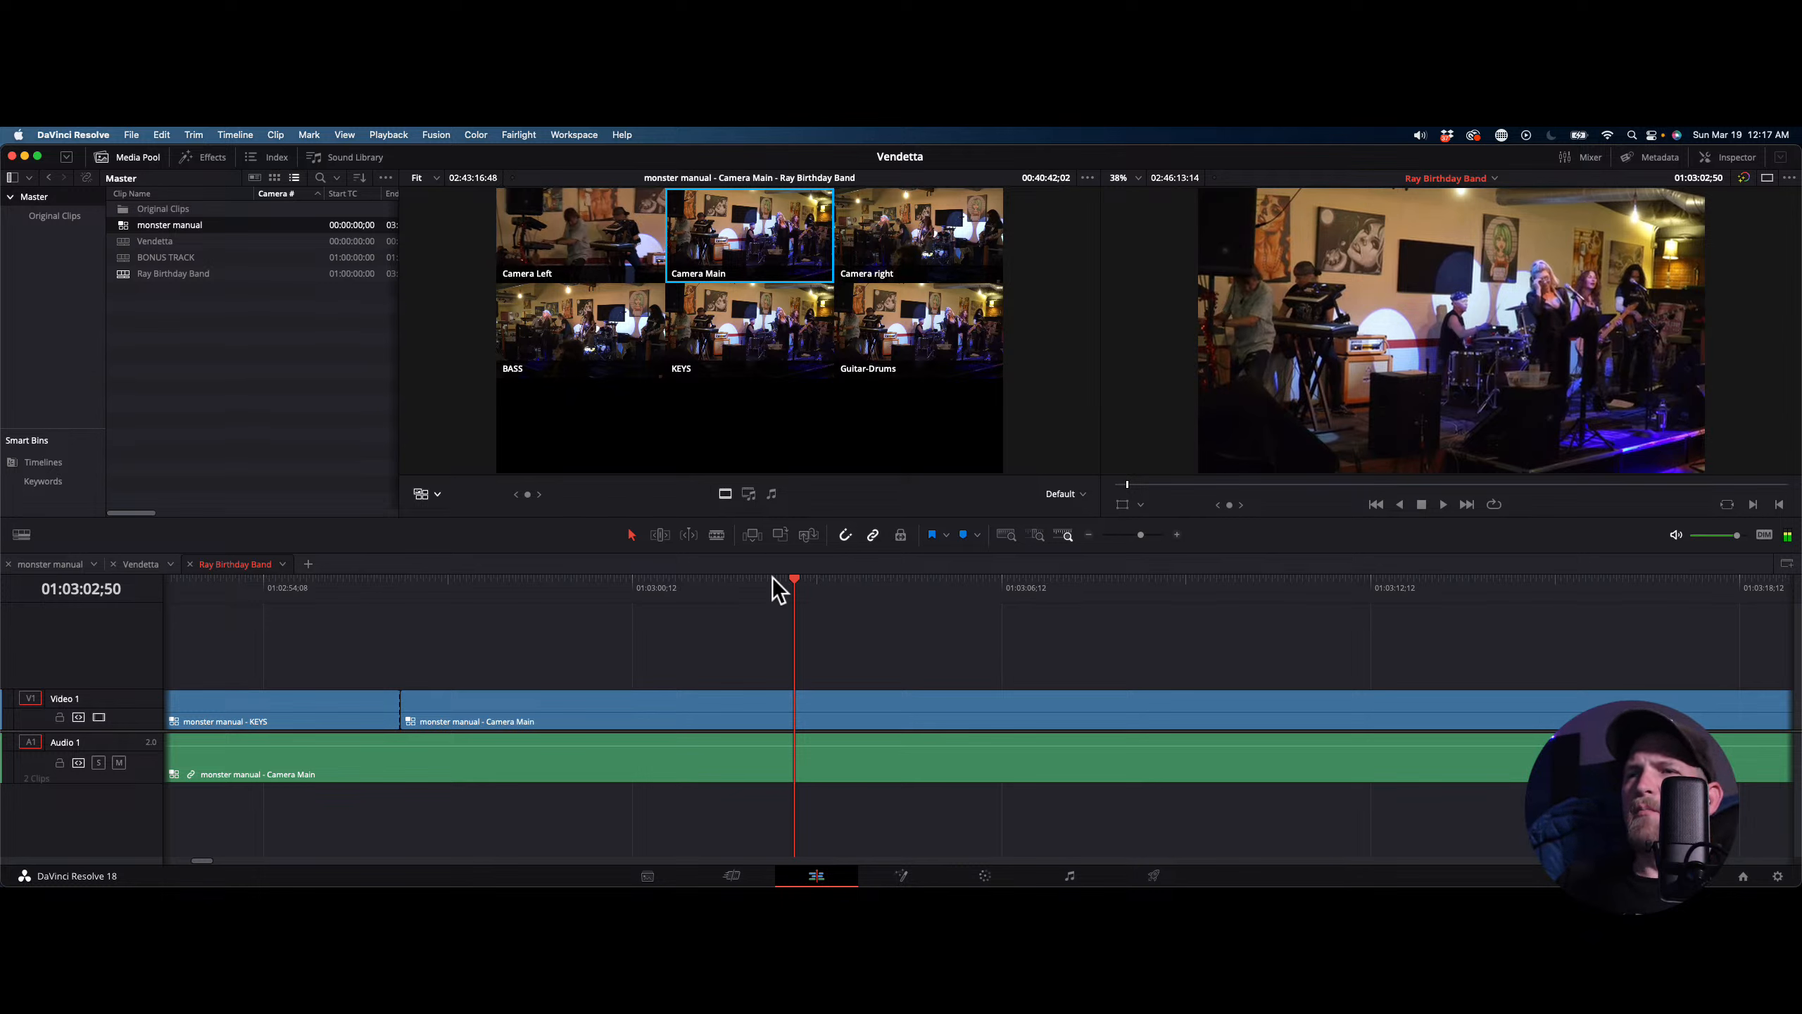
key("space")
key("4")
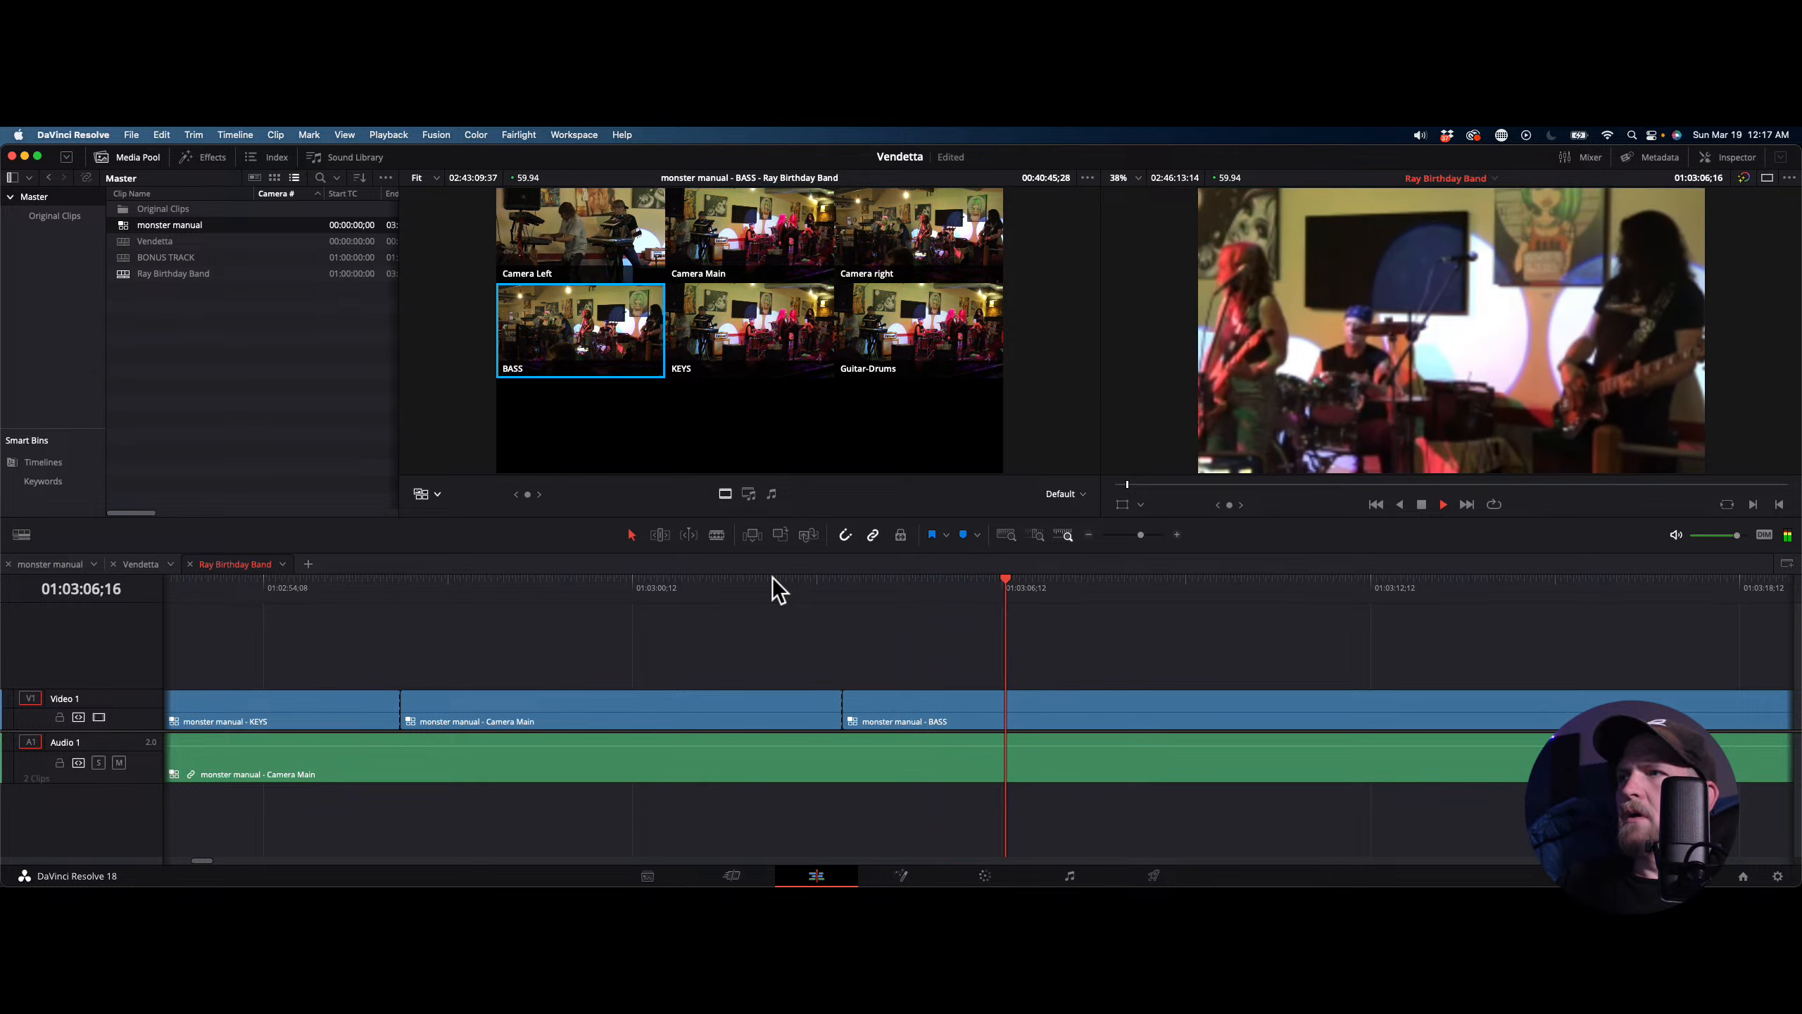
key("1")
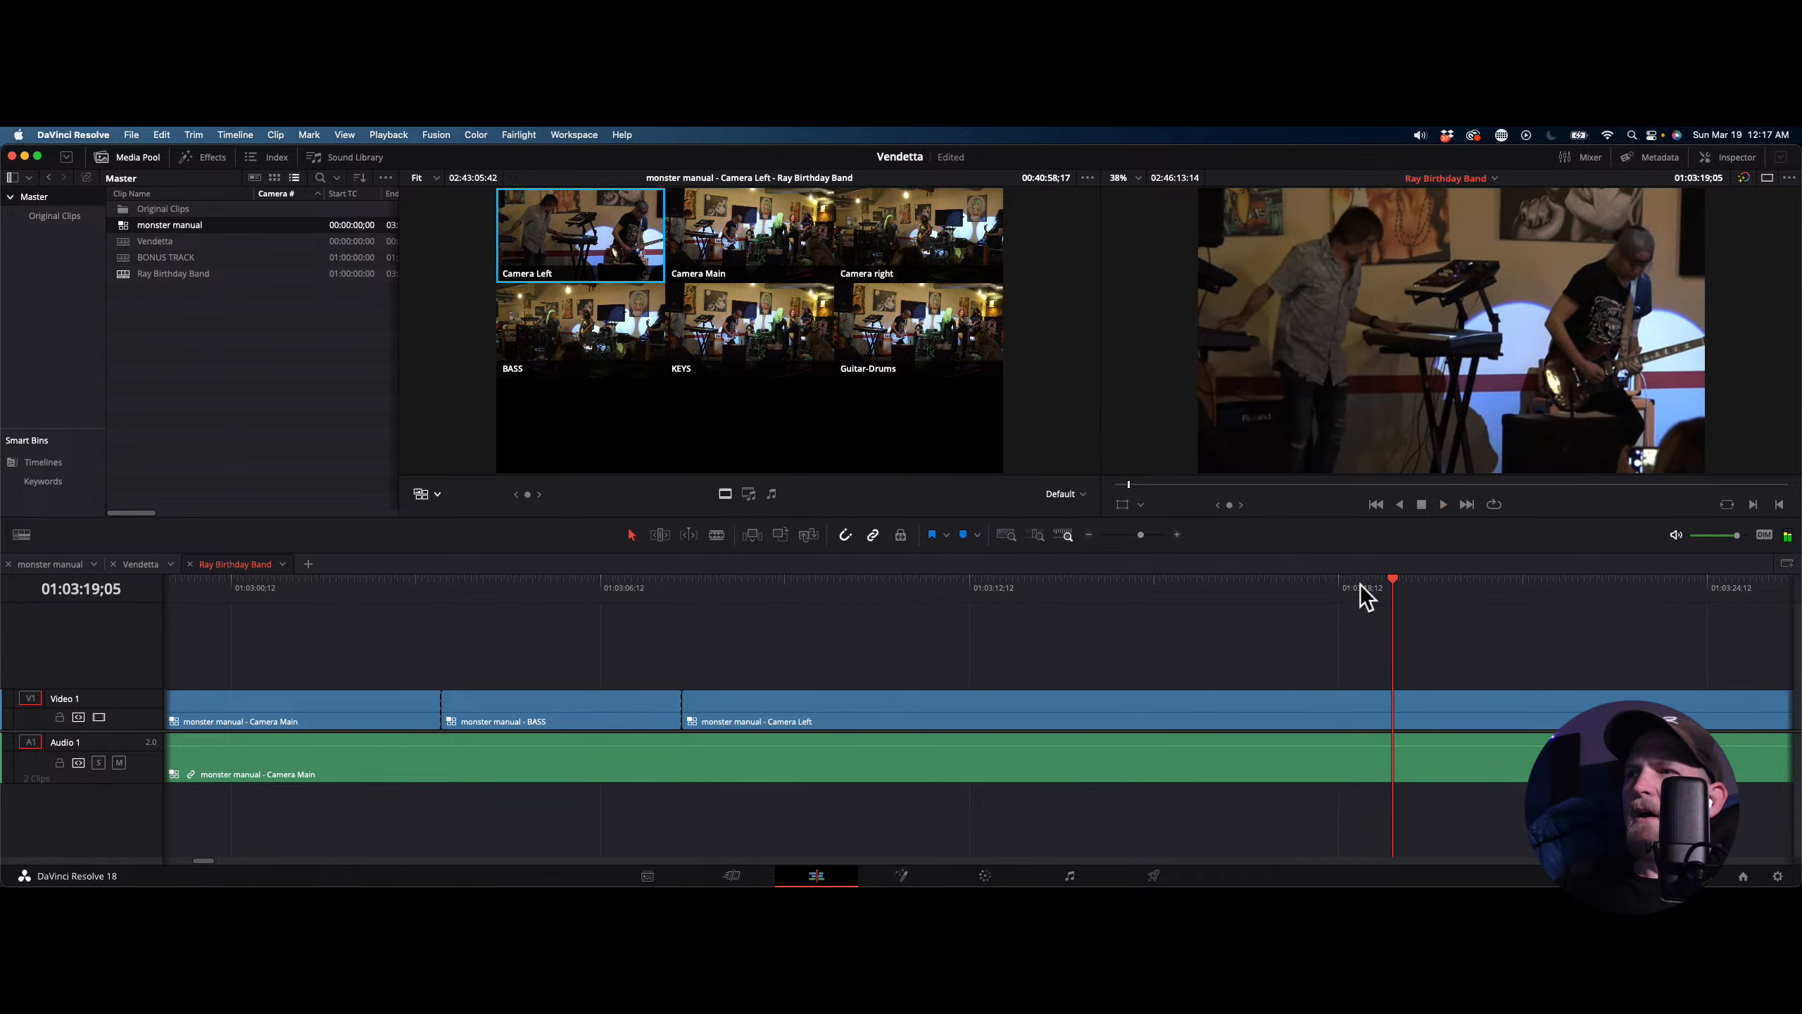
Replay the Camera Left shot around 01:03:10 to 01:03:14 and cut the video to Camera Main at 01:03:12;56
left_click_drag(1360, 584, 1022, 591)
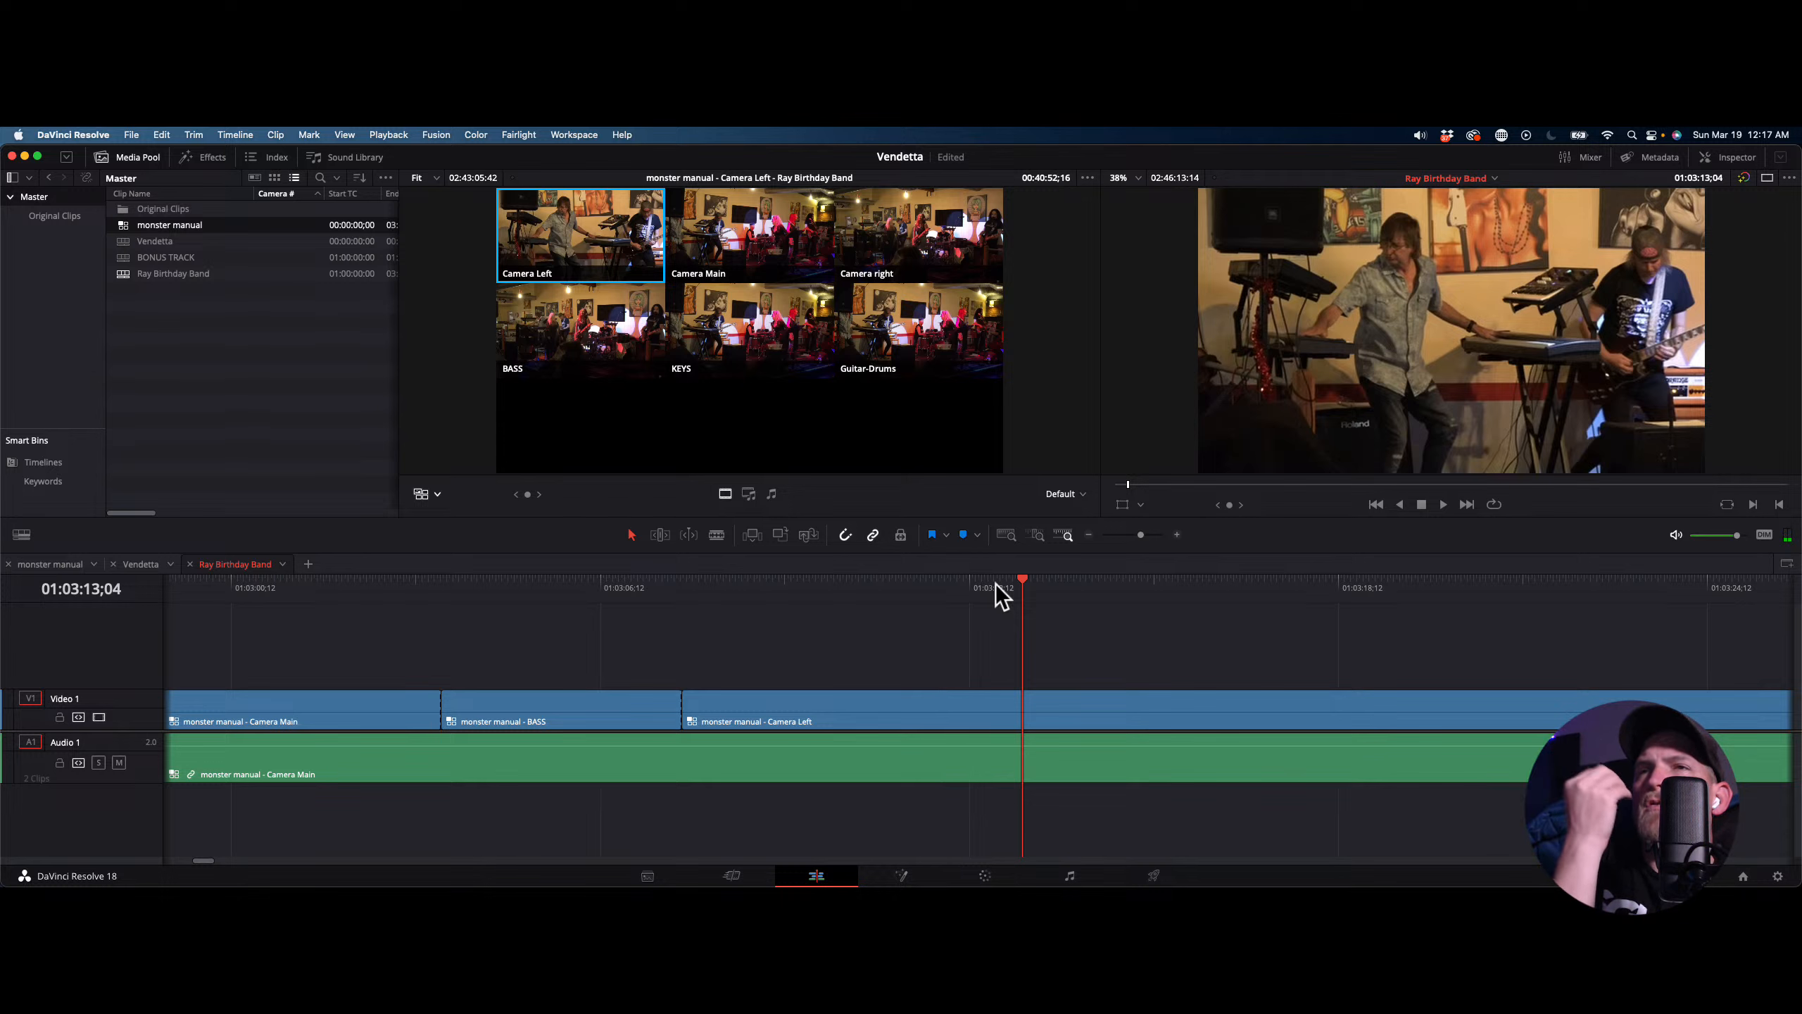
key("space")
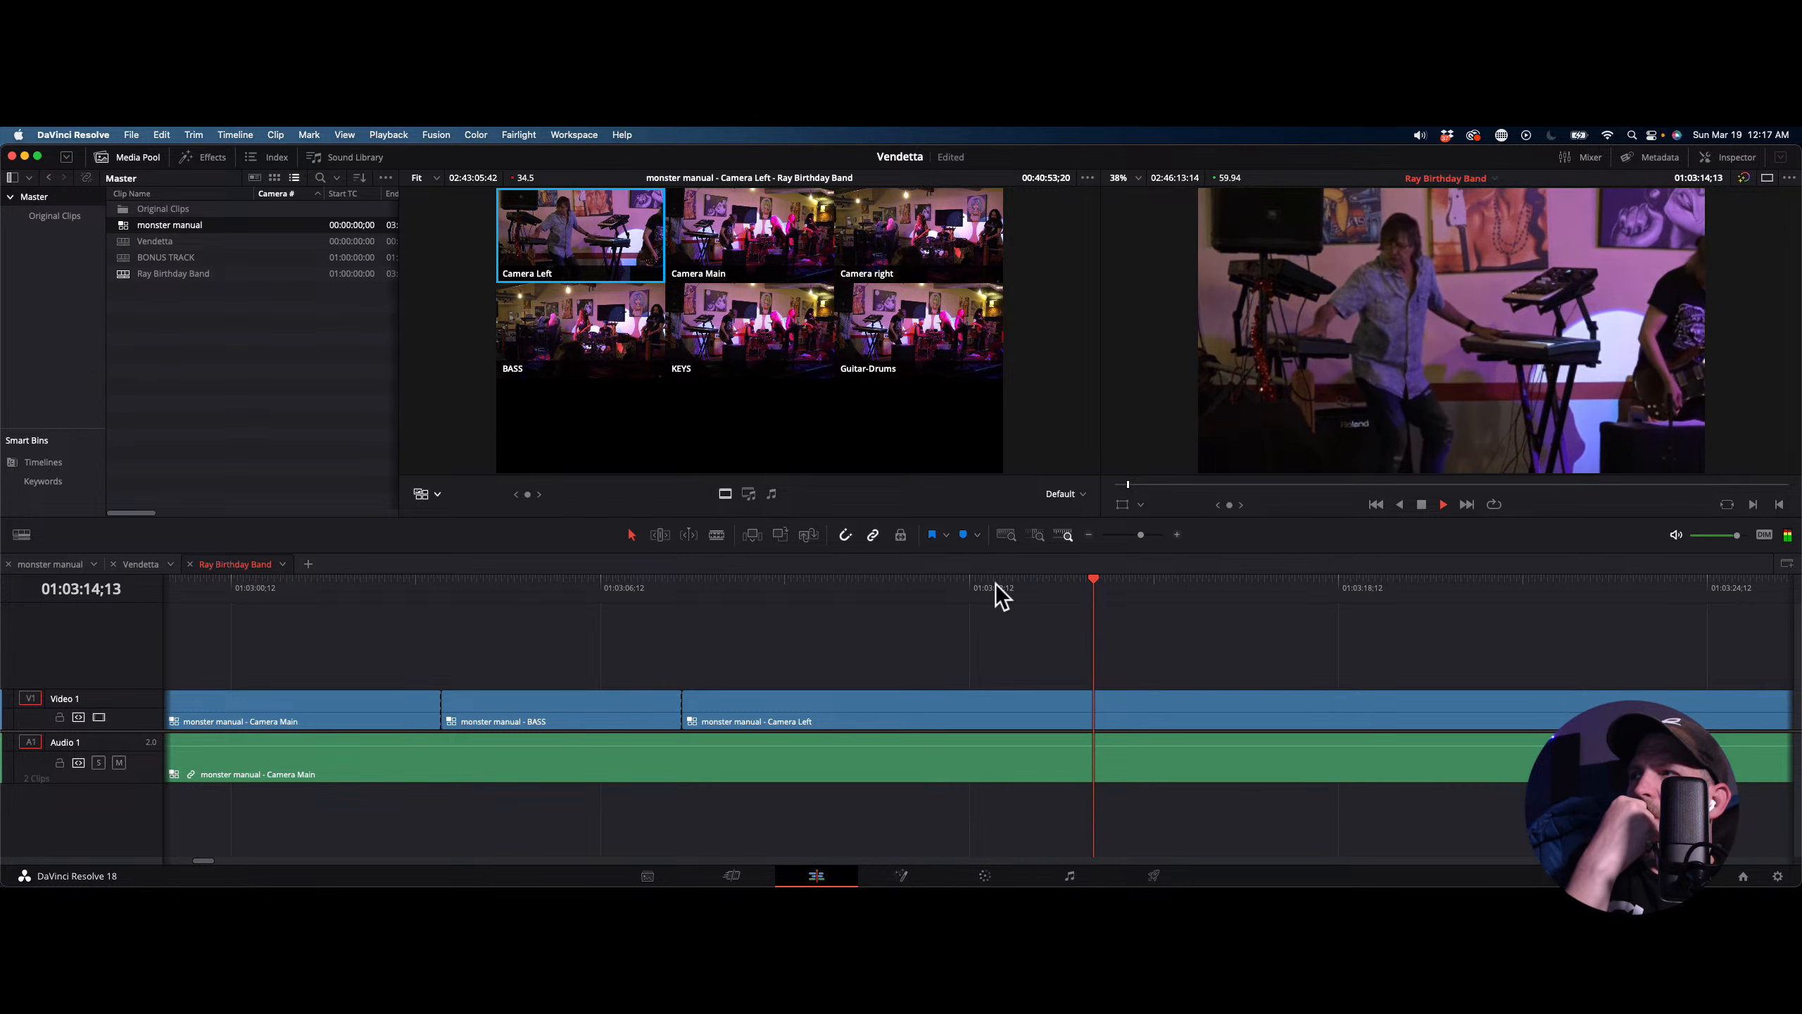
key("space")
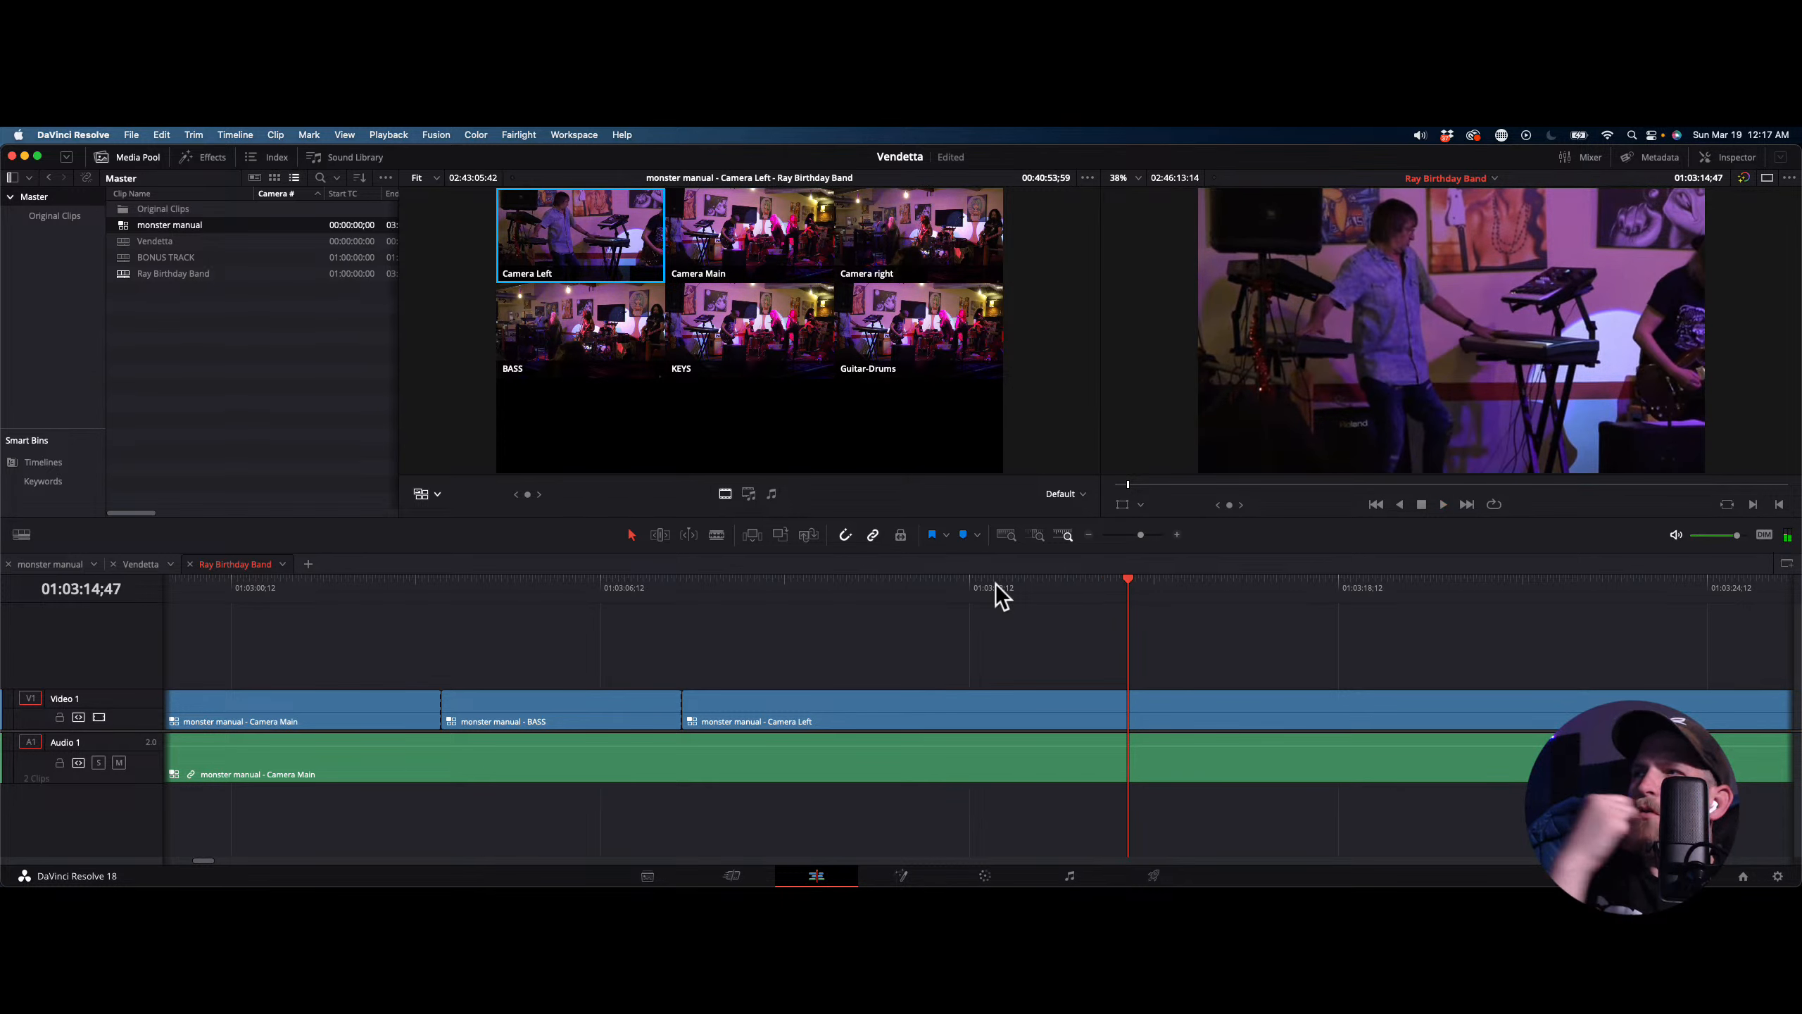
left_click(1011, 579)
key("space")
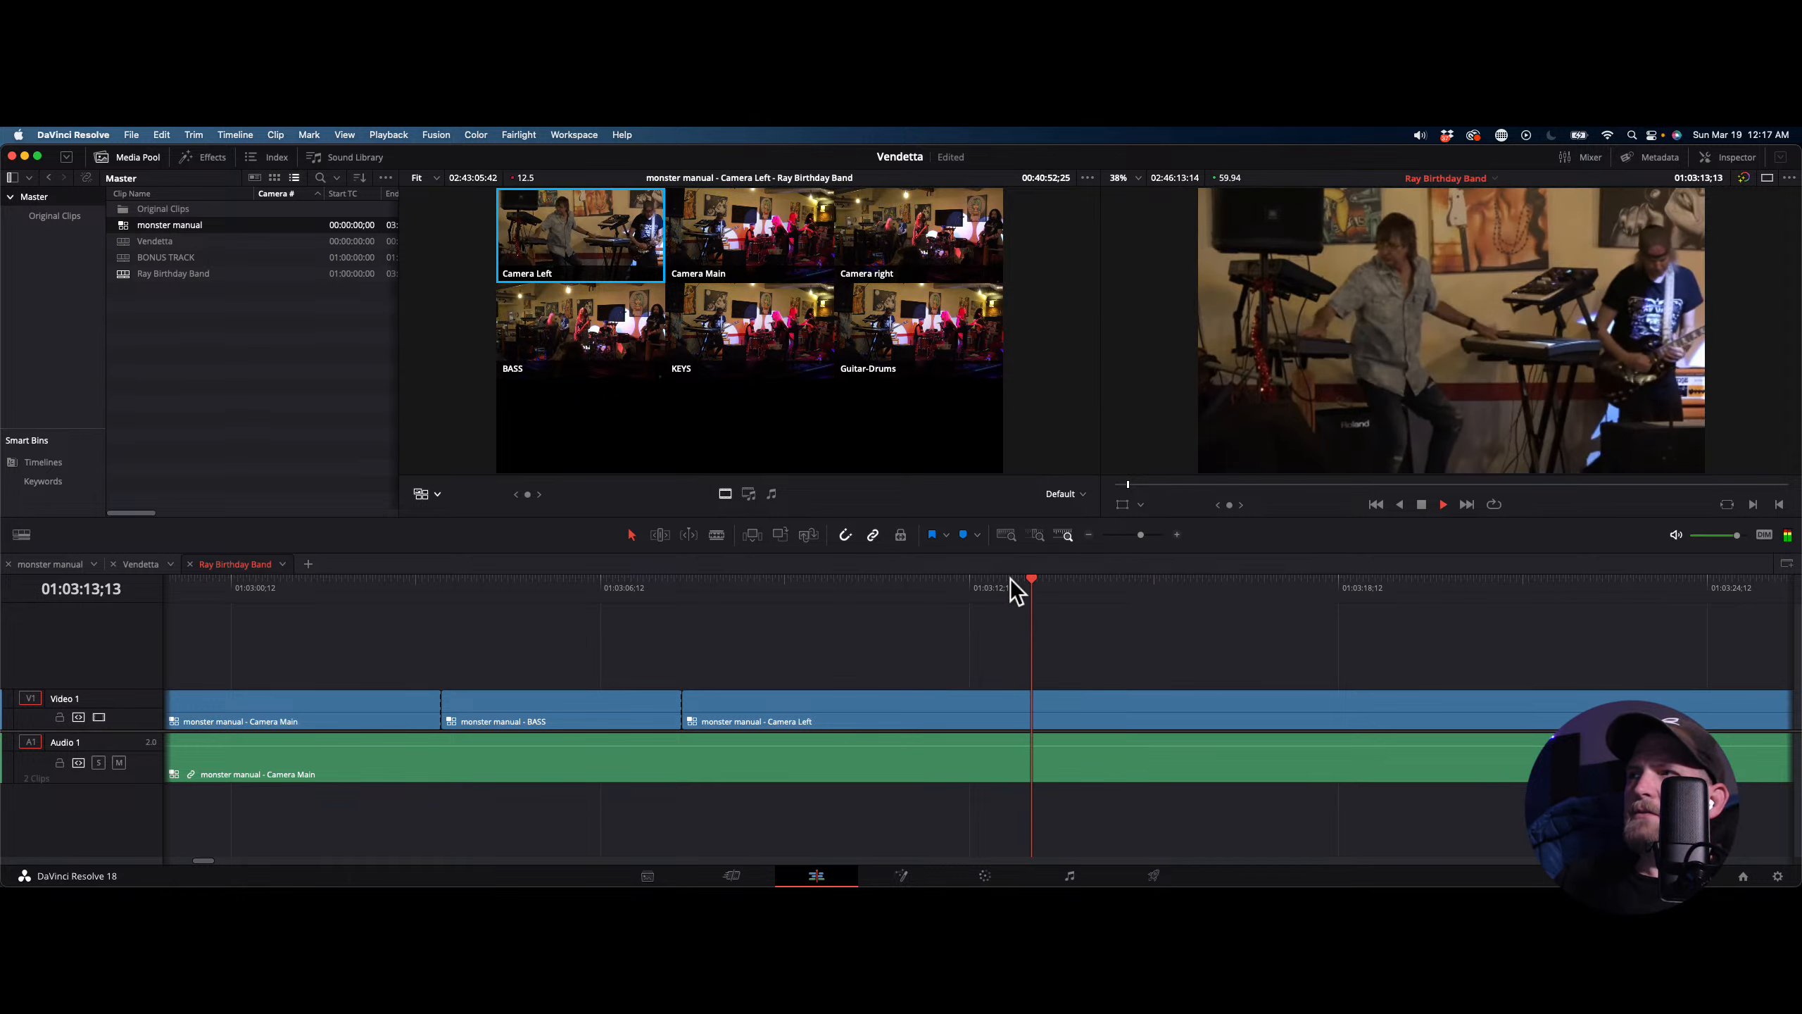
key("space")
left_click(1004, 579)
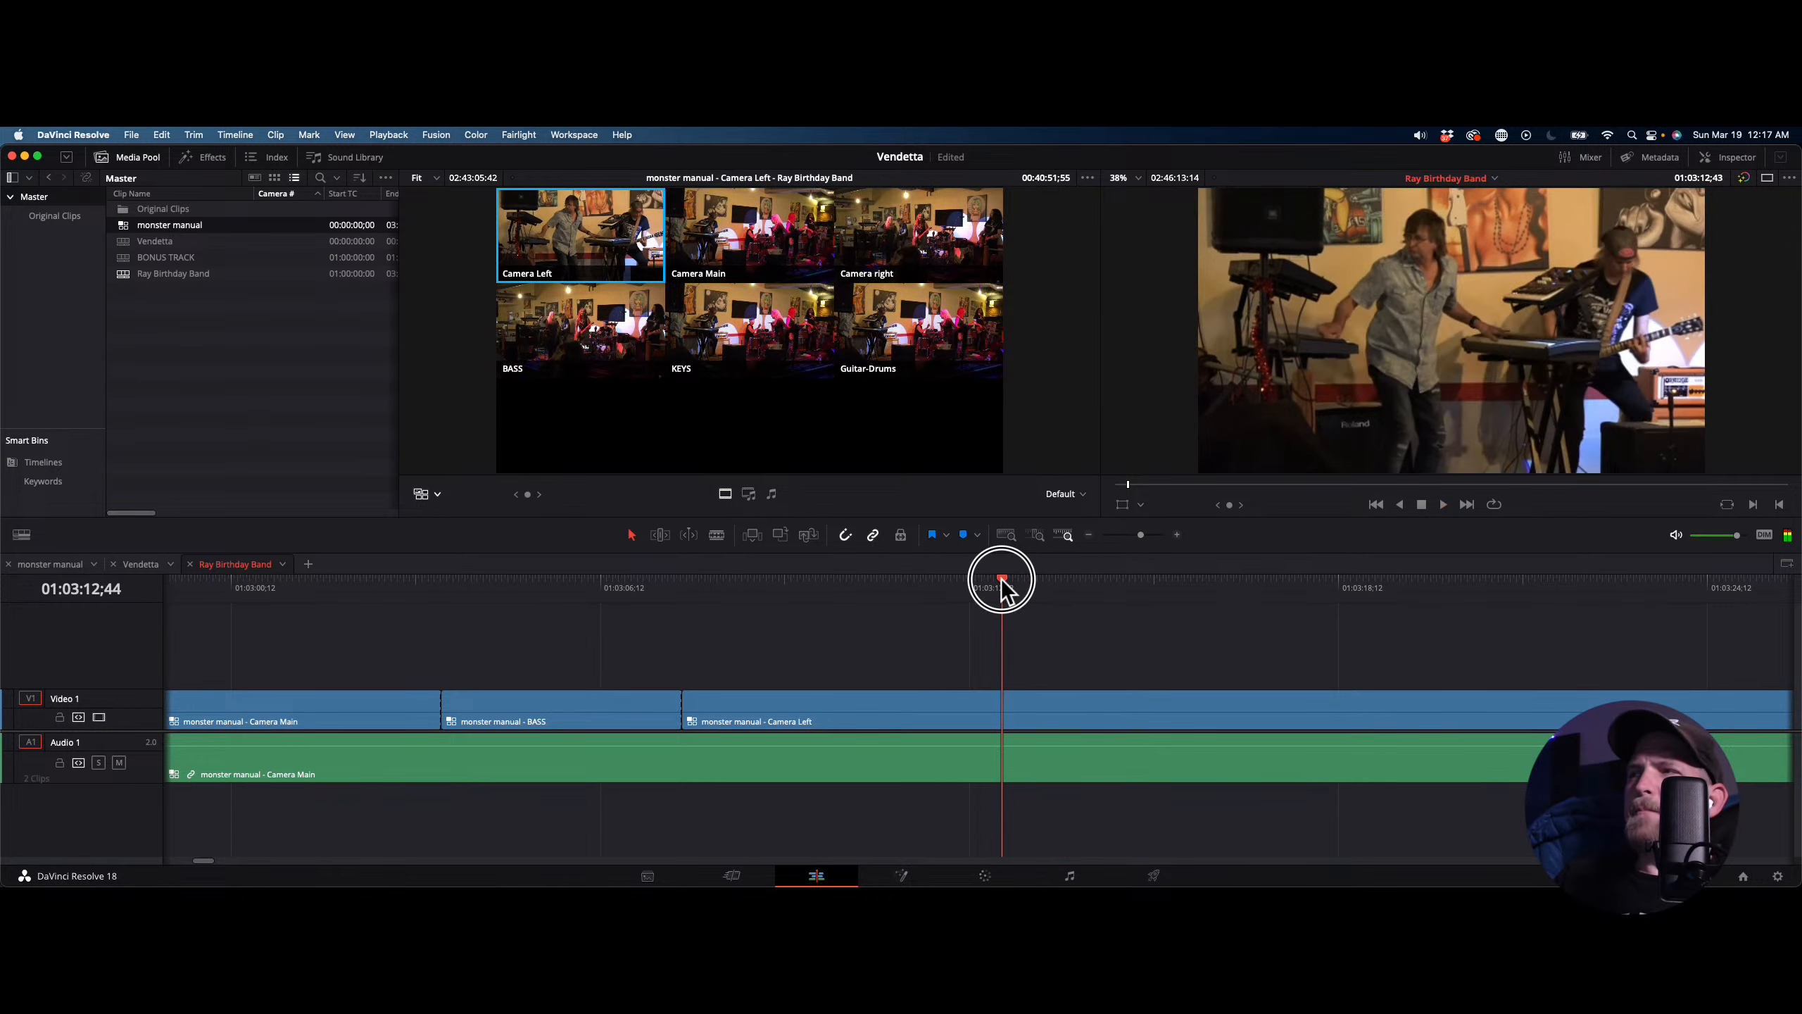
left_click_drag(1002, 581, 859, 631)
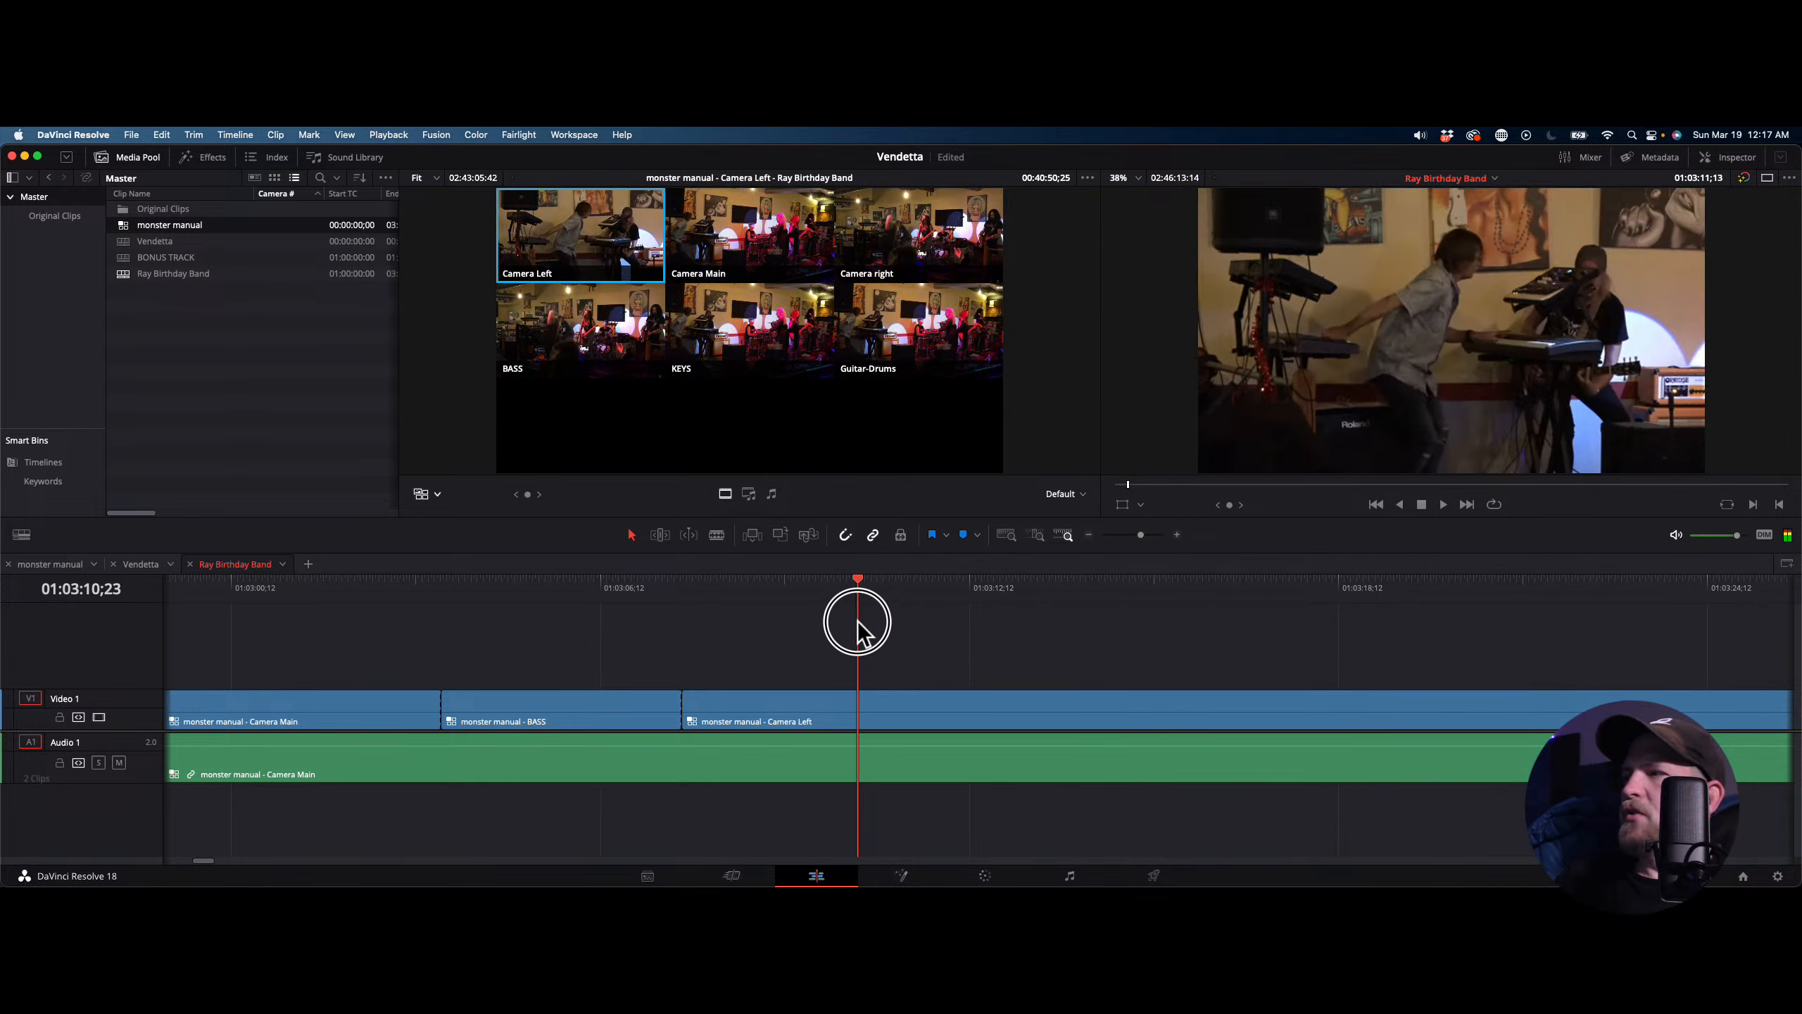
key("space")
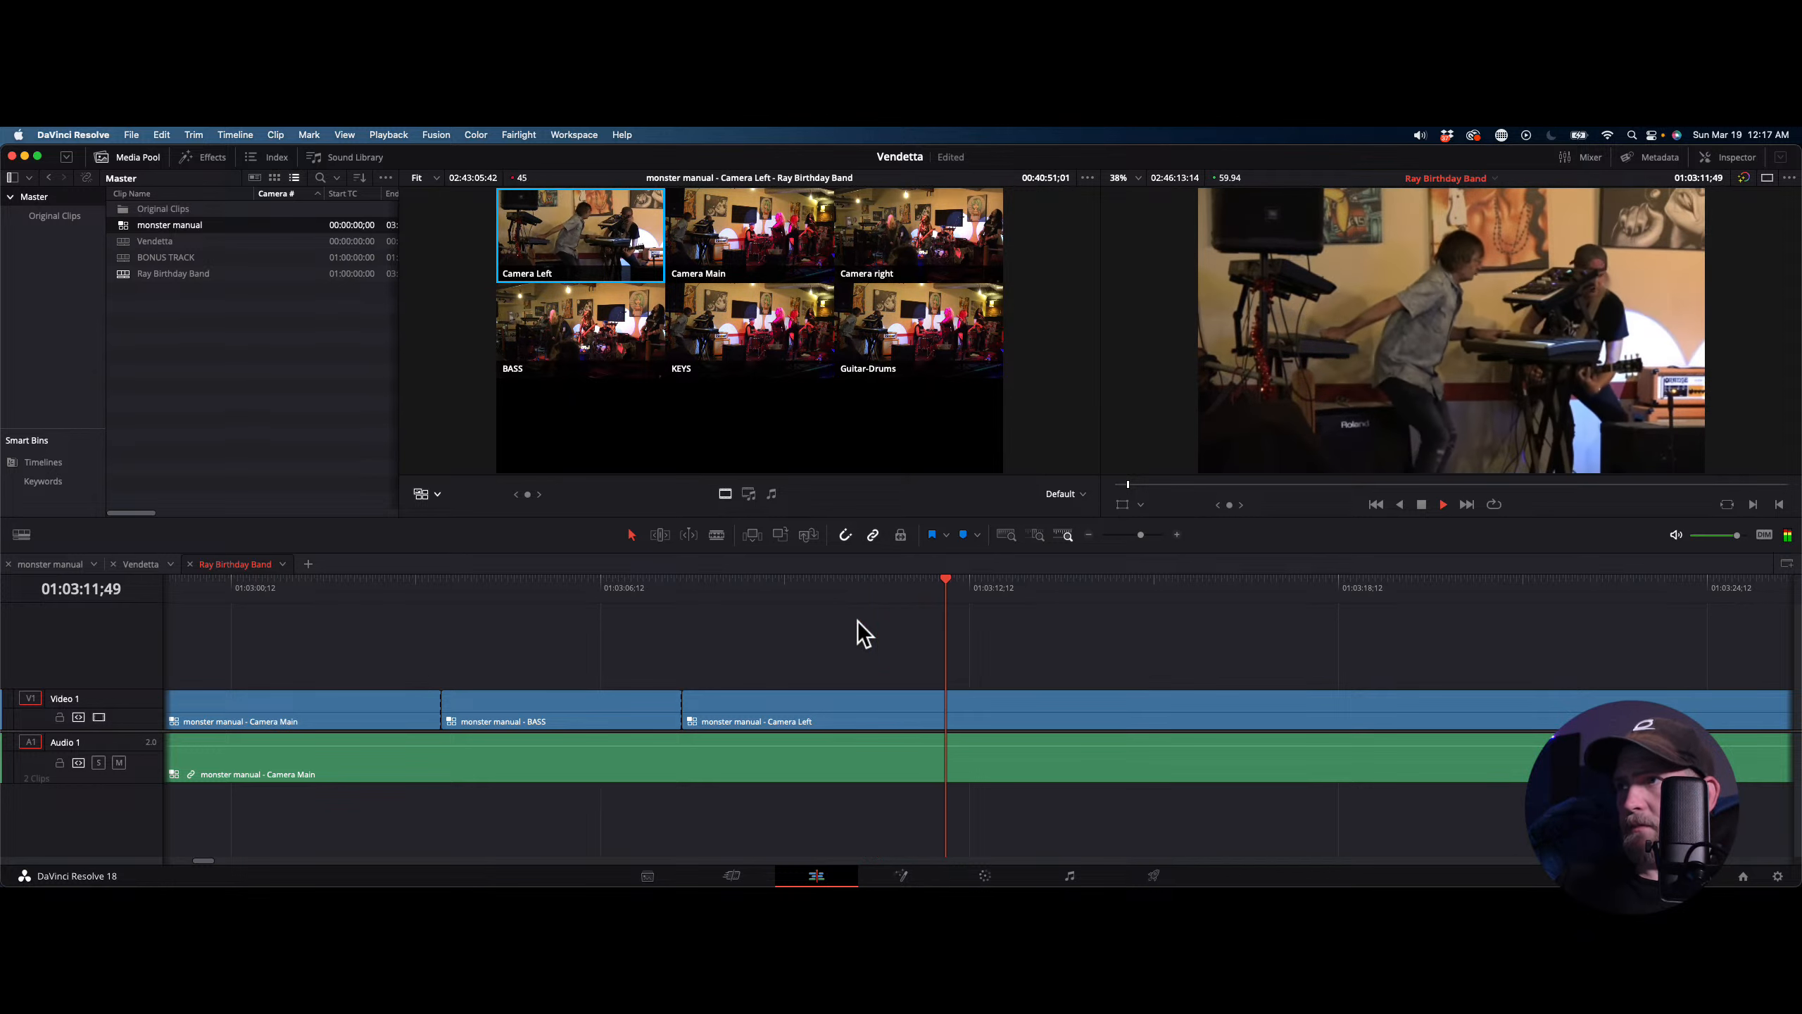
key("space")
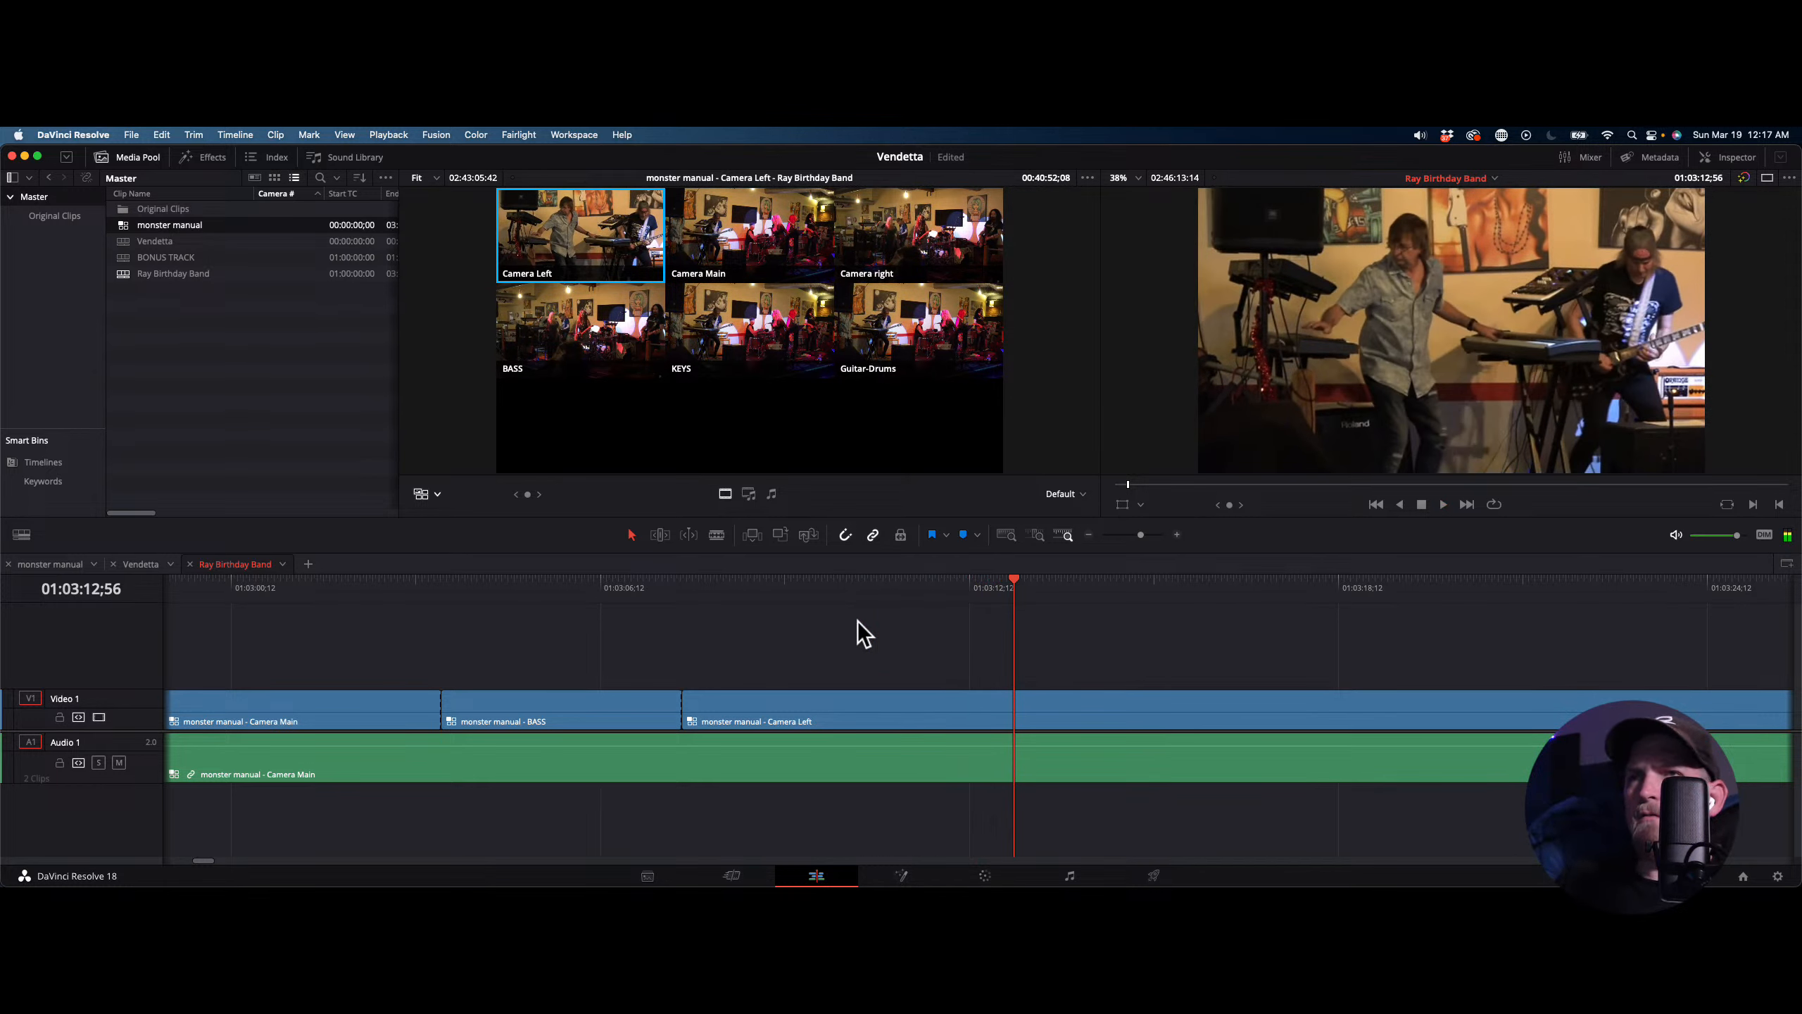
key("2")
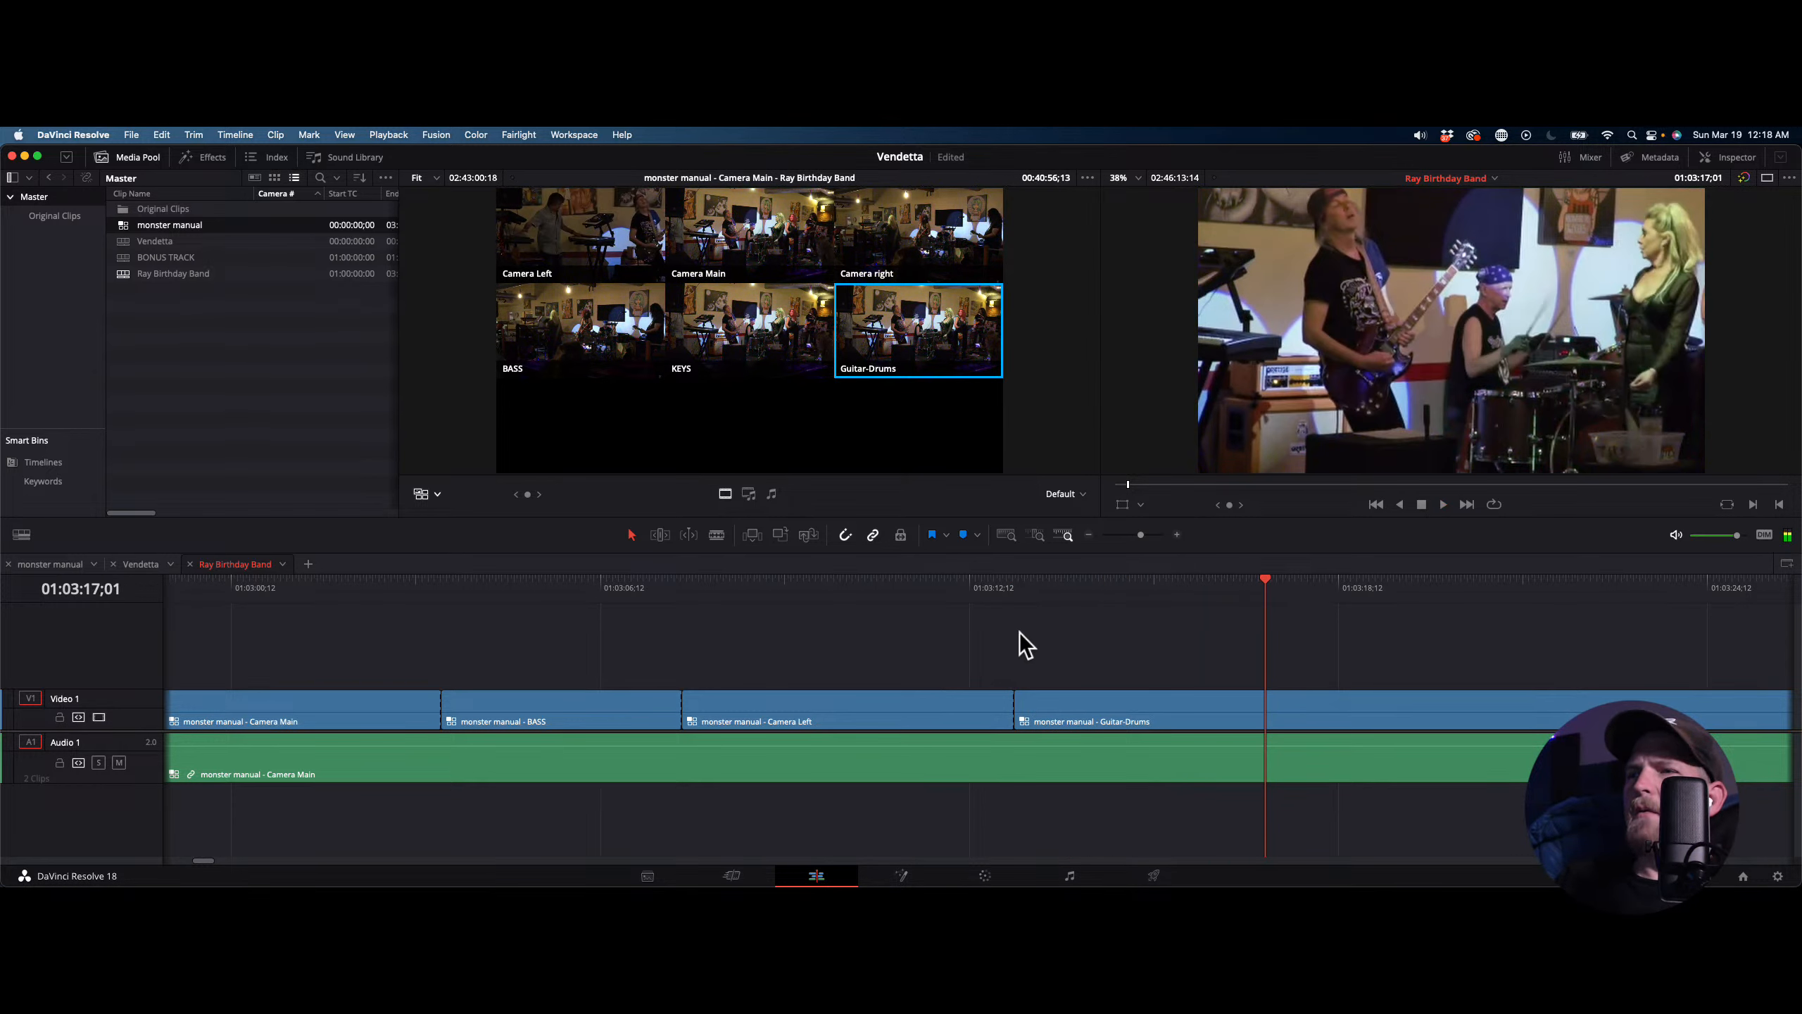
key("2")
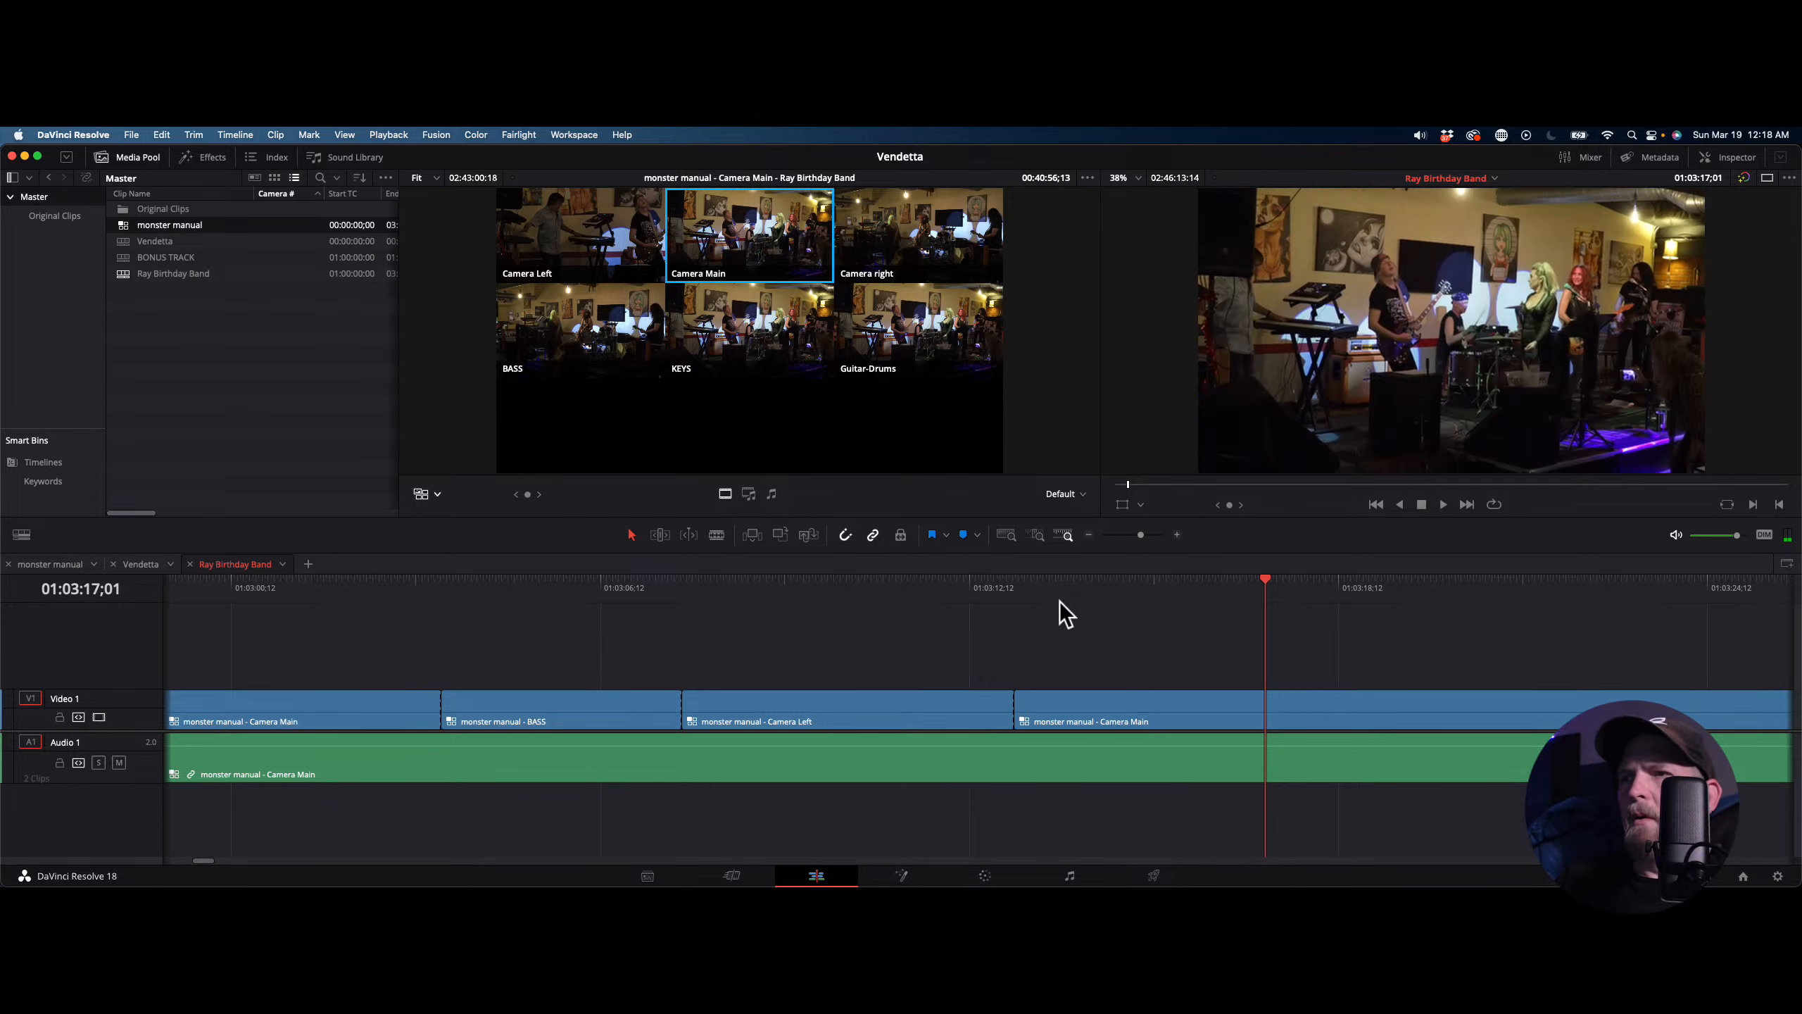
Replay across the Camera Main cut and switch live to Guitar-Drums at about 01:03:15 and Camera Main at about 01:03:27
key("space")
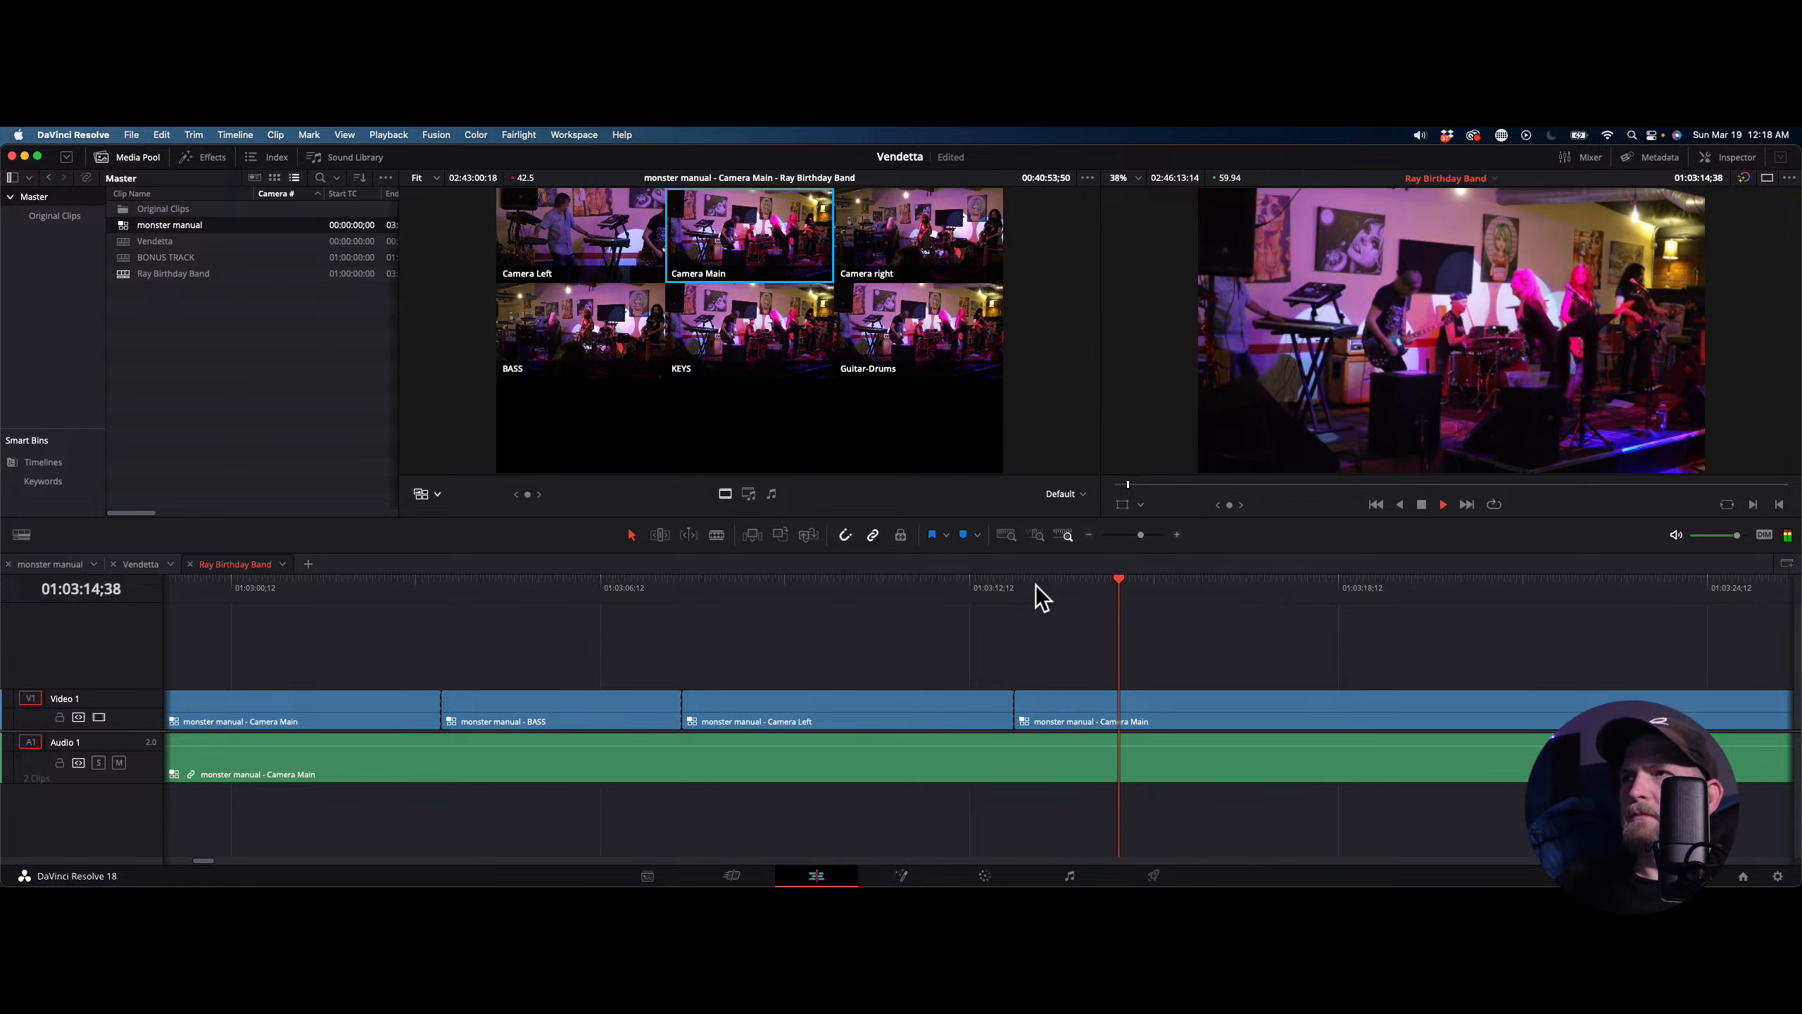
key("6")
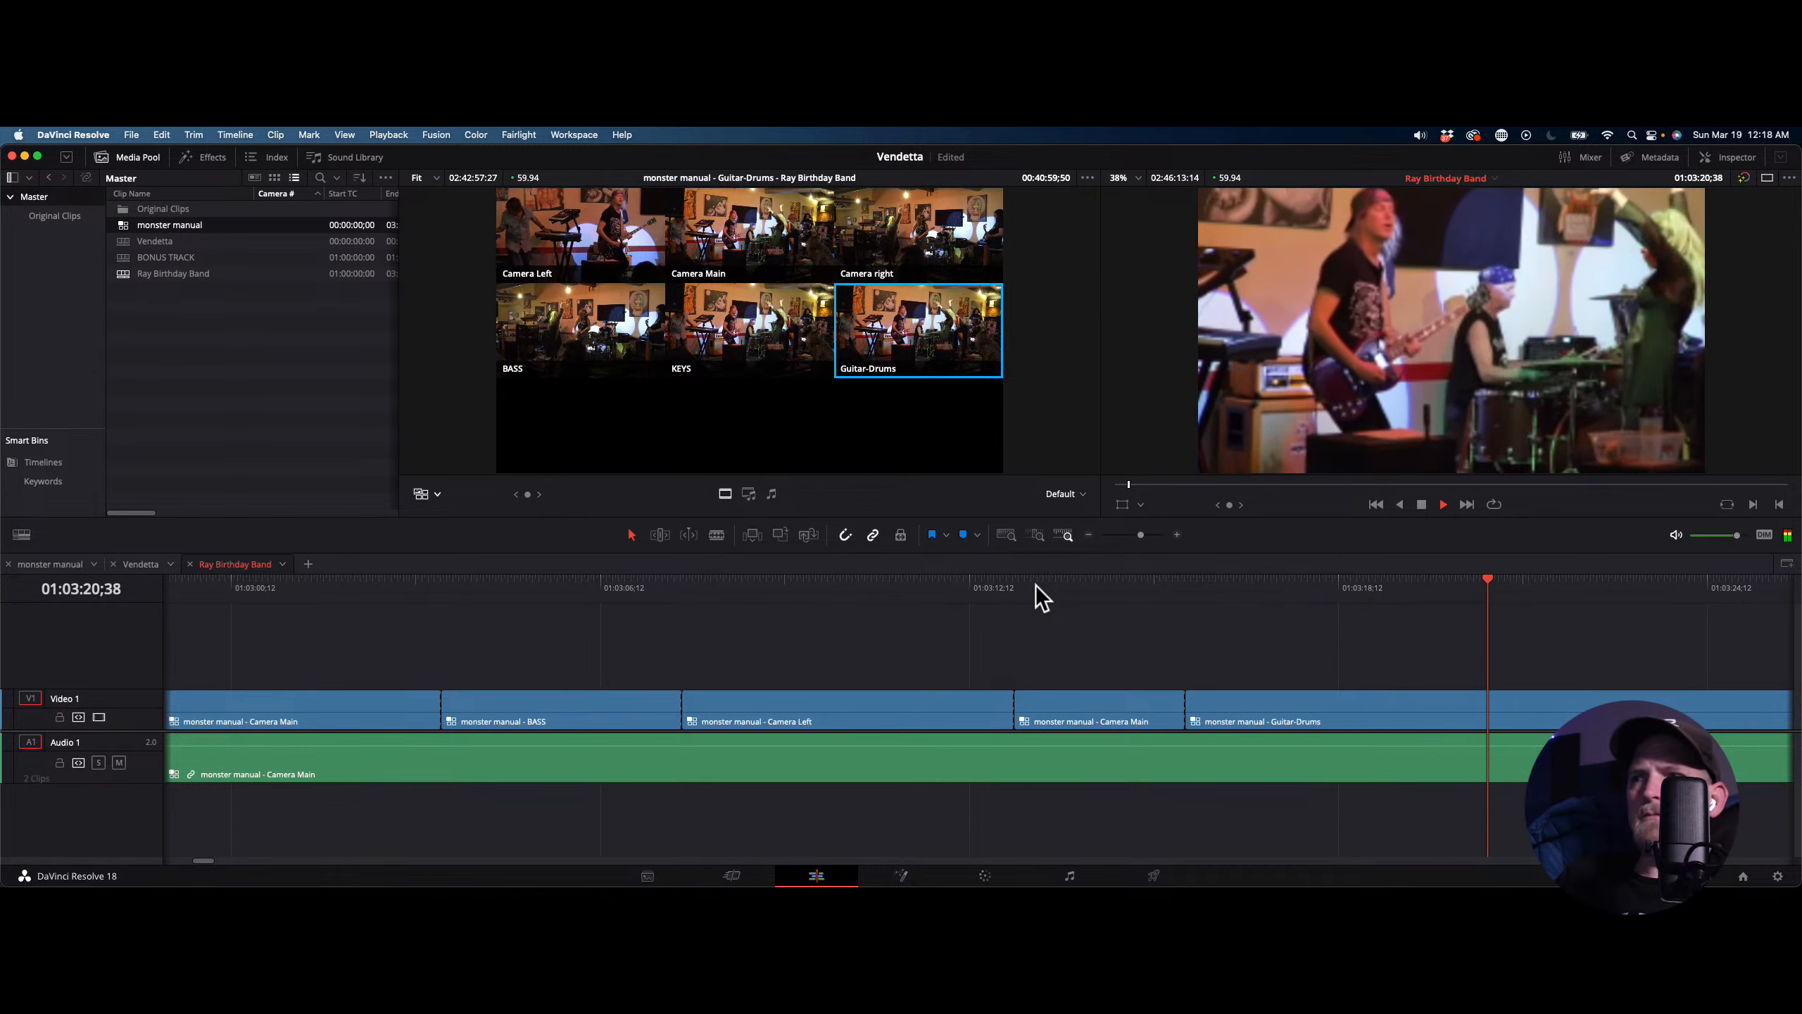
scroll(1034, 595, "right", 10)
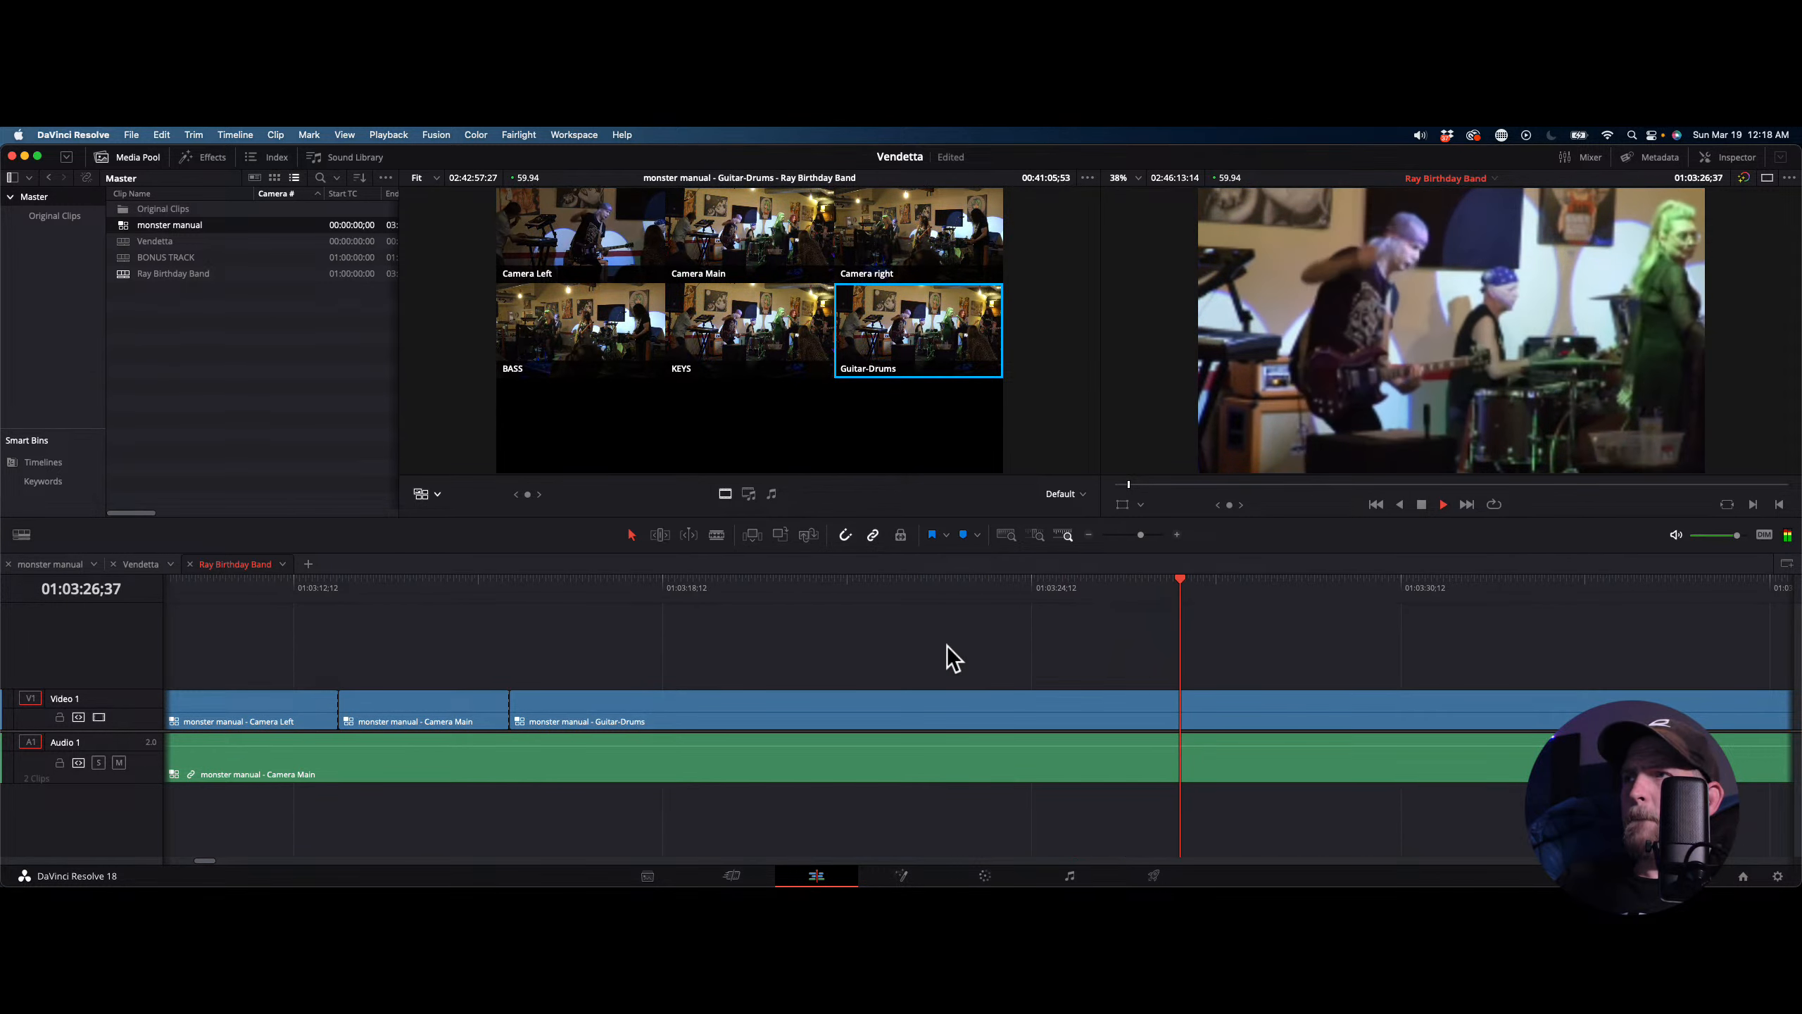
key("2")
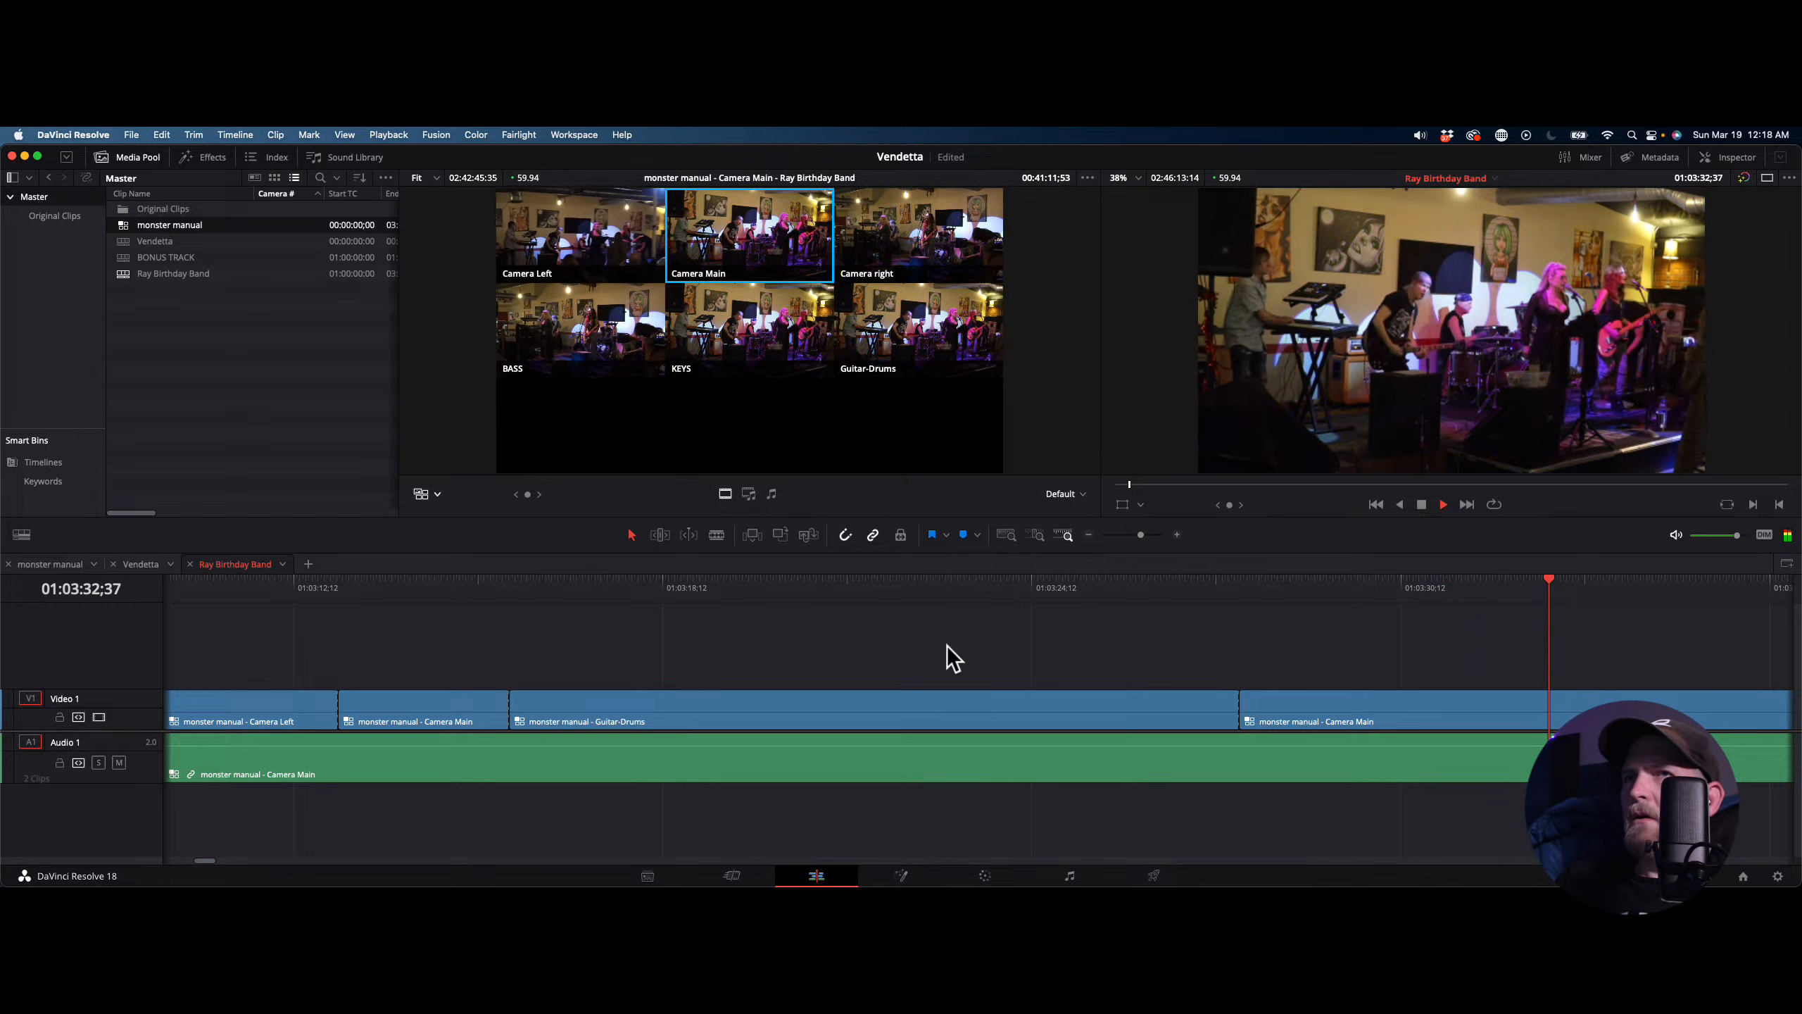
Play on from about 01:03:33 to 01:03:44, then go back and cut the video to Camera right at 01:03:38;24
key("space")
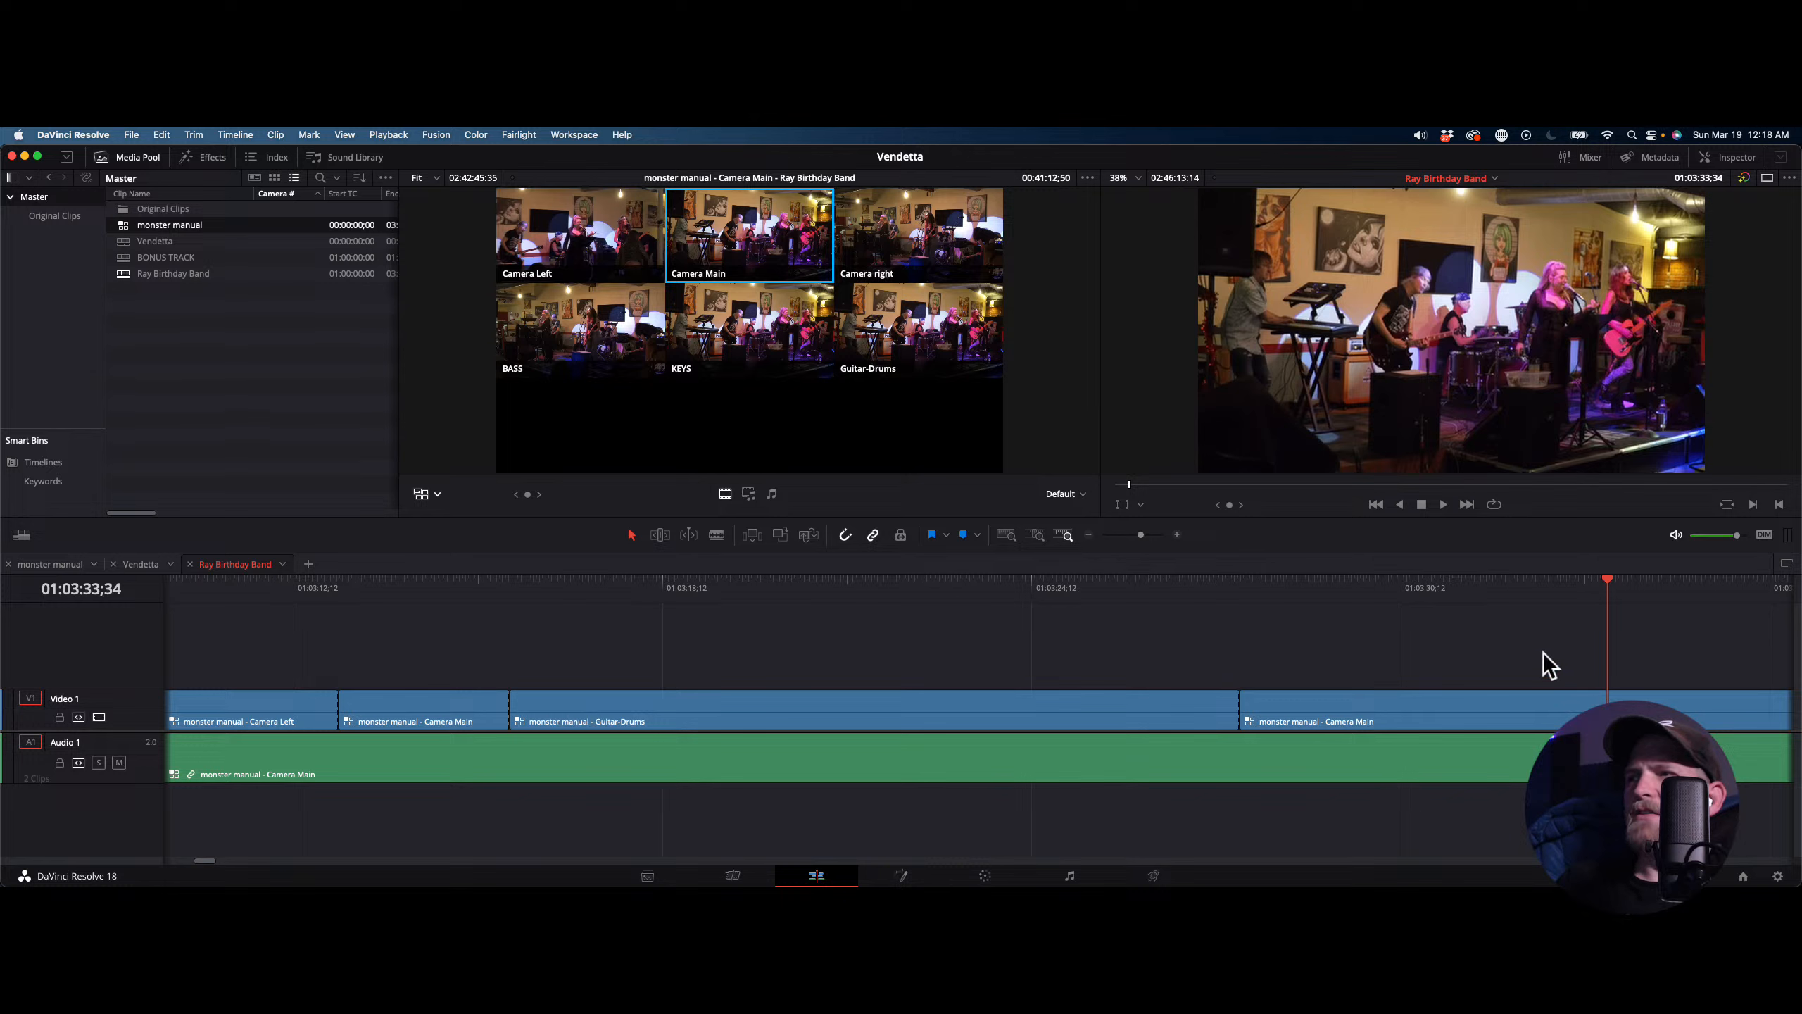
key("space")
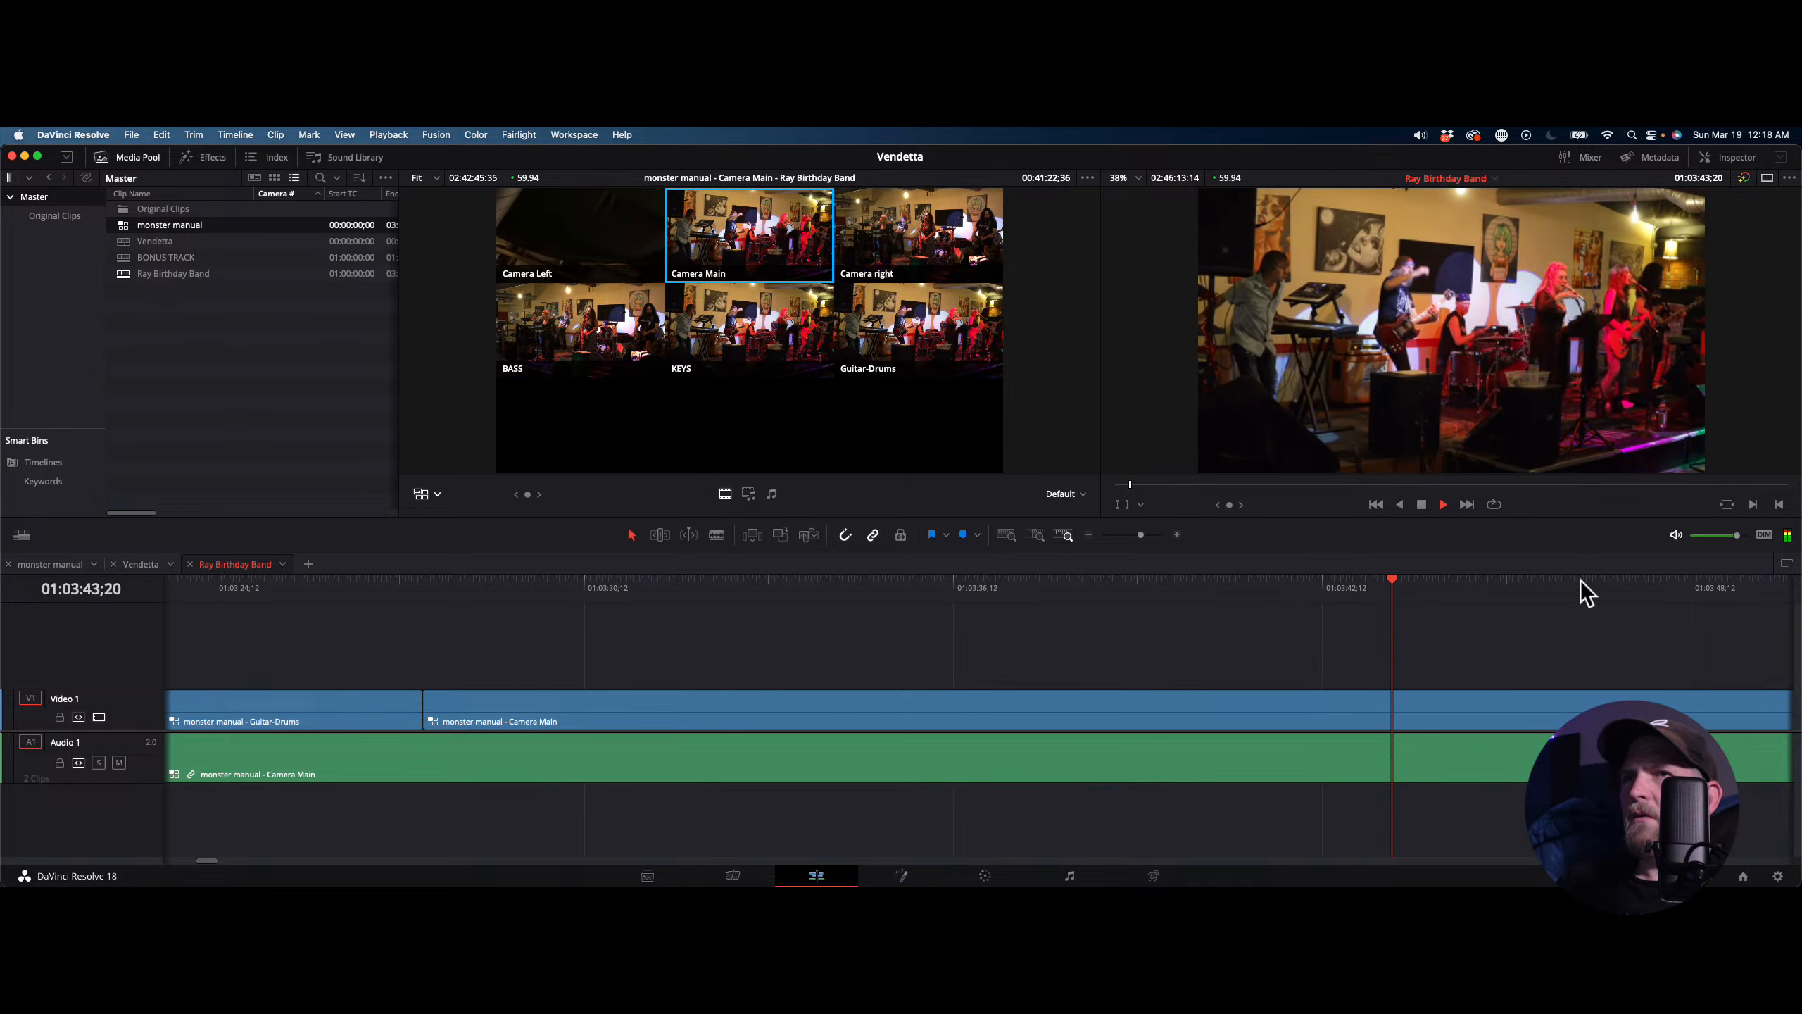
key("space")
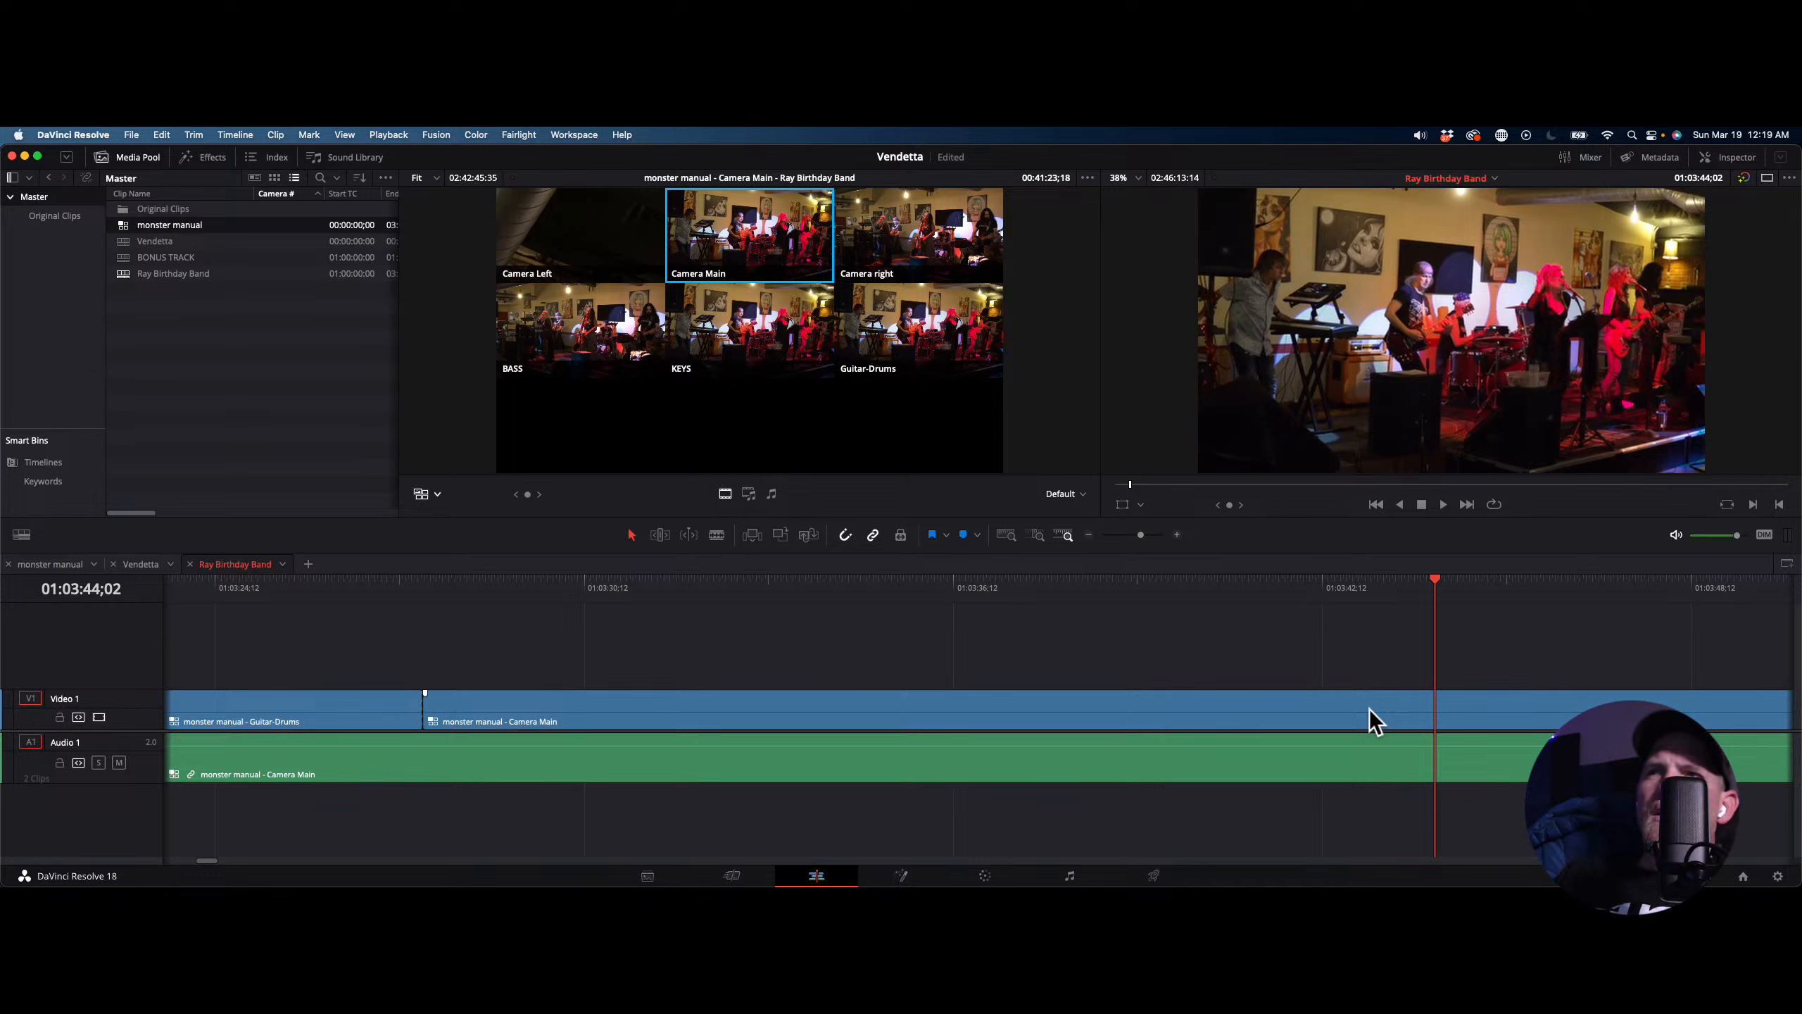
left_click(1087, 584)
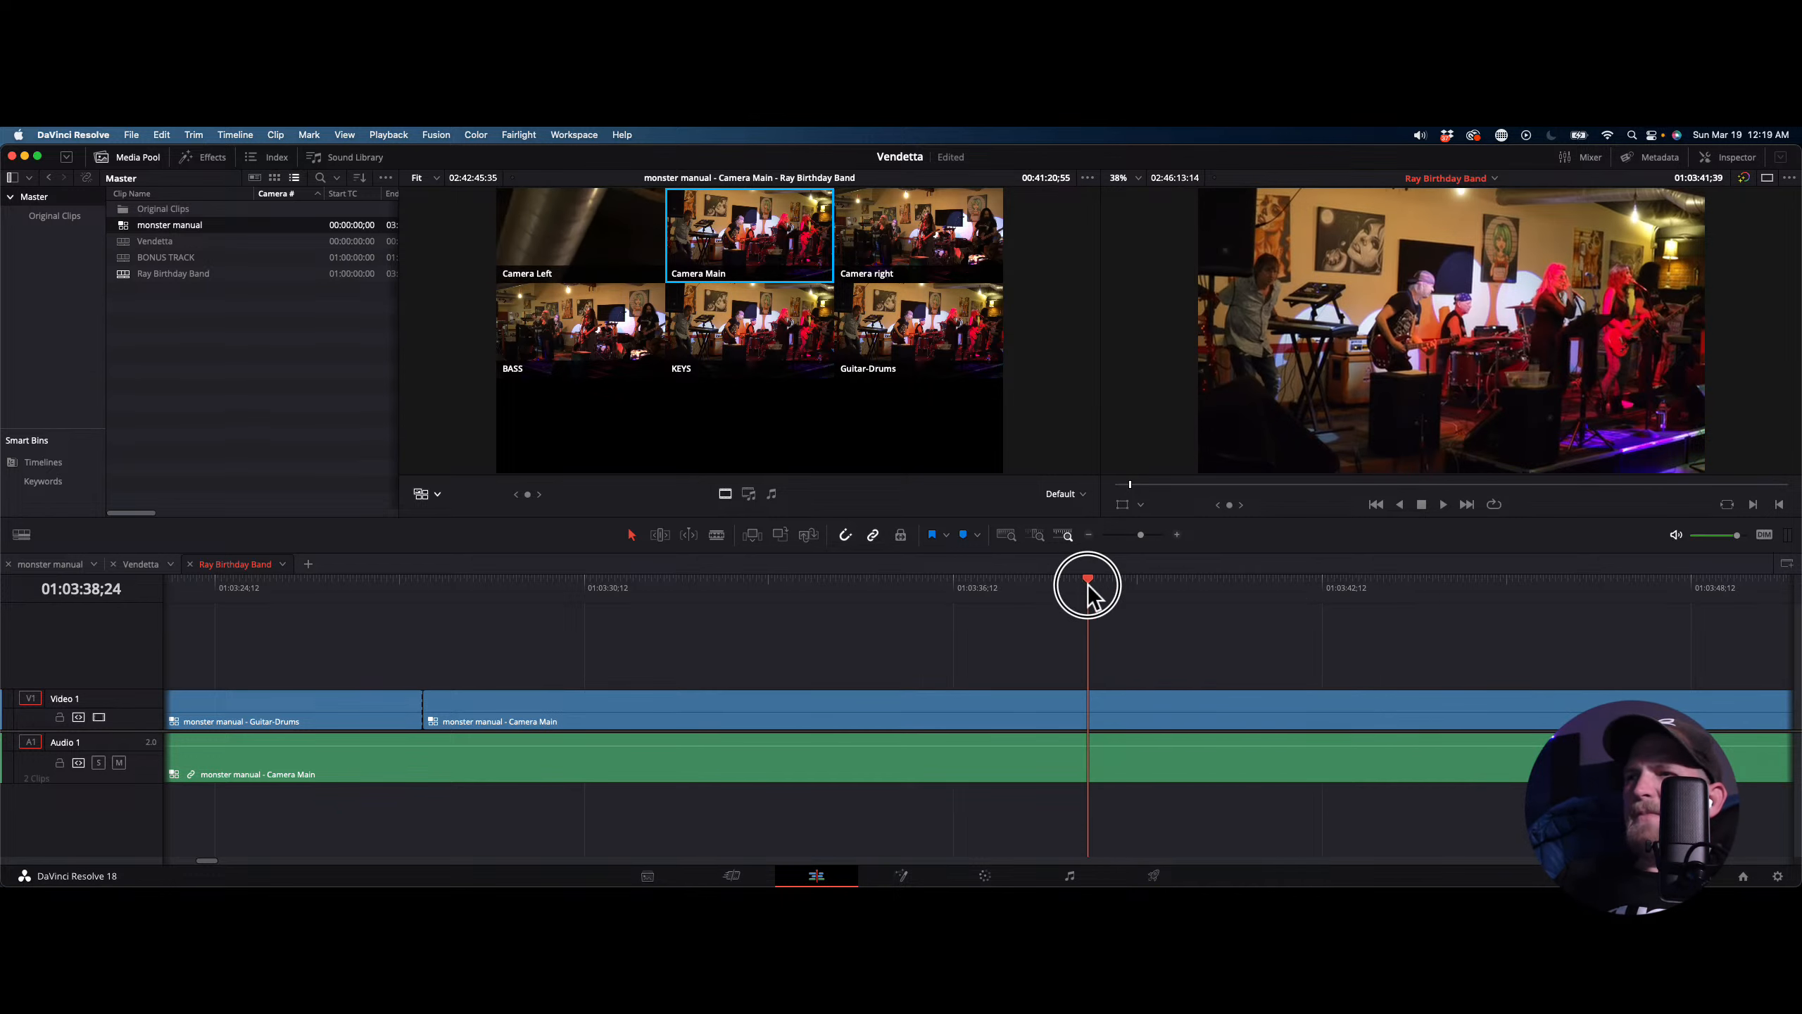
key("3")
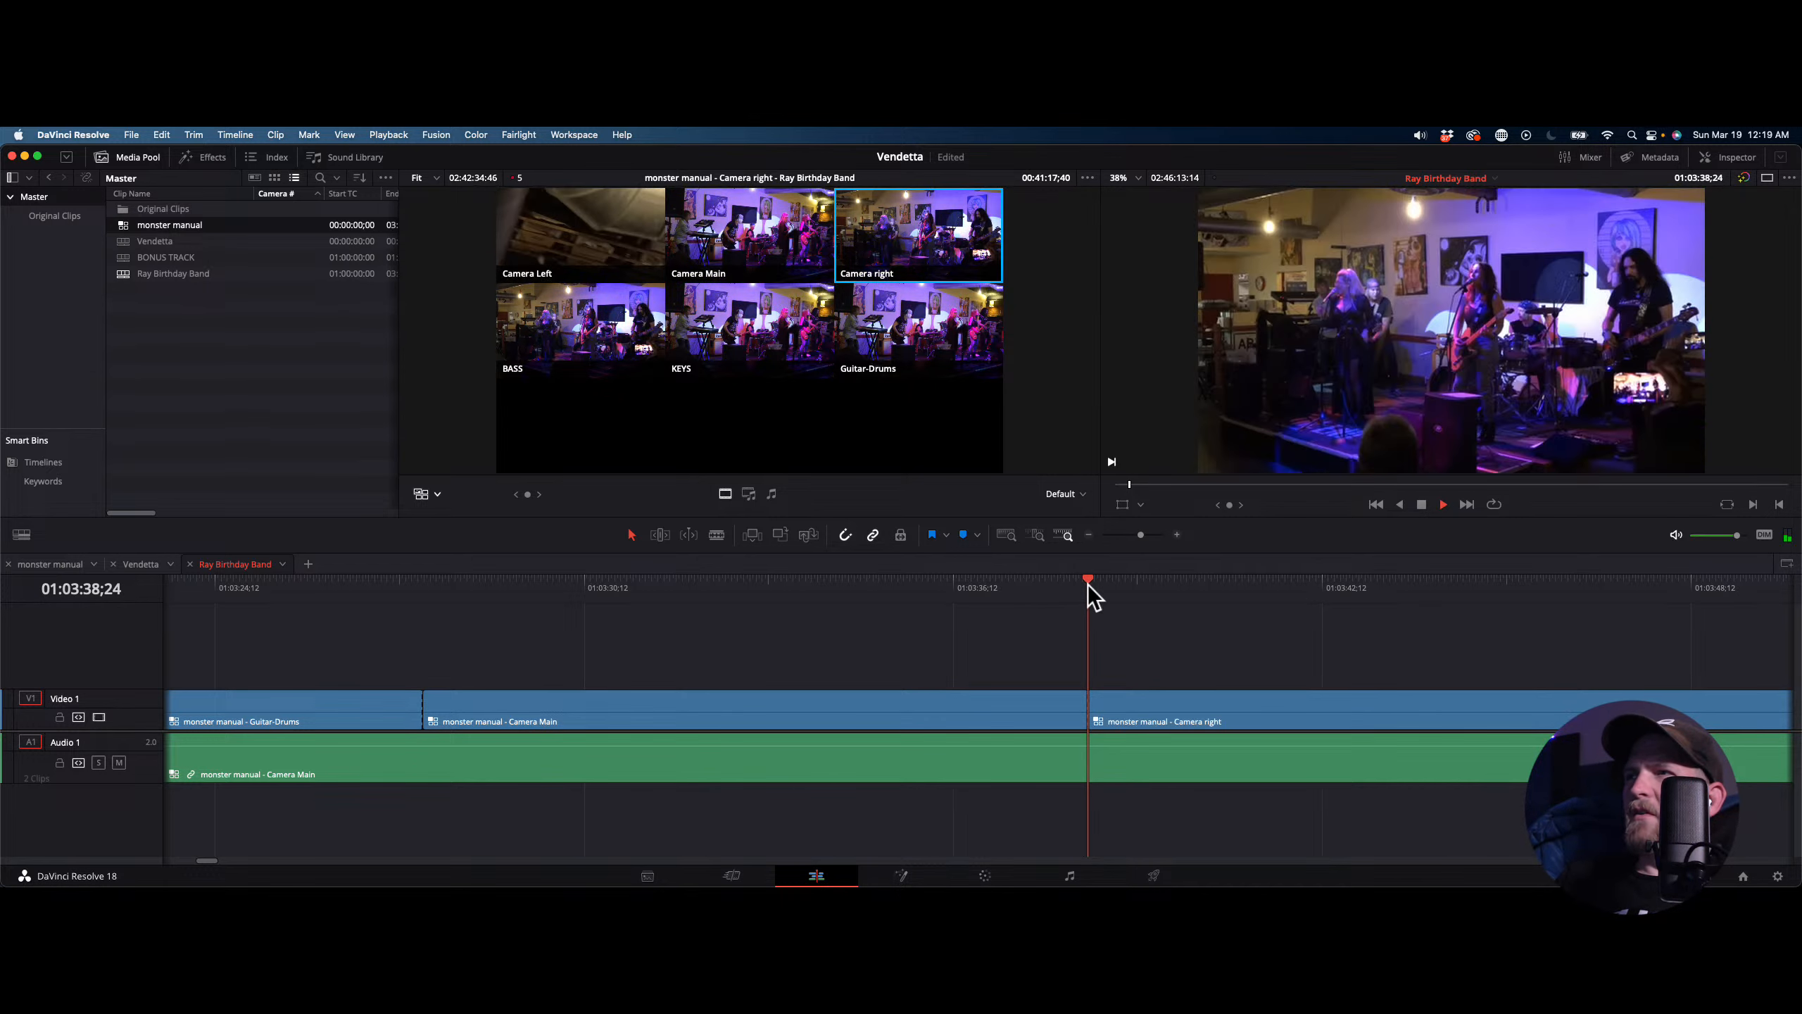
Replay the transition from Camera Main into the Camera right shot and watch it up to about 01:03:44
key("space")
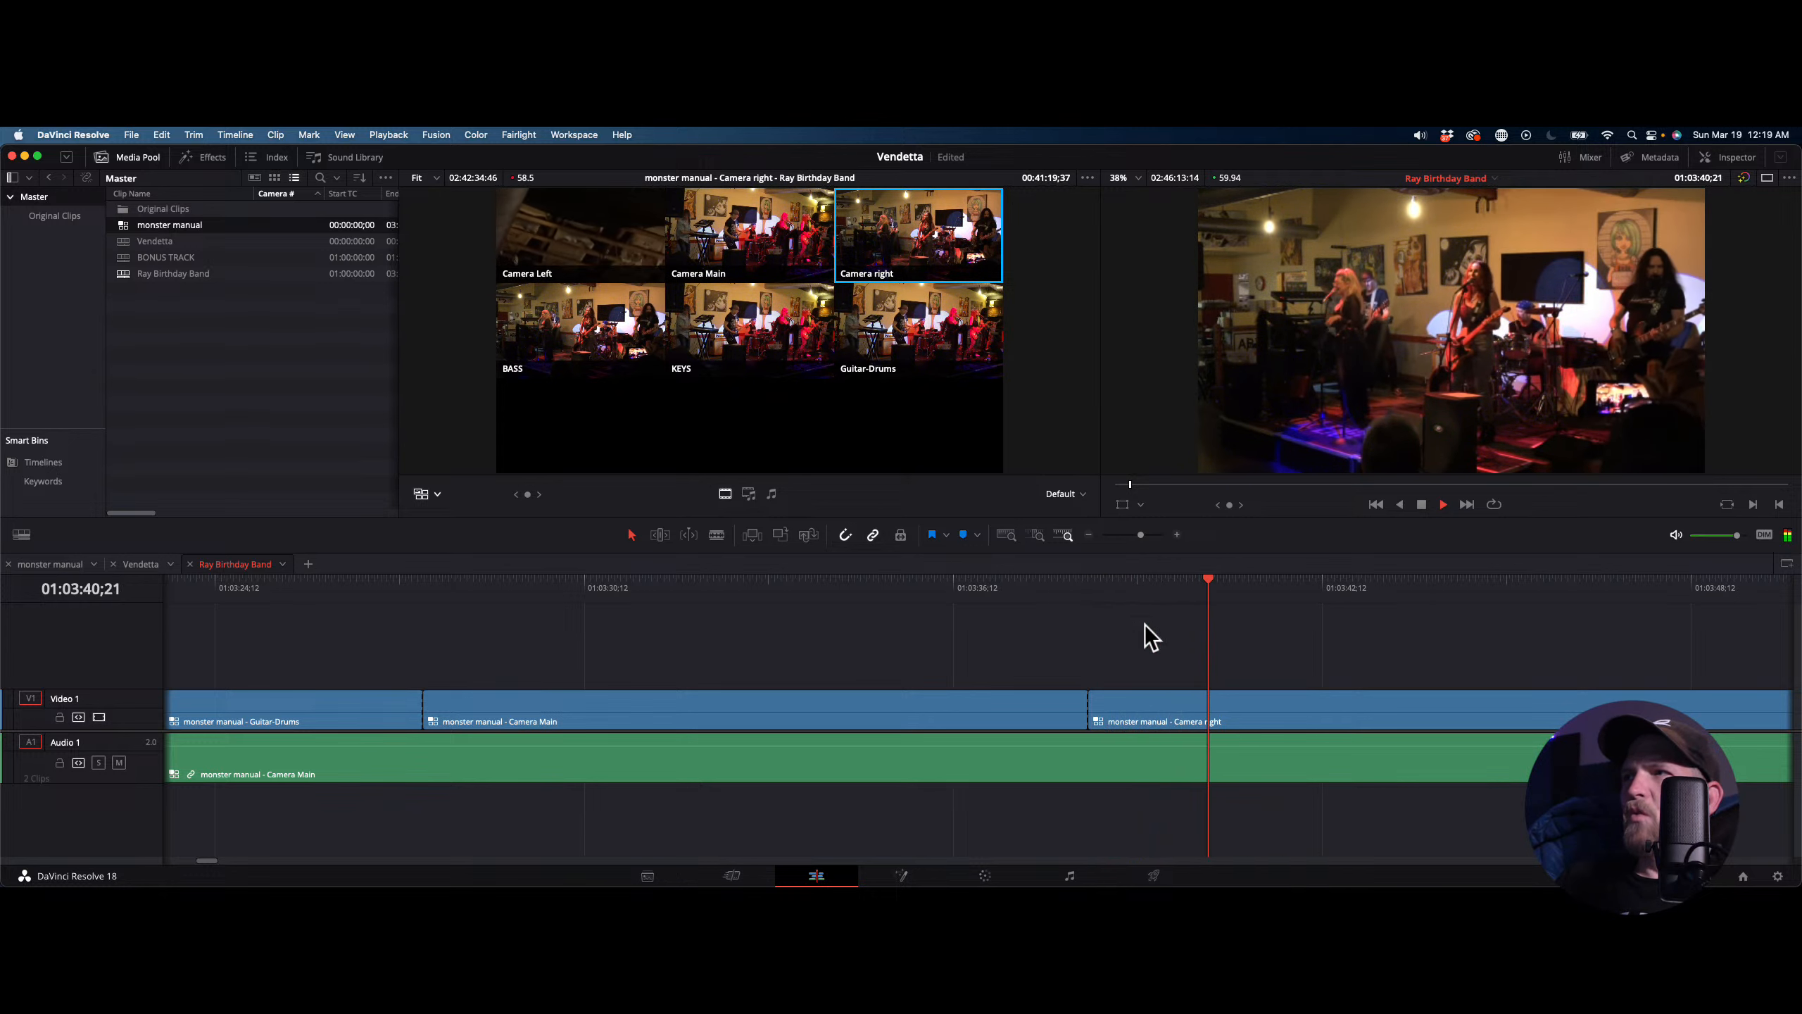
key("space")
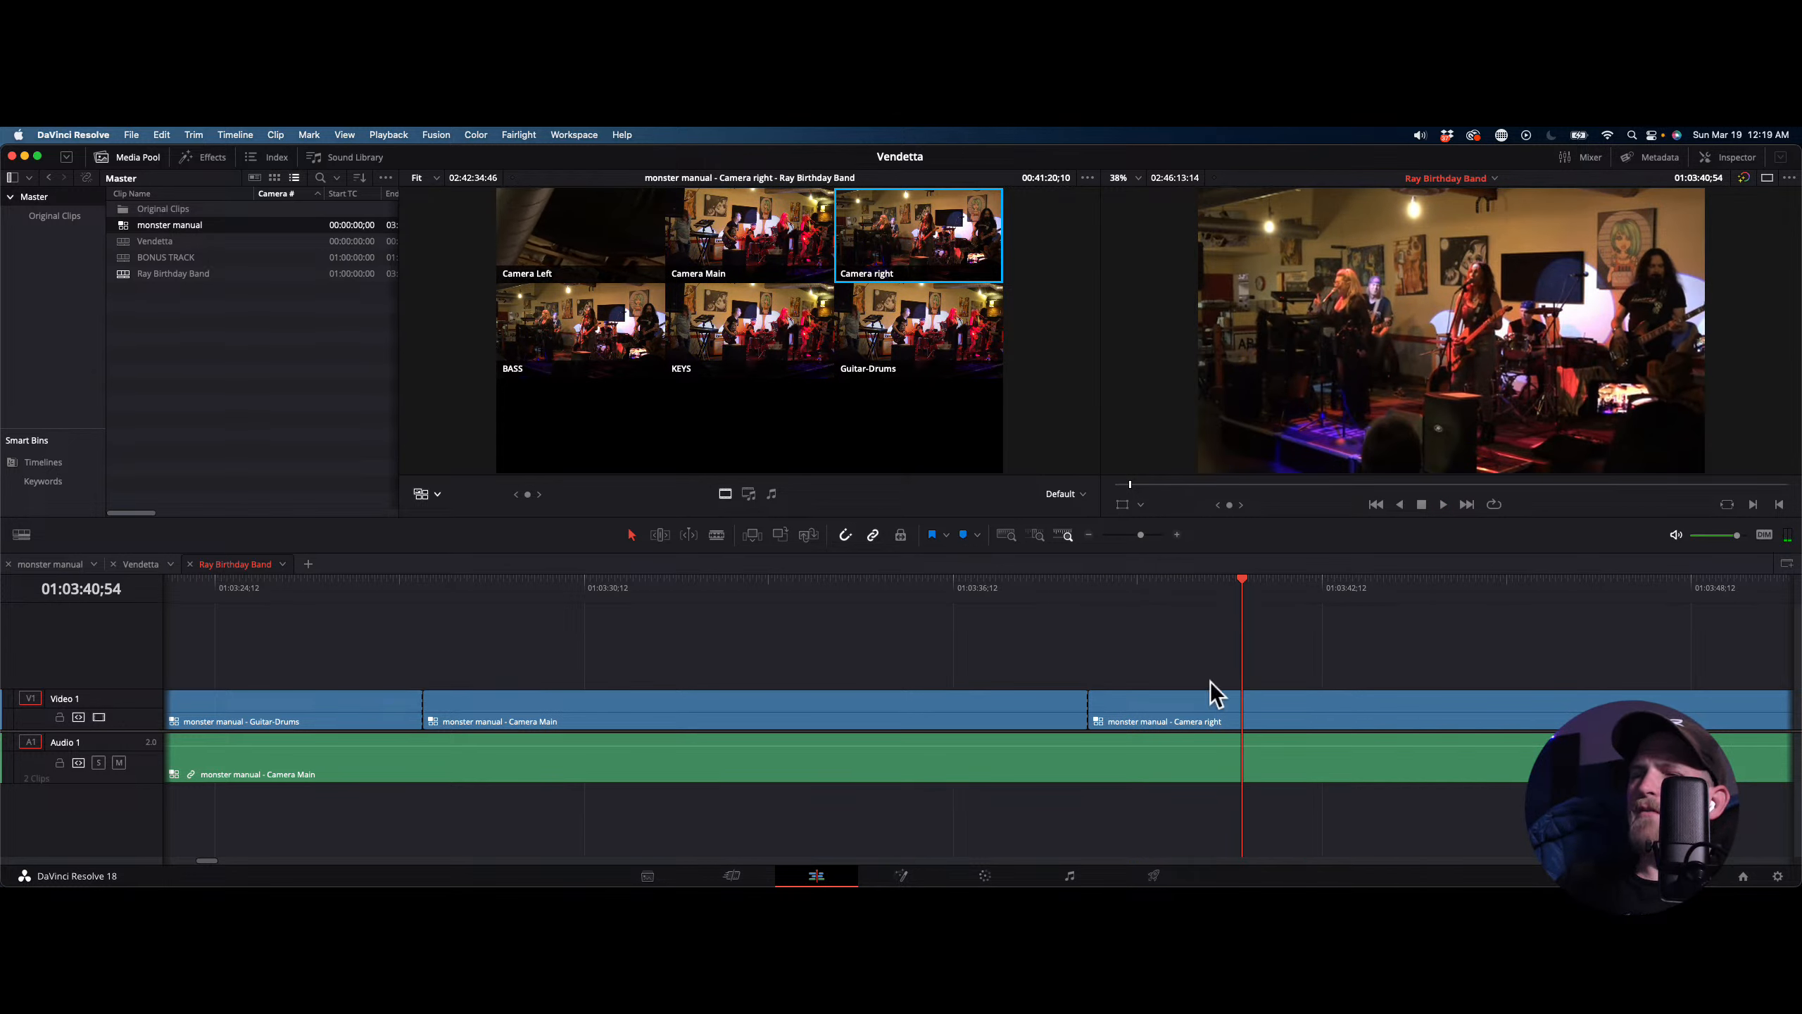
left_click_drag(501, 588, 926, 600)
key("space")
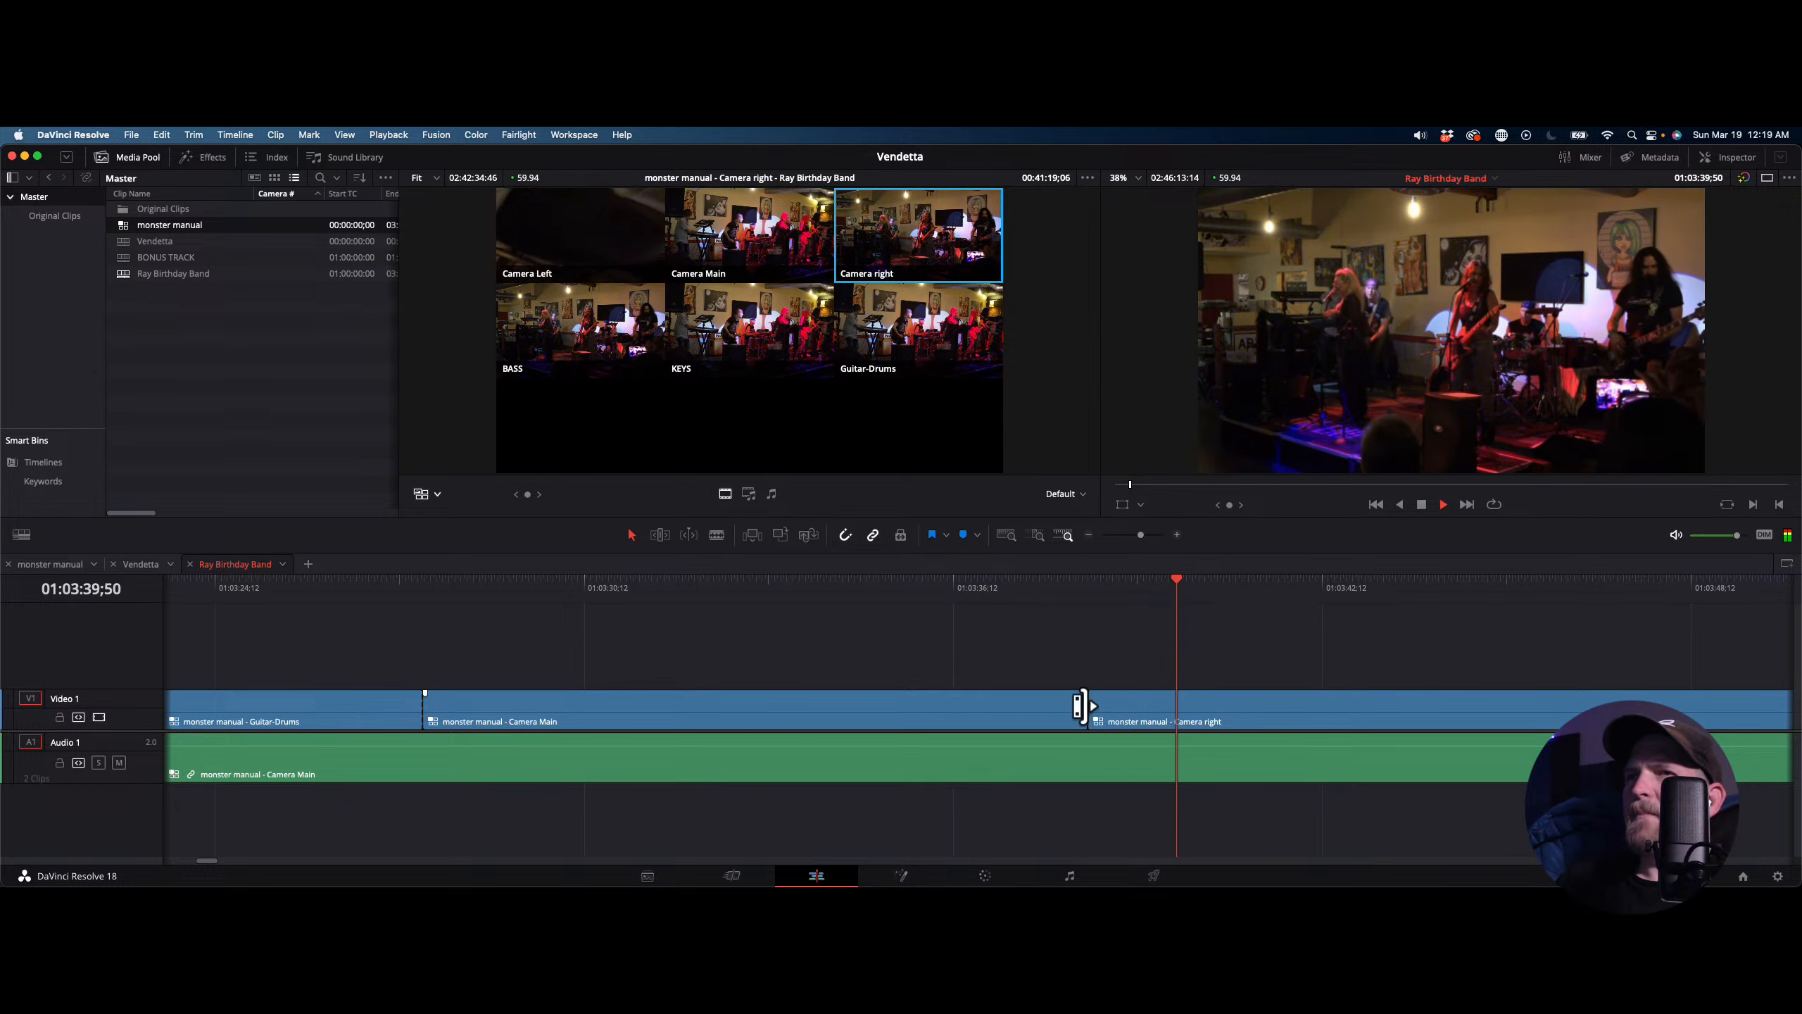
key("space")
left_click(1026, 584)
left_click(1142, 584)
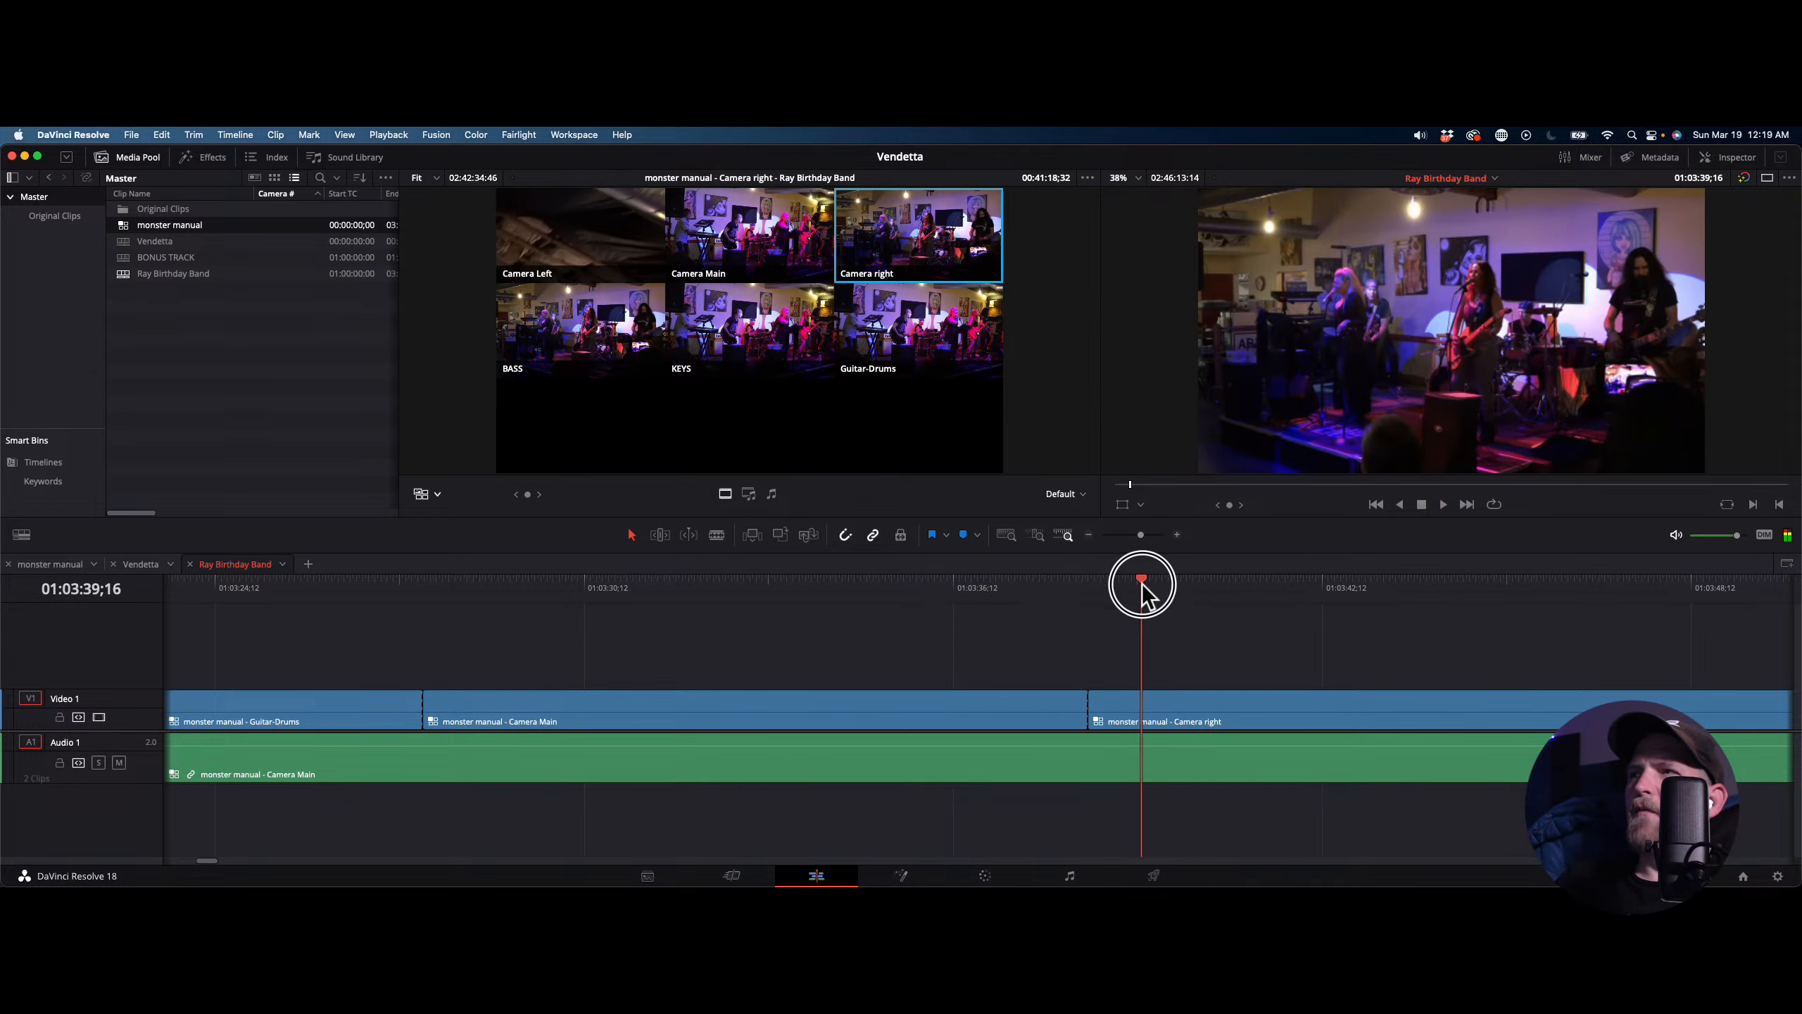
key("space")
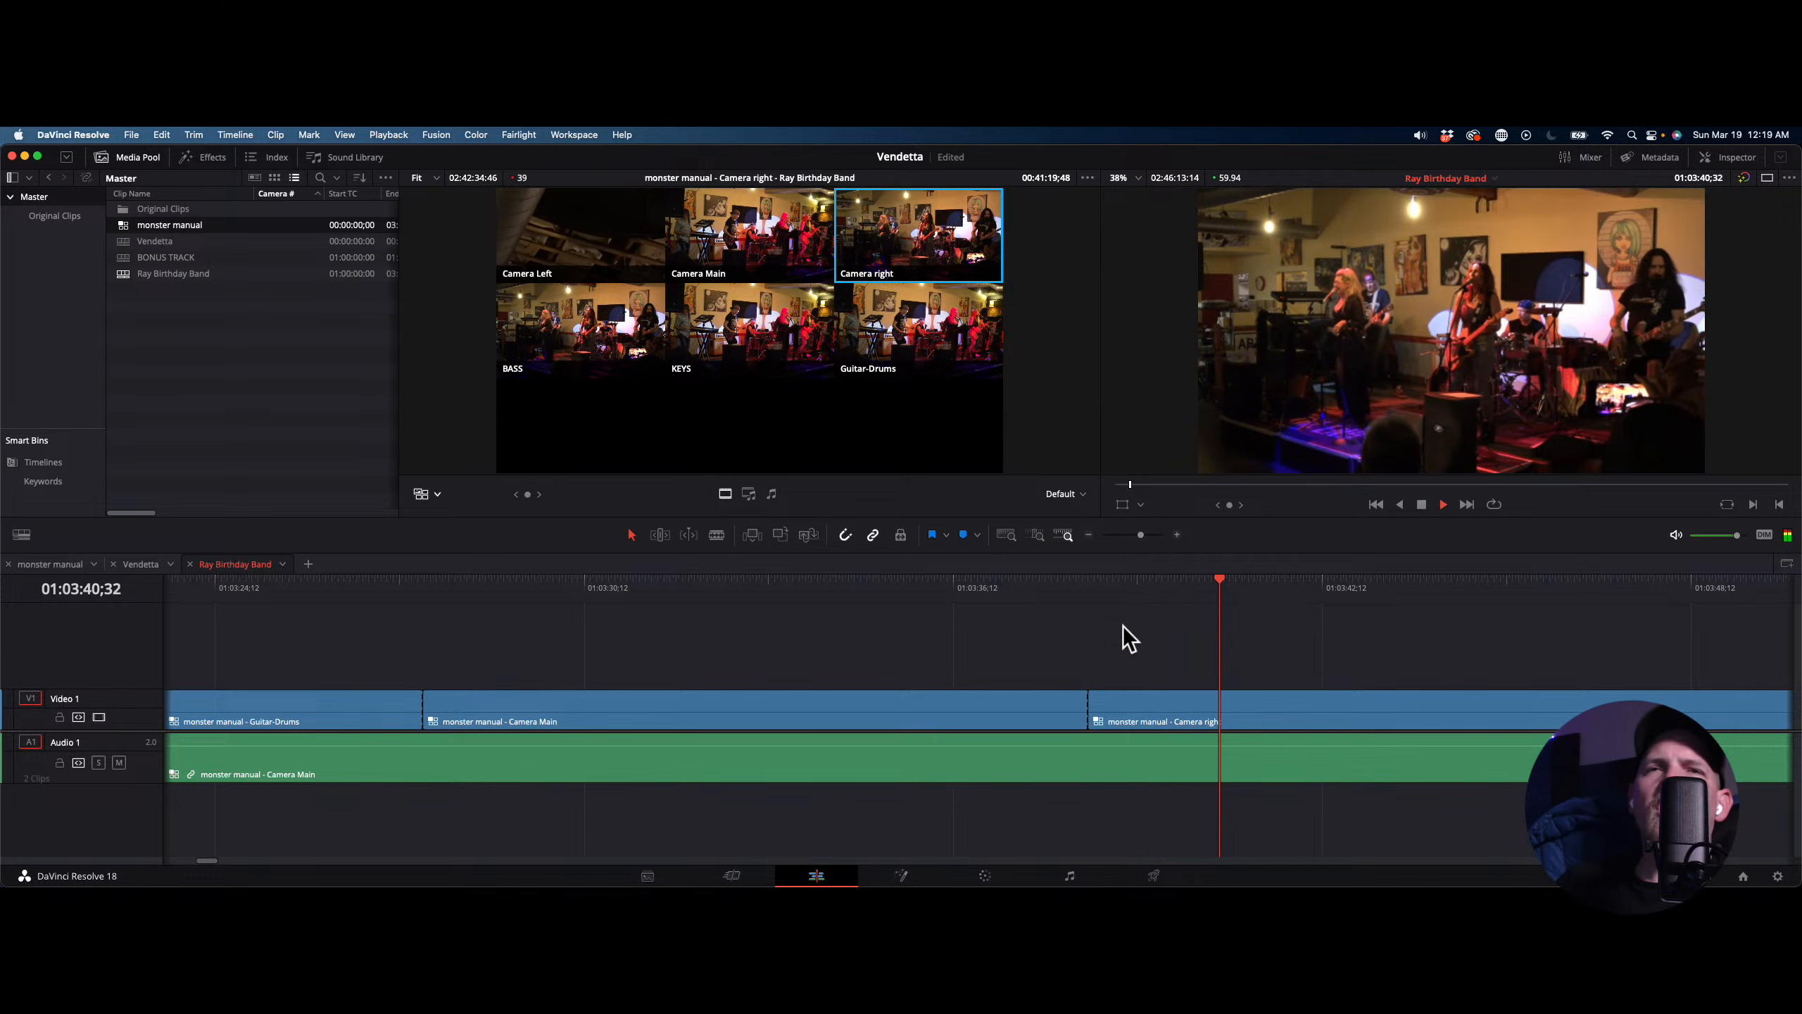
scroll(1123, 625, "right", 10)
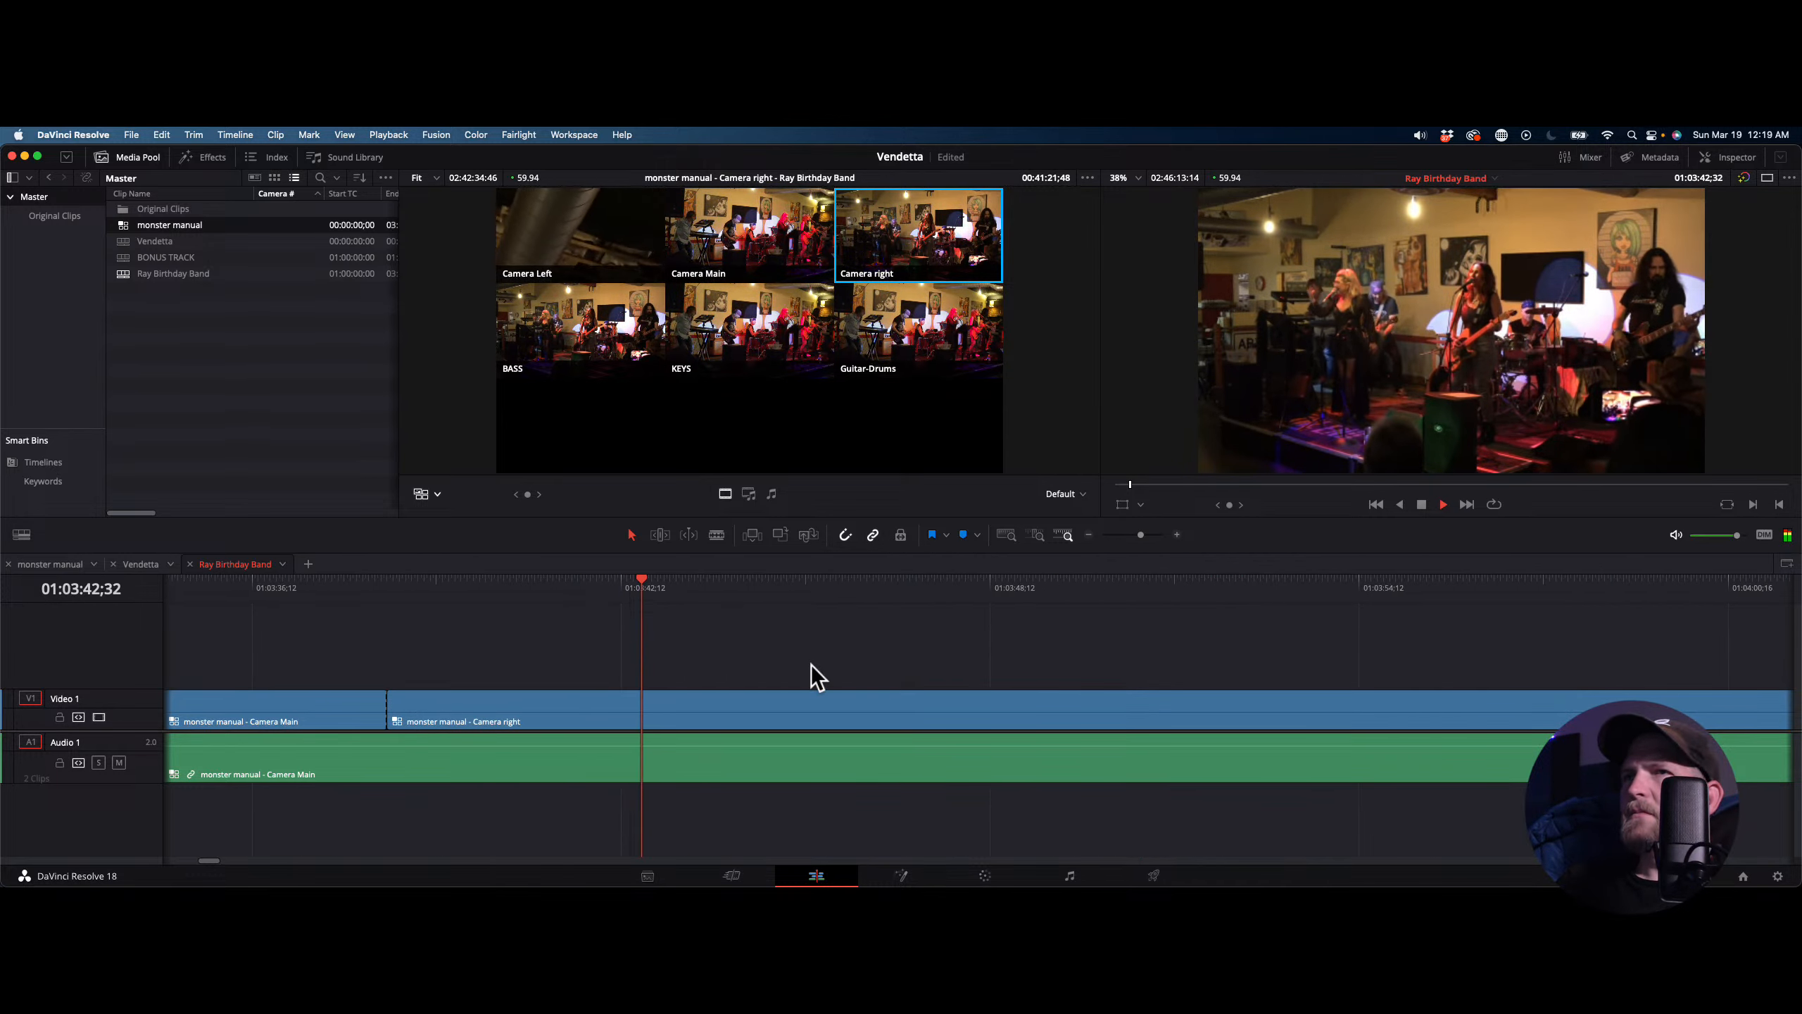
key("space")
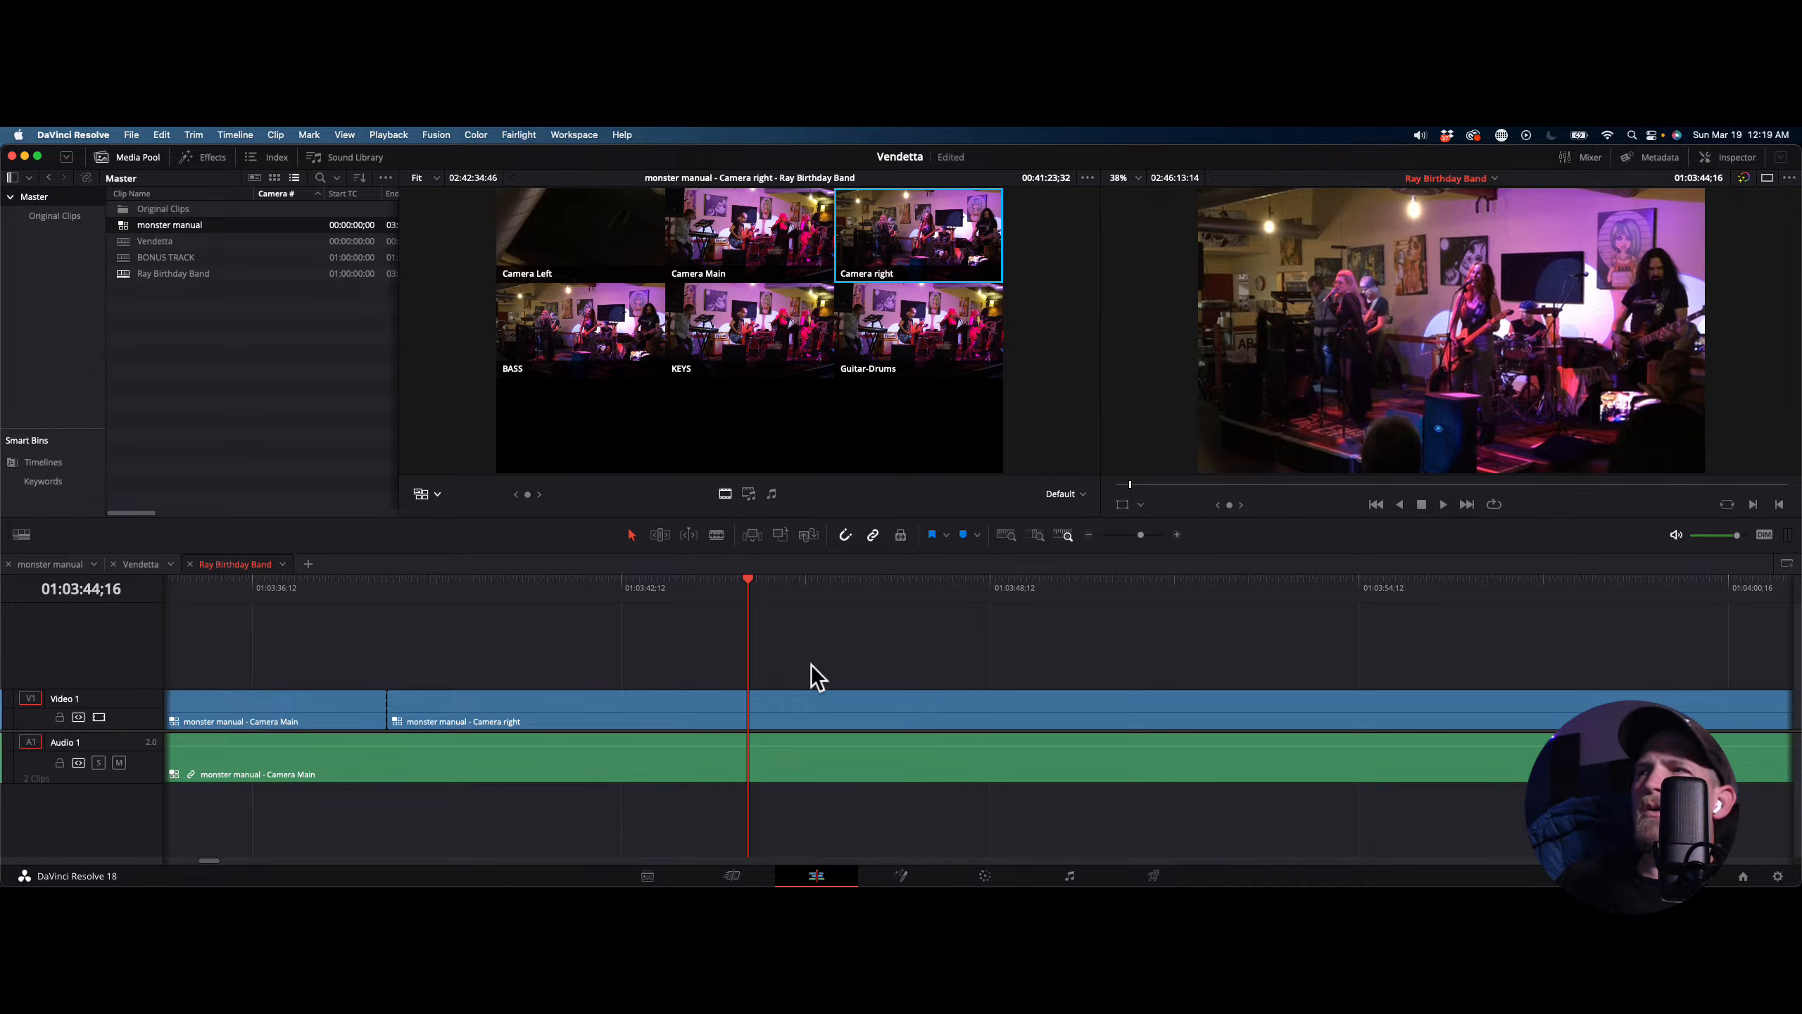
Play the Camera right shot to about 01:03:52, then go back and cut the video to Camera Main at 01:03:50;17
key("space")
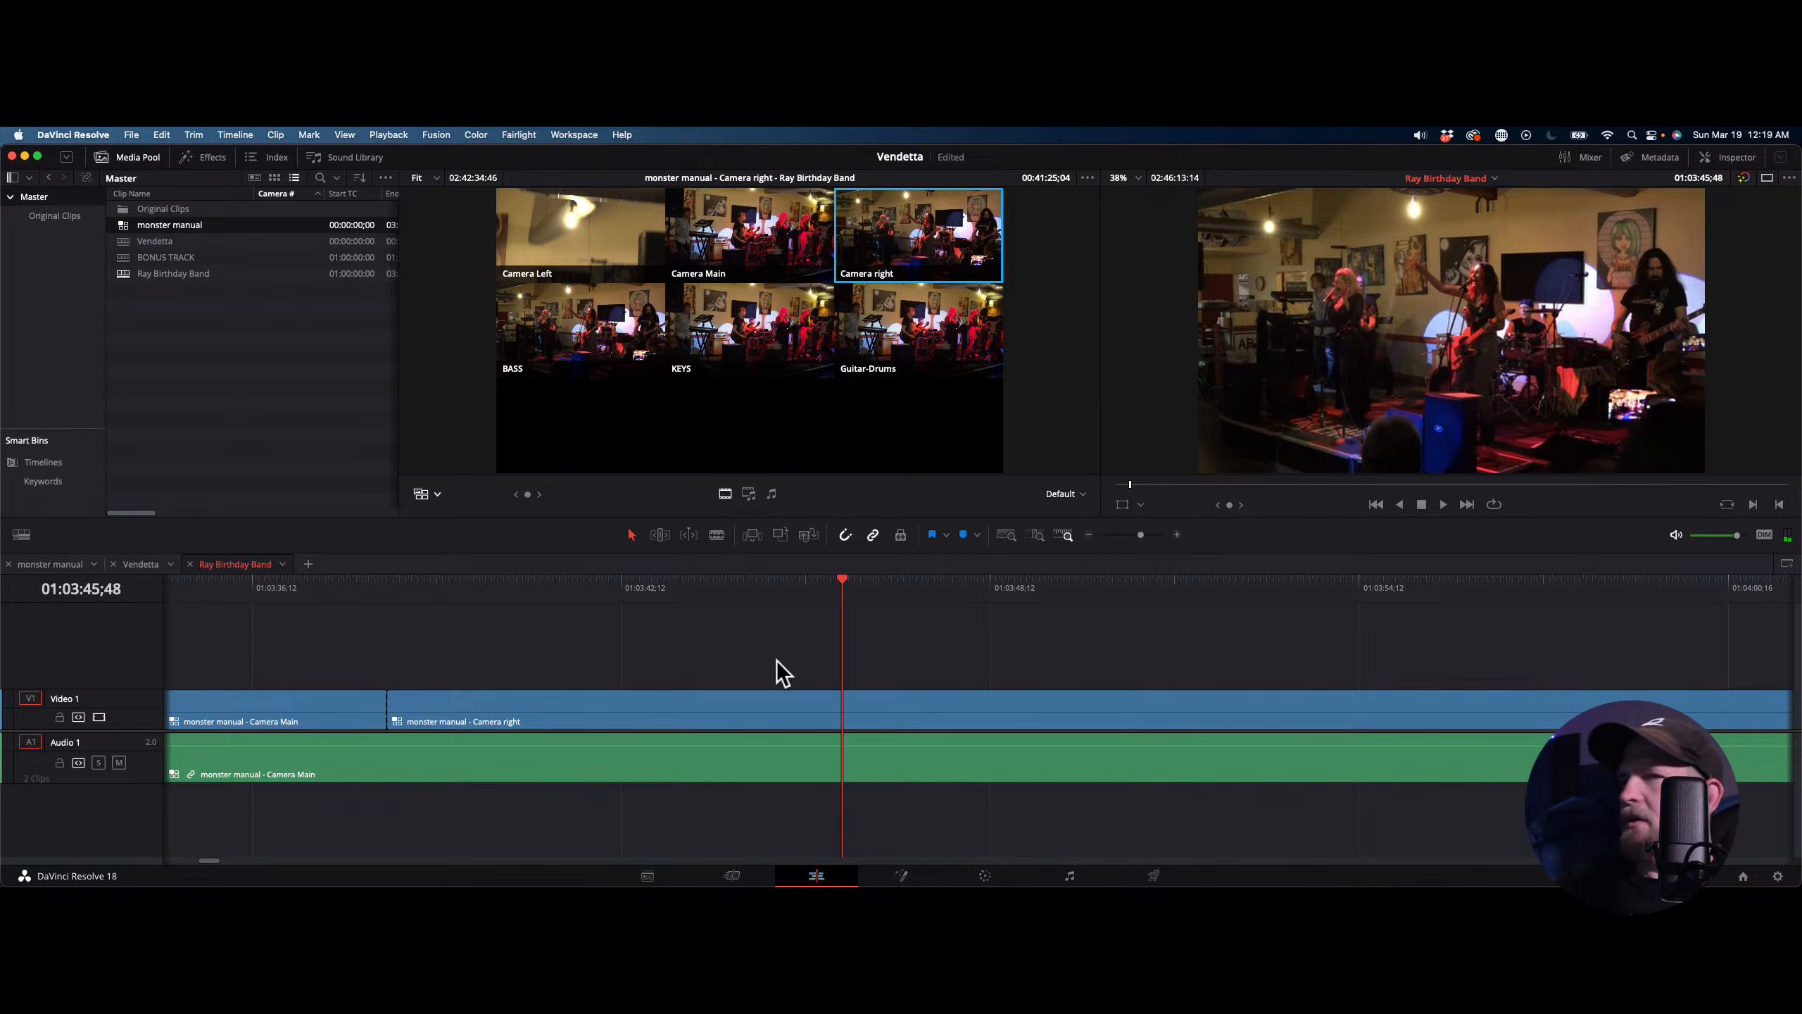
left_click(842, 583)
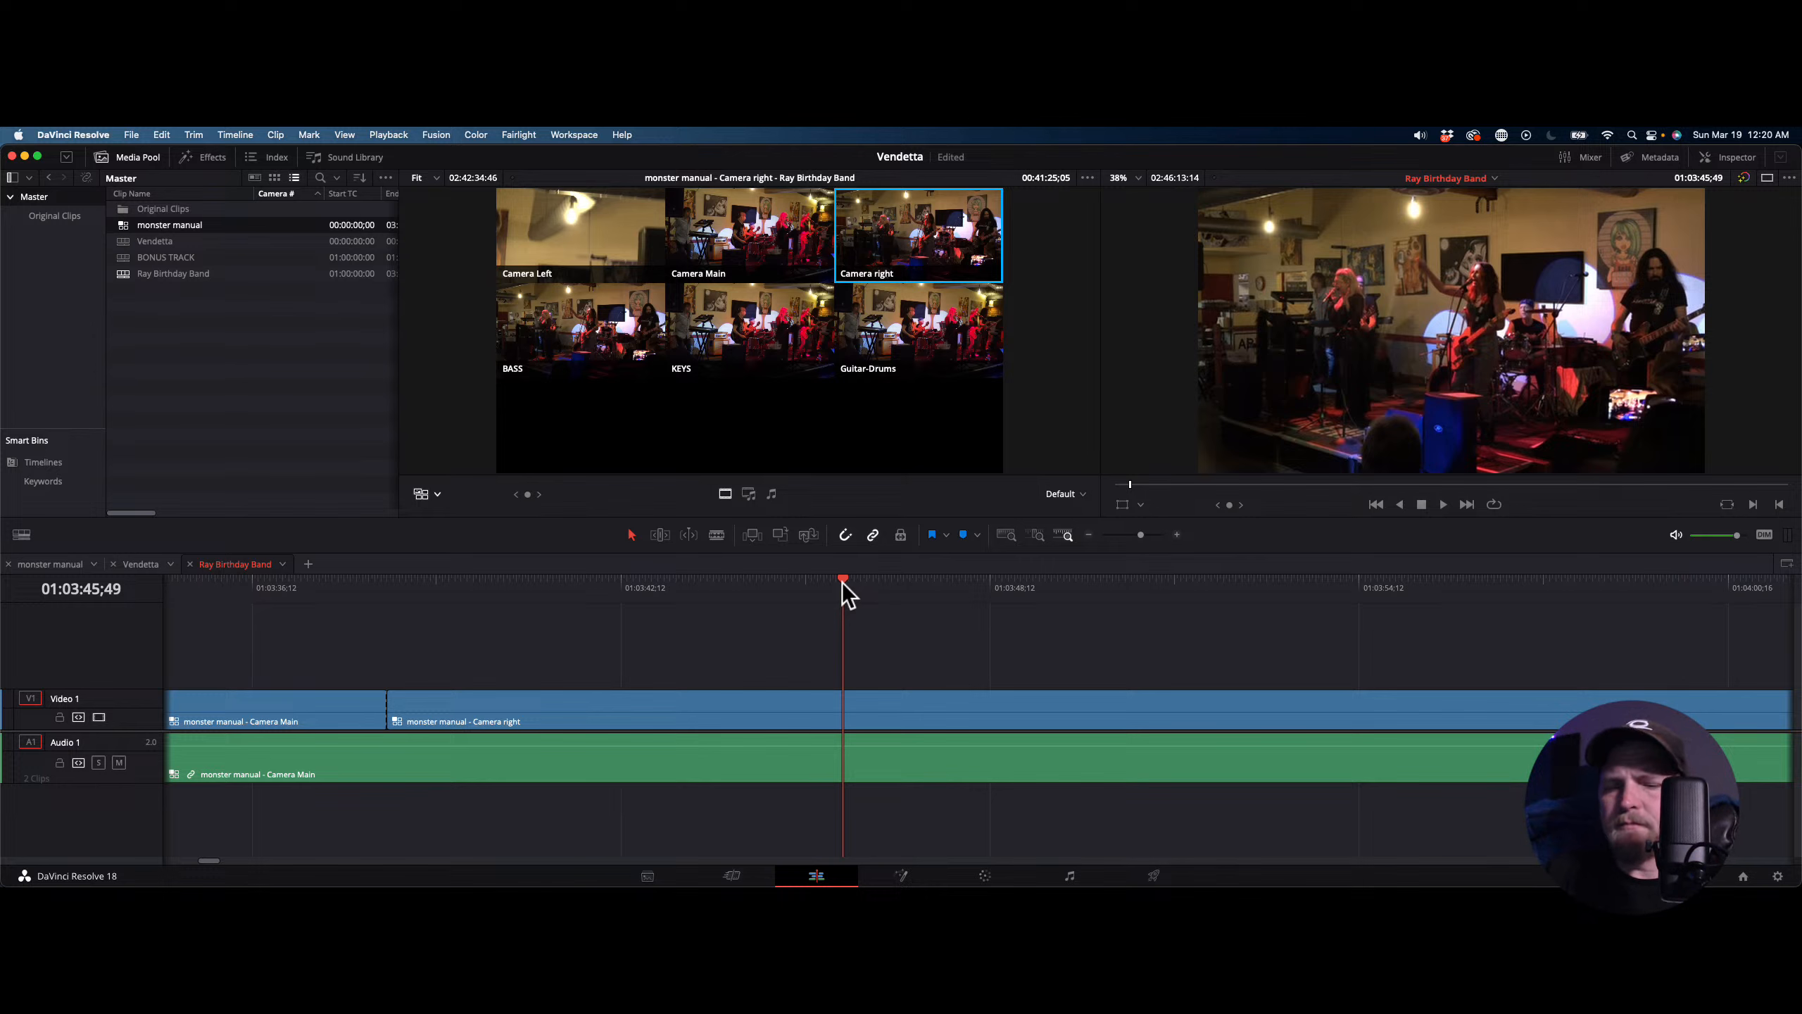
key("space")
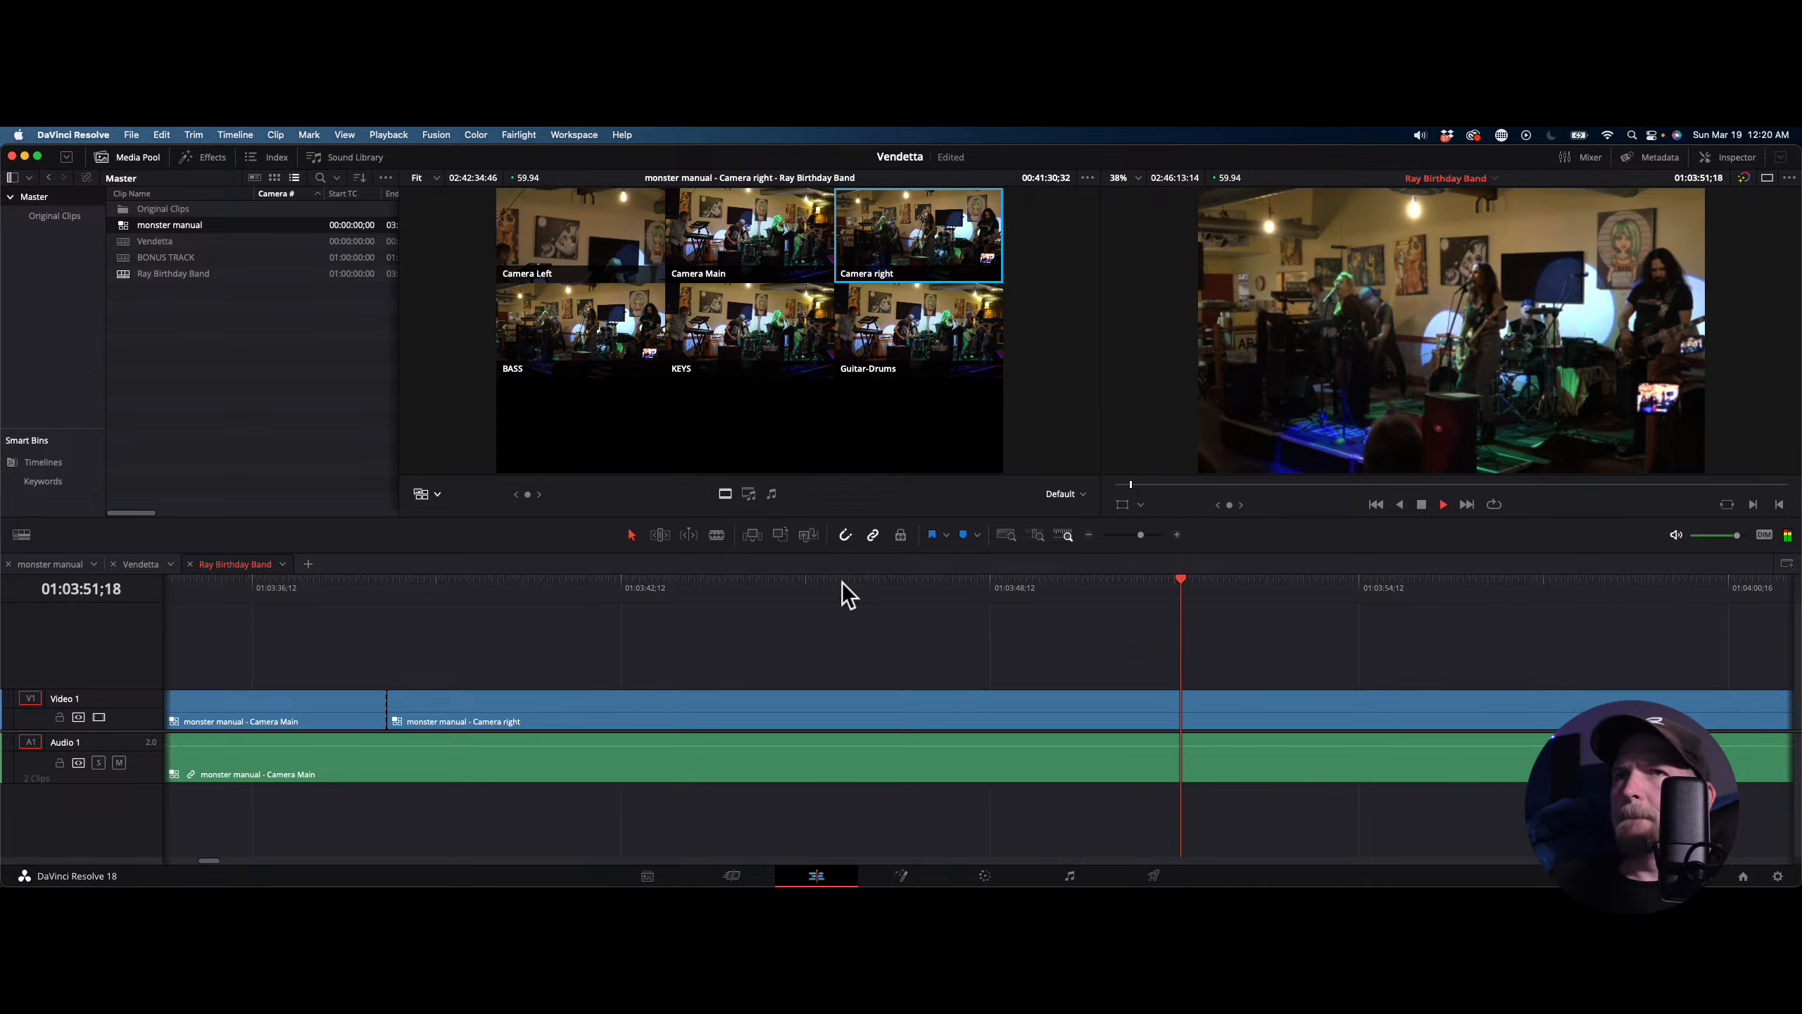
key("space")
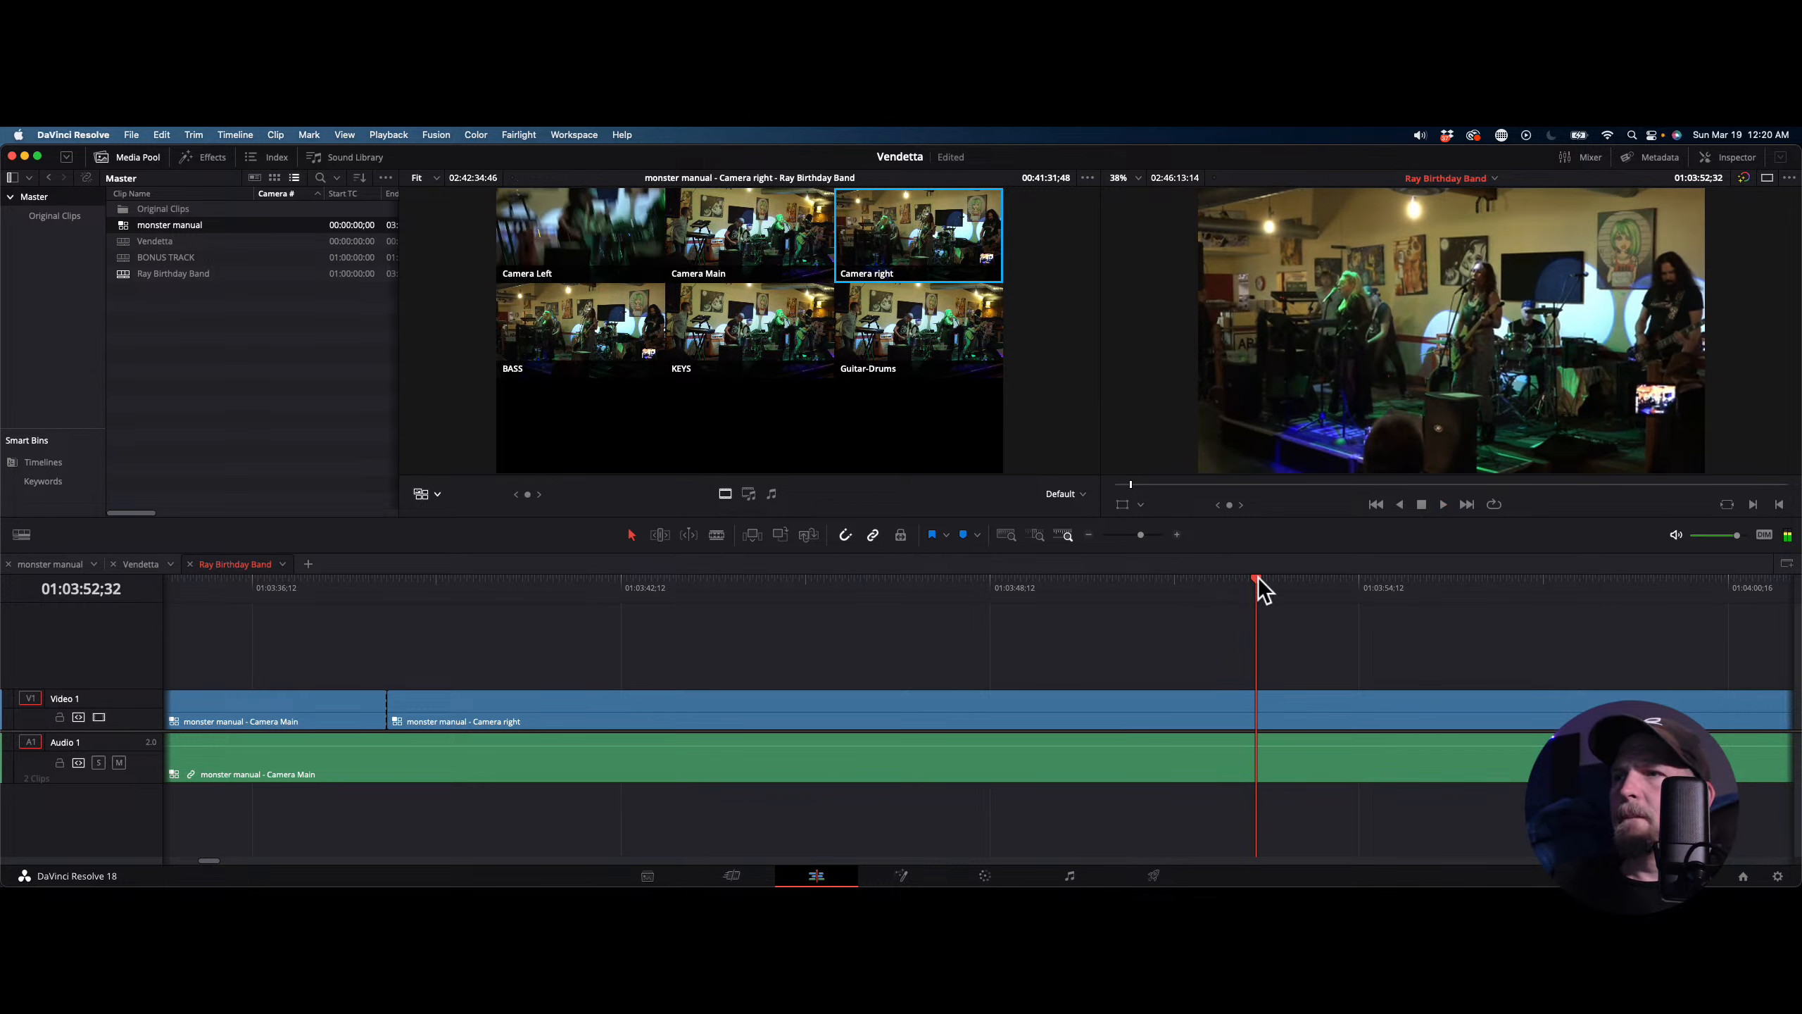
left_click_drag(1258, 580, 1118, 600)
key("space")
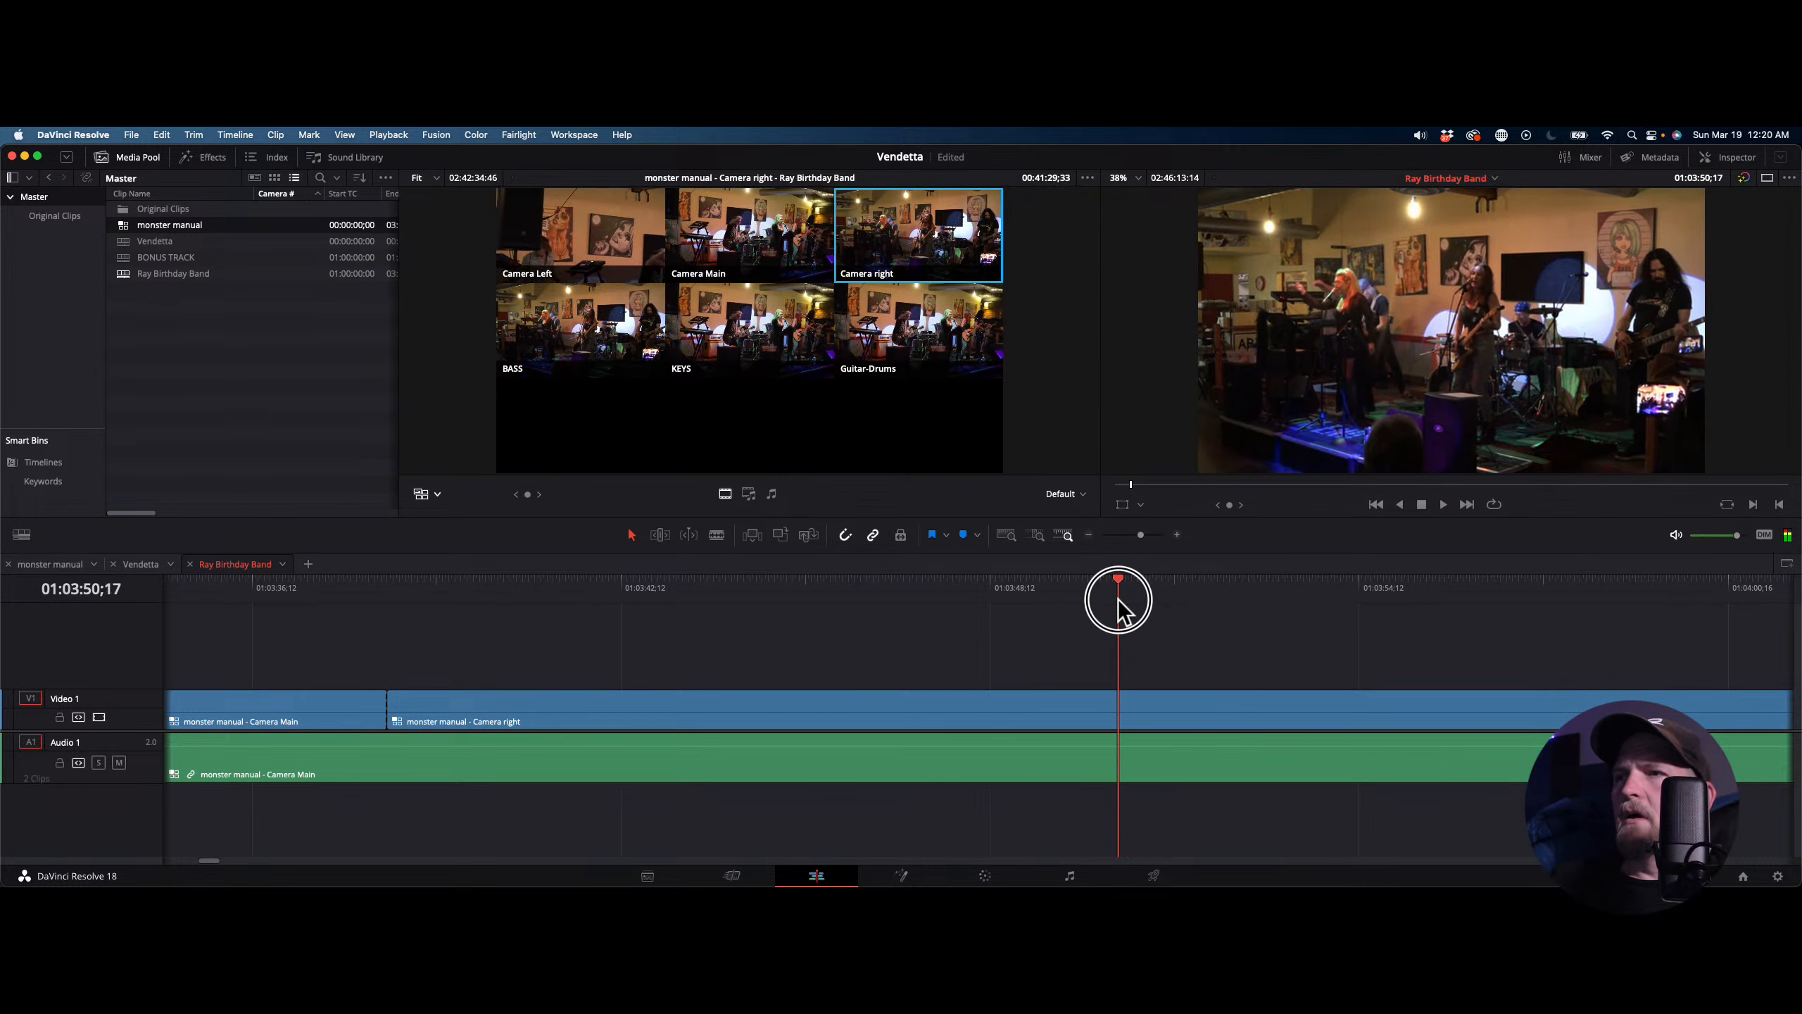
key("2")
key("space")
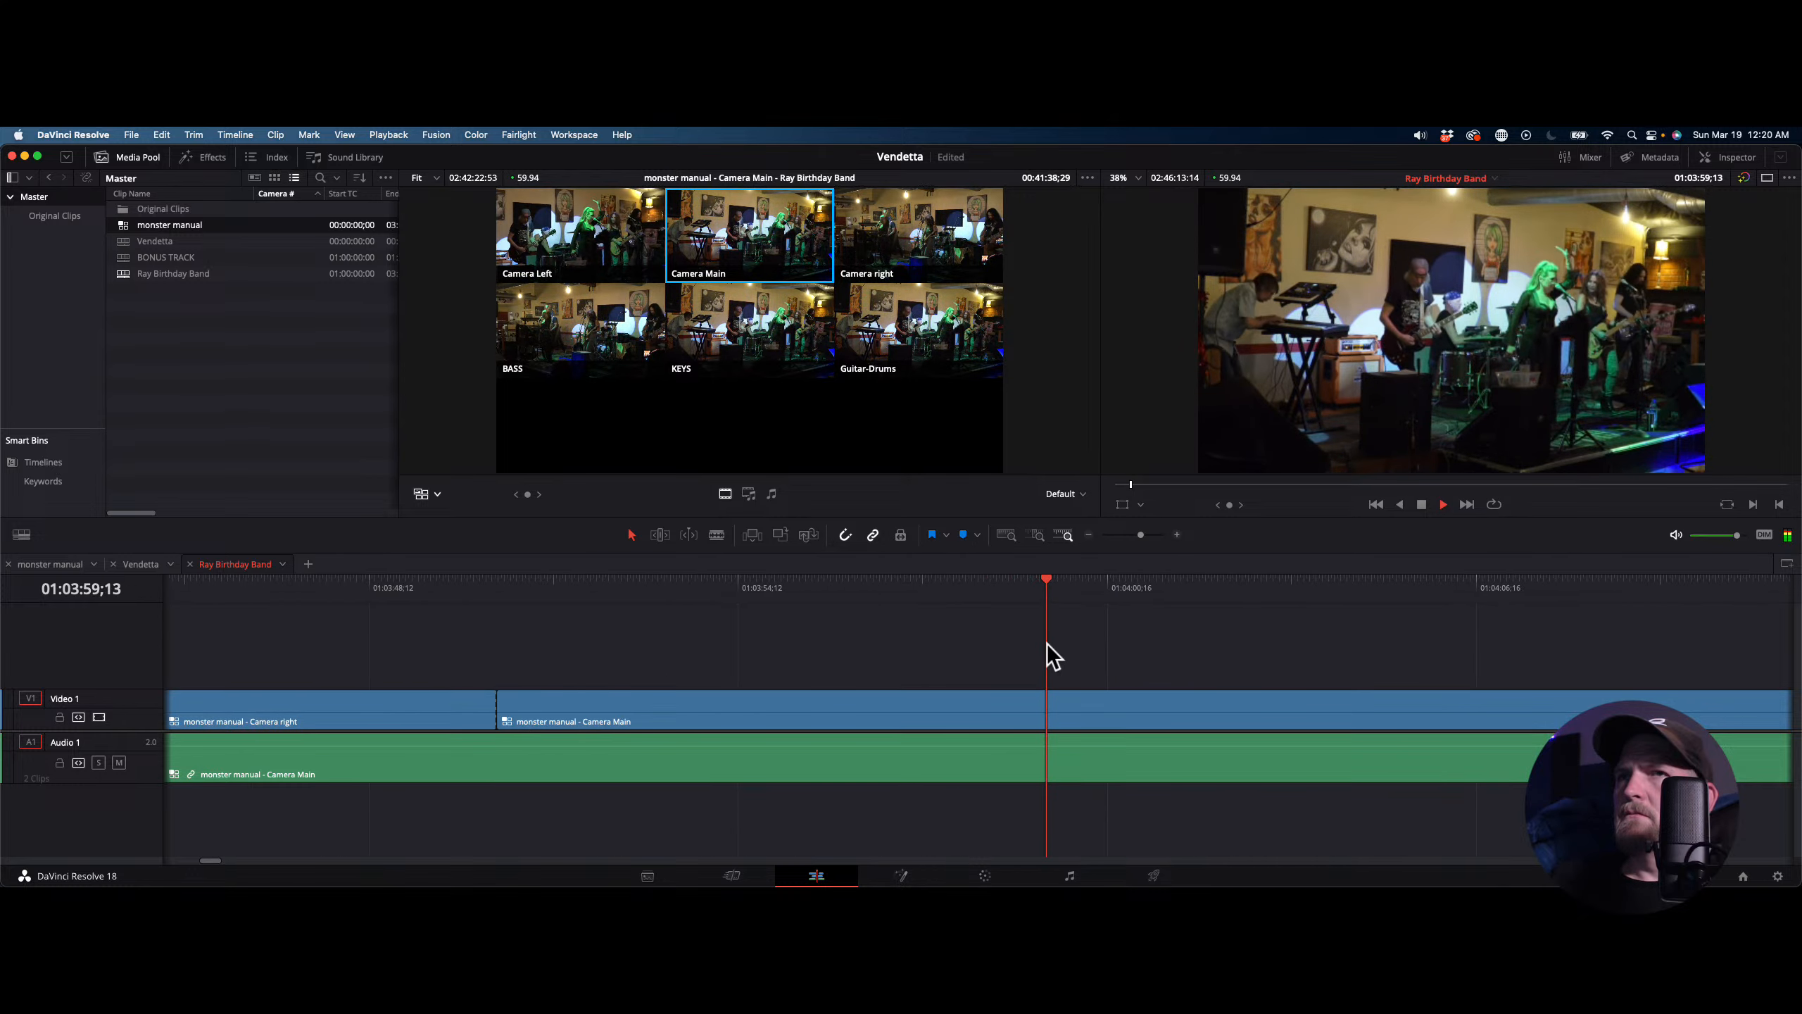
Switch live to Camera Left at about 01:04:01, back to Camera Main, and again to Camera Left at about 01:04:26
key("1")
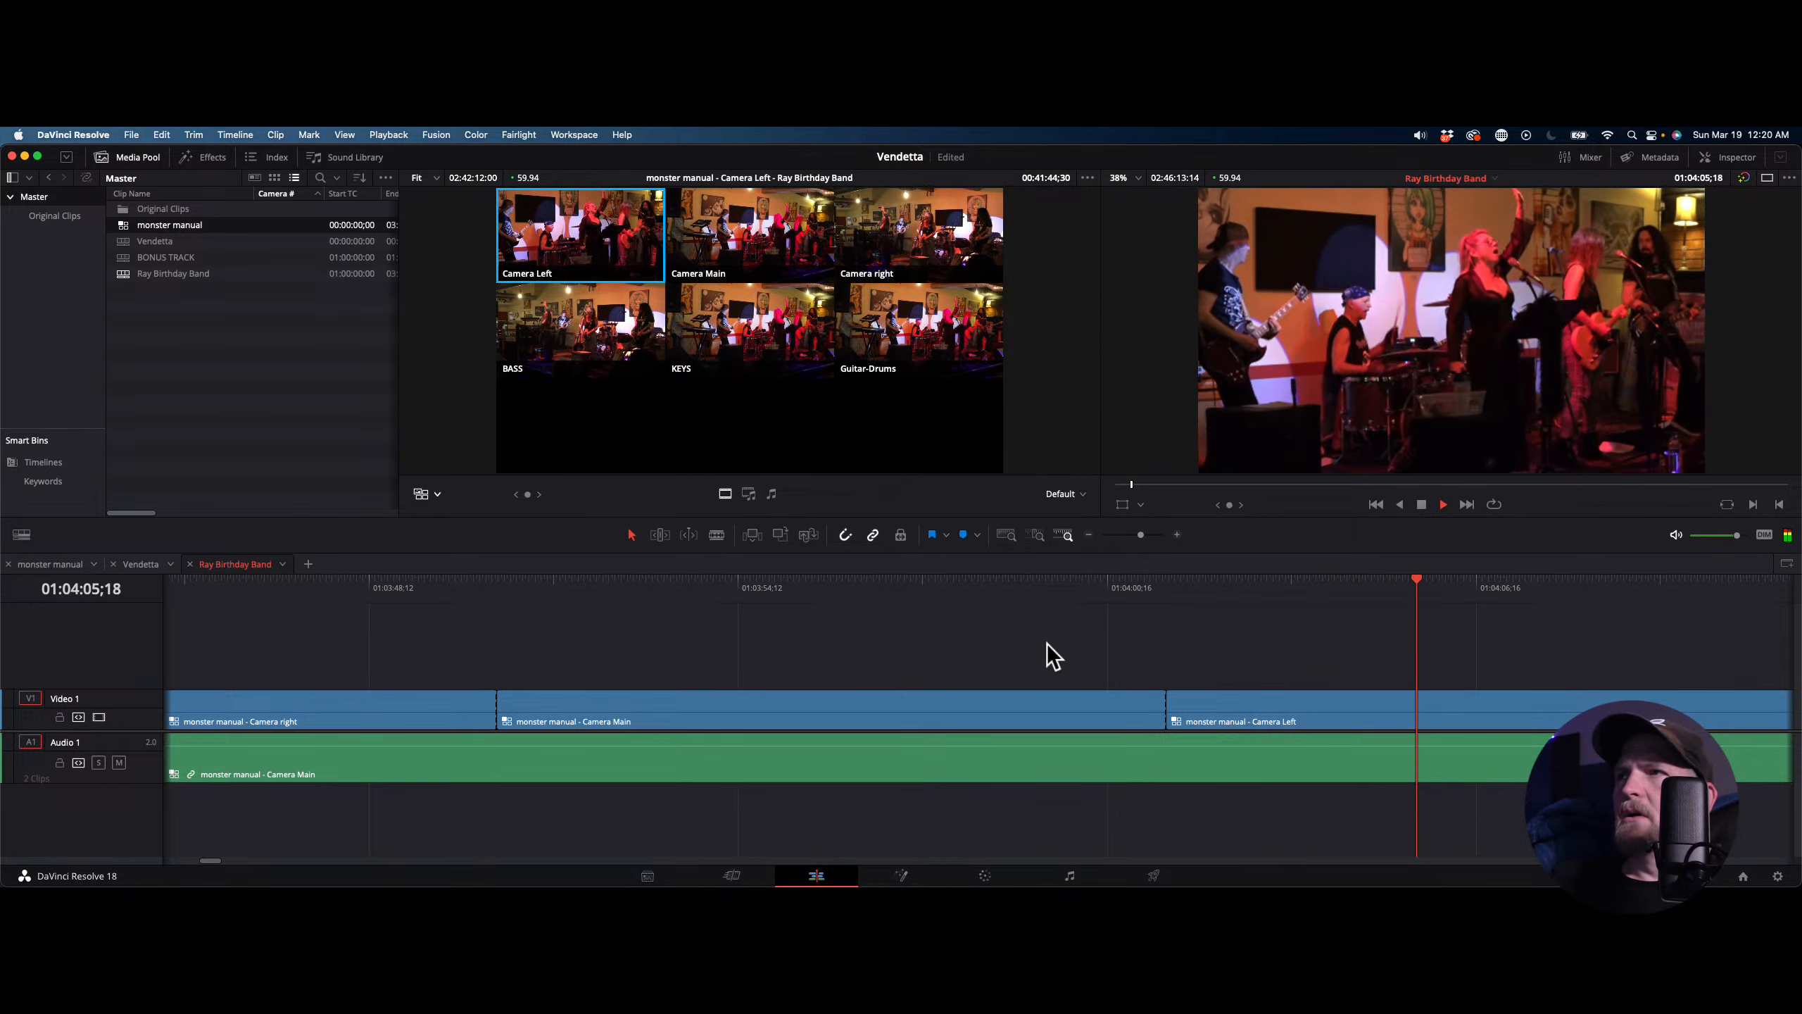
key("2")
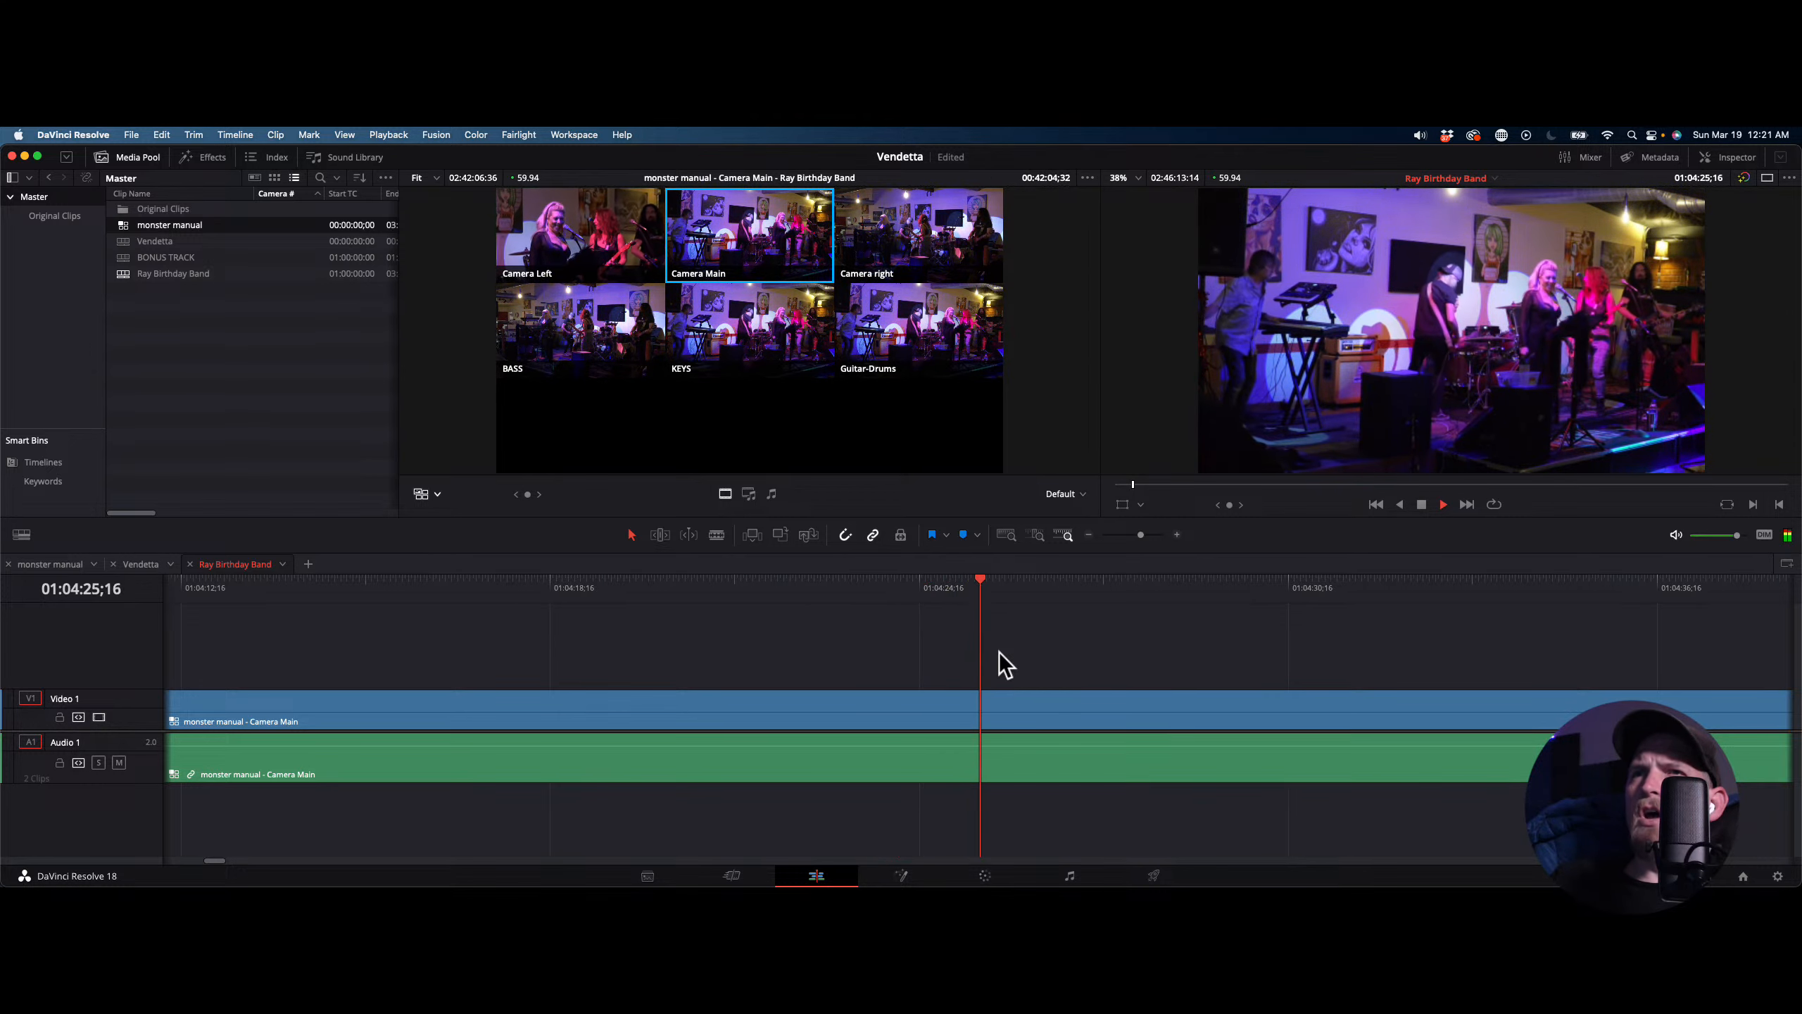
key("1")
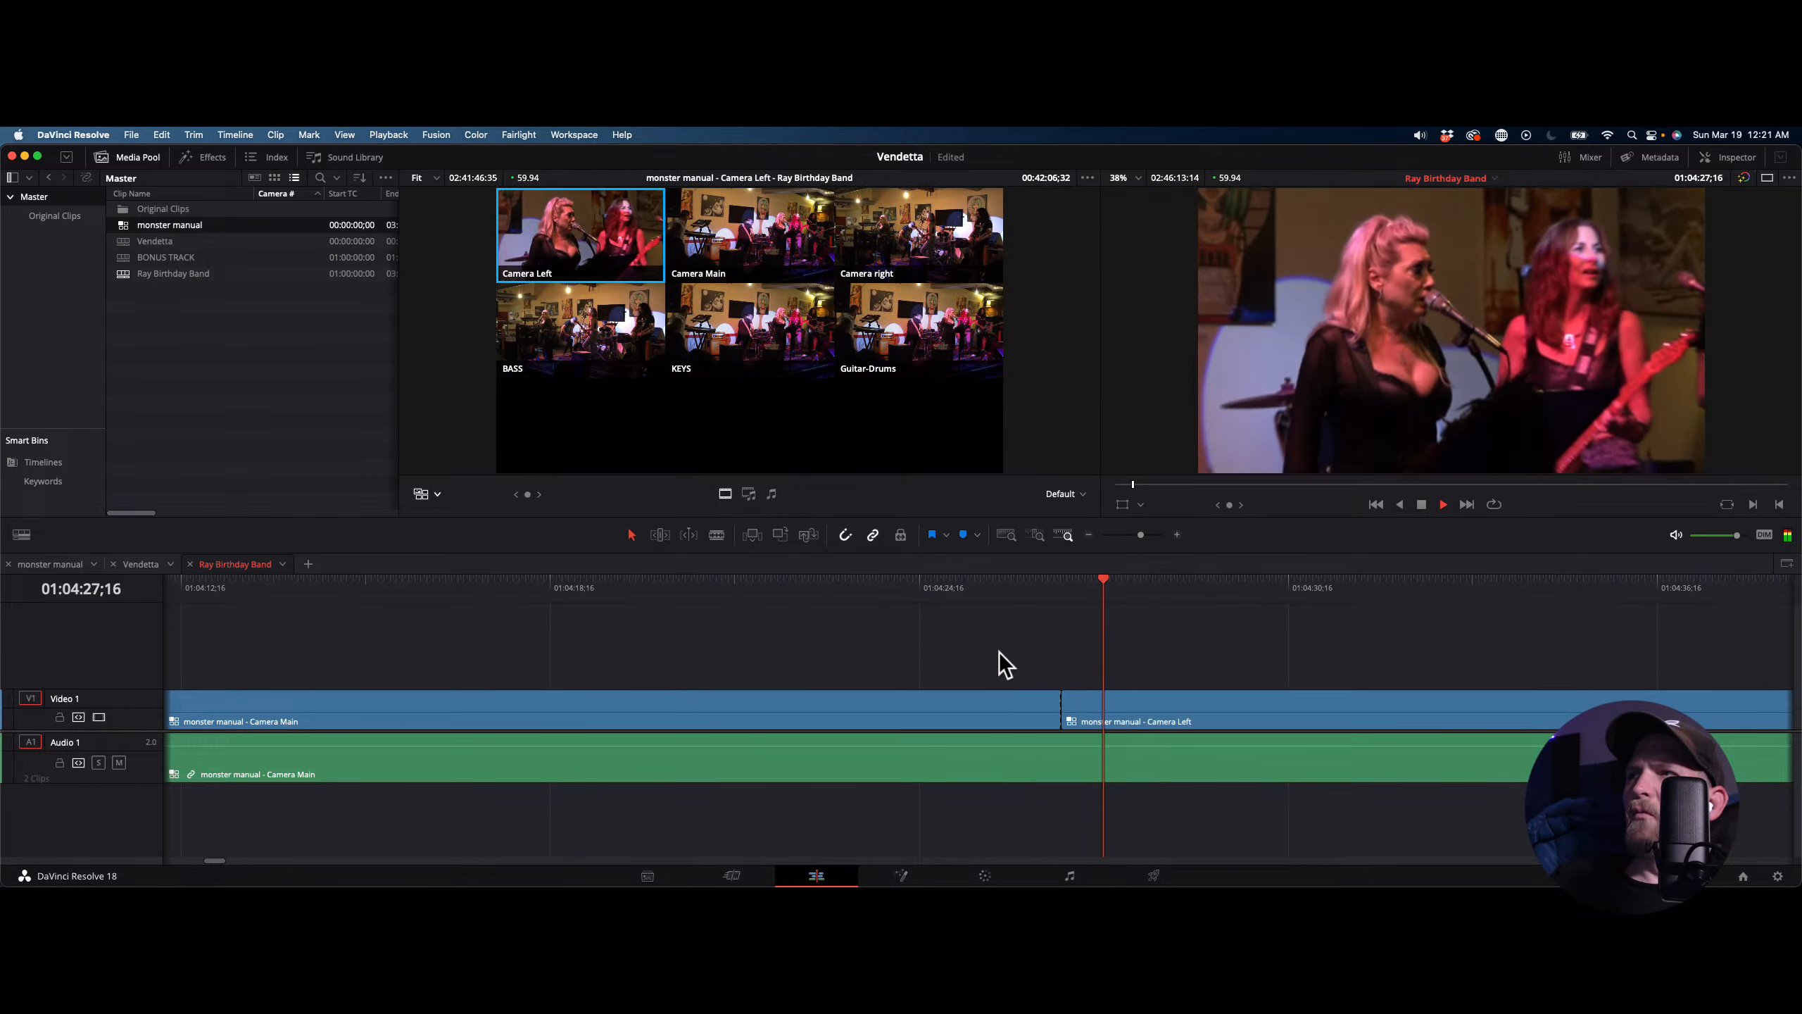
Review the latest Camera Left shot and roll its opening cut from Camera Main later, to about 01:04:28
key("space")
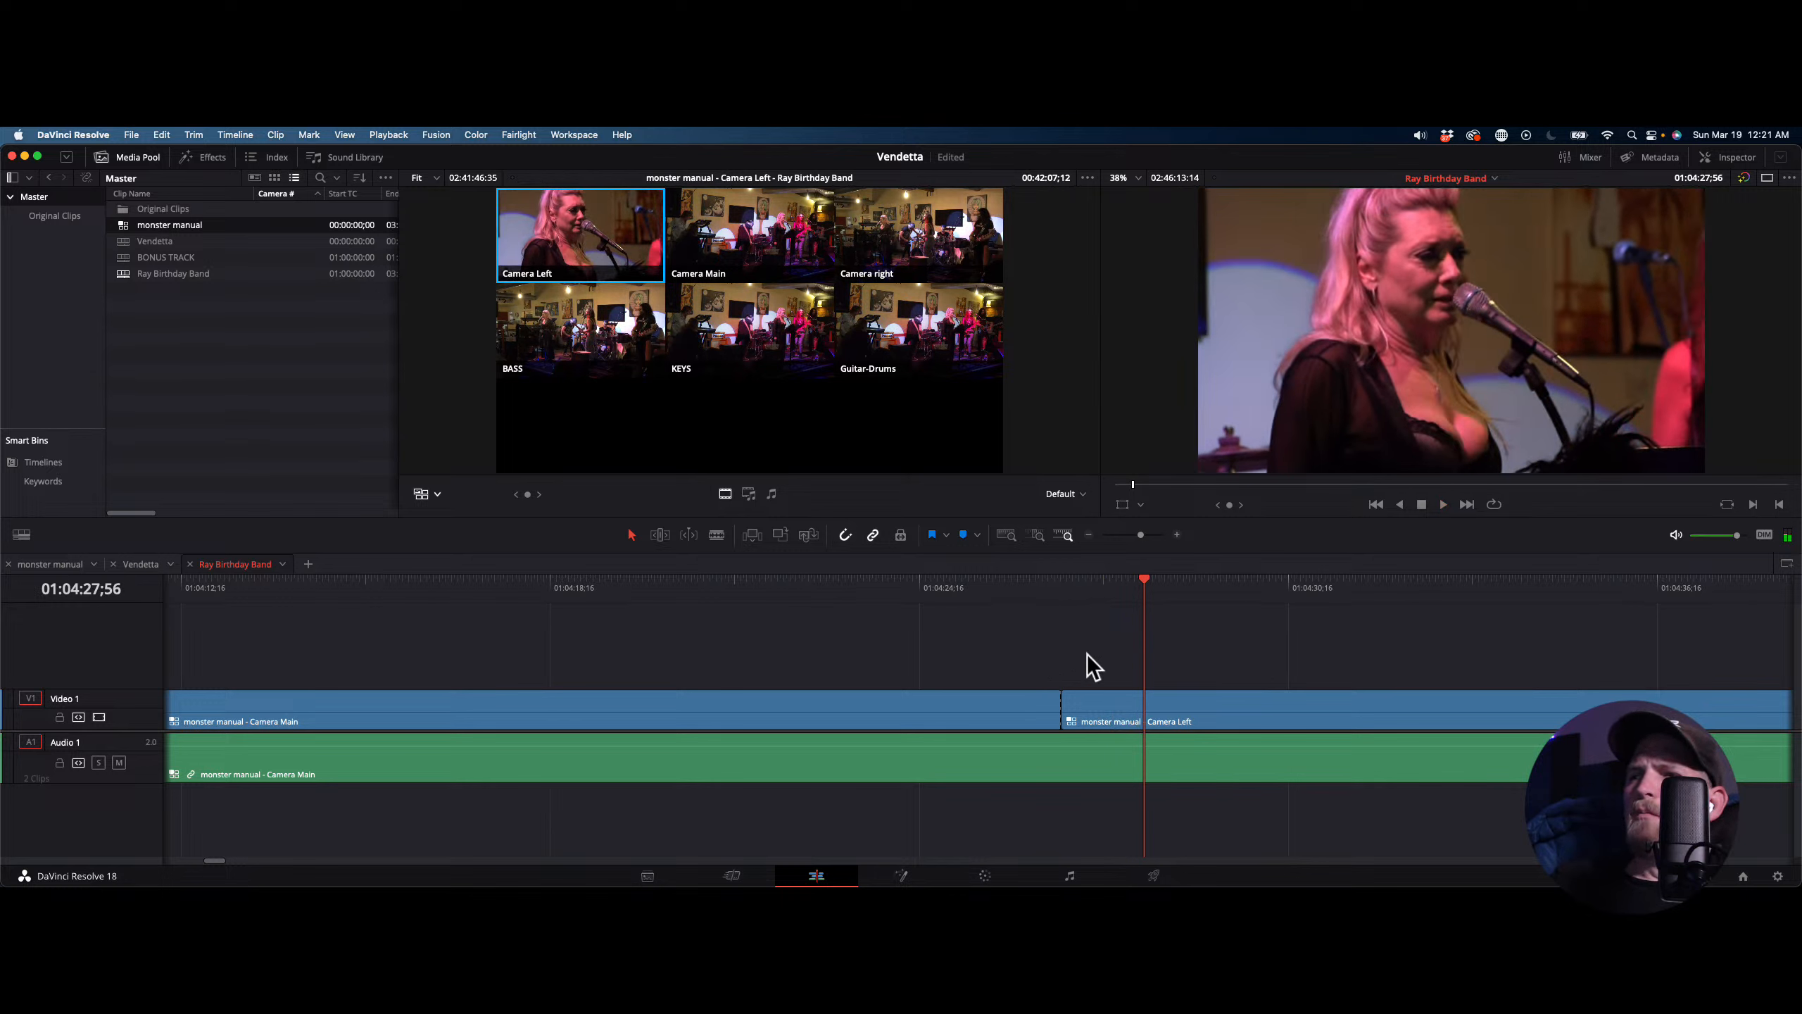
key("space")
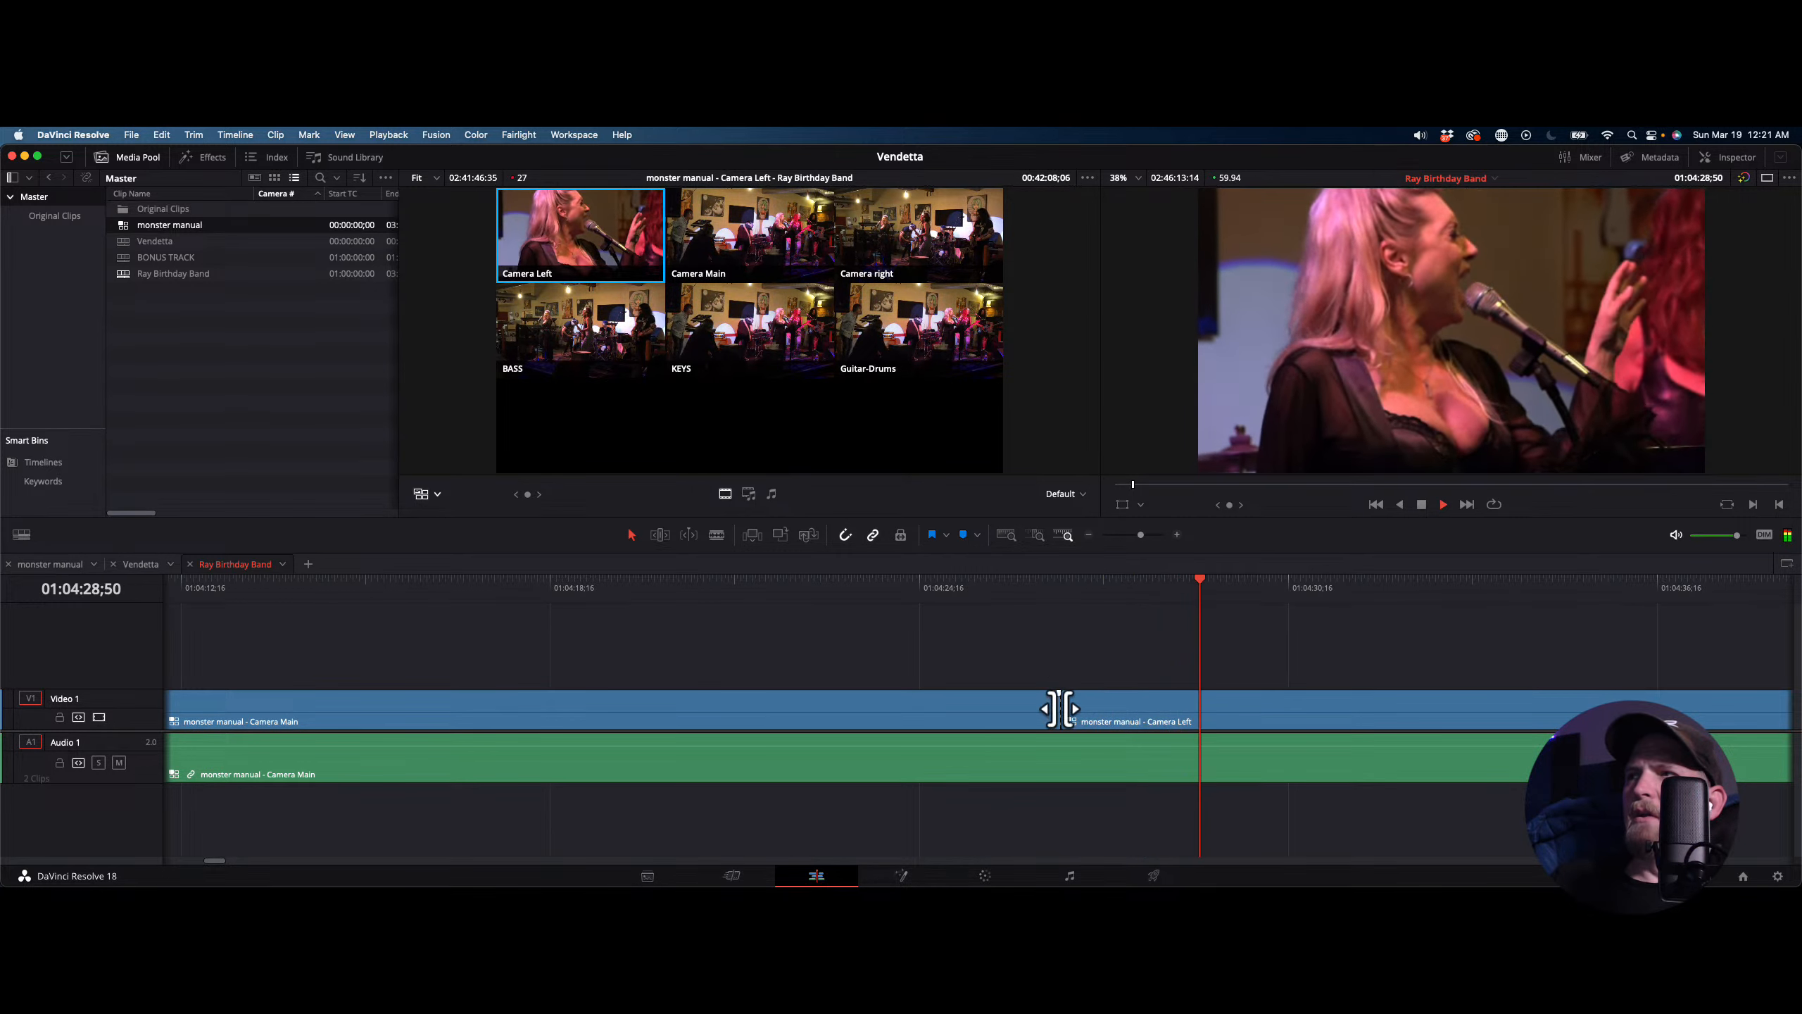
key("space")
left_click_drag(1060, 708, 1149, 710)
Cut live to Camera Main at about 01:04:31 and add transitions at both ends of the short Camera Left shot
key("space")
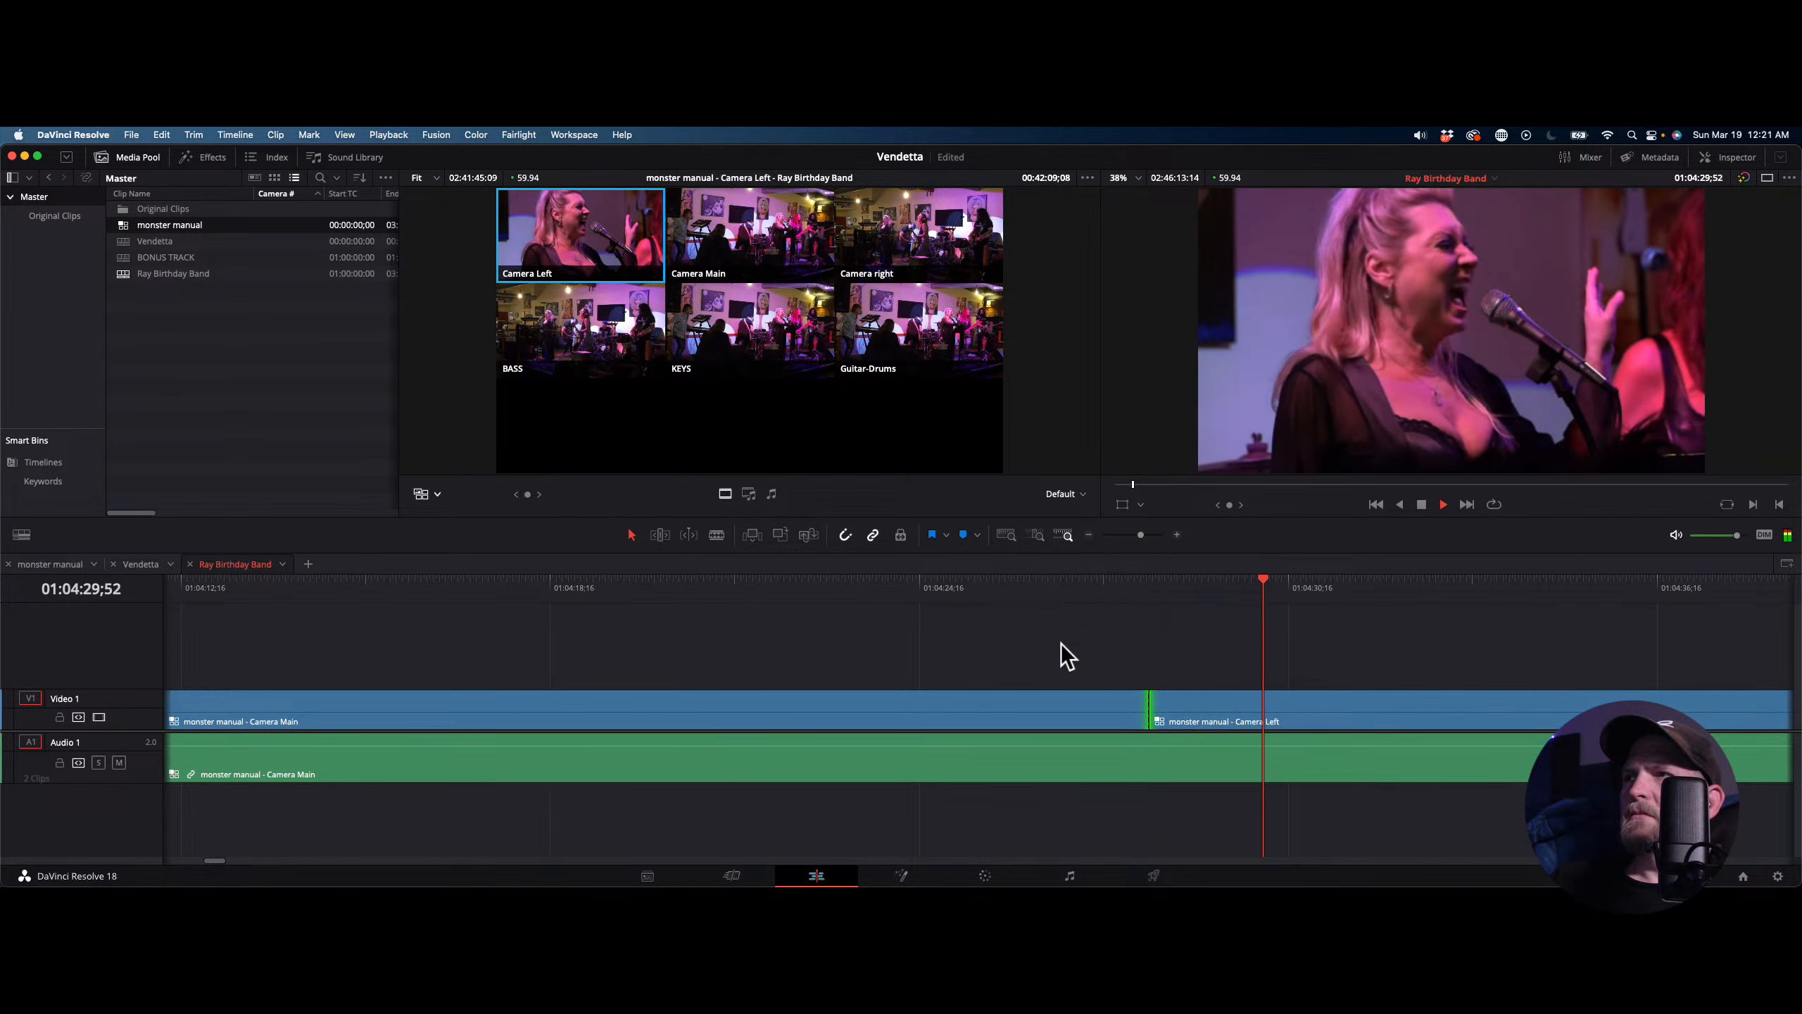
key("2")
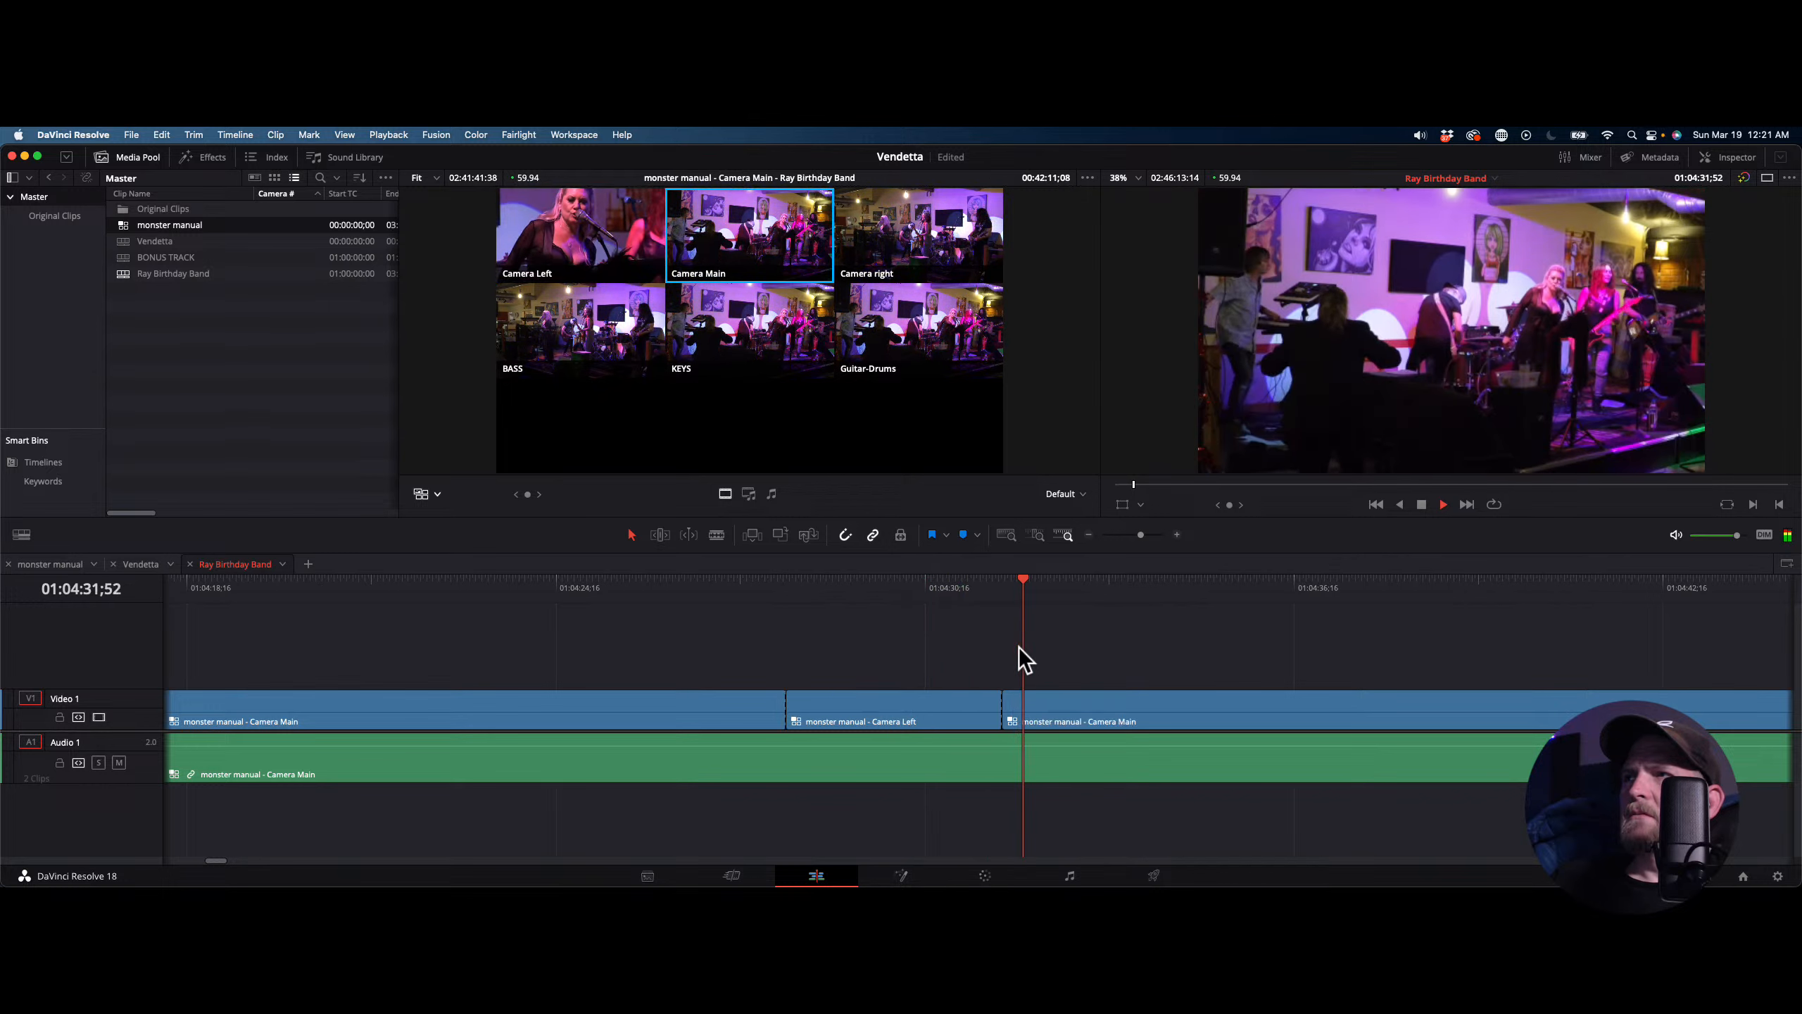
key("space")
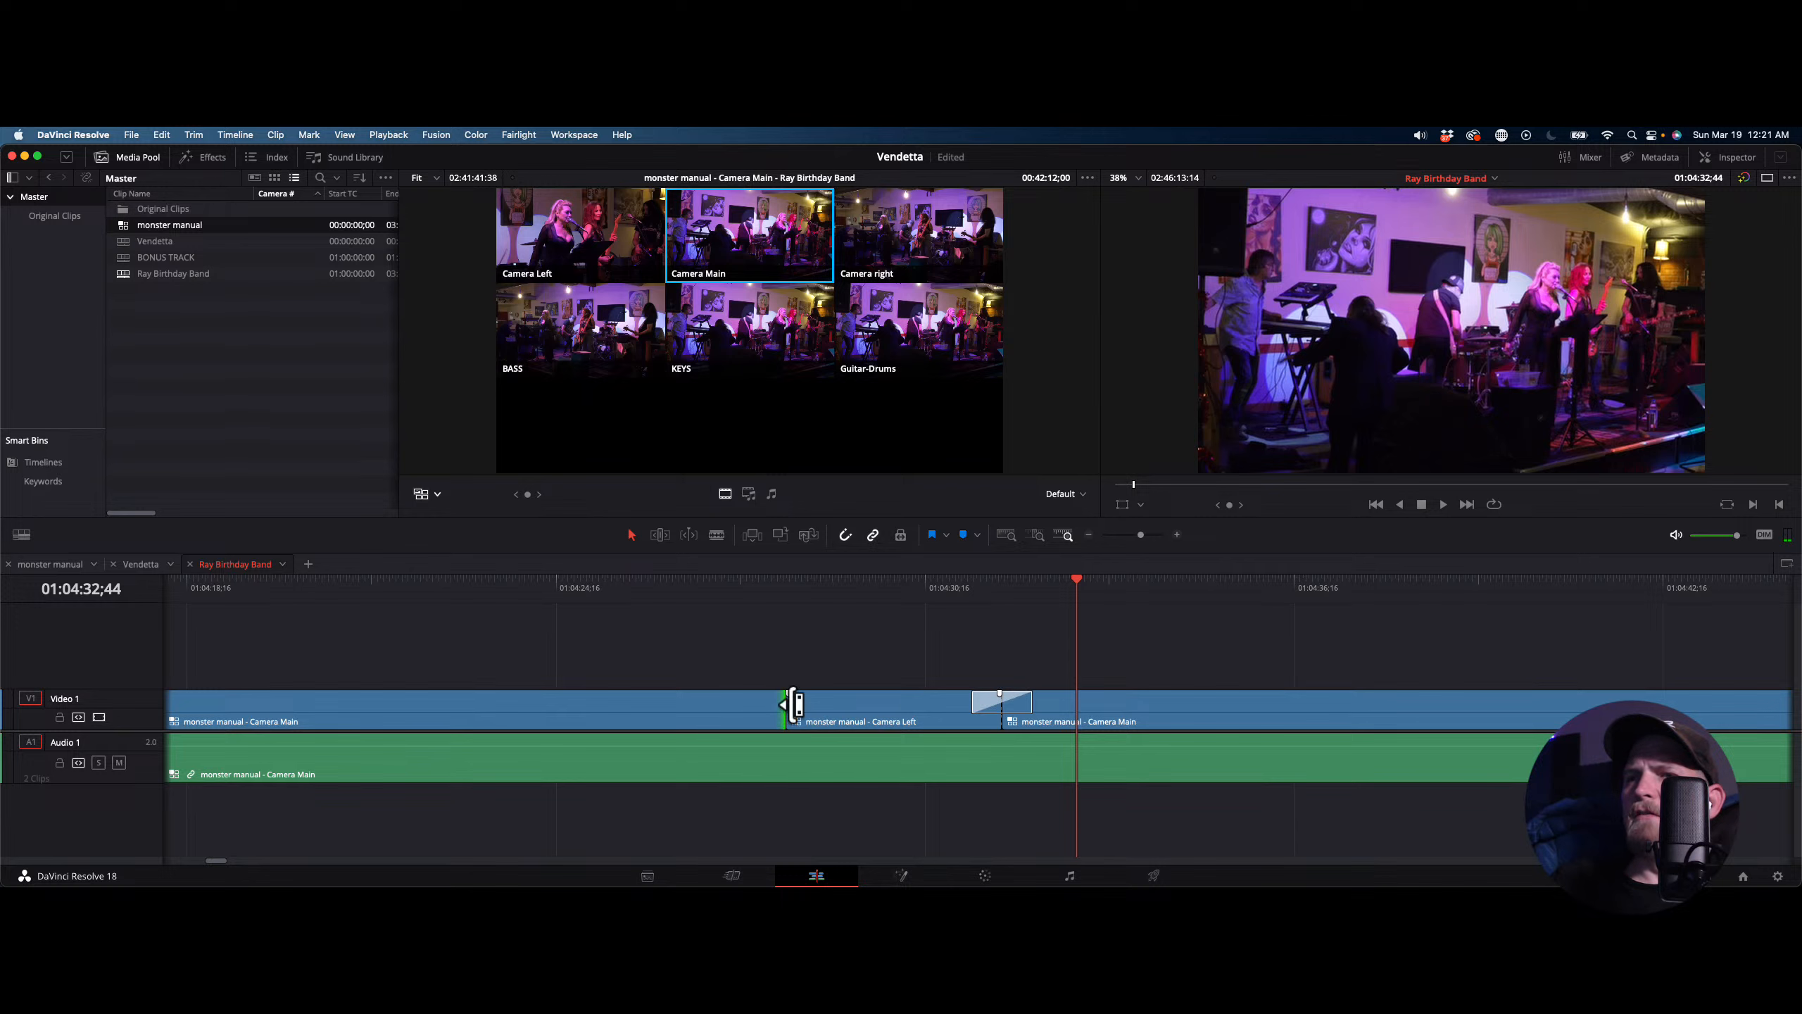
key("super+t")
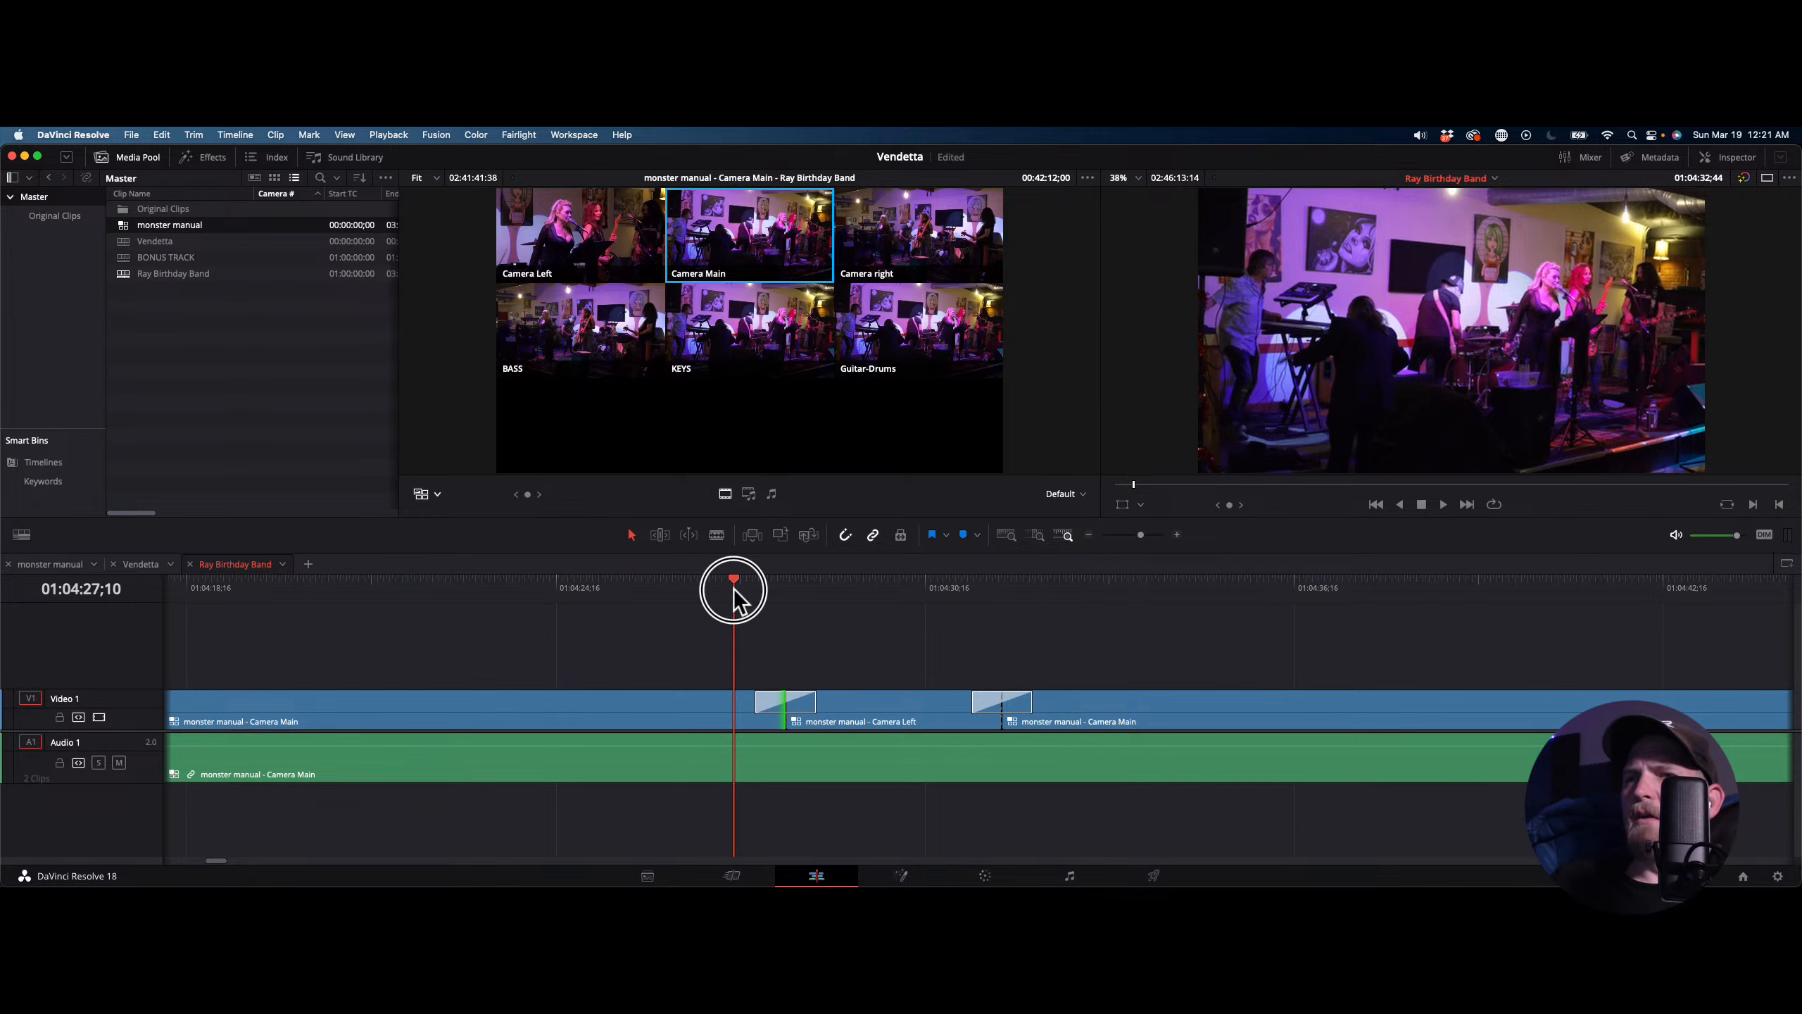
Play across the transition into Camera Left and roll that cut slightly later
key("space")
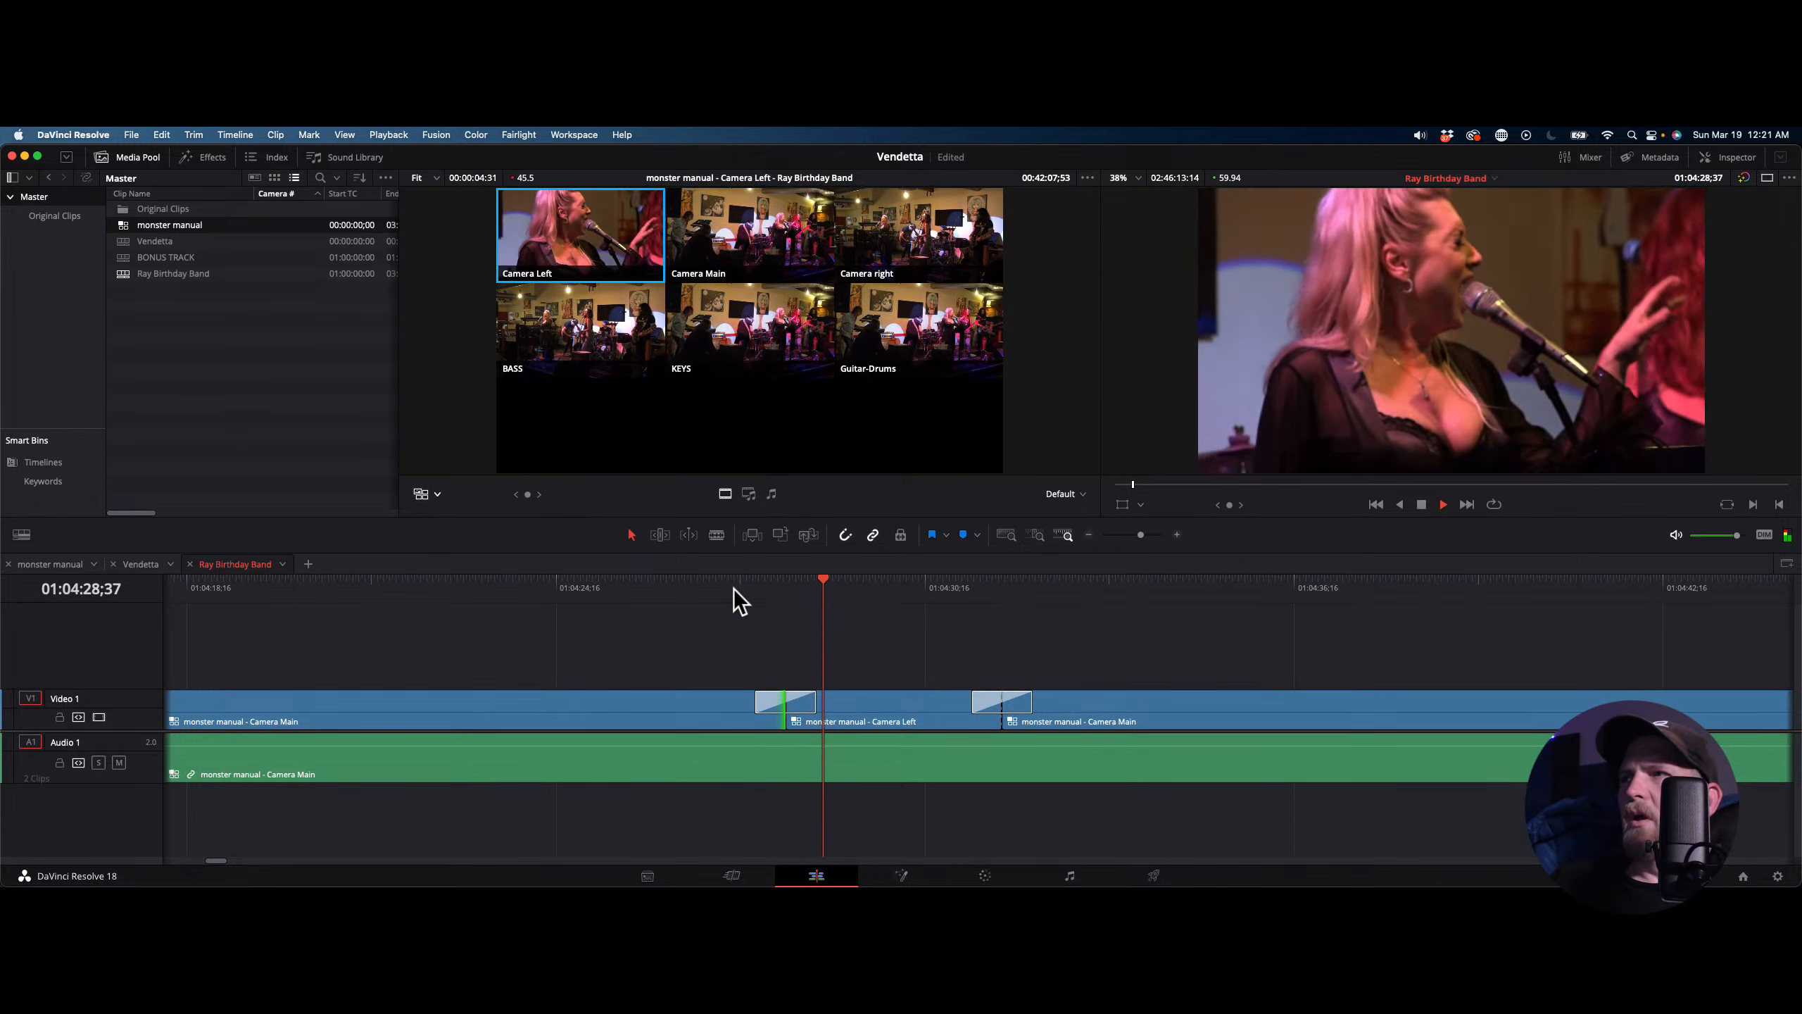
left_click(777, 700)
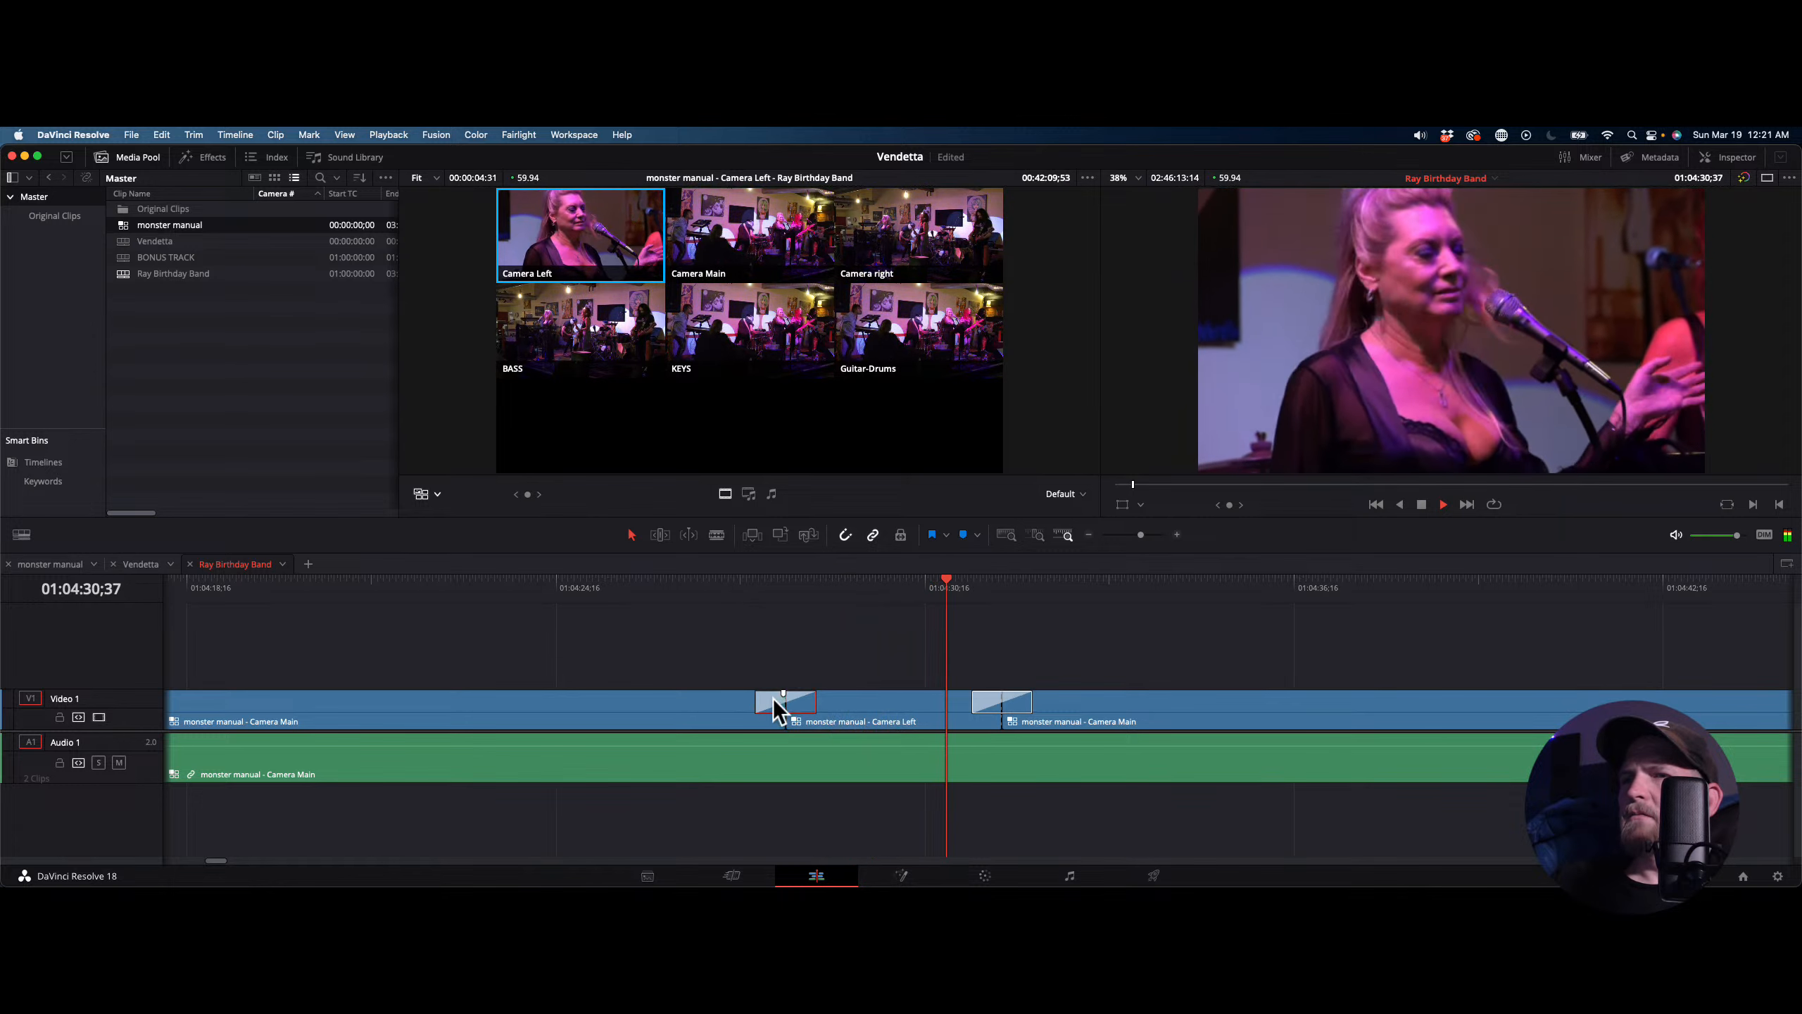
left_click_drag(788, 704, 802, 703)
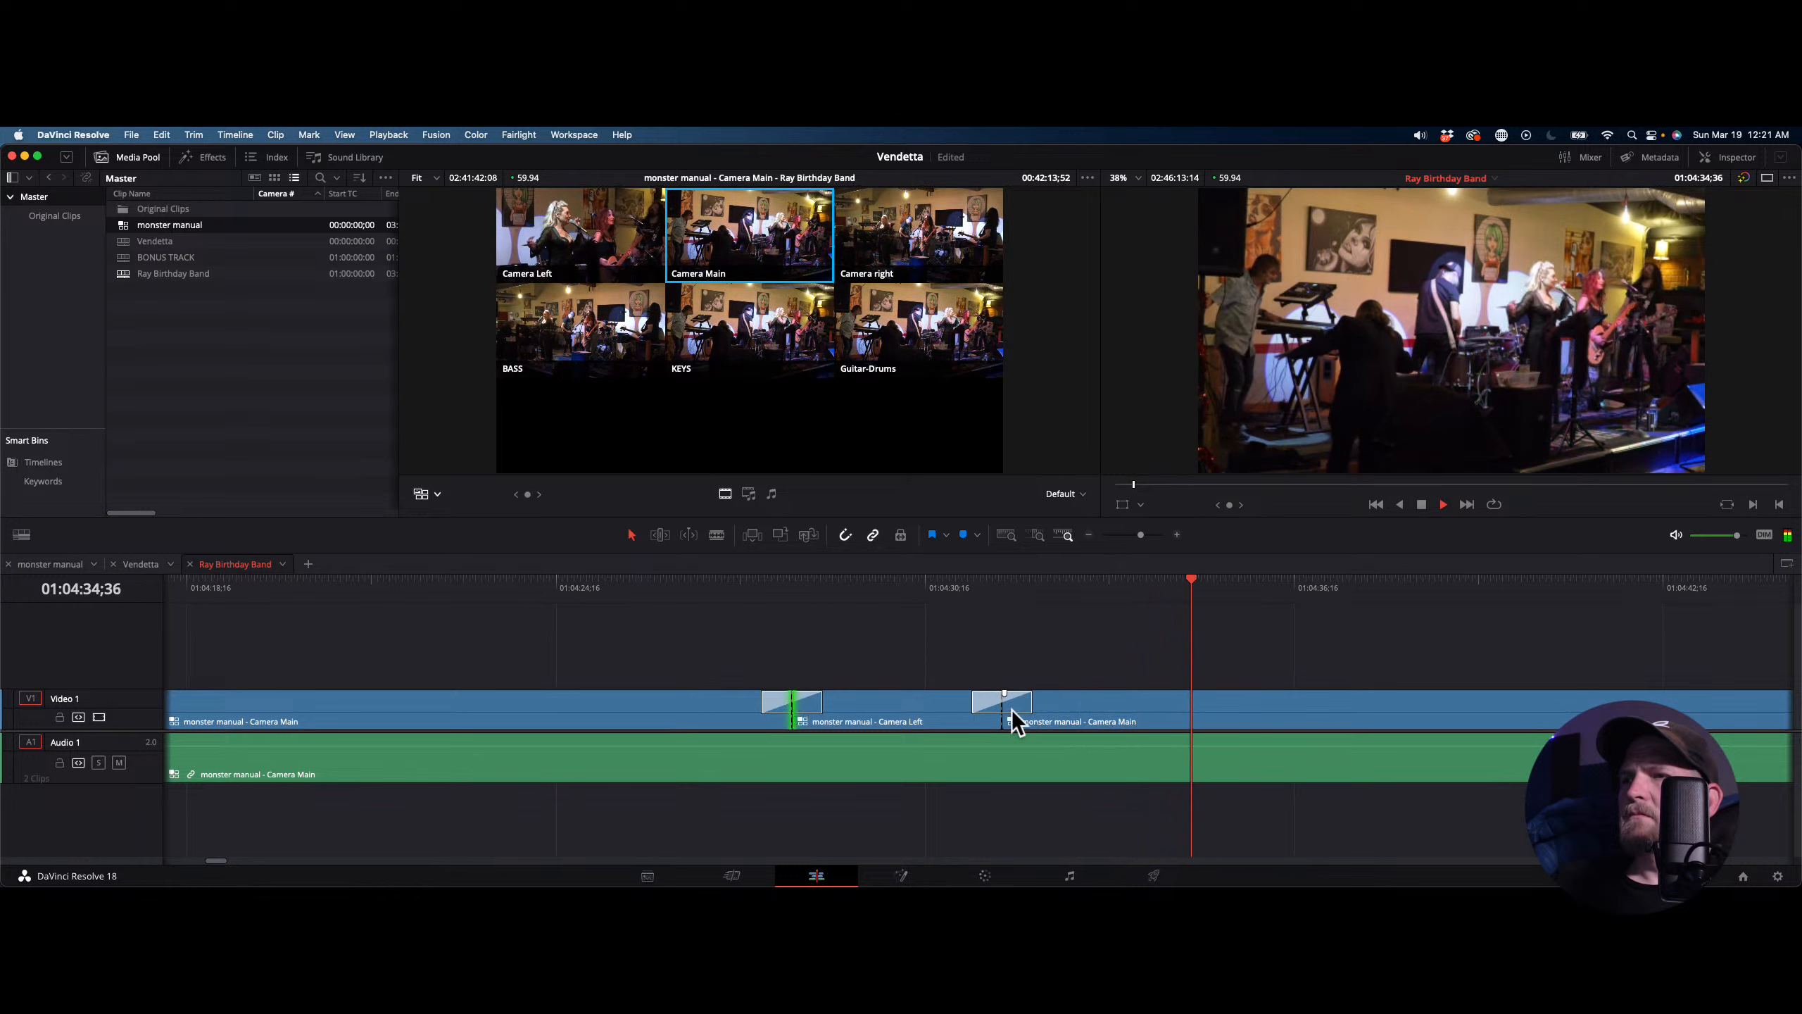
Try rolling the cut from Camera Left to Camera Main to about 01:04:35, replay it, and undo the move
left_click_drag(1008, 706, 1228, 708)
left_click(980, 587)
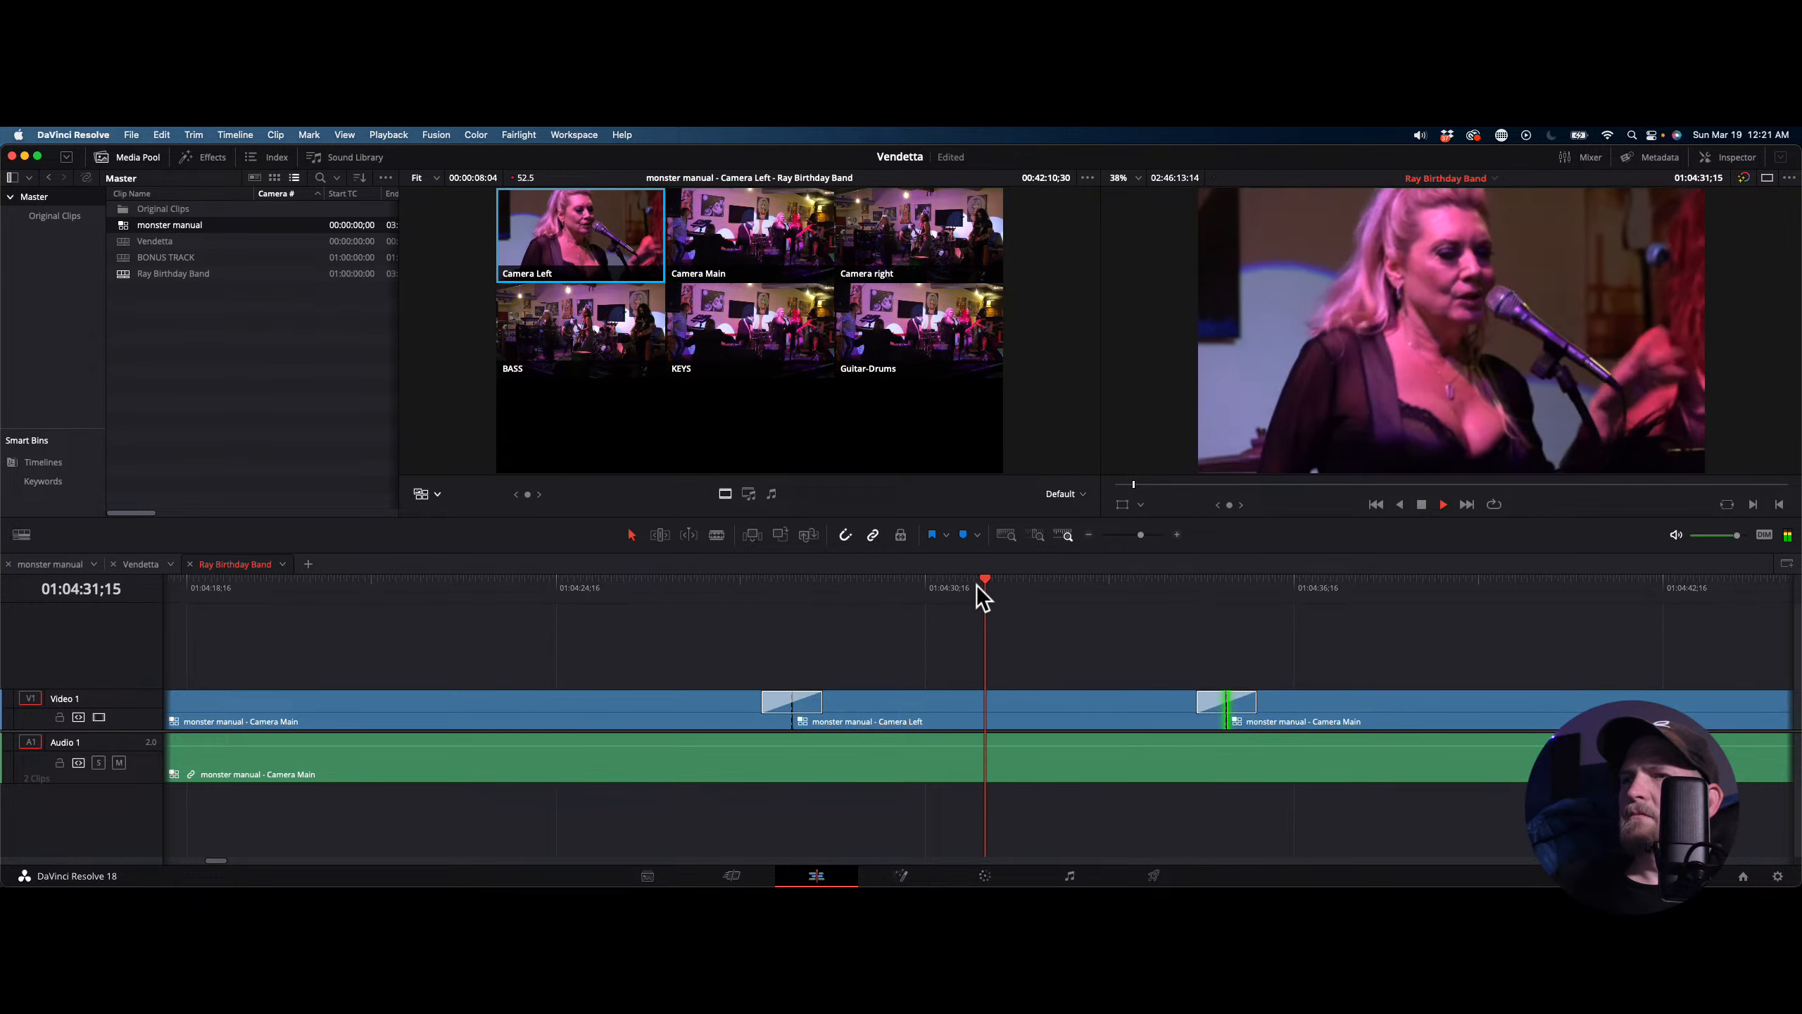
key("space")
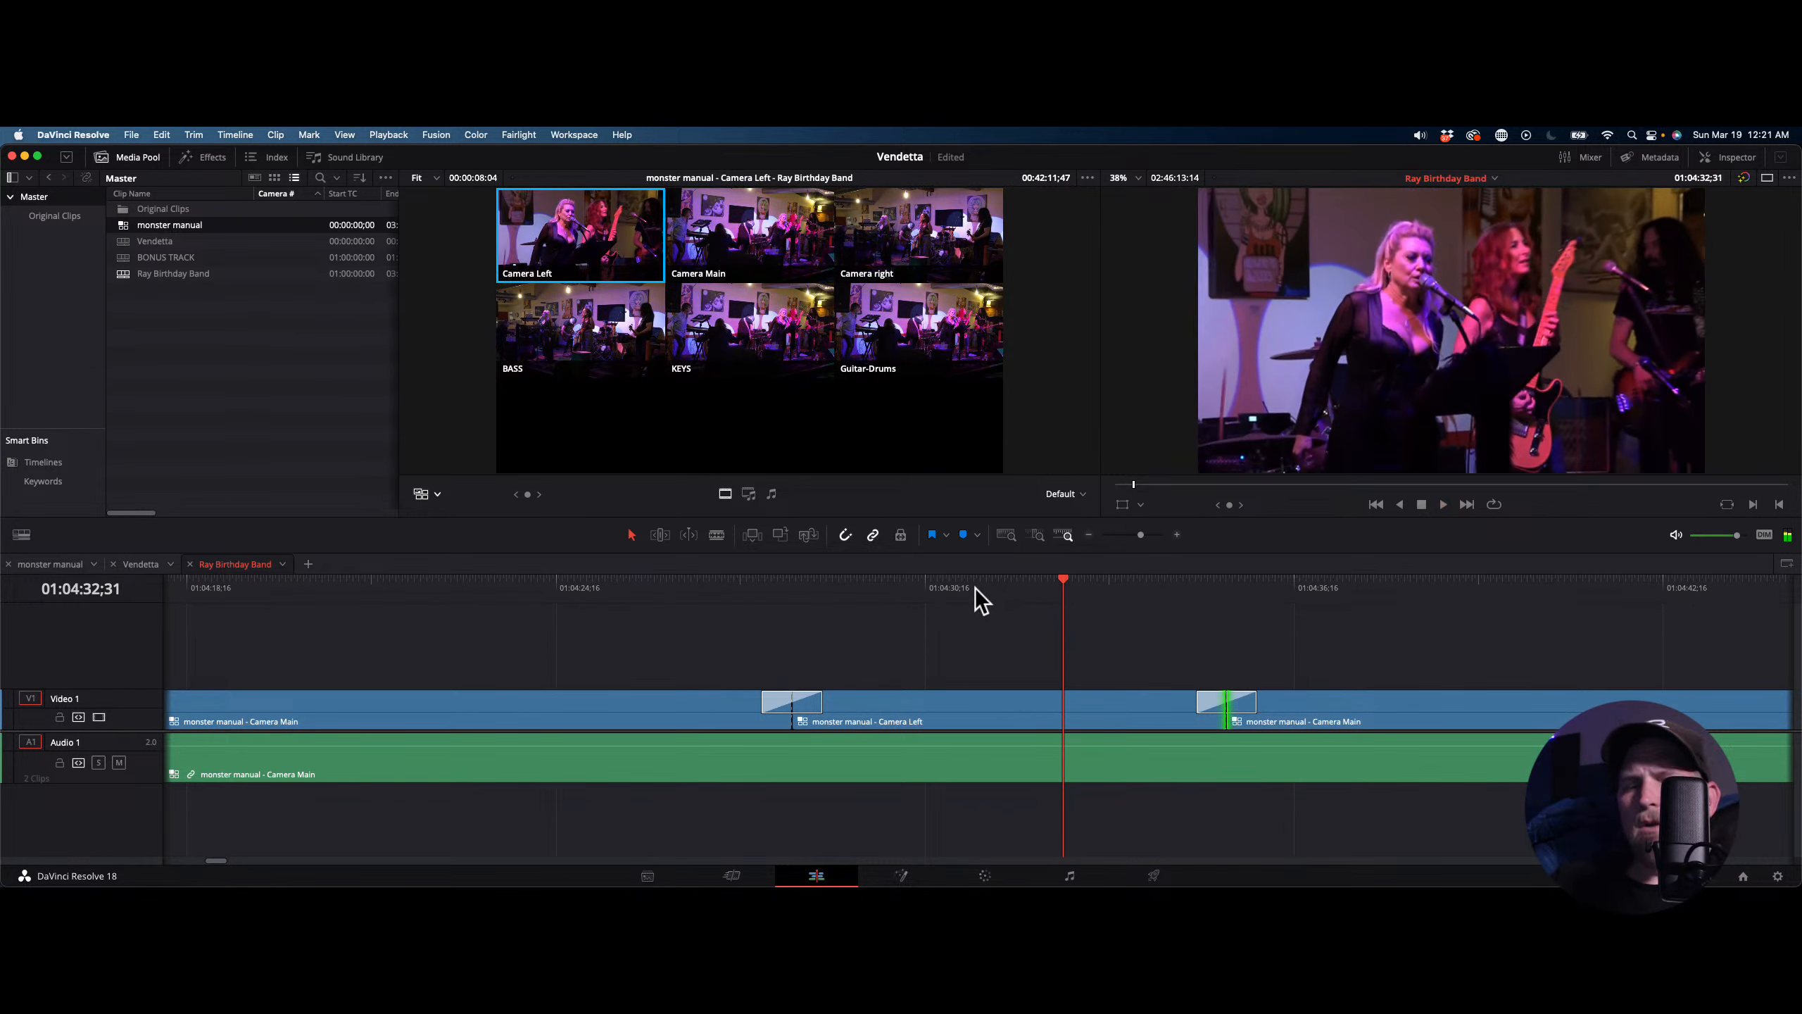
key("super+z")
Cut the video to Camera right at 01:04:32;31 and replay from about 01:04:31 across the new cut
key("3")
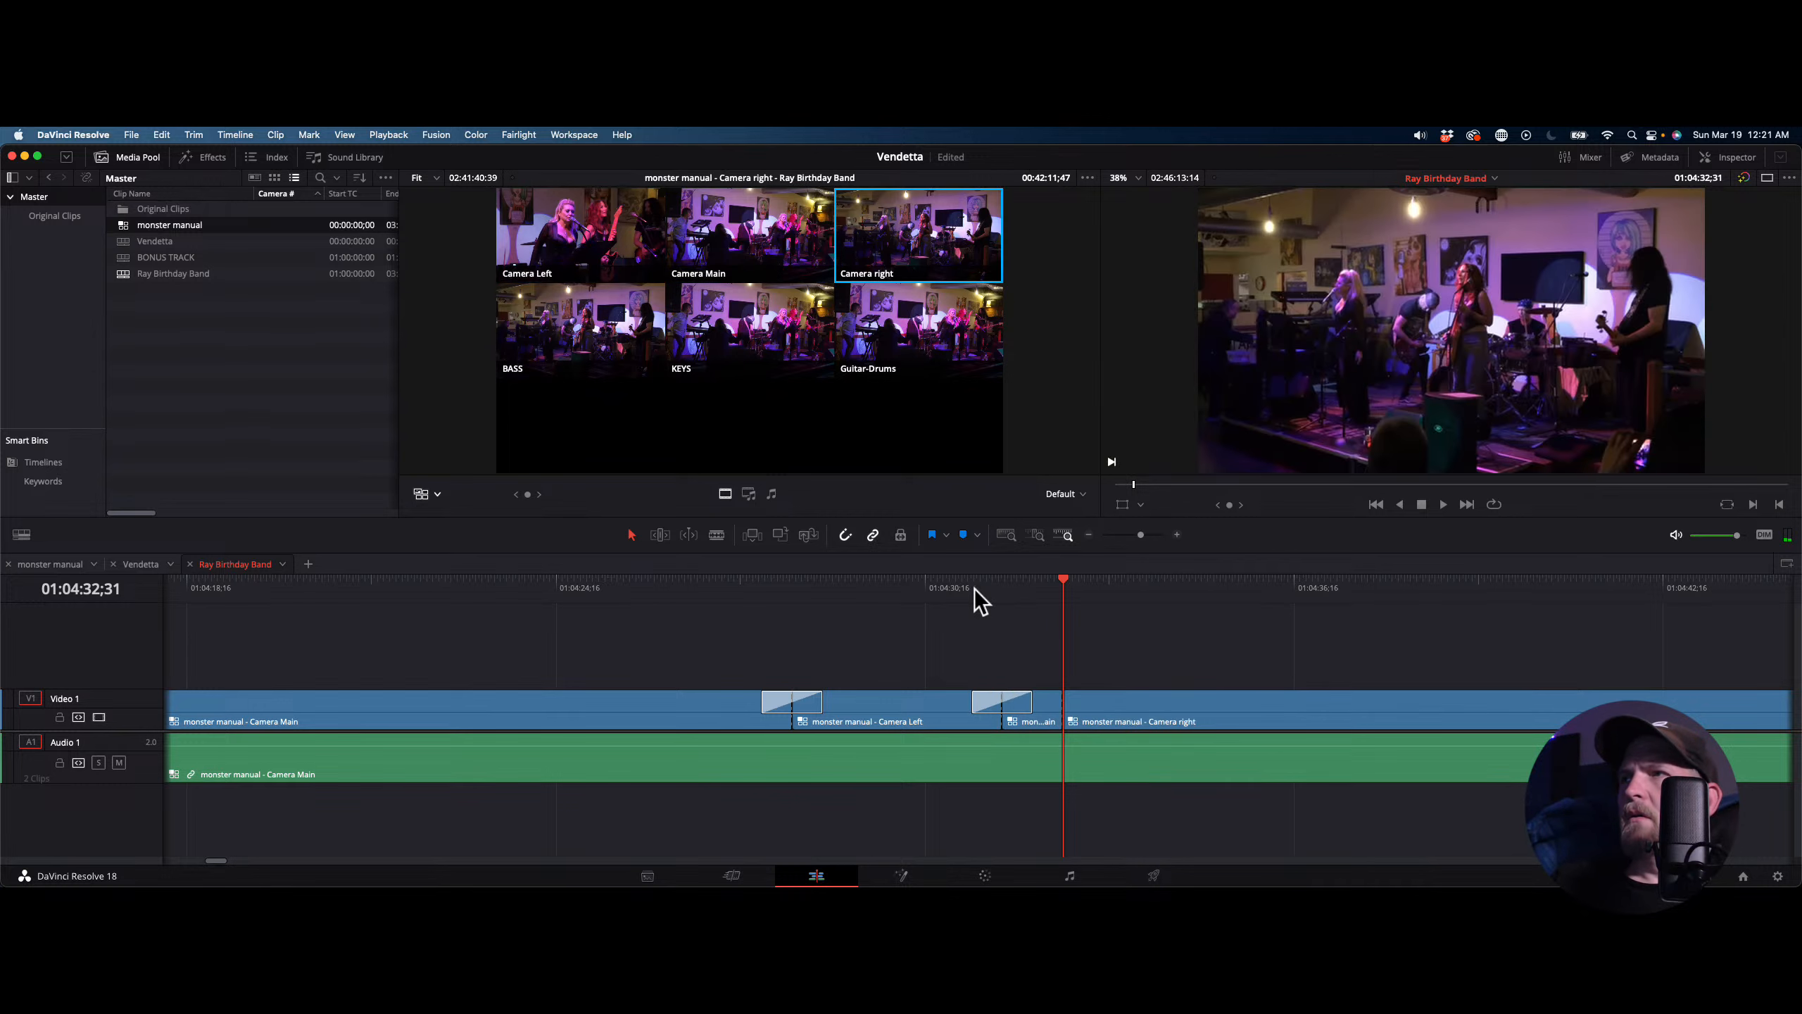
left_click(975, 589)
key("space")
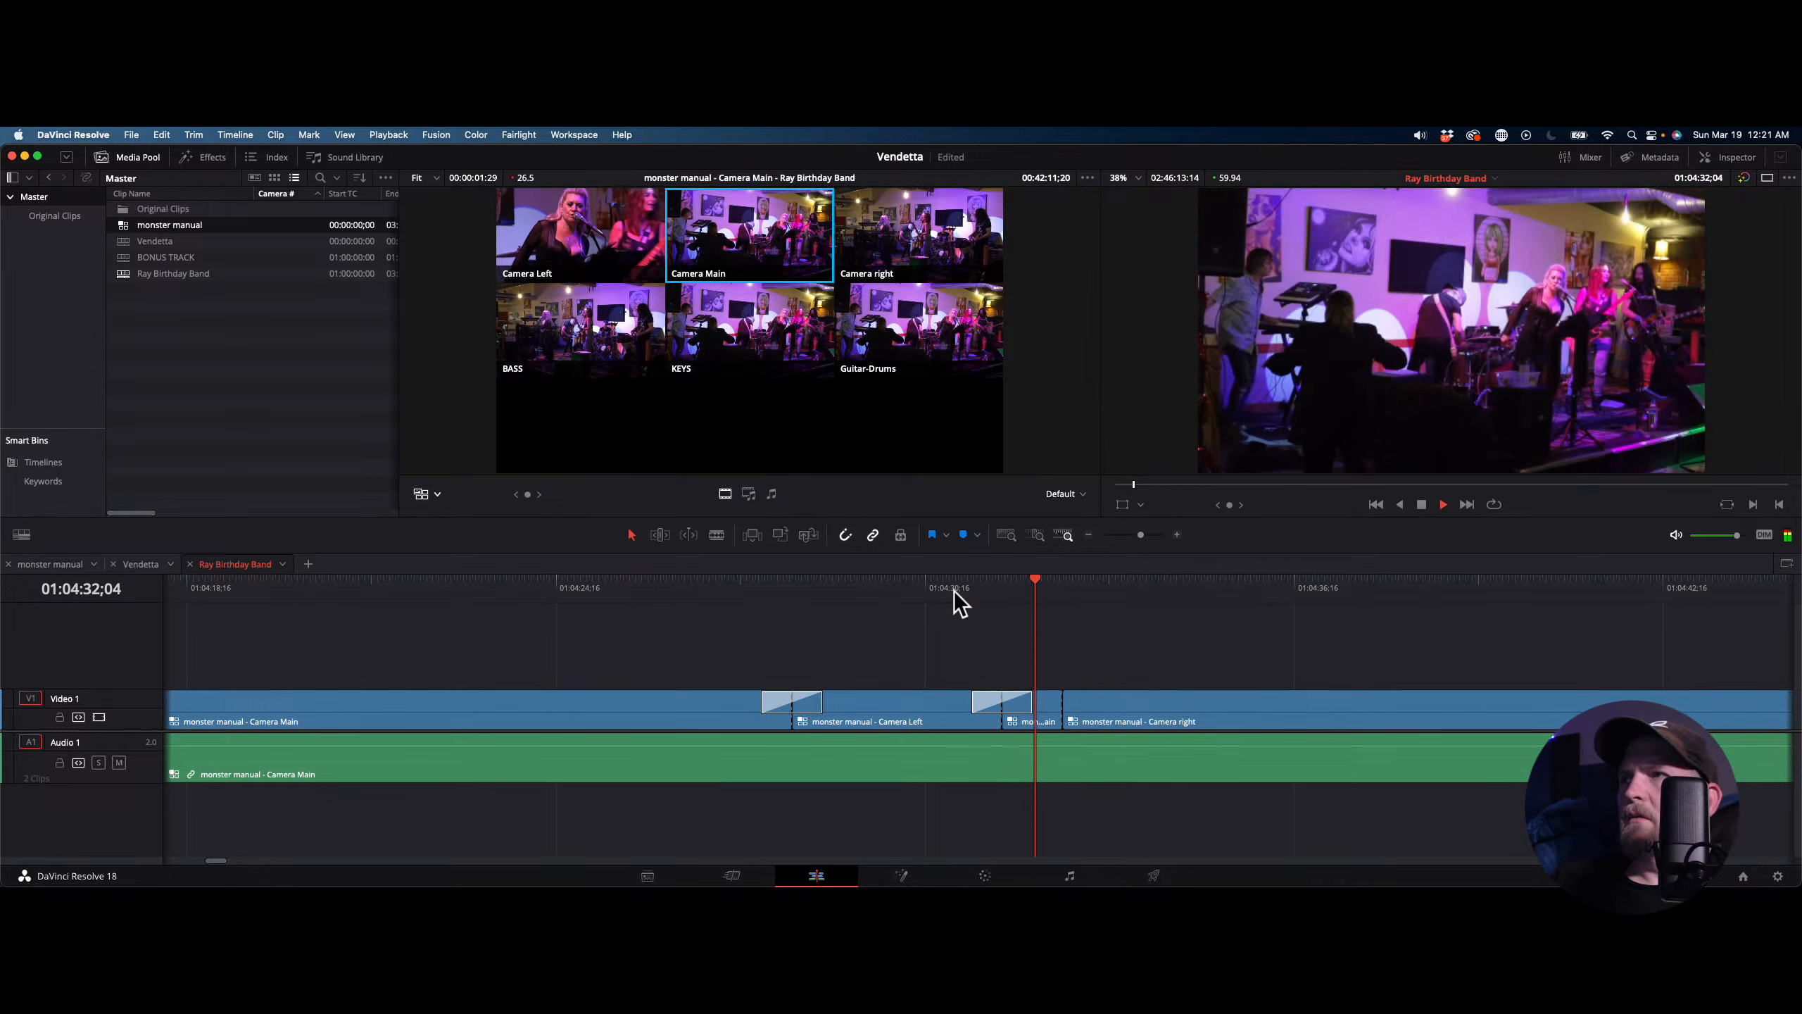
key("space")
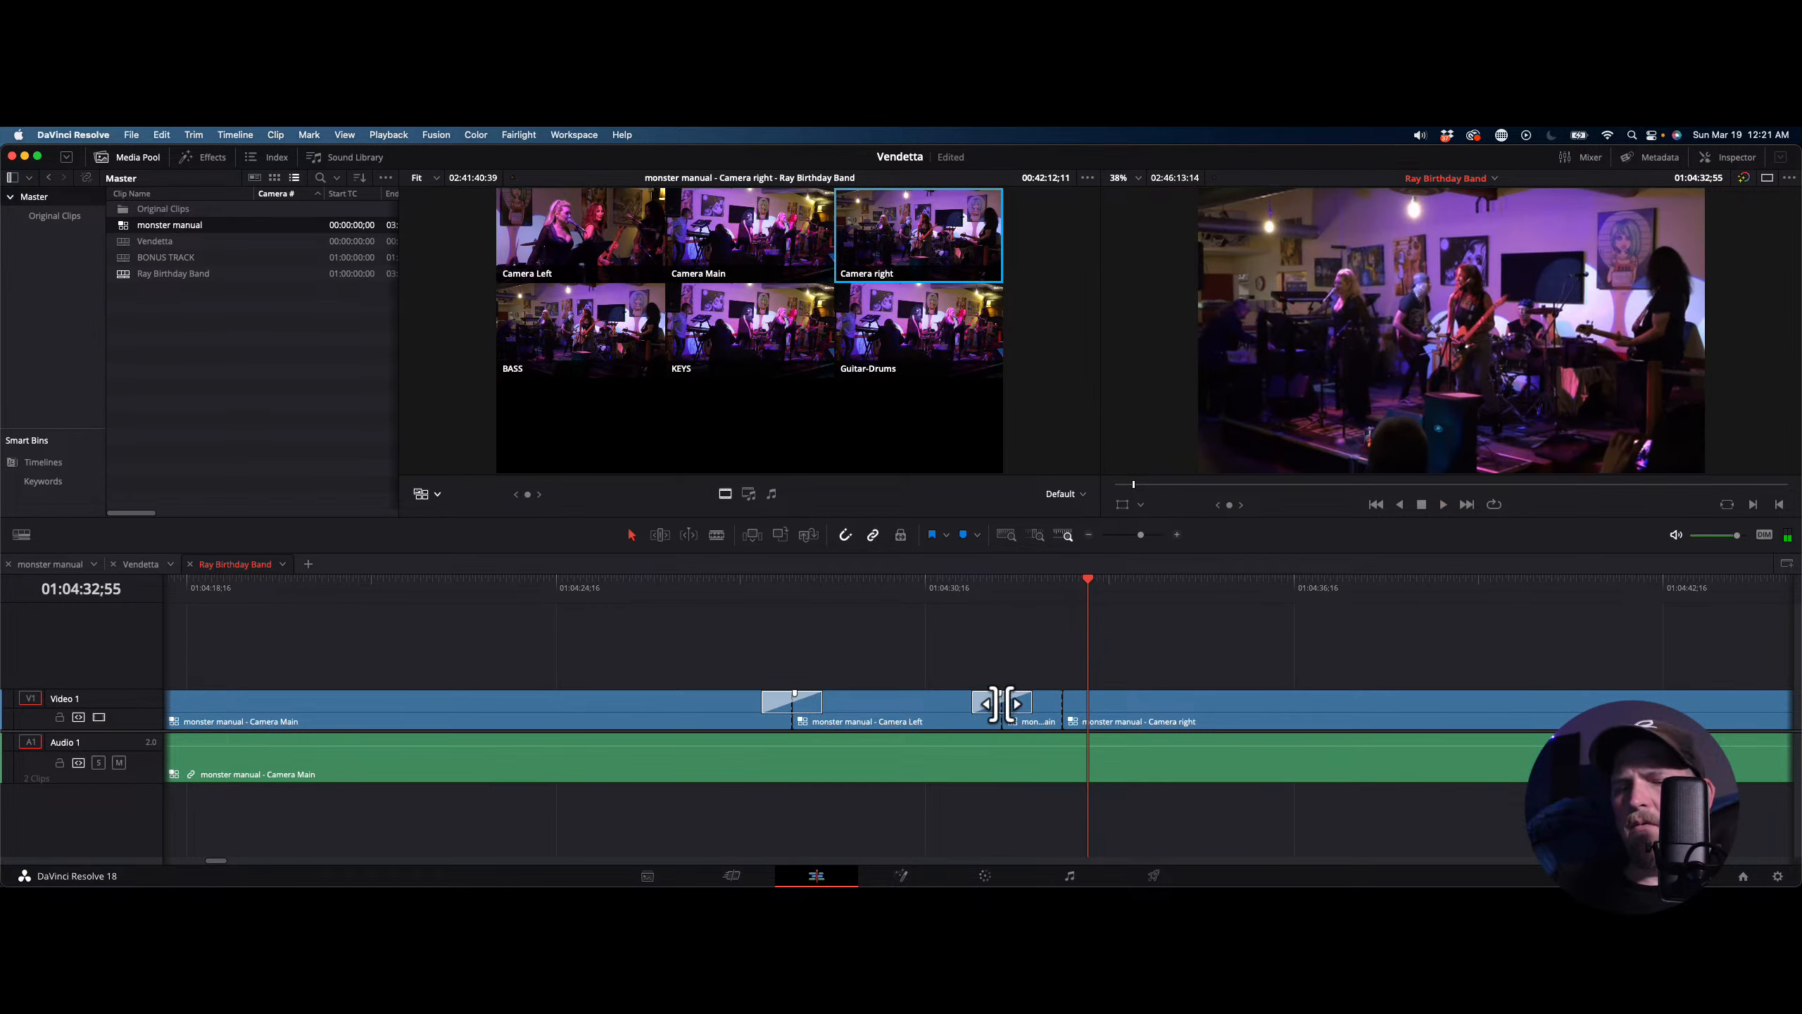
Undo the Camera right cut, roll the cut from Camera Left to Camera Main slightly earlier, and replay the following section
key("super+z")
left_click_drag(991, 697, 988, 703)
key("space")
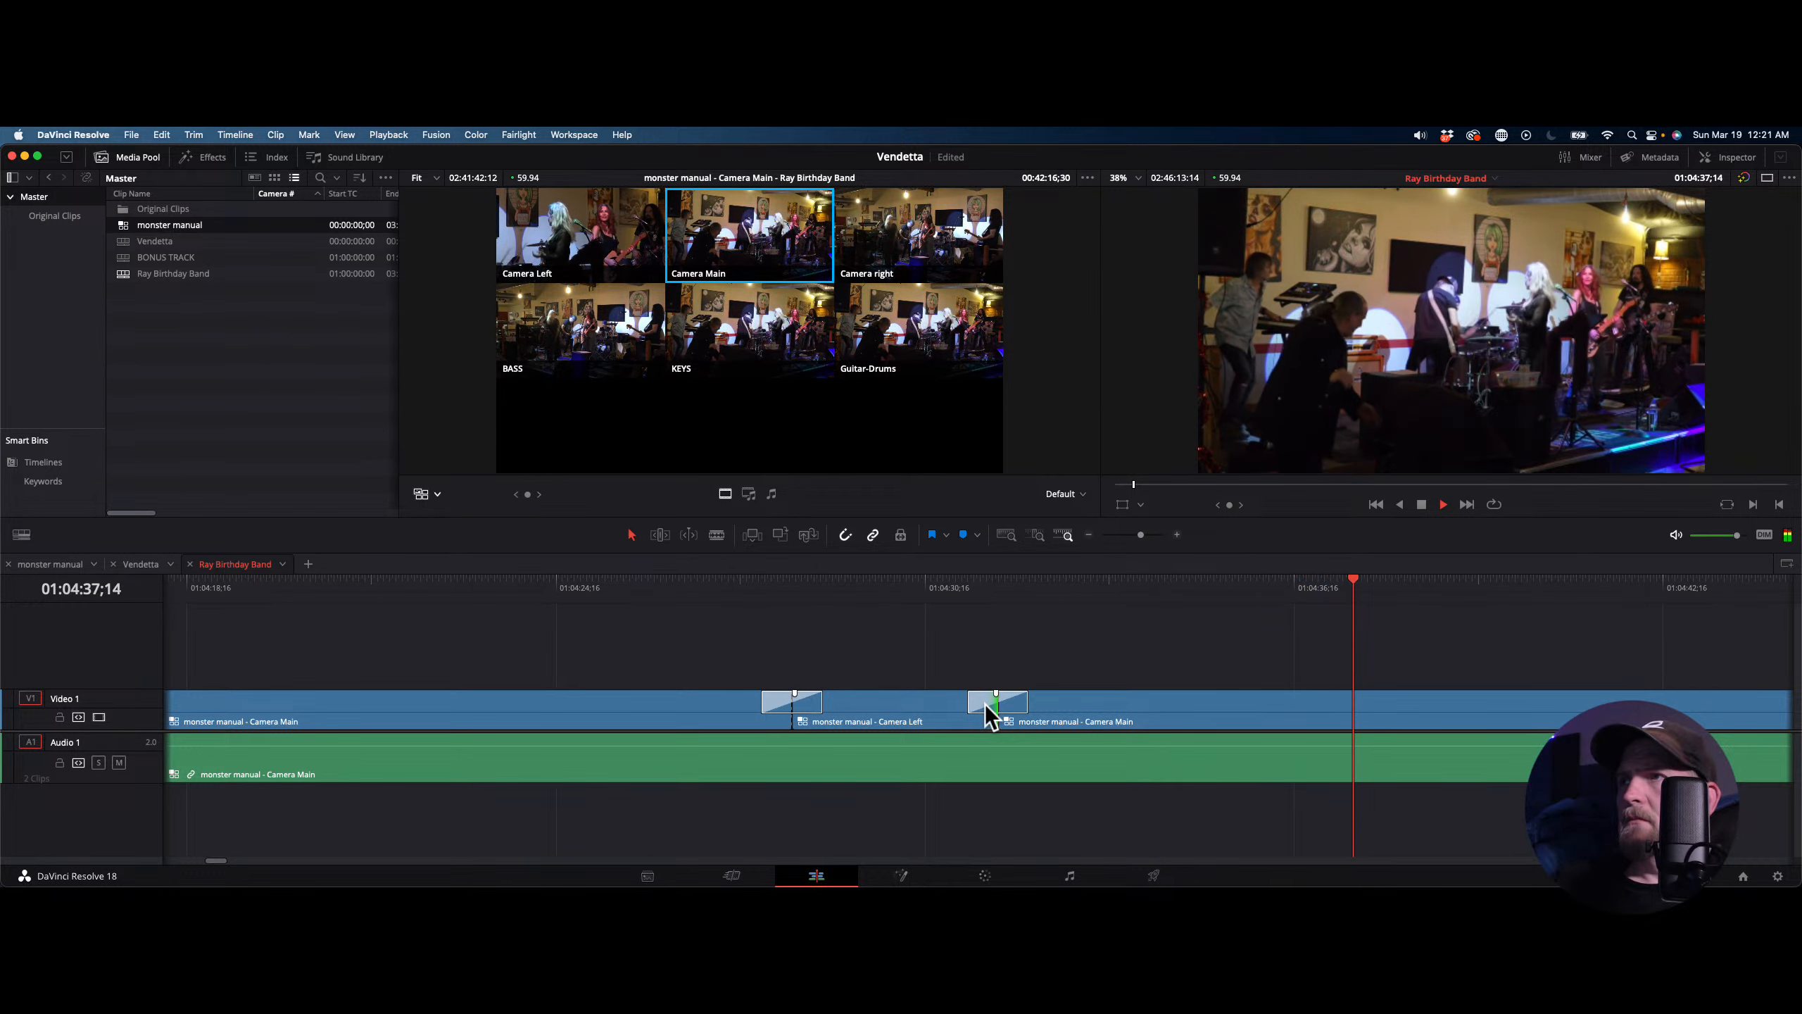
key("space")
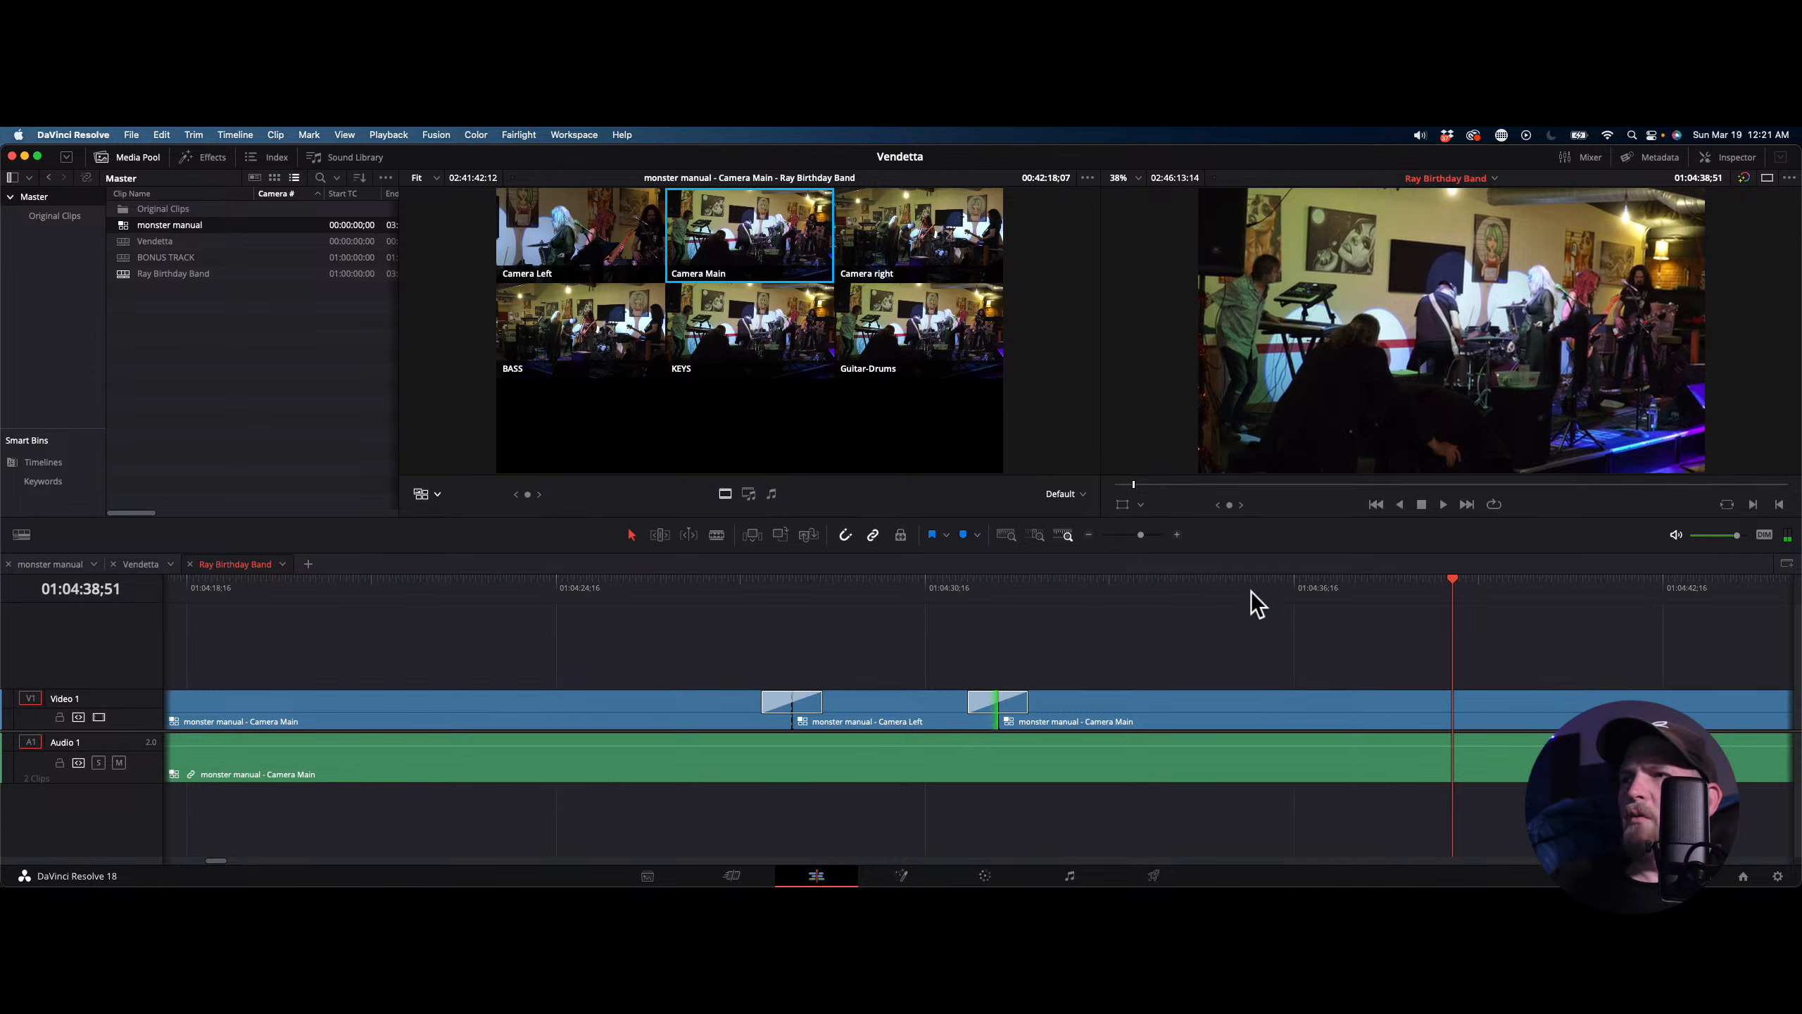
Switch the shot following Camera Left to the Camera right angle, comparing it with BASS at 01:04:34;32
left_click_drag(1250, 591, 1102, 632)
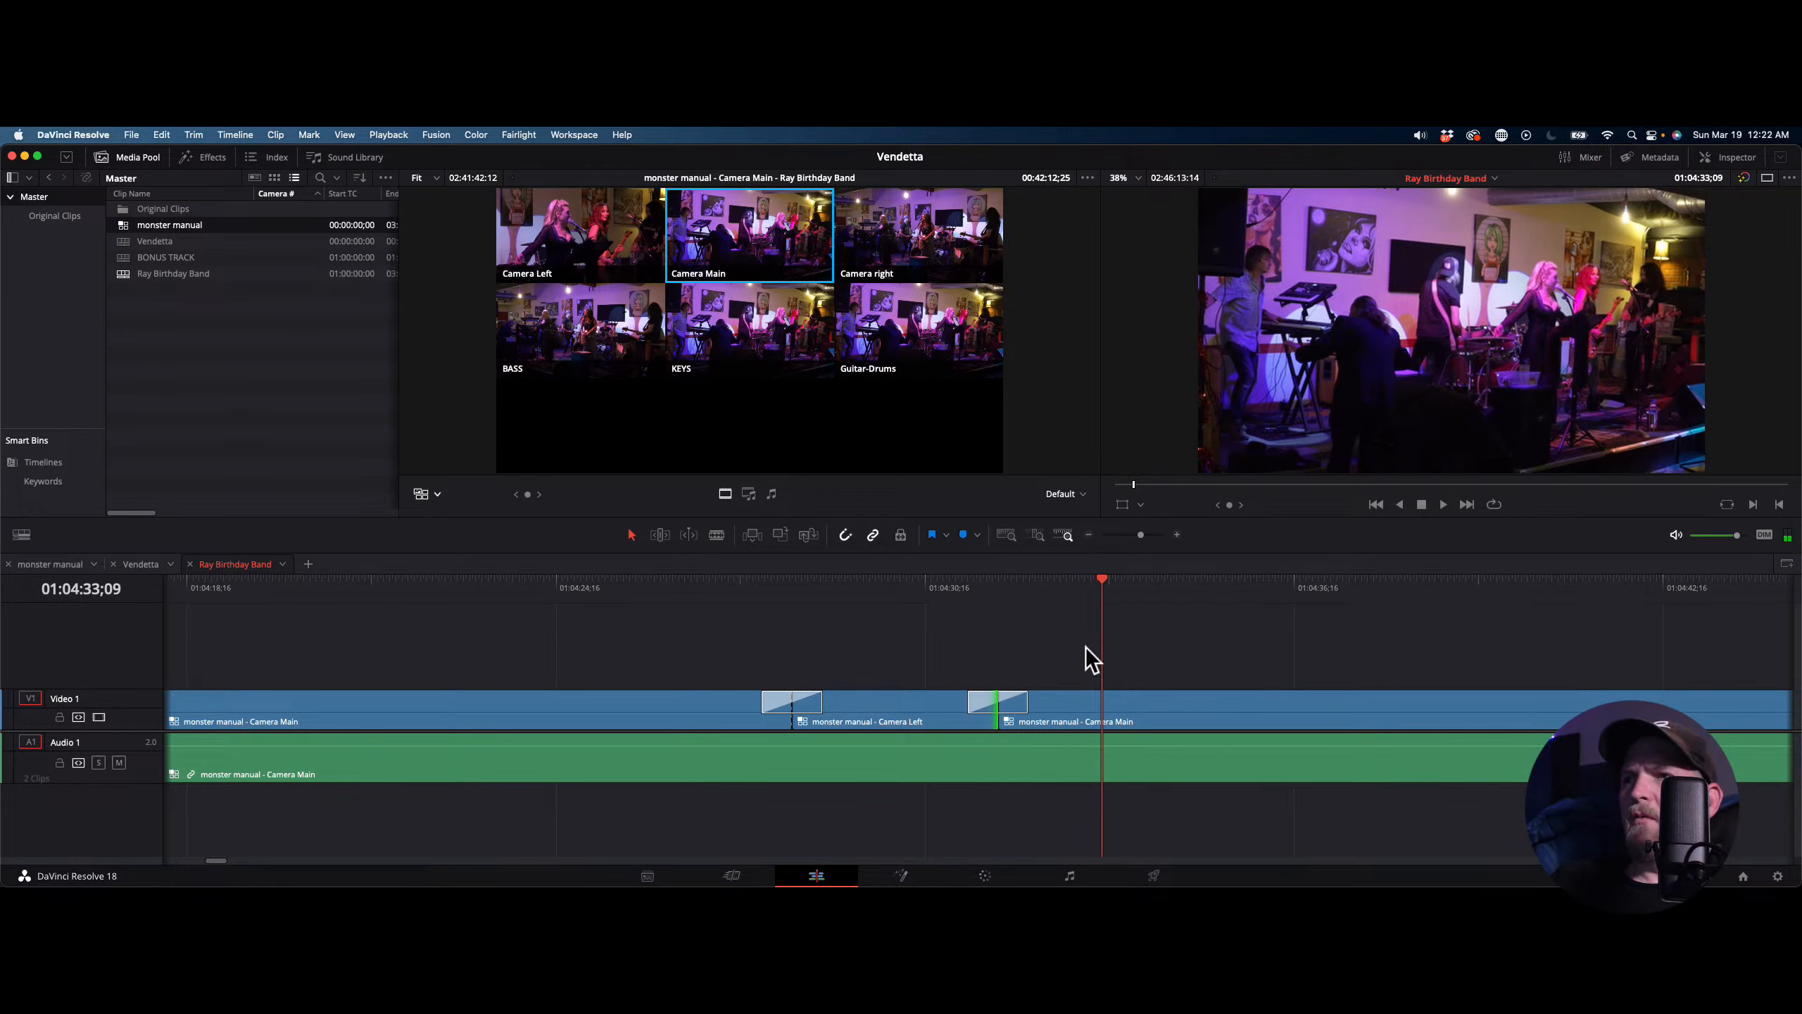
key("3")
key("space")
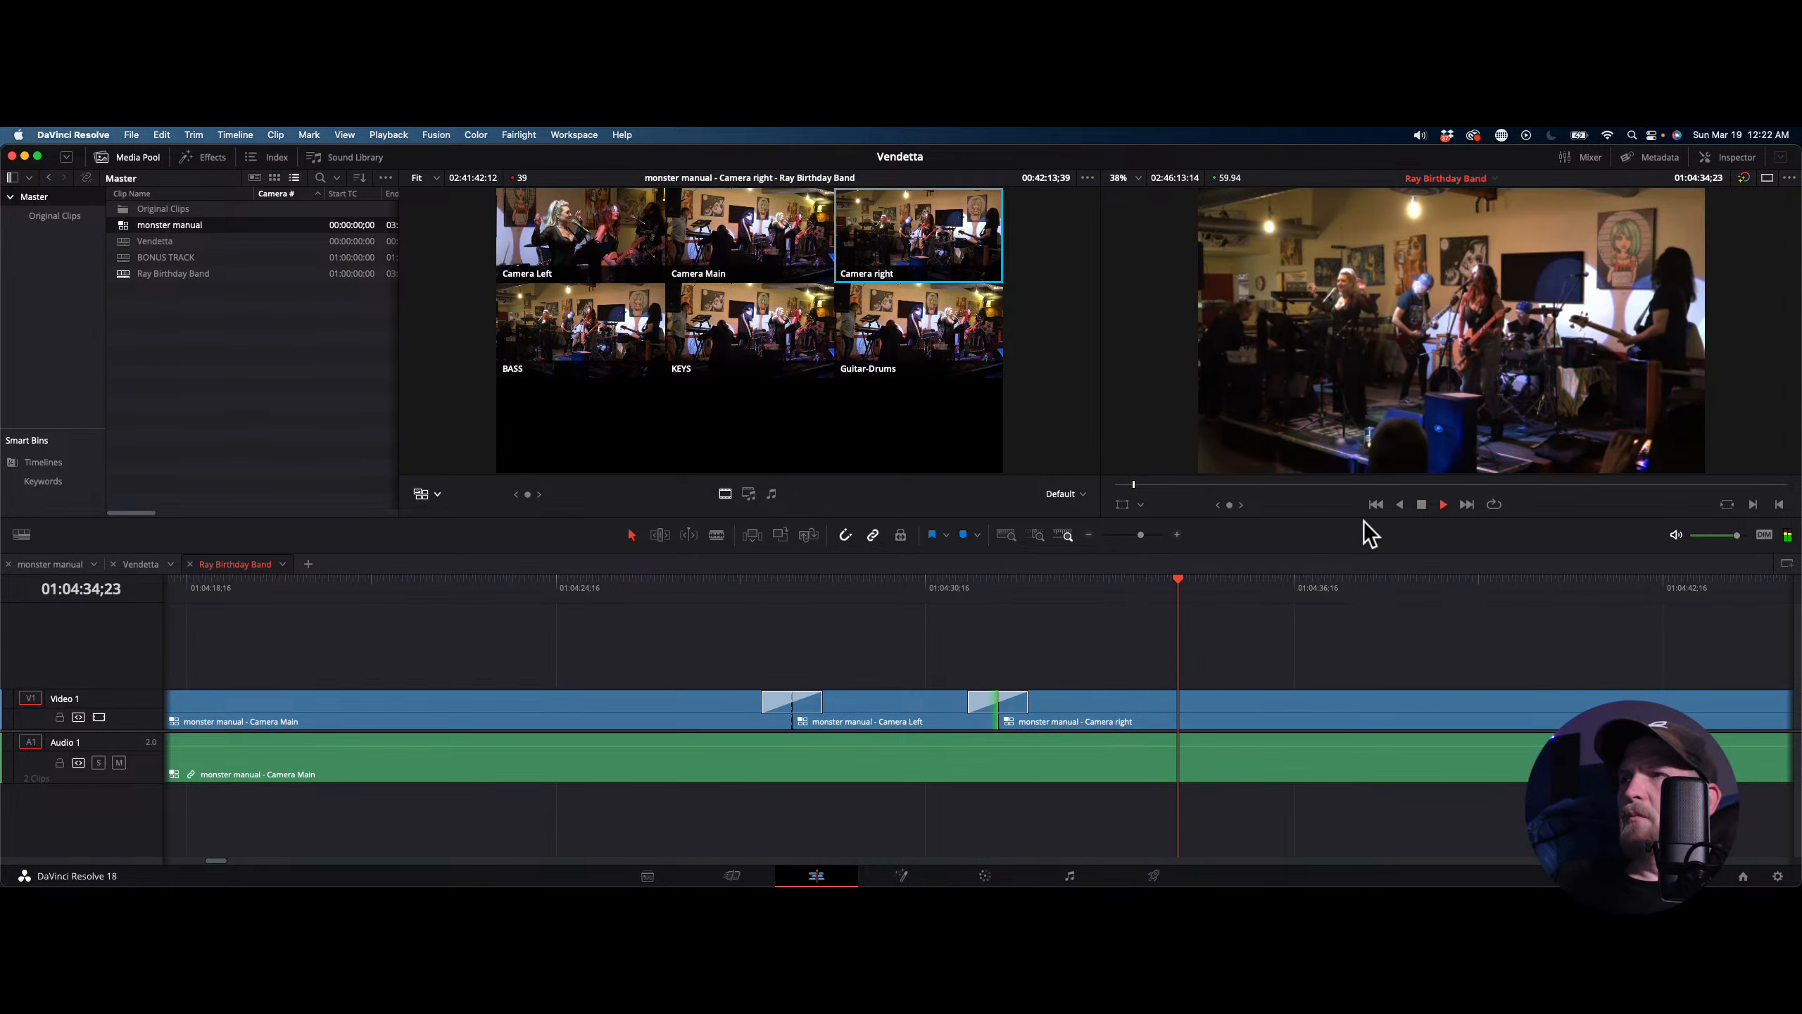
key("space")
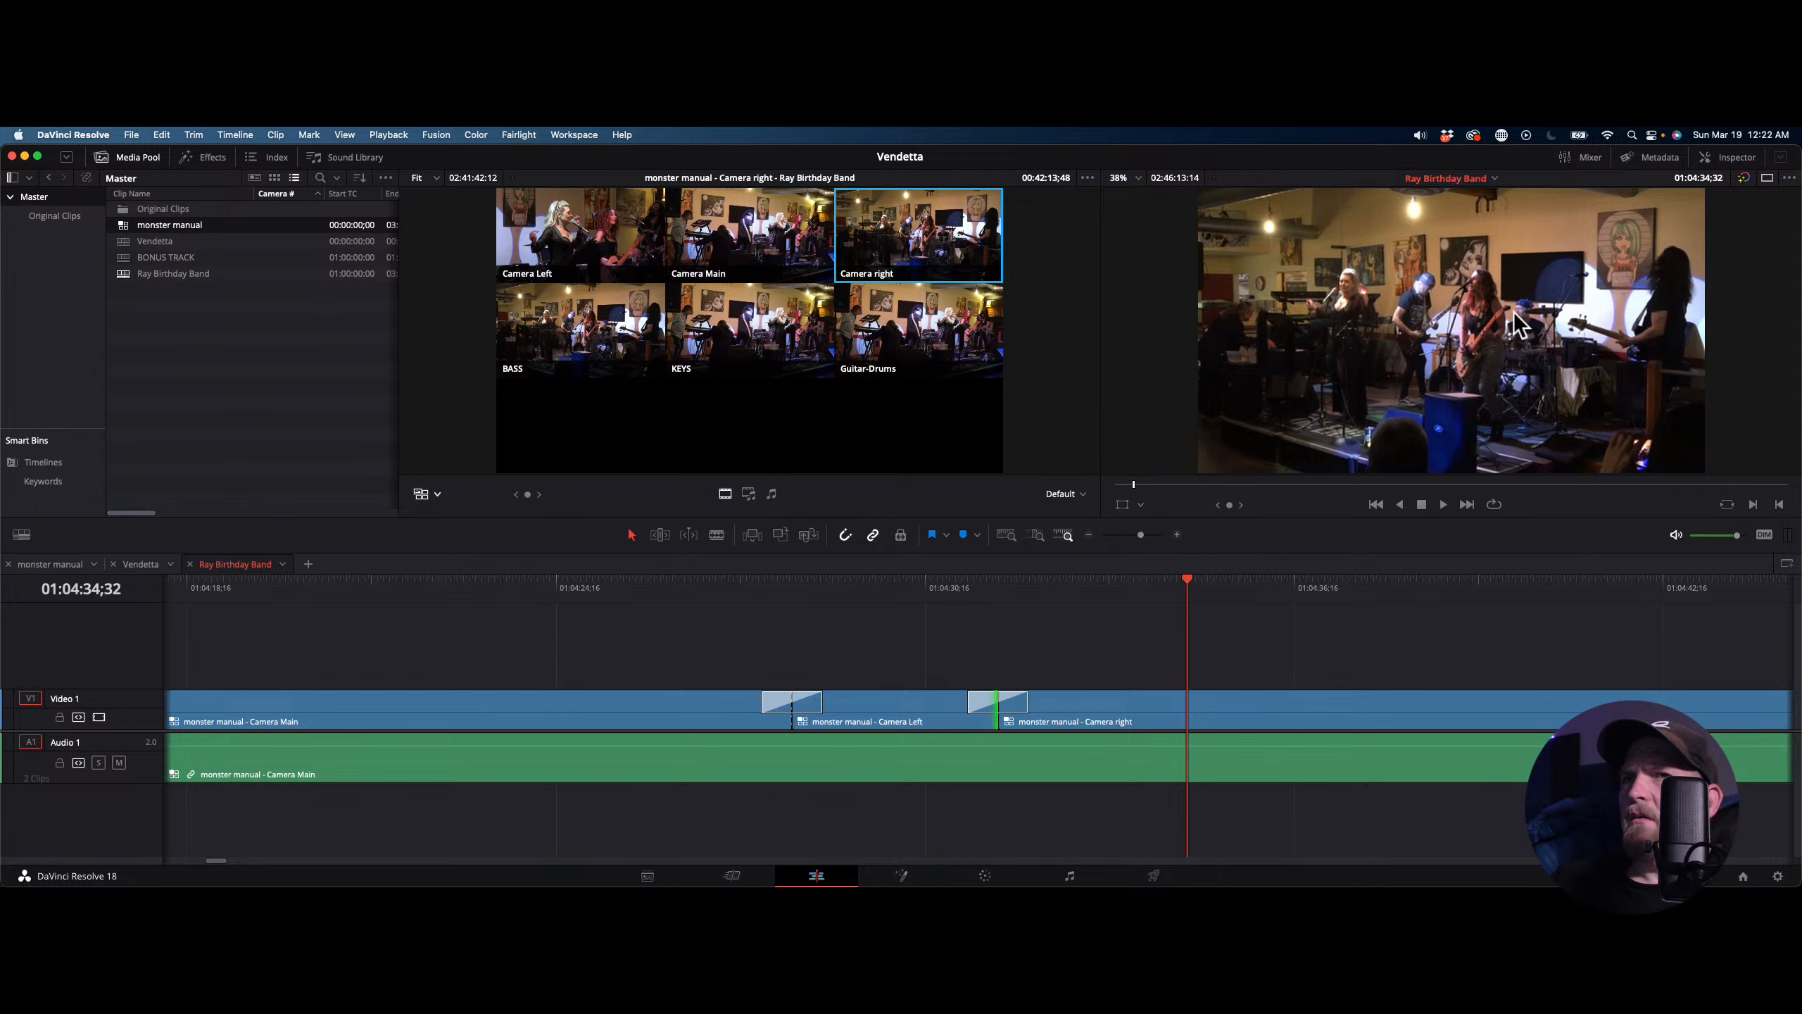
key("4")
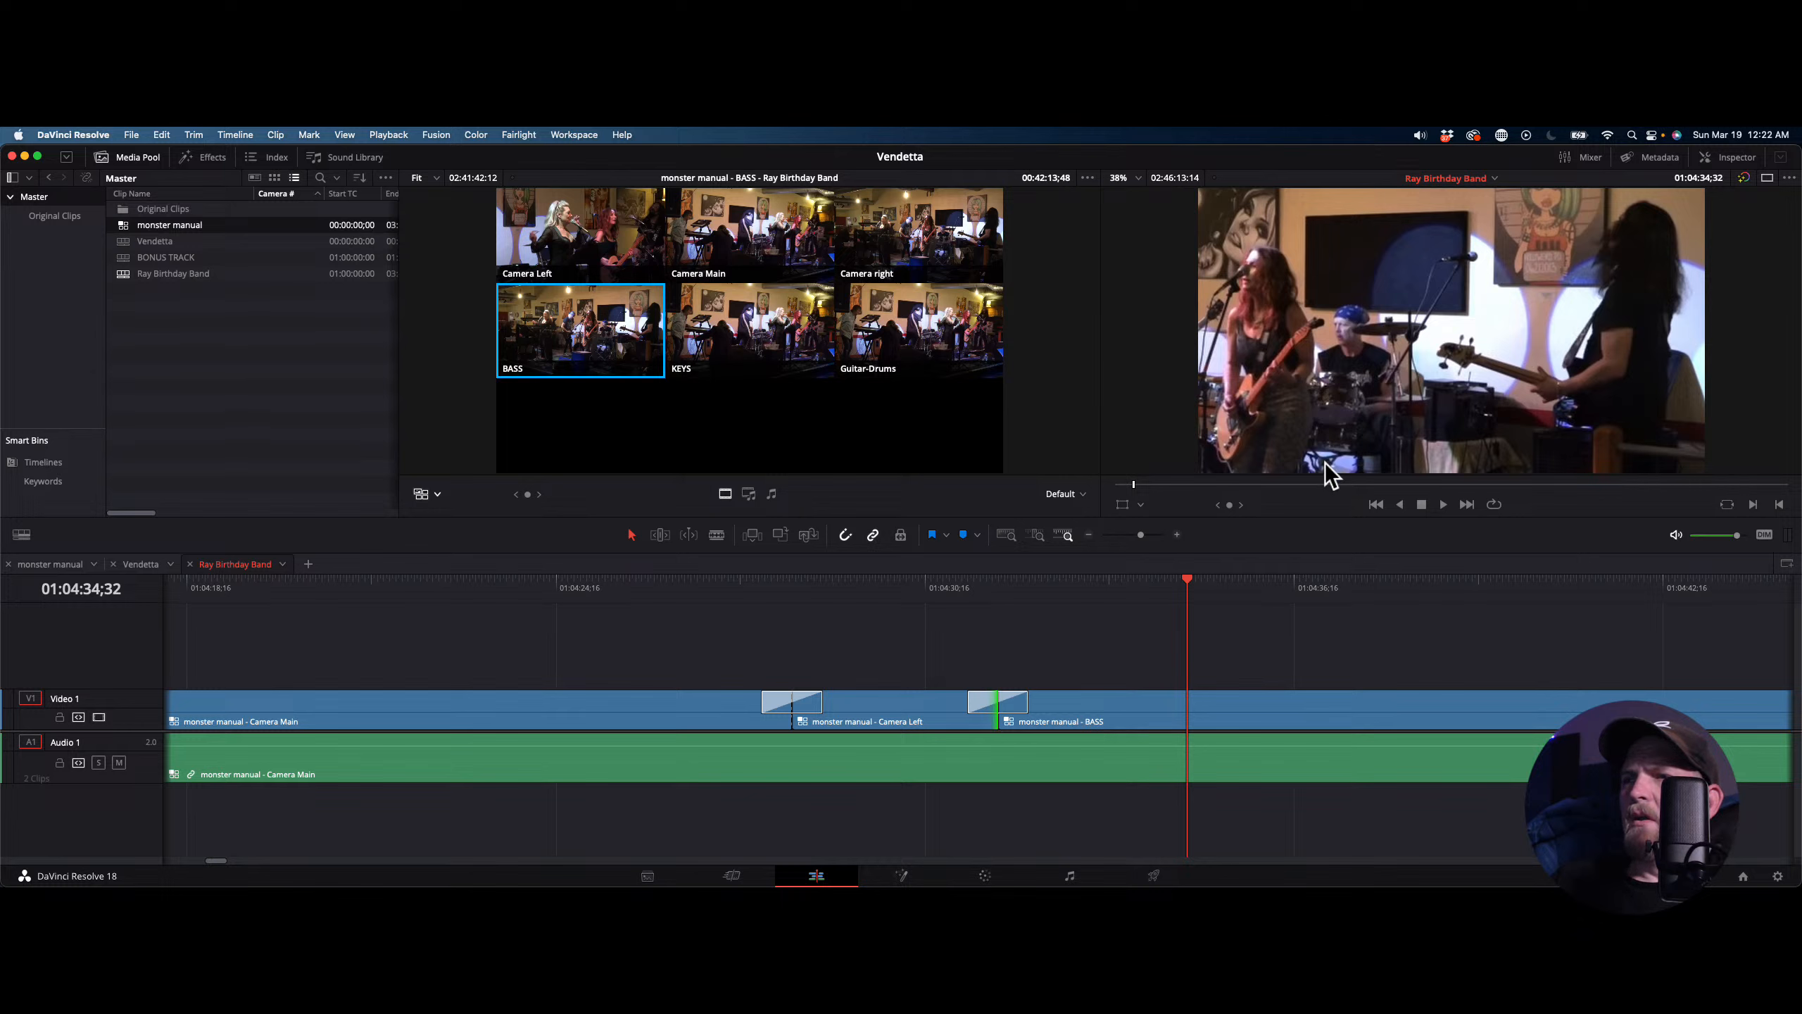
key("3")
Play on, cut live to BASS at about 01:04:45, and switch that new shot to the Camera Left angle
key("space")
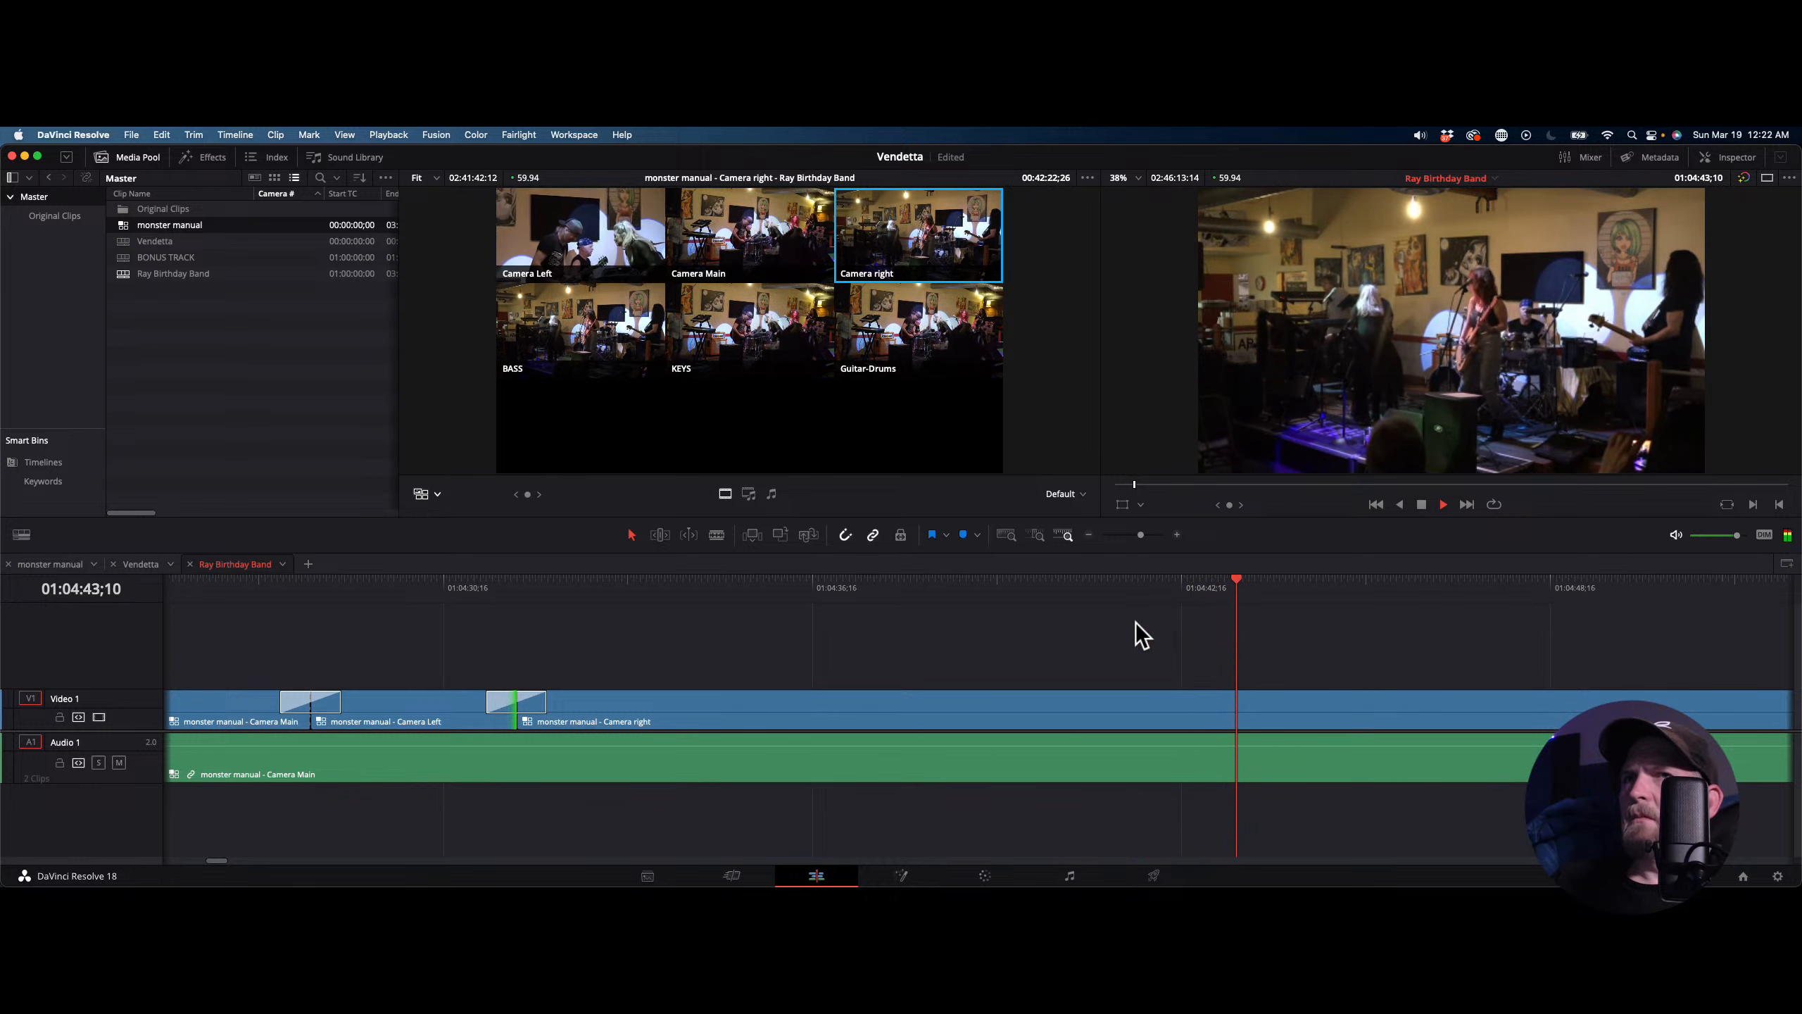
key("4")
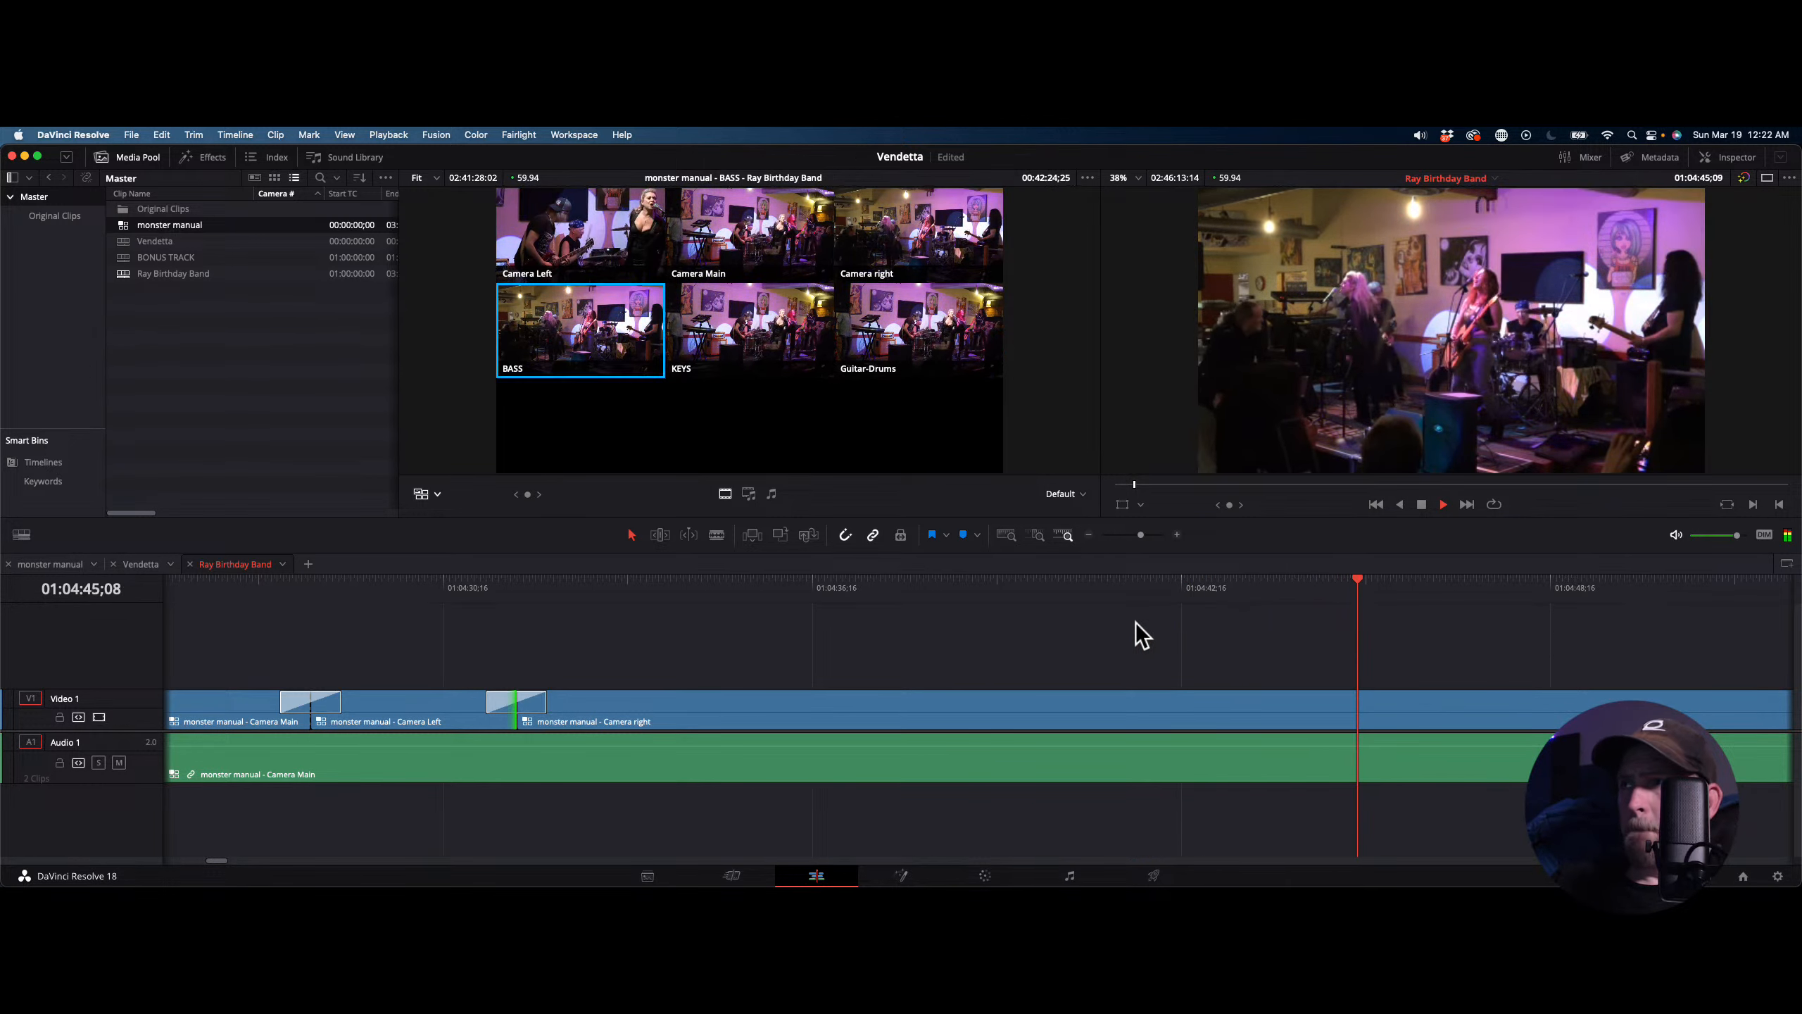
key("space")
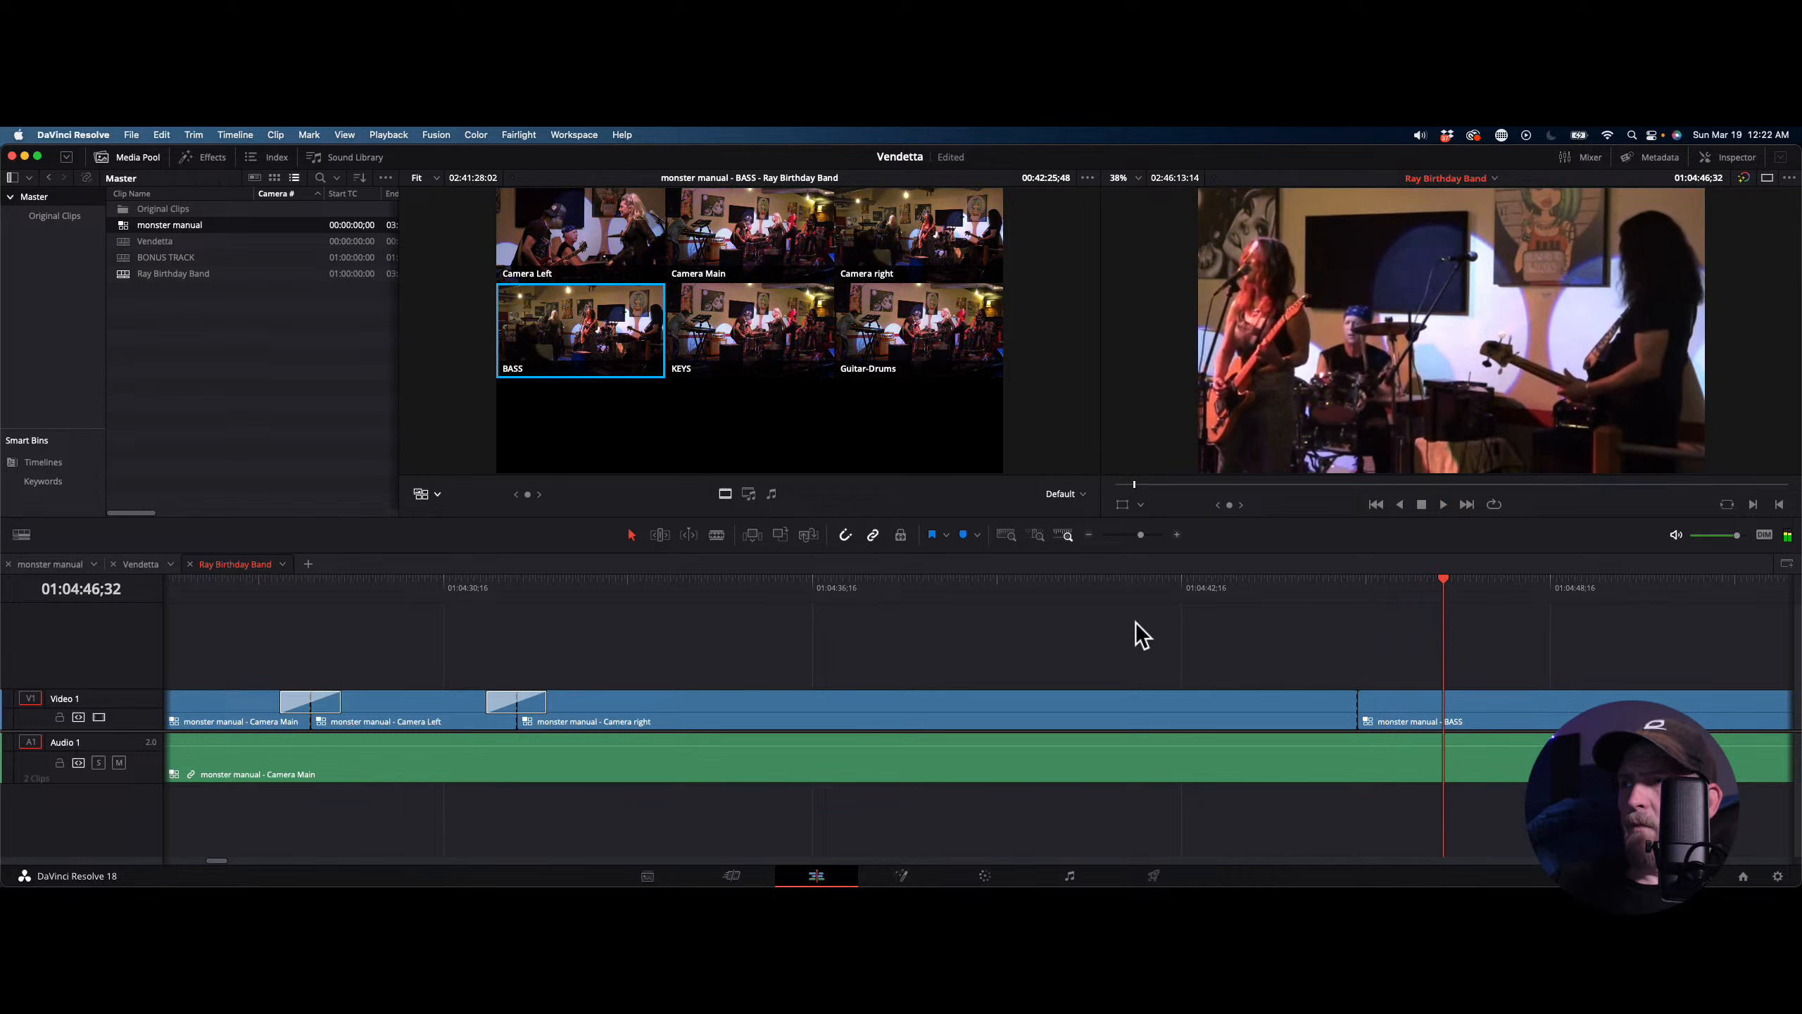
key("1")
Play on, cut live to Camera Main at about 01:04:56, and add a transition at that cut
key("space")
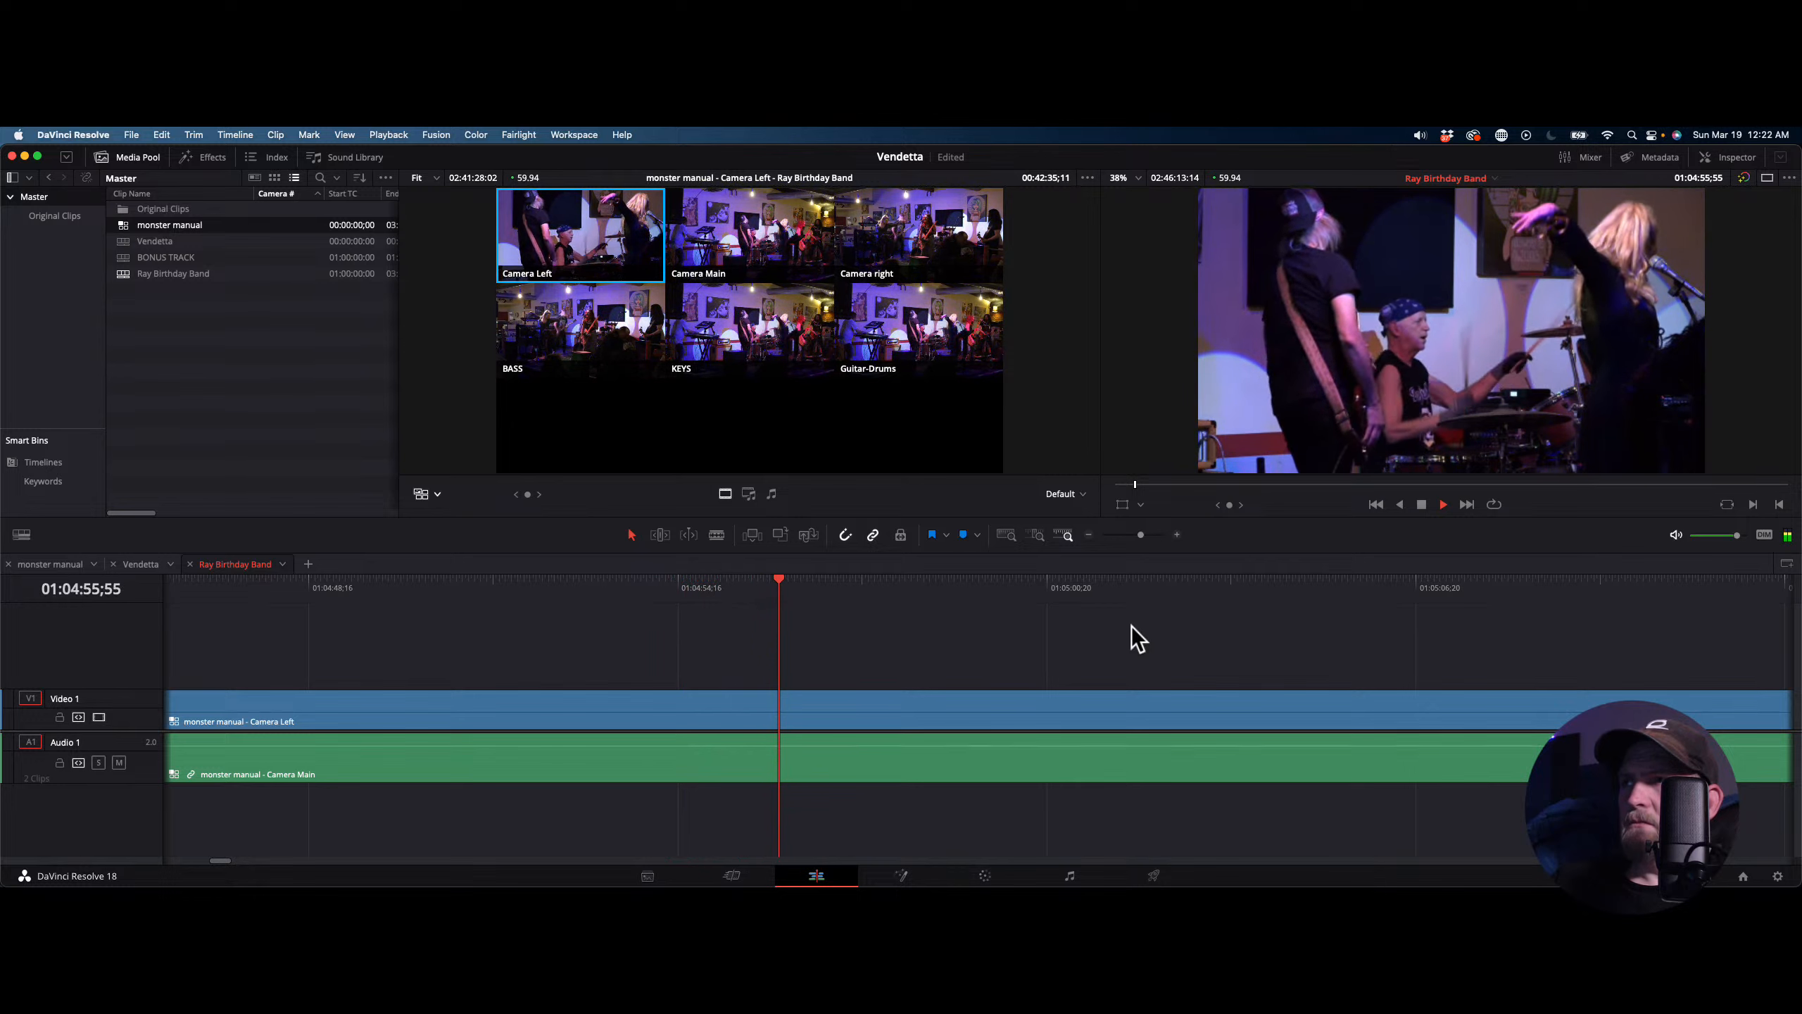
key("2")
key("super+t")
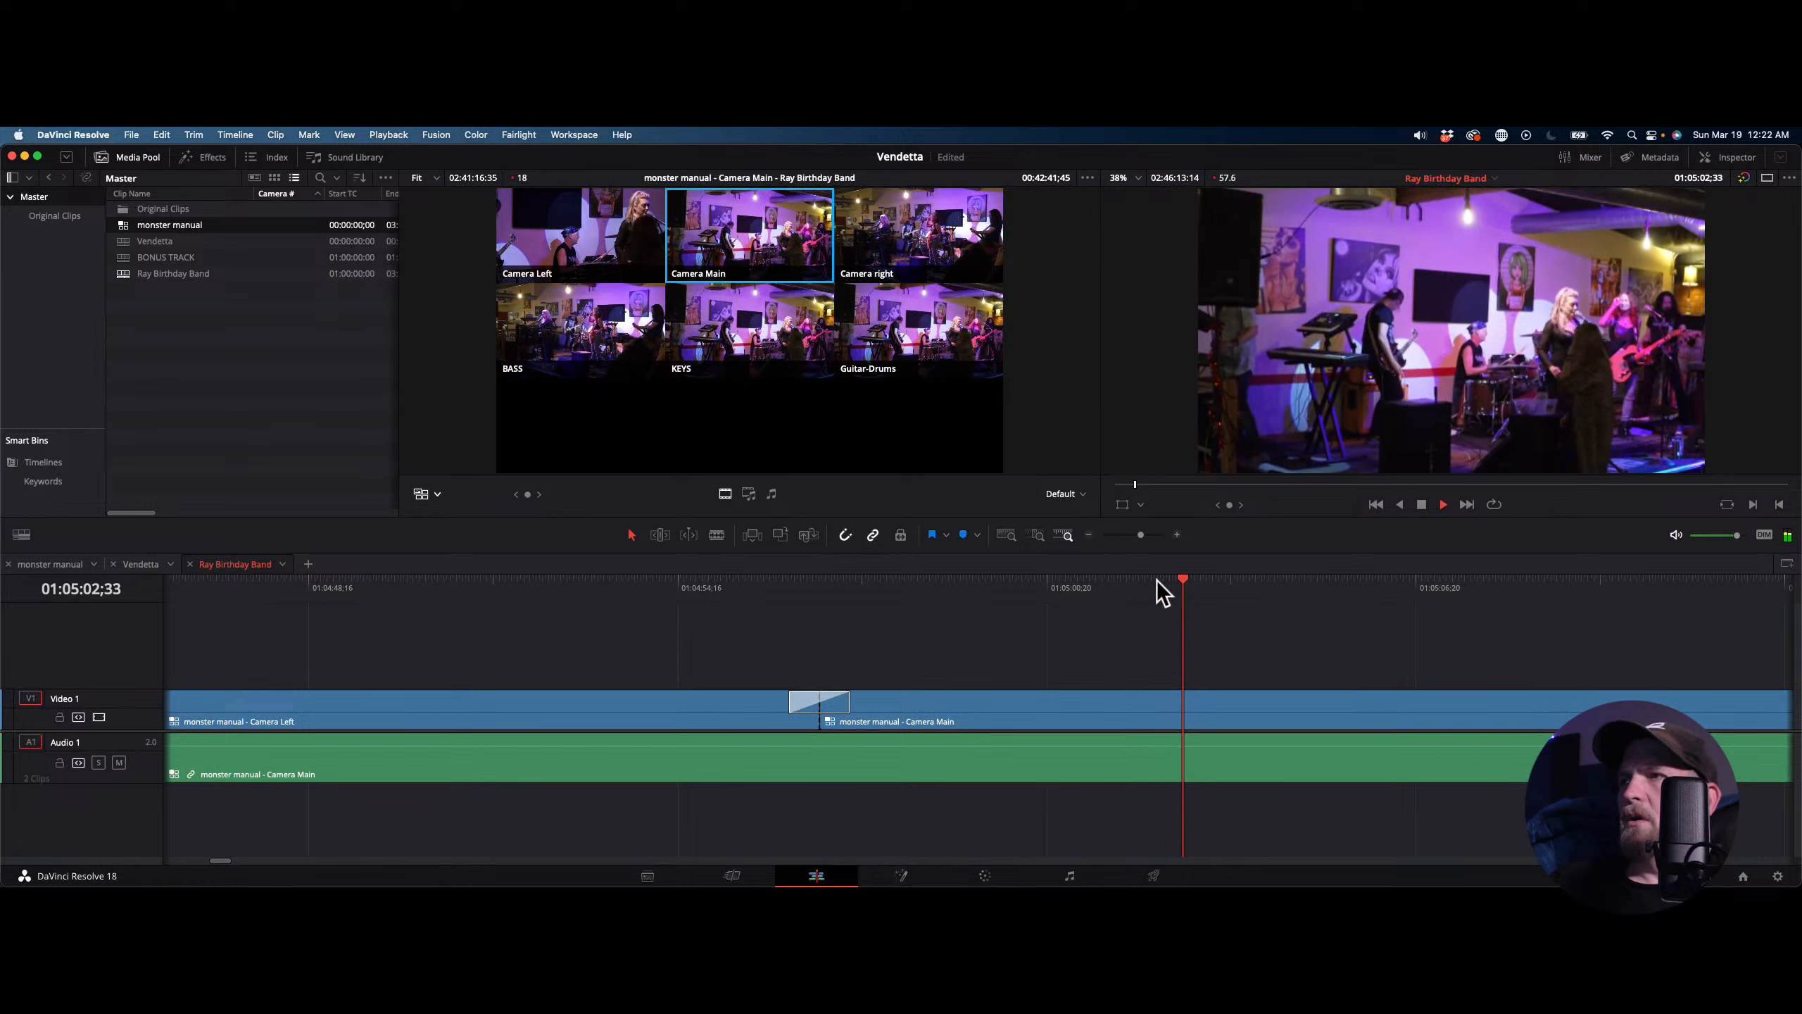
Stop playback at 01:05:02;10 and split the Camera Main video and audio there
left_click(1090, 593)
key("space")
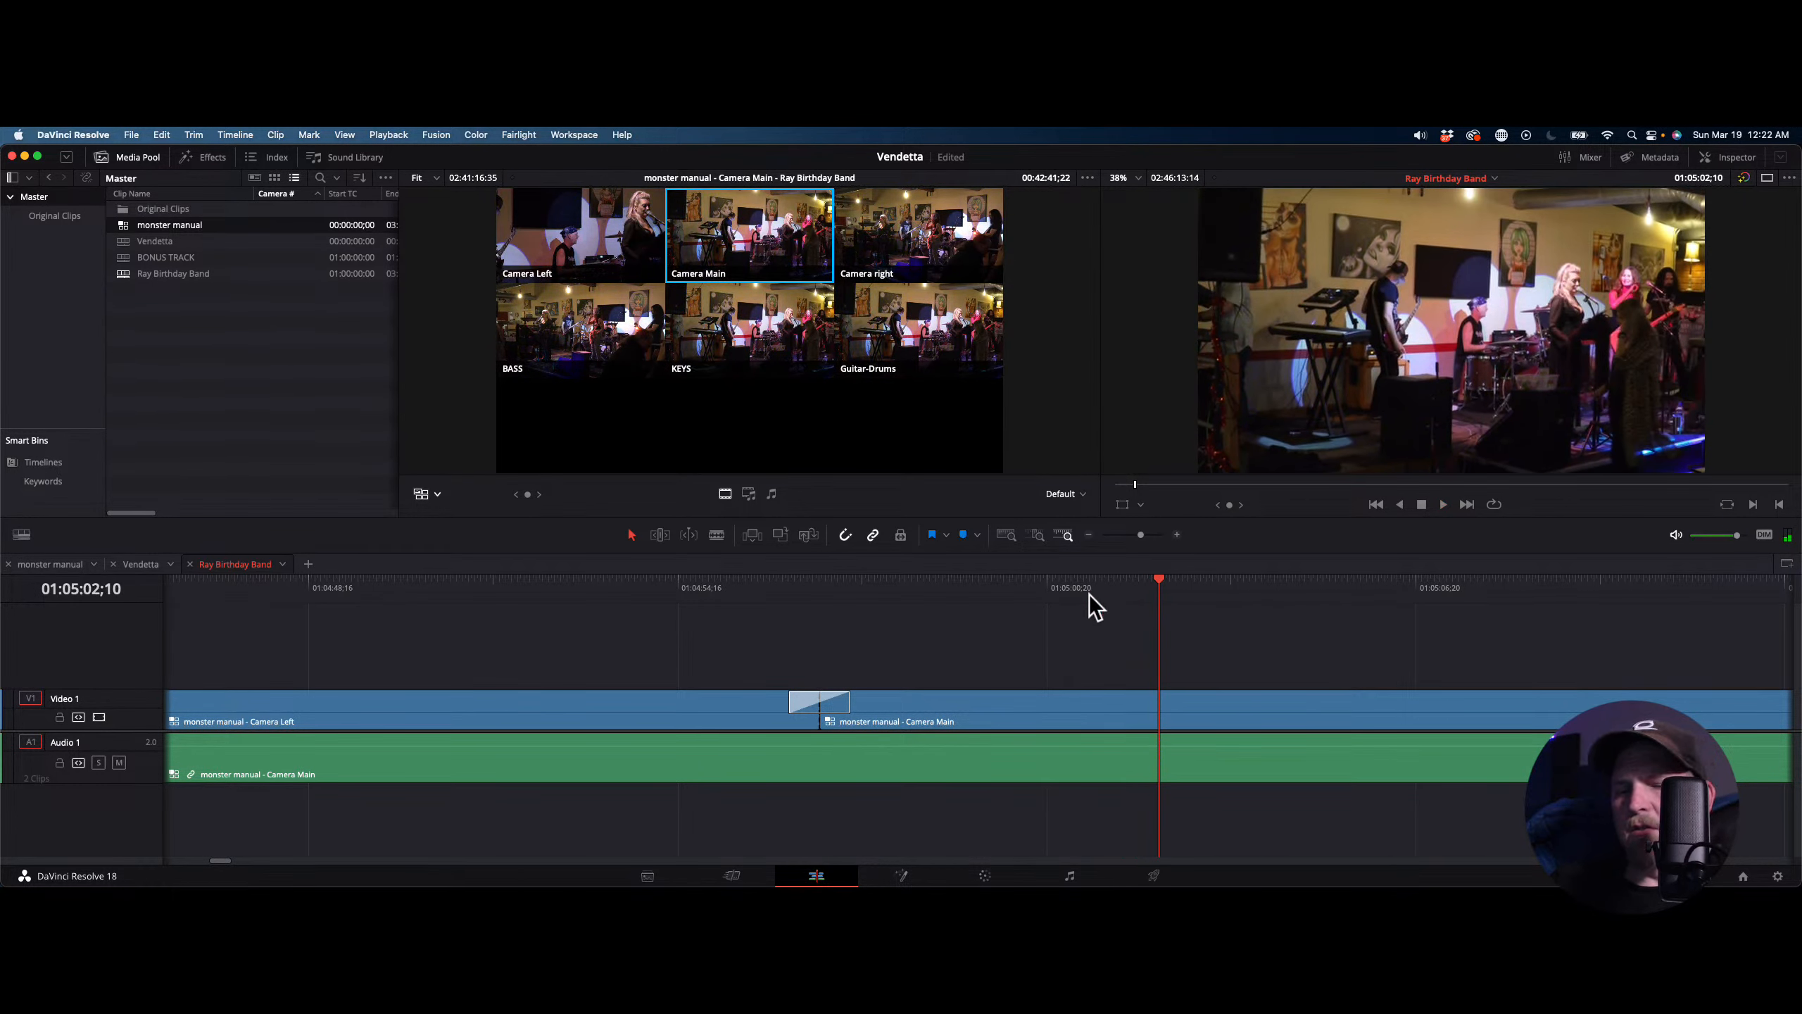
key("super+b")
Play through the footage after the 01:05:02;10 split several times to find where the unwanted section should end
scroll(1150, 640, "right", 8)
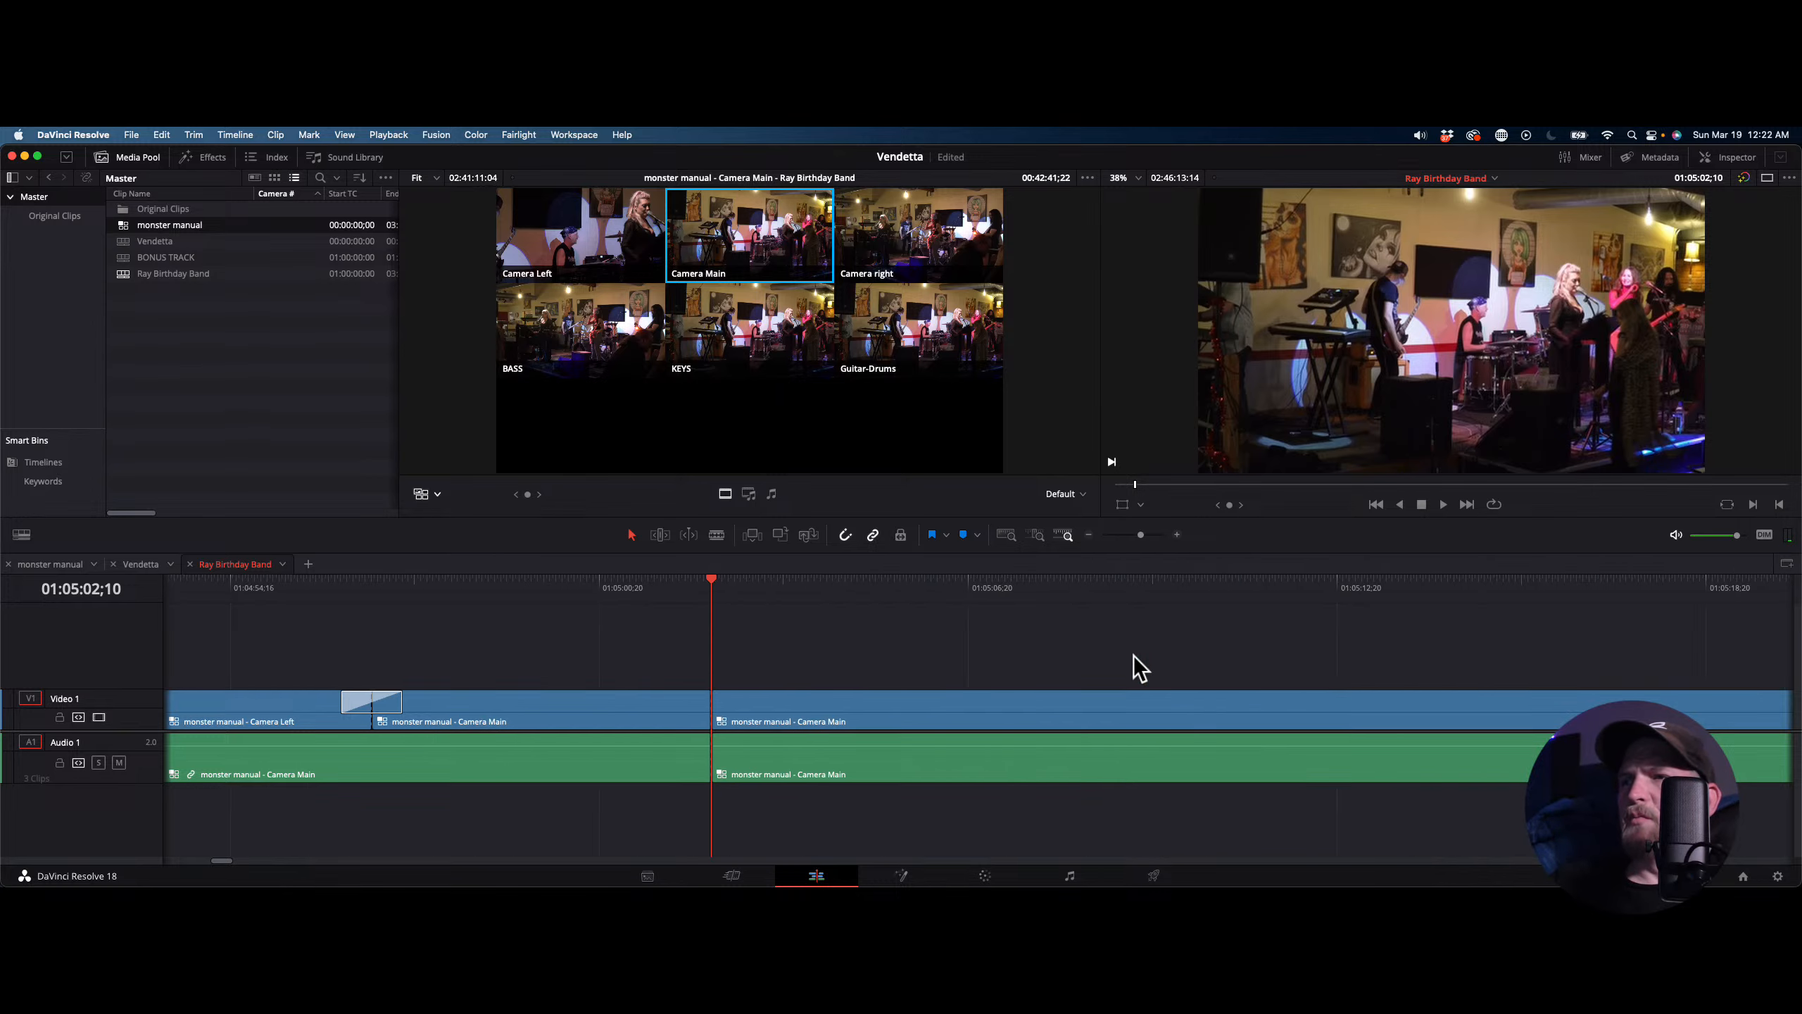
scroll(591, 602, "left", 4)
left_click_drag(595, 588, 1052, 614)
key("space")
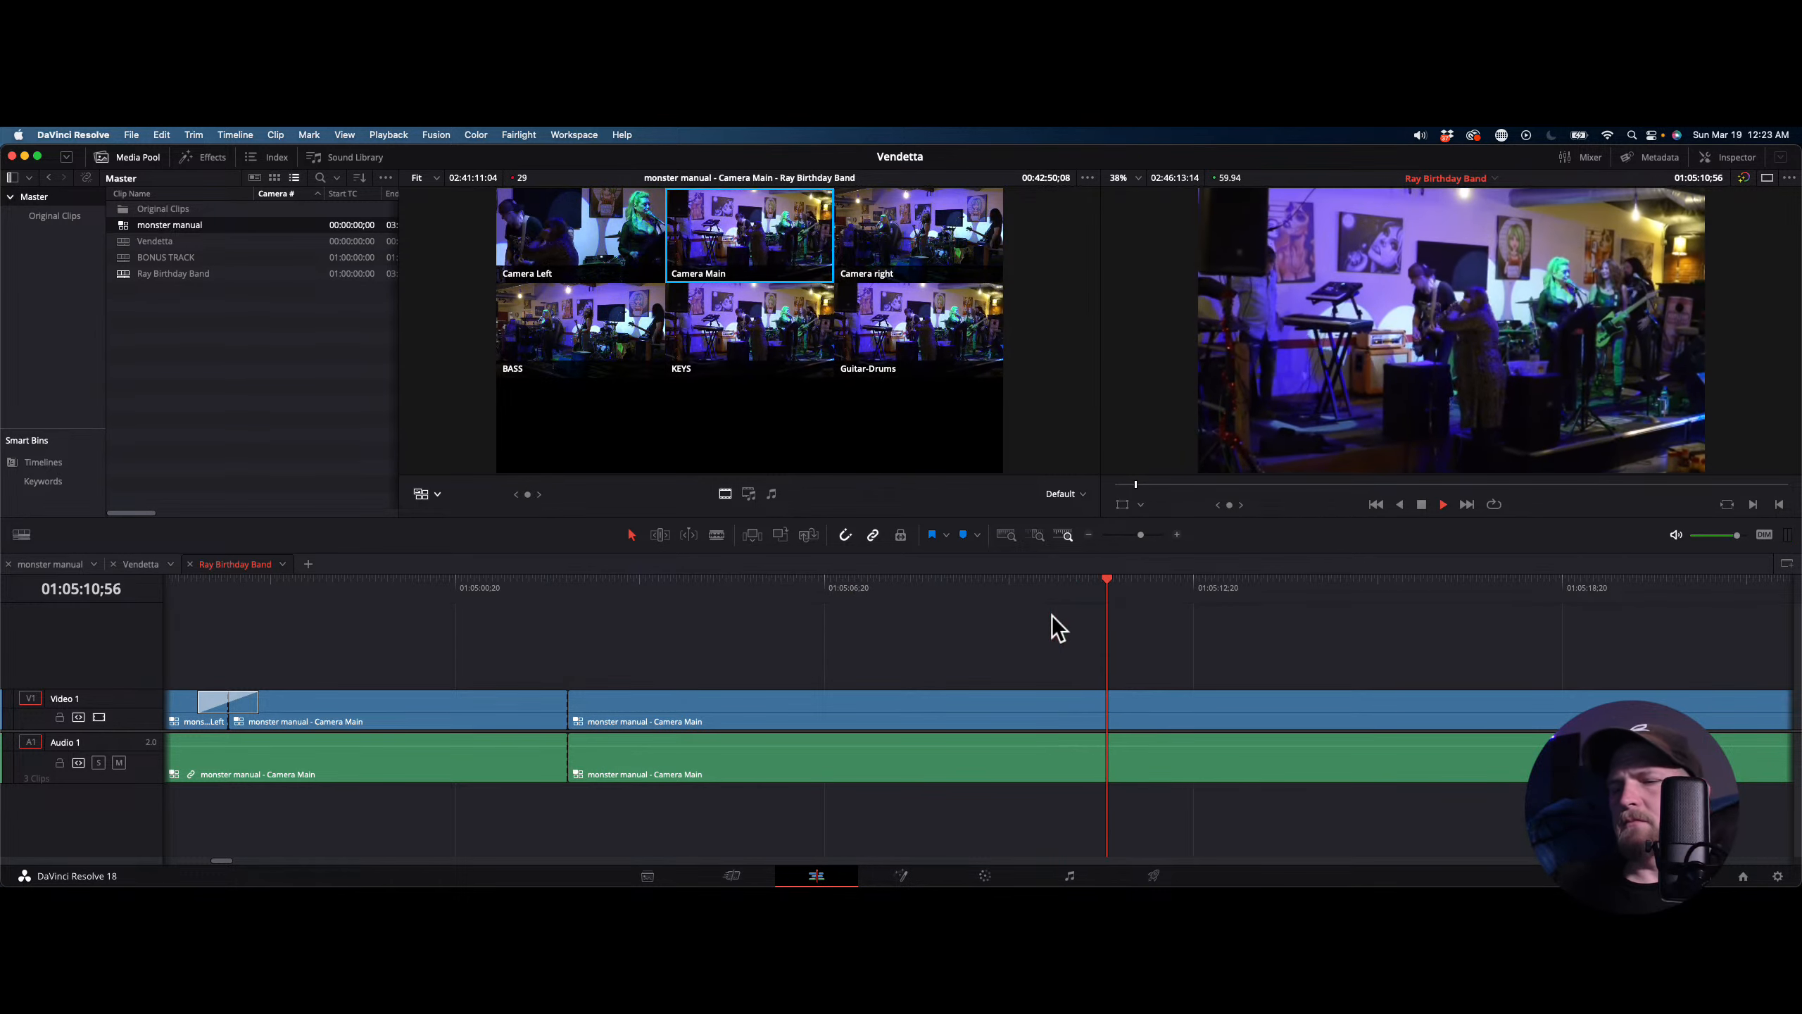
key("l")
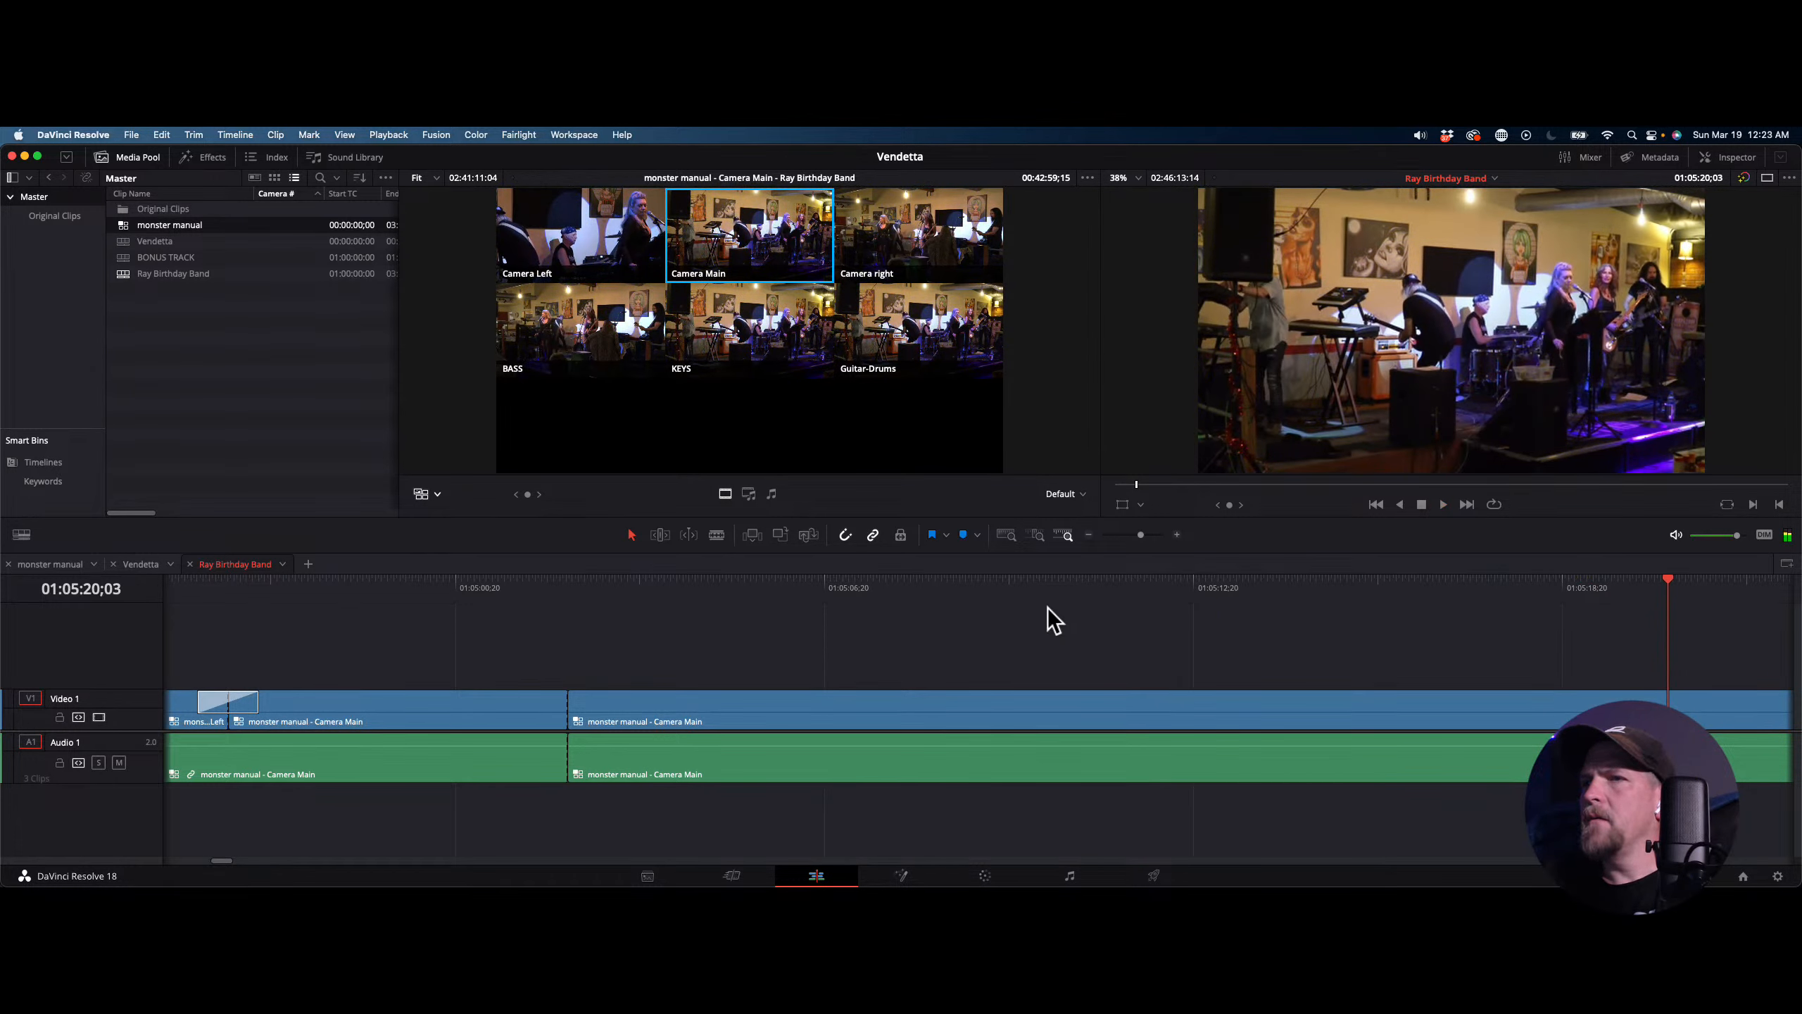
left_click(1033, 588)
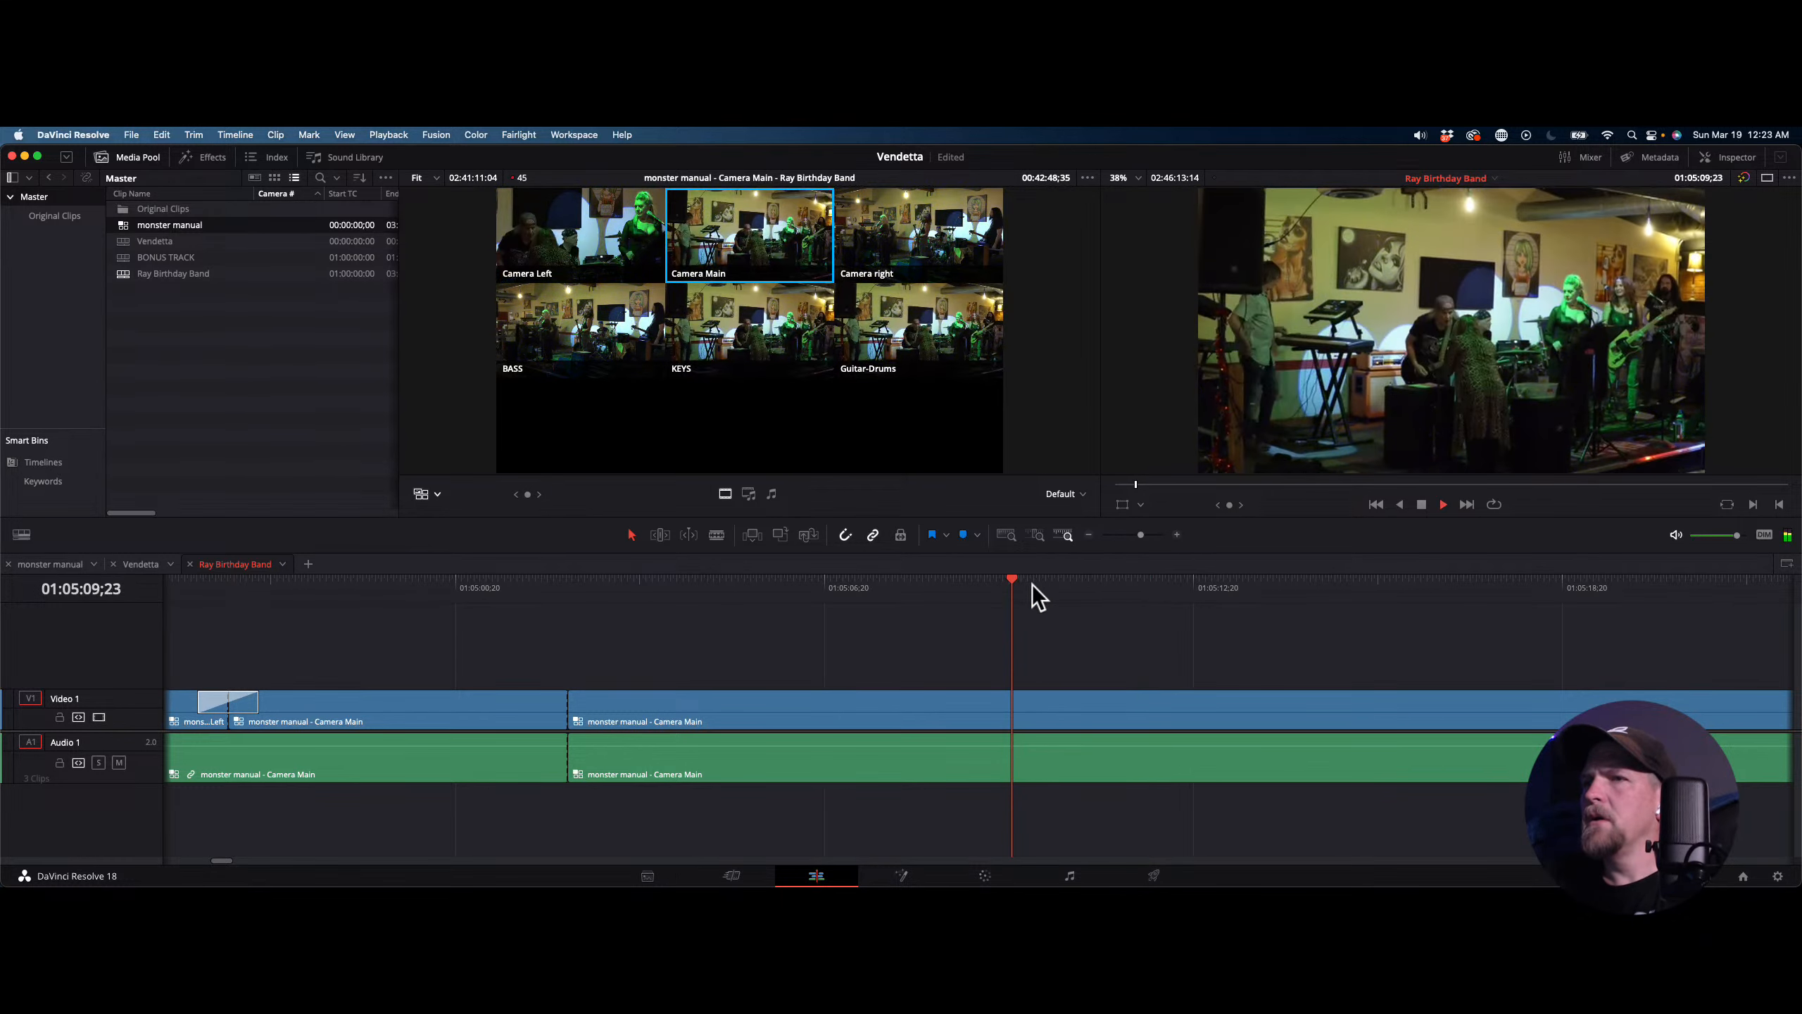
key("l")
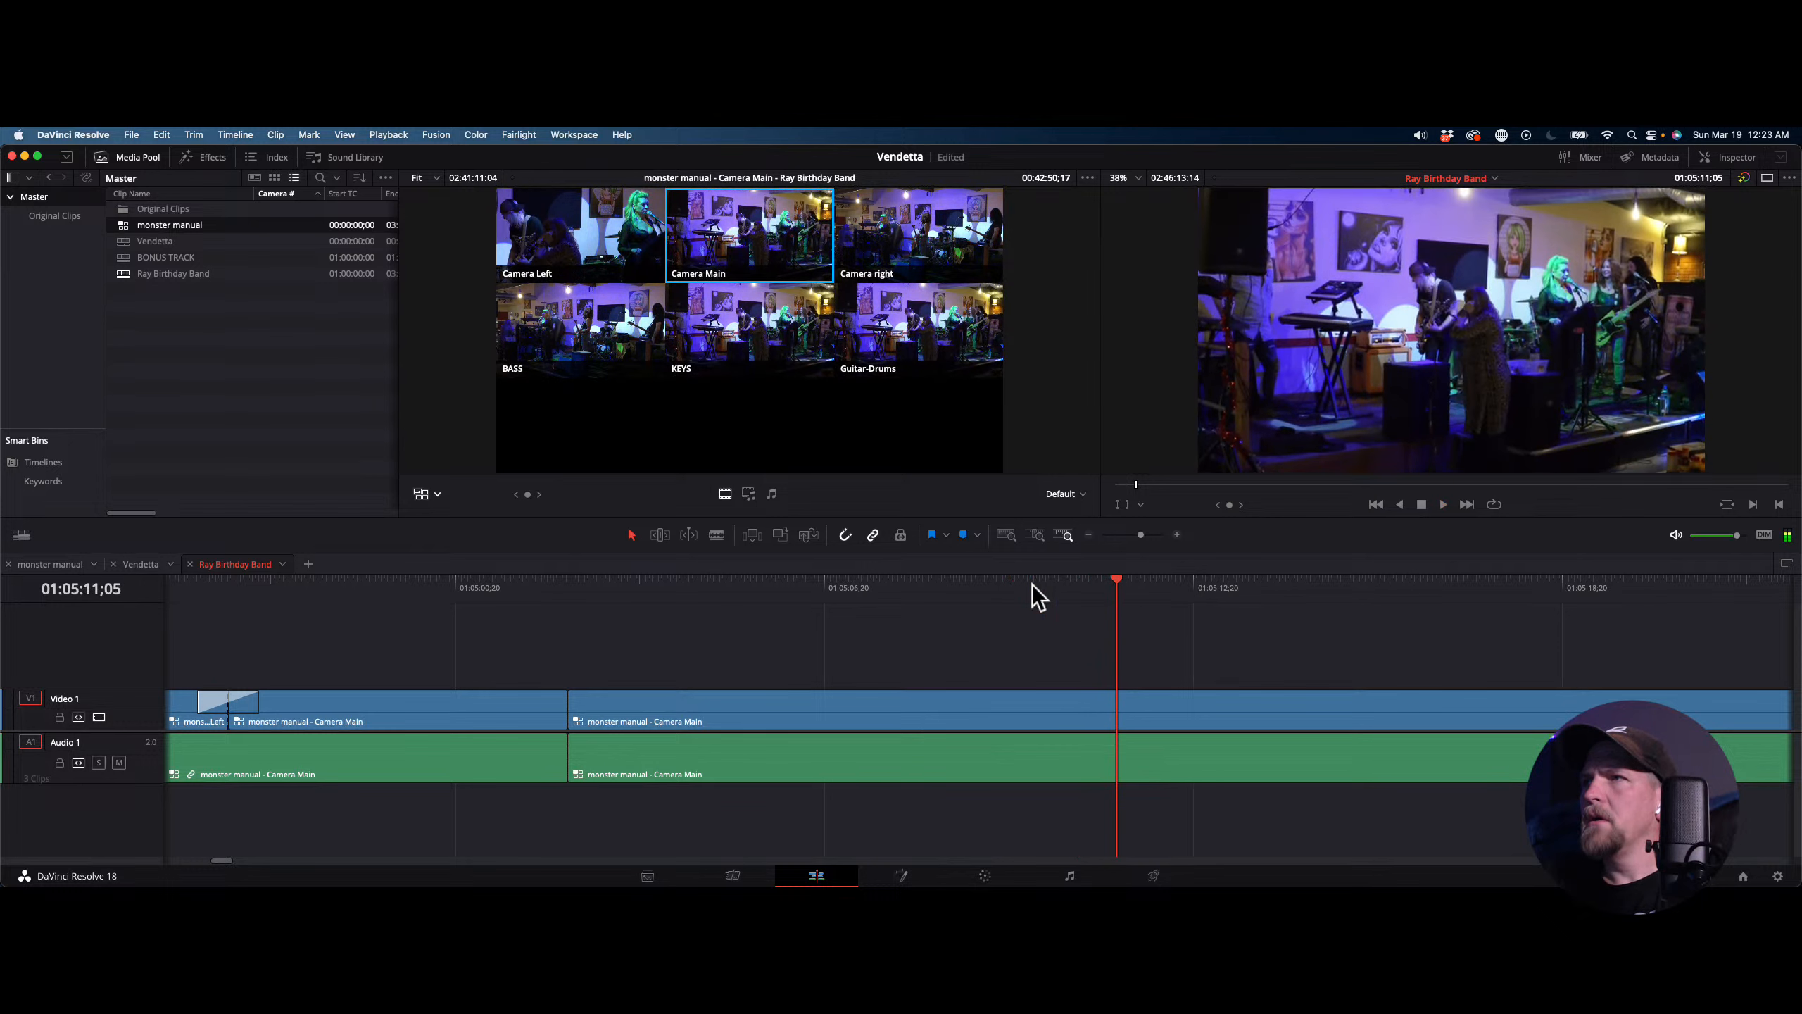
key("j")
left_click(799, 586)
key("l")
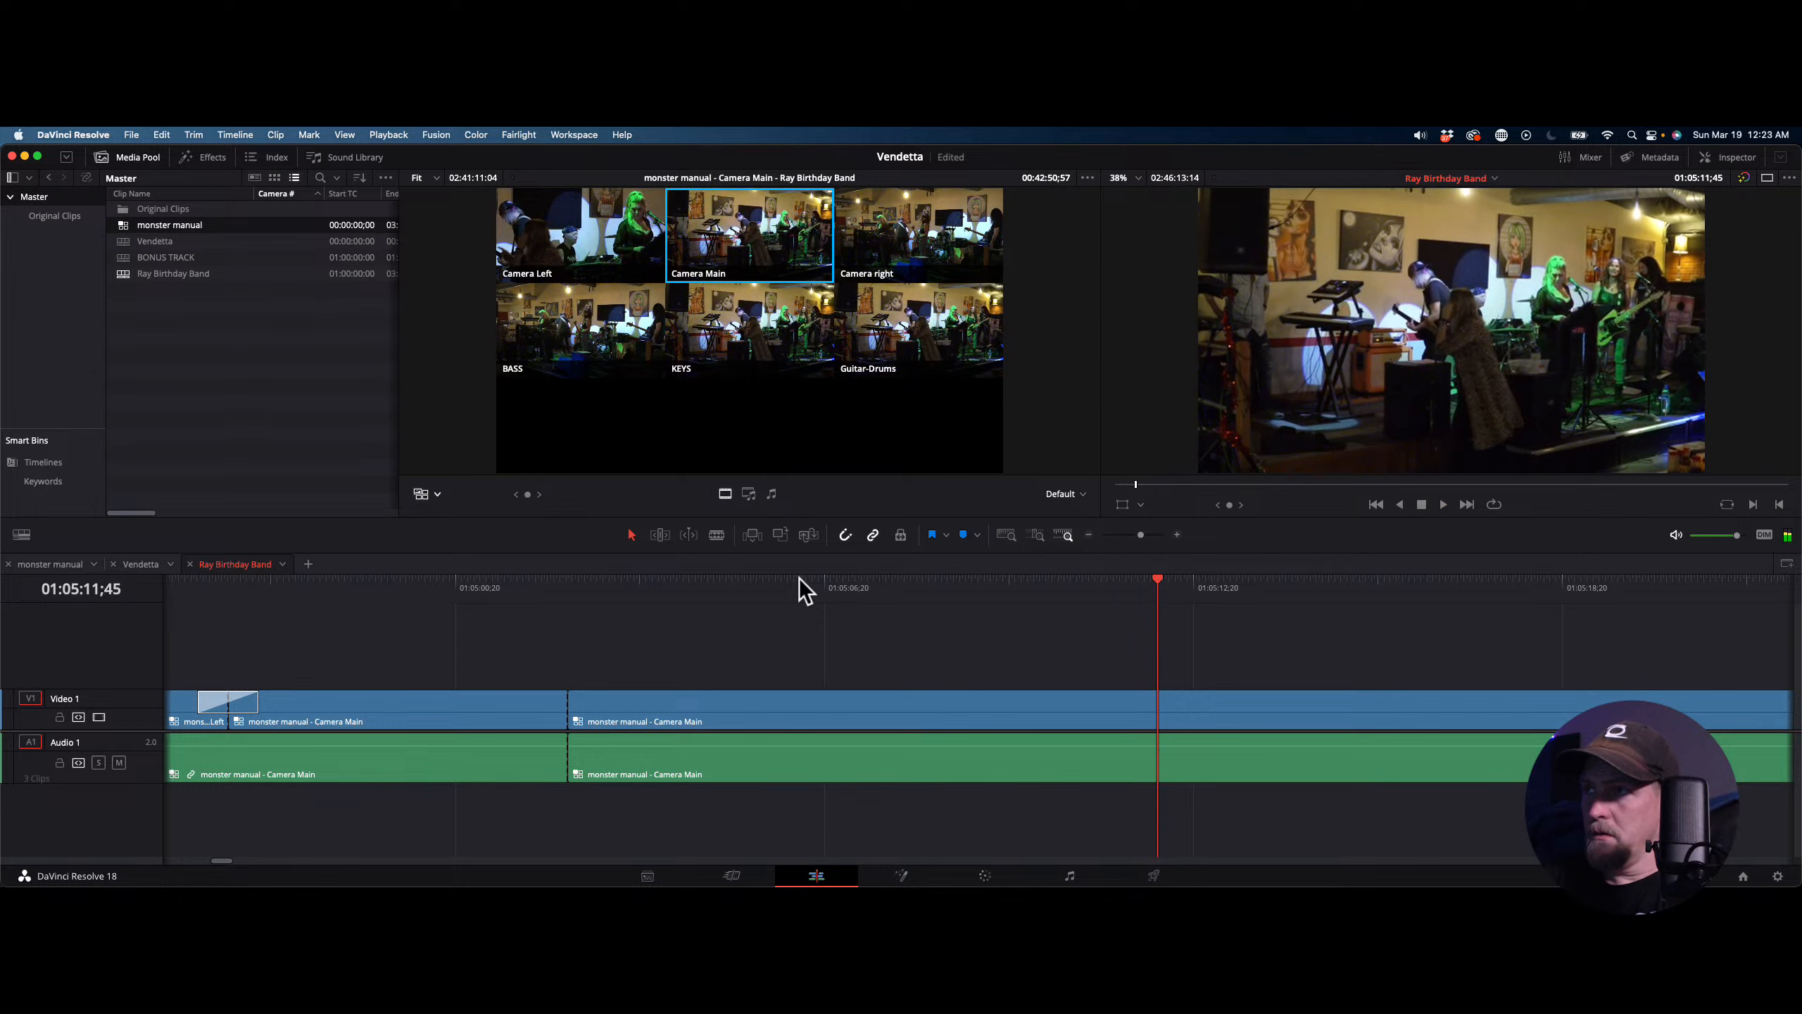
key("l")
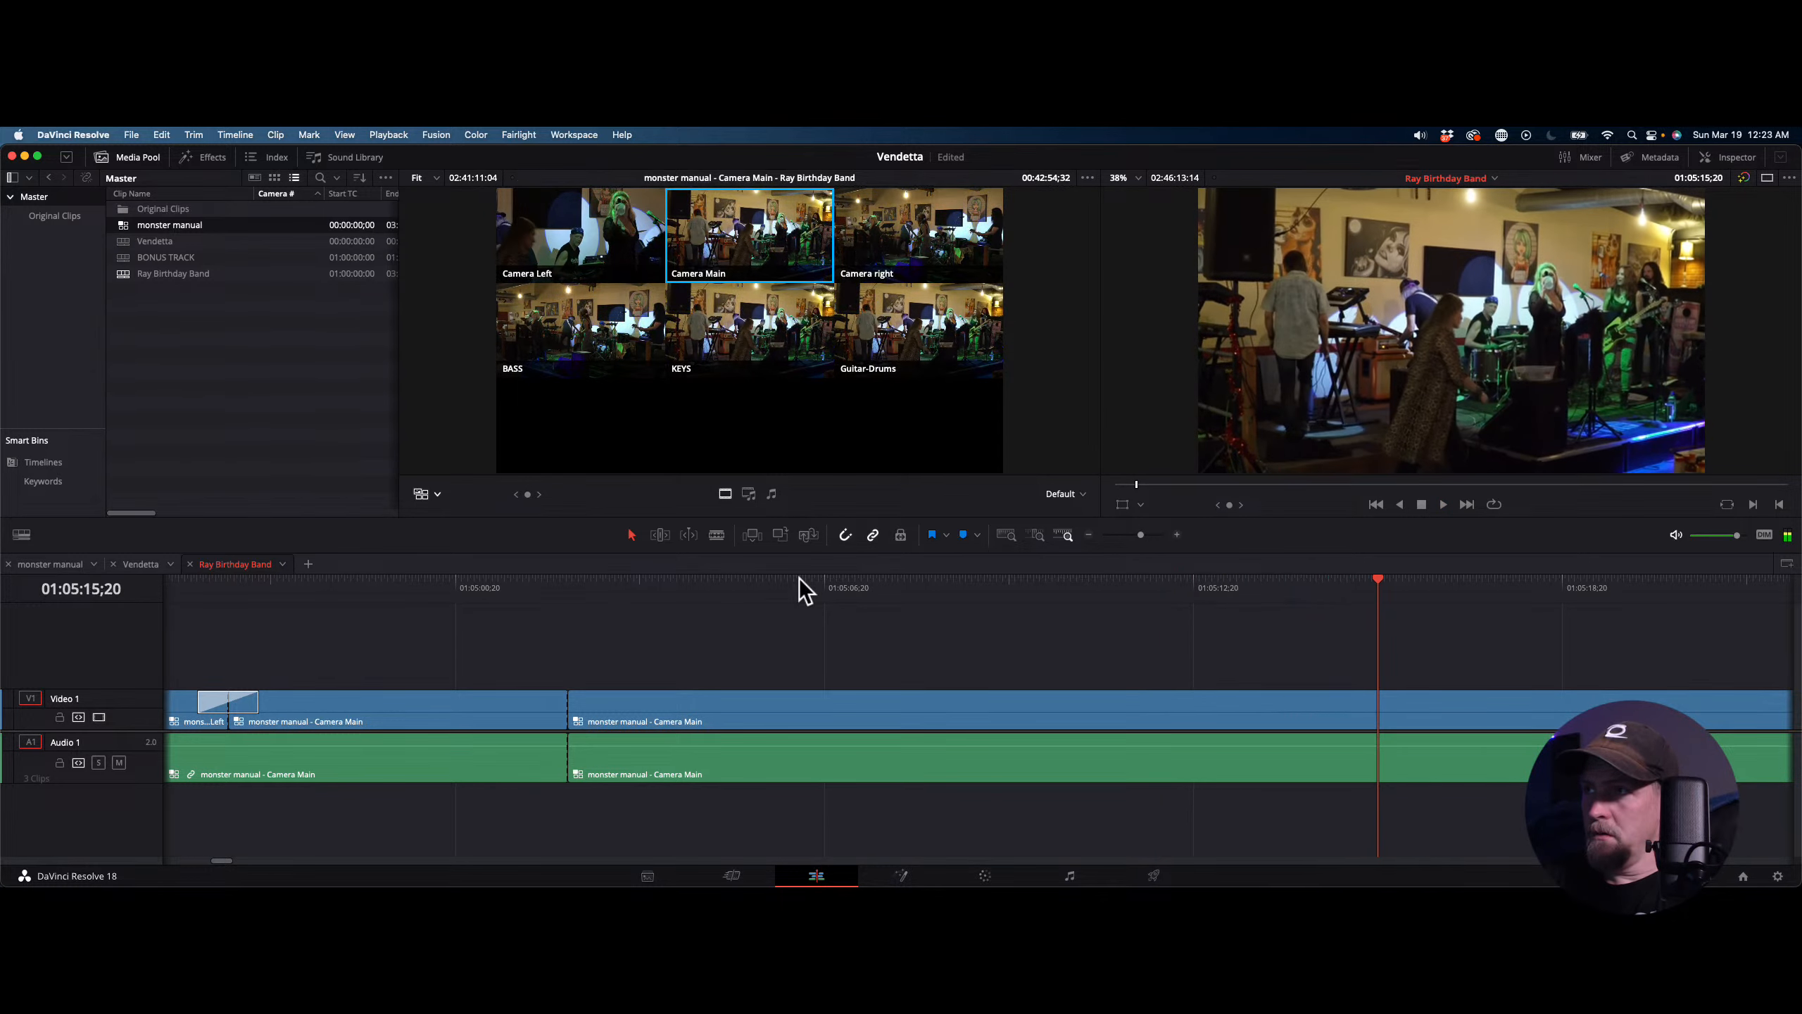
Split both tracks at 01:05:10;10 and ripple-delete the Camera Main section between the two splits
left_click(800, 580)
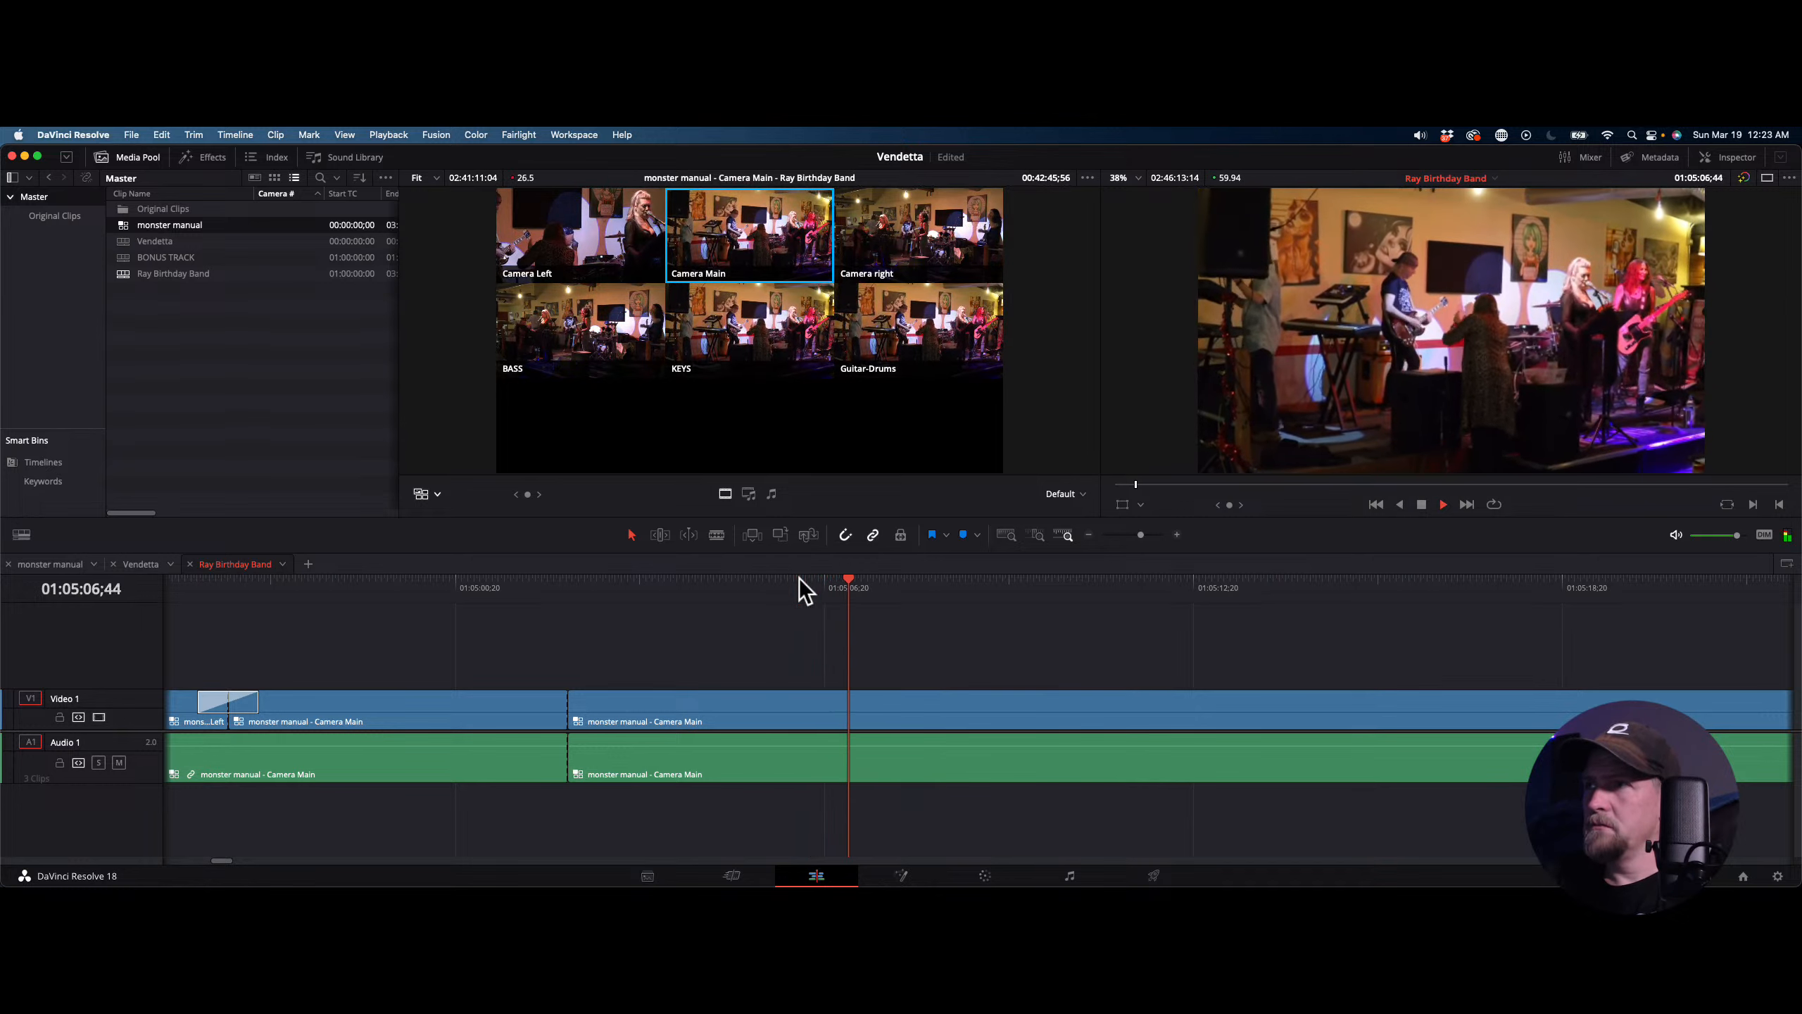
key("k")
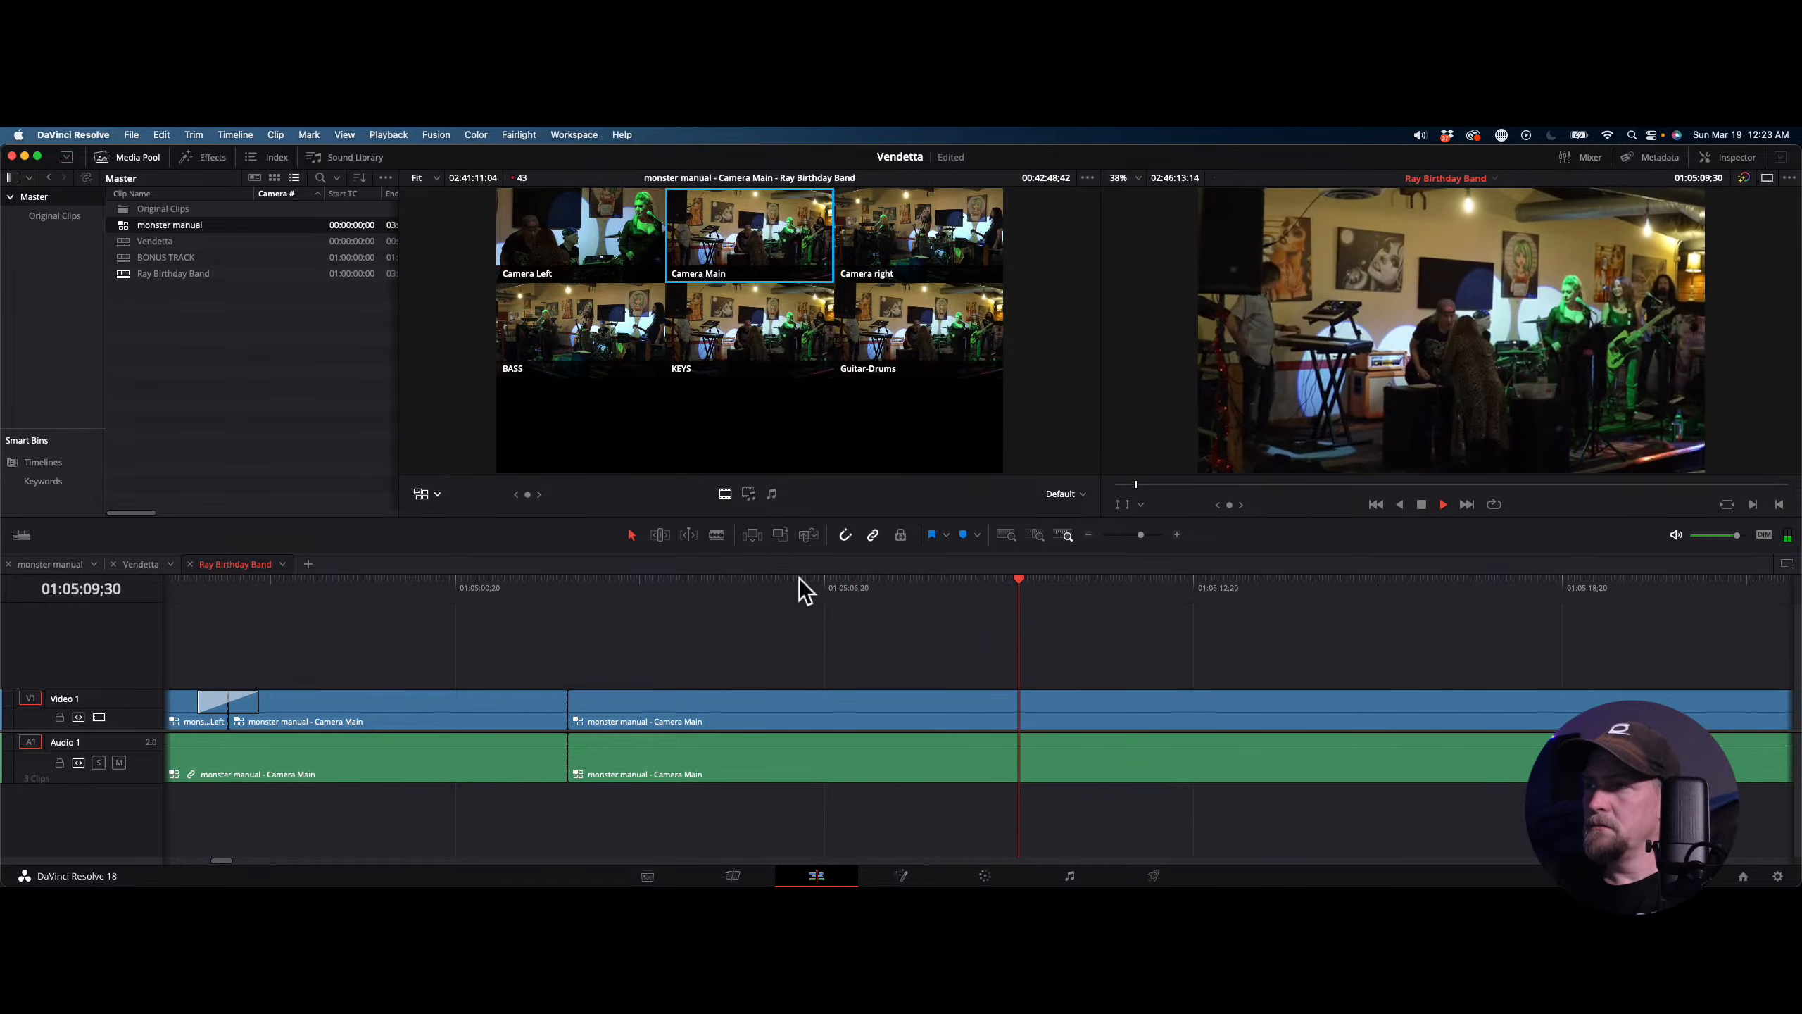
key("space")
key("space")
key("space")
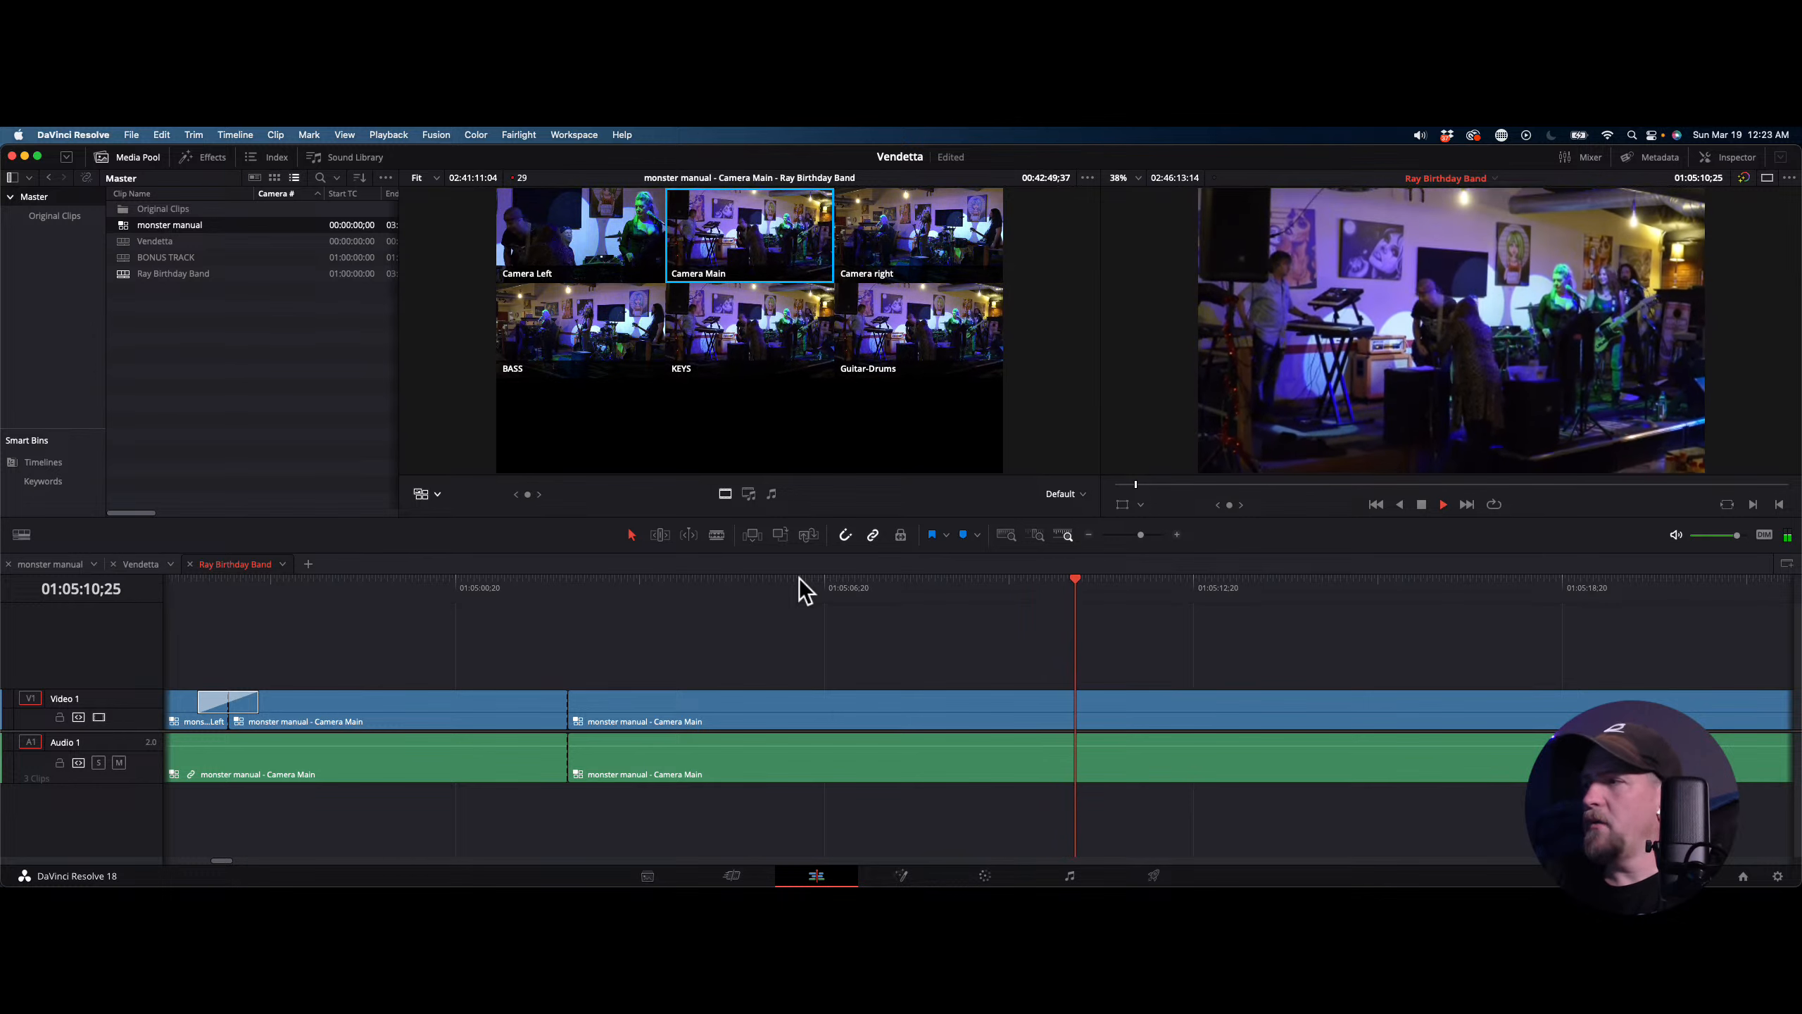
key("j")
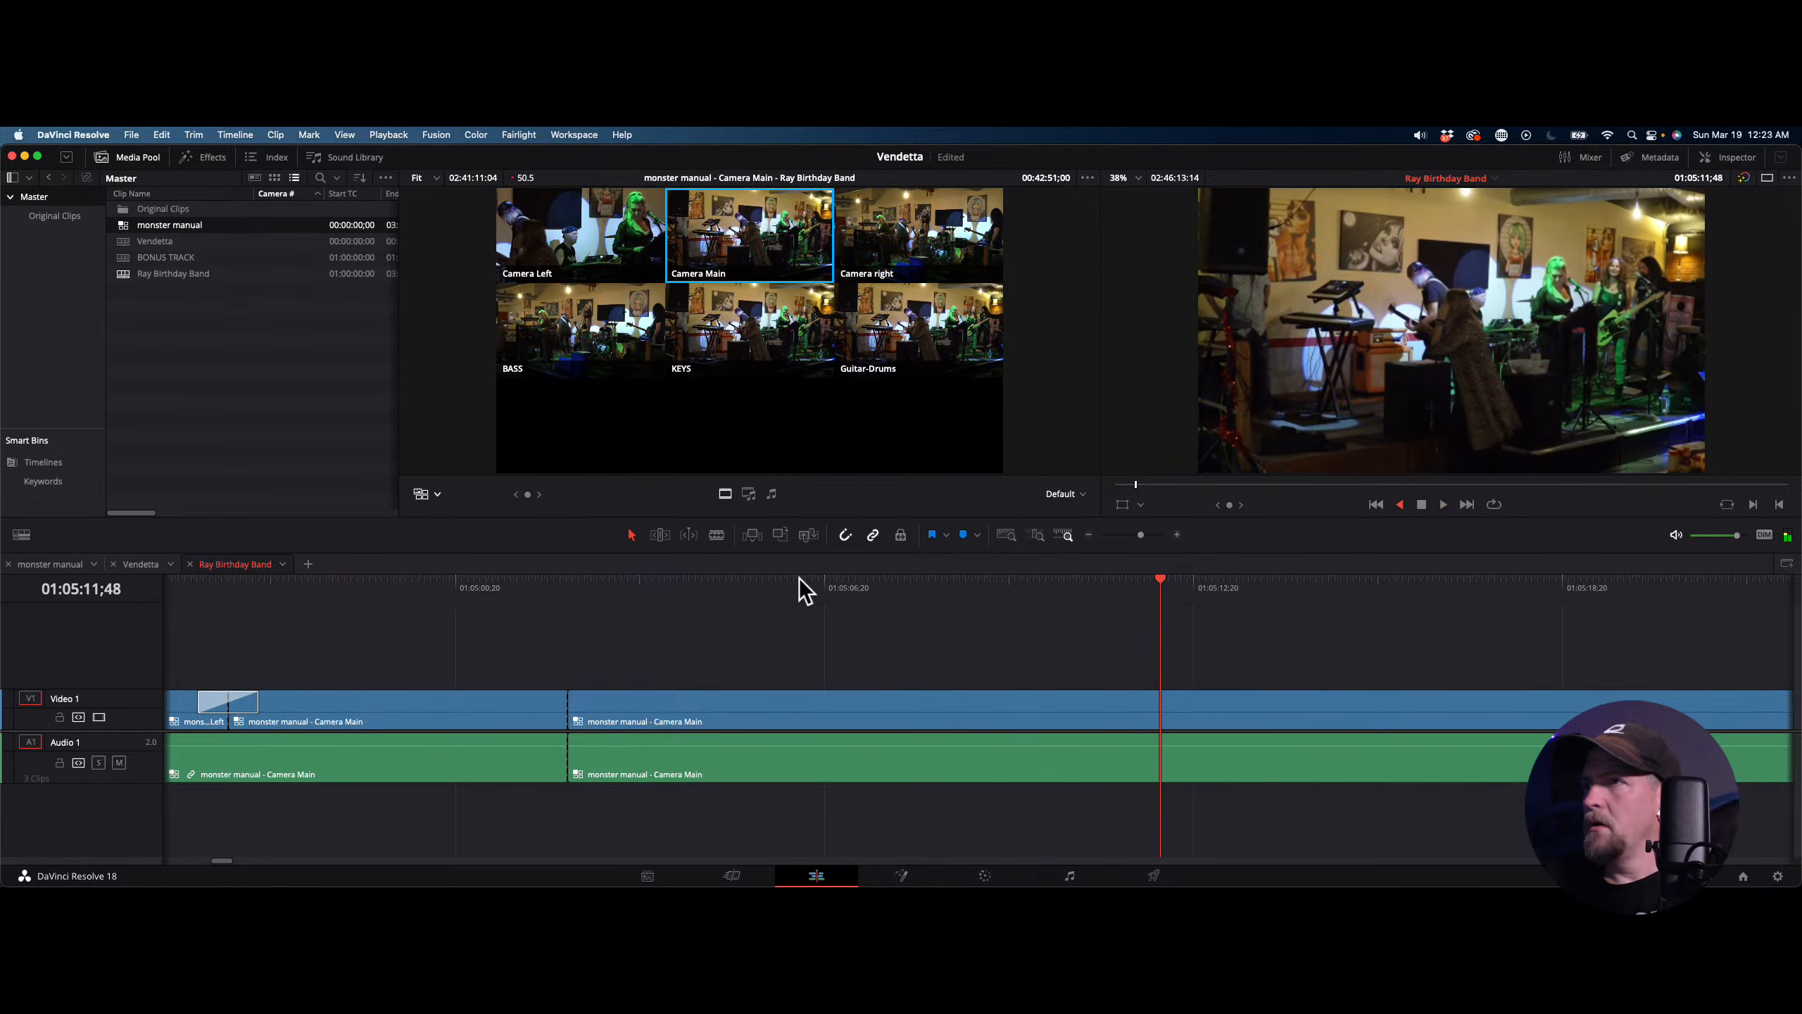
key("space")
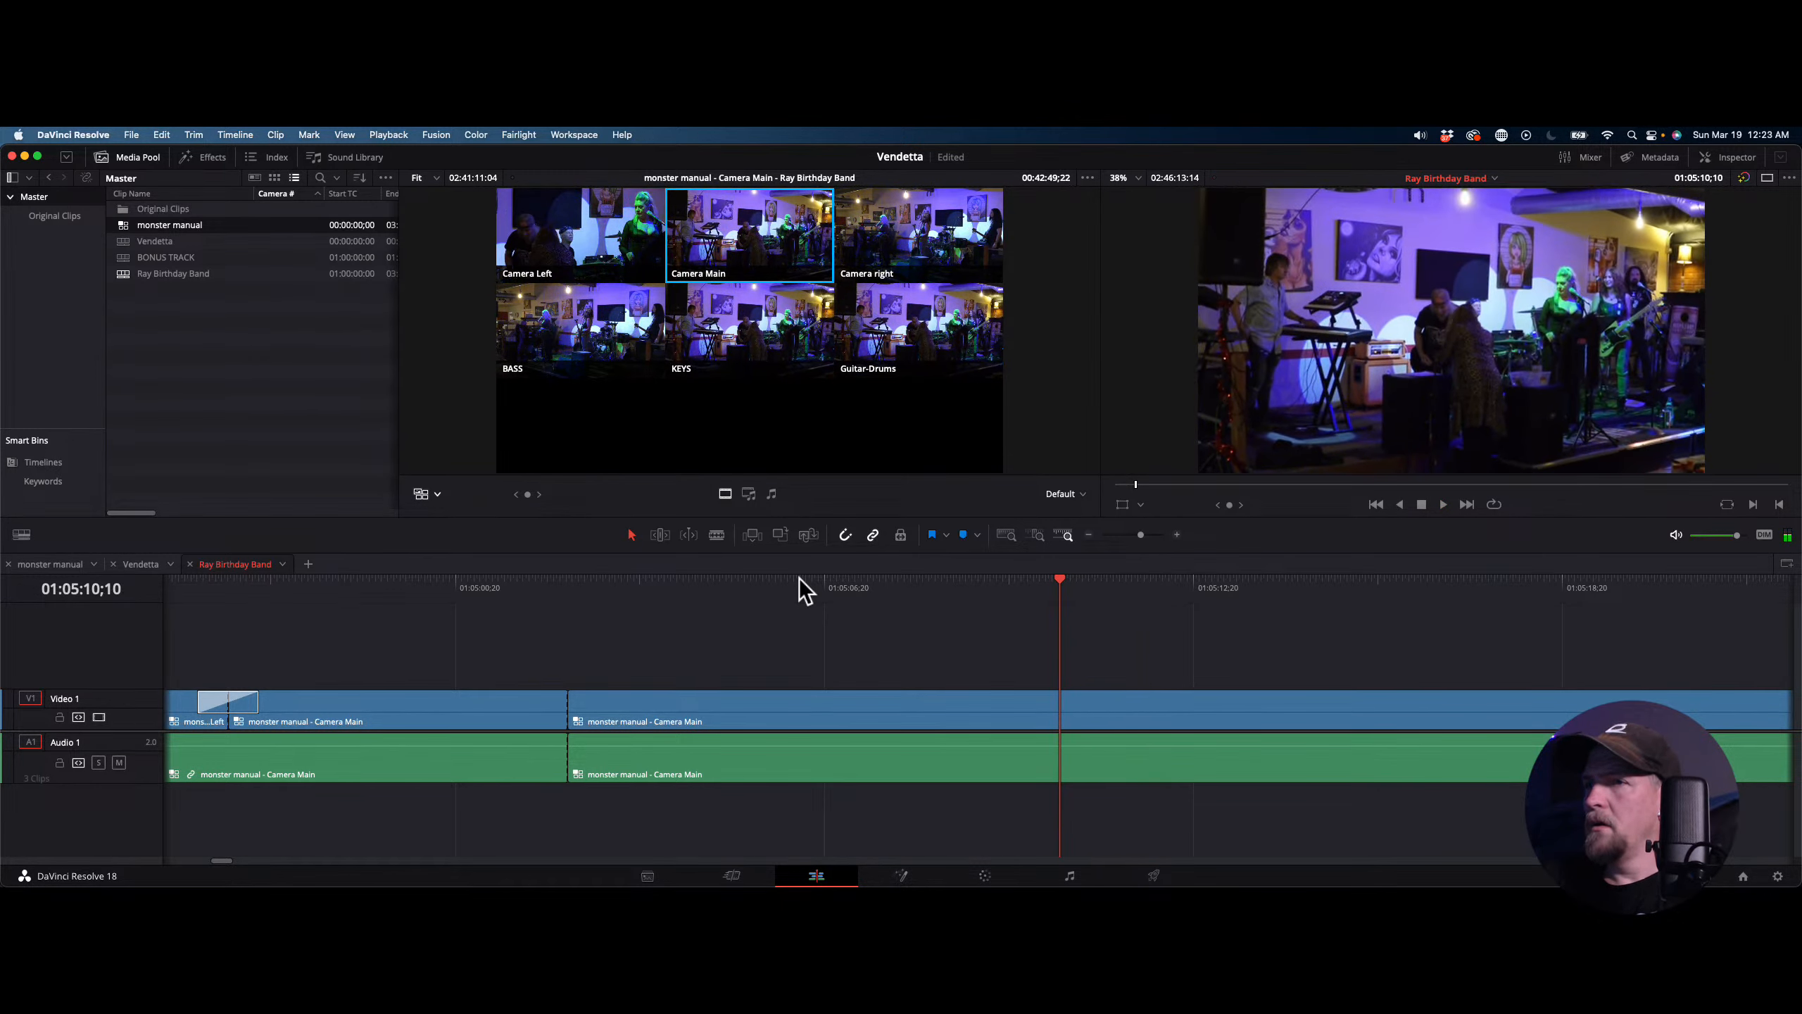
key("super+b")
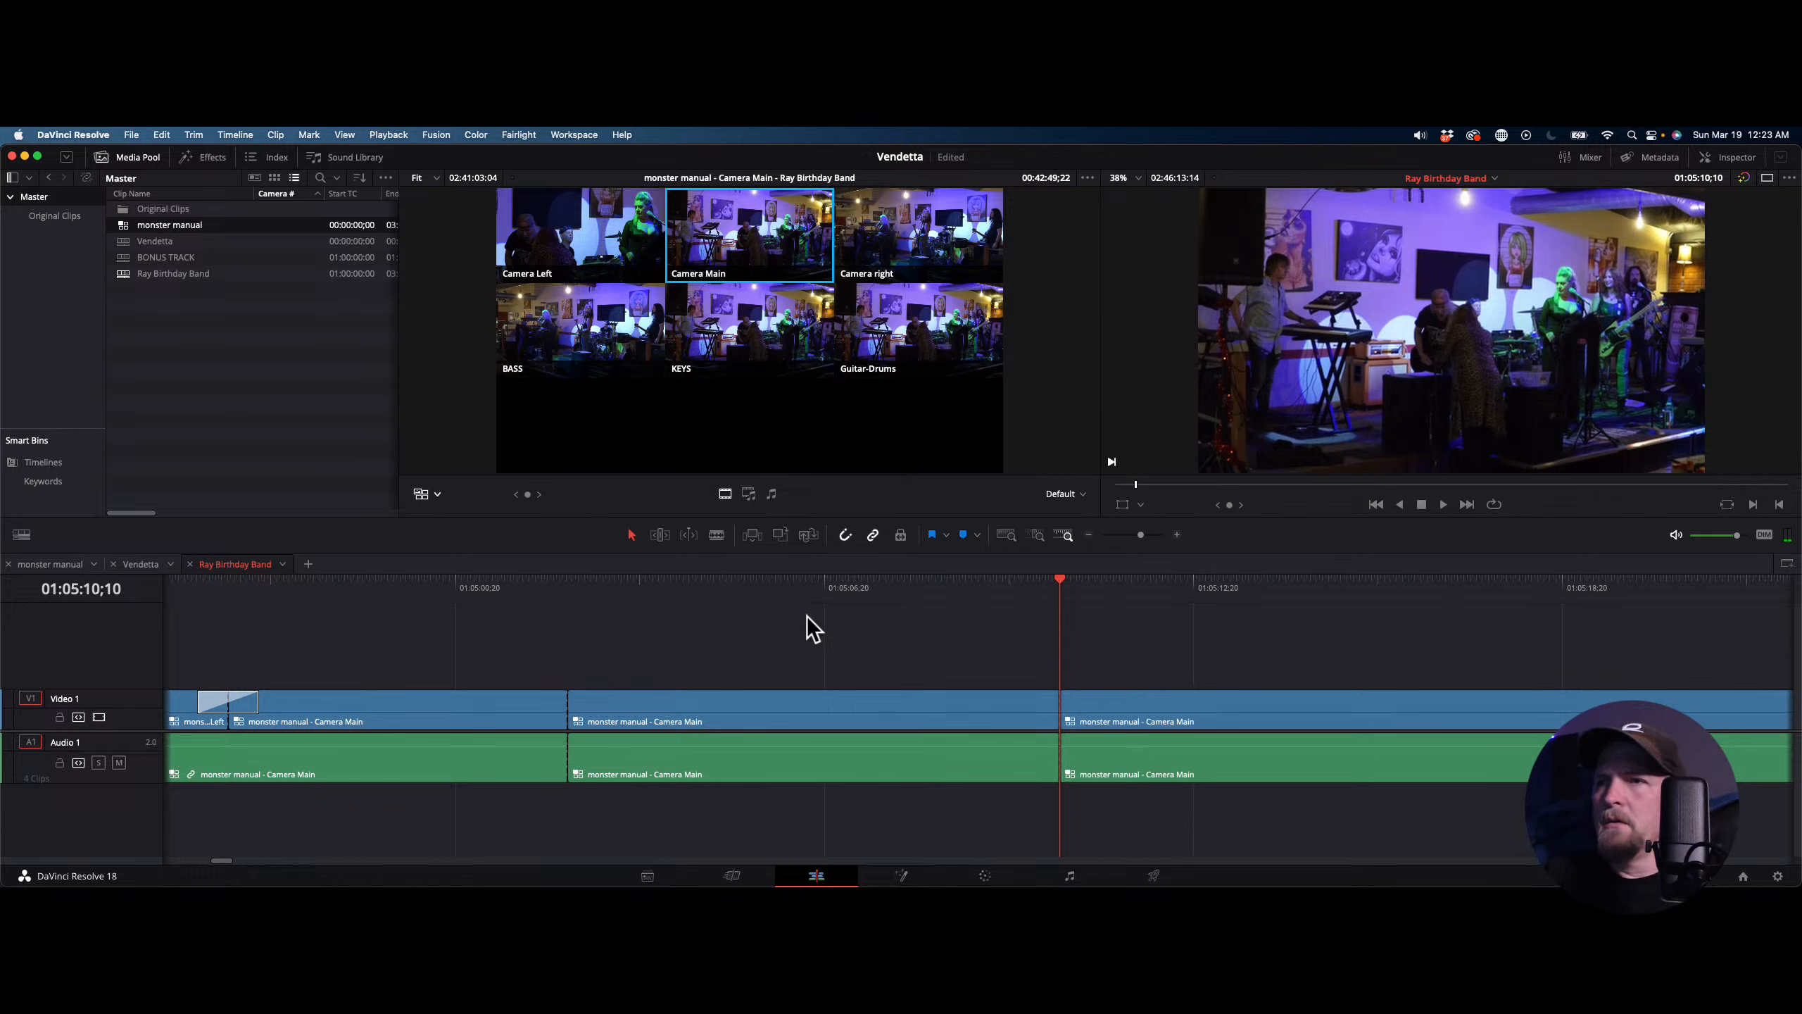
left_click(830, 710)
key("shift+BackSpace")
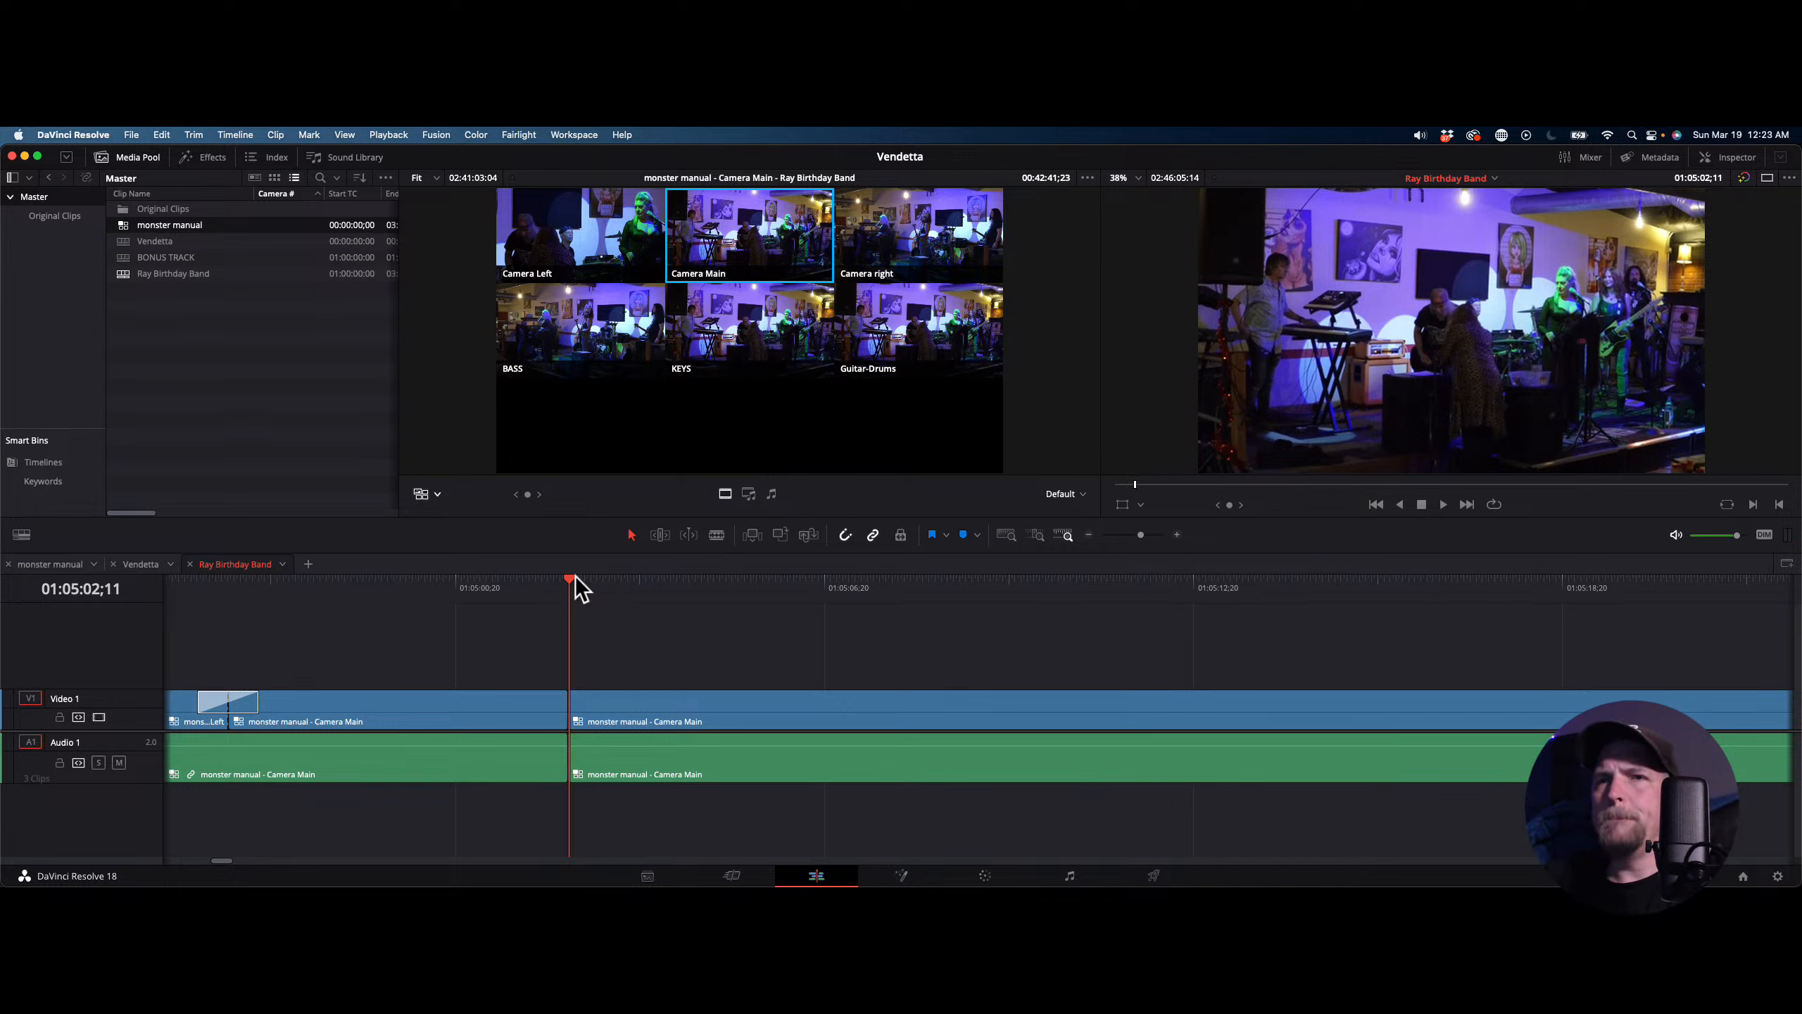
Add a timeline marker at 01:05:02;11 where the clips now join, and open the Vendetta timeline
key("m")
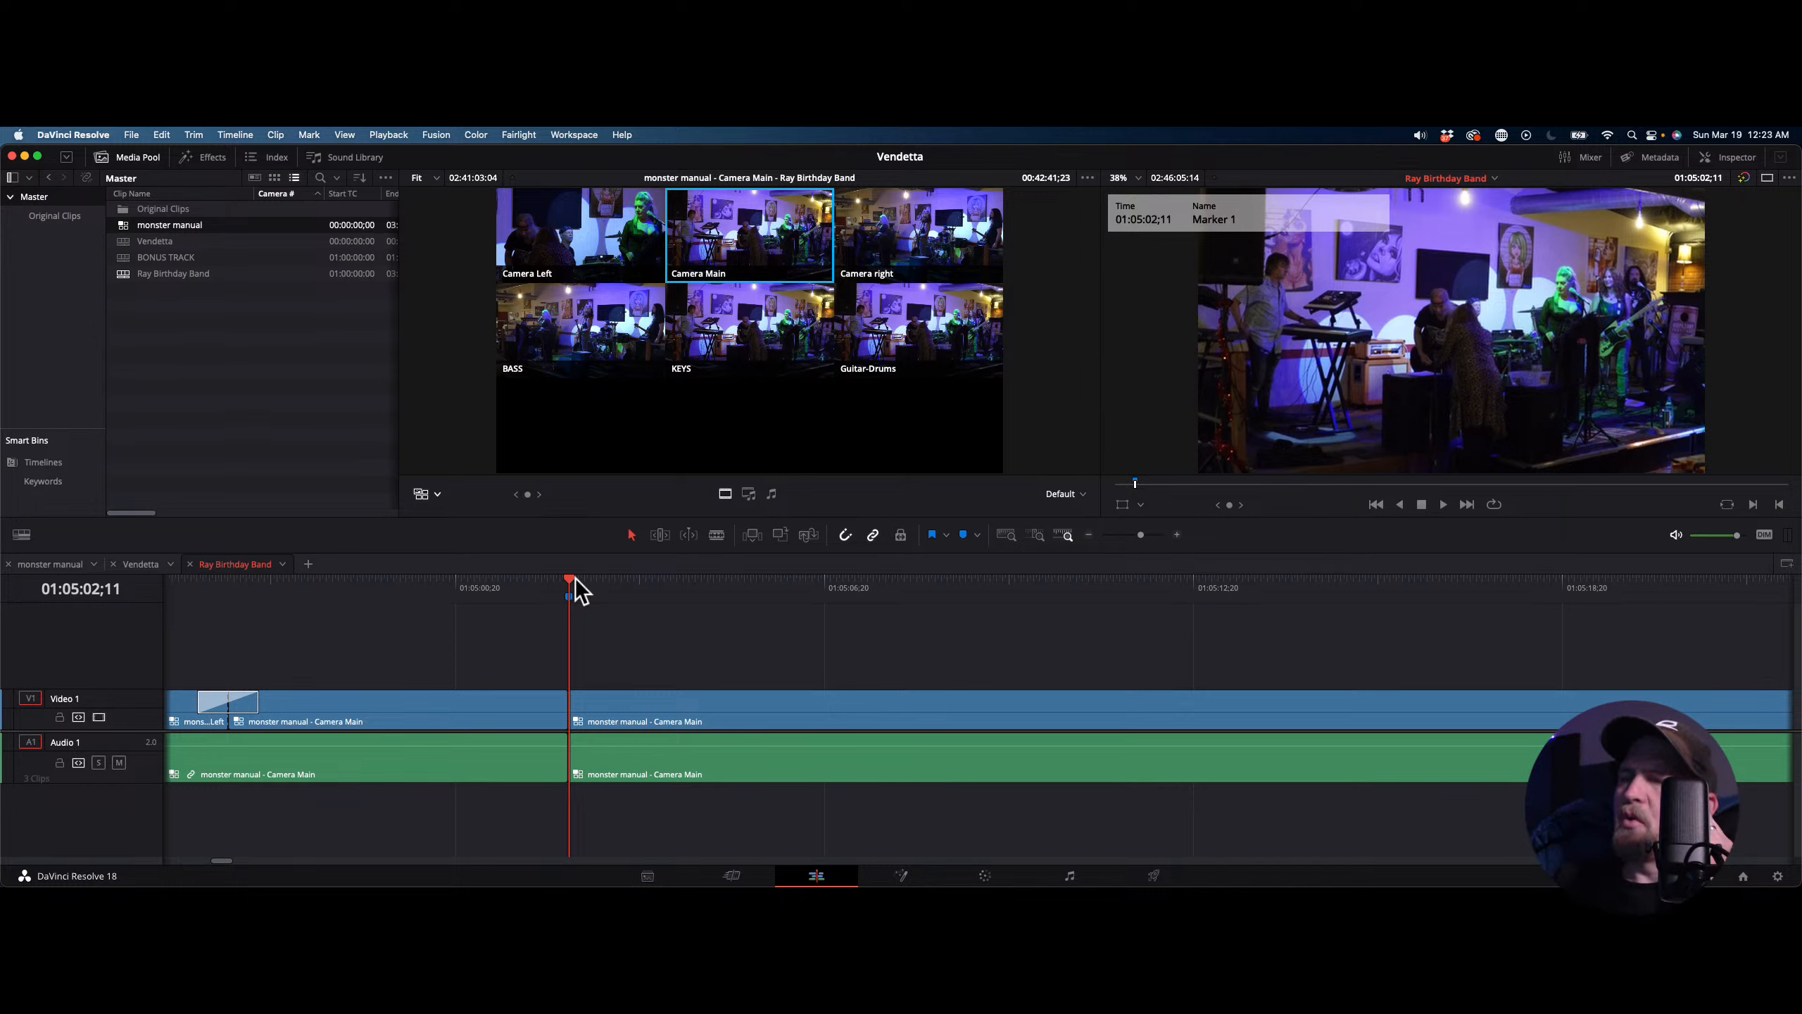
left_click(156, 565)
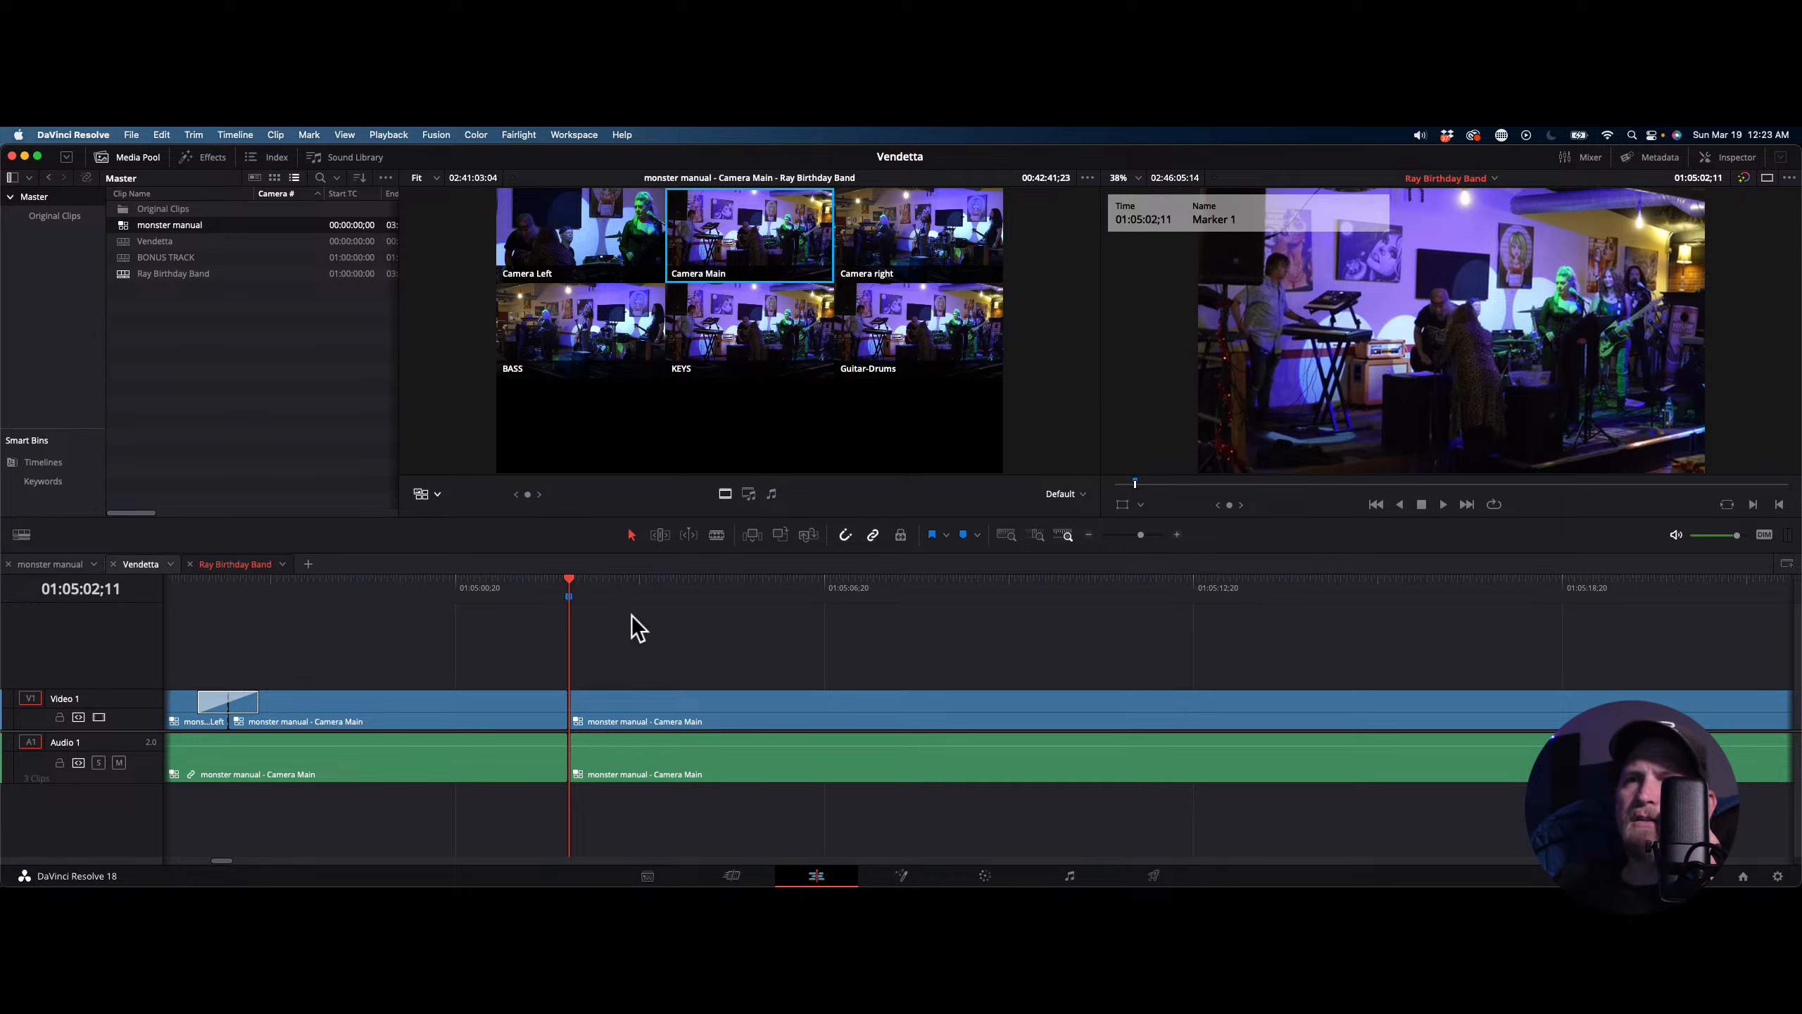